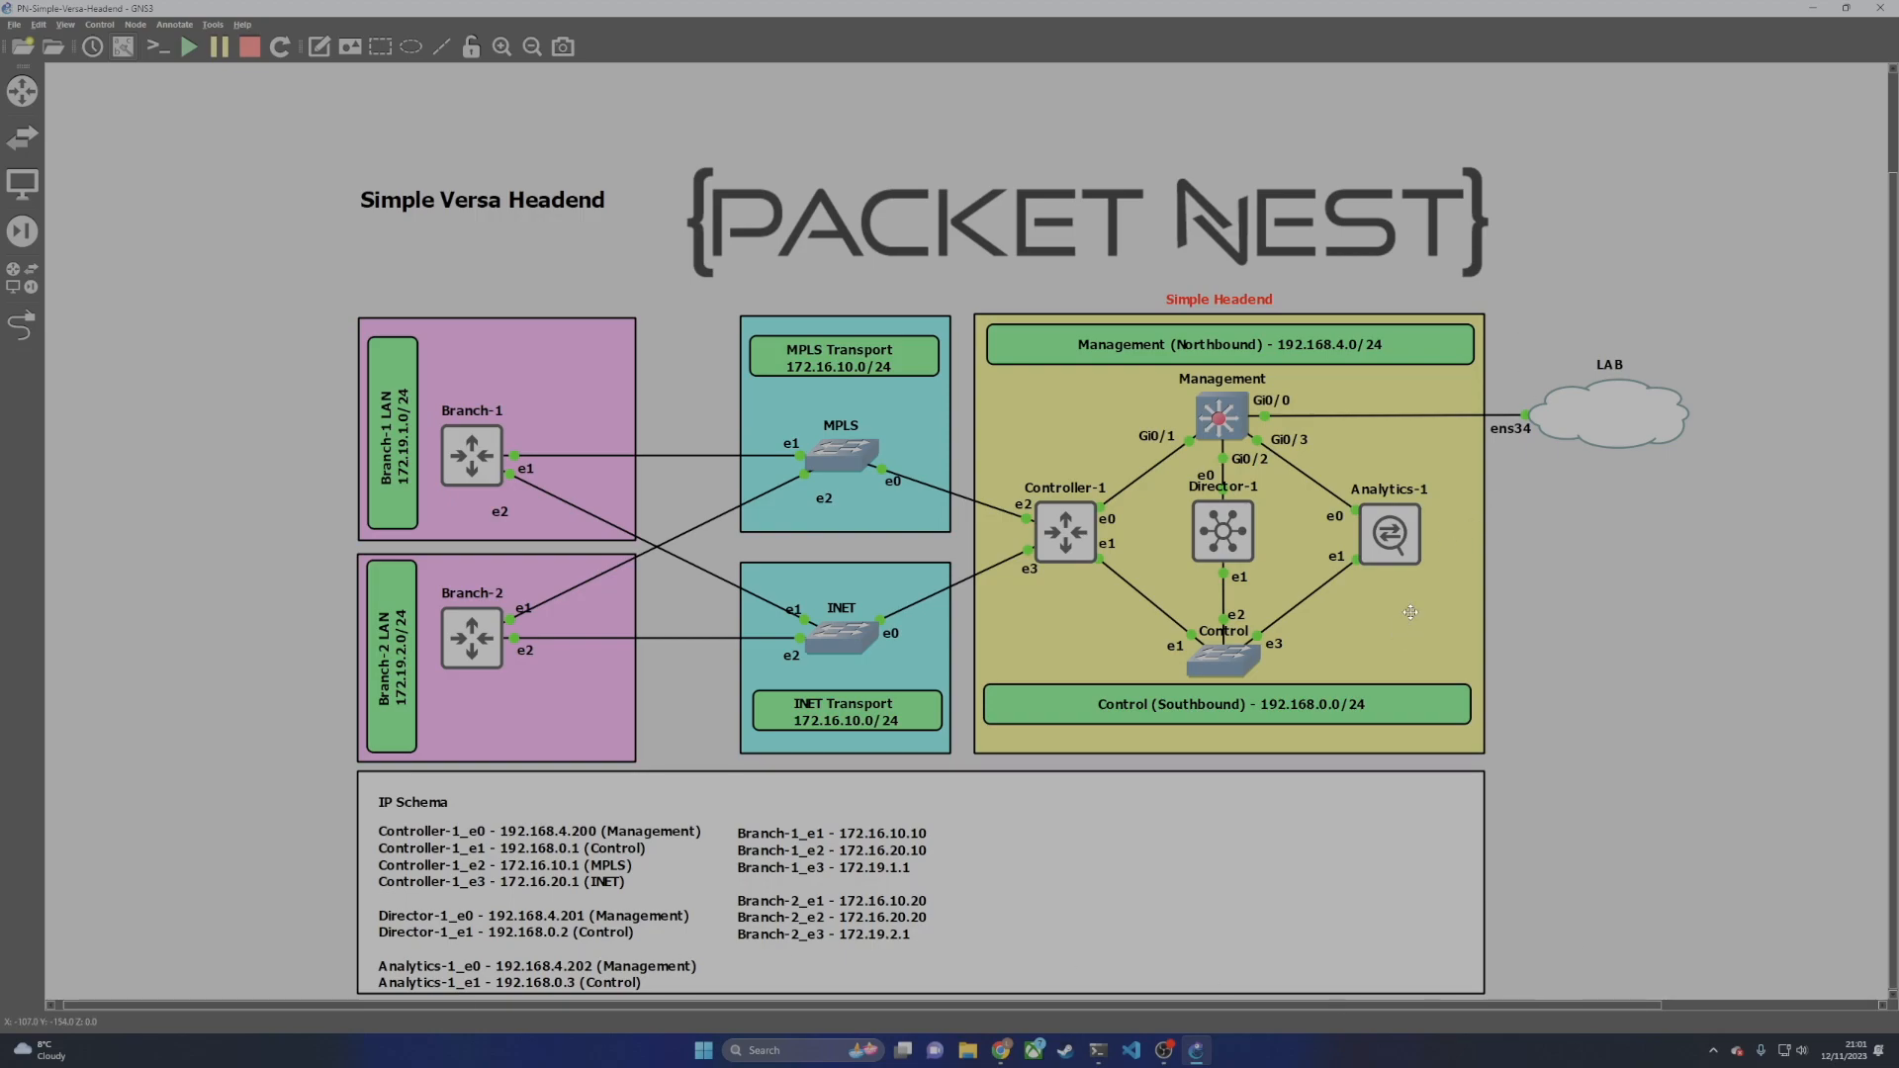
# Step: Open GNS3's Preferences window from the Edit menu
pyautogui.click(39, 24)
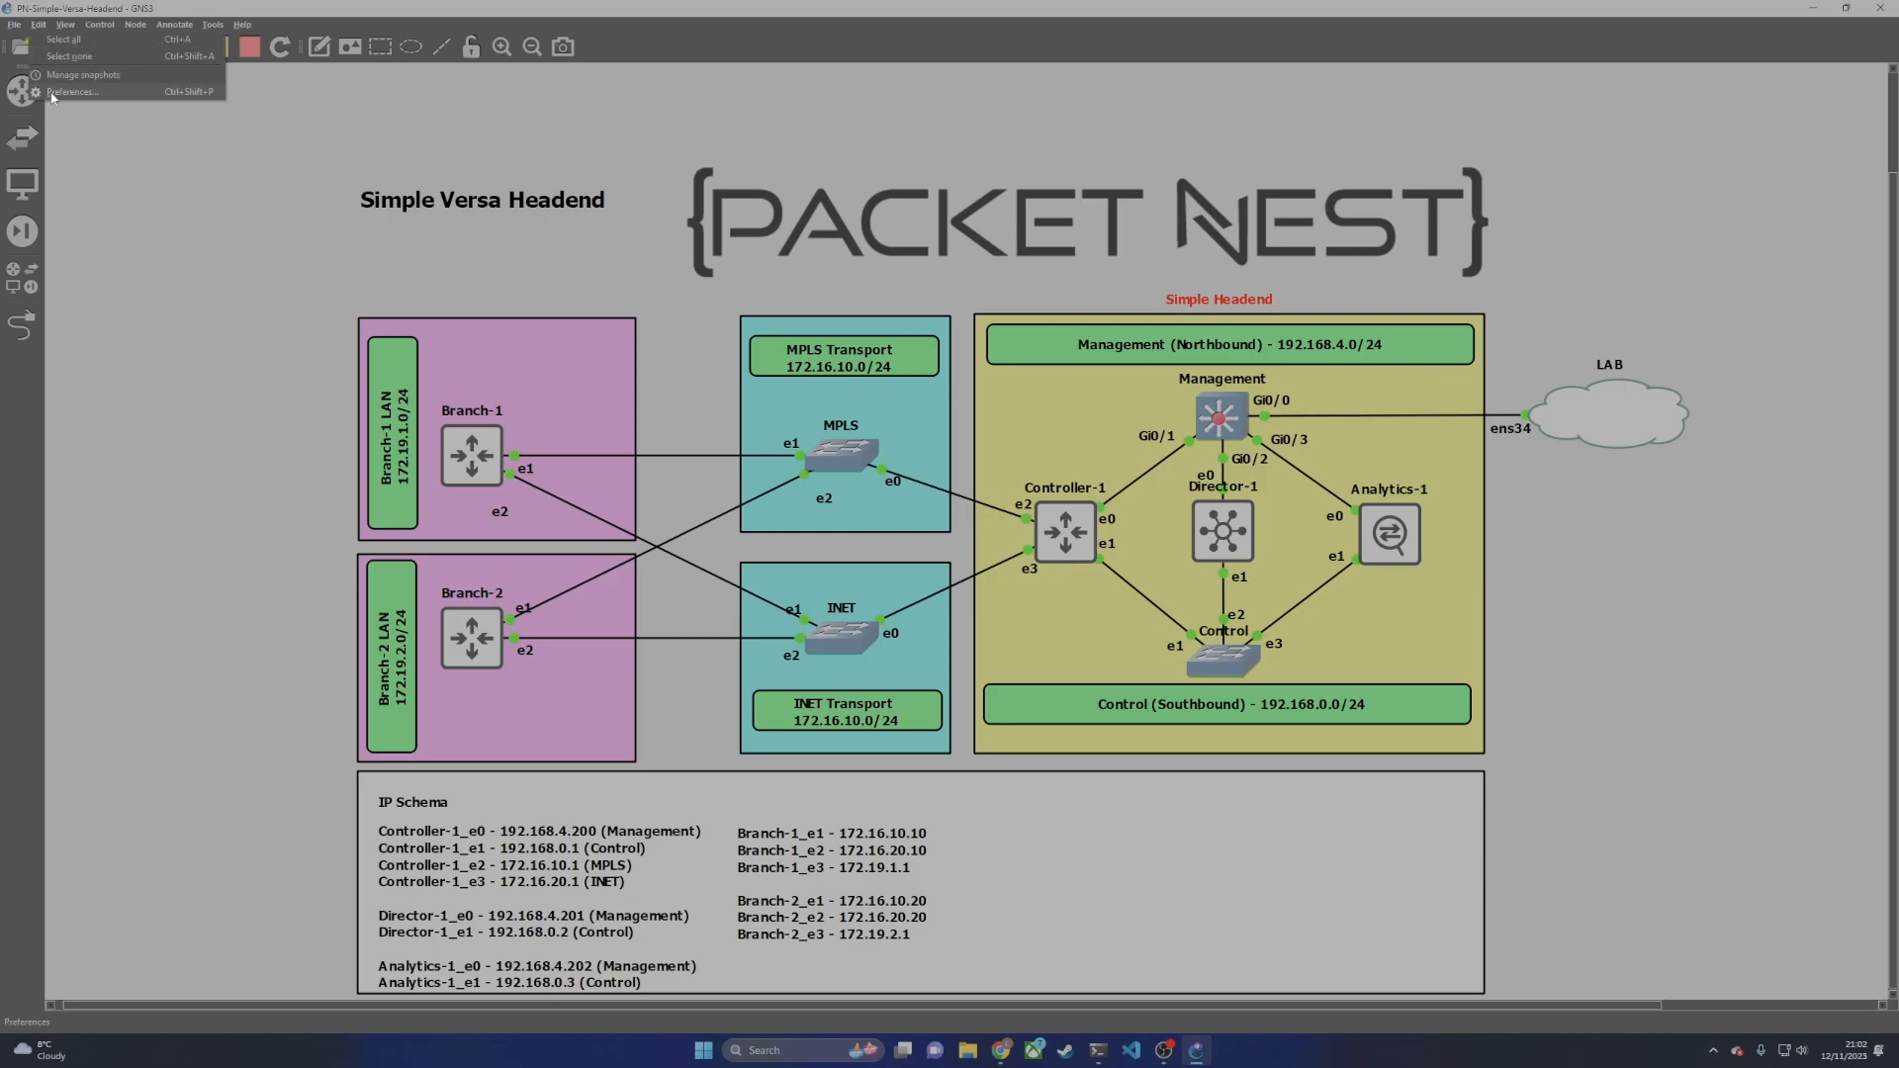
pyautogui.click(73, 91)
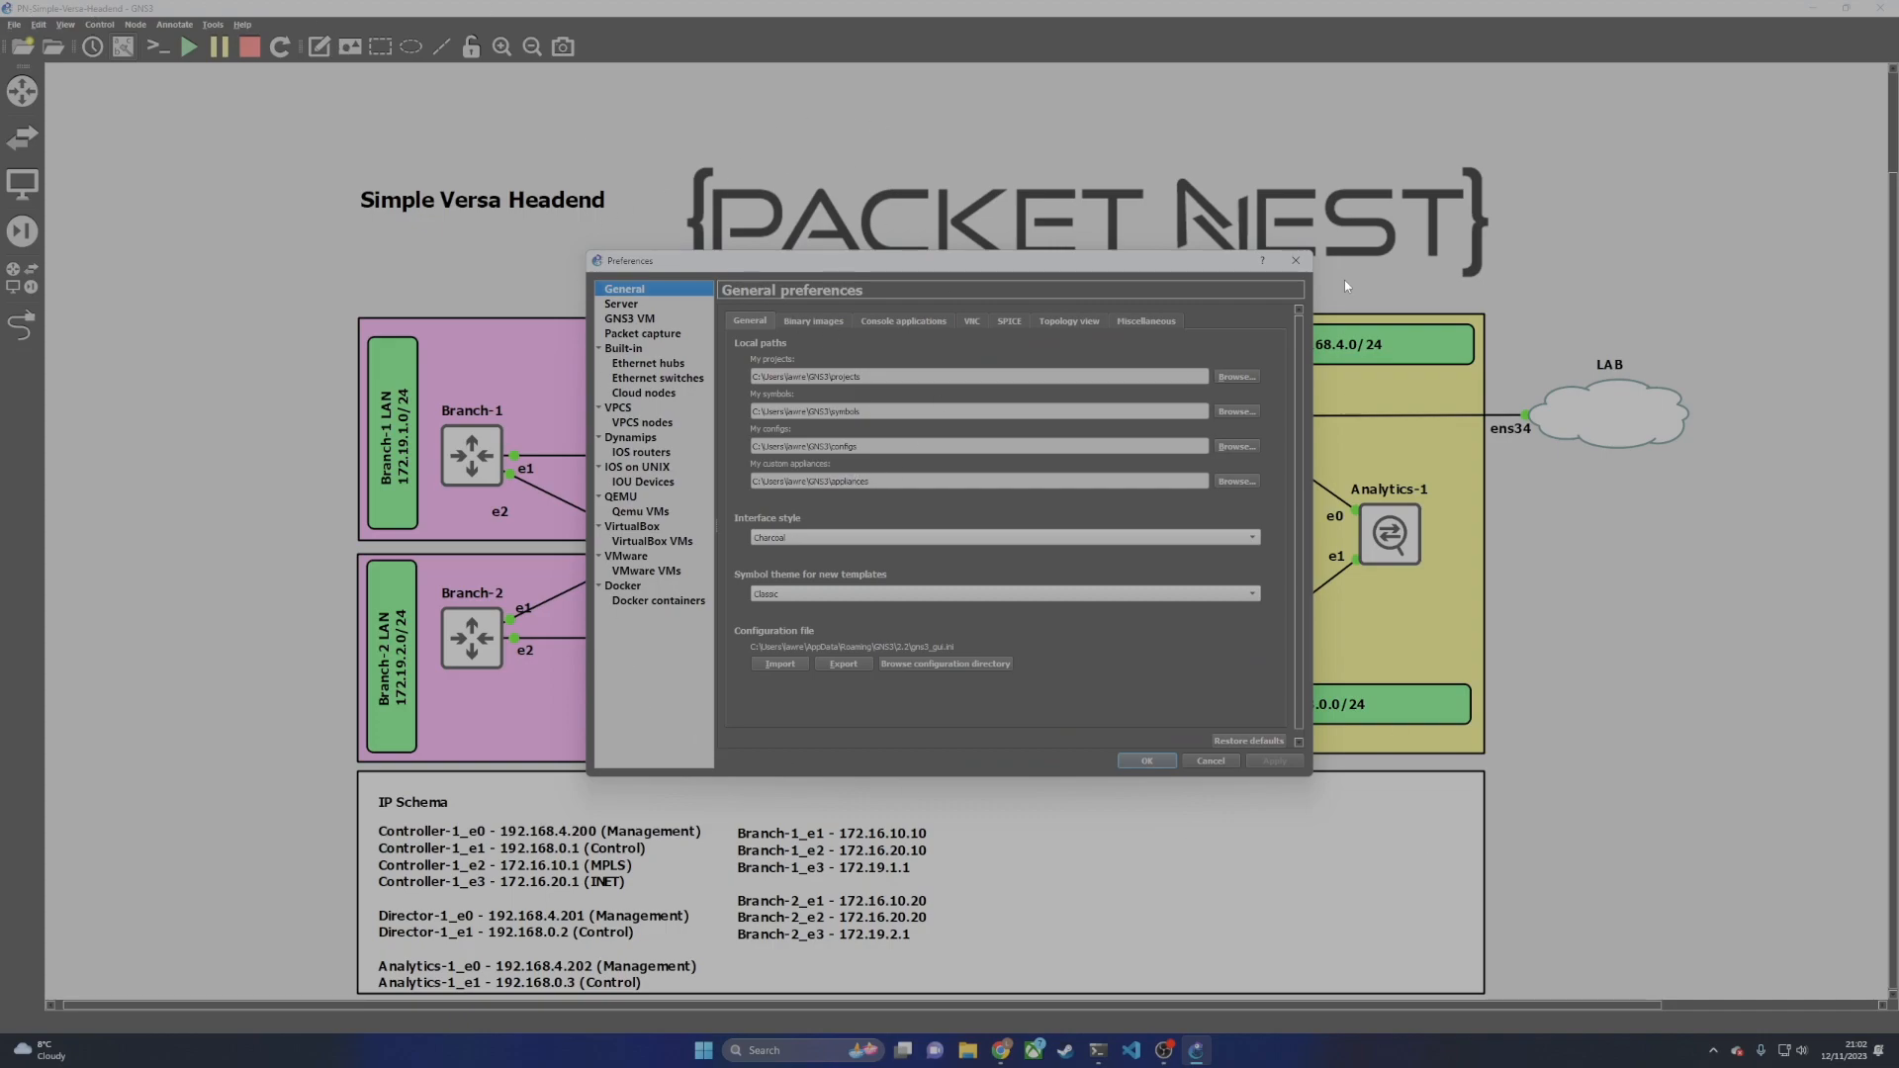
# Step: Select the Versa Director 22.1.2 (Bionic) QEMU VM template and open it for editing
pyautogui.click(644, 513)
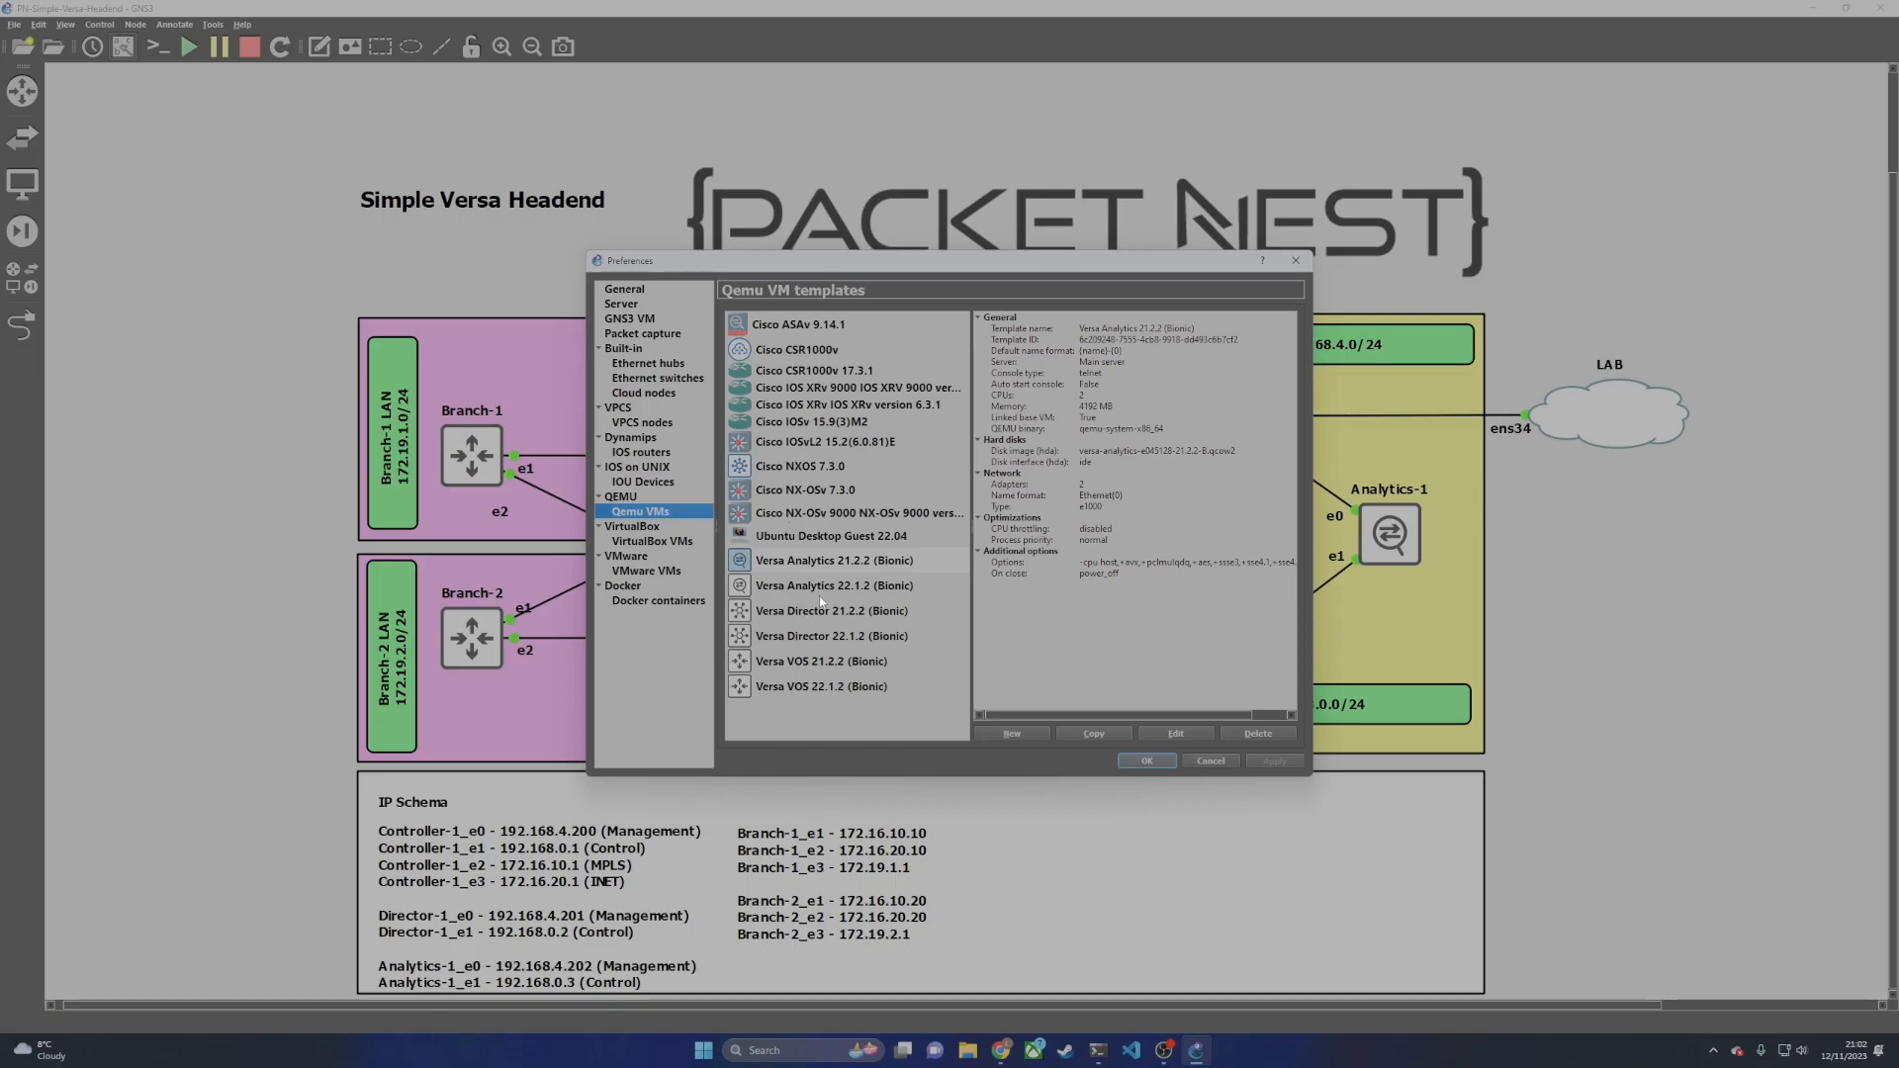
pyautogui.click(804, 638)
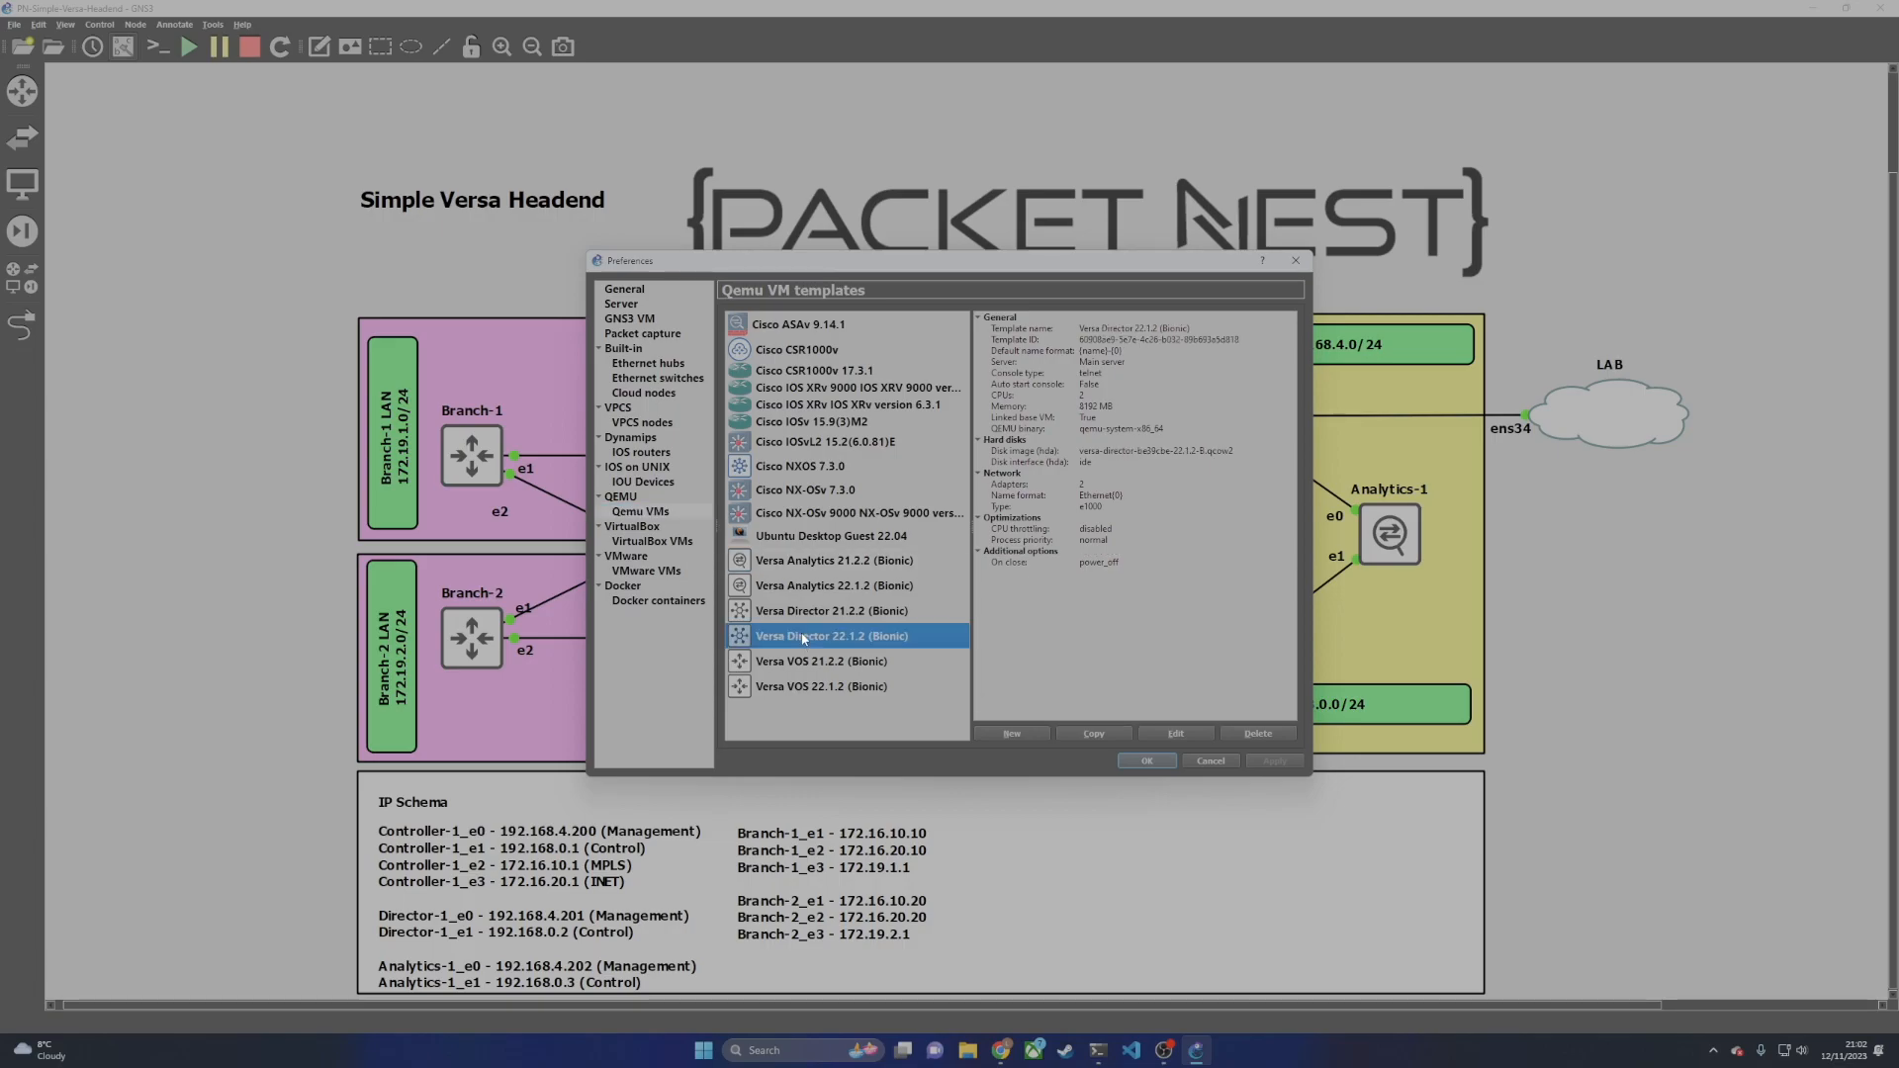
pyautogui.click(816, 688)
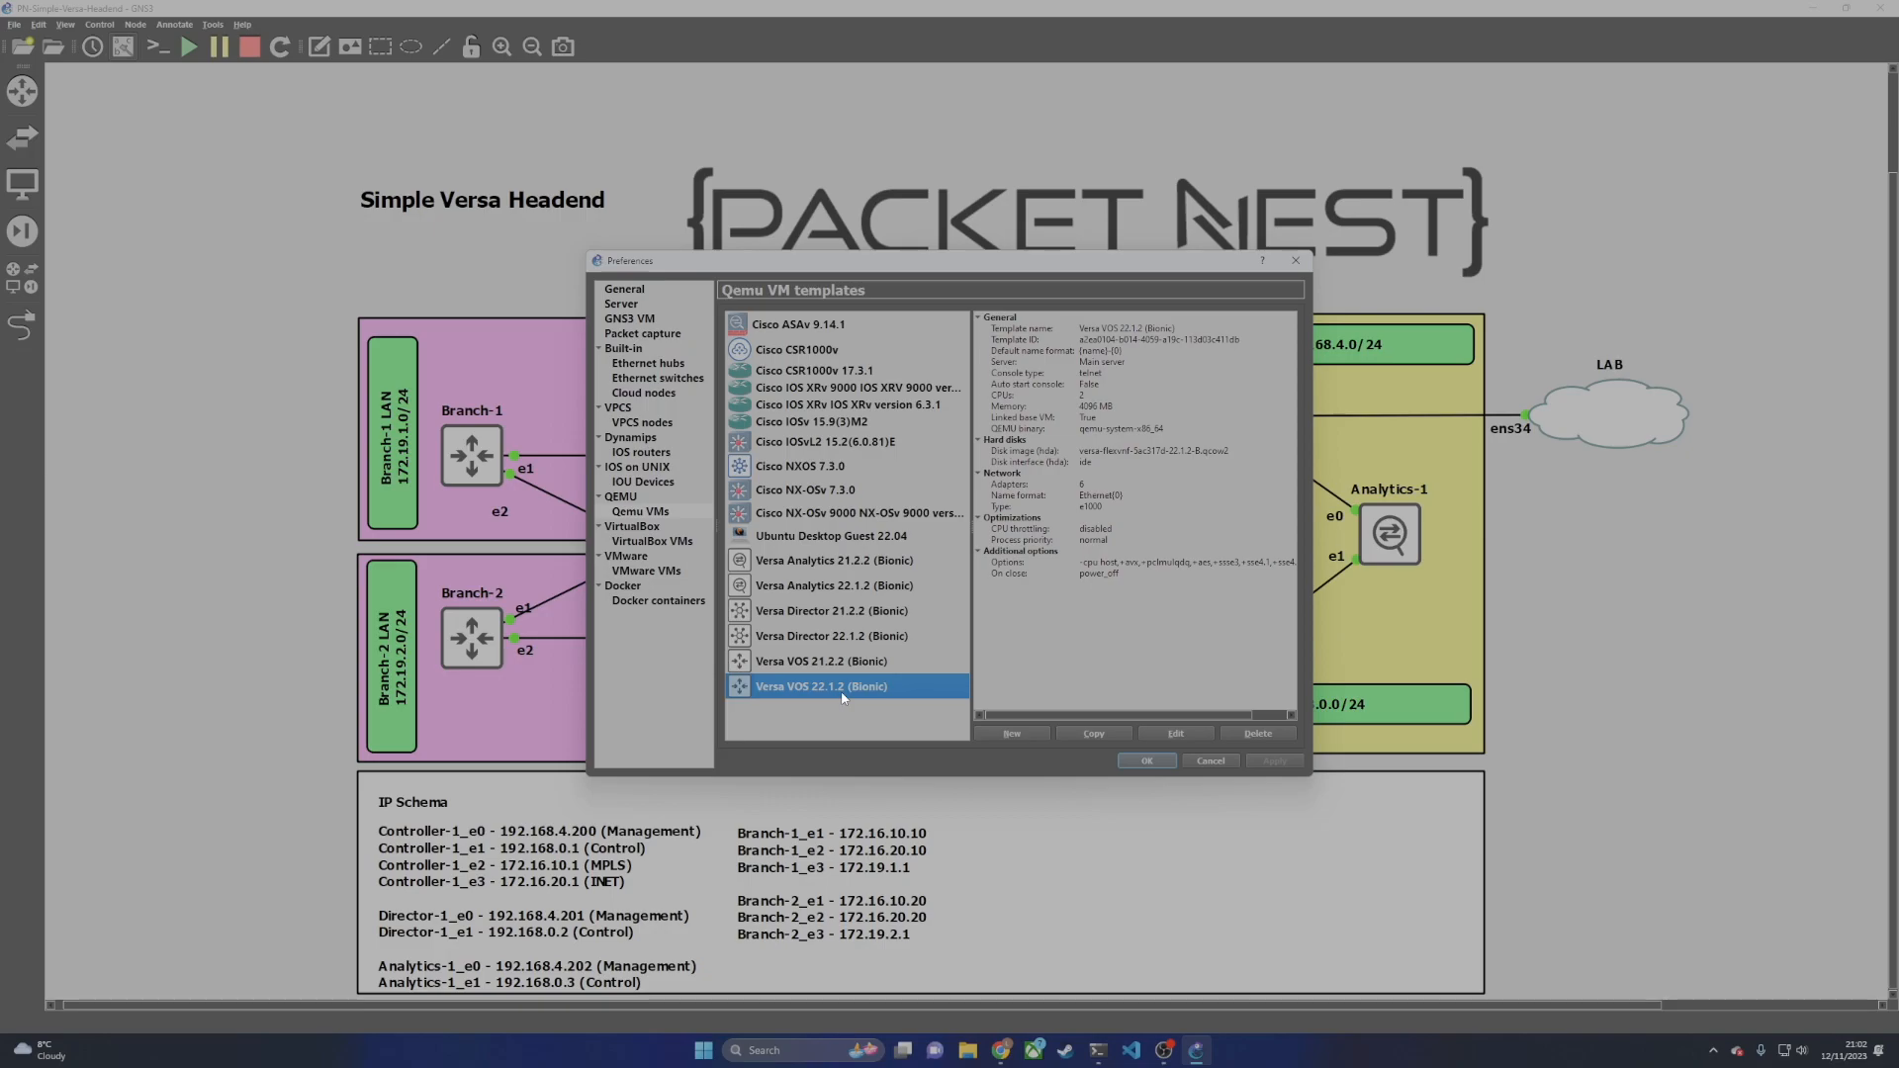
pyautogui.click(819, 638)
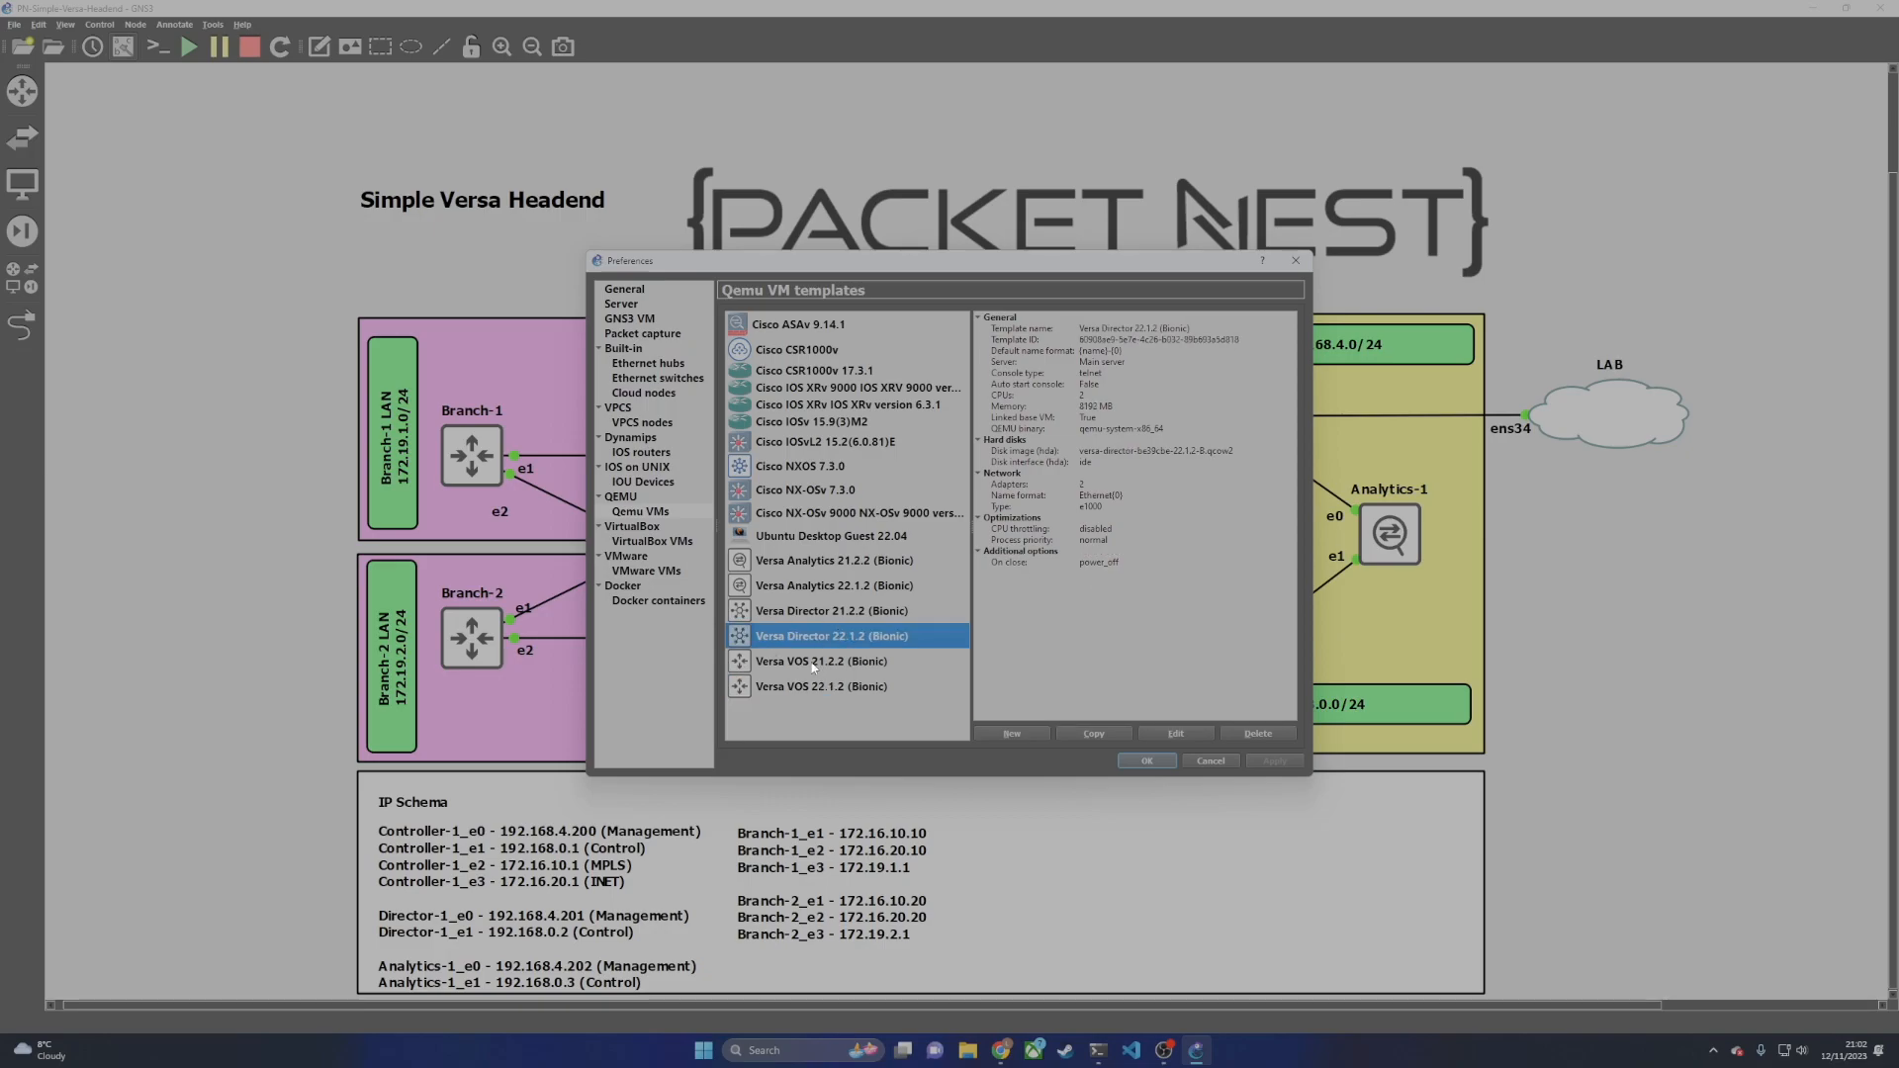
pyautogui.click(1167, 734)
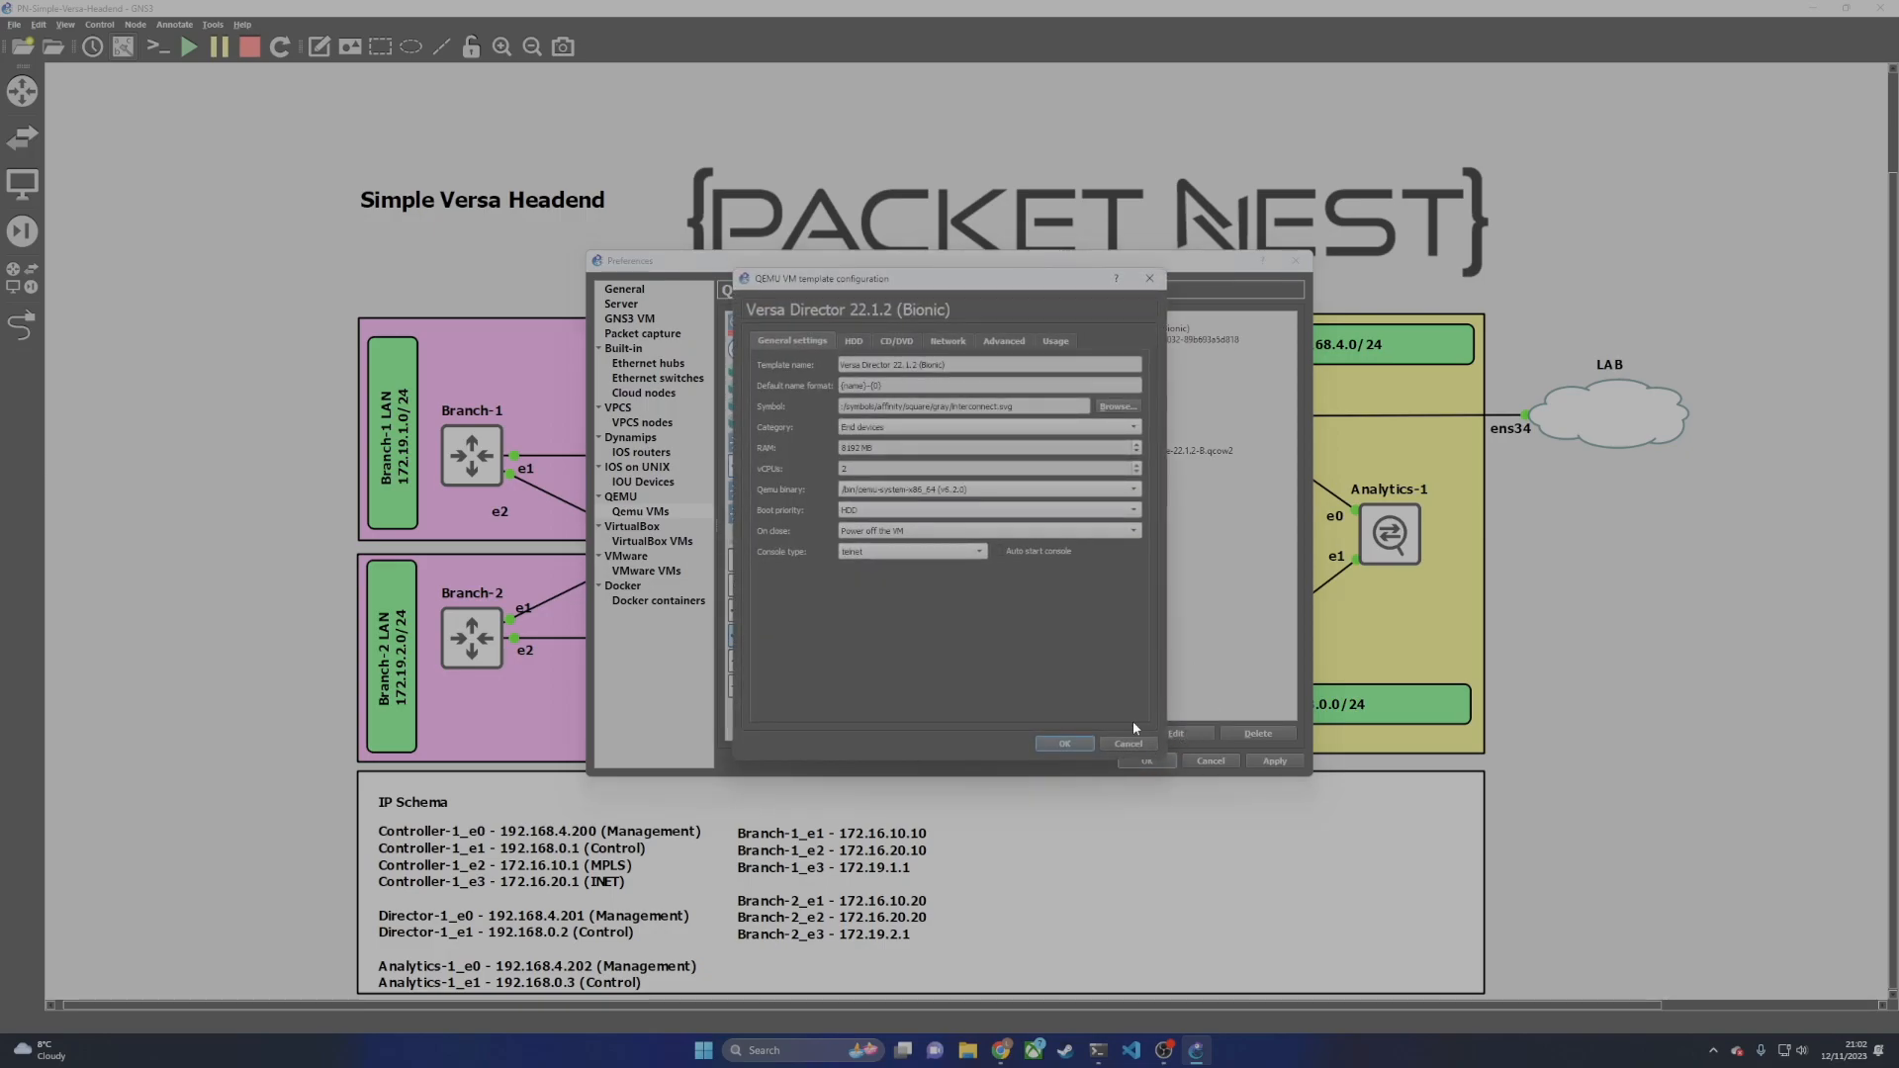
# Step: Check the Director template's 8192 MB RAM and e1000 network adapters, then close it
pyautogui.moveTo(887, 447); pyautogui.dragTo(814, 474)
pyautogui.moveTo(878, 450); pyautogui.dragTo(833, 453)
pyautogui.click(952, 340)
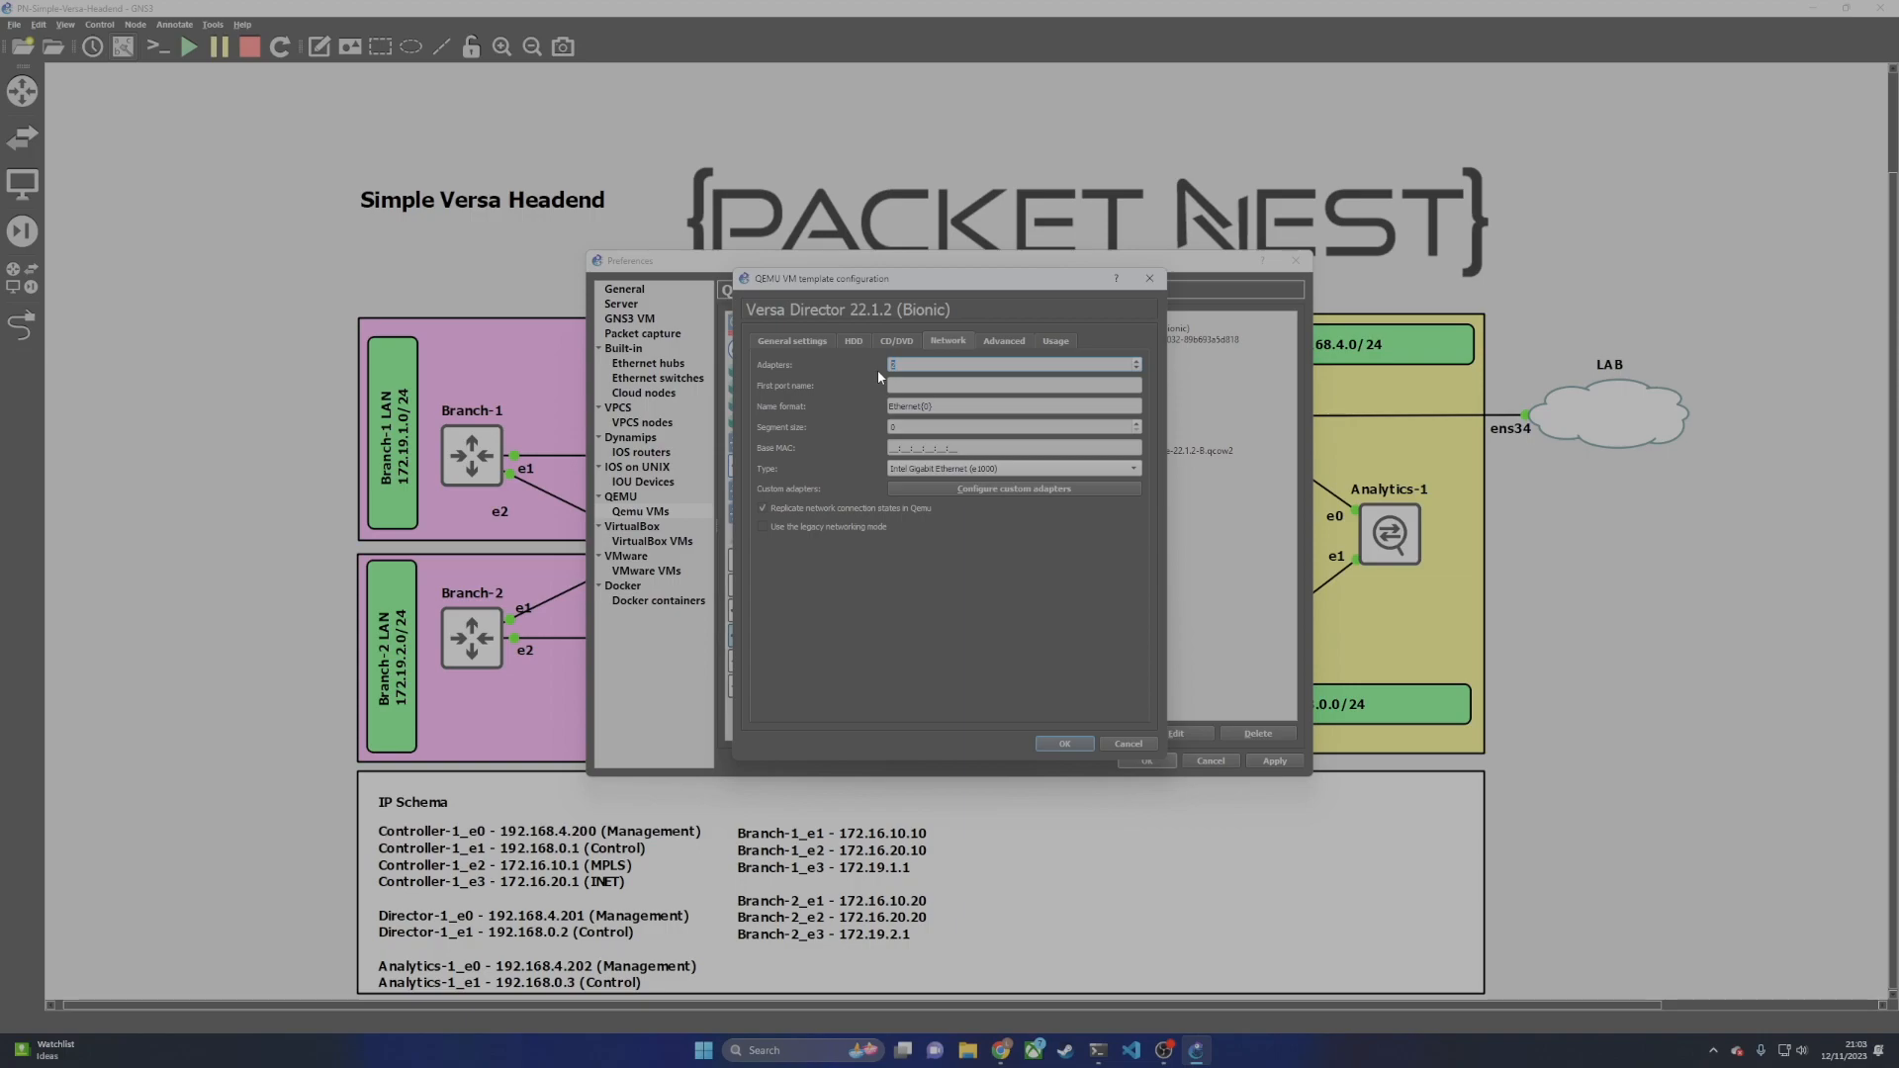
pyautogui.click(1064, 745)
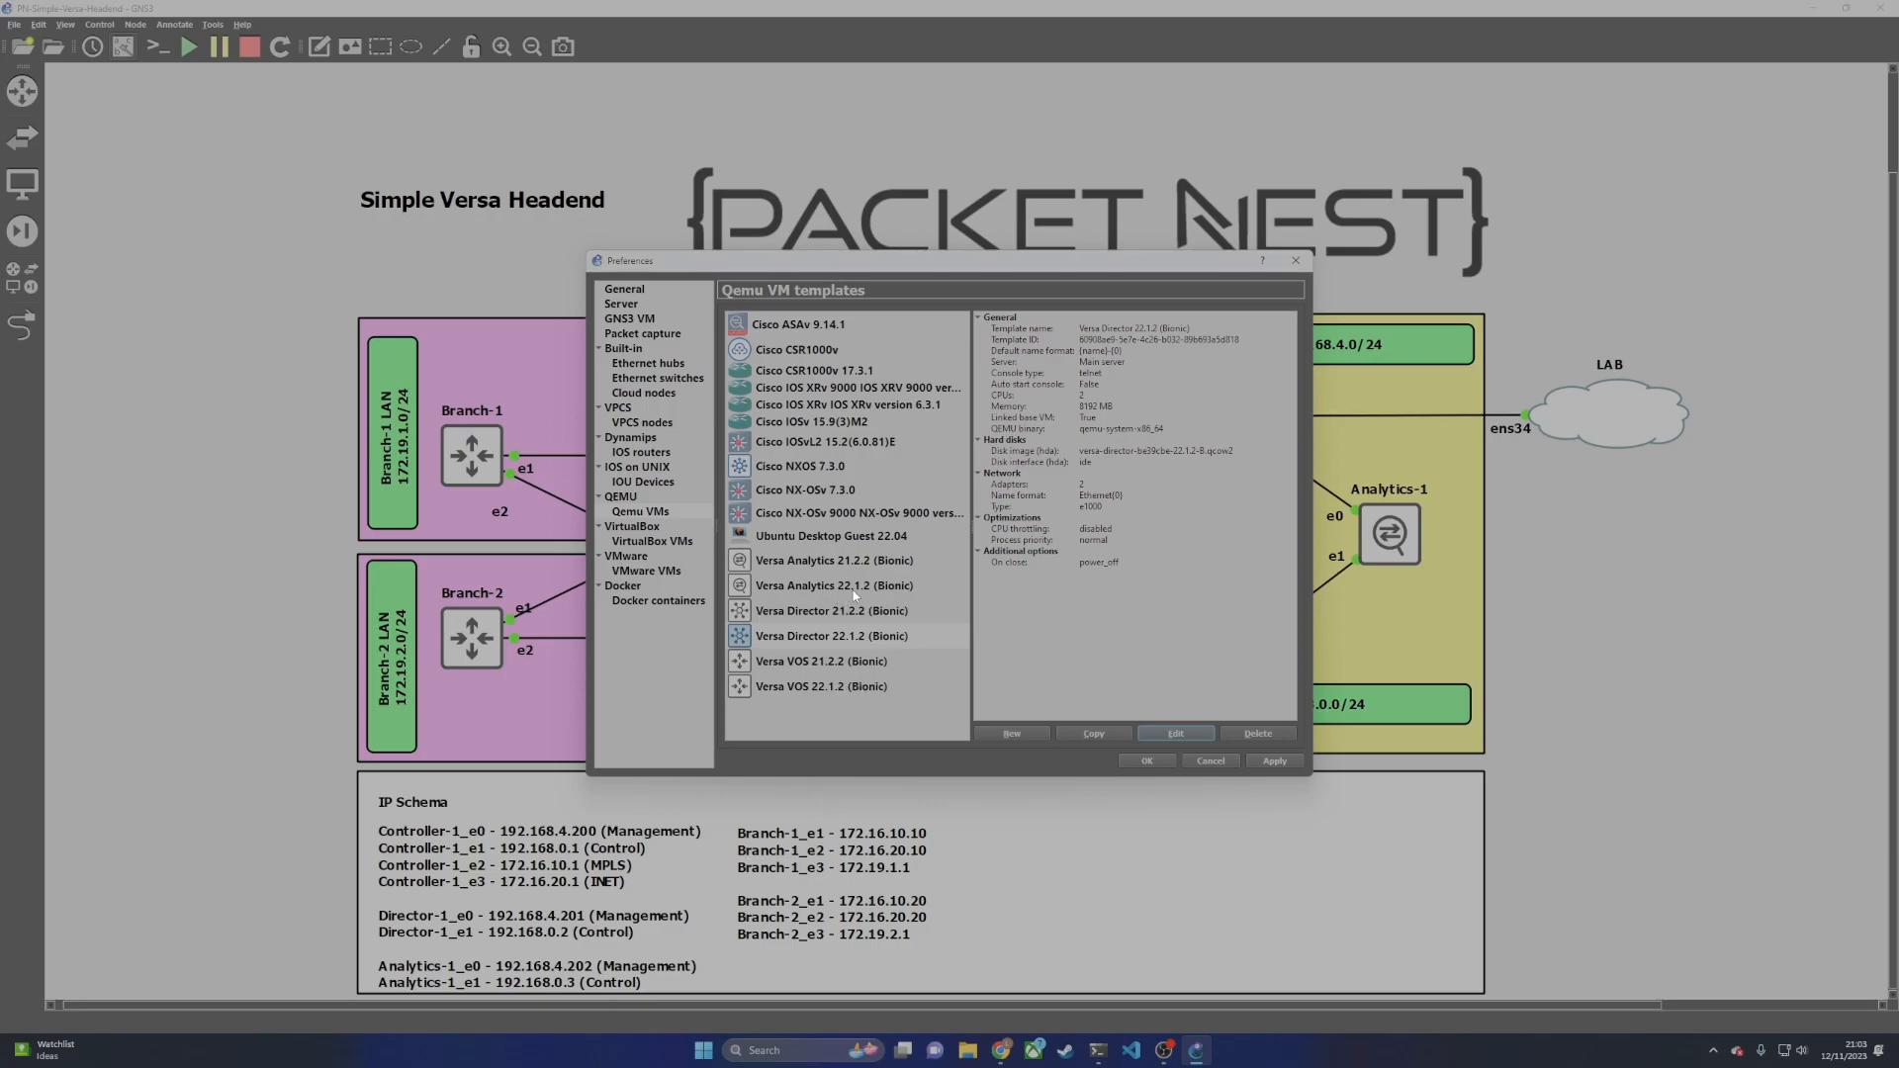
# Step: Edit the Versa VOS 22.1.2 (Bionic) template and view its e1000 network adapter settings
pyautogui.click(821, 686)
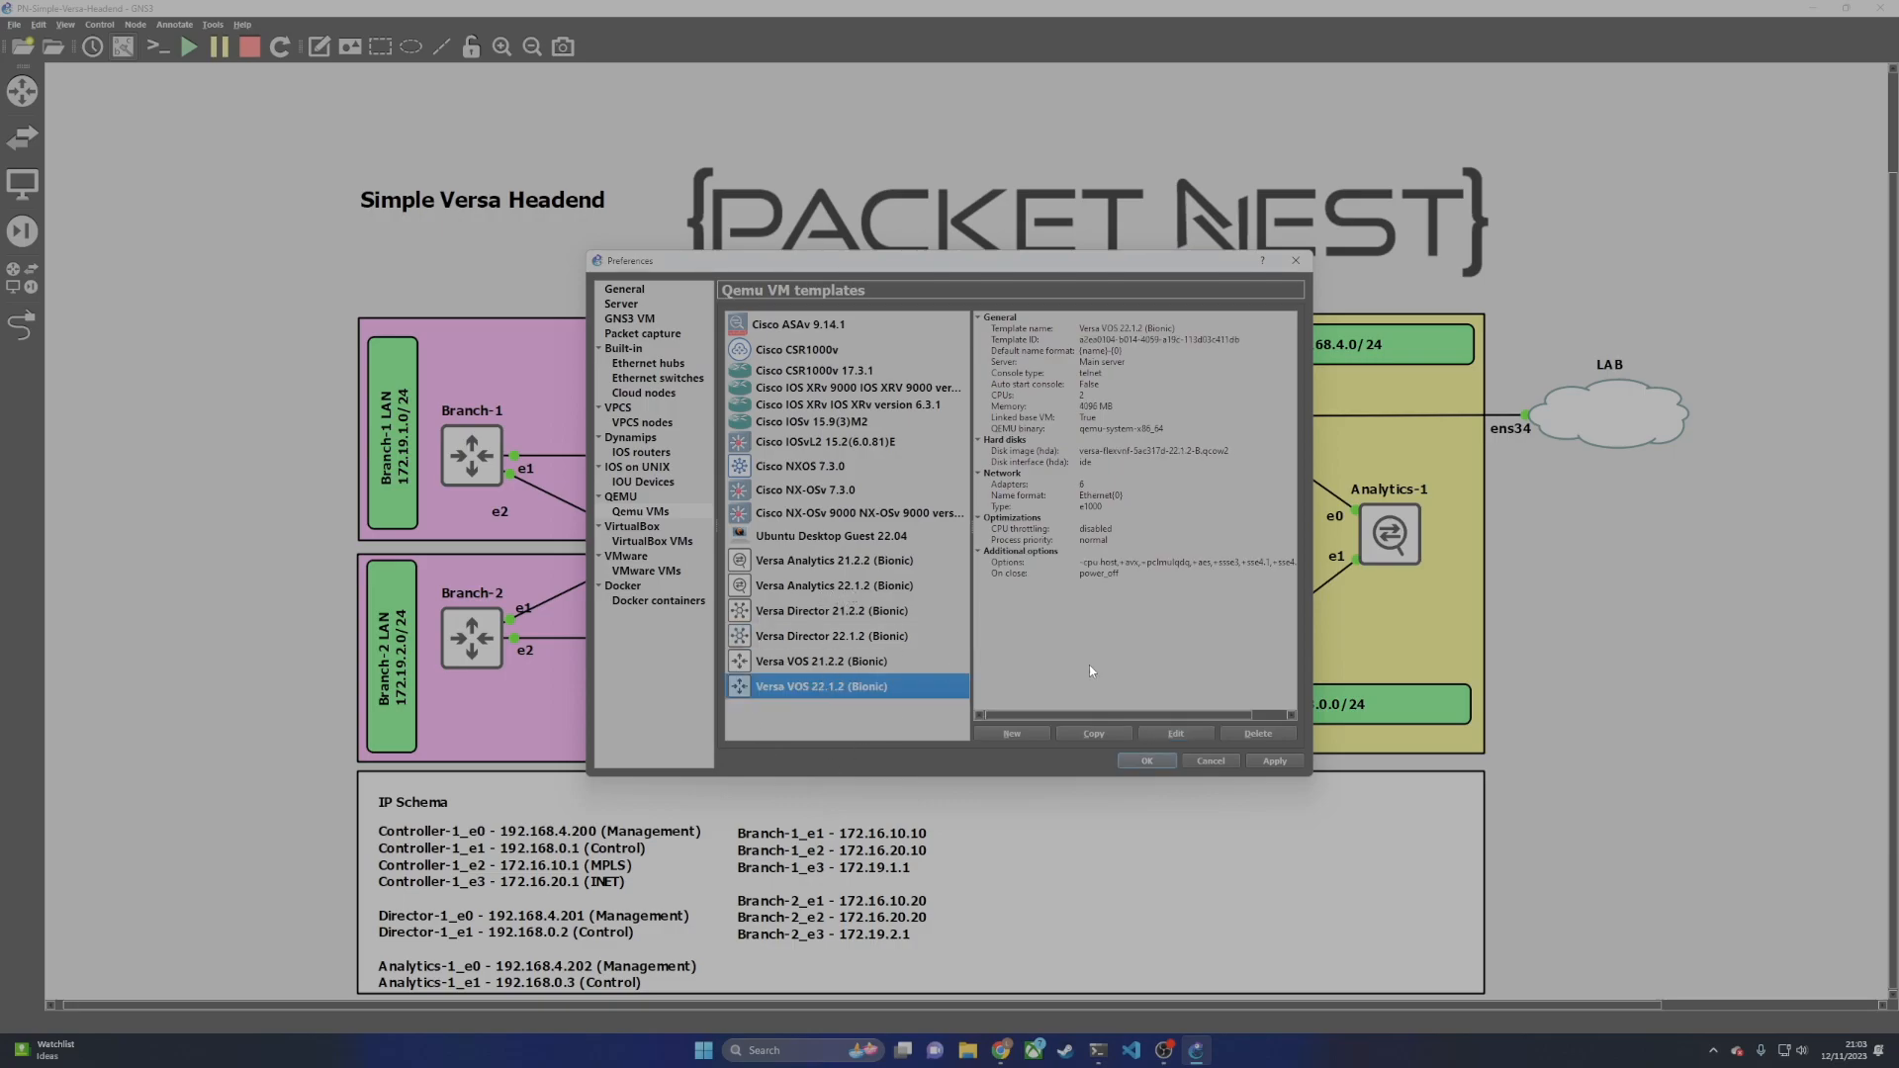
pyautogui.click(1179, 732)
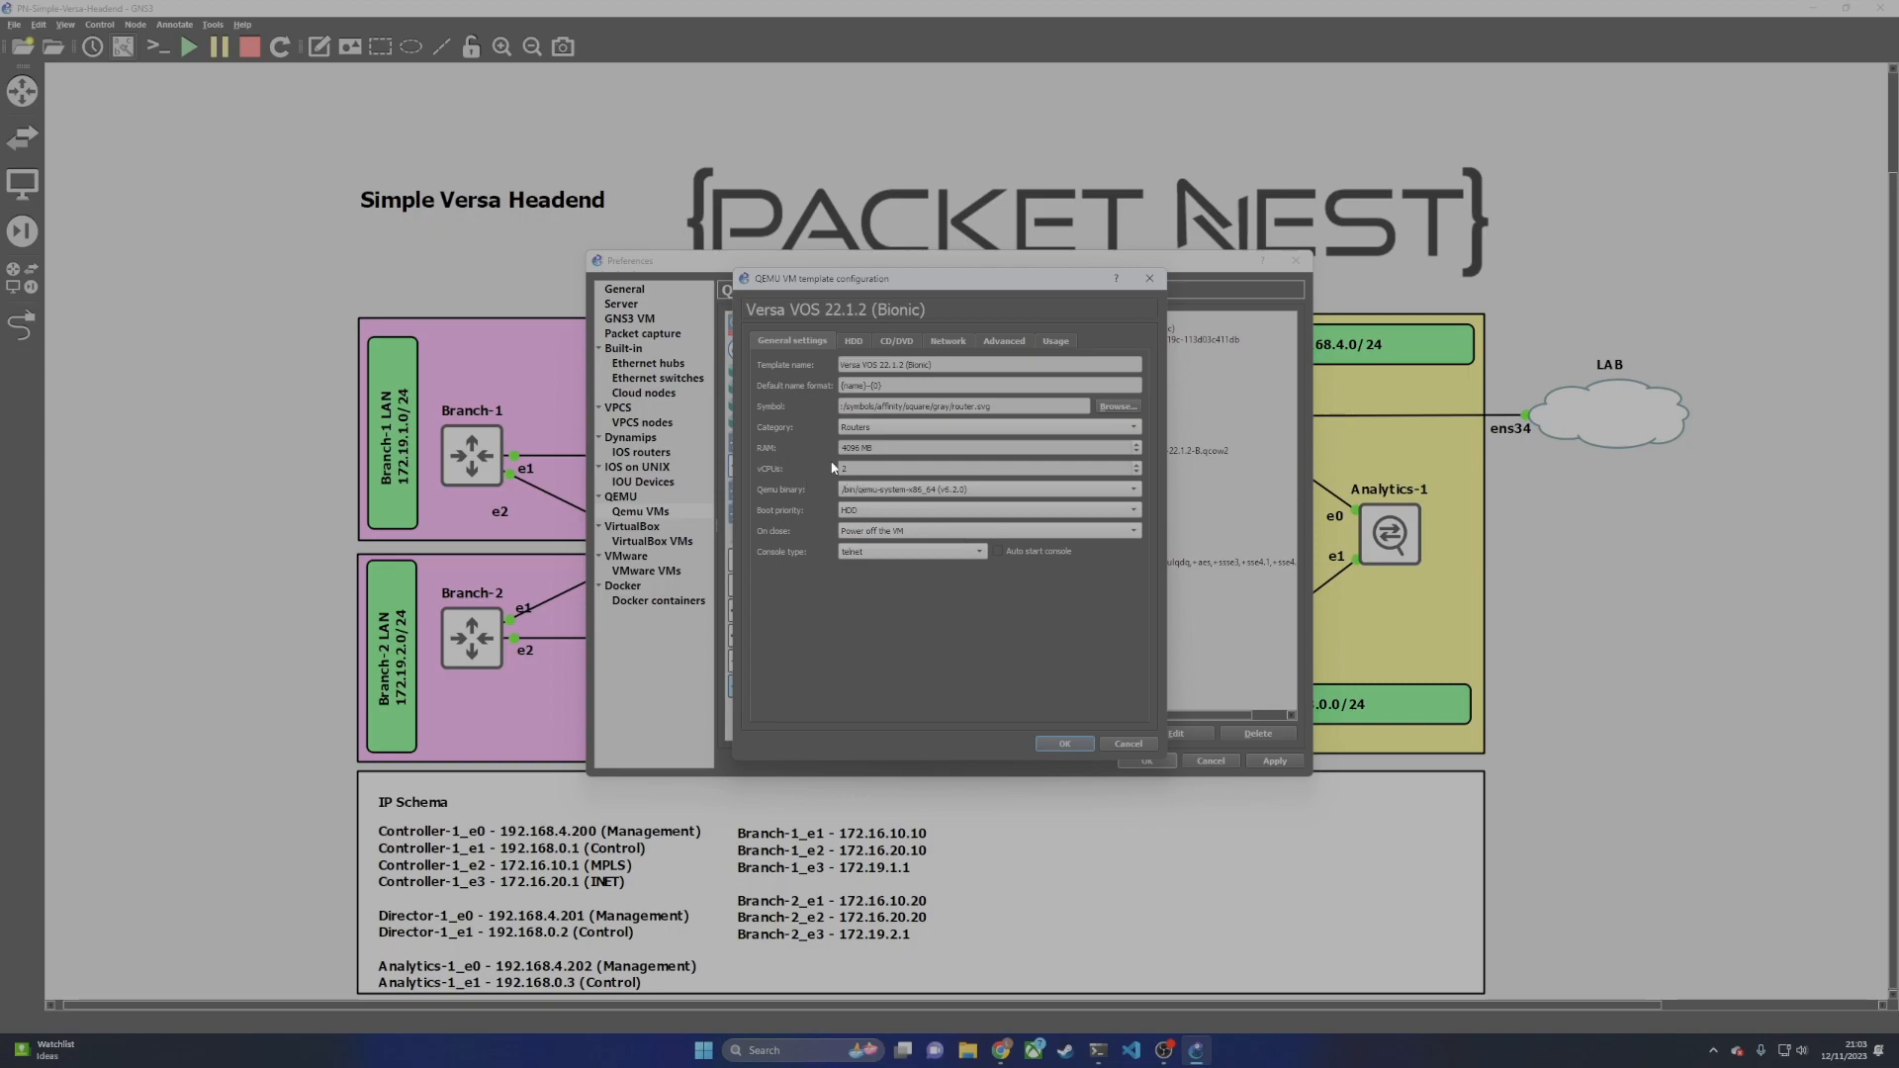
pyautogui.click(949, 340)
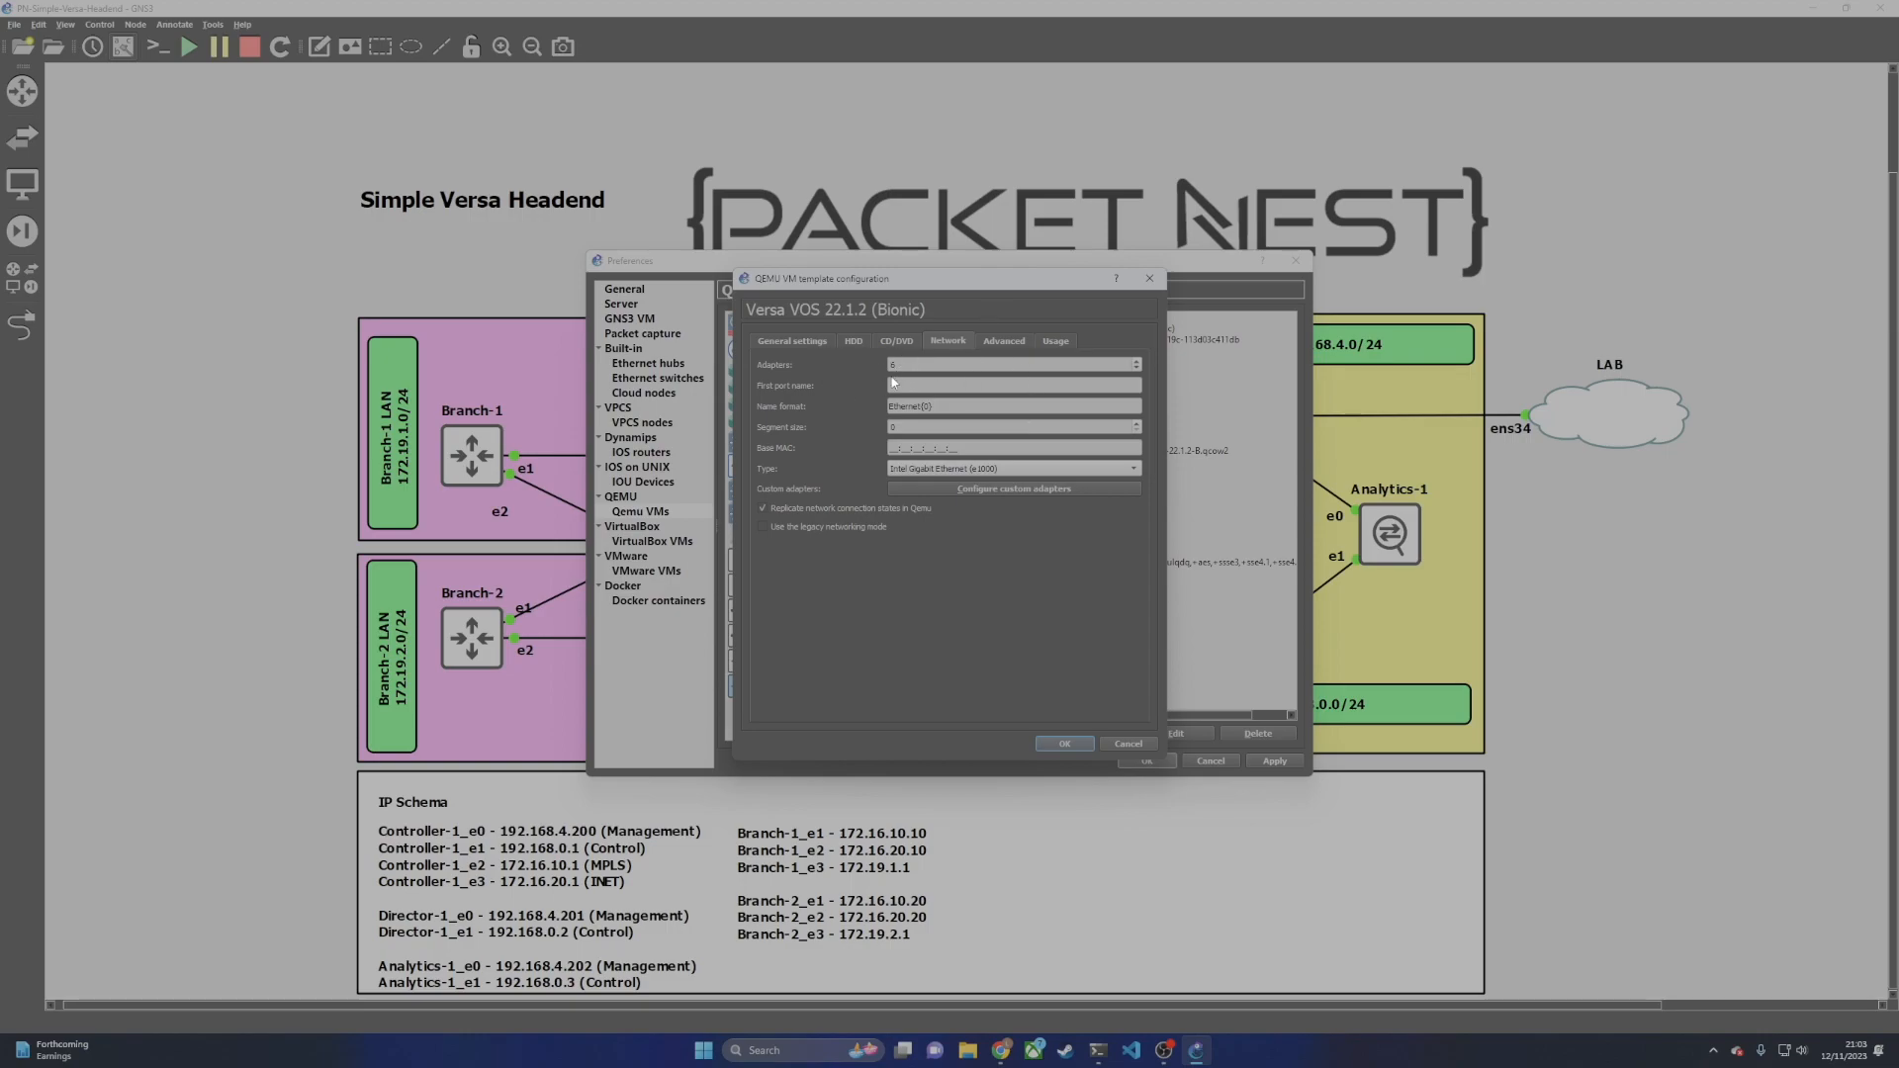
pyautogui.moveTo(930, 279); pyautogui.dragTo(1247, 266)
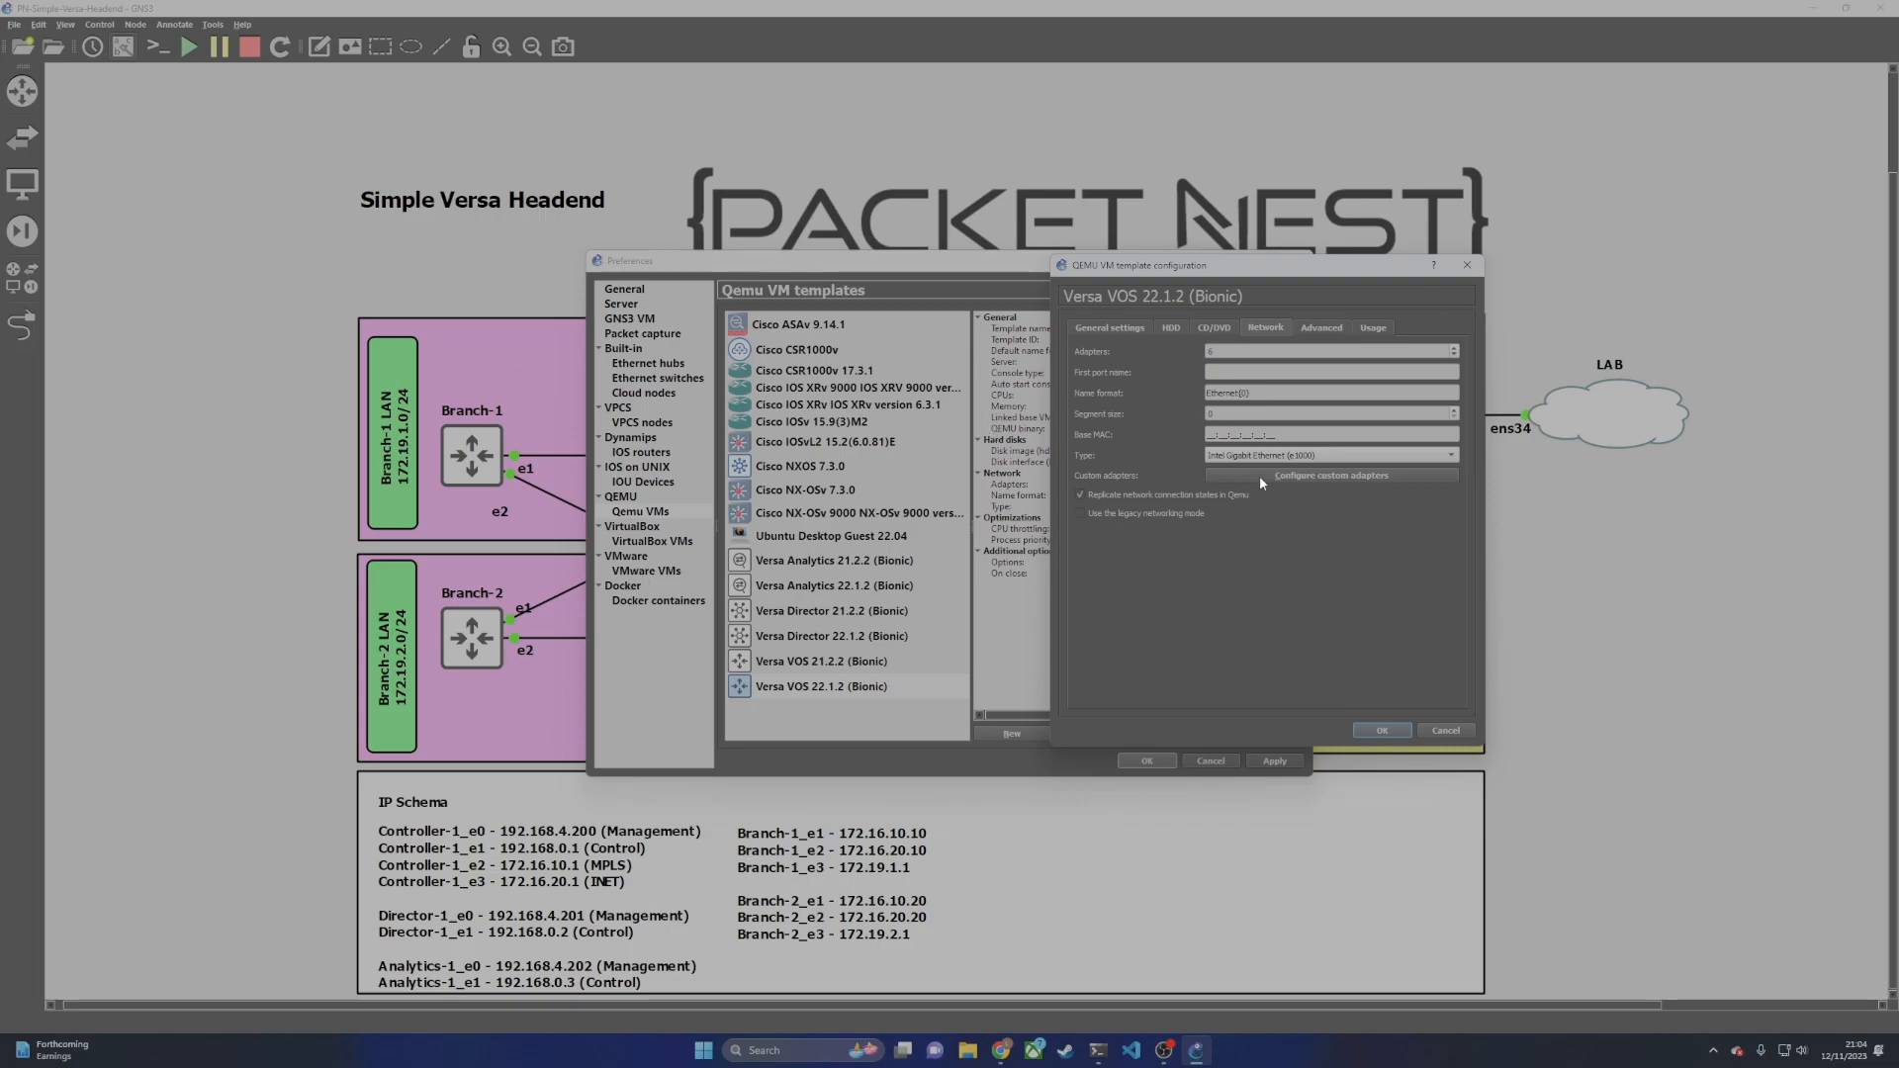
# Step: Show the VOS template's advanced QEMU options and examine the -cpu host setting
pyautogui.click(1329, 332)
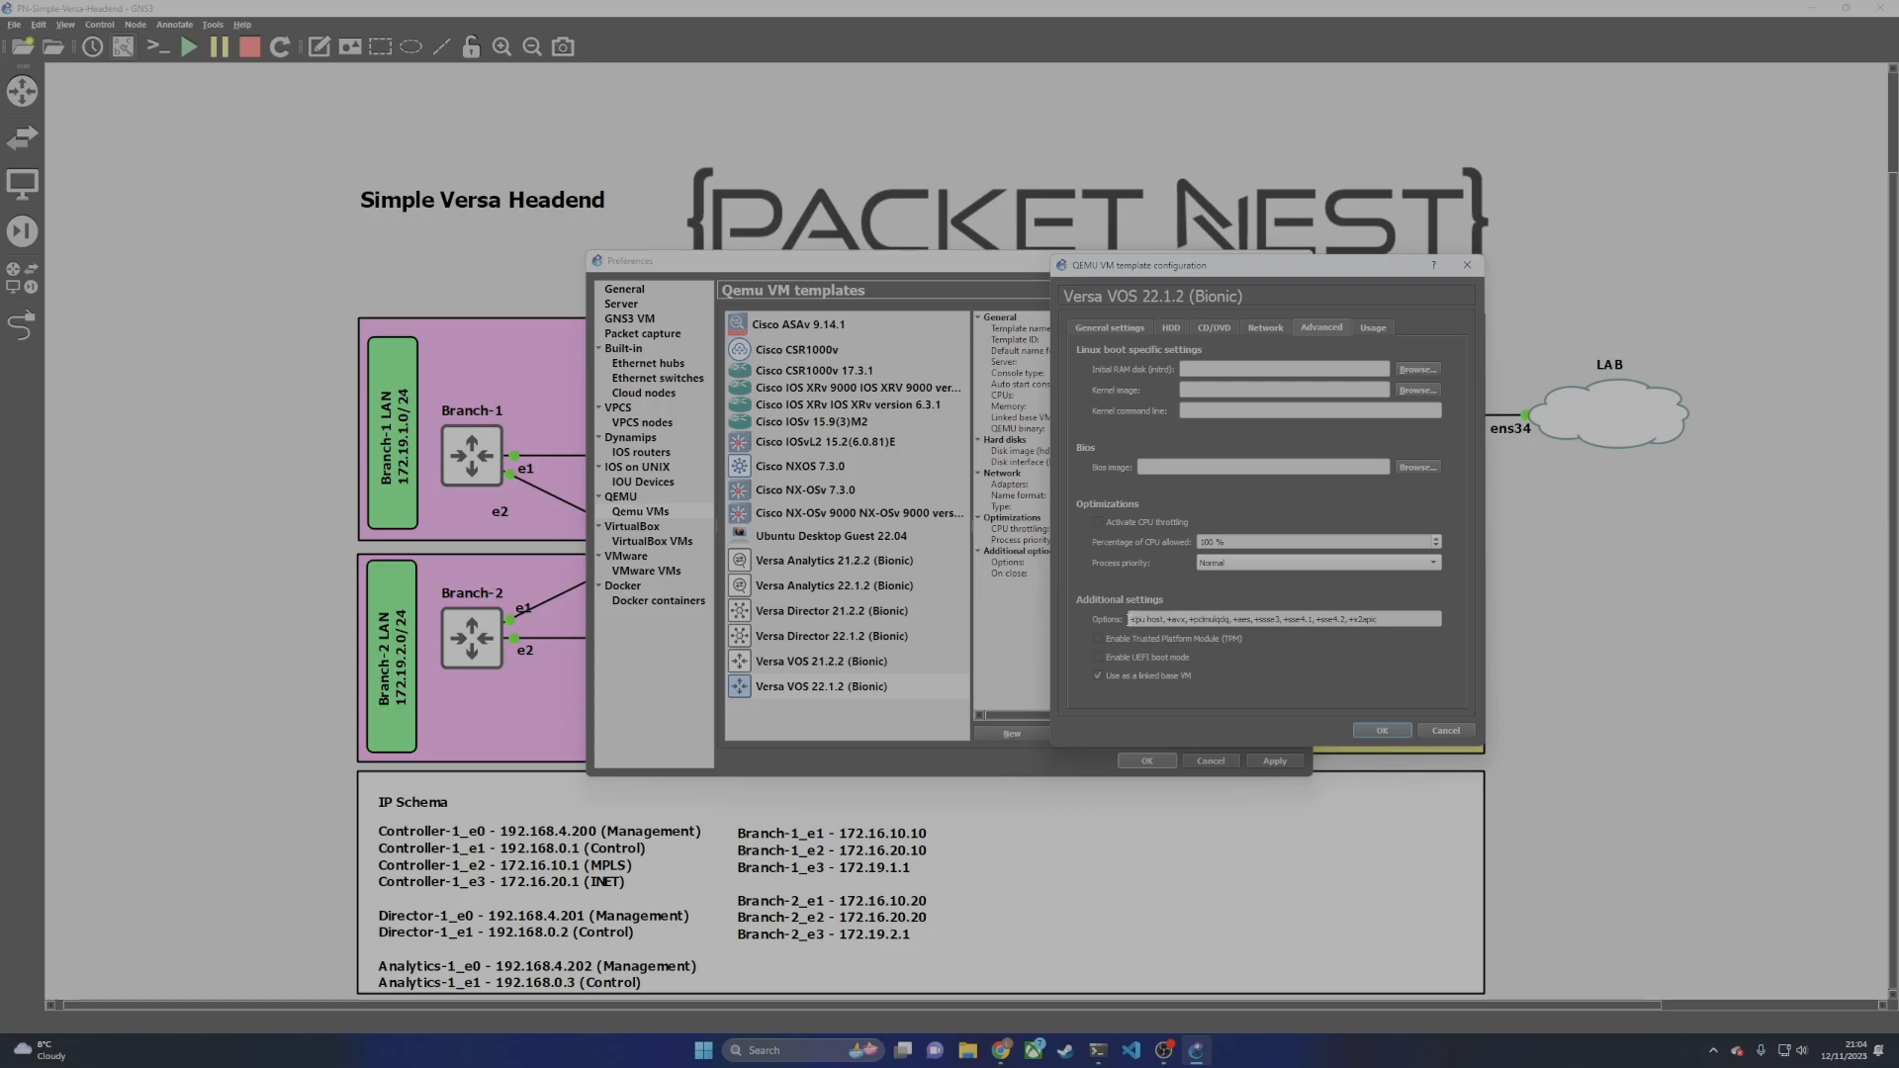
pyautogui.moveTo(1128, 619); pyautogui.dragTo(1146, 619)
pyautogui.click(1151, 621)
pyautogui.doubleClick(1153, 619)
pyautogui.press('Right')
# Step: Review the +avx, sse4 and +aes CPU flags, then close the VOS template
pyautogui.moveTo(1165, 619); pyautogui.dragTo(1355, 630)
pyautogui.click(1367, 618)
pyautogui.doubleClick(1299, 619)
pyautogui.click(1380, 625)
pyautogui.doubleClick(1234, 620)
pyautogui.click(1383, 729)
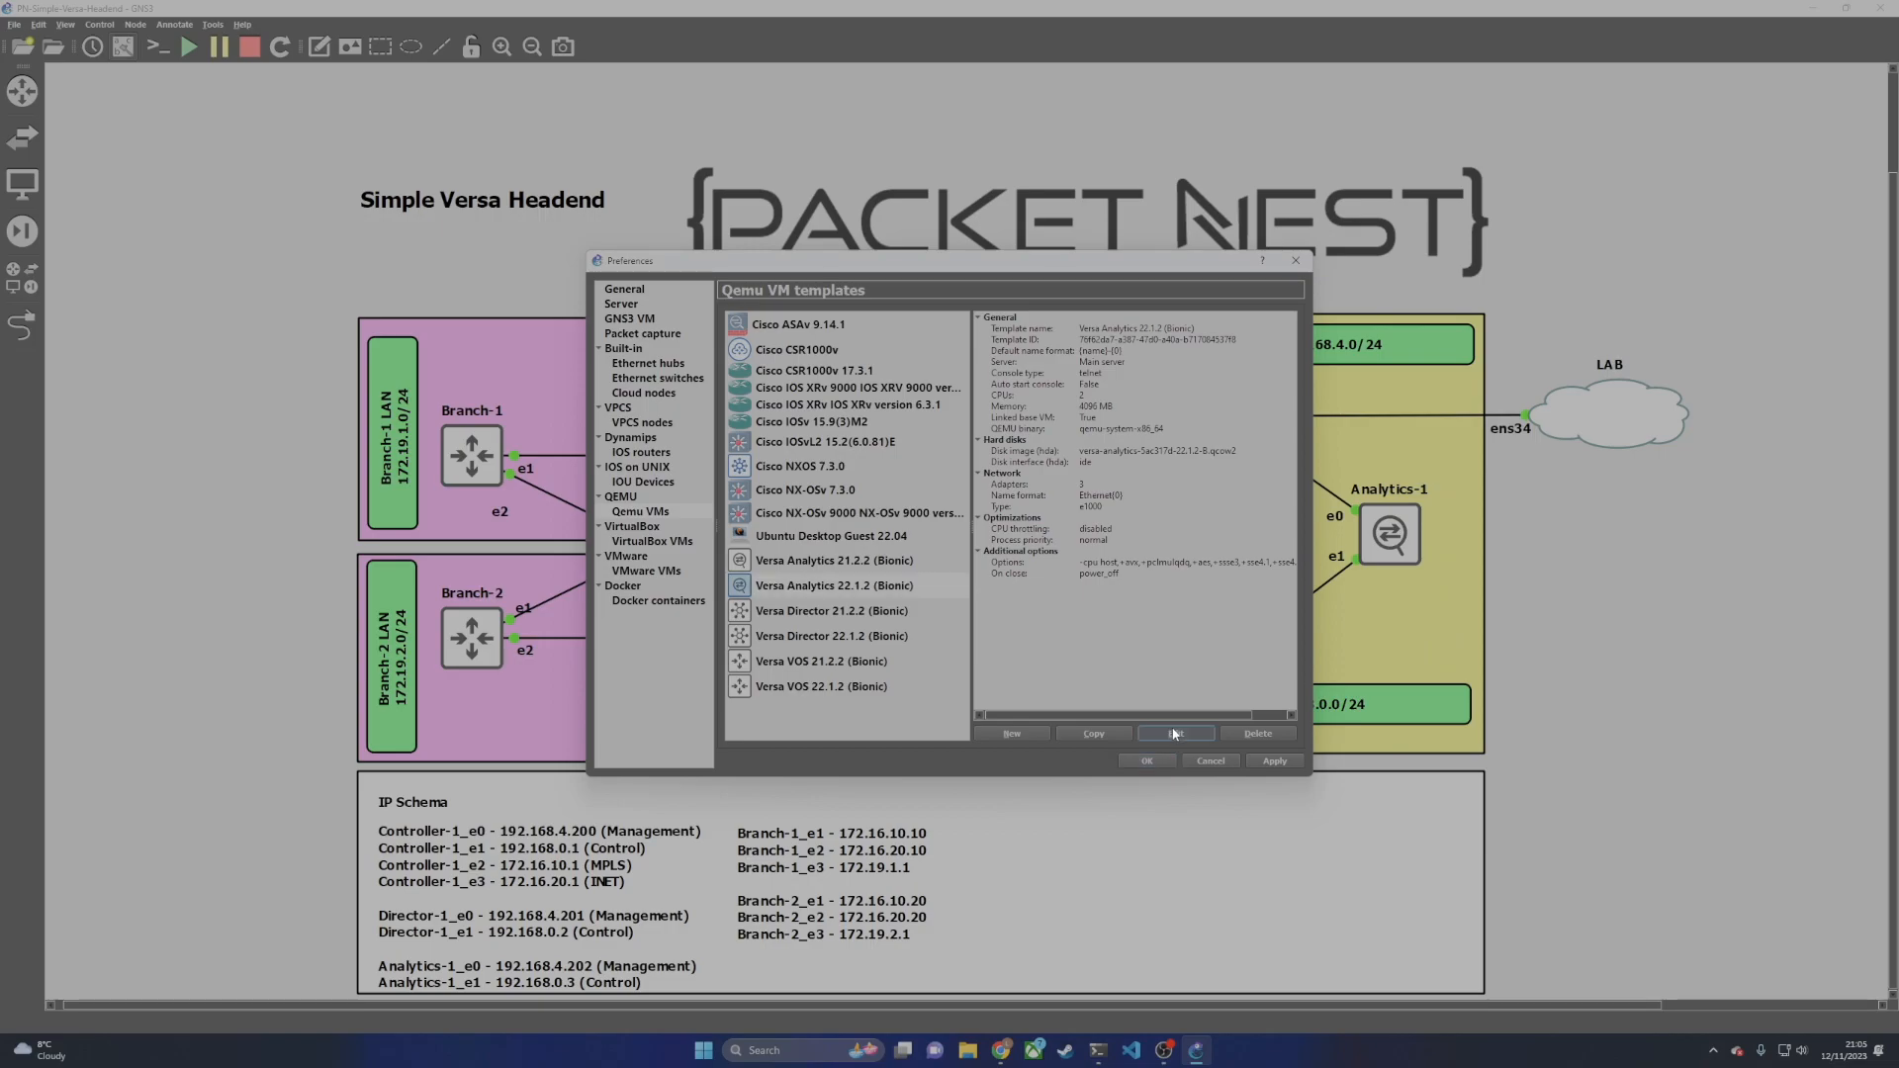
pyautogui.click(1175, 733)
pyautogui.click(991, 341)
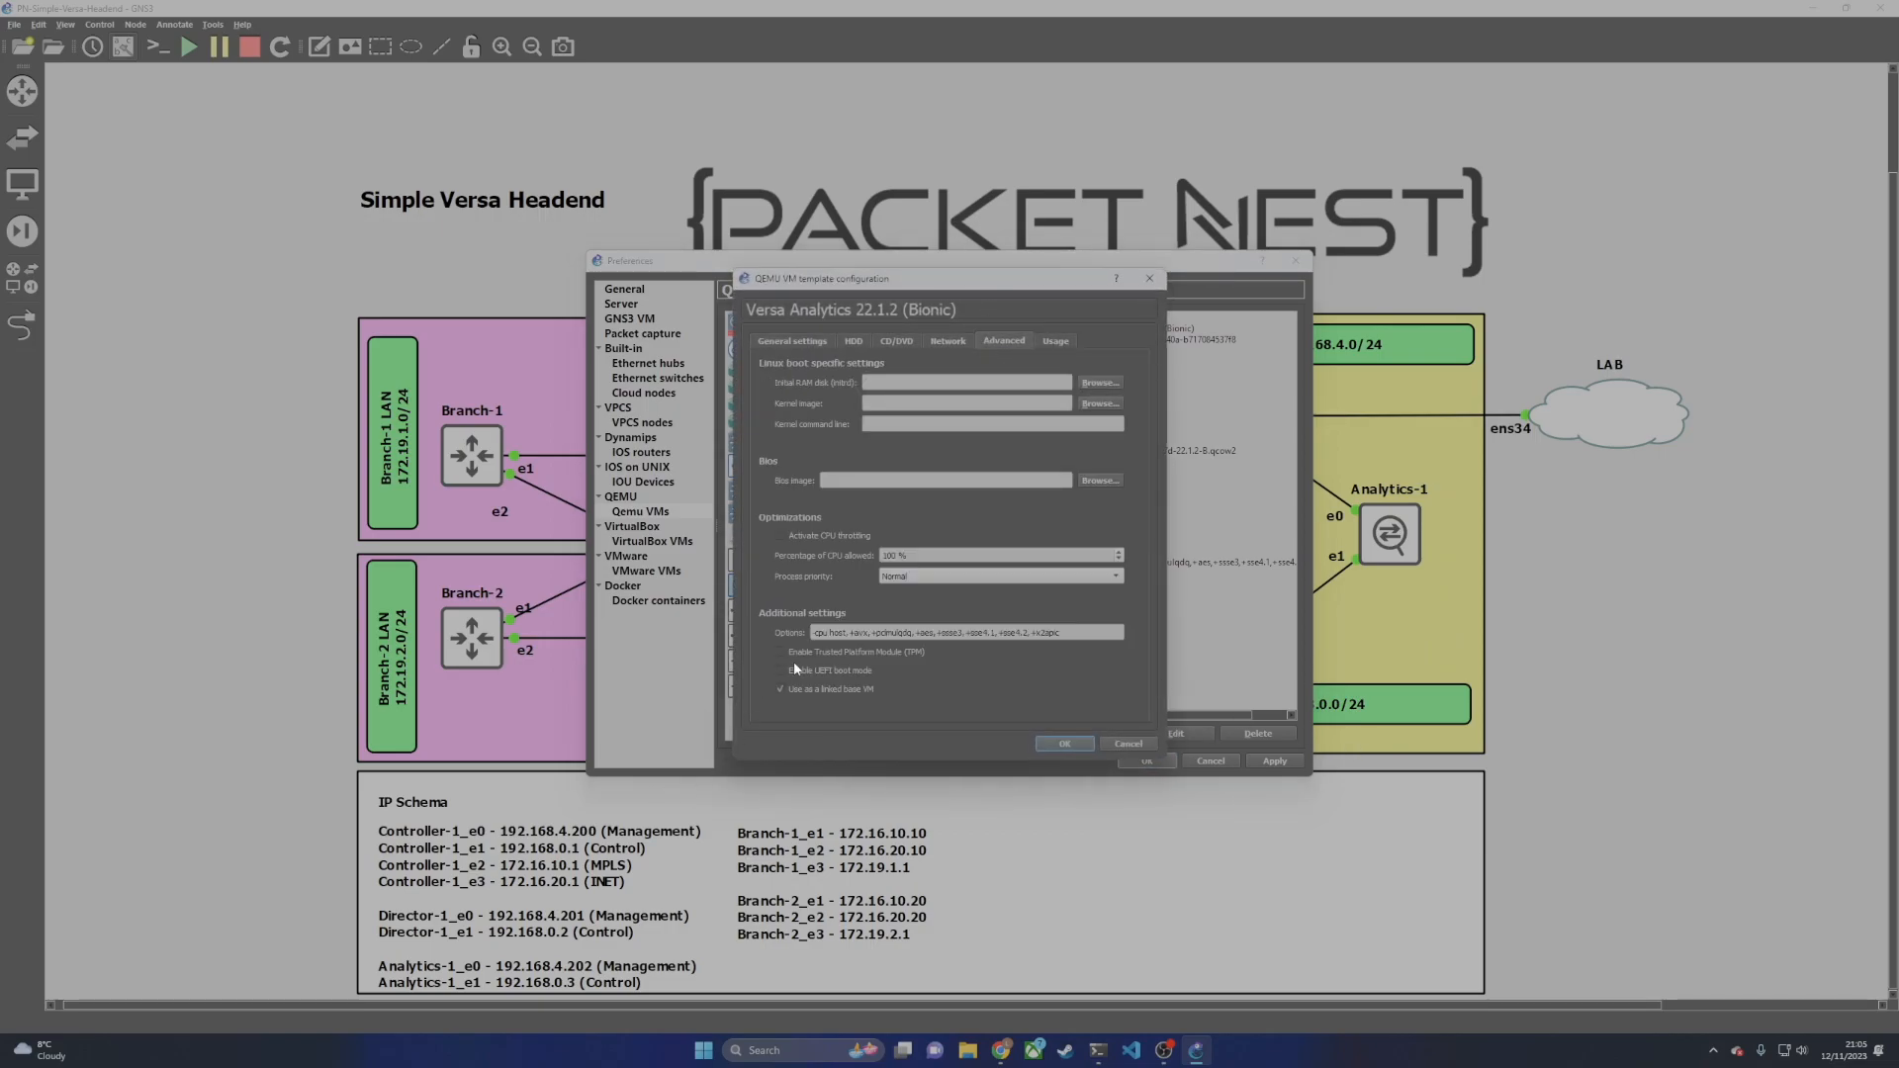
pyautogui.moveTo(812, 633); pyautogui.dragTo(1043, 649)
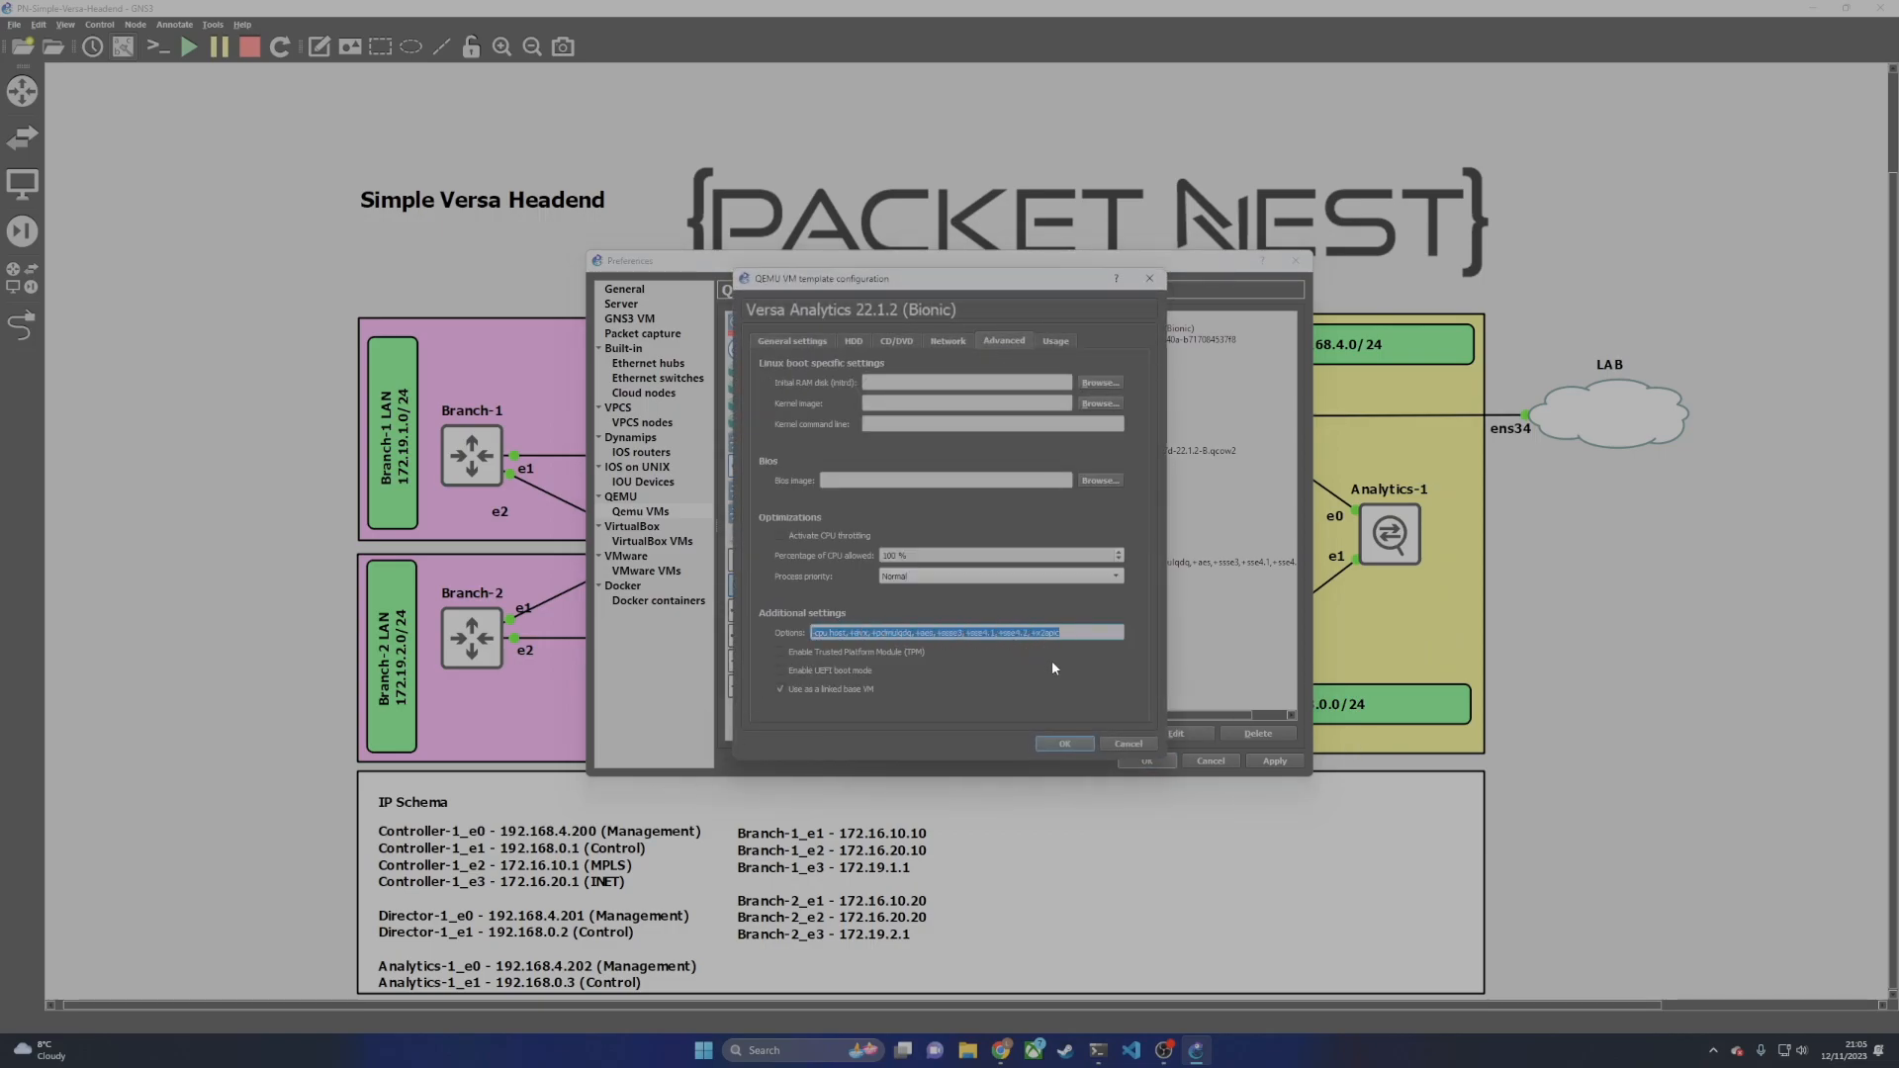
pyautogui.click(1060, 663)
pyautogui.moveTo(959, 287); pyautogui.dragTo(1206, 289)
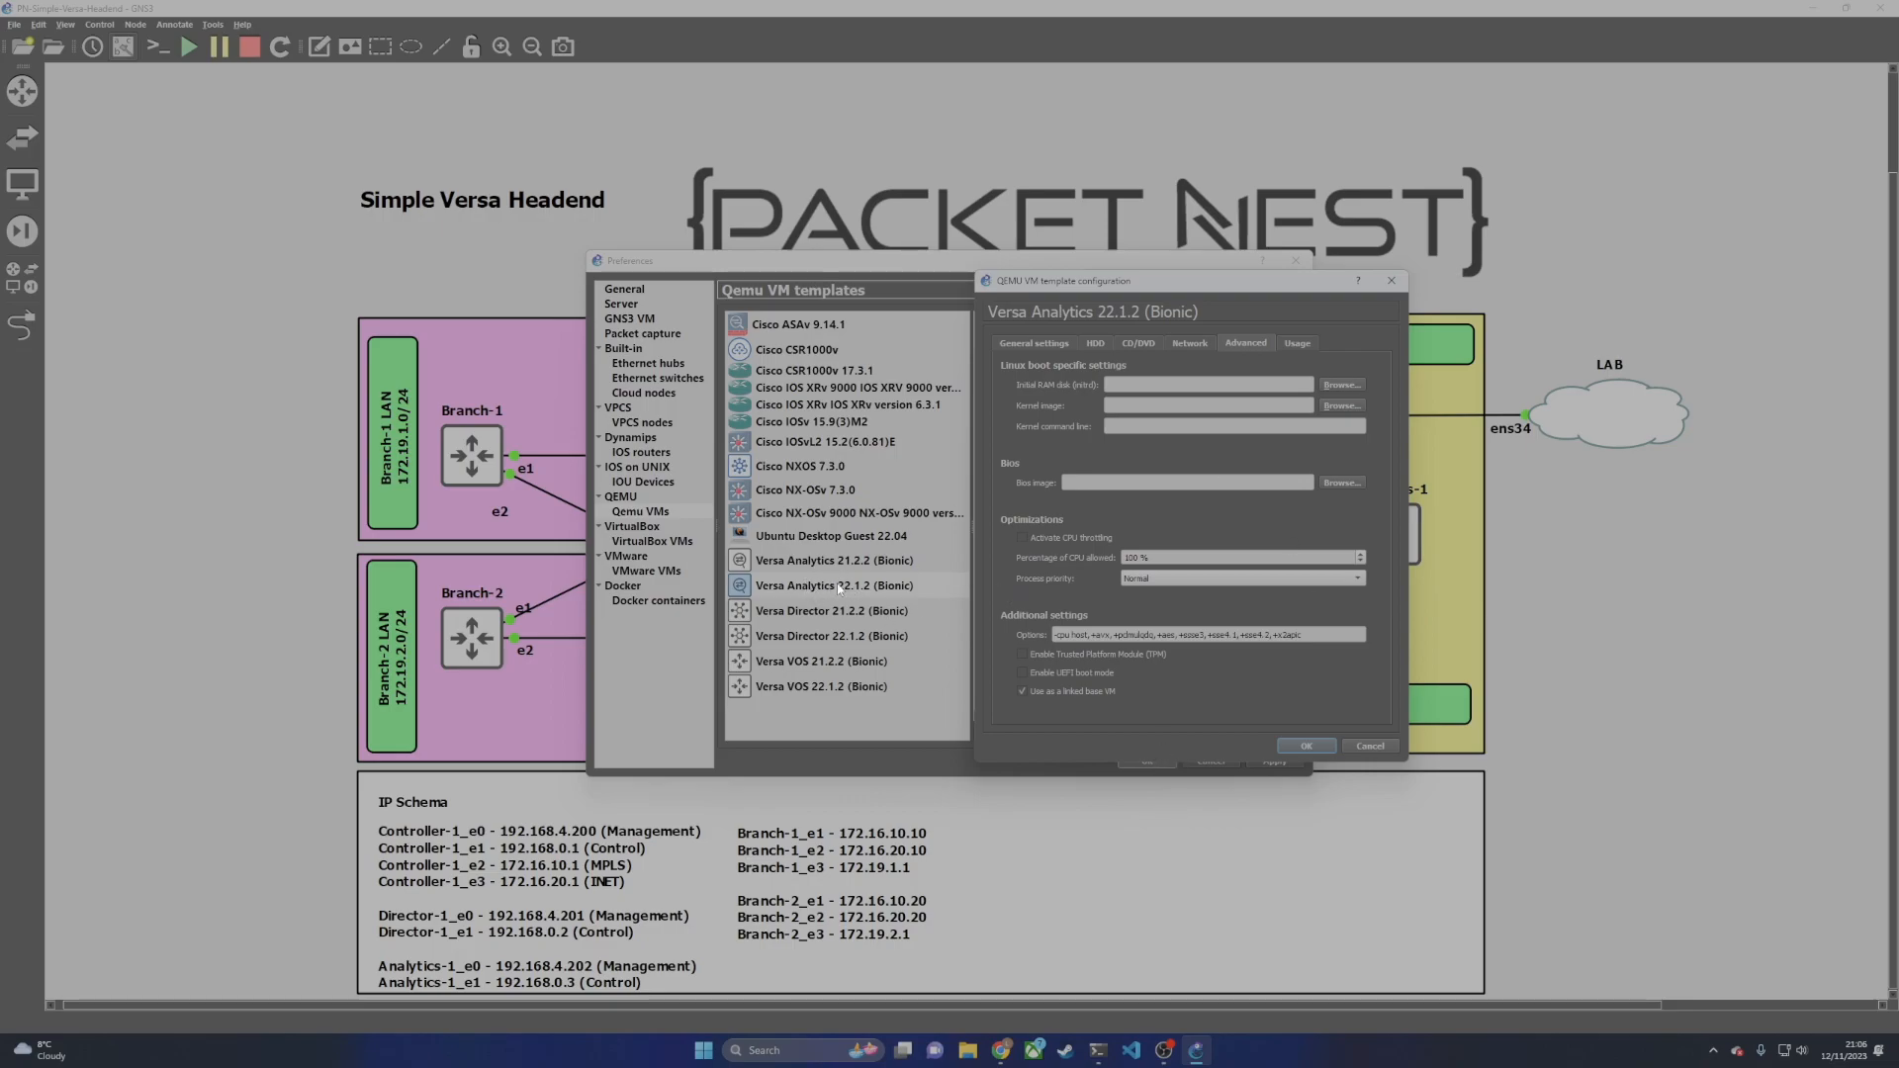
pyautogui.click(1036, 343)
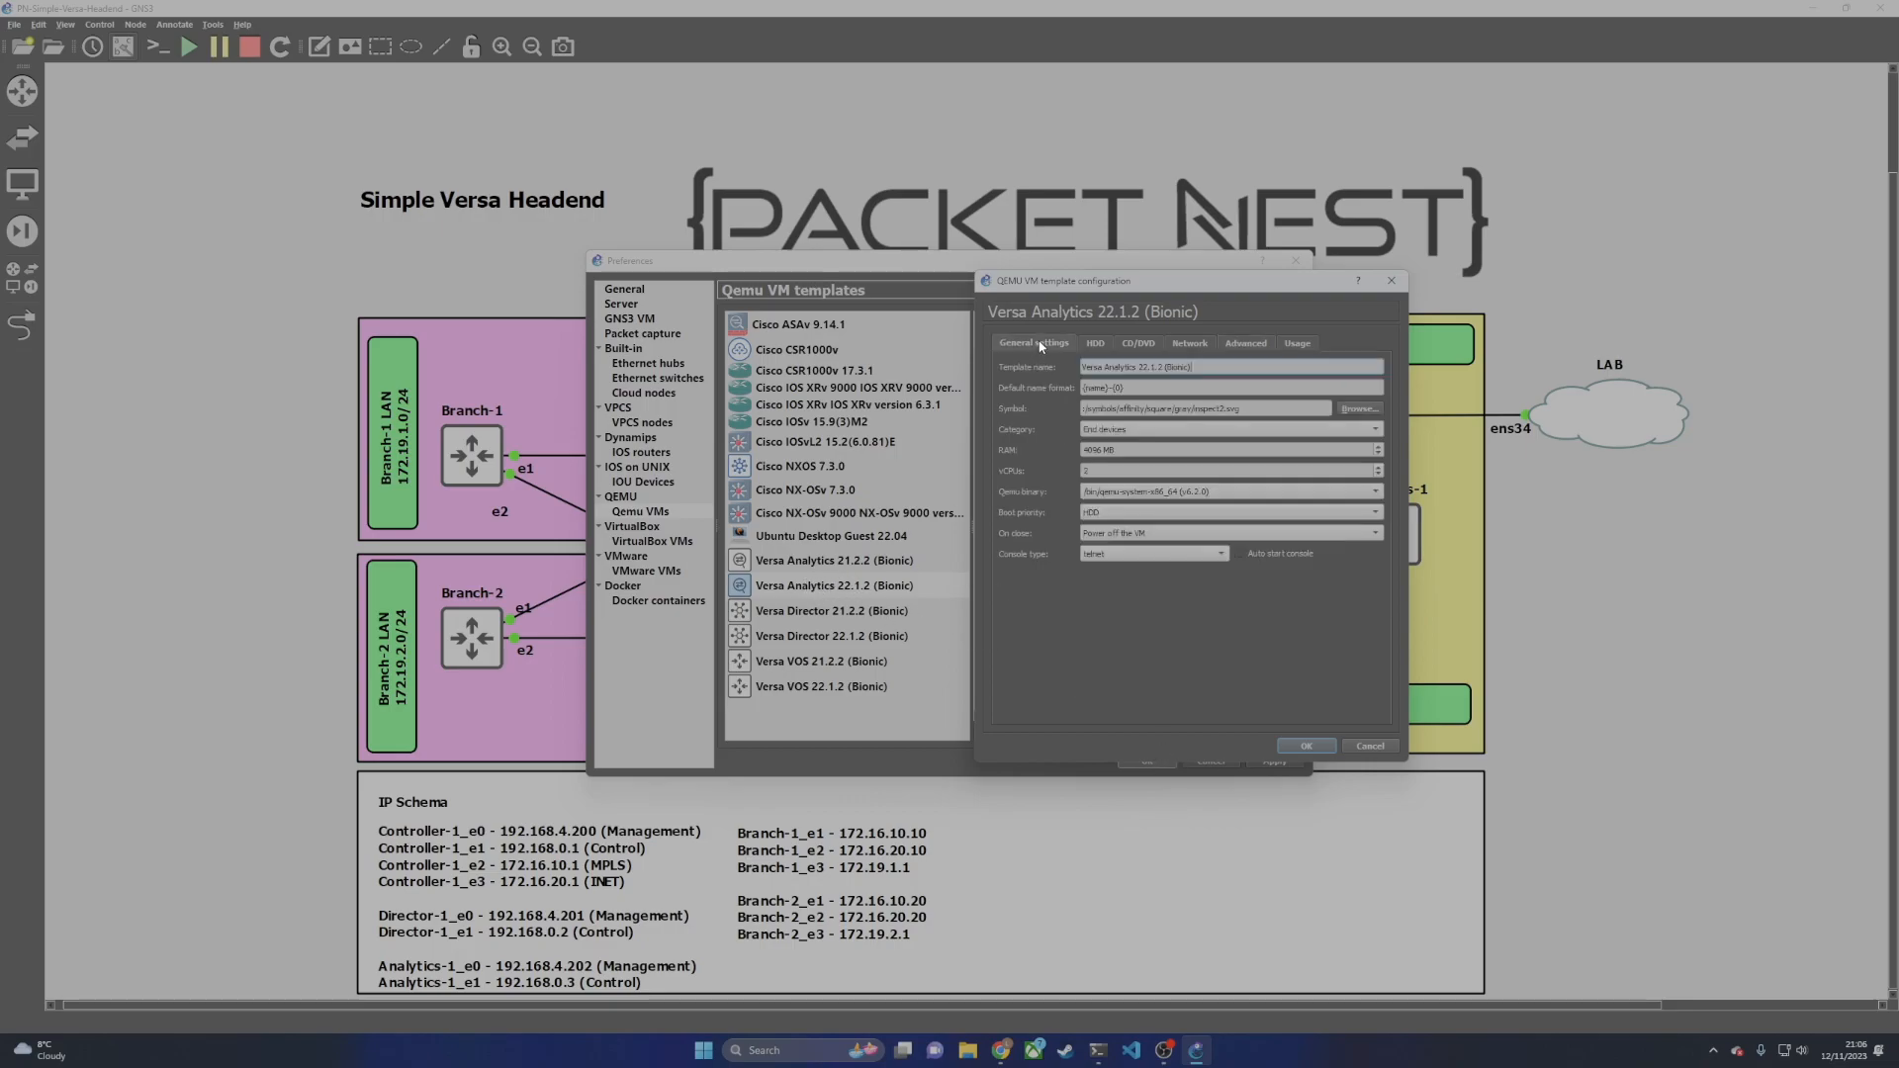
pyautogui.moveTo(1139, 448); pyautogui.dragTo(1066, 470)
pyautogui.click(1190, 343)
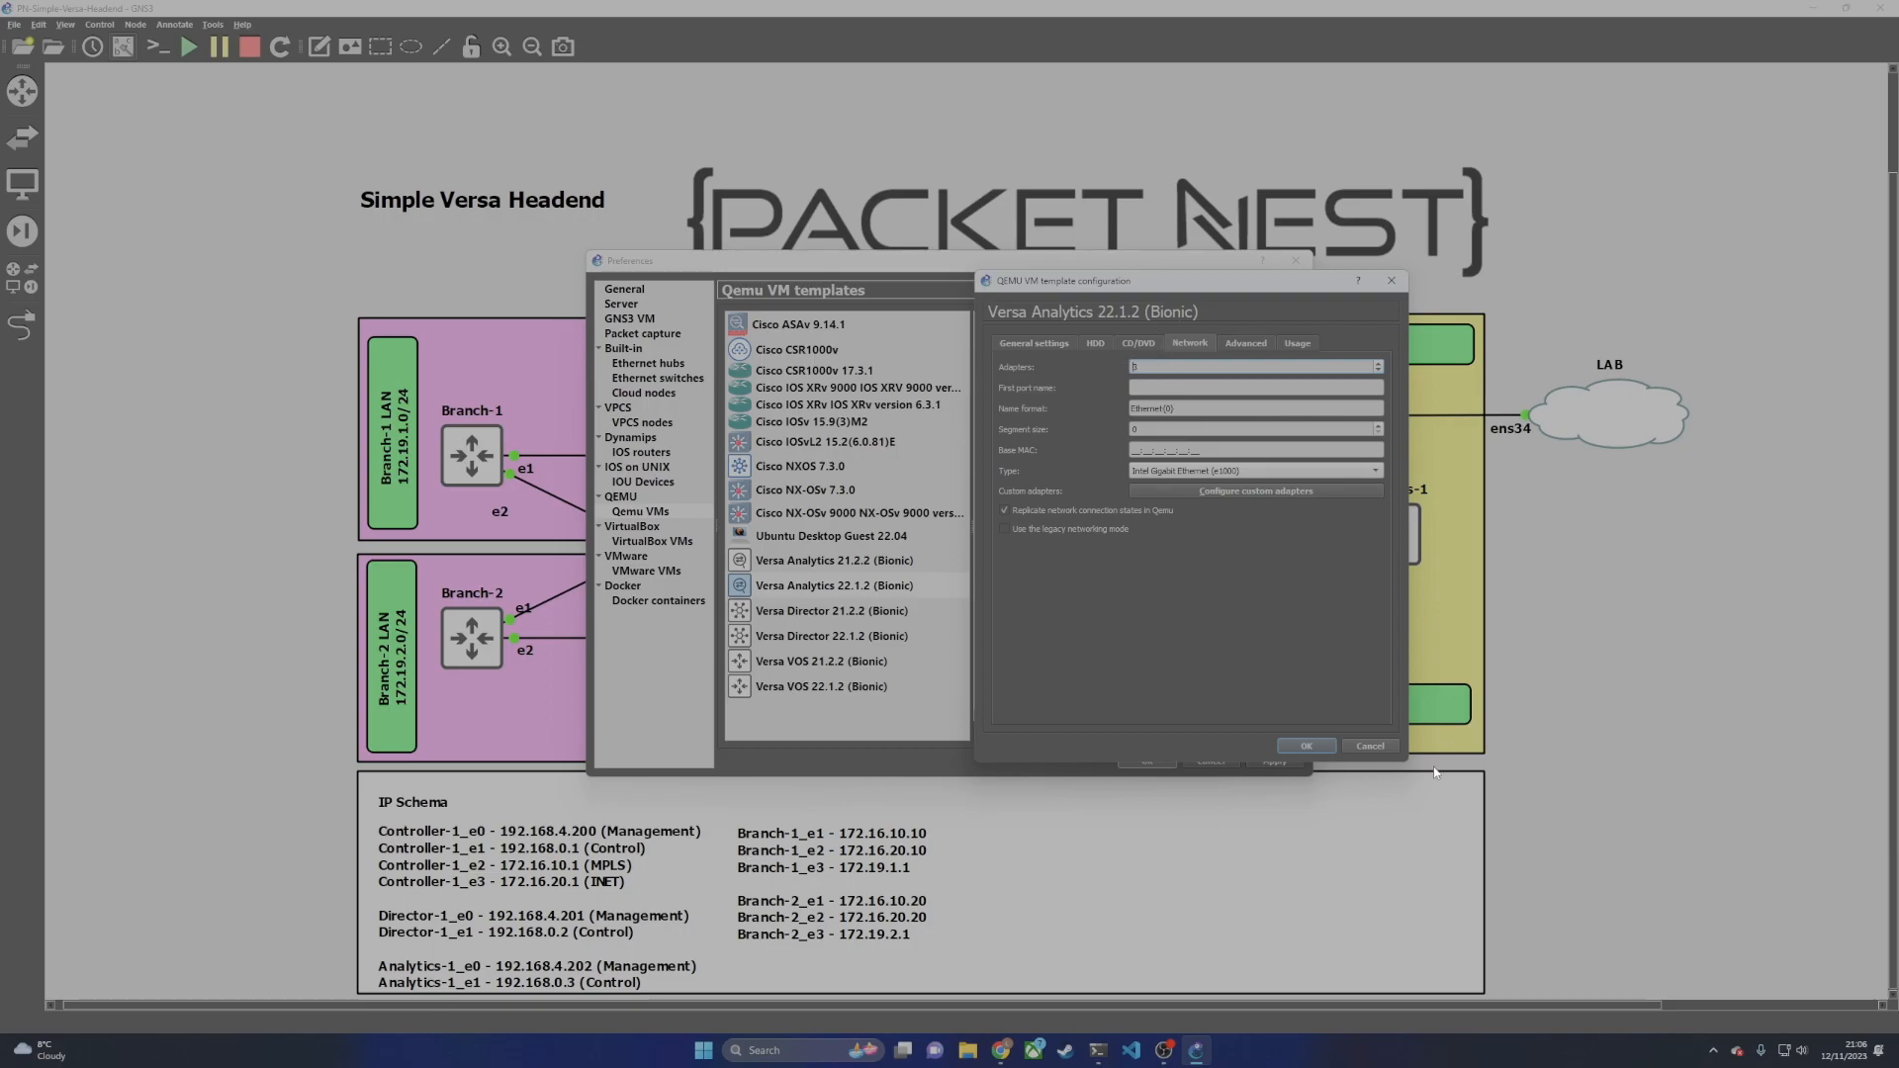
pyautogui.click(1311, 745)
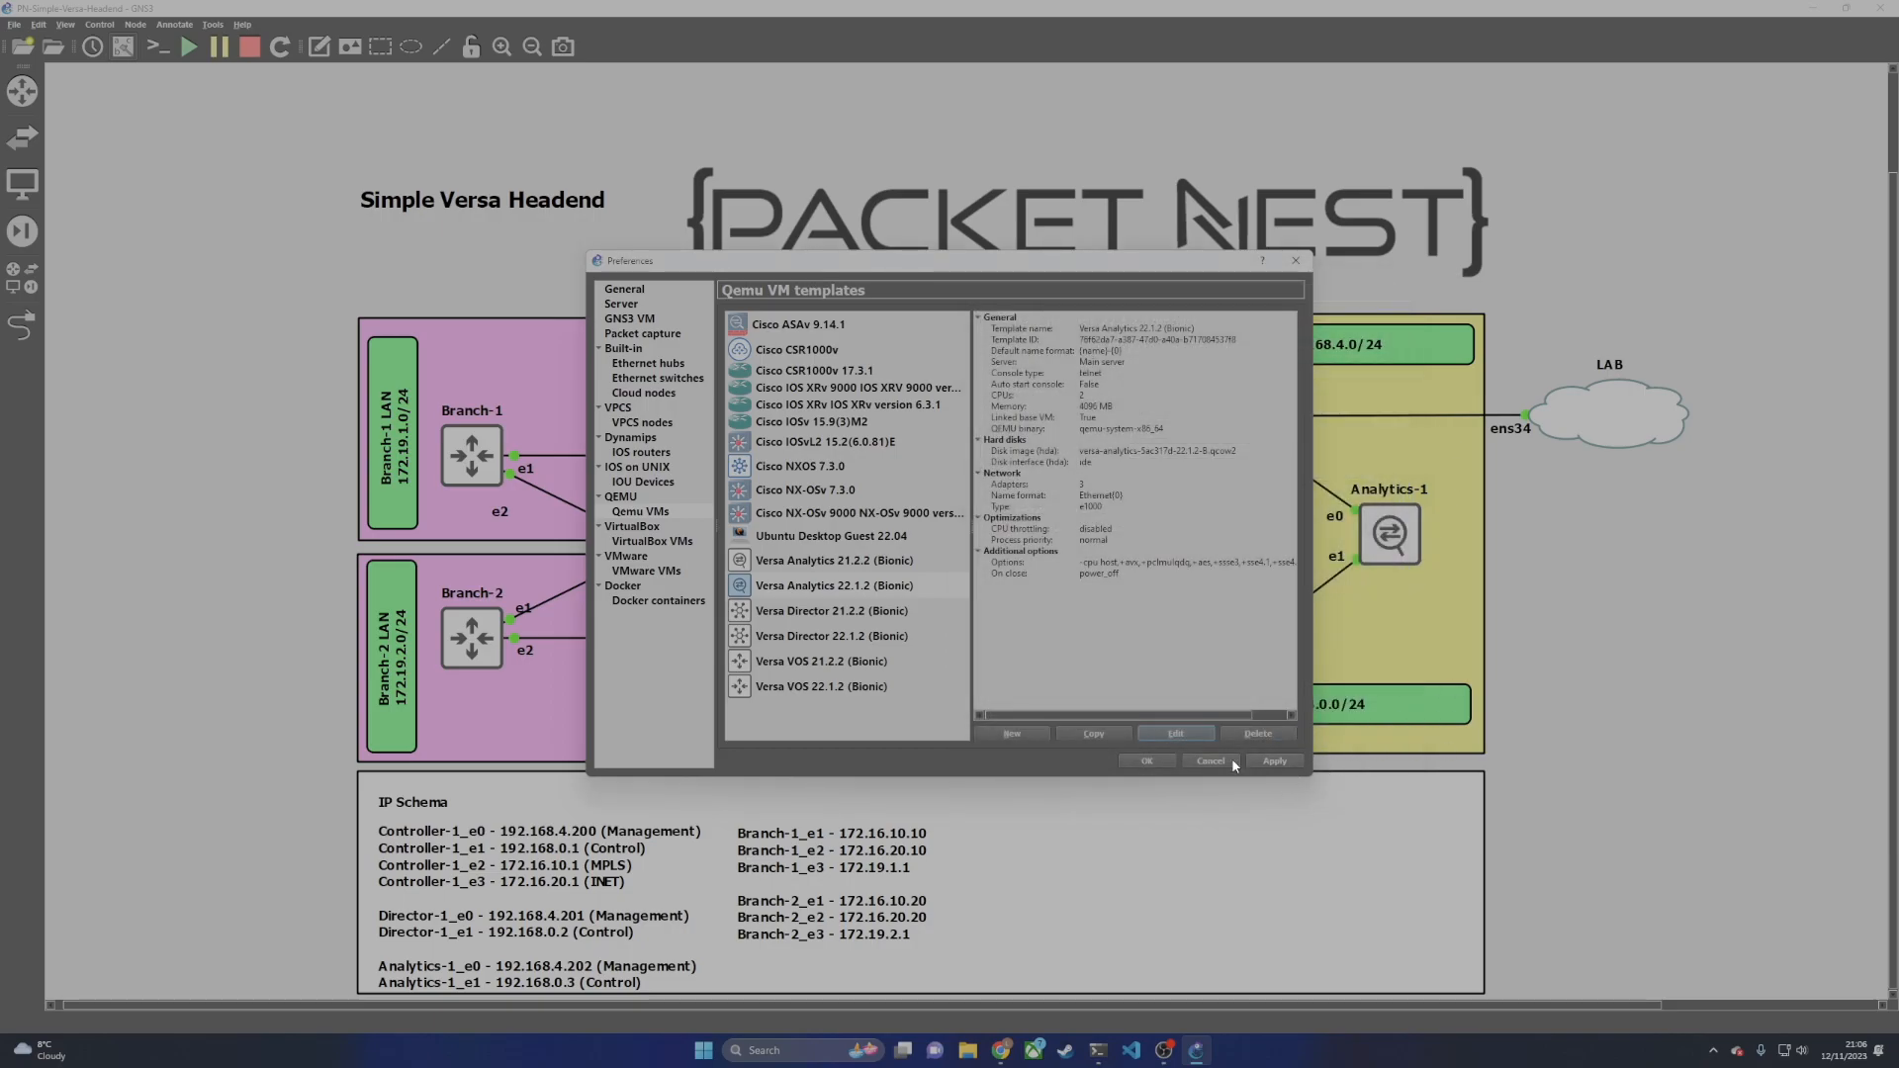
# Step: Confirm the Preferences with OK to return to the Simple Versa Headend topology
pyautogui.click(1145, 761)
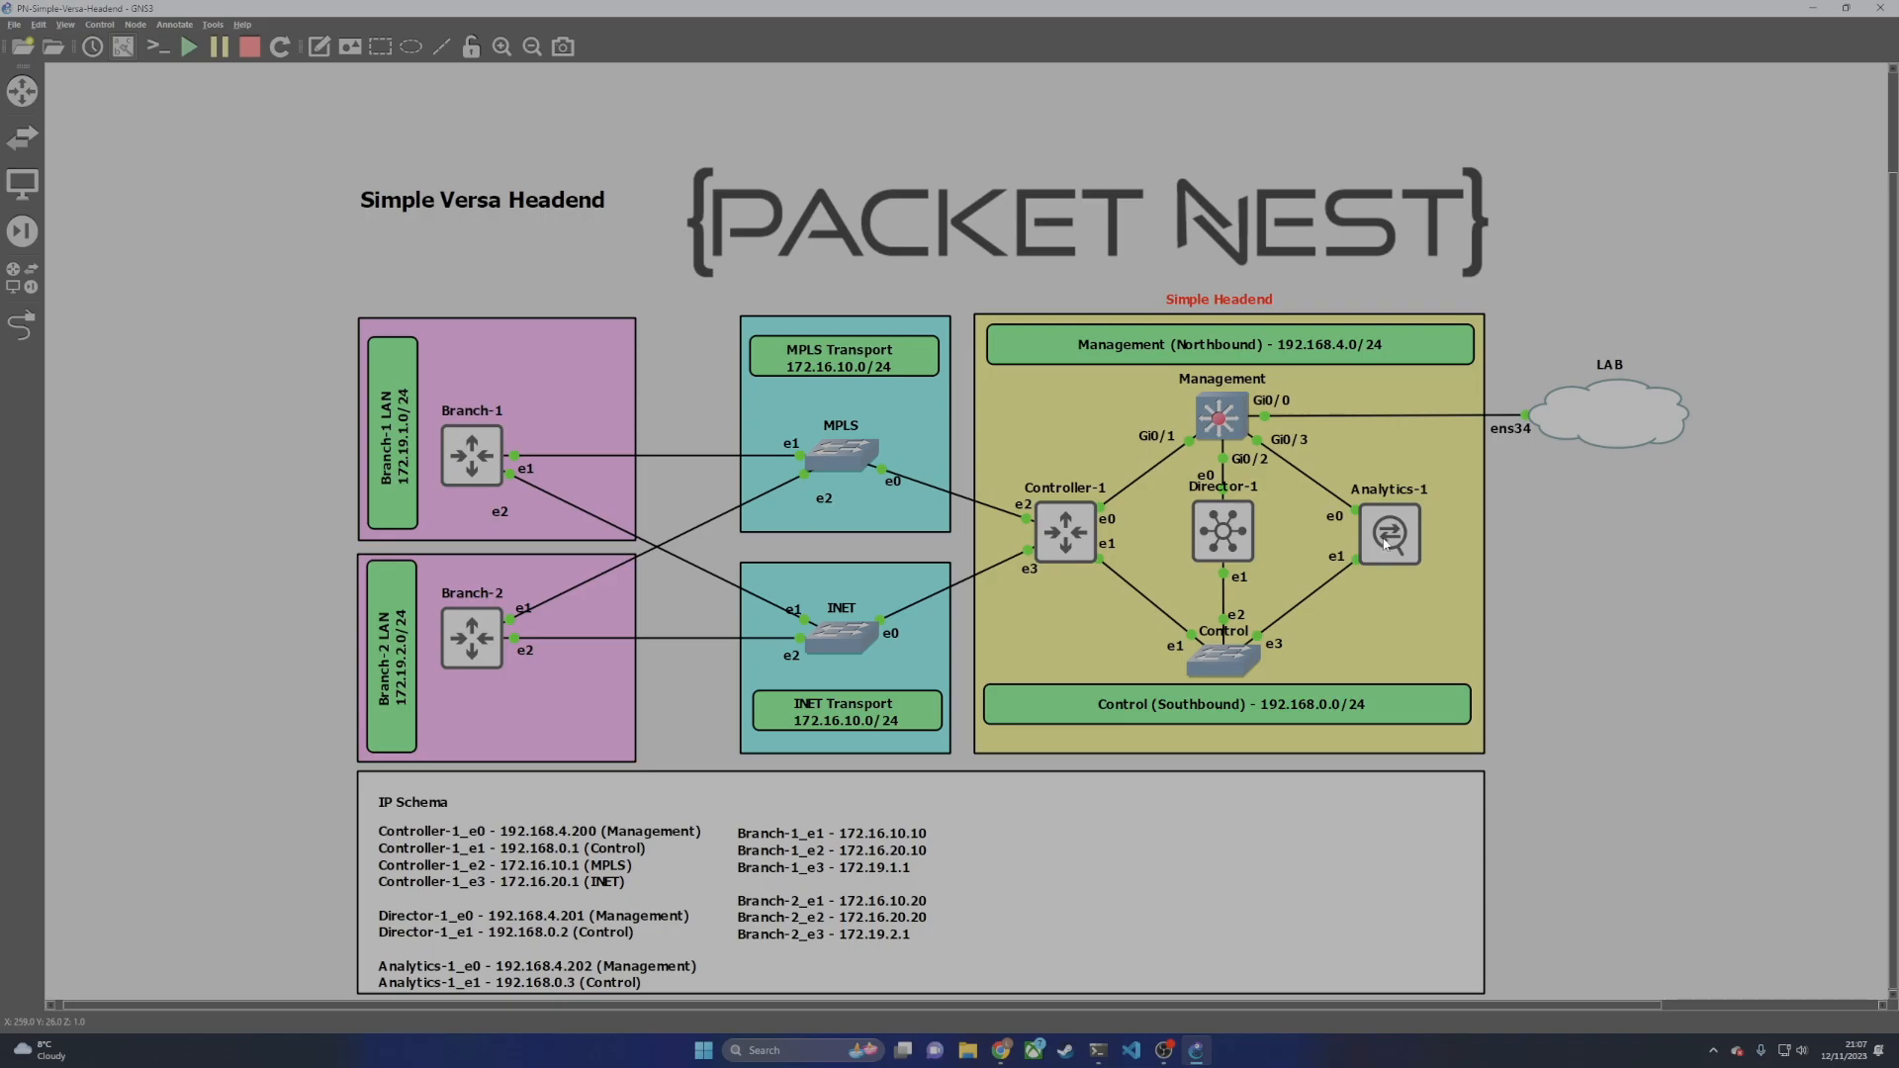
# Step: Edit the INET Transport label text, changing 172.16.10.0/24 to 172.16.20.0/24
pyautogui.moveTo(1244, 540)
pyautogui.click(852, 713)
pyautogui.rightClick(852, 725)
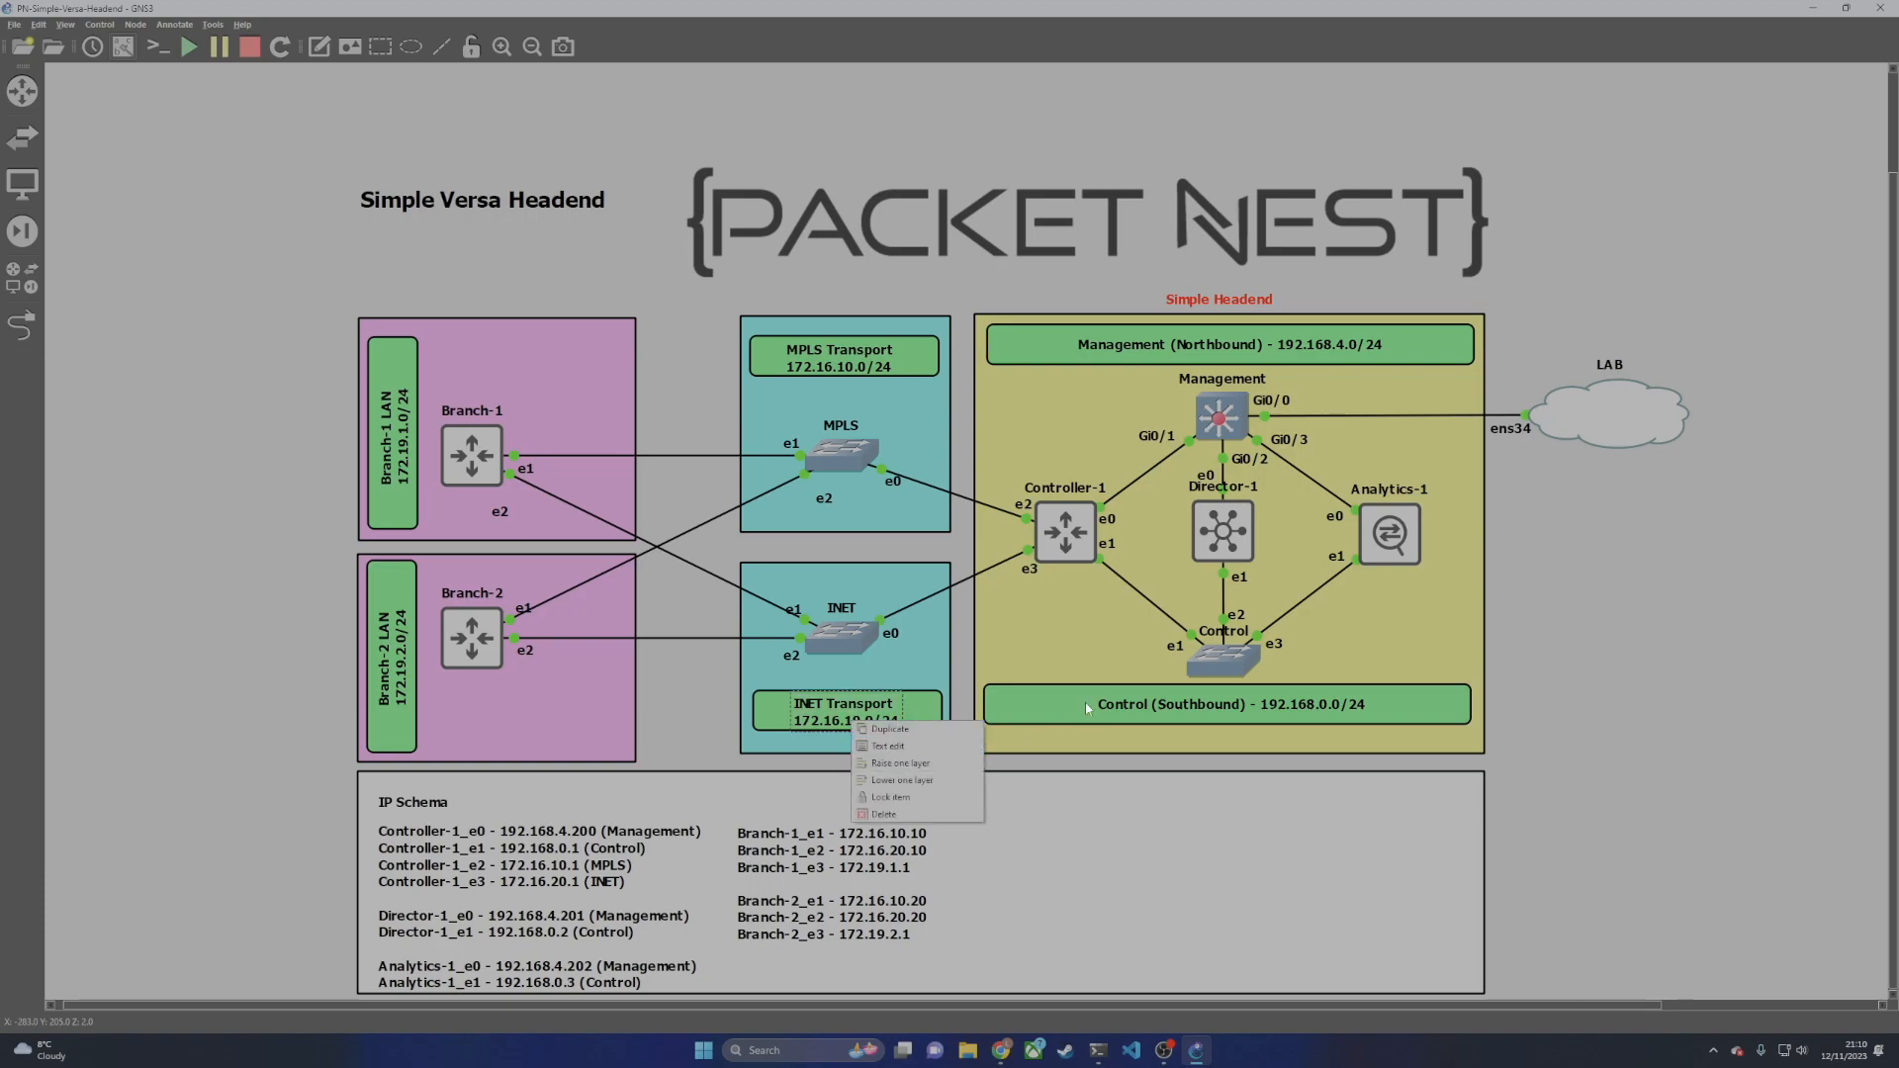
pyautogui.click(897, 747)
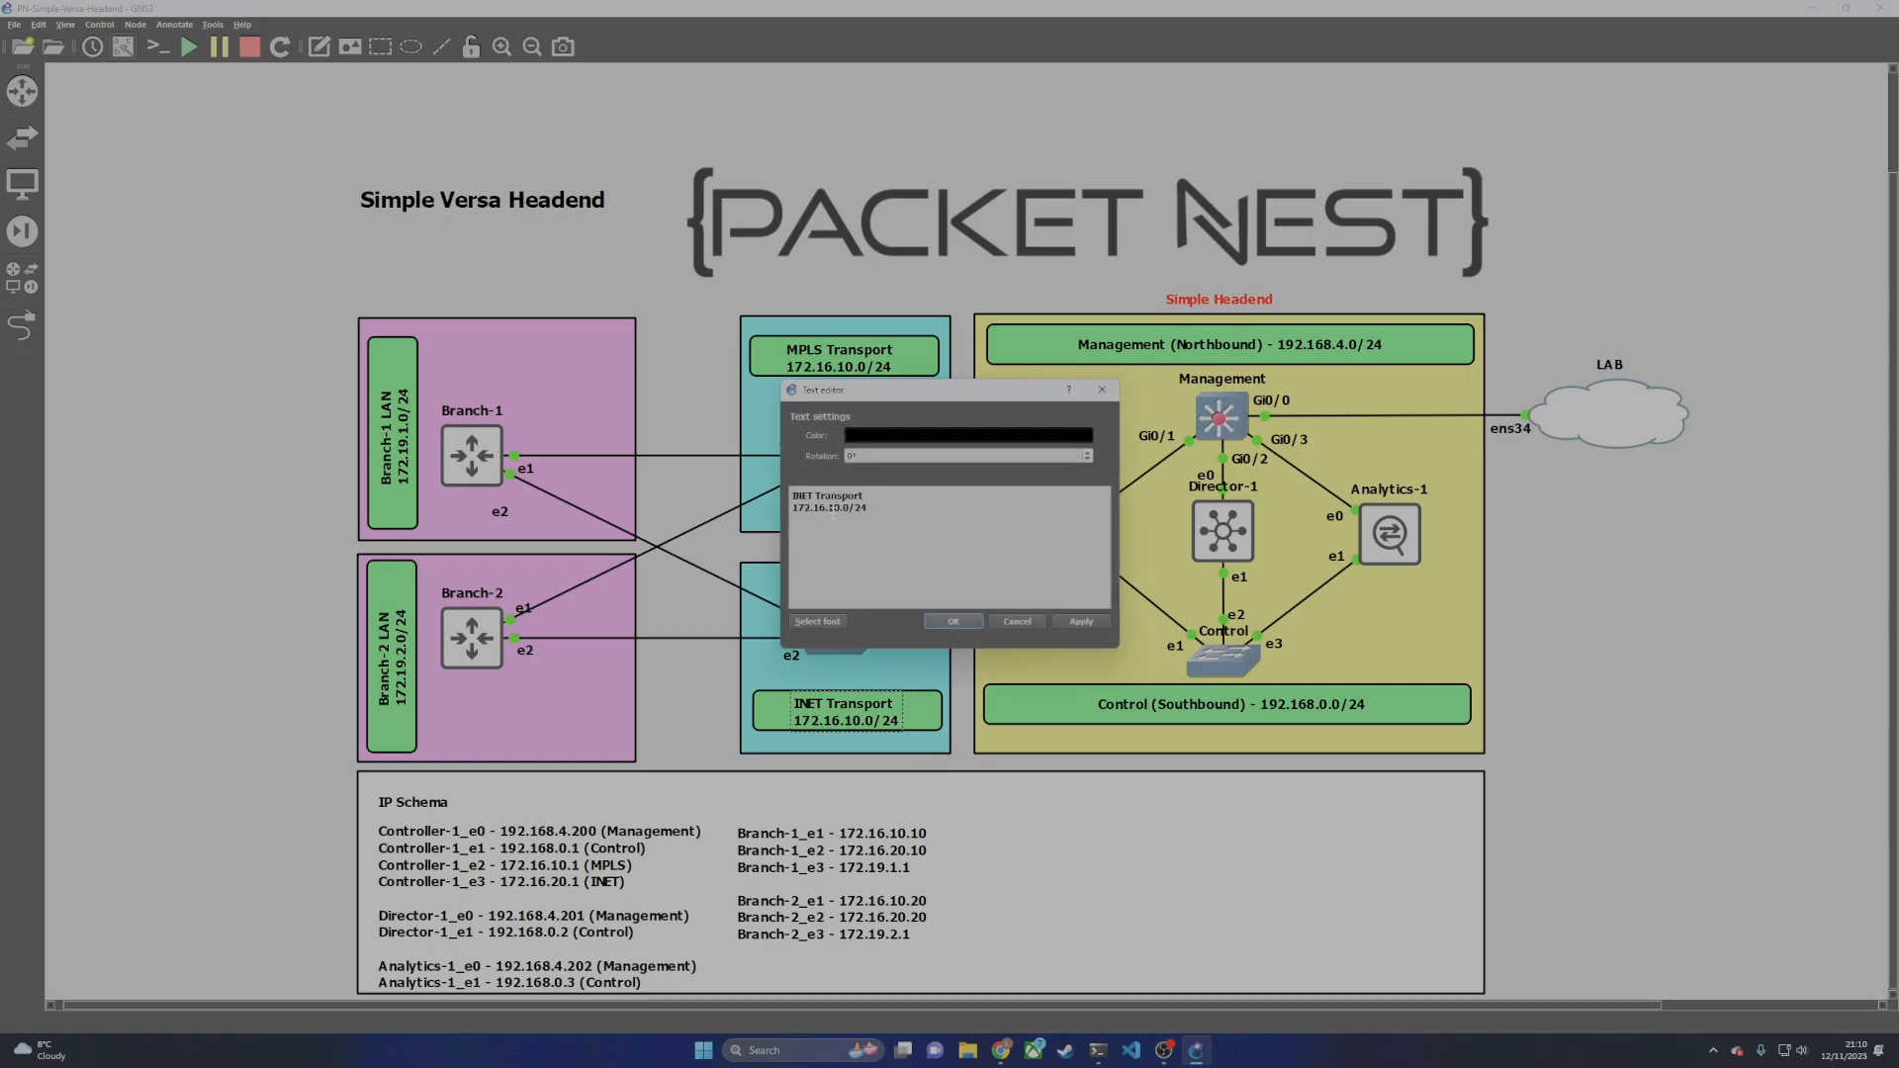
pyautogui.press('BackSpace')
pyautogui.write('2')
pyautogui.press('Return')
pyautogui.press('BackSpace')
pyautogui.click(1080, 621)
pyautogui.click(952, 621)
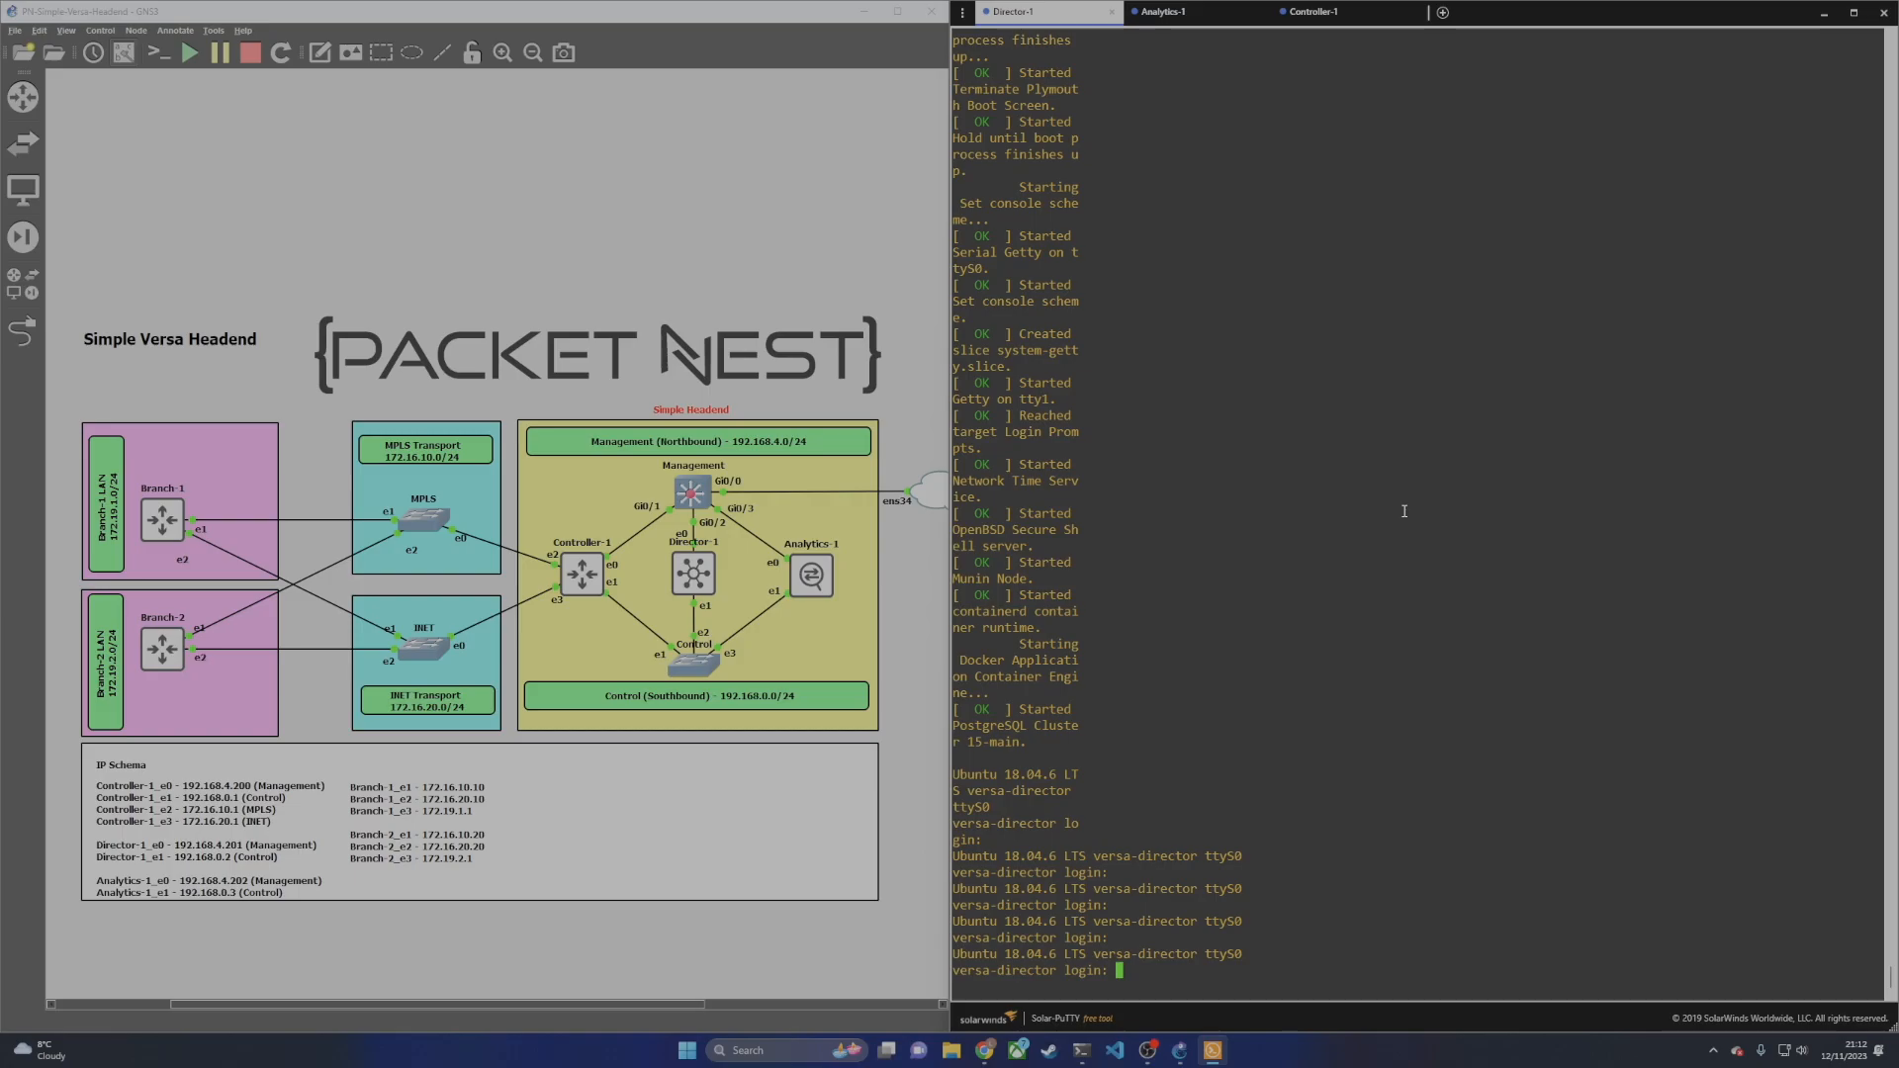
# Step: Log in to the versa-director console as admin with the account password
pyautogui.write('admin')
pyautogui.press('Return')
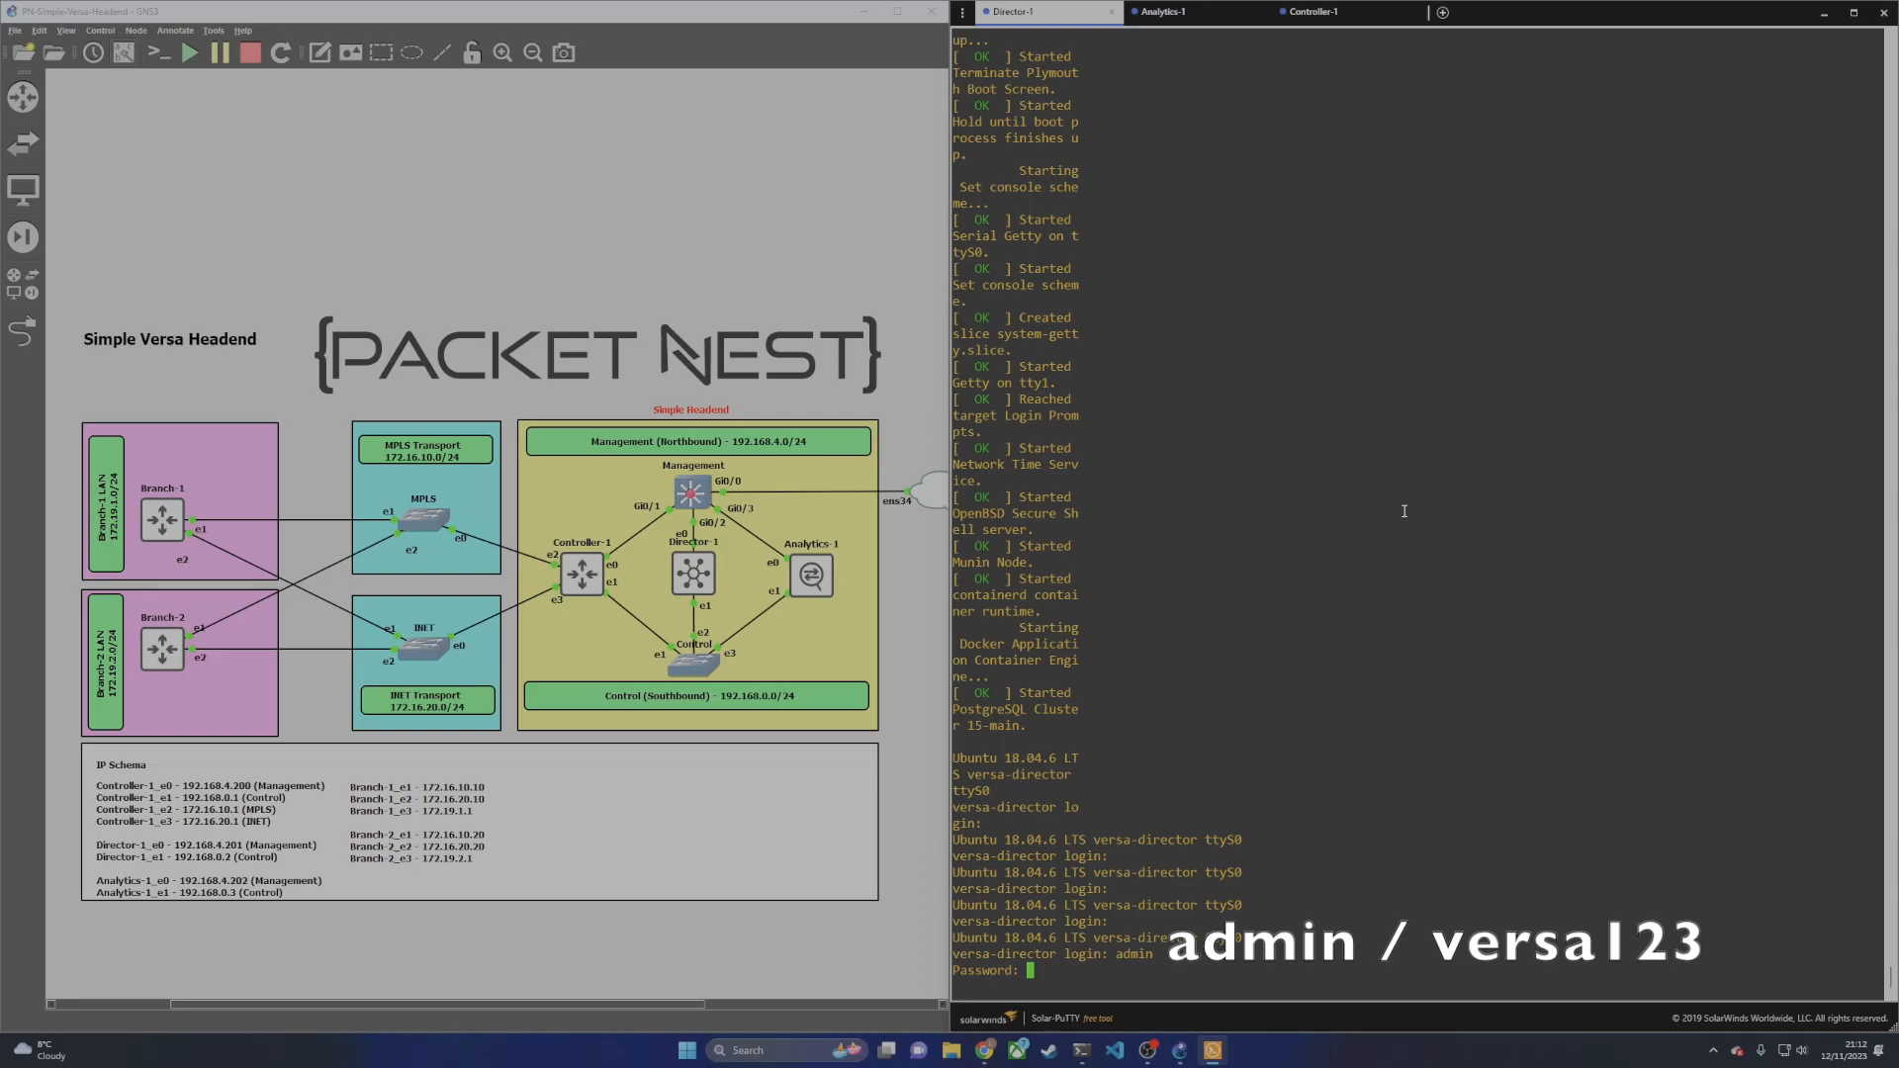
pyautogui.write('versa123')
pyautogui.press('Return')
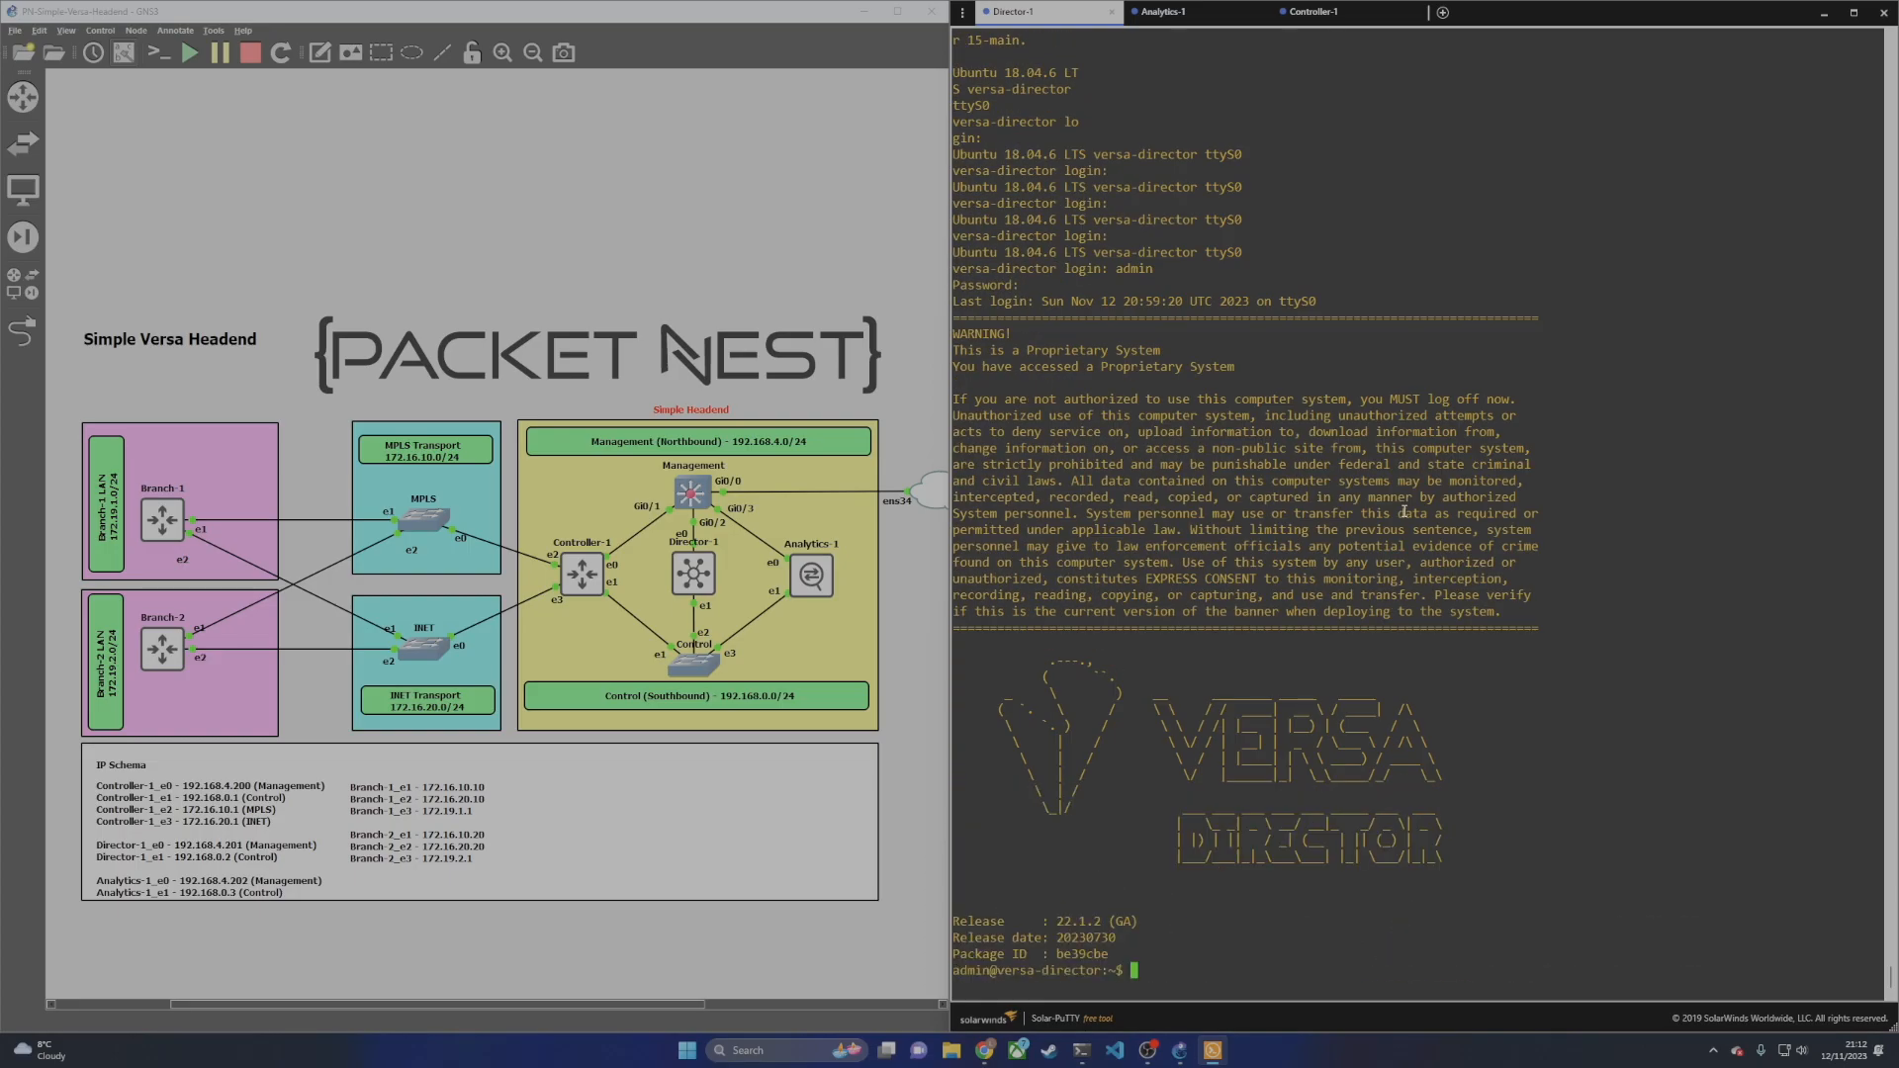
pyautogui.press('Return')
pyautogui.press('Return')
pyautogui.press('Return')
pyautogui.press('Return')
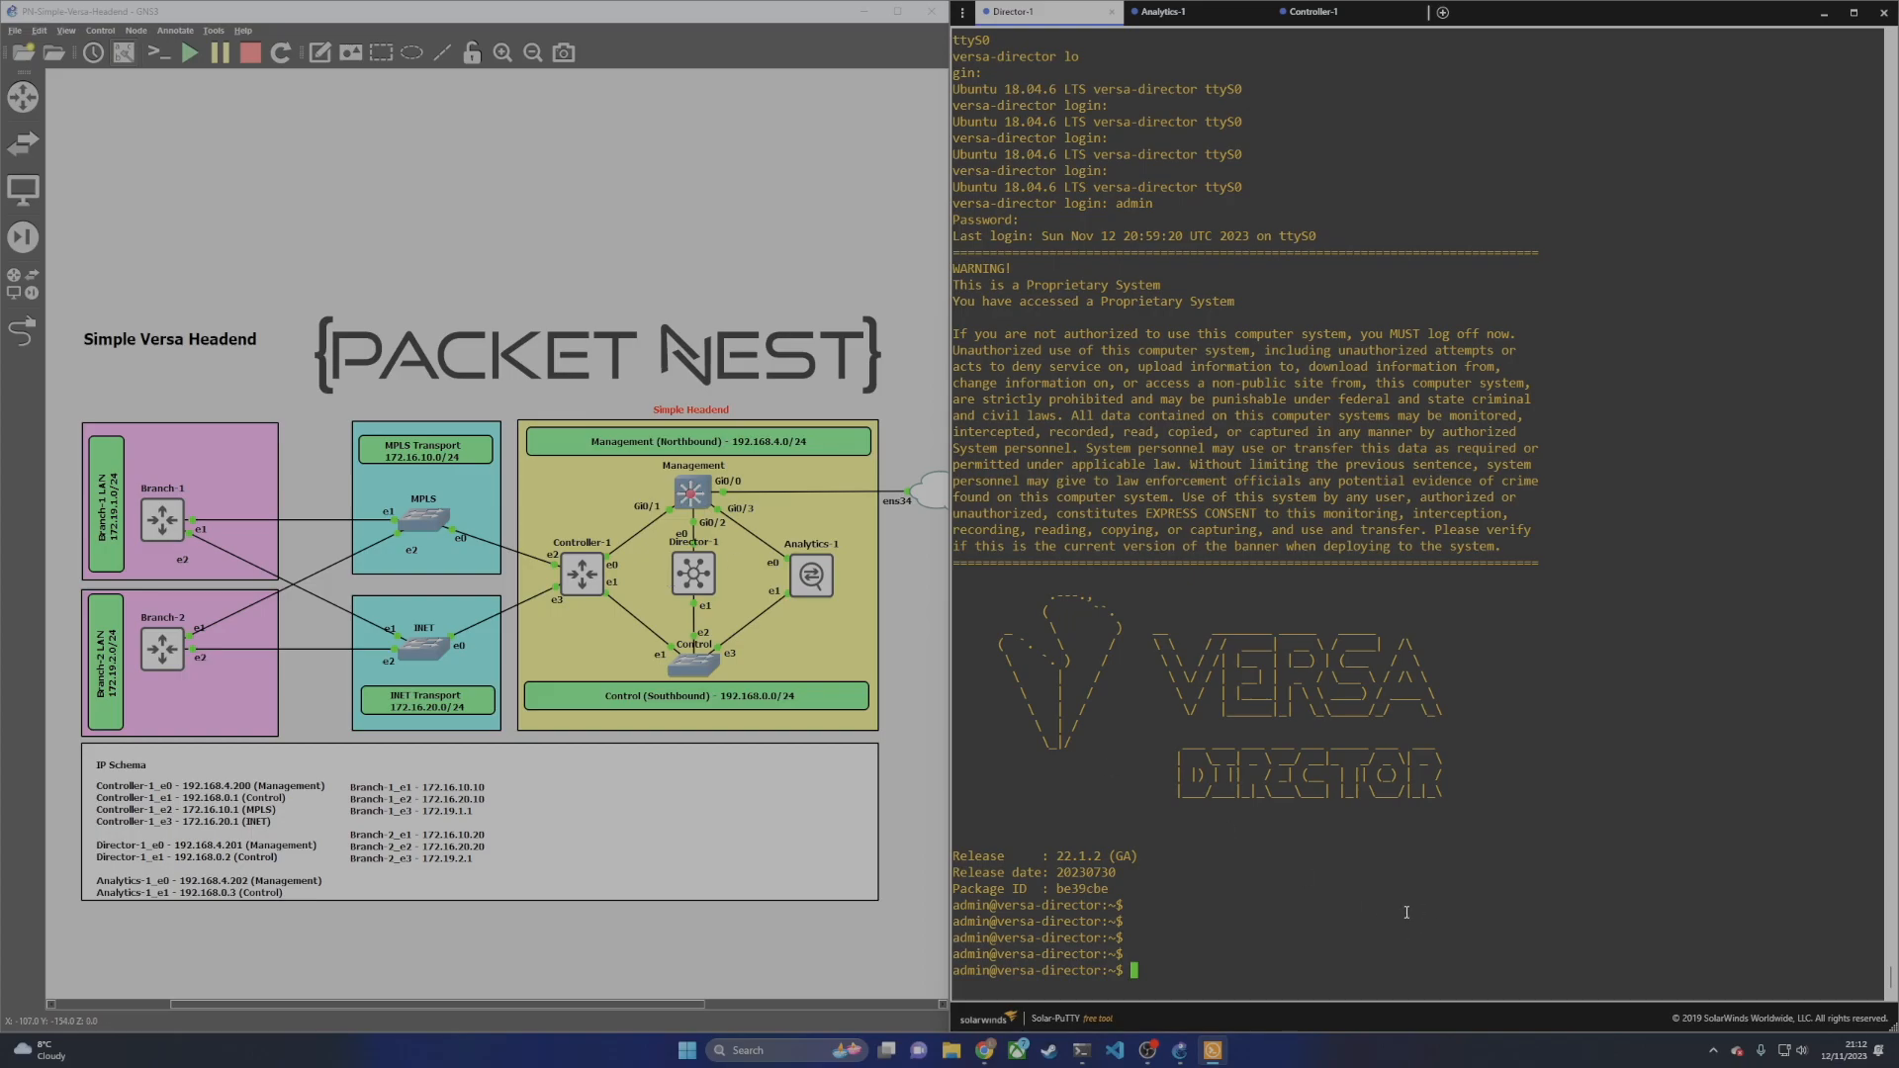
# Step: Assign 192.168.4.201/24 to the Director's eth0 with sudo ifconfig and verify it
pyautogui.write('sudo ifconfig eth0 1')
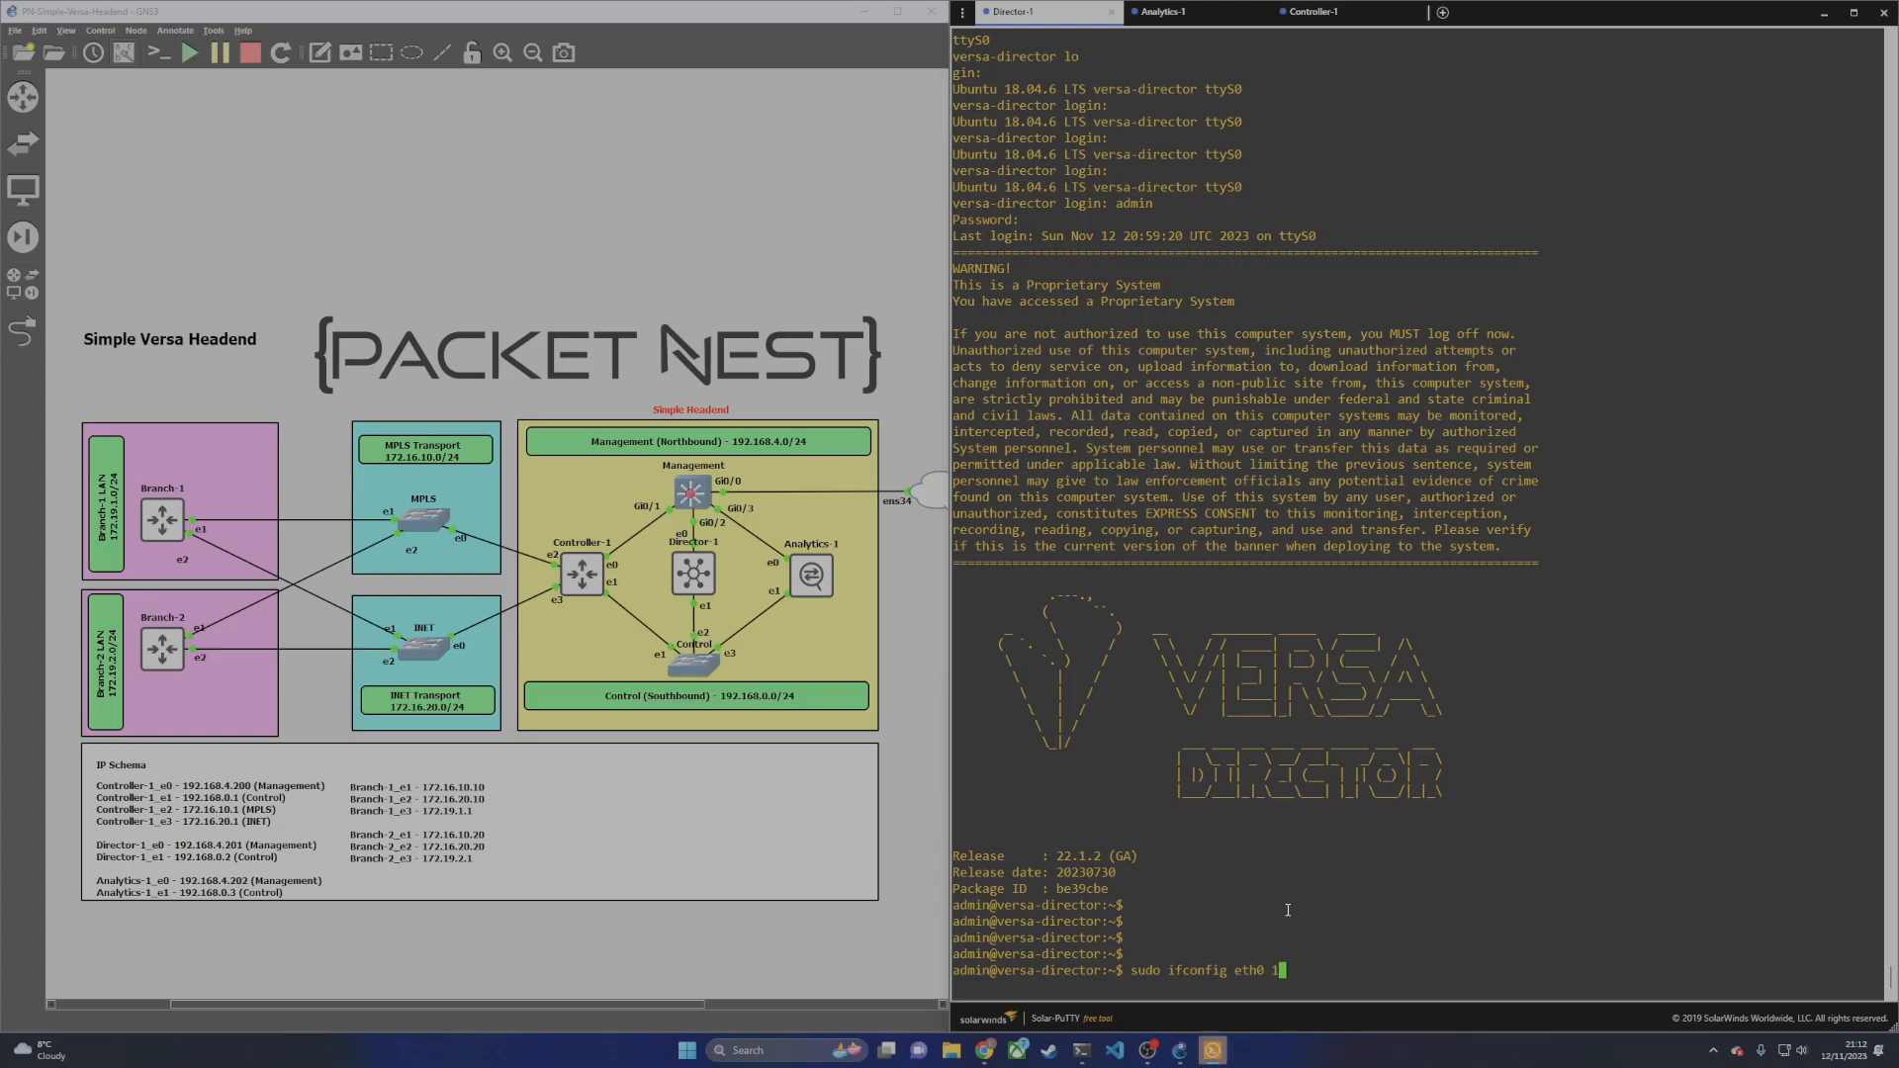
pyautogui.write('92.168.4.201/24 up')
pyautogui.press('Return')
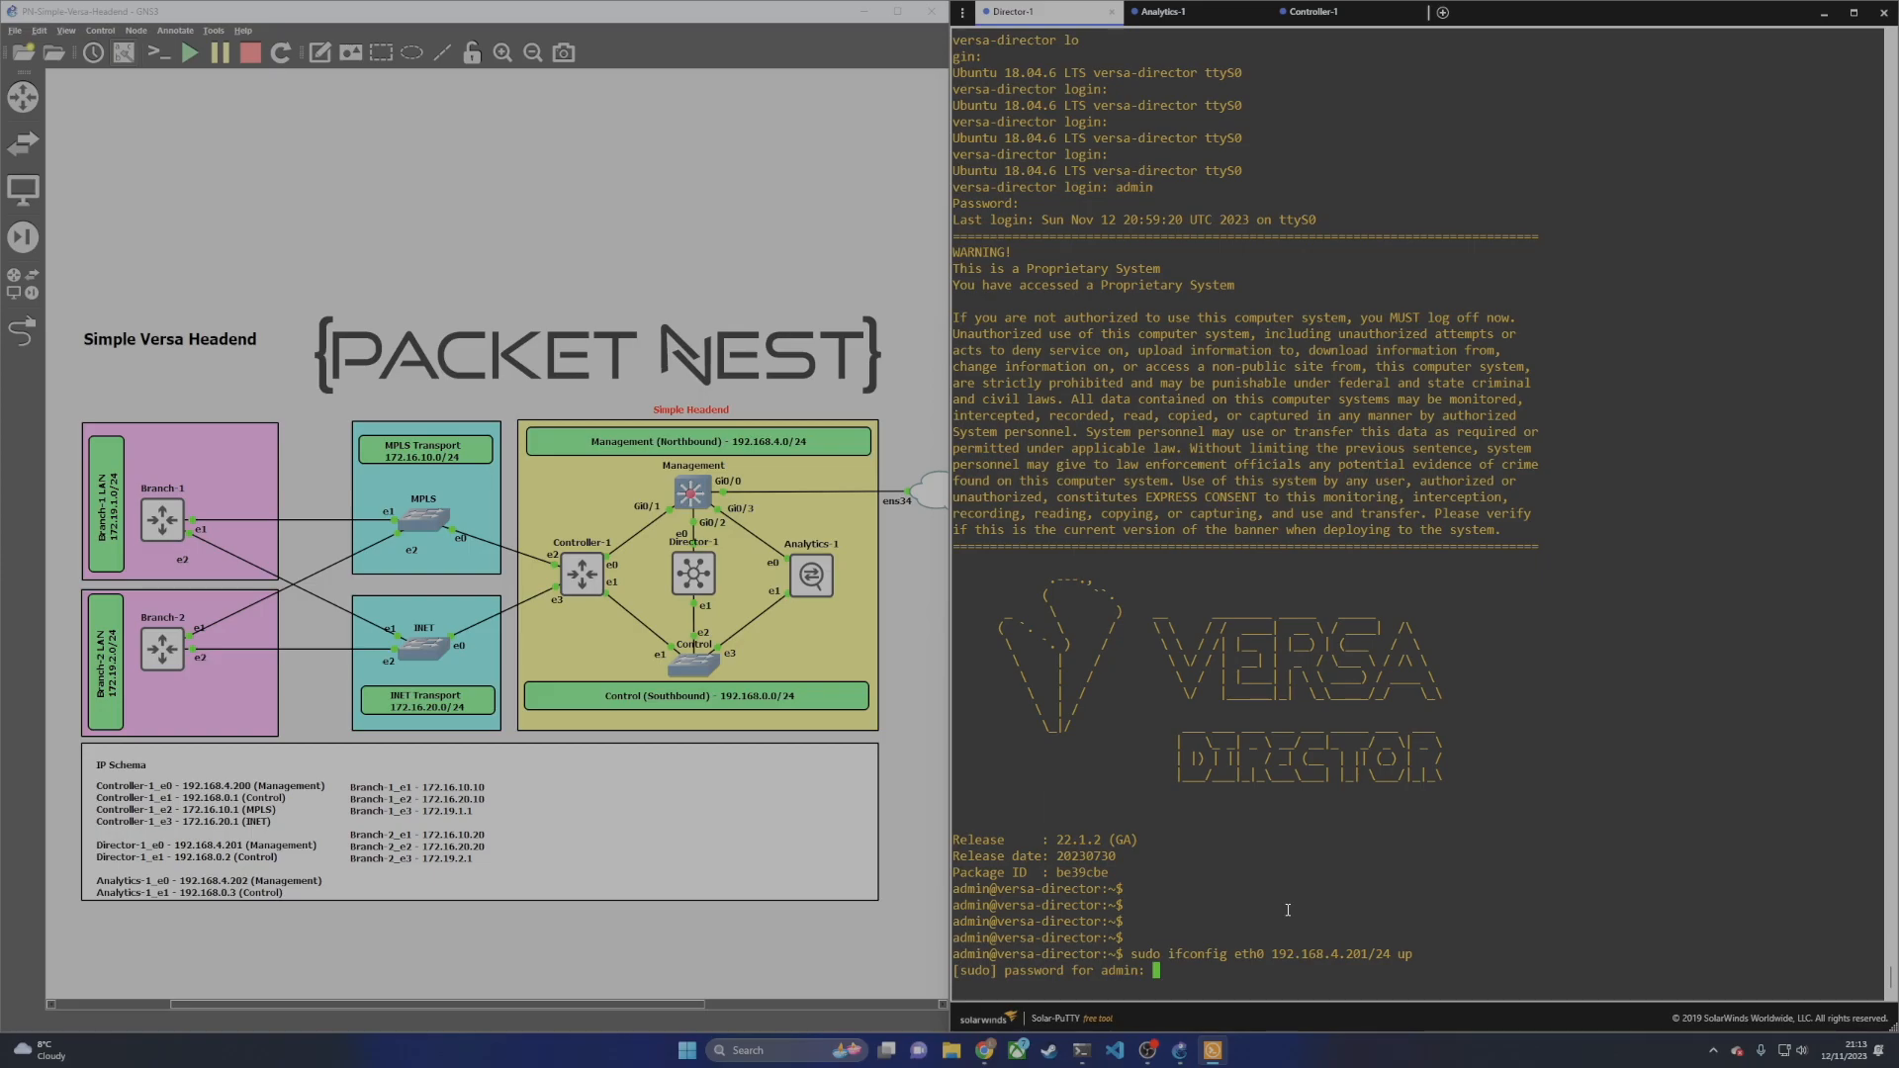
pyautogui.press('Return')
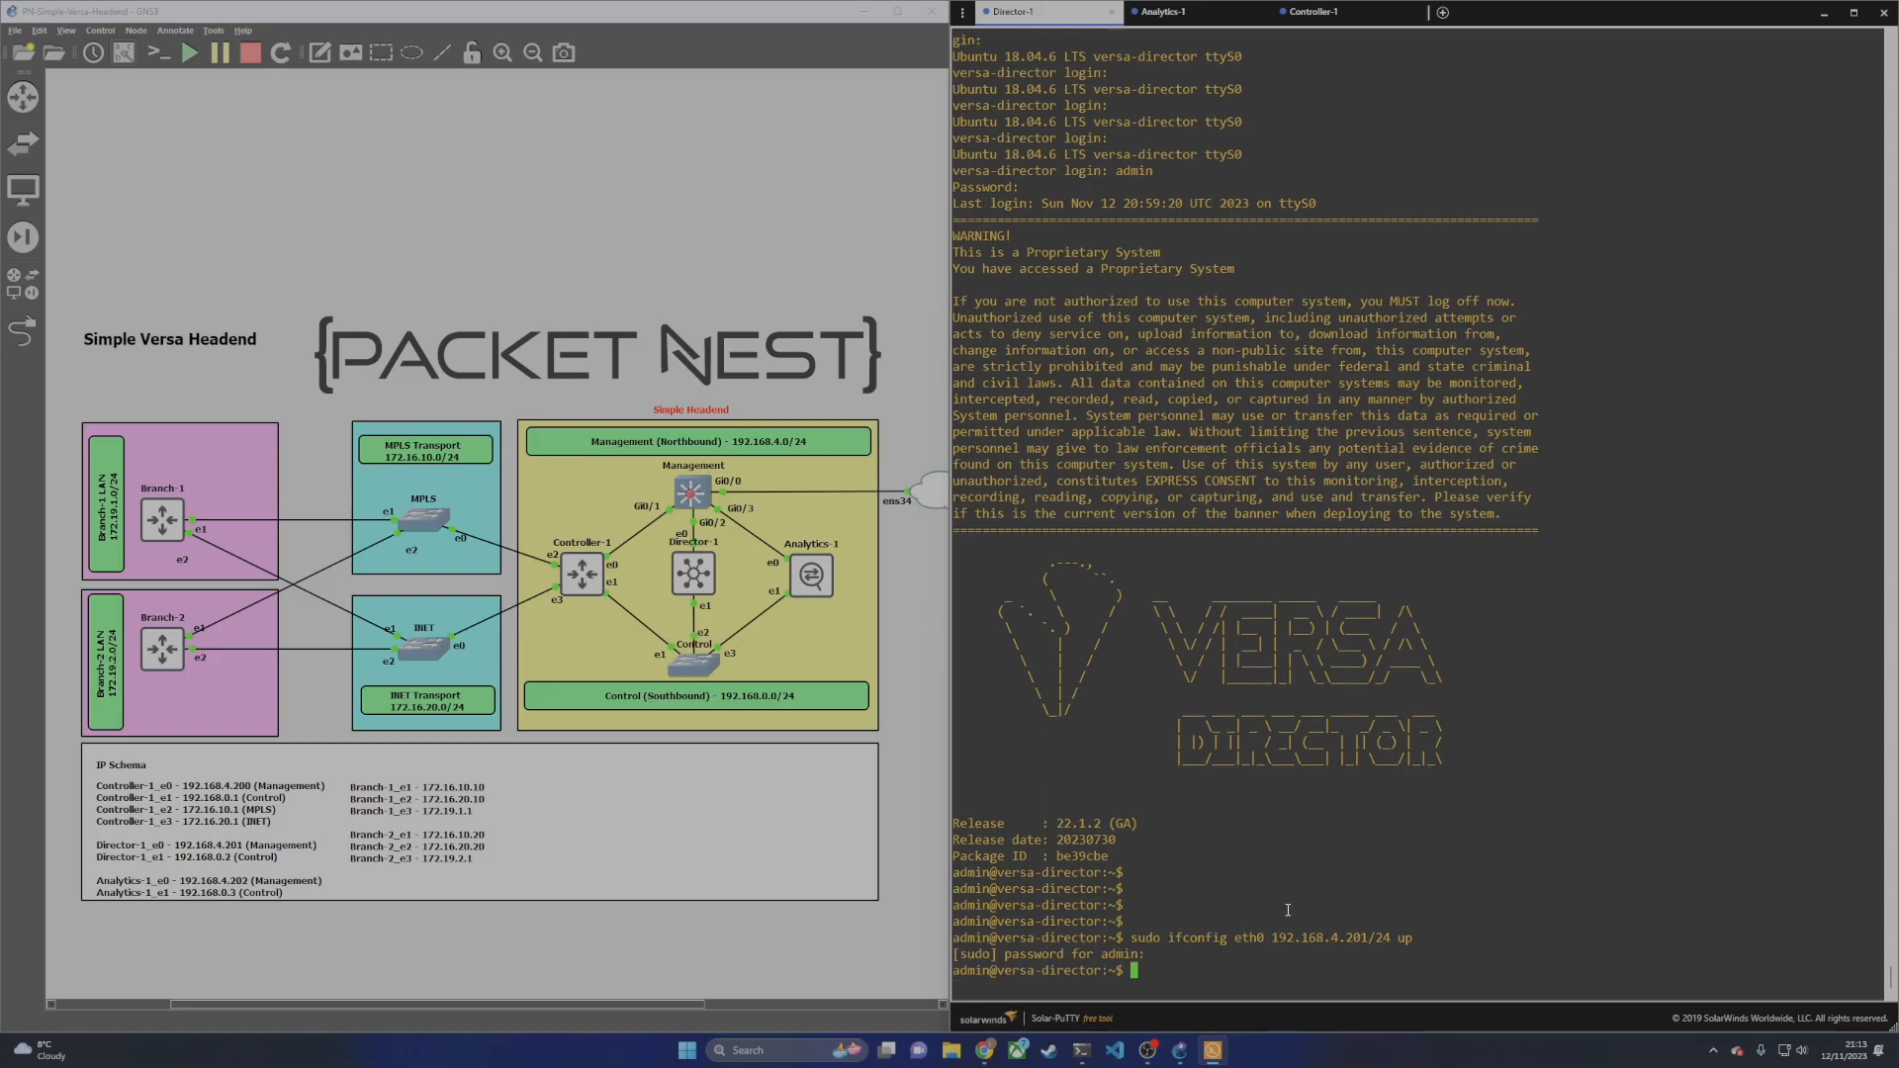
pyautogui.write('ifconfig')
pyautogui.press('Return')
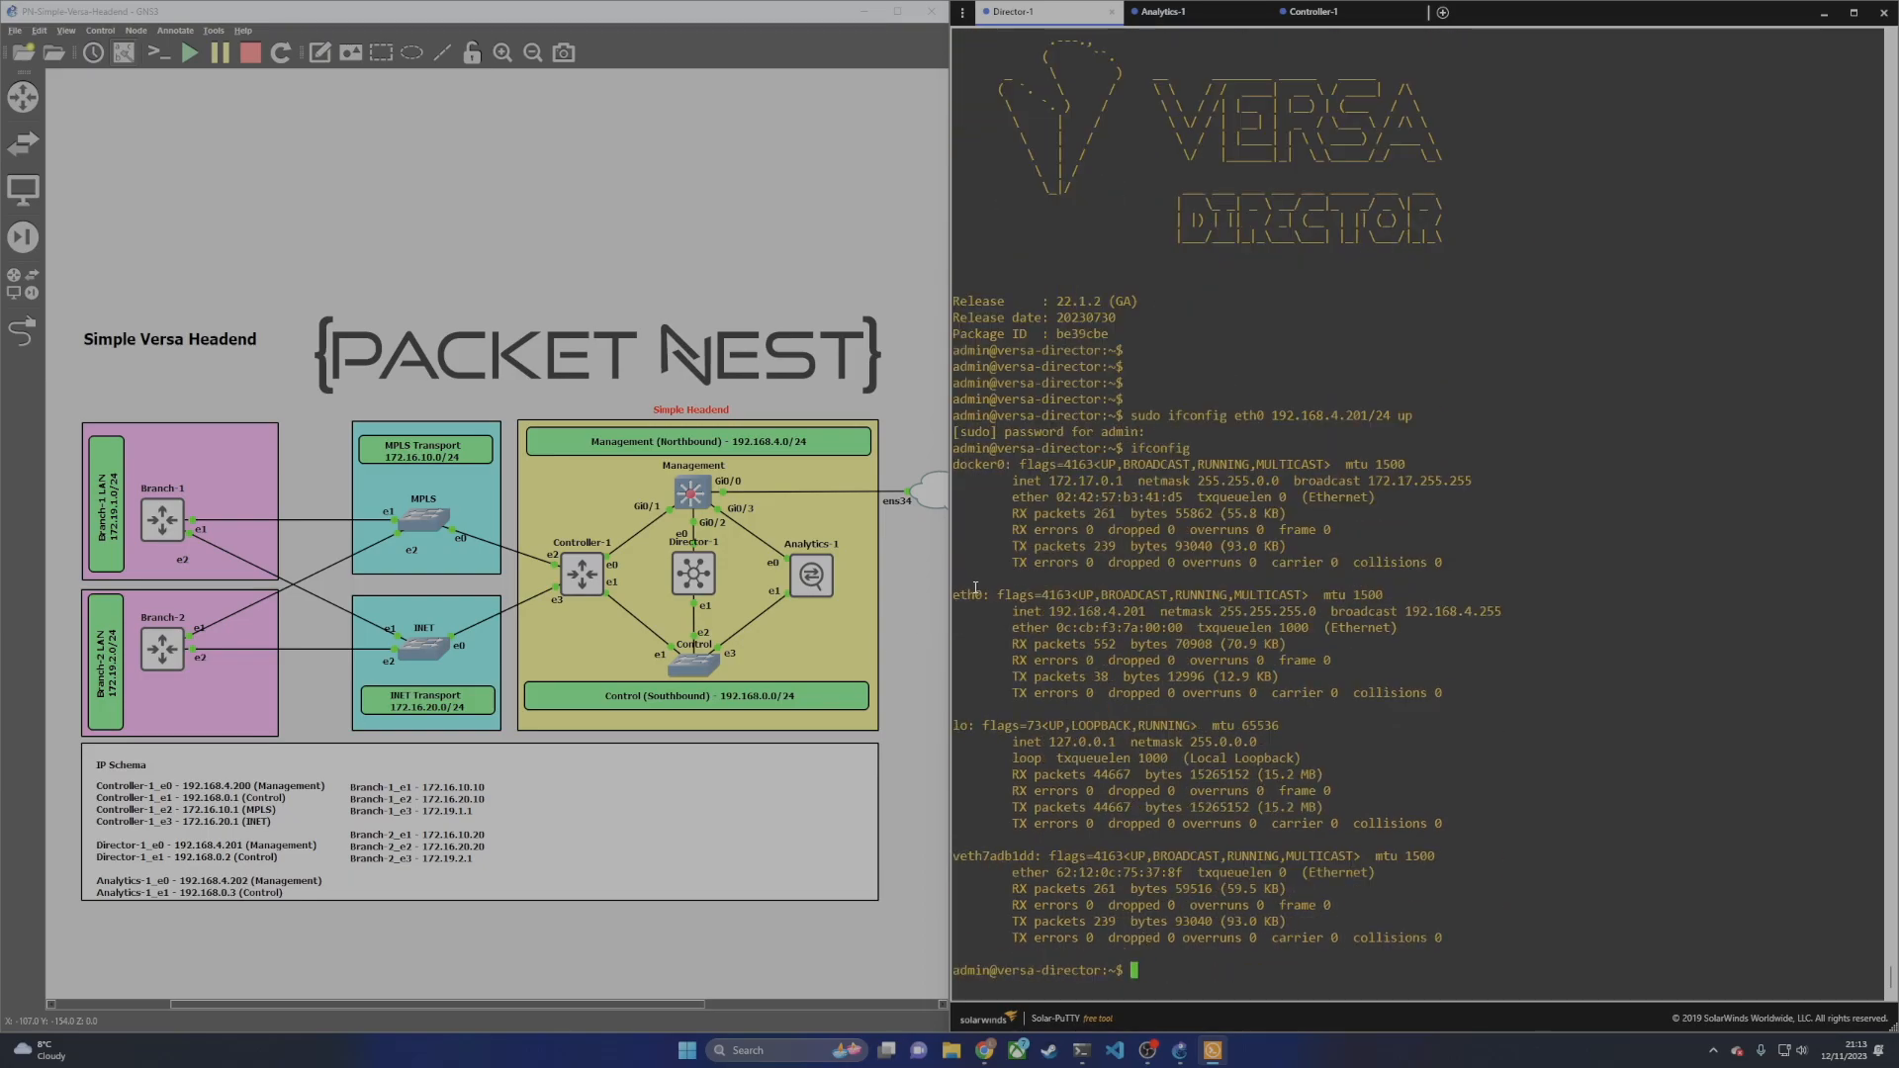
pyautogui.moveTo(1054, 613); pyautogui.dragTo(1147, 614)
pyautogui.click(1159, 644)
# Step: Ping gateway 192.168.4.1 for 0% loss, then switch to the Analytics-1 console
pyautogui.write('ping 192.168.4.1')
pyautogui.press('Return')
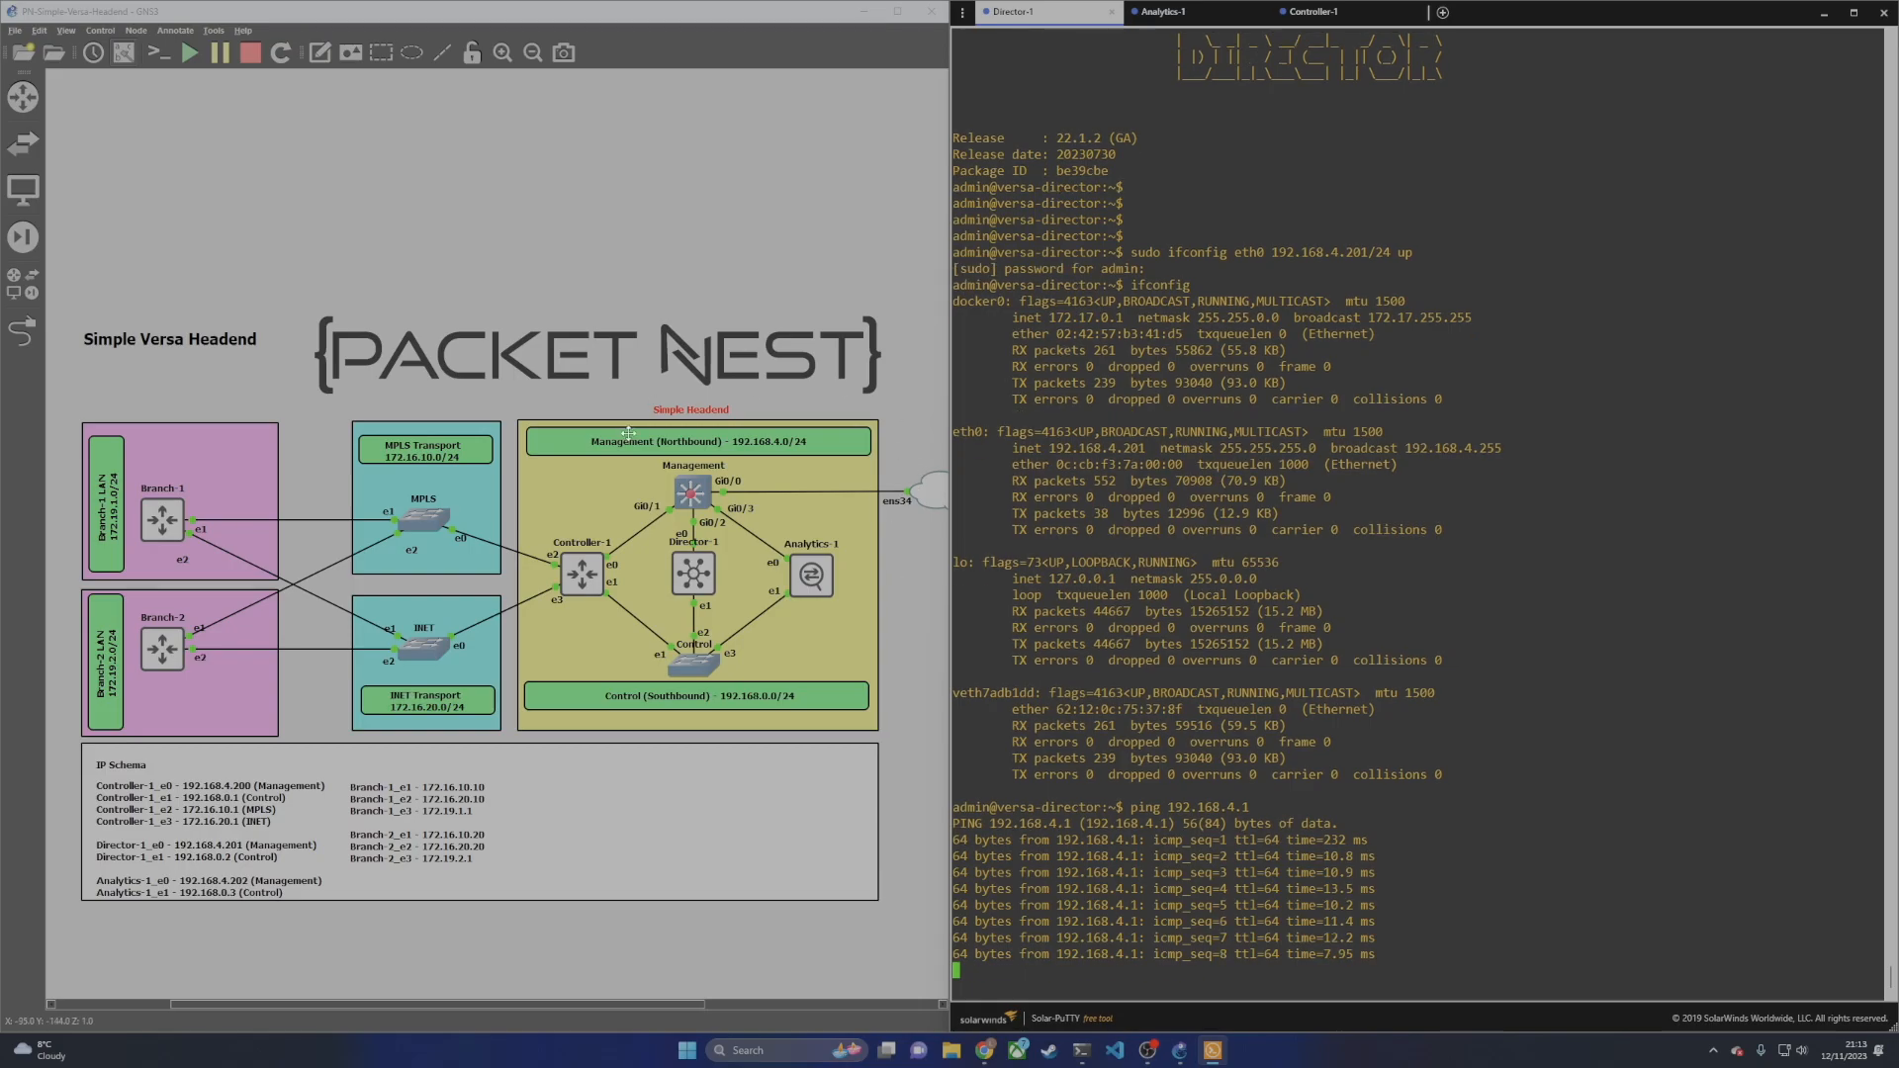
pyautogui.hotkey('ctrl', 'c')
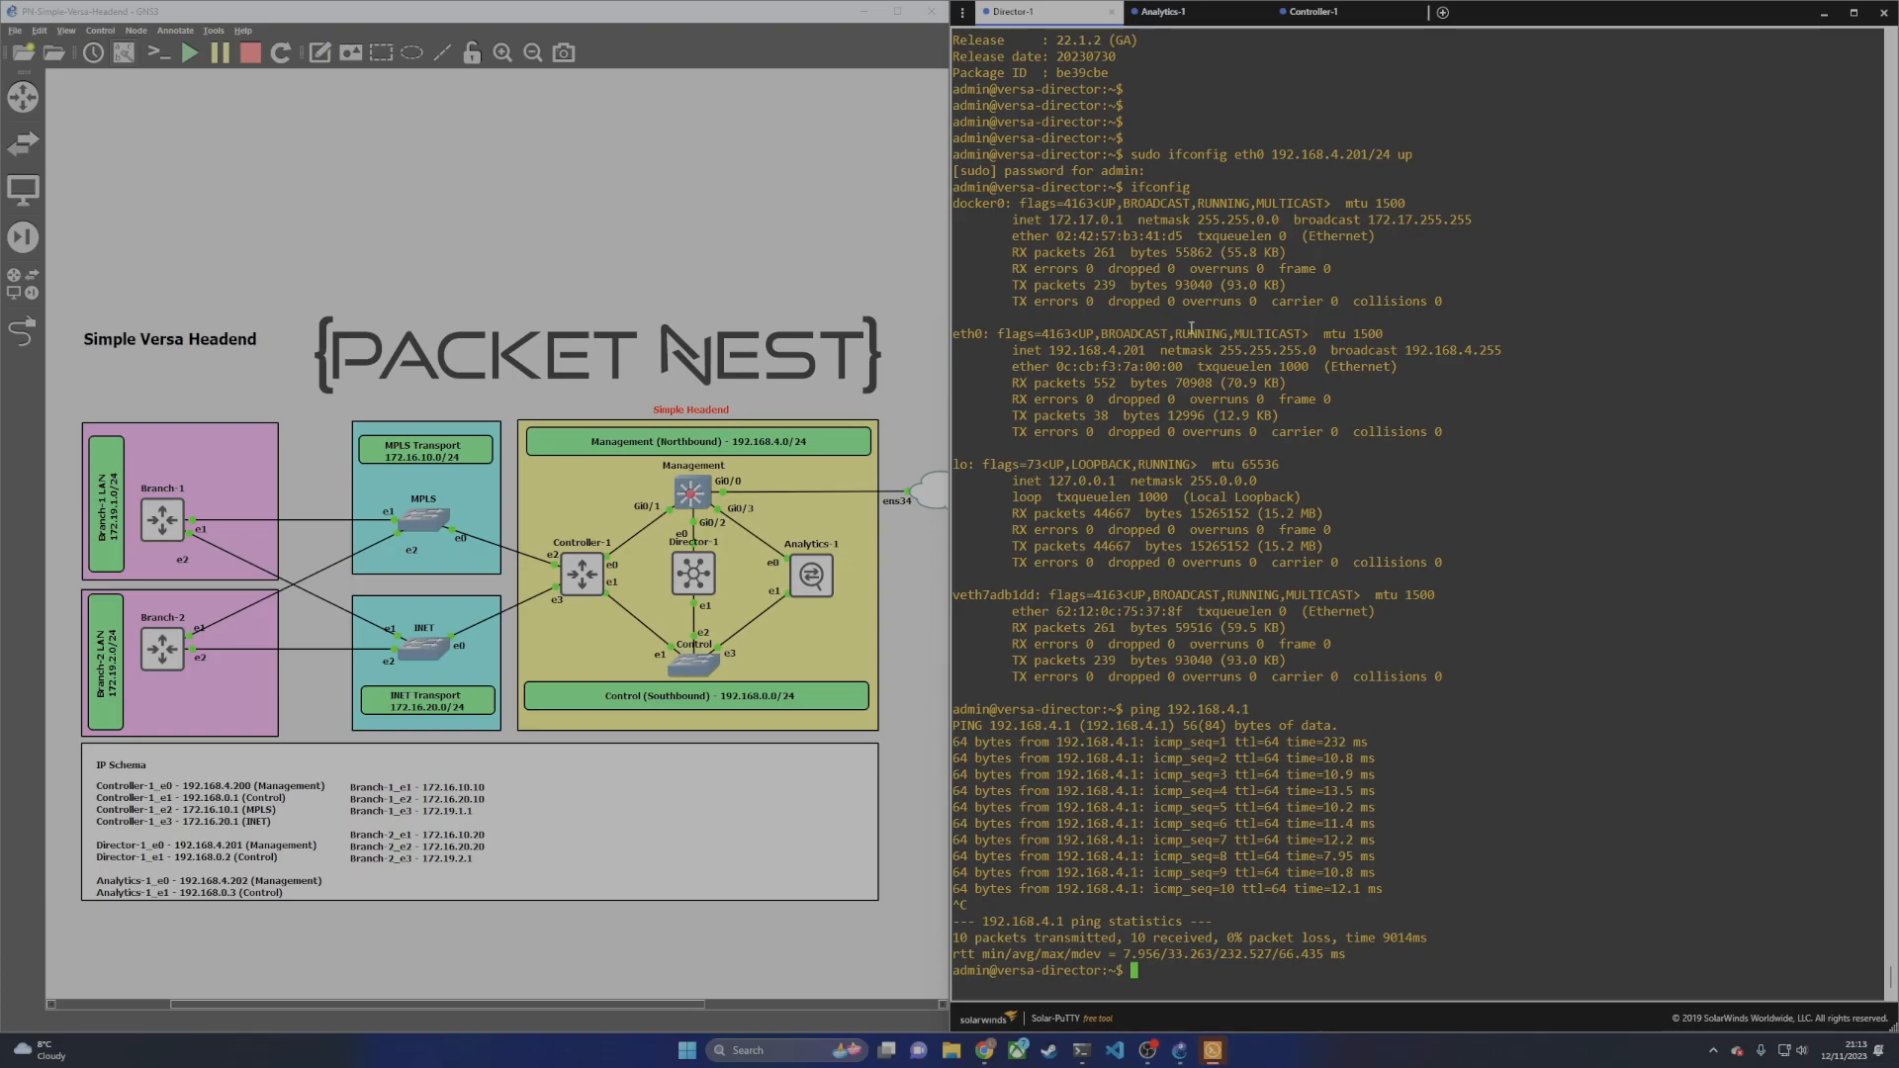
pyautogui.click(1201, 18)
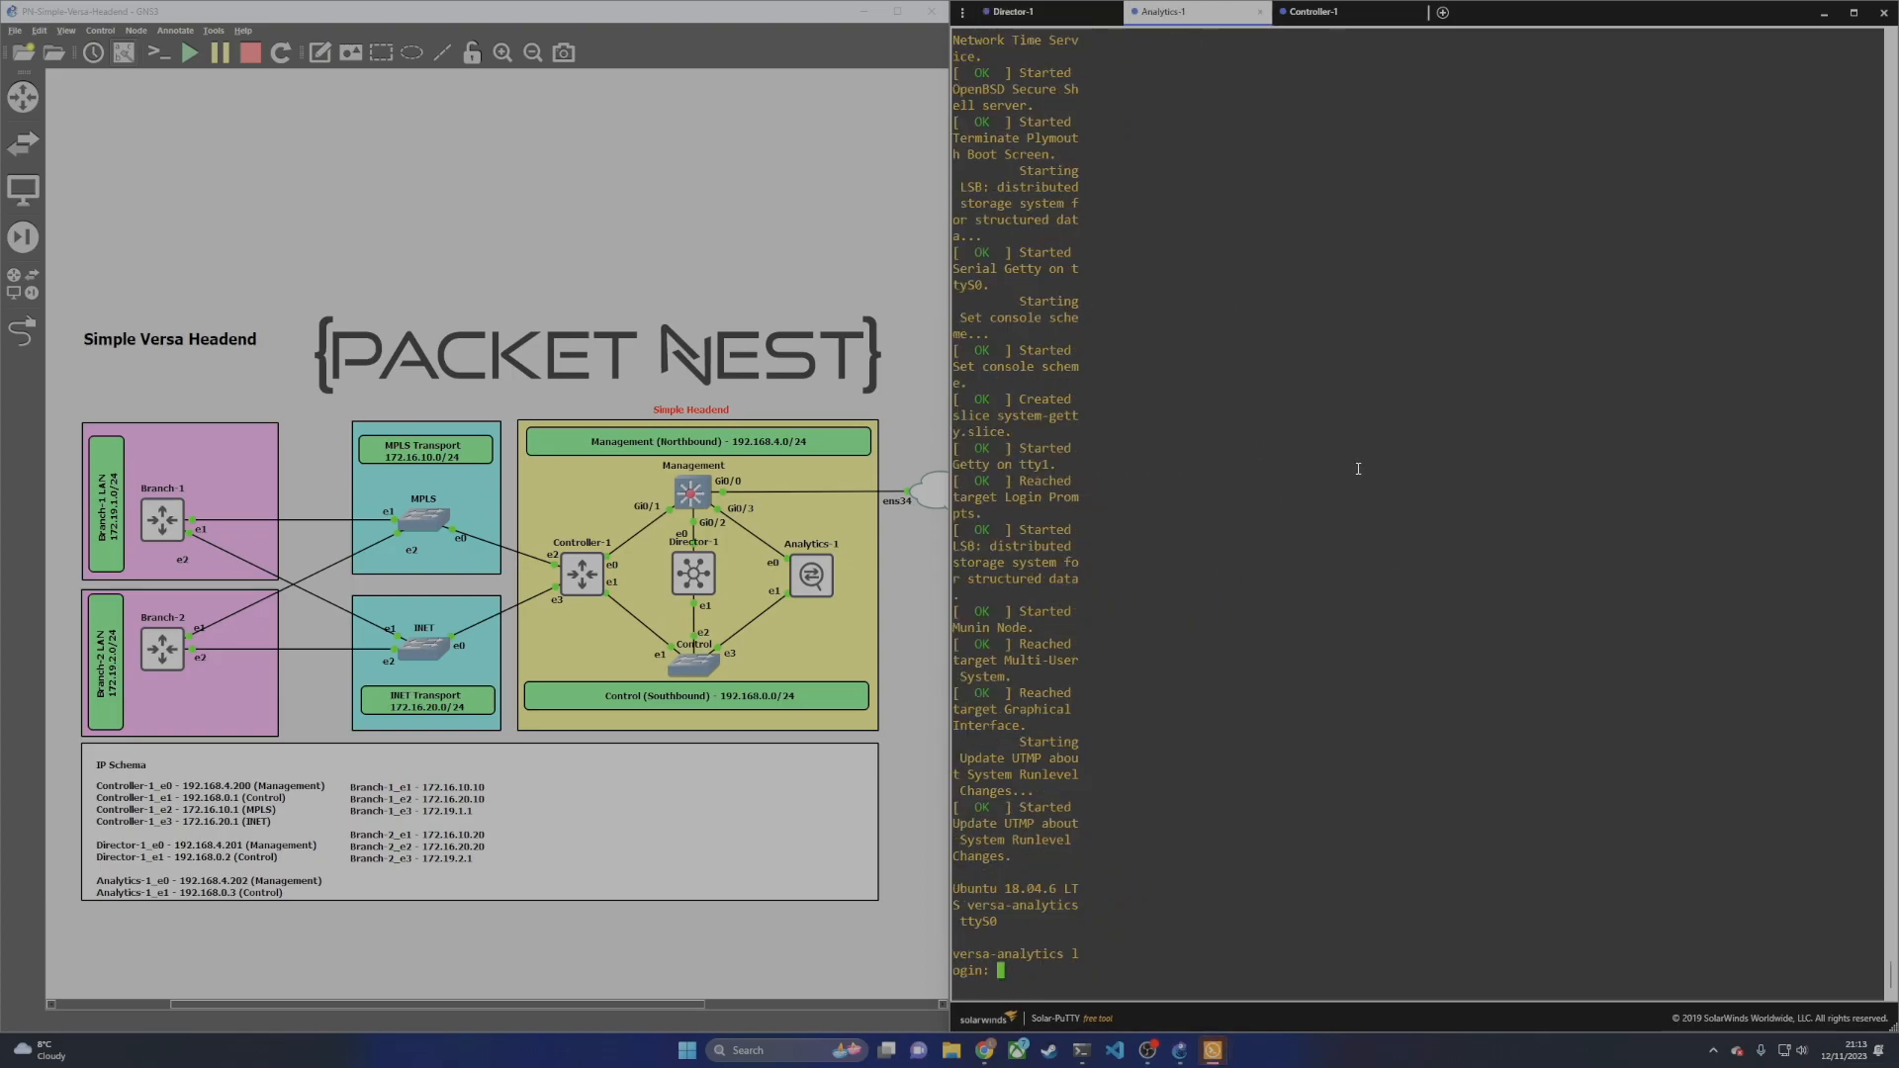
# Step: Log in to the Analytics-1 console as admin
pyautogui.press('Return')
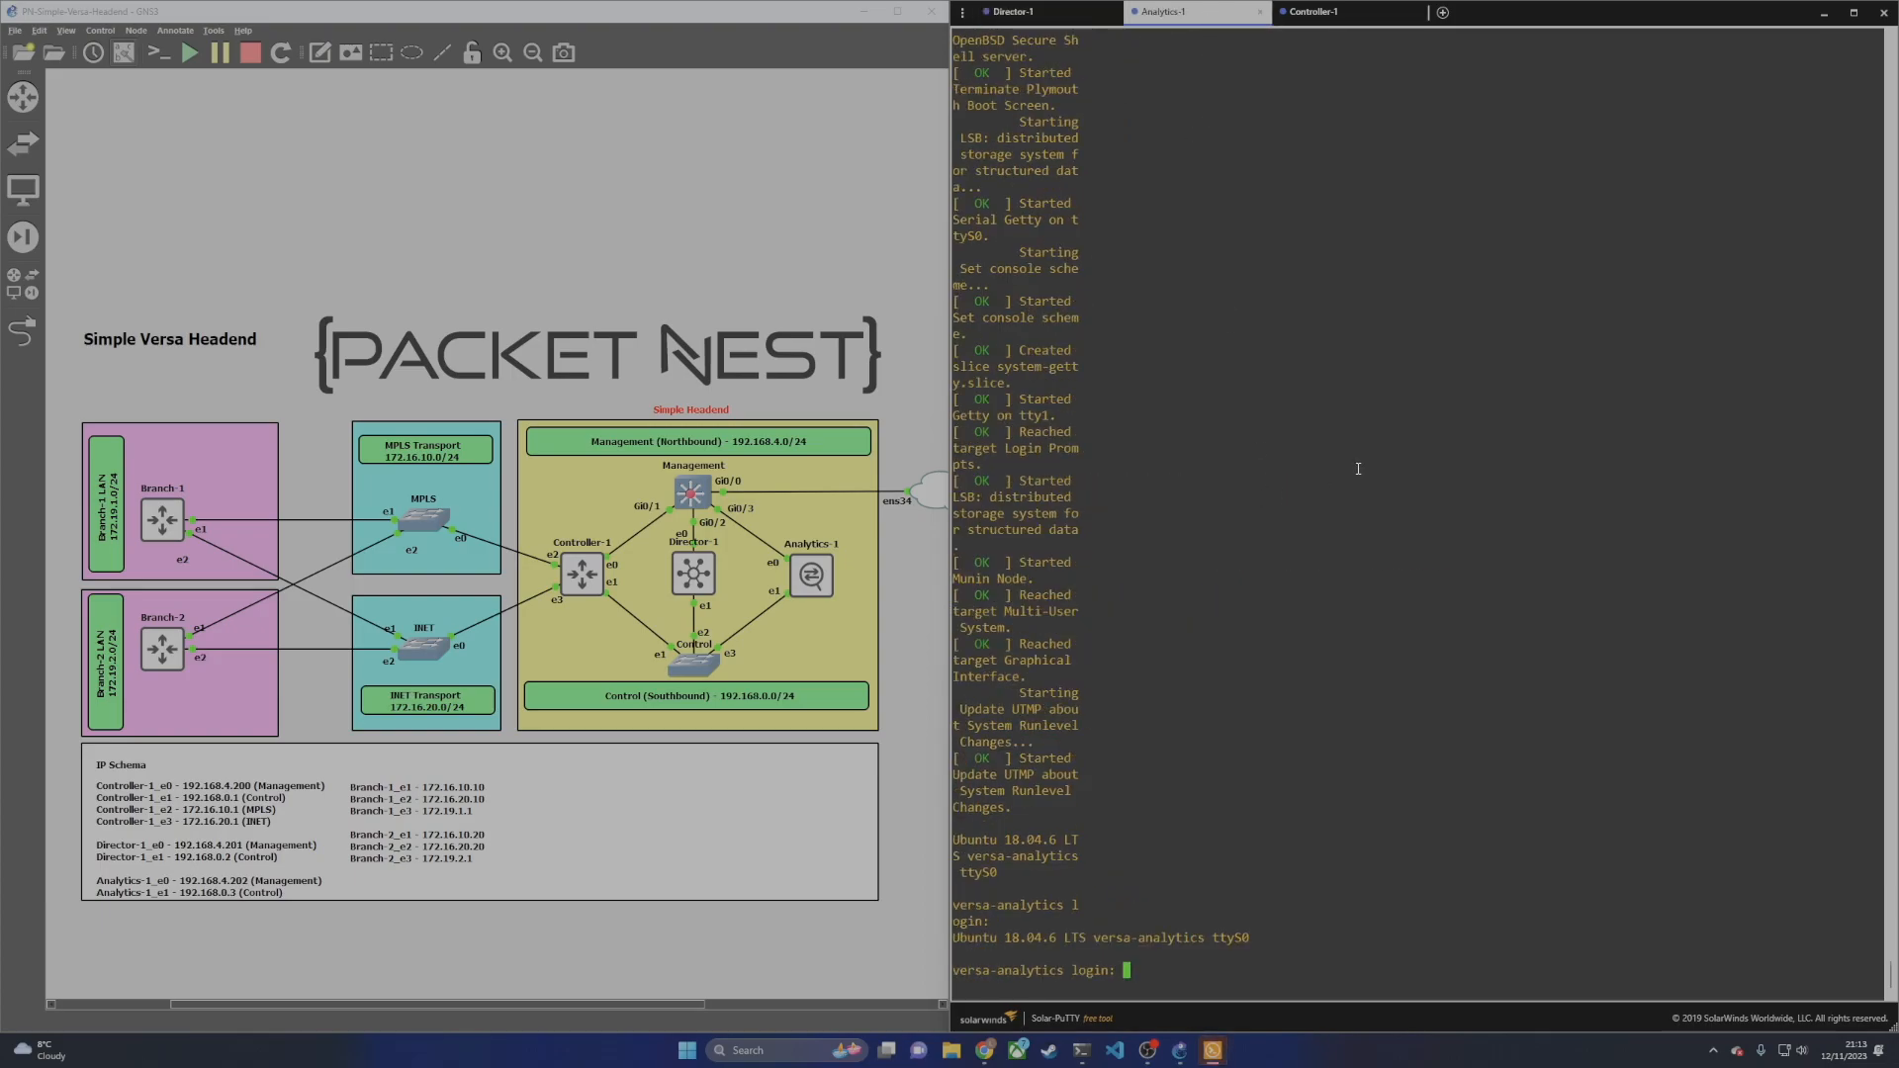
pyautogui.write('admin')
pyautogui.press('Return')
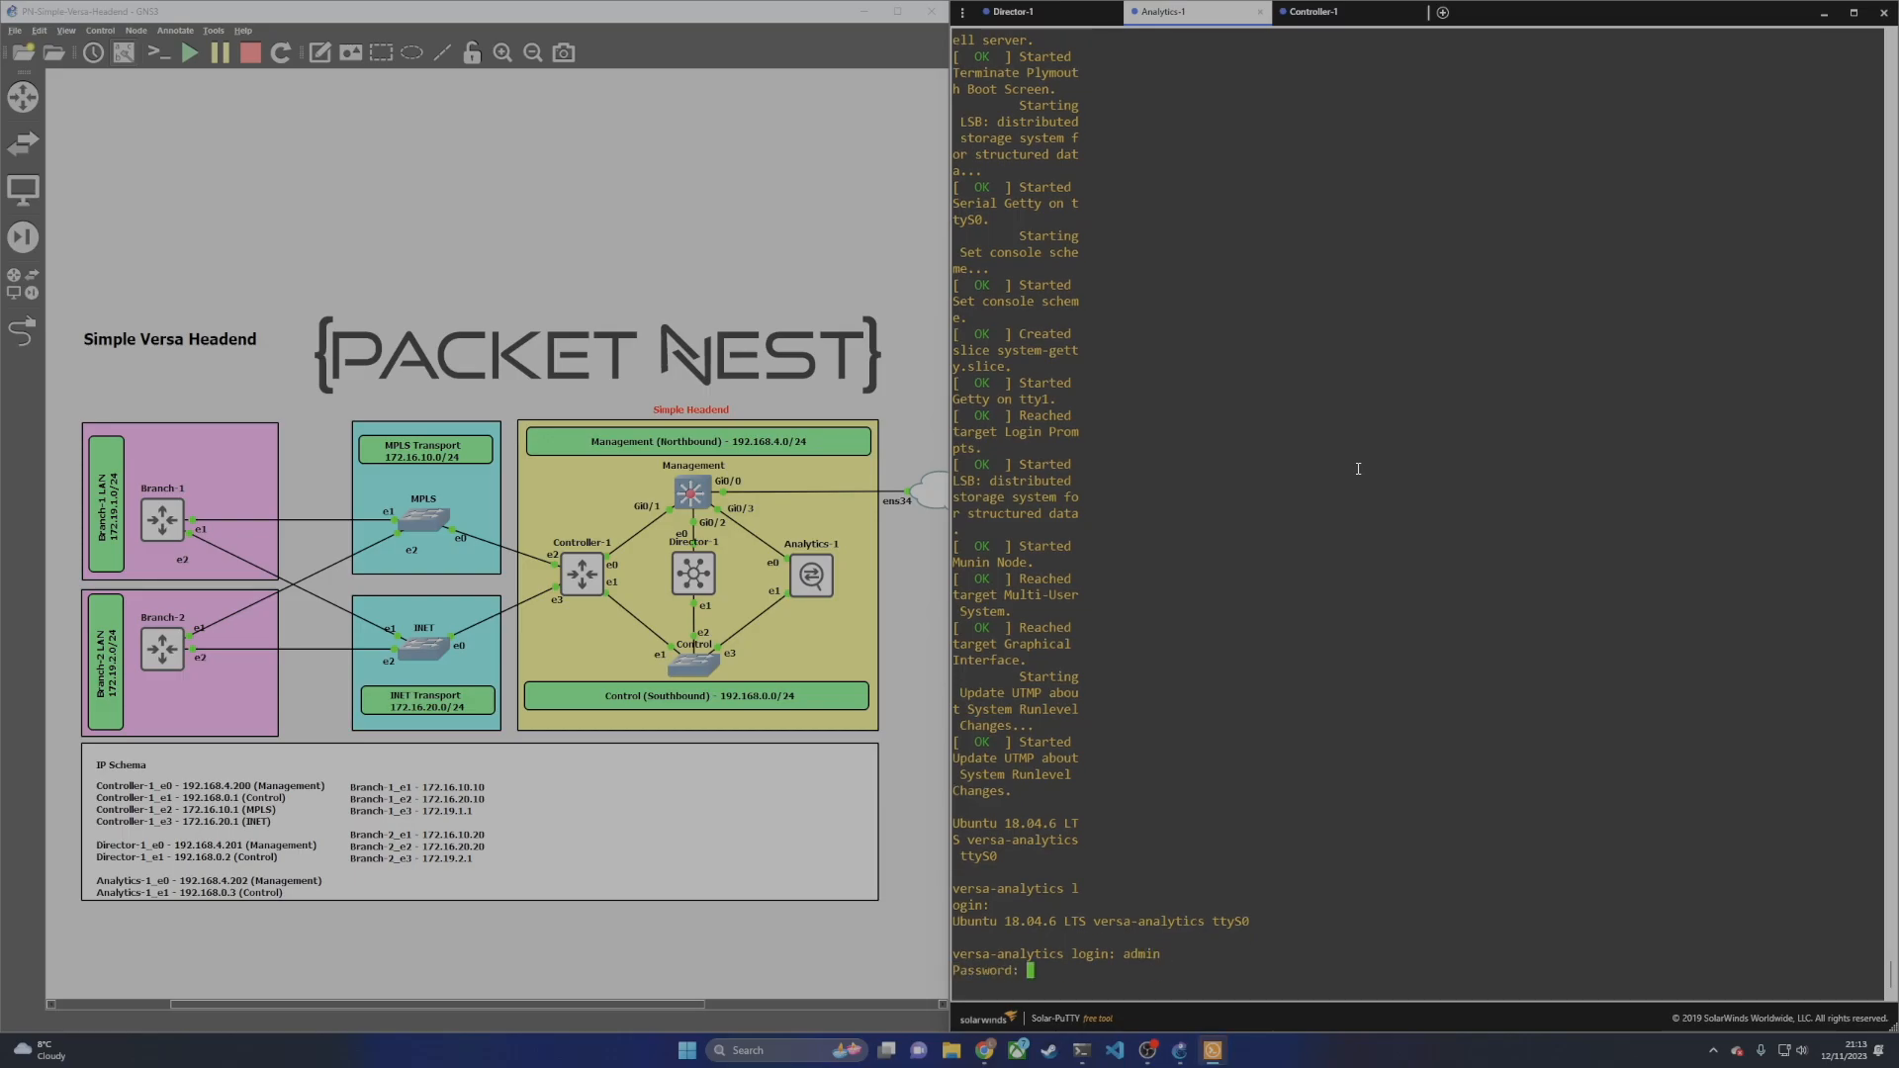
pyautogui.press('Return')
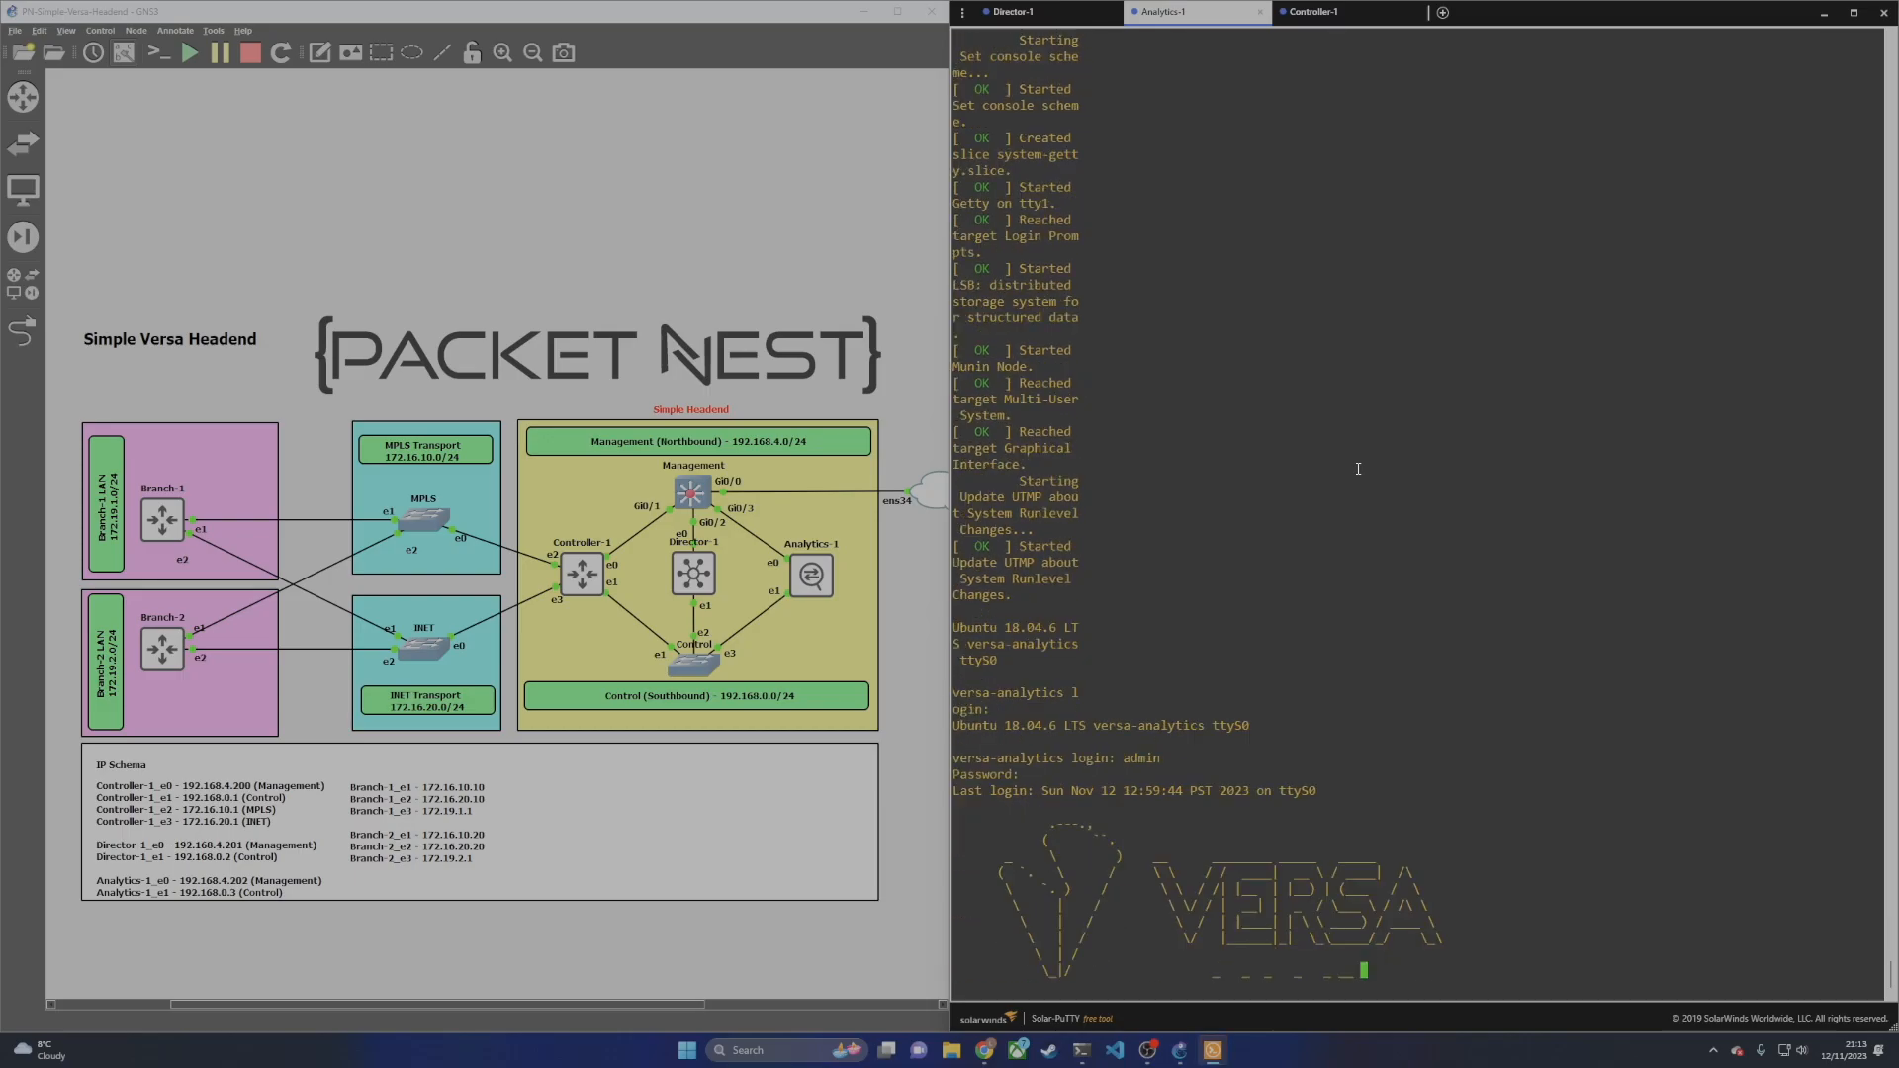
pyautogui.press('Return')
pyautogui.press('Return')
pyautogui.press('Return')
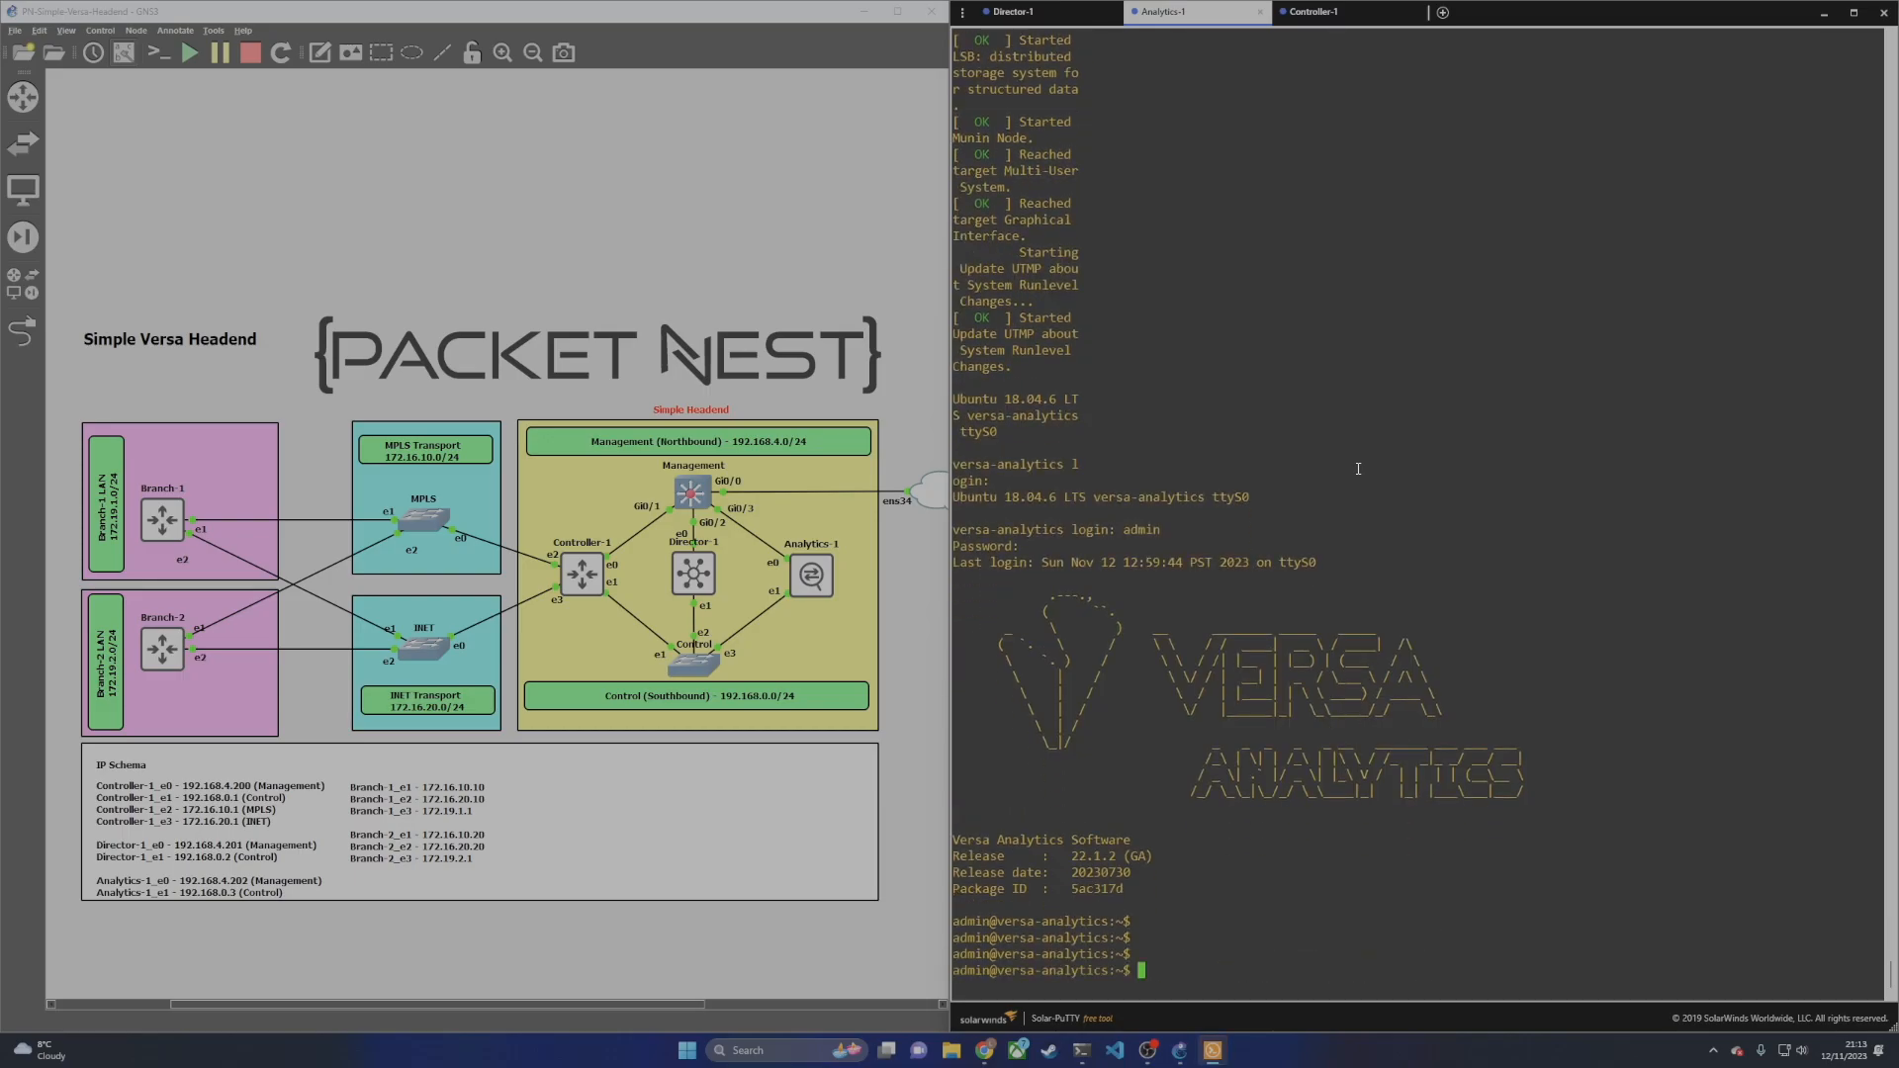
# Step: Assign 192.168.4.202/24 to Analytics' eth0 with sudo ifconfig and verify it
pyautogui.write('sudo ifconfig eth0 192.168.4.202/24')
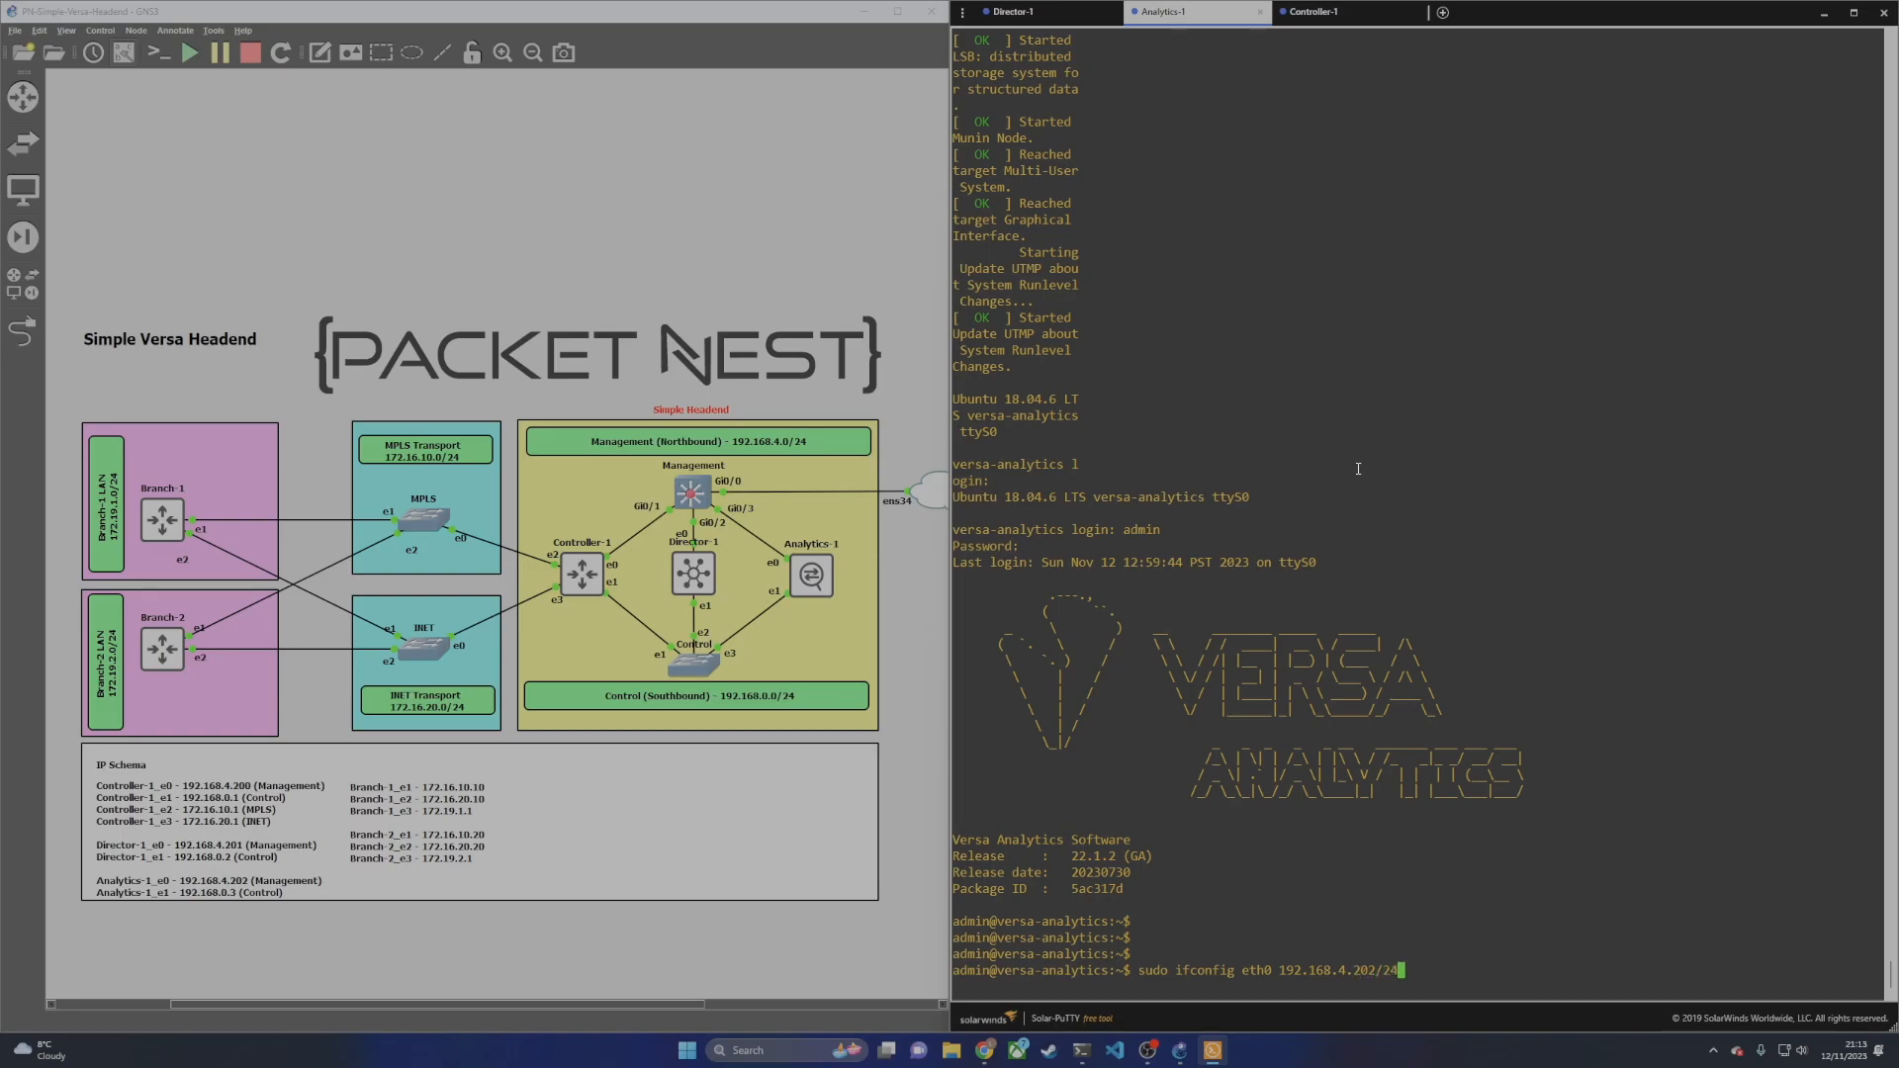
pyautogui.write(' up')
pyautogui.press('Return')
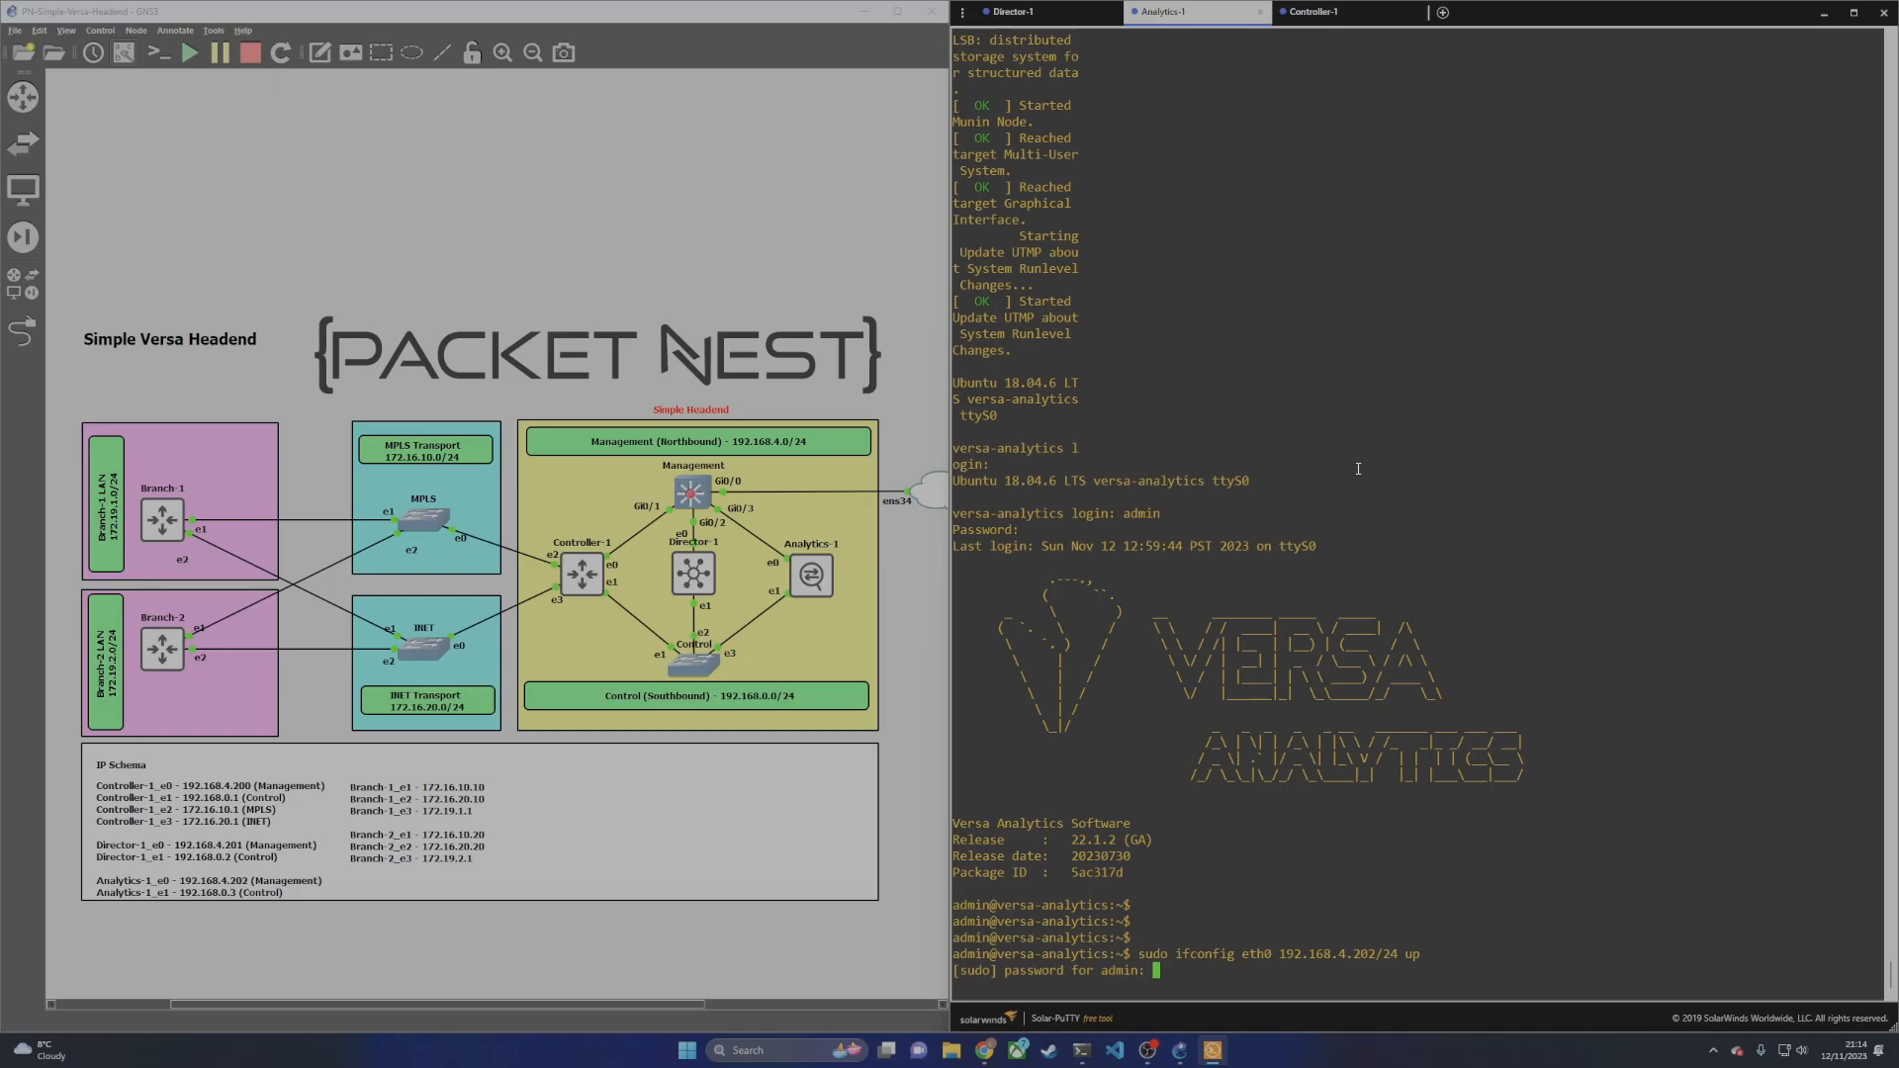
pyautogui.press('Return')
pyautogui.write('ifconfig')
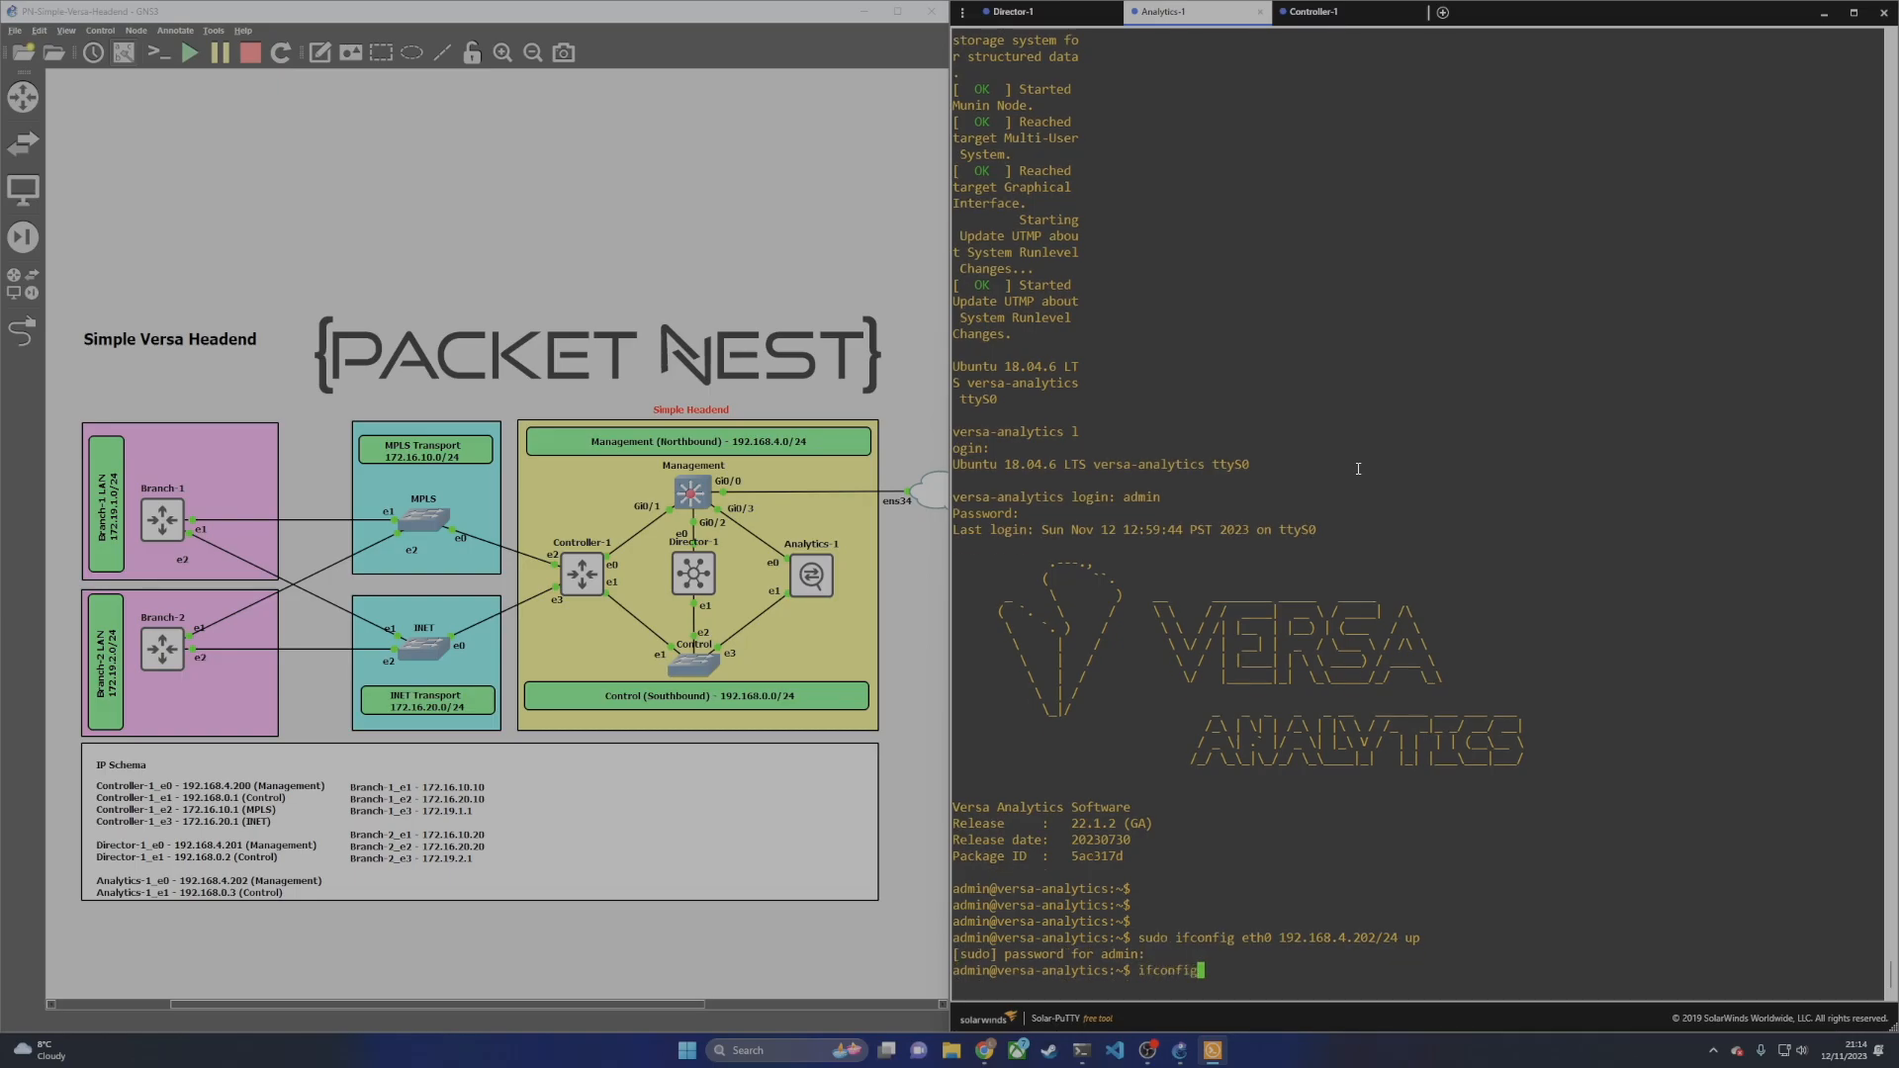
pyautogui.press('Return')
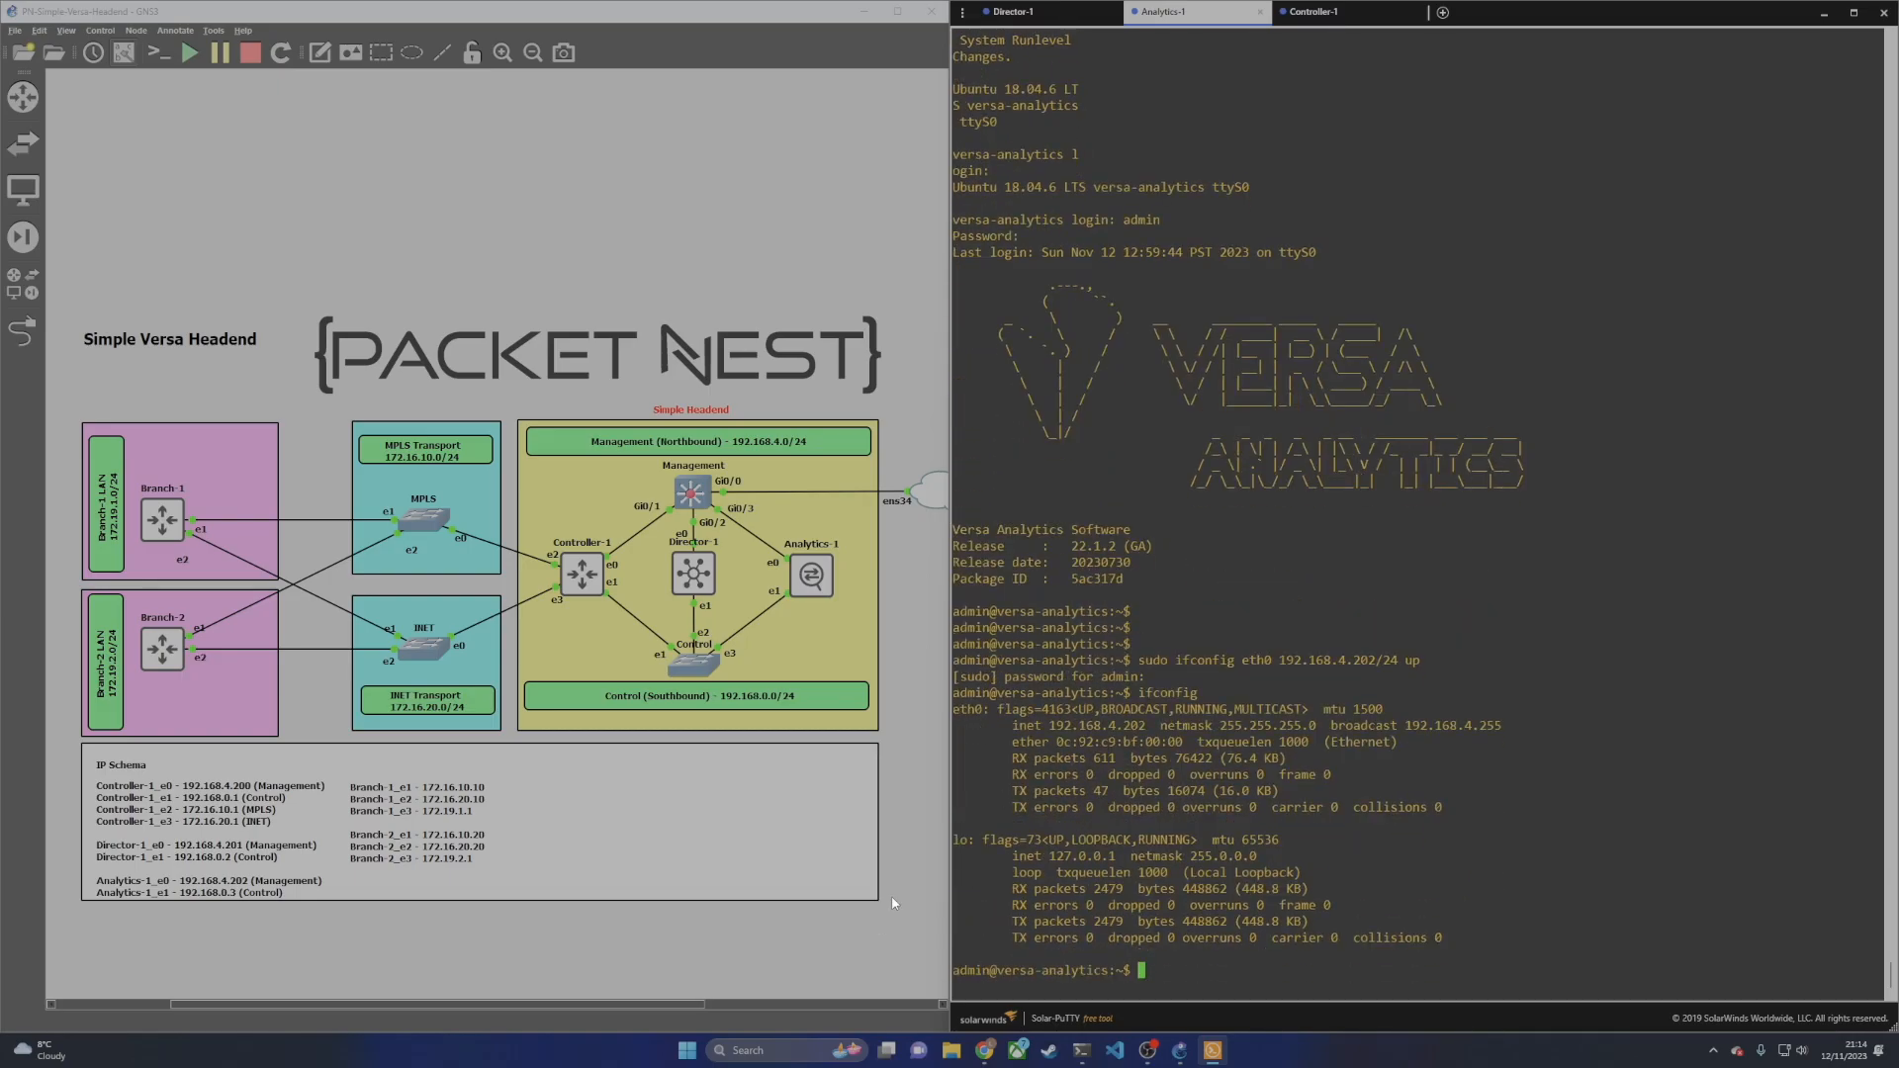
pyautogui.moveTo(1014, 722); pyautogui.dragTo(1480, 728)
pyautogui.click(1448, 807)
# Step: Ping gateway 192.168.4.1 and the Director at 192.168.4.201, confirming 0% loss
pyautogui.write('ping 192.168.4.1')
pyautogui.press('Return')
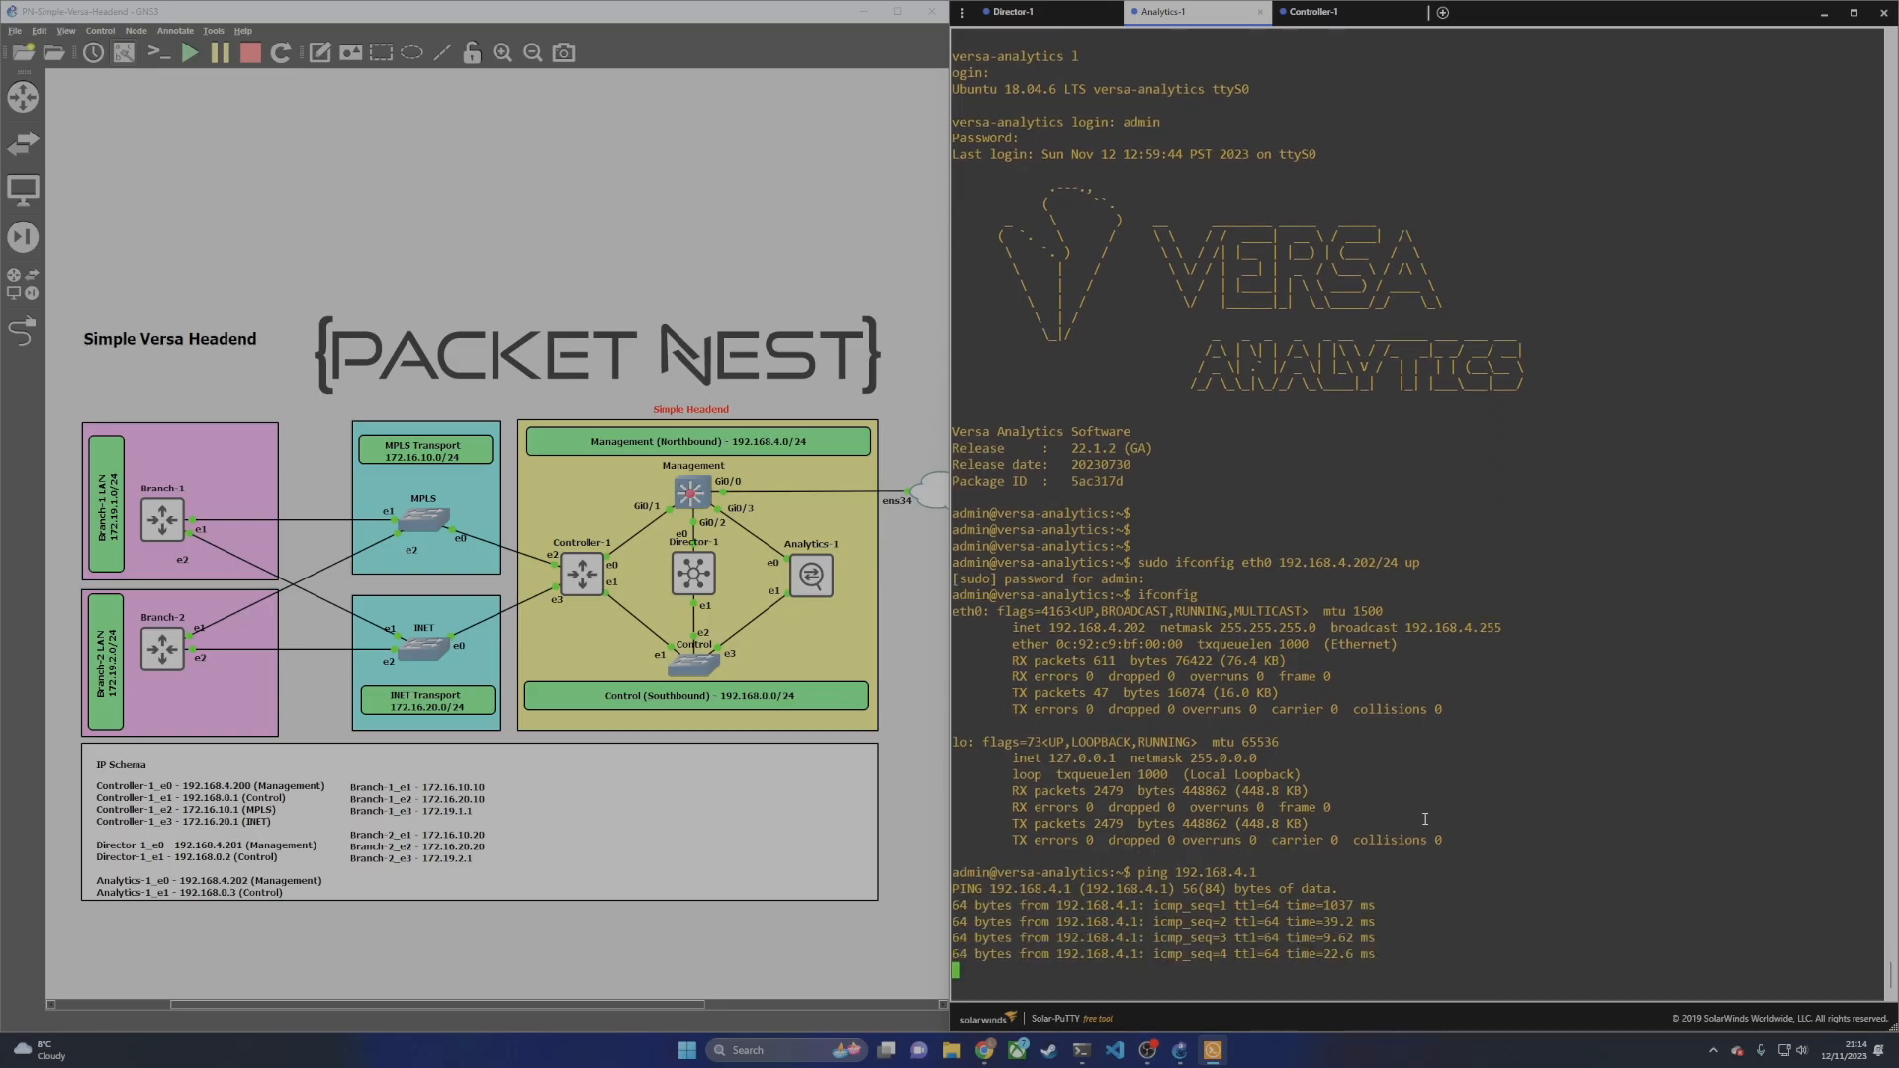
pyautogui.hotkey('ctrl', 'c')
pyautogui.press('Return')
pyautogui.press('Return')
pyautogui.press('Return')
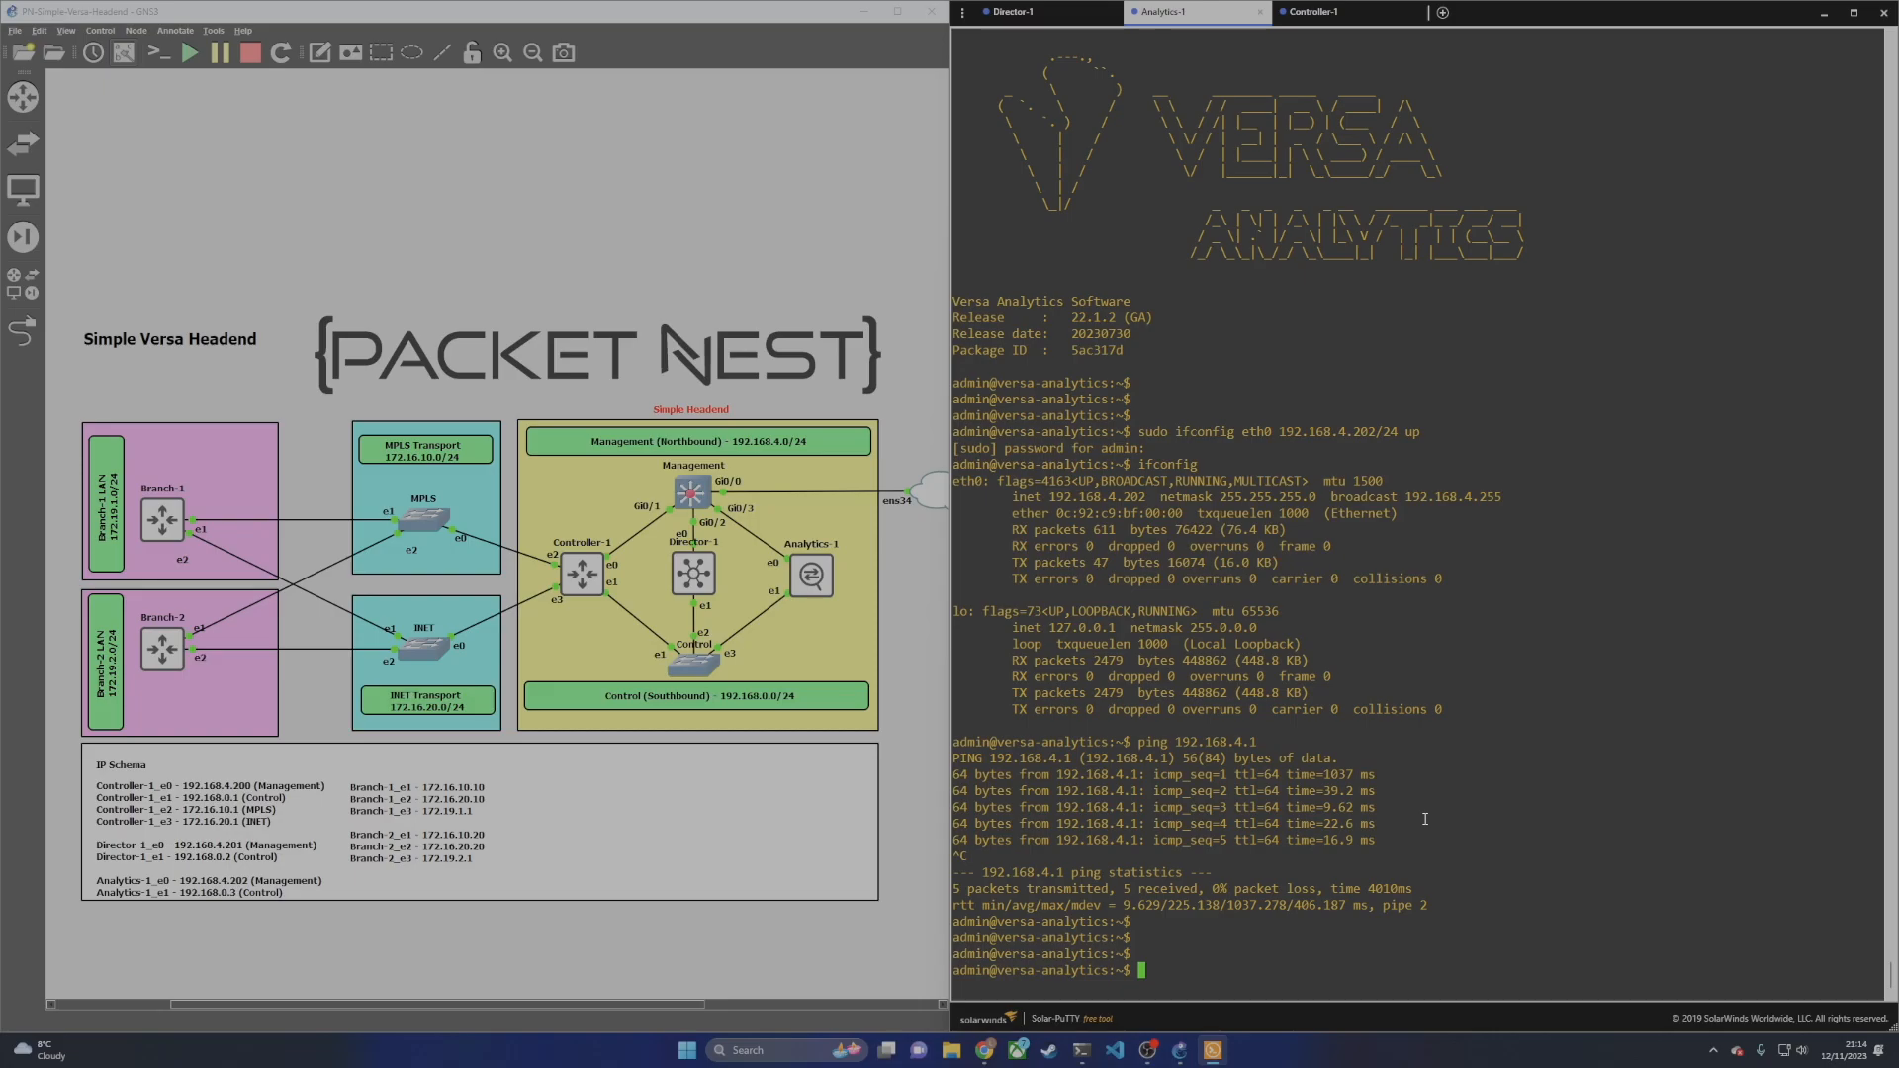
pyautogui.write('ping 192.168.4.201')
pyautogui.press('Return')
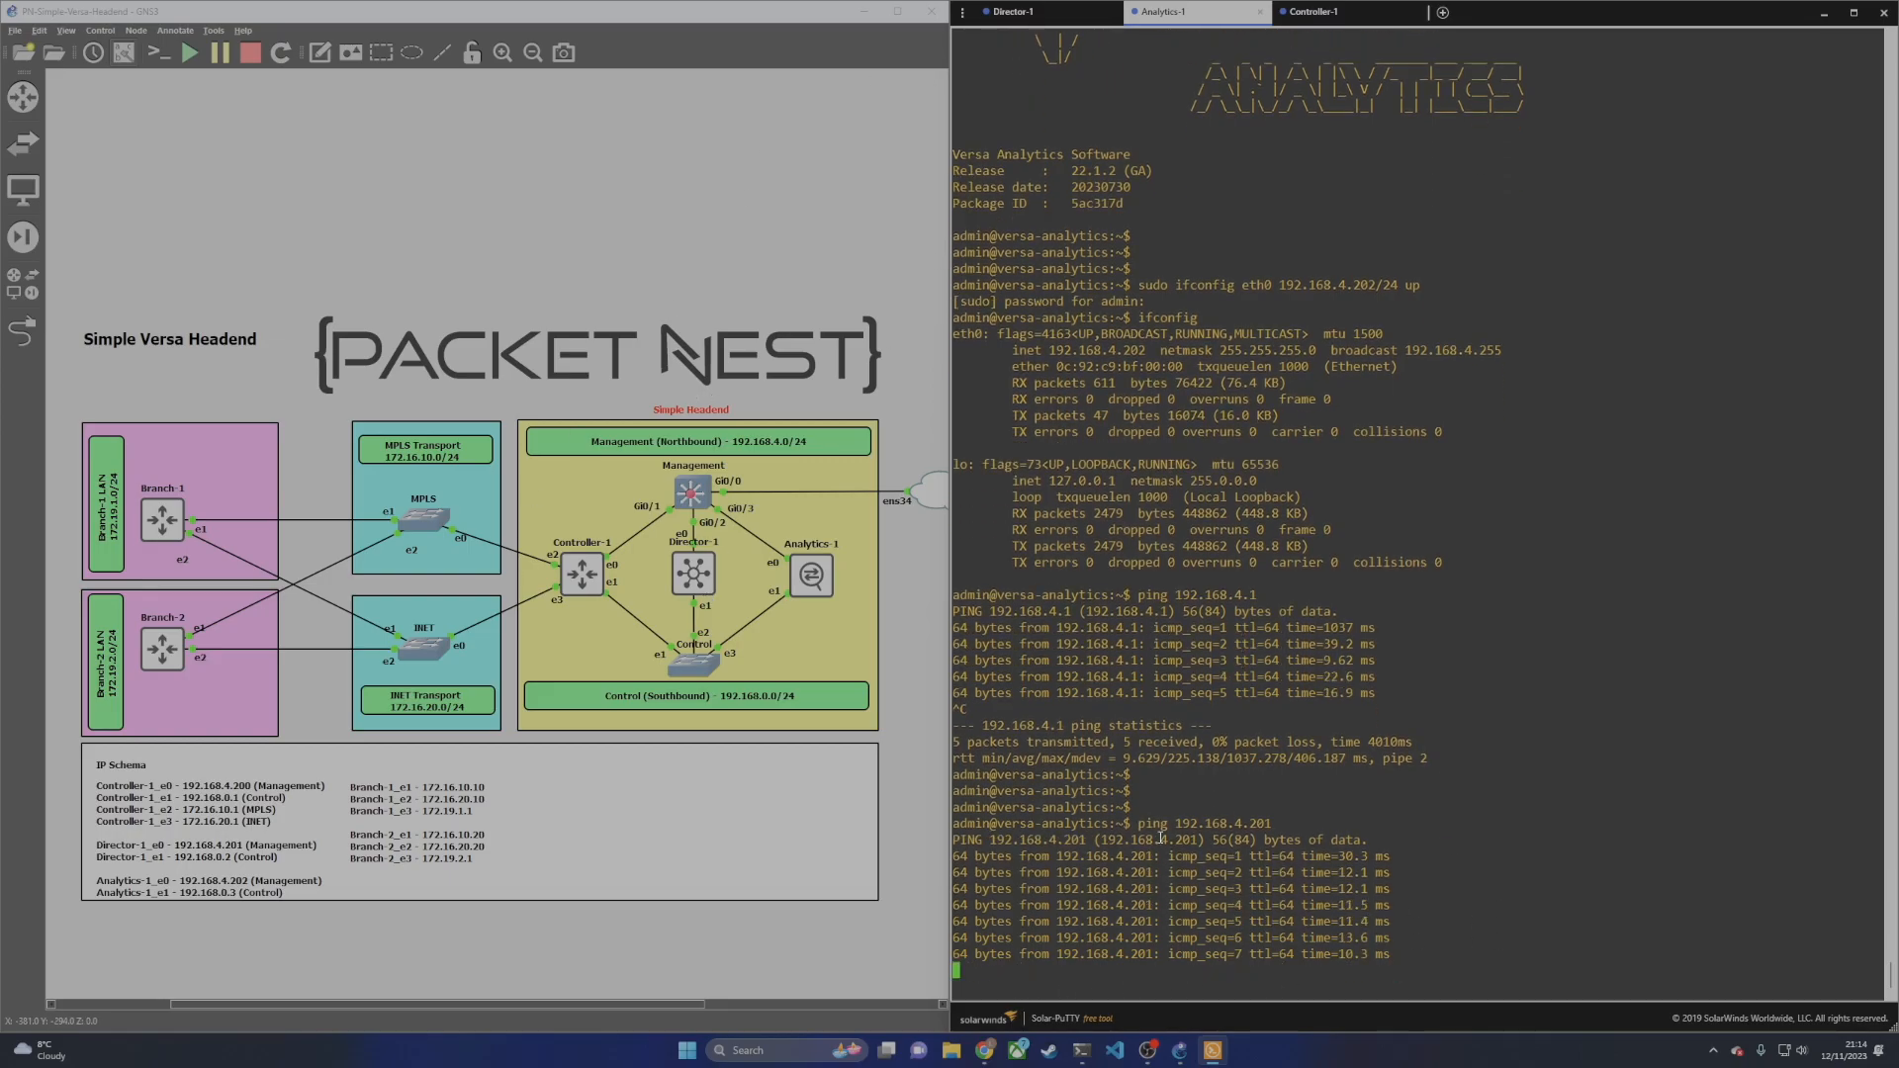
pyautogui.hotkey('ctrl', 'c')
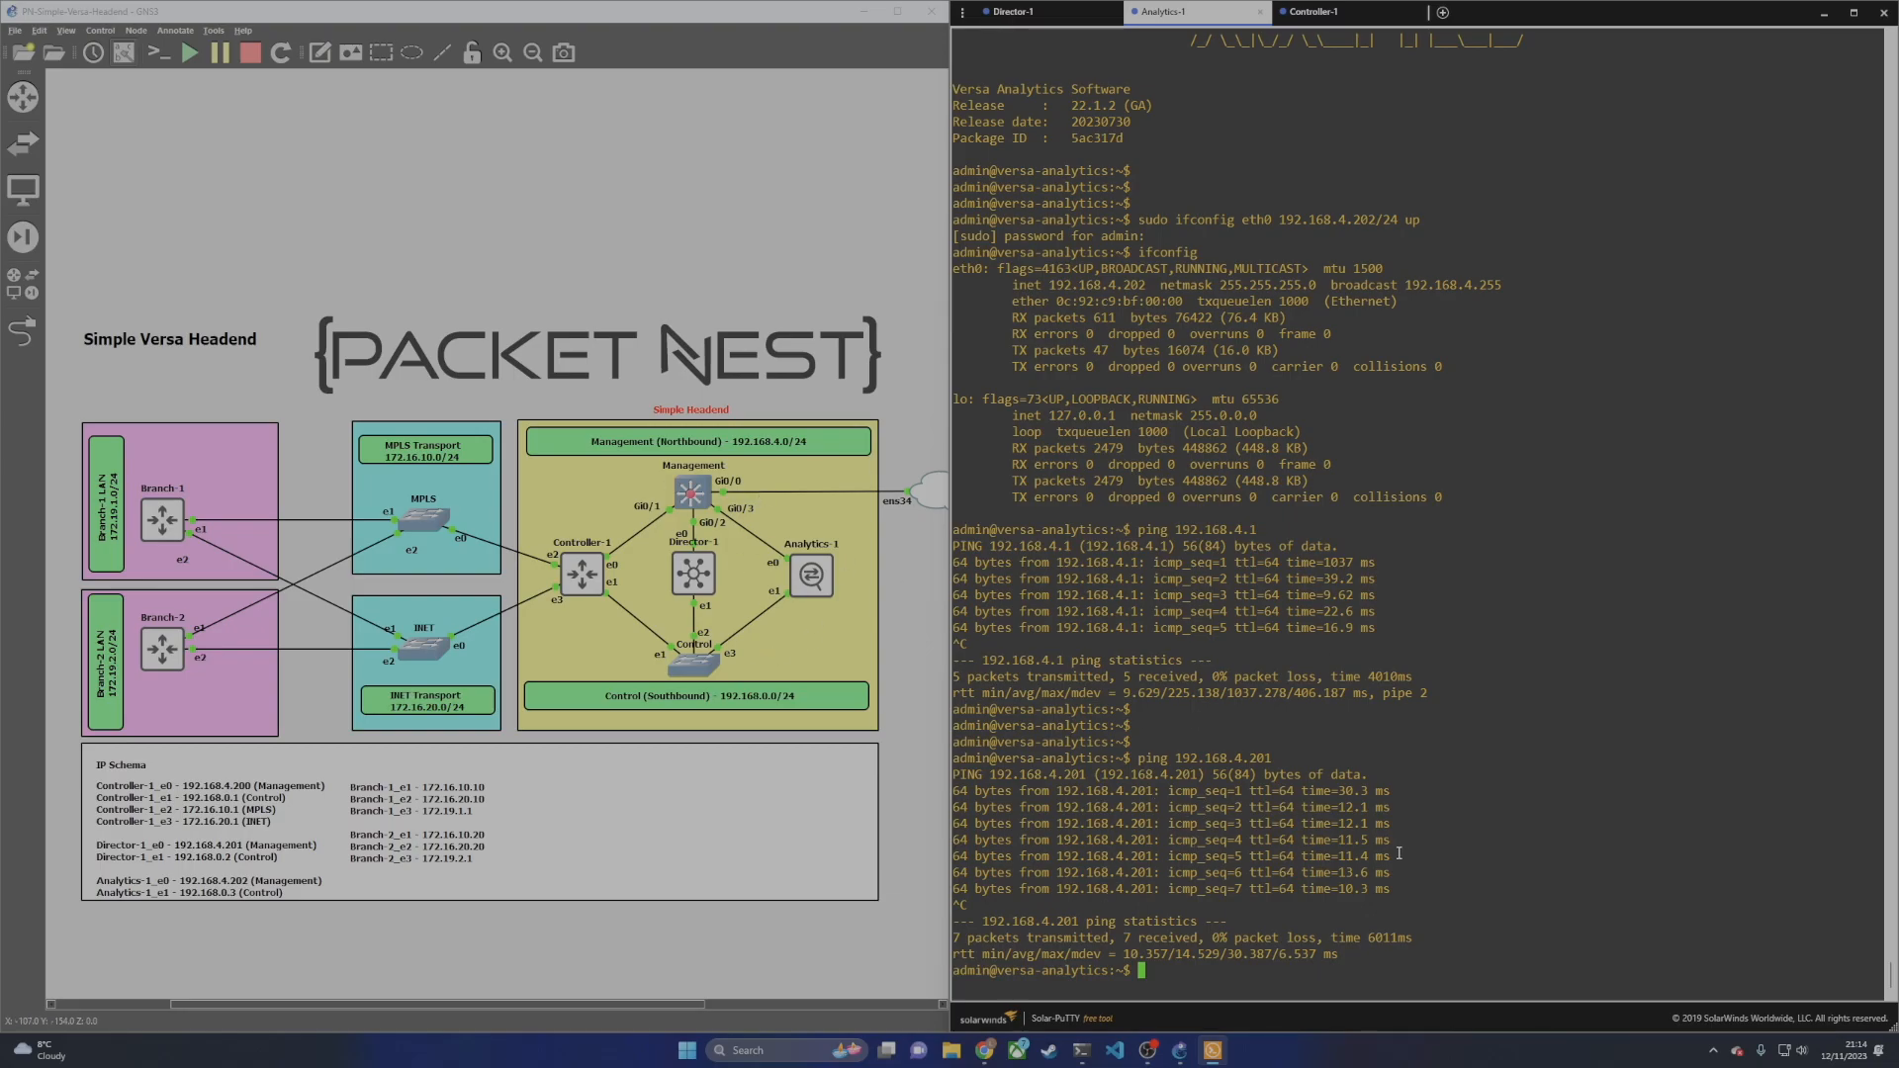
# Step: Log into the Controller-1 console as admin with the account password
pyautogui.click(1326, 22)
pyautogui.press('Return')
pyautogui.press('Return')
pyautogui.write('admin')
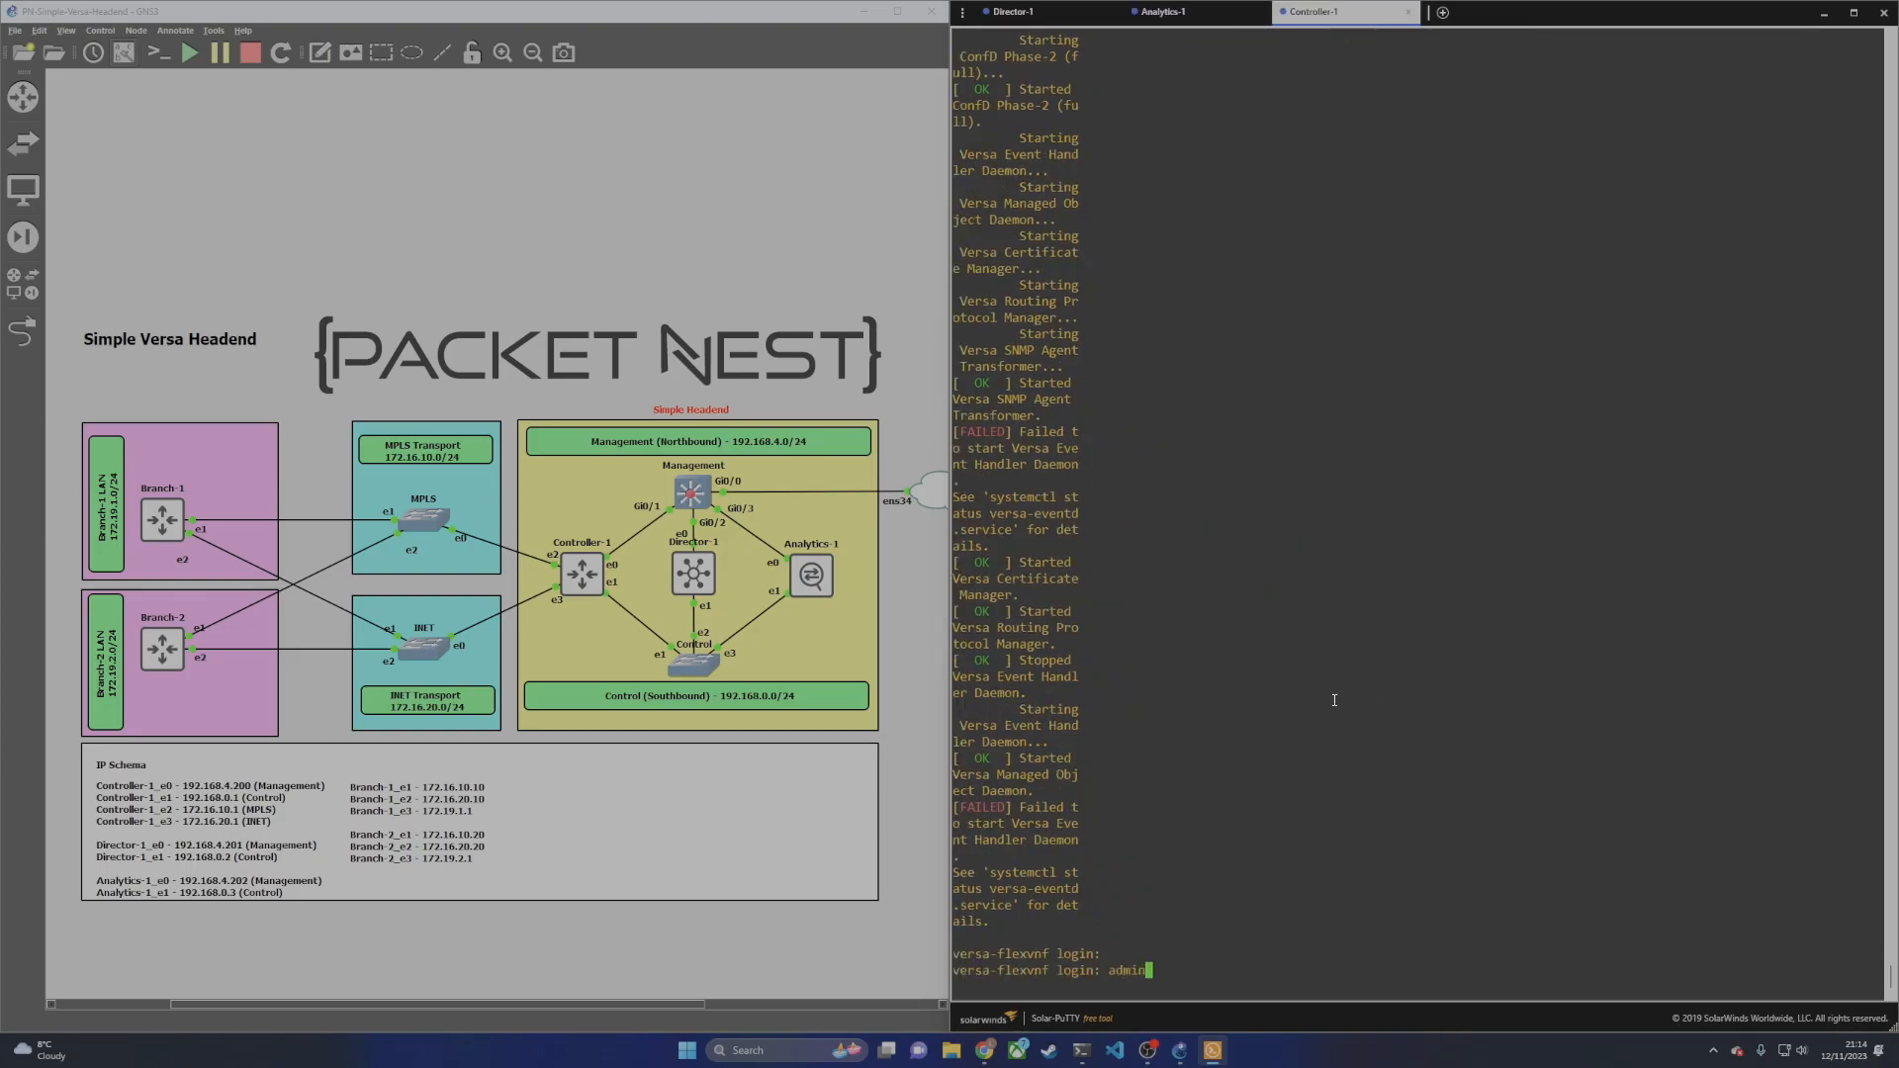
pyautogui.press('Return')
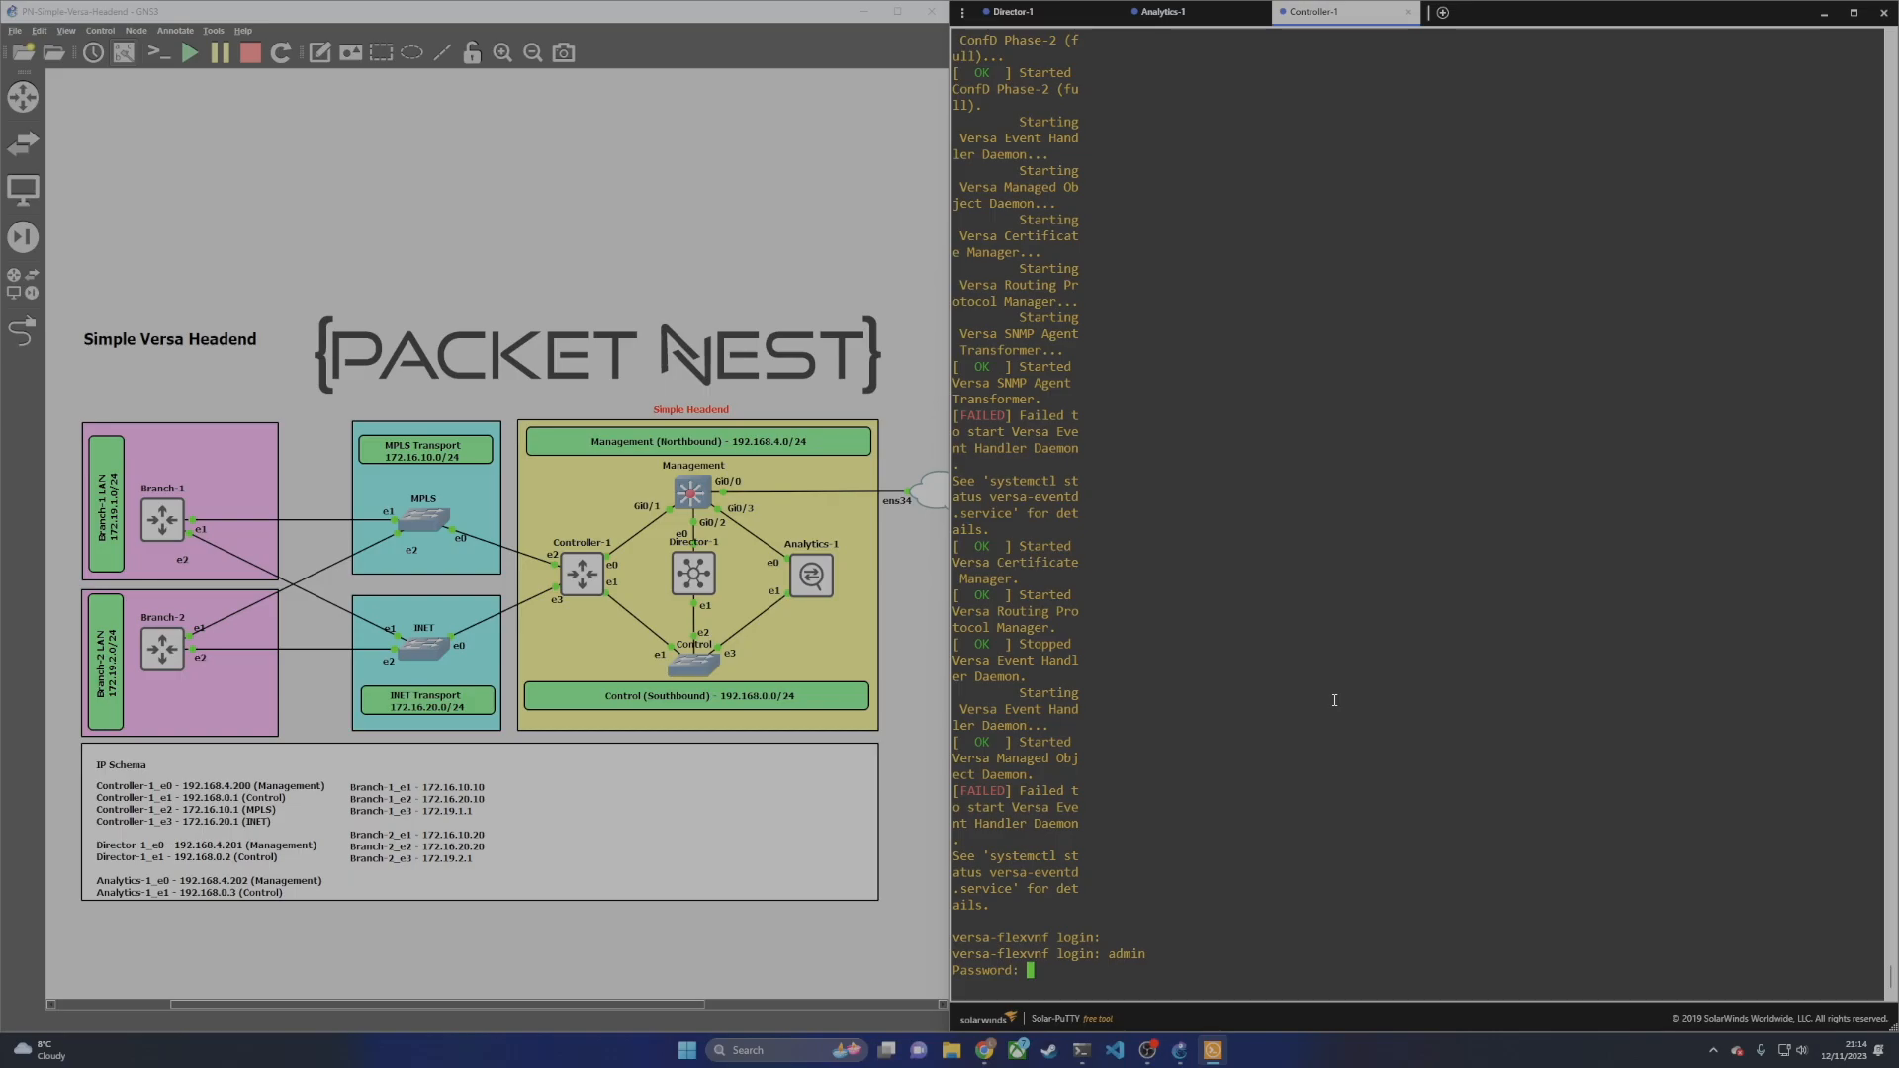
pyautogui.write('versa123')
pyautogui.press('Return')
pyautogui.press('Return')
pyautogui.press('Return')
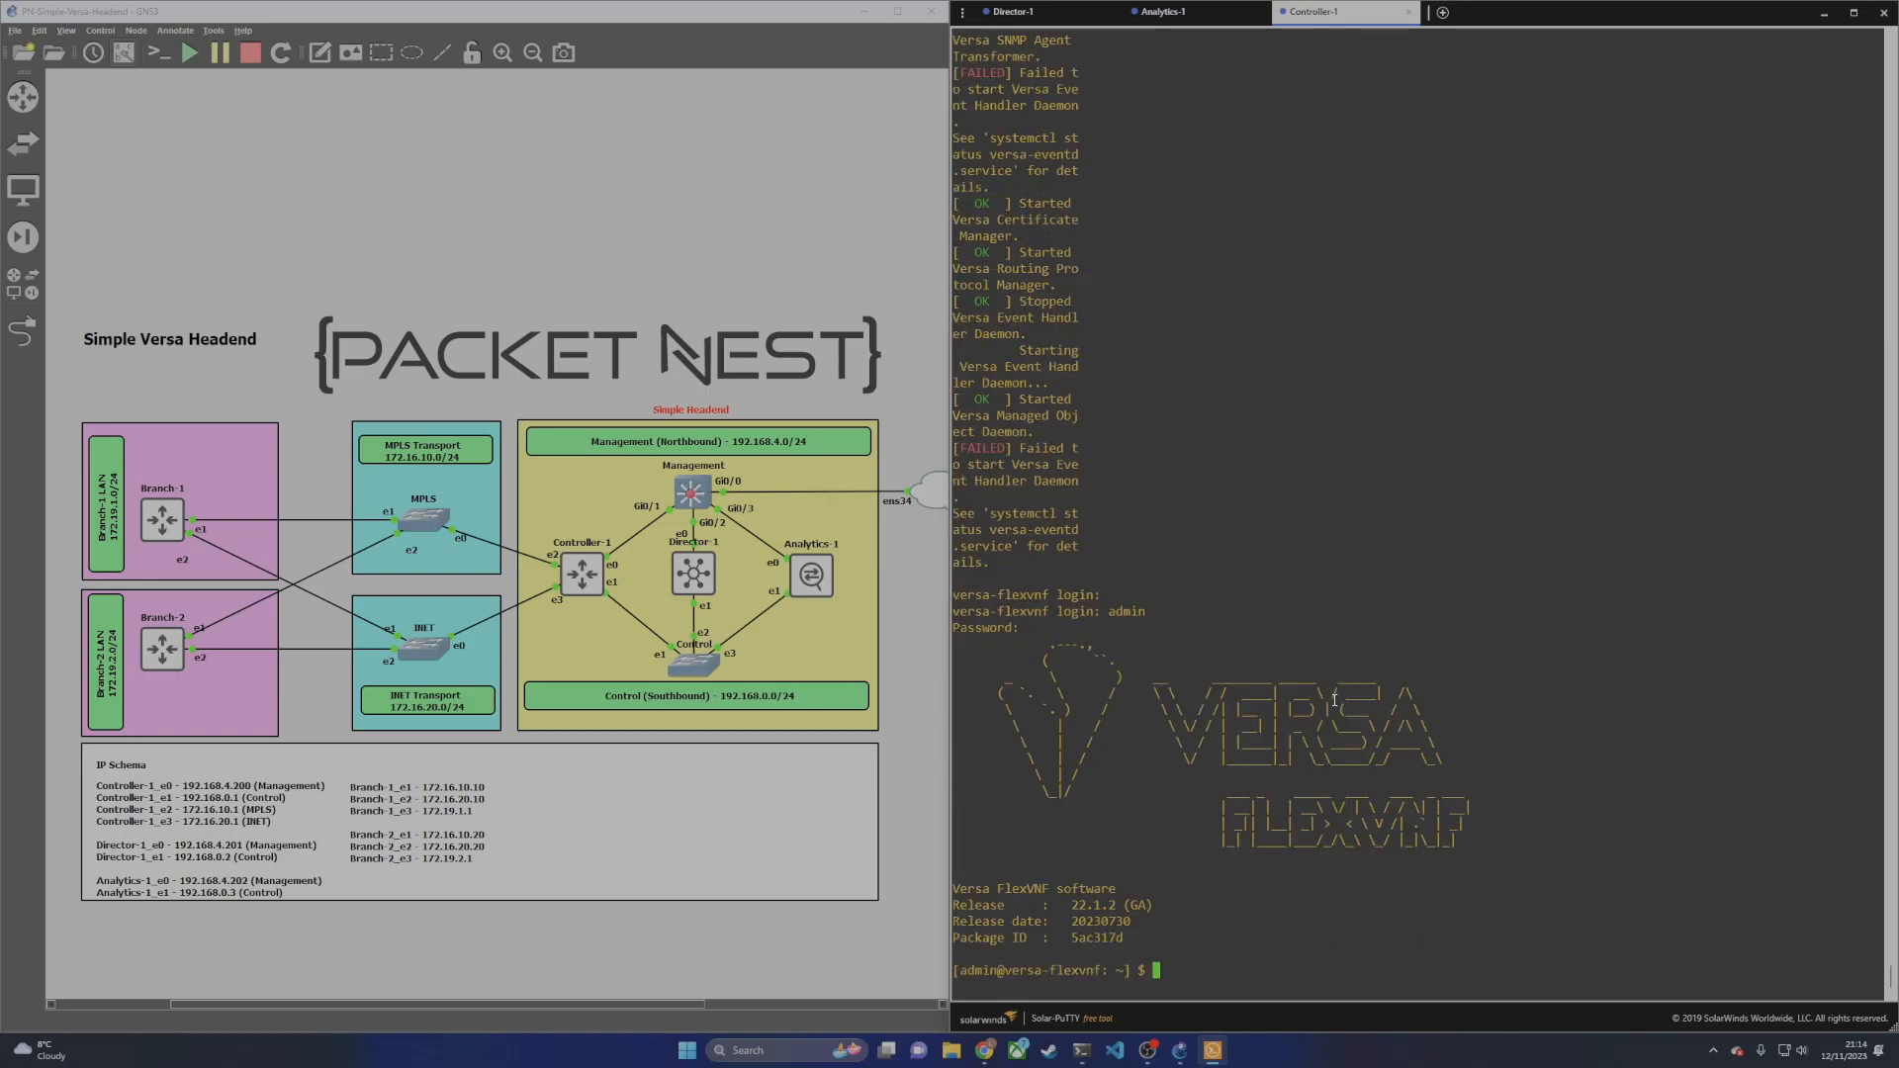
pyautogui.press('Return')
# Step: Assign Controller-1's eth0 the address 192.168.4.200/24 and bring it up with sudo ifconfig
pyautogui.write('sudo ifconfig eth0 ')
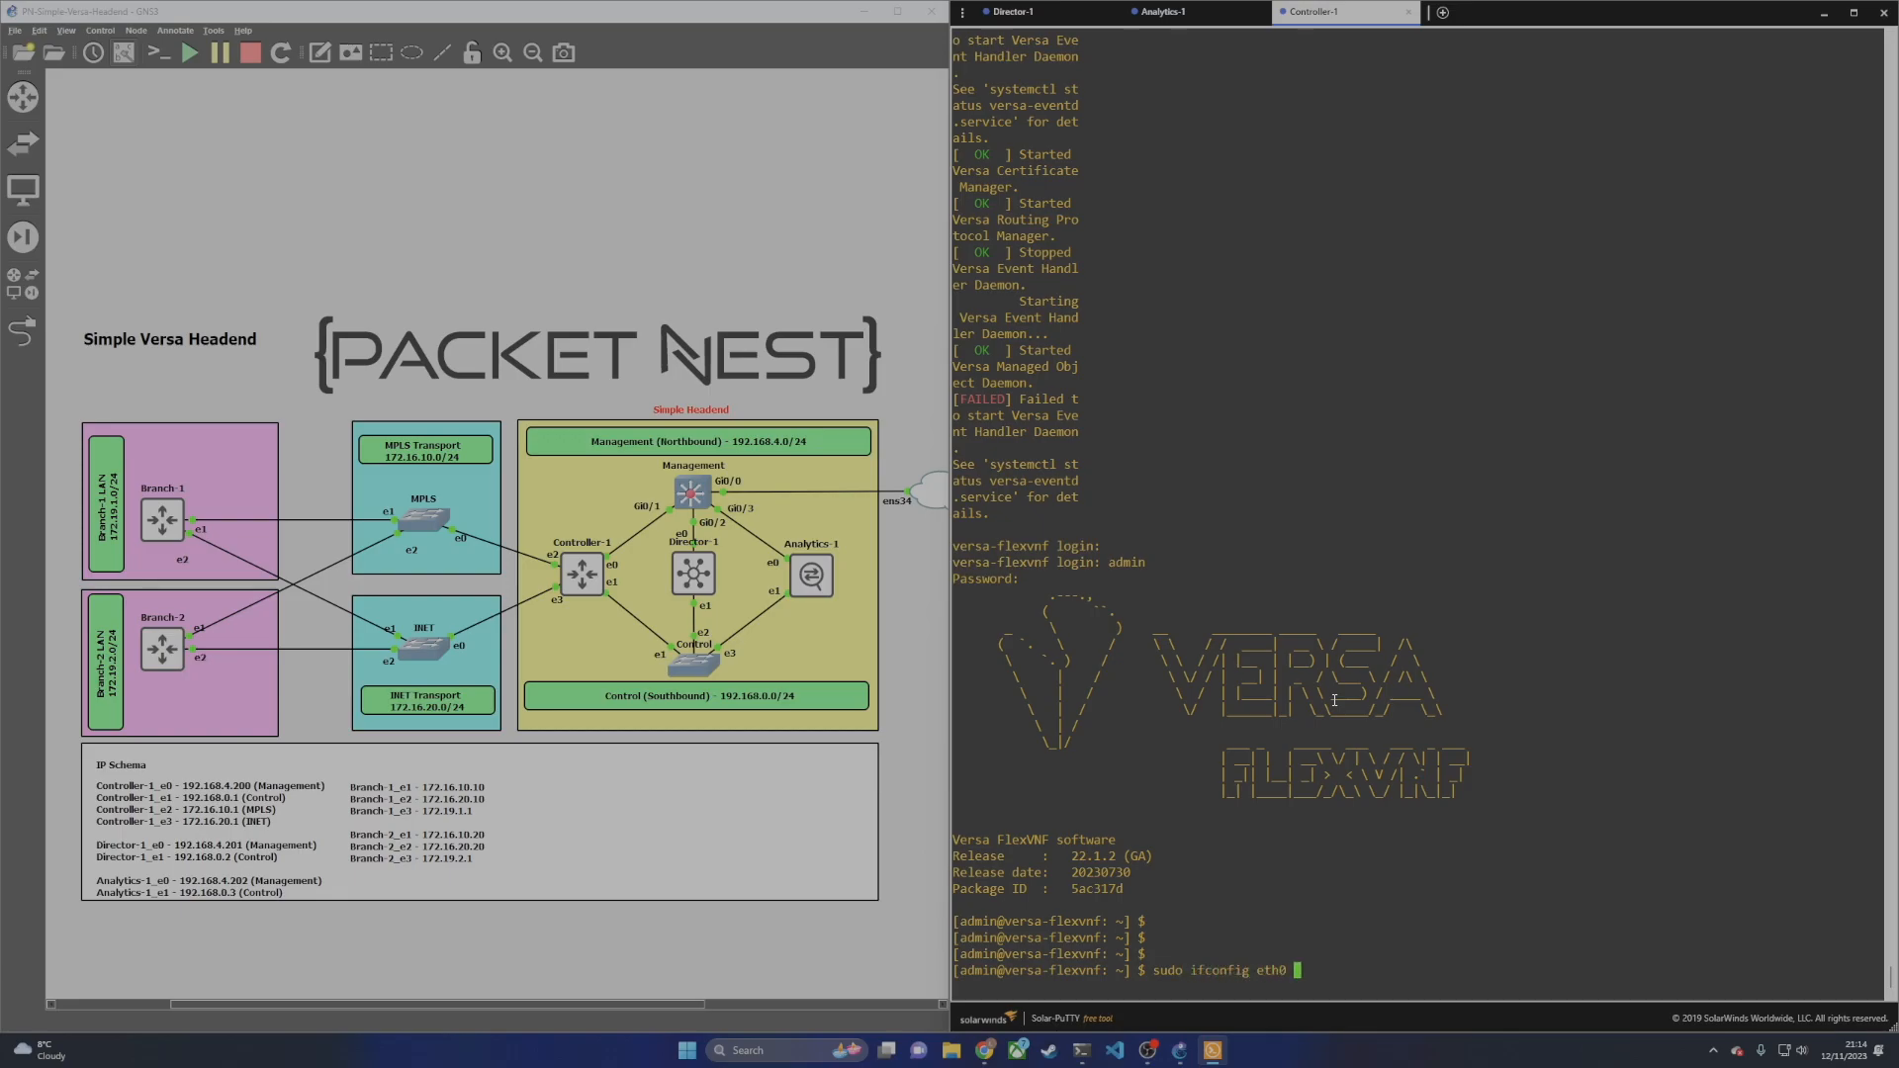
pyautogui.write('192.168.4.200/24 up')
pyautogui.press('Return')
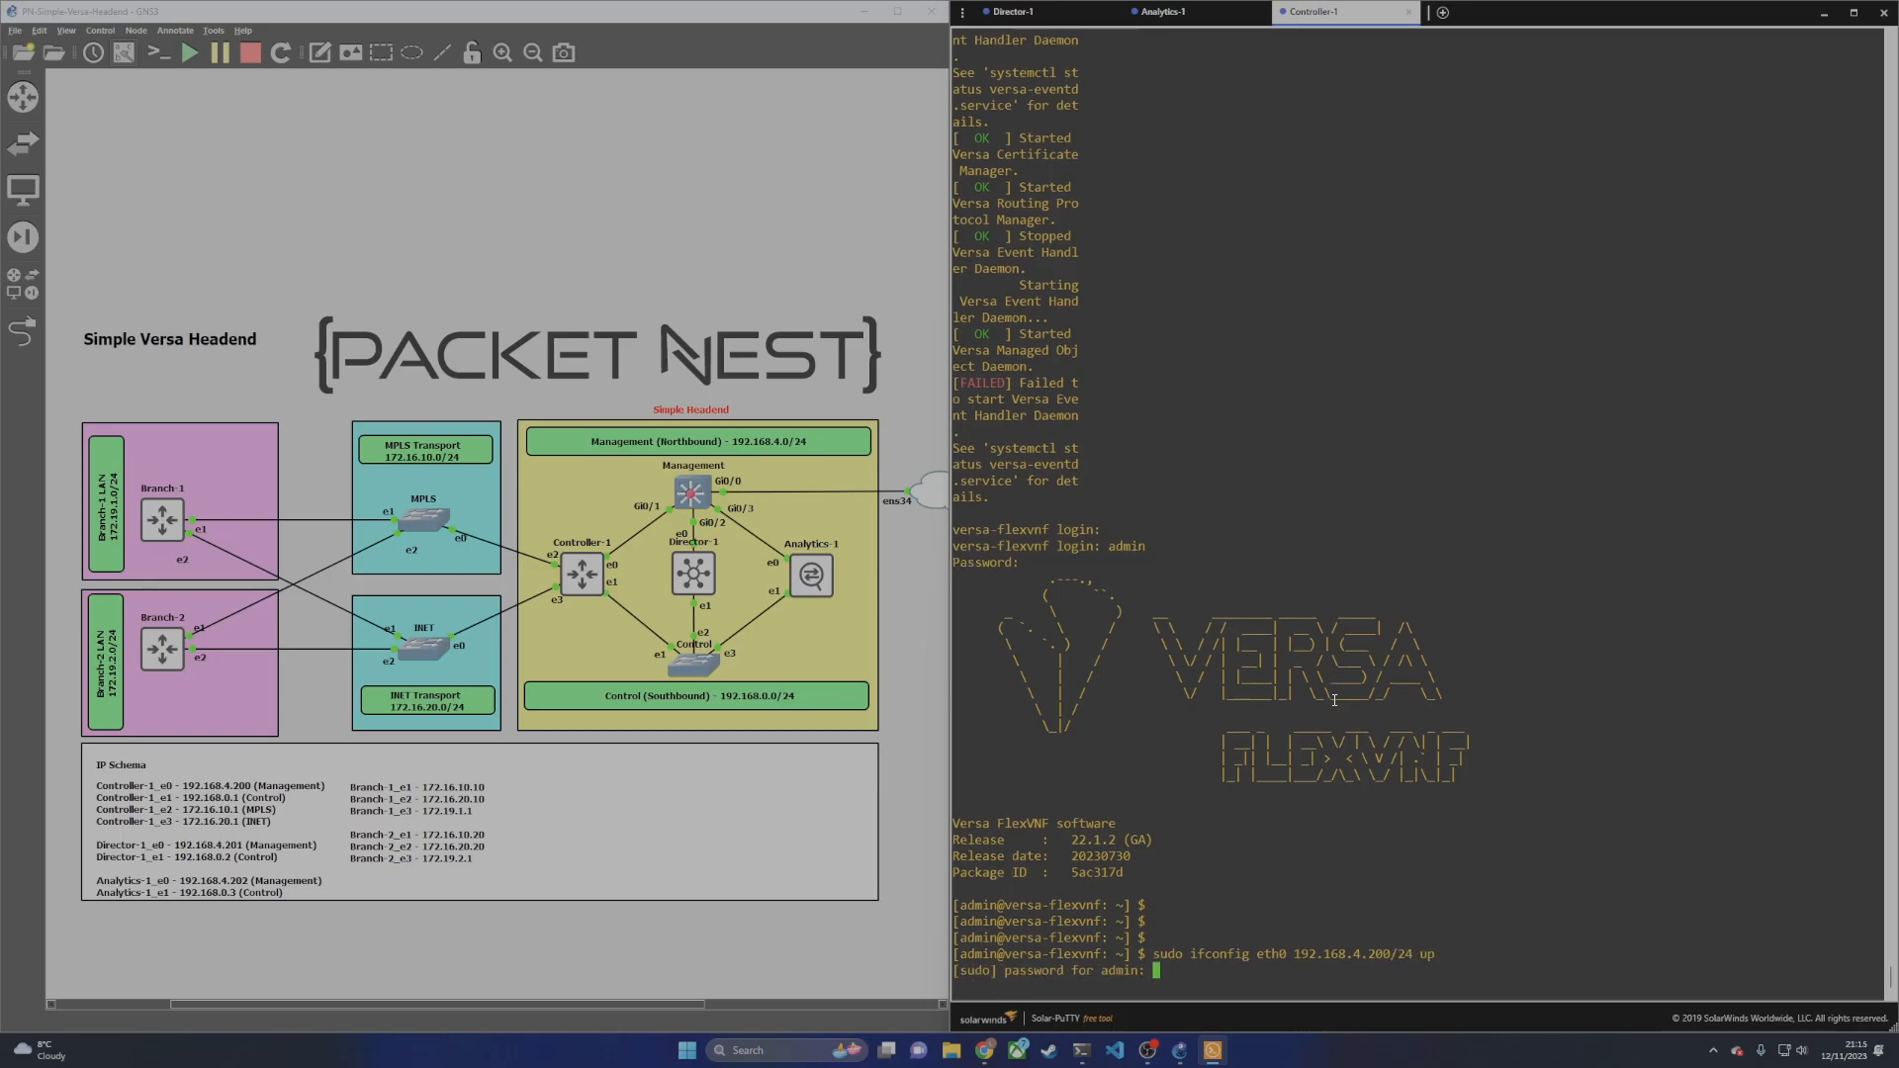
pyautogui.press('Return')
pyautogui.press('Return')
pyautogui.press('Return')
pyautogui.press('Return')
pyautogui.press('Return')
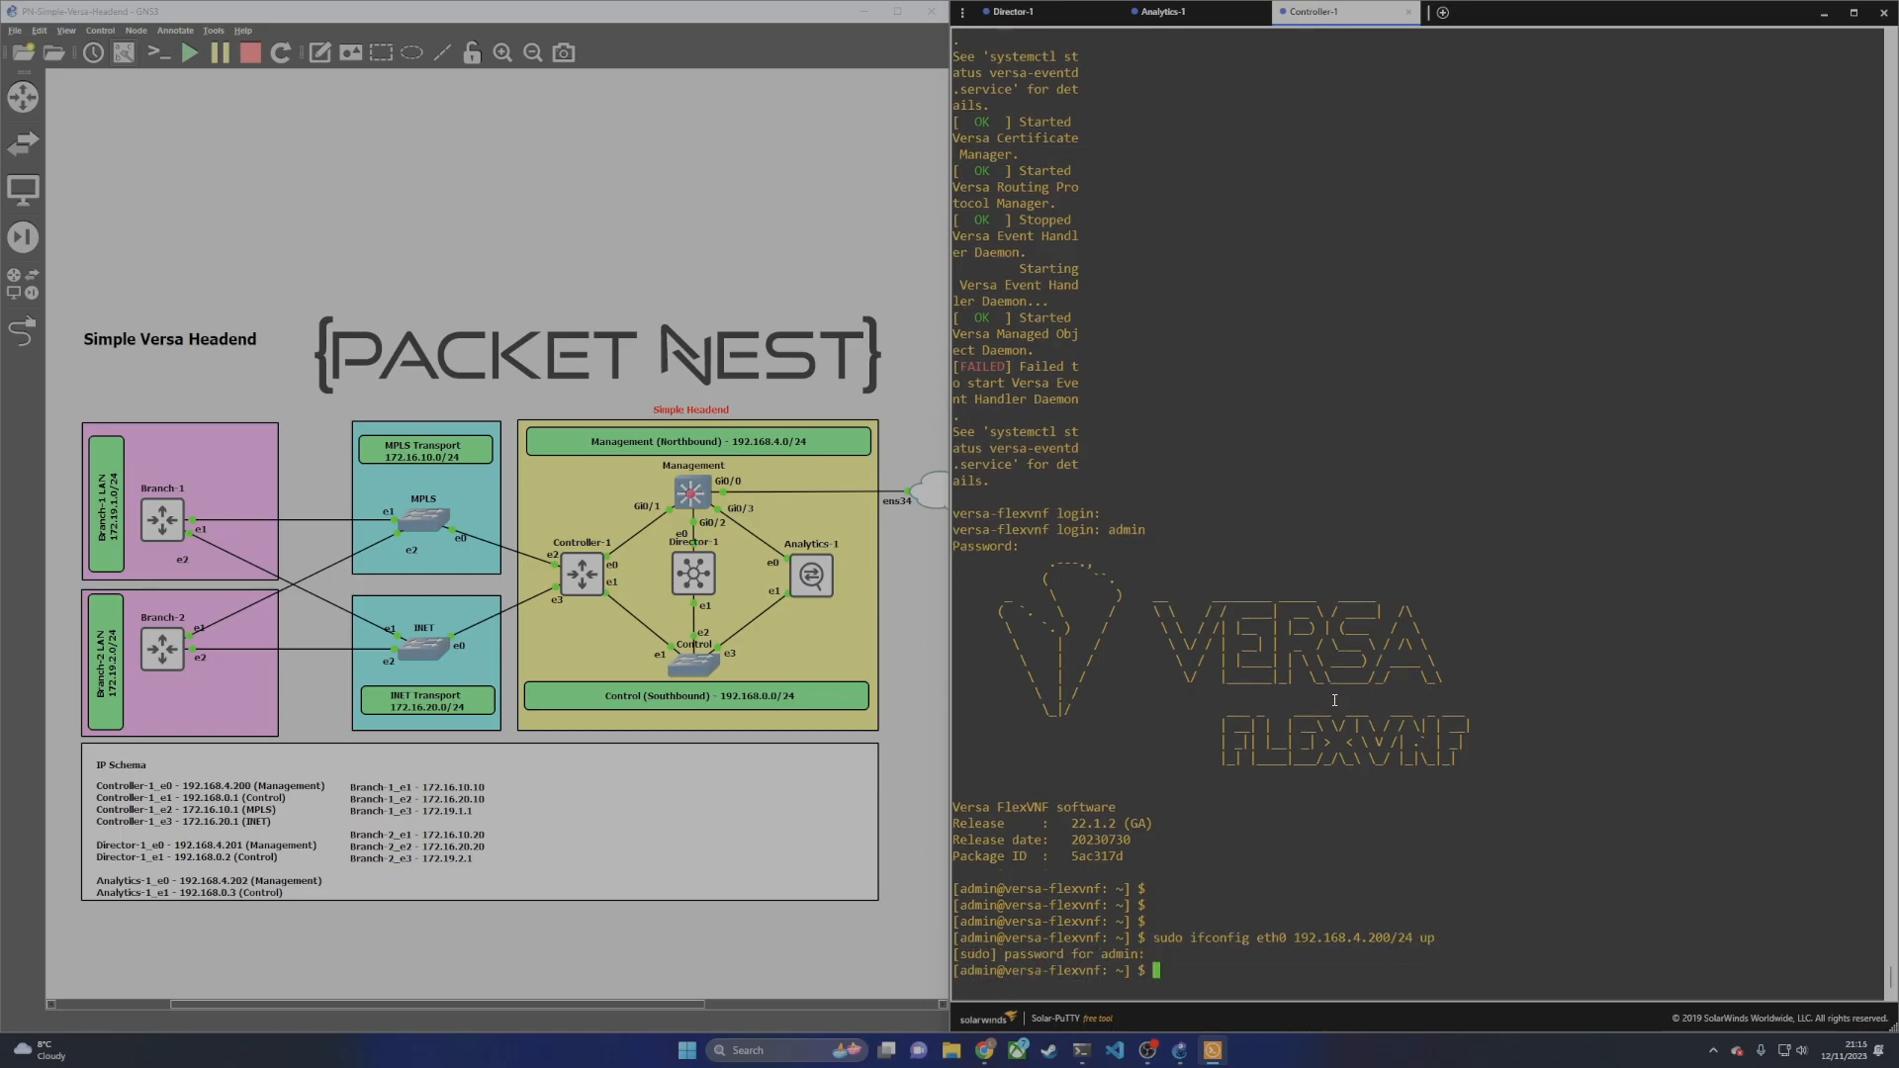
# Step: Ping the gateway 192.168.4.1, the Director 192.168.4.201 and Analytics 192.168.4.202, stopping each with Ctrl+C
pyautogui.write('ping 192')
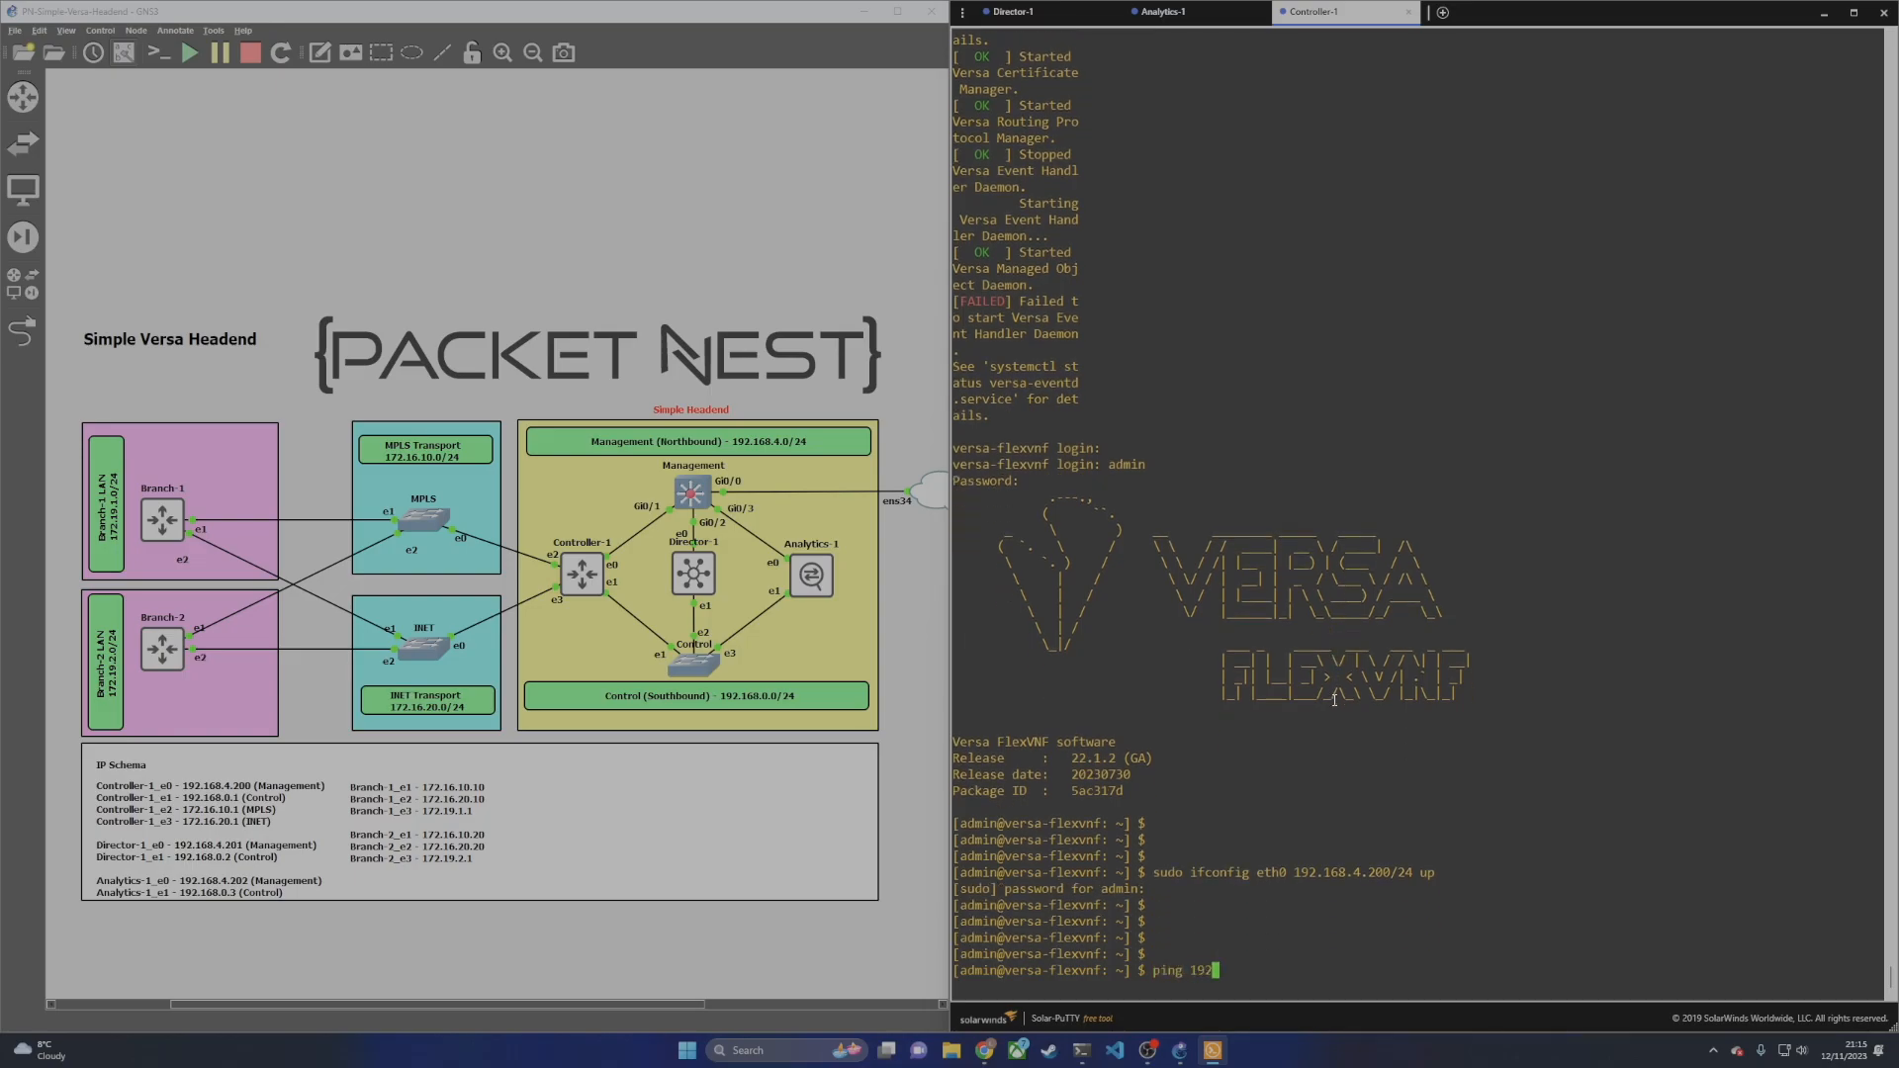
pyautogui.write('.168.4.1')
pyautogui.press('Return')
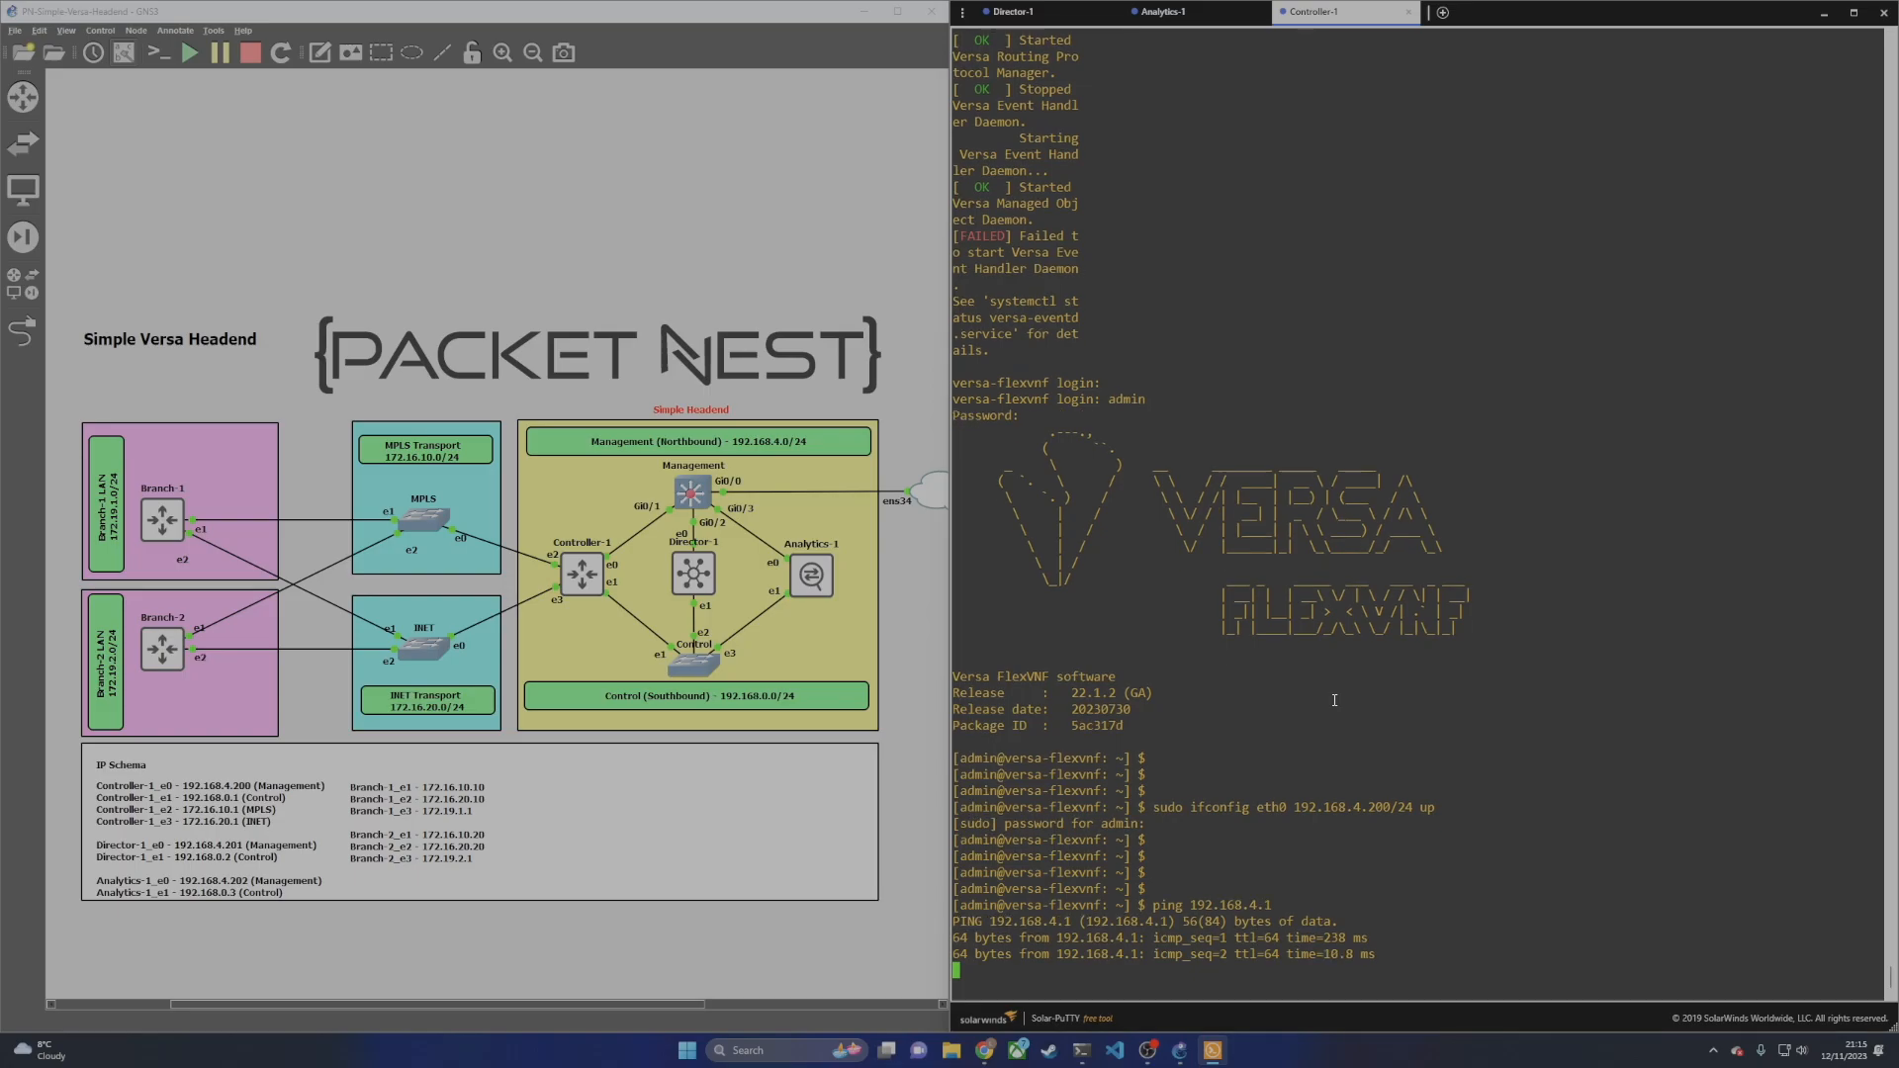
pyautogui.hotkey('ctrl', 'c')
pyautogui.press('Up')
pyautogui.press('BackSpace')
pyautogui.write('201')
pyautogui.press('Return')
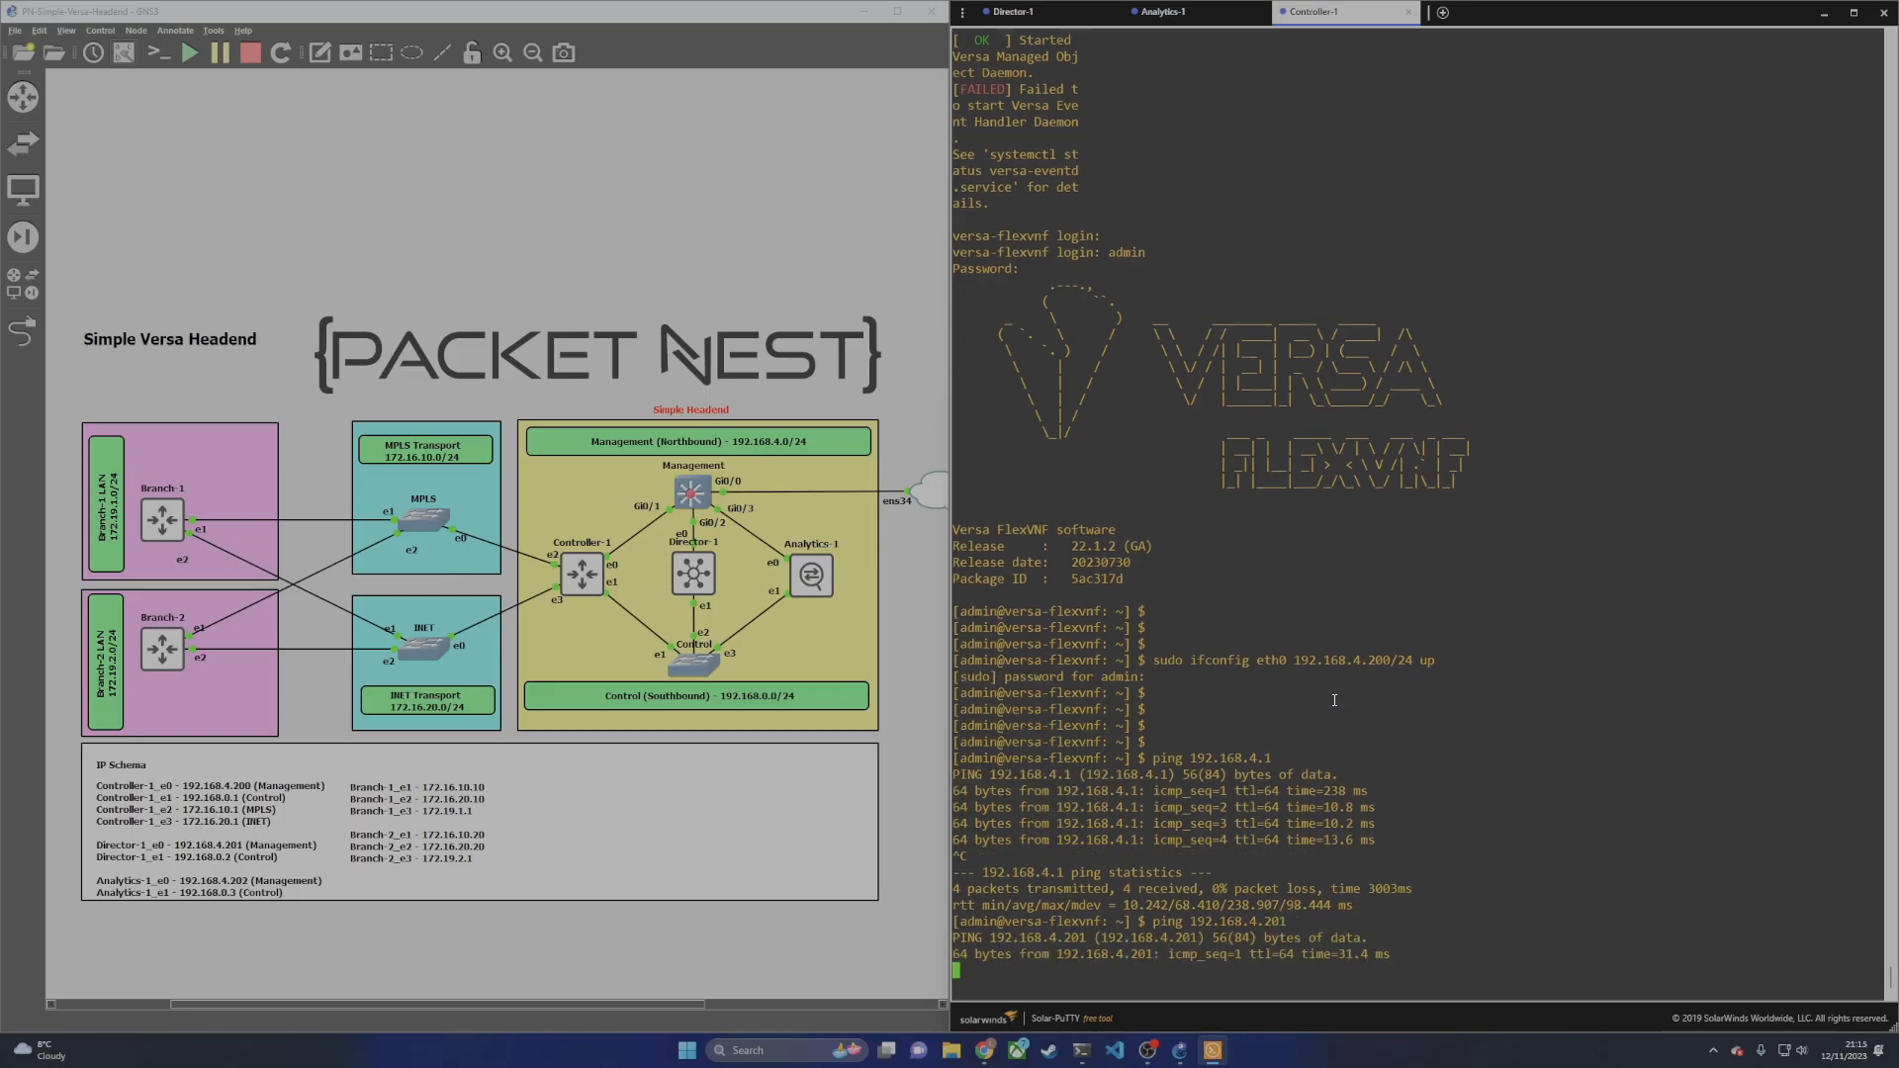
pyautogui.hotkey('ctrl', 'c')
pyautogui.press('Up')
pyautogui.press('BackSpace')
pyautogui.write('2')
pyautogui.press('Return')
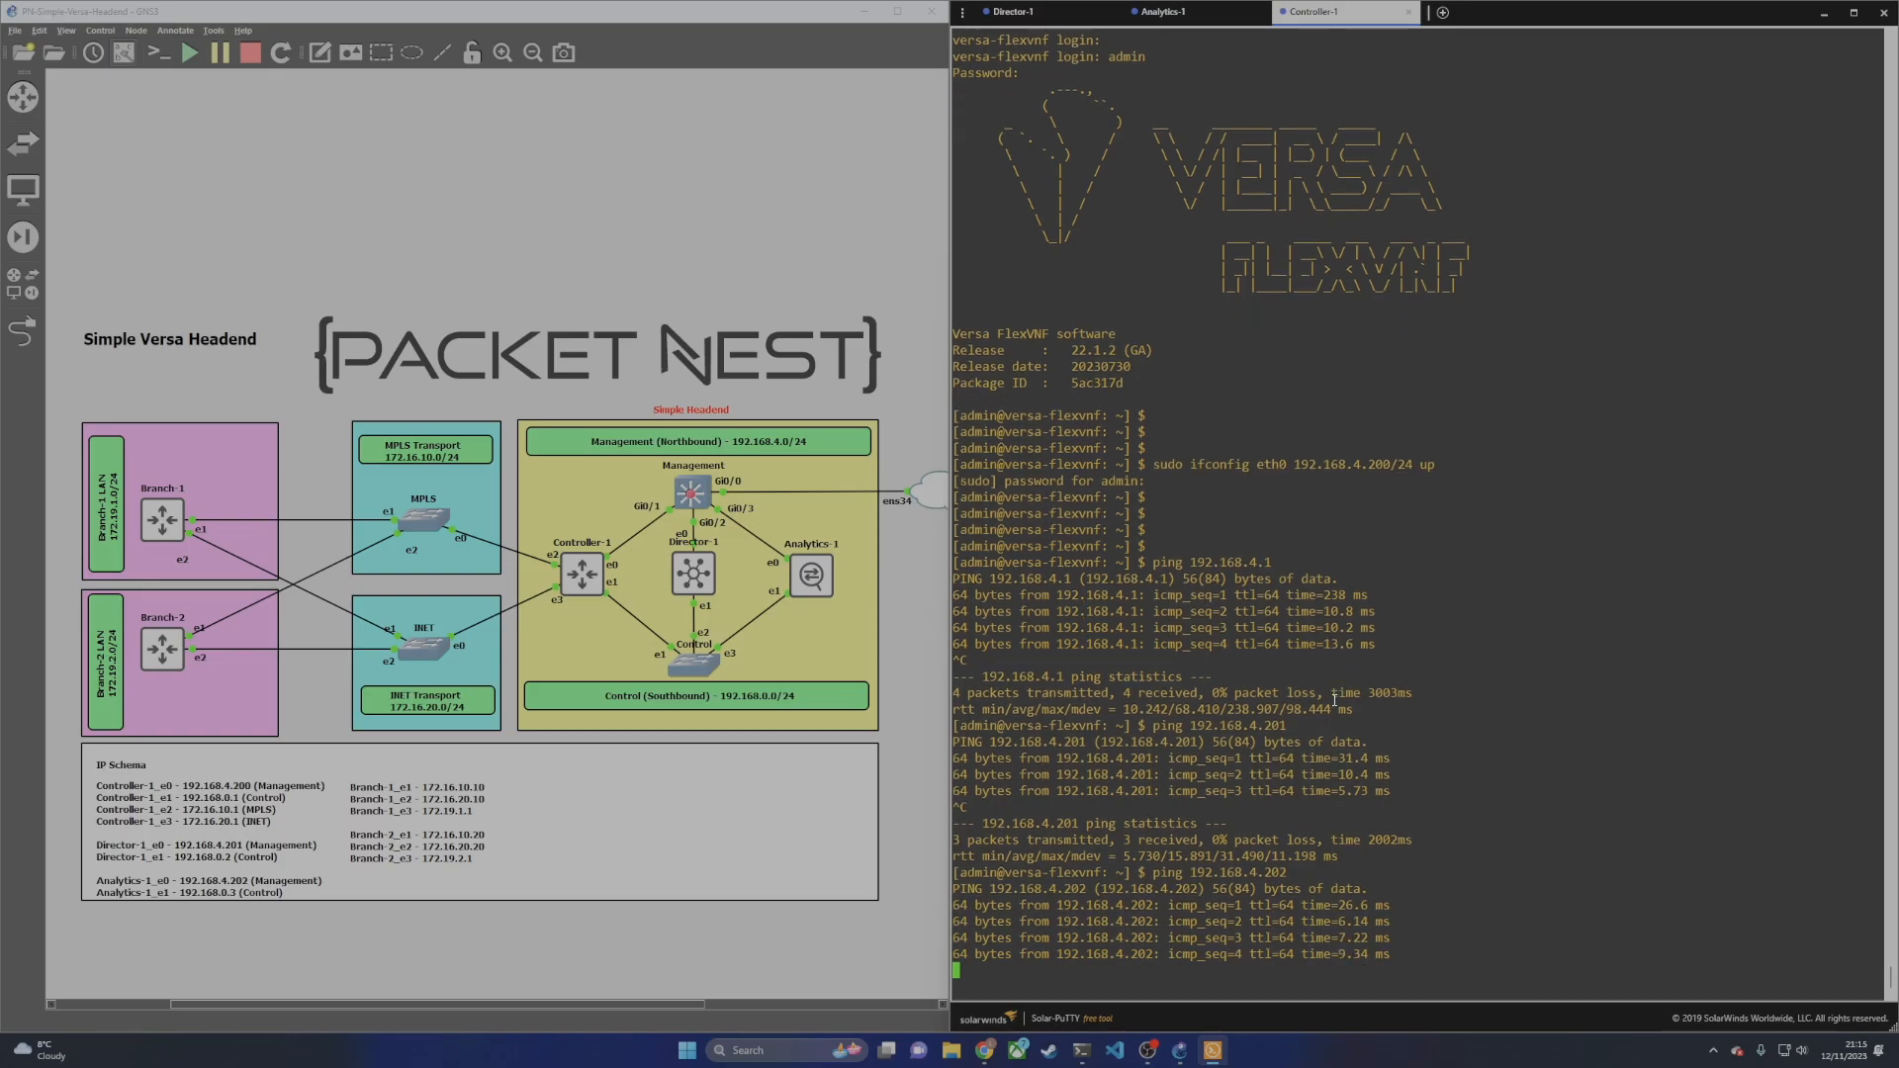
pyautogui.hotkey('ctrl', 'c')
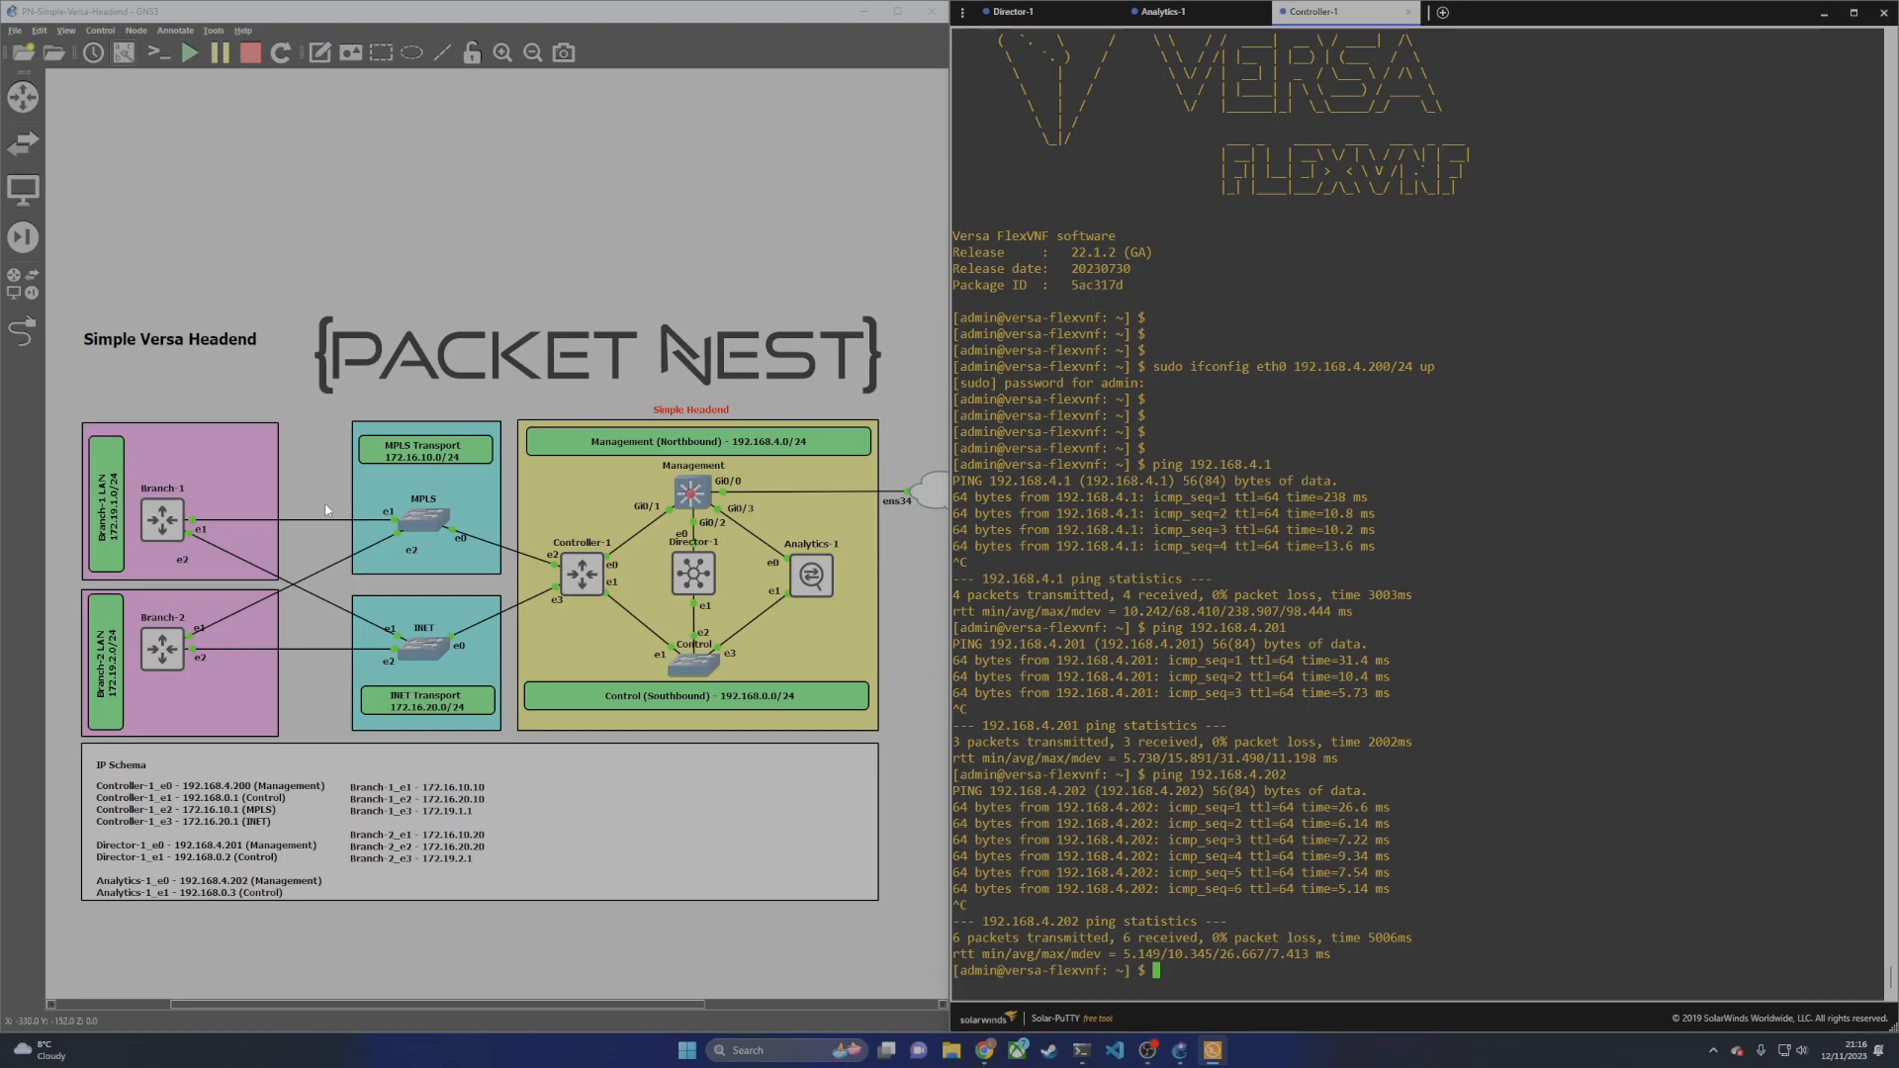
pyautogui.click(21, 331)
pyautogui.click(568, 587)
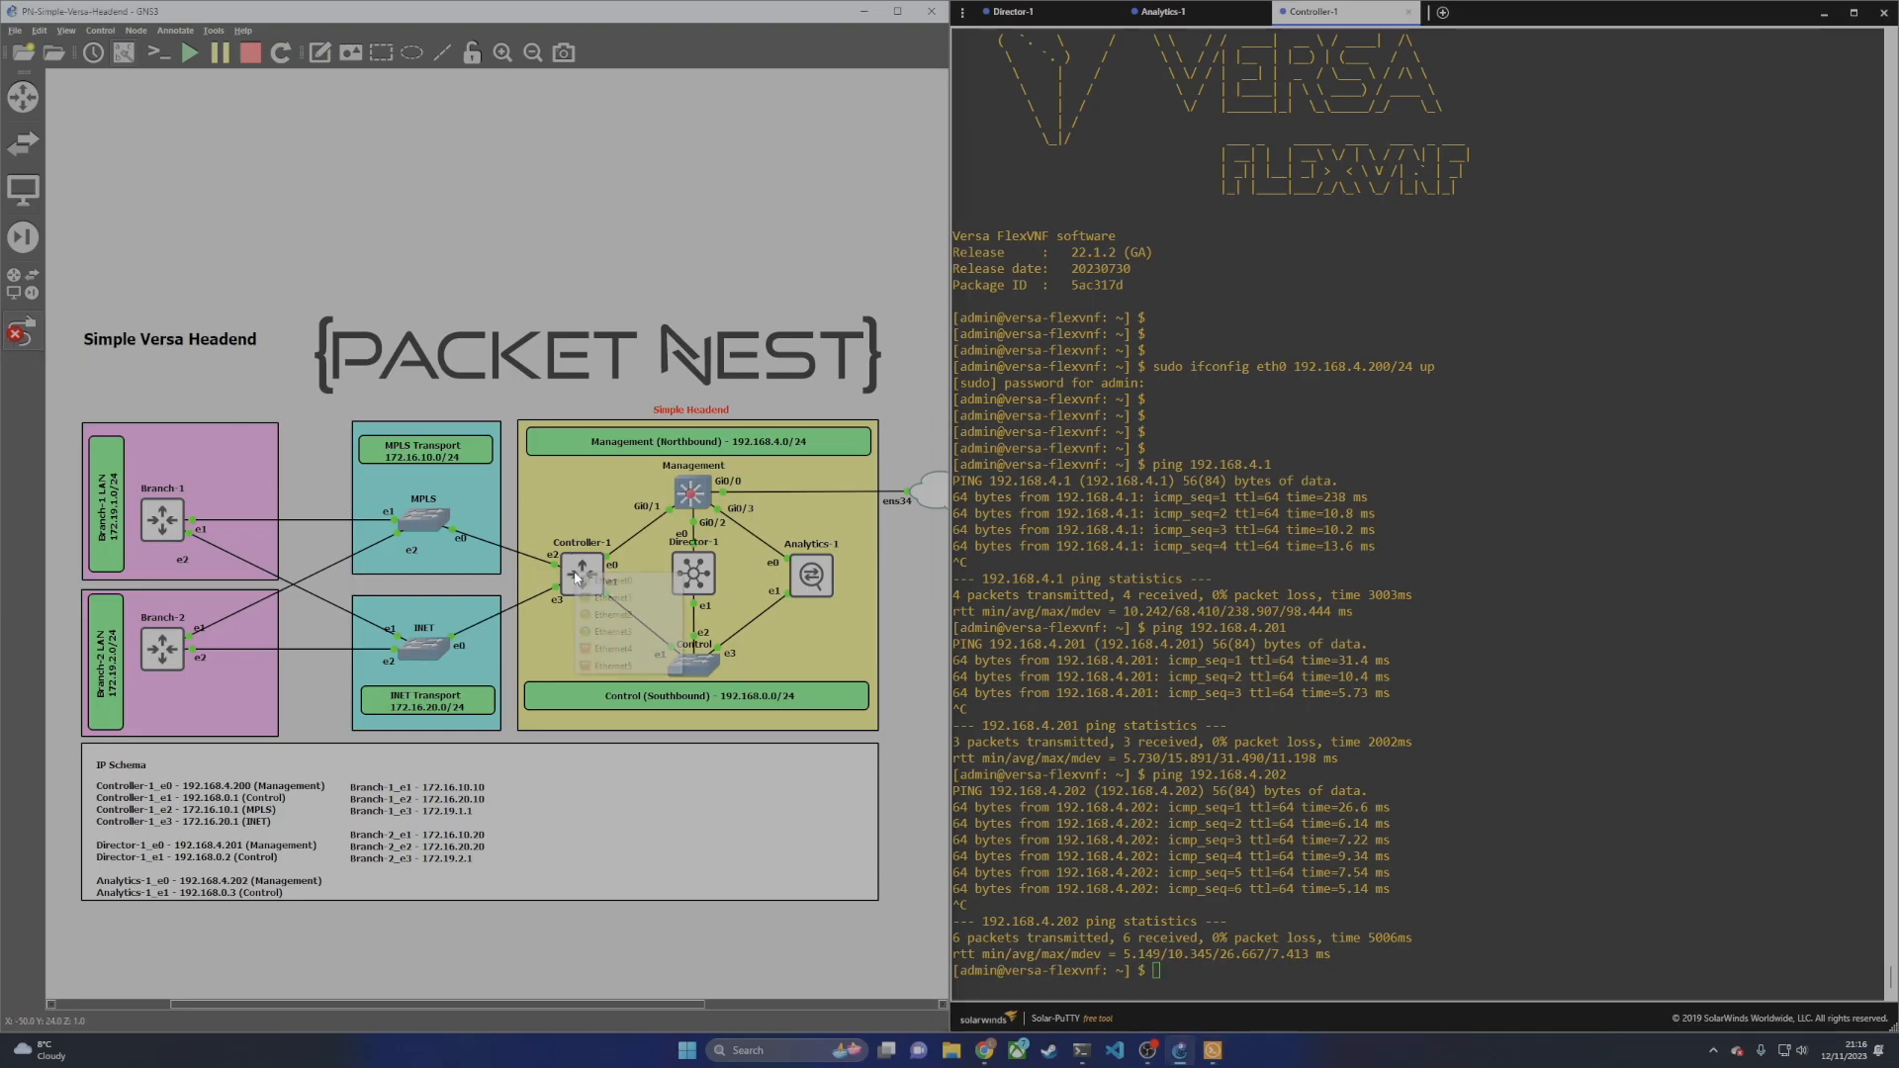
pyautogui.click(641, 582)
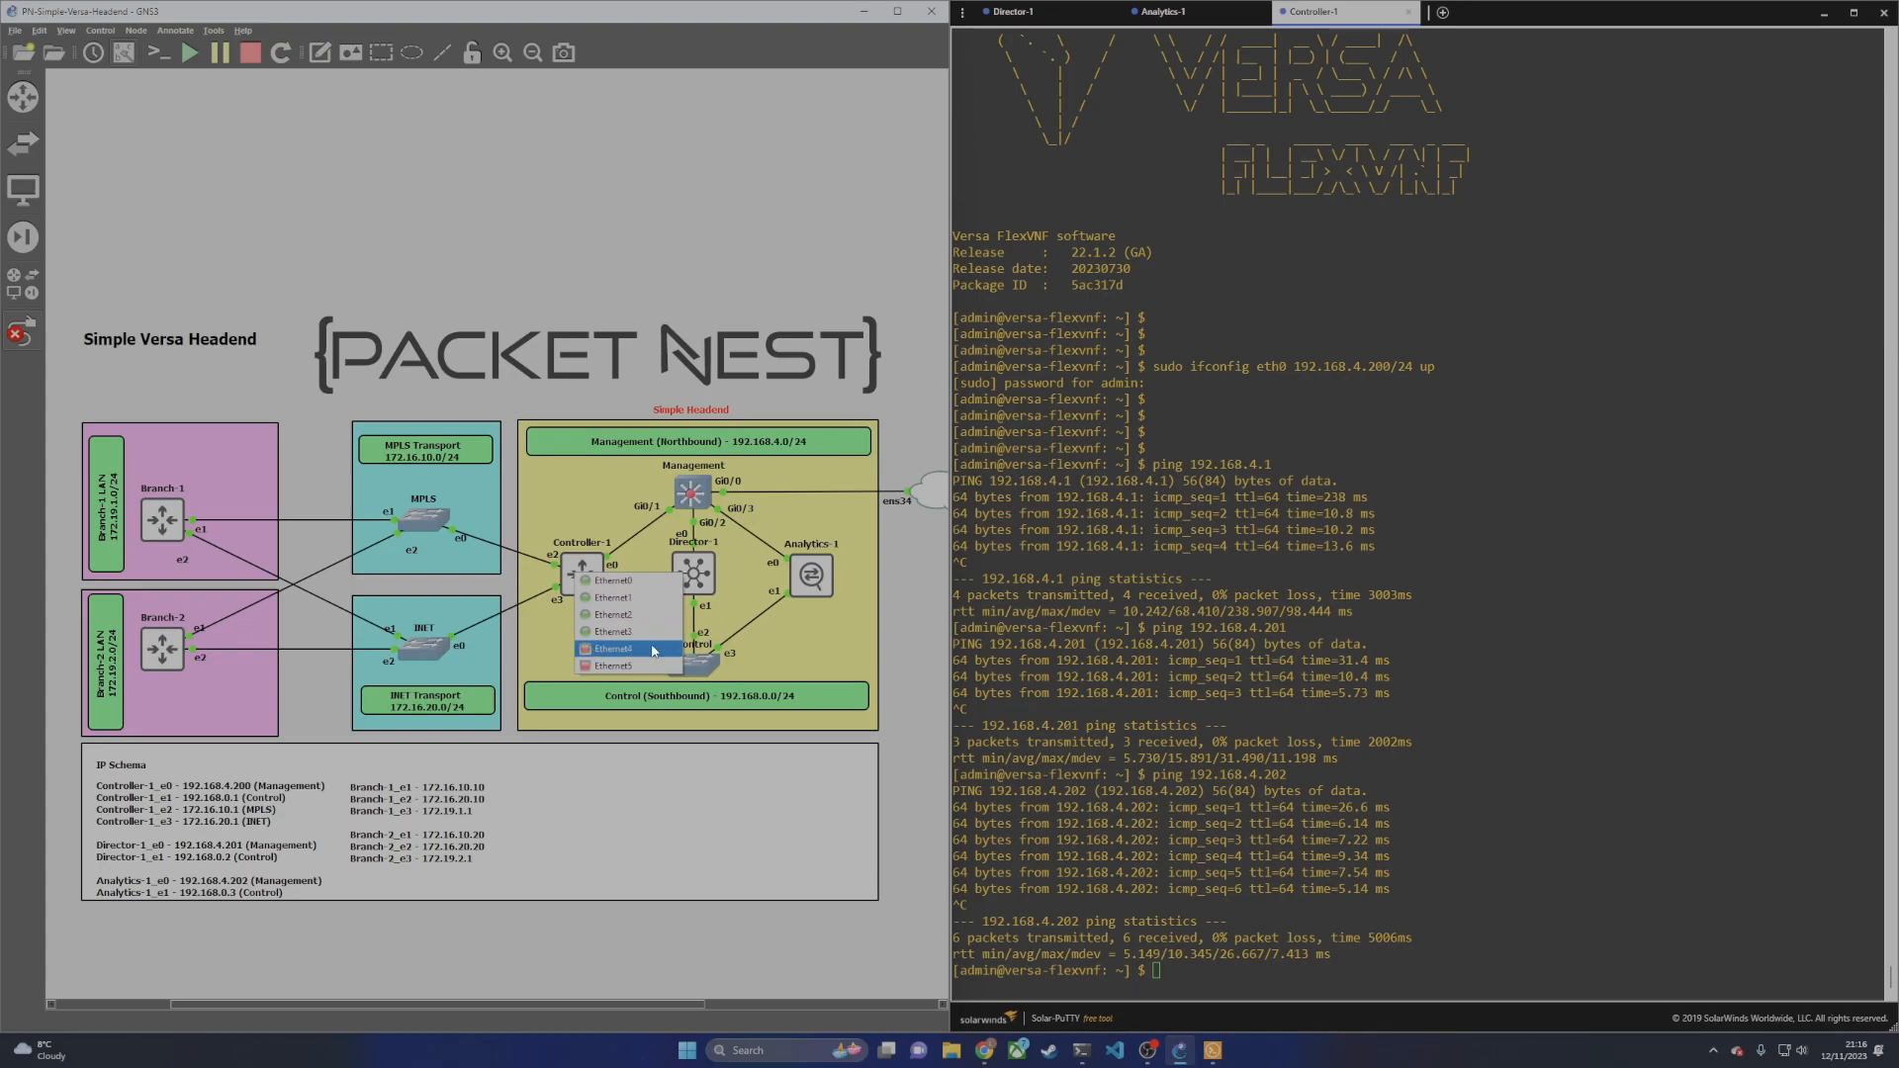
pyautogui.click(914, 644)
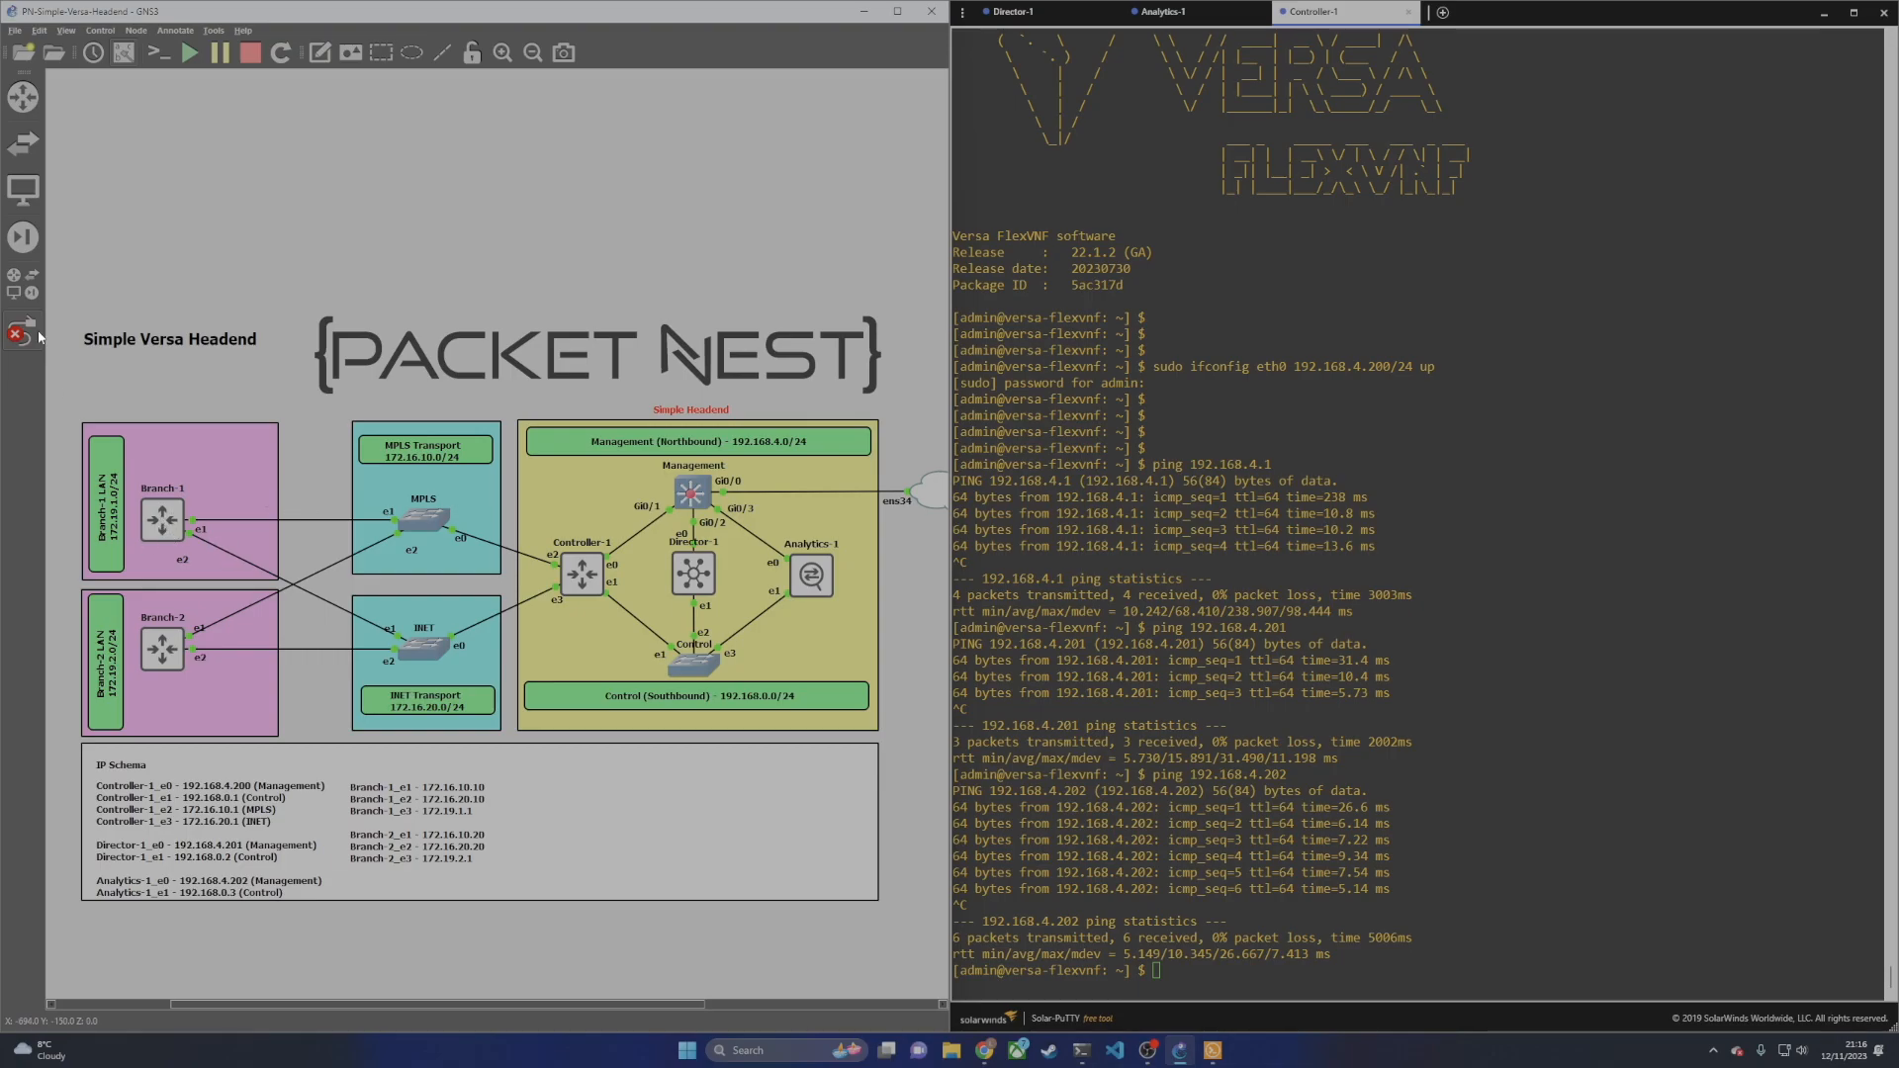
pyautogui.click(177, 524)
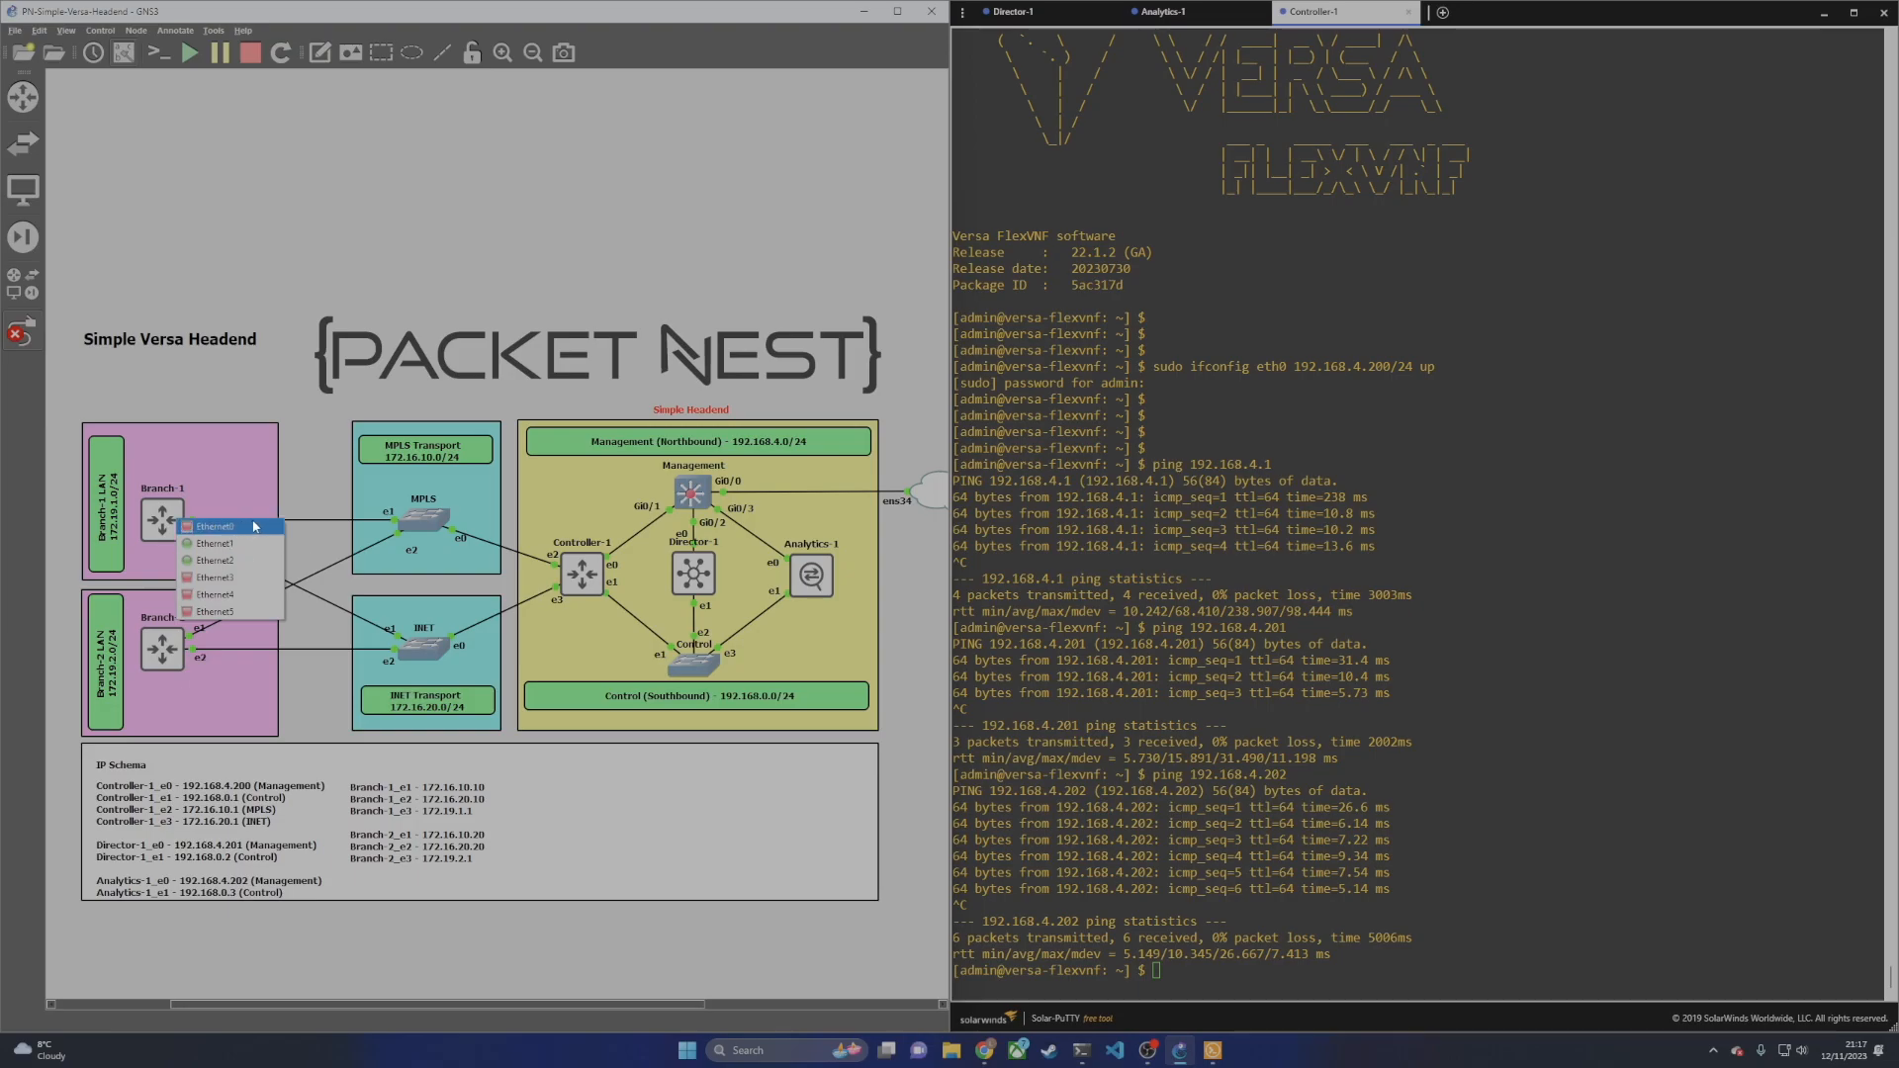
pyautogui.click(31, 338)
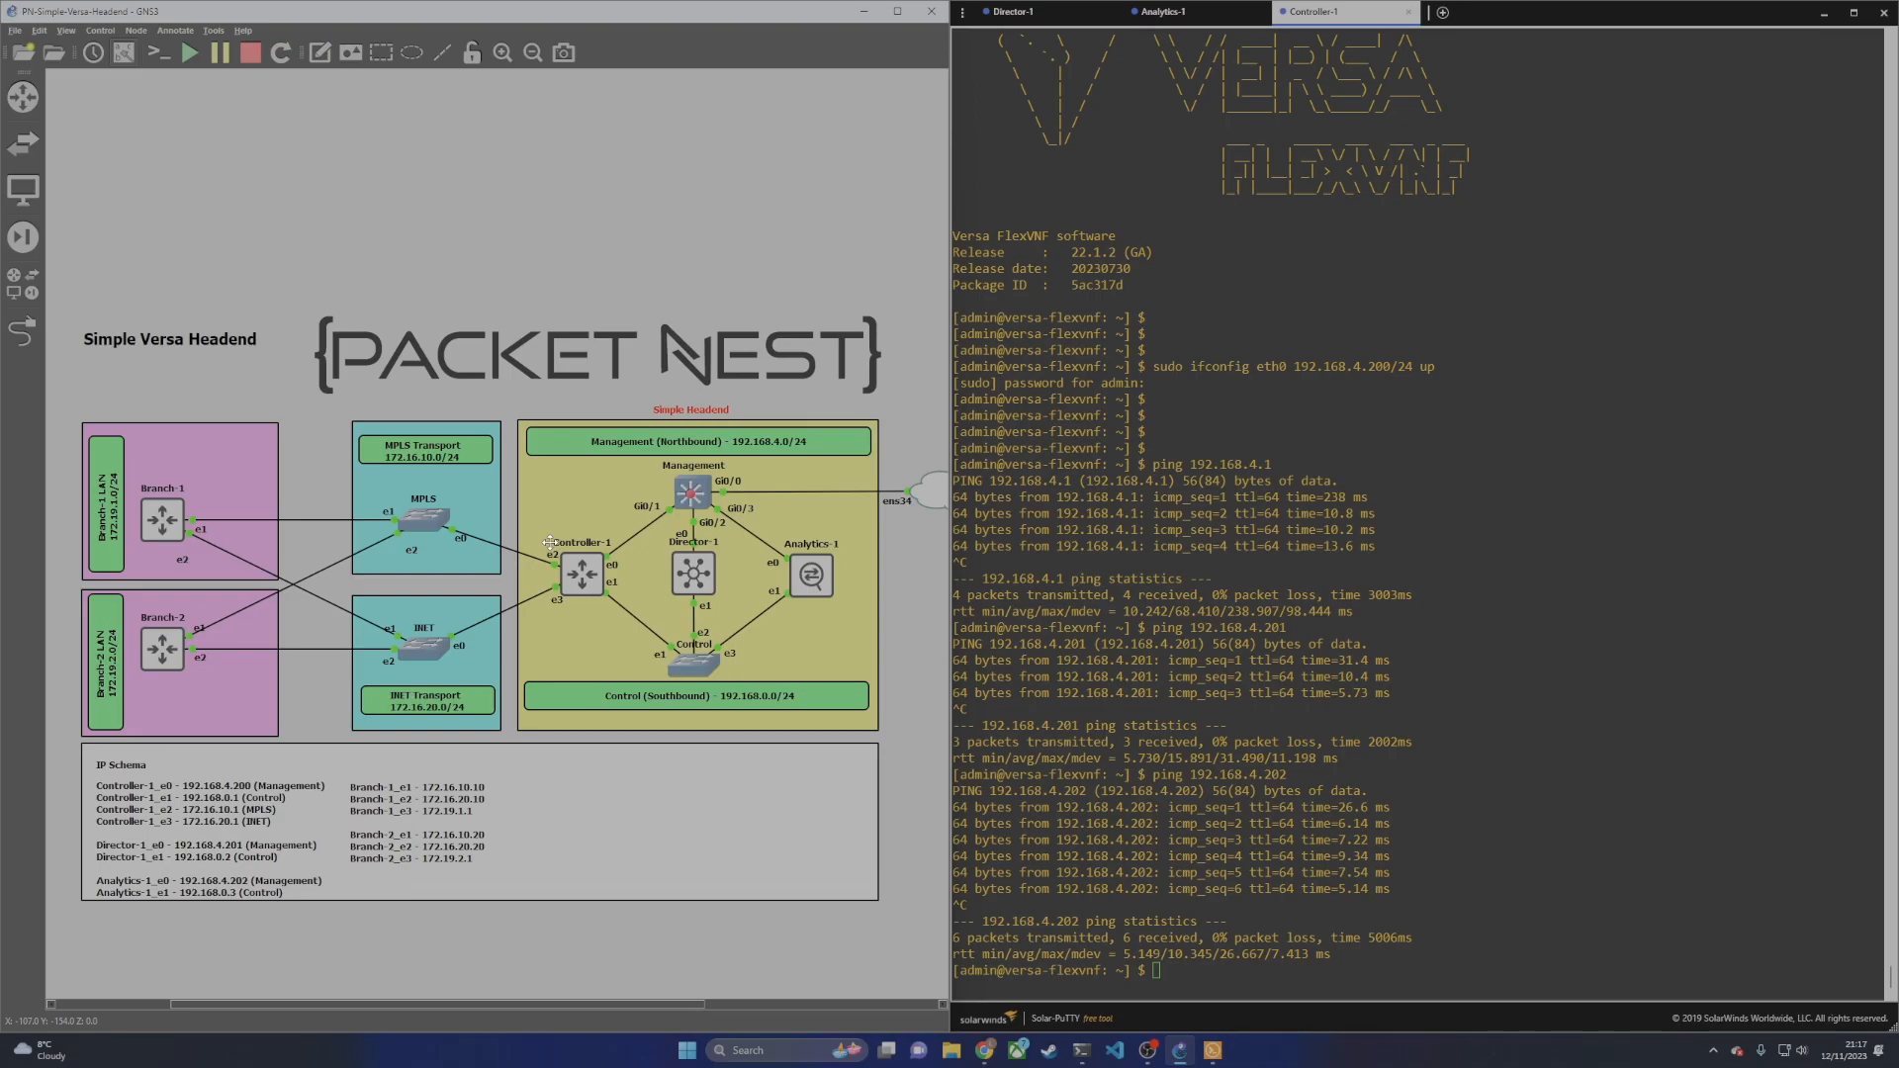
pyautogui.click(1621, 704)
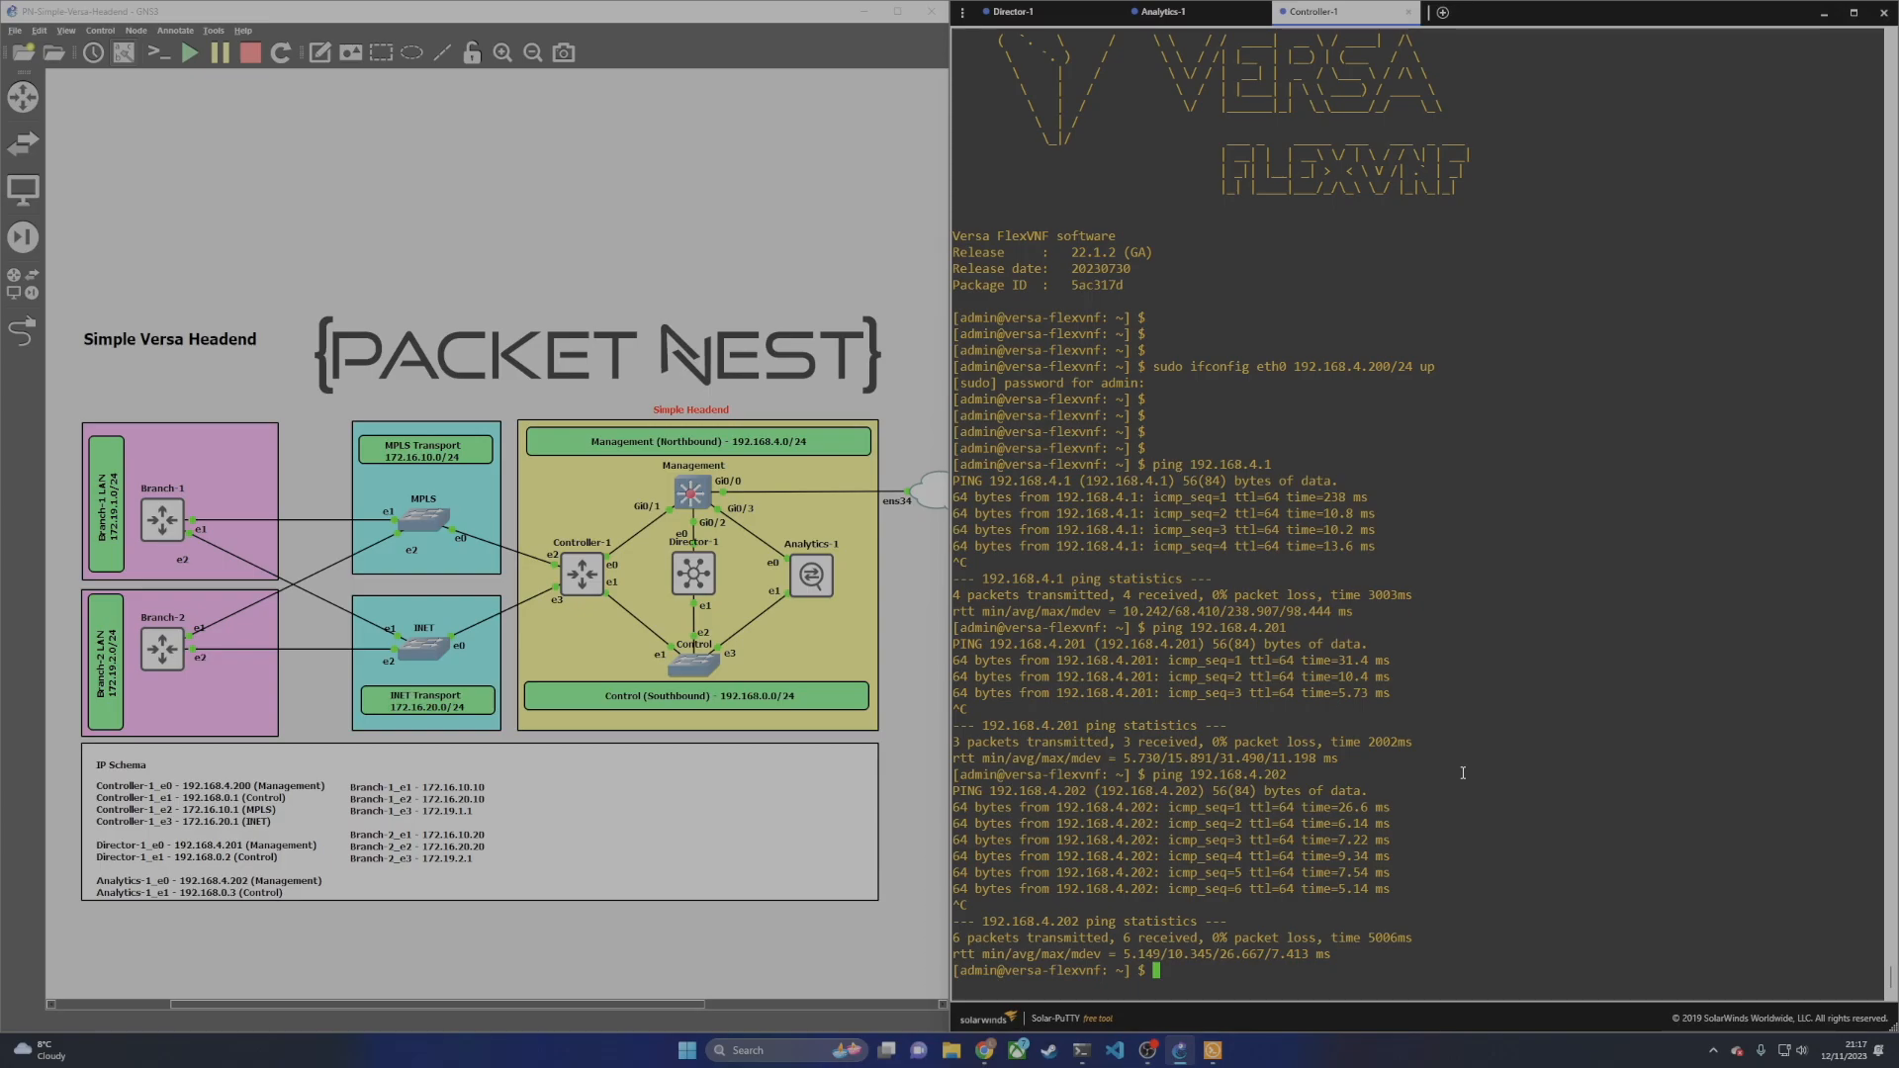
pyautogui.click(1201, 12)
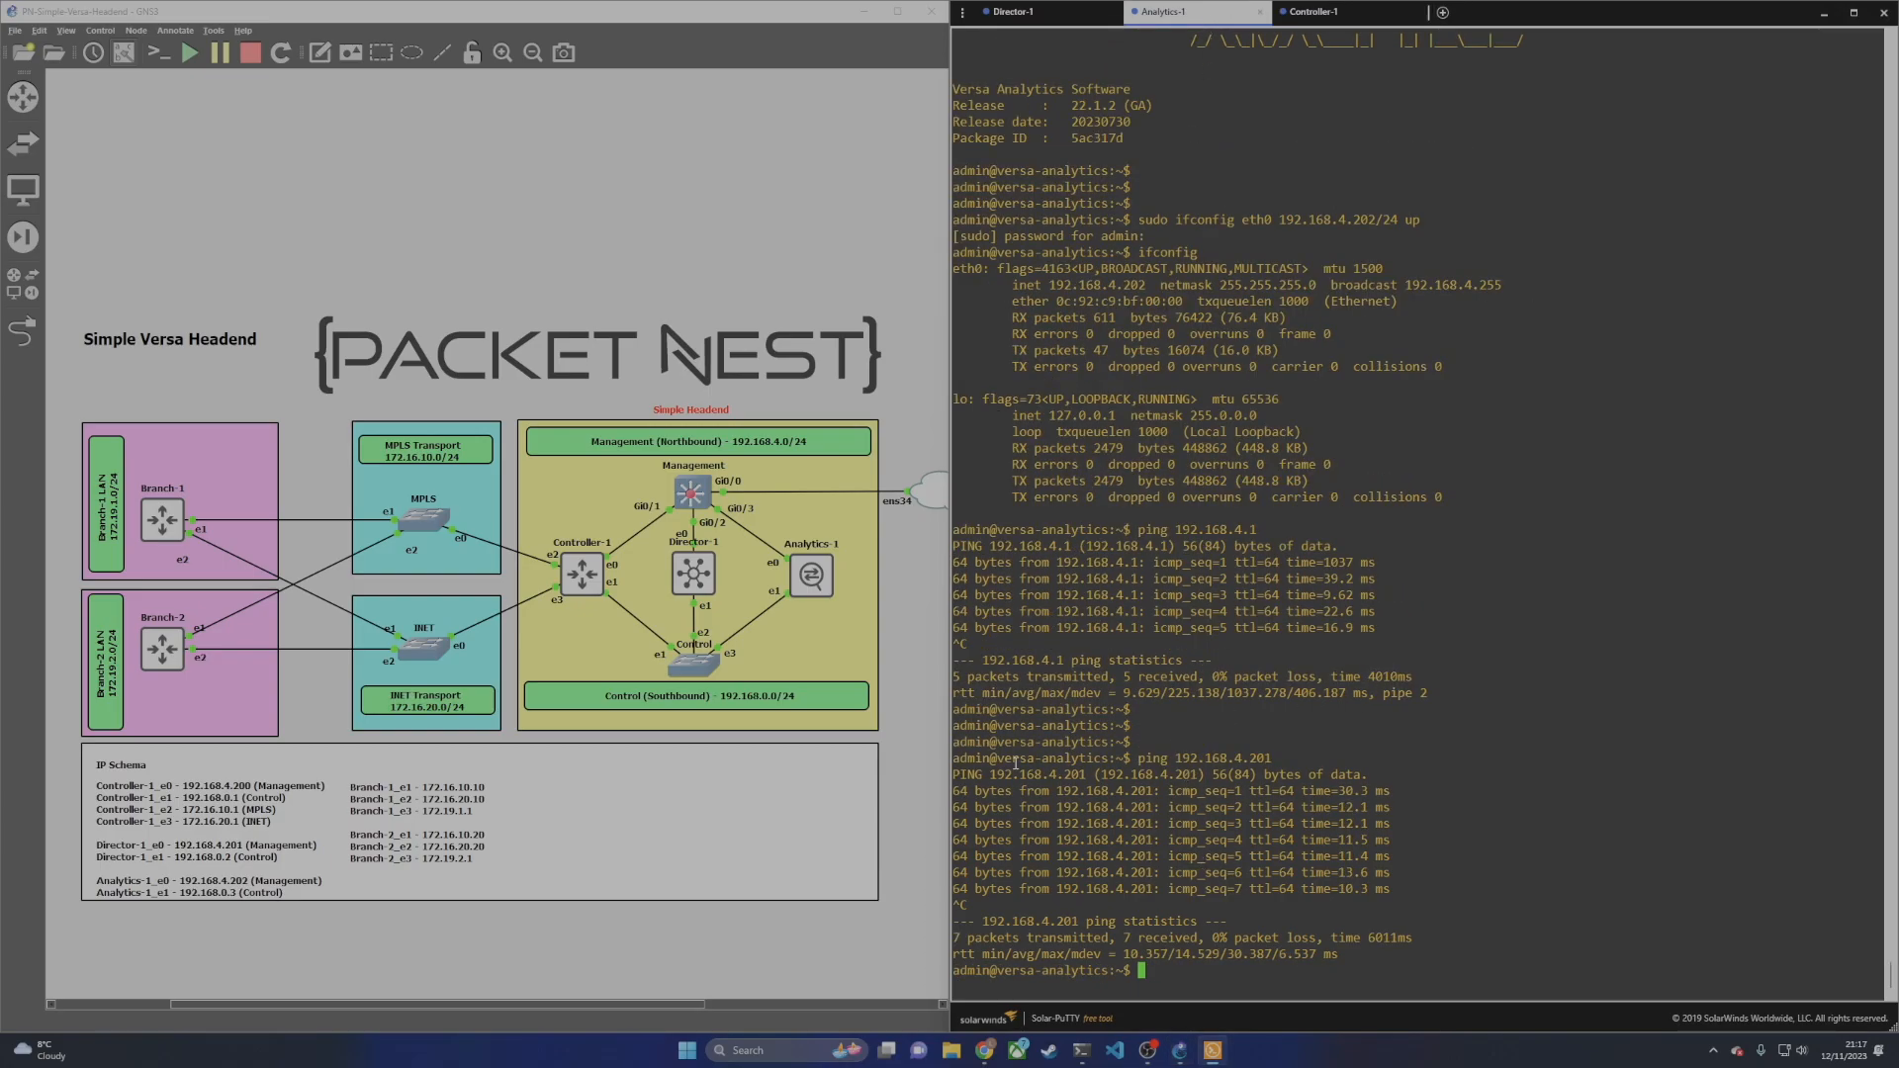
pyautogui.moveTo(1135, 226); pyautogui.dragTo(1434, 221)
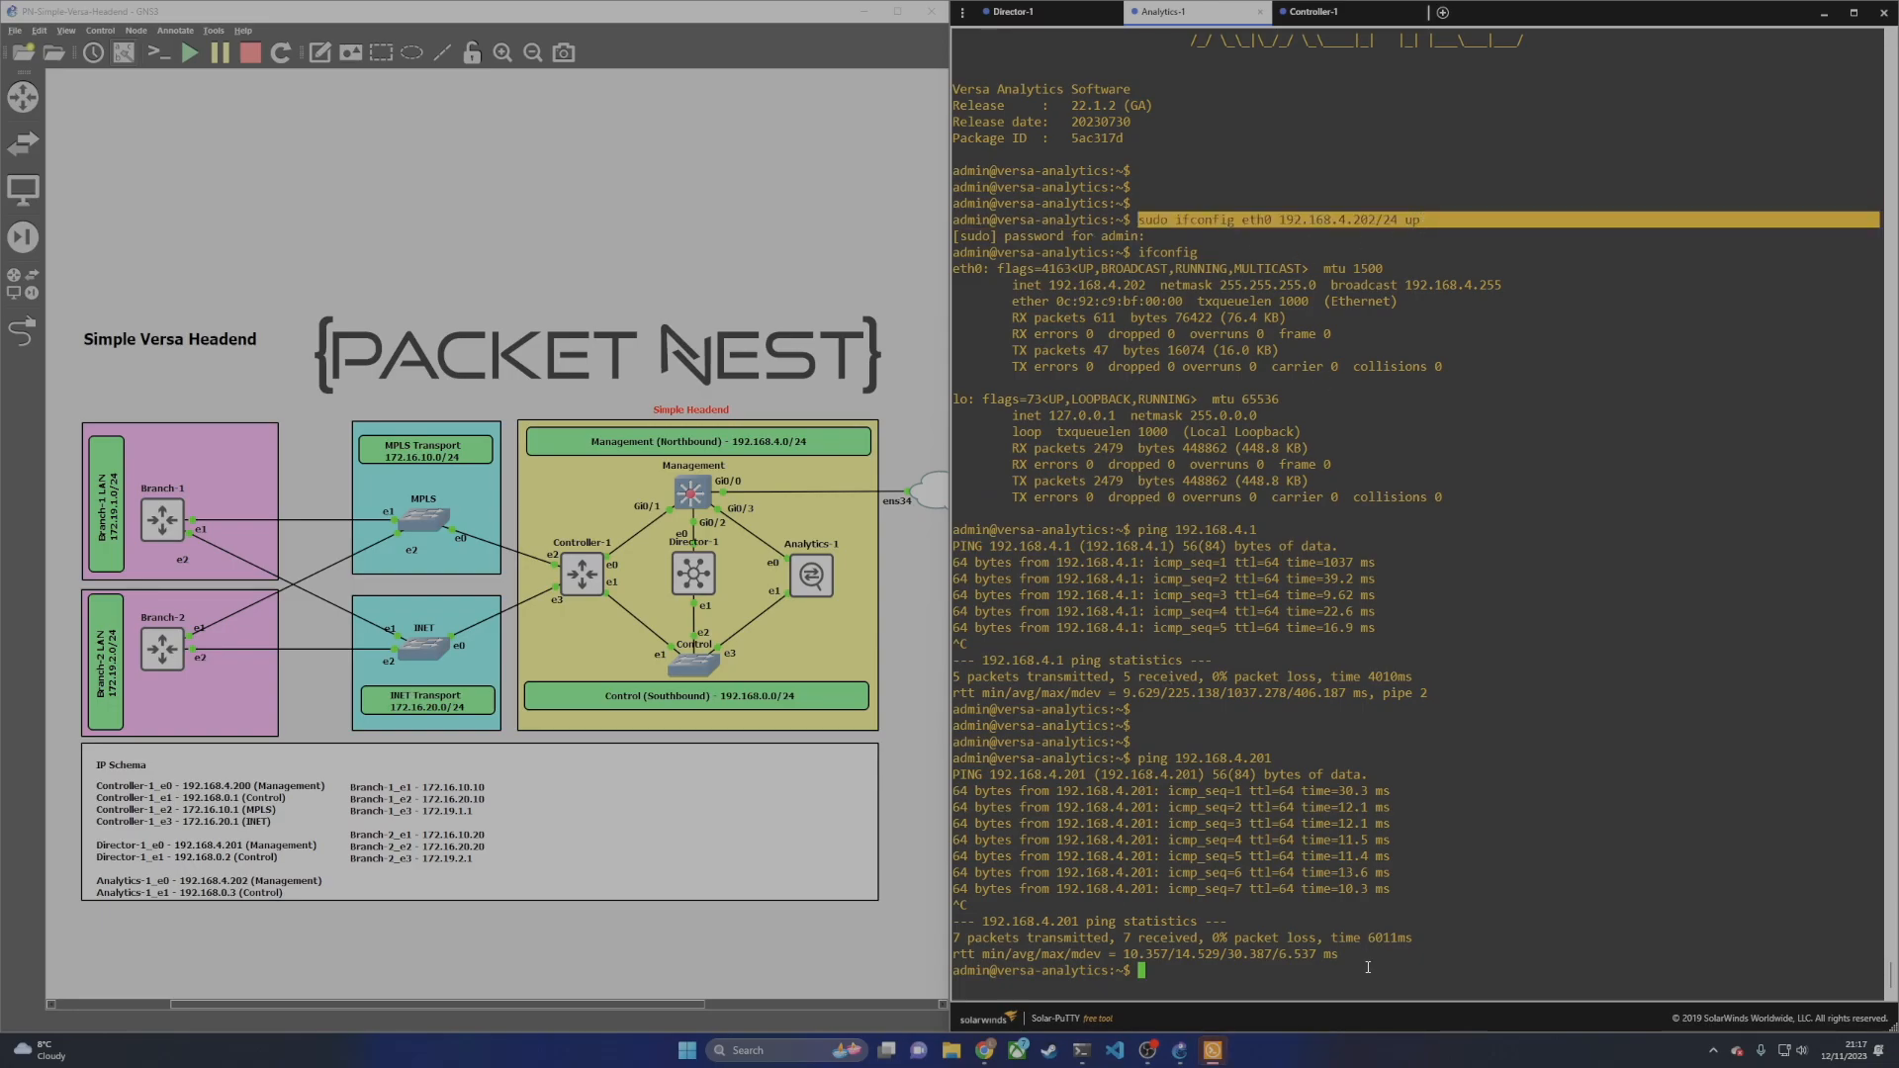
pyautogui.click(1430, 932)
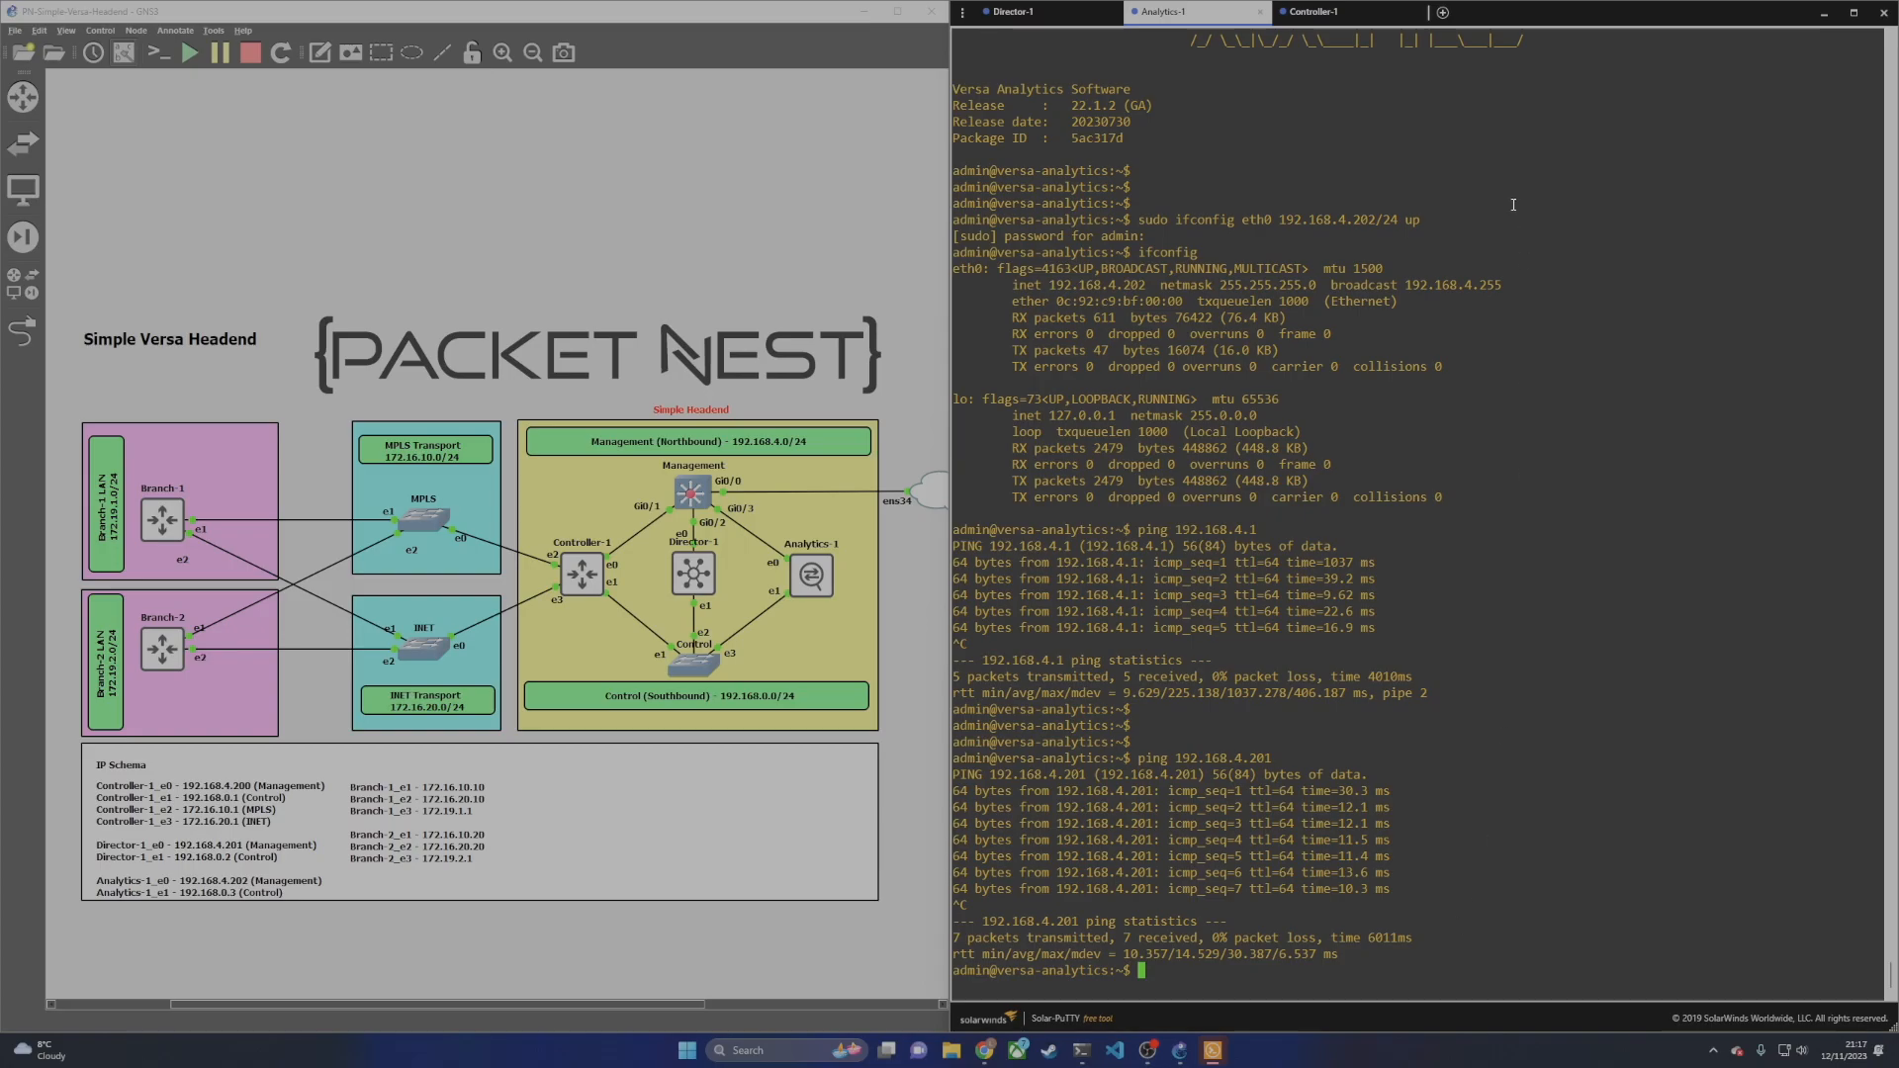
pyautogui.click(1314, 11)
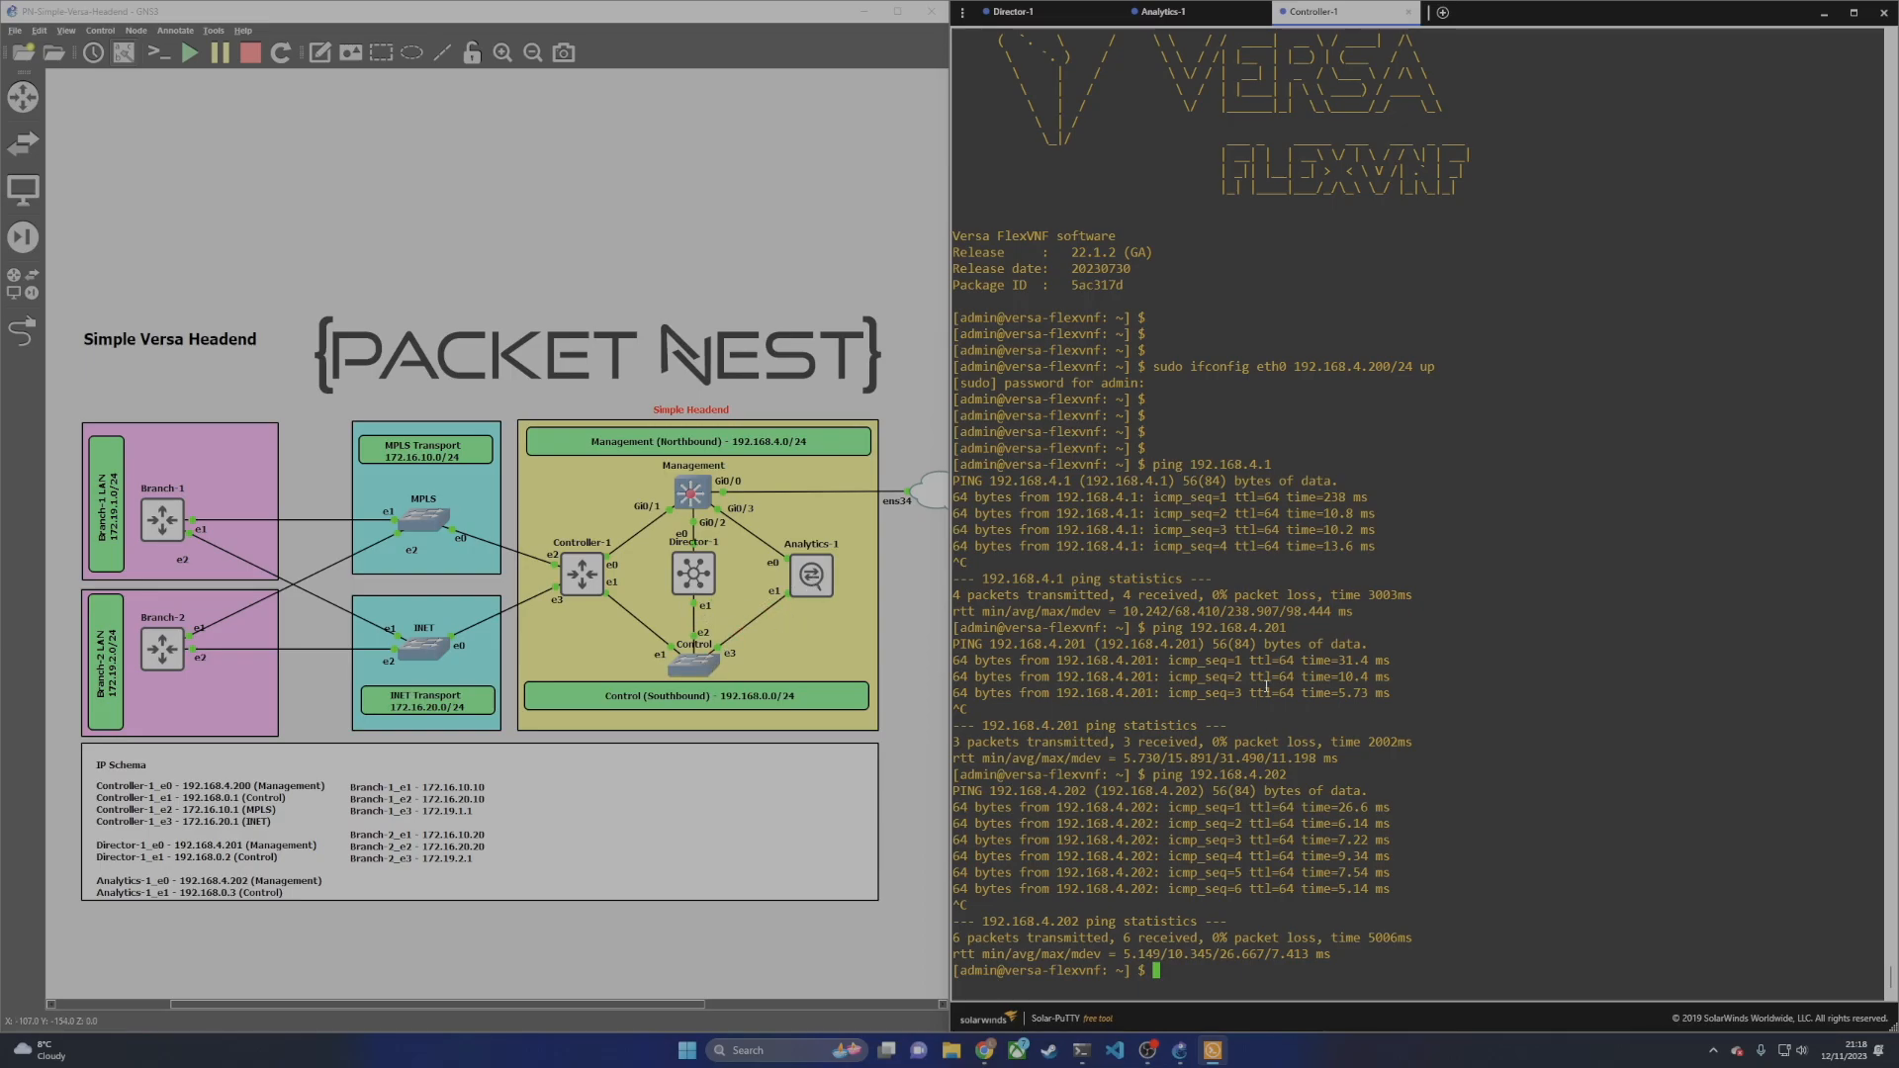
# Step: On the Director-1 console, run sudo ifconfig eth1 192.168.0.2/24 up
pyautogui.click(1012, 10)
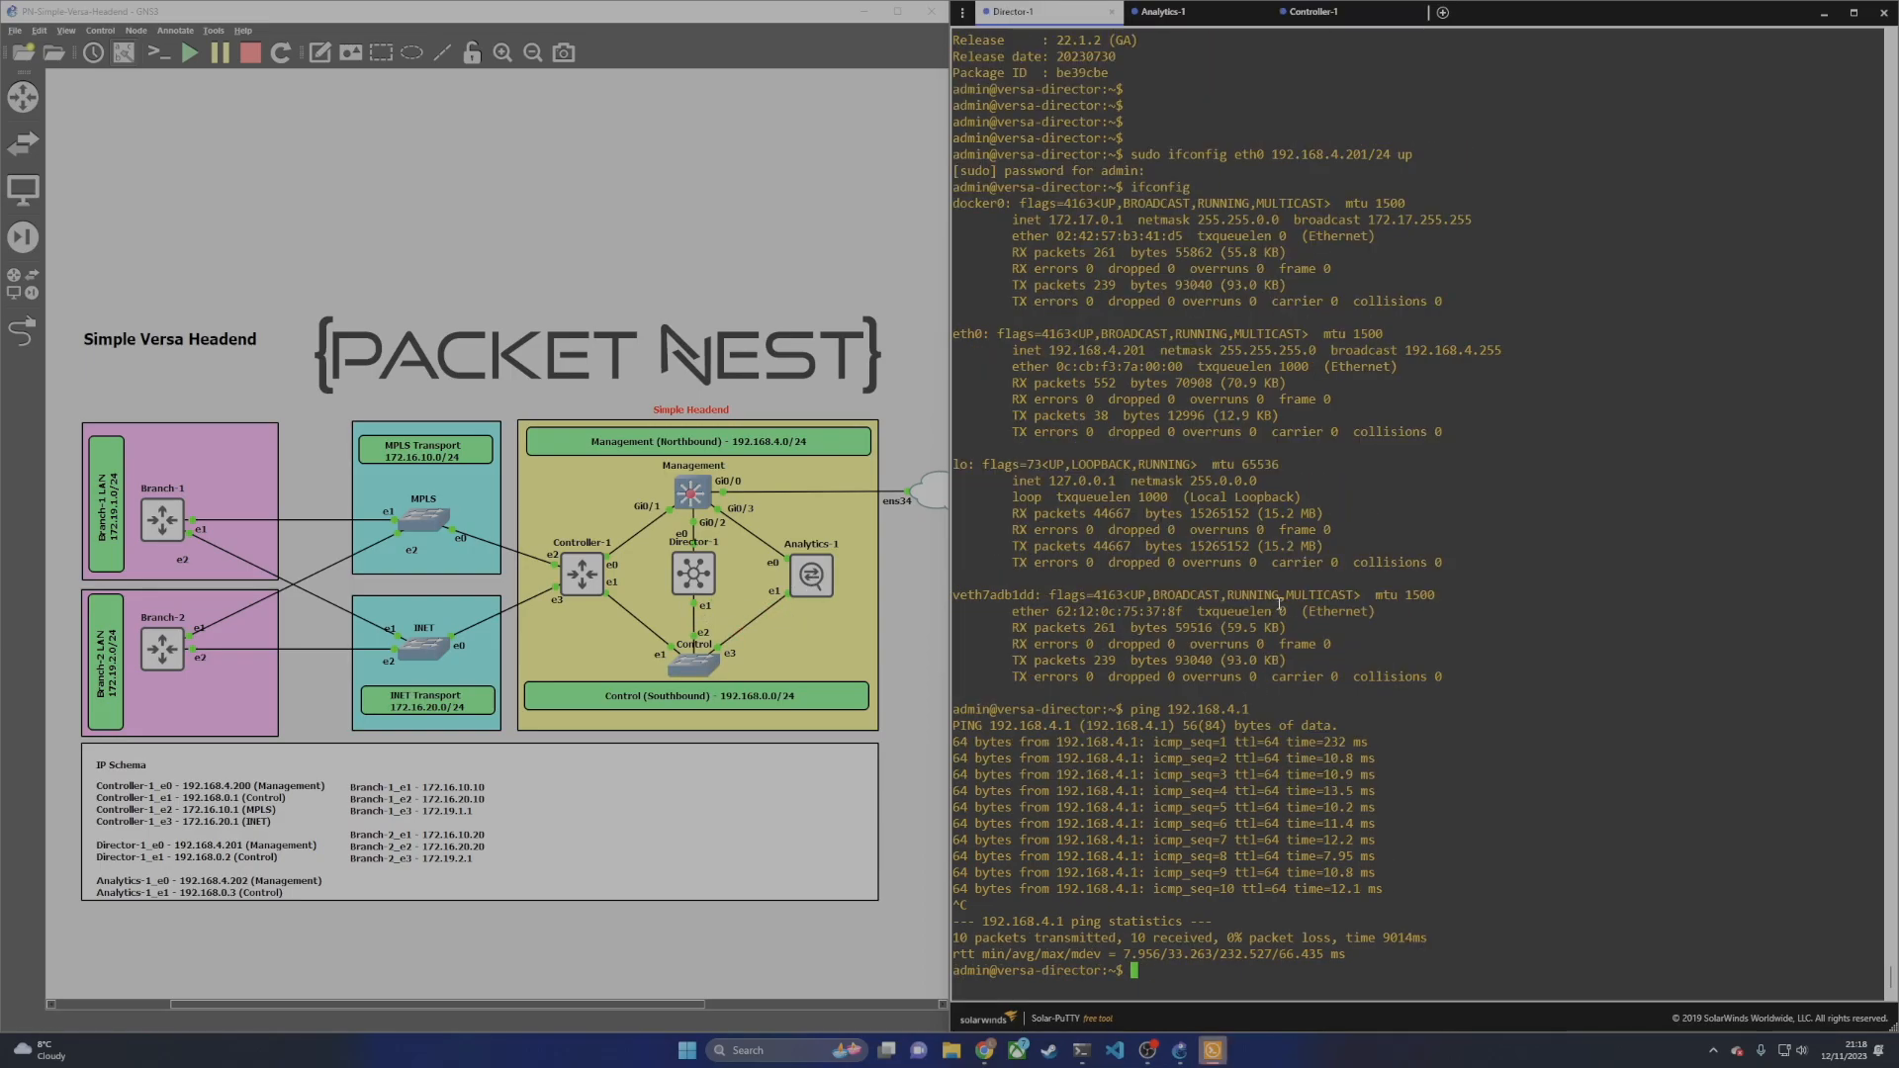
pyautogui.write('sudo ifconfig eth1')
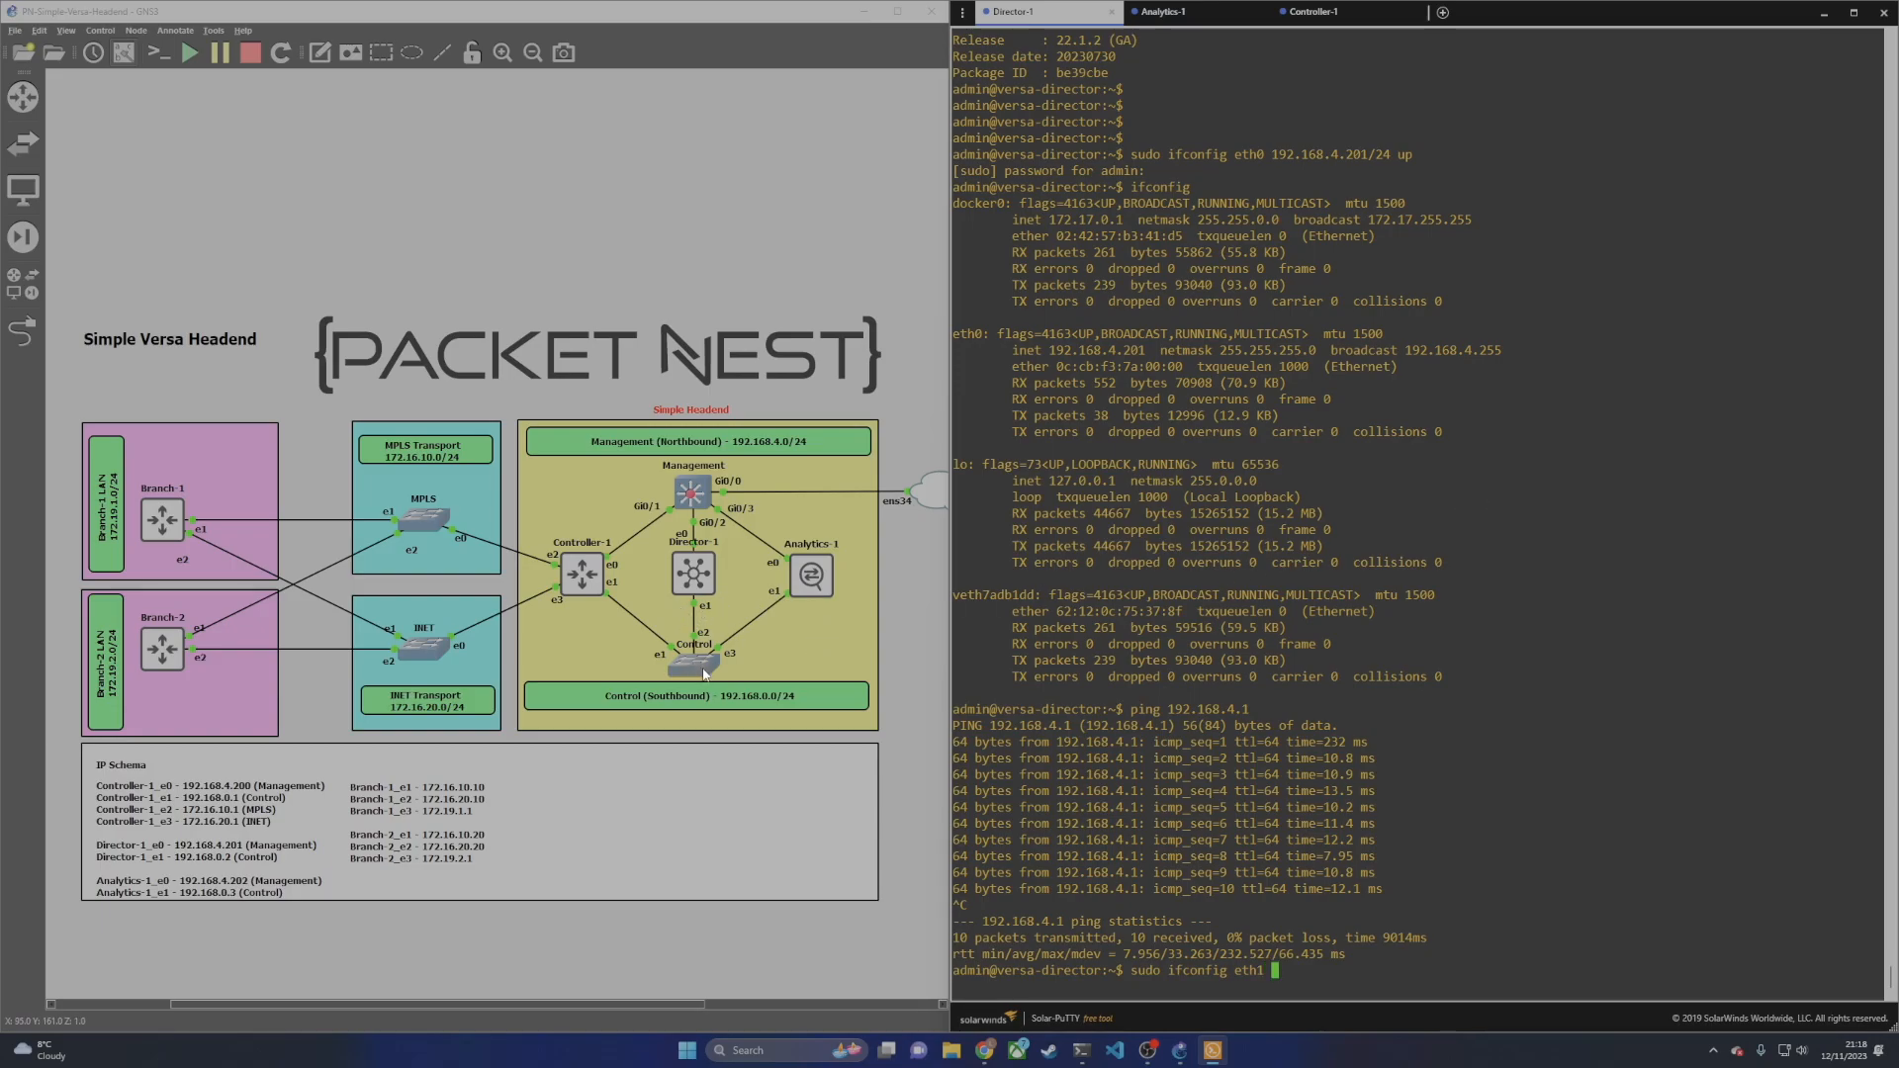
pyautogui.write(' 192.168.0.2/24 up')
pyautogui.press('Return')
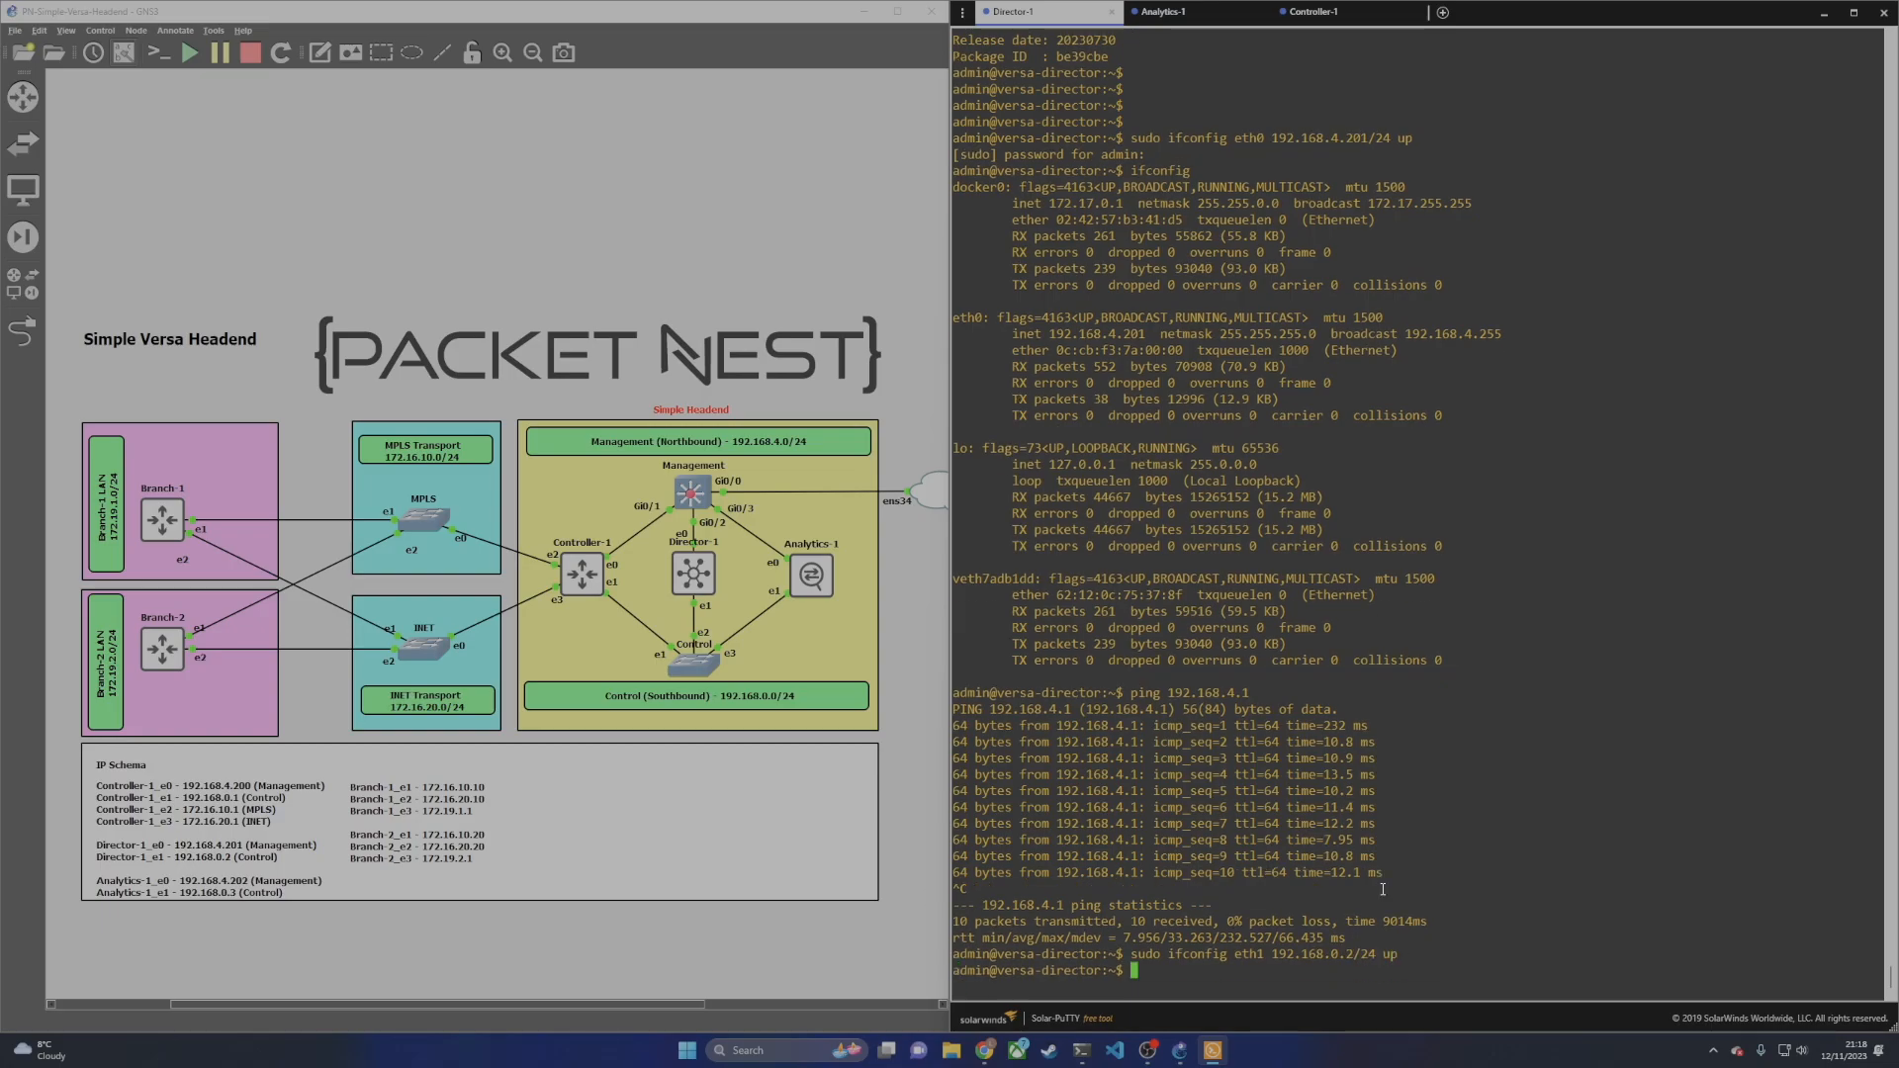
# Step: On Analytics-1, assign eth1 192.168.0.3/24 and bring it up with sudo ifconfig
pyautogui.click(1162, 11)
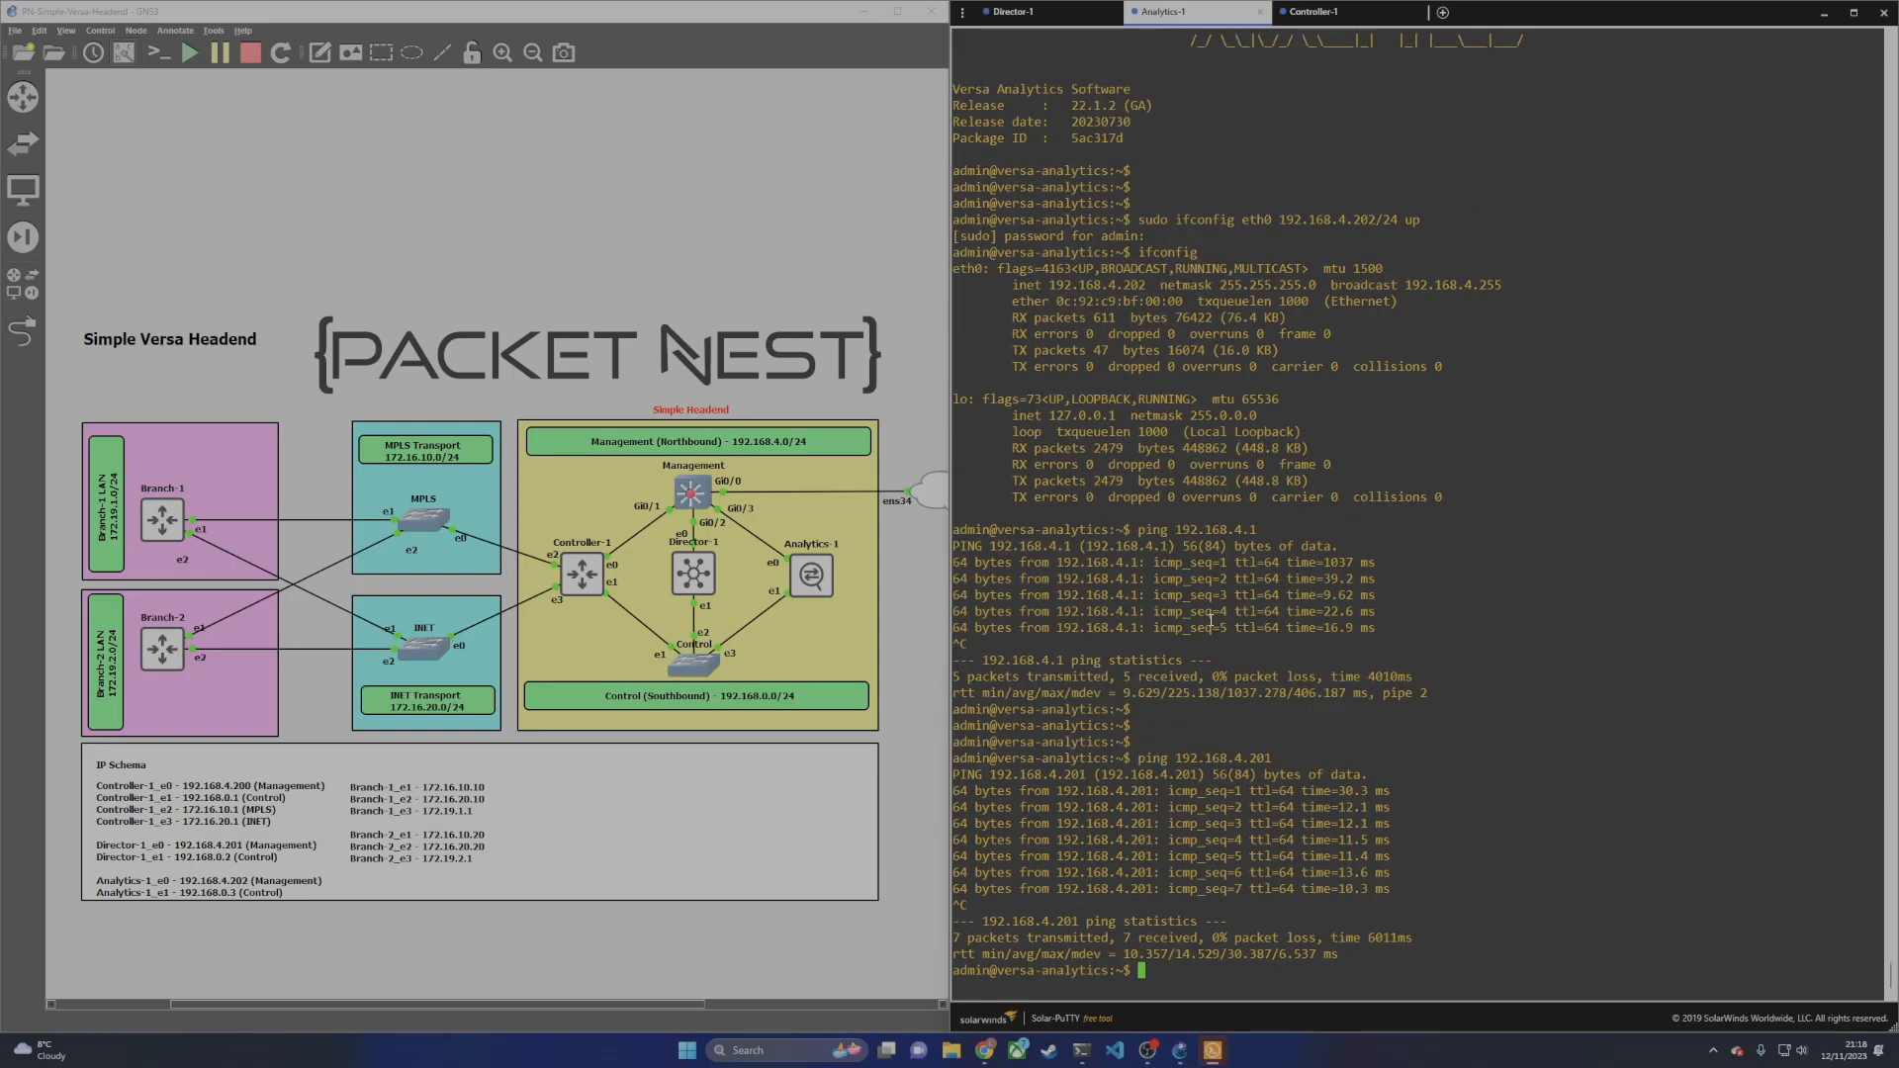
pyautogui.write('sudo ifconfig eth1 192.168.0.3/24 up')
pyautogui.press('Return')
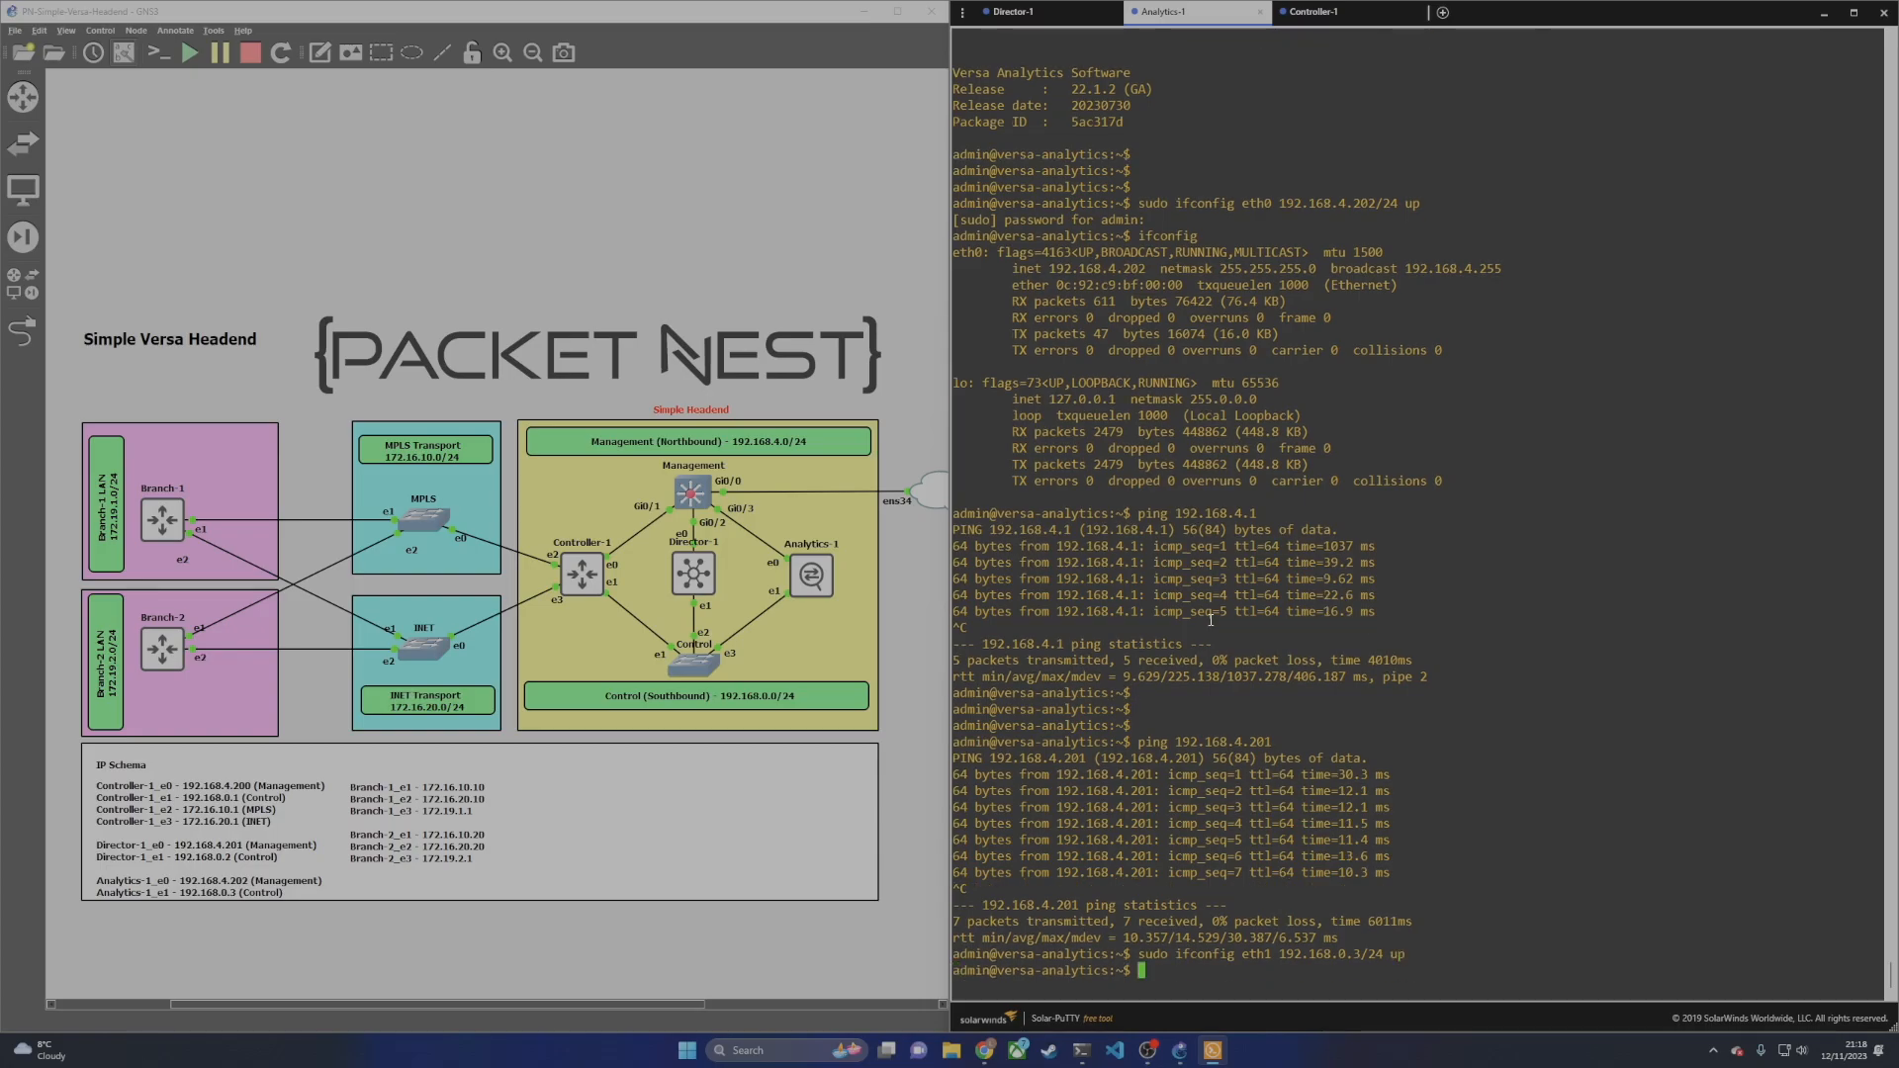
pyautogui.press('Return')
pyautogui.press('Return')
pyautogui.press('Return')
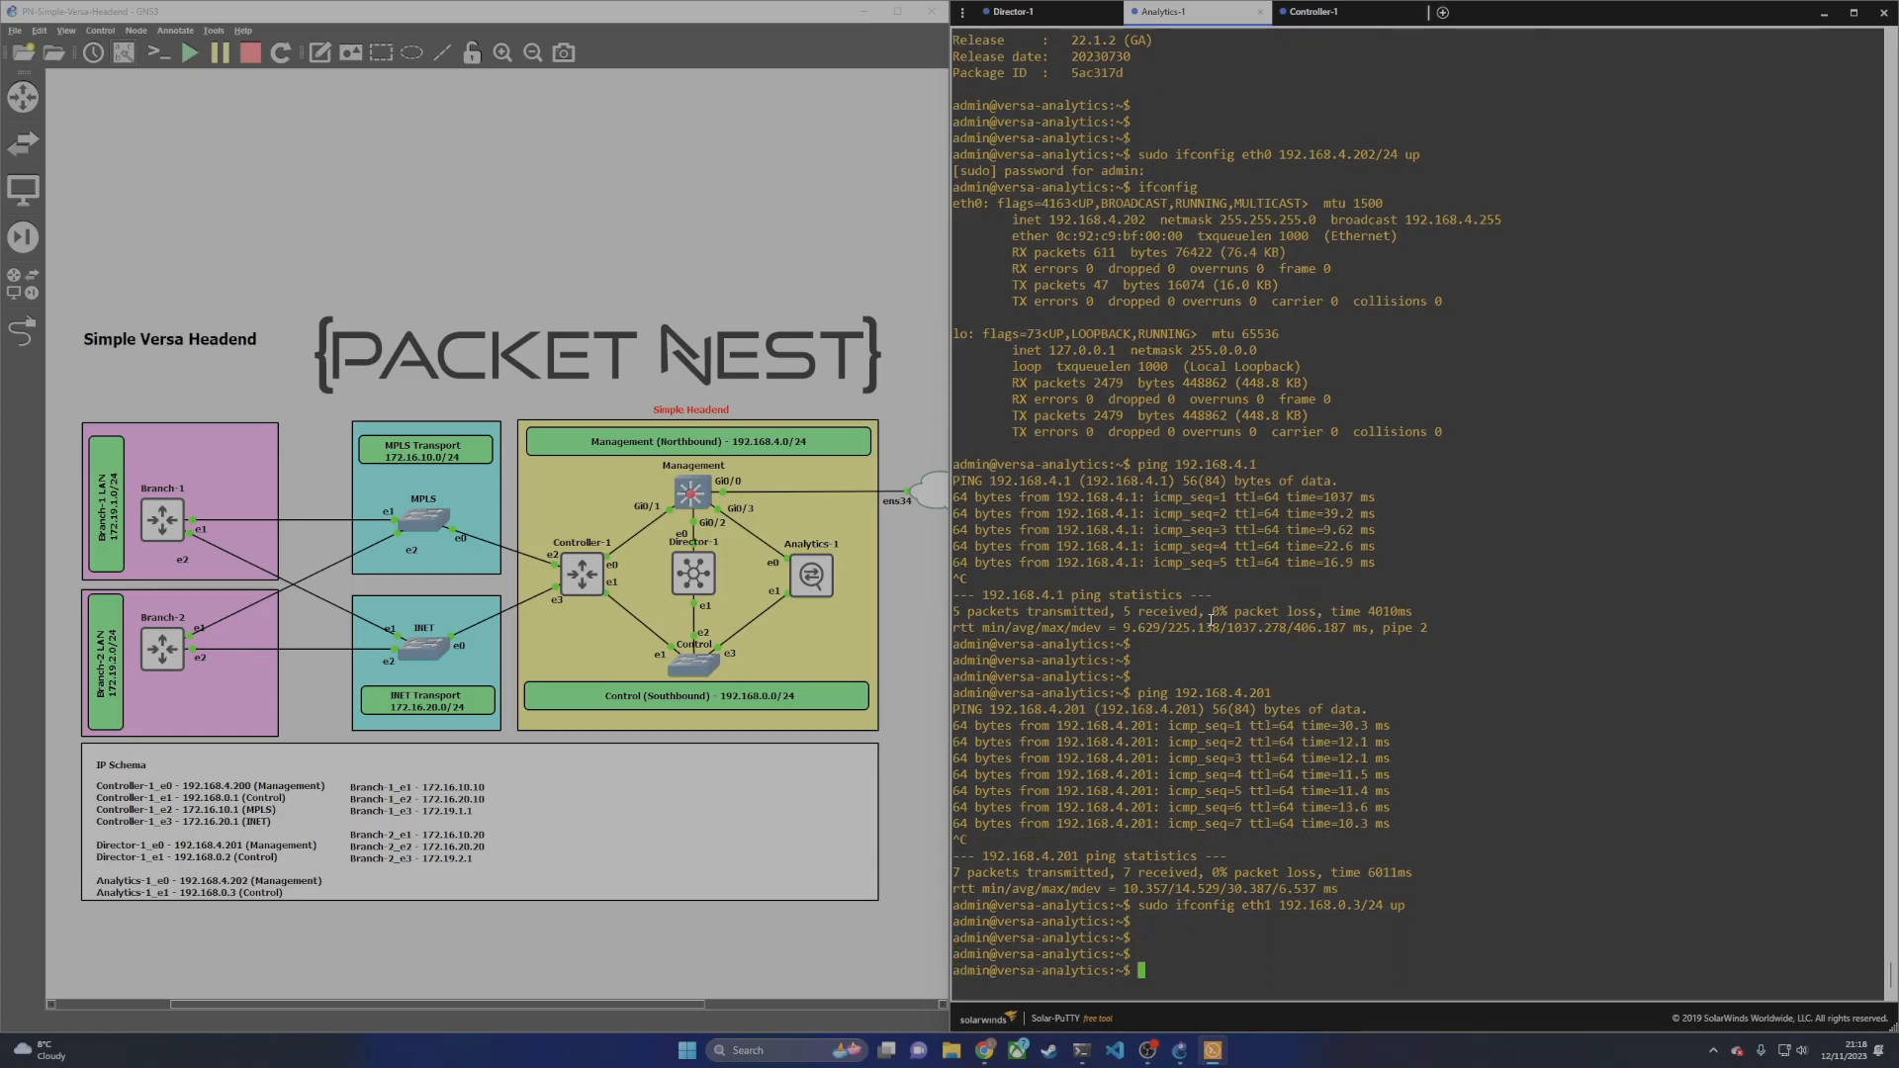
# Step: Ping the Director at 192.168.0.2 from Analytics and stop it with Ctrl+C
pyautogui.write('ping 192.168.0.2')
pyautogui.press('Return')
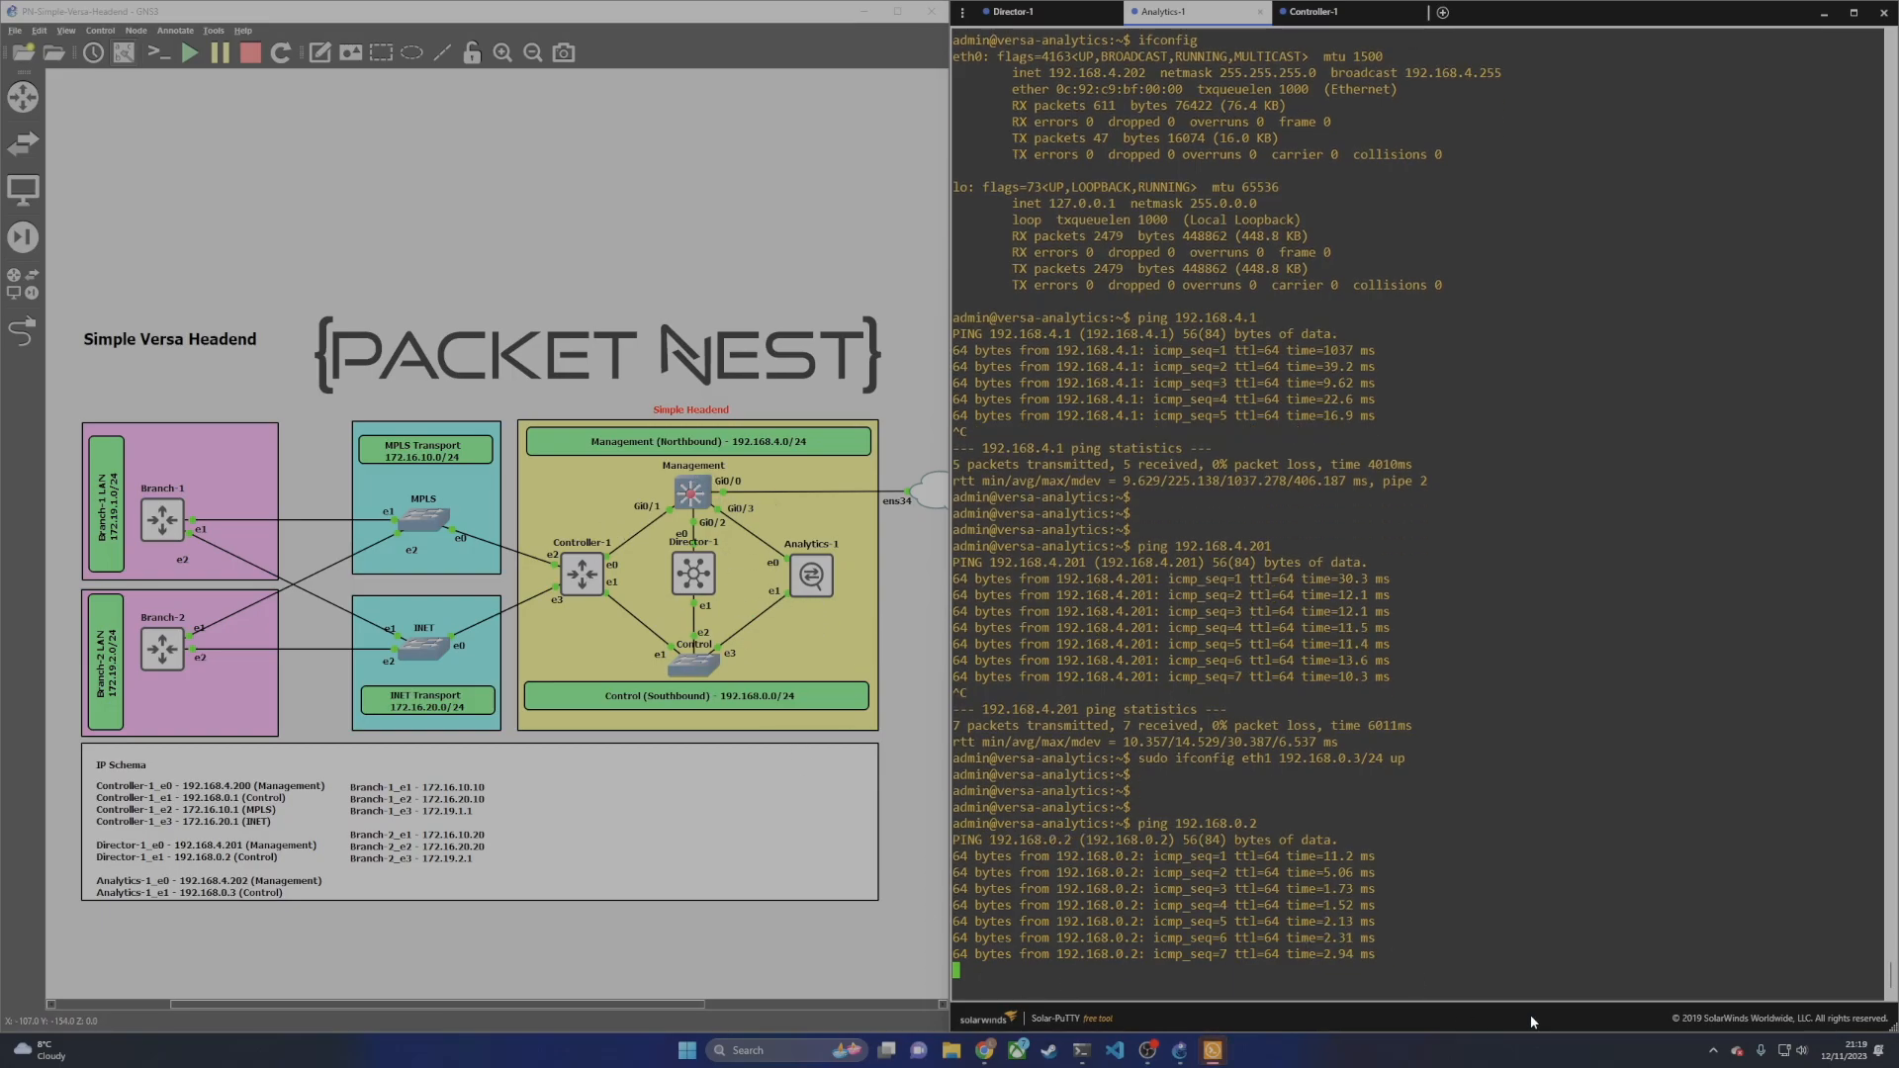
pyautogui.hotkey('ctrl', 'c')
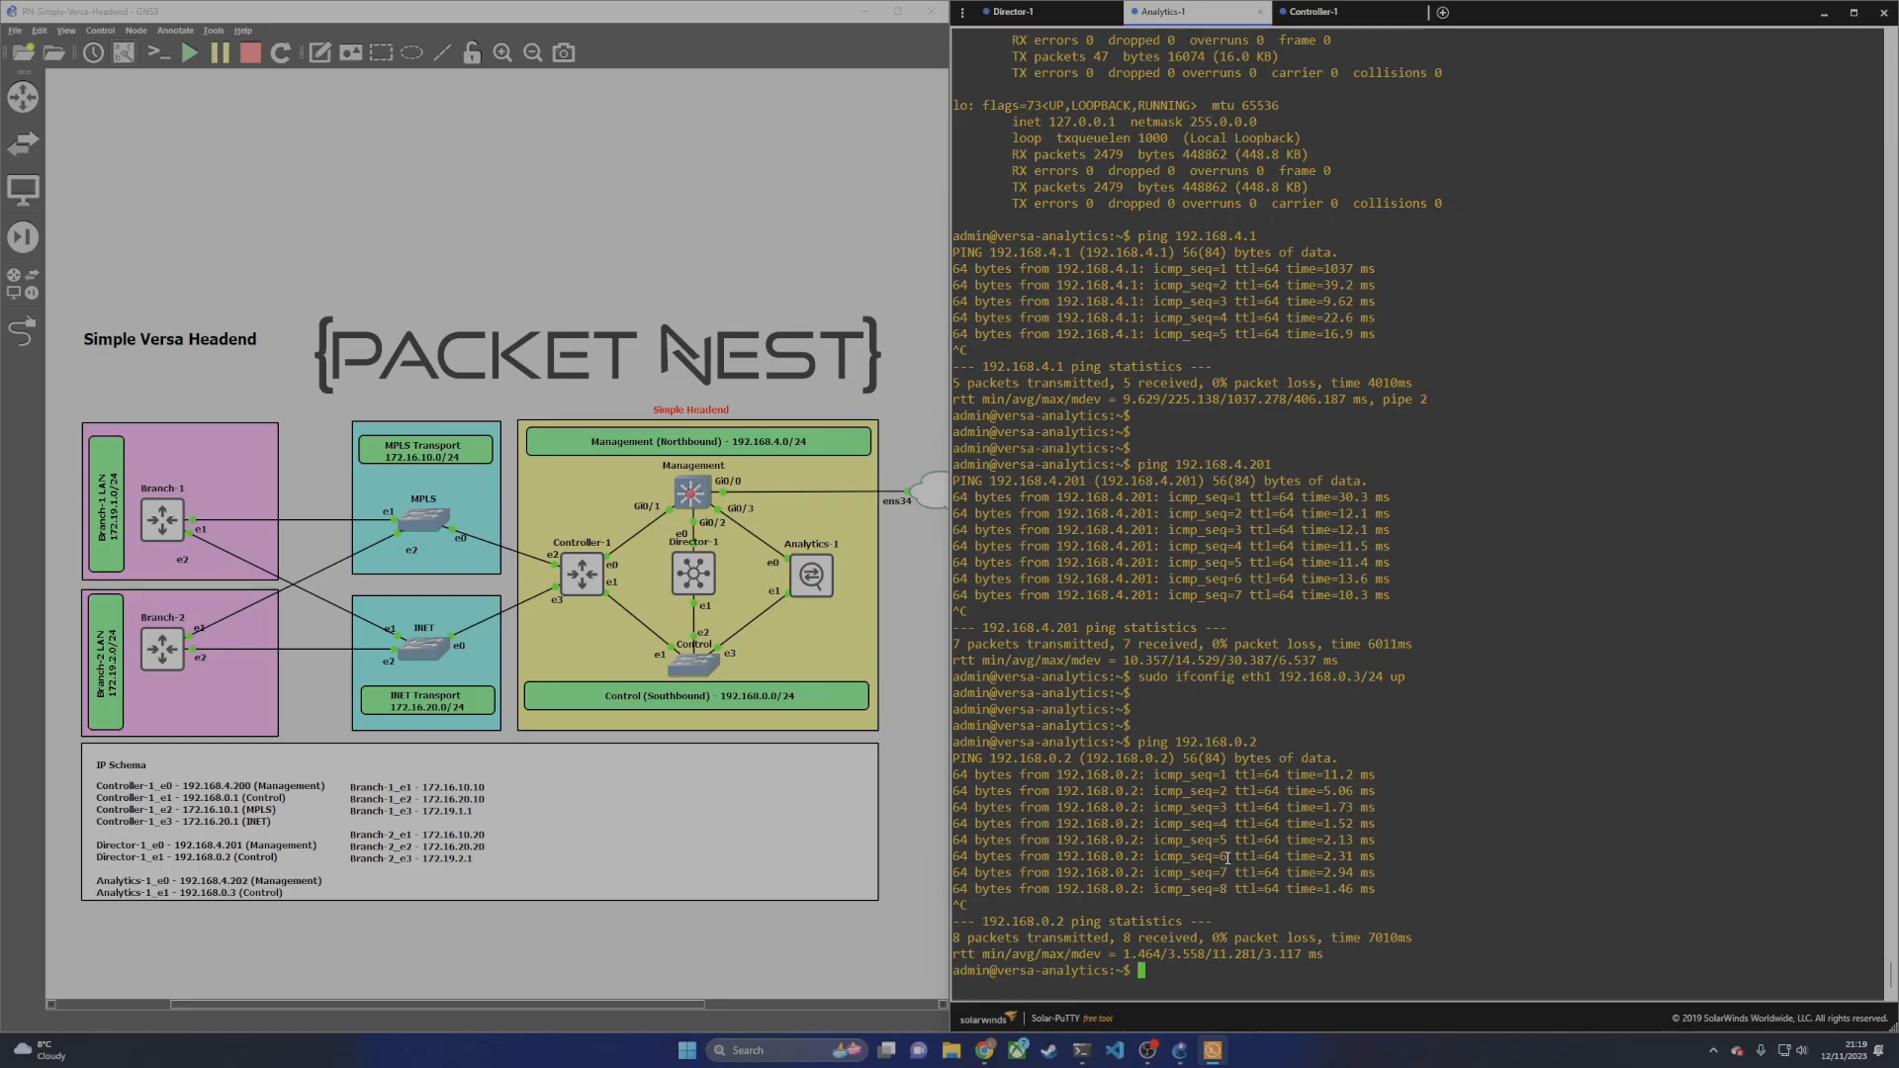
# Step: Type sudo vi /etc/network/interfaces at the Analytics-1 prompt
pyautogui.moveTo(1140, 680); pyautogui.dragTo(1233, 682)
pyautogui.write('sudo vi')
pyautogui.write('/etc/network/interfaces')
# Step: Open the interfaces file in vi and change eth0 from dhcp to static
pyautogui.press('Return')
pyautogui.press('Down')
pyautogui.press('Down')
pyautogui.press('Down')
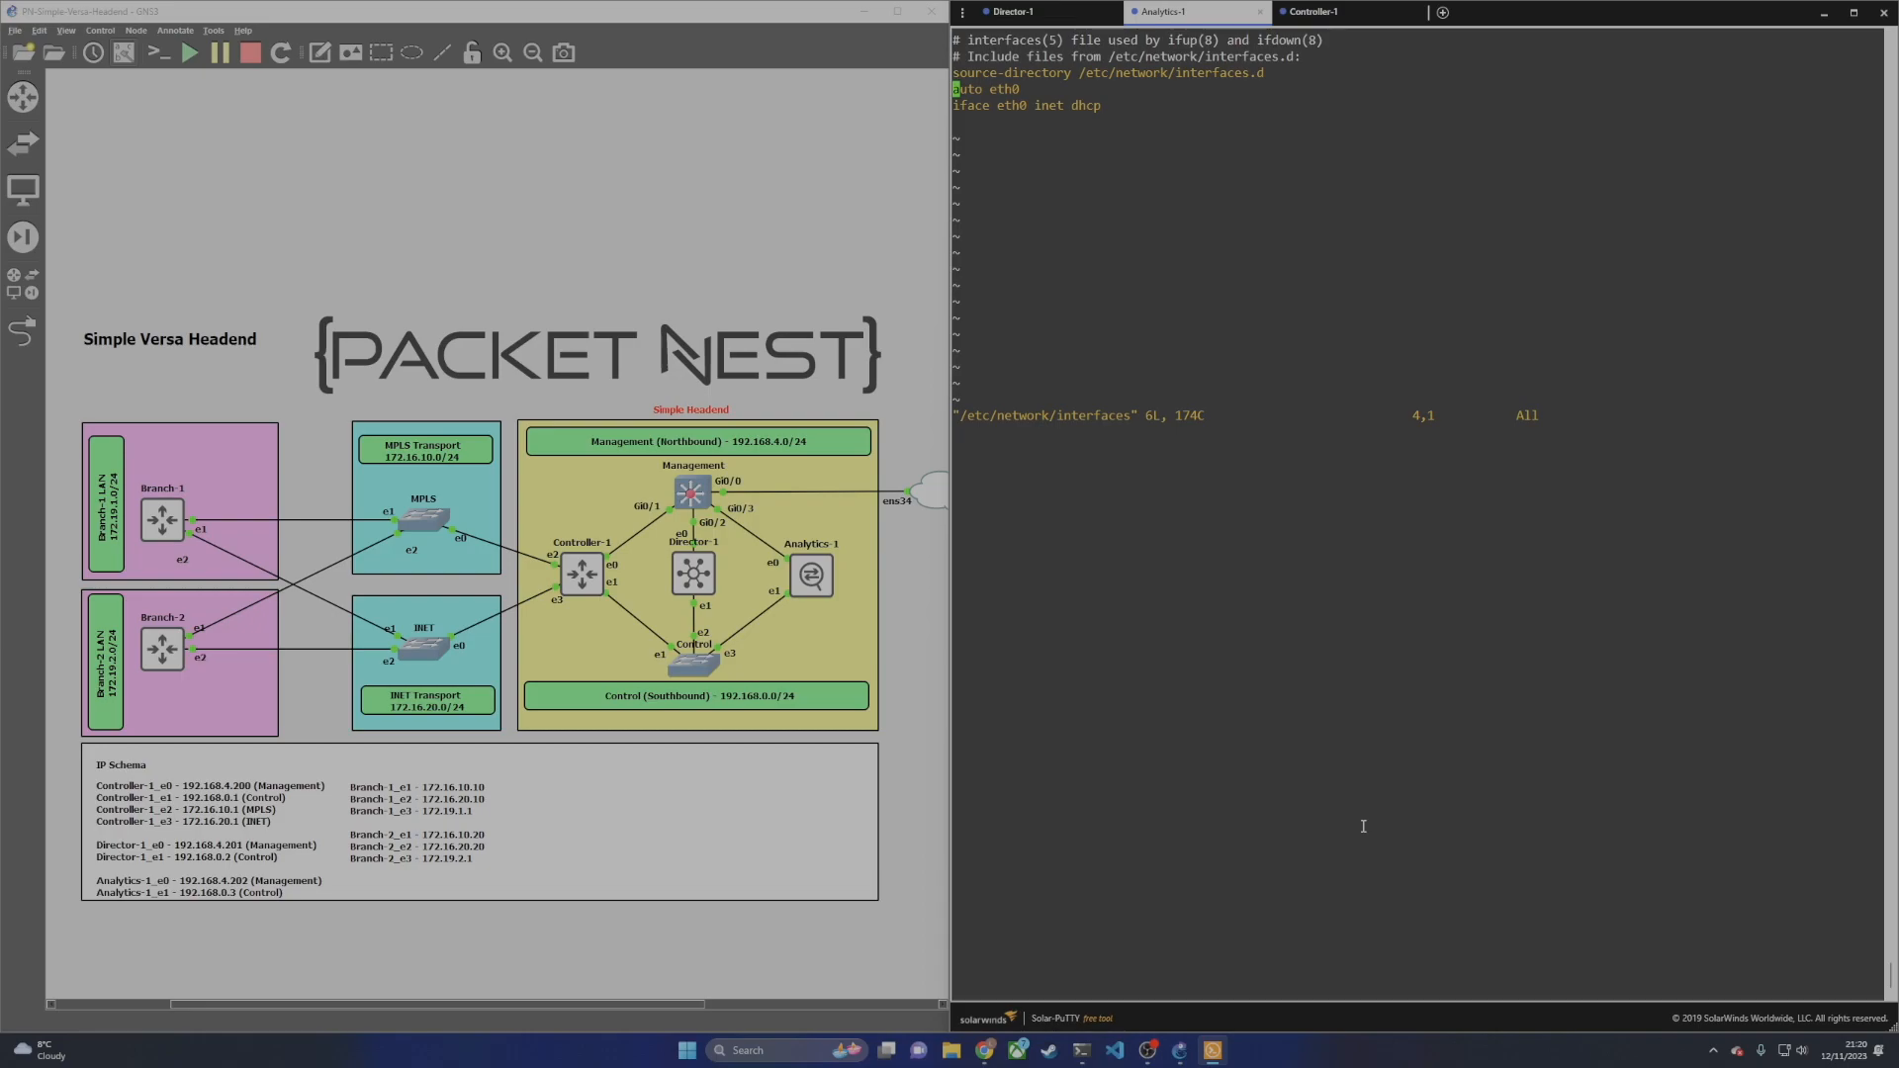
pyautogui.press('Right')
pyautogui.press('Right')
pyautogui.press('Right')
pyautogui.press('Right')
pyautogui.press('Right')
pyautogui.press('Right')
pyautogui.press('Right')
pyautogui.press('Right')
pyautogui.press('Down')
pyautogui.press('Right')
pyautogui.press('Right')
pyautogui.press('Right')
pyautogui.press('Right')
pyautogui.press('Right')
pyautogui.press('Right')
pyautogui.press('Right')
pyautogui.press('Right')
pyautogui.press('Right')
pyautogui.press('Right')
pyautogui.press('Right')
pyautogui.press('a')
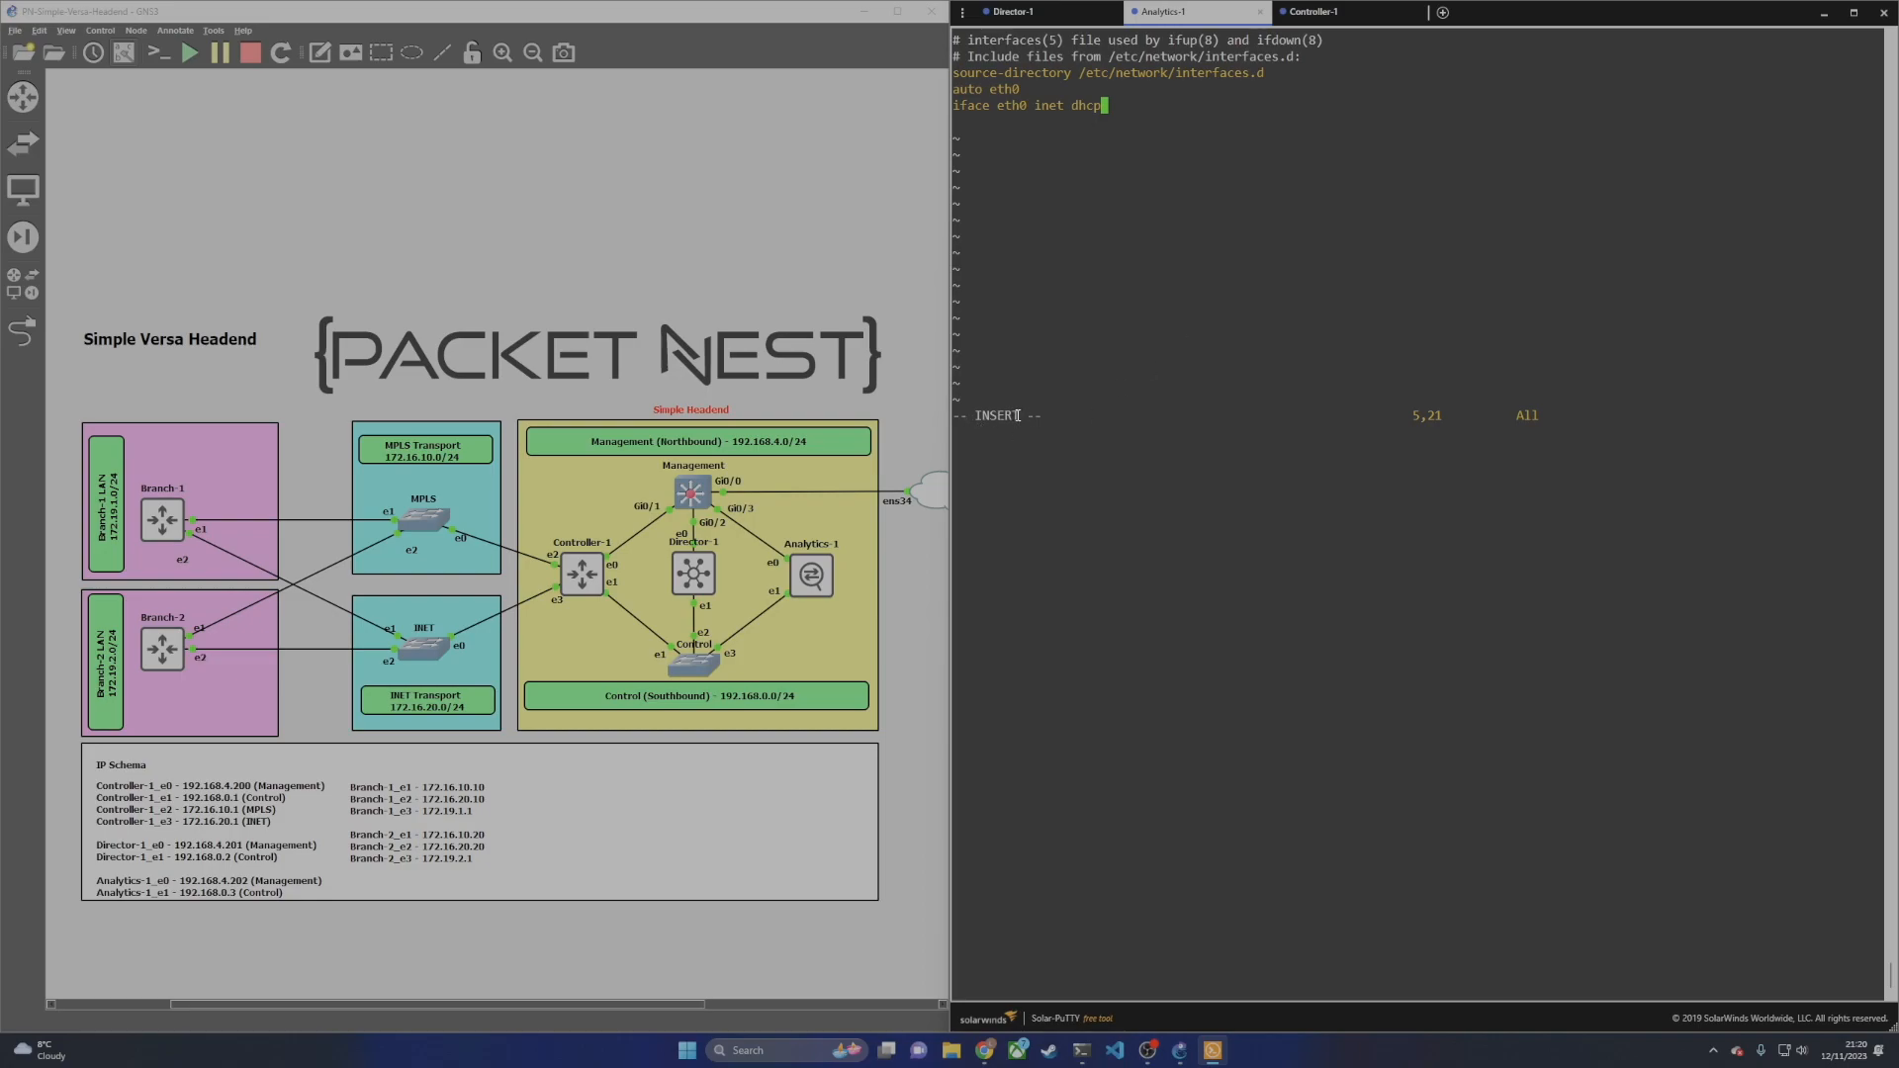
pyautogui.moveTo(1043, 417); pyautogui.dragTo(953, 418)
pyautogui.click(1055, 409)
pyautogui.press('BackSpace')
pyautogui.press('BackSpace')
pyautogui.press('BackSpace')
pyautogui.press('BackSpace')
pyautogui.write('static')
# Step: Add eth0 address 192.168.4.202, netmask 255.255.255.0, broadcast 192.168.4.255, network 192.168.4.0, gateway 192.168.4.1
pyautogui.press('Return')
pyautogui.press('Tab')
pyautogui.write('address 192.168.4.202')
pyautogui.press('Return')
pyautogui.press('Tab')
pyautogui.write('netmask')
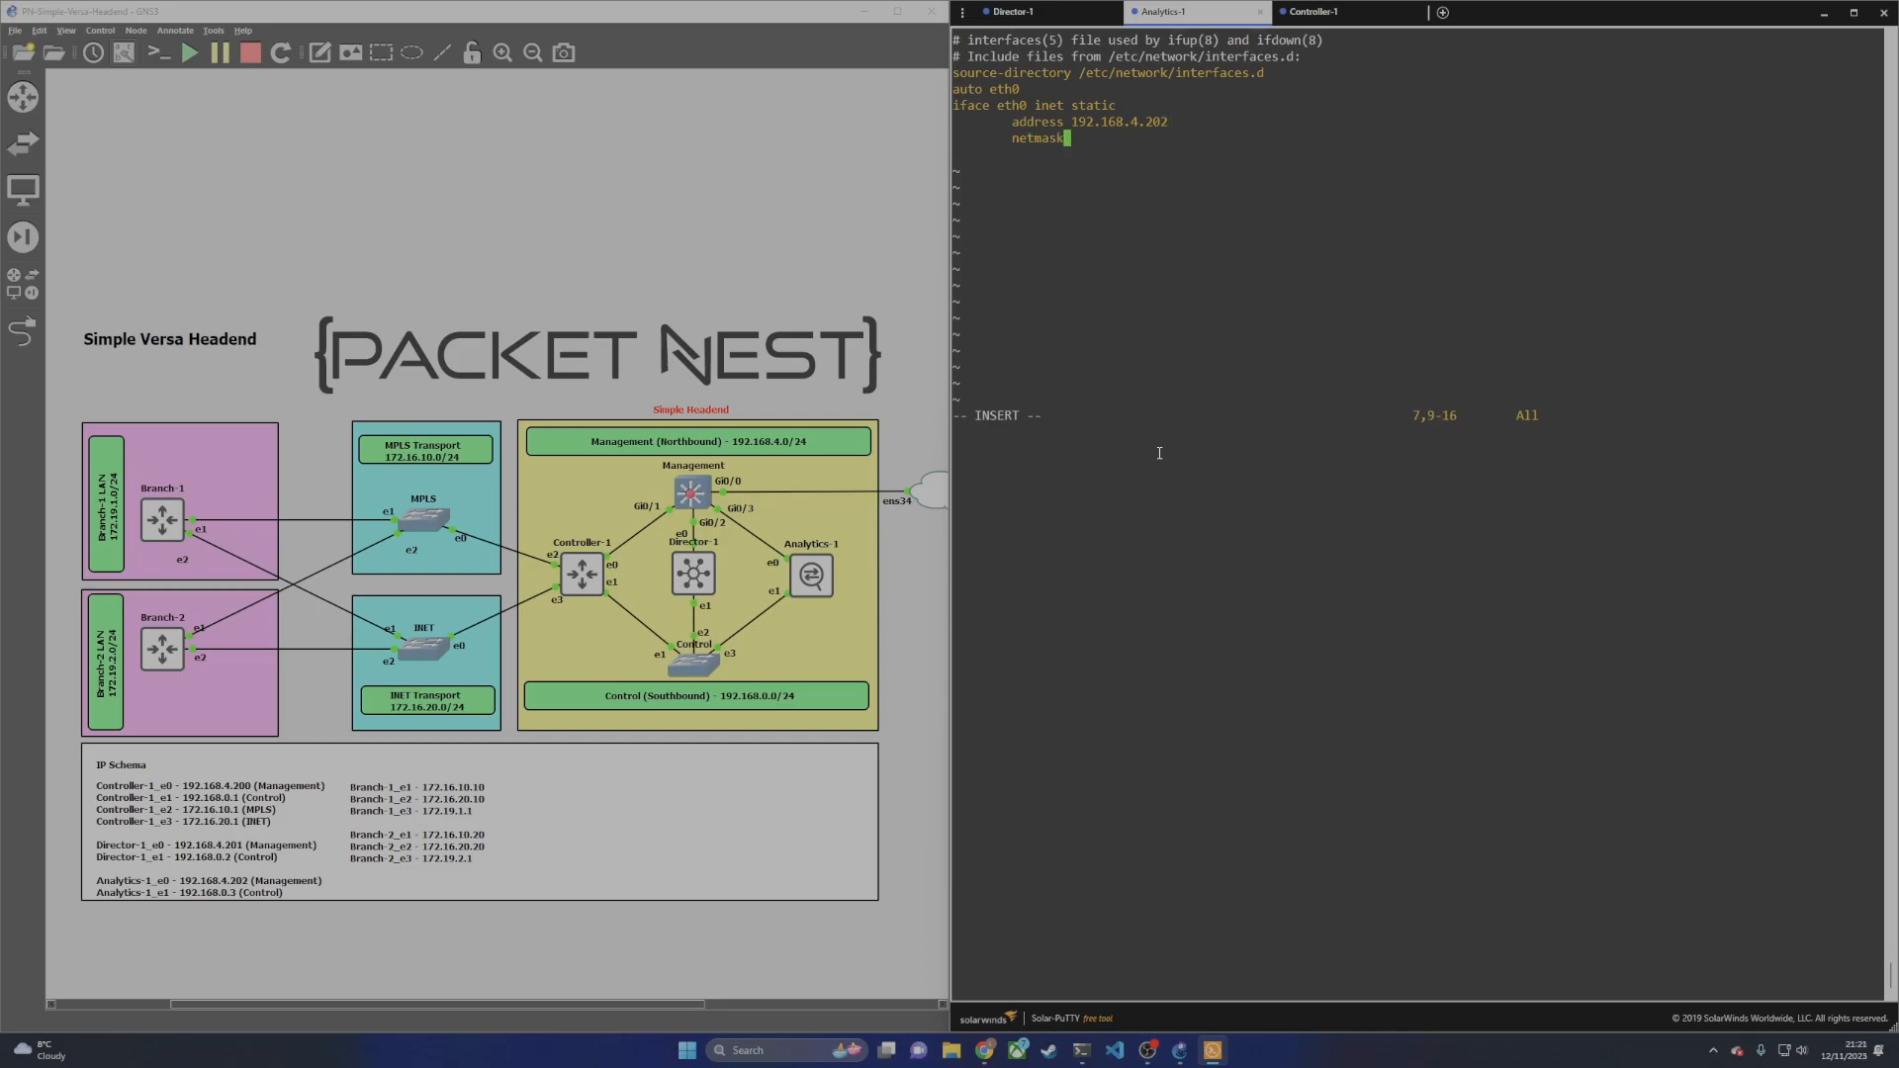
pyautogui.write(' 255.255.255.0')
pyautogui.press('Return')
pyautogui.press('Tab')
pyautogui.write('broadcast 192.')
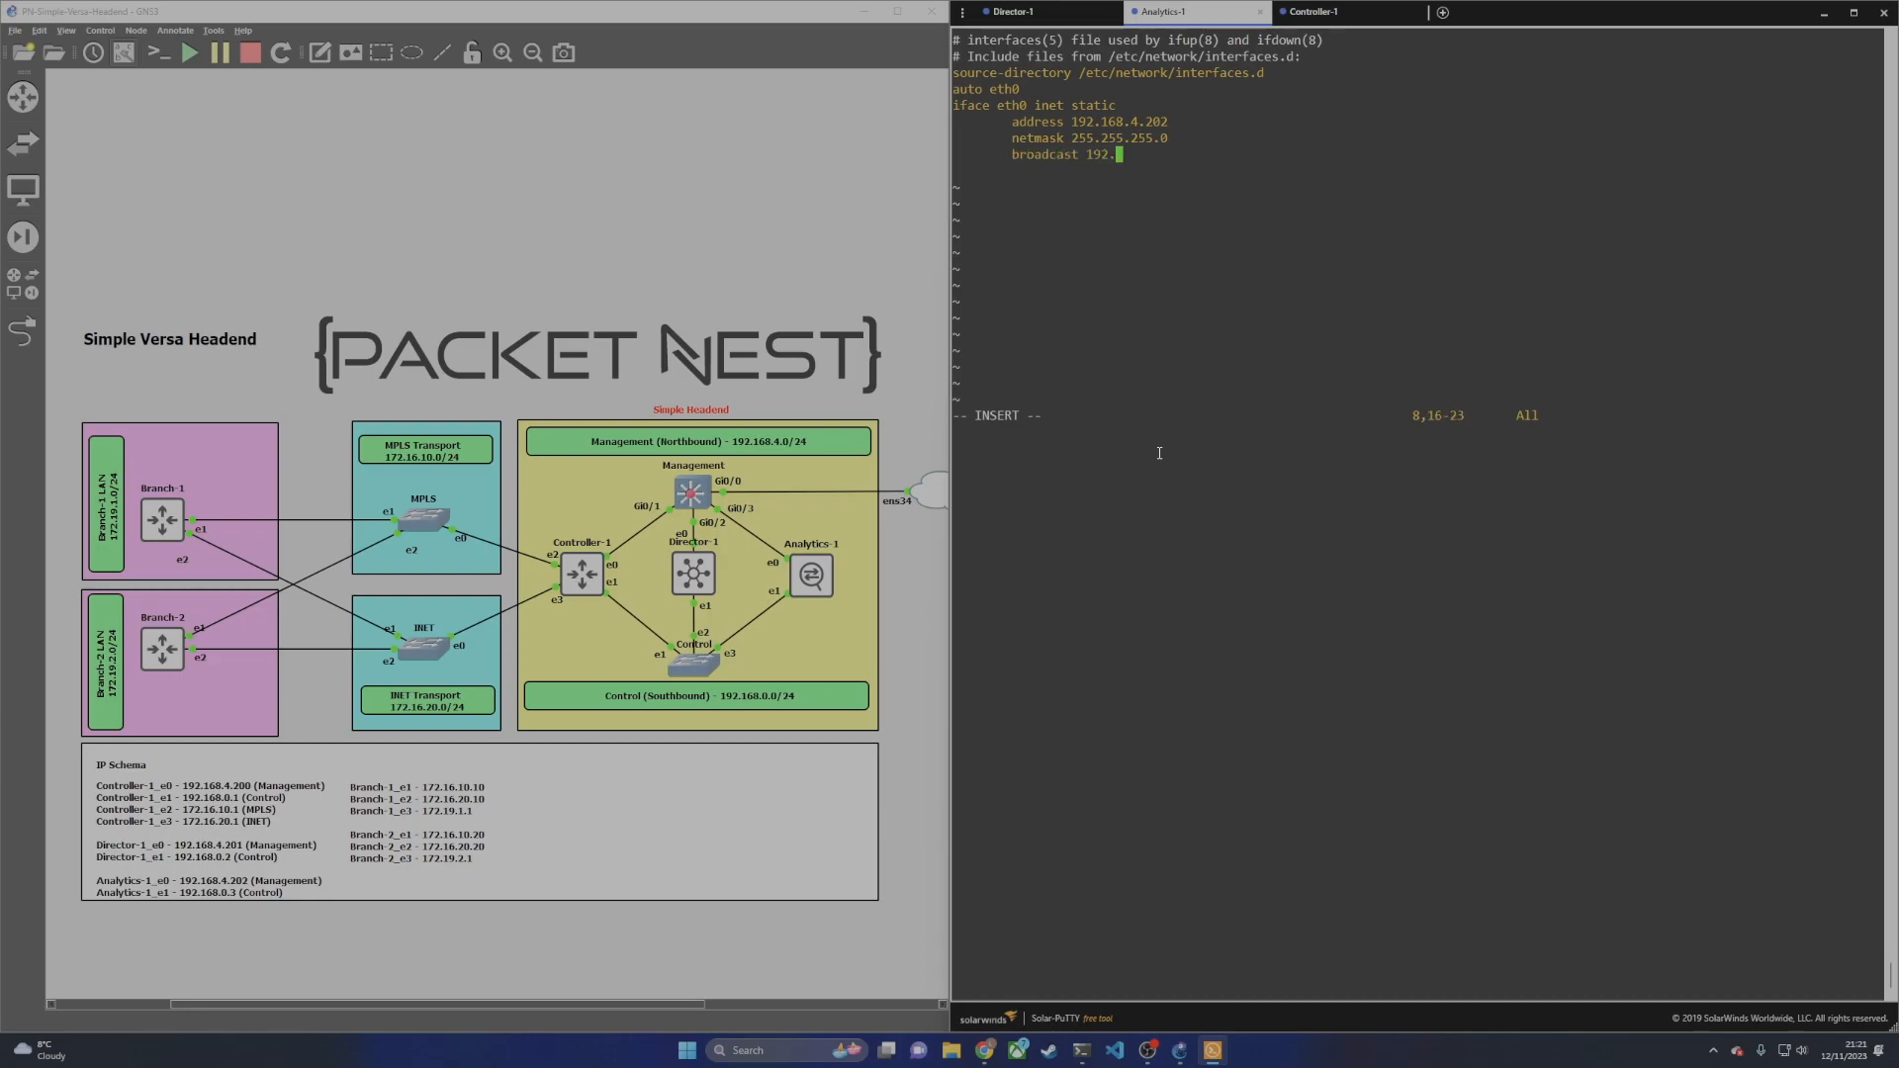
pyautogui.write('168.4.255')
pyautogui.press('Return')
pyautogui.press('Tab')
pyautogui.write('network 192.168.4.09')
pyautogui.press('BackSpace')
pyautogui.press('Return')
pyautogui.press('Tab')
pyautogui.write('gateway 19')
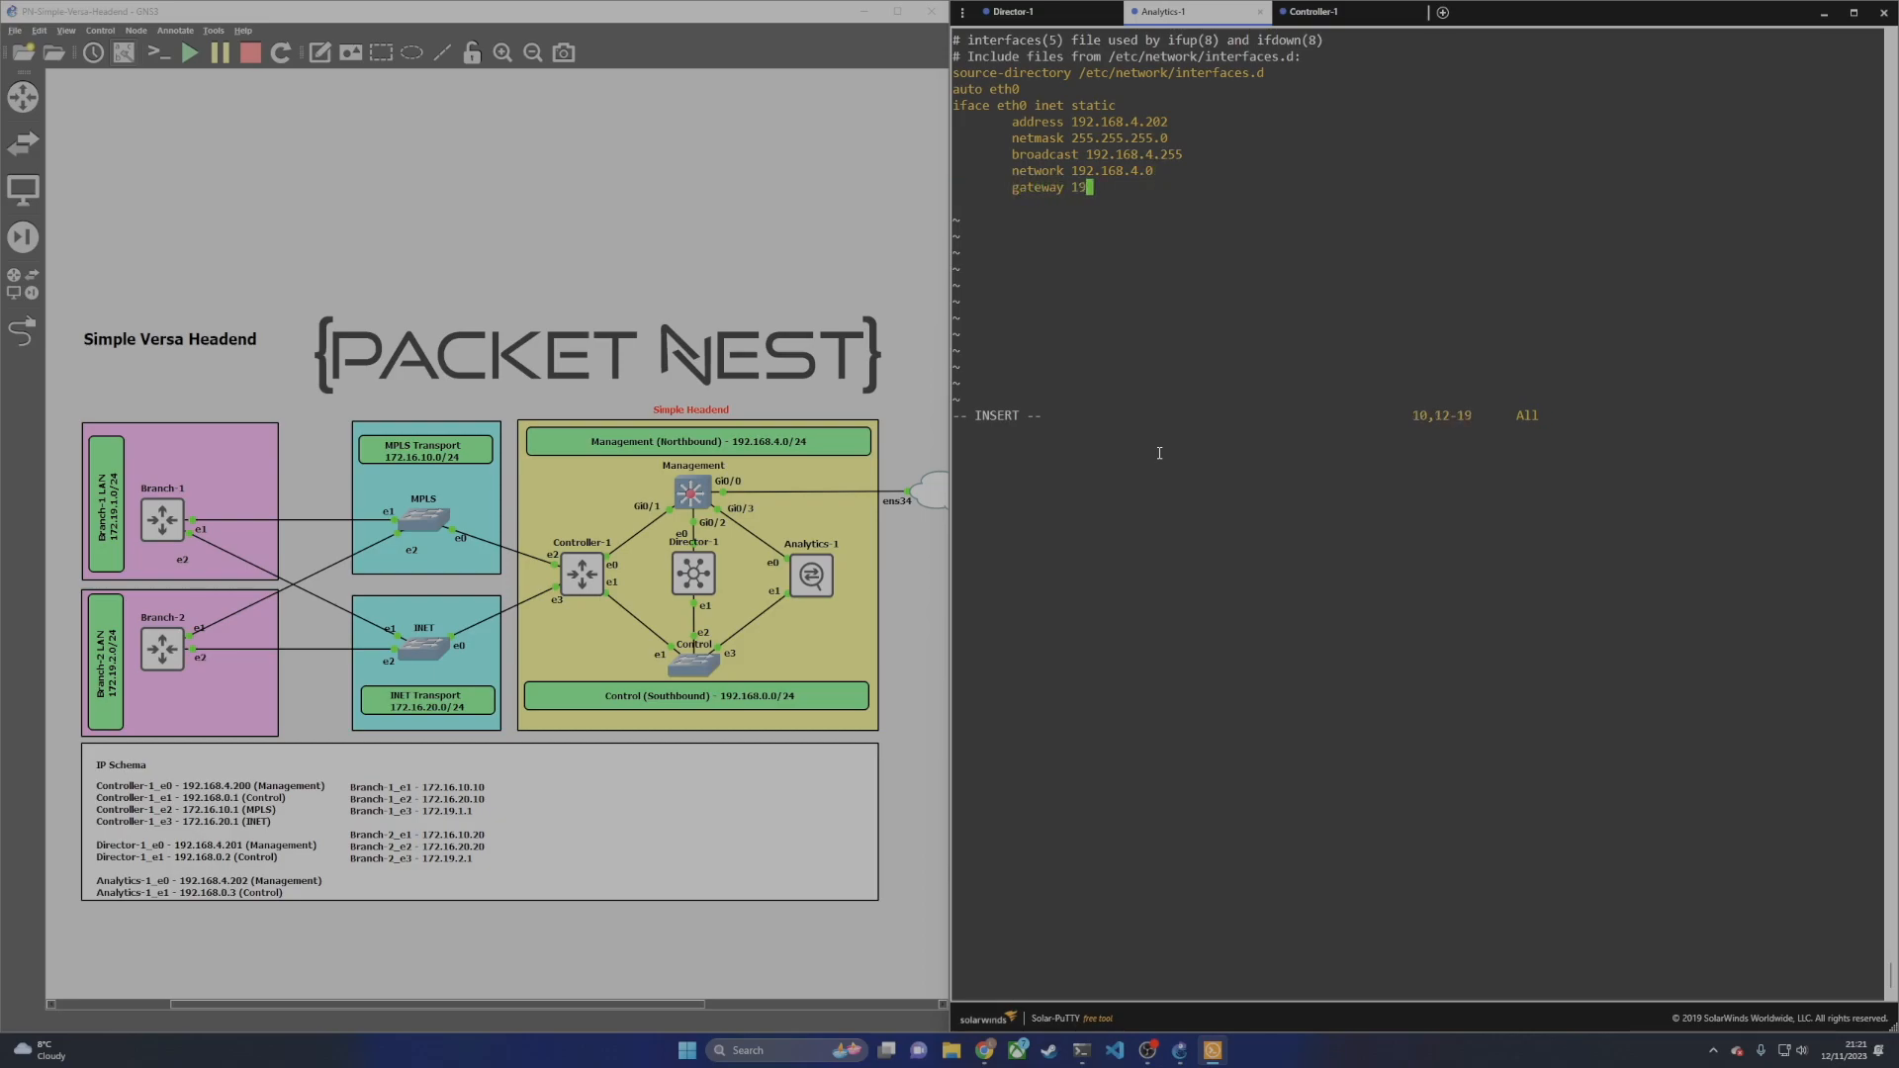
pyautogui.write('2.168.4.1')
pyautogui.press('Right')
# Step: Start an eth1 stanza with auto eth1 and iface eth1 inet static
pyautogui.press('Return')
pyautogui.write('auto eth1')
pyautogui.press('Return')
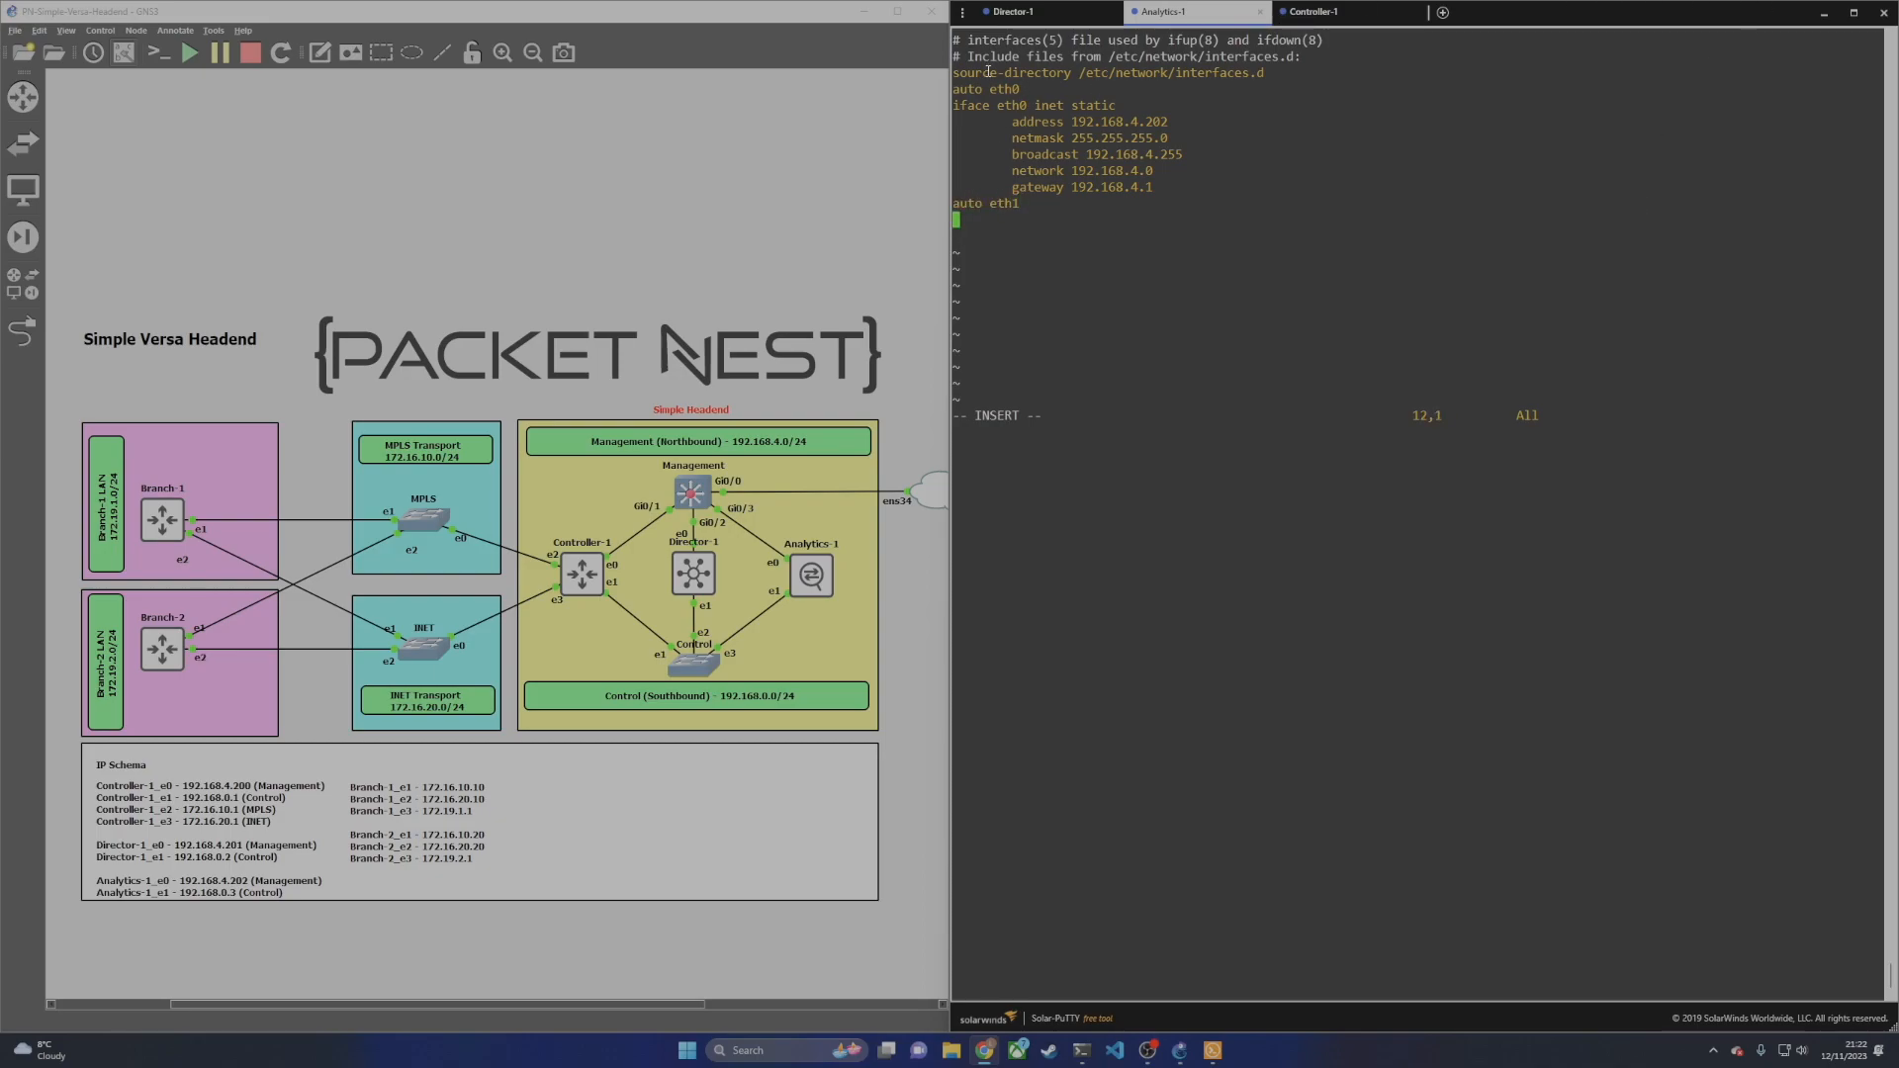
pyautogui.write('iface eth1 inet static')
# Step: Add eth1 address 192.168.0.3, netmask 255.255.255.0, a broadcast line and network 192.168.0.0
pyautogui.press('Return')
pyautogui.press('Tab')
pyautogui.write('address 192.168.0.3')
pyautogui.press('Return')
pyautogui.press('Tab')
pyautogui.write('netmask 2')
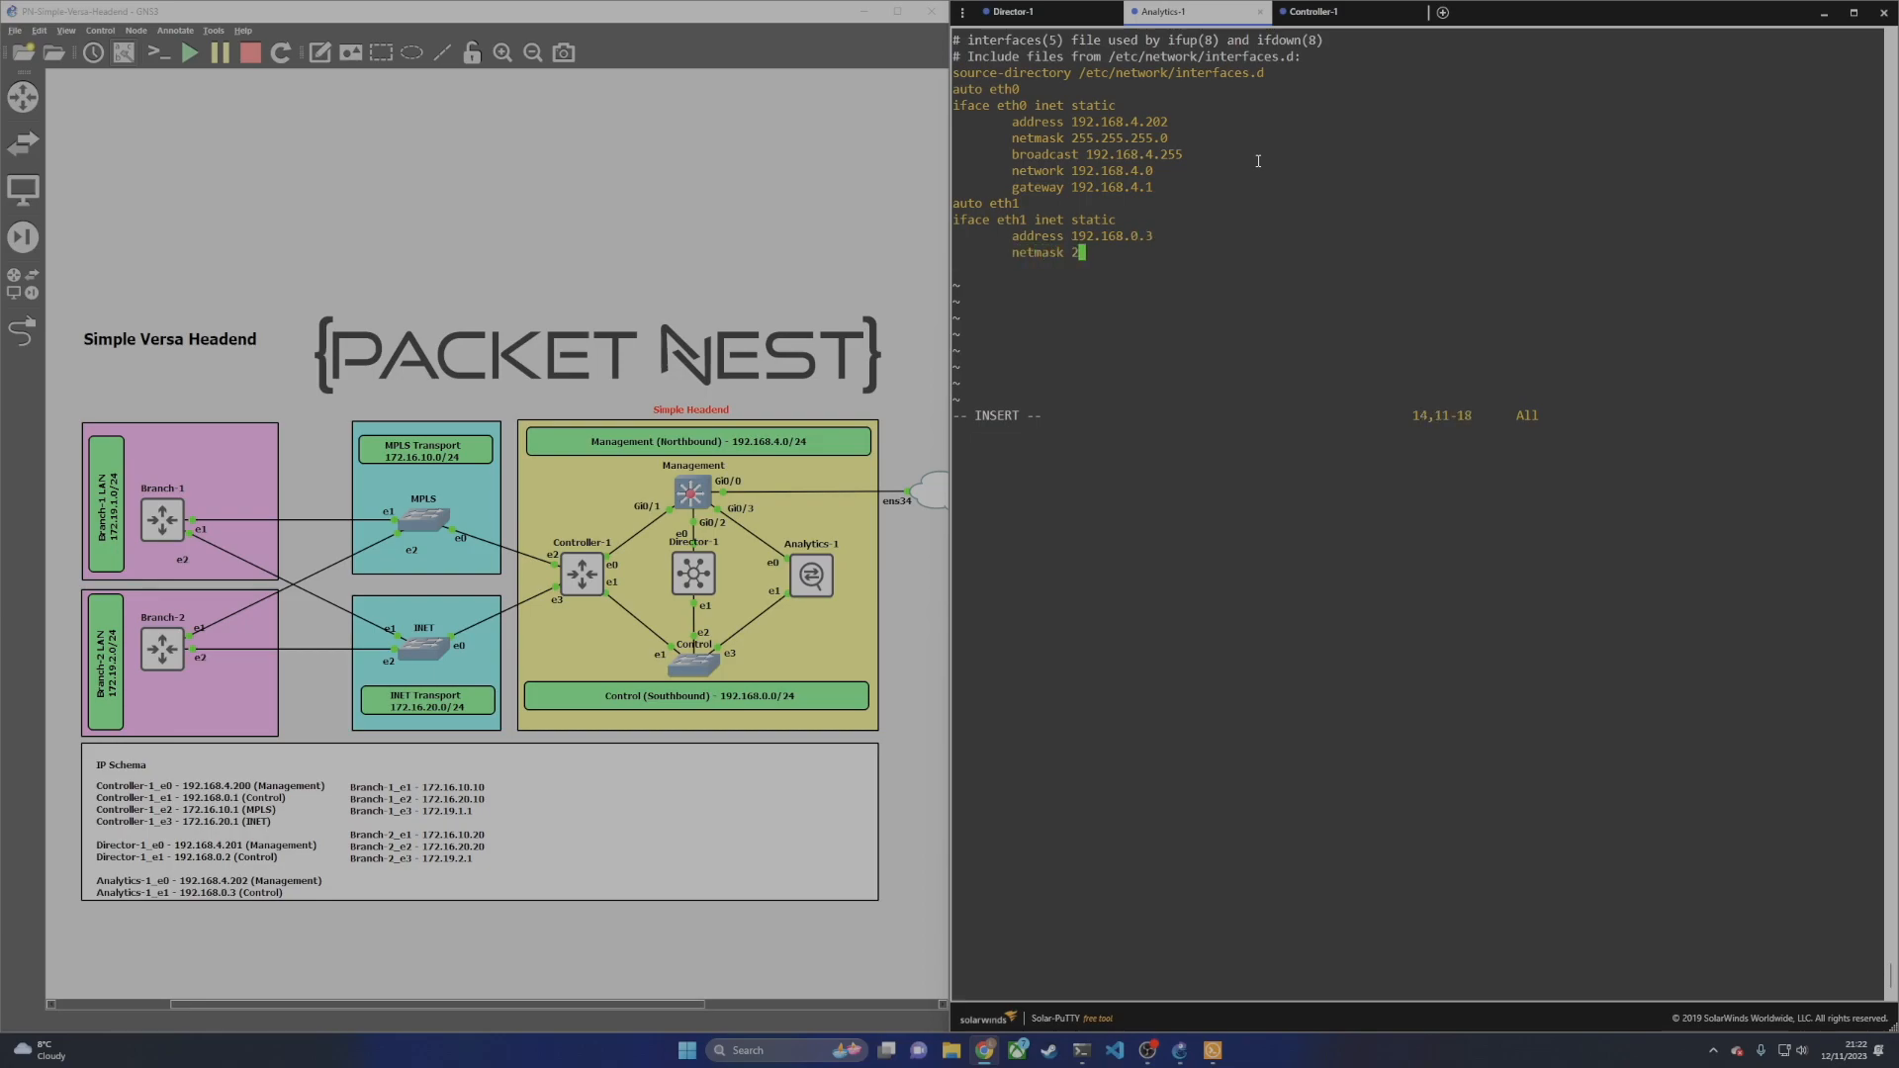
pyautogui.write('55.255.255.0')
pyautogui.press('Return')
pyautogui.press('Tab')
pyautogui.write('broas')
pyautogui.press('BackSpace')
pyautogui.write('dcast 192.168.4.255')
pyautogui.press('Return')
pyautogui.press('Tab')
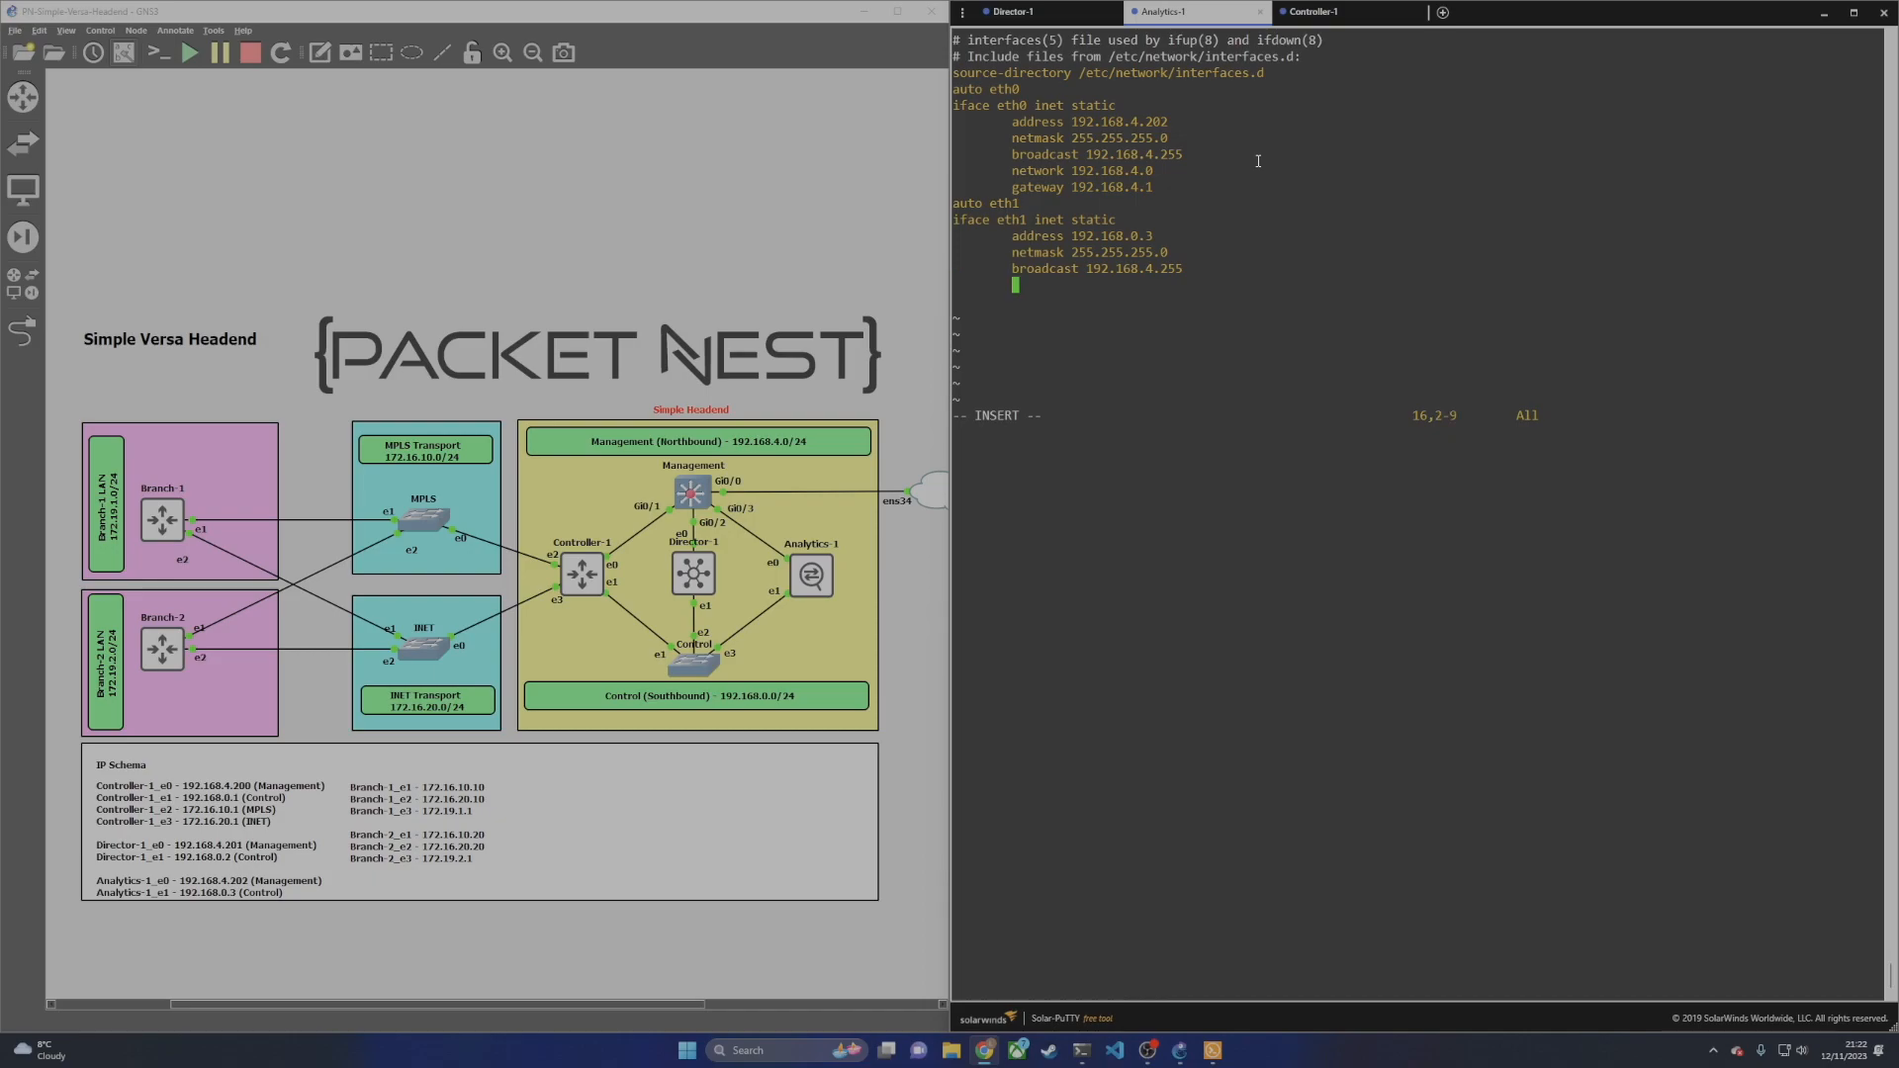
pyautogui.write('network 192.168.0.0')
# Step: Save the interfaces file and exit vi with :wq
pyautogui.press('Up')
pyautogui.press('Down')
pyautogui.press('Escape')
pyautogui.write(':wq')
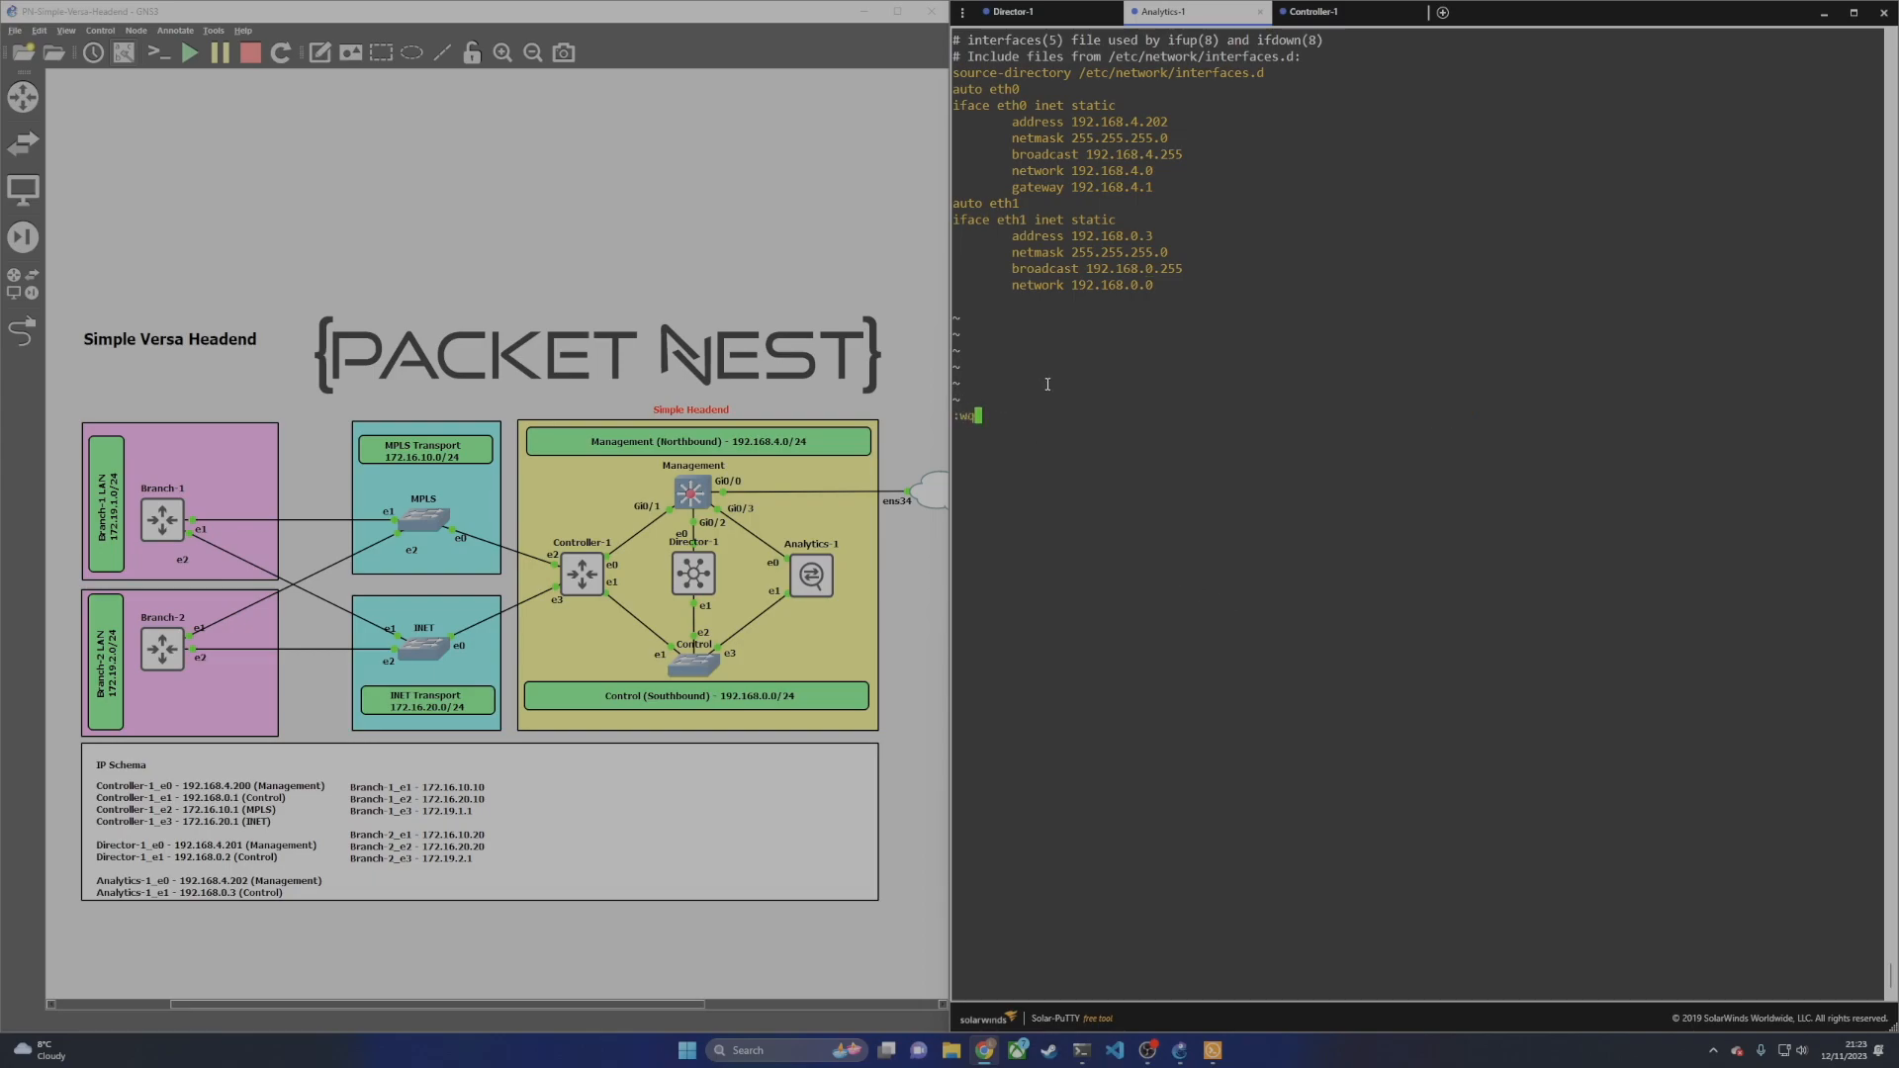
pyautogui.press('Return')
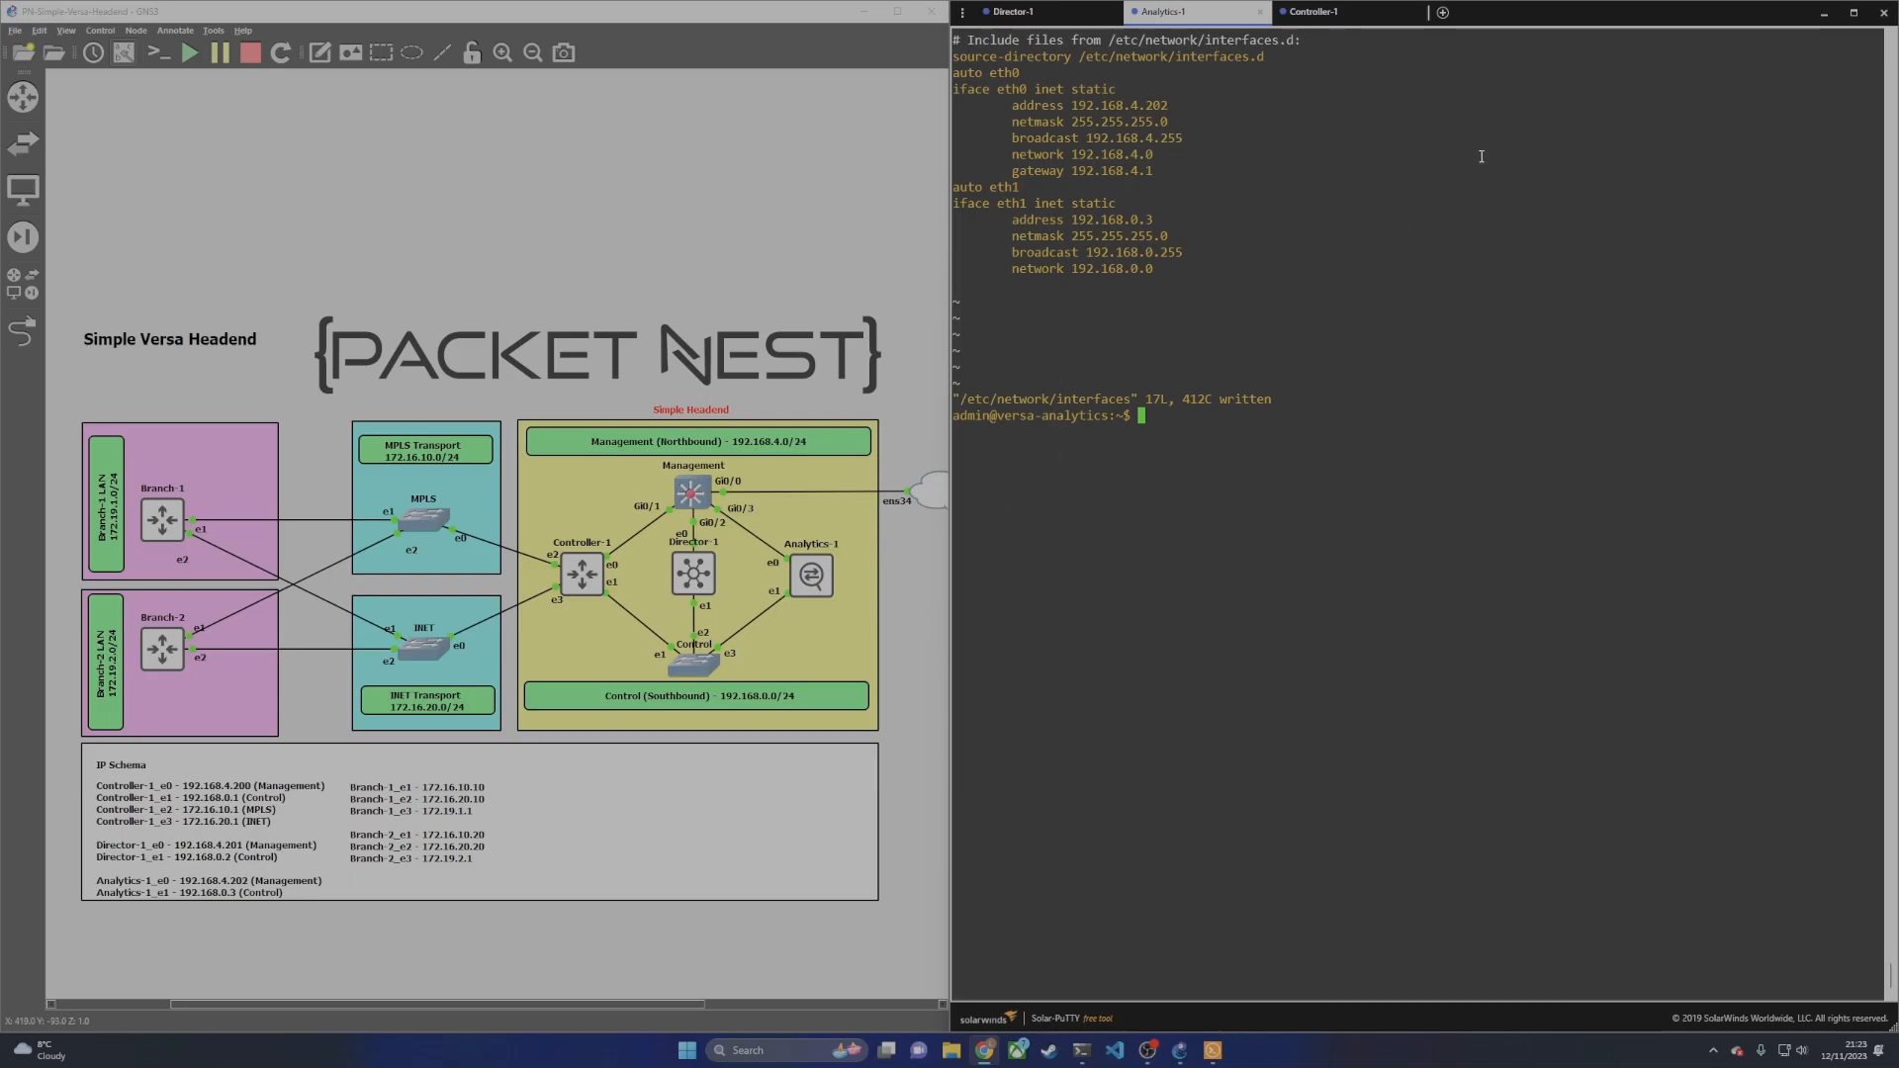
# Step: On Controller-1, open /etc/network/interfaces in vi and change eth0 from dhcp to static
pyautogui.click(1320, 11)
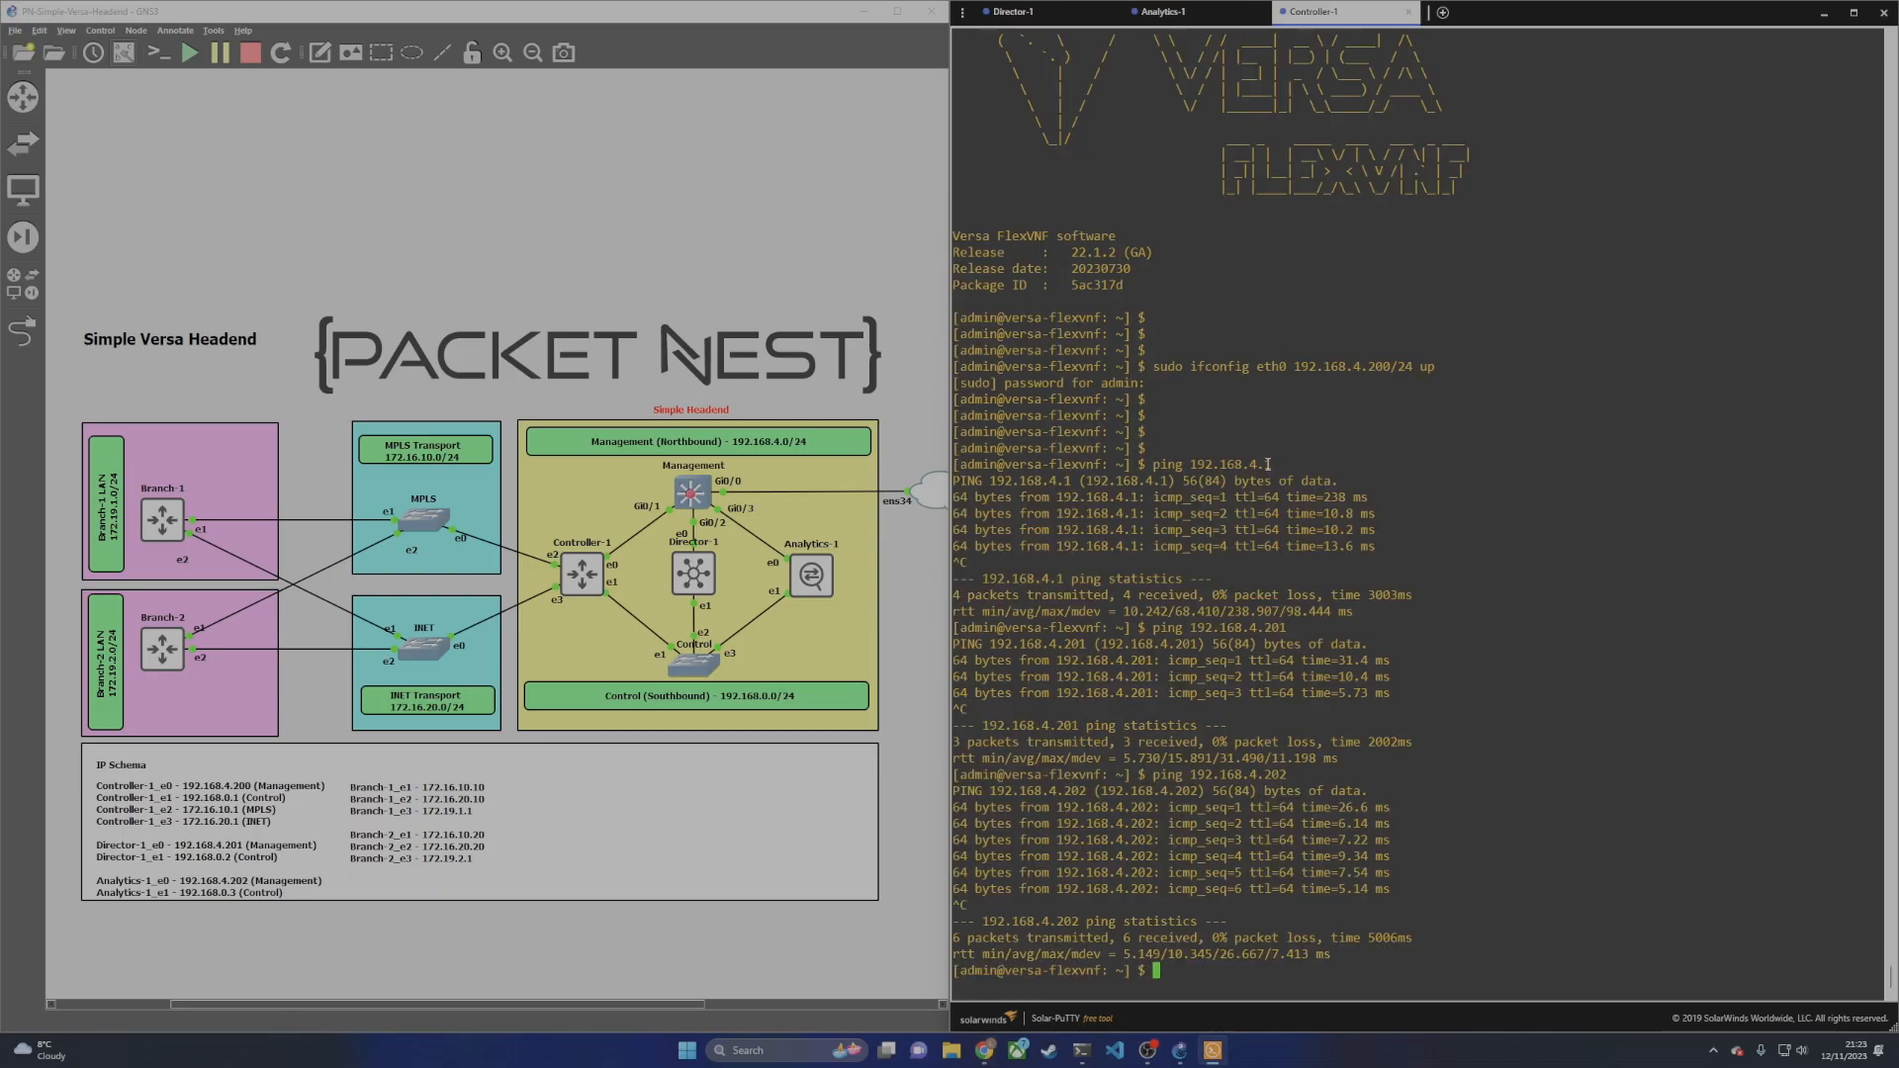
pyautogui.write('sudo vi ')
pyautogui.write('/etc/net')
pyautogui.write('work/interface')
pyautogui.write('s')
pyautogui.press('Return')
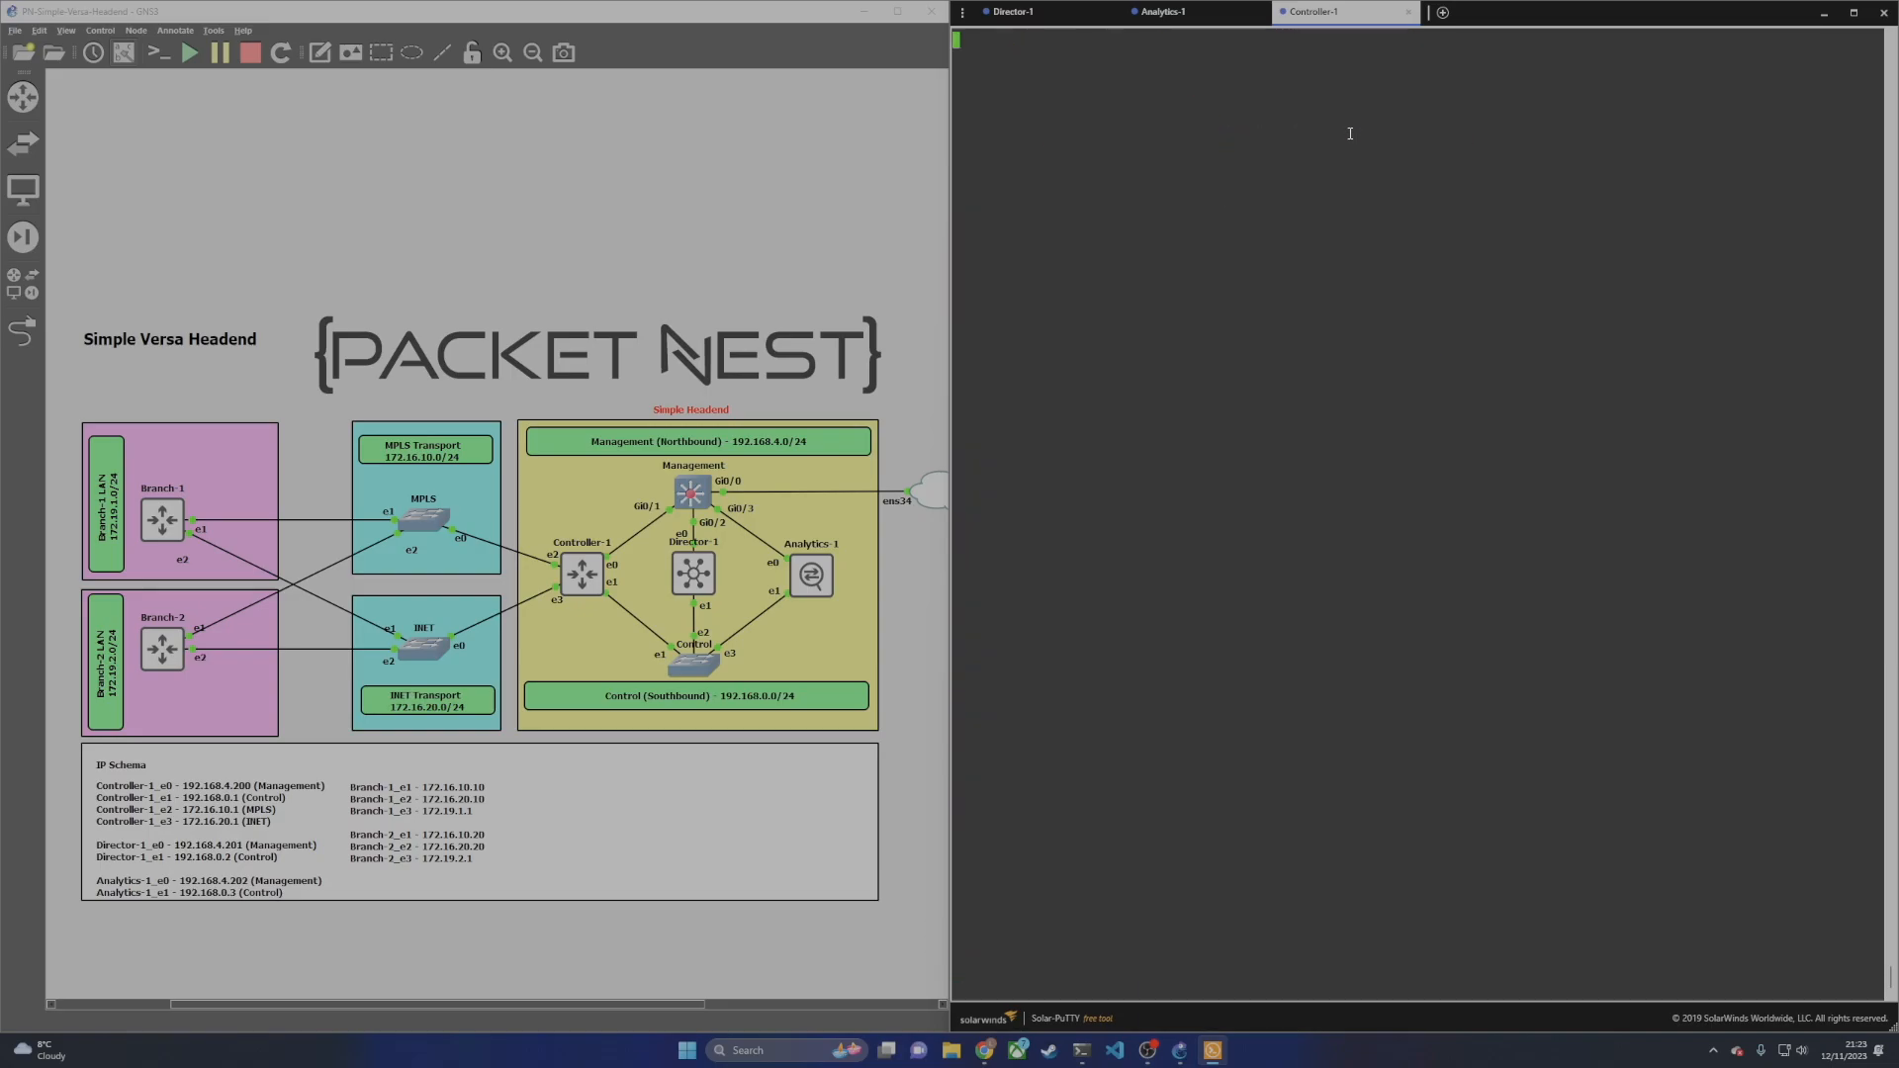
pyautogui.press('Right')
pyautogui.press('Right')
pyautogui.press('Right')
pyautogui.press('Down')
pyautogui.press('Down')
pyautogui.press('Right')
pyautogui.press('Right')
pyautogui.press('Right')
pyautogui.press('Right')
pyautogui.press('Right')
pyautogui.press('Right')
pyautogui.press('Right')
pyautogui.press('Right')
pyautogui.press('Right')
pyautogui.press('Right')
pyautogui.press('Right')
pyautogui.press('Right')
pyautogui.press('Right')
pyautogui.press('Right')
pyautogui.press('Right')
pyautogui.press('Right')
pyautogui.press('a')
pyautogui.press('BackSpace')
pyautogui.press('BackSpace')
pyautogui.press('BackSpace')
pyautogui.press('BackSpace')
pyautogui.write('static')
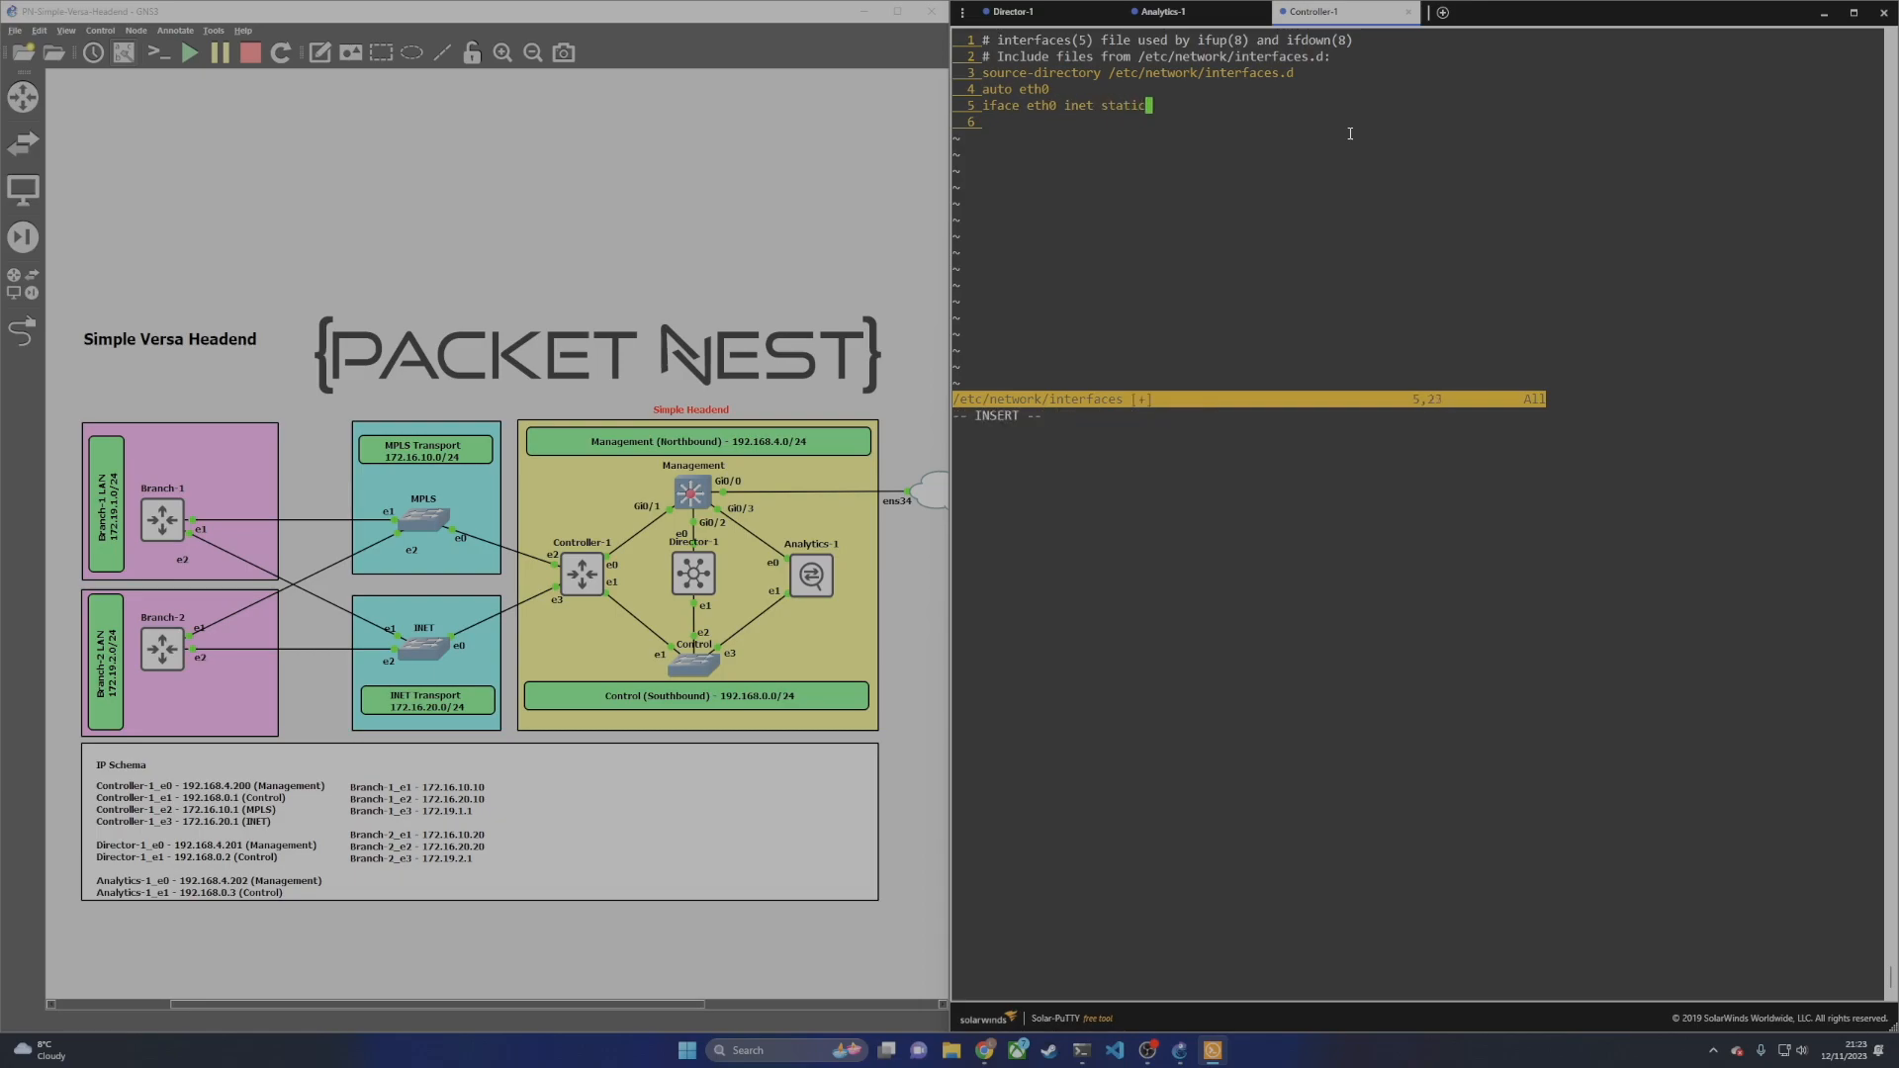
# Step: Add eth0 address 192.168.4.200, netmask 255.255.255.0, broadcast 192.168.4.255, network 192.168.4.0, gateway 192.168.4.1
pyautogui.press('Return')
pyautogui.write('address 192.168.4.200')
pyautogui.press('BackSpace')
pyautogui.press('BackSpace')
pyautogui.press('BackSpace')
pyautogui.press('BackSpace')
pyautogui.write('netmask 255.255.255.')
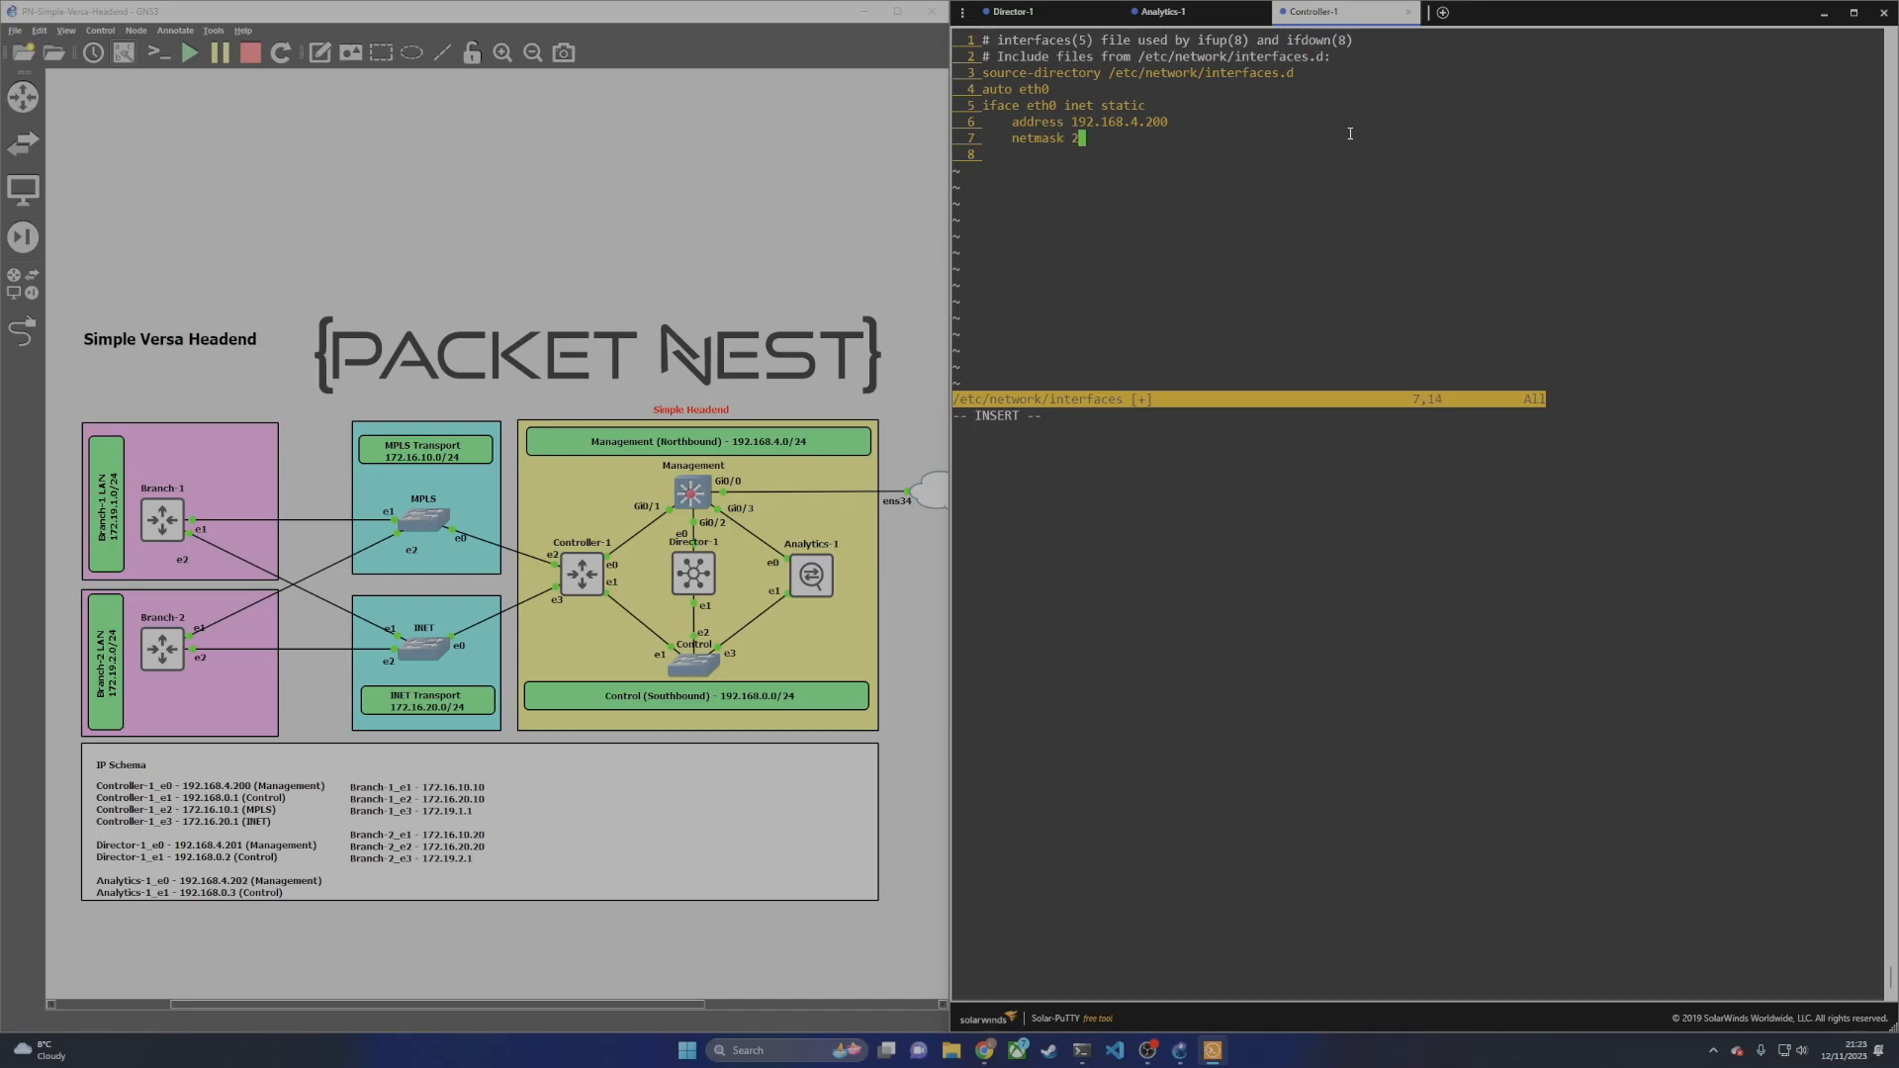
pyautogui.write('0')
pyautogui.press('Return')
pyautogui.write('broadcast 192.168.4.25')
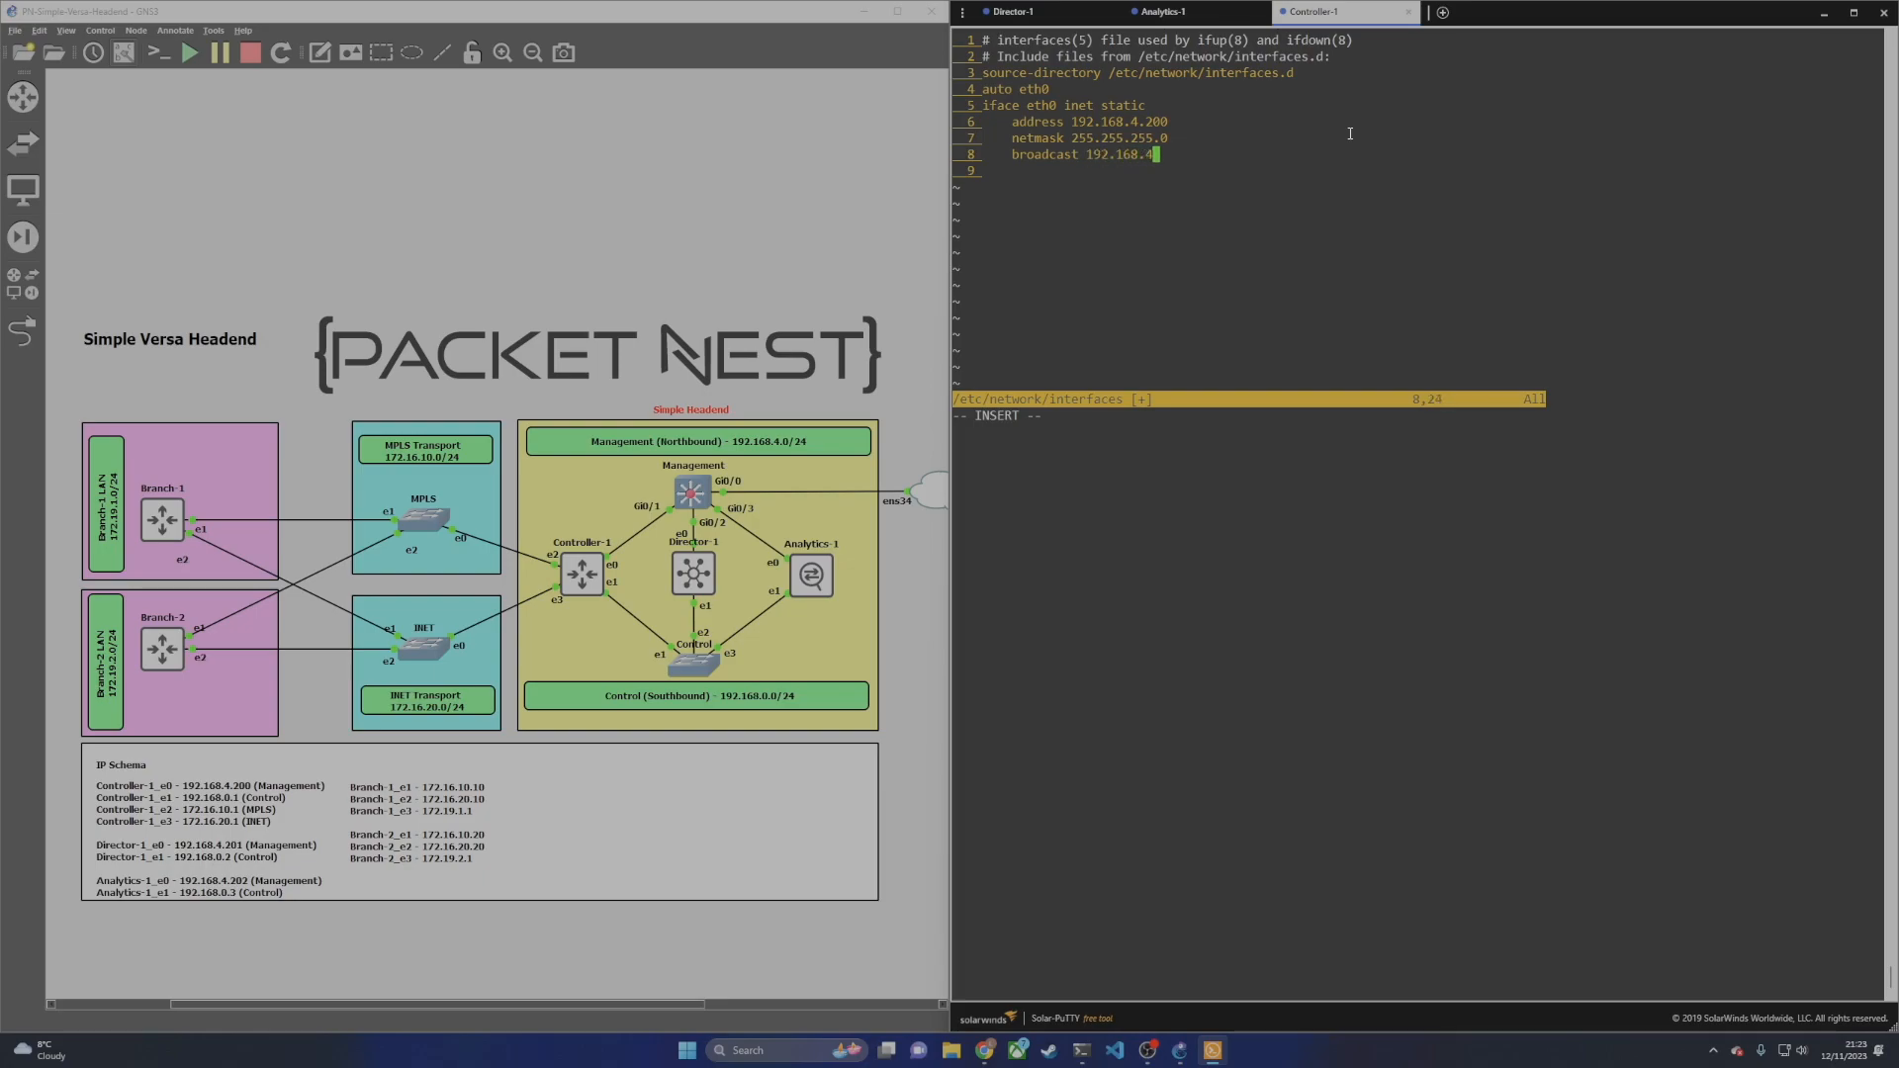
pyautogui.write('5')
pyautogui.press('Return')
pyautogui.write('network 192.17y')
pyautogui.press('BackSpace')
pyautogui.press('BackSpace')
pyautogui.write('68.4.0')
pyautogui.press('Return')
pyautogui.write('gateway 192.168.4.1')
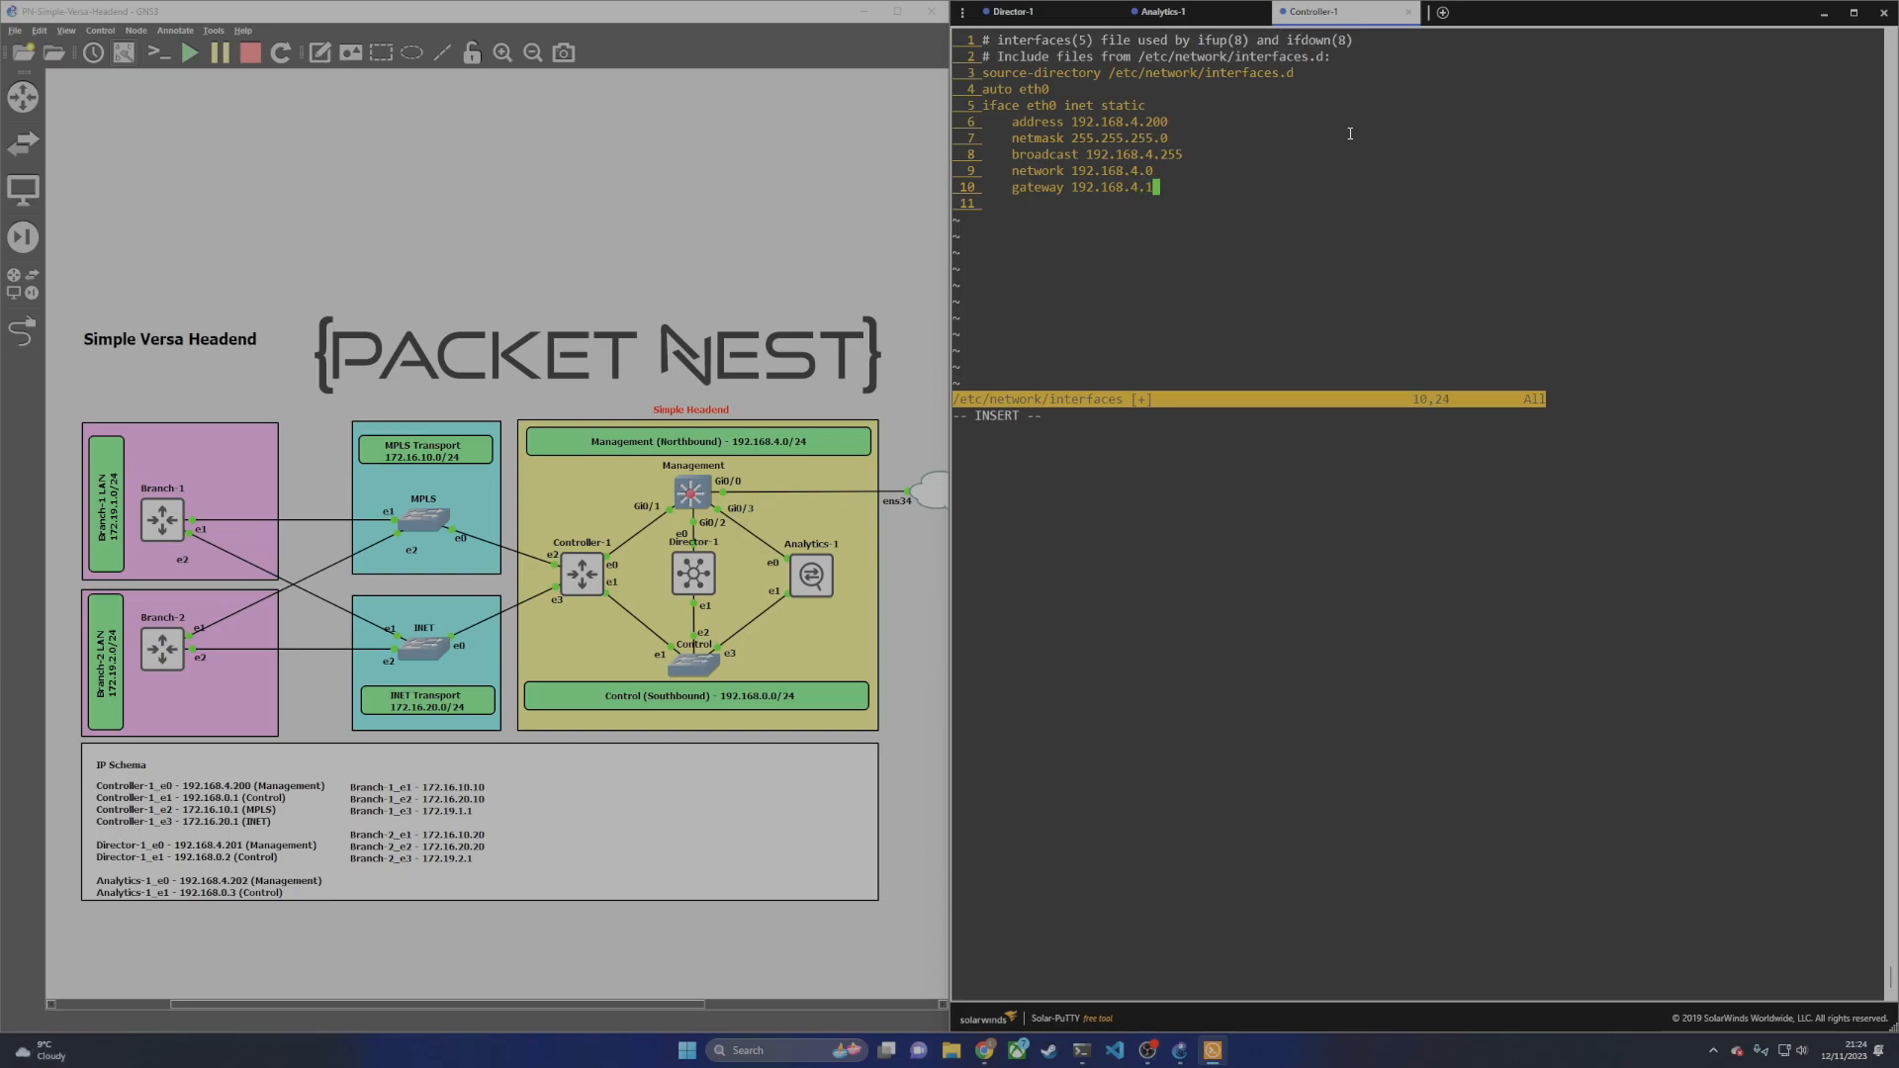
# Step: Save the interfaces file and exit vi with :wq
pyautogui.press('Escape')
pyautogui.write(':wq')
pyautogui.press('Return')
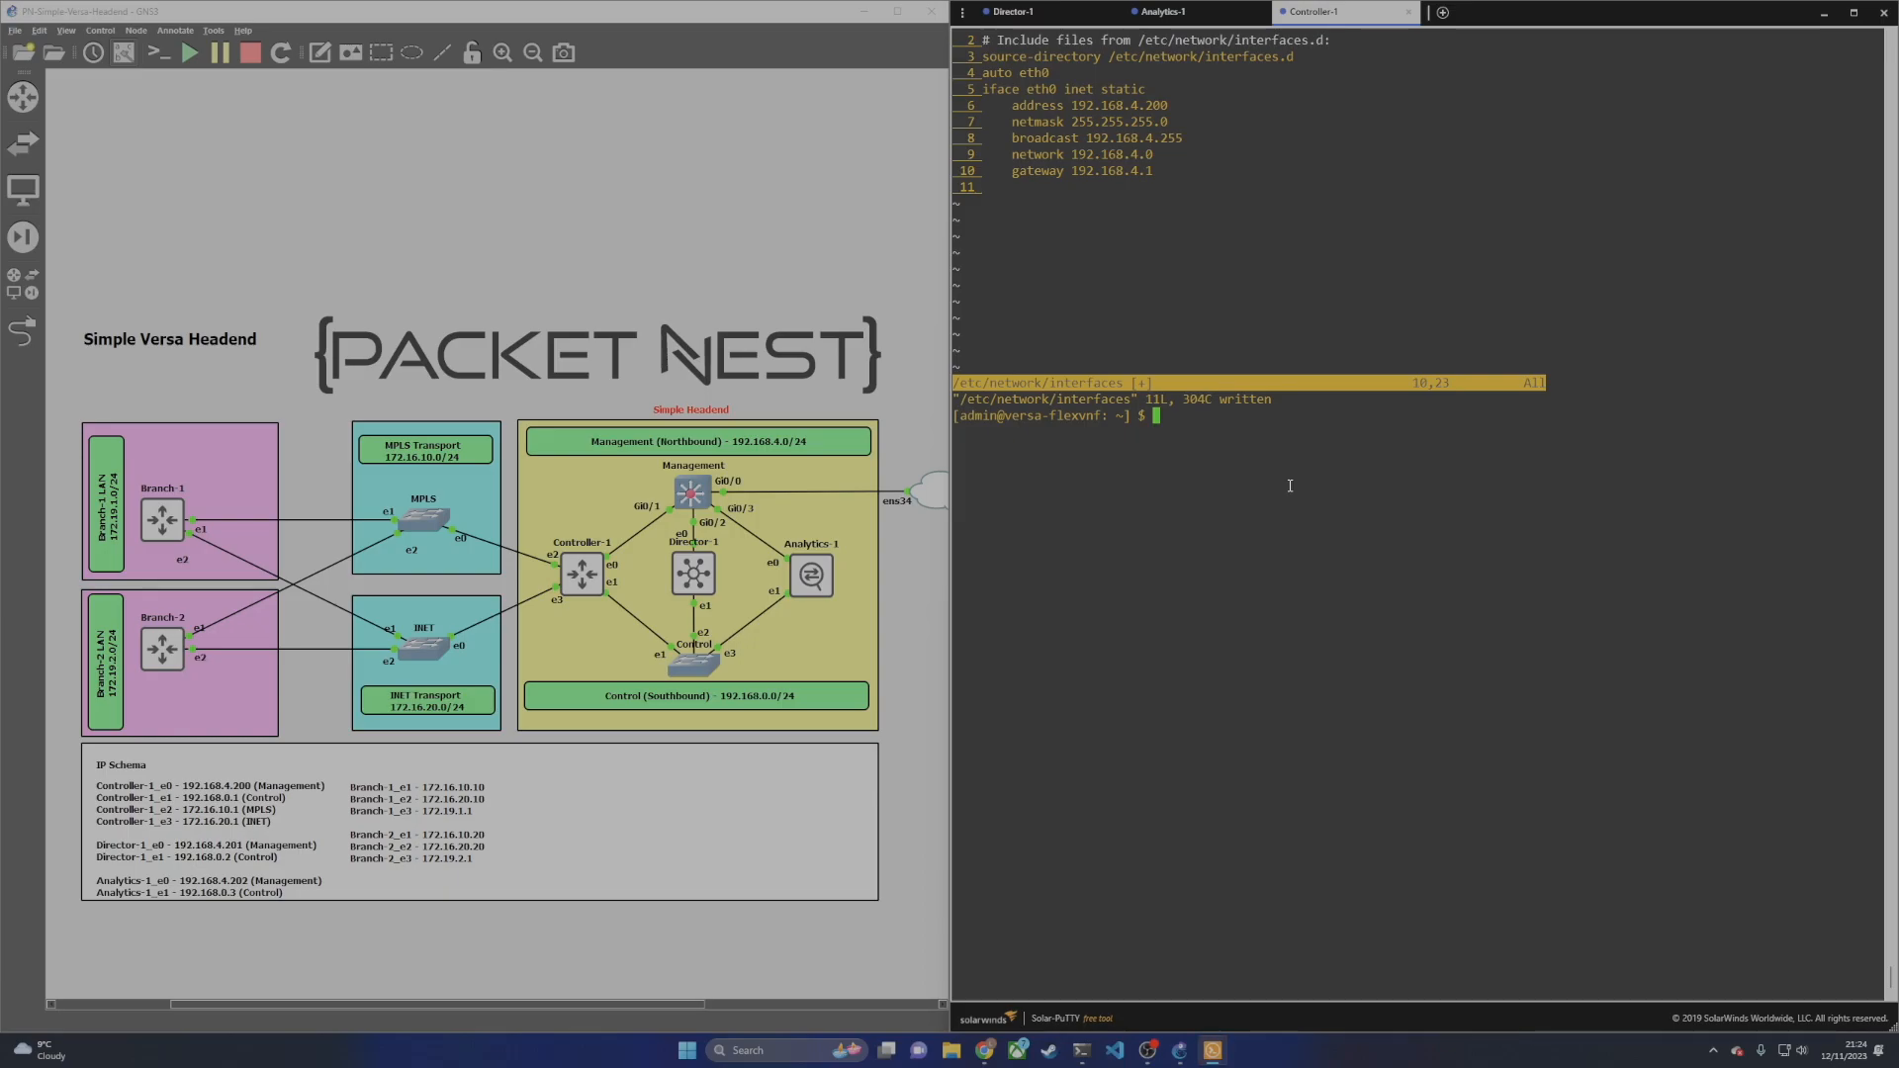
# Step: On Director-1, clear the screen, cd to /opt/versa/vnms/scripts and list the startup scripts
pyautogui.click(1072, 16)
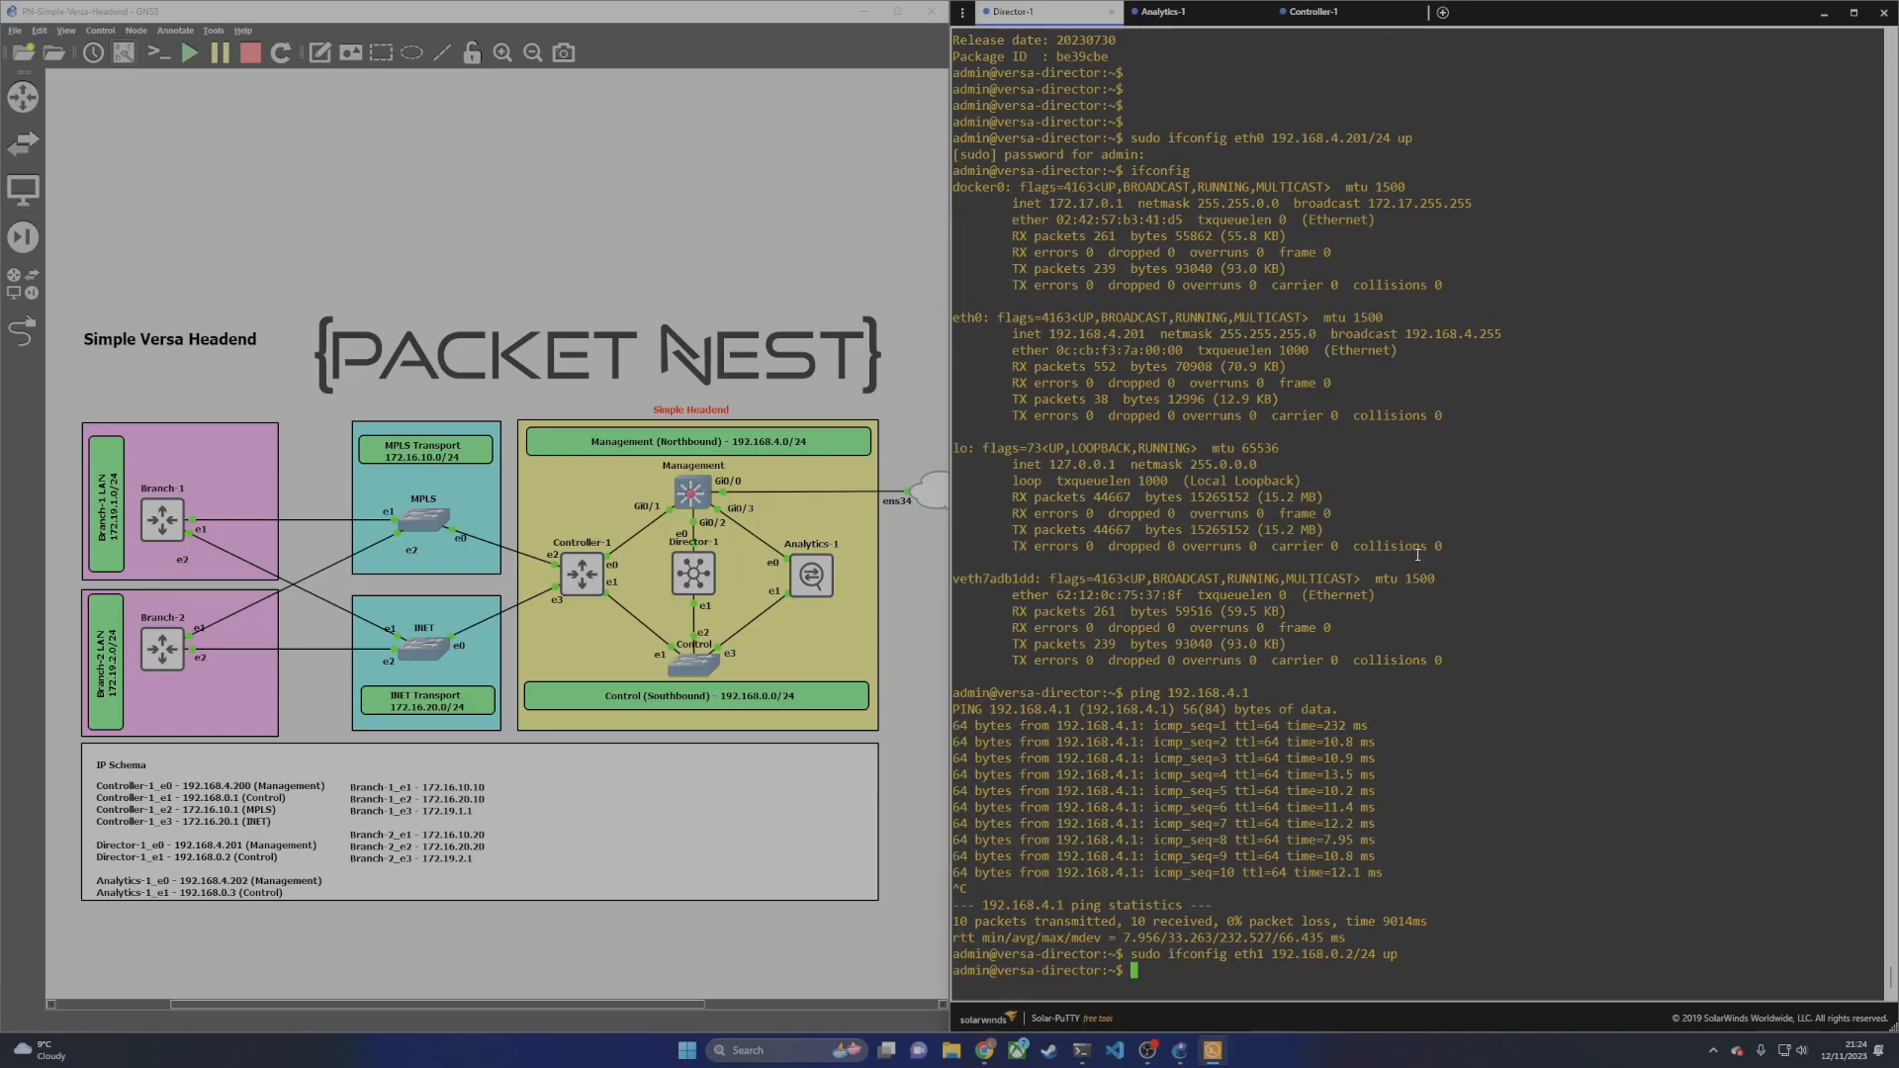
pyautogui.write('clear')
pyautogui.press('Return')
pyautogui.press('Return')
pyautogui.press('Return')
pyautogui.press('Return')
pyautogui.press('Return')
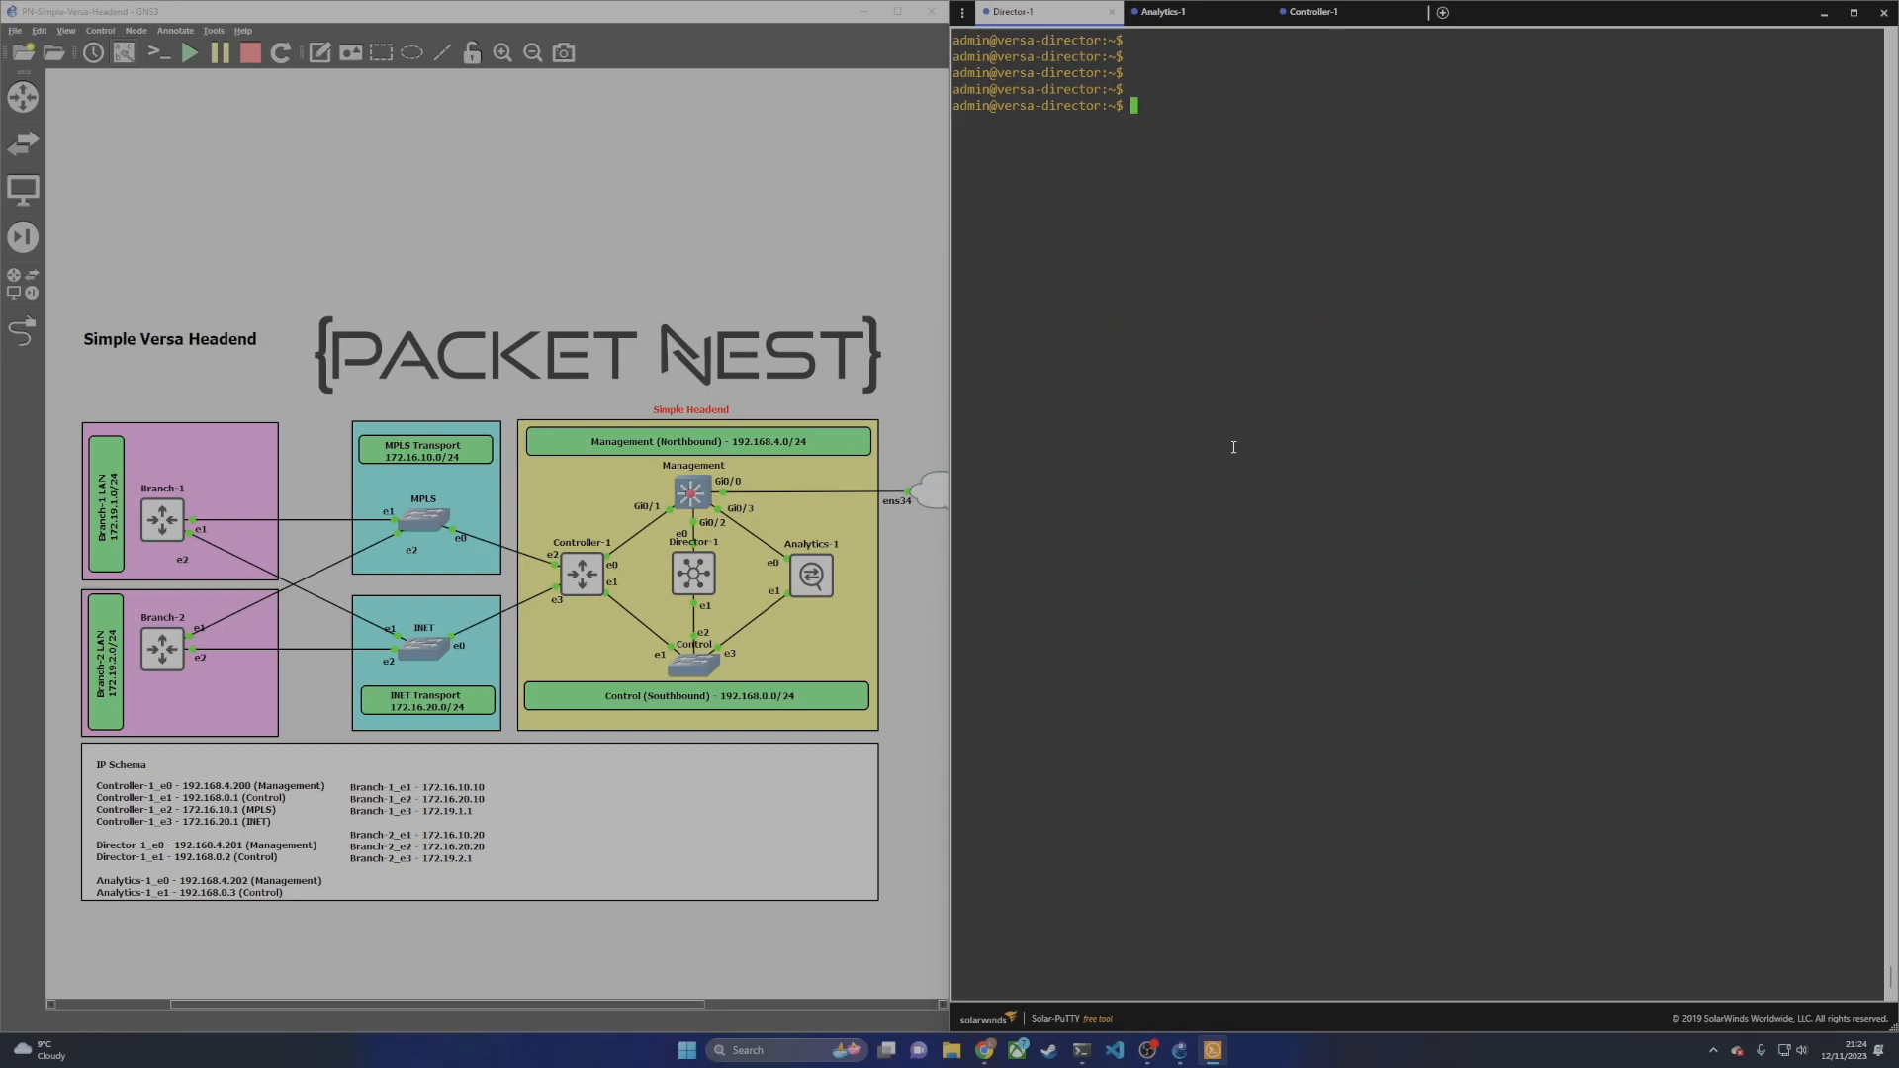
pyautogui.write('cd /opt/versa/vnms/')
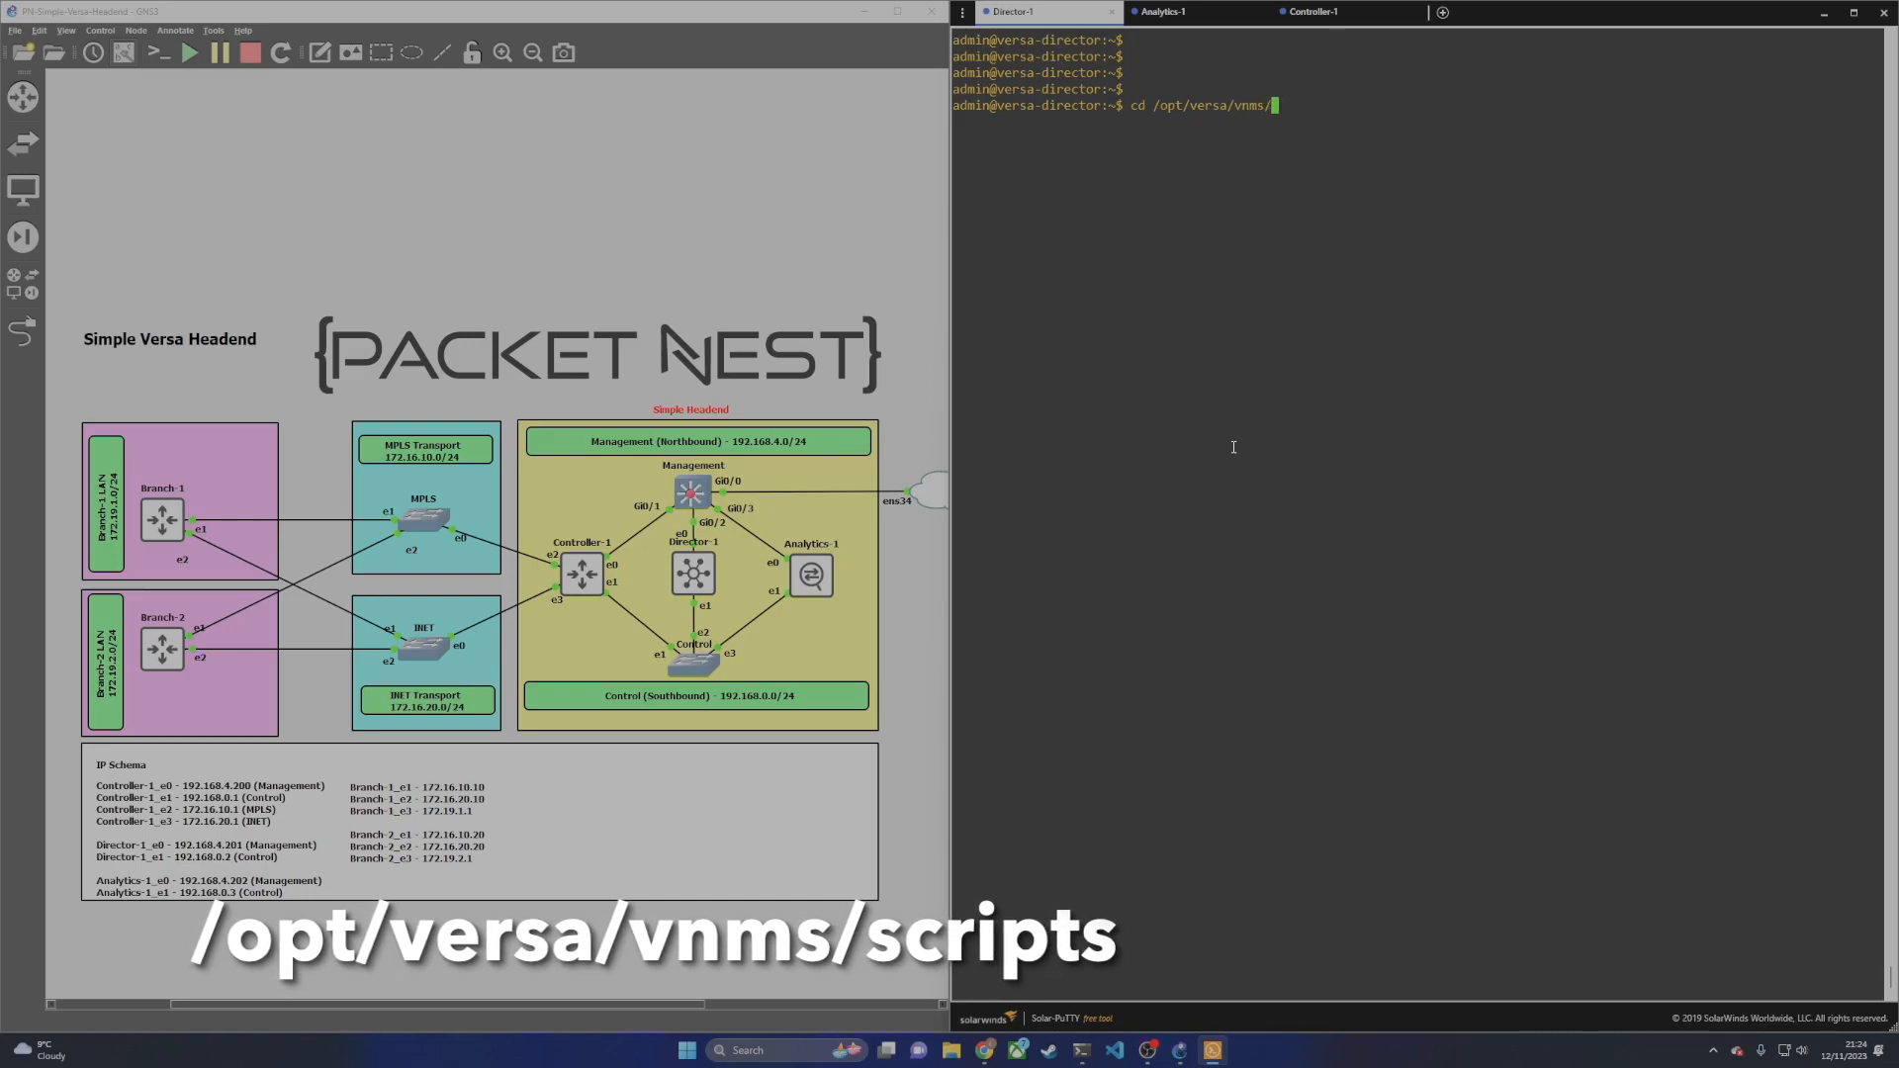
pyautogui.write('scripts')
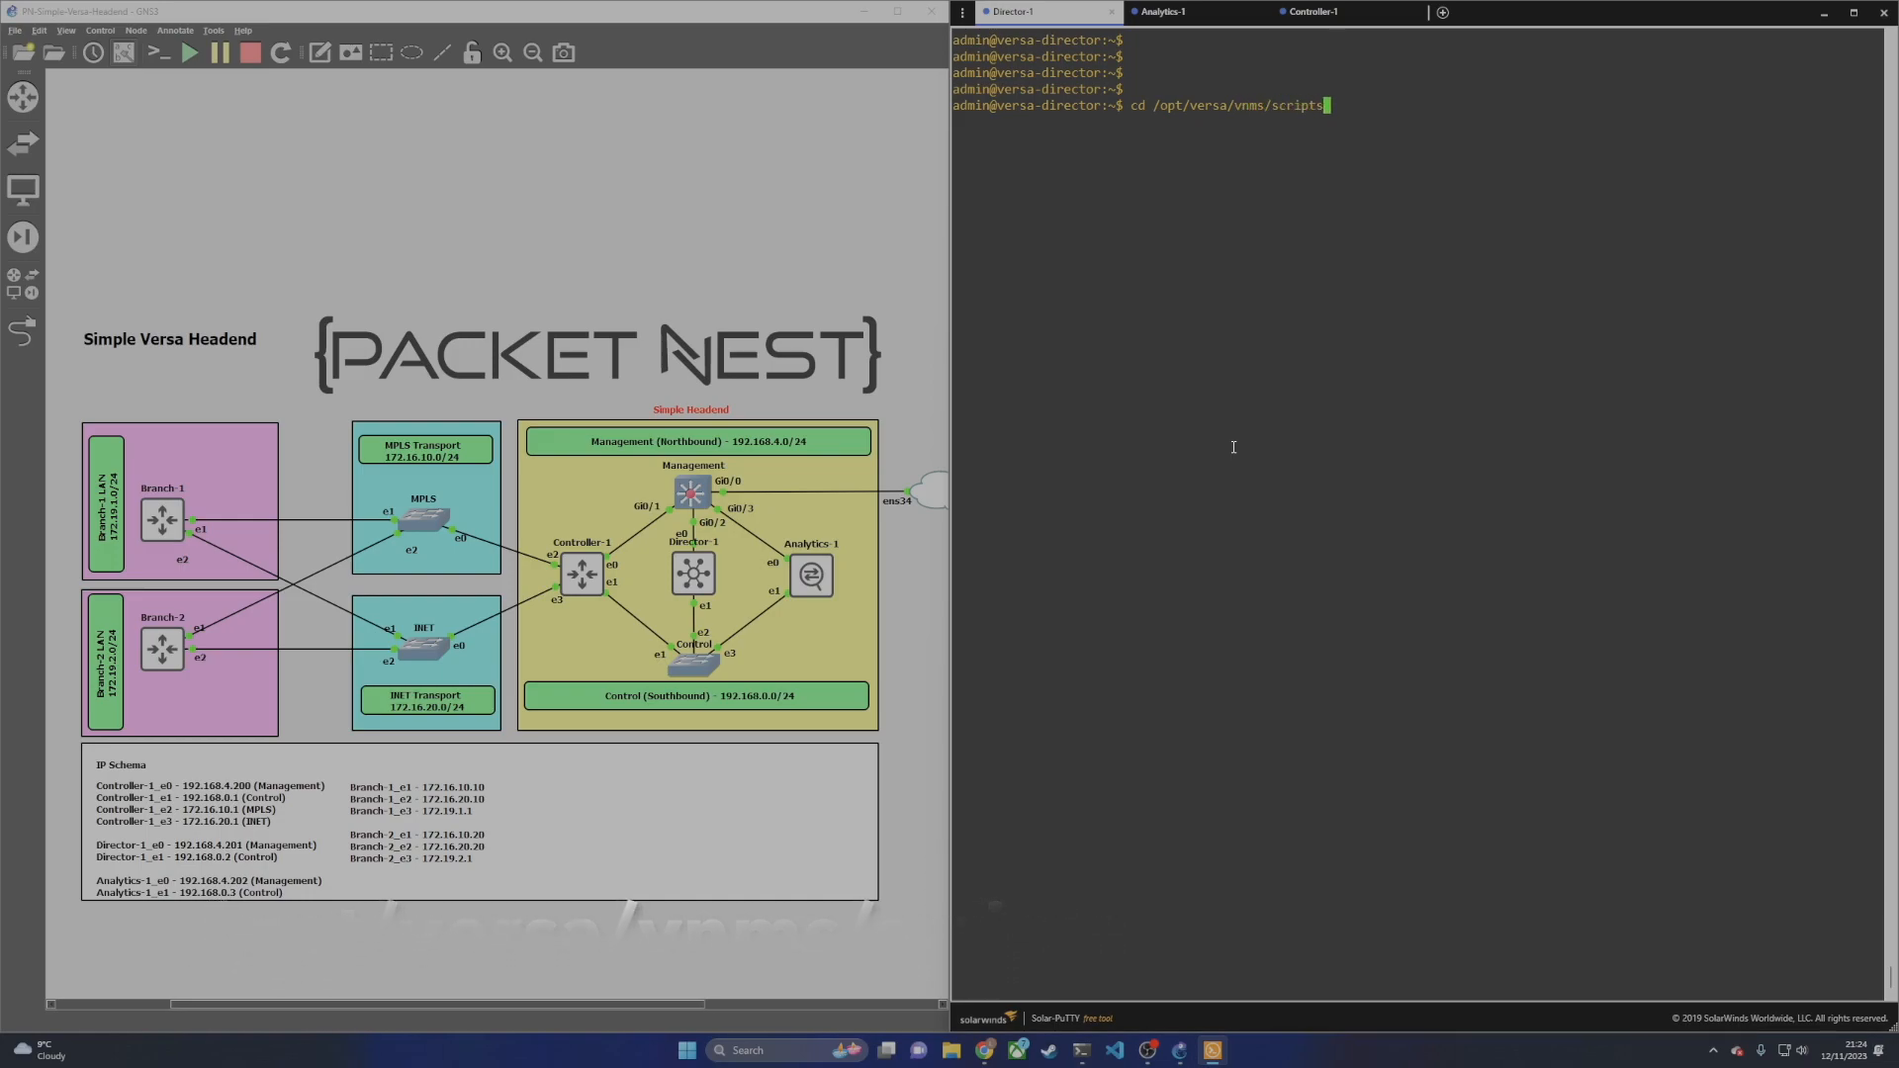
pyautogui.press('Return')
pyautogui.write('ls | g')
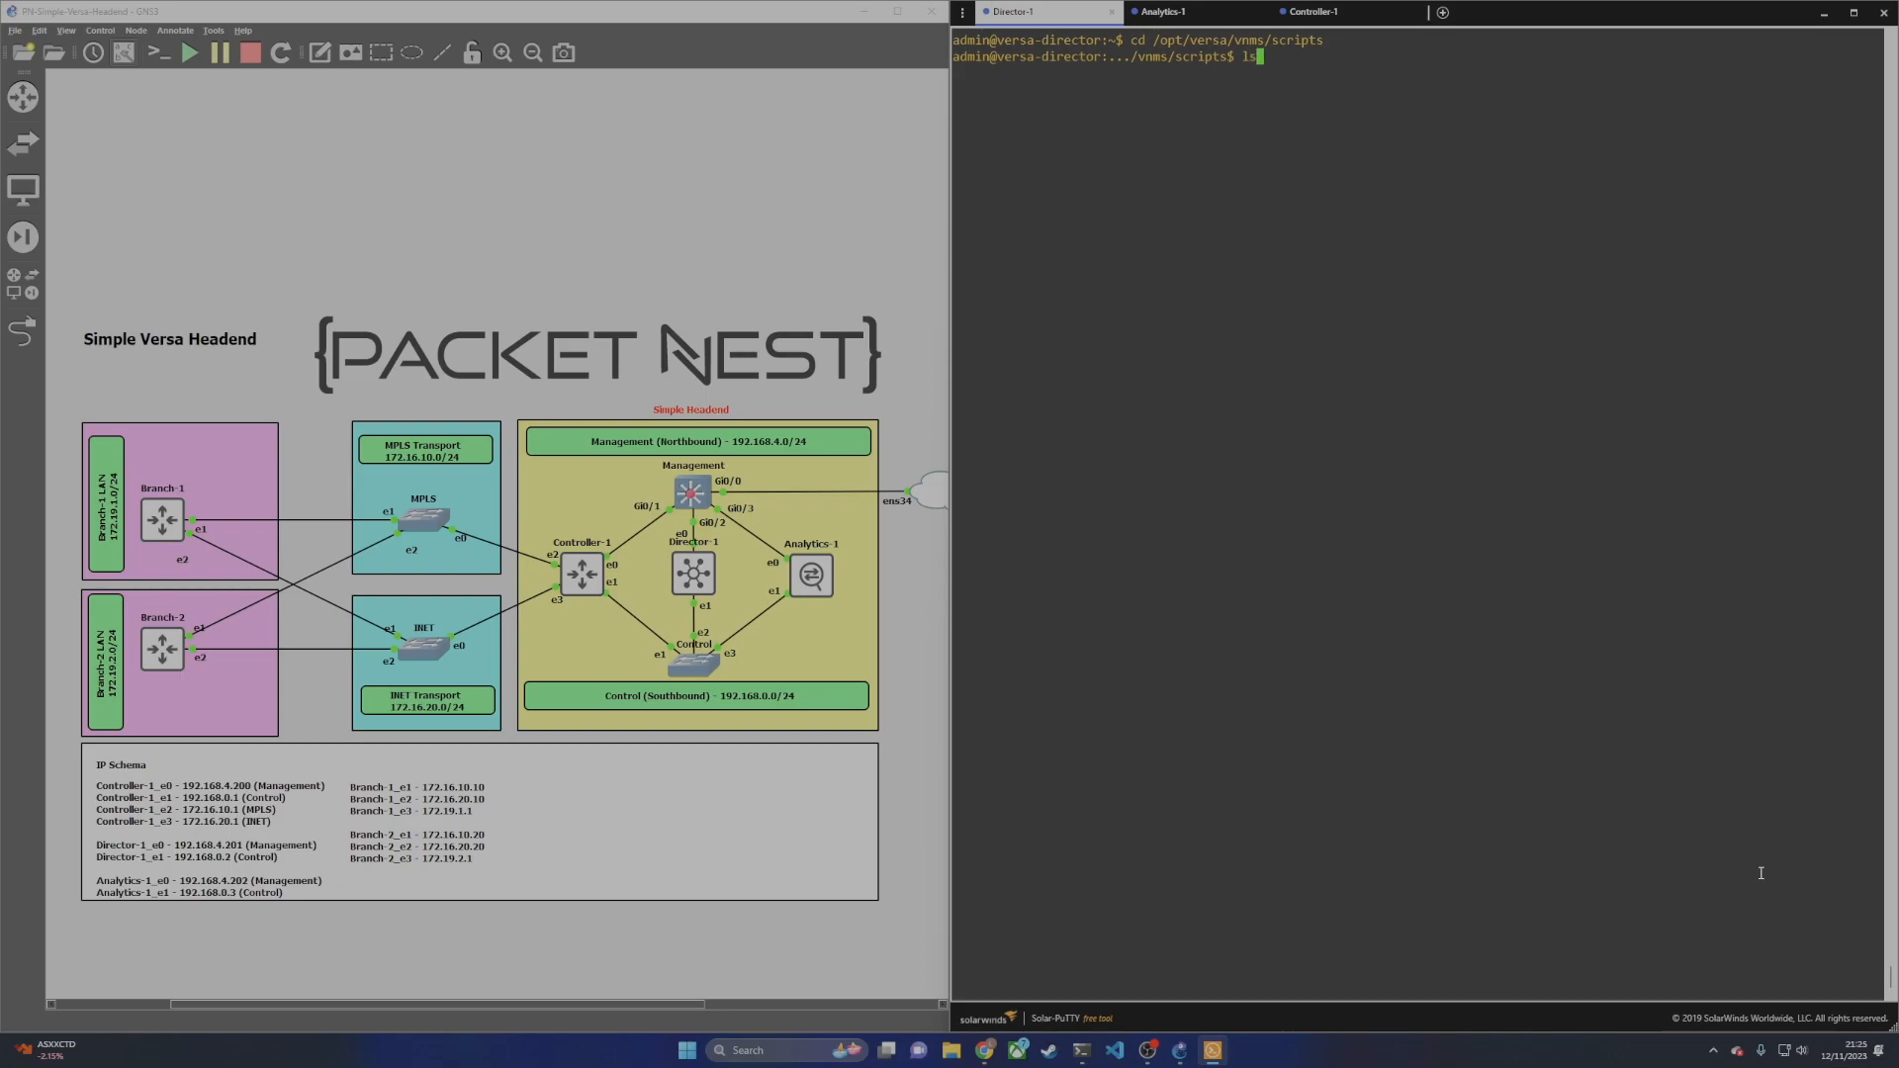
pyautogui.write('rep startup')
pyautogui.press('Return')
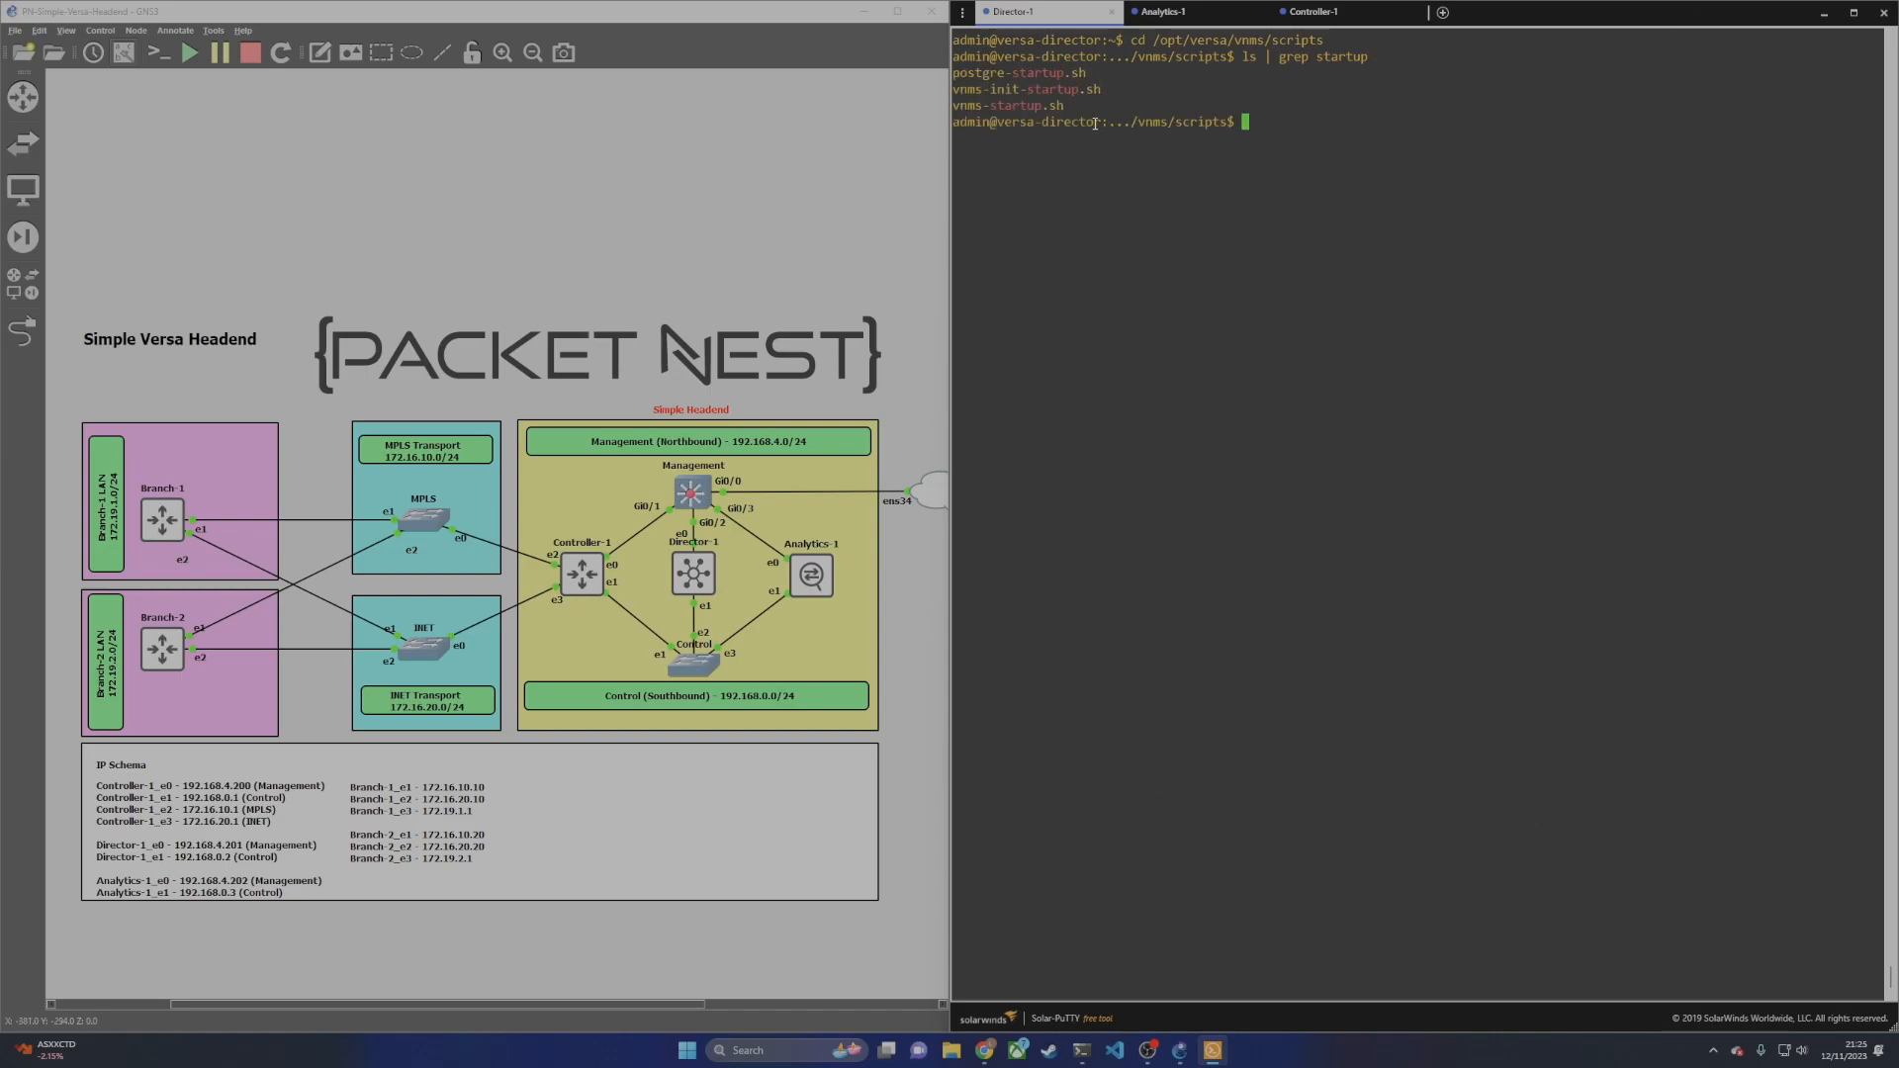
# Step: Run sudo ./vnms-startup.sh to start the Director setup script
pyautogui.moveTo(1060, 105); pyautogui.dragTo(953, 105)
pyautogui.click(1101, 135)
pyautogui.write('sudo ./vnms-s')
pyautogui.press('Tab')
pyautogui.press('Return')
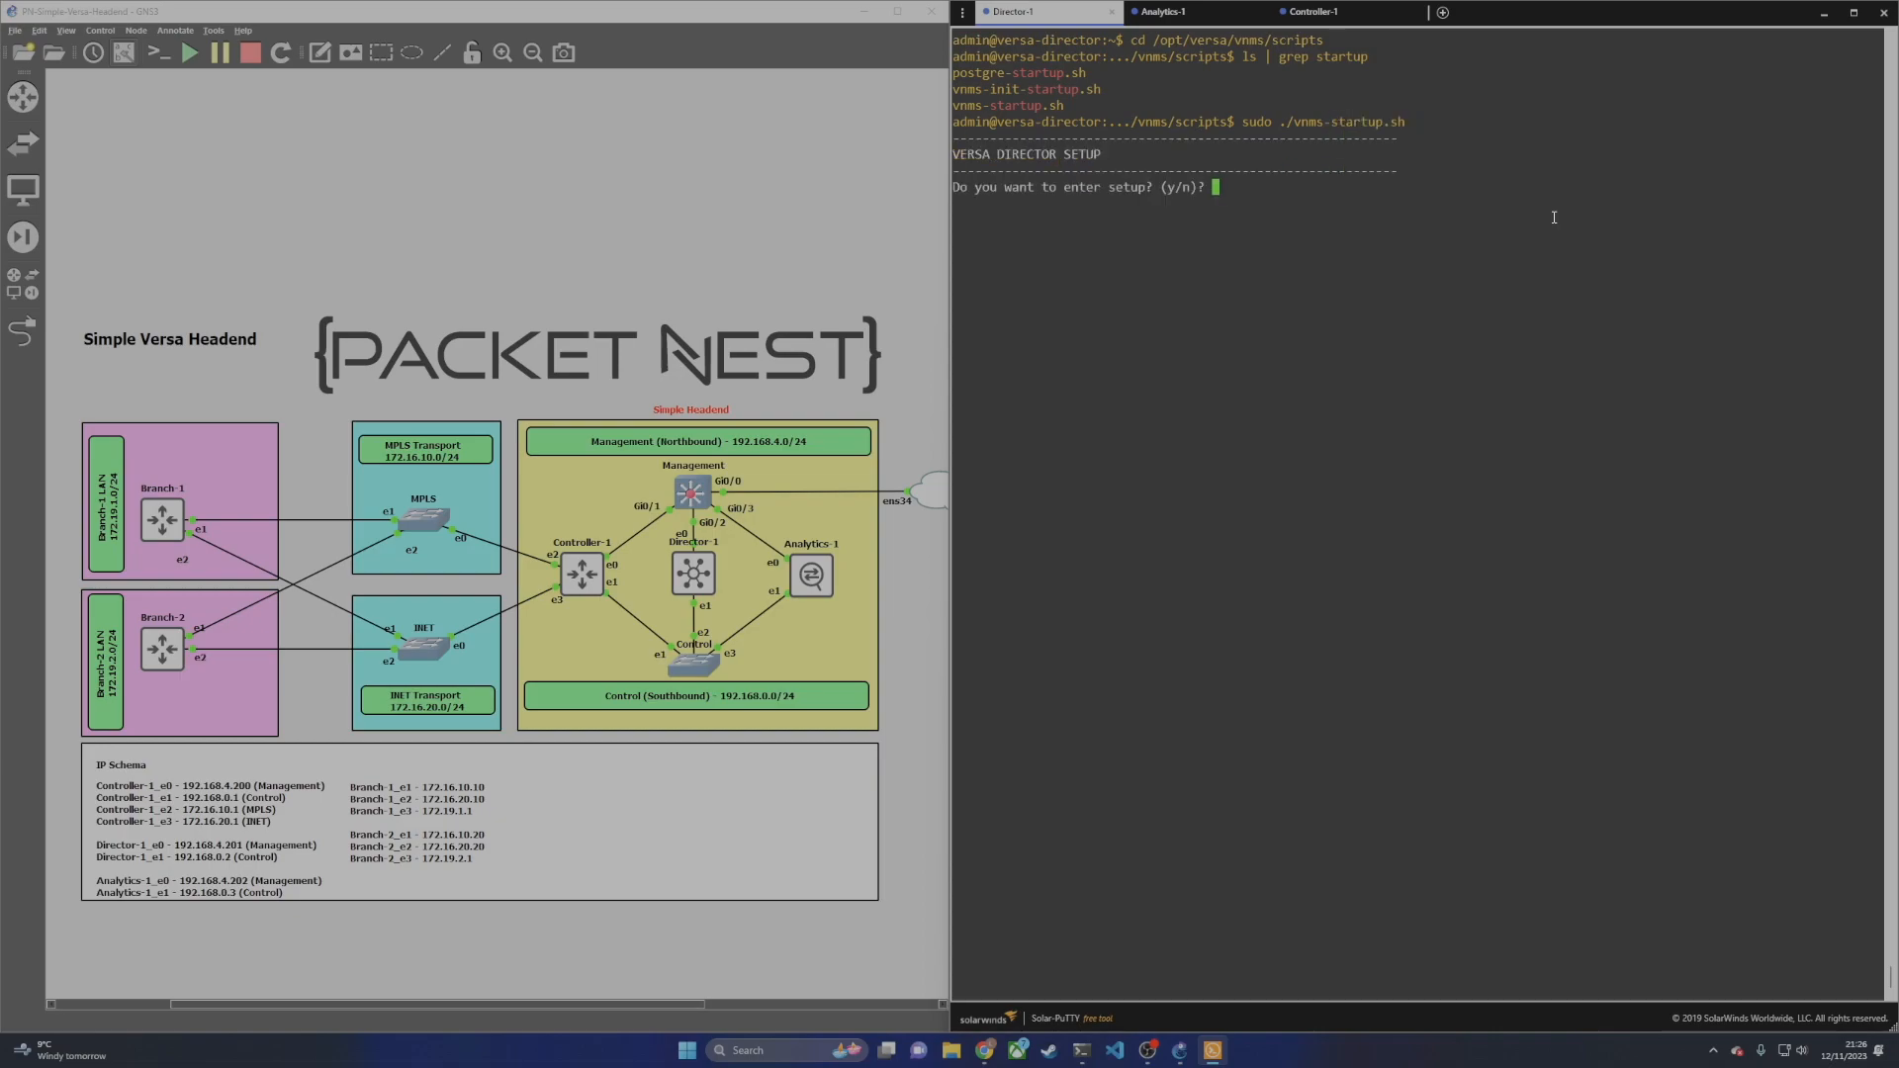
# Step: Answer y to enter setup and y to set the hostname, then enter Director-1
pyautogui.write('y')
pyautogui.press('Return')
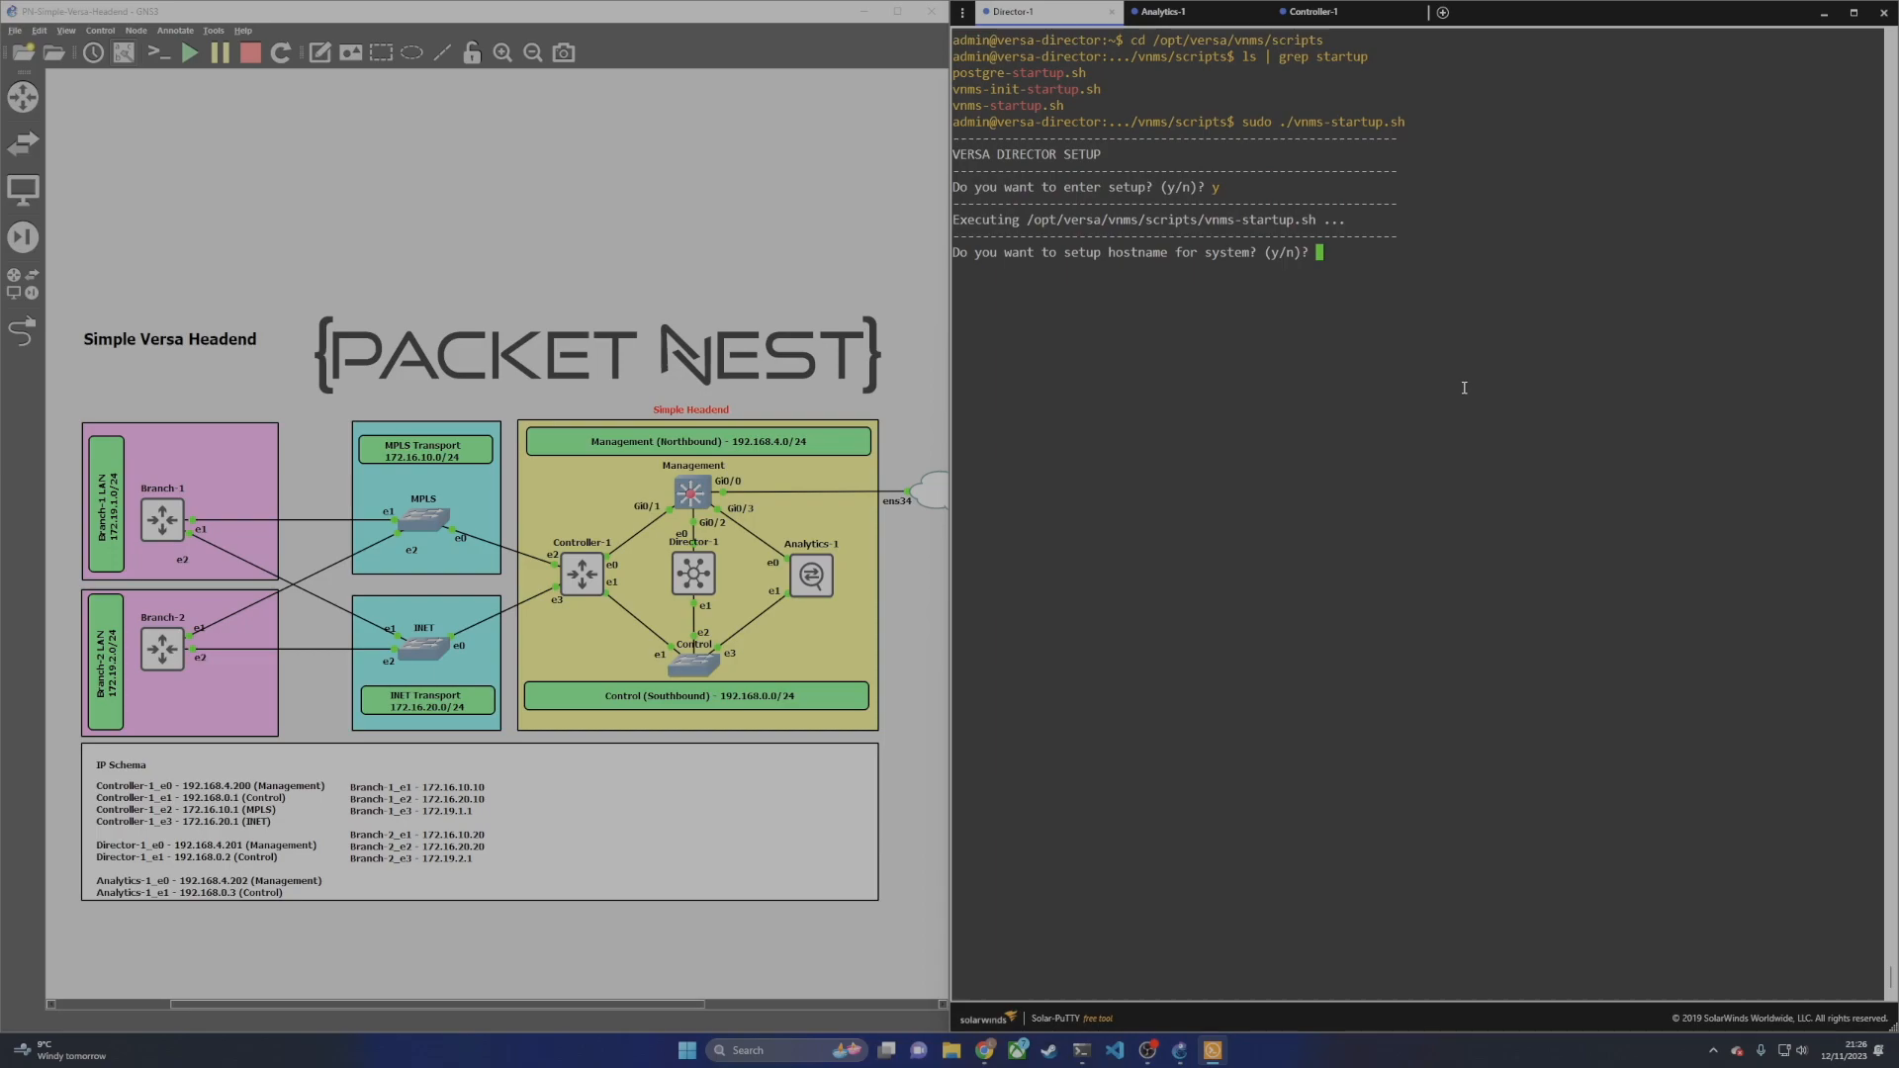
pyautogui.write('y')
pyautogui.press('Return')
pyautogui.write('Director-1')
pyautogui.press('Return')
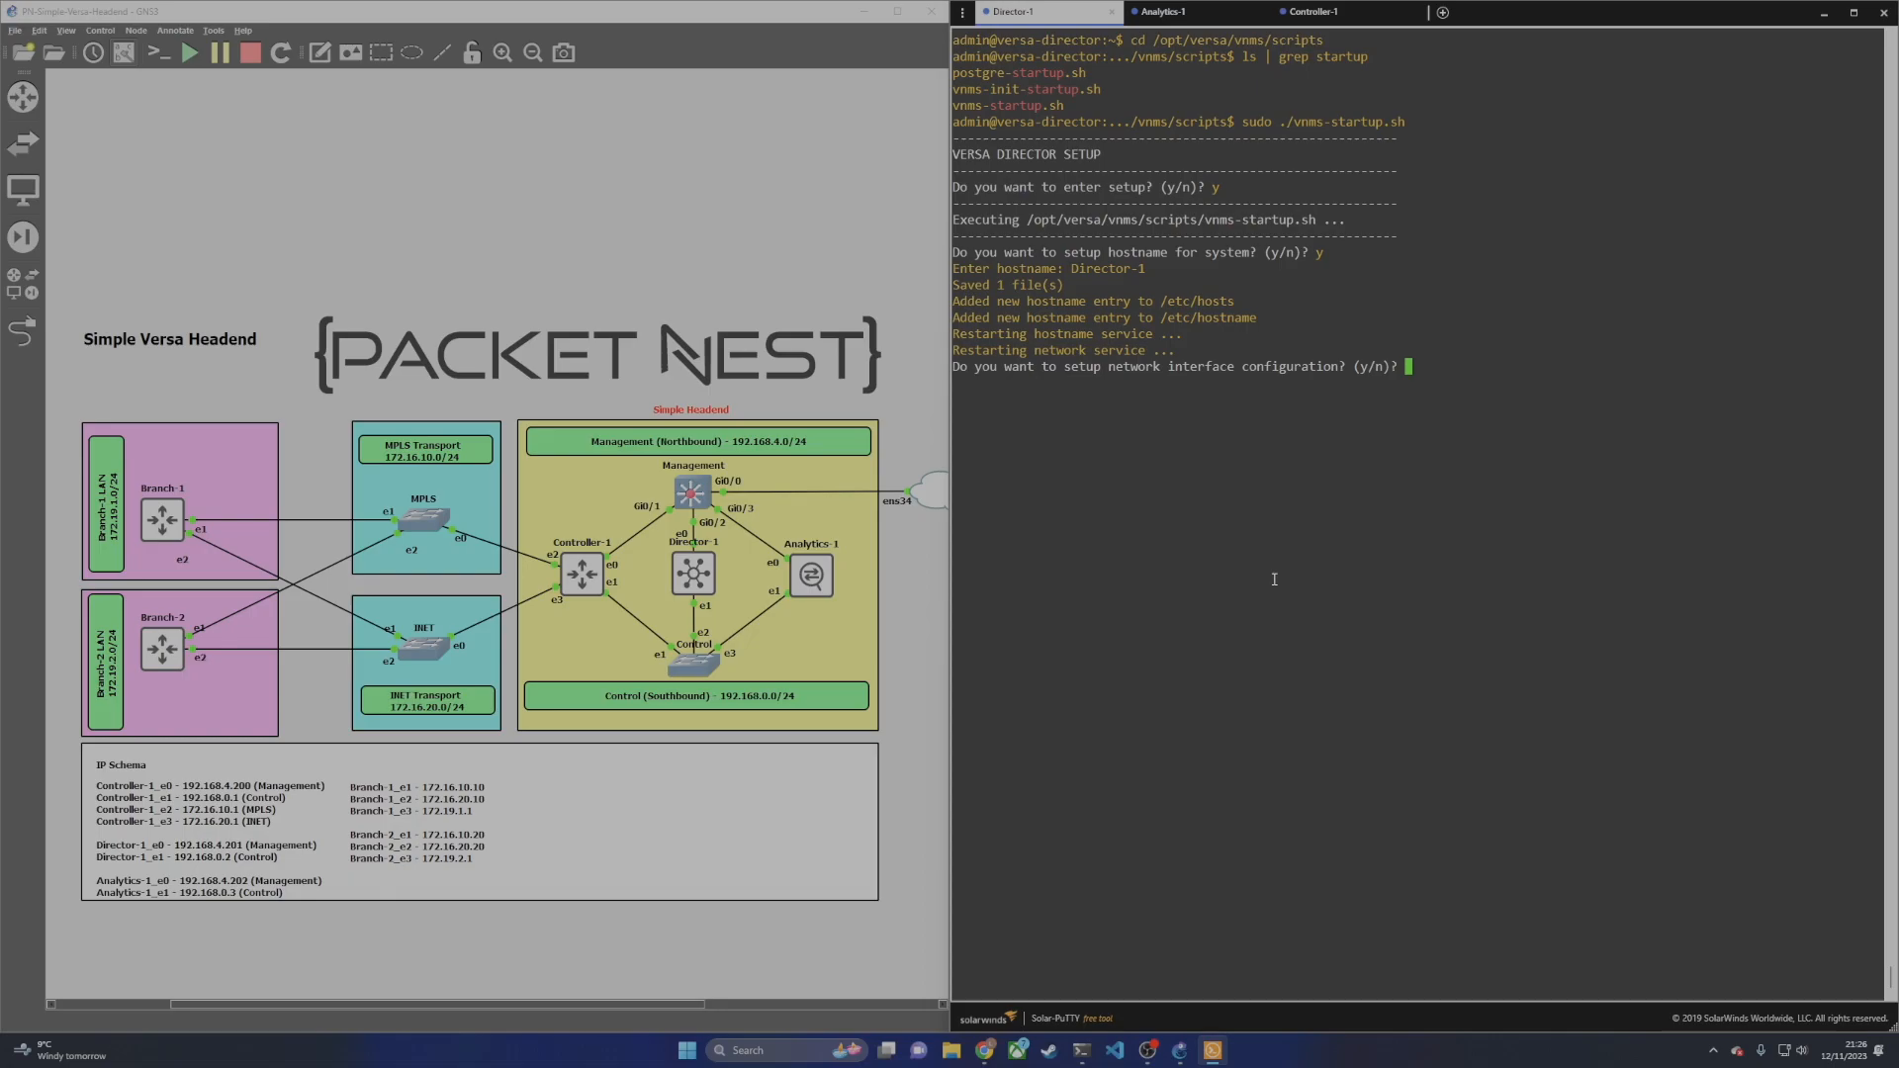
# Step: Configure eth0 with IP 192.168.4.201, netmask 255.255.255.0 and gateway 192.168.4.1
pyautogui.write('y')
pyautogui.press('Return')
pyautogui.write('eth0]: eth0')
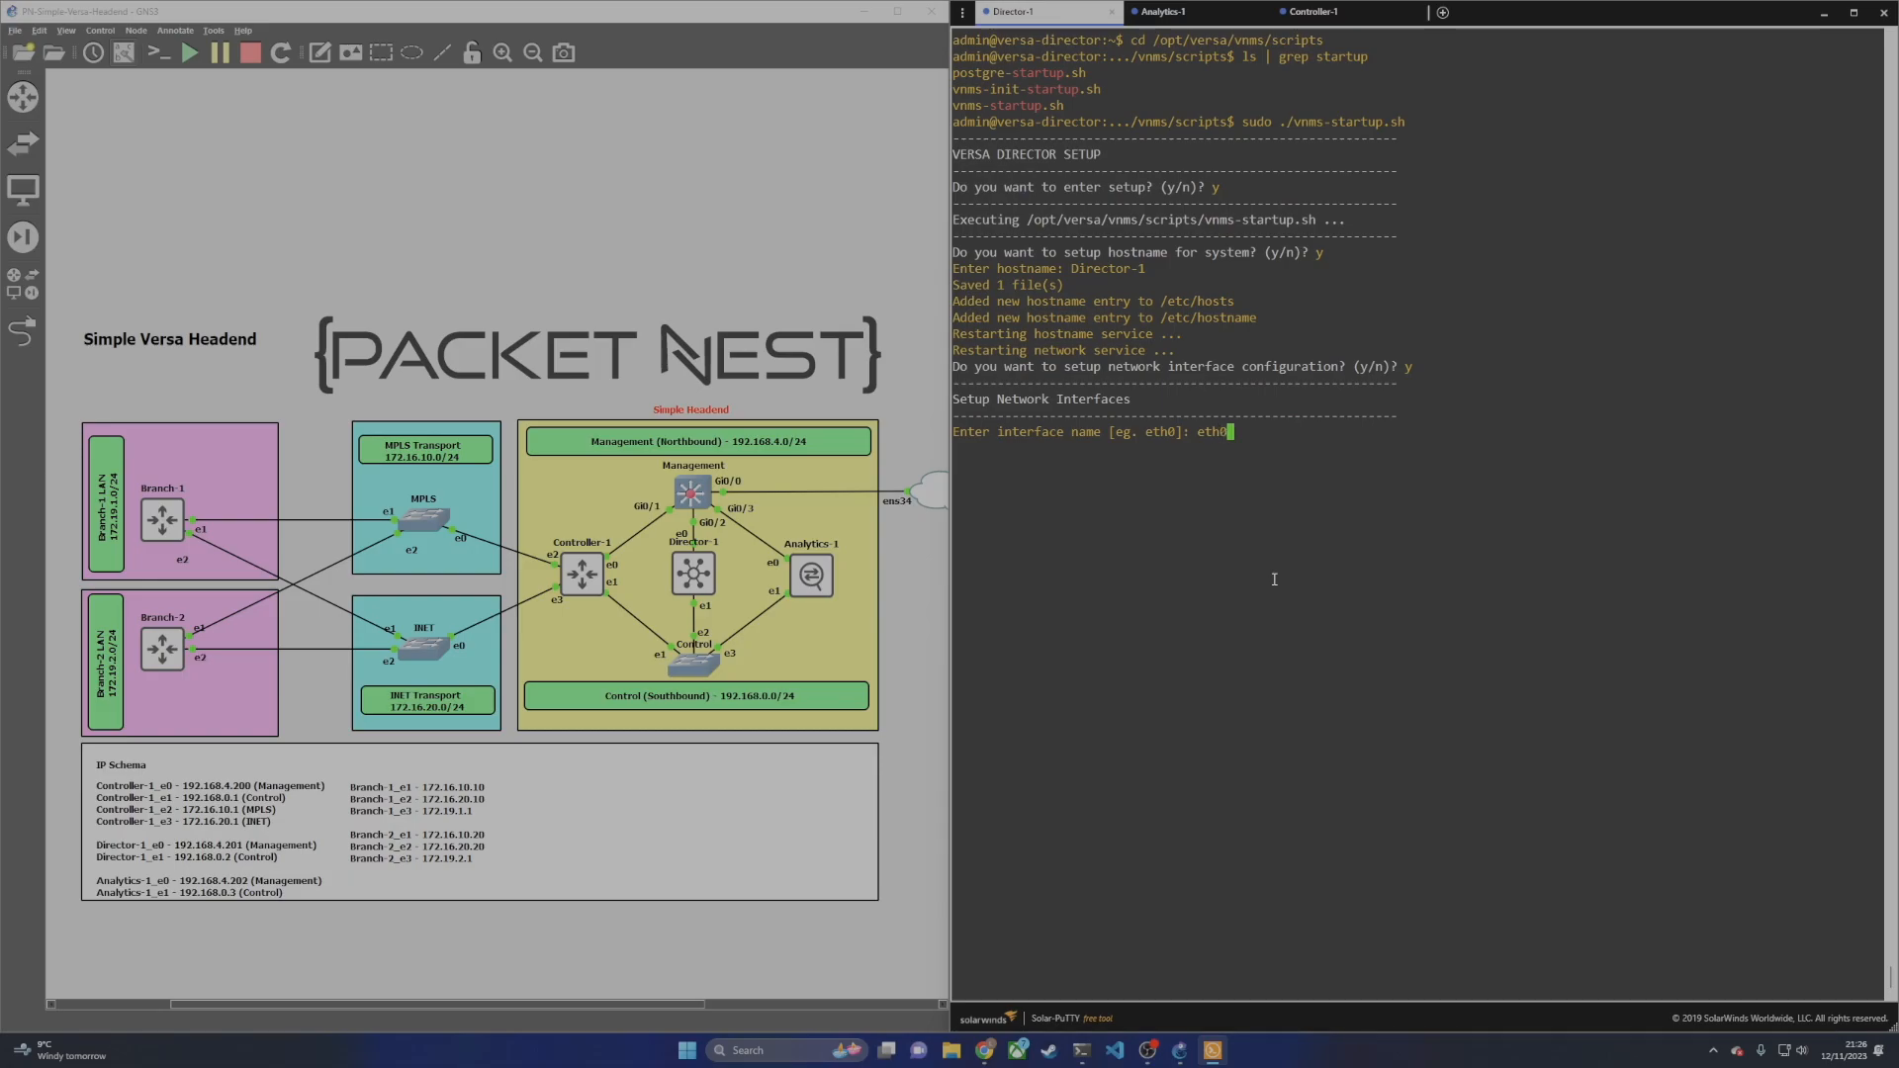
pyautogui.press('Return')
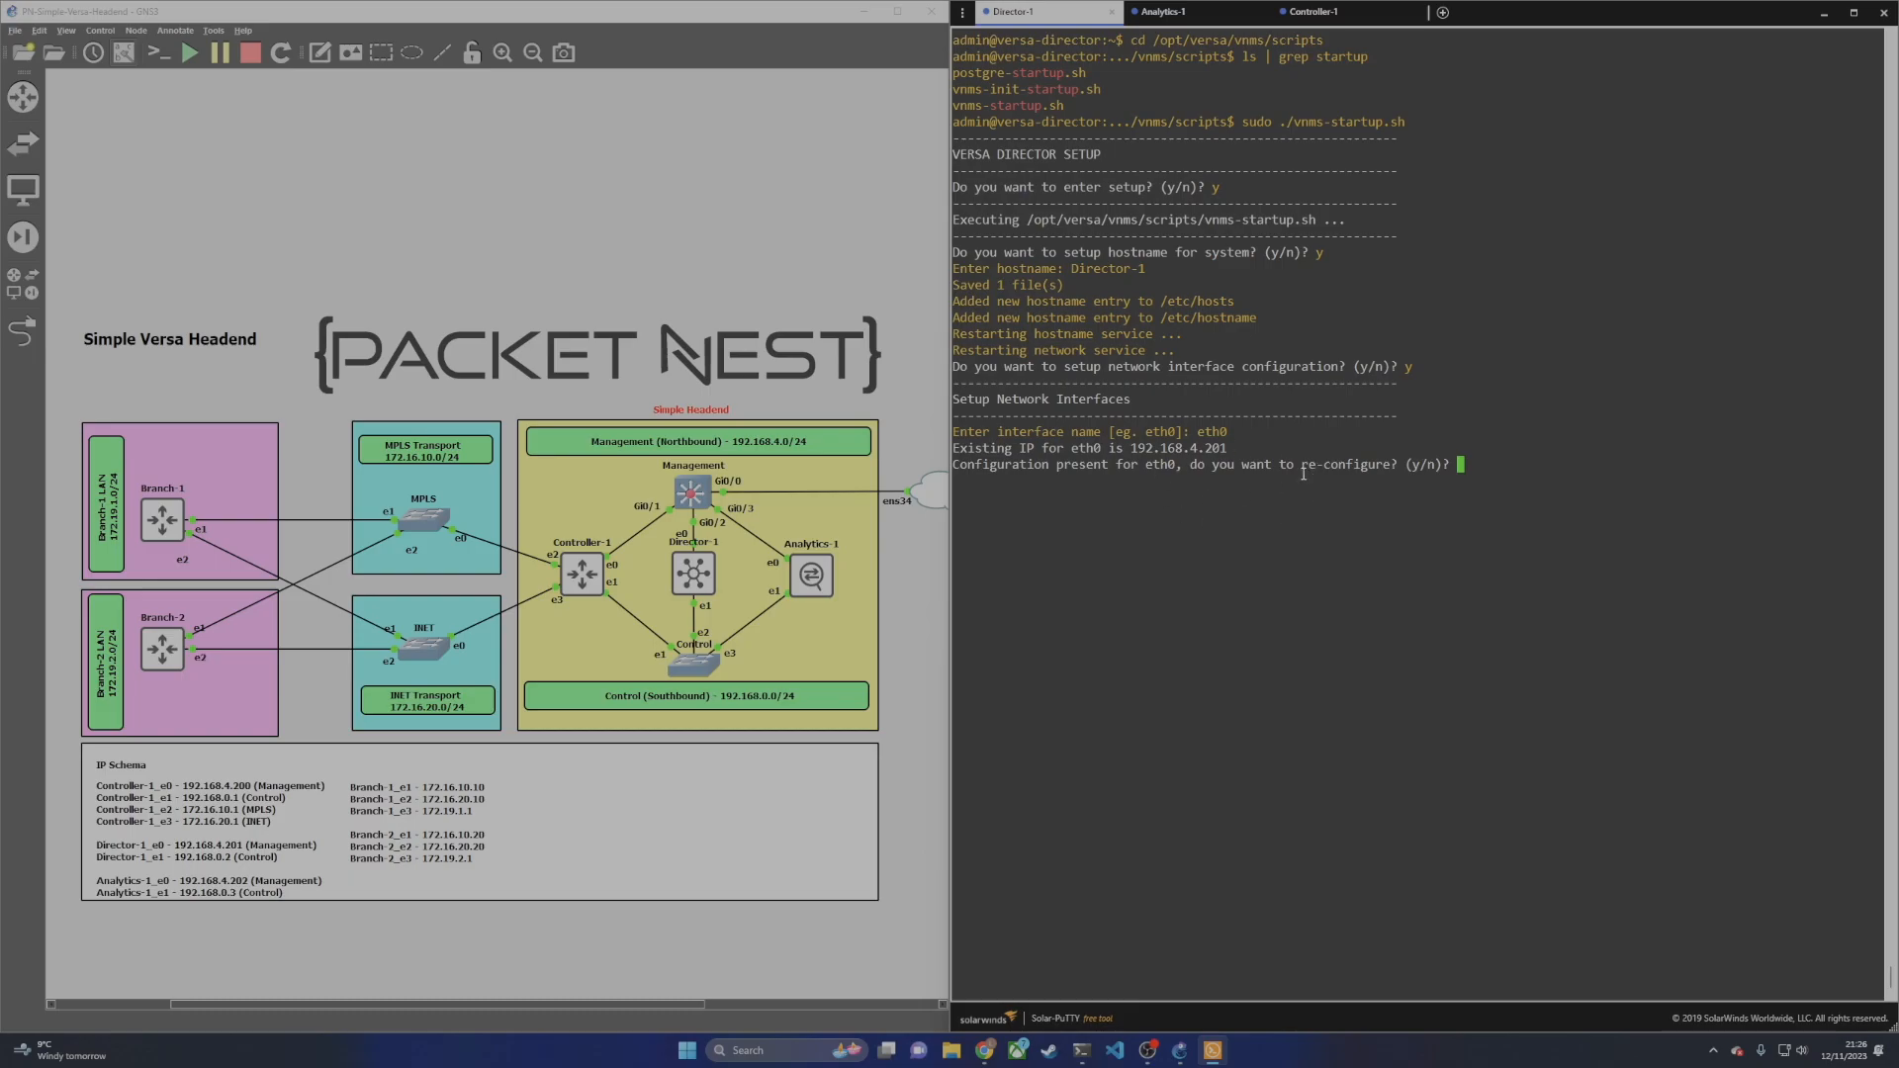
pyautogui.write('y')
pyautogui.press('Return')
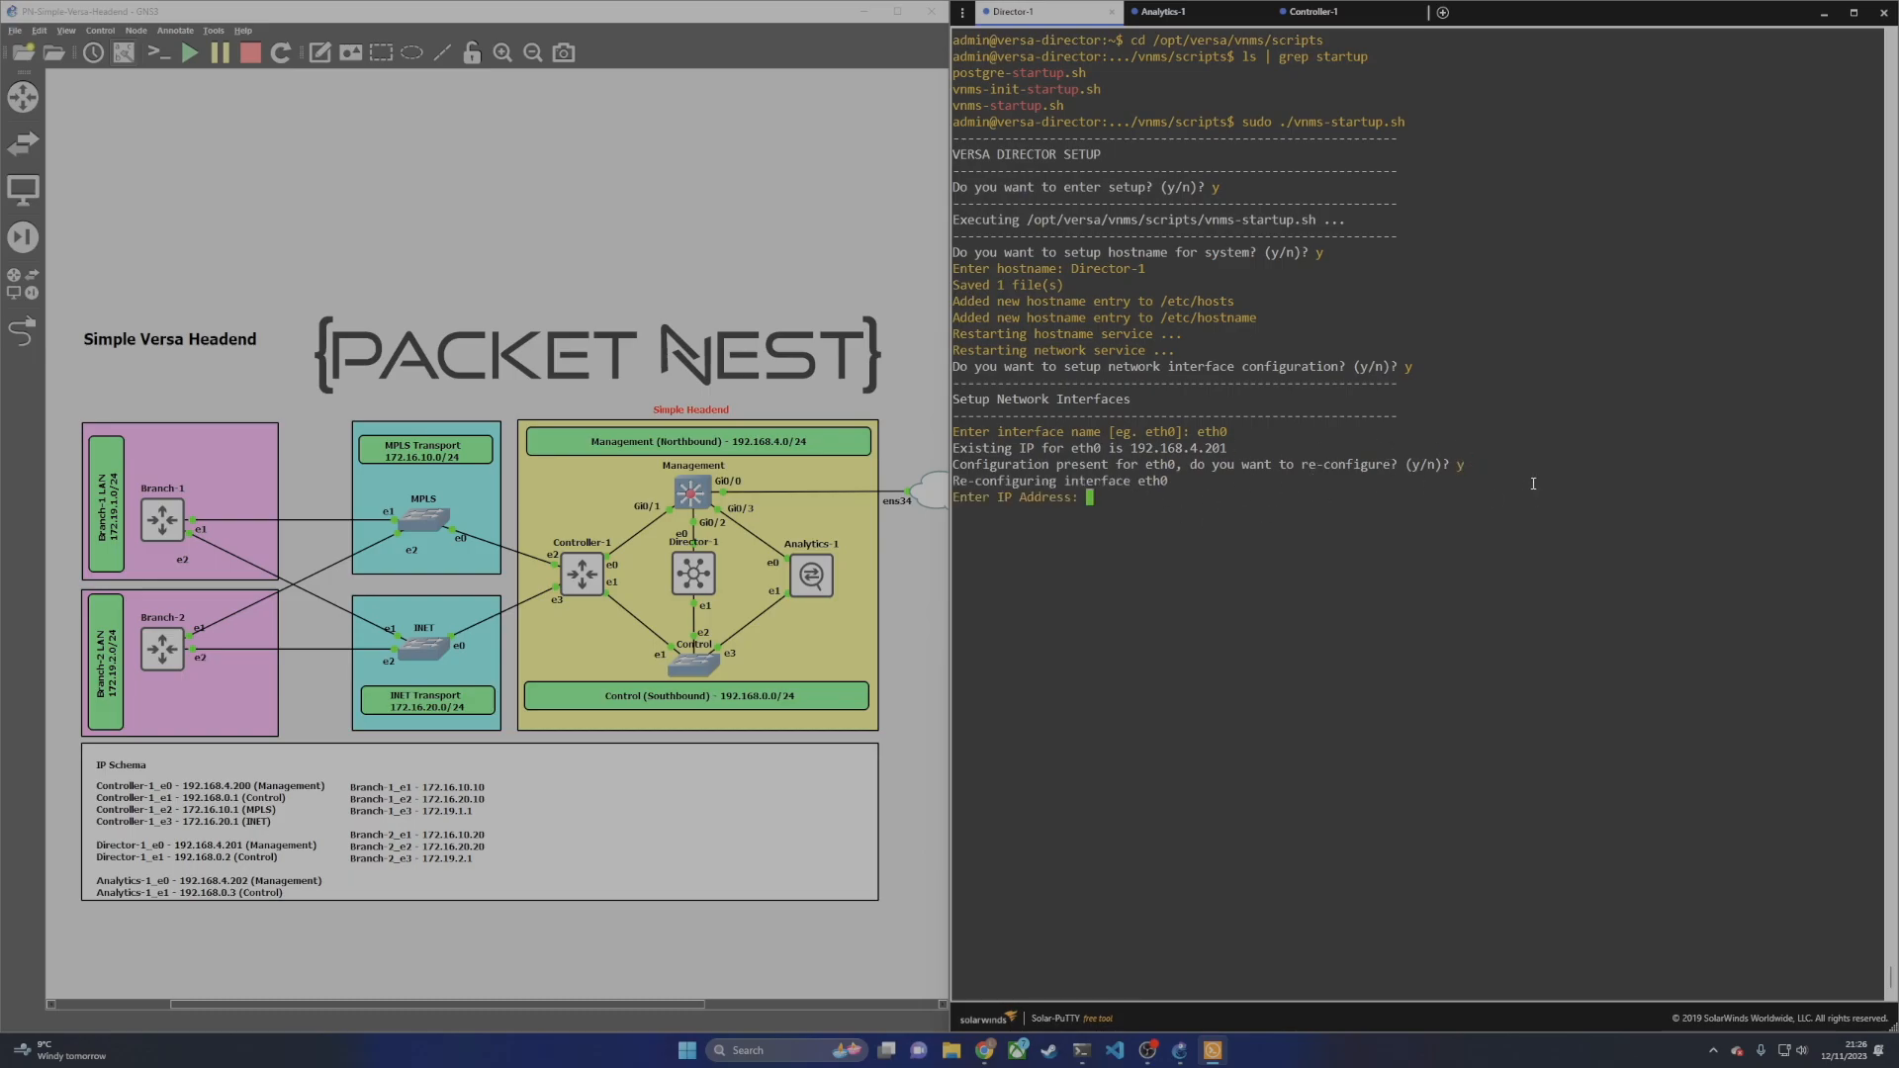
pyautogui.write('192.168.4.201')
pyautogui.press('Return')
pyautogui.write('255')
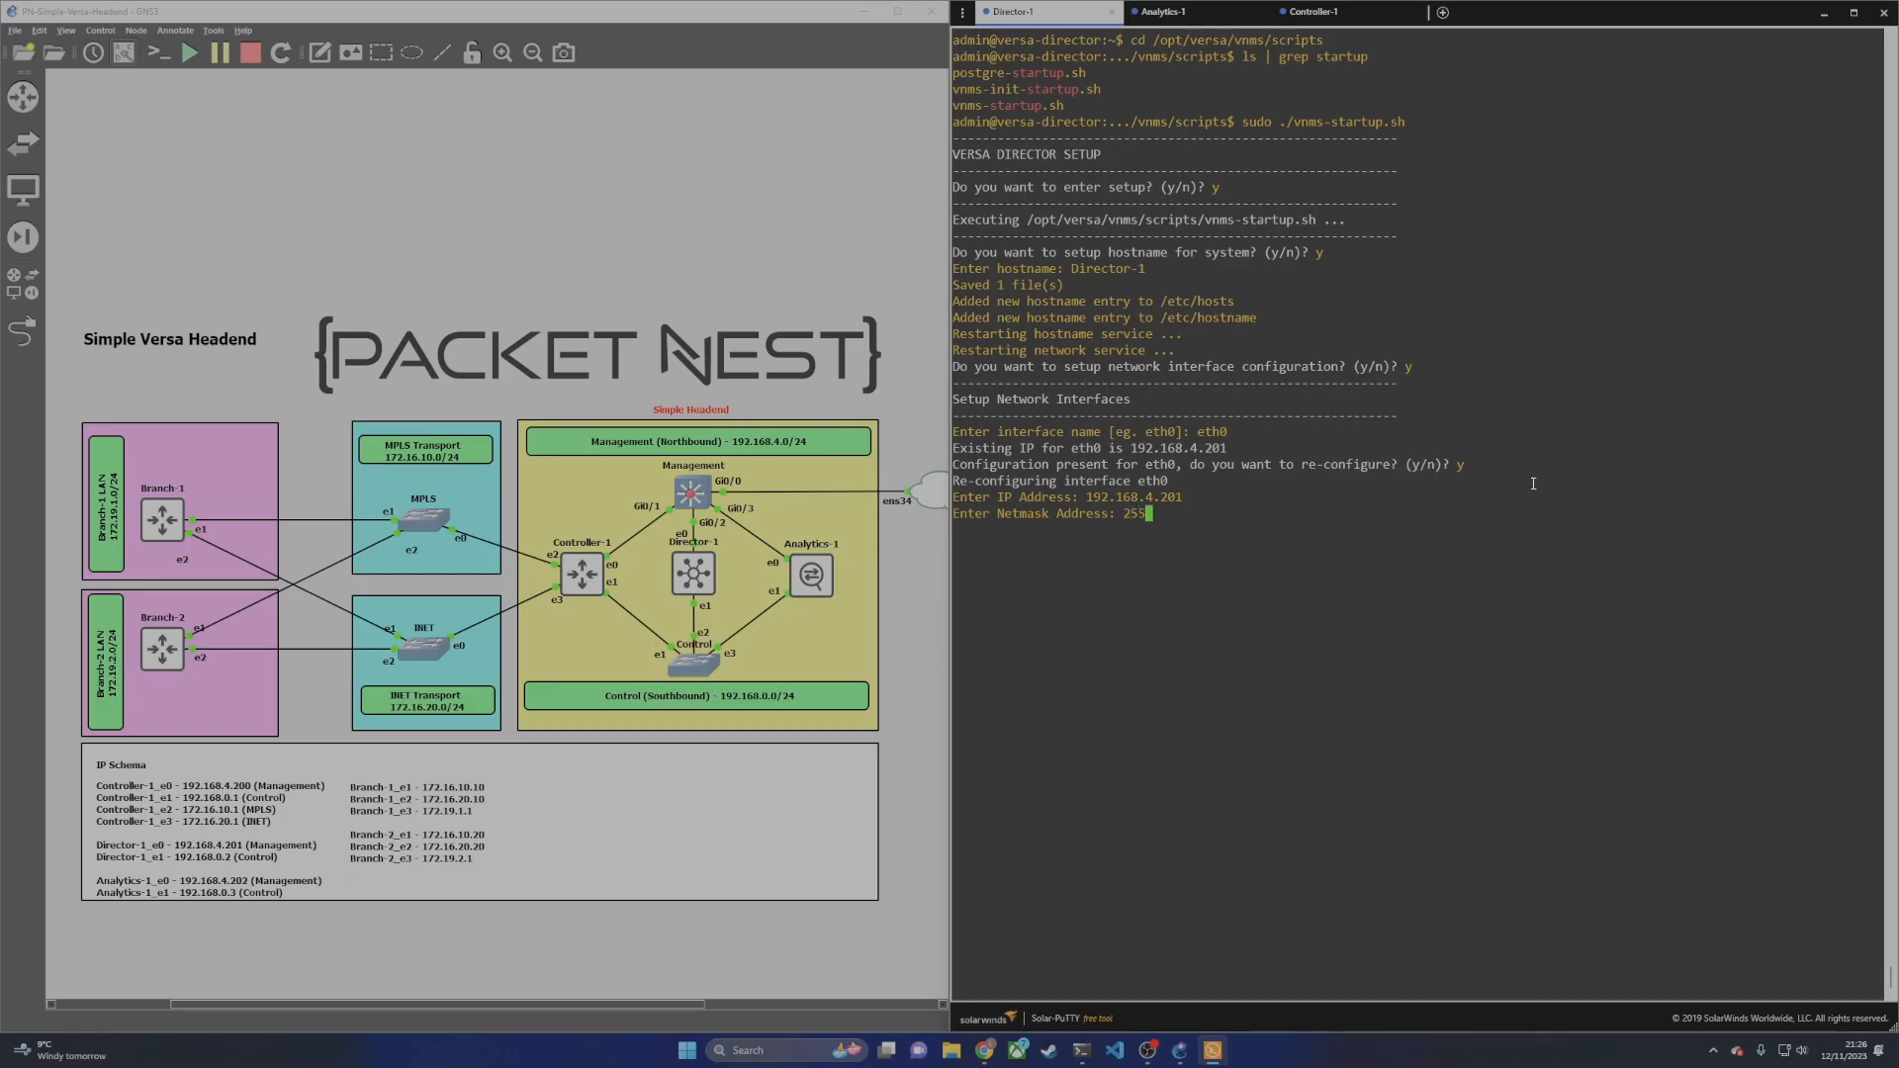
pyautogui.write('.255.255.0')
pyautogui.press('Return')
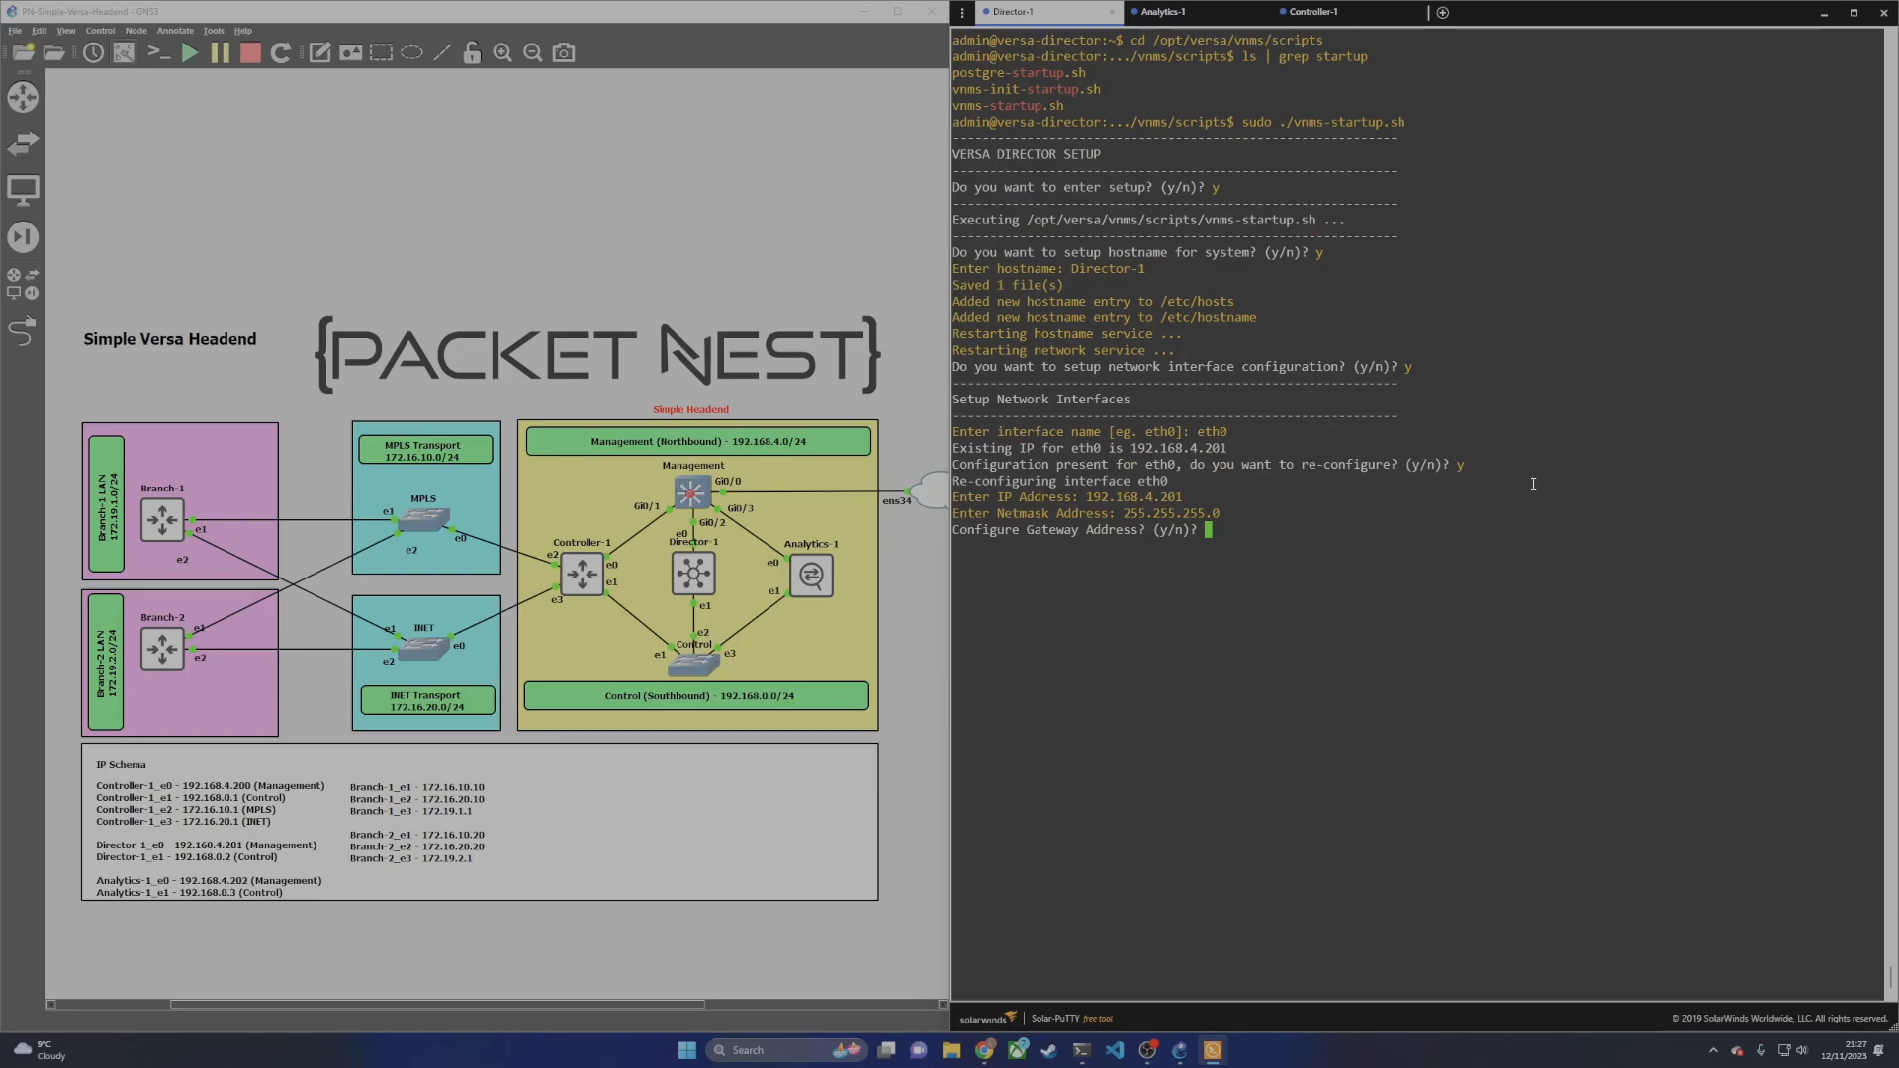
pyautogui.write('y')
pyautogui.press('Return')
pyautogui.write('192.168.4.1')
pyautogui.press('Return')
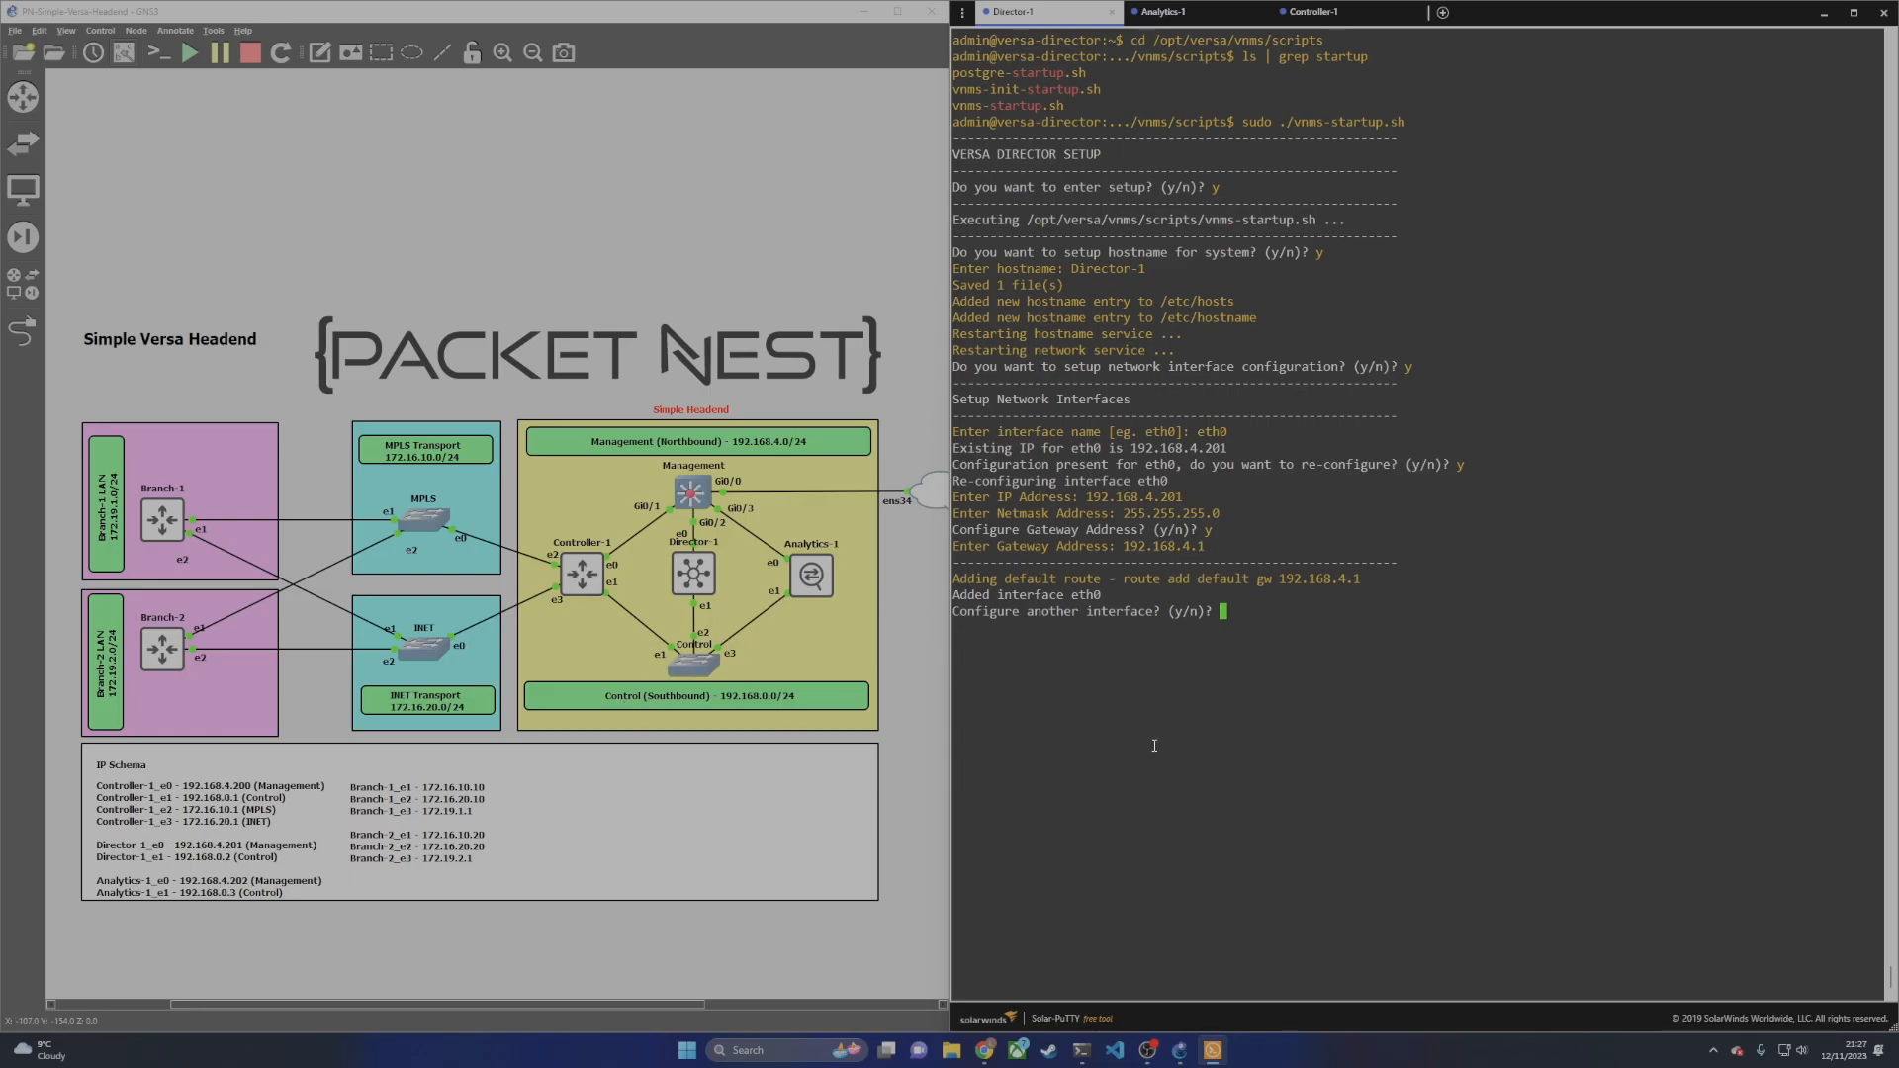
# Step: Configure eth1 with IP 192.168.0.2 and netmask 255.255.255.0, then decline further interfaces
pyautogui.write('y')
pyautogui.press('Return')
pyautogui.write('eth1')
pyautogui.press('Return')
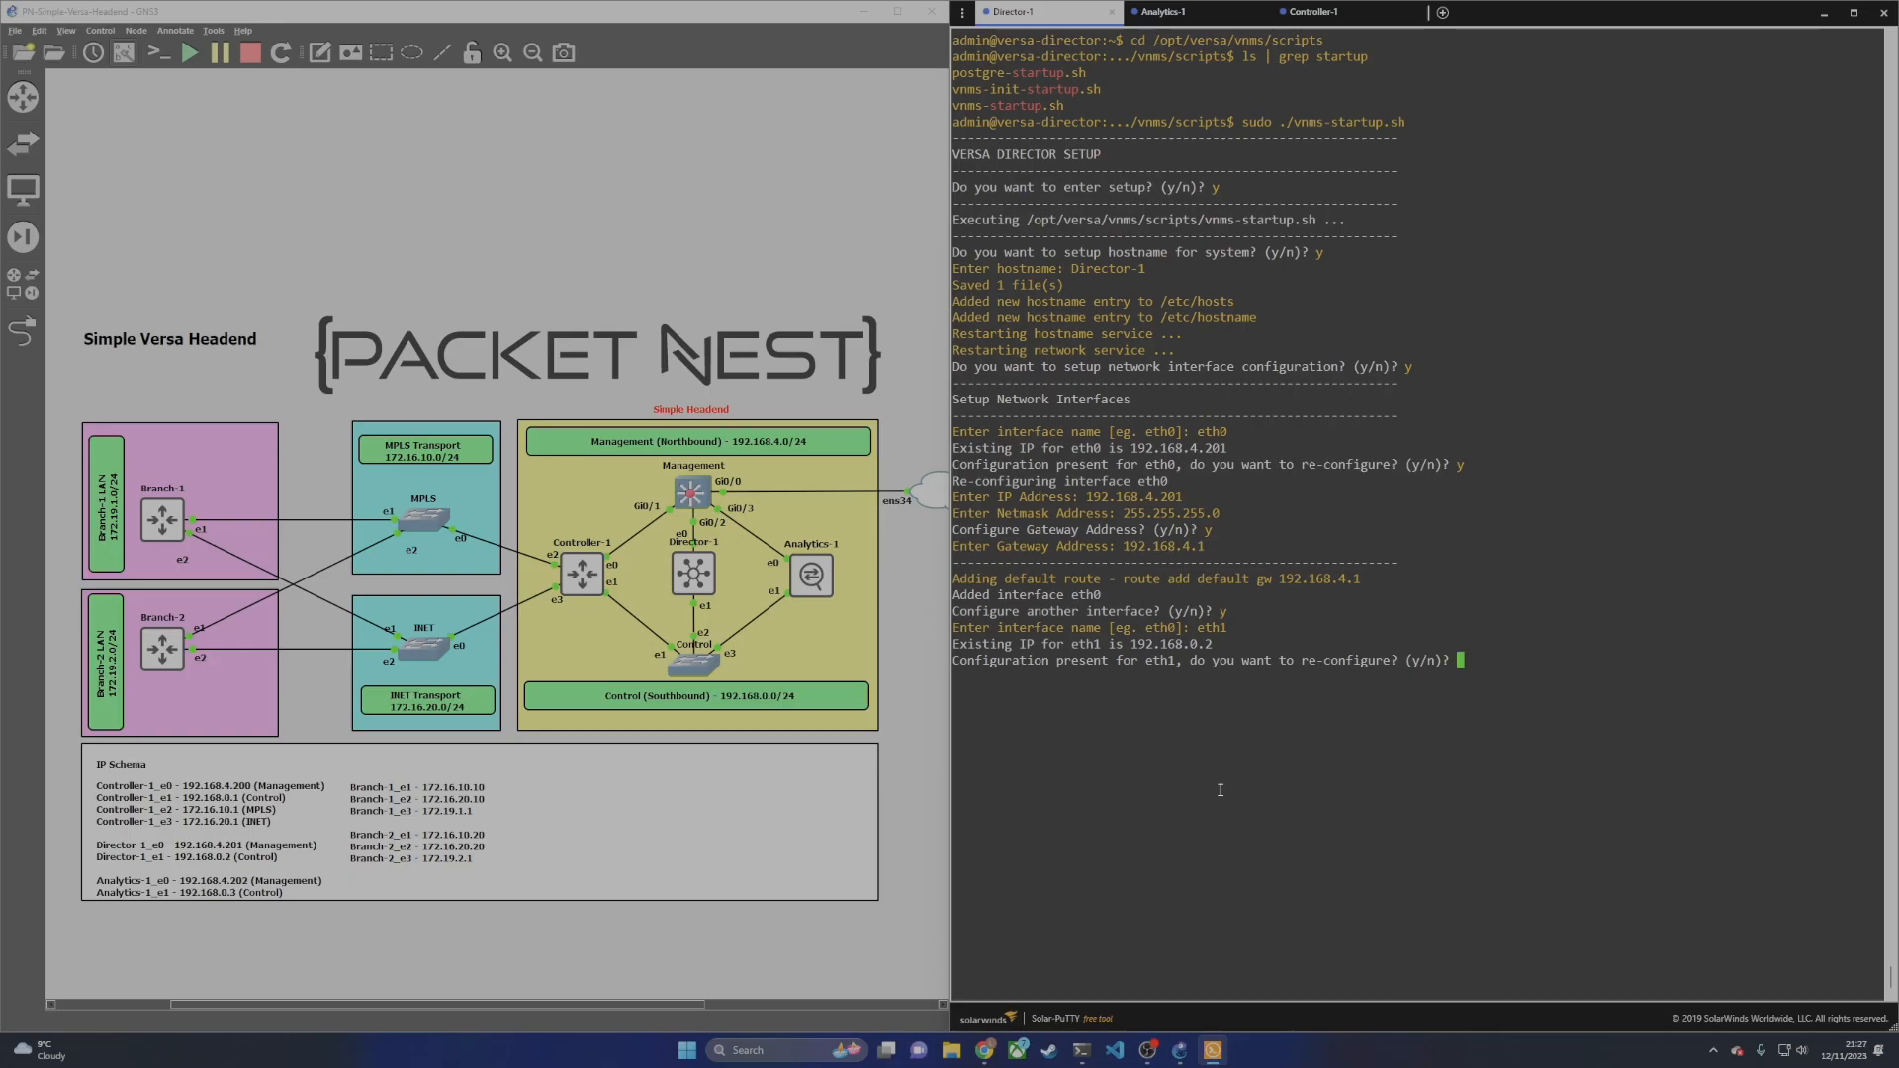
pyautogui.write('y')
pyautogui.press('Return')
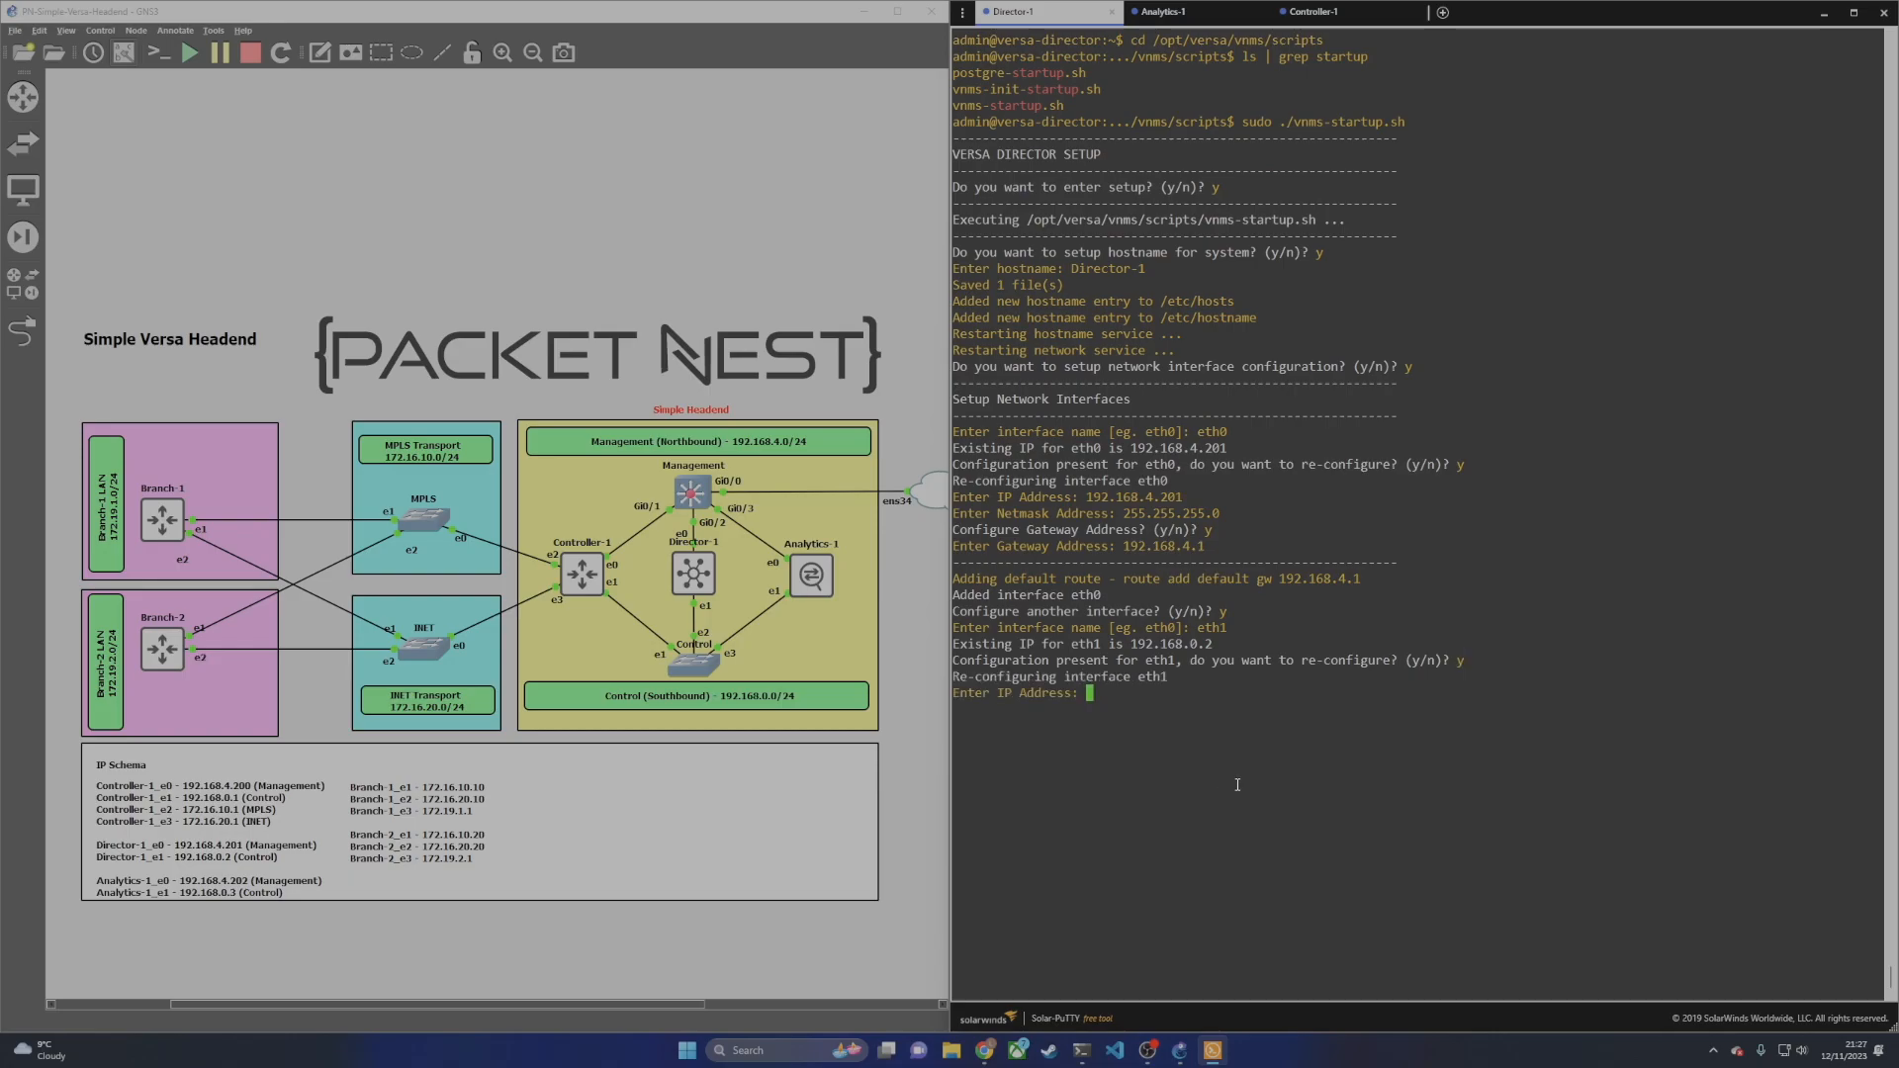
pyautogui.write('192.168.0.1')
pyautogui.press('BackSpace')
pyautogui.write('2')
pyautogui.press('Return')
pyautogui.write('255')
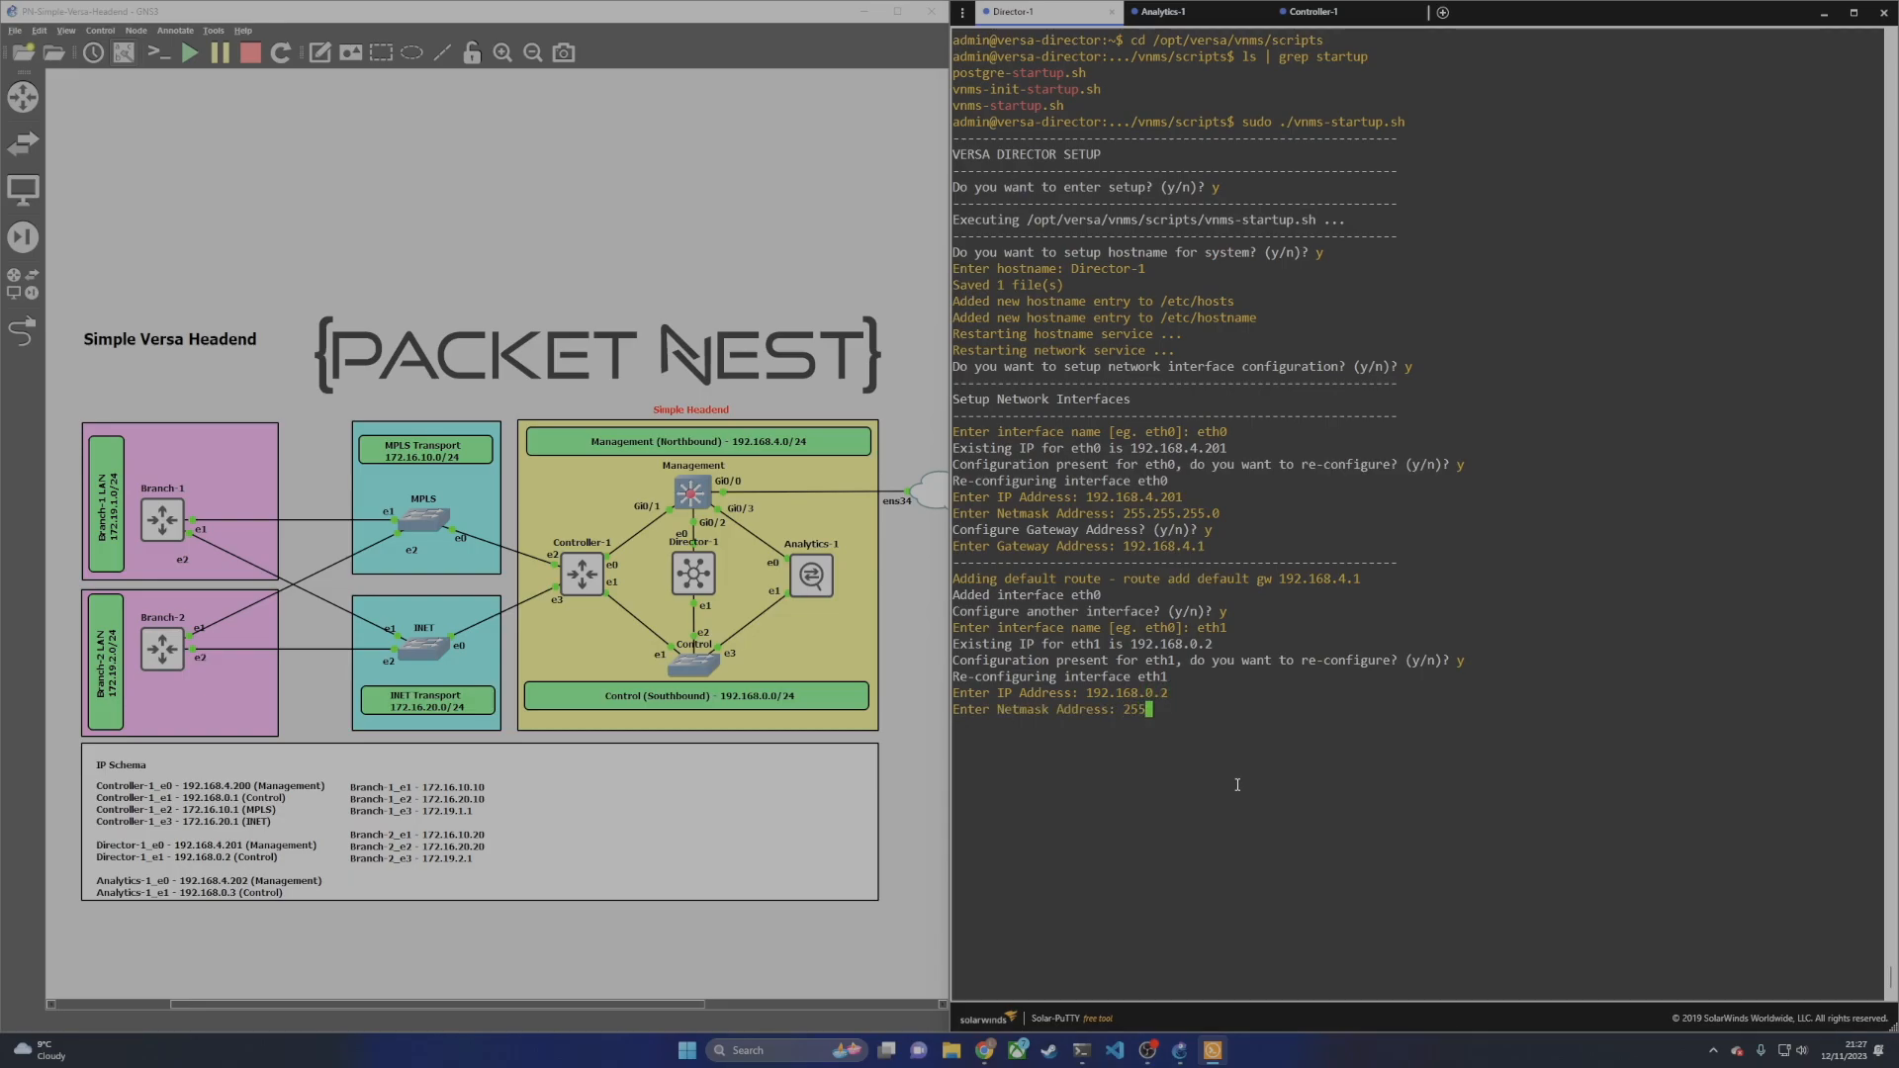
pyautogui.write('.255.255.0')
pyautogui.press('Return')
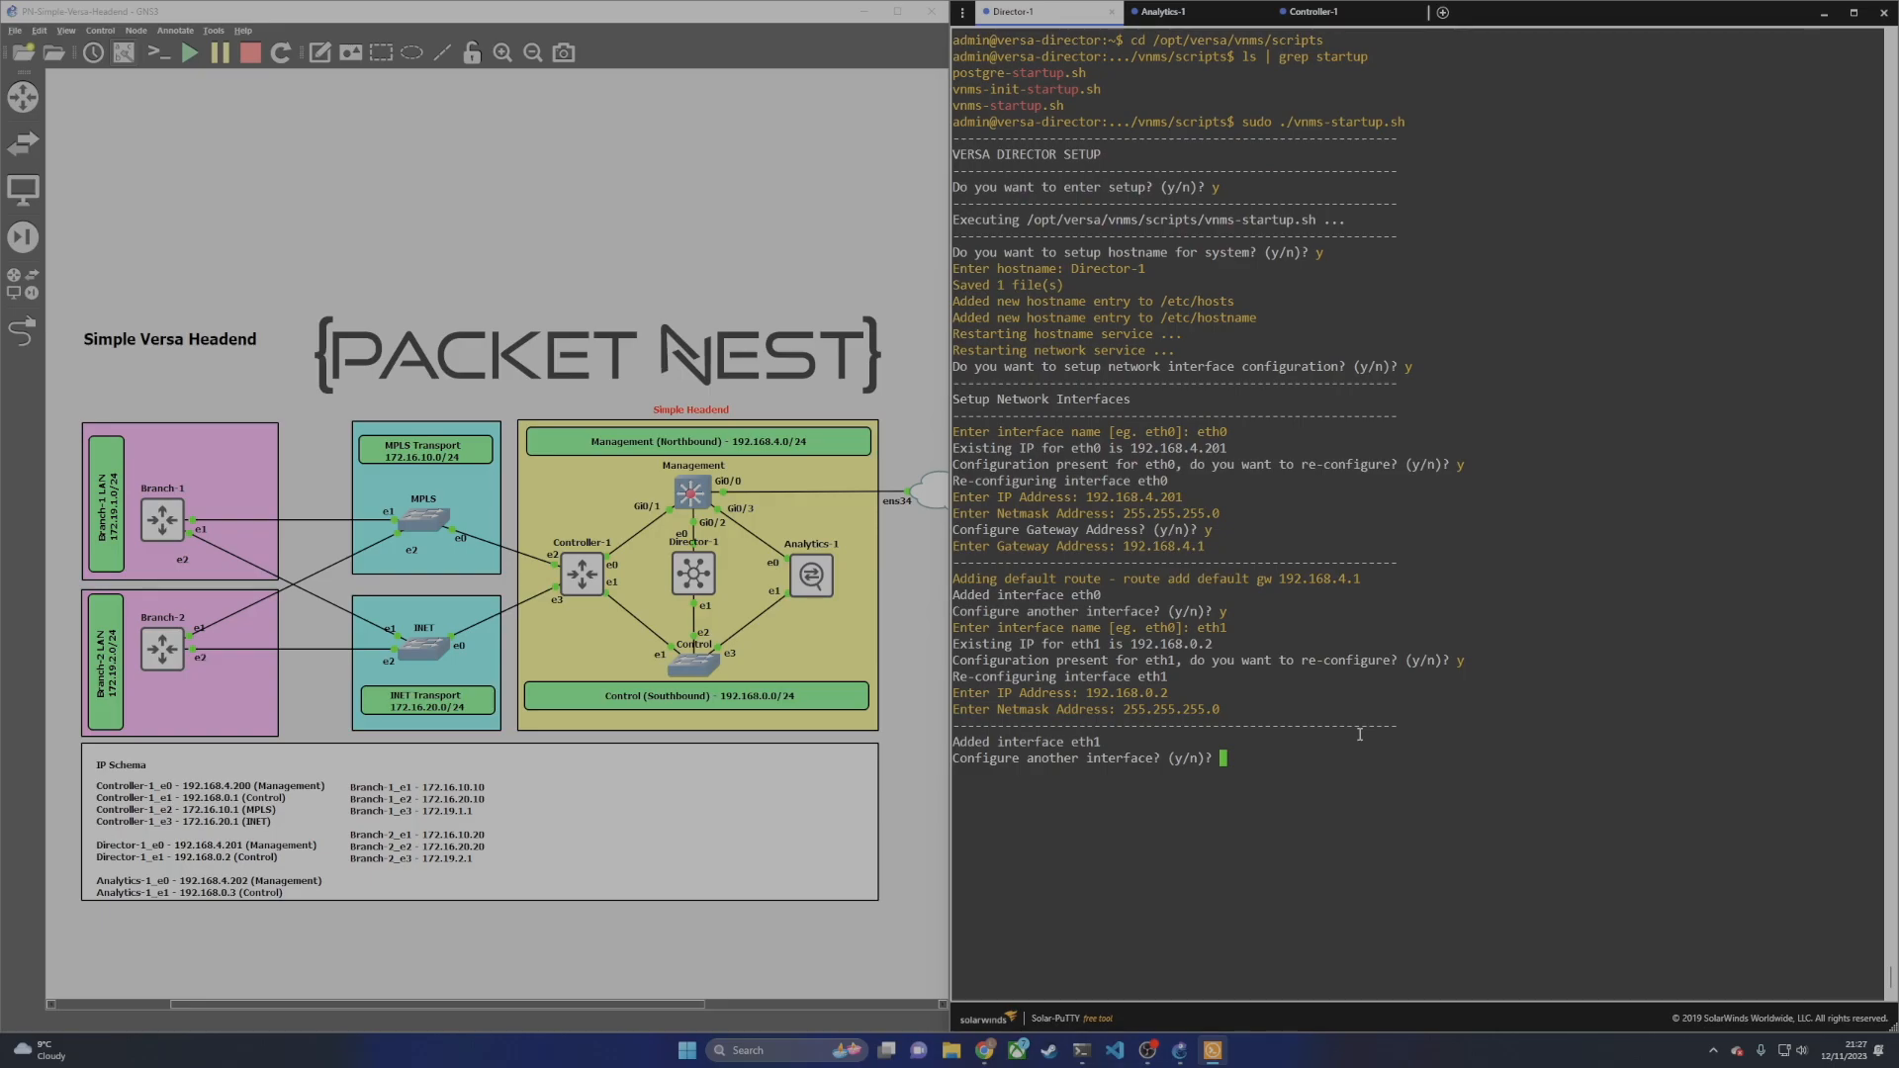
pyautogui.write('n')
pyautogui.press('Return')
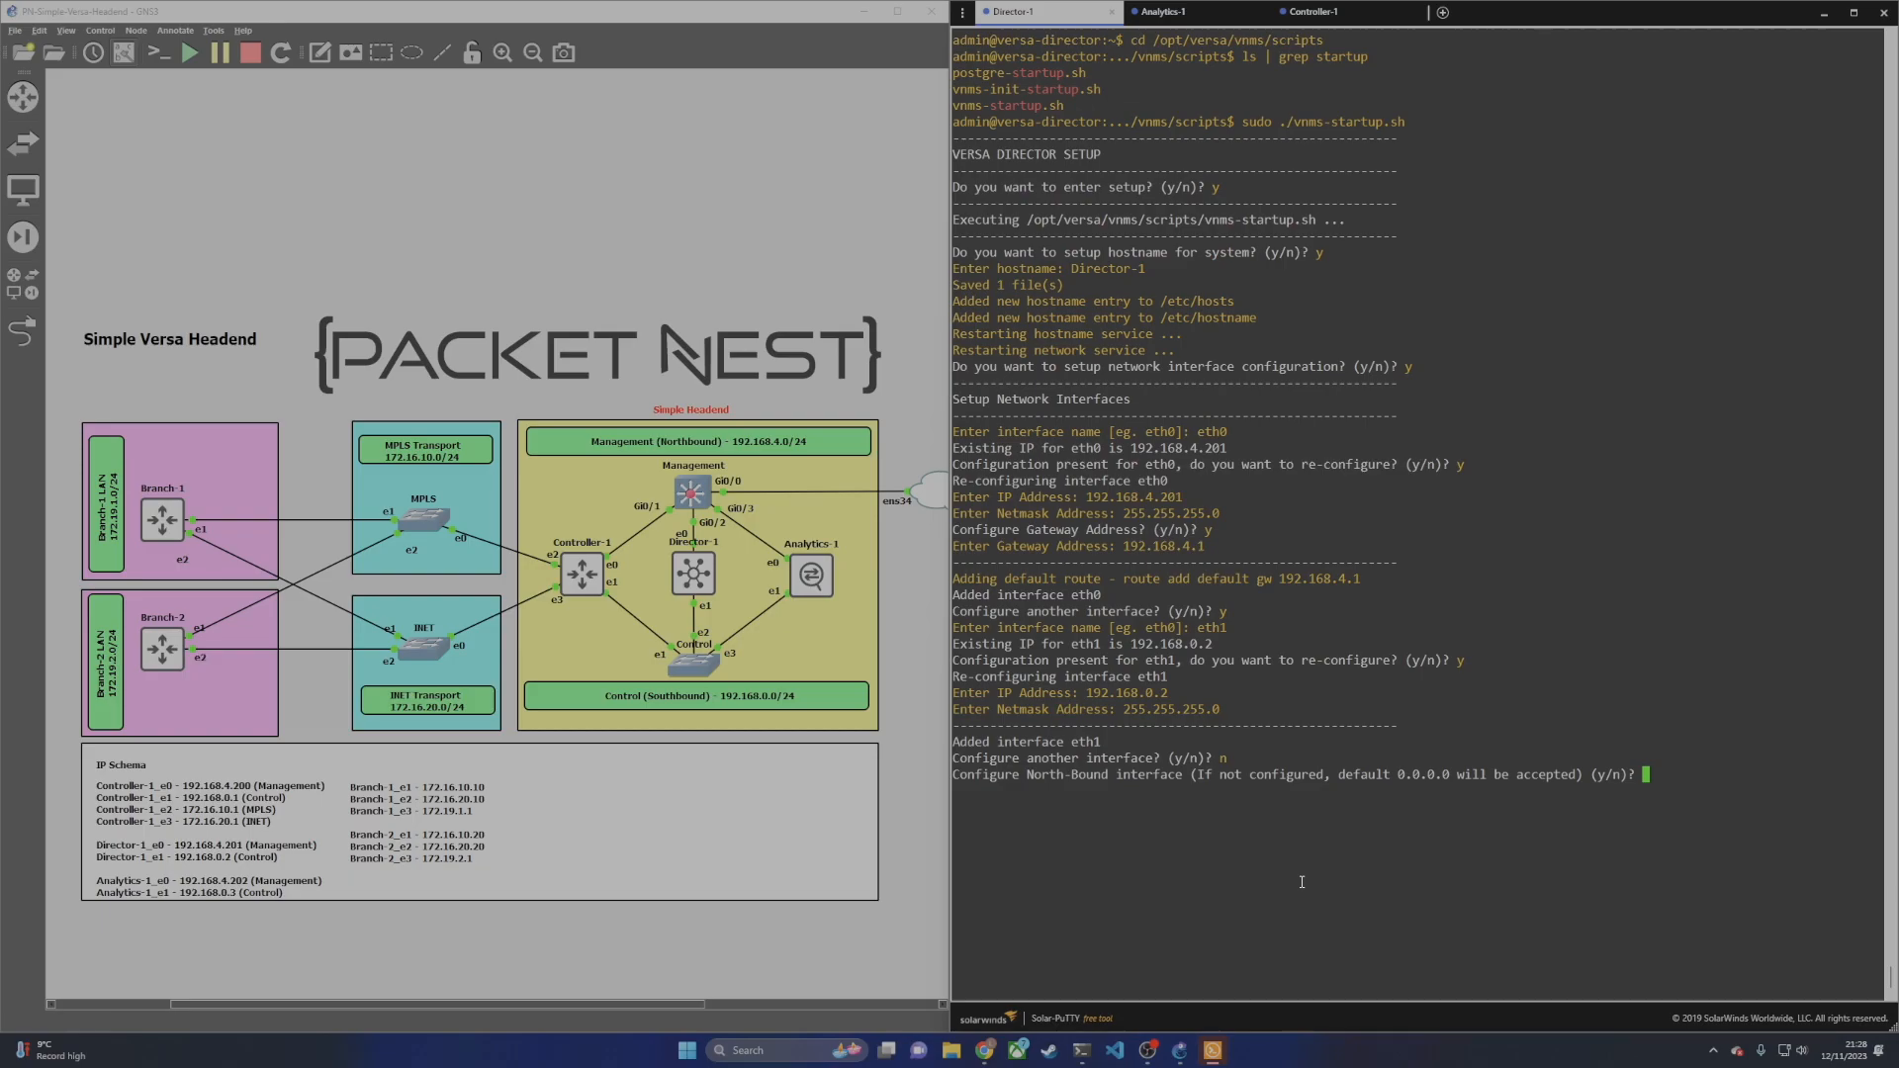
# Step: Assign eth0 as North-Bound and eth1 as the sole South-Bound interface
pyautogui.write('y')
pyautogui.press('Return')
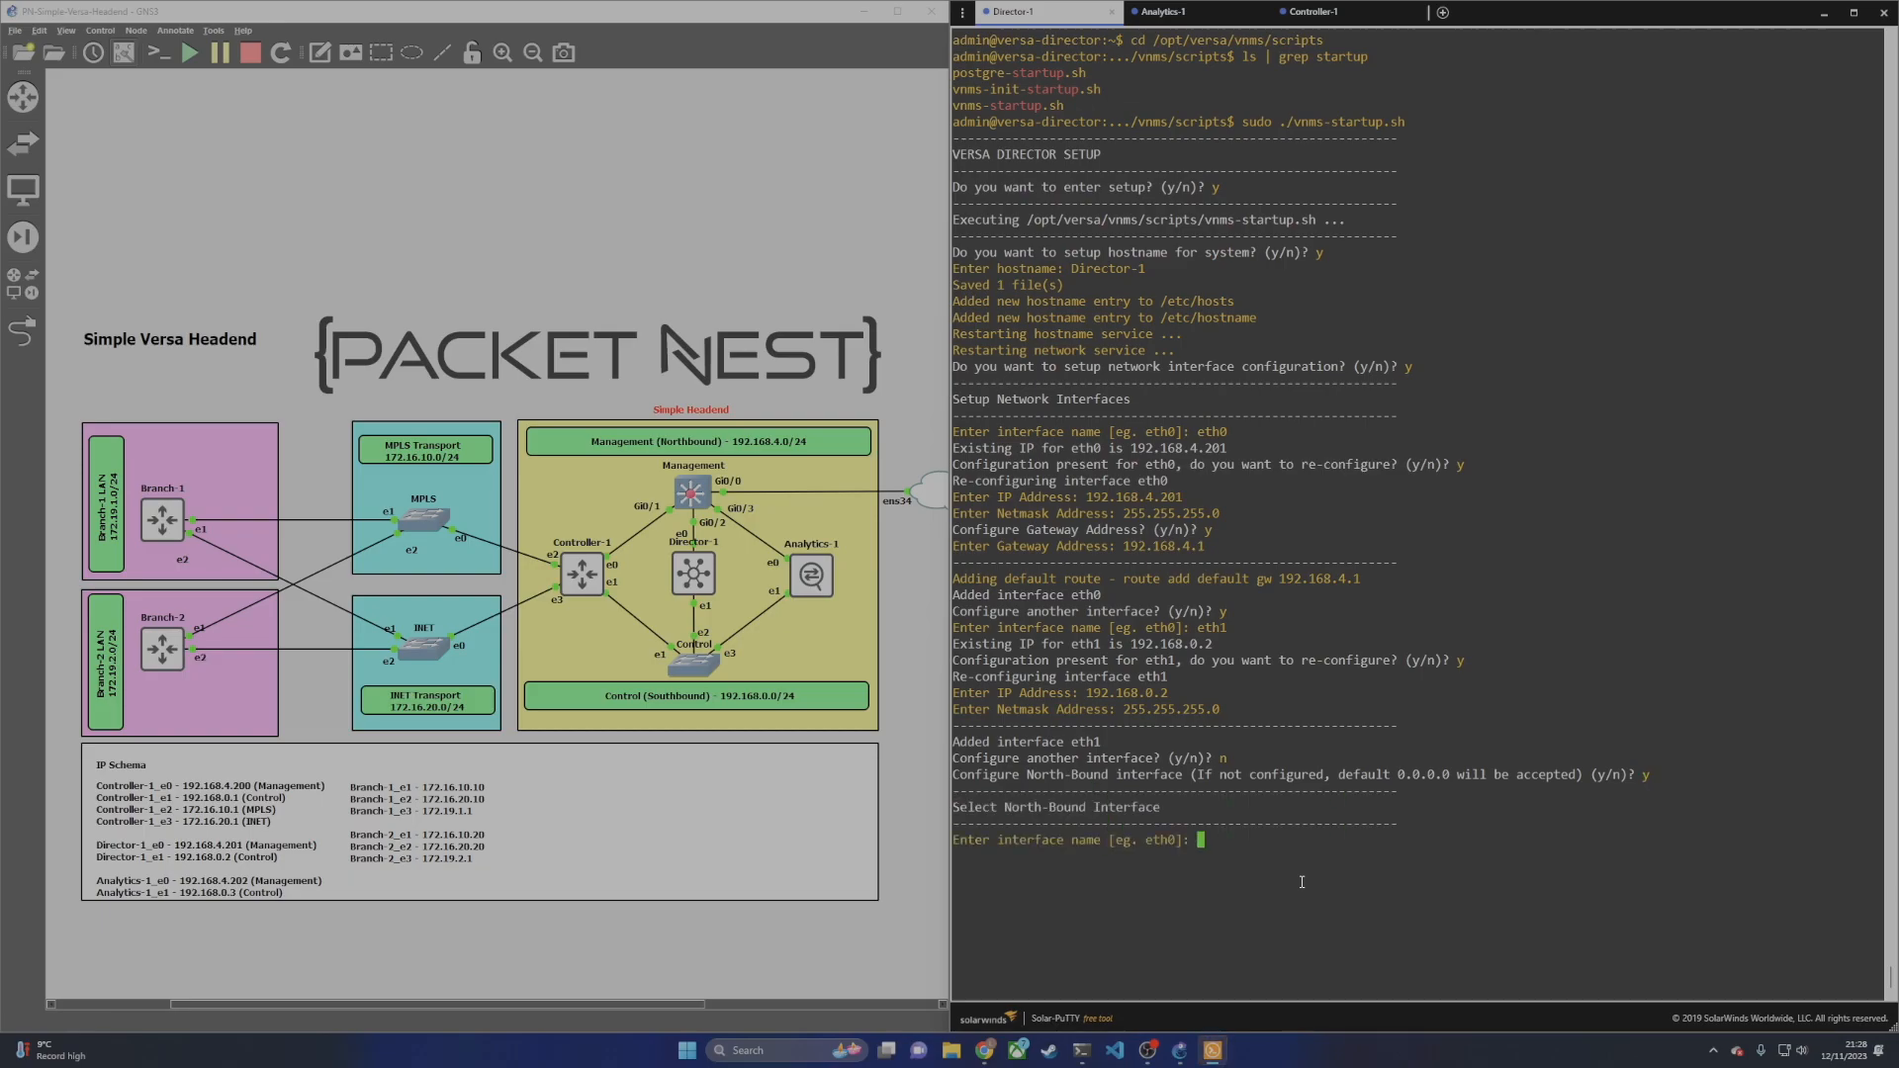
pyautogui.write('eth0')
pyautogui.press('Return')
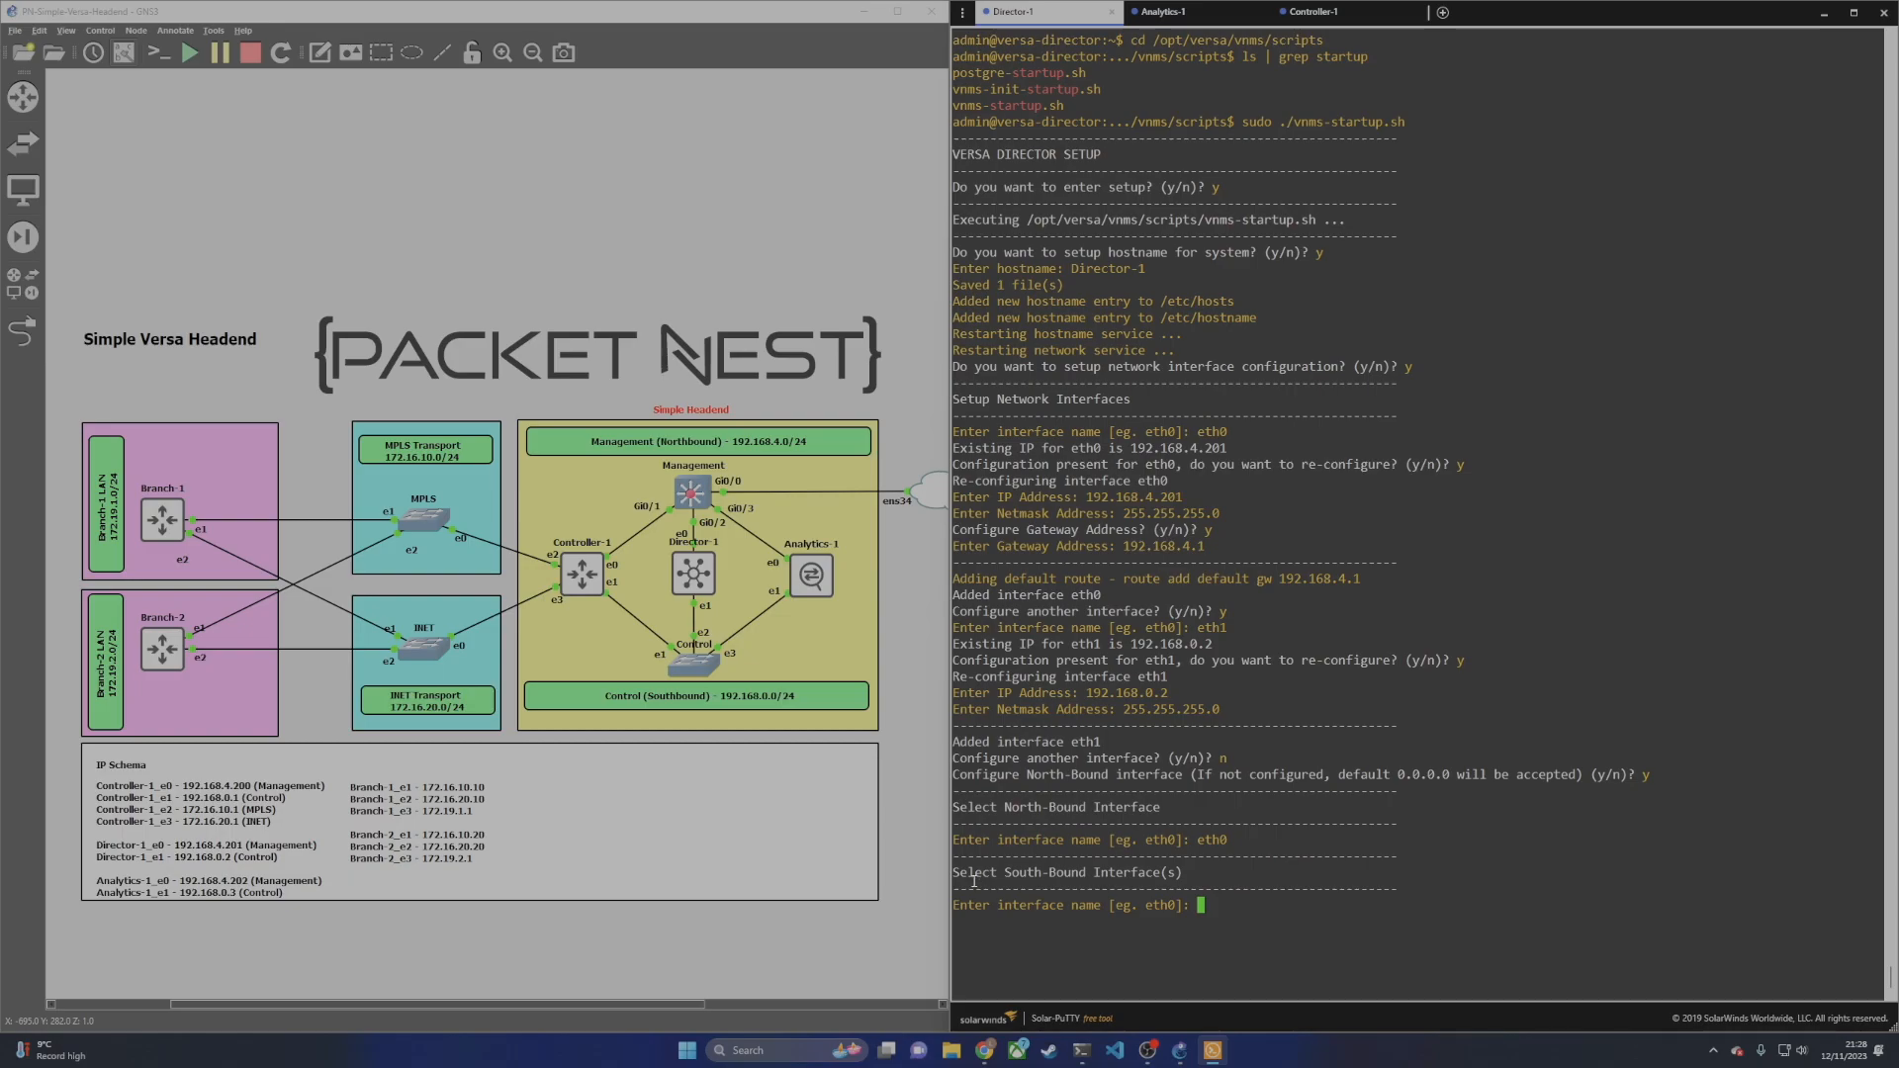
pyautogui.write('eth1')
pyautogui.press('Return')
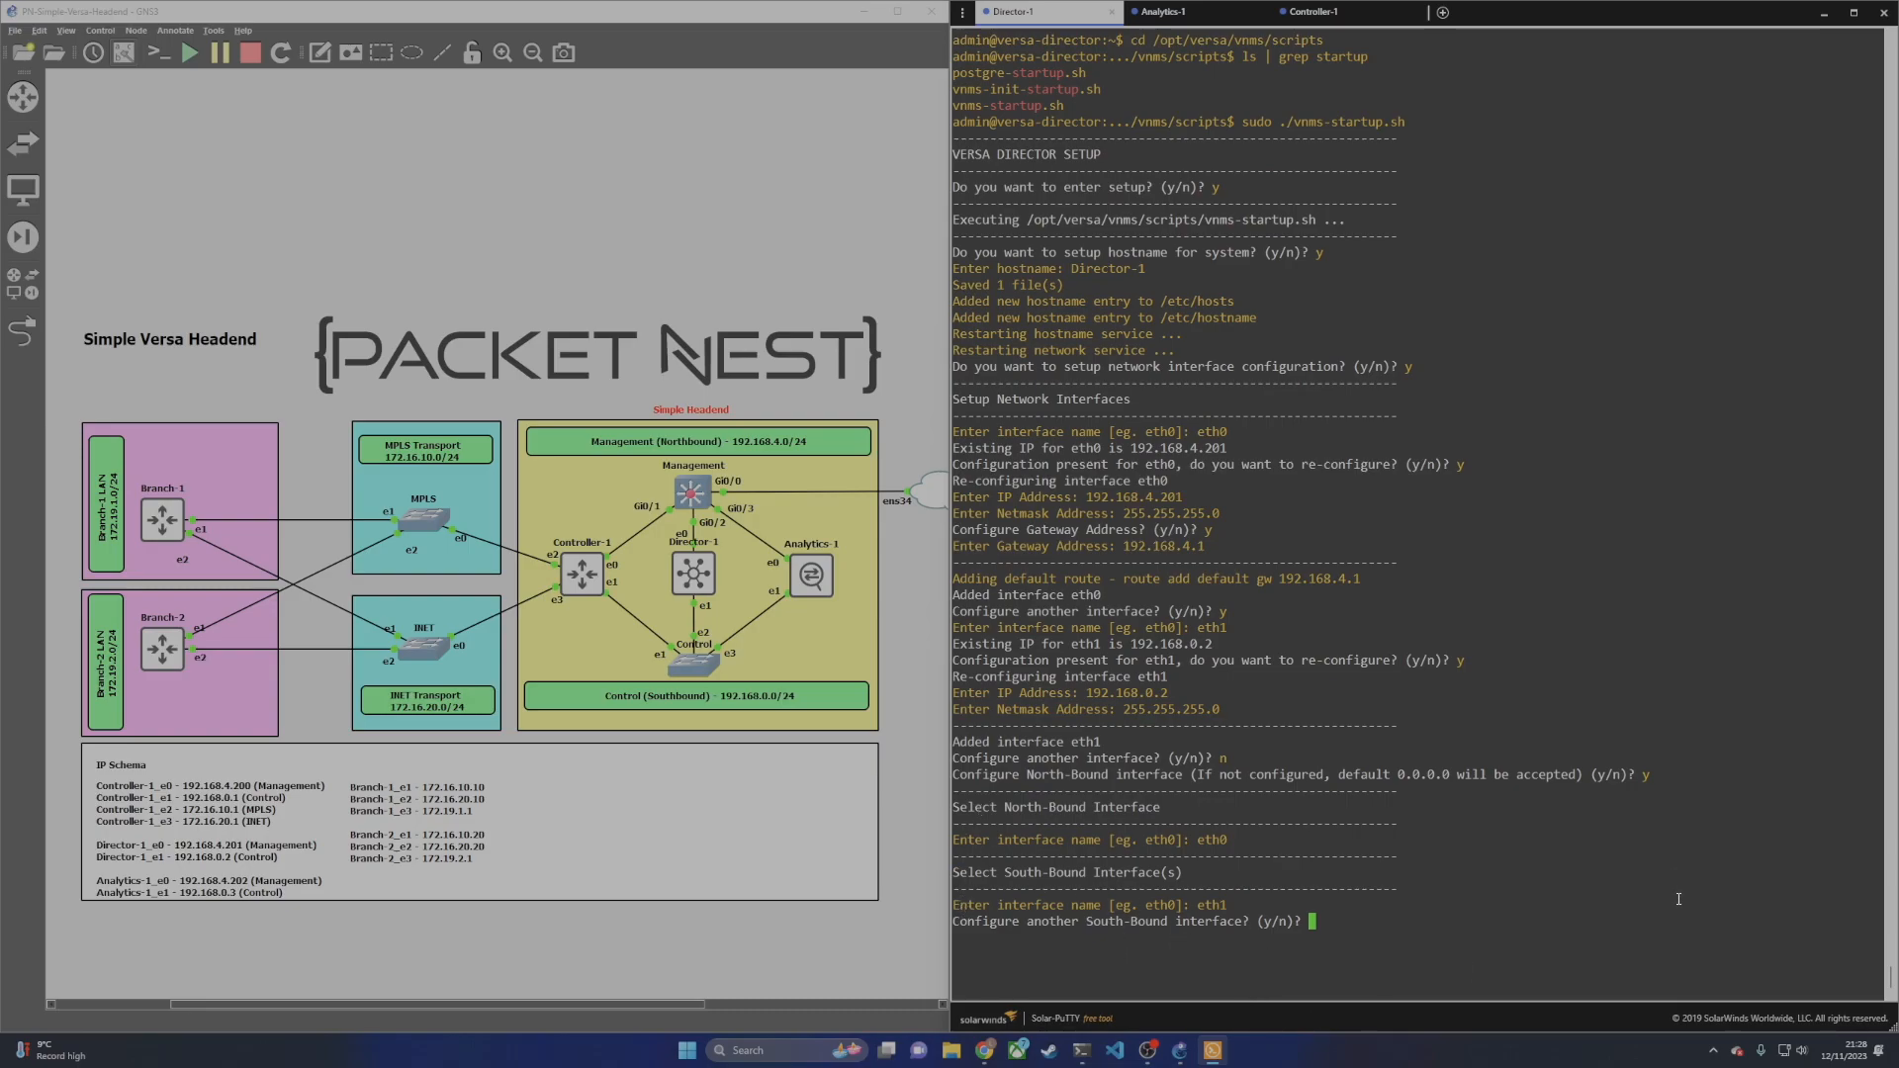
pyautogui.write('n')
pyautogui.press('Return')
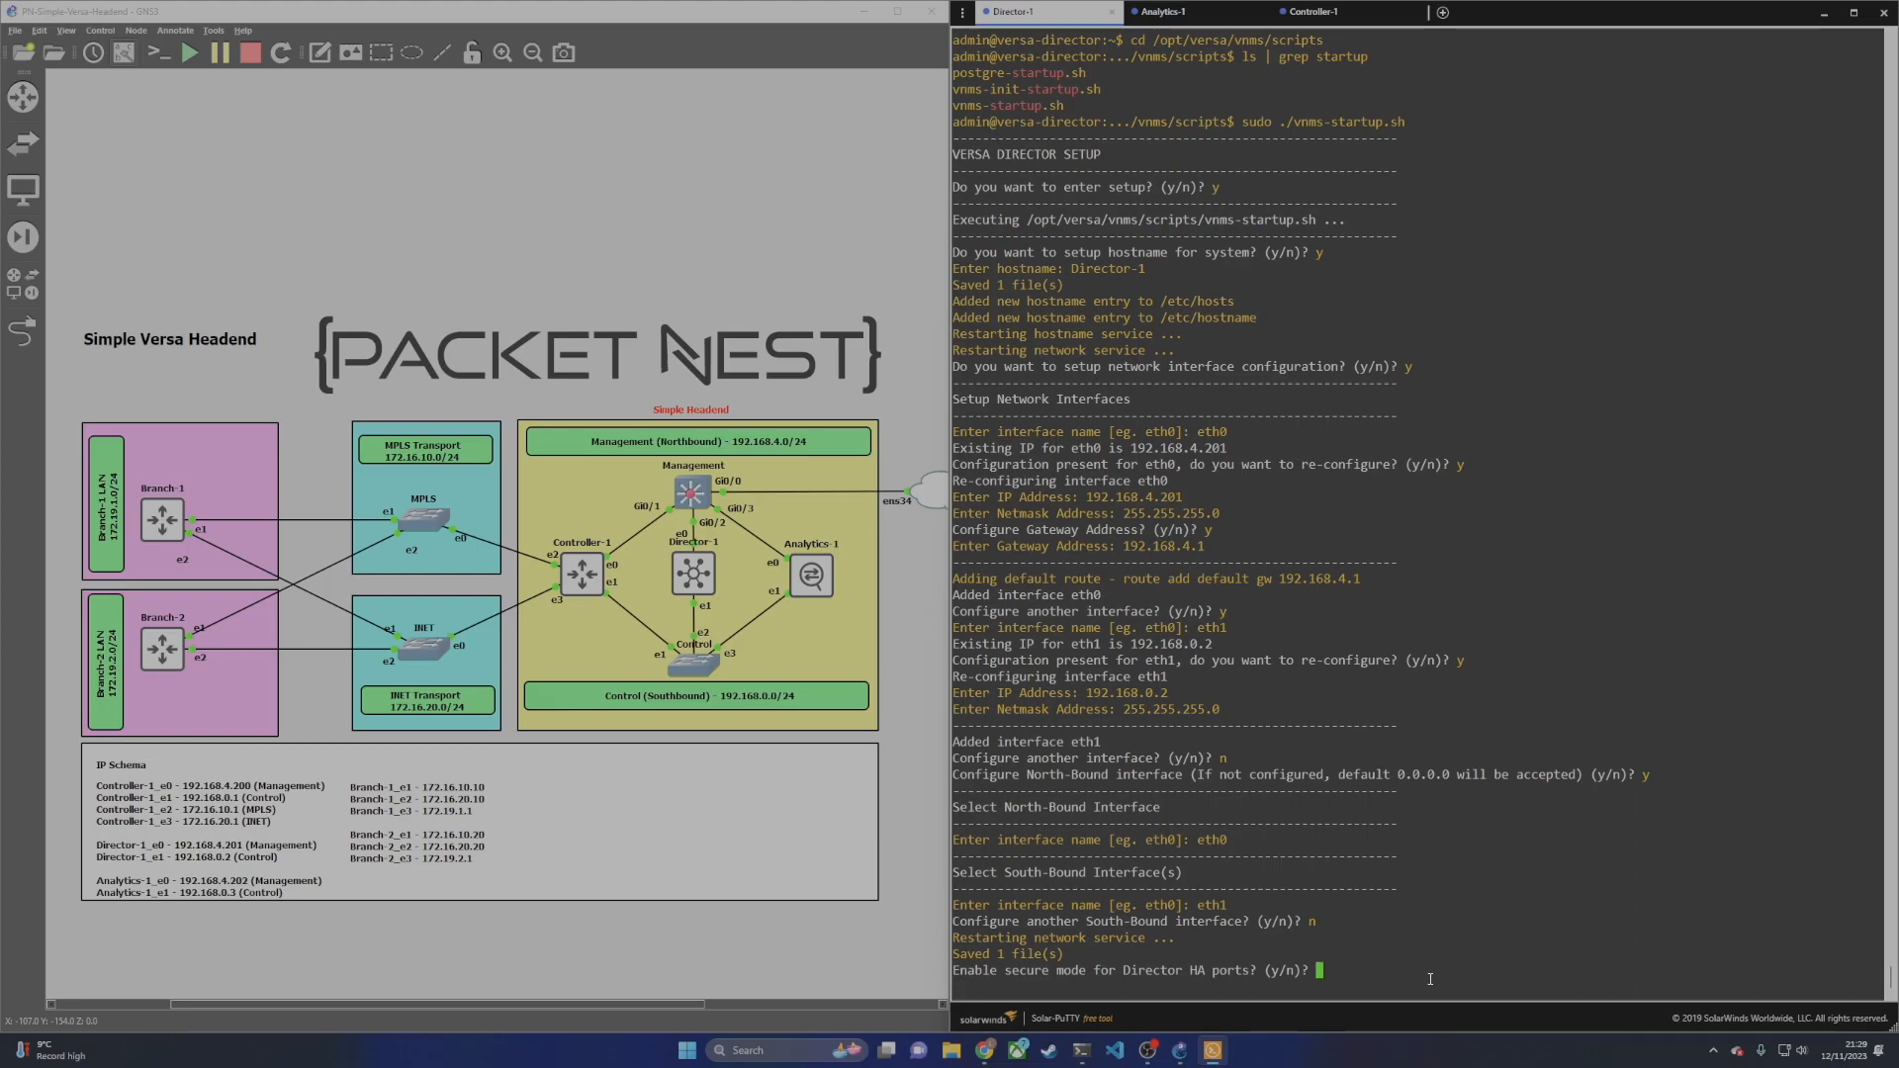
# Step: Answer no to HA port secure mode and secure HA communication, yes to new-password prompt
pyautogui.write('n')
pyautogui.press('Return')
pyautogui.write('n')
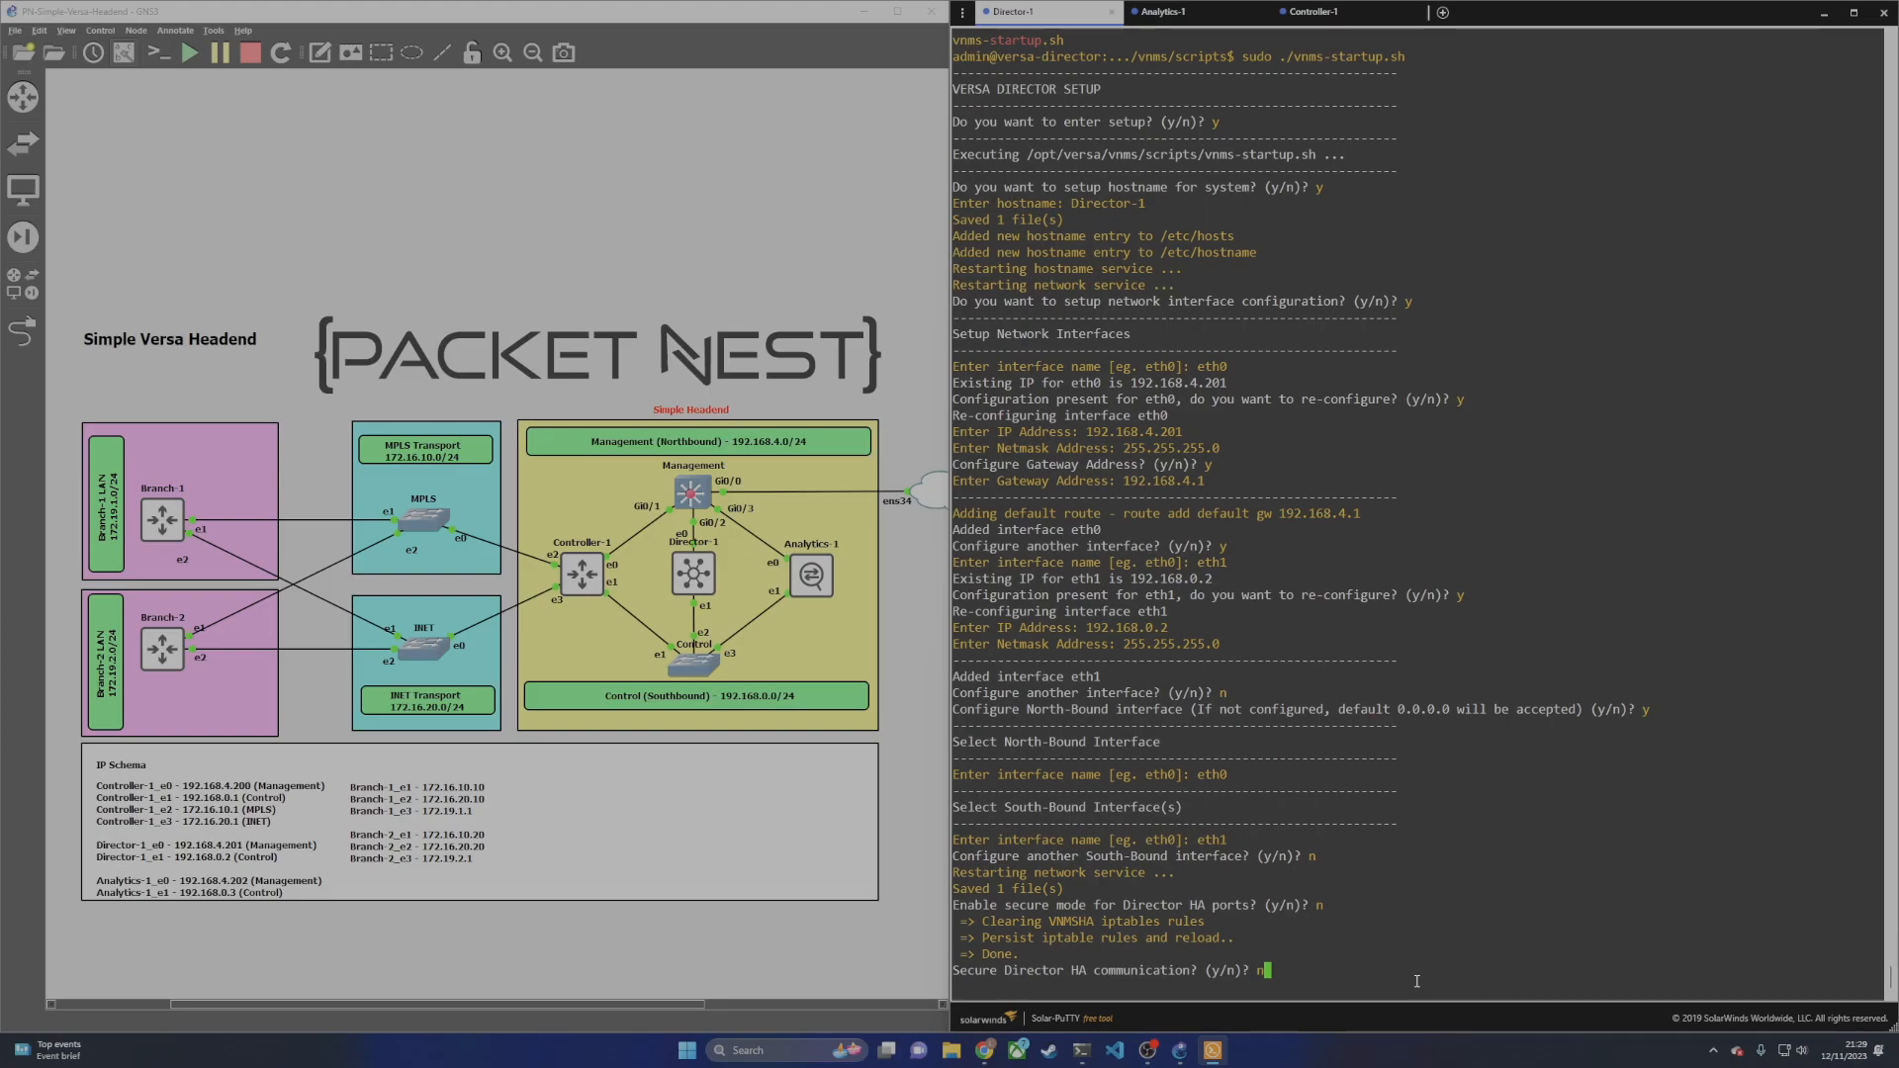
pyautogui.press('Return')
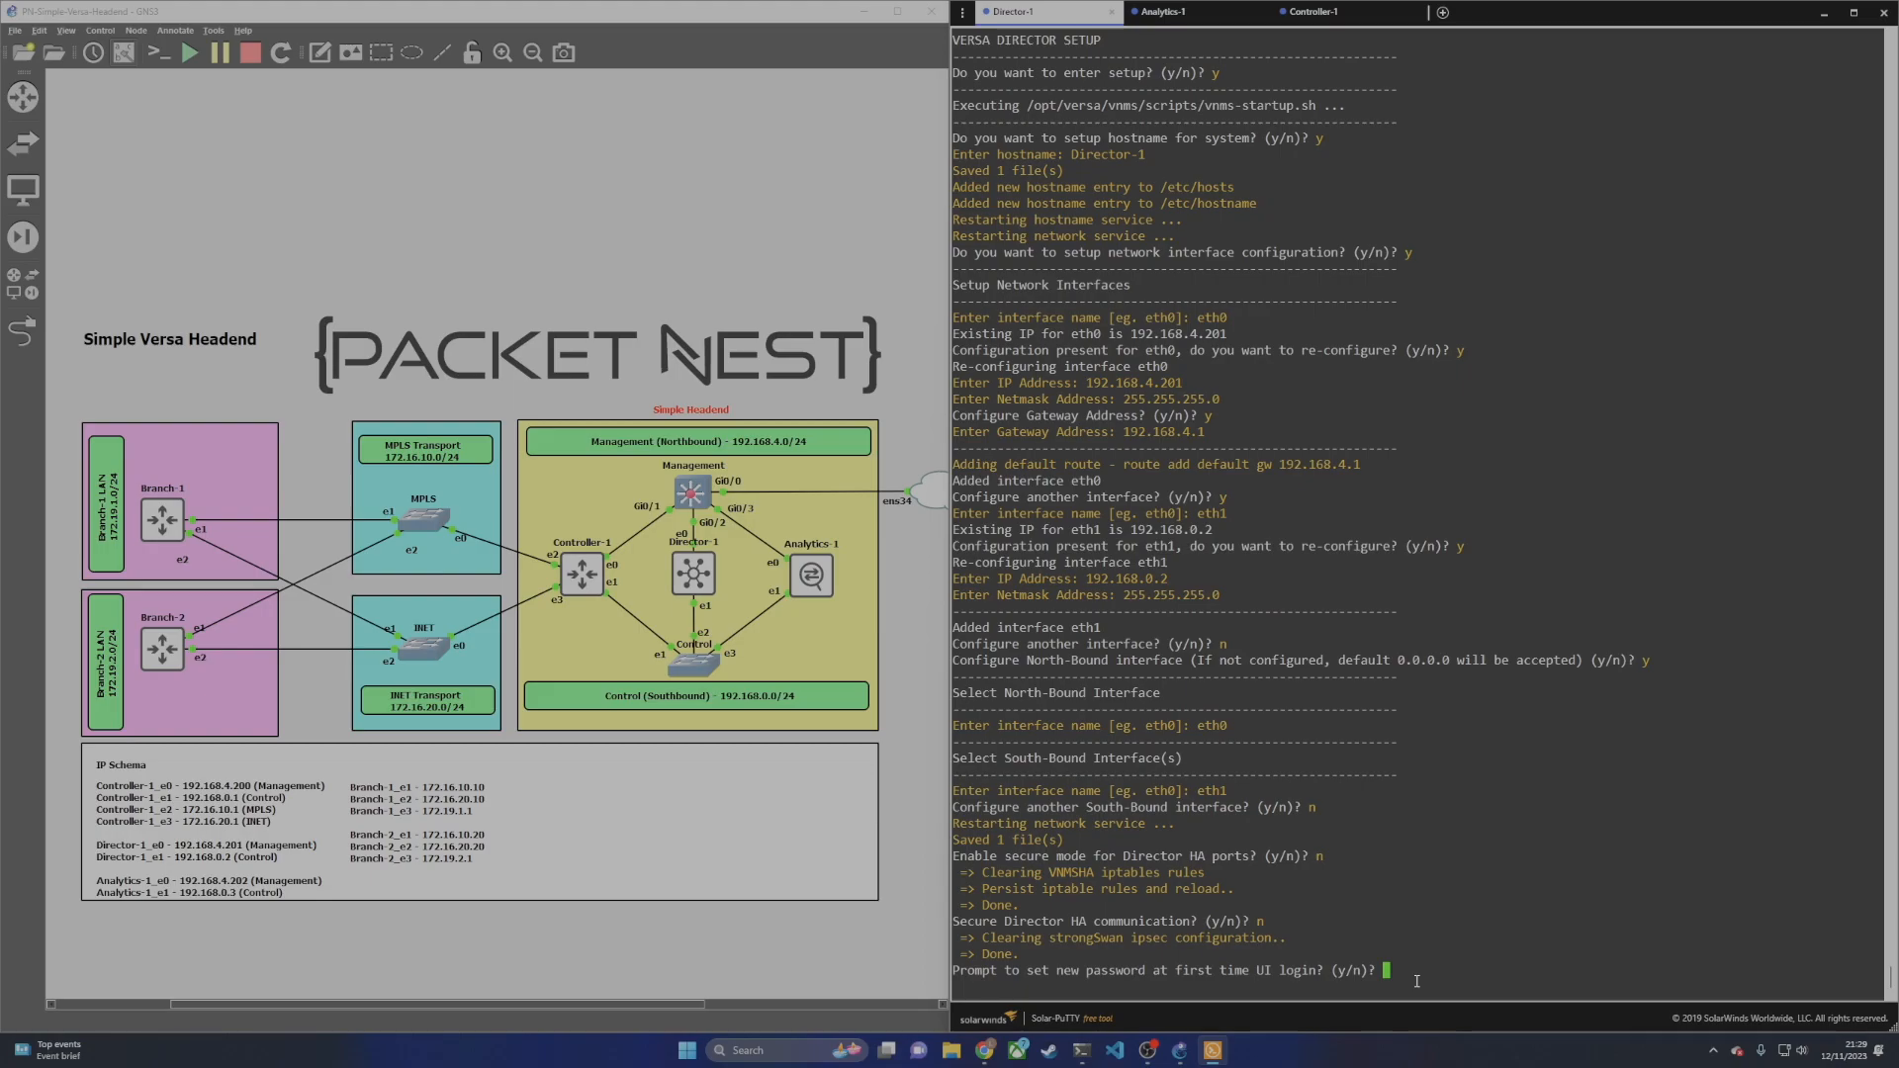
pyautogui.write('y')
pyautogui.press('Return')
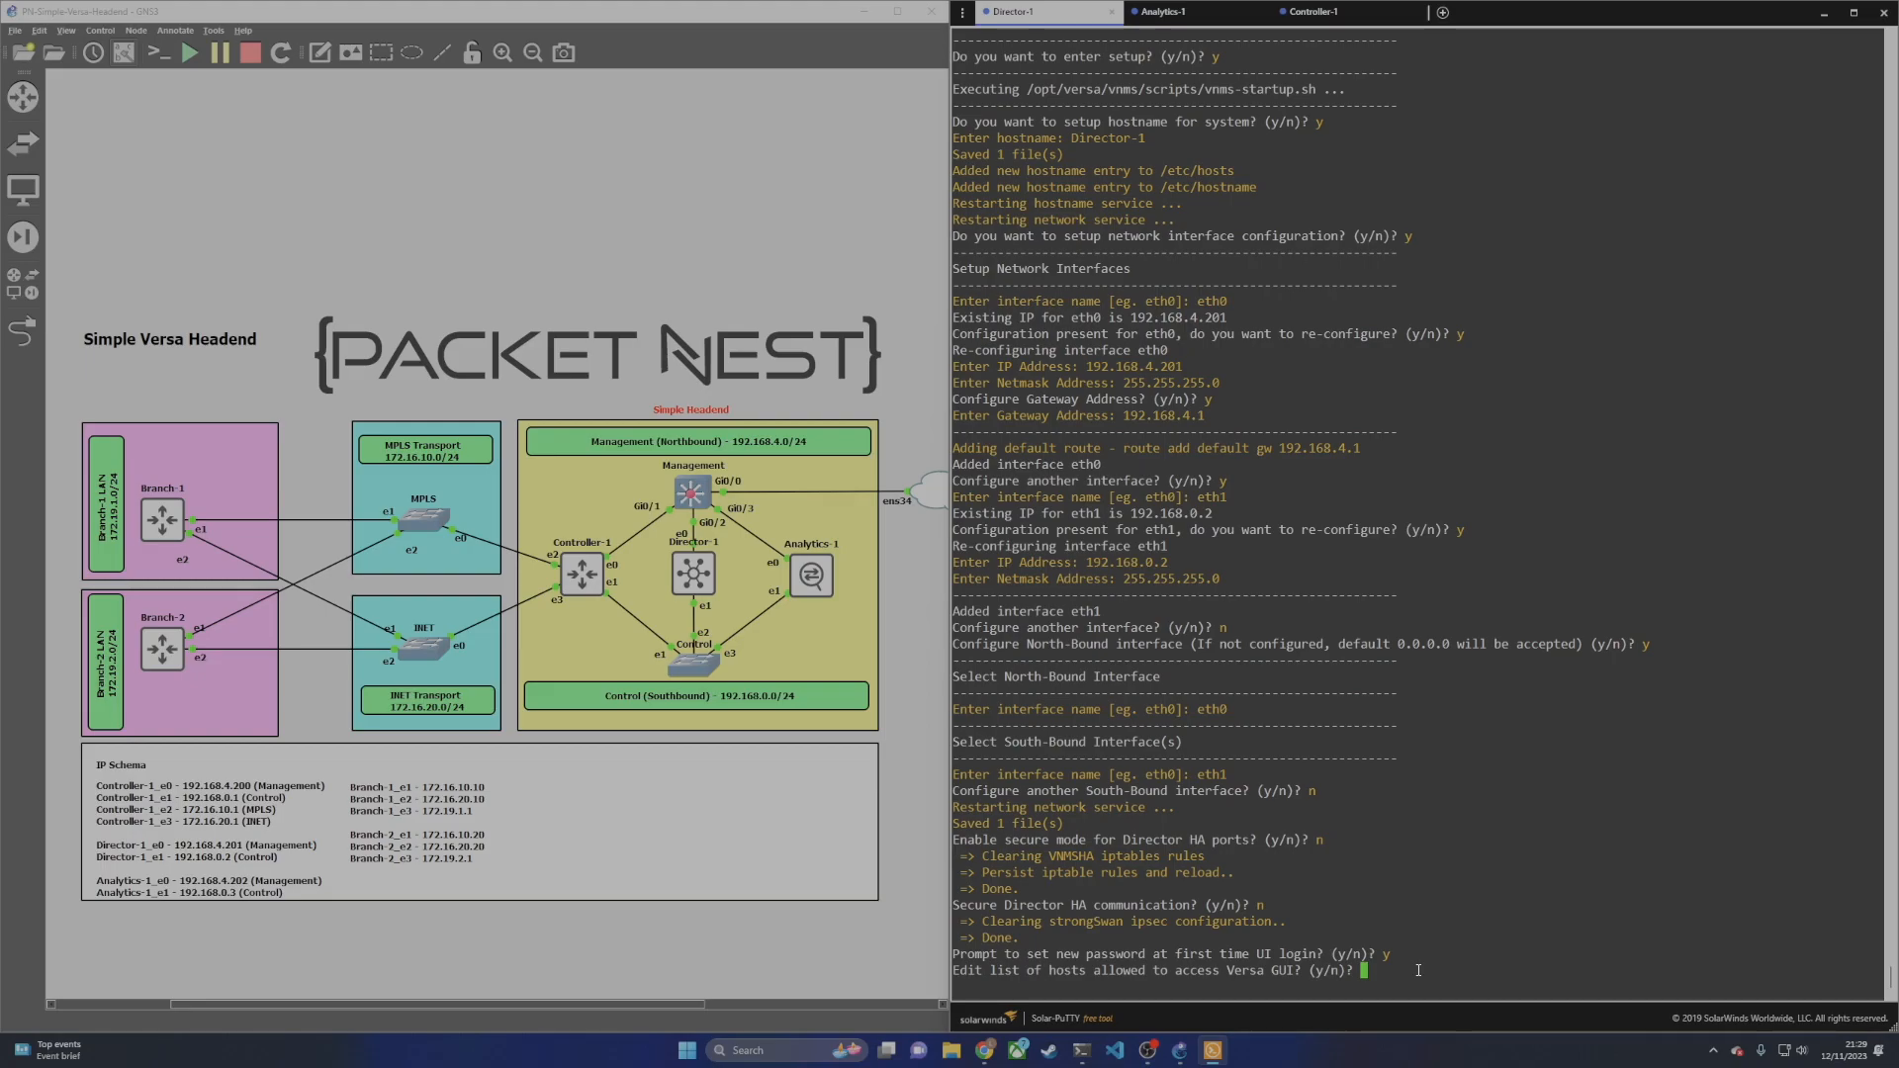
# Step: Skip editing allowed GUI hosts, finish setup, and enter Administrator as the web login username
pyautogui.write('n')
pyautogui.press('Return')
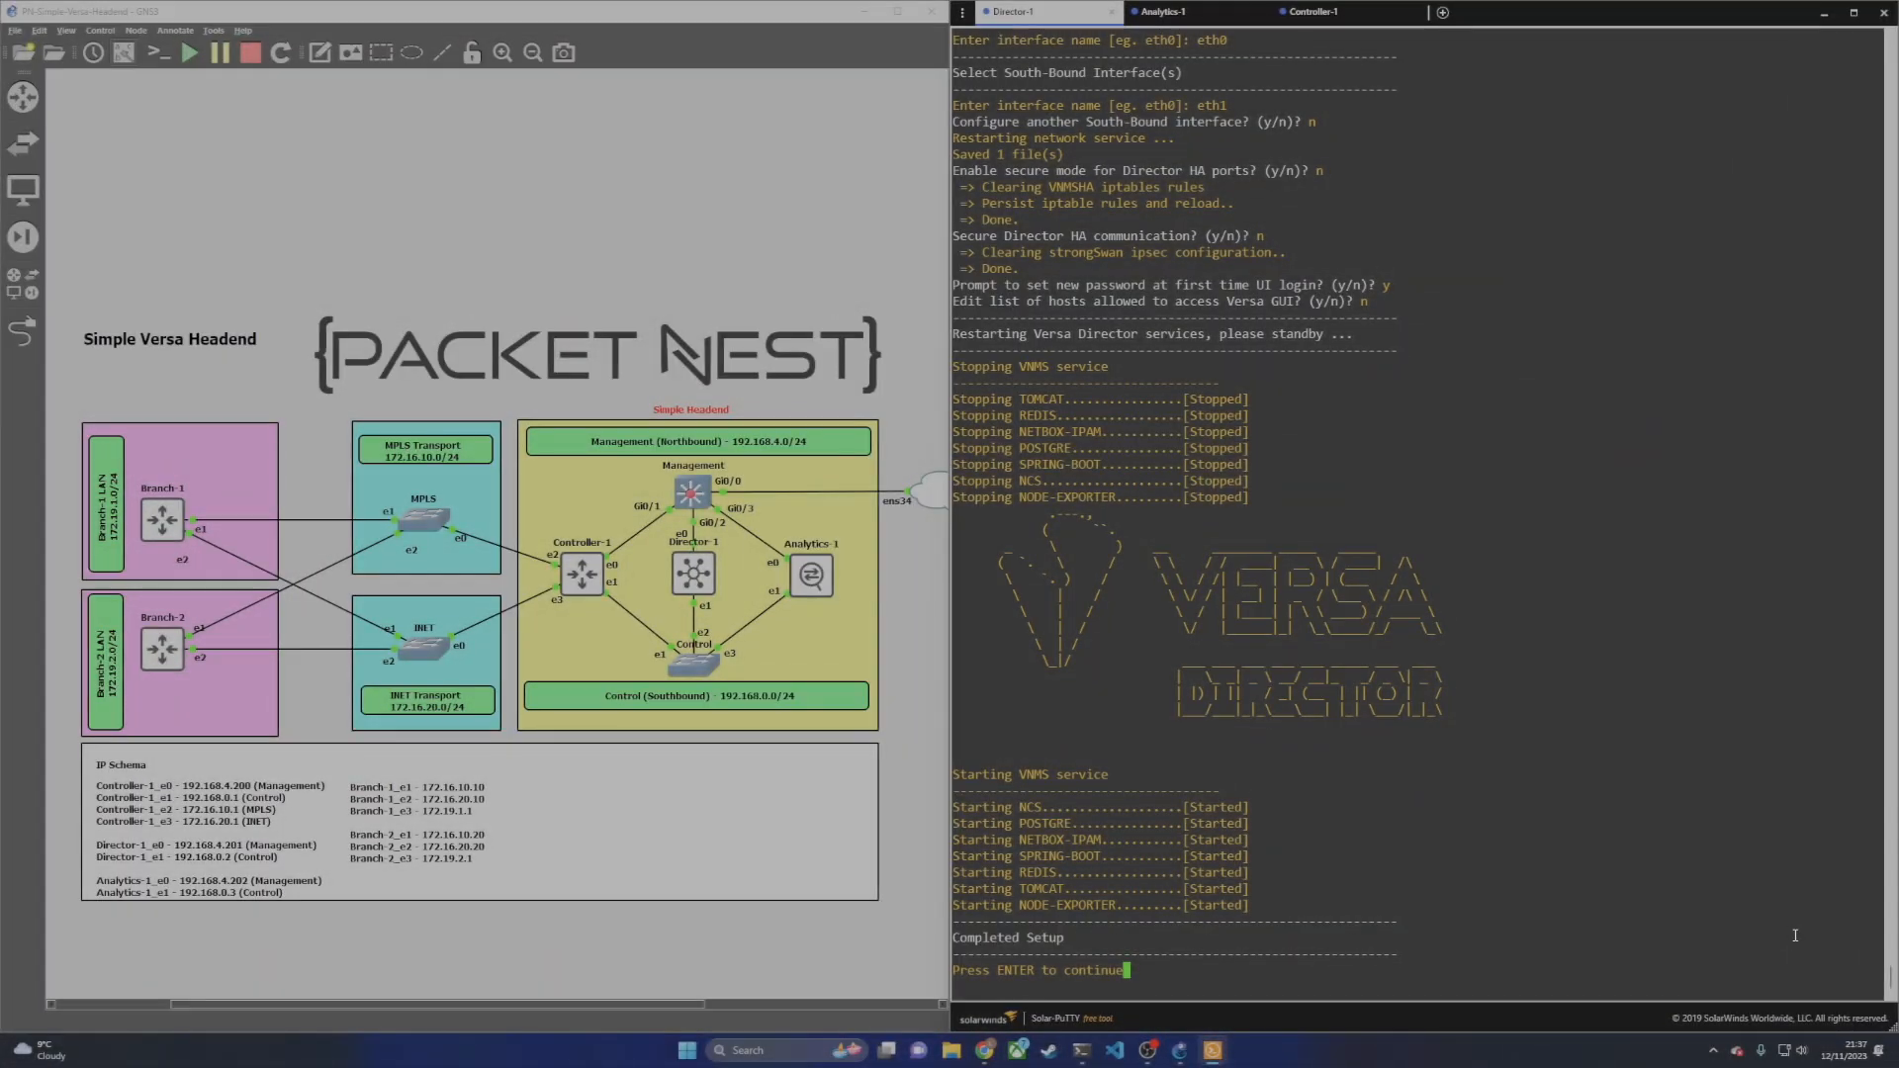
pyautogui.press('Return')
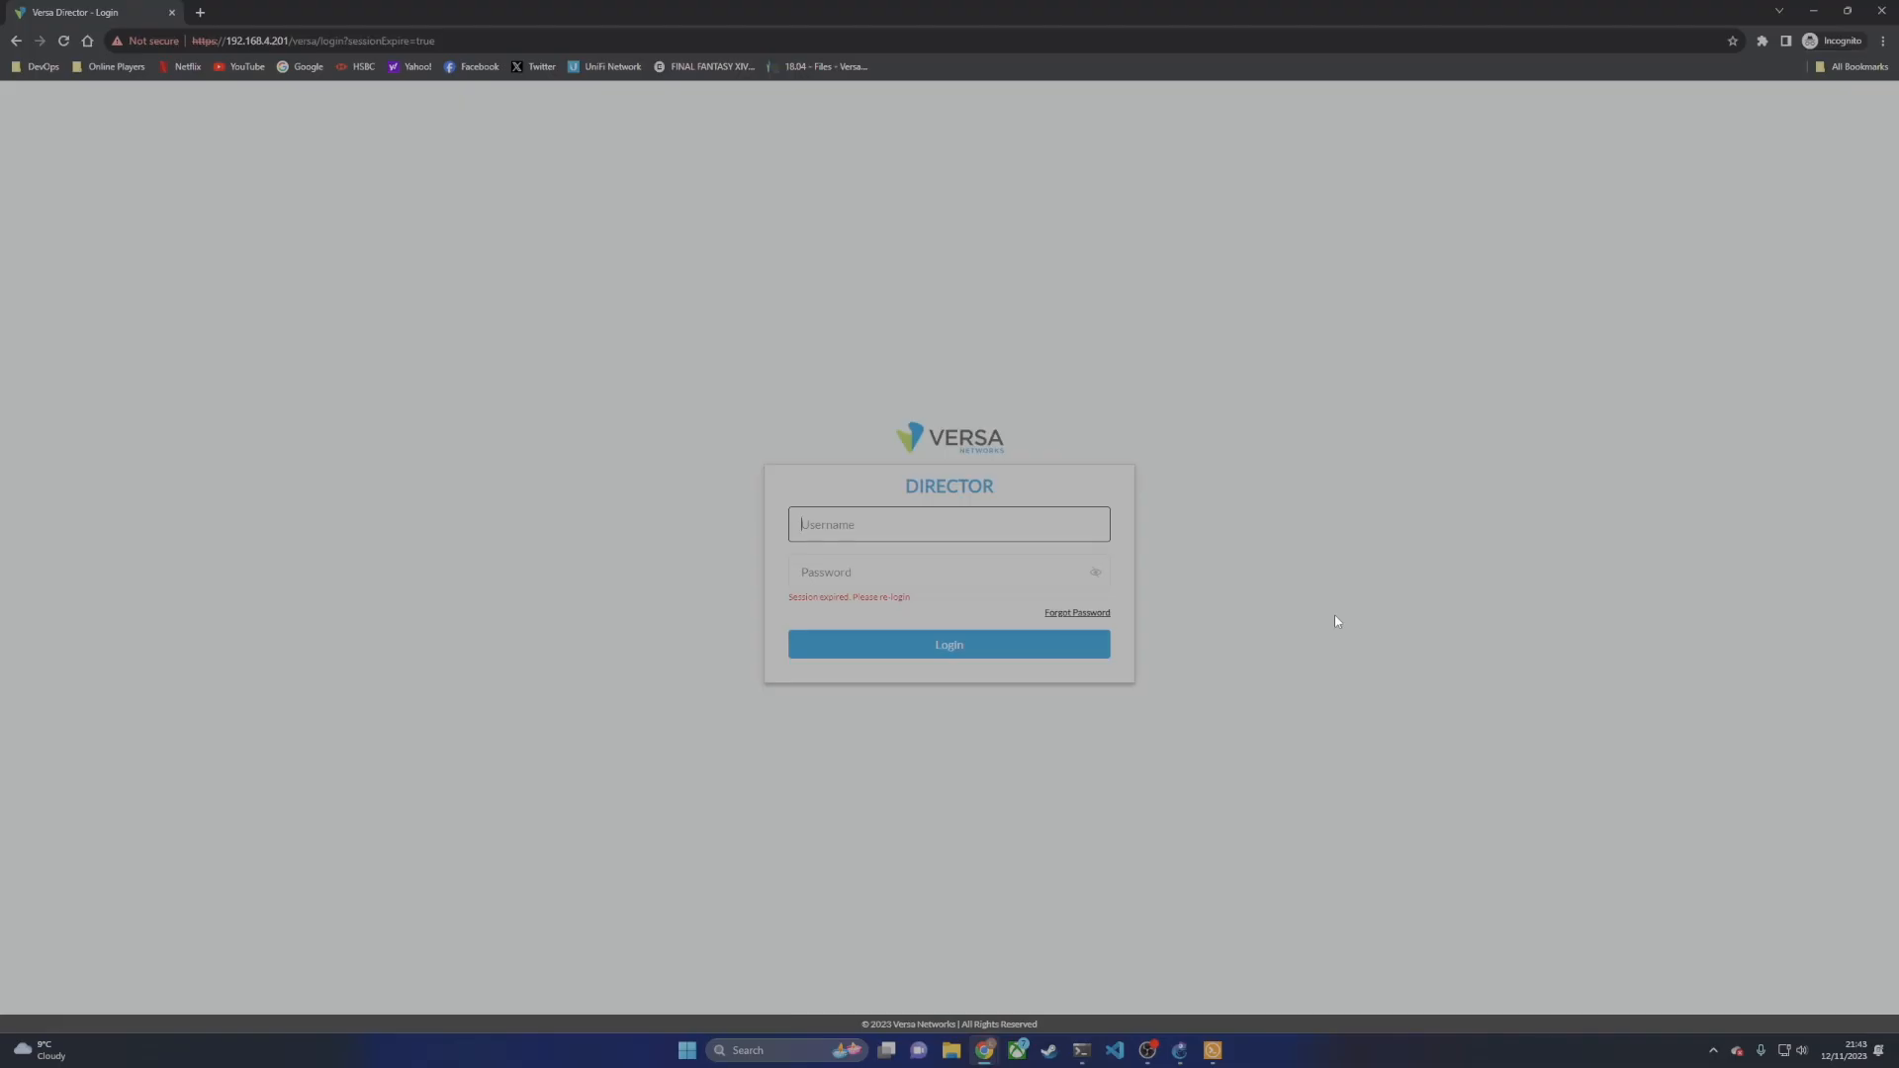
pyautogui.write('Administrator')
pyautogui.press('Tab')
# Step: Log in with the default password and change it to a new password
pyautogui.write('versa123')
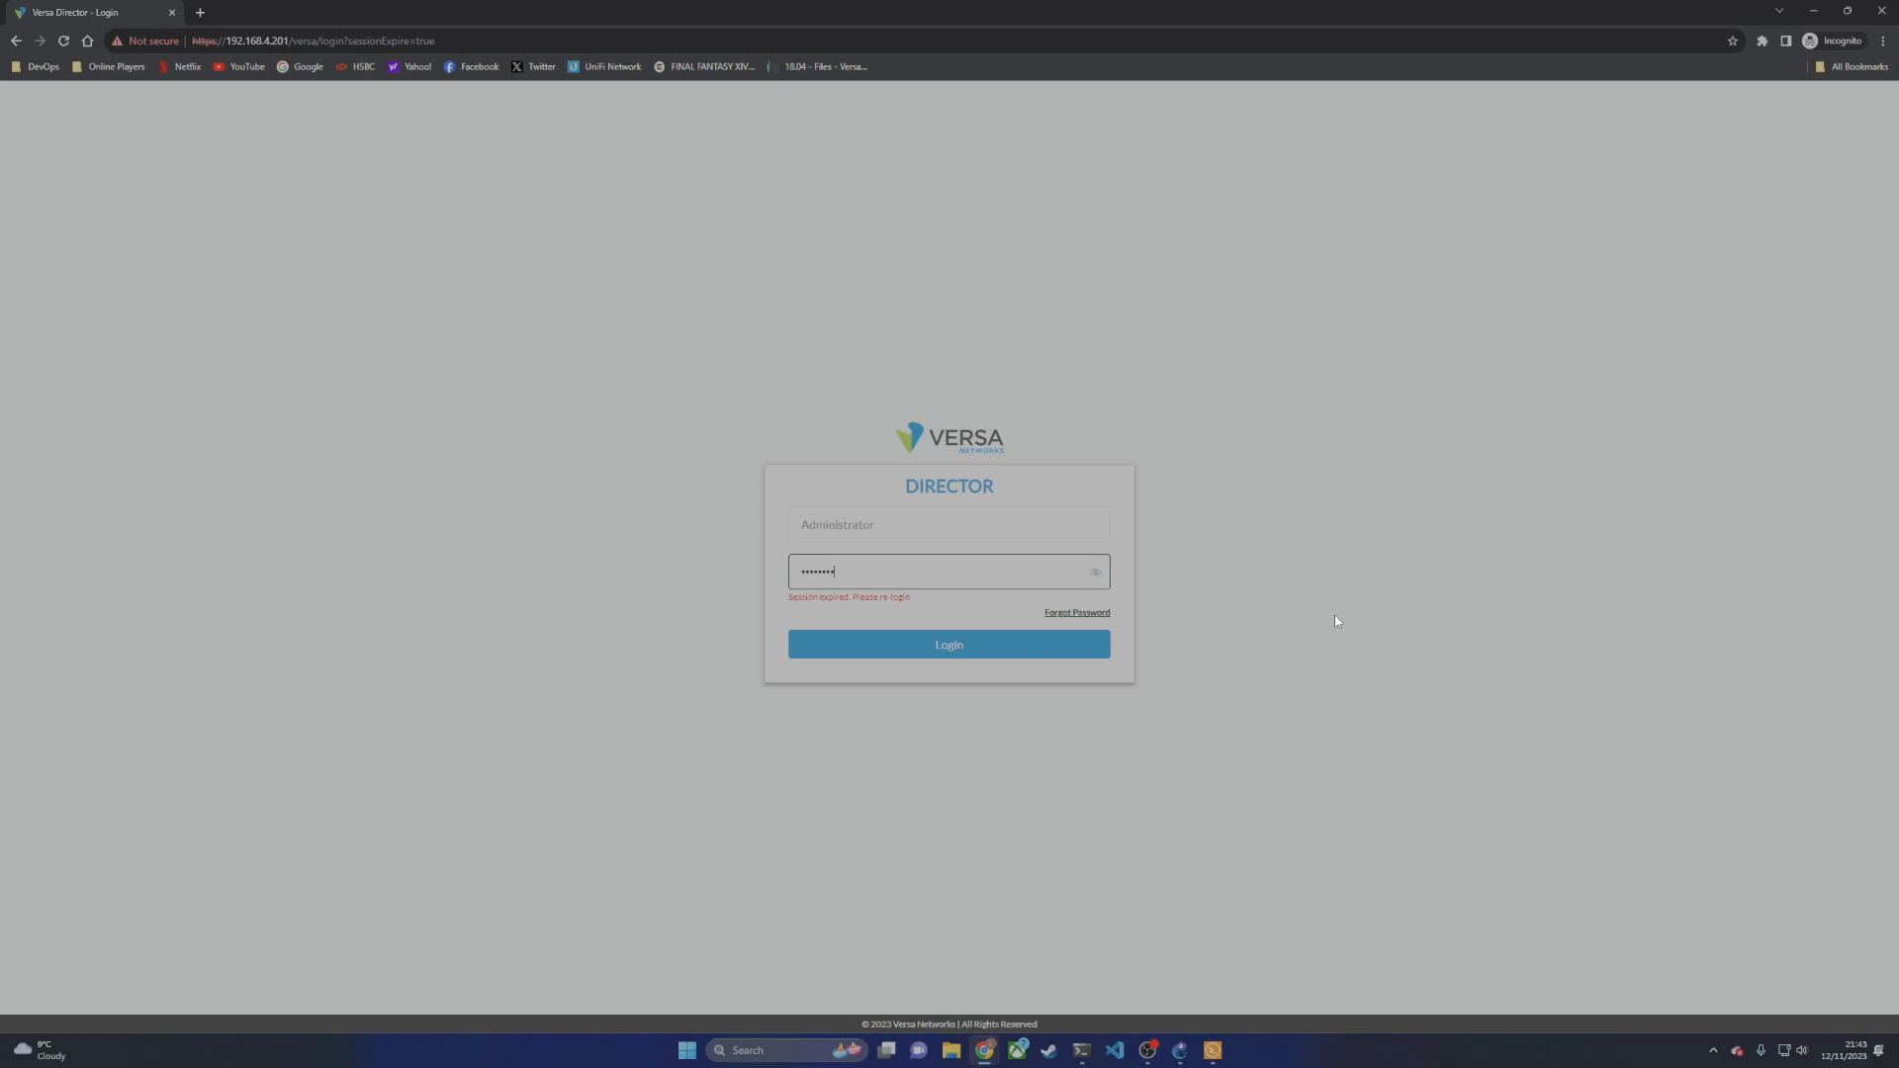
pyautogui.press('Return')
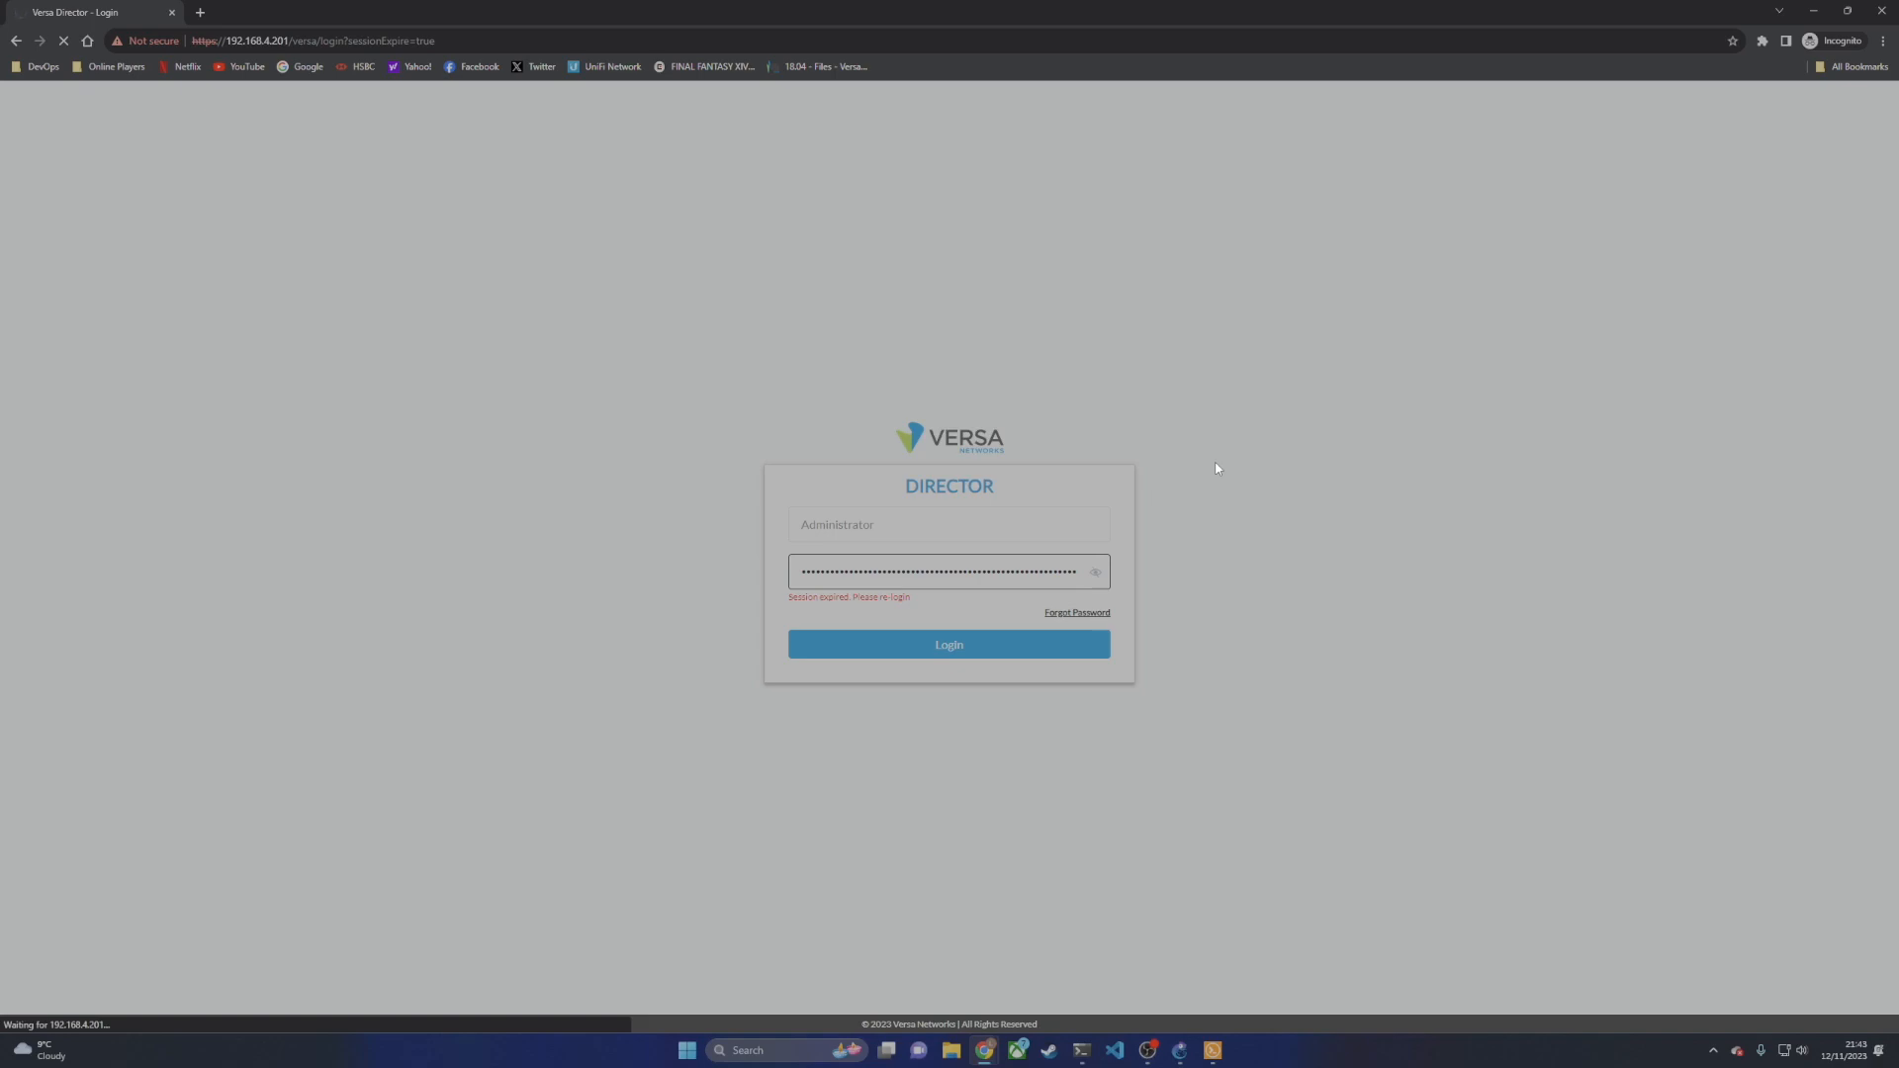
pyautogui.write('•••••')
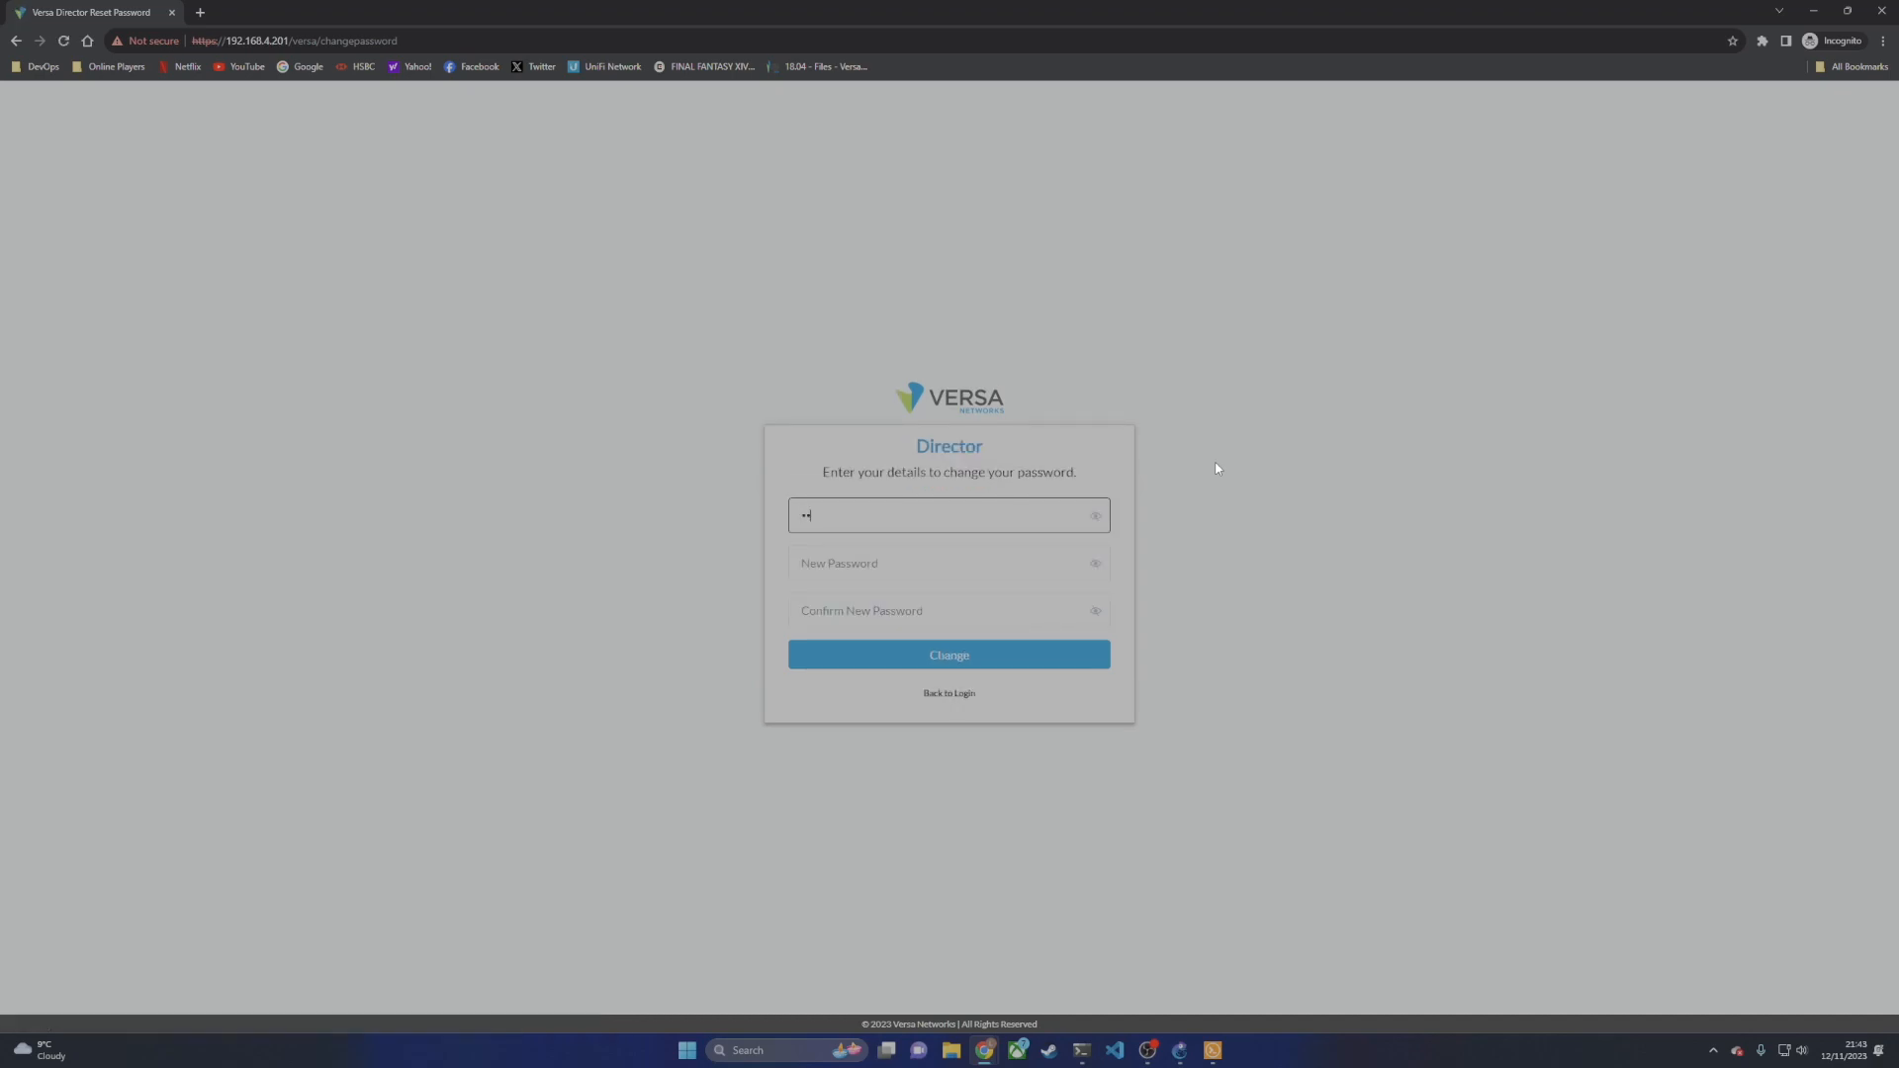
pyautogui.press('Tab')
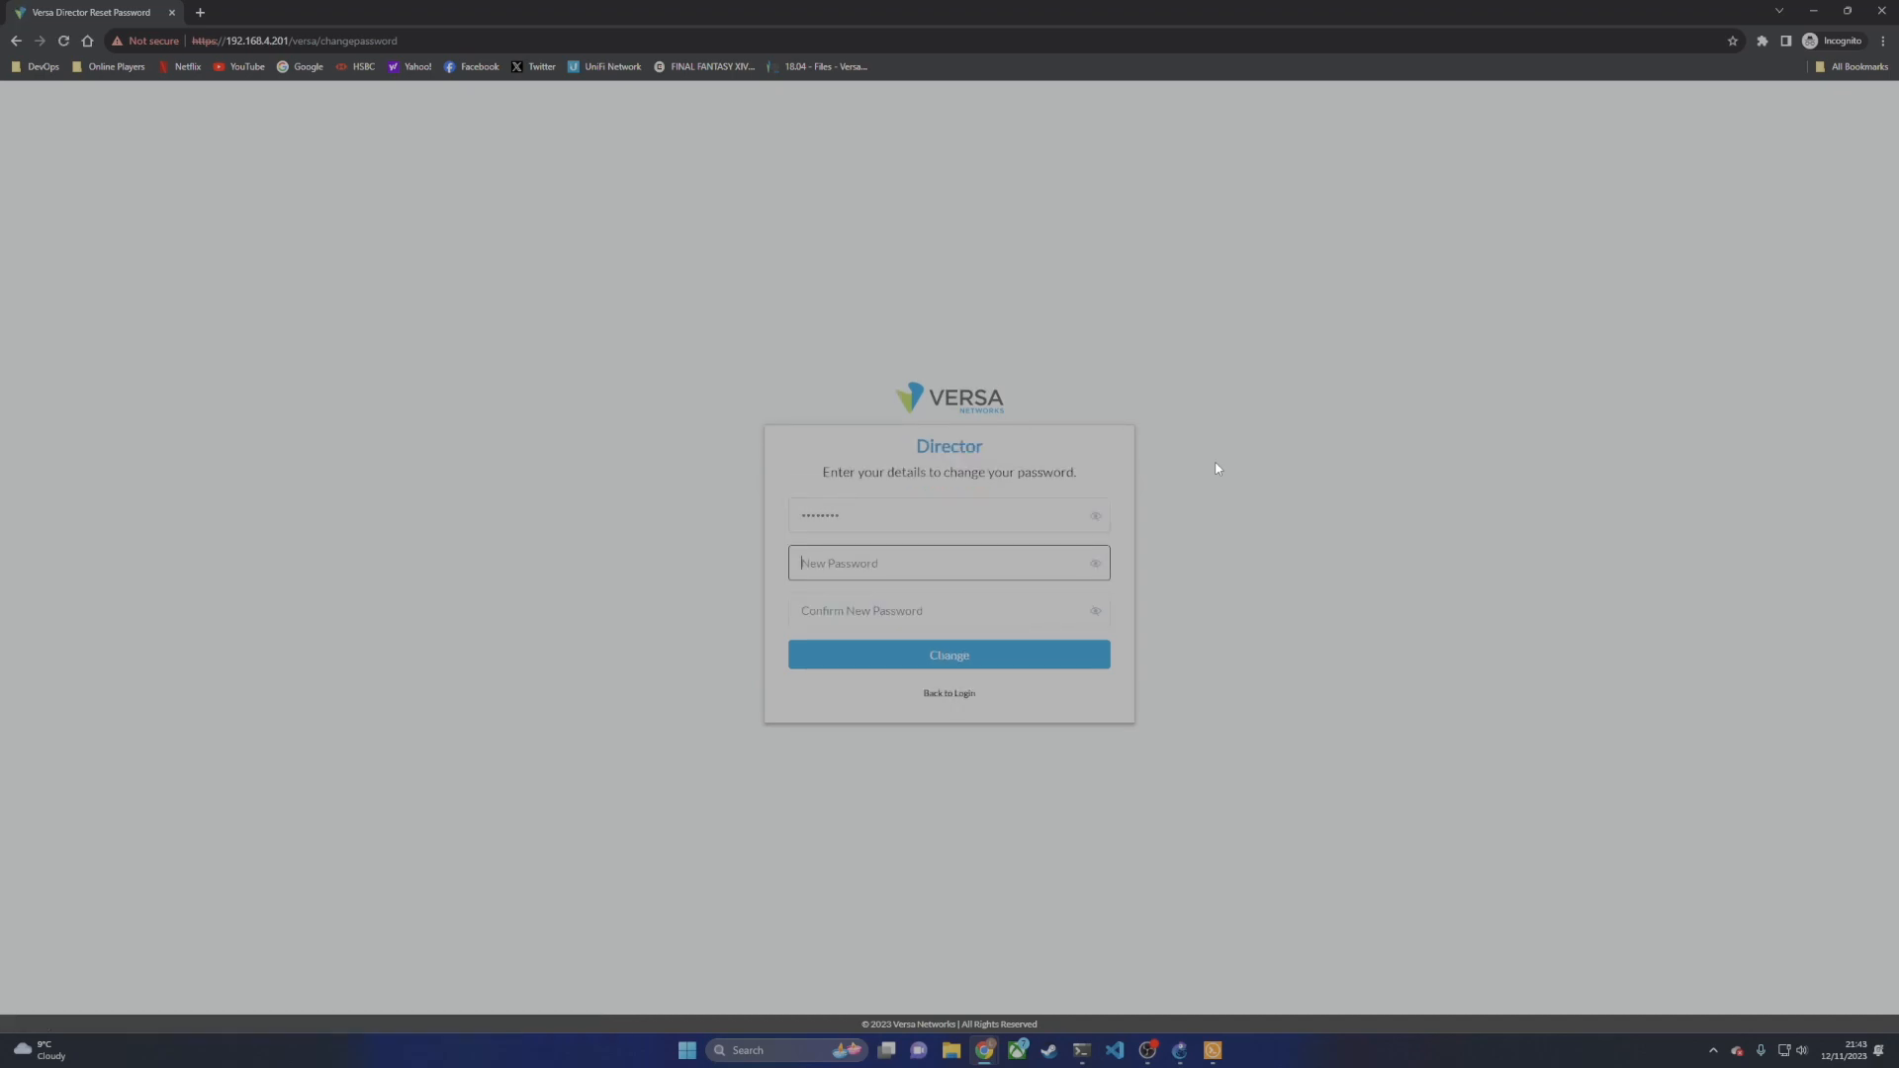
pyautogui.write('•••••••••')
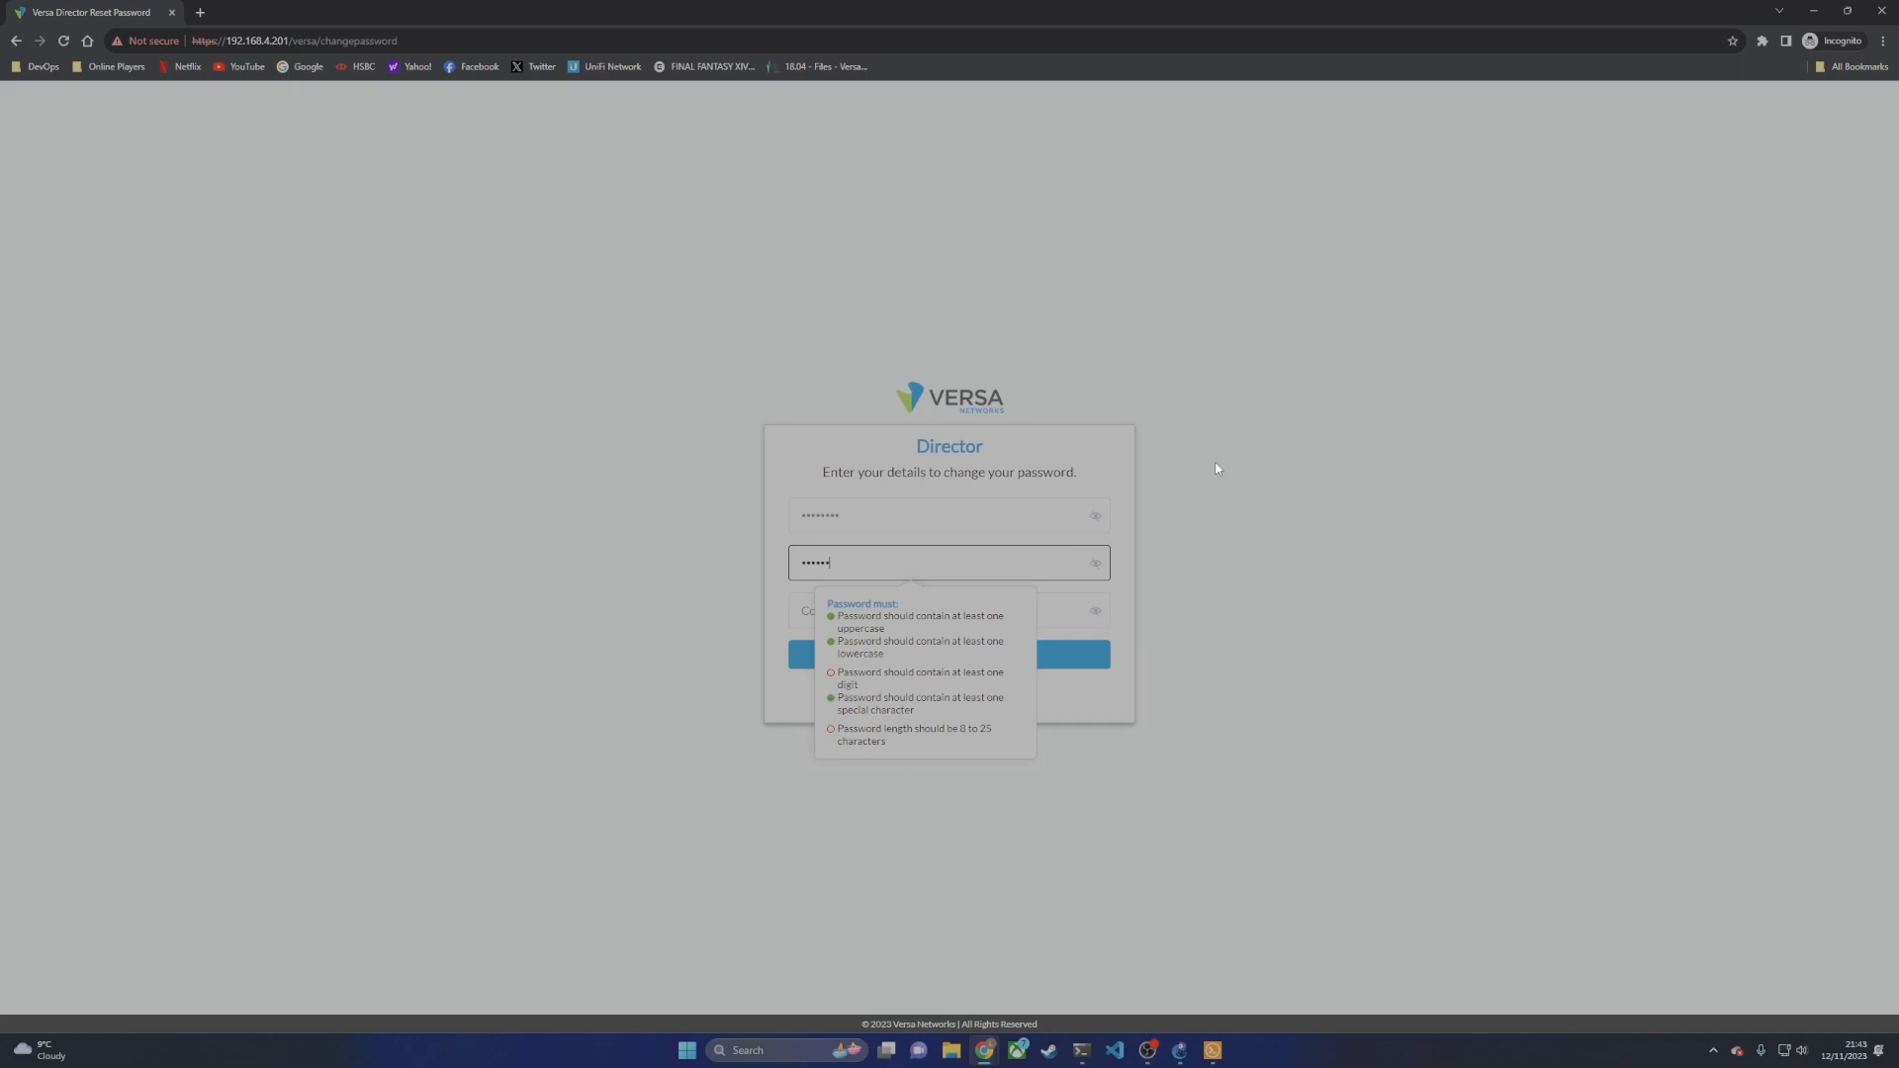
pyautogui.press('Tab')
pyautogui.write('••••••')
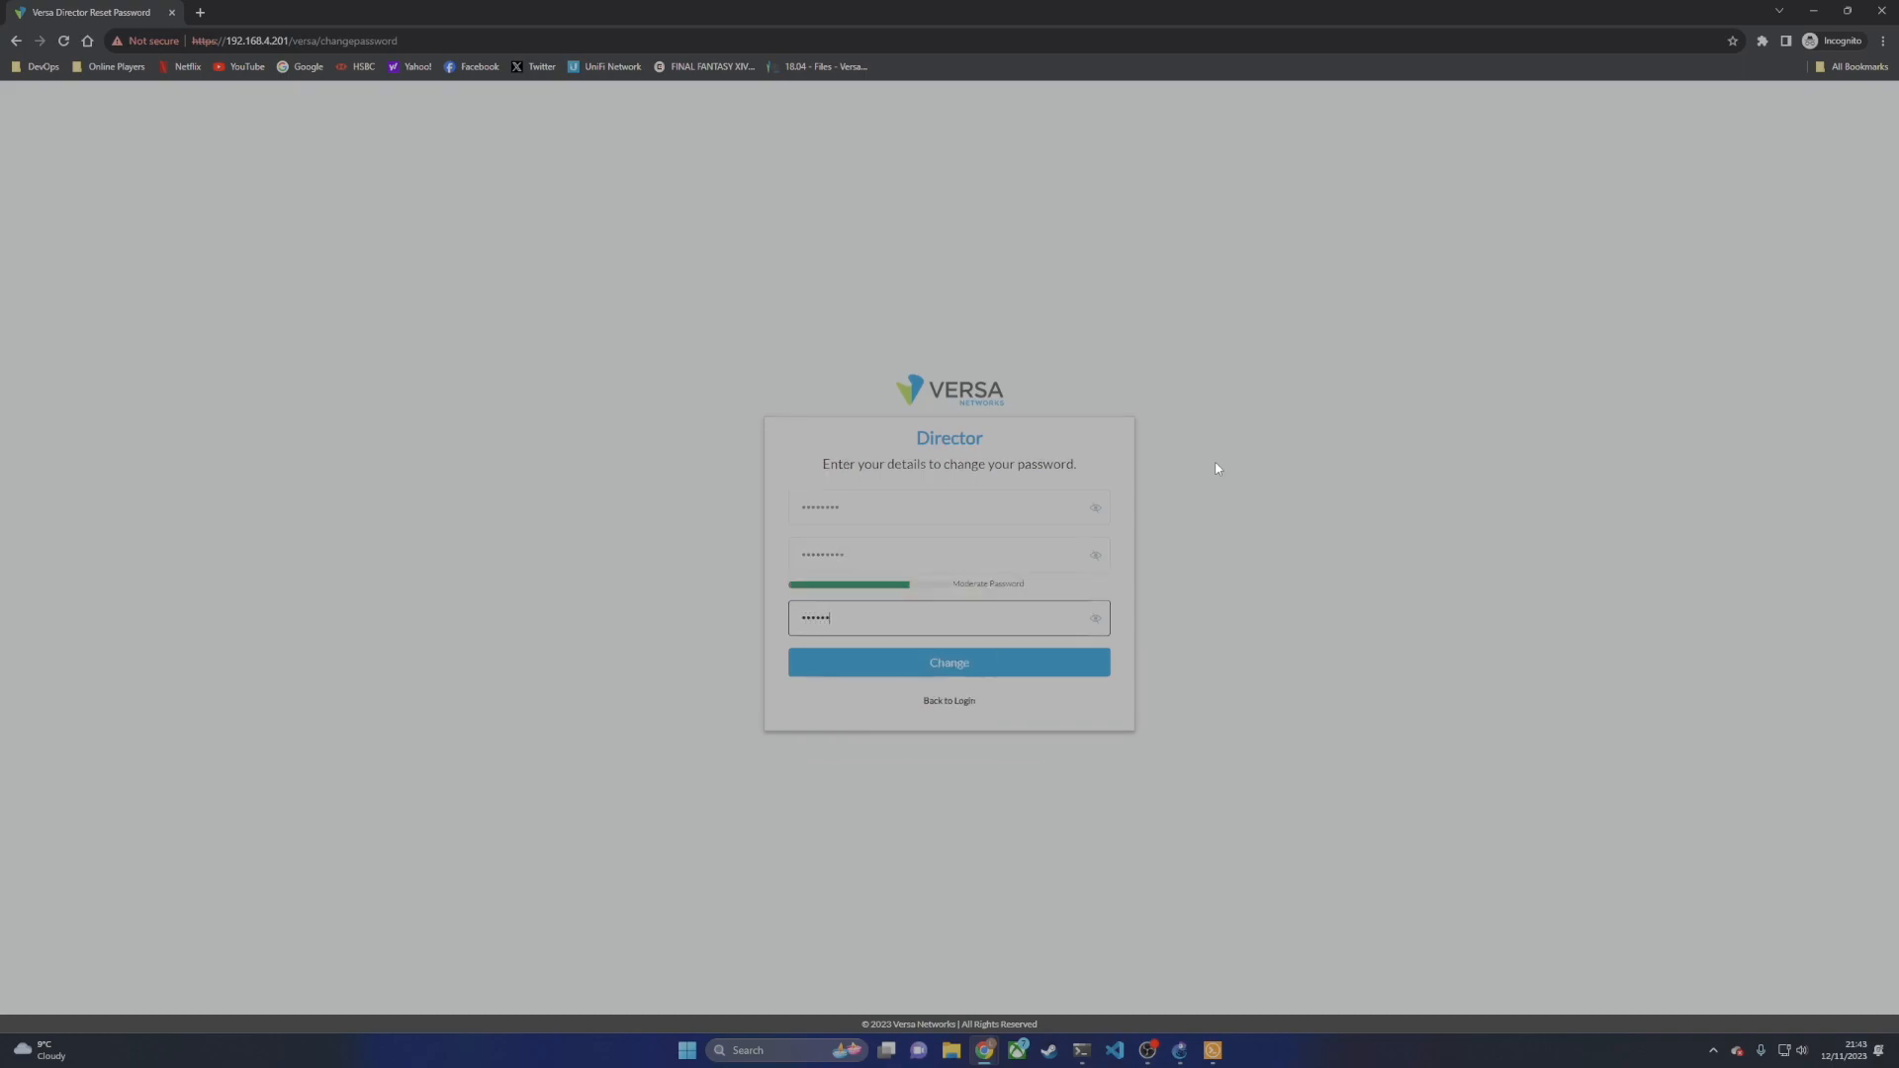
pyautogui.click(935, 664)
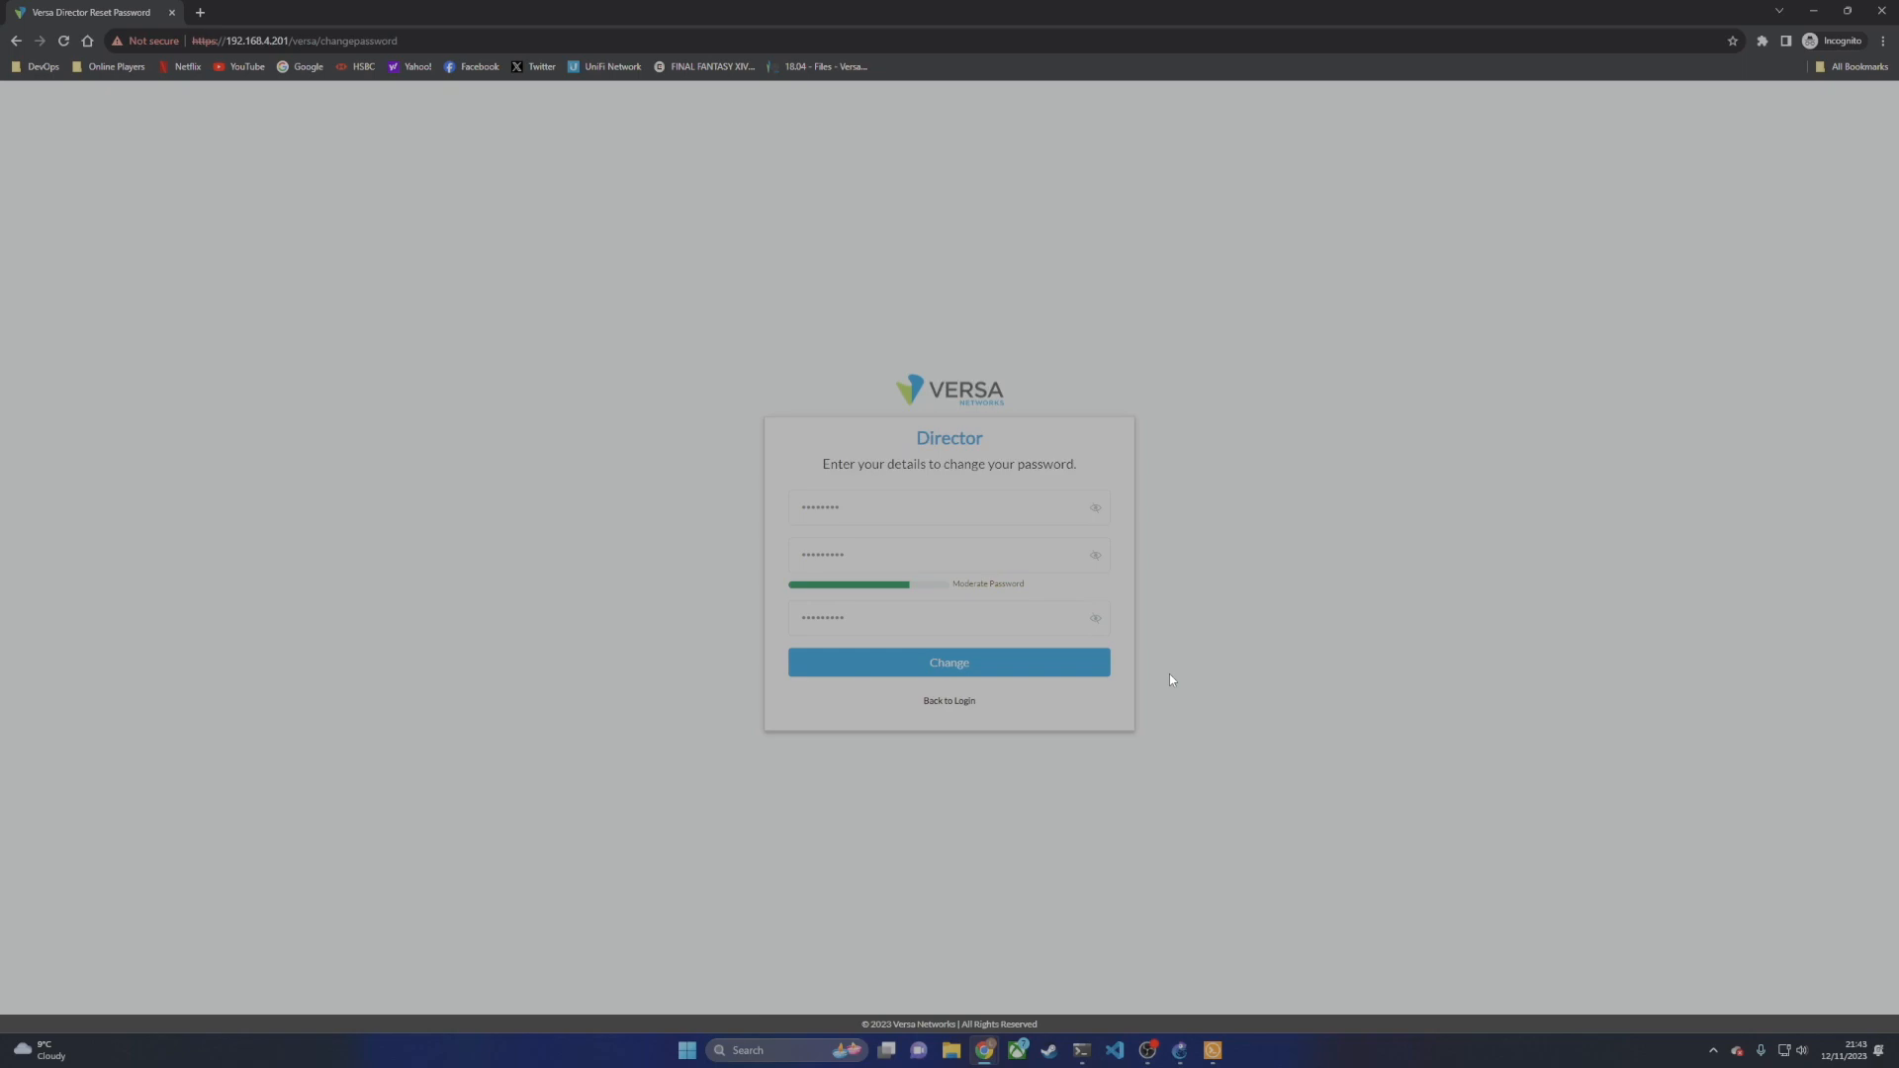
# Step: Sign back in as Administrator using the new password
pyautogui.write('Ad')
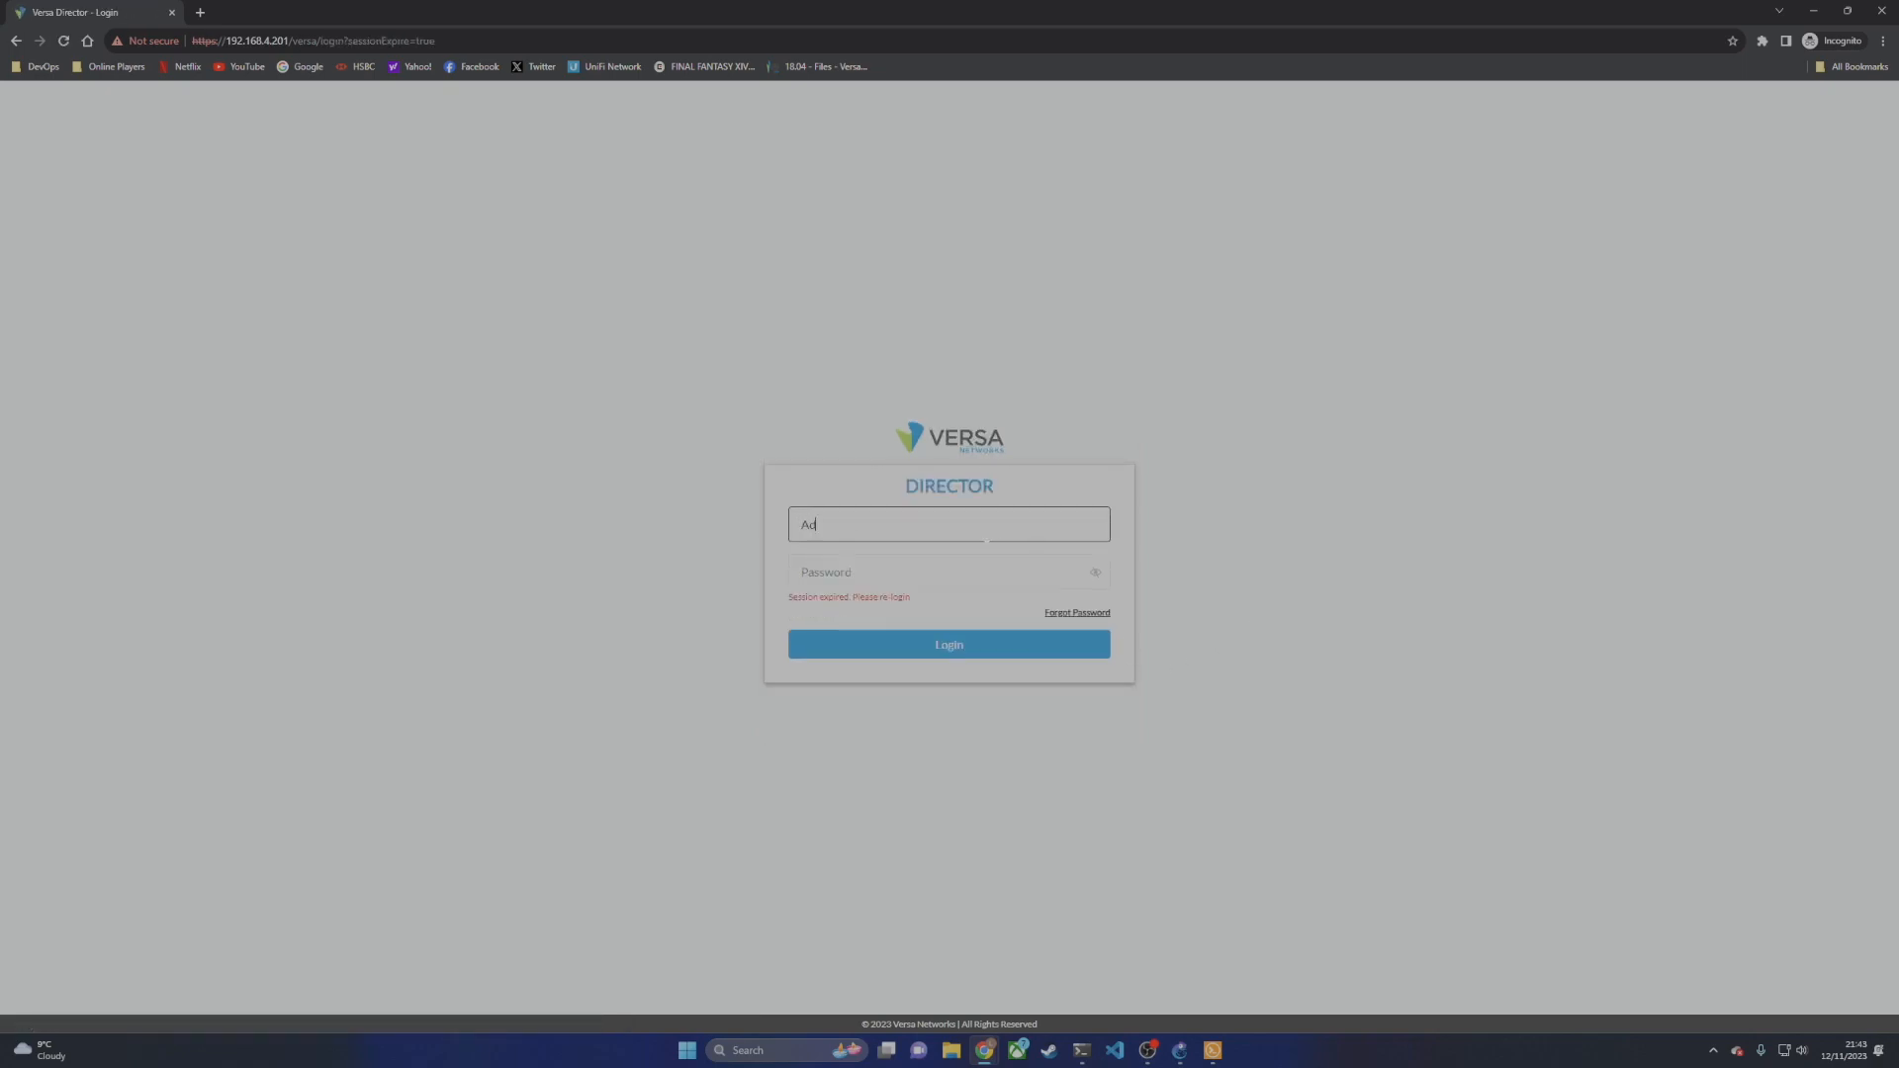
pyautogui.write('ministrator')
pyautogui.press('Tab')
pyautogui.write('*')
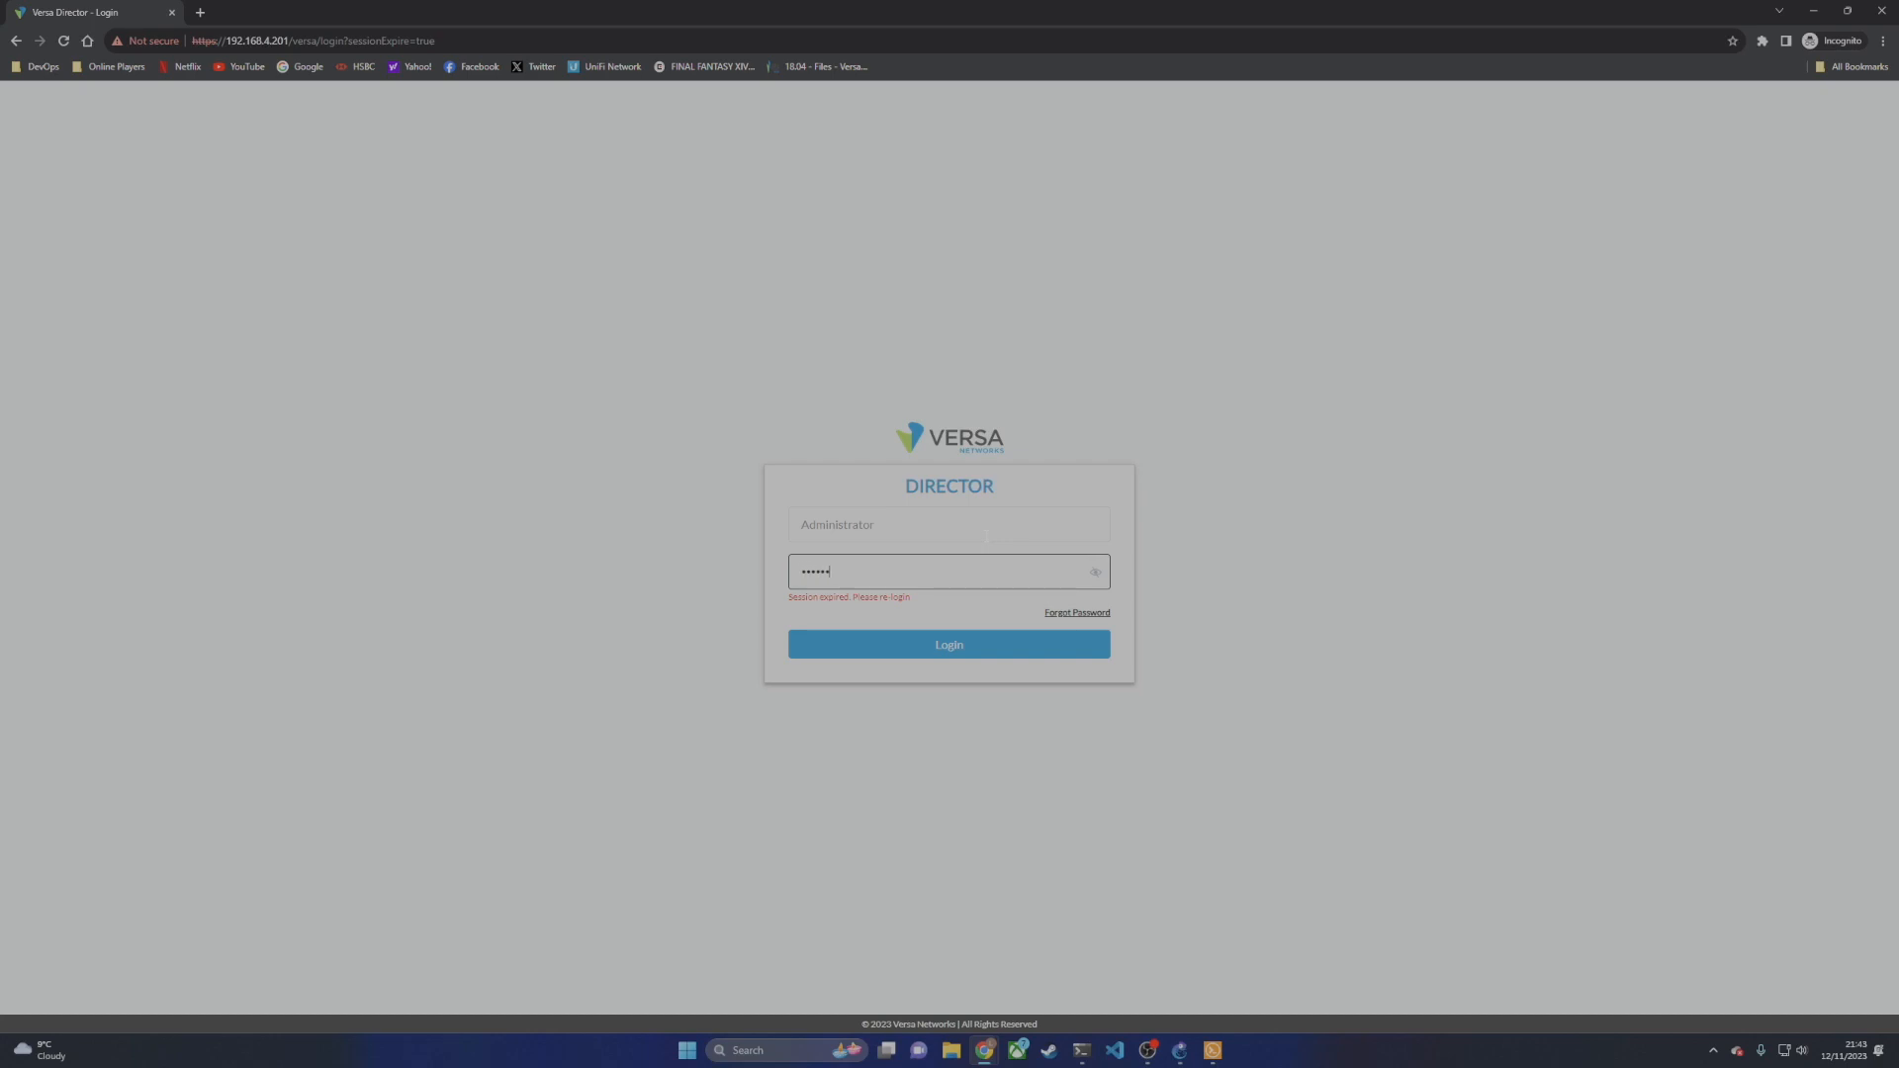
pyautogui.hotkey('ctrl', 'v')
pyautogui.press('Return')
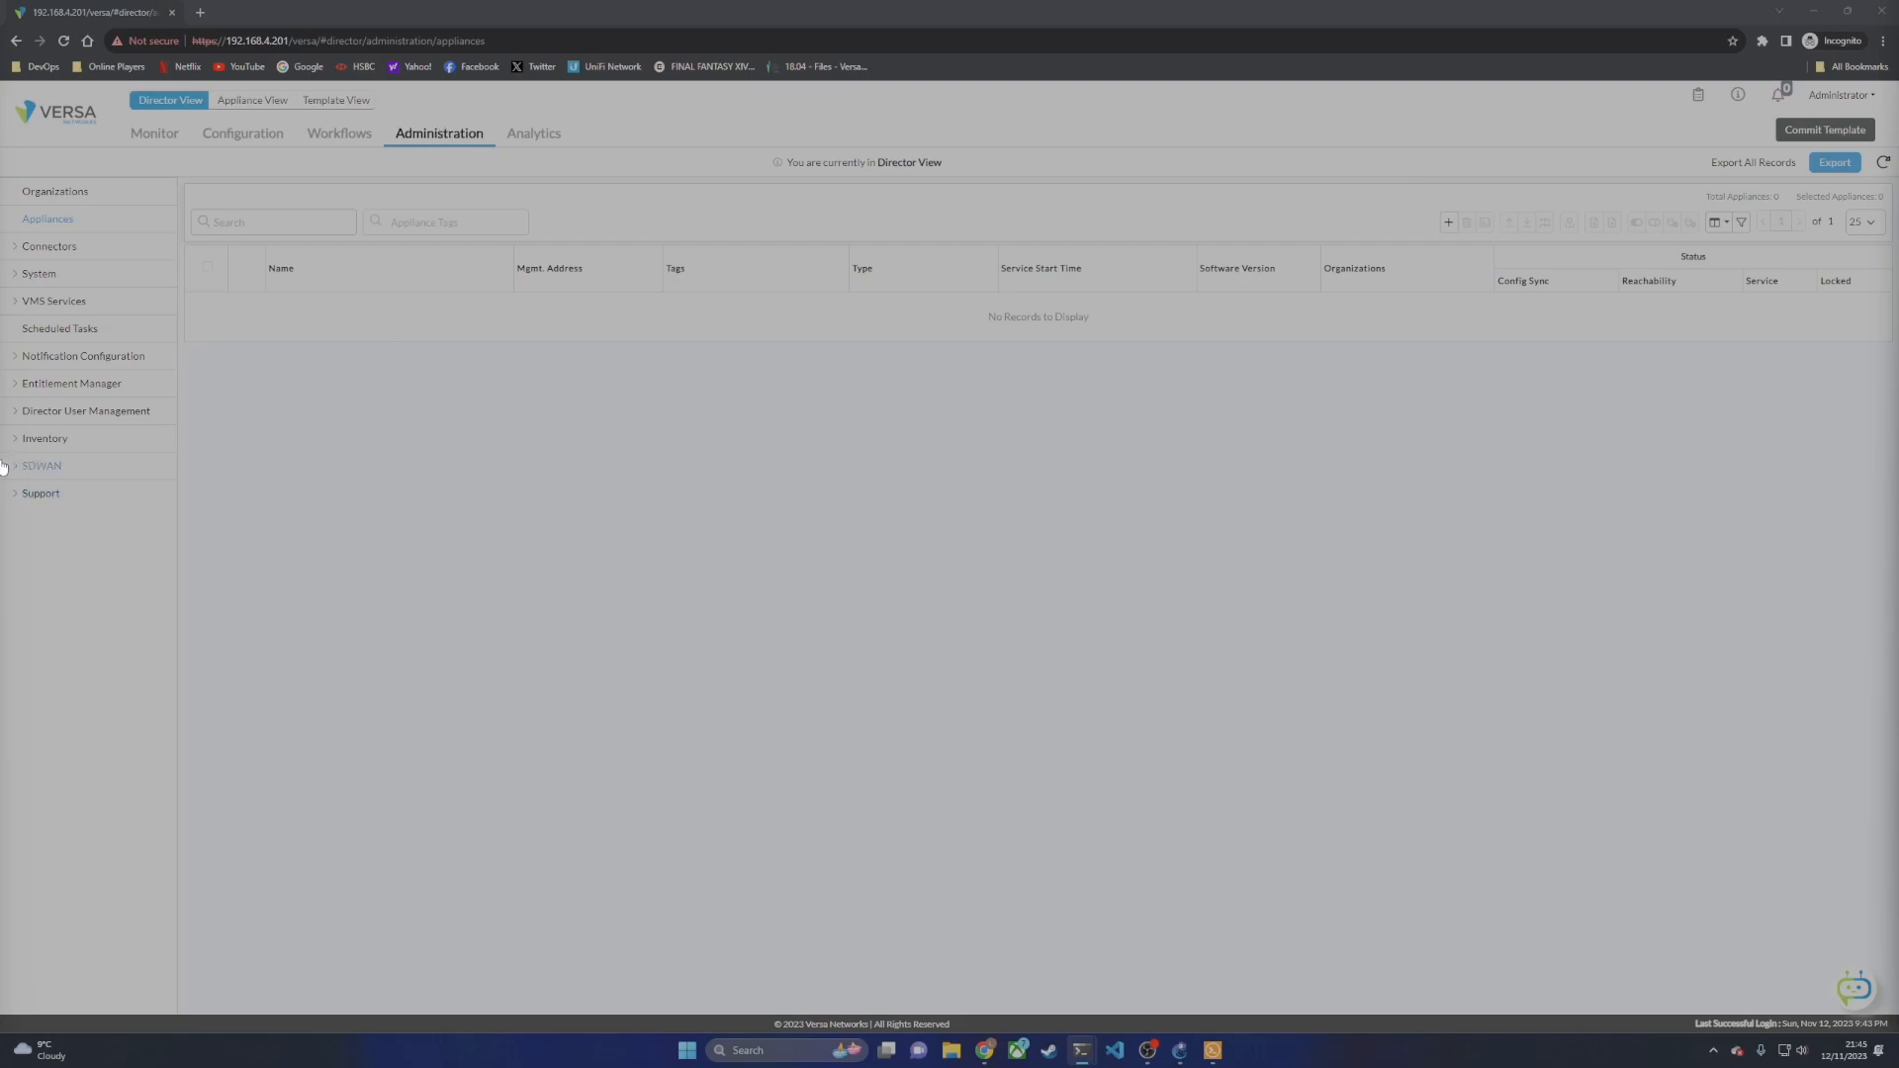
# Step: Expand SDWAN in Administration navigation and open its Settings page
pyautogui.click(40, 466)
pyautogui.click(62, 494)
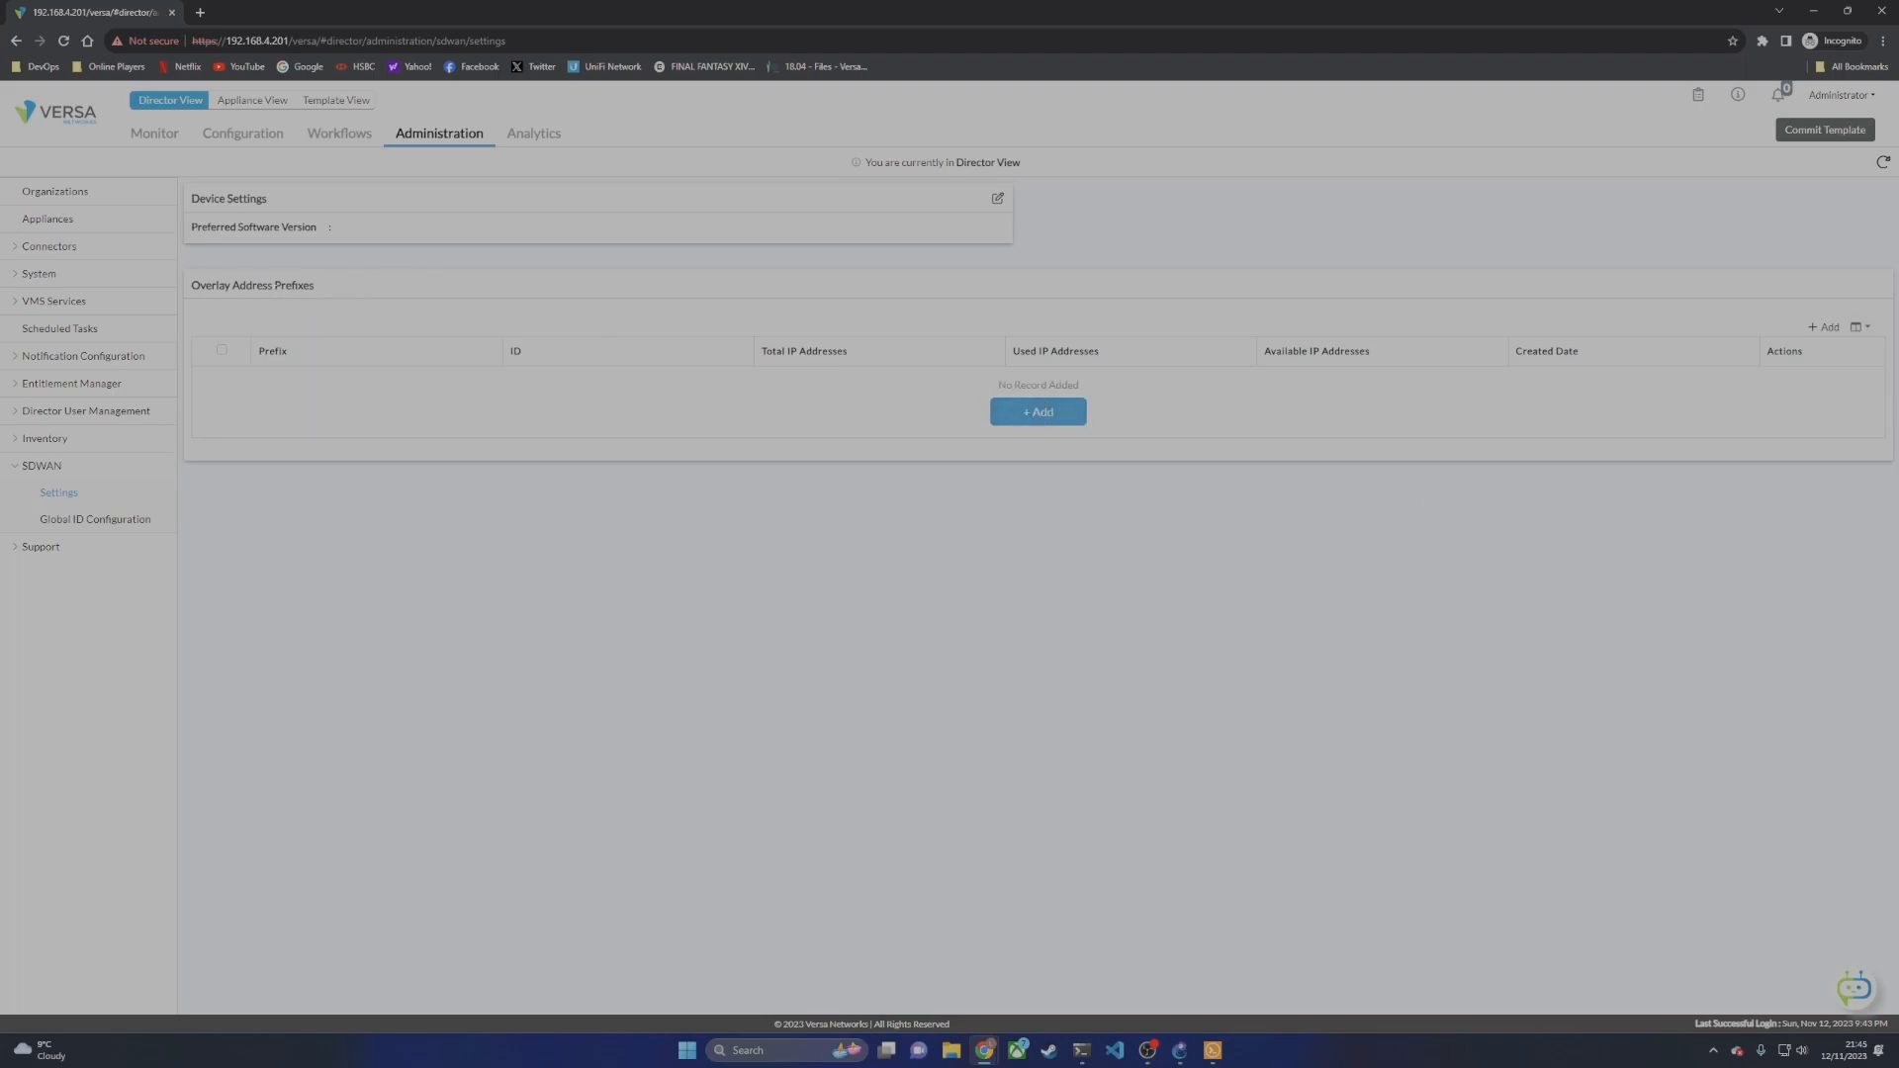
# Step: Add and save the 10.0.0.0/8 overlay address prefix, then return to GNS3
pyautogui.click(1034, 411)
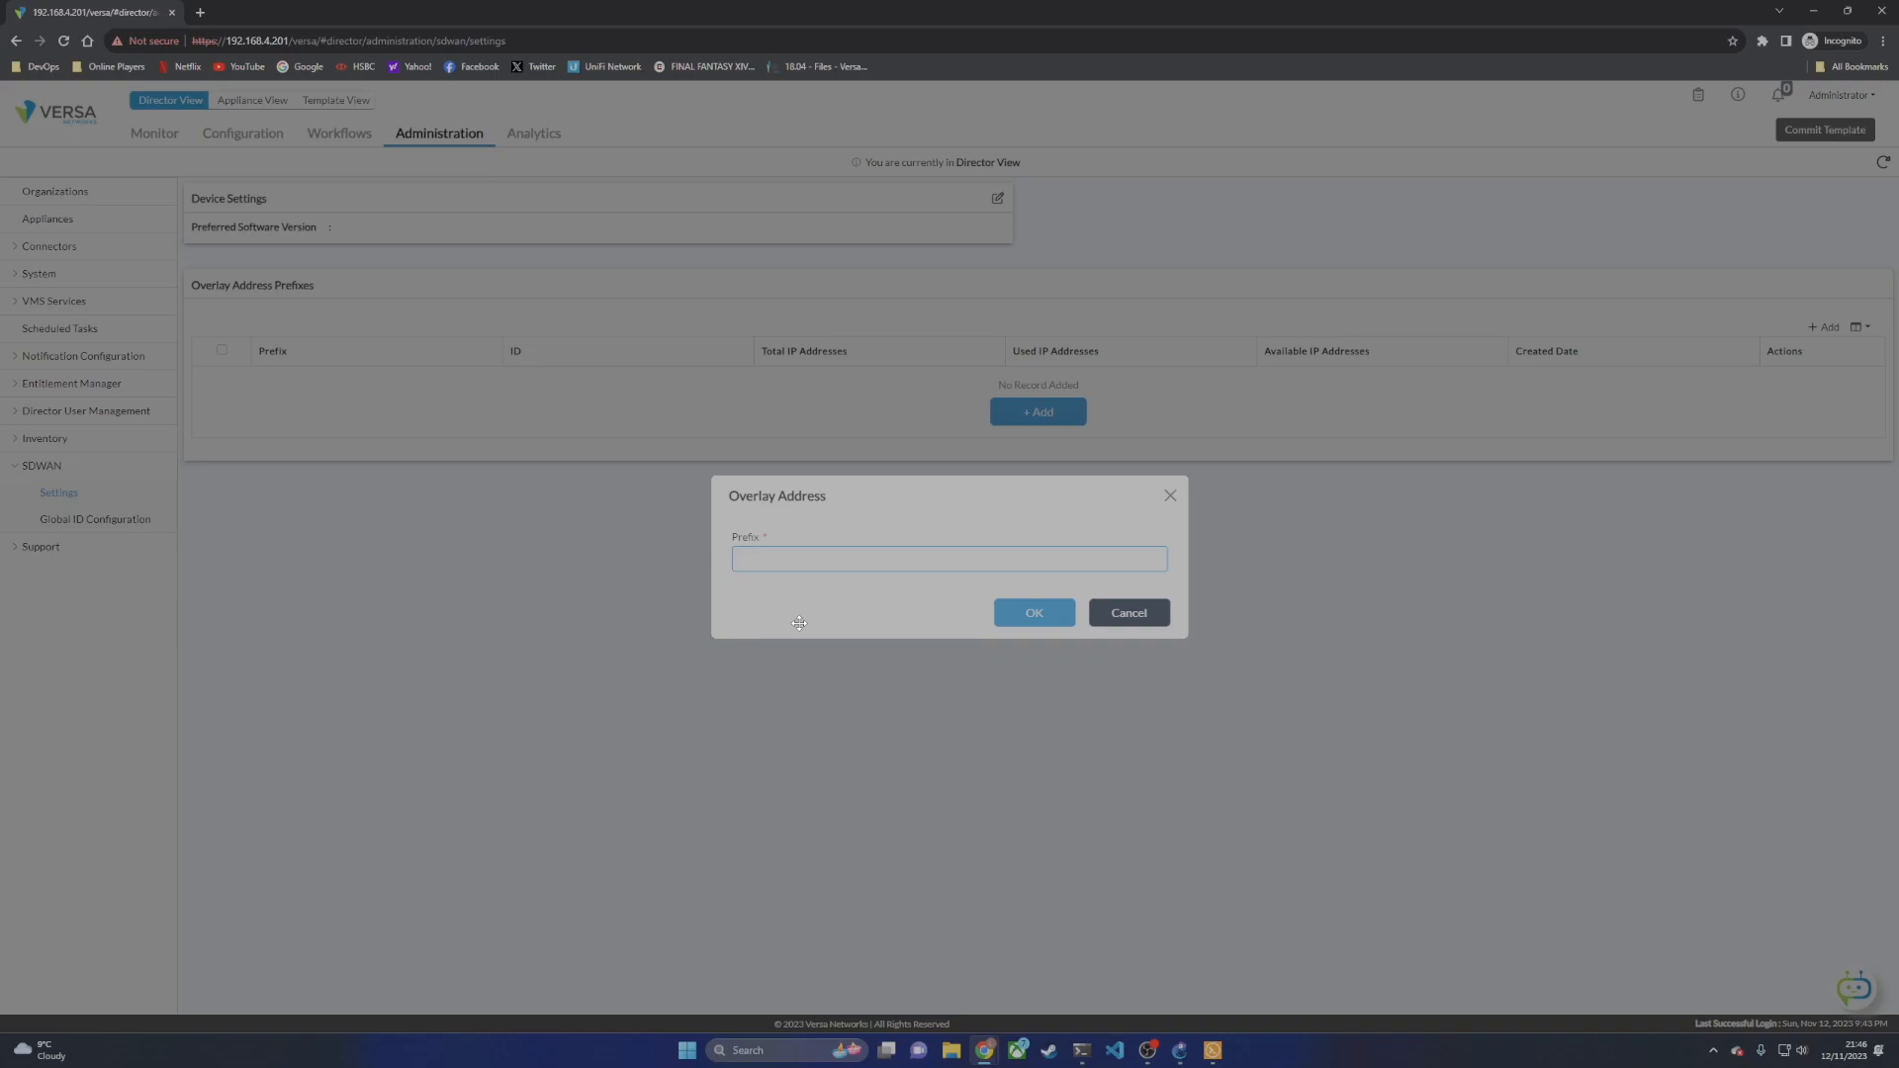
pyautogui.write('10.0.0.0/8')
pyautogui.click(1034, 613)
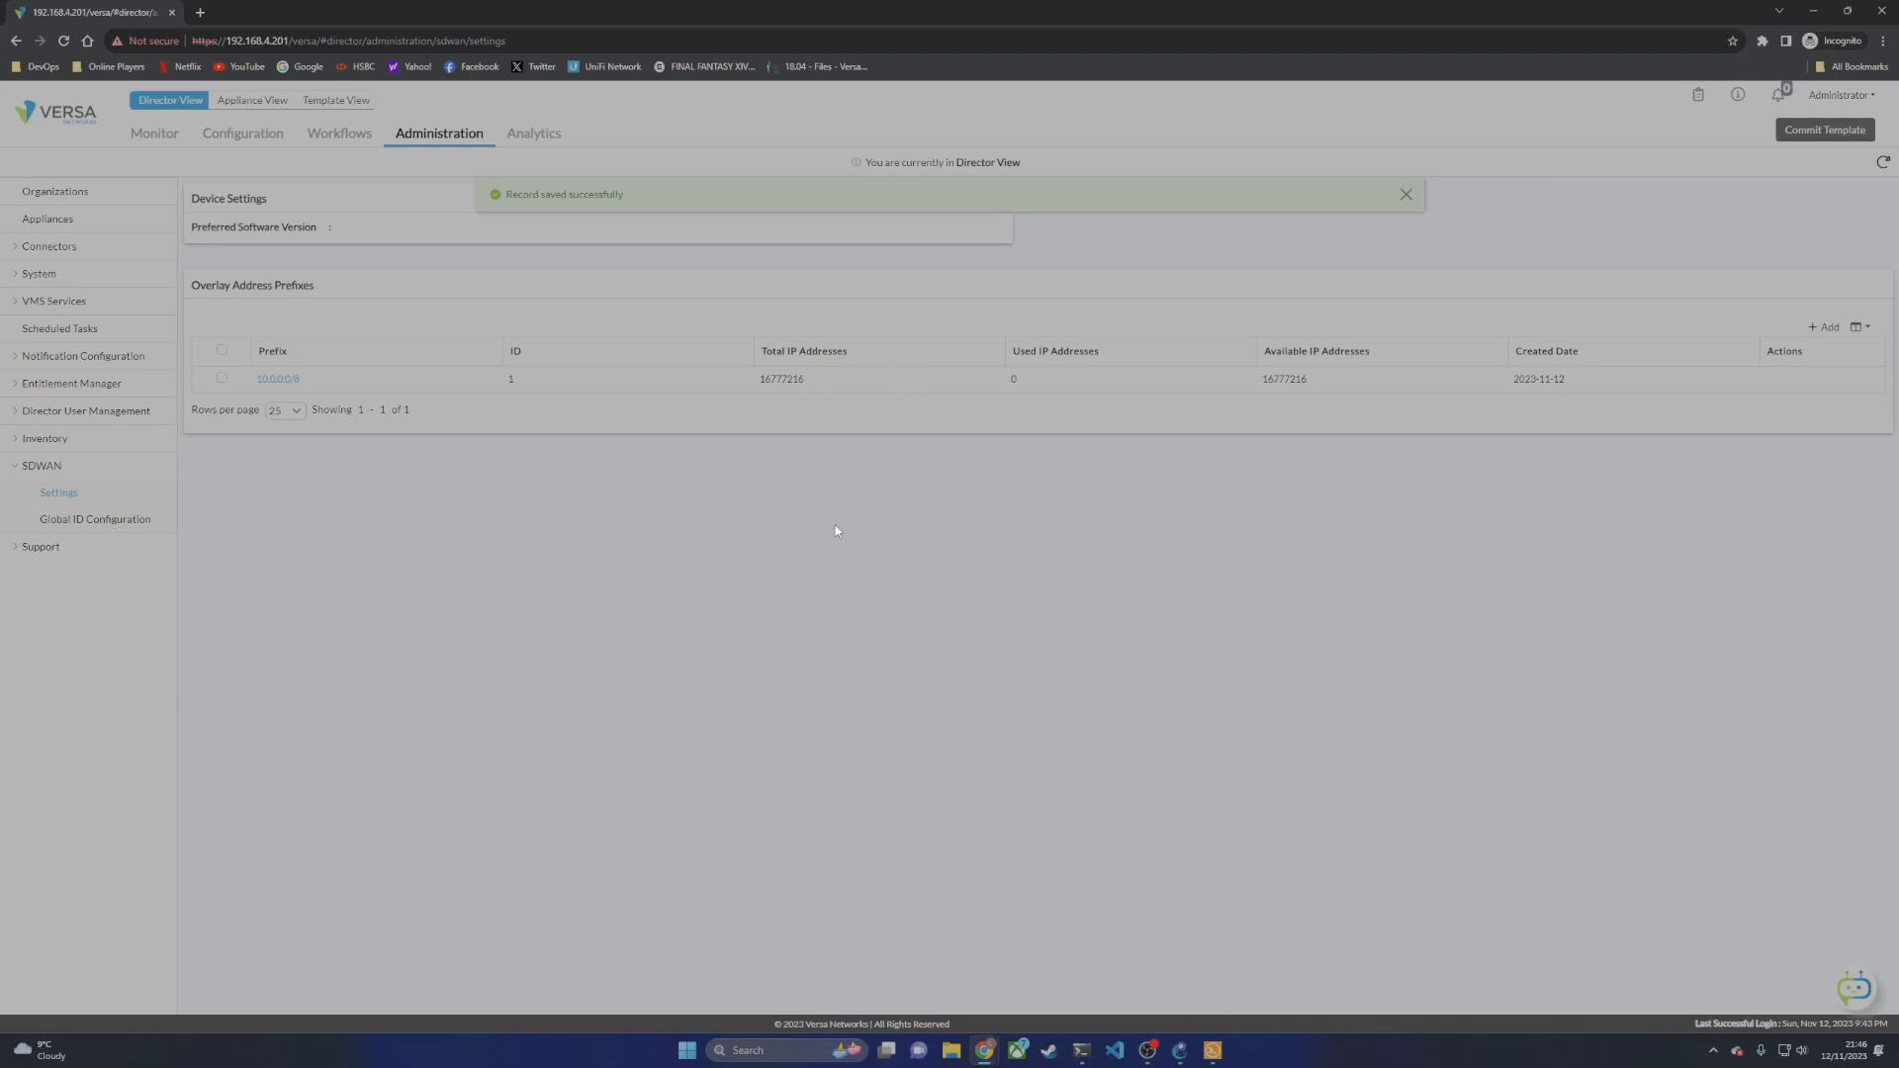
pyautogui.click(1182, 1056)
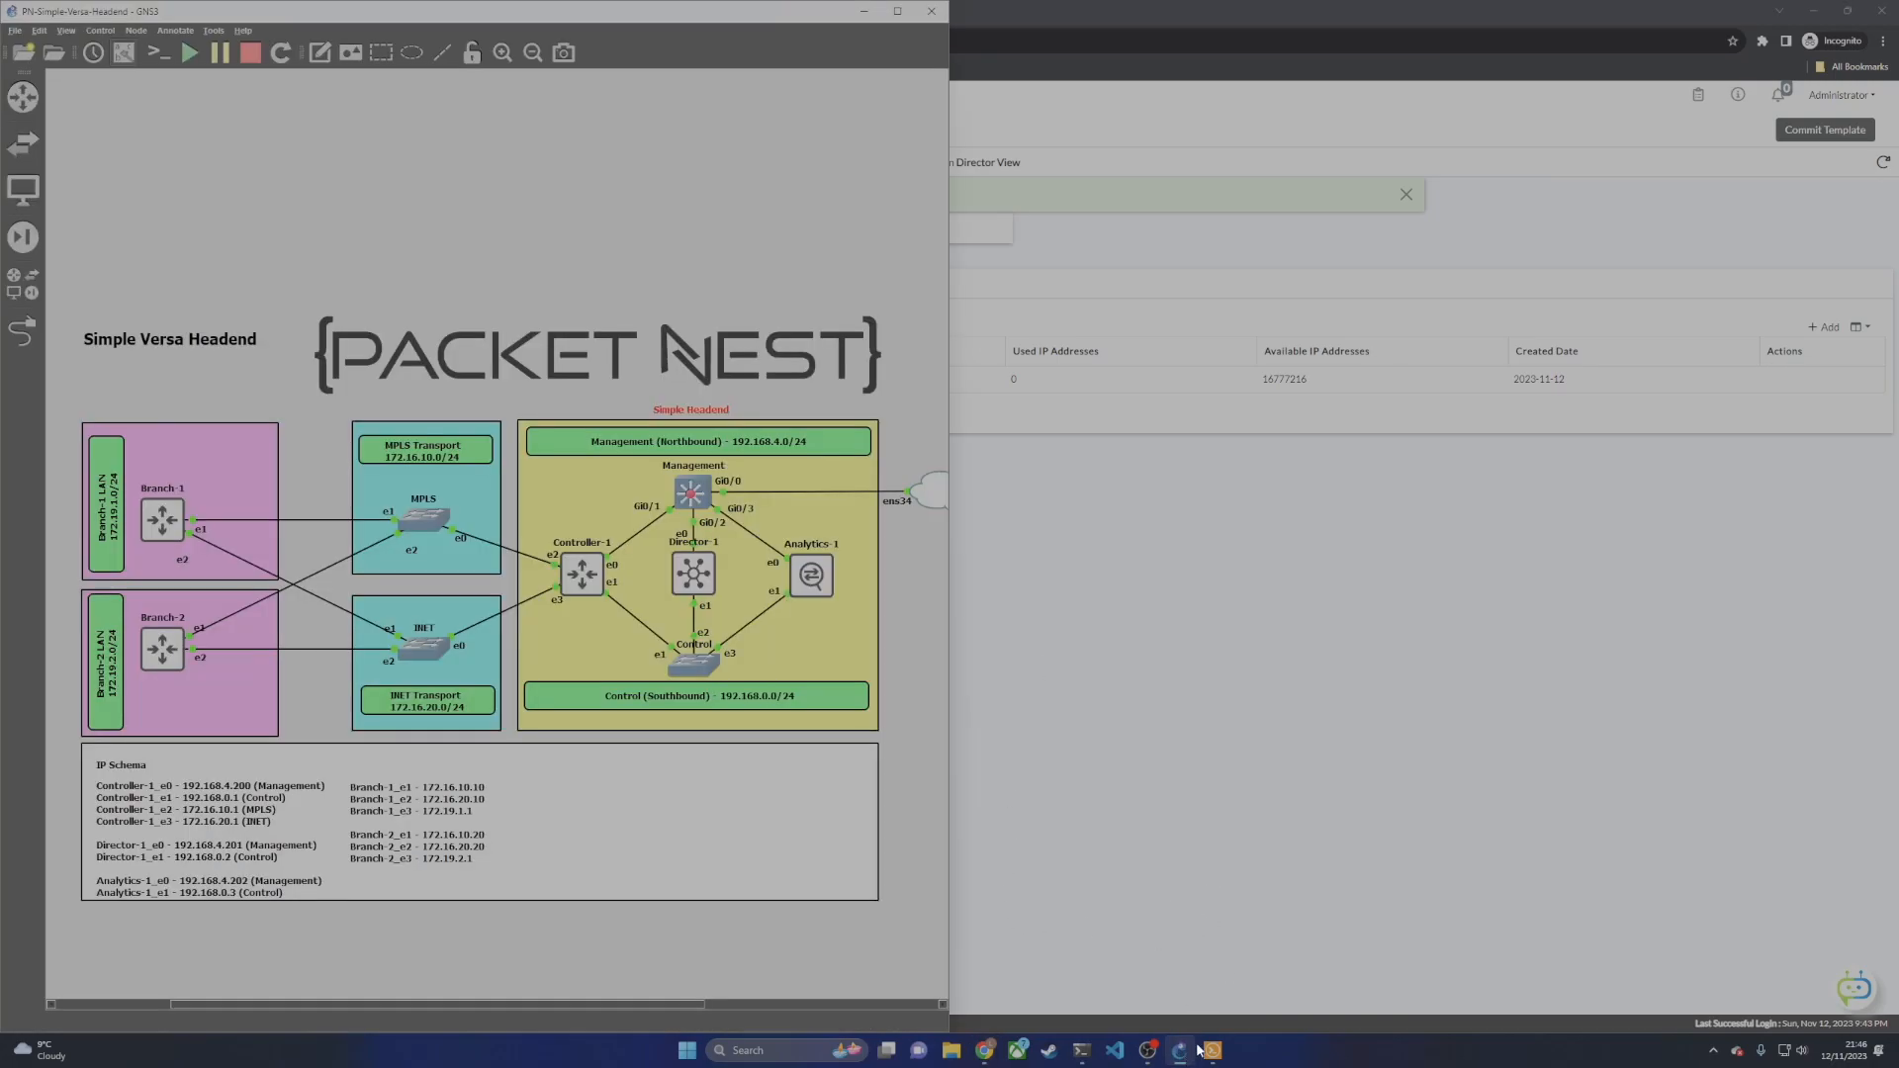
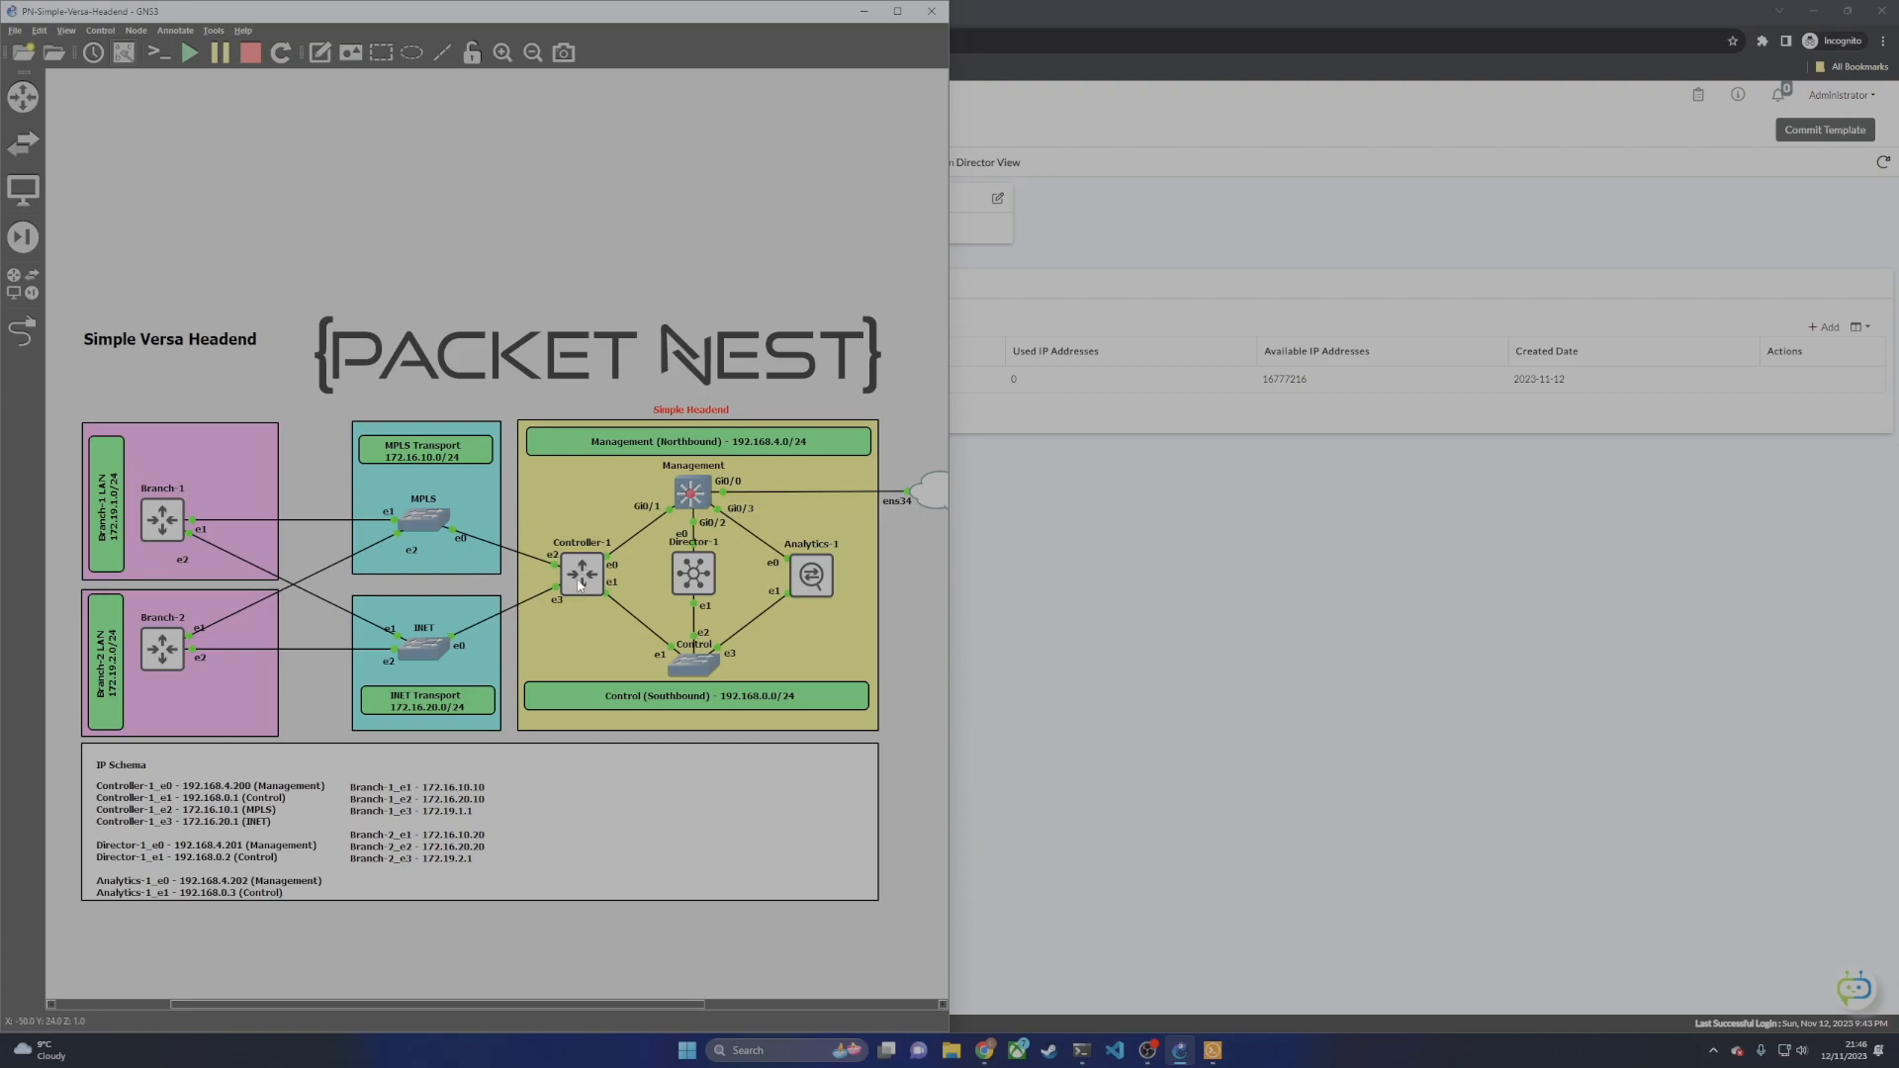
# Step: Add an 'Overlay' static route for 10.0.0.0/8 via next hop 192.168.0.1, then return to GNS3
pyautogui.click(1193, 590)
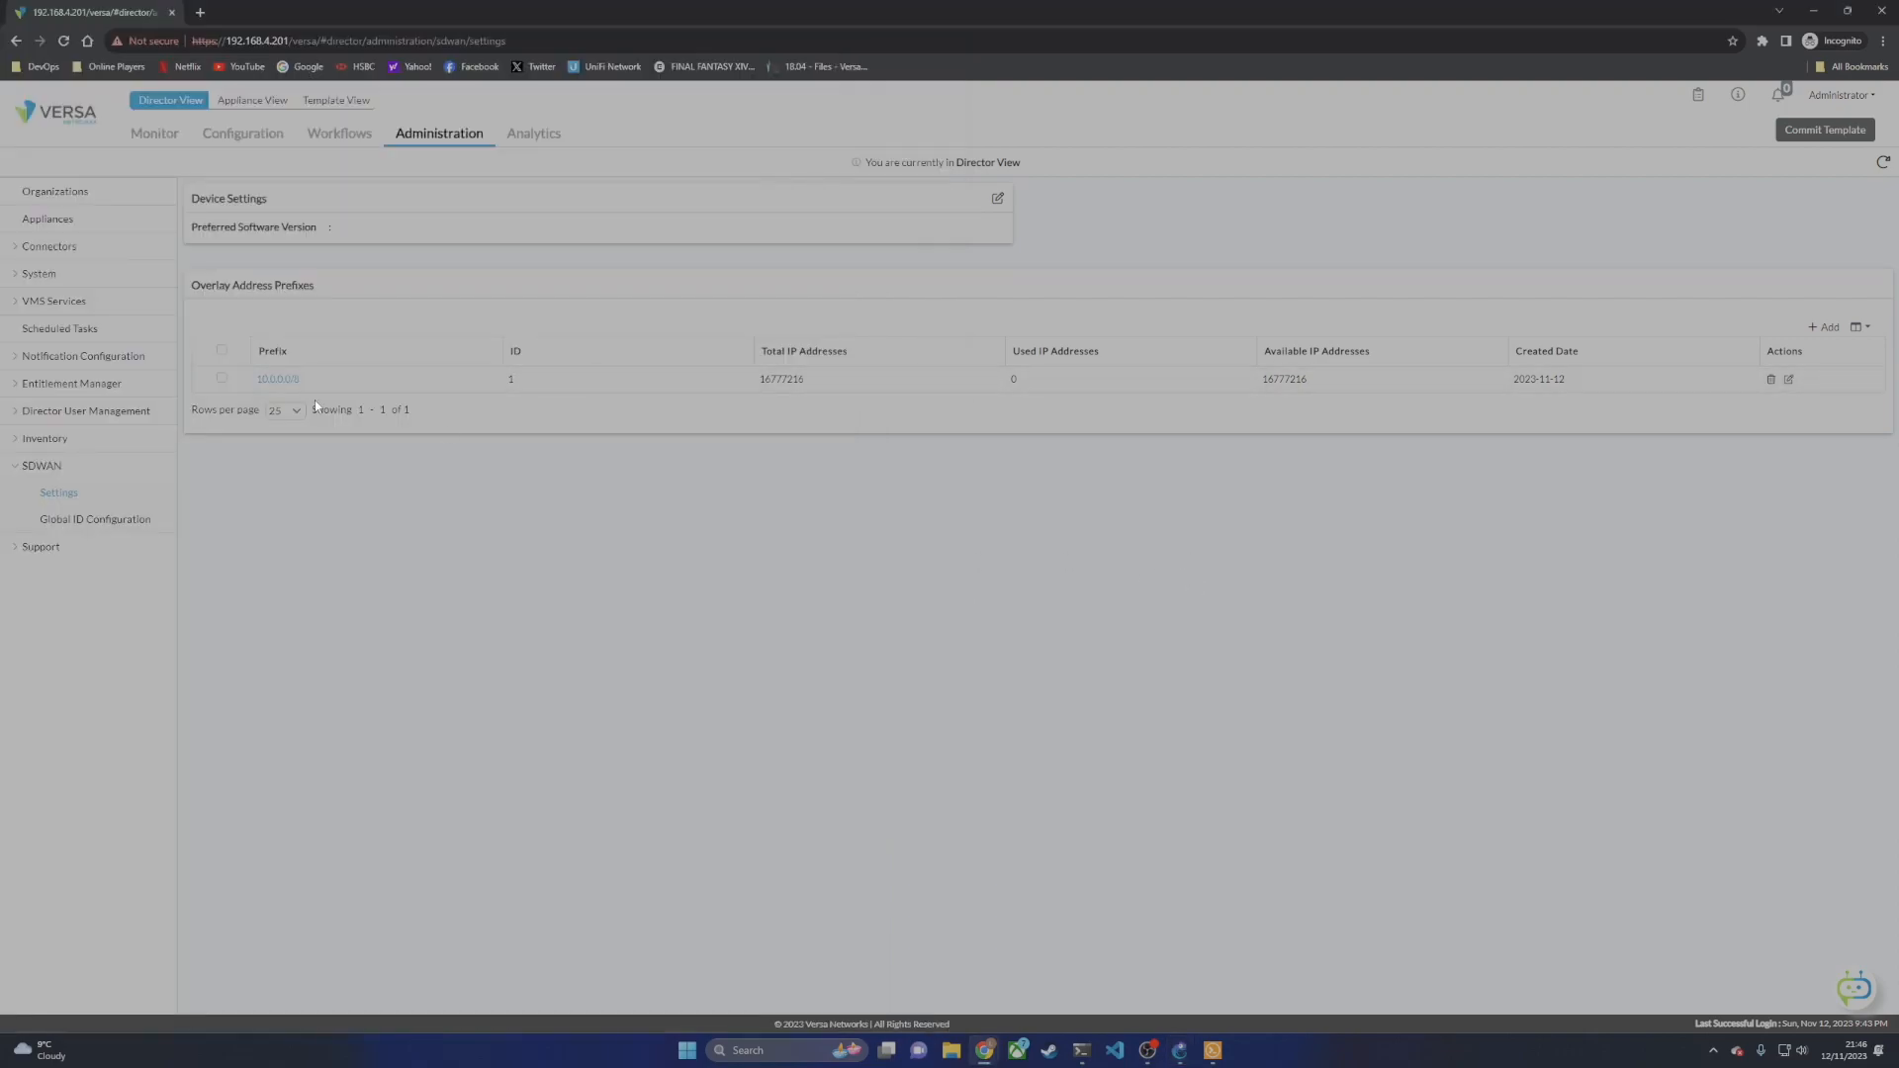
pyautogui.click(22, 277)
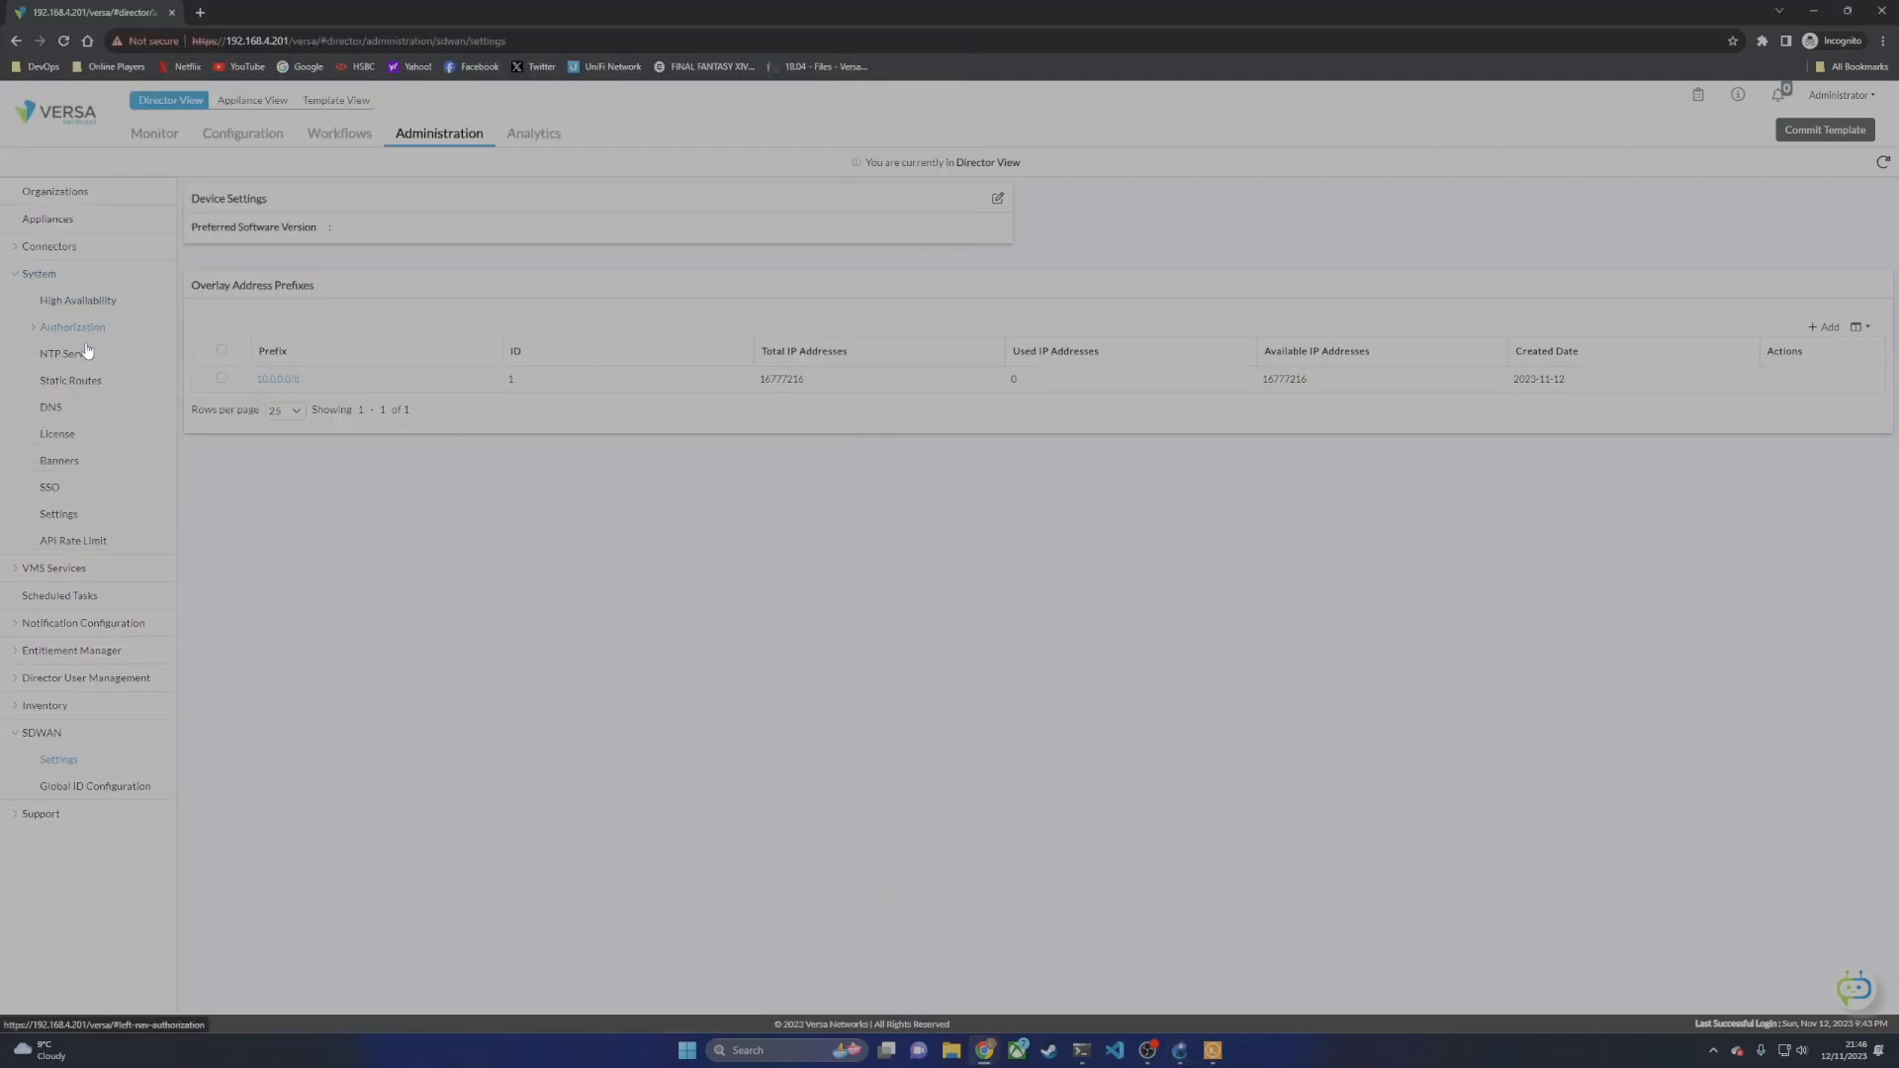
pyautogui.click(88, 380)
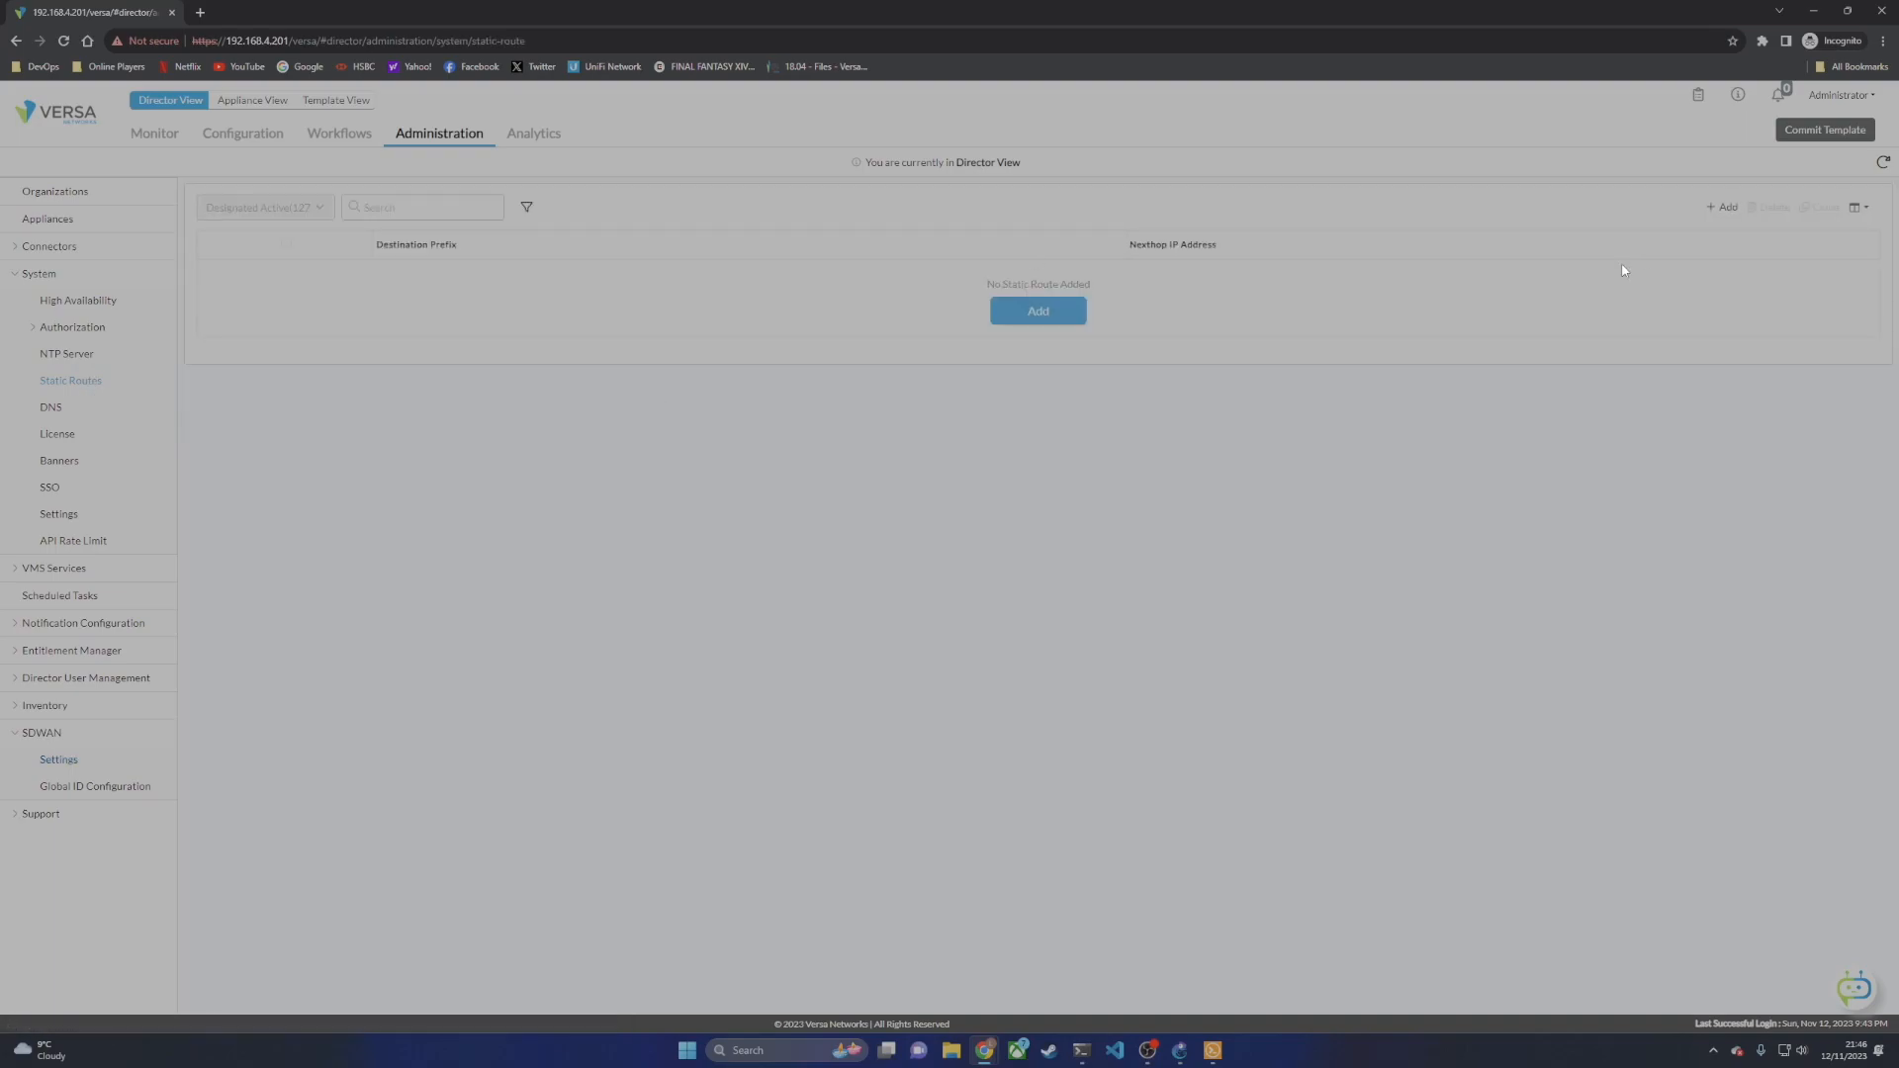
pyautogui.click(1035, 310)
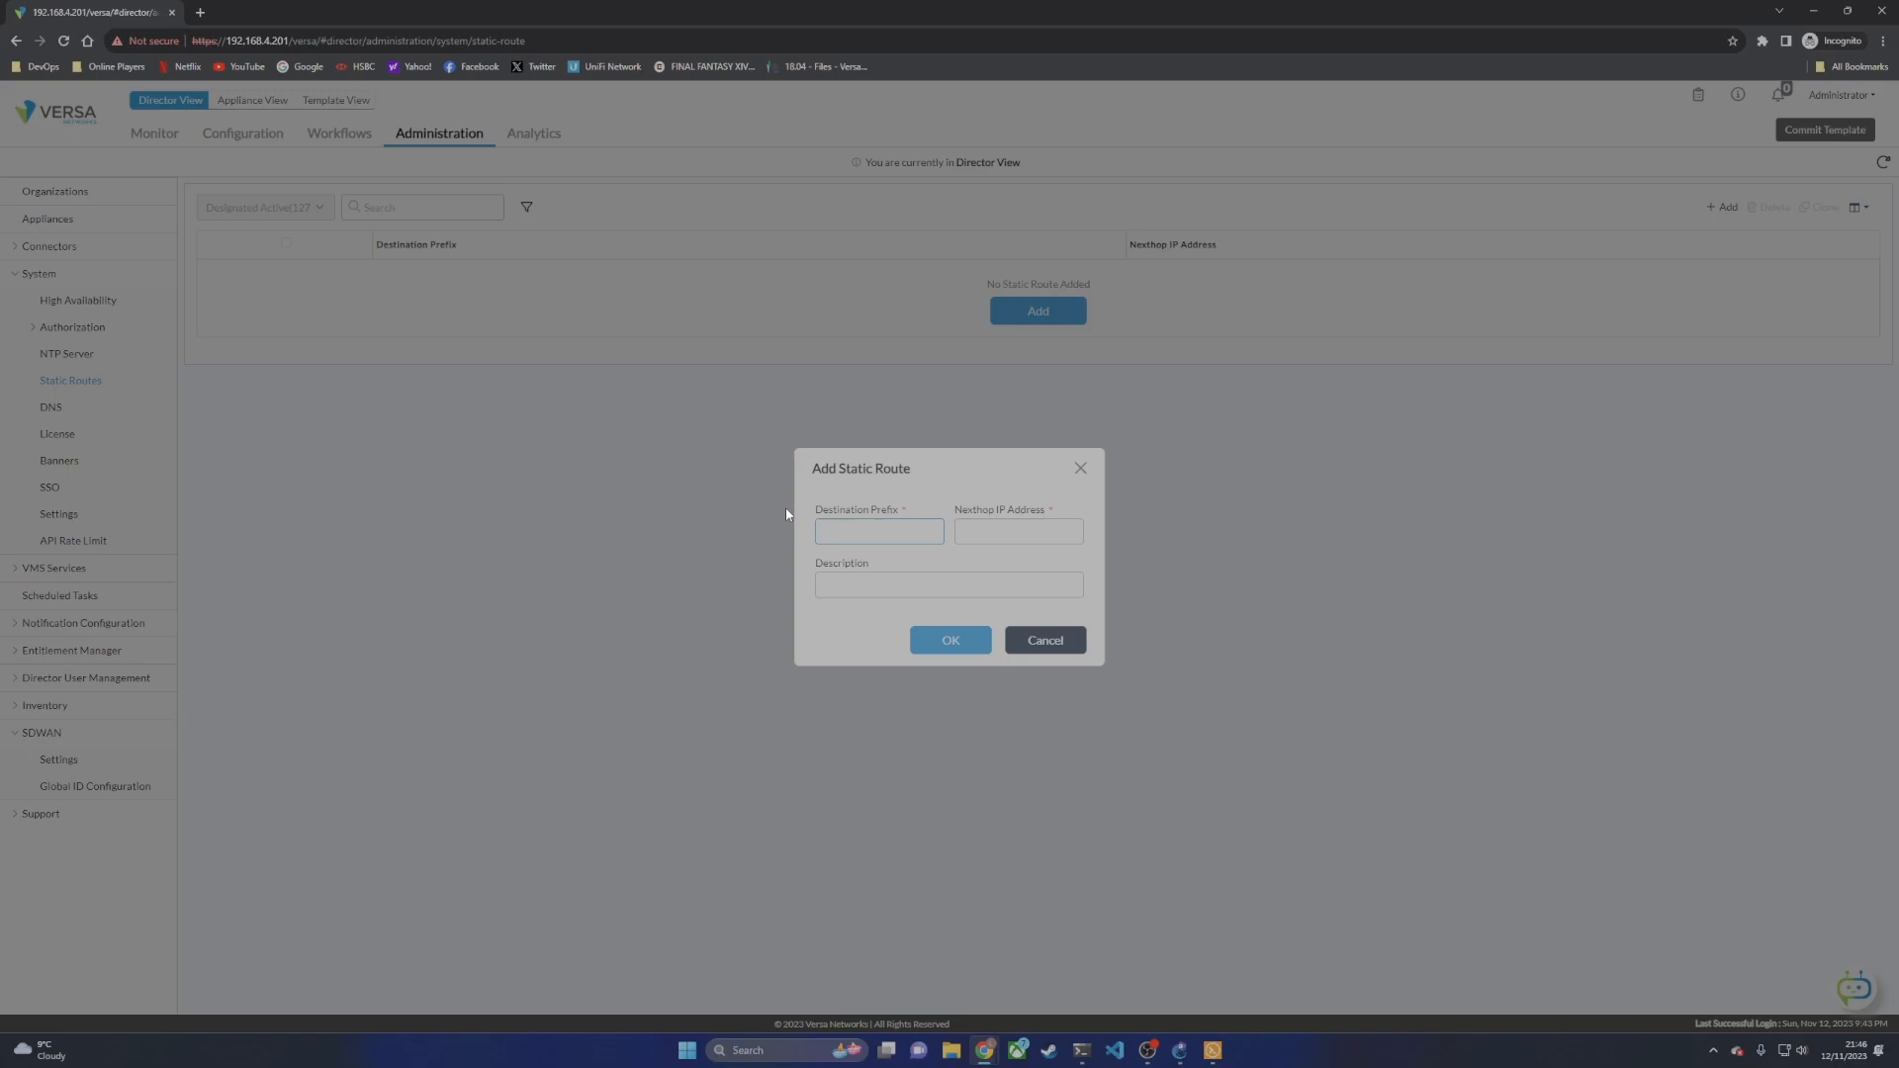
pyautogui.write('10.0.0.0/8')
pyautogui.click(1042, 527)
pyautogui.write('192.168.0.1')
pyautogui.press('Tab')
pyautogui.write('Overlay')
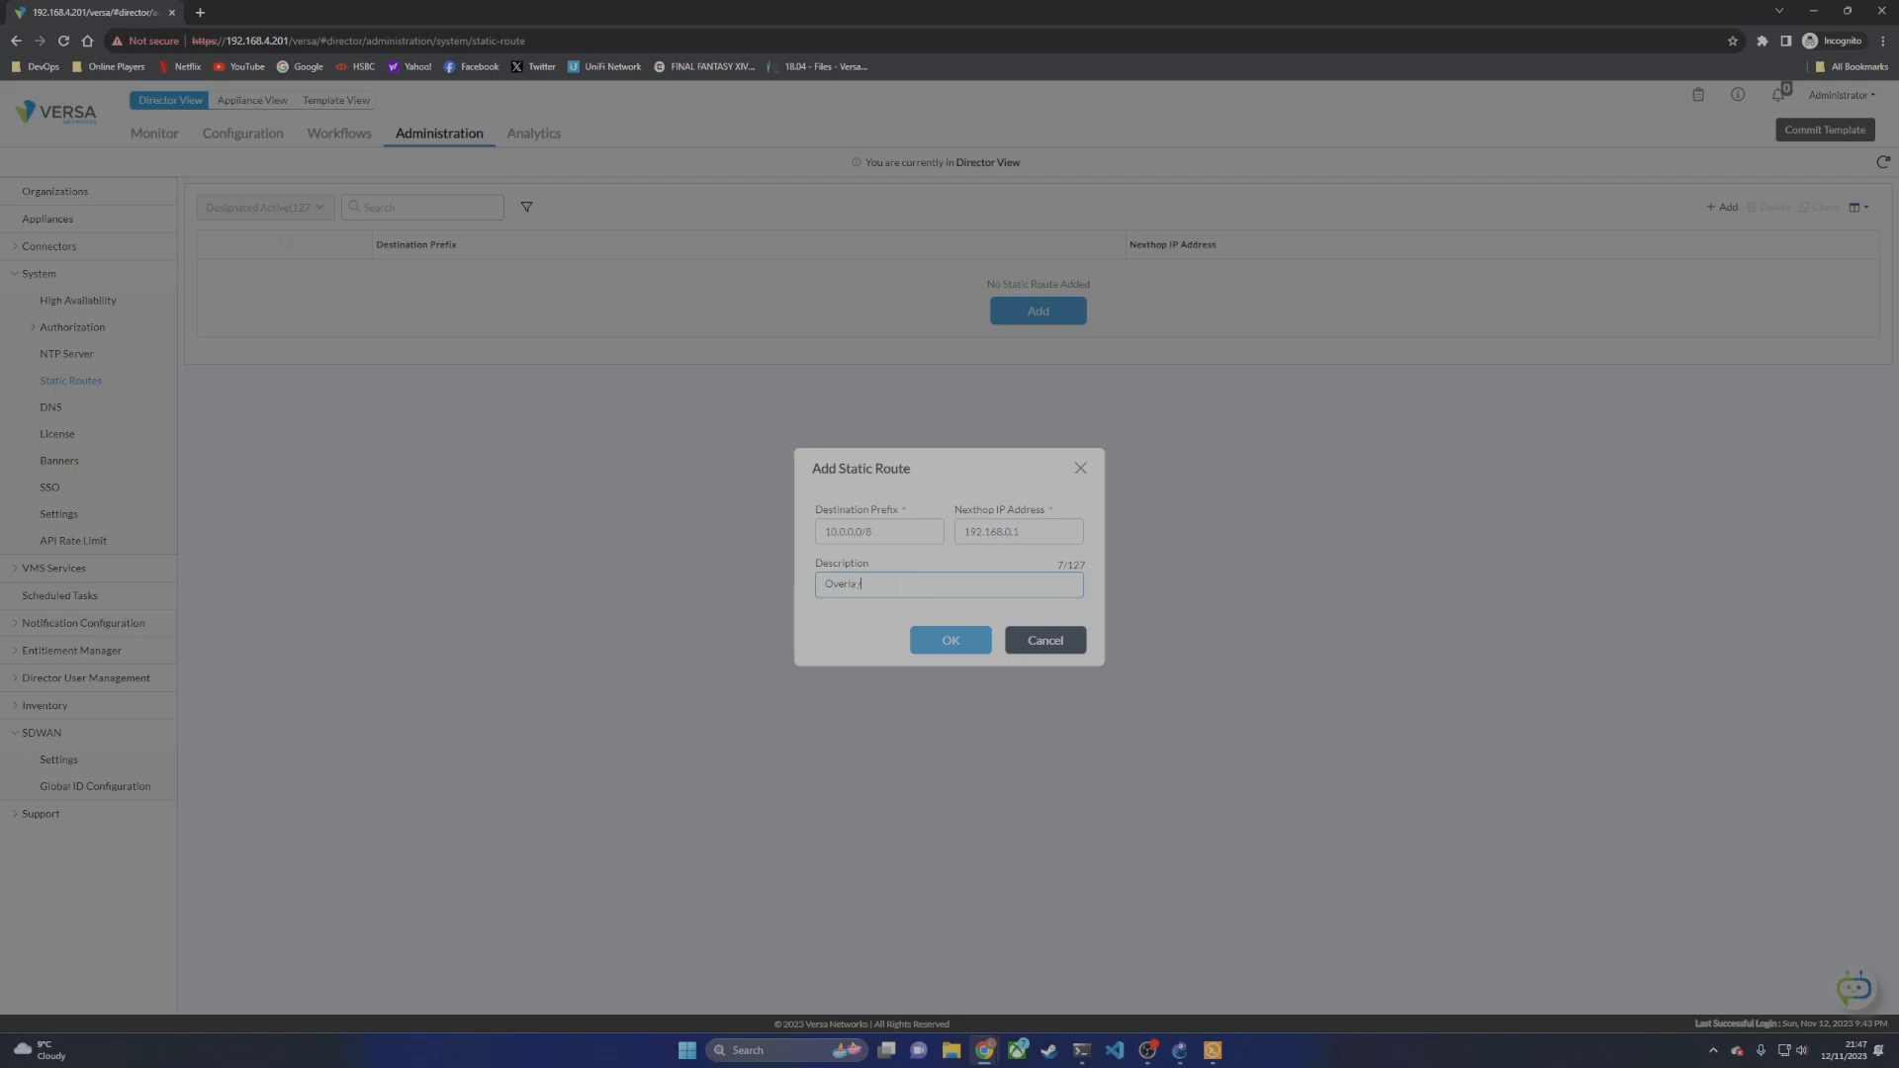
pyautogui.click(953, 641)
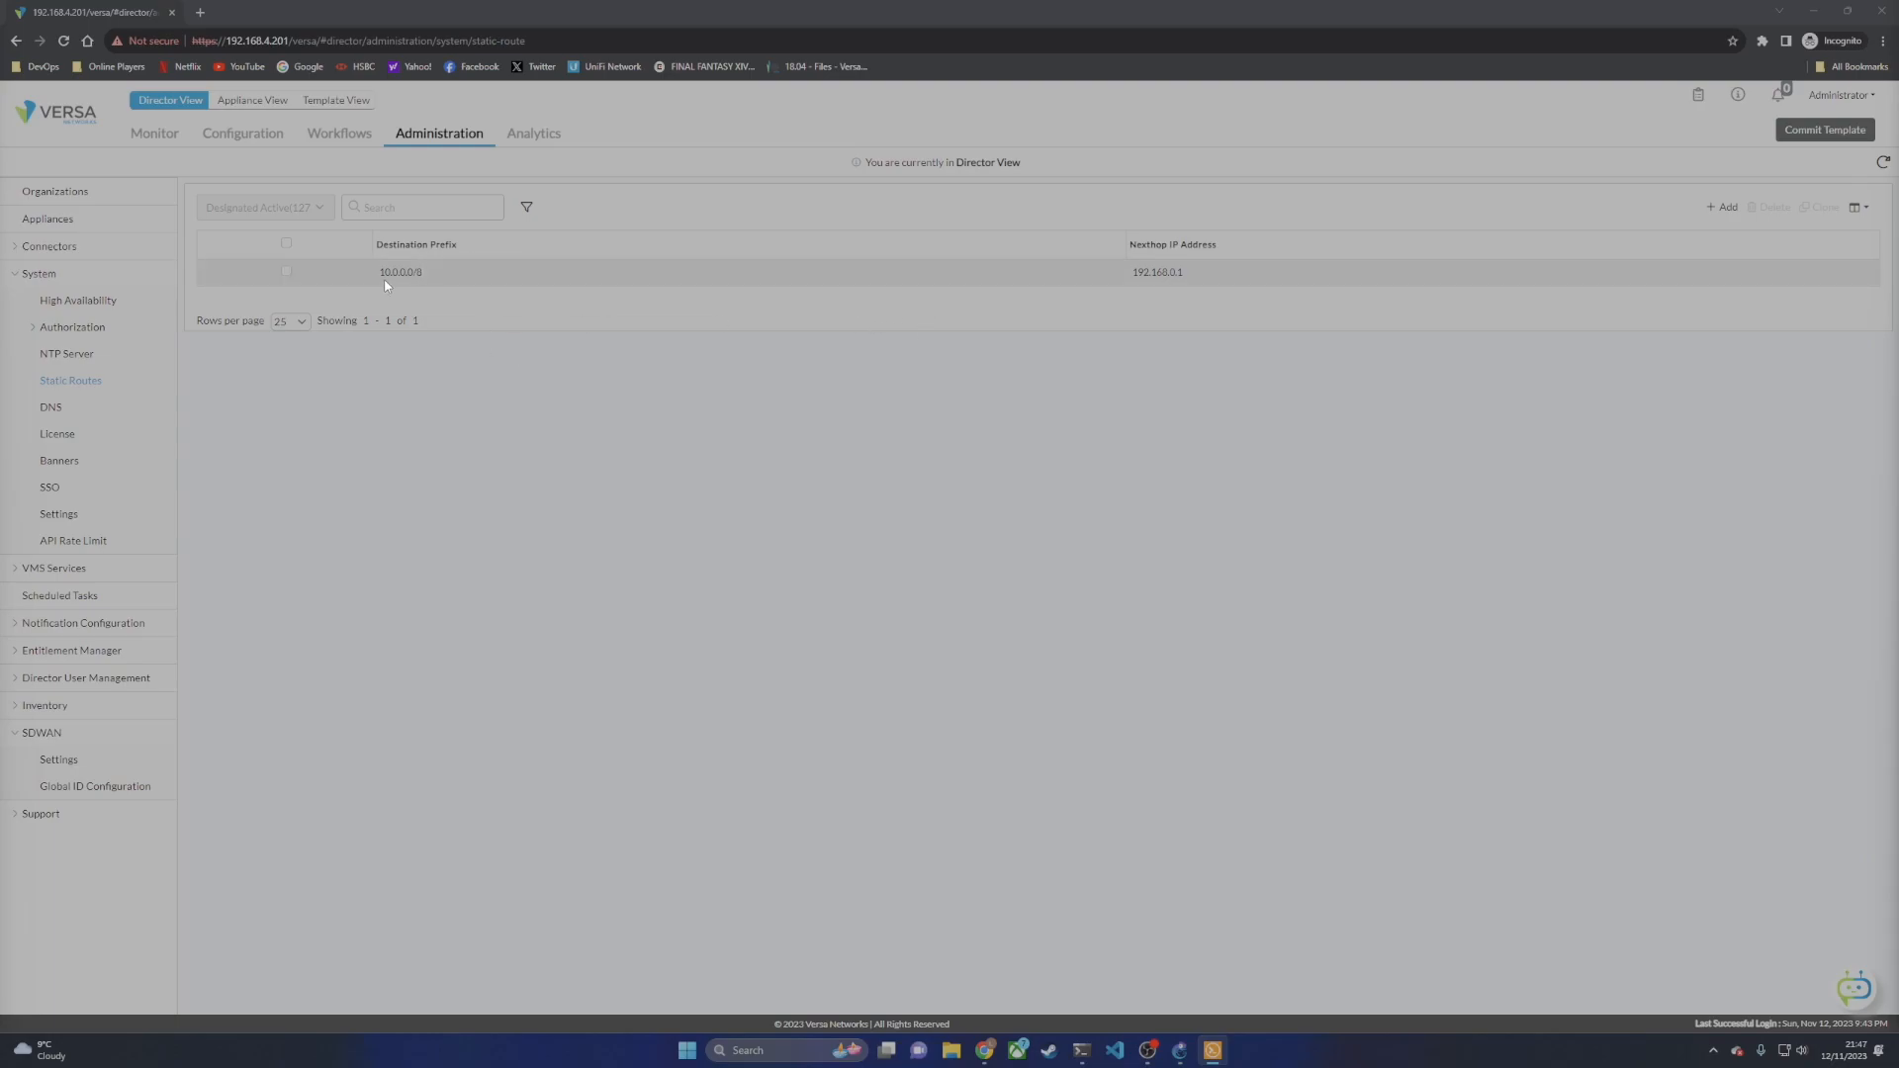
pyautogui.click(1180, 1051)
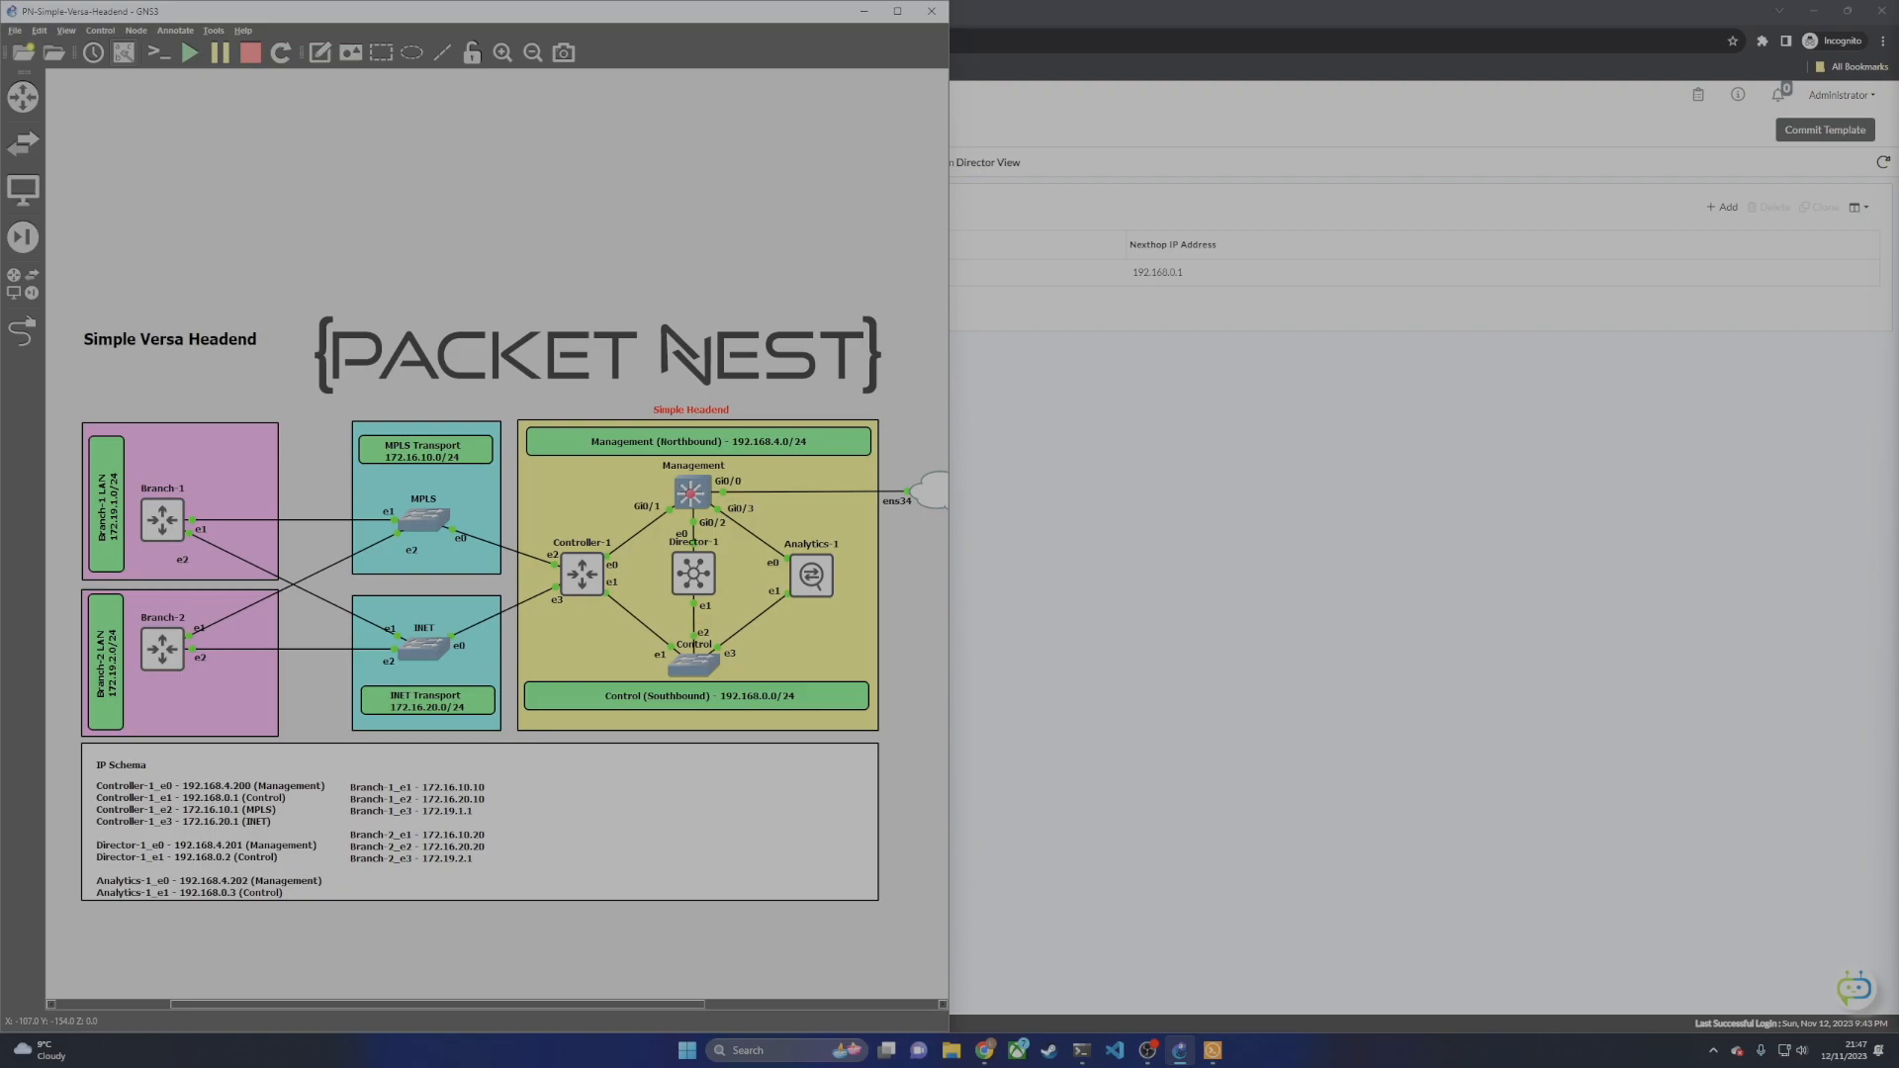
# Step: Add 'up route add -net 10.0.0.0 netmask 255.0.0.0 gw 192.168.0.1' to Analytics-1's interfaces file
pyautogui.moveTo(0, 692); pyautogui.dragTo(1501, 380)
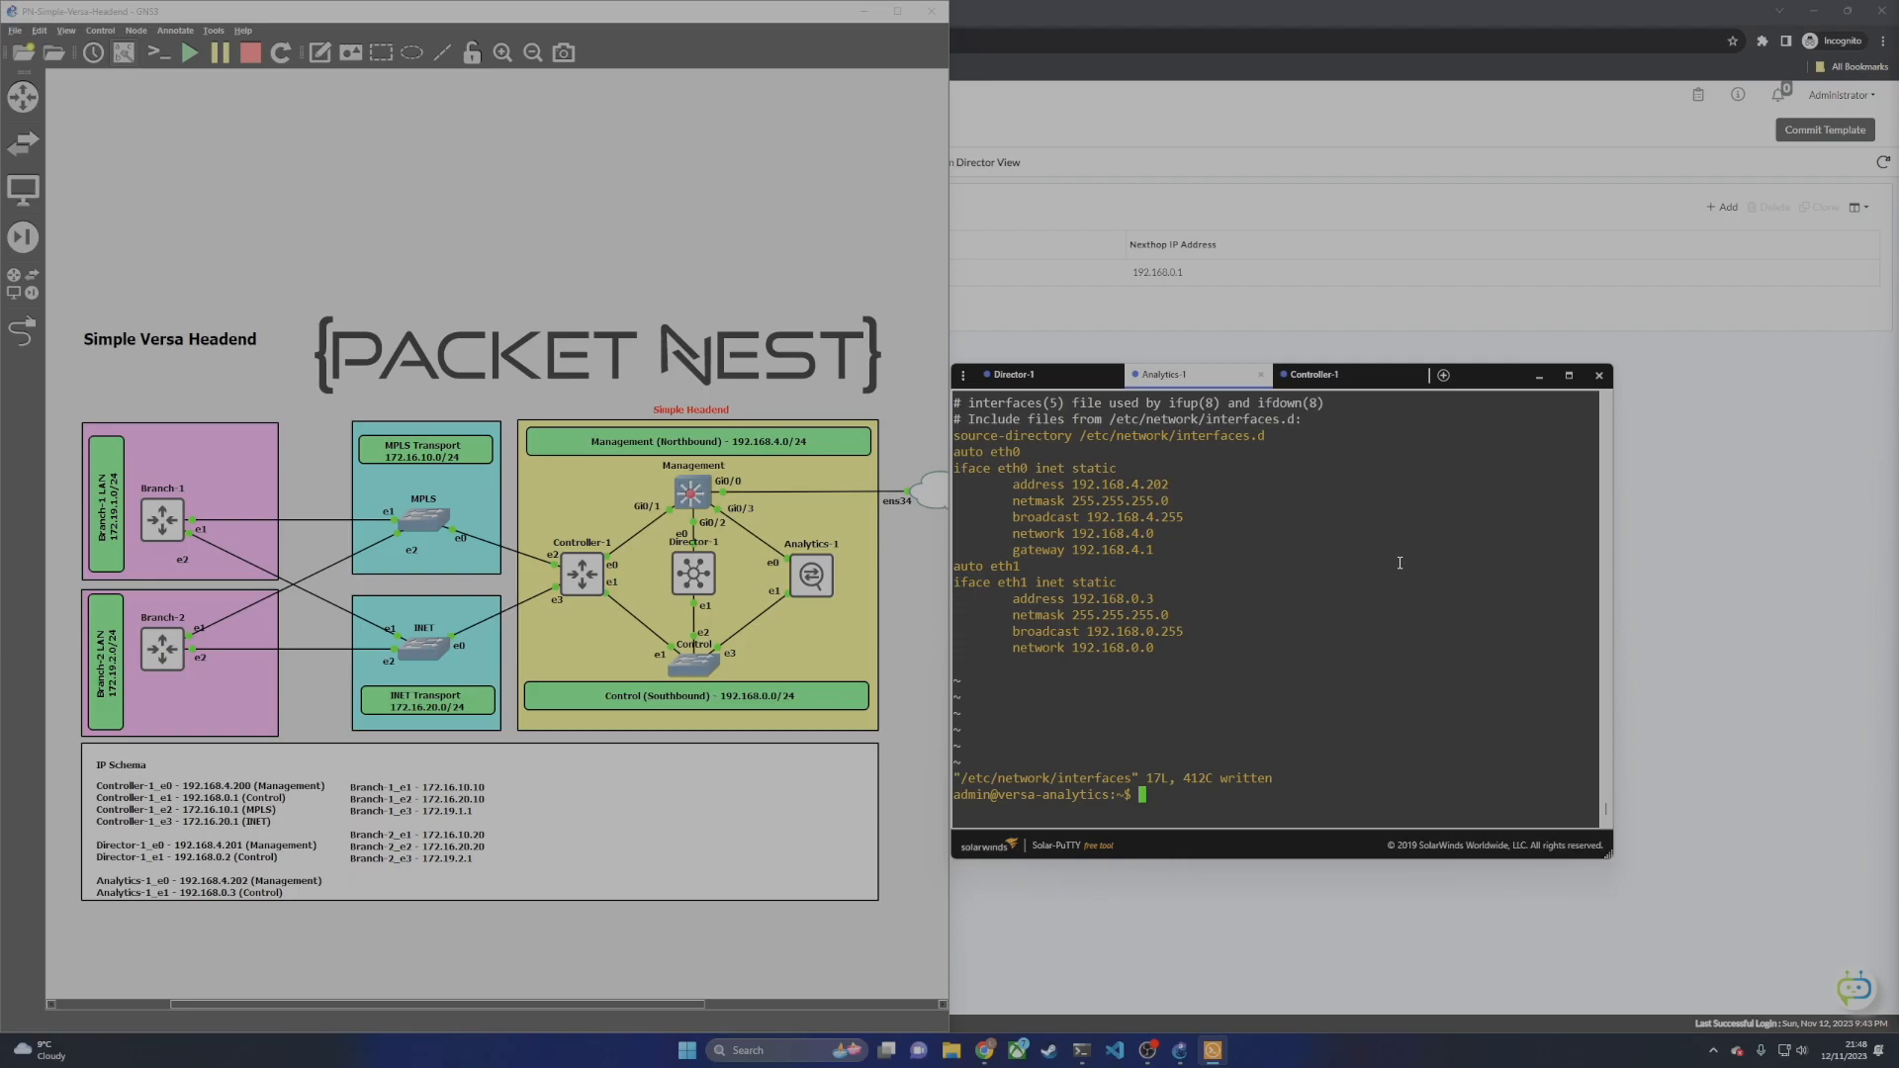
pyautogui.press('Up')
pyautogui.press('Return')
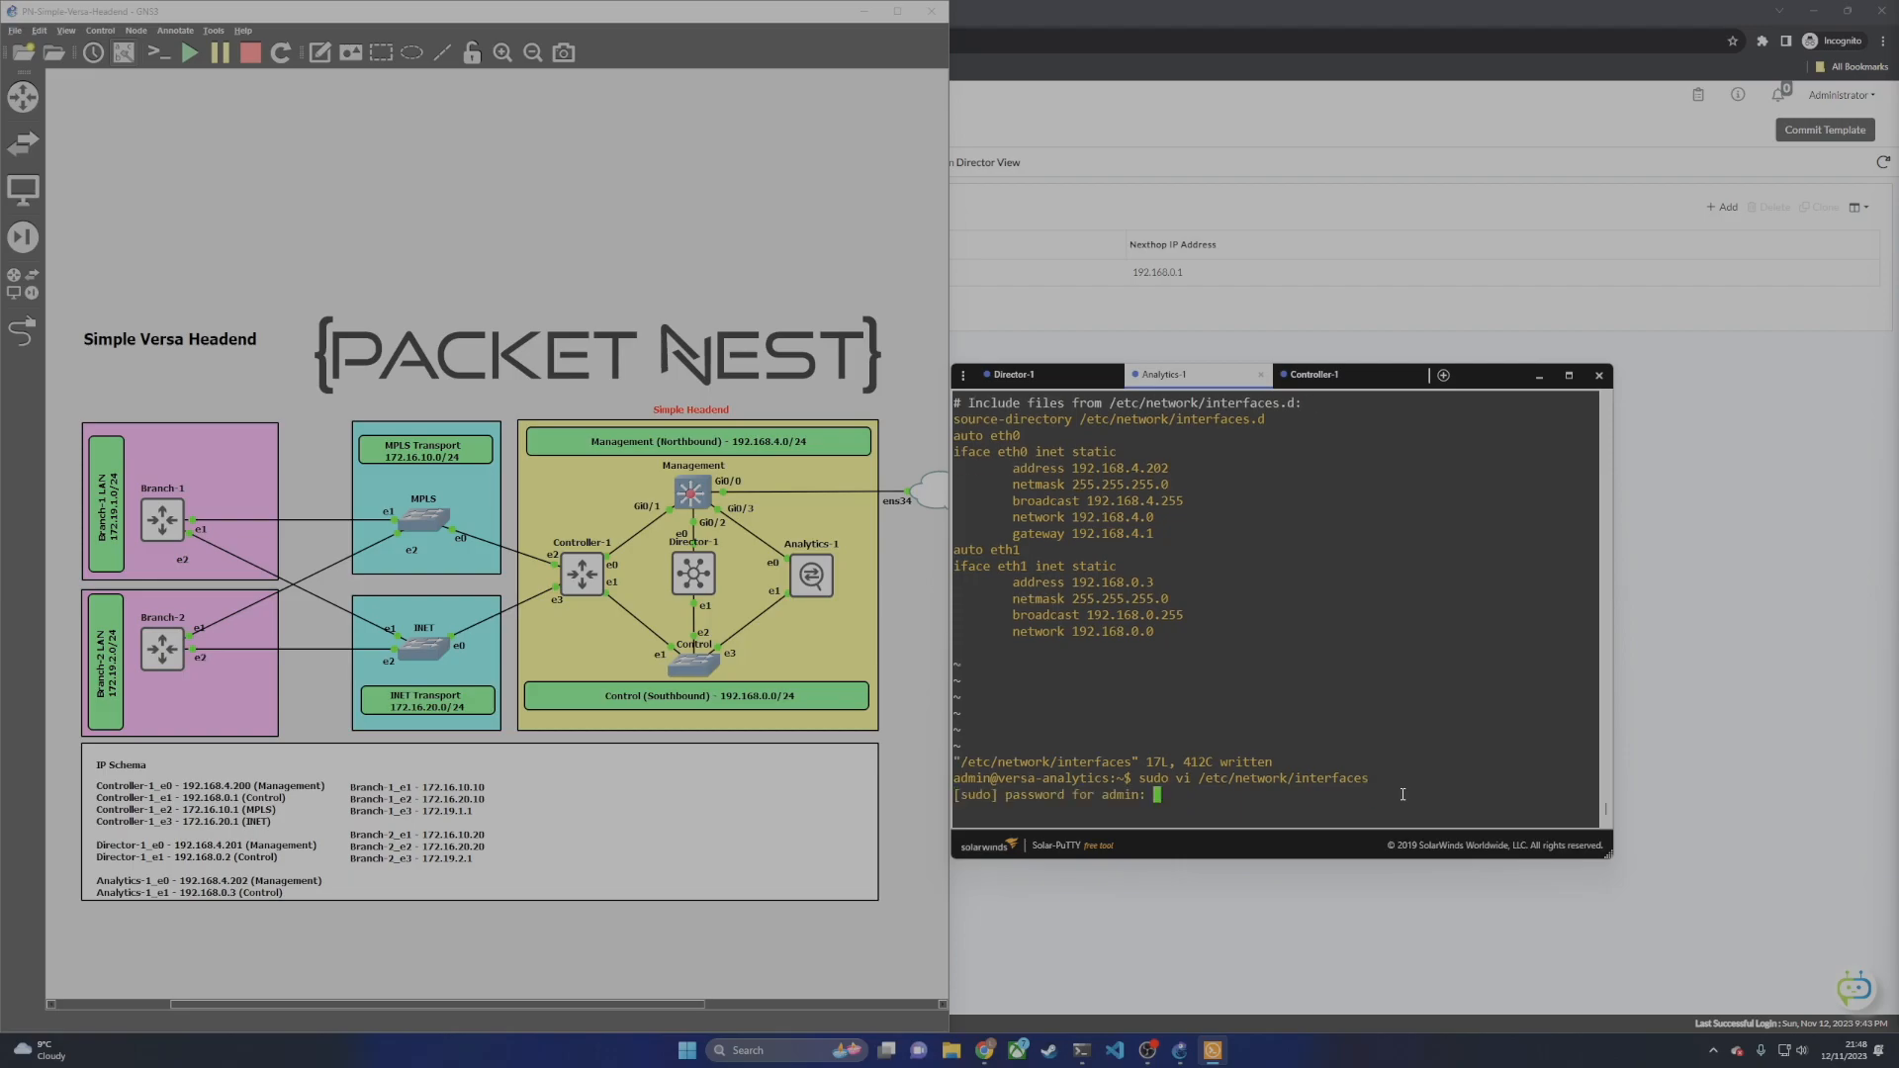
pyautogui.press('Return')
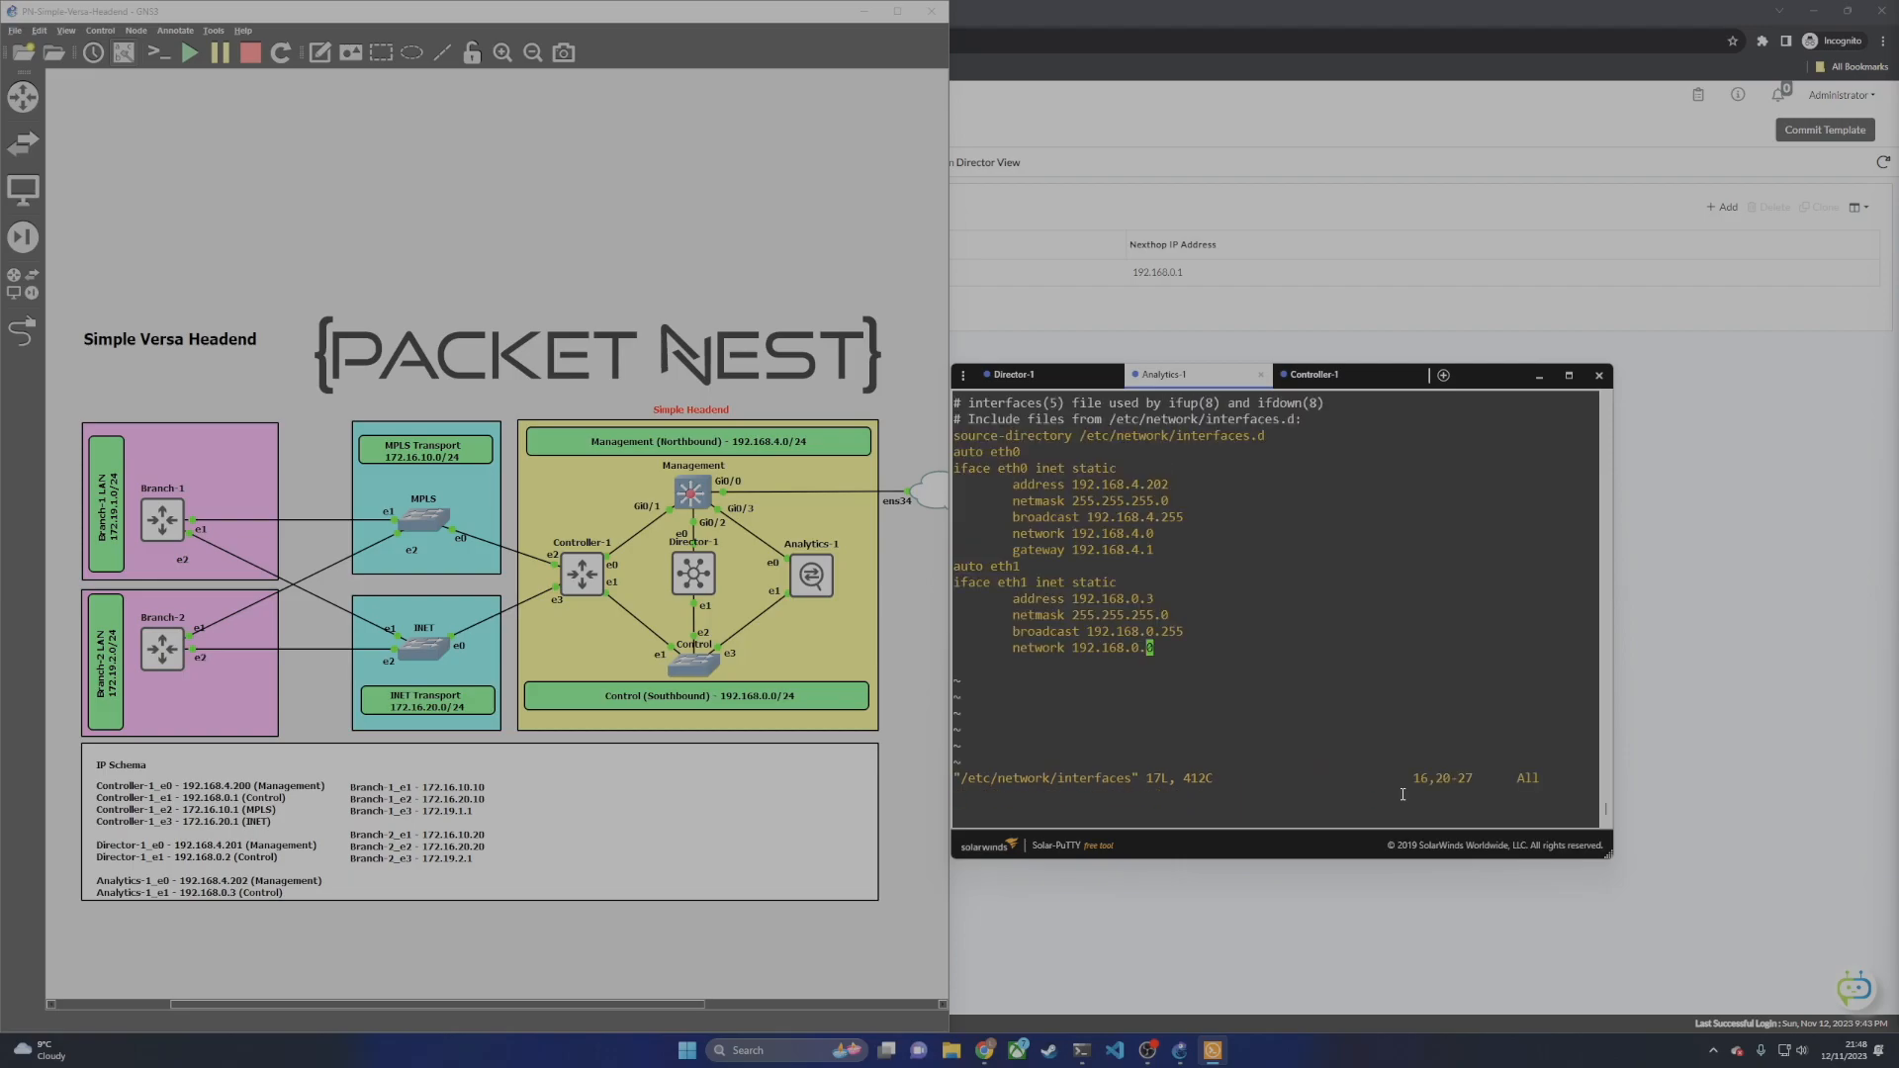
pyautogui.press('Up')
pyautogui.press('Up')
pyautogui.press('Down')
pyautogui.press('Down')
pyautogui.press('A')
pyautogui.press('Return')
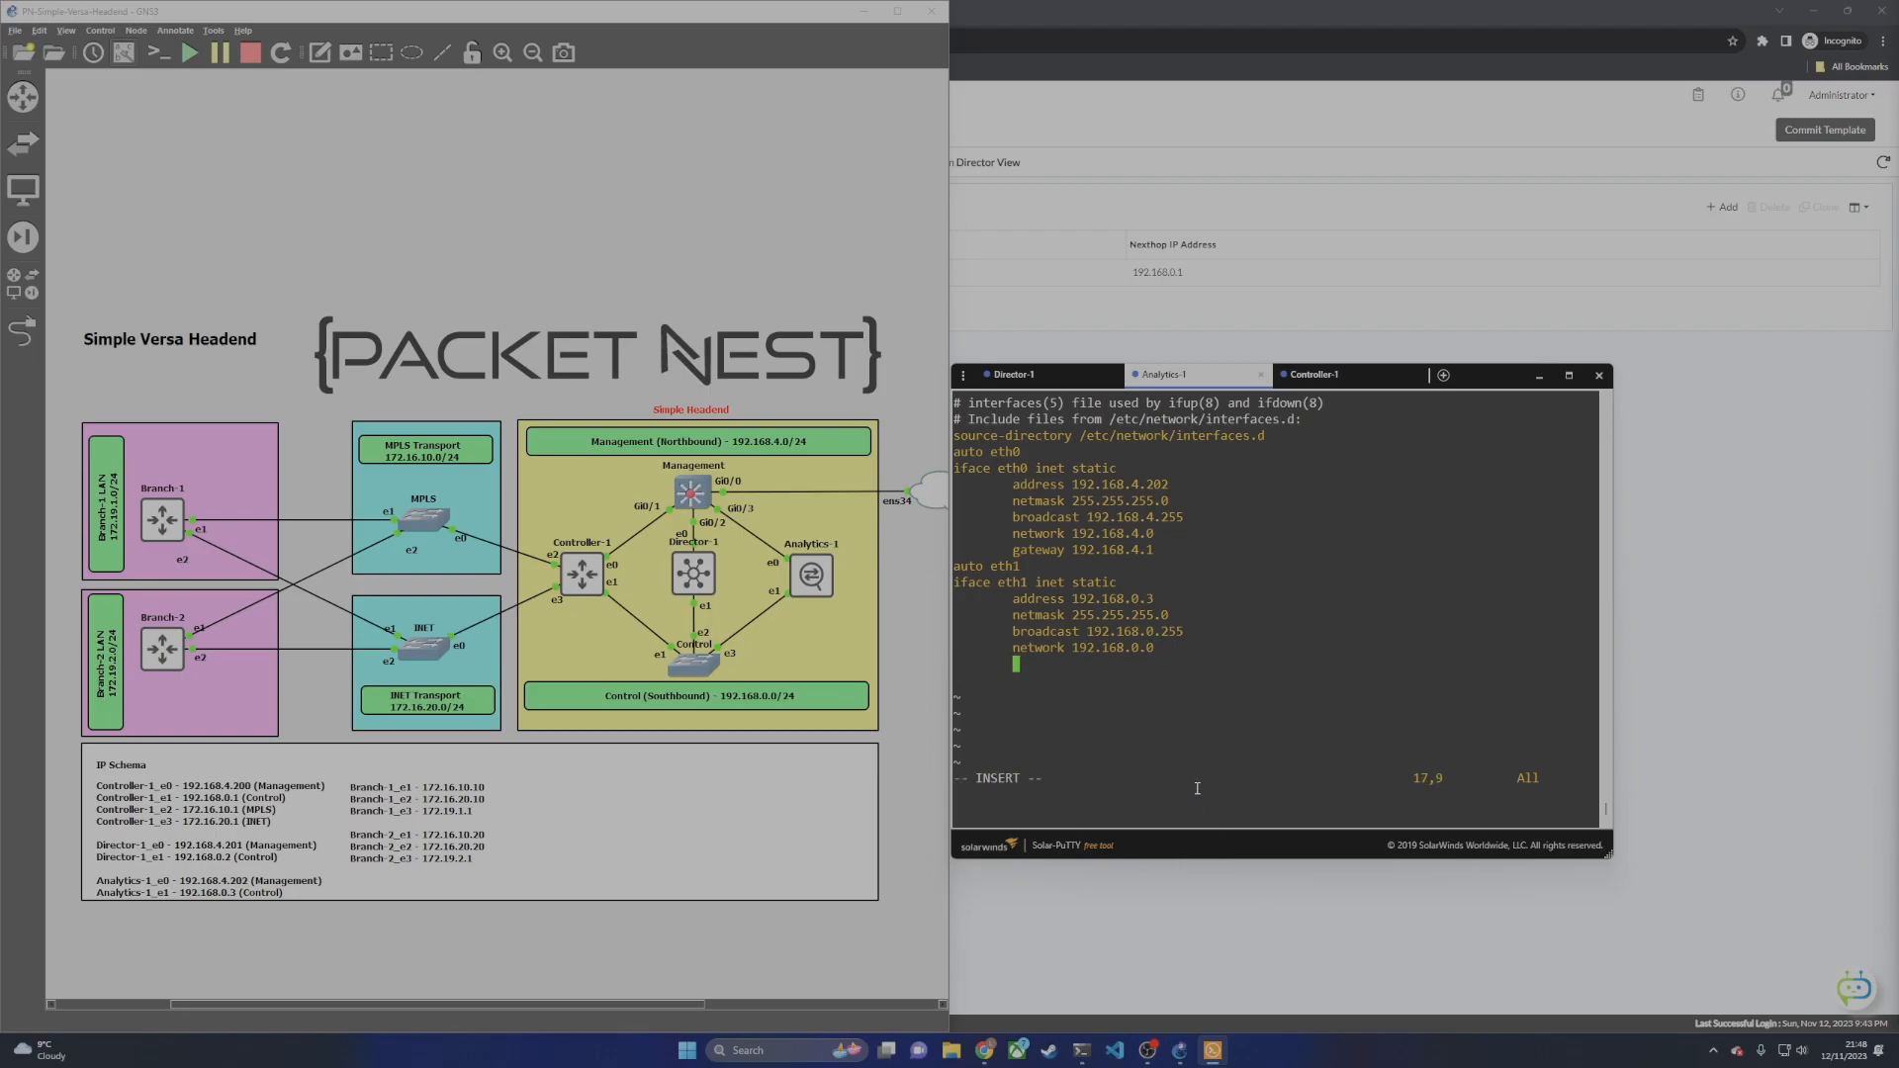
pyautogui.write('up route add -net 10.0.0.0 netmask 255.0.0.0 gw 192.168.0.1')
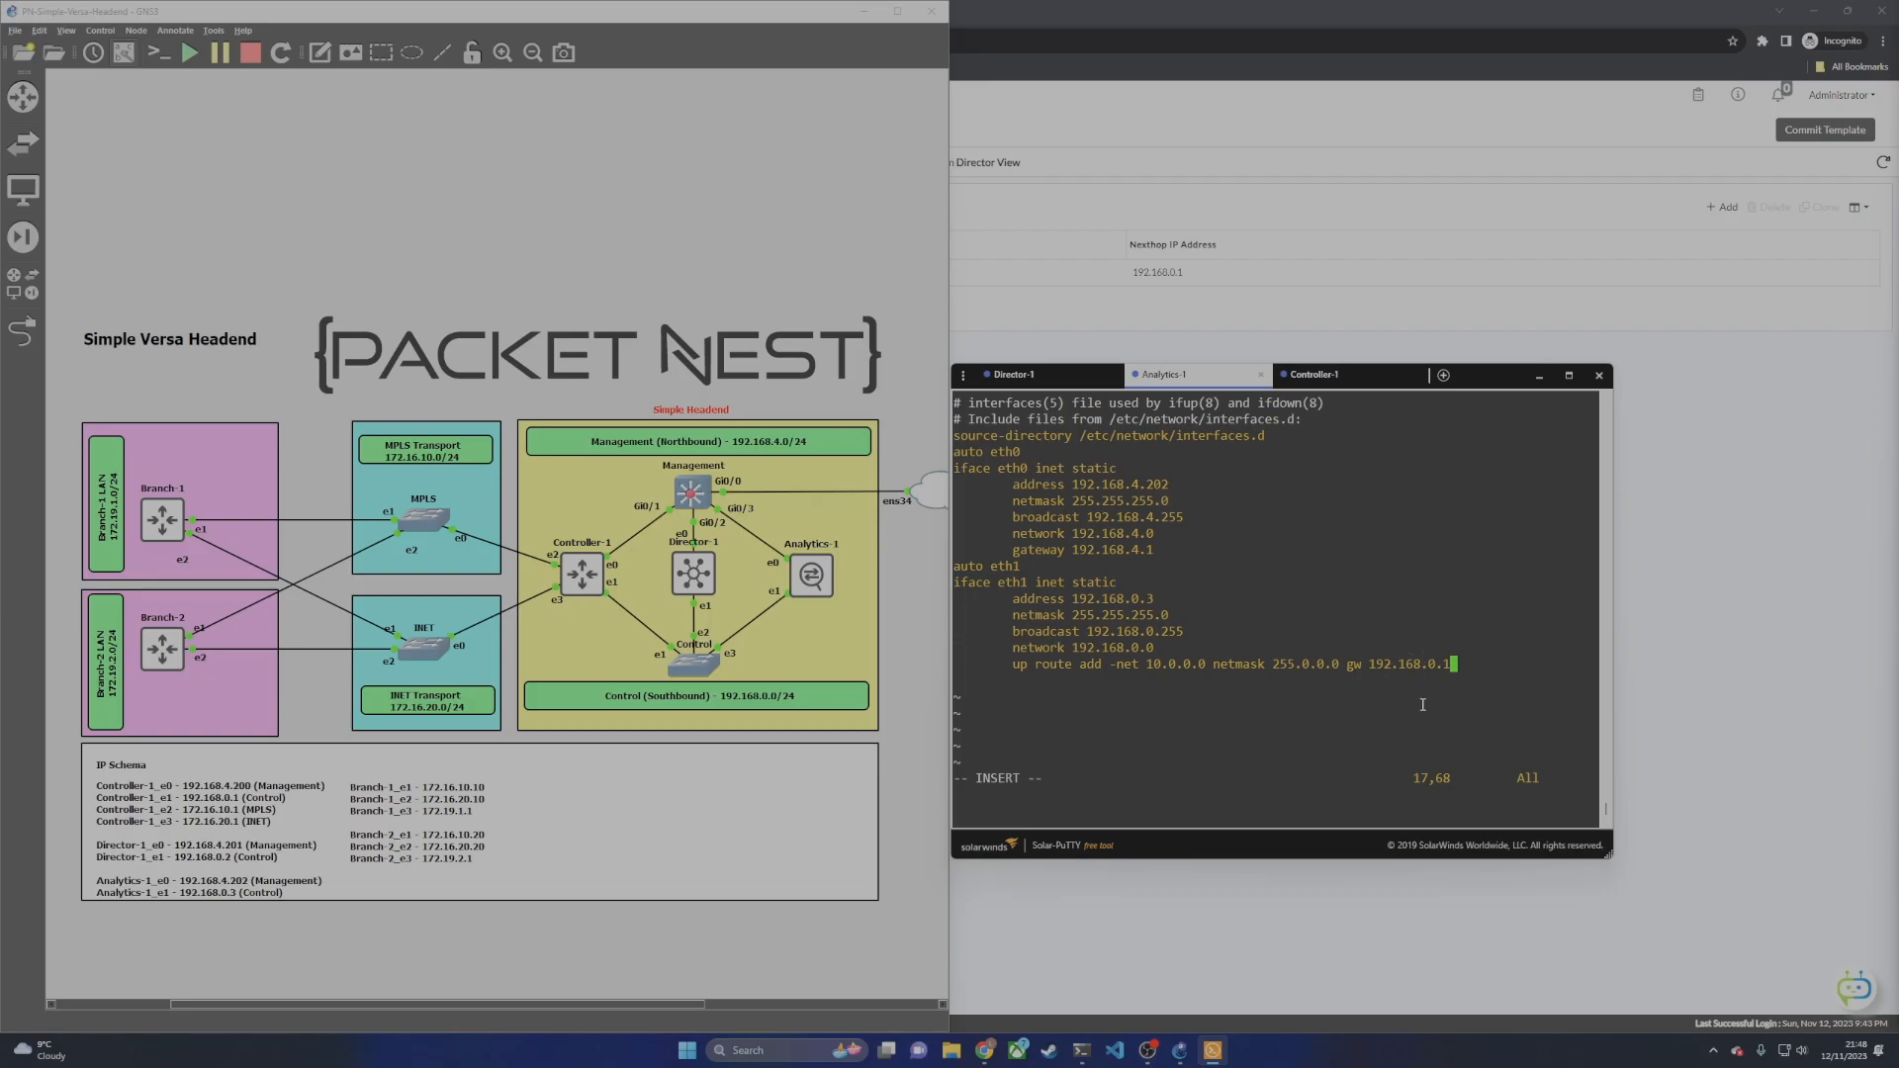
pyautogui.press('Escape')
pyautogui.write(':wq')
pyautogui.press('Return')
# Step: Apply the 10.0.0.0/8 route via 192.168.0.1 on eth1 immediately with sudo ip route add
pyautogui.hotkey('ctrl', 'l')
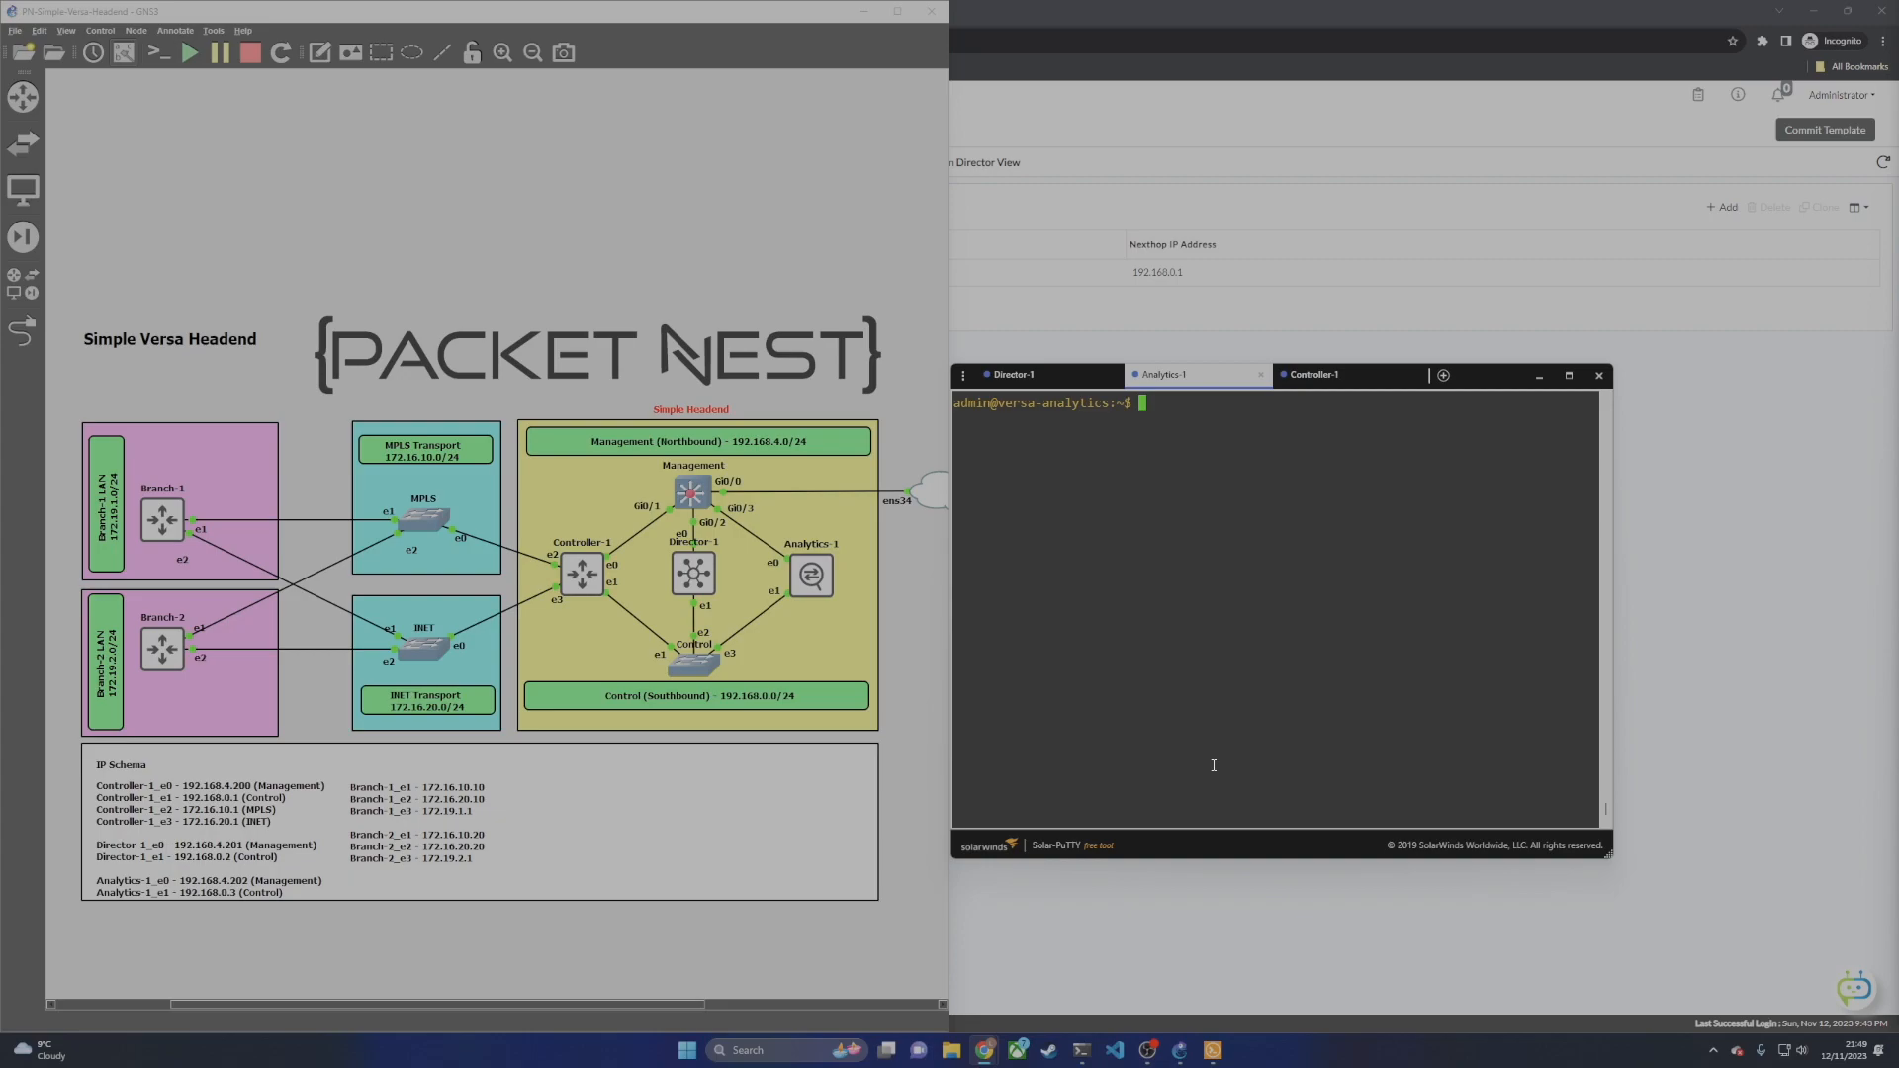
pyautogui.write('sudo ip route add 10.0.0.0/8 via 192.168.0.1 dev eth1')
pyautogui.press('Return')
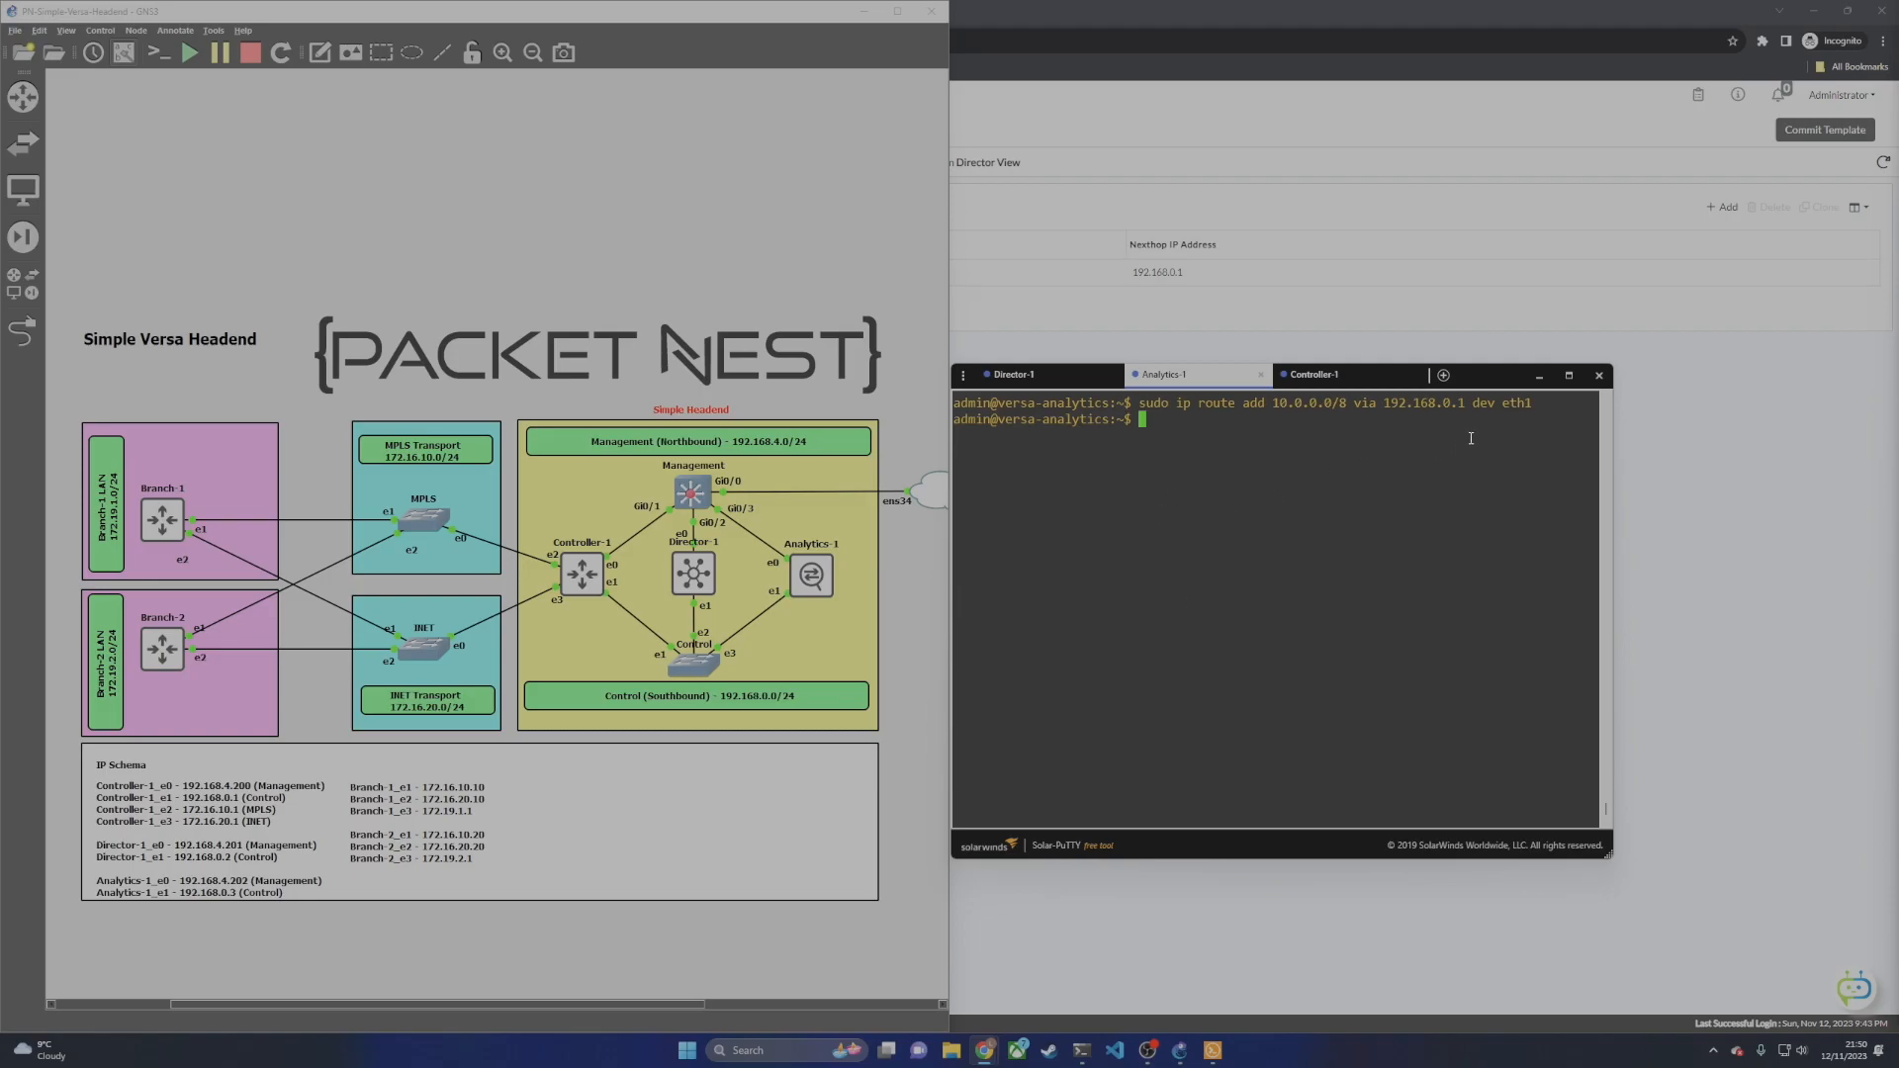
# Step: Start a new analytics cluster named VAN-Cluster with northbound node Analytics-1 at 192.168.4.202
pyautogui.click(1721, 635)
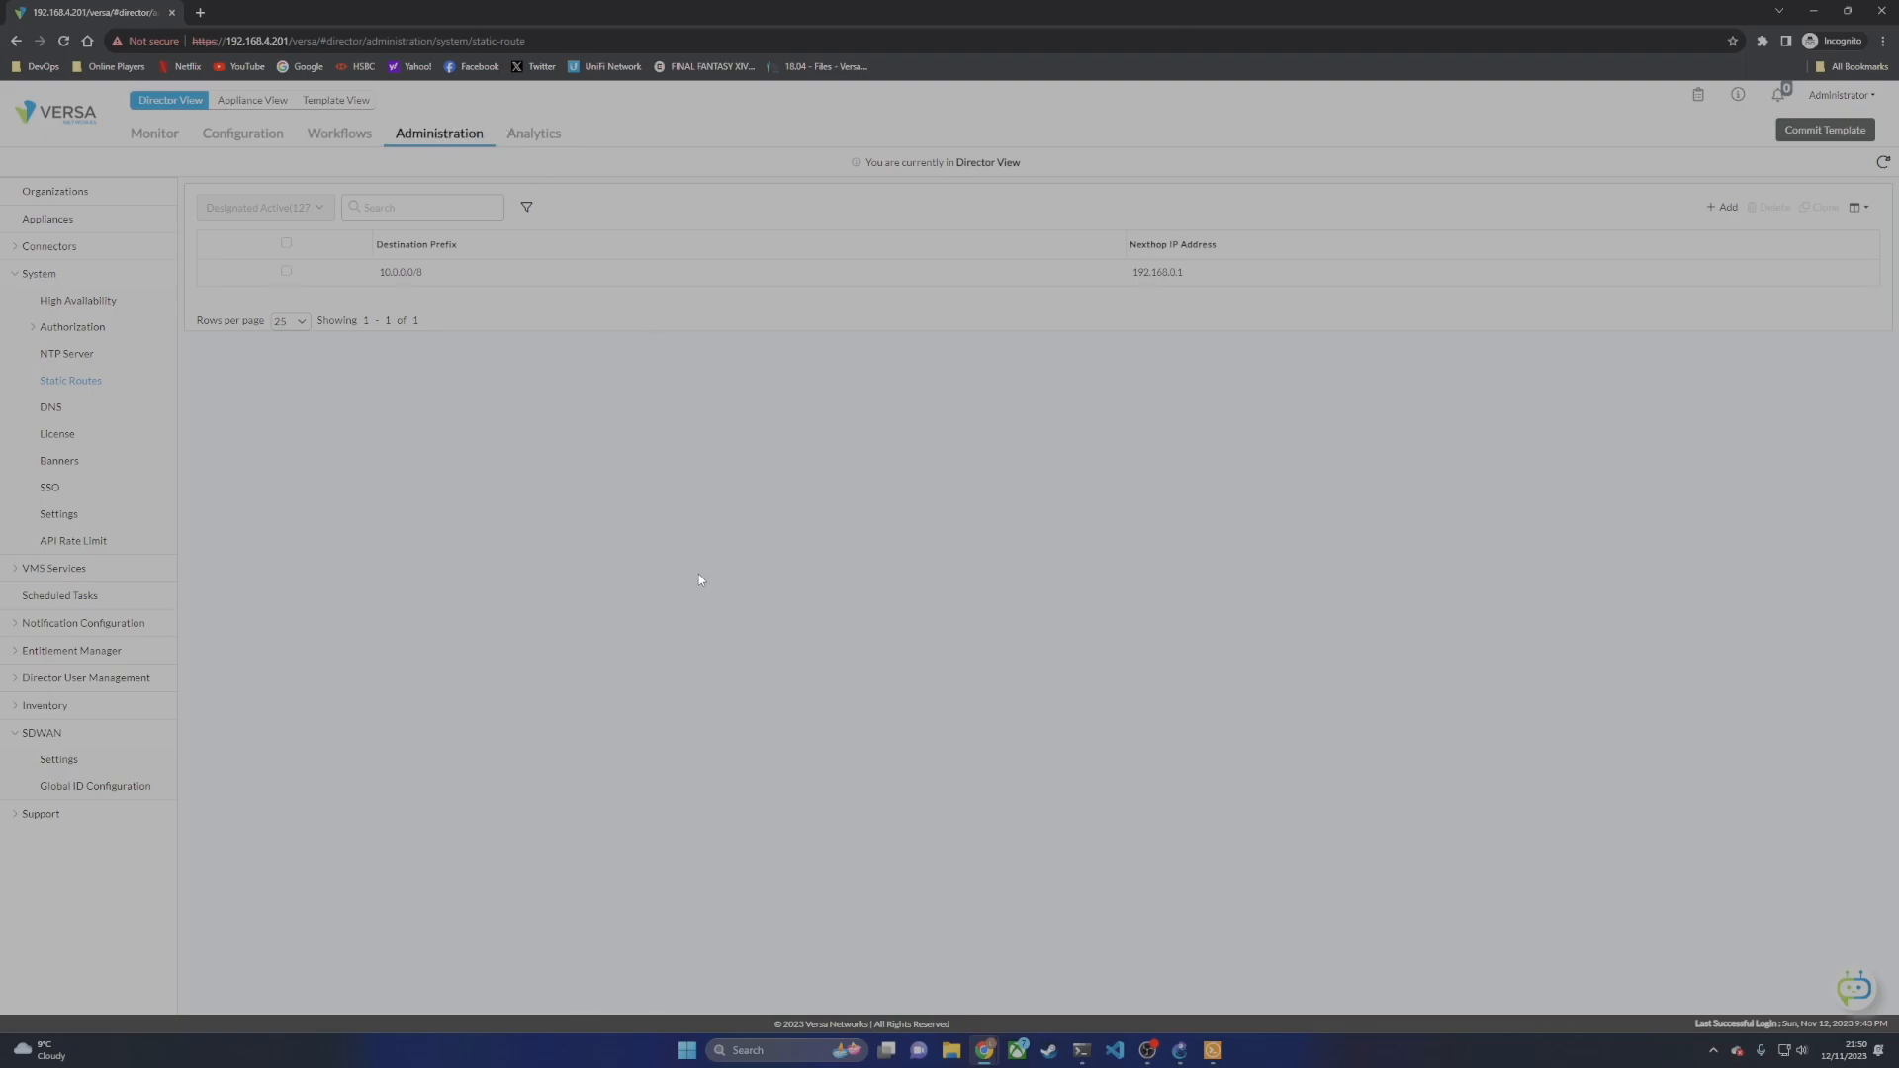
pyautogui.click(40, 257)
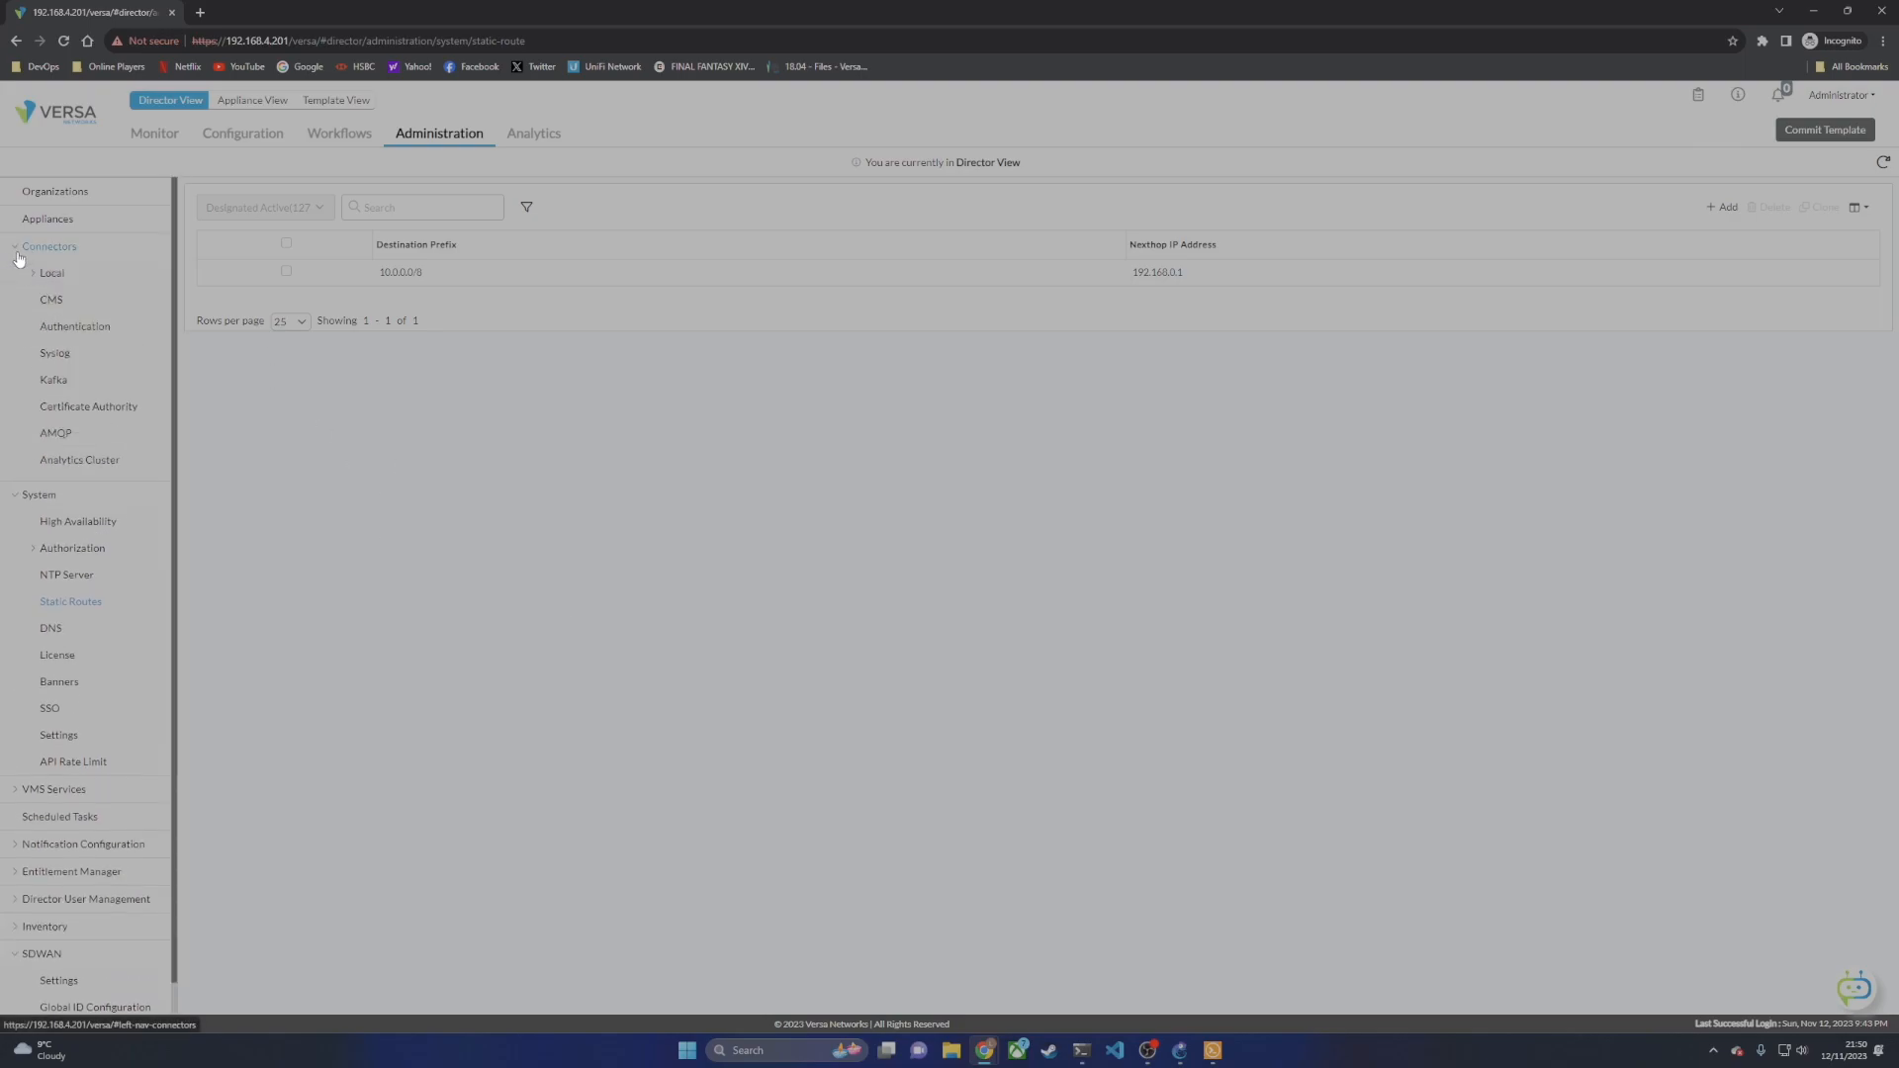
pyautogui.click(111, 462)
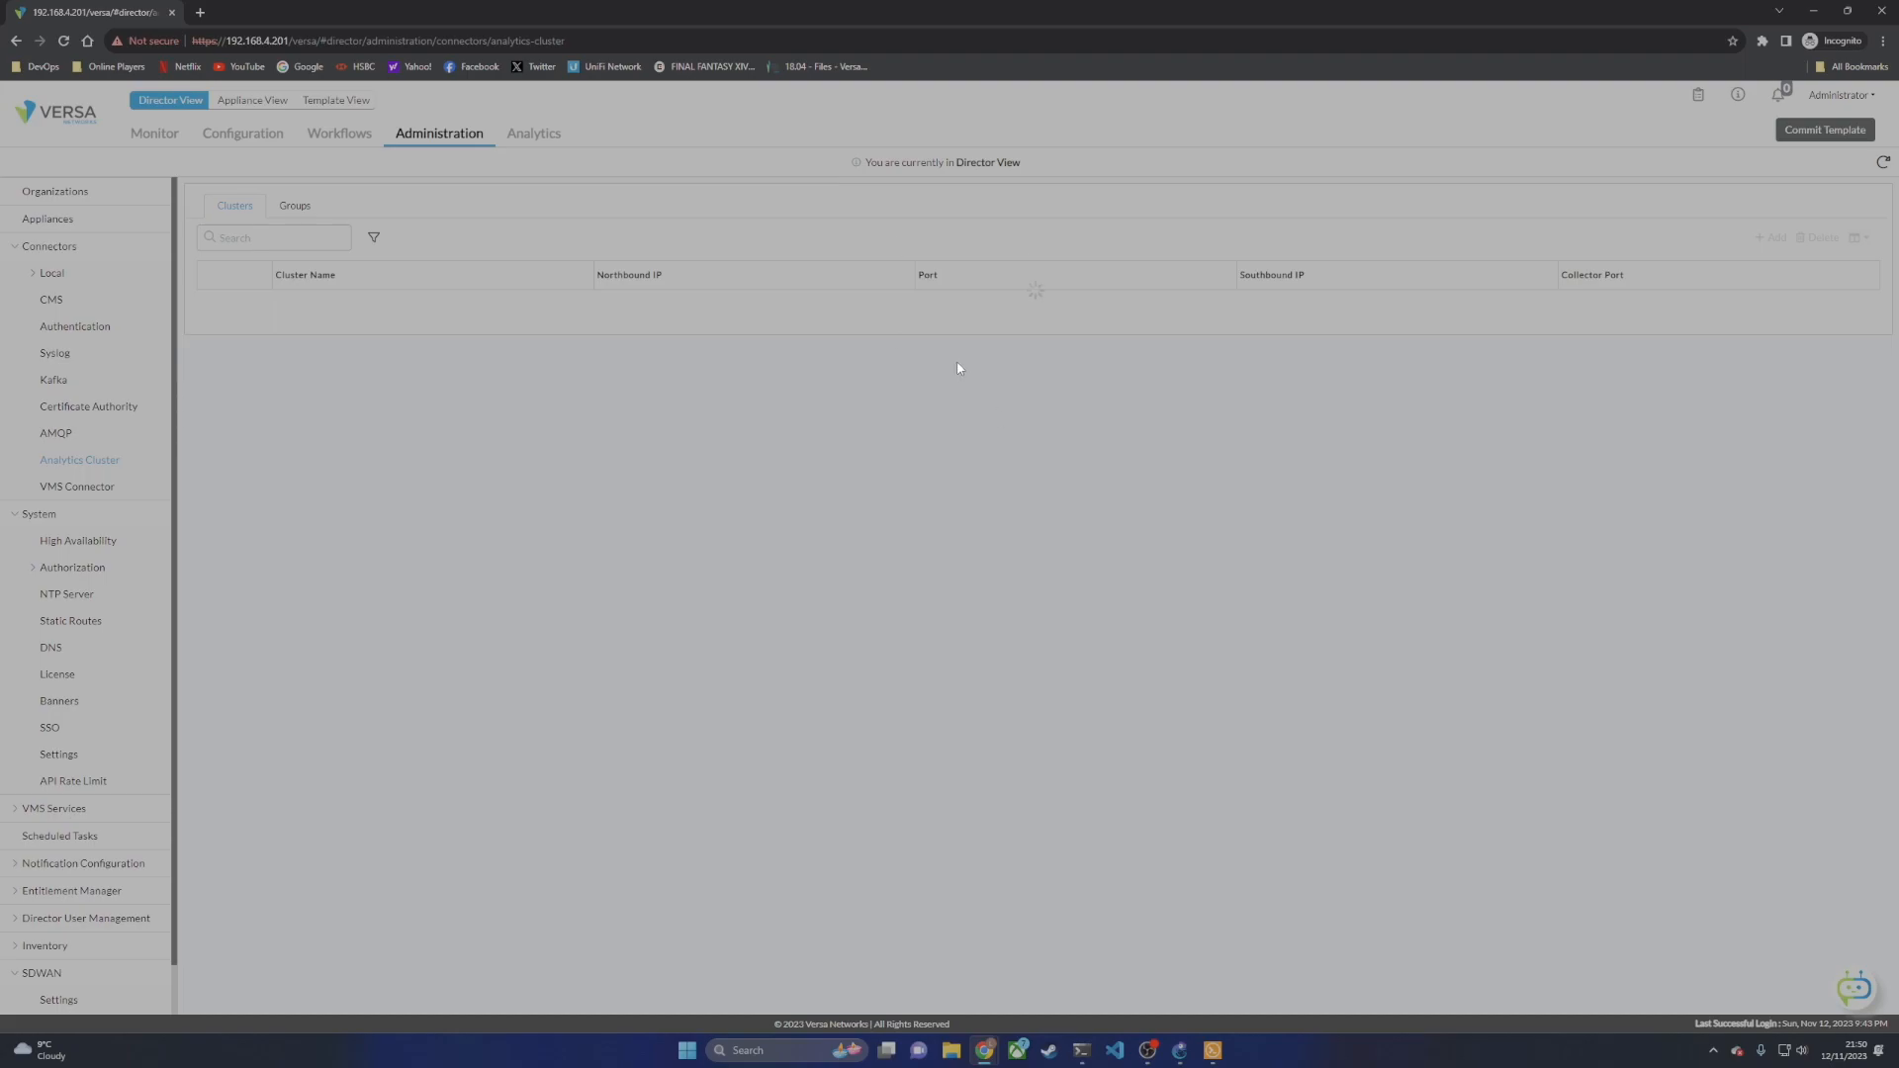
pyautogui.click(1038, 340)
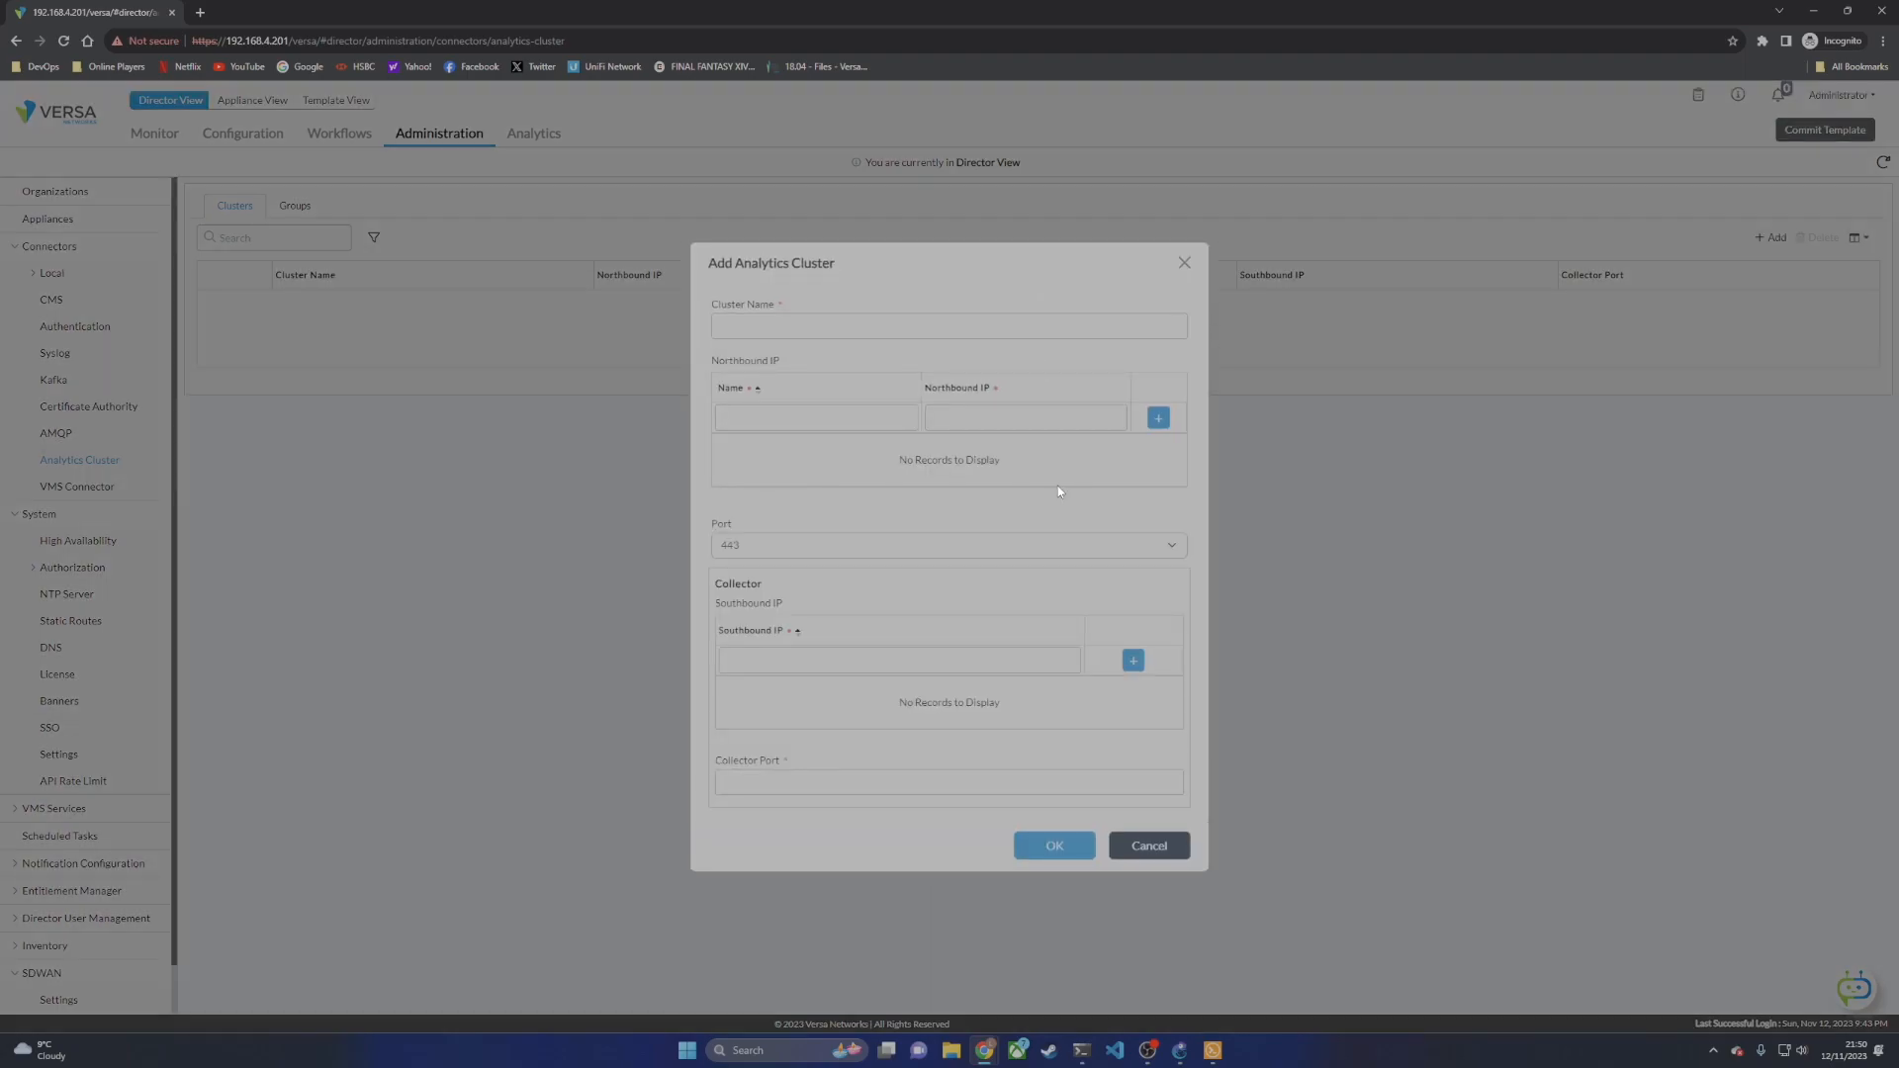
pyautogui.write('V')
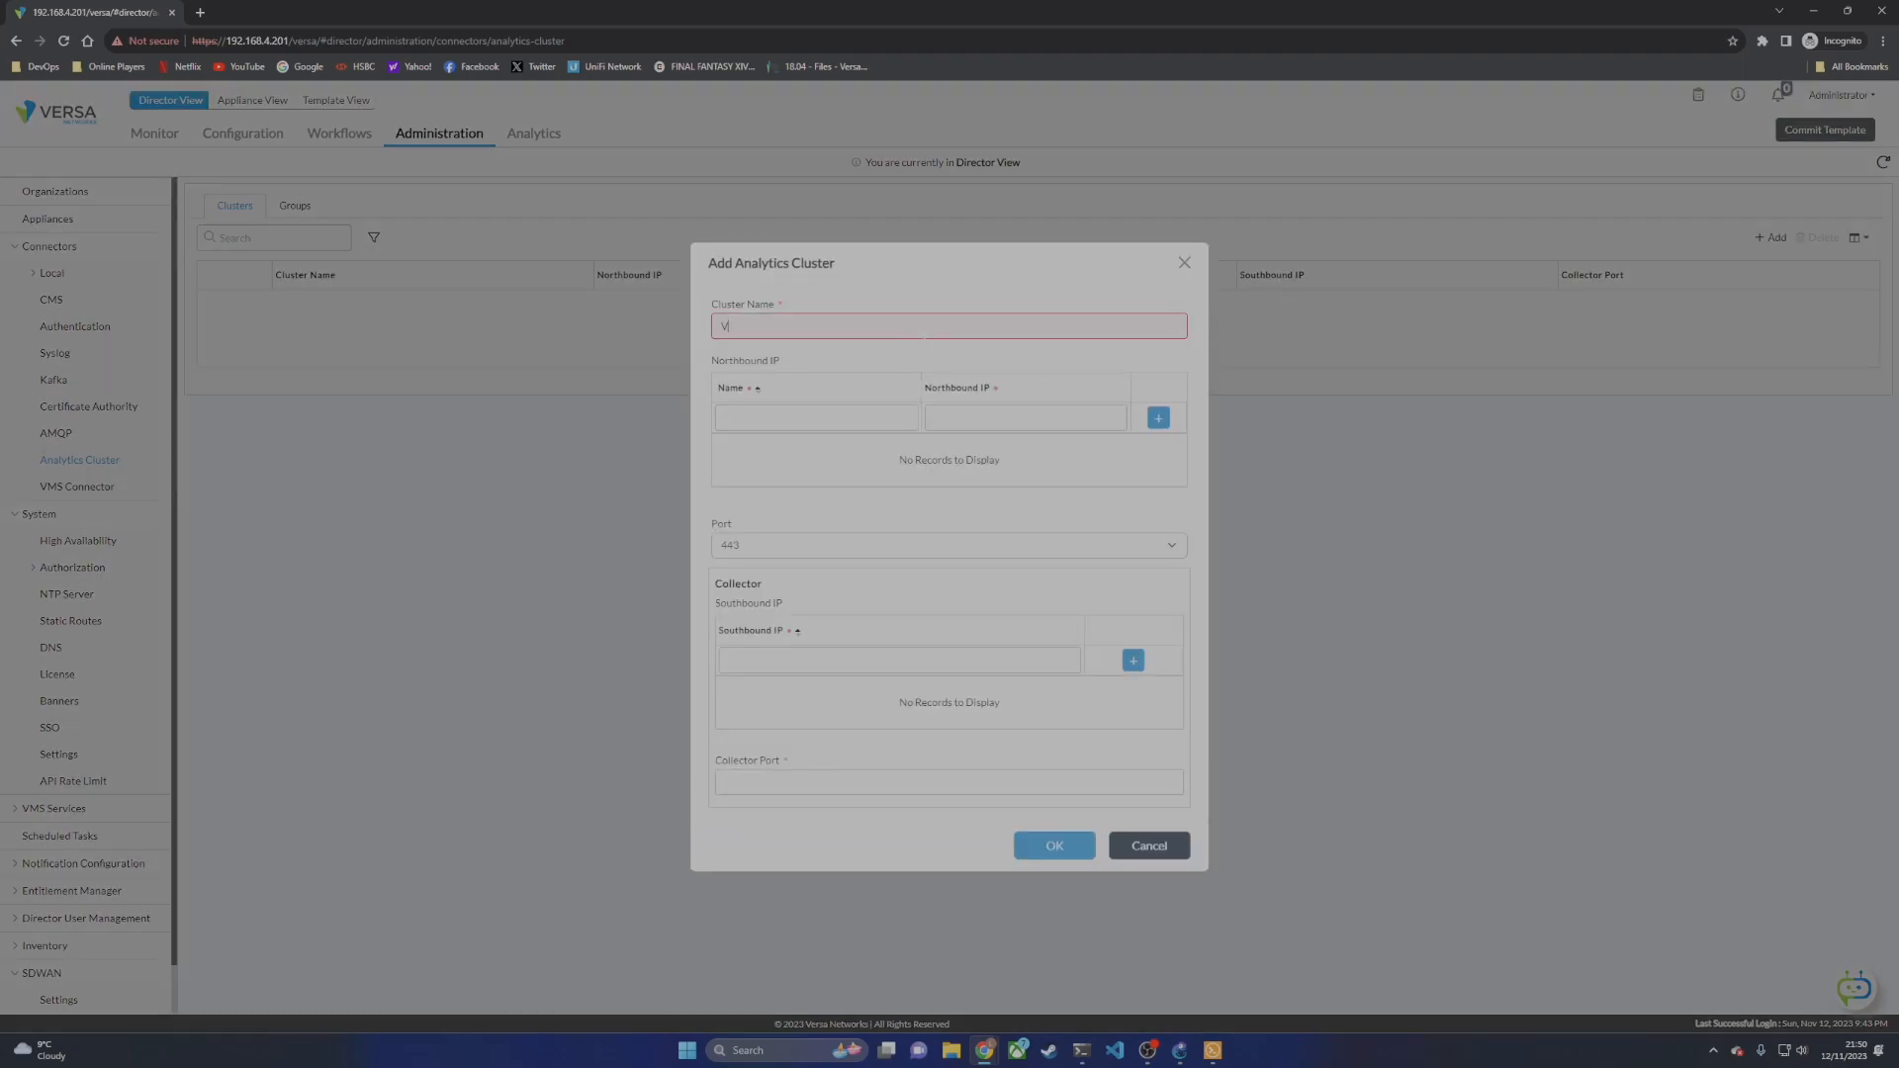
pyautogui.write('AN-Cluster')
pyautogui.click(815, 415)
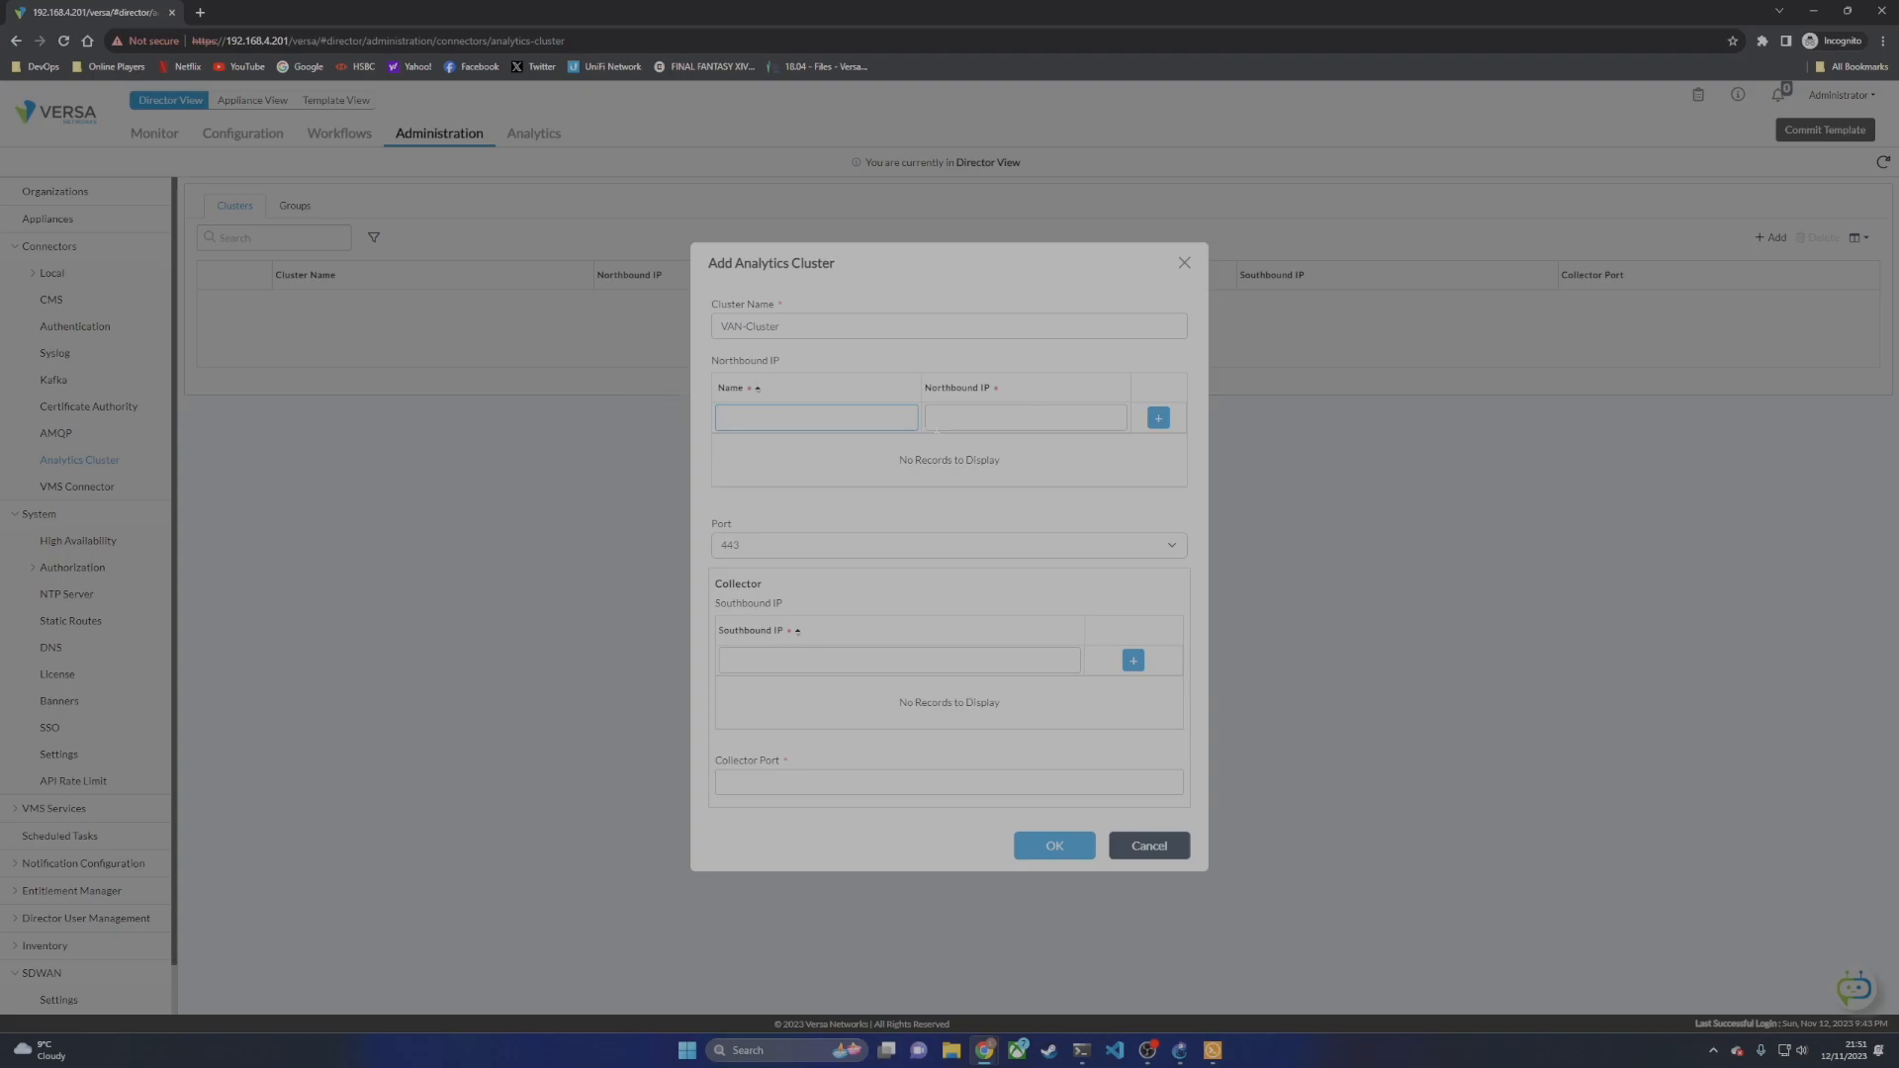
pyautogui.write('An')
pyautogui.write('alytics-')
pyautogui.write('192.168.4.202')
pyautogui.click(1159, 419)
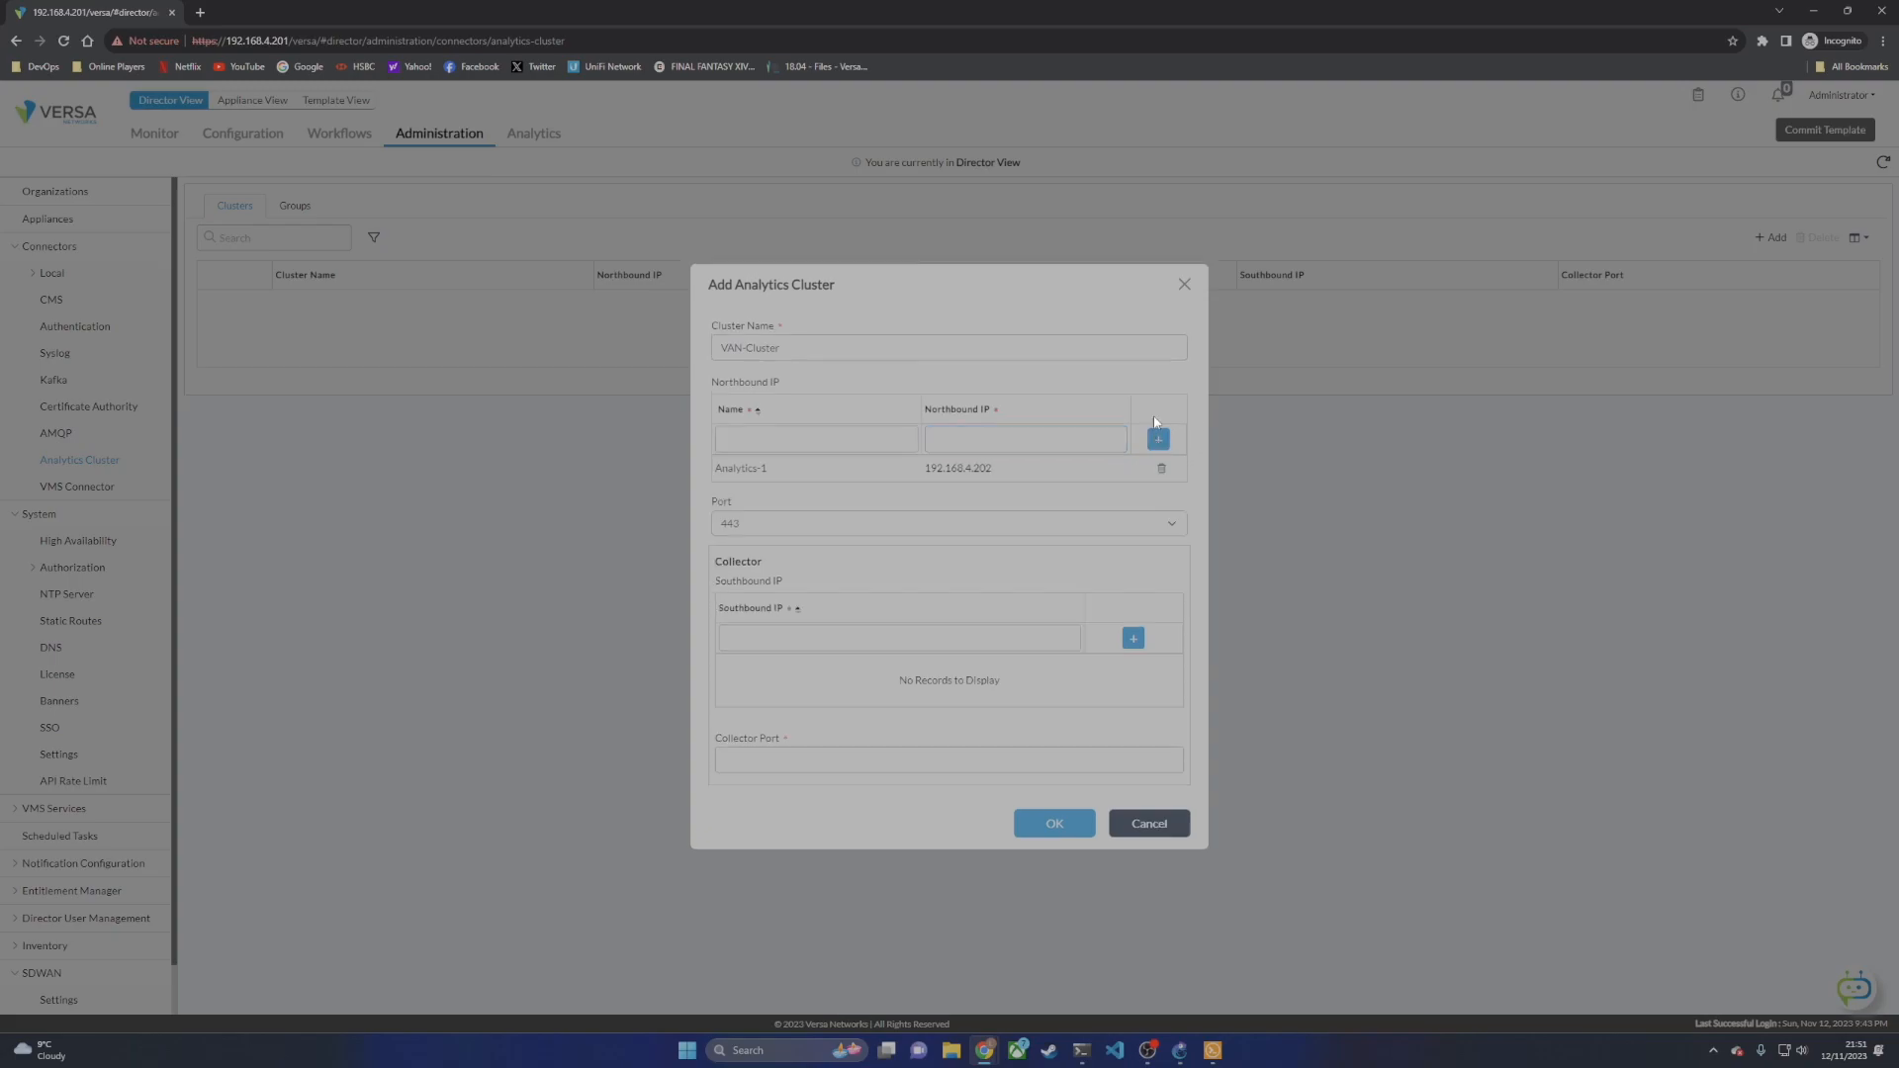
# Step: Set port 8443, southbound address 192.168.0.3 and collector port 1234, then save the cluster
pyautogui.click(726, 518)
pyautogui.click(755, 557)
pyautogui.write('.168.0')
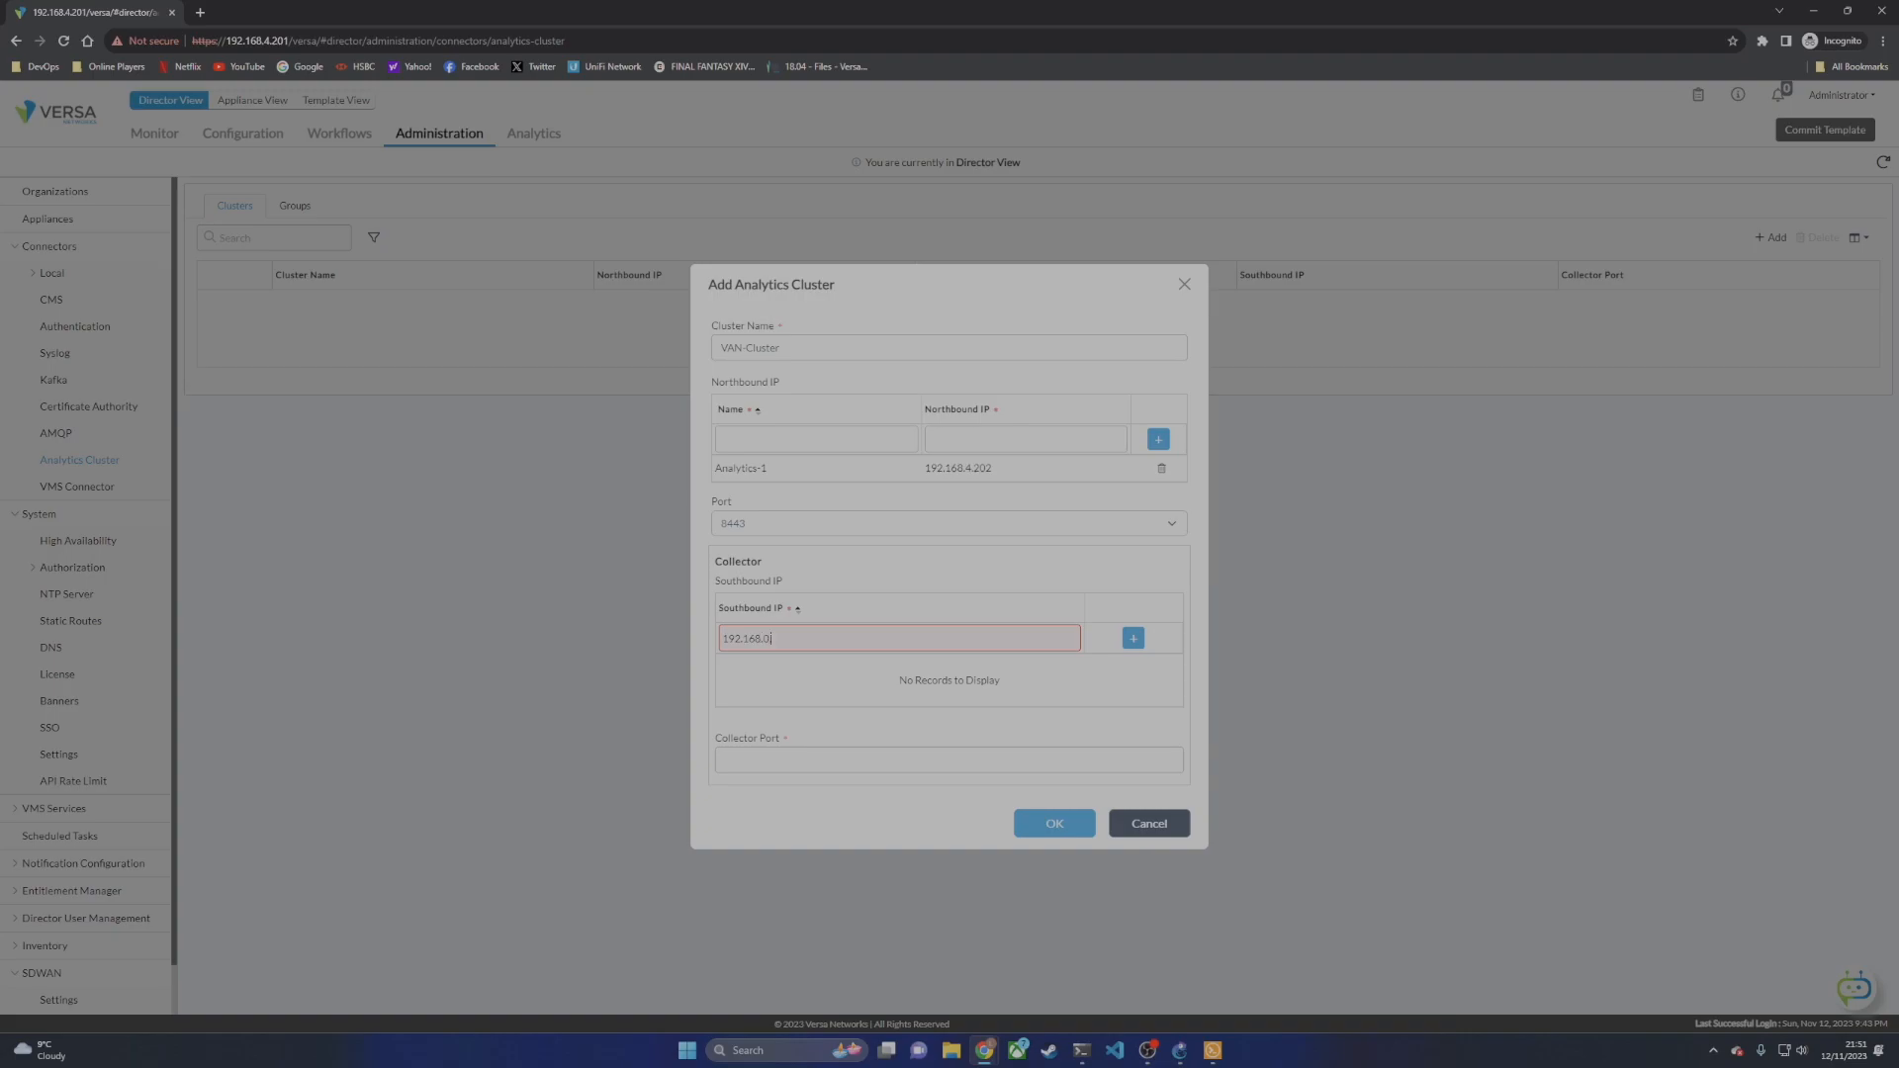
pyautogui.write('.3')
pyautogui.click(1133, 638)
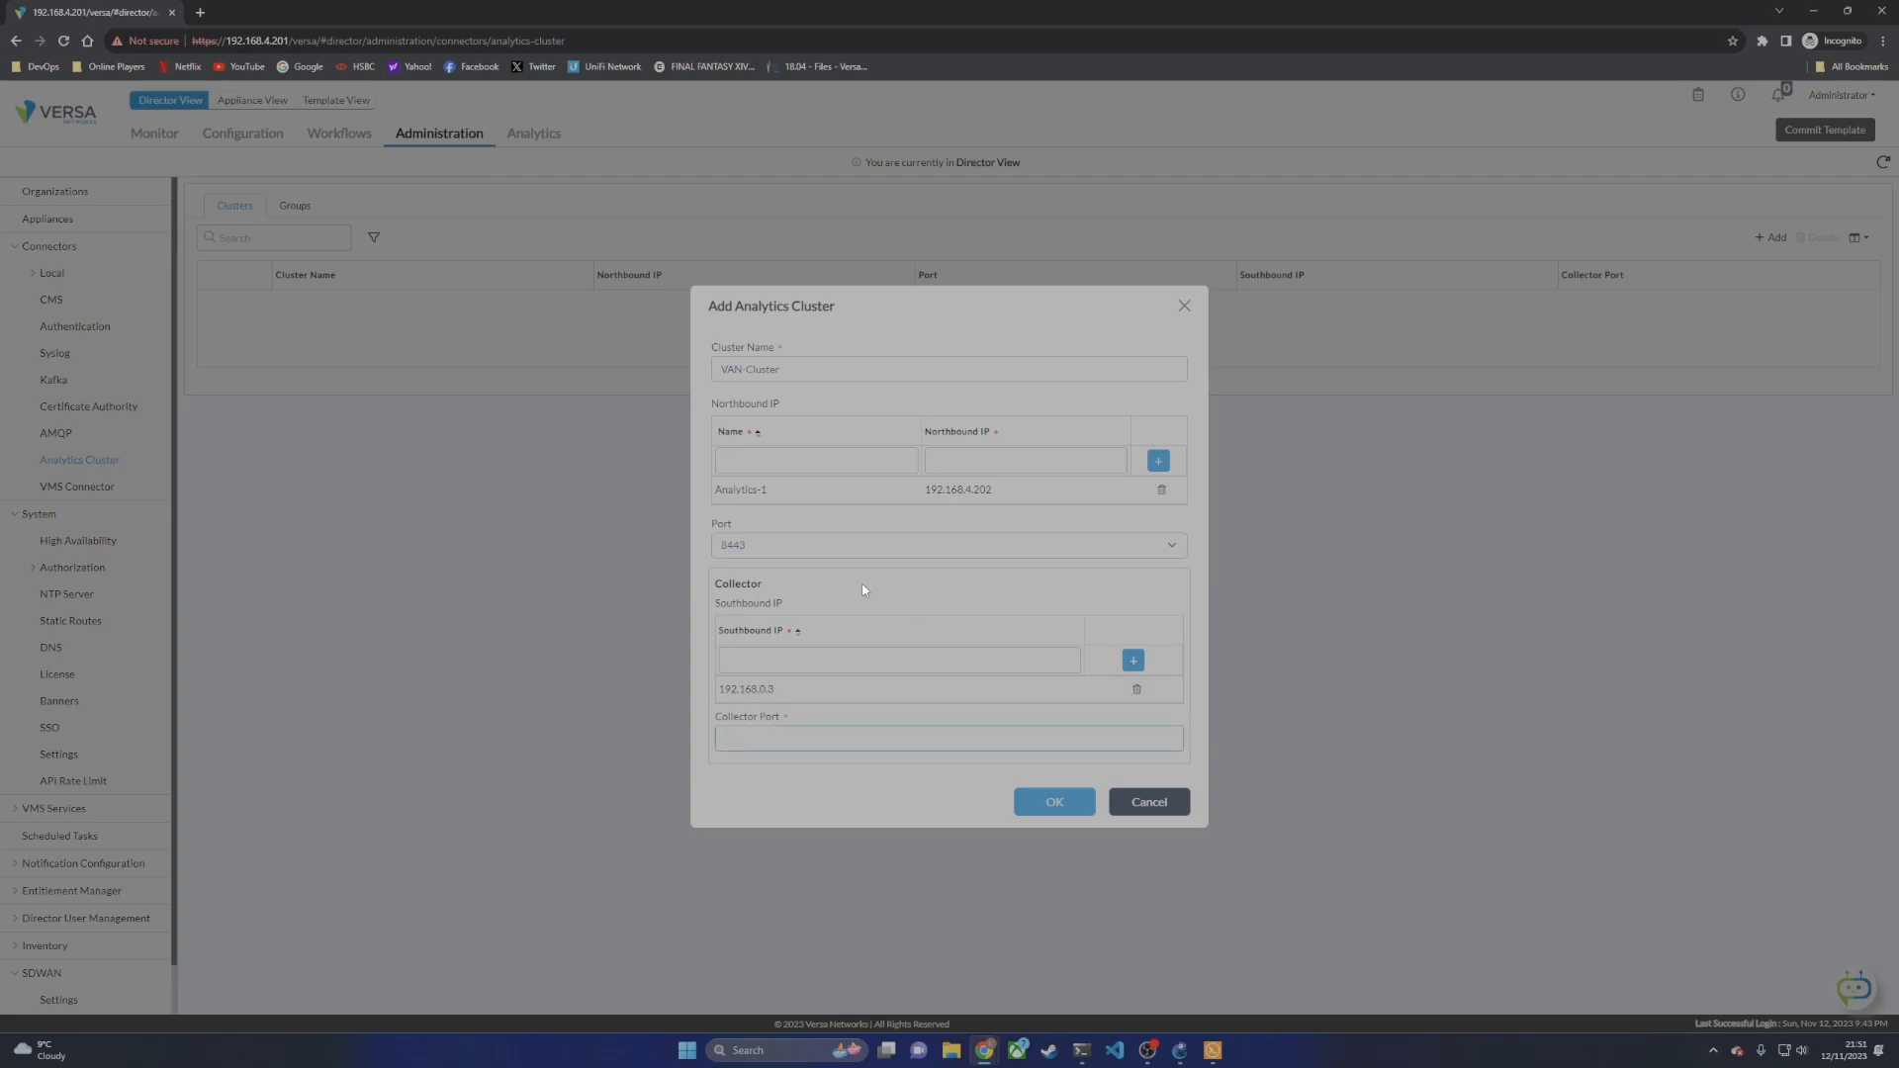
pyautogui.write('1234')
pyautogui.click(1056, 801)
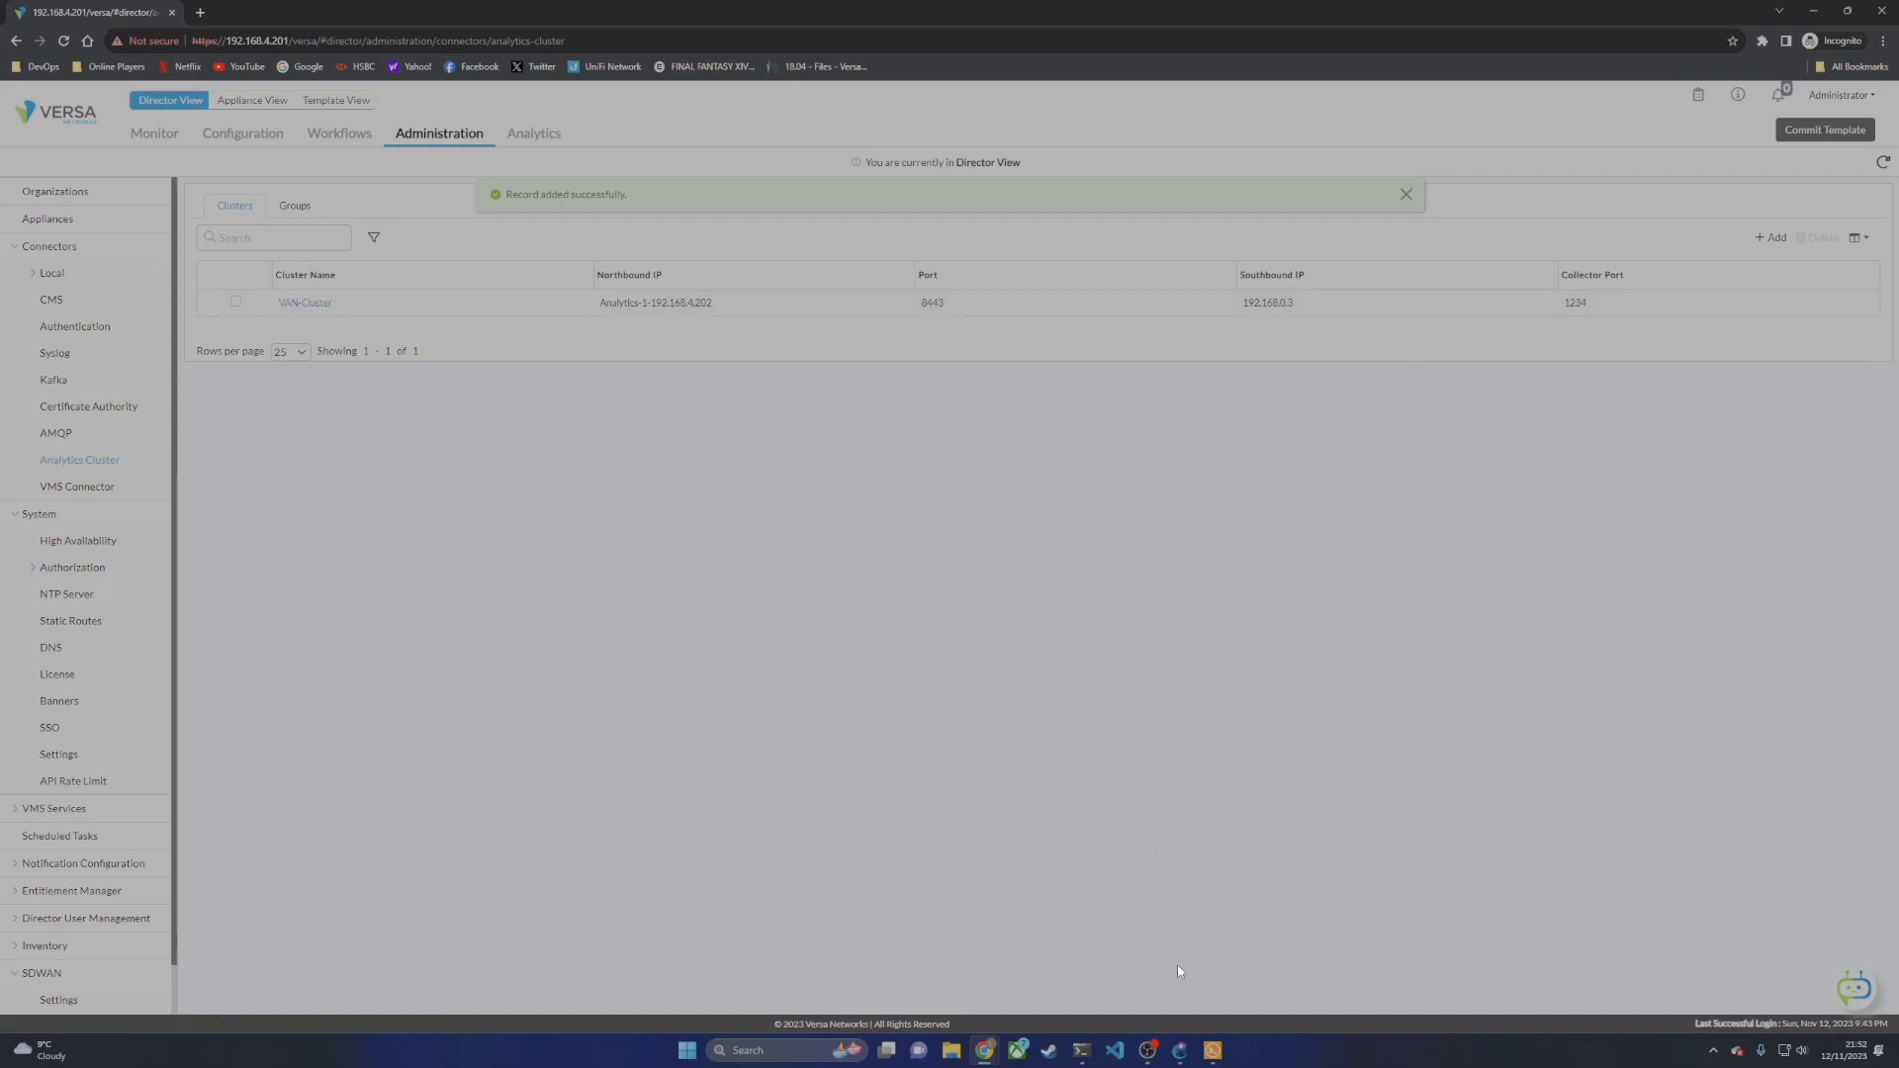
# Step: In the first Windows Terminal tab, attempt cd /opt/versa/vnms/scripts, which fails locally
pyautogui.moveTo(1094, 1056)
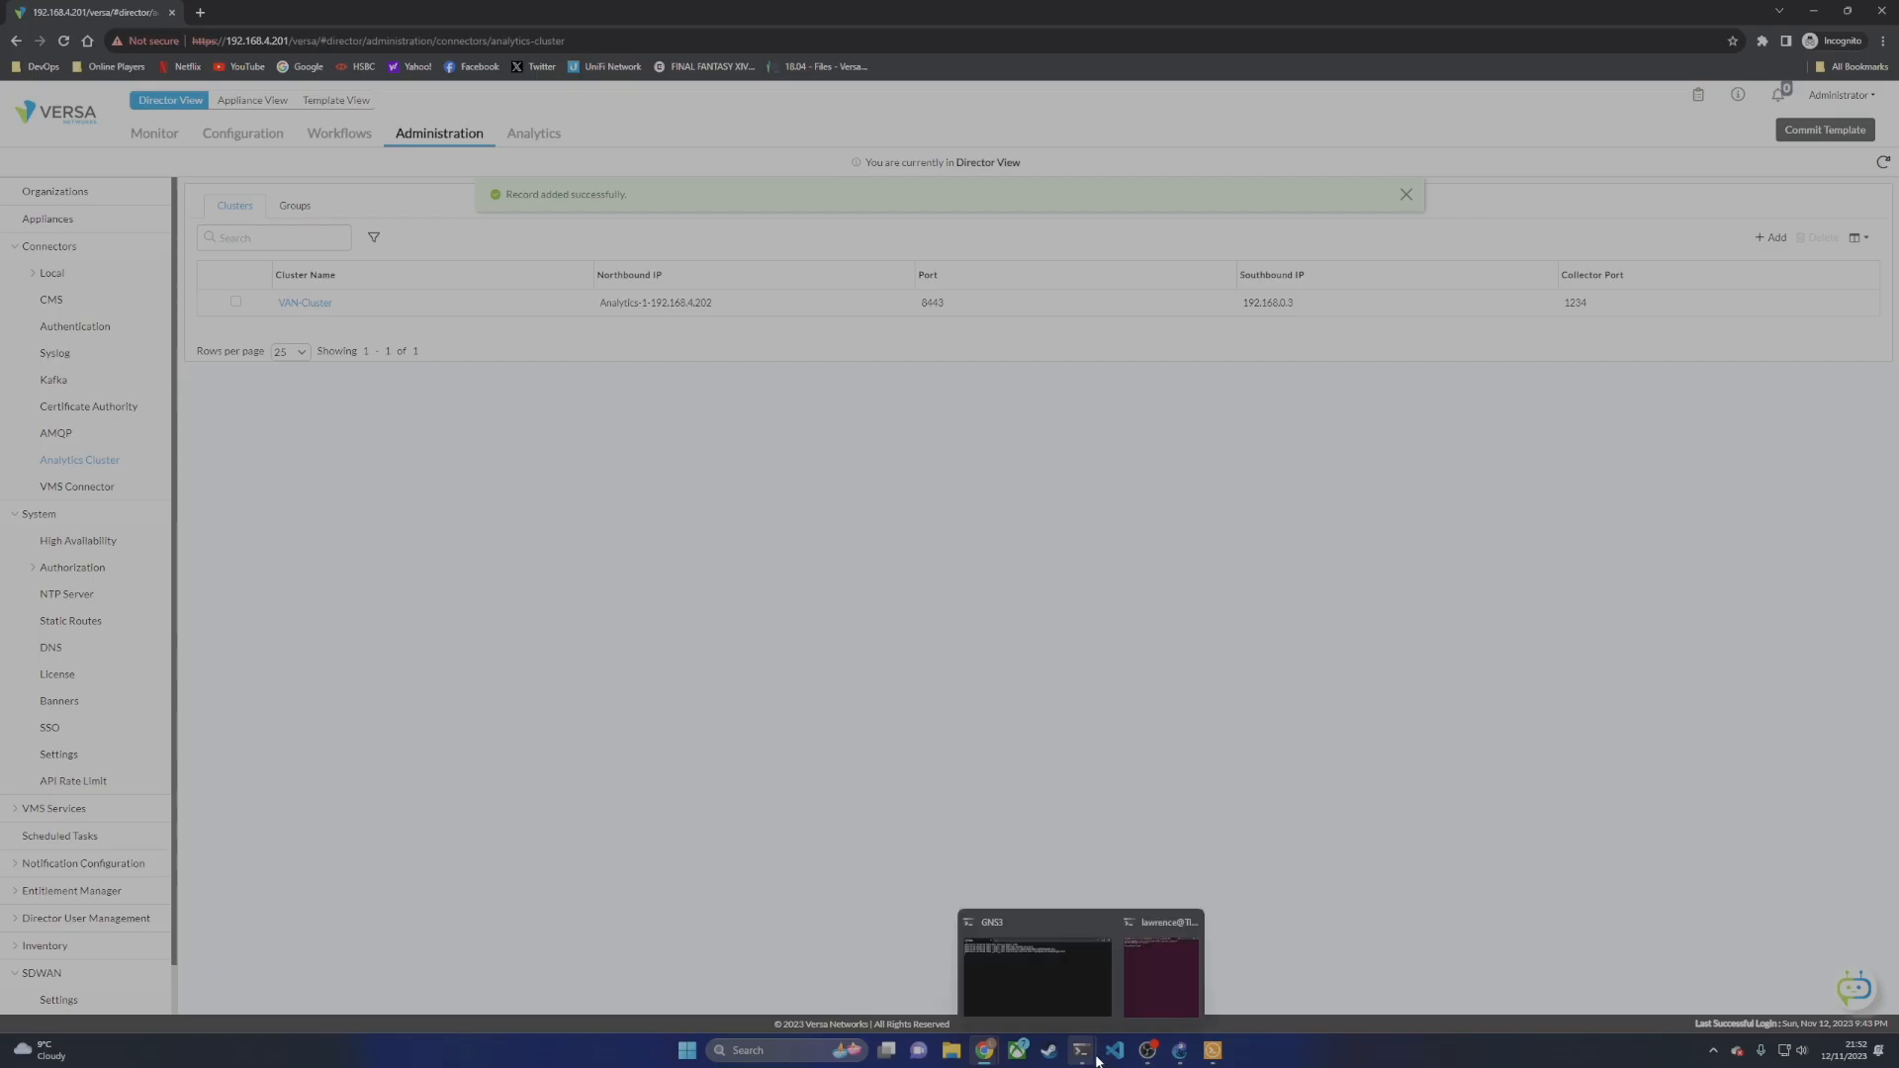
pyautogui.click(1130, 981)
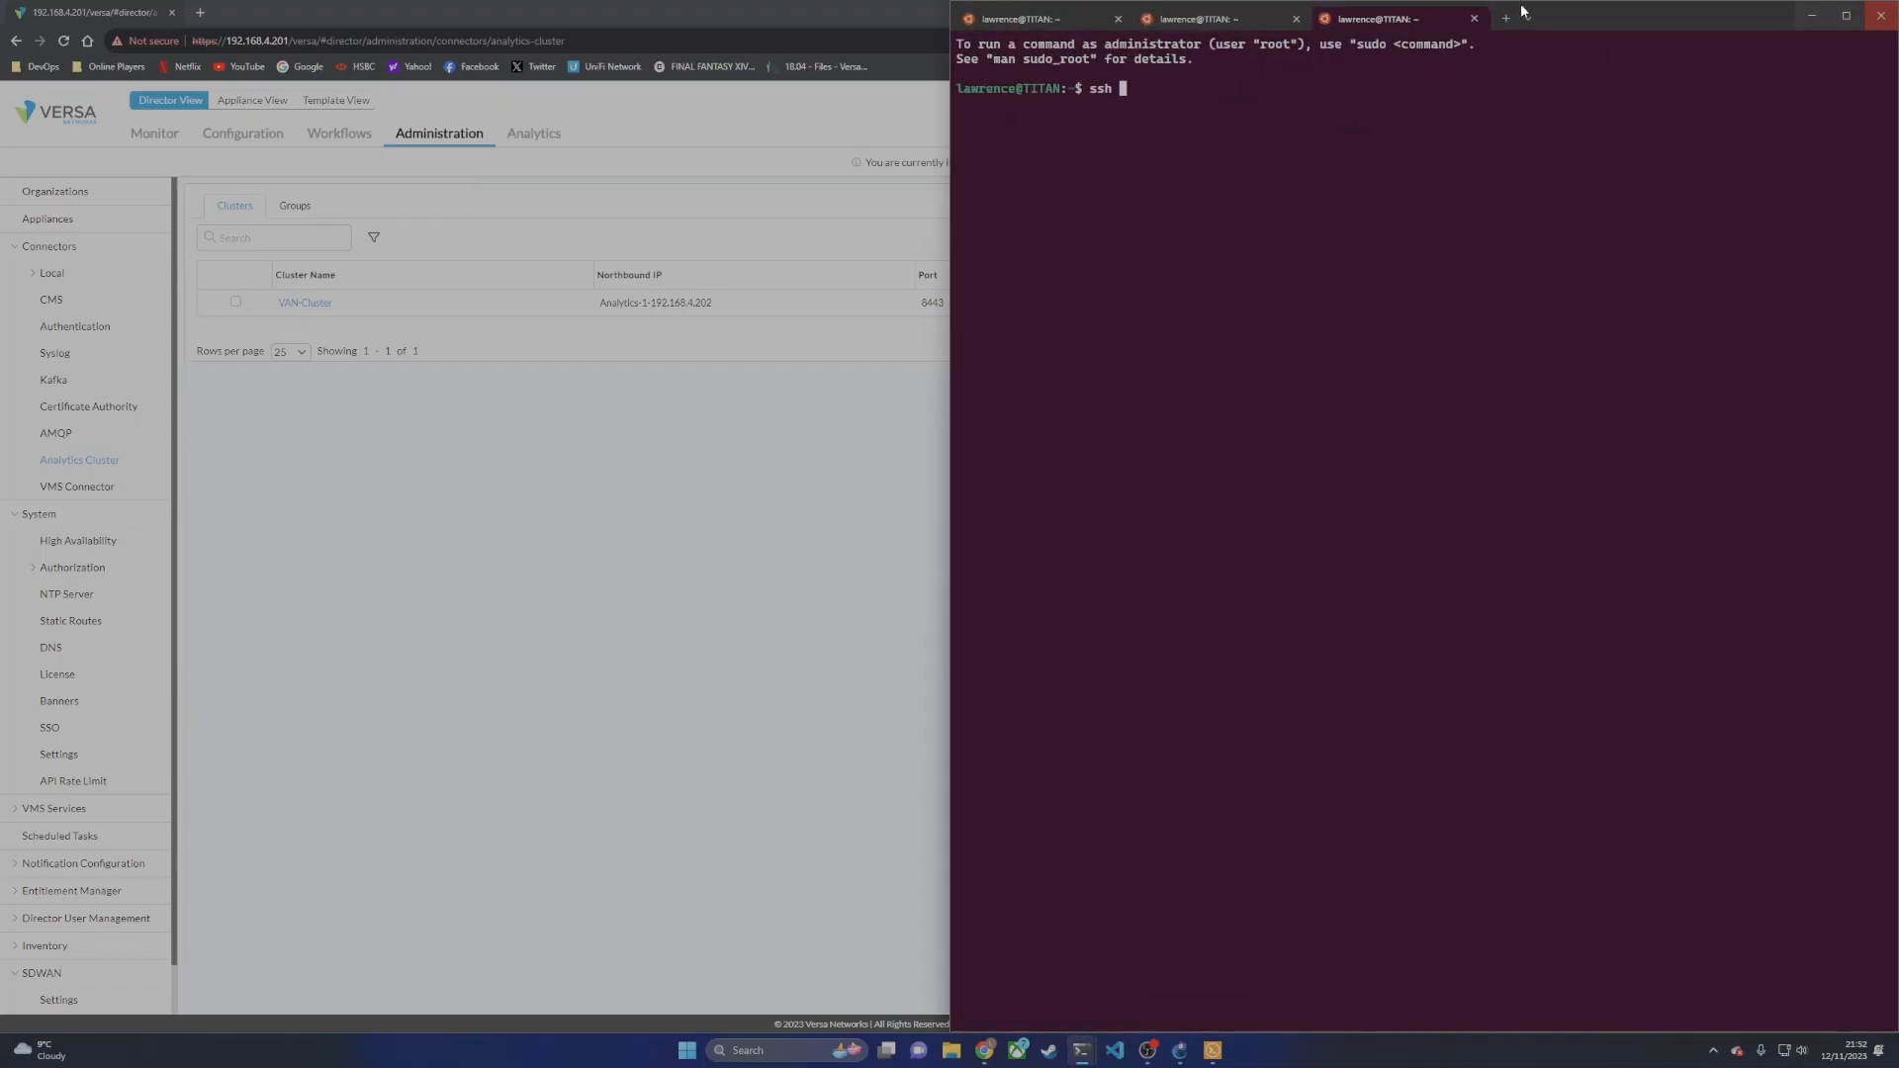
pyautogui.click(1028, 18)
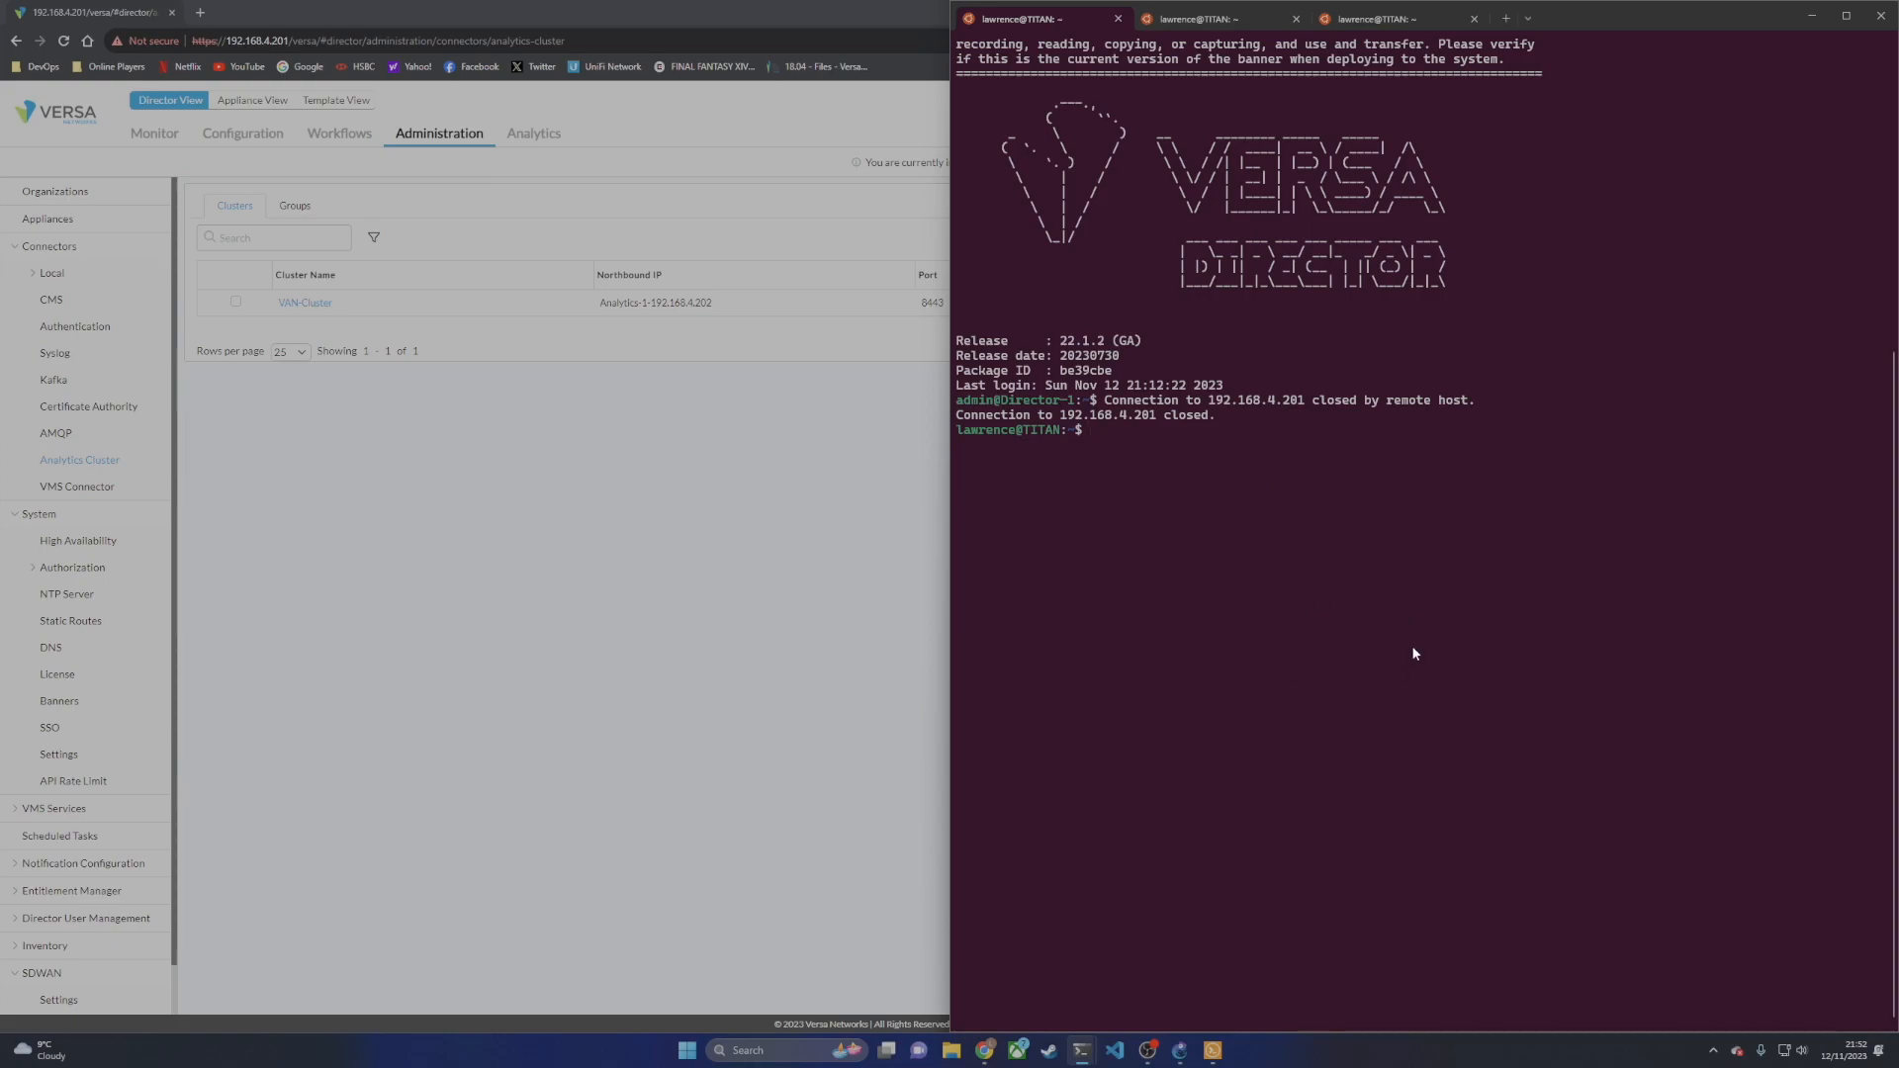
pyautogui.write('cd /opt/versa/vnms/sc')
pyautogui.press('Tab')
pyautogui.write('ripts')
pyautogui.press('Return')
pyautogui.scroll(1, 1425, 529)
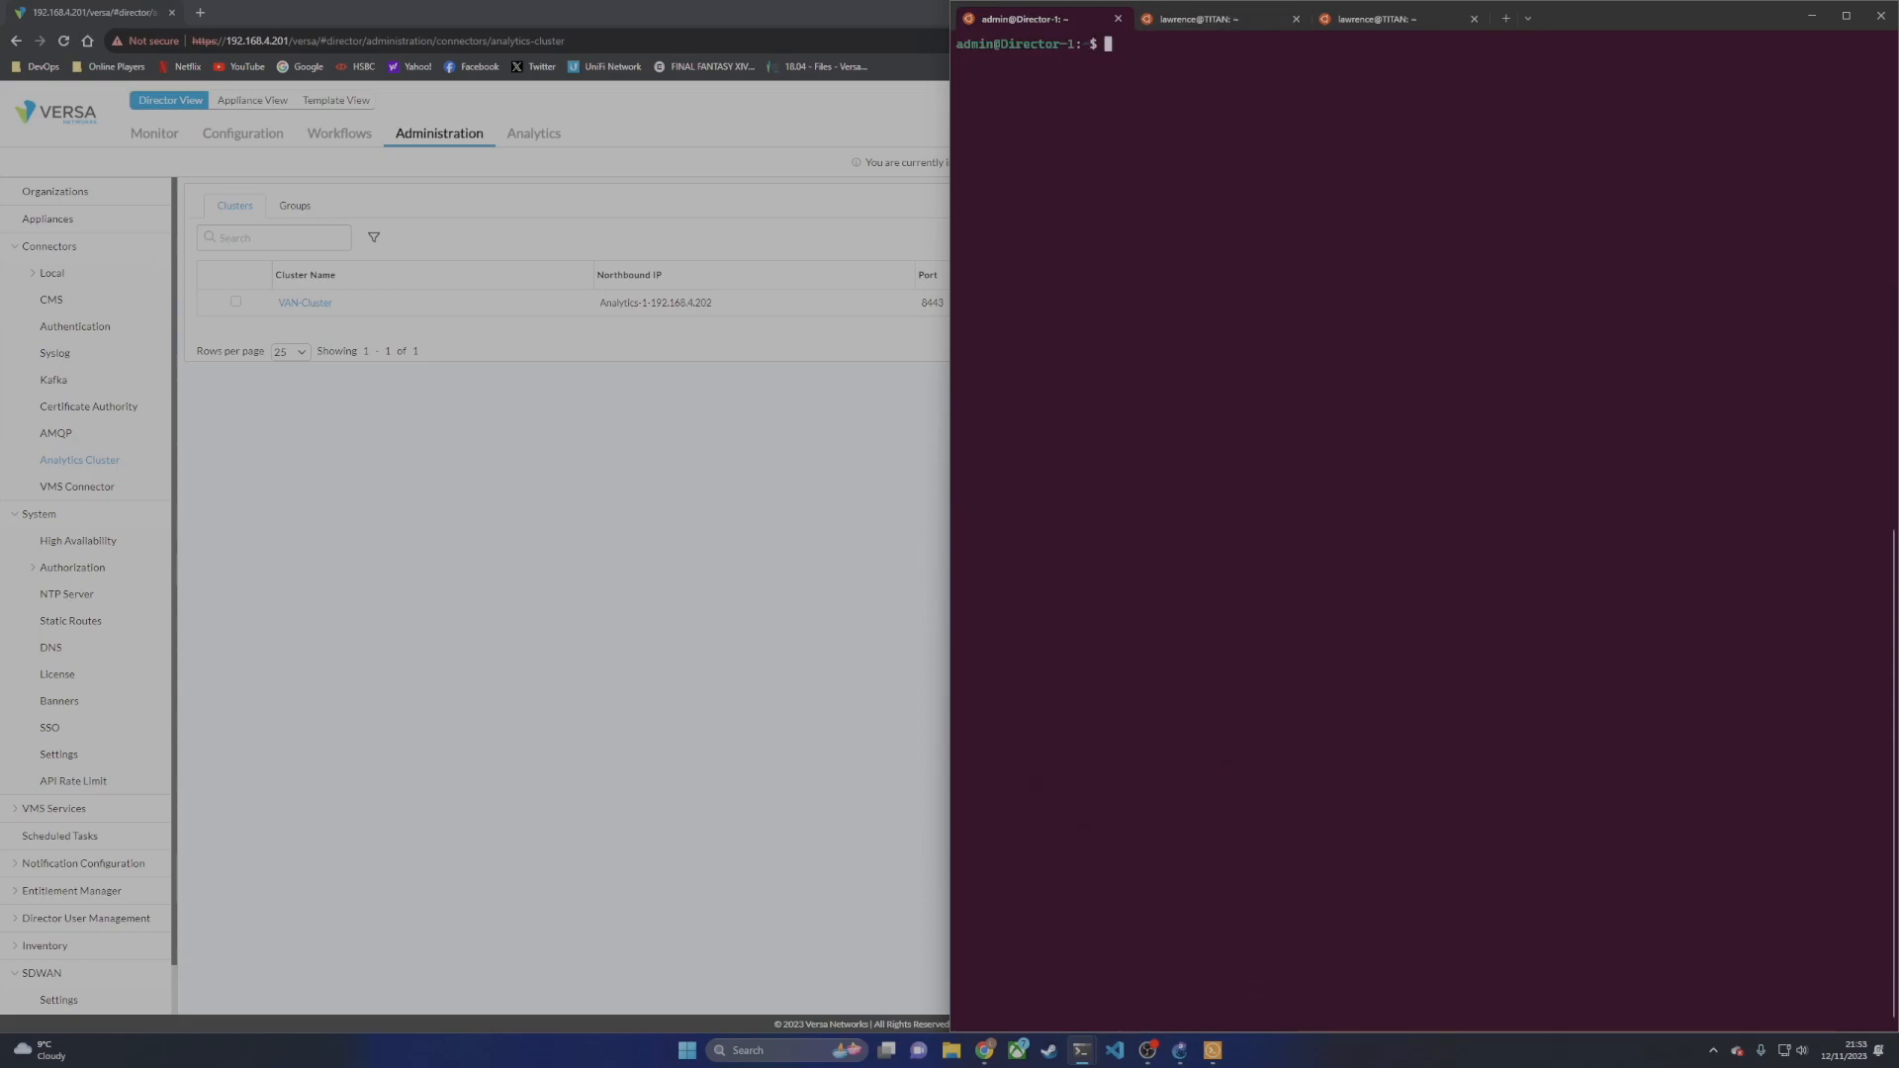
# Step: Change into the /opt/versa/vnms/scripts folder on Director-1
pyautogui.press('Up')
pyautogui.press('Up')
pyautogui.press('Up')
pyautogui.press('Up')
pyautogui.press('Up')
pyautogui.press('BackSpace')
pyautogui.press('BackSpace')
pyautogui.press('BackSpace')
pyautogui.press('BackSpace')
pyautogui.press('BackSpace')
pyautogui.press('BackSpace')
pyautogui.press('BackSpace')
pyautogui.press('BackSpace')
pyautogui.press('BackSpace')
pyautogui.press('BackSpace')
pyautogui.press('BackSpace')
pyautogui.press('BackSpace')
pyautogui.press('BackSpace')
pyautogui.press('BackSpace')
pyautogui.press('BackSpace')
pyautogui.press('BackSpace')
pyautogui.press('BackSpace')
pyautogui.press('BackSpace')
pyautogui.press('BackSpace')
pyautogui.press('BackSpace')
pyautogui.write('cd /opt/v')
pyautogui.press('Tab')
pyautogui.write('vn')
pyautogui.press('Tab')
pyautogui.press('BackSpace')
pyautogui.press('BackSpace')
pyautogui.press('BackSpace')
pyautogui.write('ms/sc')
pyautogui.press('Tab')
pyautogui.press('Return')
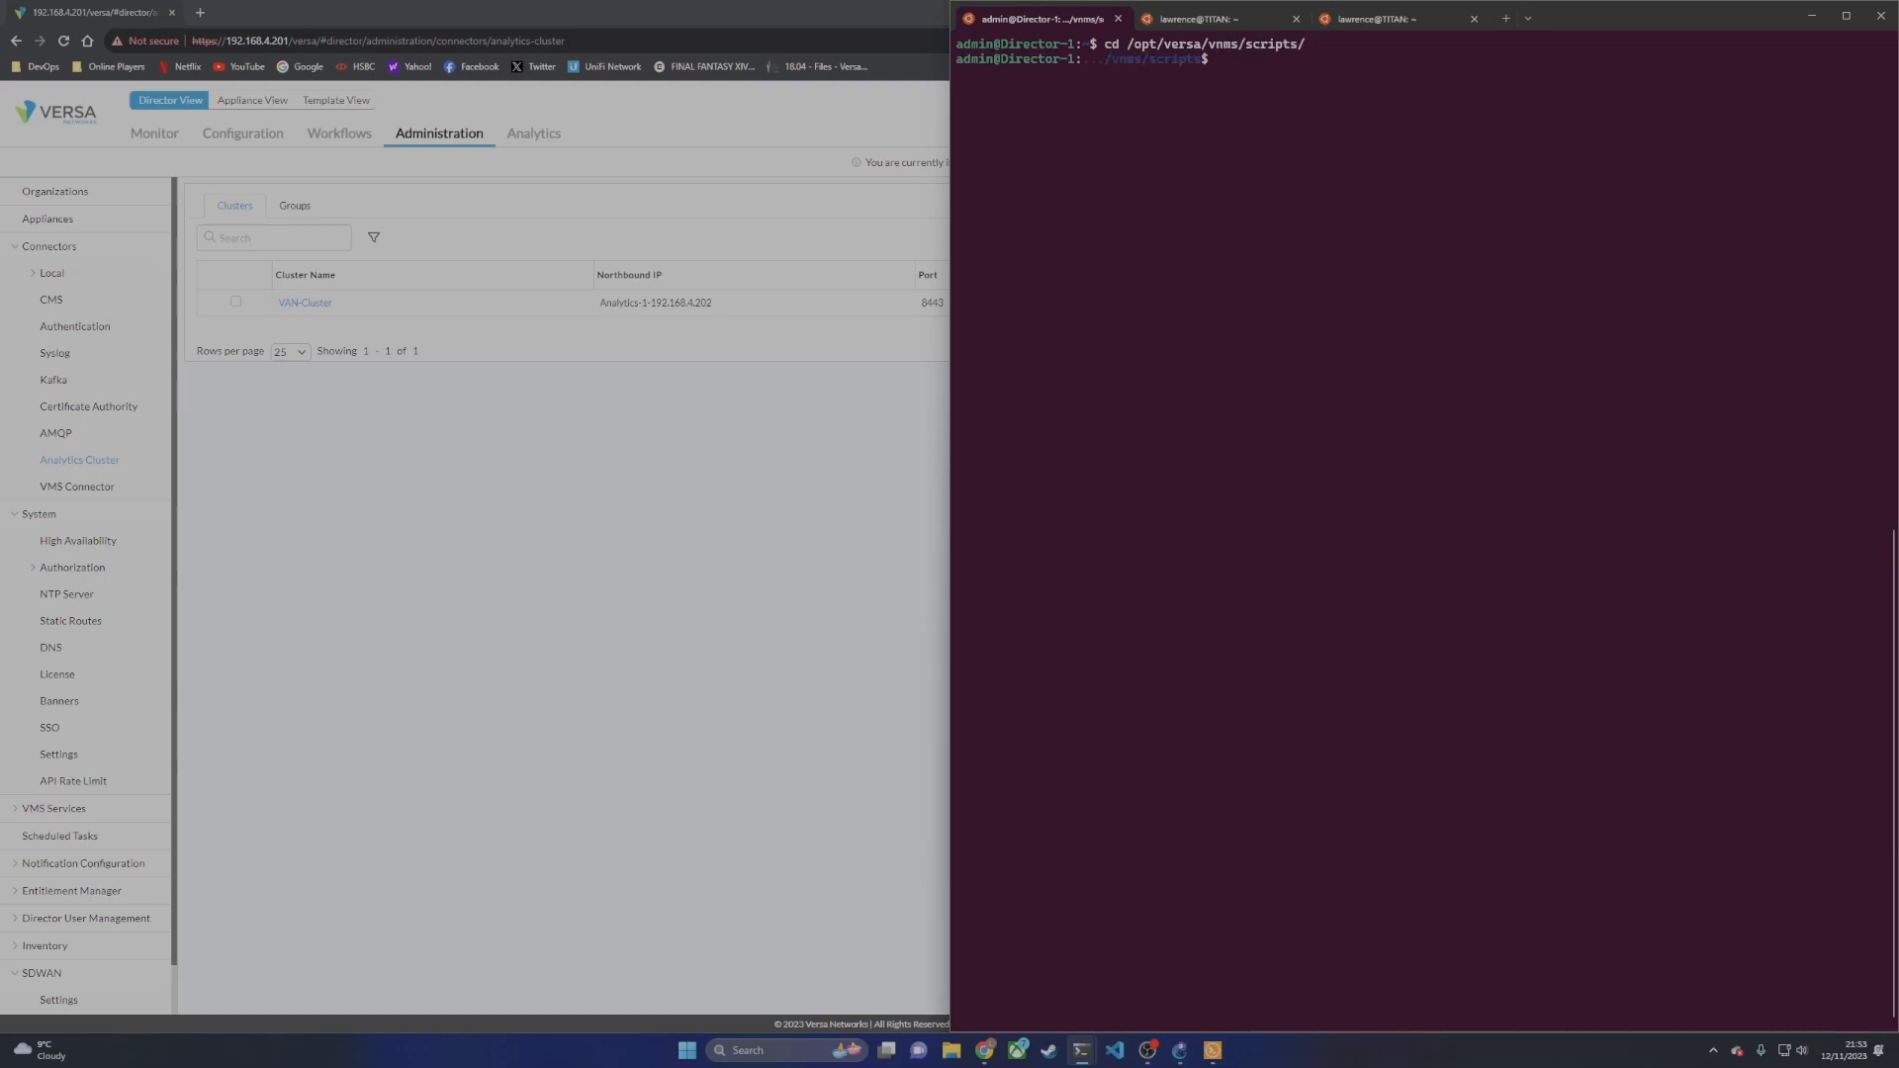
# Step: Move into van-cluster-config/van_cluster_install and list its files
pyautogui.write('cd van-c')
pyautogui.press('Tab')
pyautogui.write('van')
pyautogui.press('Tab')
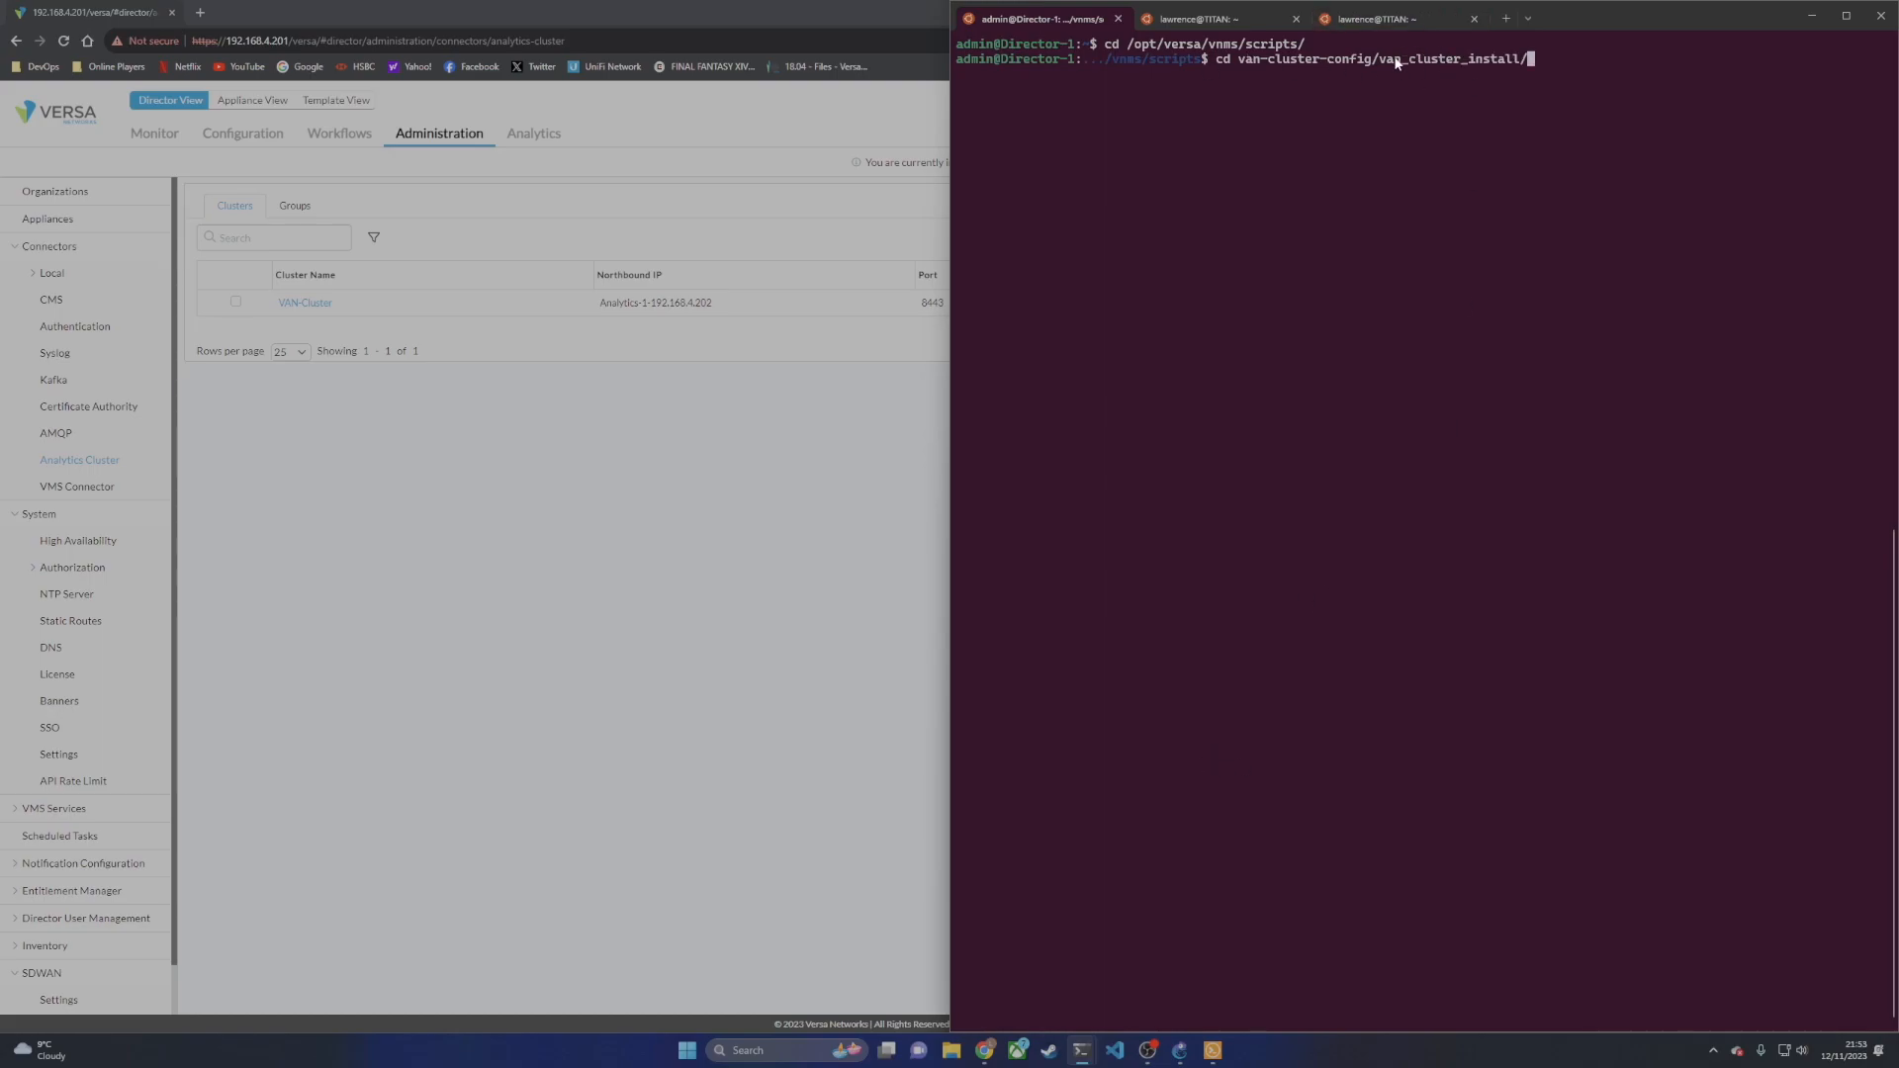
pyautogui.press('Return')
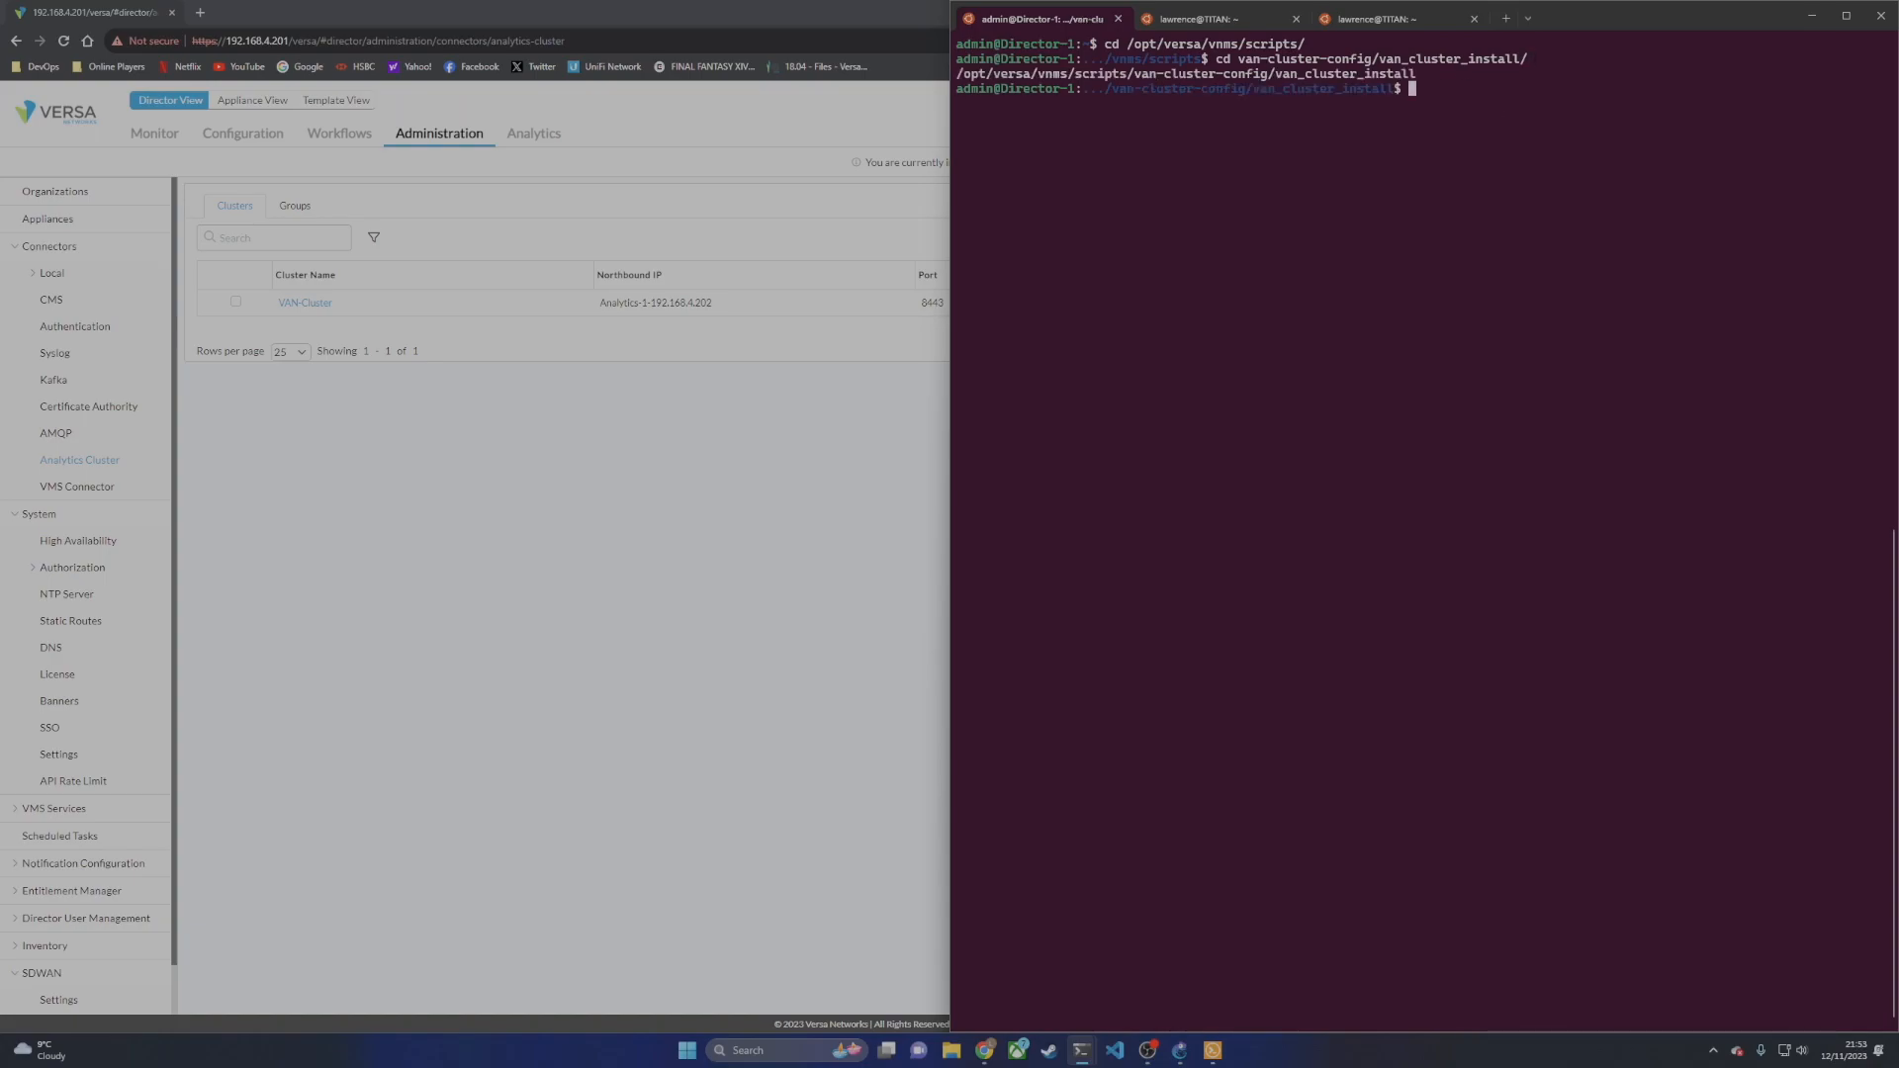
pyautogui.write('ls')
pyautogui.press('Return')
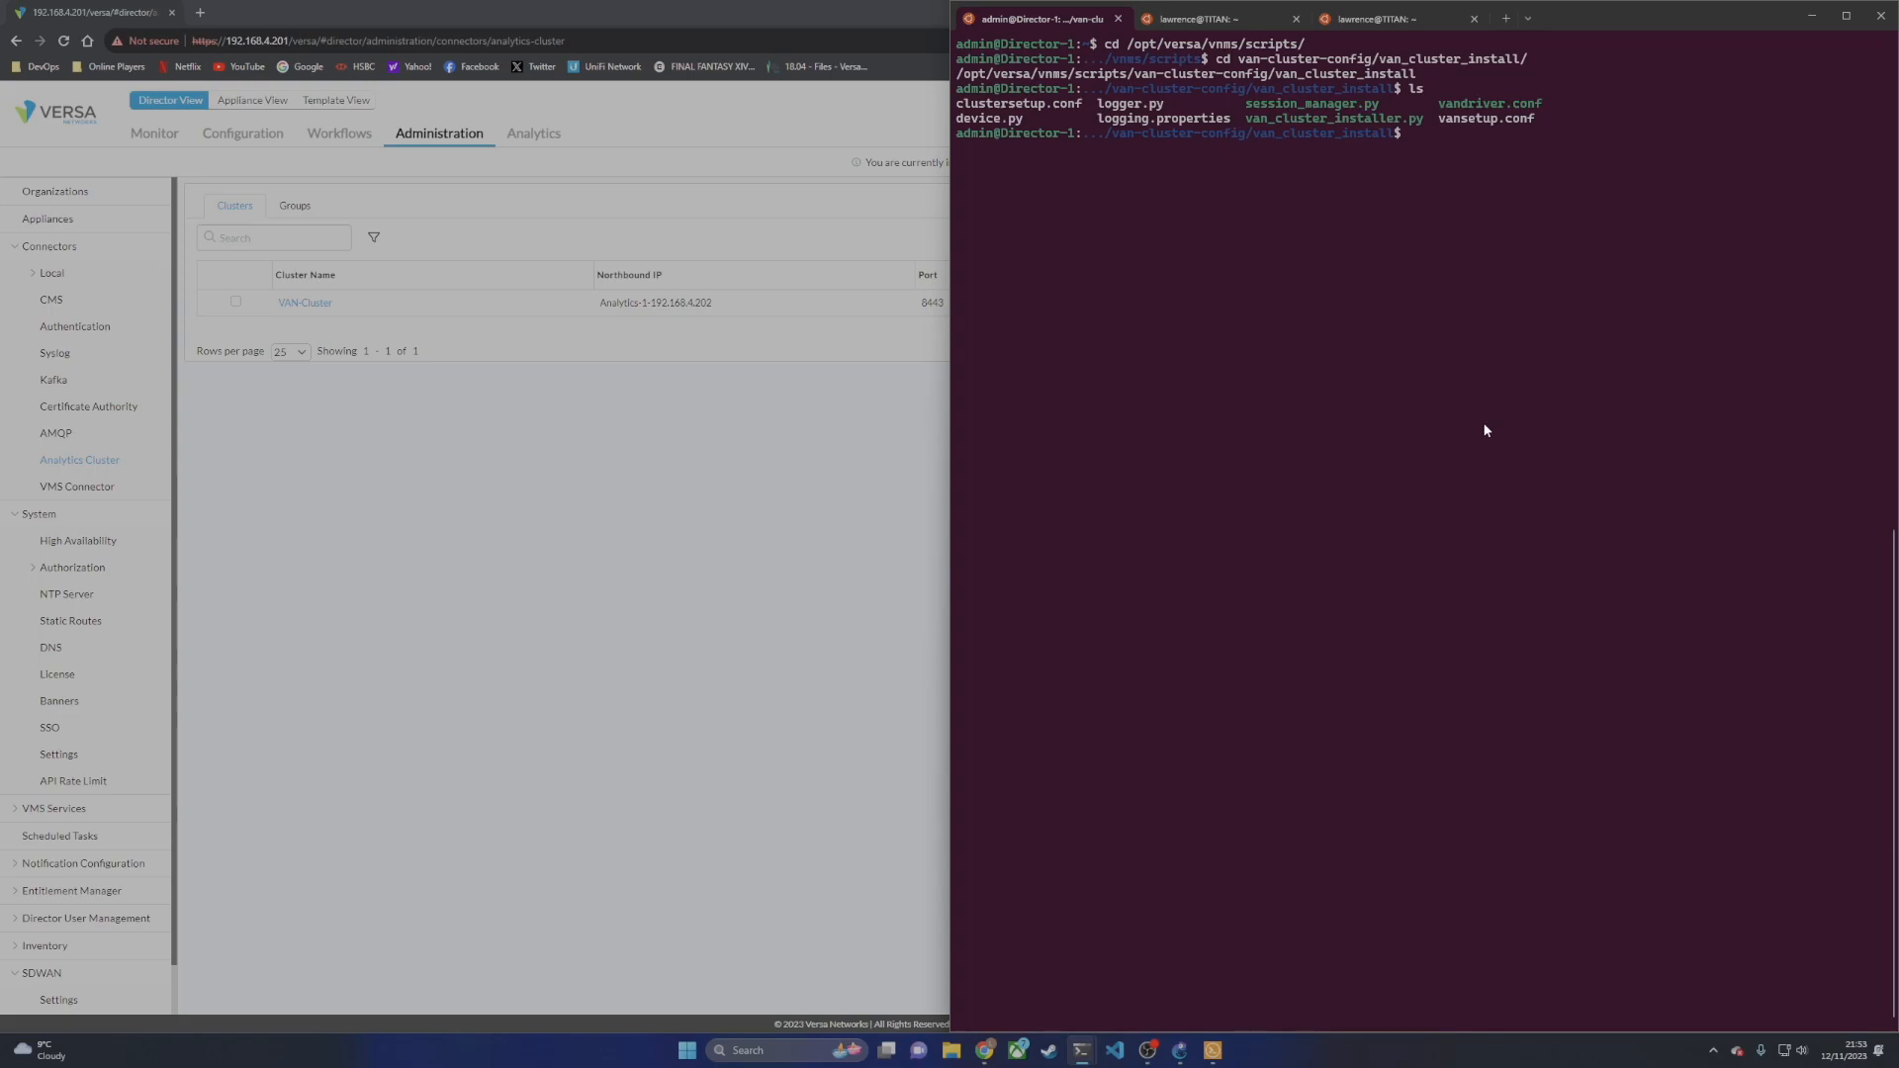
# Step: Run sudo vi clustersetup.conf to edit the cluster setup file as root
pyautogui.write('sudo vi cli')
pyautogui.press('Tab')
pyautogui.press('BackSpace')
pyautogui.write('u')
pyautogui.press('Tab')
pyautogui.press('Return')
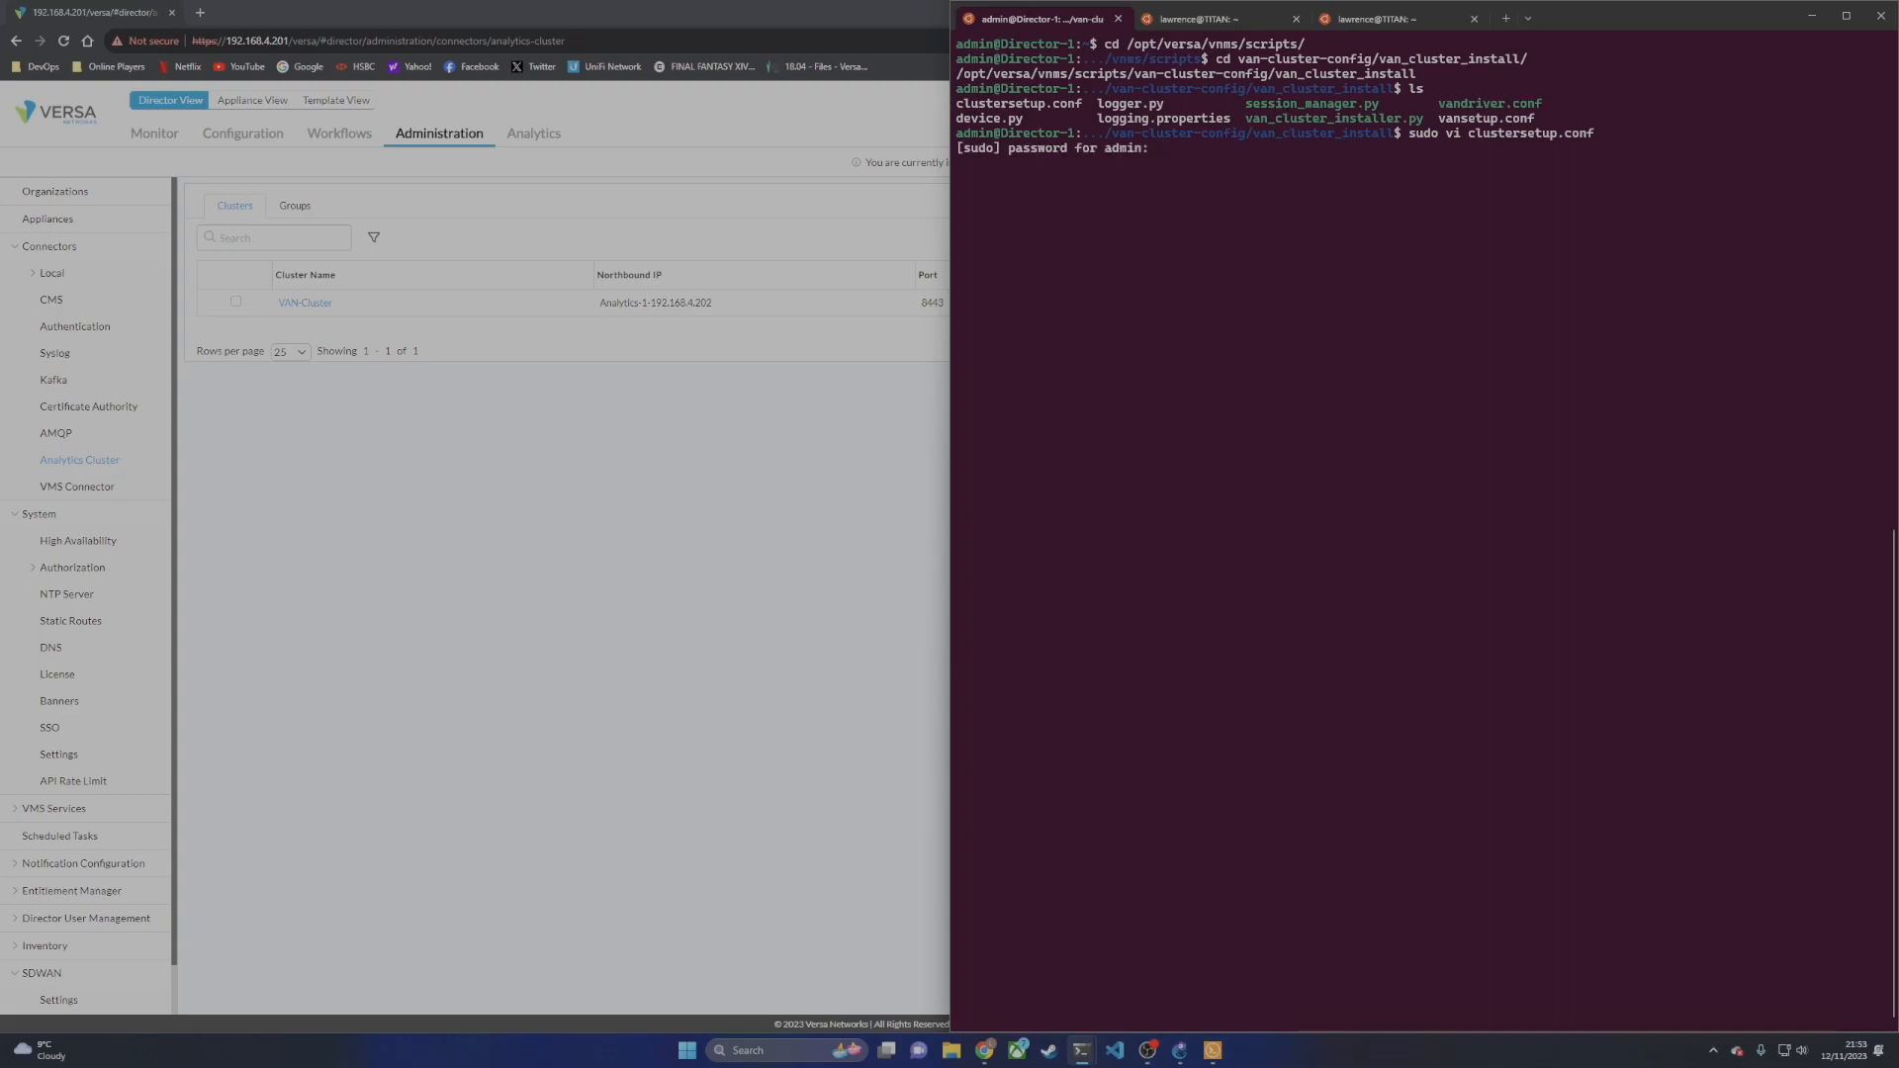
# Step: Enter the admin password and set cluster_size to 1 and forwarder_count to 0
pyautogui.press('Return')
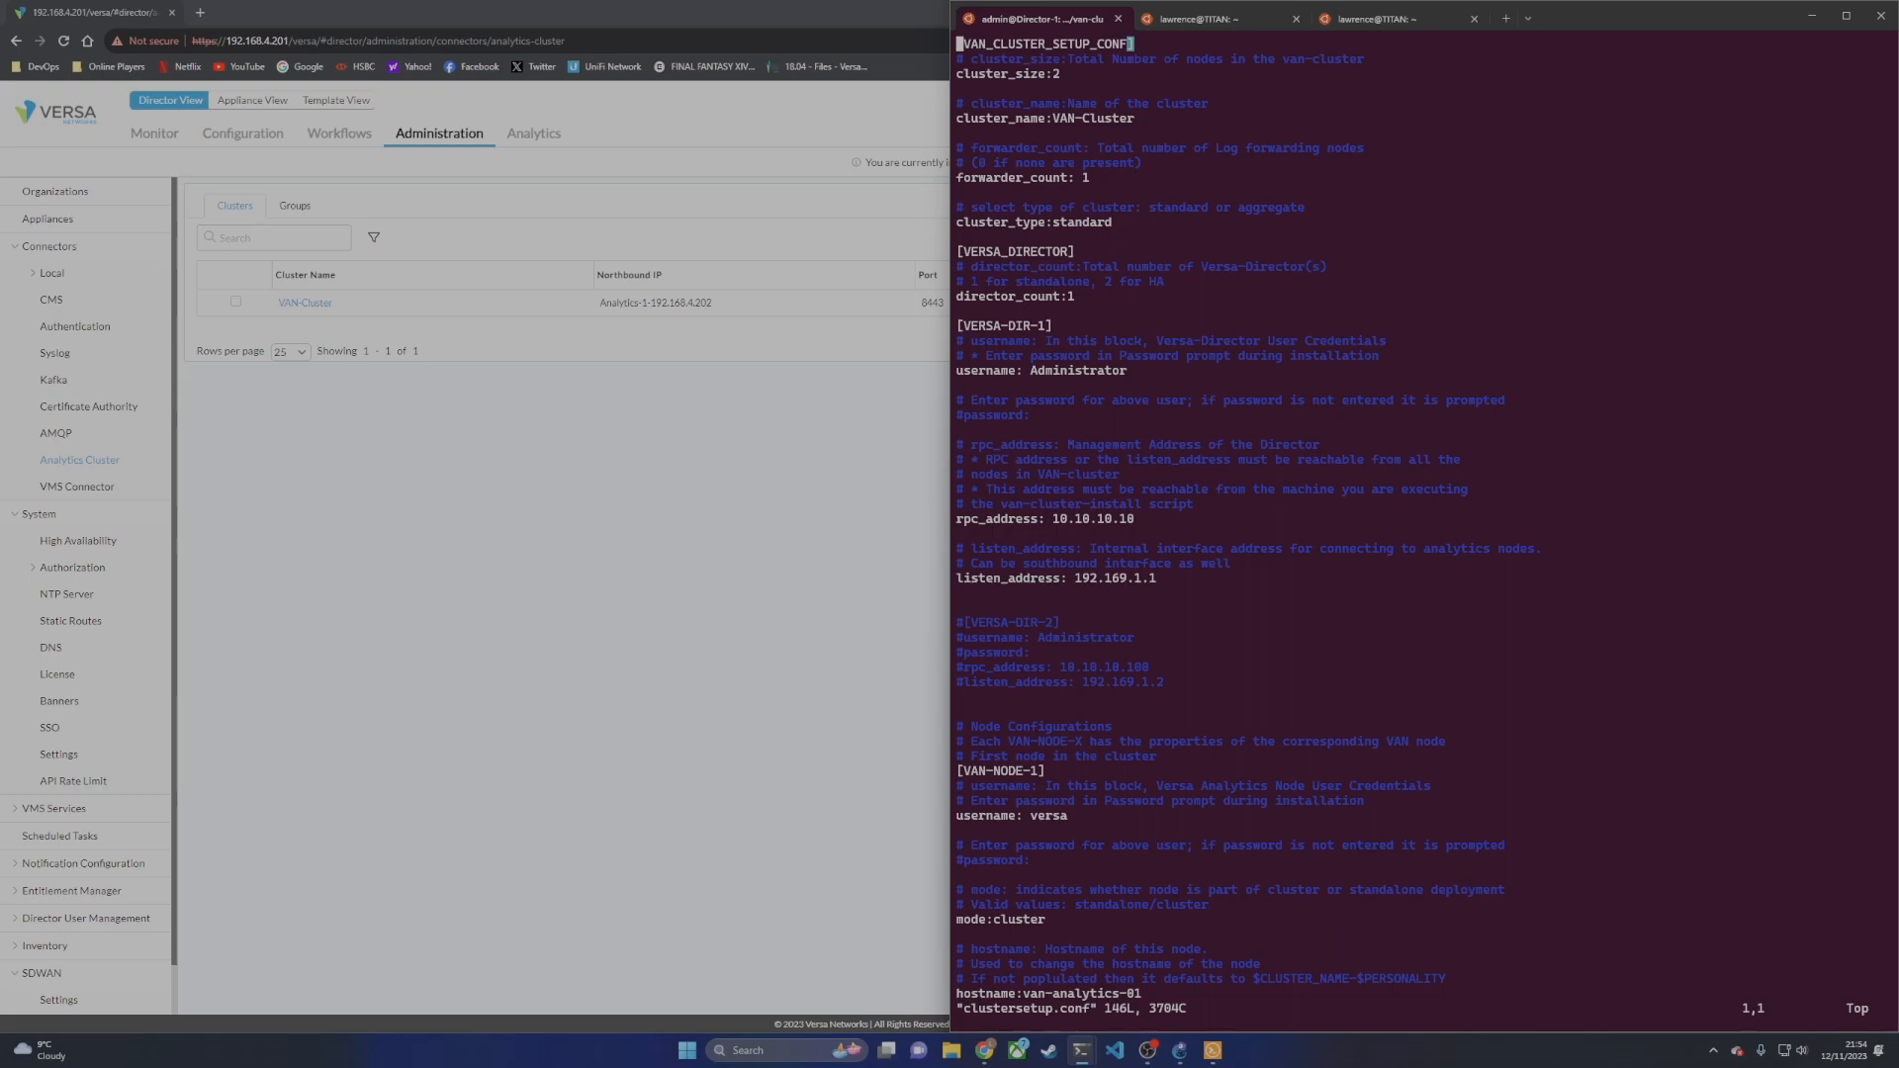
pyautogui.press('Down')
pyautogui.press('Down')
pyautogui.press('Right')
pyautogui.press('Right')
pyautogui.press('Right')
pyautogui.press('Right')
pyautogui.press('Right')
pyautogui.press('Right')
pyautogui.press('Right')
pyautogui.press('Right')
pyautogui.press('Right')
pyautogui.press('Right')
pyautogui.press('Right')
pyautogui.press('Right')
pyautogui.press('Right')
pyautogui.press('Right')
pyautogui.press('a')
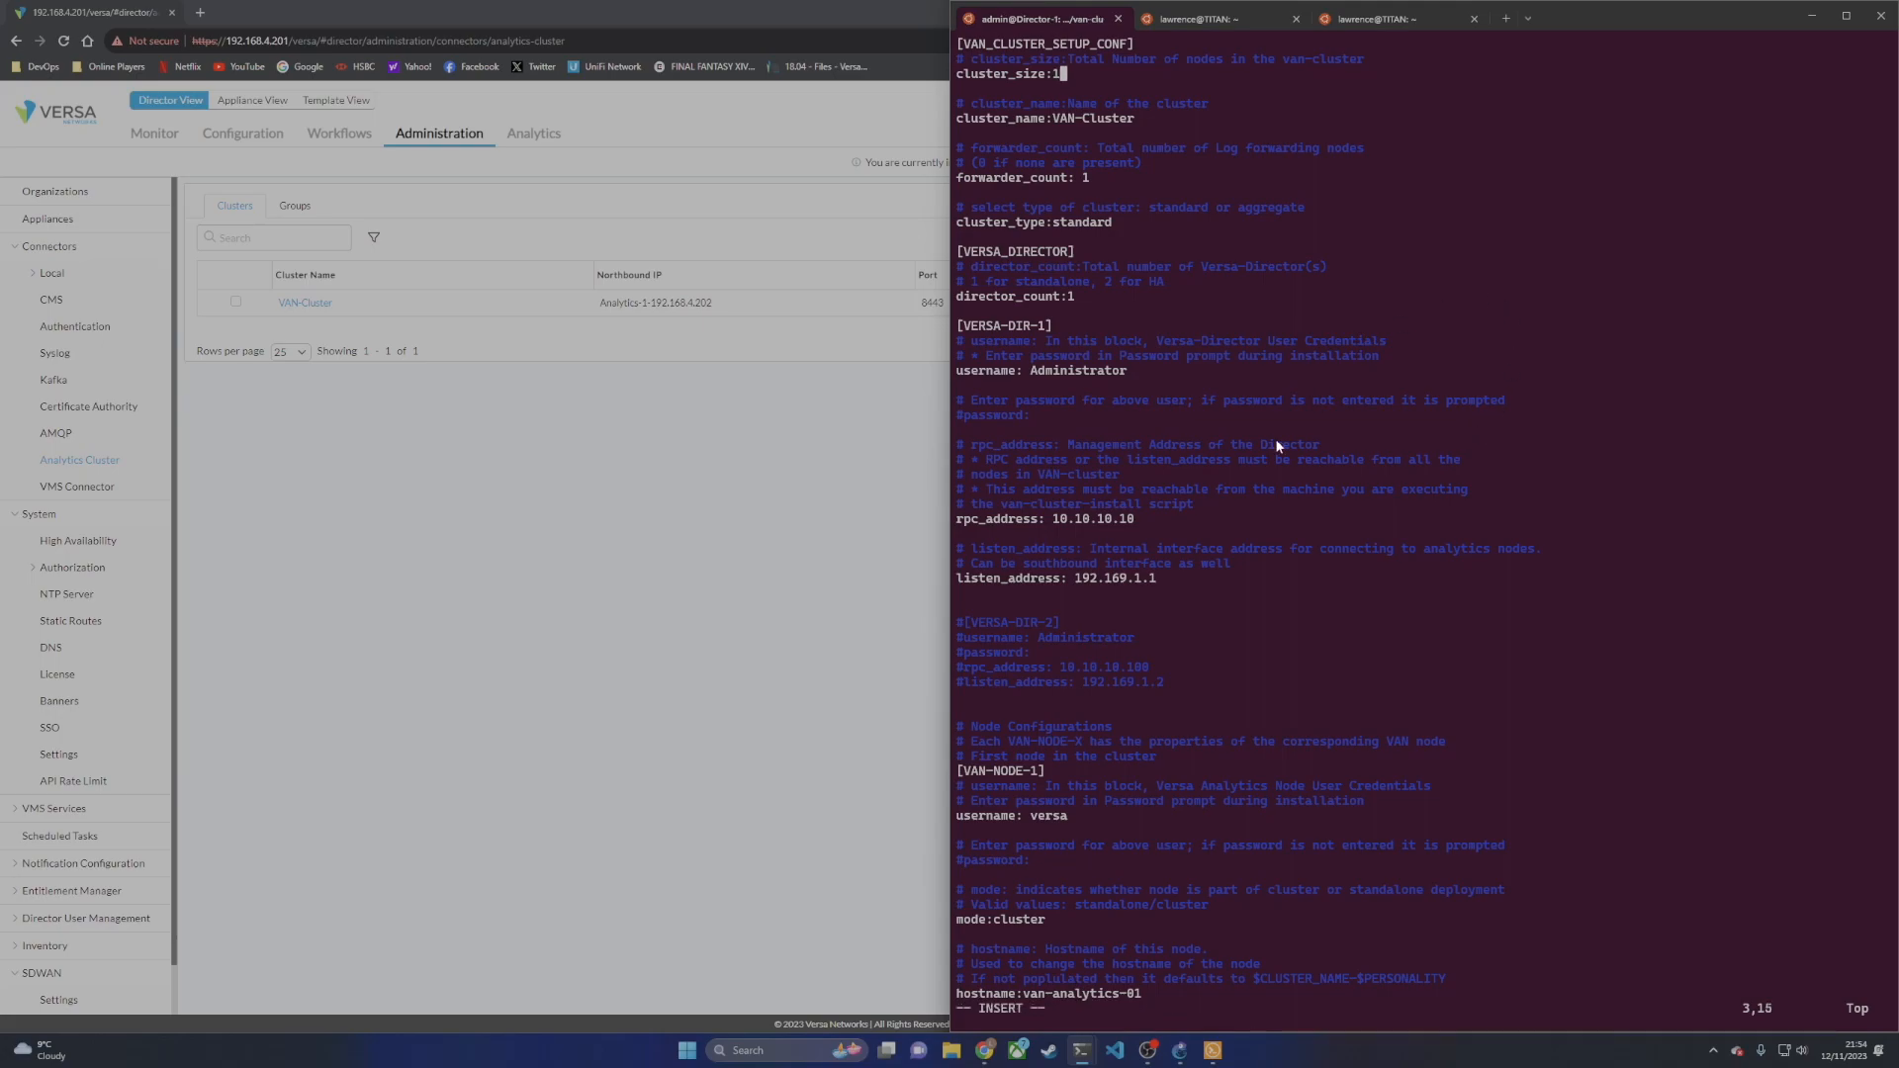
pyautogui.click(1179, 1050)
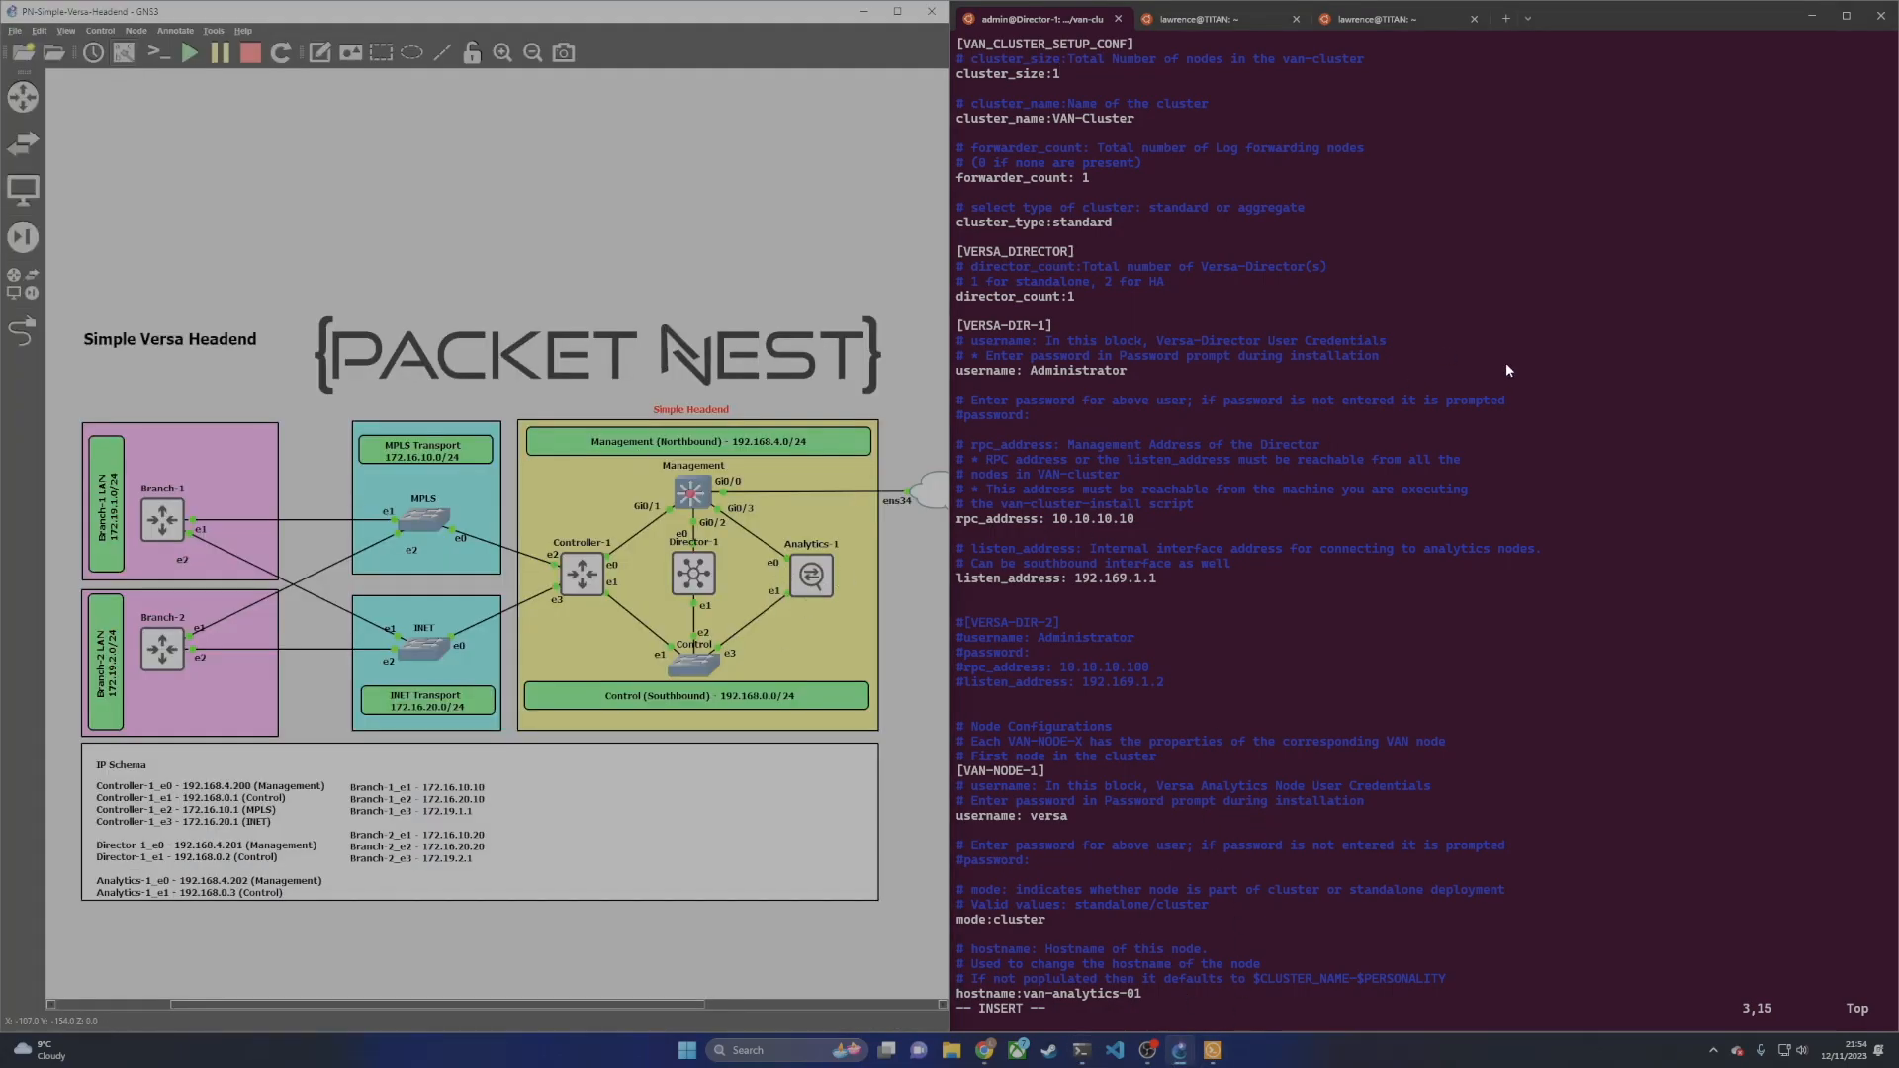
pyautogui.click(1458, 374)
pyautogui.press('Down')
pyautogui.press('Down')
pyautogui.press('Down')
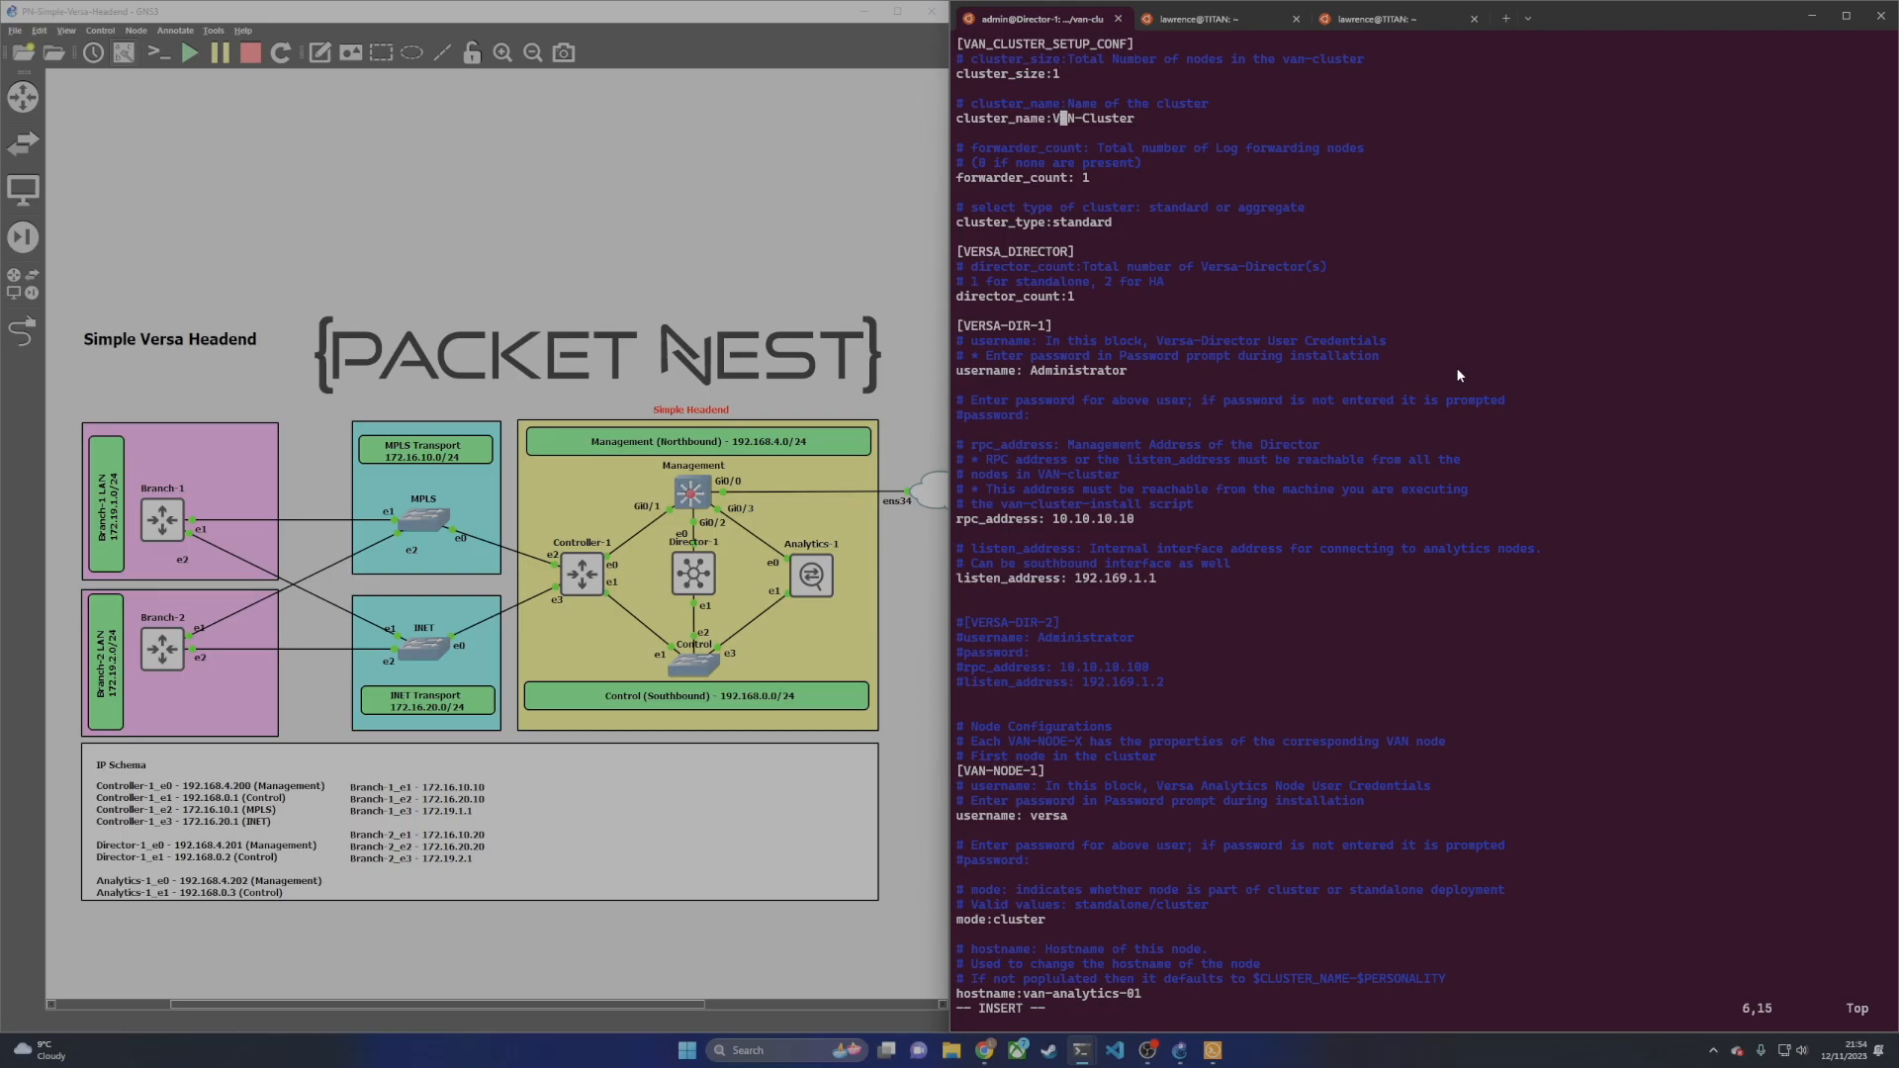
pyautogui.moveTo(985, 1051)
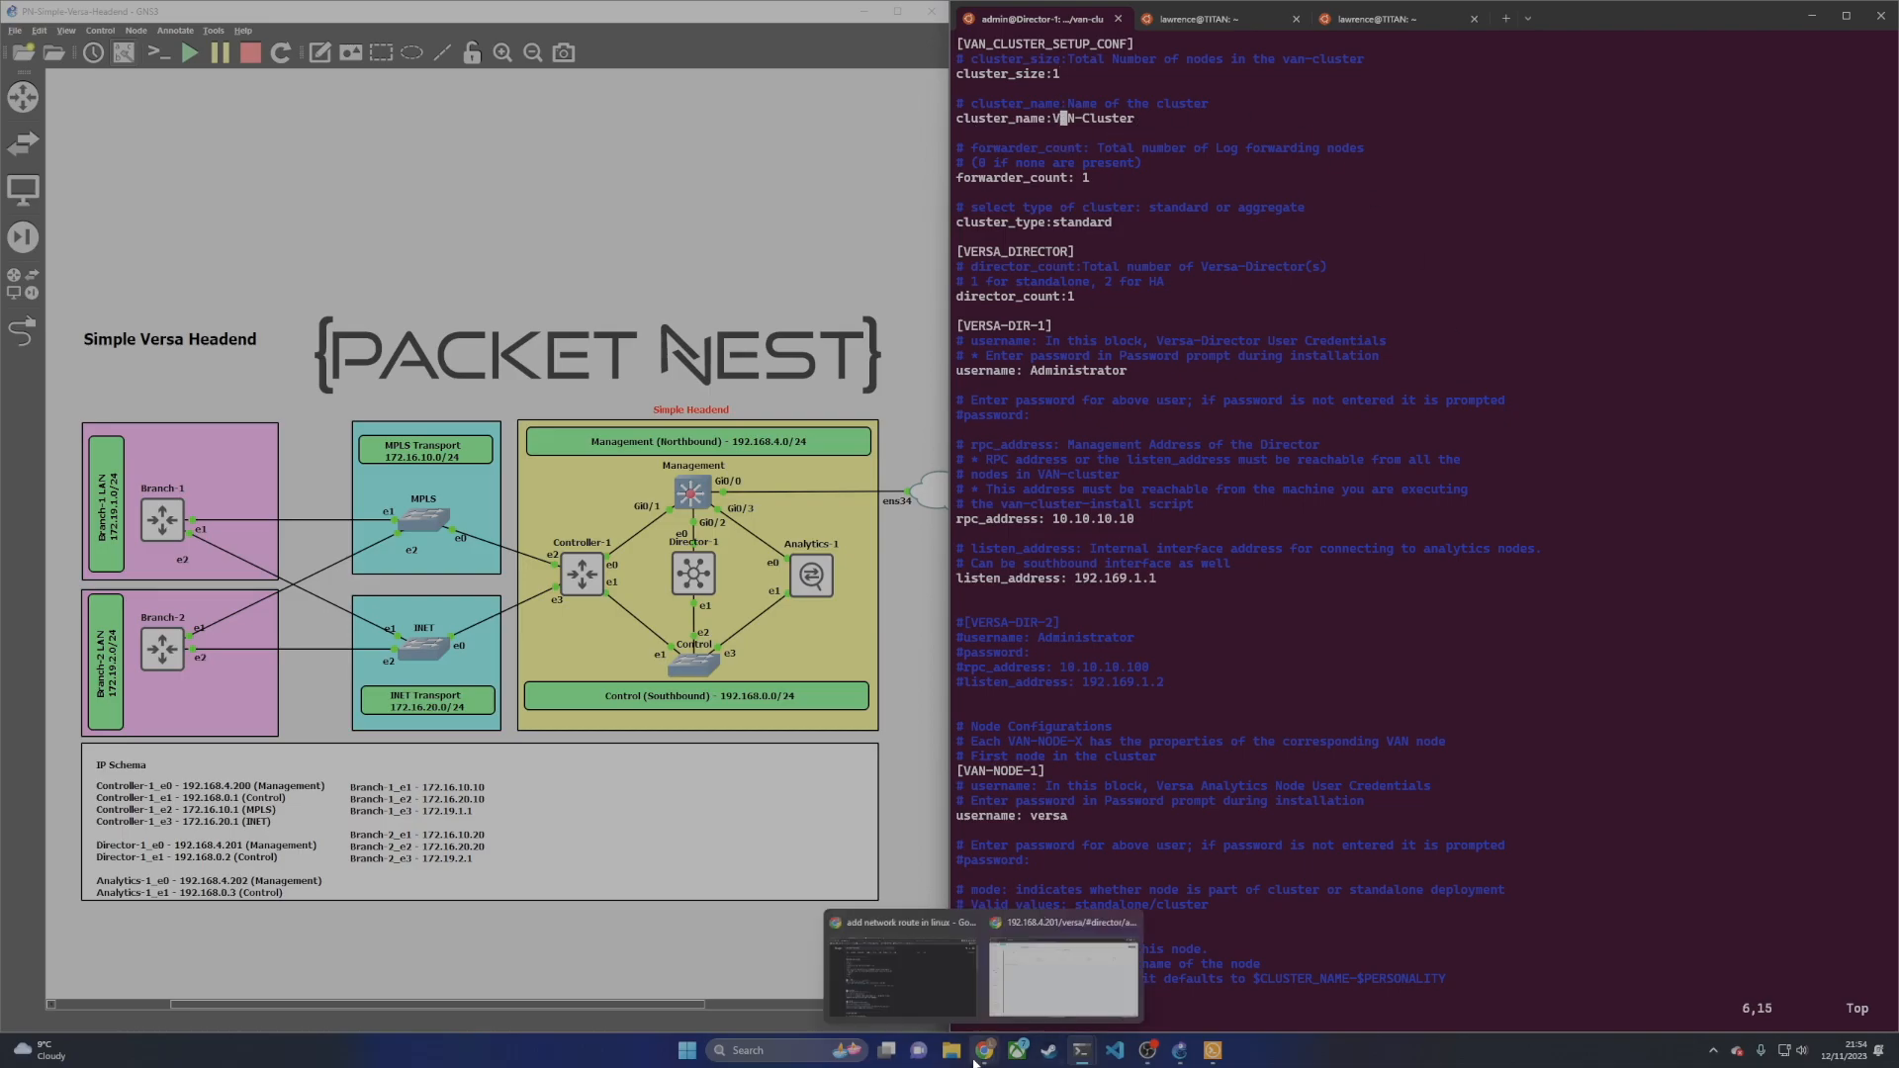
pyautogui.click(1088, 974)
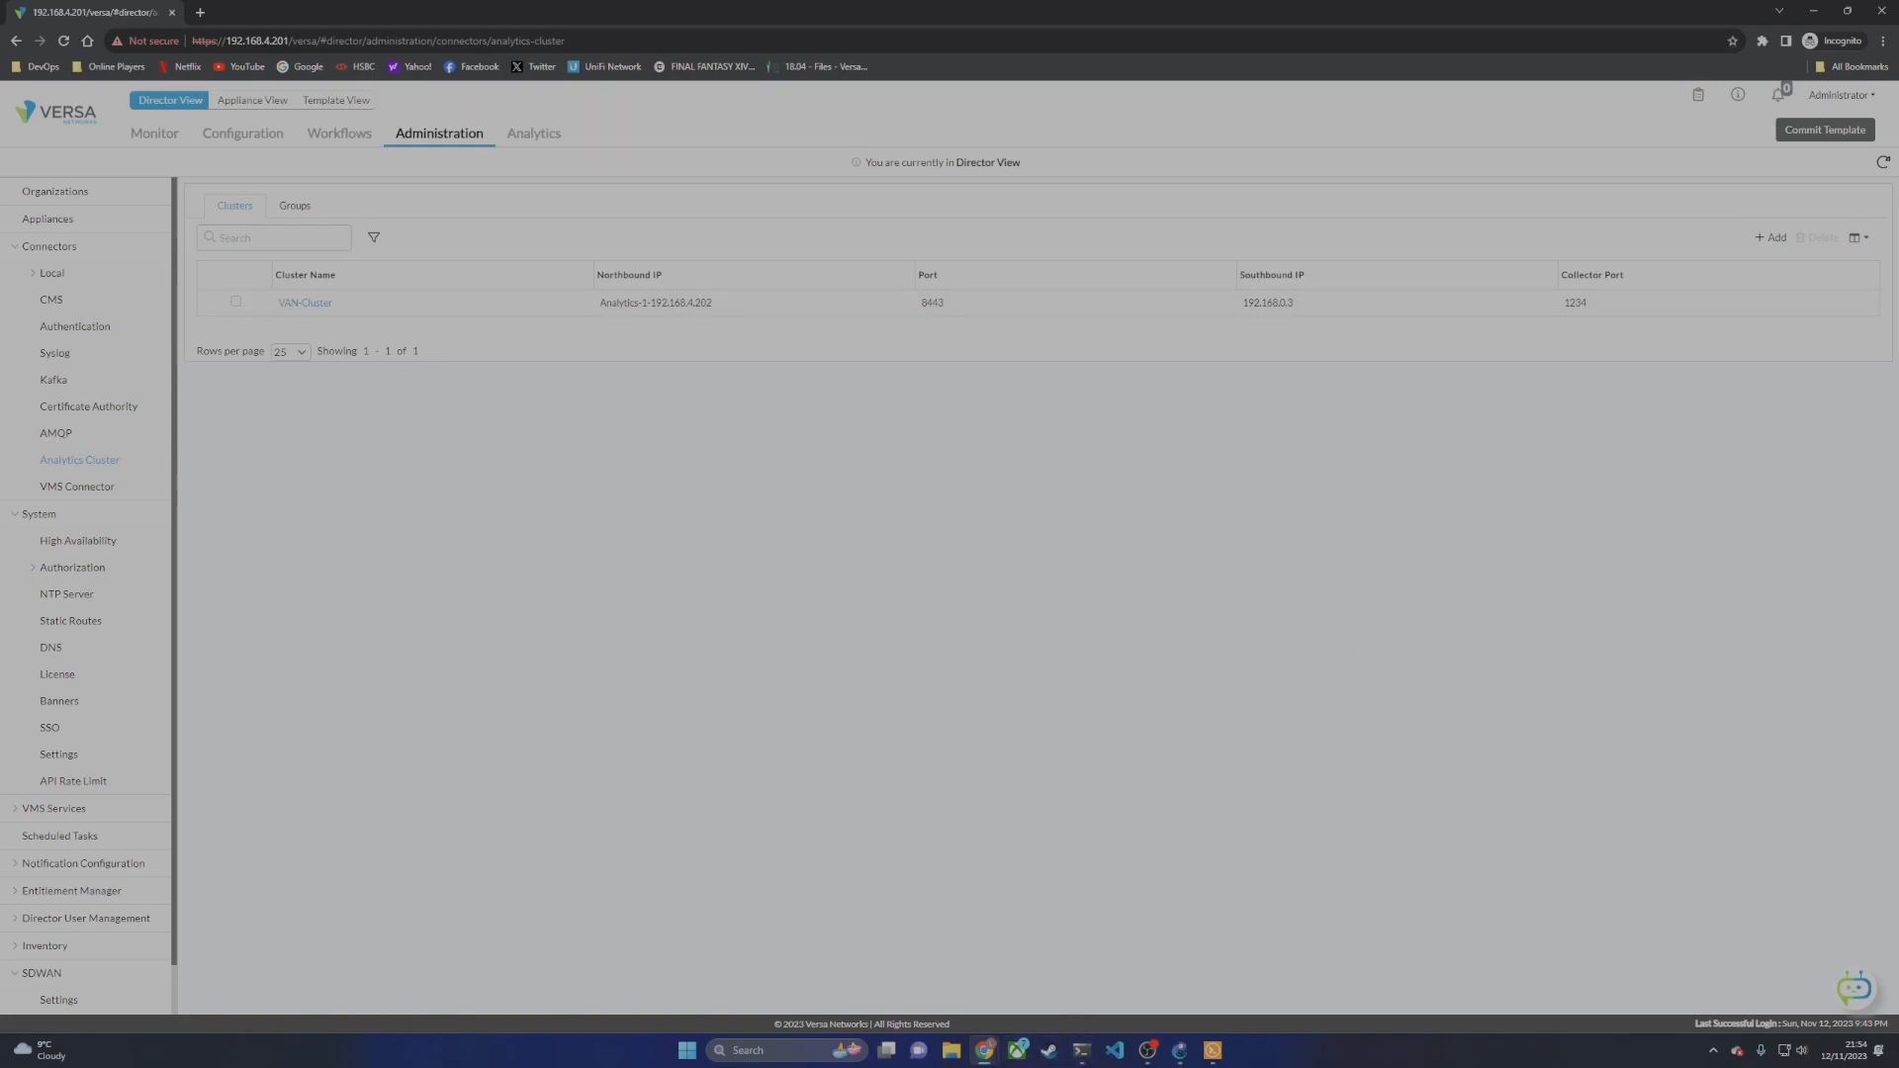
pyautogui.click(1177, 1051)
pyautogui.click(1082, 1052)
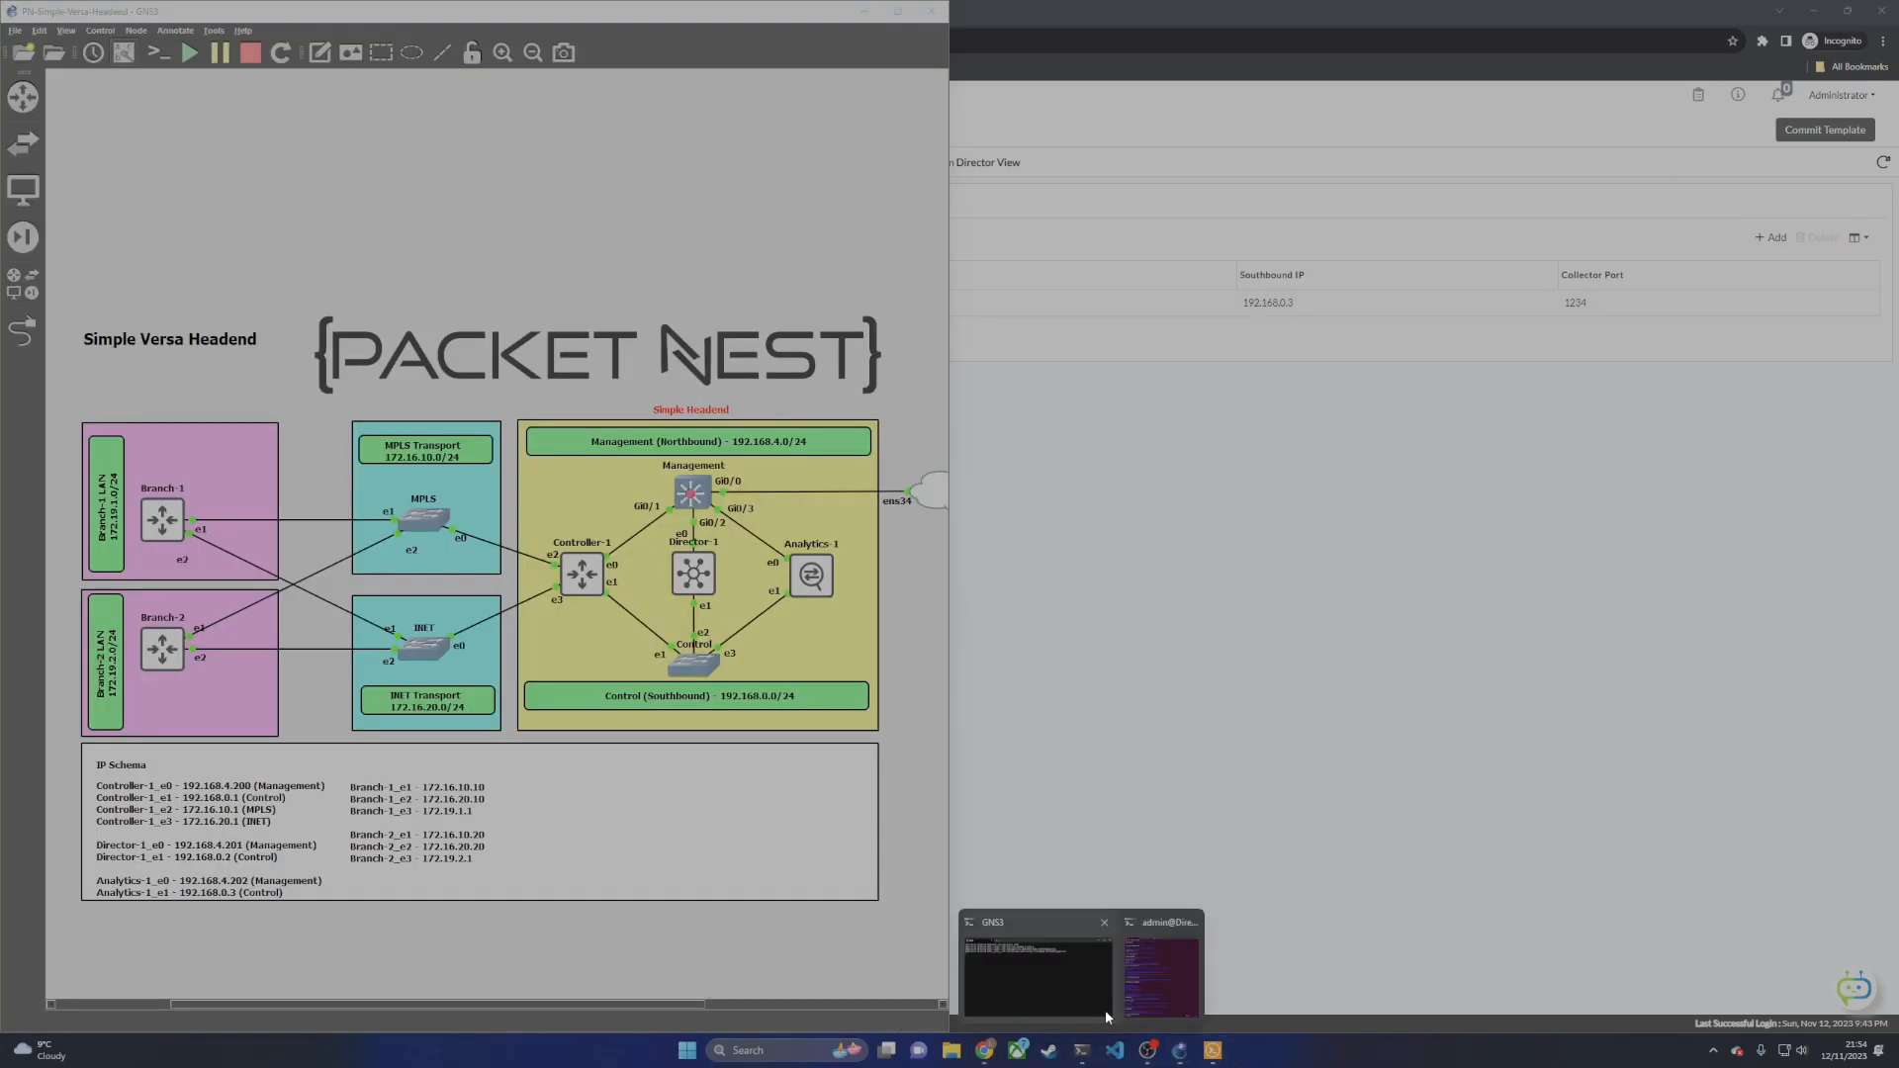
pyautogui.click(1154, 1006)
pyautogui.press('Down')
pyautogui.press('Down')
pyautogui.press('Down')
pyautogui.press('Down')
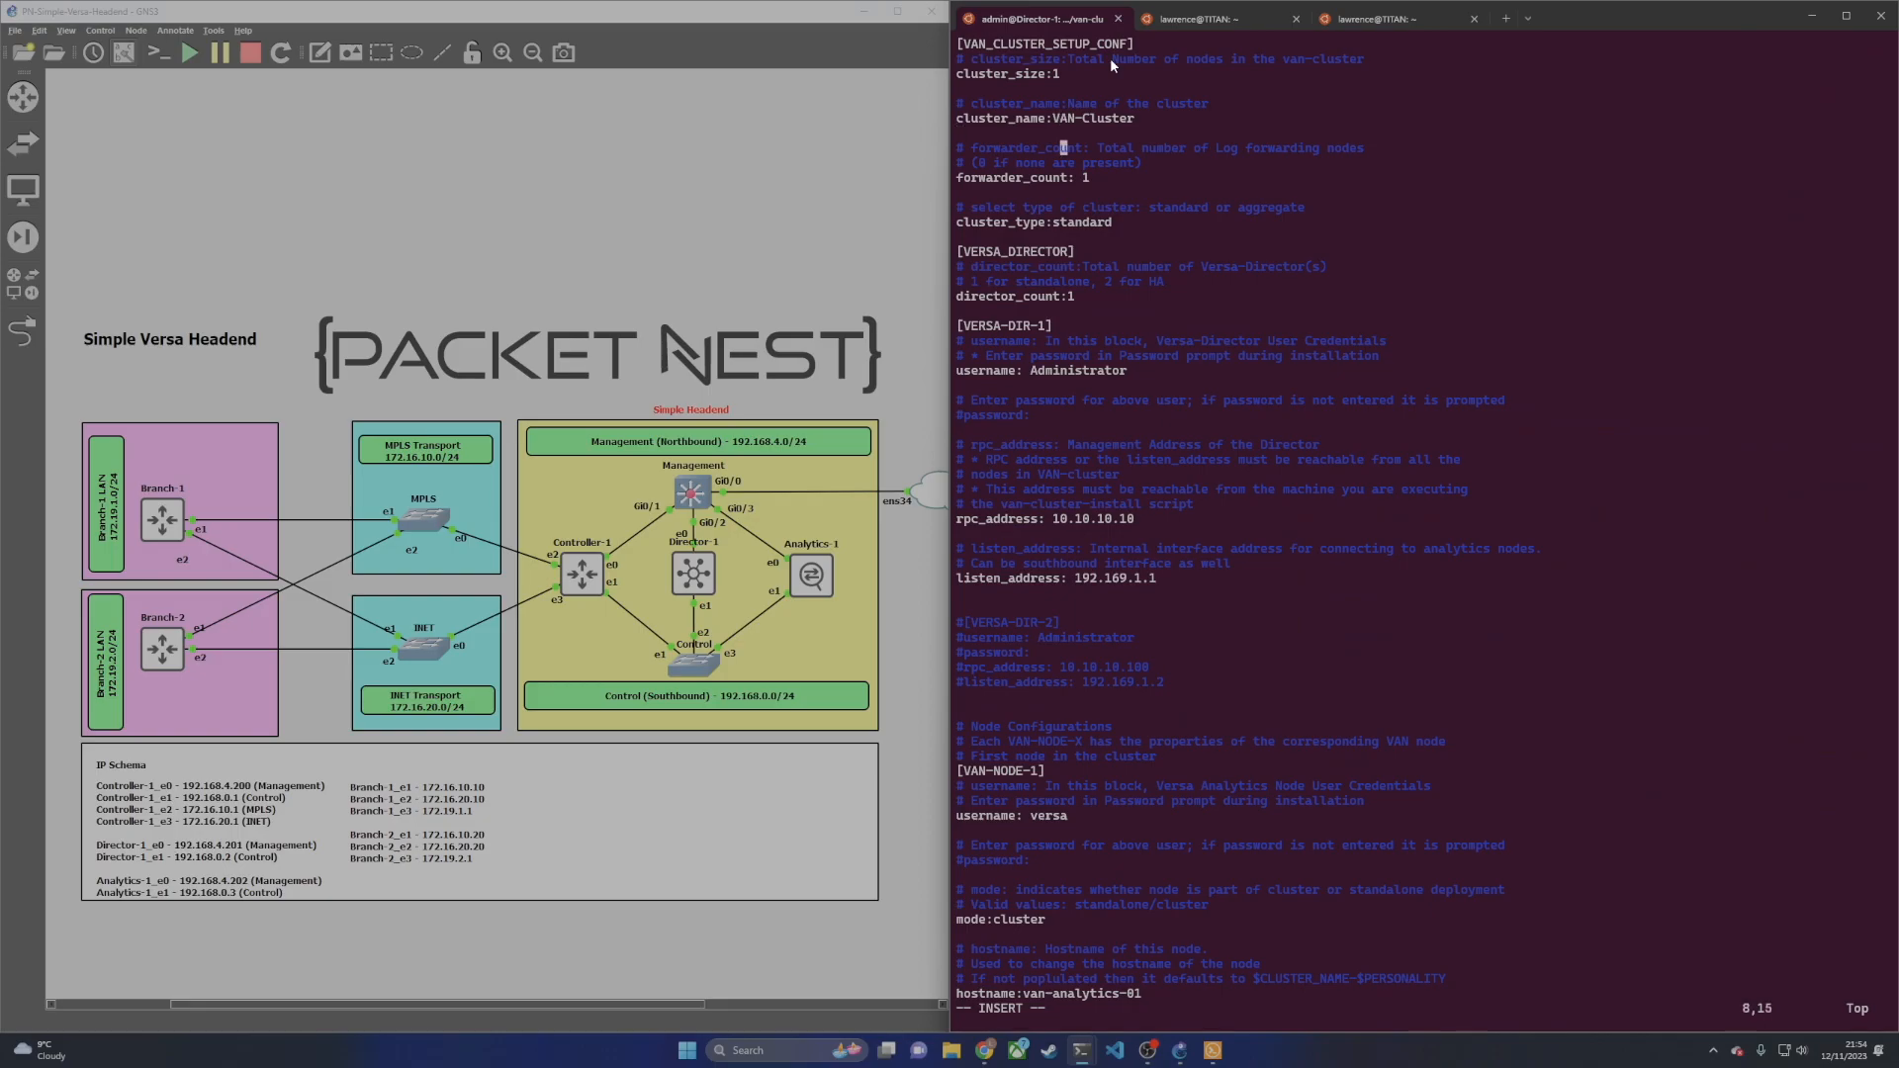
pyautogui.press('Right')
pyautogui.press('Right')
pyautogui.press('Right')
pyautogui.press('Right')
# Step: Set the Director rpc_address to 192.168.4.201 and listen_address to 192.168.0.2
pyautogui.press('Down')
pyautogui.press('Down')
pyautogui.press('Down')
pyautogui.press('Down')
pyautogui.press('Up')
pyautogui.press('Down')
pyautogui.press('Down')
pyautogui.press('Down')
pyautogui.press('Down')
pyautogui.press('Down')
# Step: Change the analytics node mode to standalone
pyautogui.press('Down')
pyautogui.press('Down')
pyautogui.press('Down')
pyautogui.press('Down')
pyautogui.press('Down')
pyautogui.press('Down')
pyautogui.press('Down')
pyautogui.press('Down')
pyautogui.press('Down')
pyautogui.press('Down')
pyautogui.press('Down')
pyautogui.press('Down')
pyautogui.press('Down')
pyautogui.press('Down')
pyautogui.press('Down')
pyautogui.press('Right')
pyautogui.press('Right')
pyautogui.press('Right')
pyautogui.press('Right')
pyautogui.press('Right')
pyautogui.press('BackSpace')
pyautogui.press('BackSpace')
pyautogui.press('BackSpace')
pyautogui.press('BackSpace')
pyautogui.press('BackSpace')
pyautogui.press('BackSpace')
pyautogui.press('BackSpace')
pyautogui.press('BackSpace')
pyautogui.press('BackSpace')
pyautogui.press('BackSpace')
pyautogui.write('92.168.4.201')
pyautogui.press('Down')
pyautogui.press('Down')
pyautogui.press('Down')
pyautogui.press('Down')
pyautogui.press('Down')
pyautogui.press('Up')
pyautogui.press('End')
pyautogui.press('BackSpace')
pyautogui.press('BackSpace')
pyautogui.press('BackSpace')
pyautogui.press('BackSpace')
pyautogui.press('BackSpace')
pyautogui.write('8.0.2')
pyautogui.press('Down')
pyautogui.press('Down')
pyautogui.press('Down')
pyautogui.press('Down')
pyautogui.press('Down')
pyautogui.press('Down')
pyautogui.press('Down')
pyautogui.press('Down')
pyautogui.press('Down')
pyautogui.press('Down')
pyautogui.press('Down')
pyautogui.press('Down')
pyautogui.press('Down')
pyautogui.press('Down')
pyautogui.press('Down')
pyautogui.press('Down')
pyautogui.press('Down')
pyautogui.press('Down')
pyautogui.press('Up')
pyautogui.press('Up')
pyautogui.press('Down')
pyautogui.press('Down')
pyautogui.press('Down')
pyautogui.press('Down')
pyautogui.press('Down')
pyautogui.press('Down')
pyautogui.press('Down')
pyautogui.press('BackSpace')
pyautogui.press('BackSpace')
pyautogui.press('BackSpace')
pyautogui.press('BackSpace')
pyautogui.press('BackSpace')
pyautogui.press('BackSpace')
pyautogui.write('standalone')
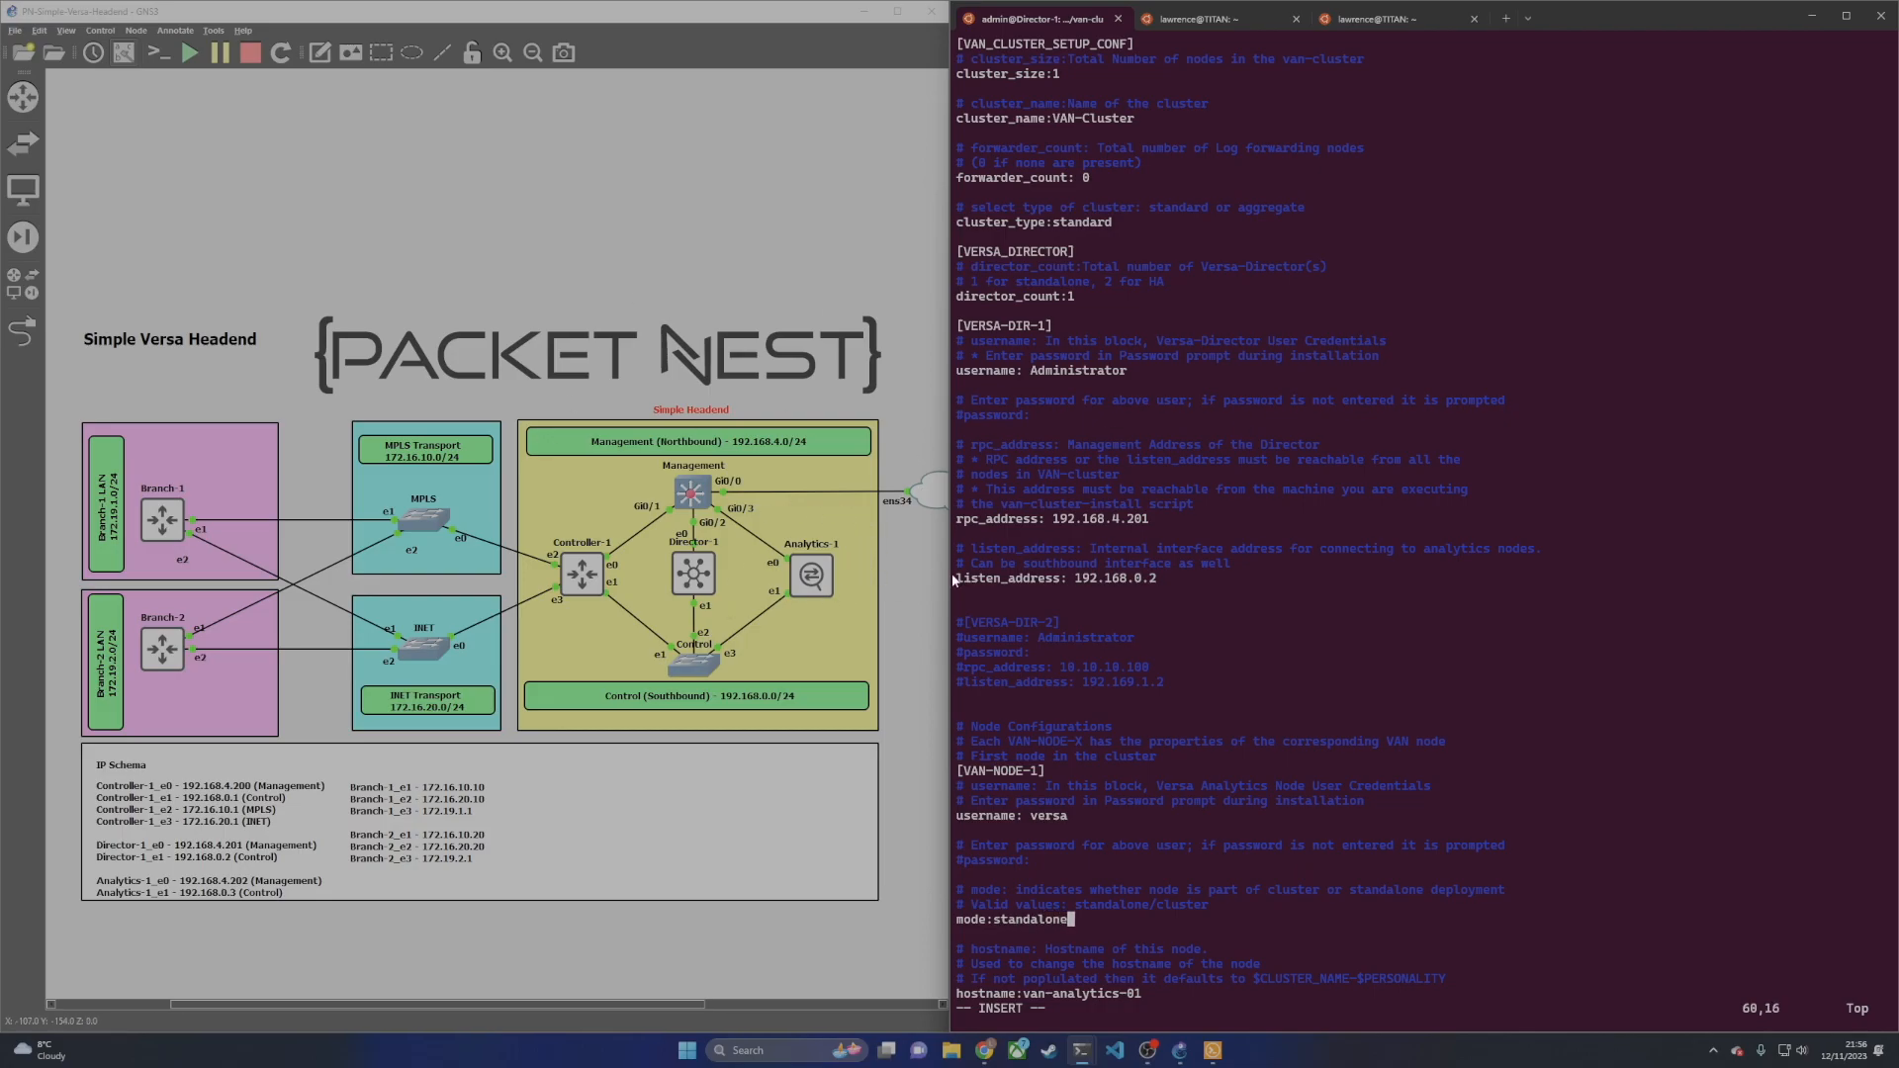
# Step: Rename VAN-NODE-1's hostname to Analytics-1 and set its personality to standalone
pyautogui.press('Down')
pyautogui.press('Down')
pyautogui.press('Down')
pyautogui.press('Down')
pyautogui.press('Down')
pyautogui.press('Right')
pyautogui.press('BackSpace')
pyautogui.press('BackSpace')
pyautogui.press('Delete')
pyautogui.press('Delete')
pyautogui.press('Delete')
pyautogui.press('Delete')
pyautogui.press('Delete')
pyautogui.press('Delete')
pyautogui.press('Delete')
pyautogui.press('Delete')
pyautogui.press('Delete')
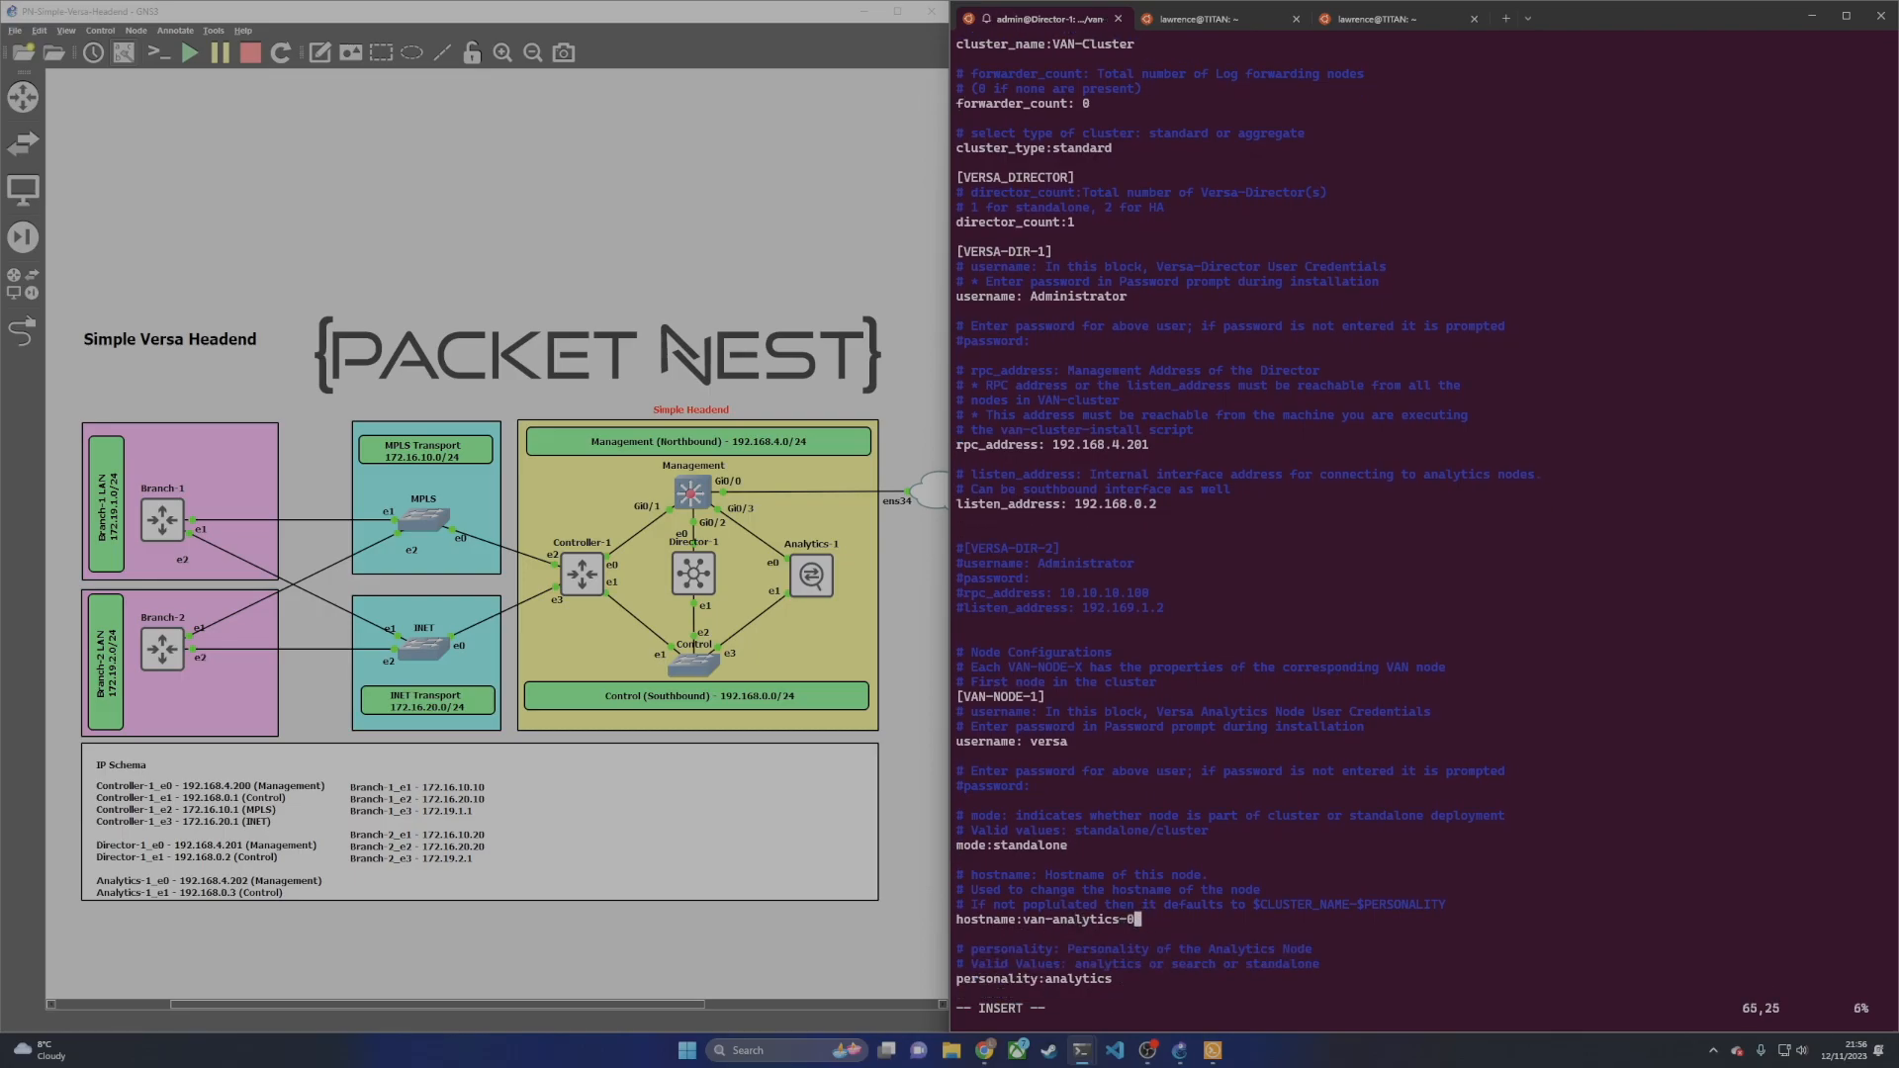
pyautogui.press('BackSpace')
pyautogui.press('BackSpace')
pyautogui.press('BackSpace')
pyautogui.press('BackSpace')
pyautogui.press('BackSpace')
pyautogui.write('Analytics-1`')
pyautogui.press('BackSpace')
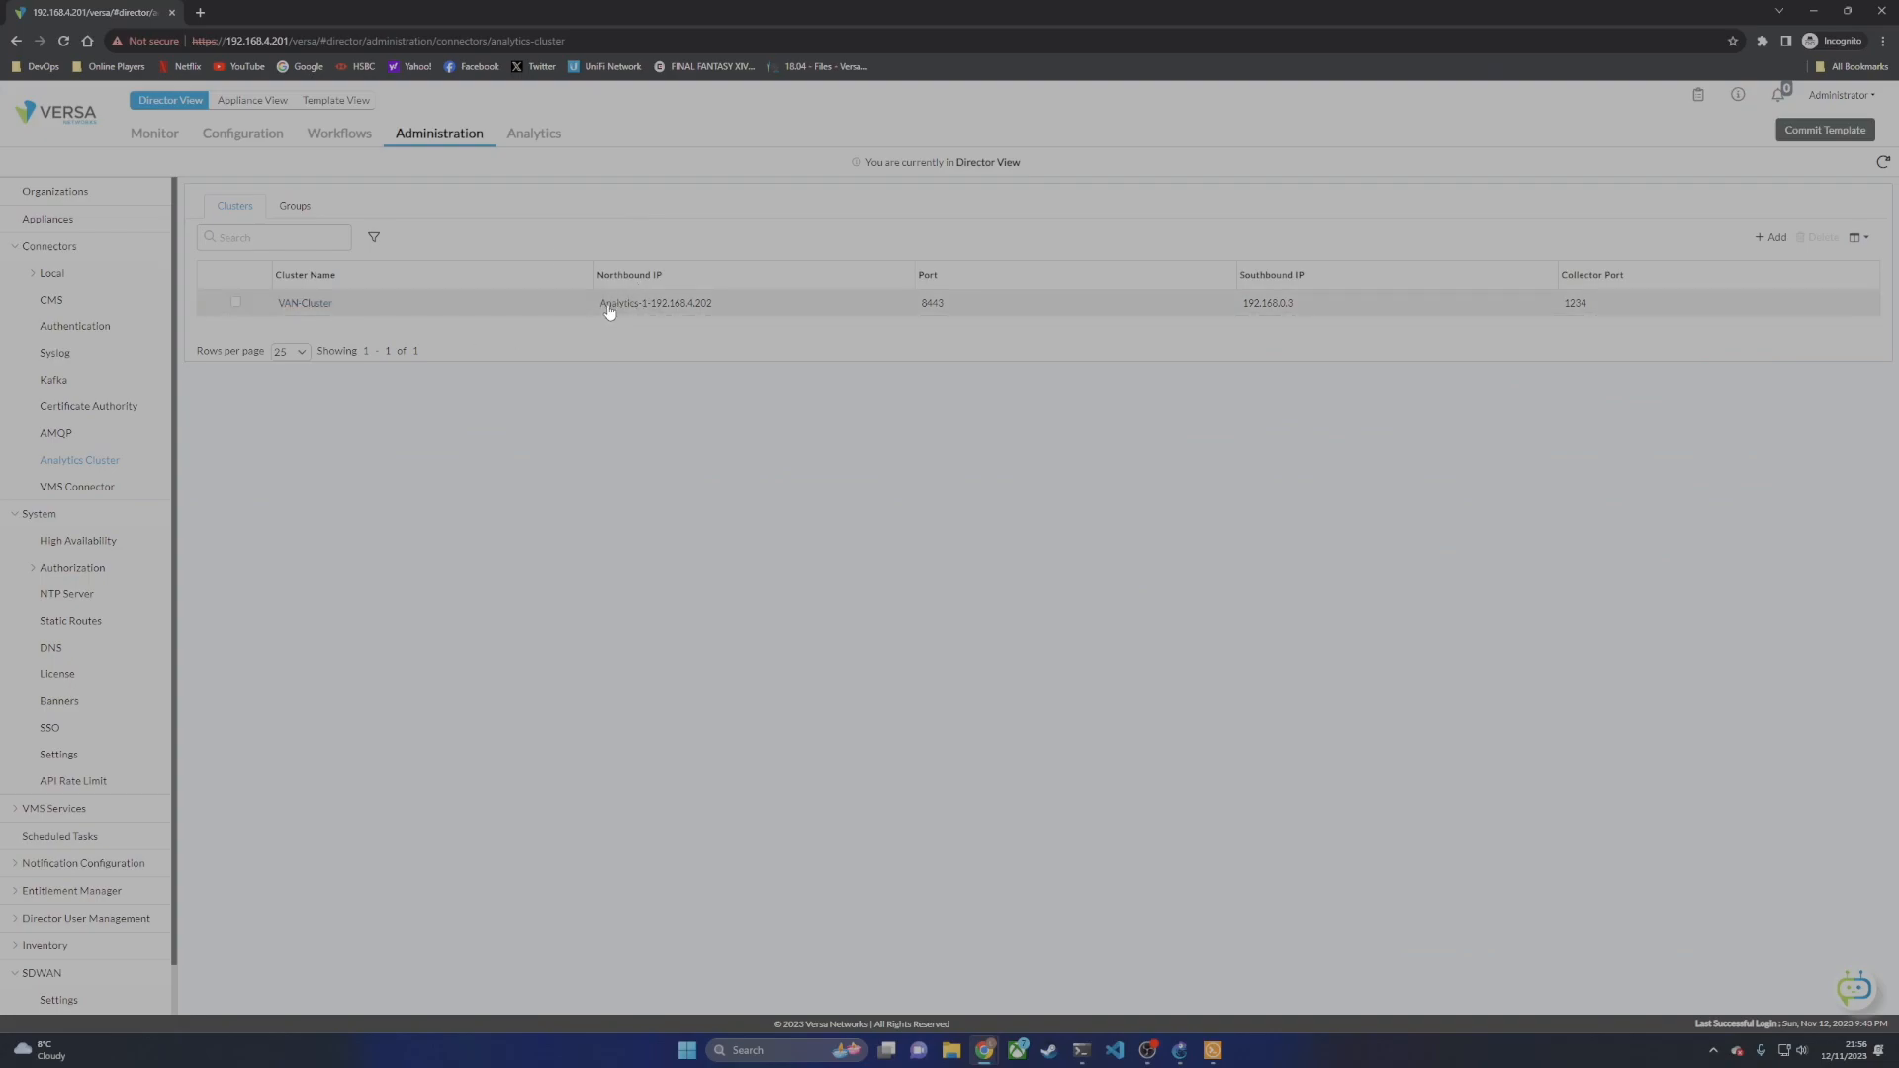
pyautogui.click(1810, 12)
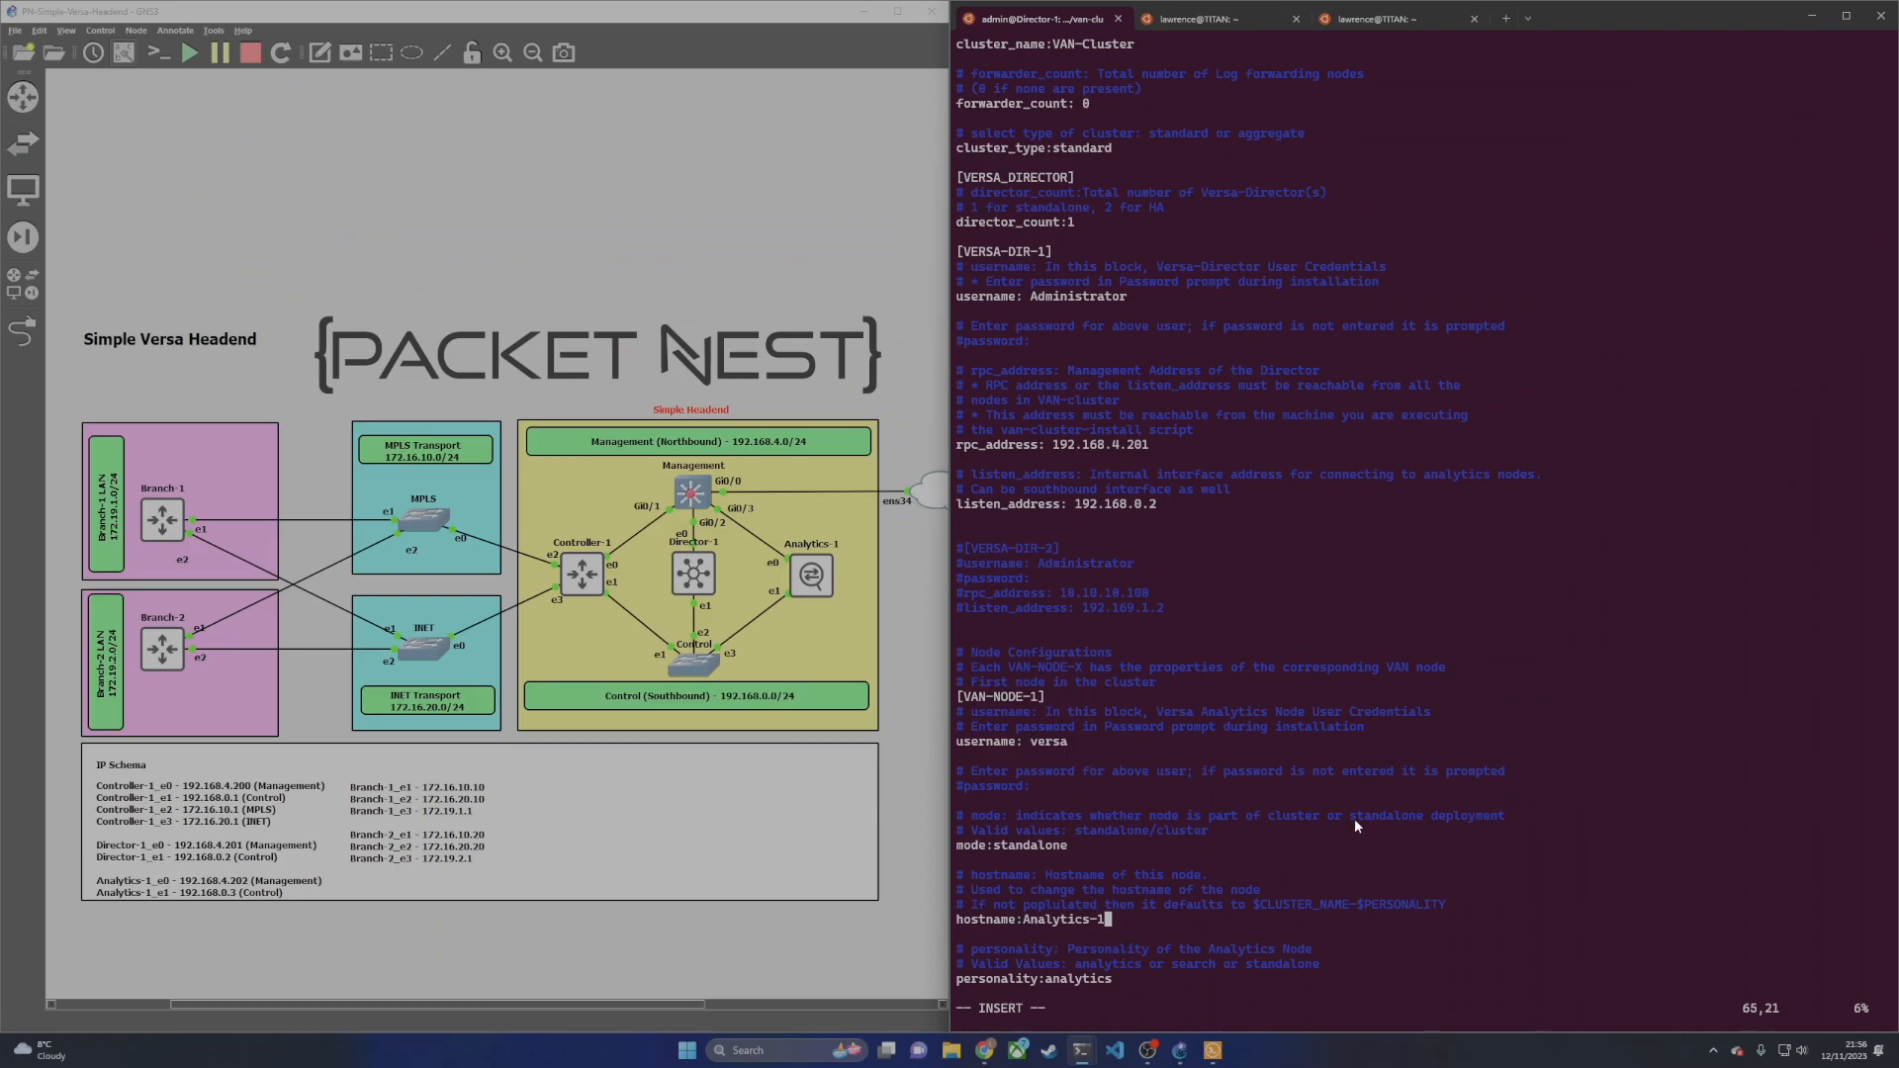
pyautogui.press('Down')
pyautogui.press('Down')
pyautogui.press('Down')
pyautogui.press('Down')
pyautogui.press('End')
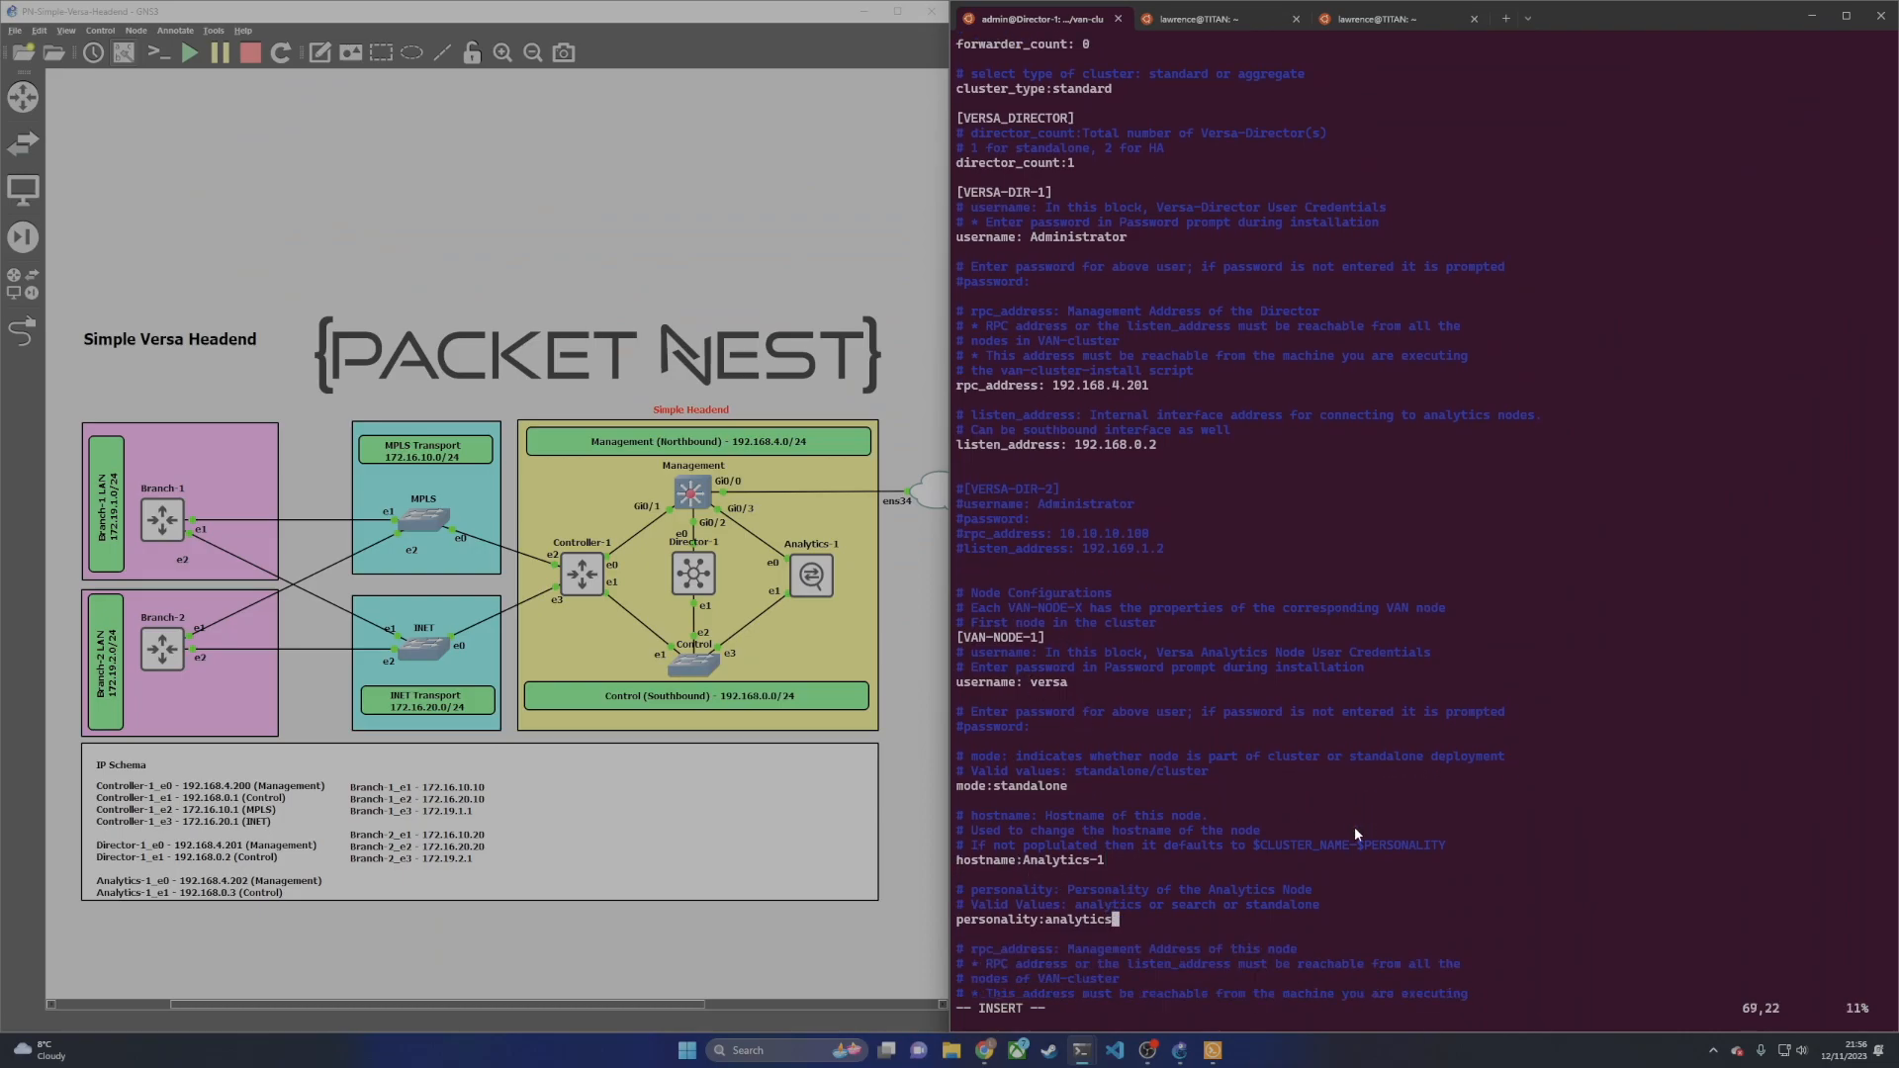
pyautogui.press('BackSpace')
pyautogui.press('BackSpace')
pyautogui.press('BackSpace')
pyautogui.press('BackSpace')
pyautogui.press('BackSpace')
pyautogui.press('BackSpace')
pyautogui.press('BackSpace')
pyautogui.press('BackSpace')
pyautogui.press('BackSpace')
pyautogui.write('standalone')
# Step: Set the node rpc_address to 192.168.4.202 and listen and collector addresses to 192.168.0.3
pyautogui.press('Down')
pyautogui.press('Down')
pyautogui.press('Down')
pyautogui.press('Down')
pyautogui.press('Down')
pyautogui.press('Down')
pyautogui.press('Down')
pyautogui.press('End')
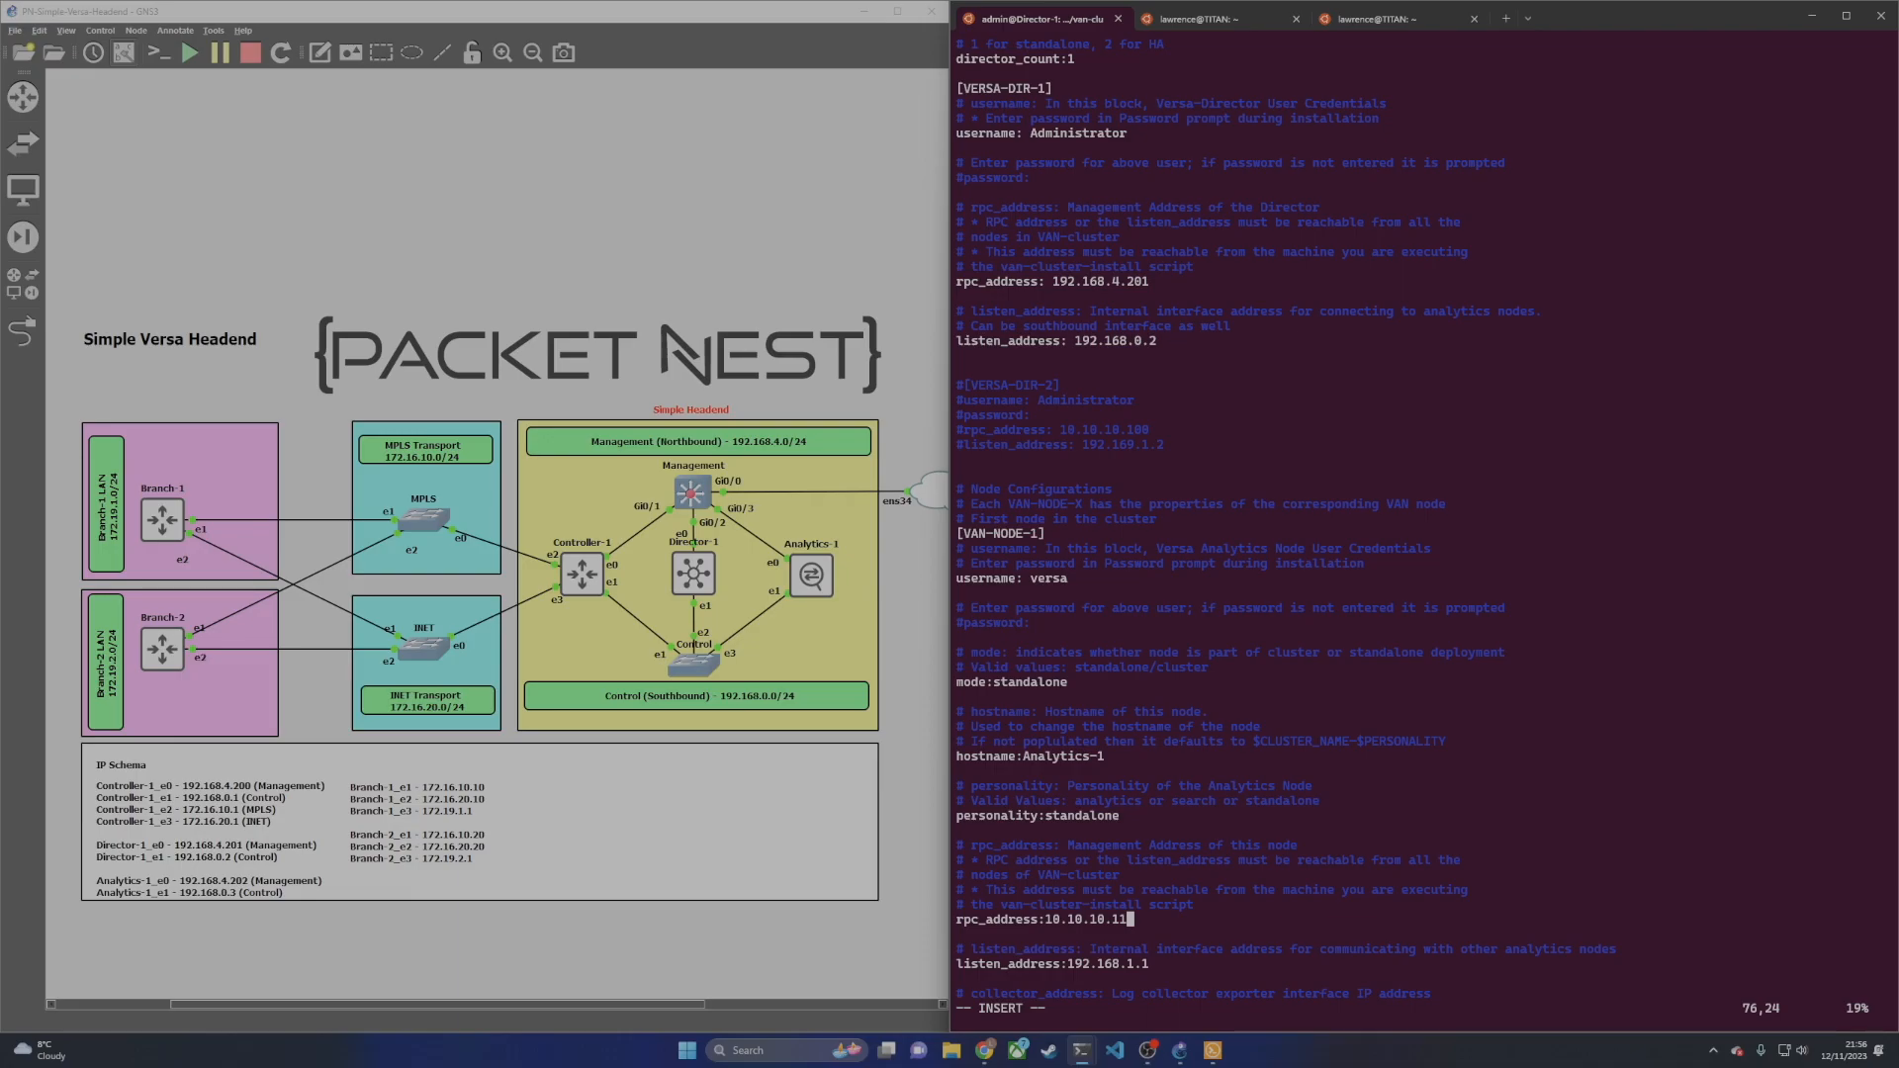
pyautogui.press('BackSpace')
pyautogui.press('BackSpace')
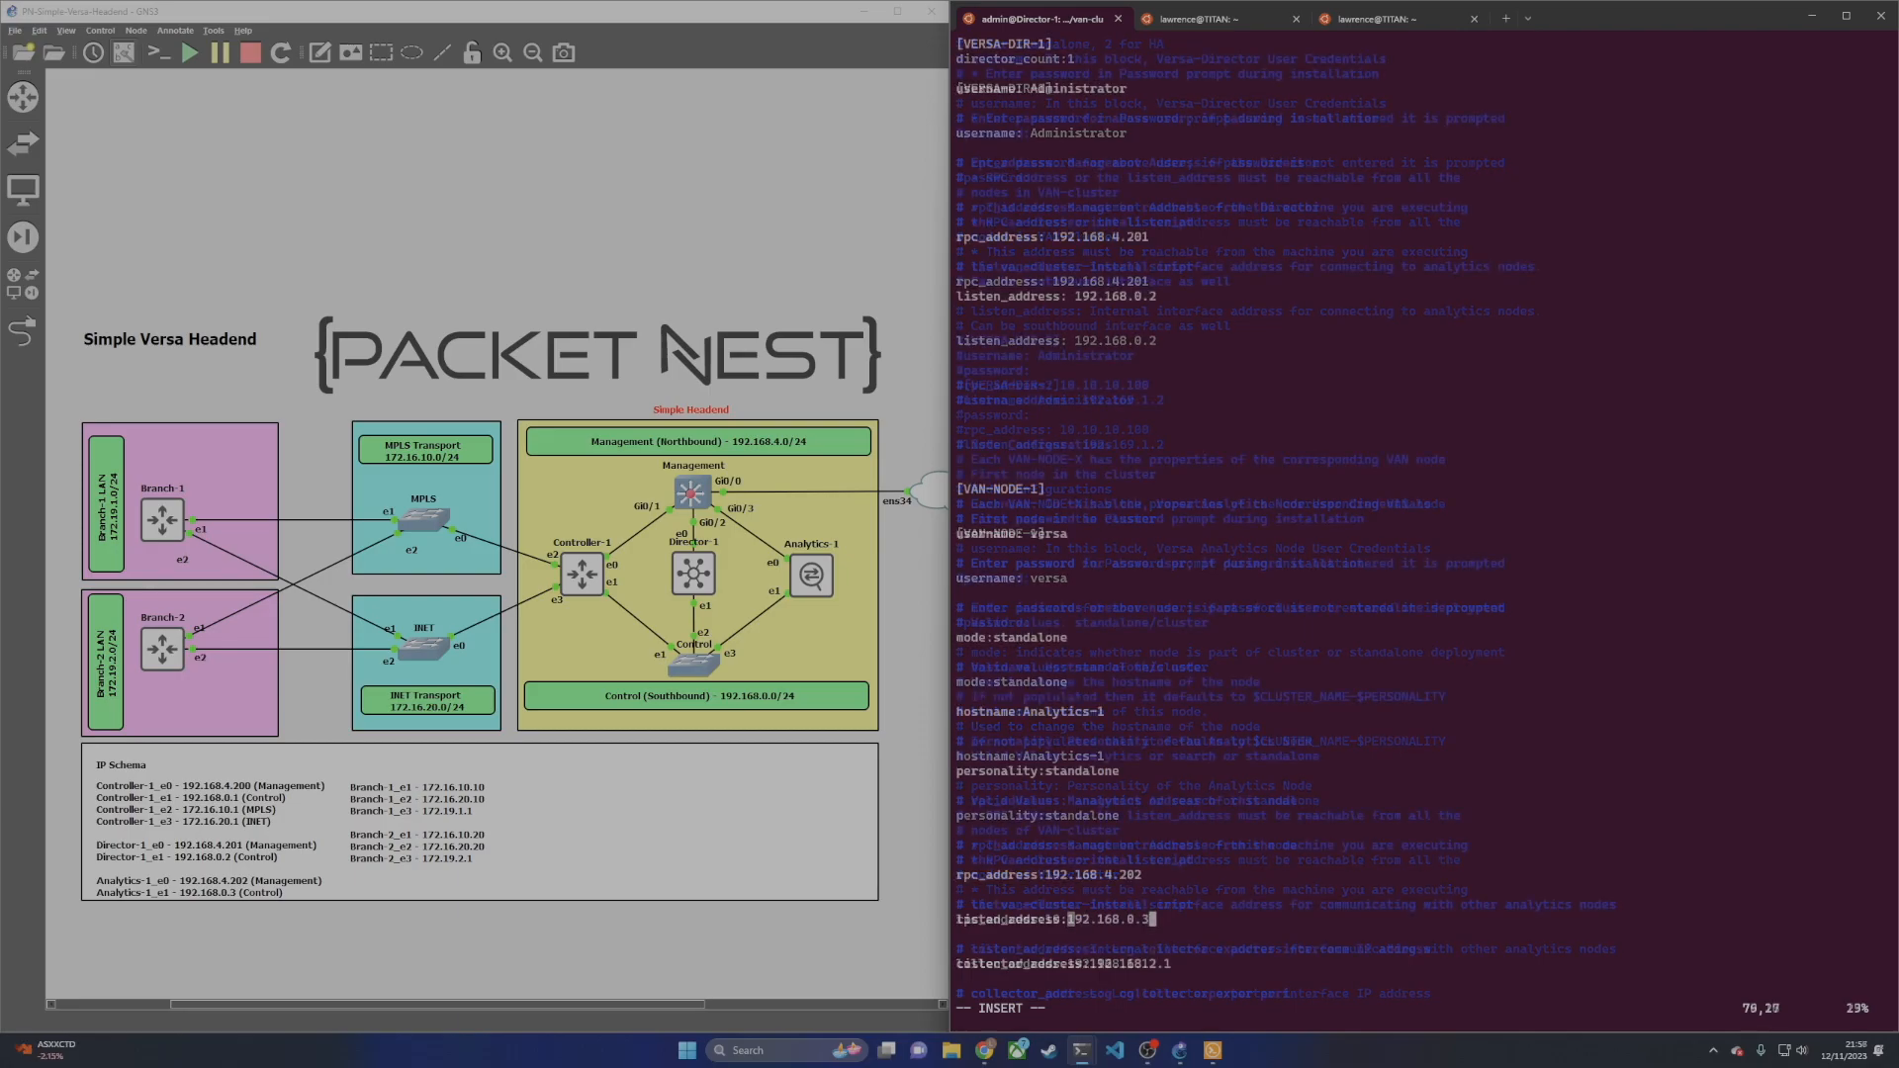
pyautogui.press('Down')
pyautogui.press('Down')
pyautogui.press('Down')
pyautogui.write('2')
pyautogui.press('End')
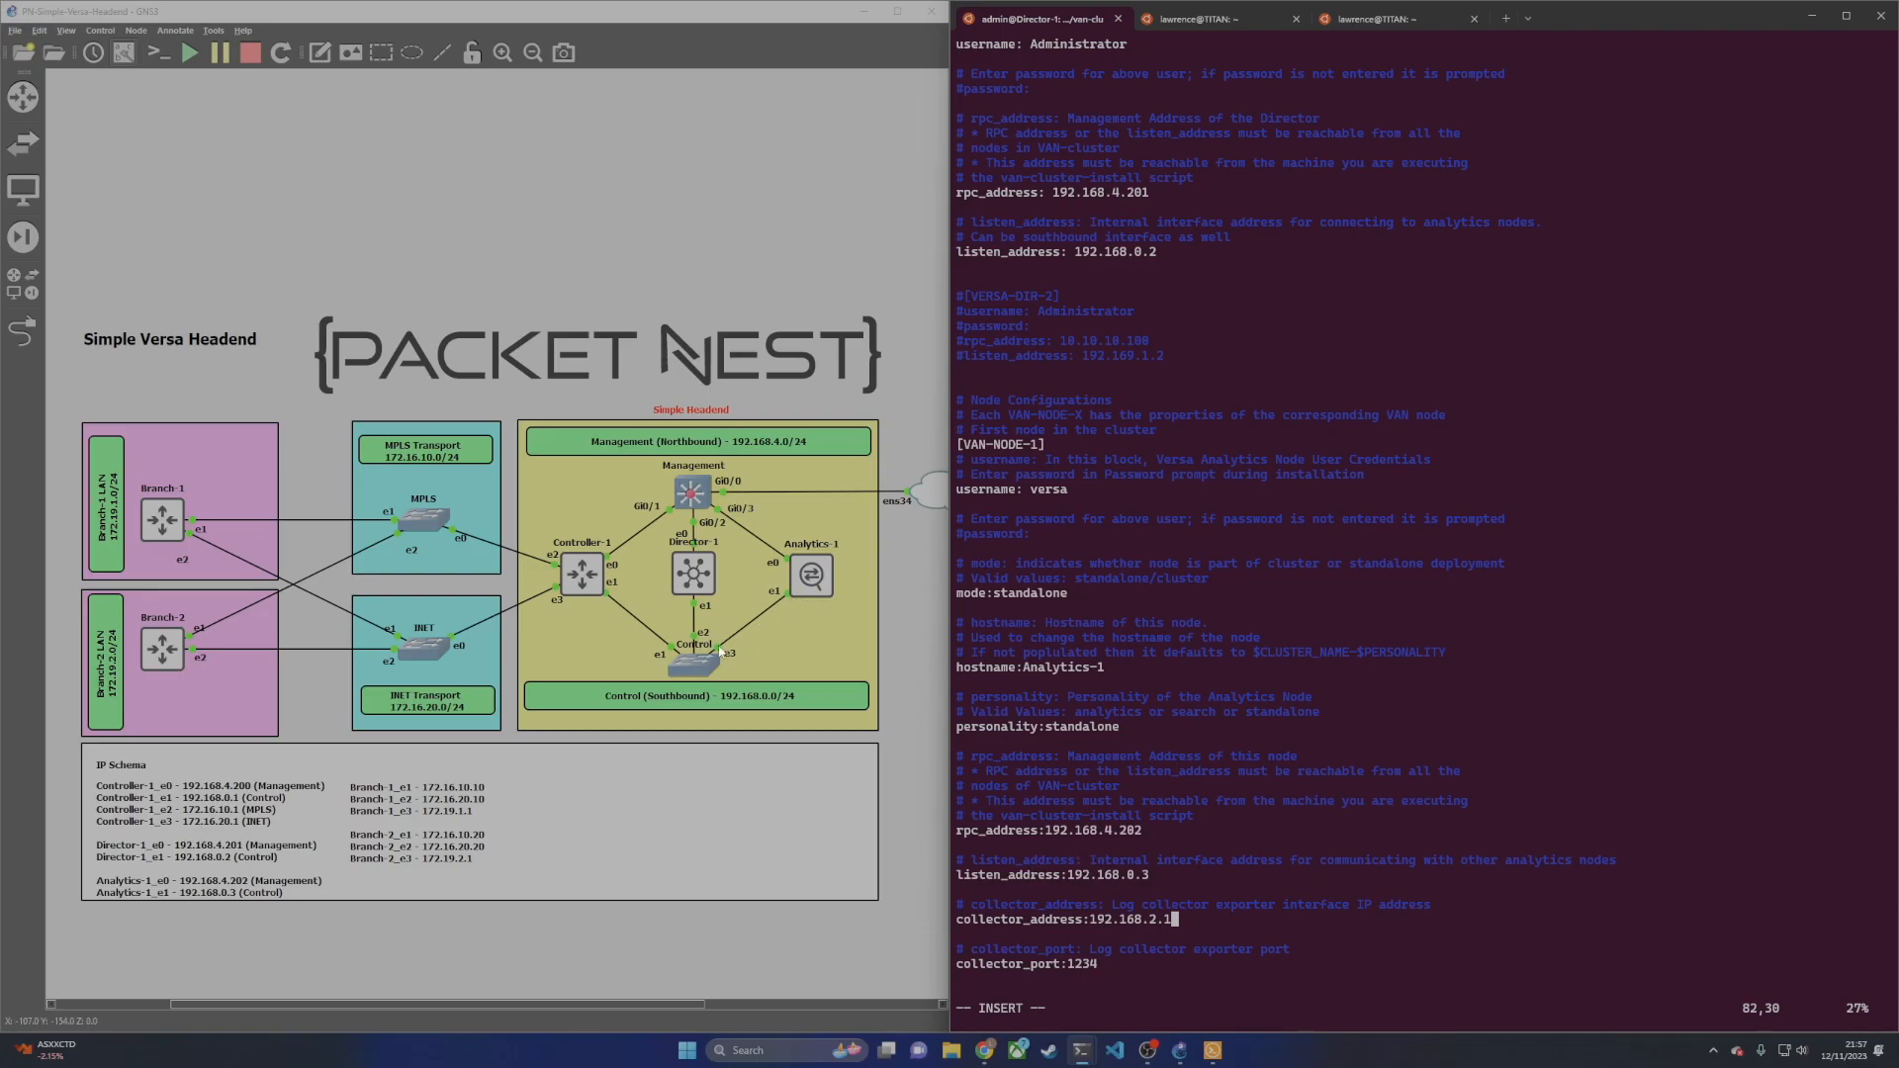
pyautogui.press('BackSpace')
pyautogui.press('BackSpace')
pyautogui.press('BackSpace')
pyautogui.write('0.3')
pyautogui.press('Down')
pyautogui.press('Down')
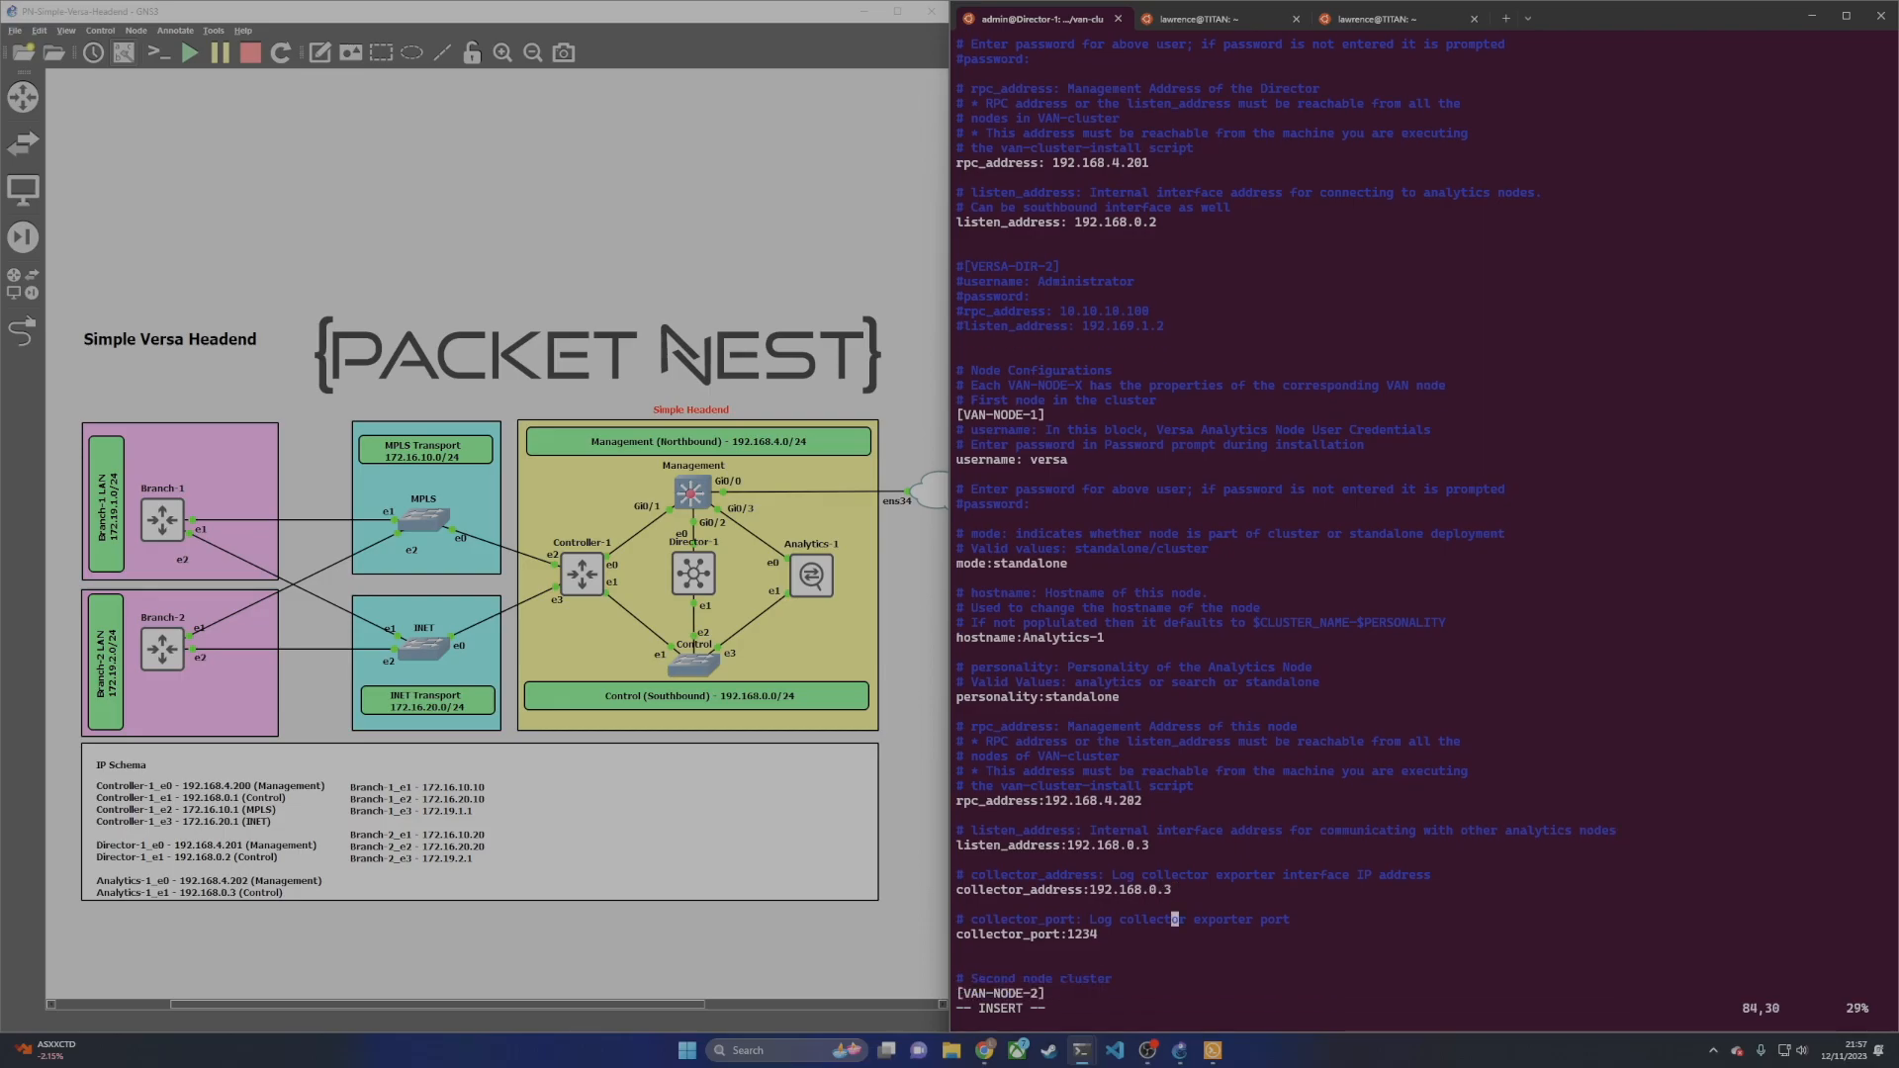
pyautogui.press('Down')
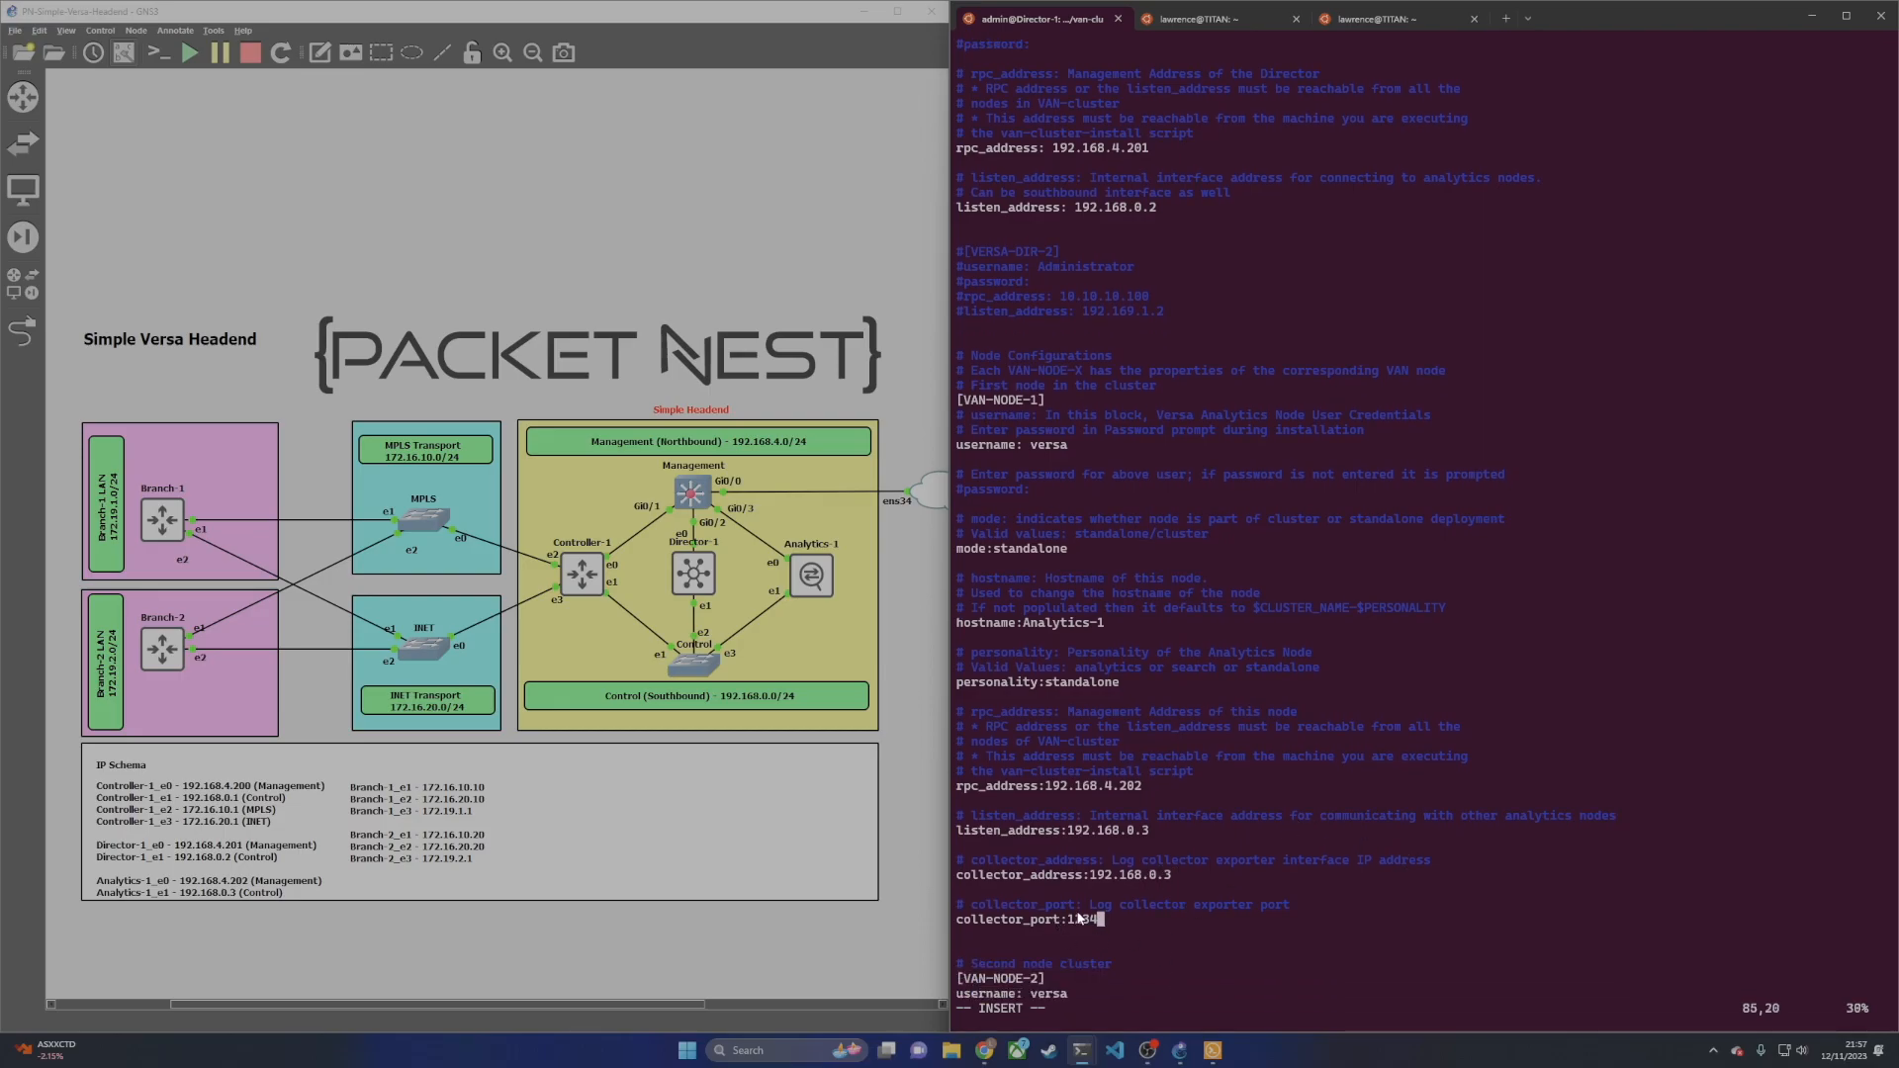
# Step: Glance at the Director Analytics Cluster page in the browser, then return to the editor
pyautogui.moveTo(984, 1050)
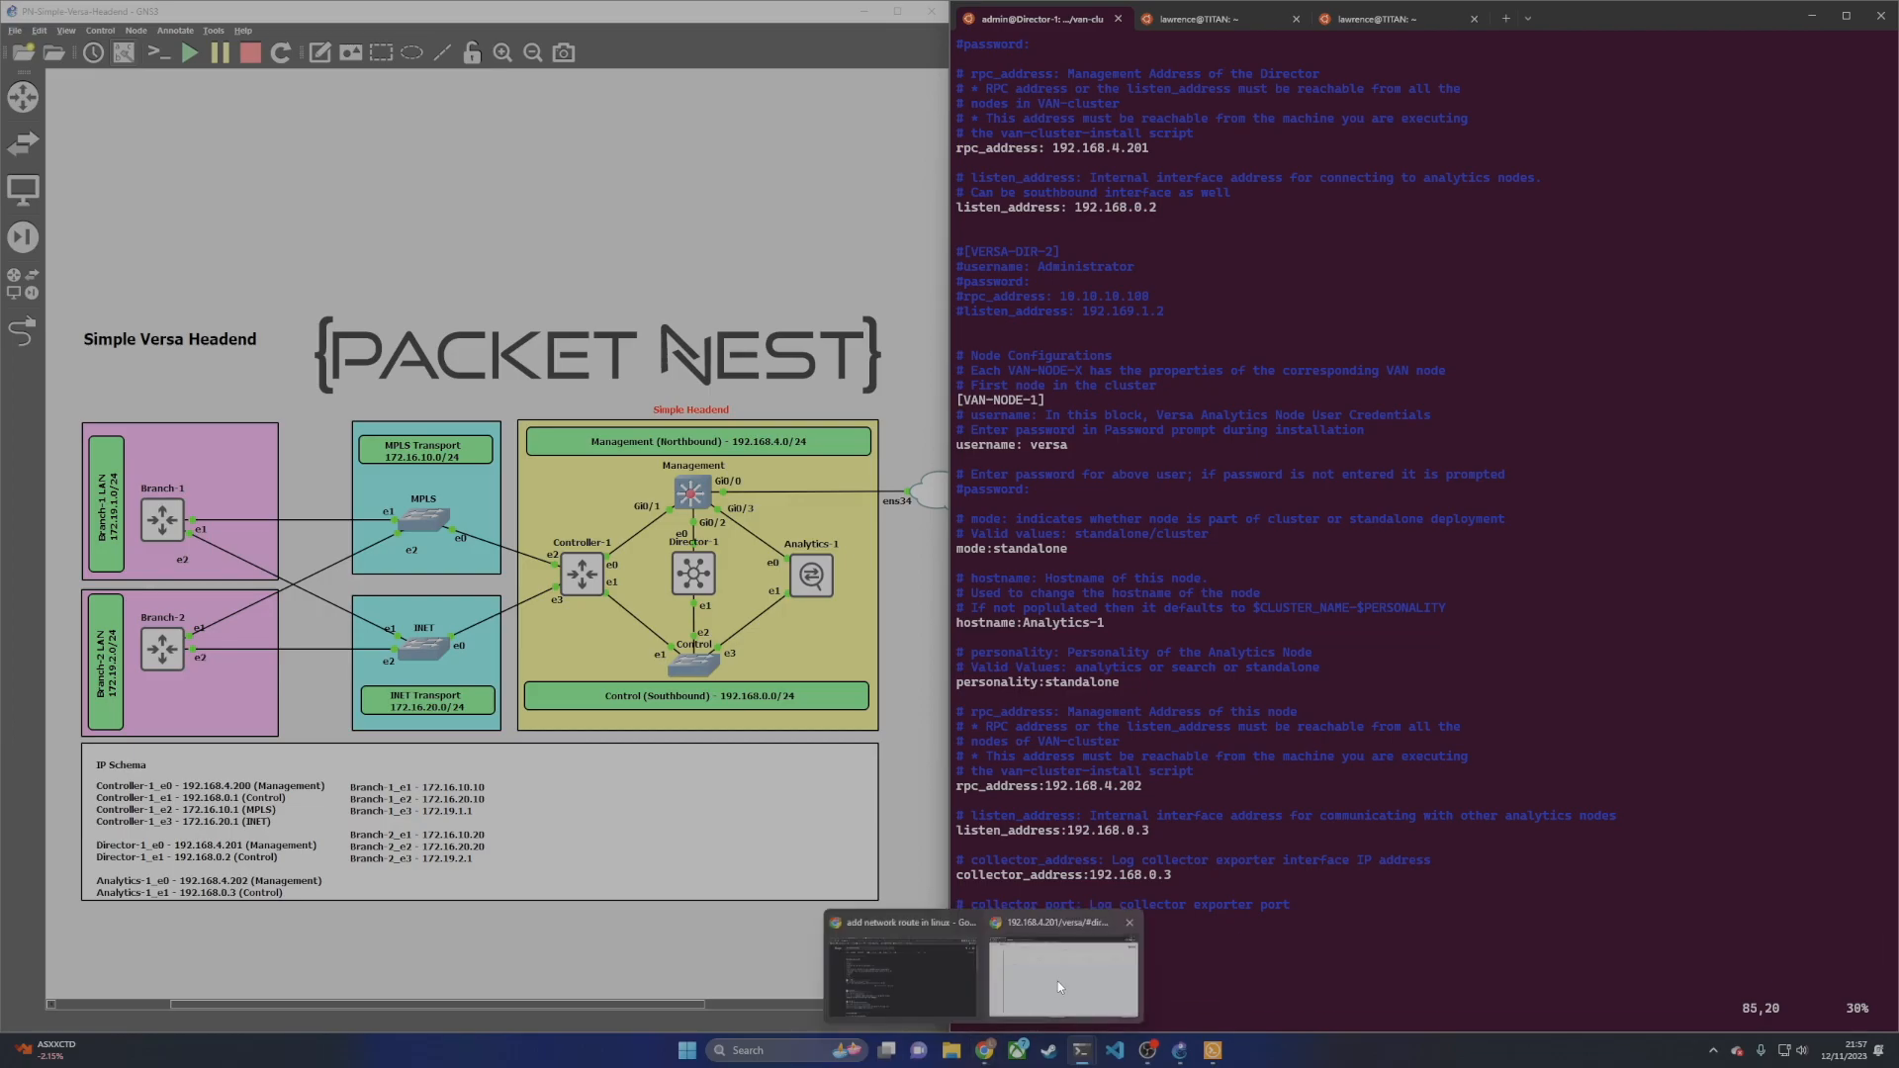
pyautogui.click(1058, 981)
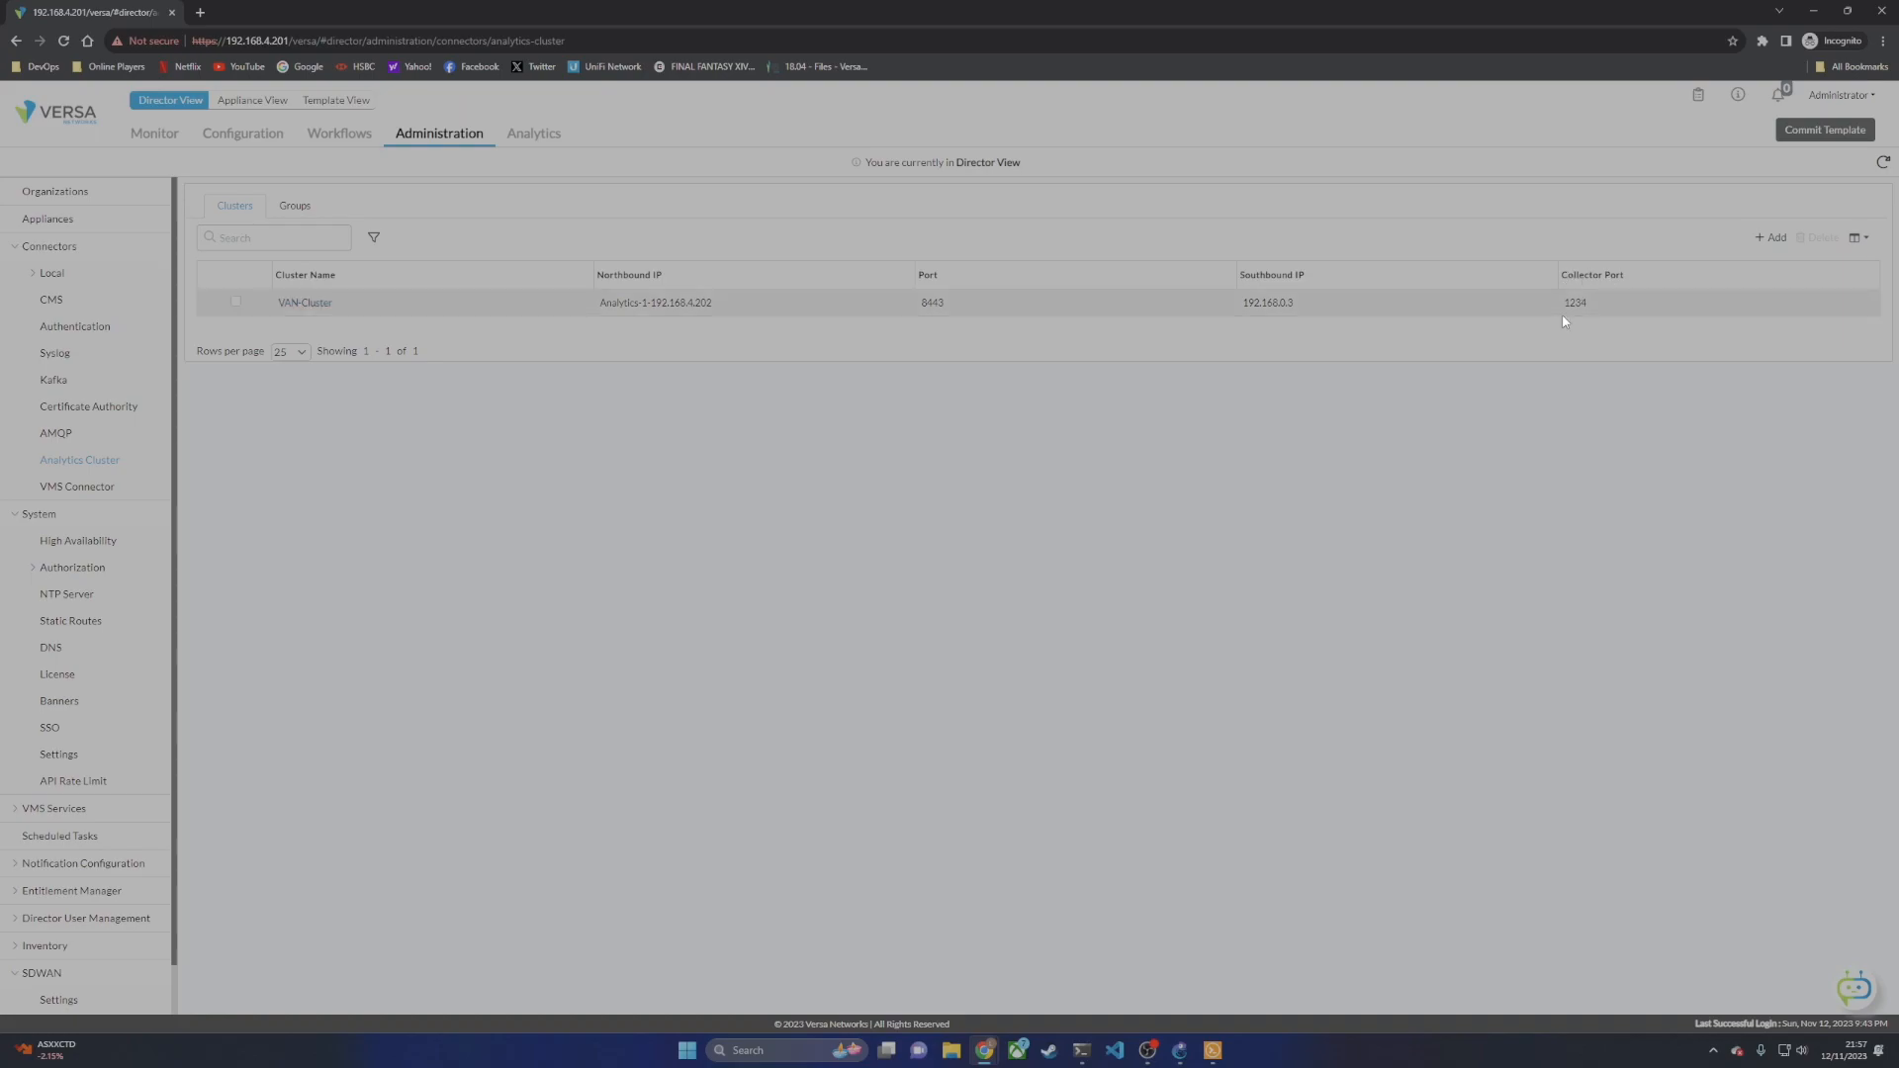
pyautogui.click(1813, 12)
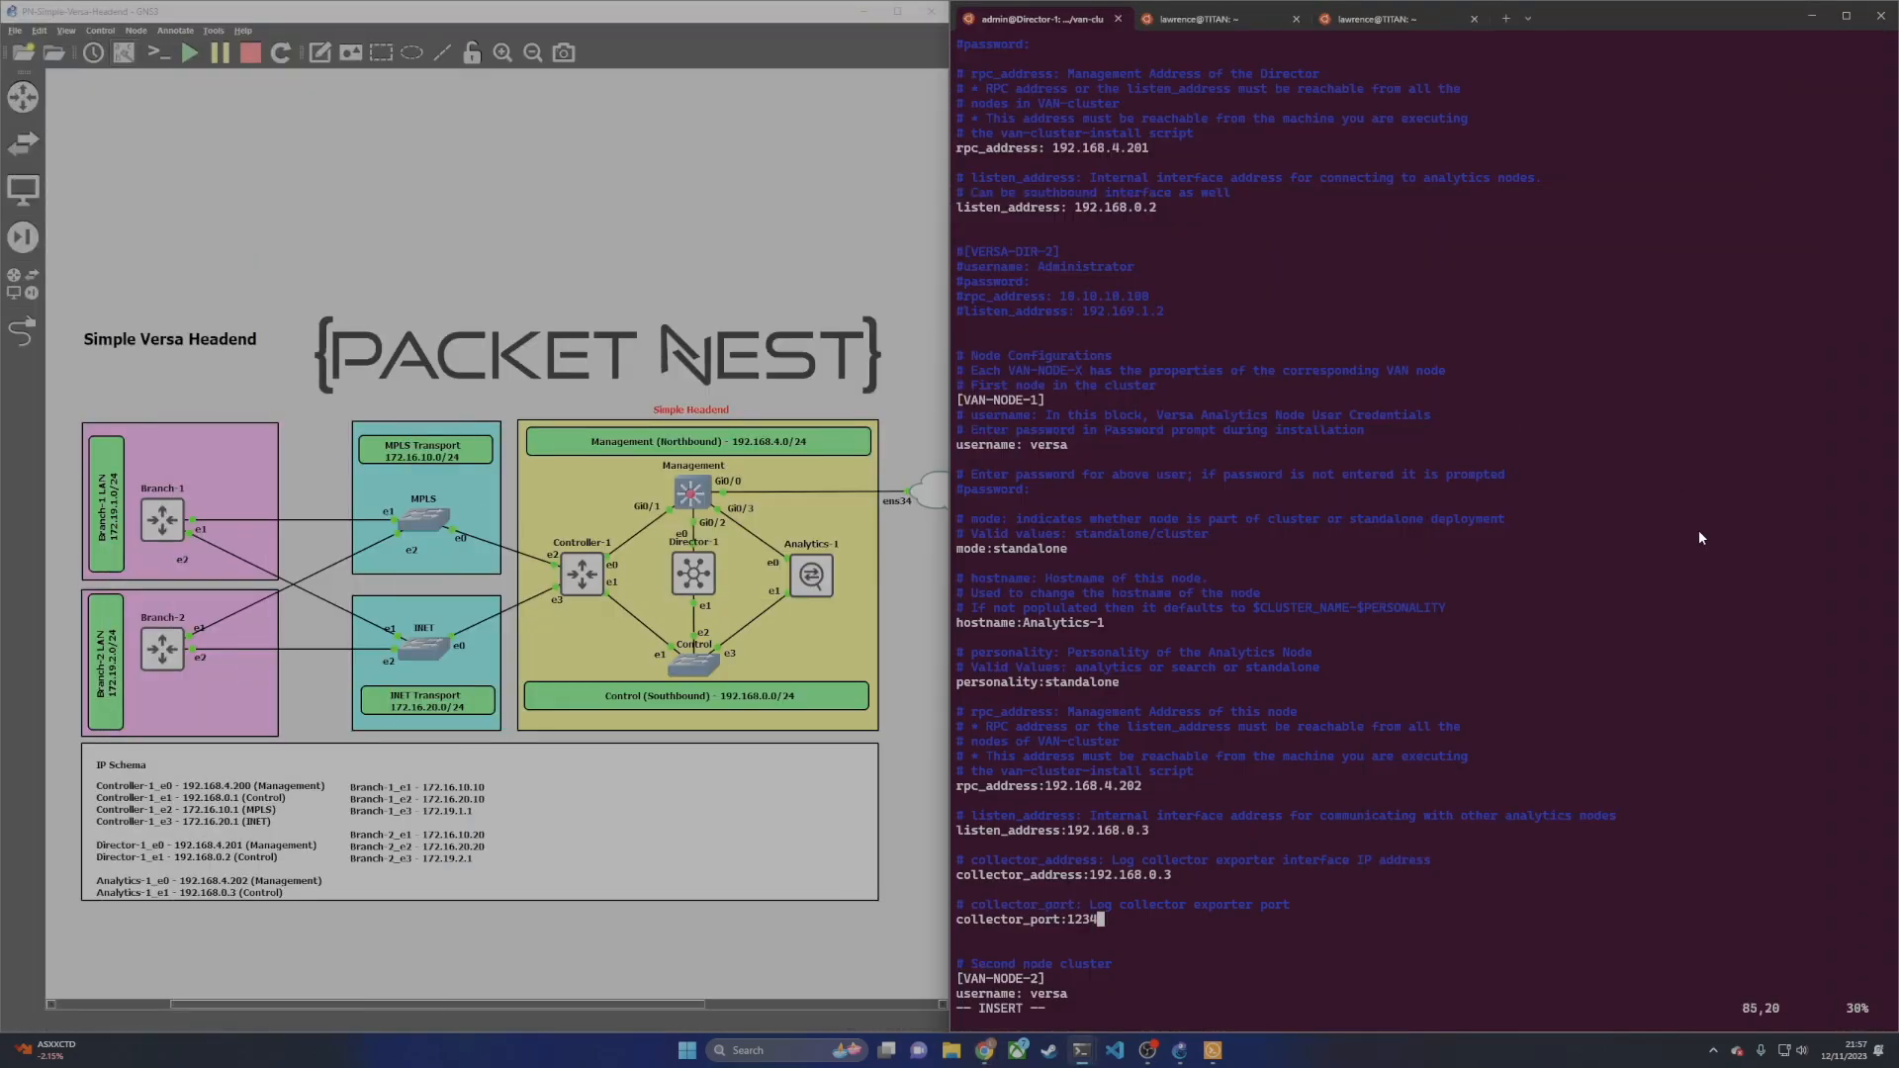
# Step: Comment out each line of the [VAN-NODE-2] block in clustersetup.conf with #
pyautogui.press('Down')
pyautogui.press('Down')
pyautogui.press('Down')
pyautogui.press('Down')
pyautogui.press('Left')
pyautogui.press('Left')
pyautogui.press('Left')
pyautogui.press('Left')
pyautogui.press('Left')
pyautogui.press('Left')
pyautogui.press('Left')
pyautogui.press('Left')
pyautogui.press('Left')
pyautogui.press('Left')
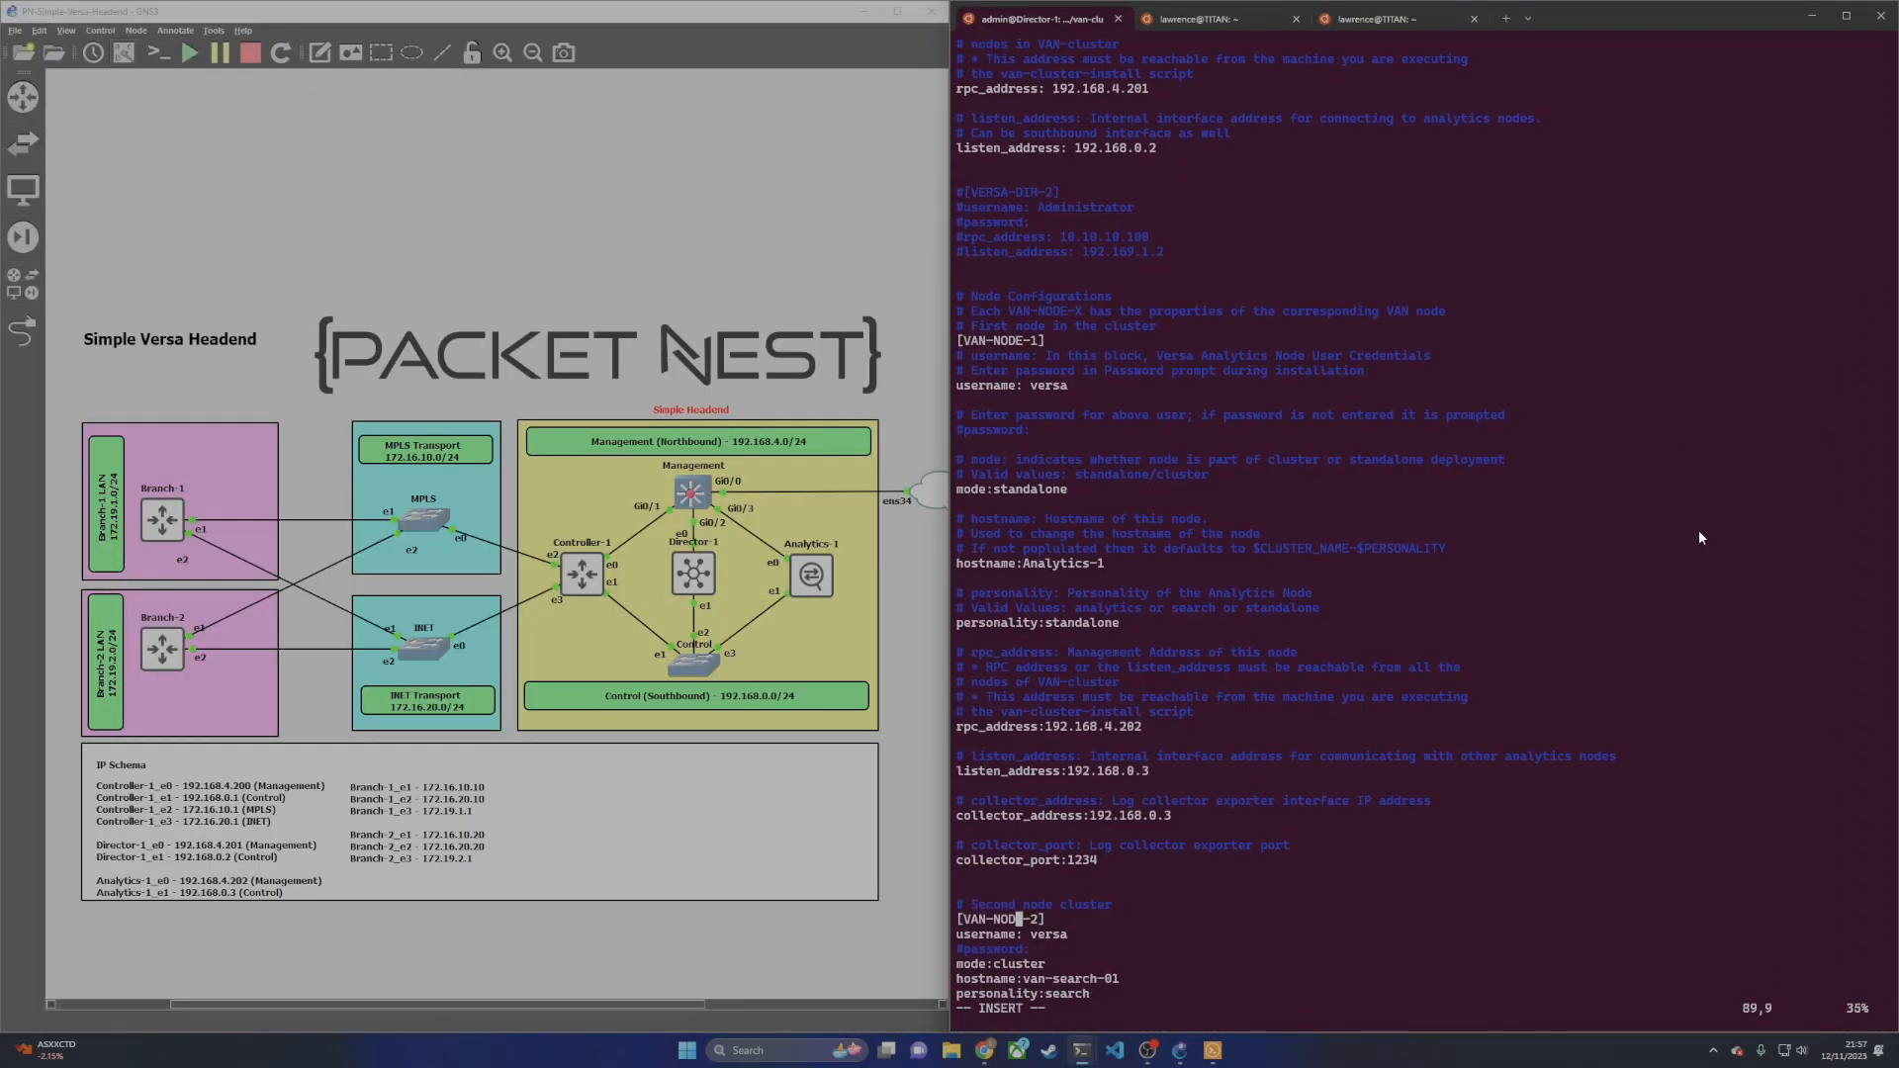
pyautogui.press('BackSpace')
pyautogui.press('Left')
pyautogui.write('#')
pyautogui.press('Down')
pyautogui.press('Left')
pyautogui.write('#')
pyautogui.press('Down')
pyautogui.press('Down')
pyautogui.press('Left')
pyautogui.press('#')
pyautogui.press('Down')
pyautogui.press('Left')
pyautogui.press('#')
pyautogui.press('Down')
pyautogui.press('Left')
pyautogui.press('#')
pyautogui.press('Down')
pyautogui.press('Left')
pyautogui.press('#')
pyautogui.press('Down')
pyautogui.press('Left')
pyautogui.press('#')
pyautogui.press('Down')
pyautogui.press('Left')
pyautogui.press('#')
pyautogui.press('Down')
pyautogui.press('Left')
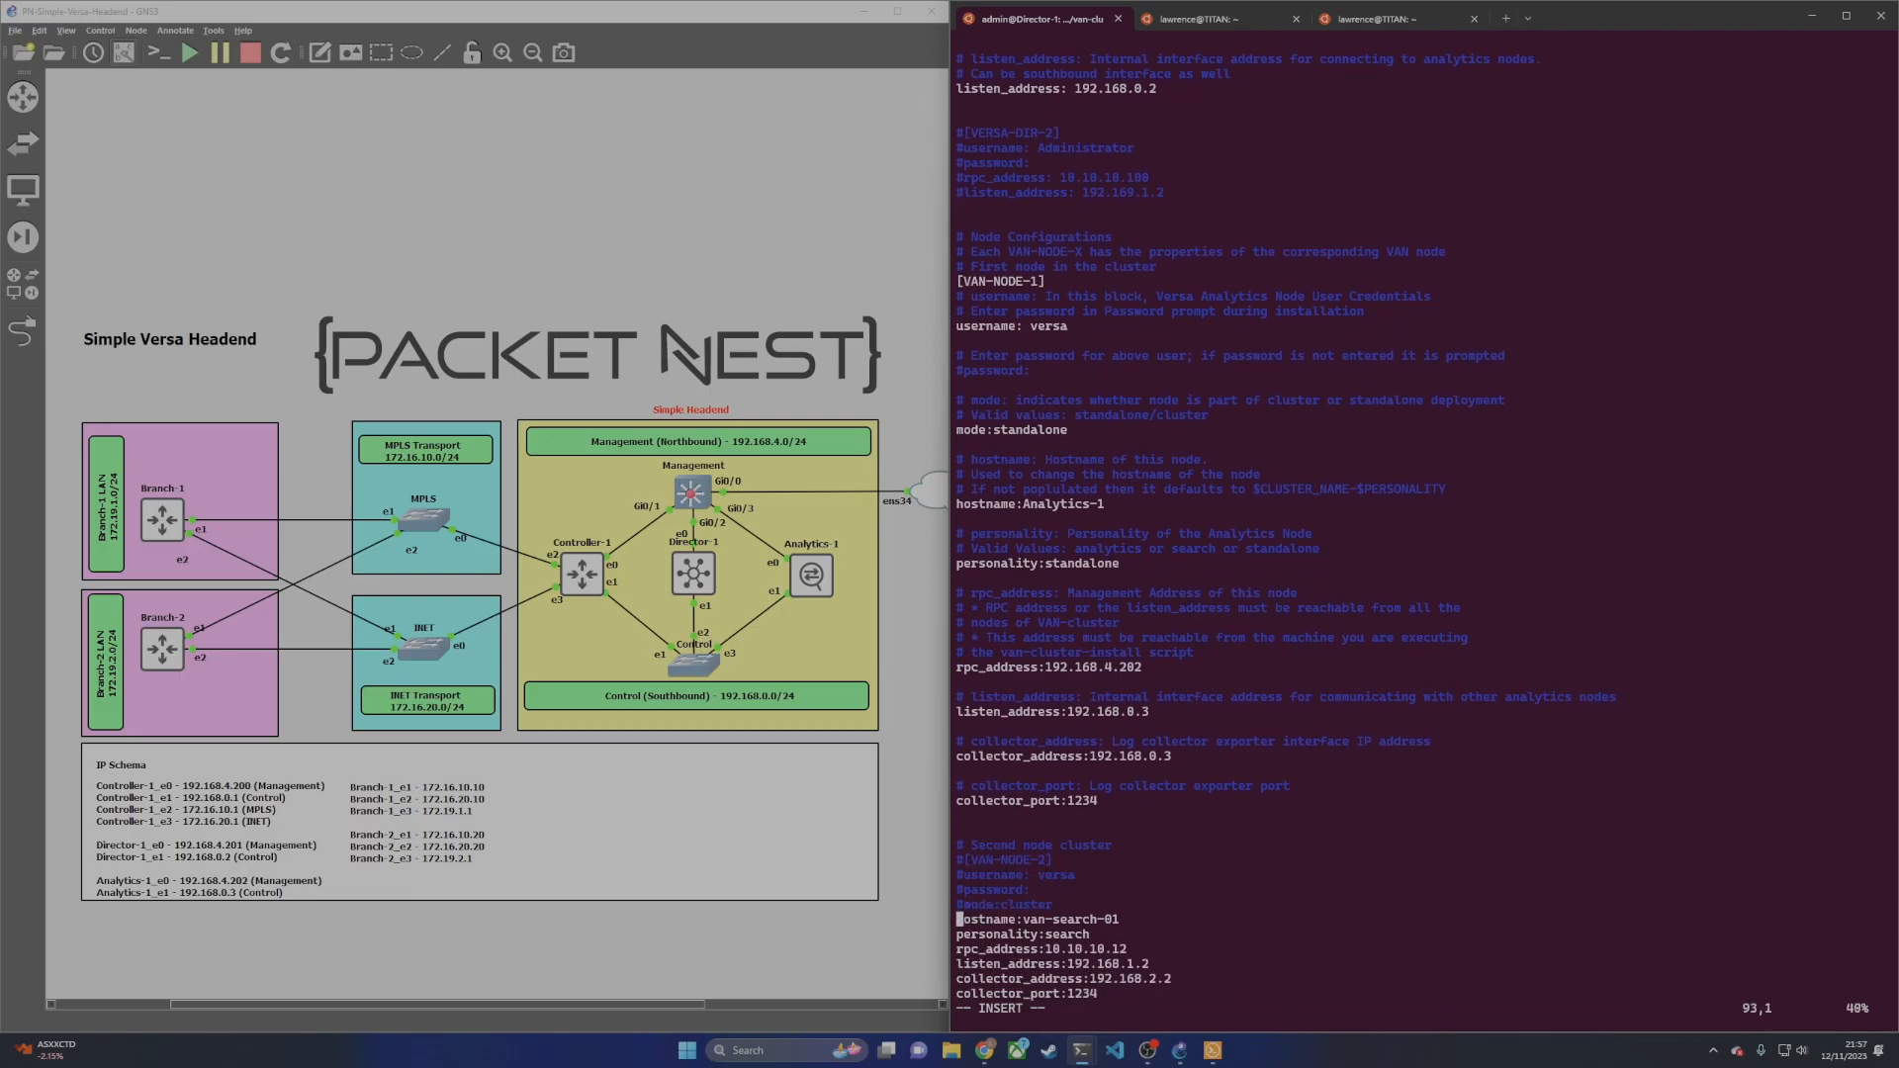
pyautogui.write('#')
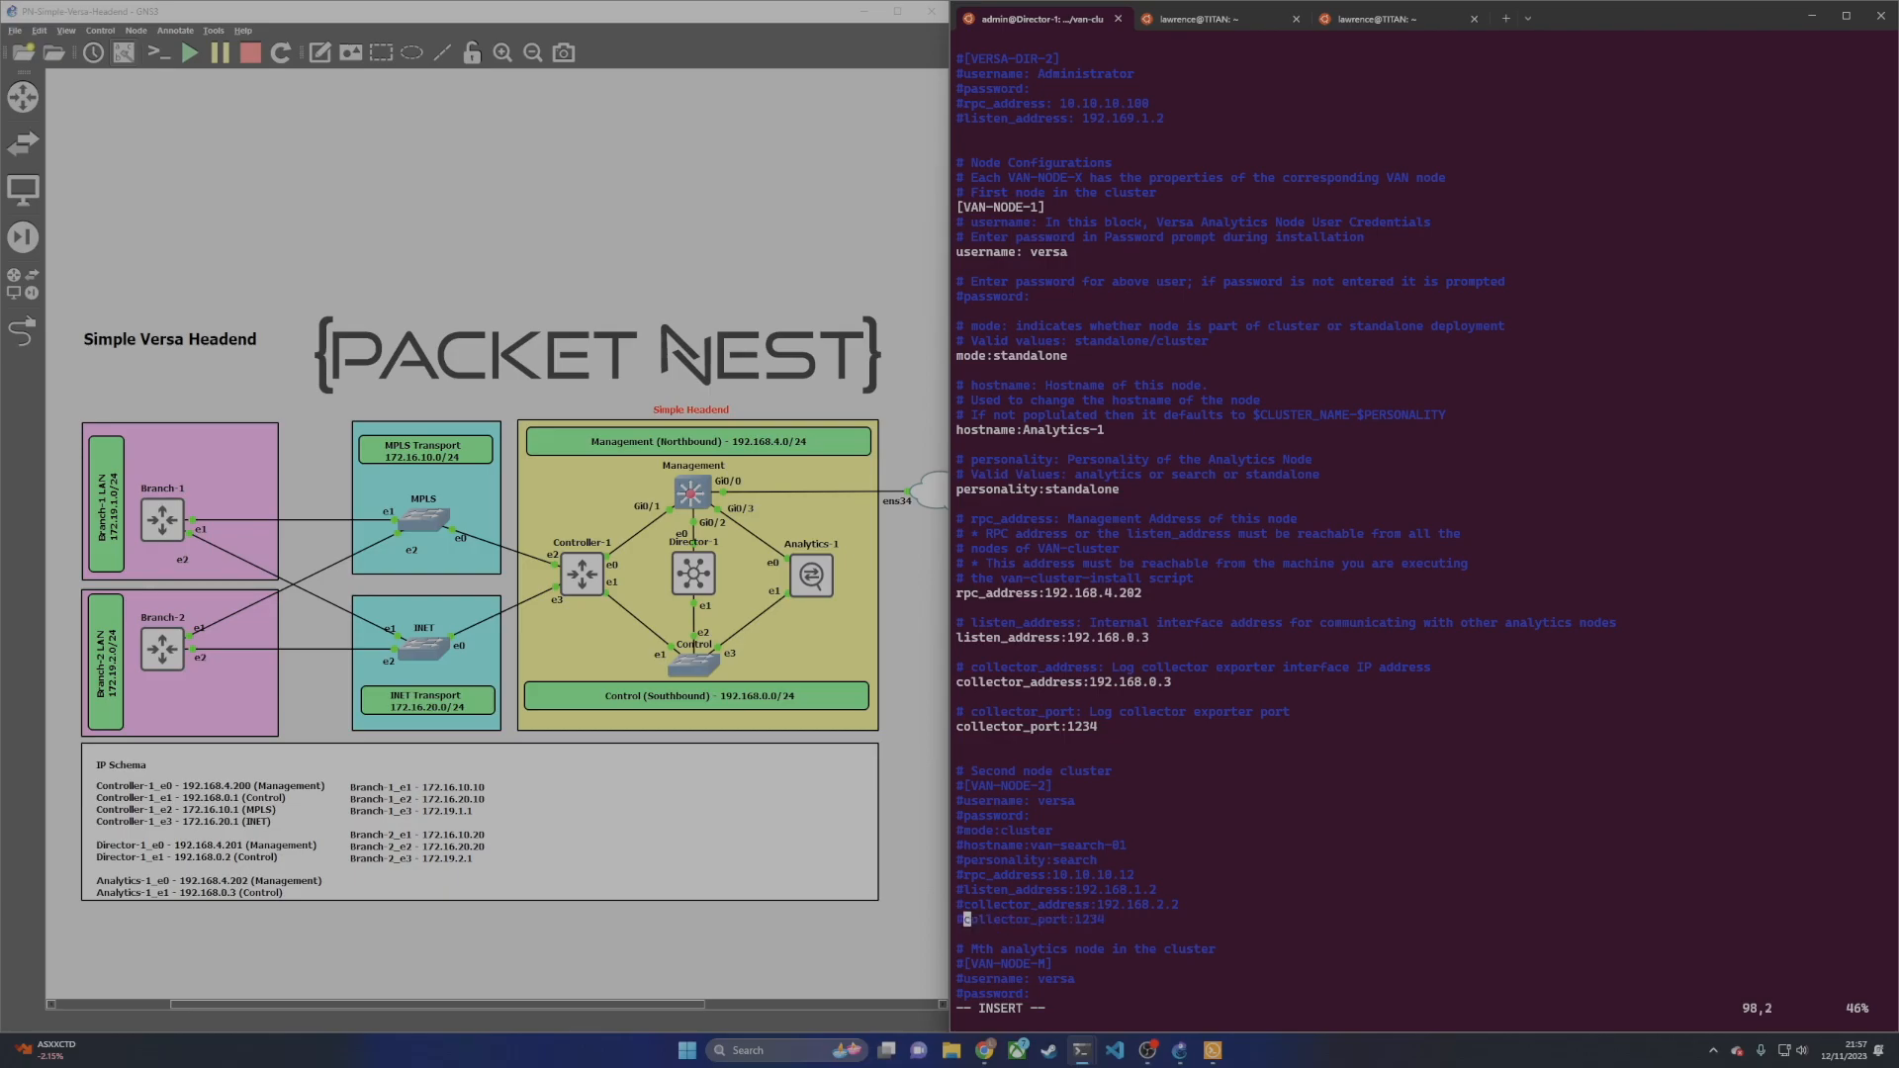
# Step: Comment out the [FORWARDER-NODE-1] header and its settings, including address and port, then leave insert mode
pyautogui.press('Down')
pyautogui.press('Down')
pyautogui.press('Down')
pyautogui.press('Down')
pyautogui.press('Down')
pyautogui.press('Down')
pyautogui.press('Down')
pyautogui.press('Down')
pyautogui.press('Down')
pyautogui.press('Down')
pyautogui.press('Down')
pyautogui.press('Down')
pyautogui.press('Down')
pyautogui.press('Down')
pyautogui.press('Down')
pyautogui.press('Down')
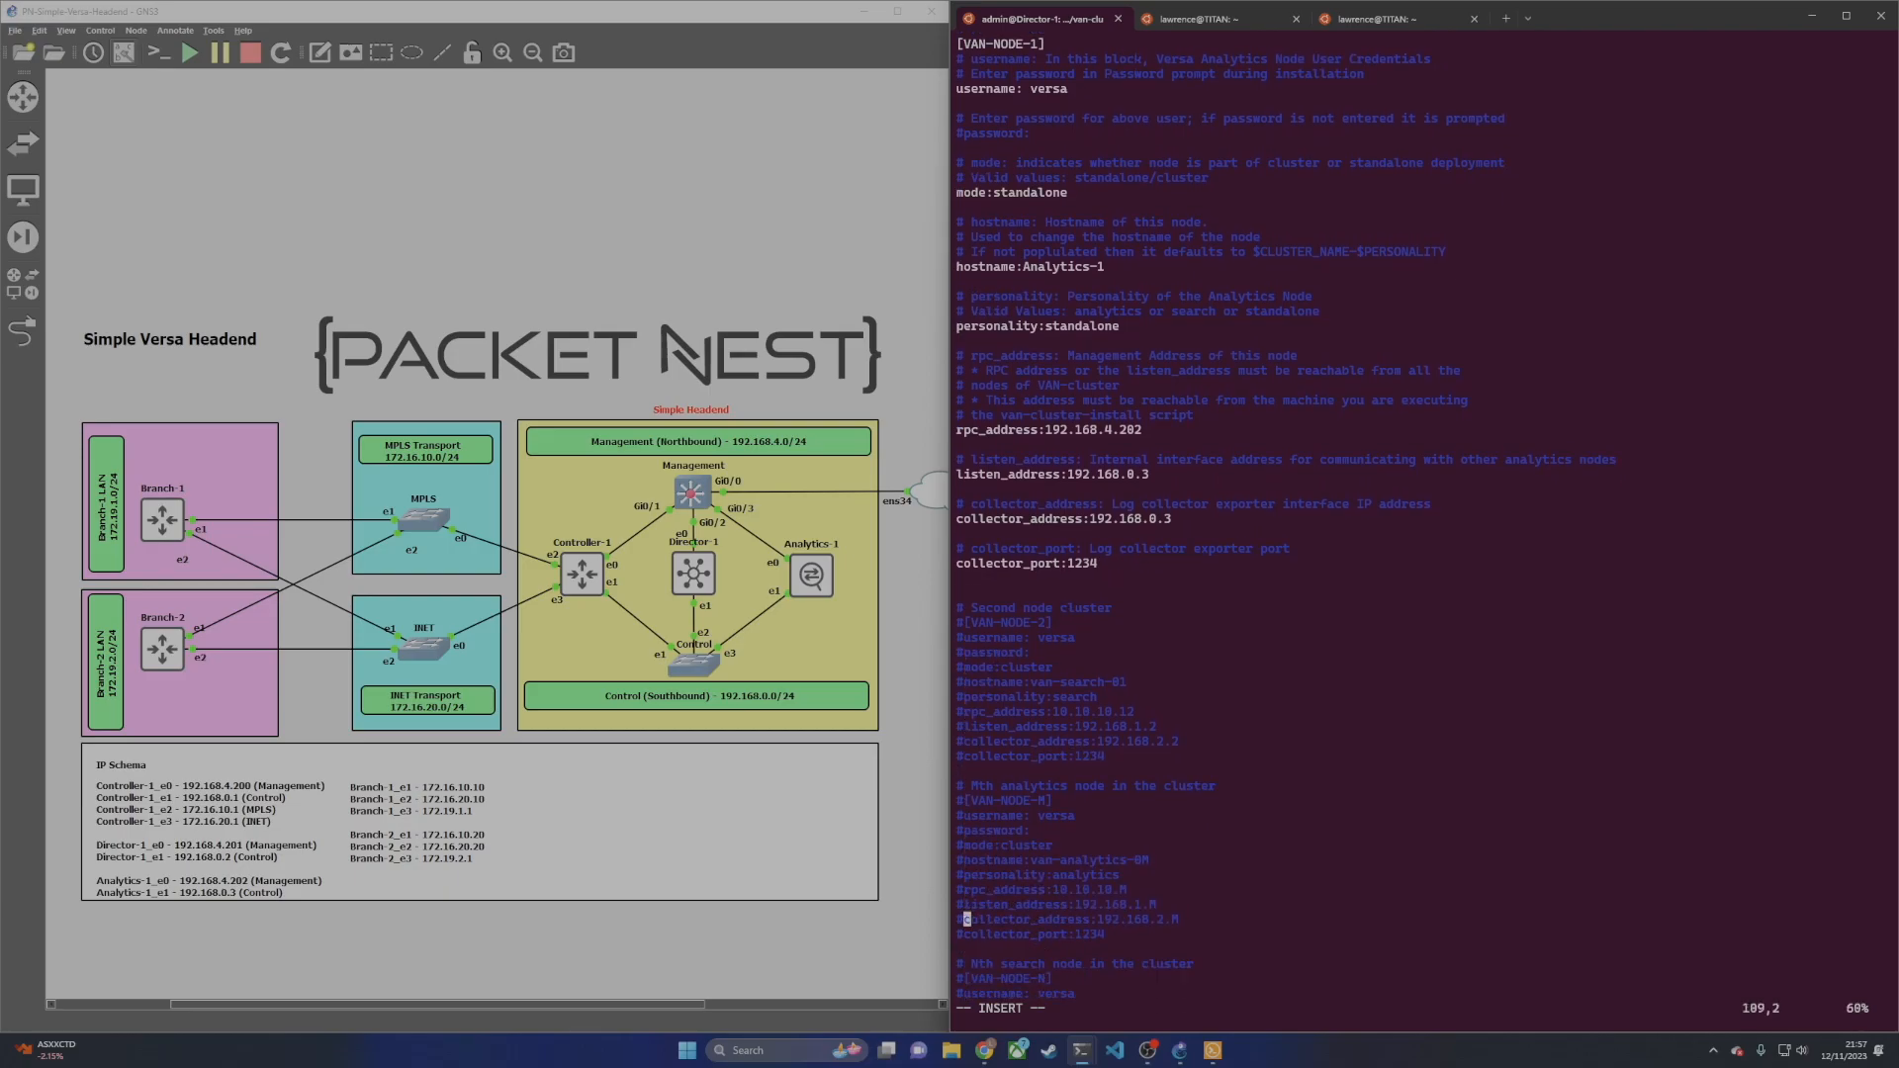
pyautogui.press('Down')
pyautogui.press('Down')
pyautogui.press('Down')
pyautogui.press('Down')
pyautogui.press('Down')
pyautogui.press('Down')
pyautogui.press('Down')
pyautogui.press('Down')
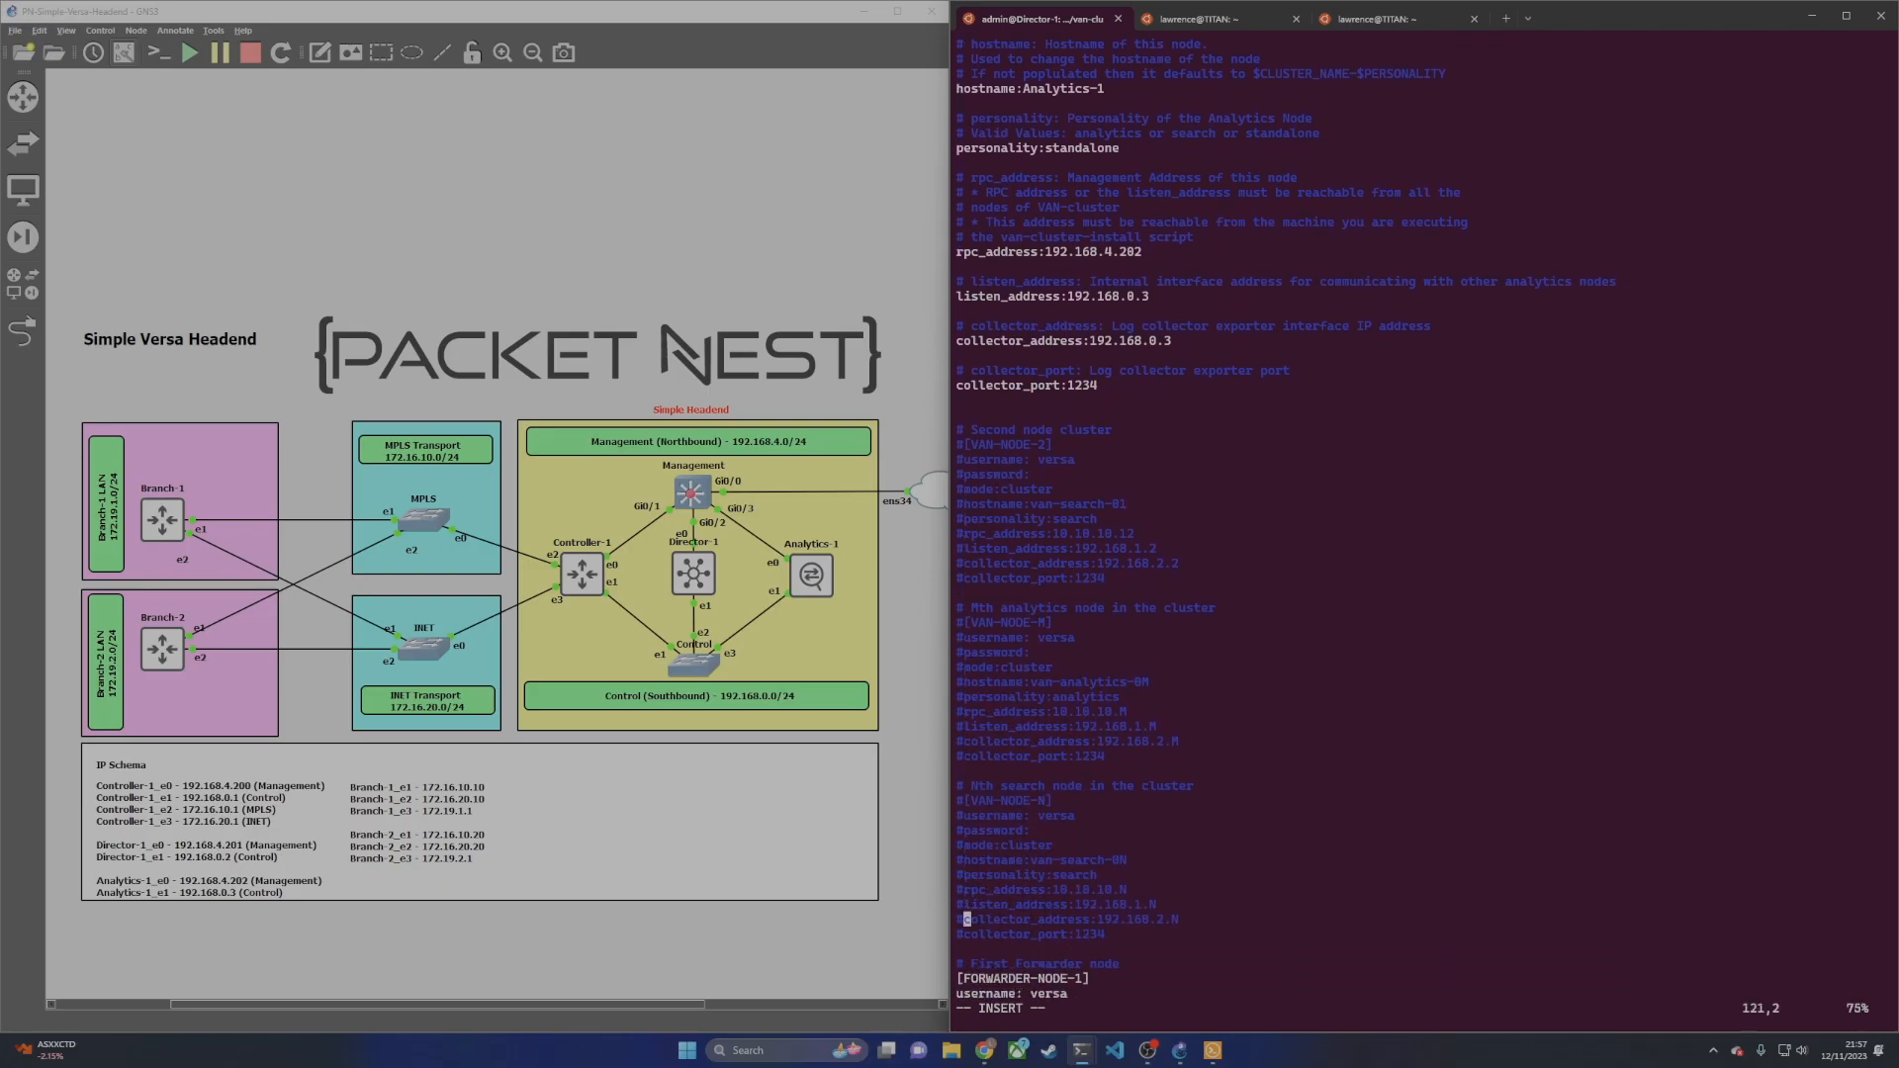
pyautogui.press('Left')
pyautogui.write('#')
pyautogui.press('Down')
pyautogui.press('Left')
pyautogui.write('#')
pyautogui.press('Down')
pyautogui.press('Left')
pyautogui.press('Down')
pyautogui.write('#')
pyautogui.press('Down')
pyautogui.press('Left')
pyautogui.write('#')
pyautogui.press('Down')
pyautogui.press('Left')
pyautogui.write('#')
pyautogui.press('Down')
pyautogui.press('Left')
pyautogui.write('#')
pyautogui.press('Down')
pyautogui.press('Left')
pyautogui.write('#')
pyautogui.press('Down')
pyautogui.press('Left')
pyautogui.write('#')
pyautogui.press('Down')
pyautogui.press('Left')
pyautogui.write('#')
pyautogui.press('Down')
pyautogui.press('Left')
pyautogui.press('Down')
pyautogui.press('Down')
pyautogui.press('Down')
pyautogui.press('Down')
pyautogui.press('Down')
pyautogui.press('Down')
pyautogui.press('Down')
pyautogui.press('Down')
pyautogui.press('Down')
pyautogui.press('Down')
pyautogui.press('Down')
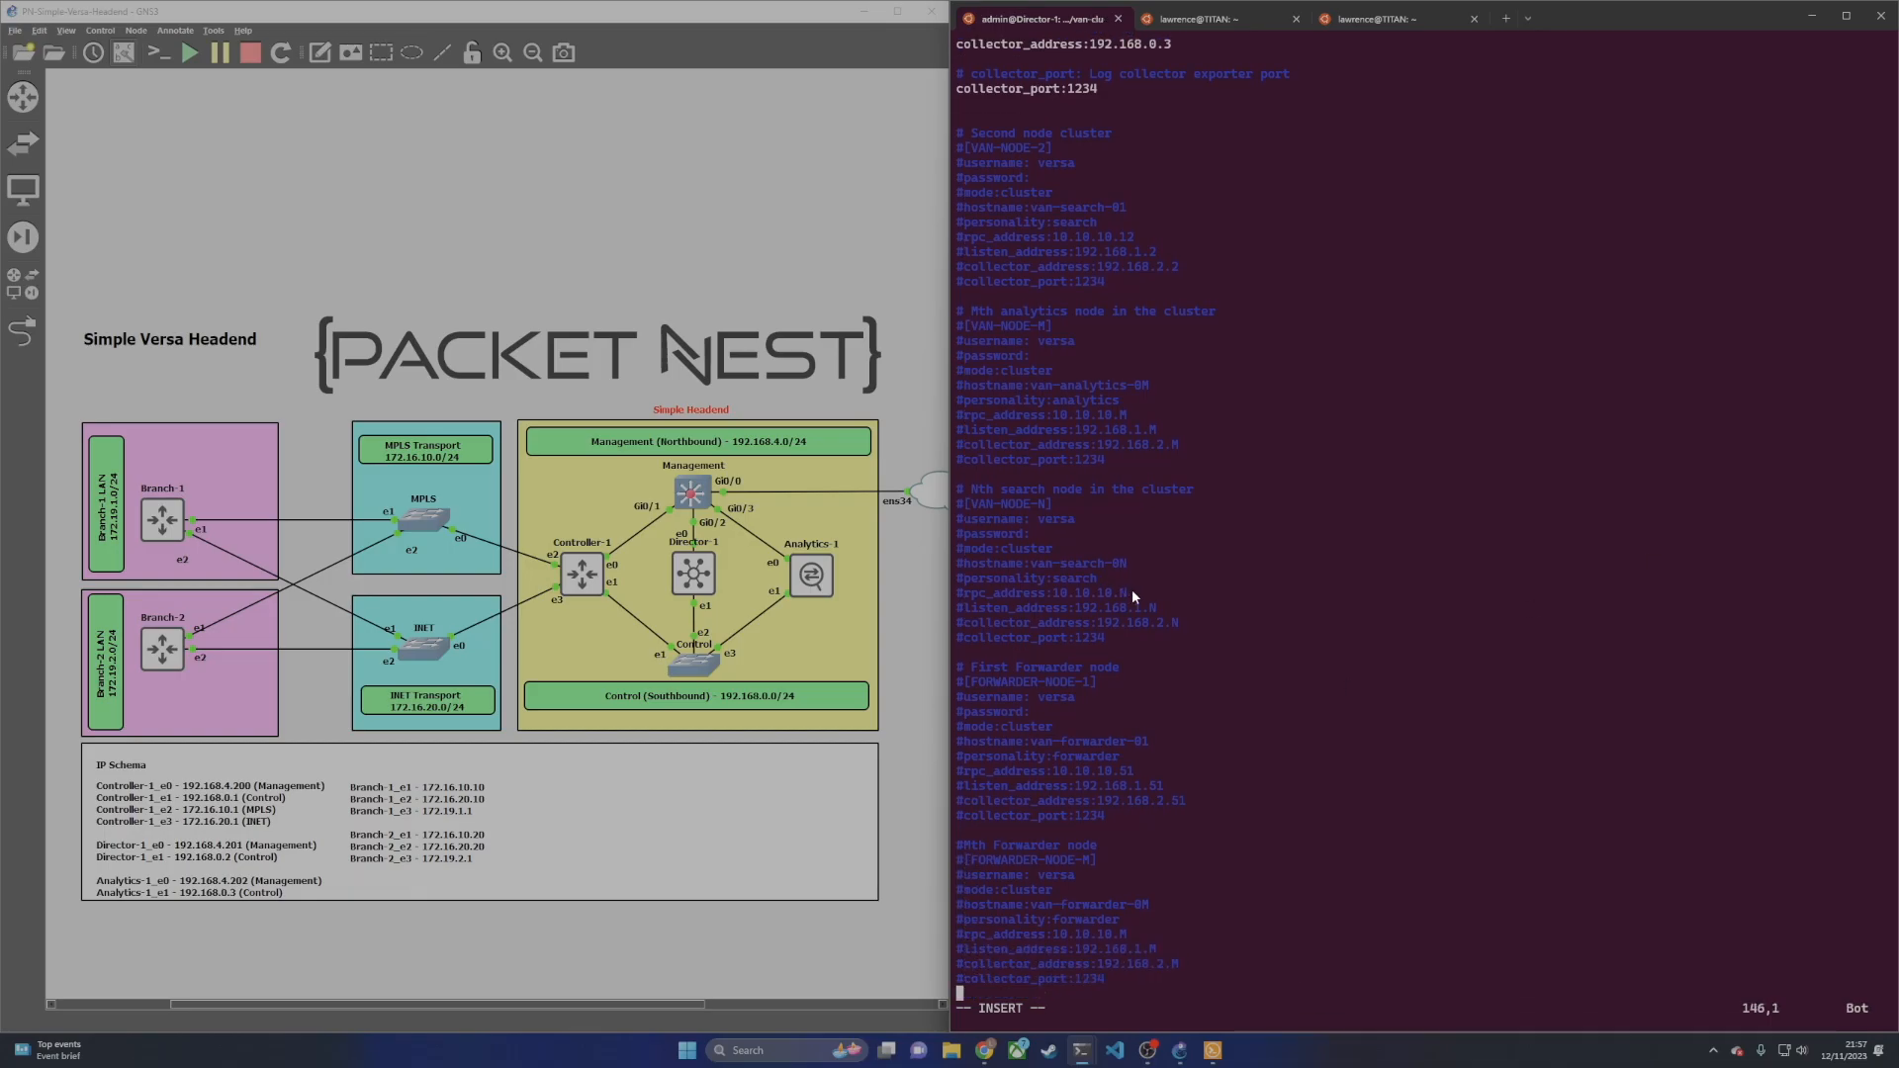
pyautogui.press('Escape')
# Step: Save clustersetup.conf with :wq and run sudo ./van_cluster_installer.py
pyautogui.write(':wq')
pyautogui.press('Return')
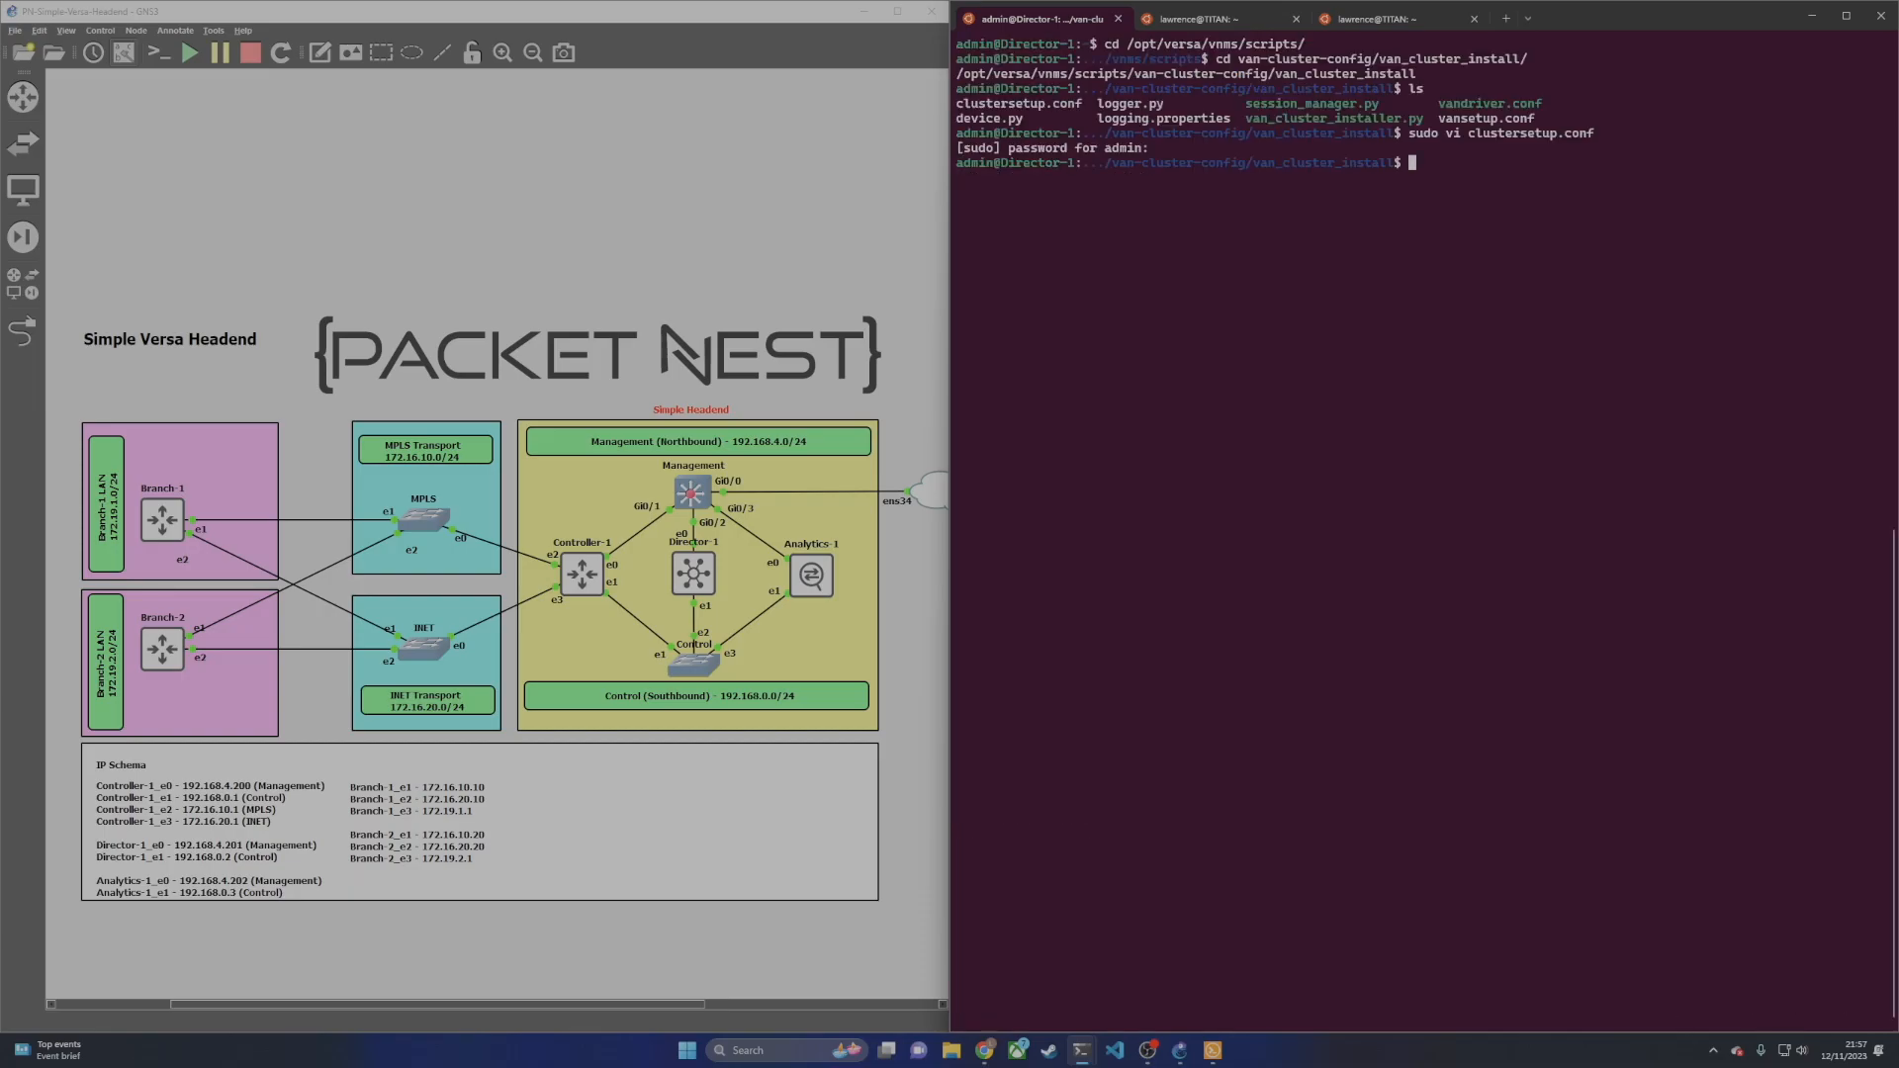
pyautogui.write('sudo ./van_')
pyautogui.press('Tab')
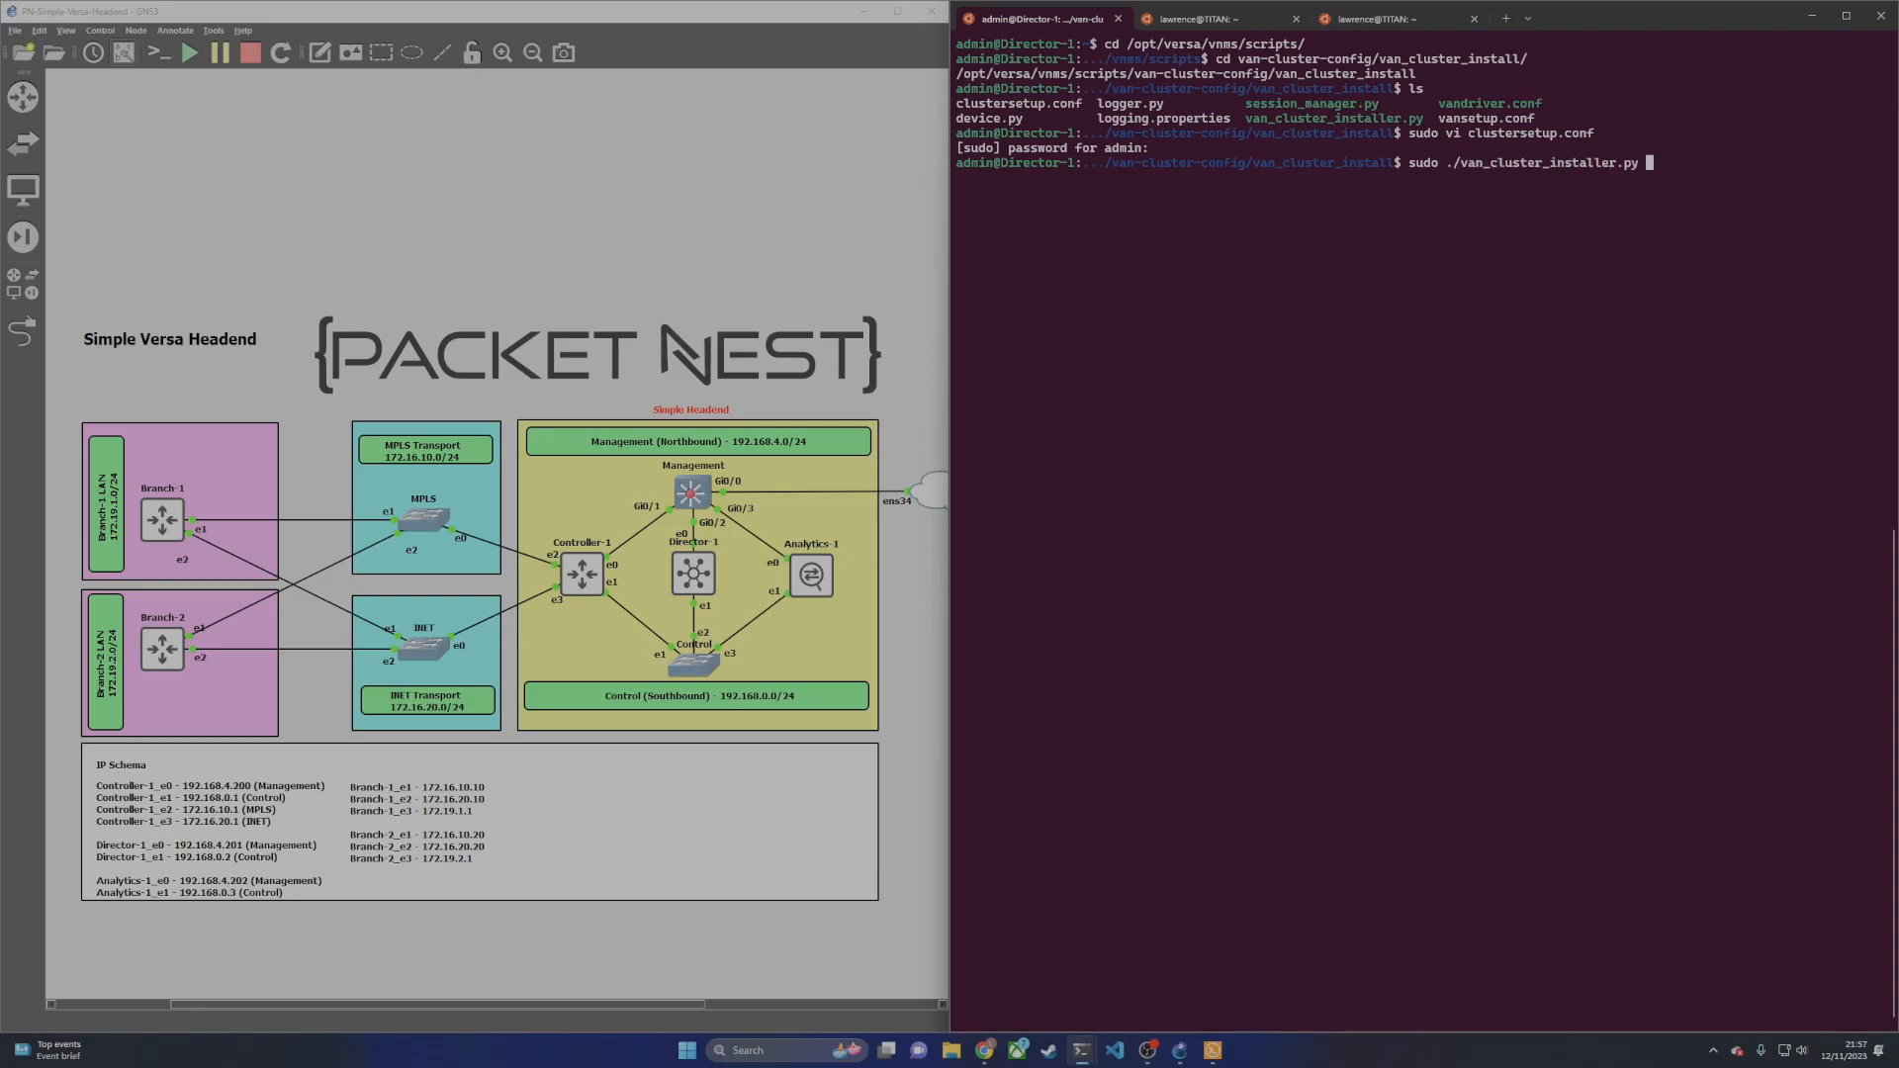
pyautogui.press('Return')
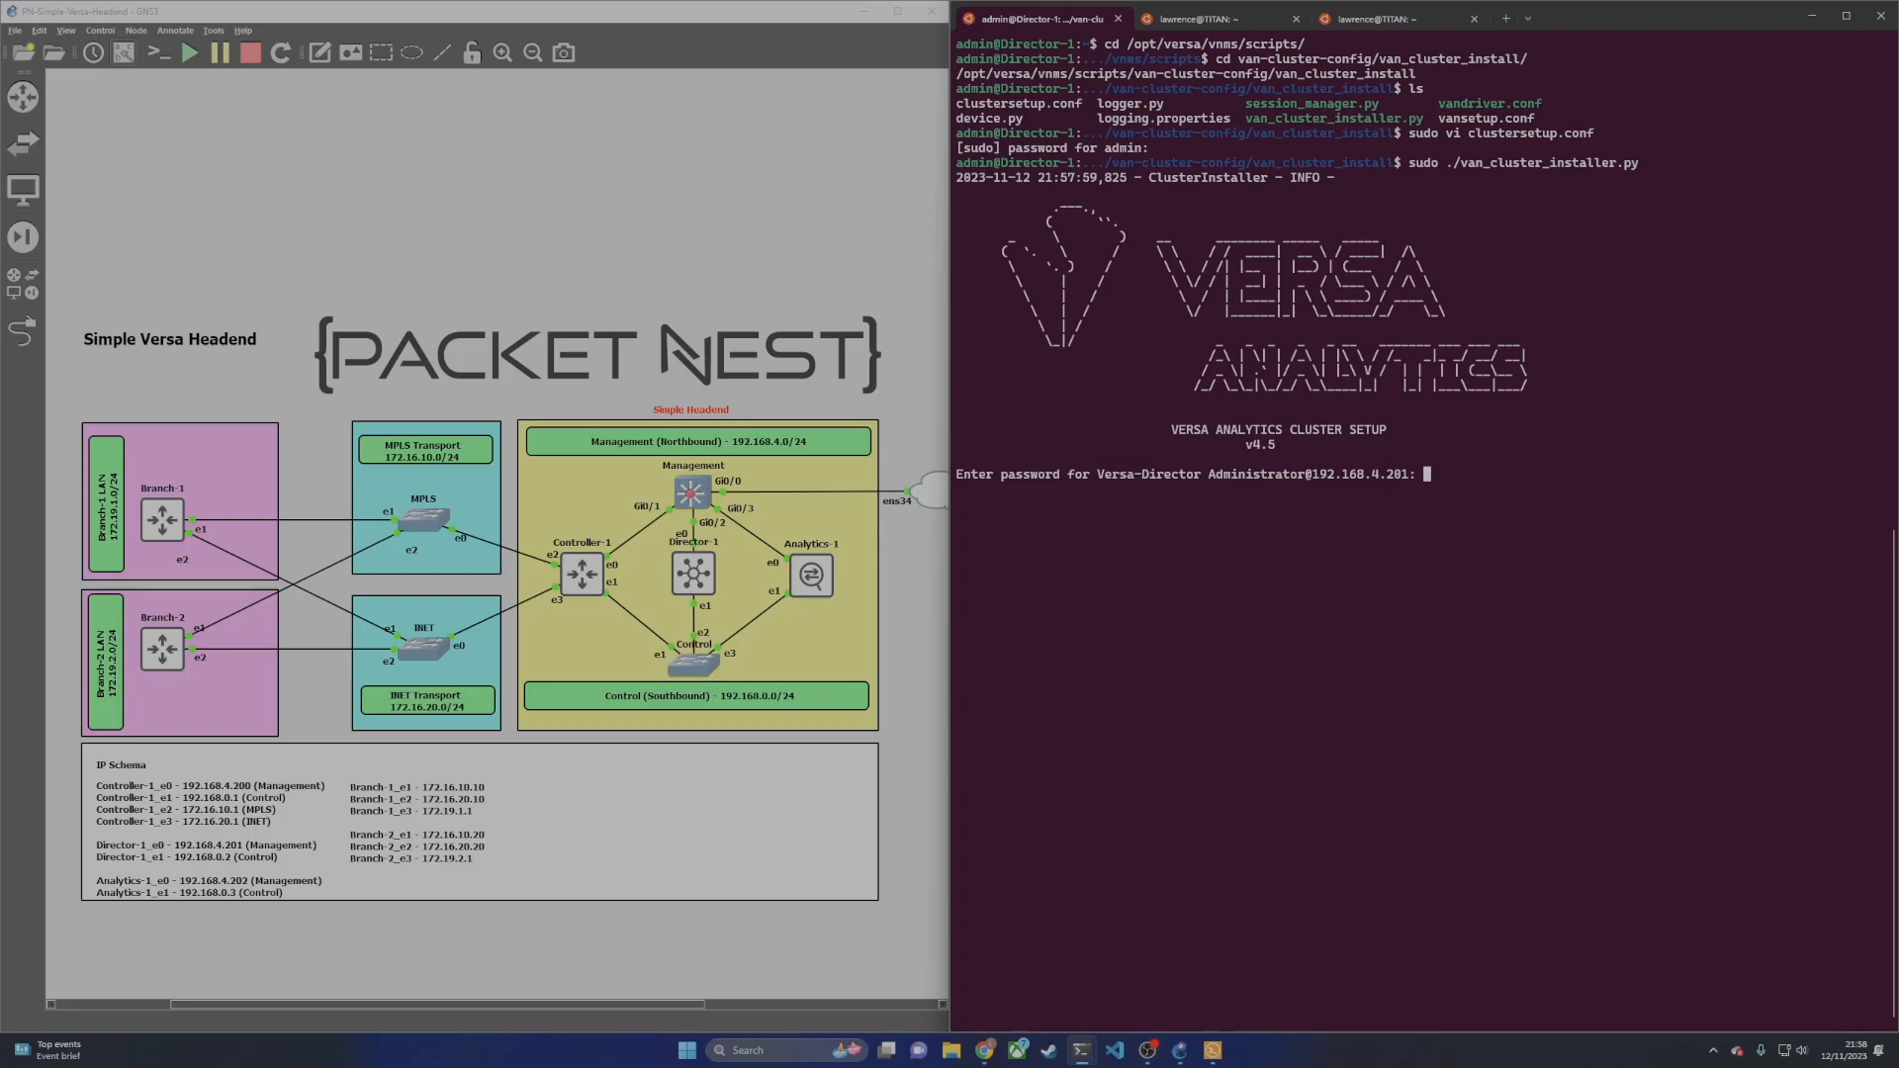
# Step: Enter the Director and Analytics-1 passwords and answer y to continue past the low-resource warning
pyautogui.press('Return')
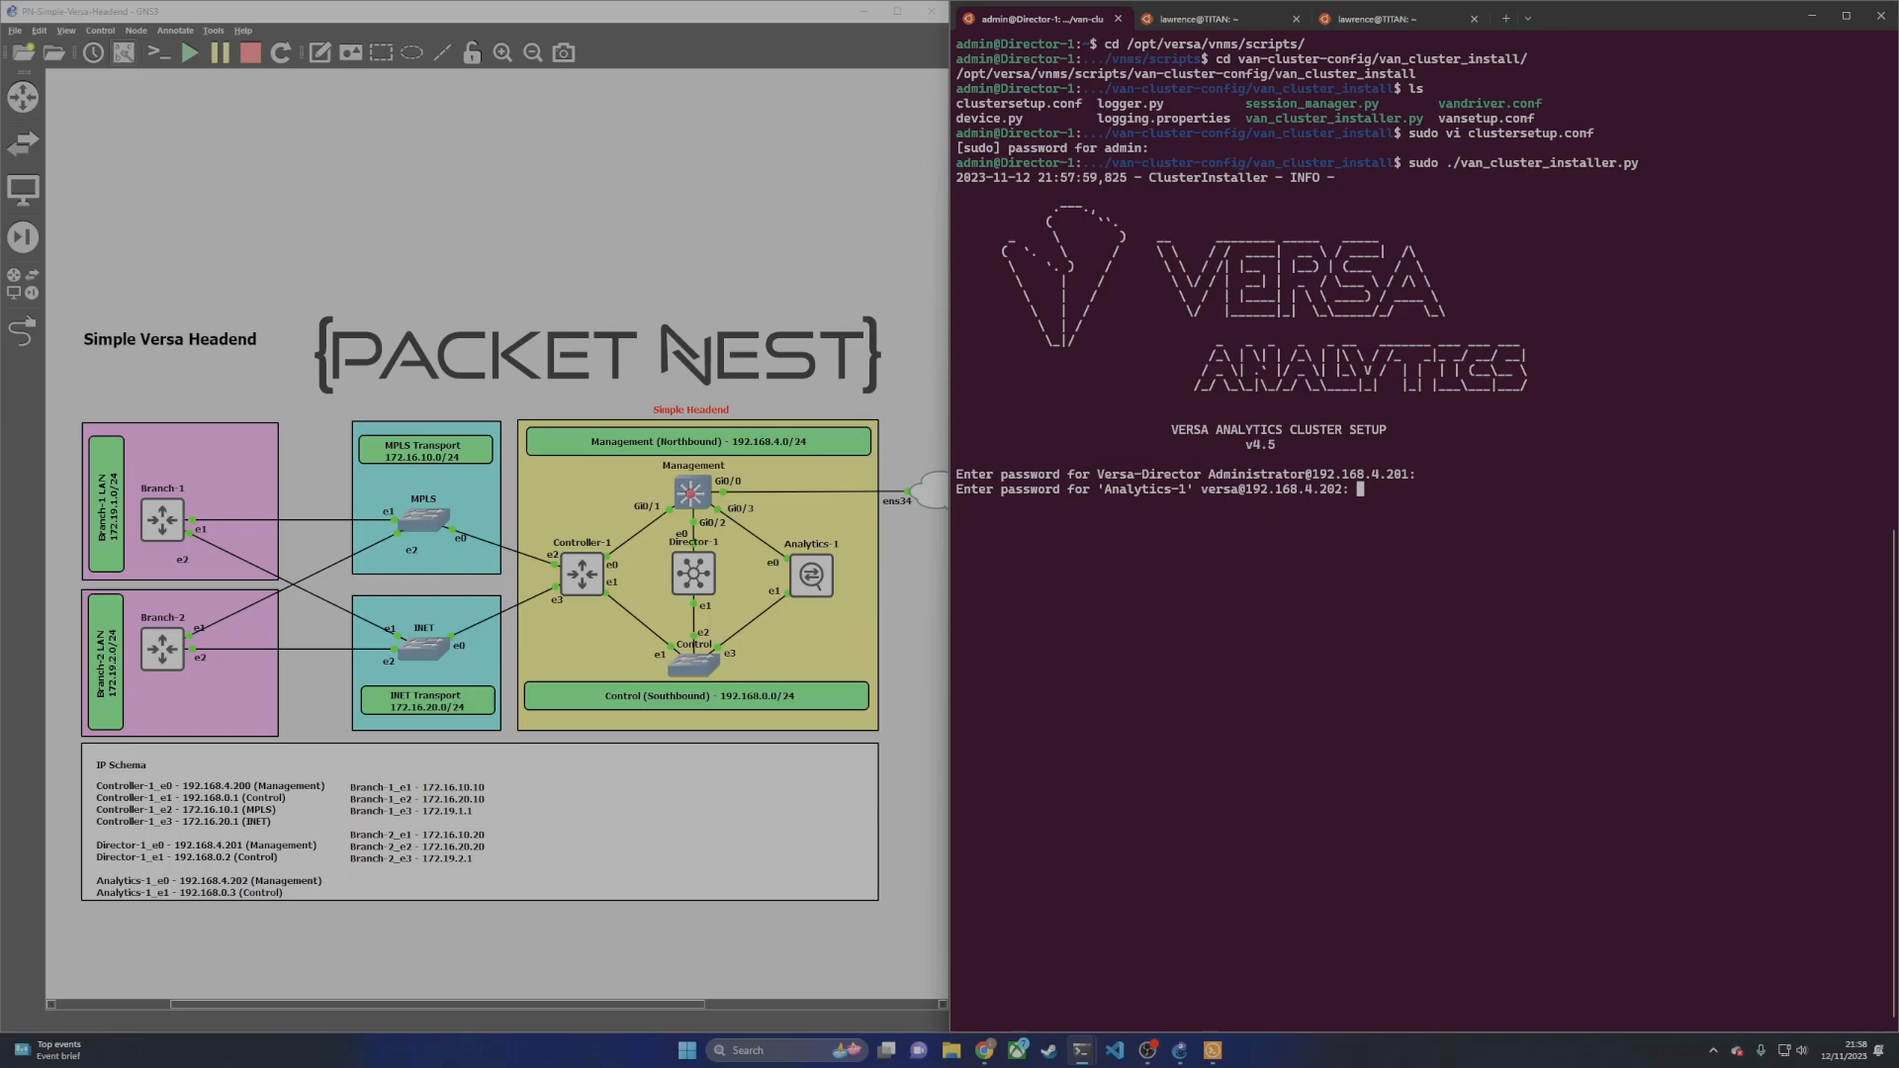
pyautogui.press('Return')
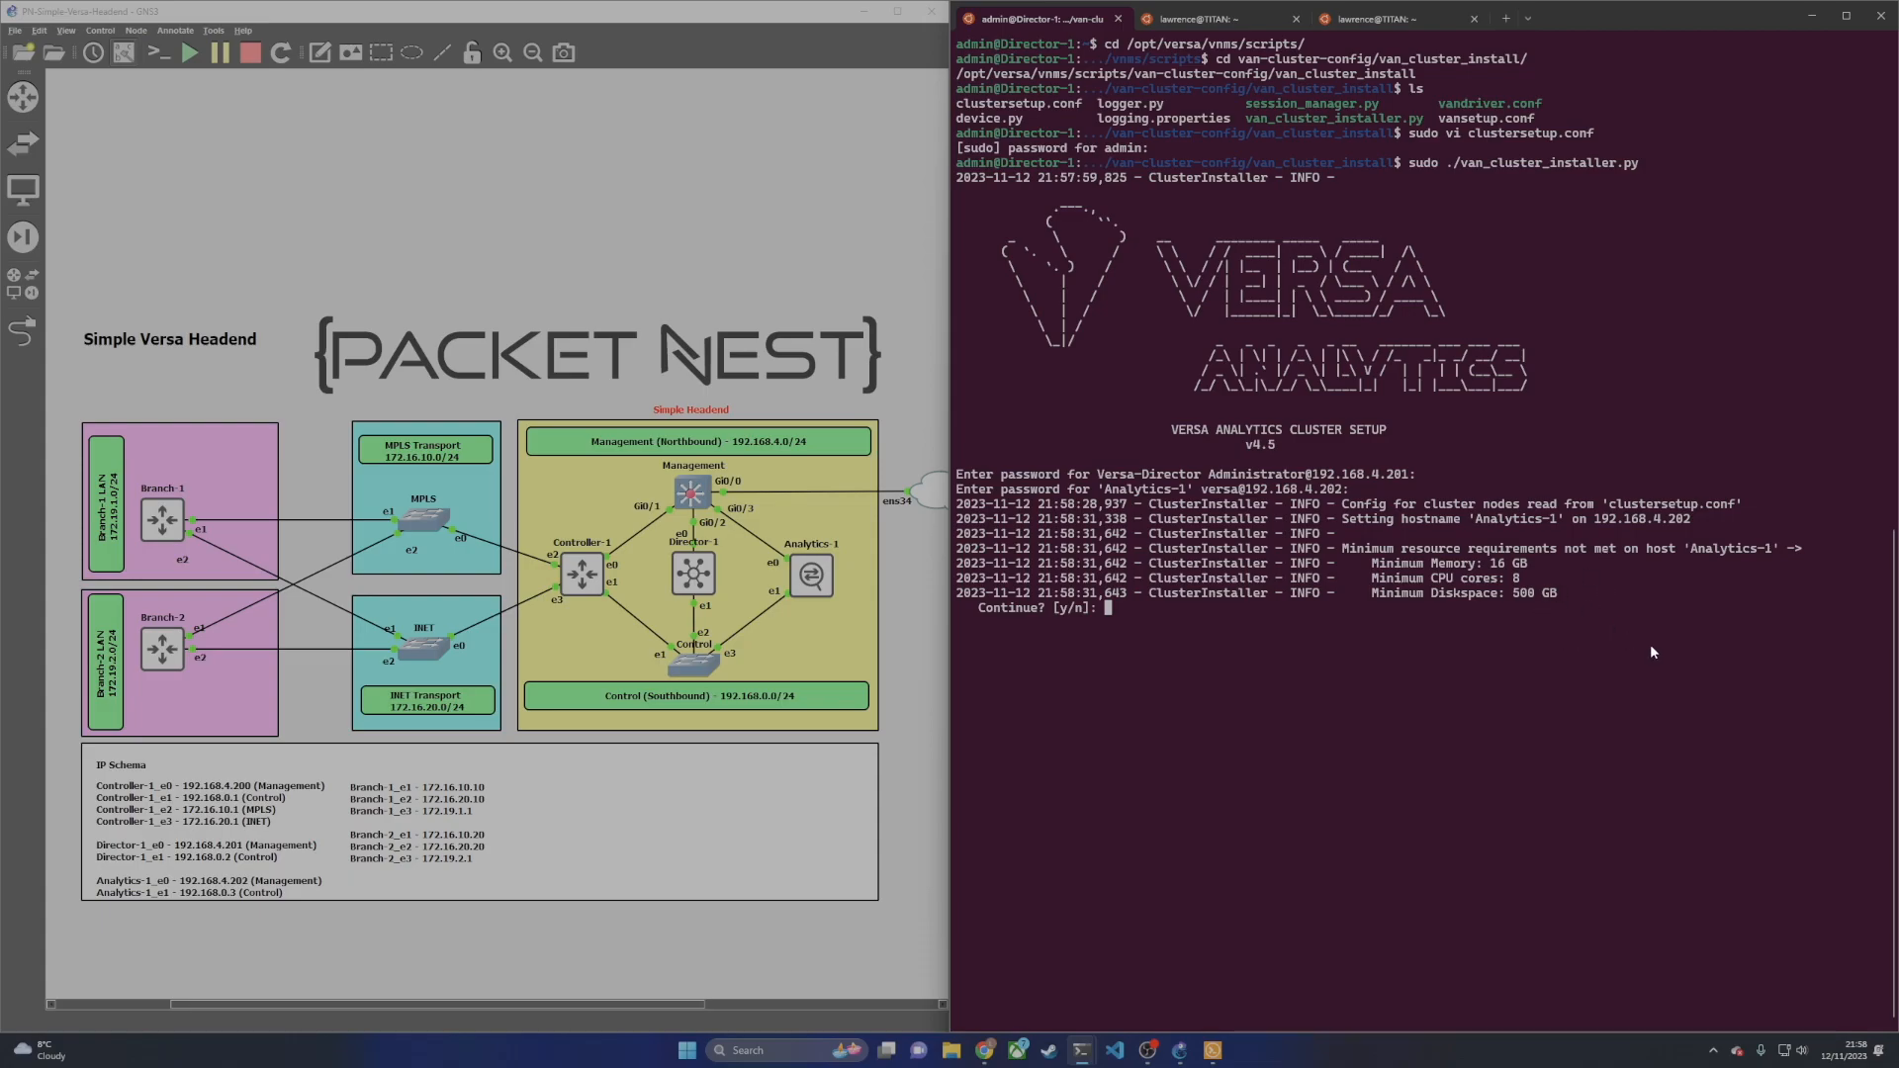
pyautogui.write('y')
pyautogui.press('Return')
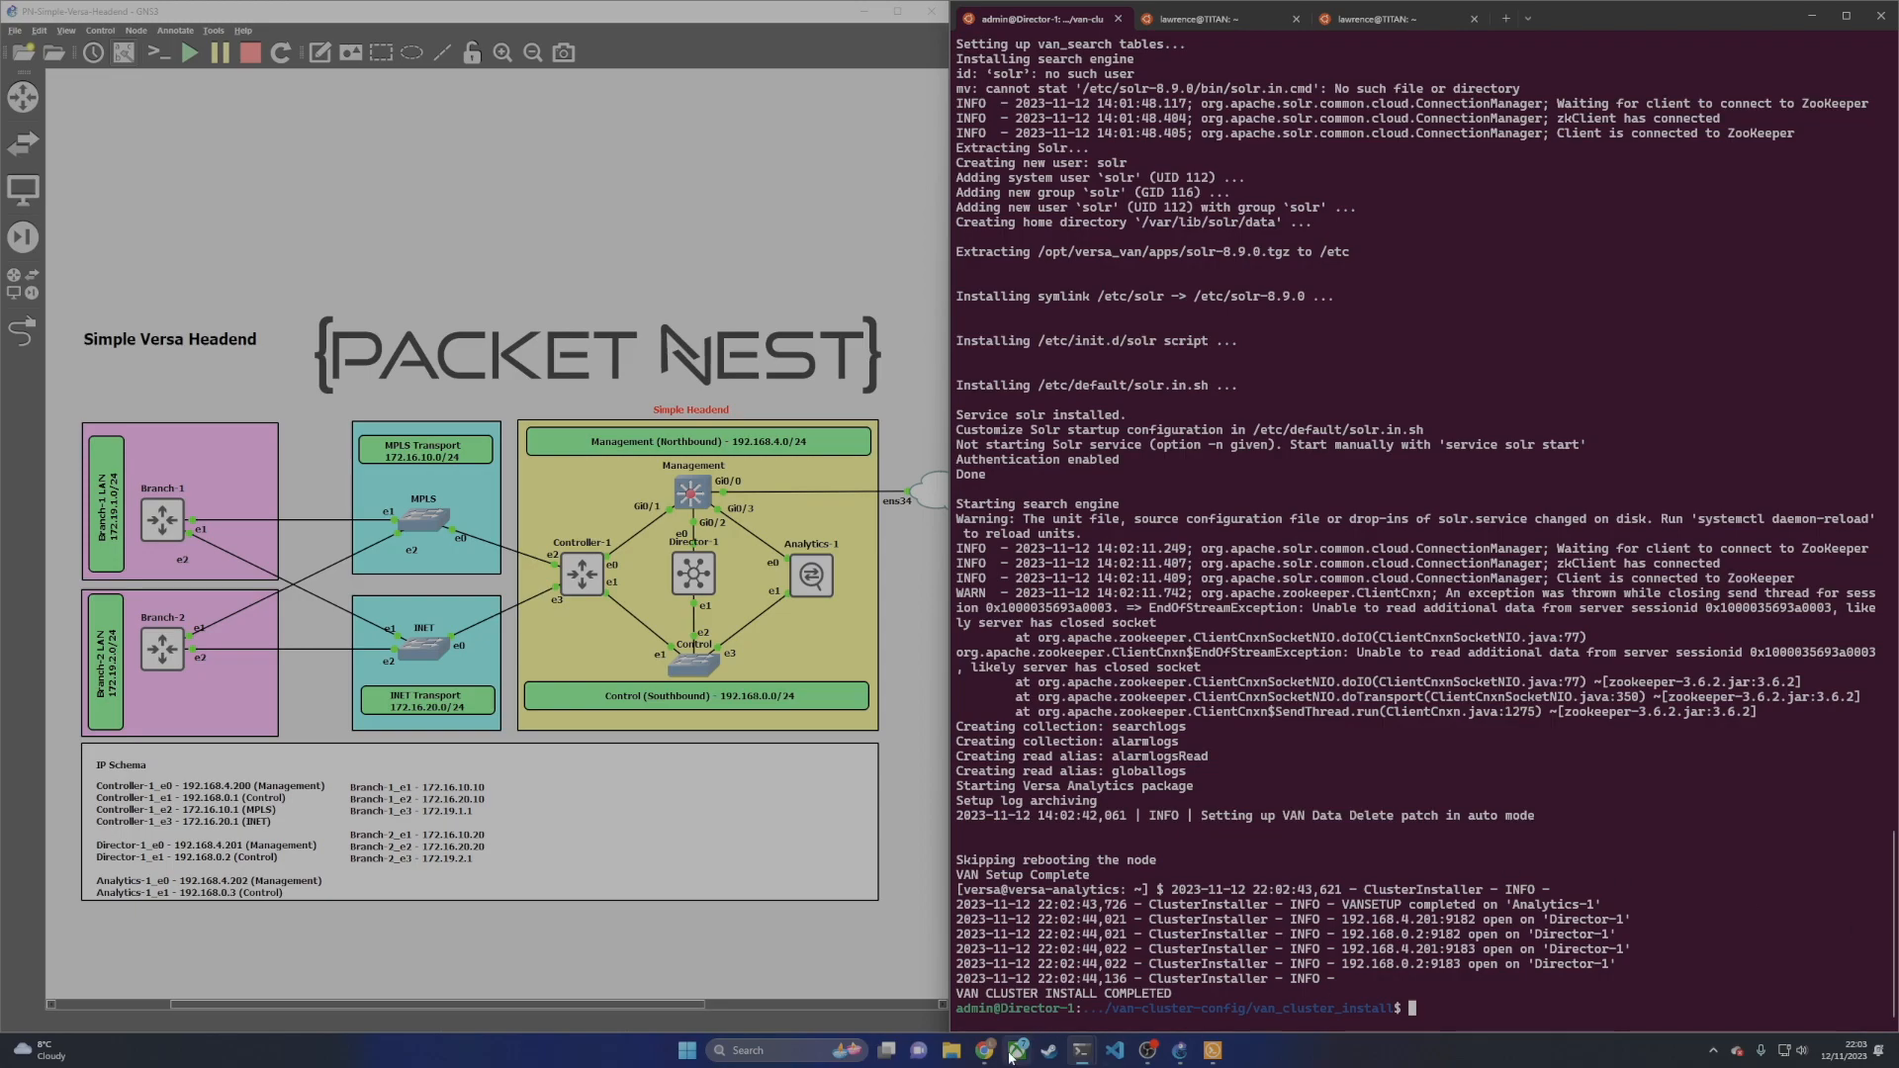
# Step: Check VAN-Cluster in Director's Analytics Cluster list, then clear the Director-1 terminal
pyautogui.moveTo(985, 1050)
pyautogui.click(1051, 989)
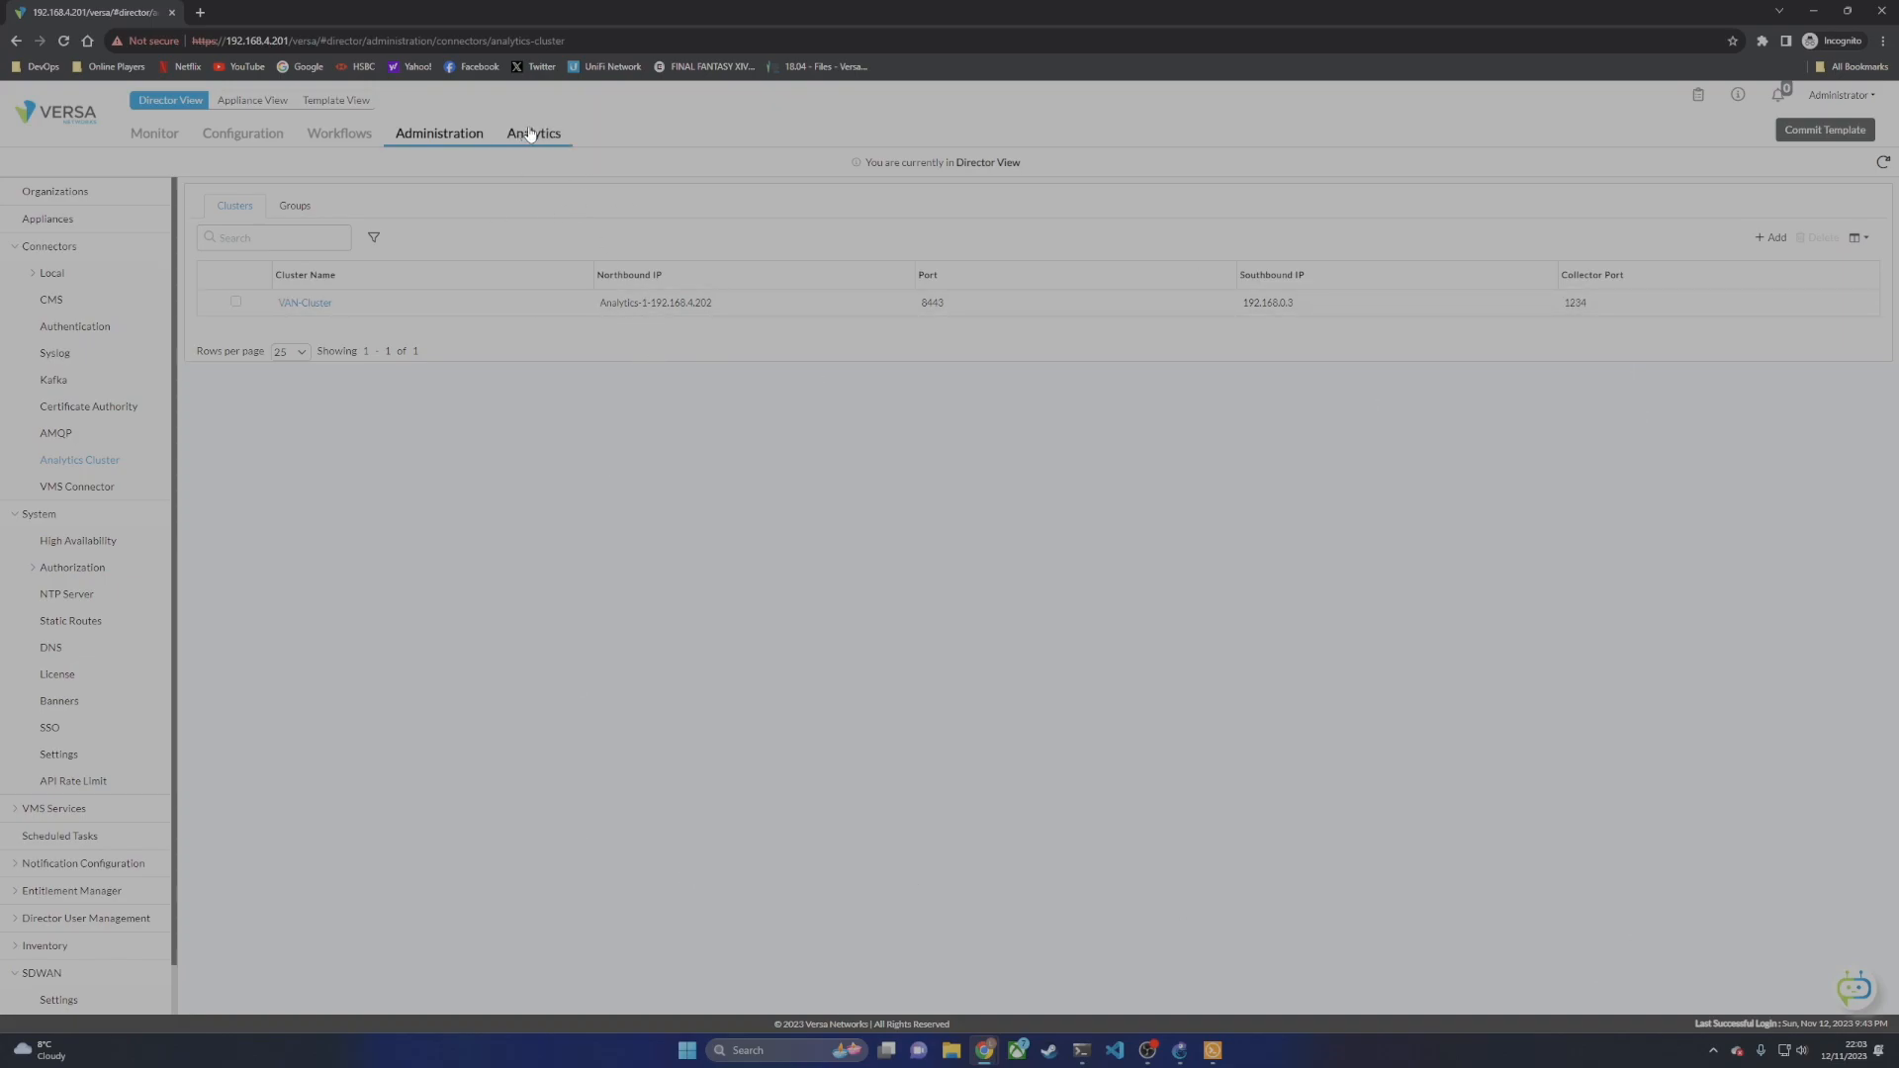
pyautogui.click(1825, 17)
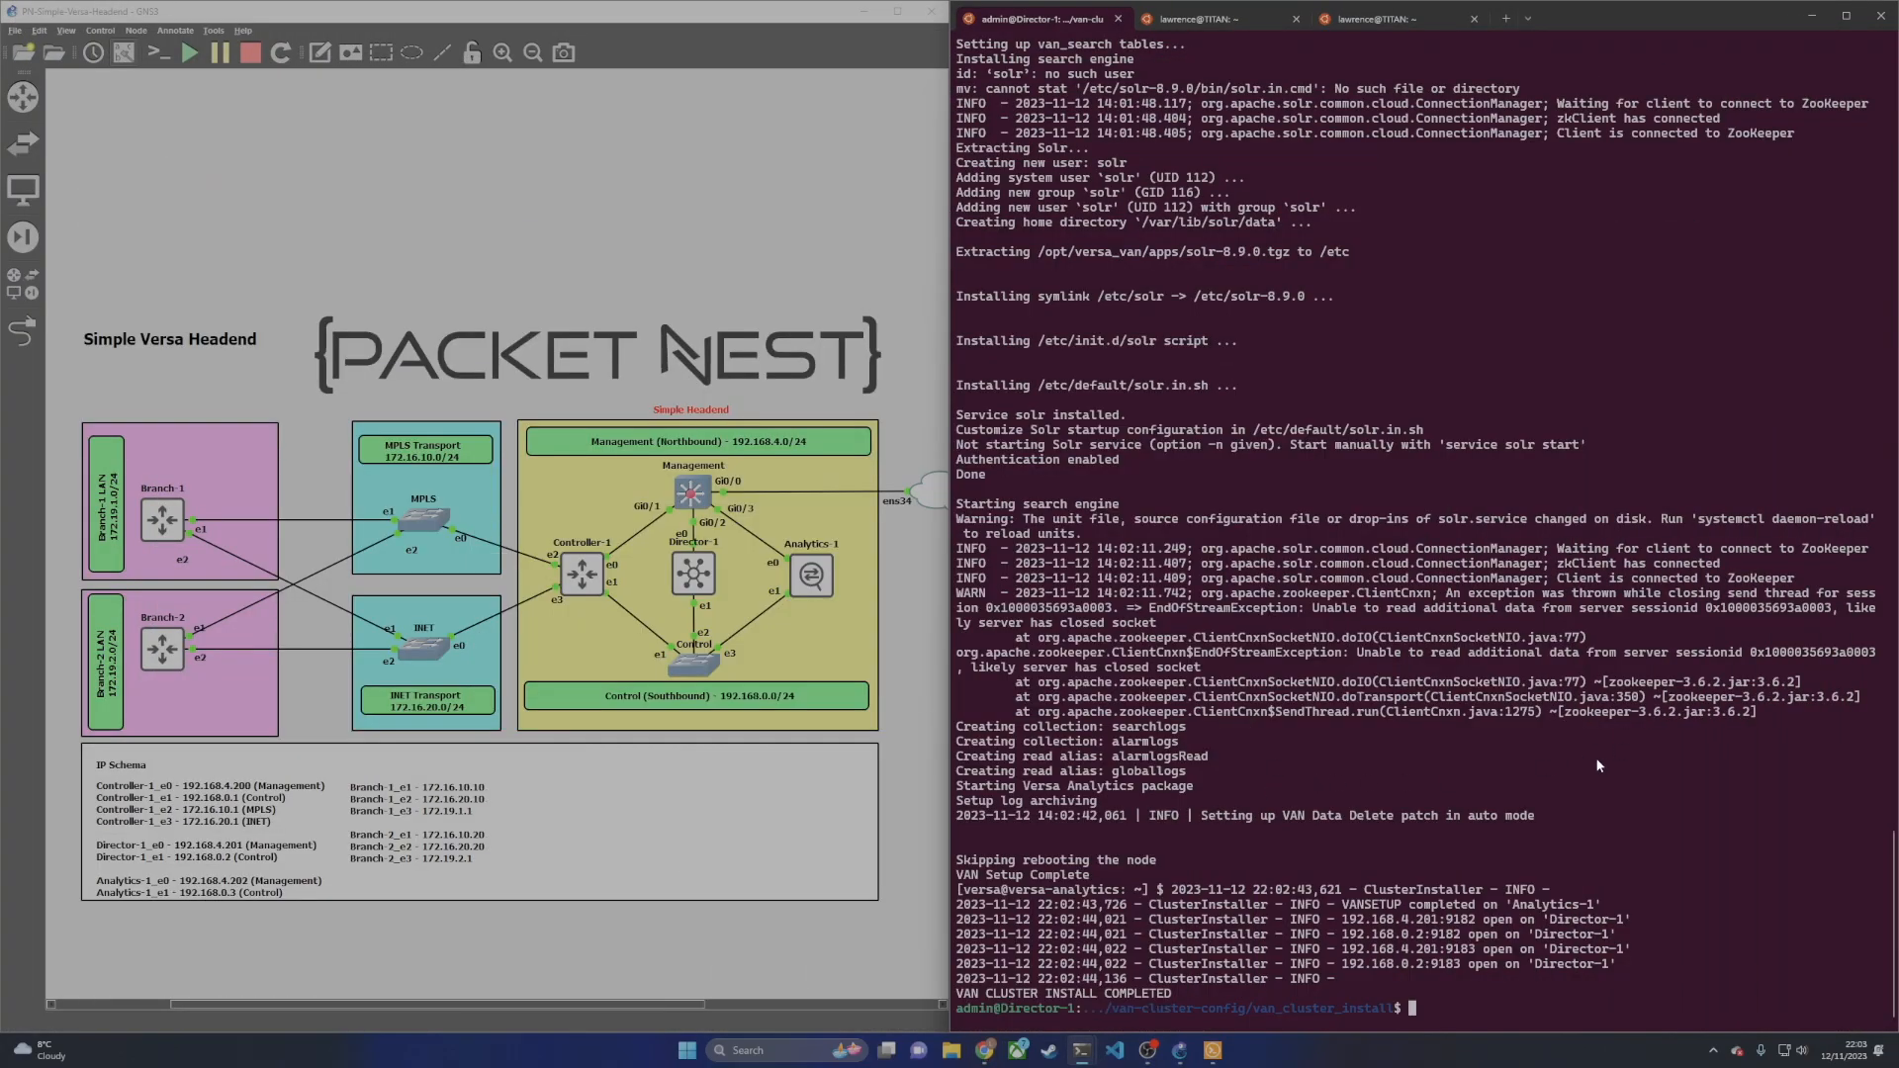
pyautogui.write('clear')
pyautogui.press('Return')
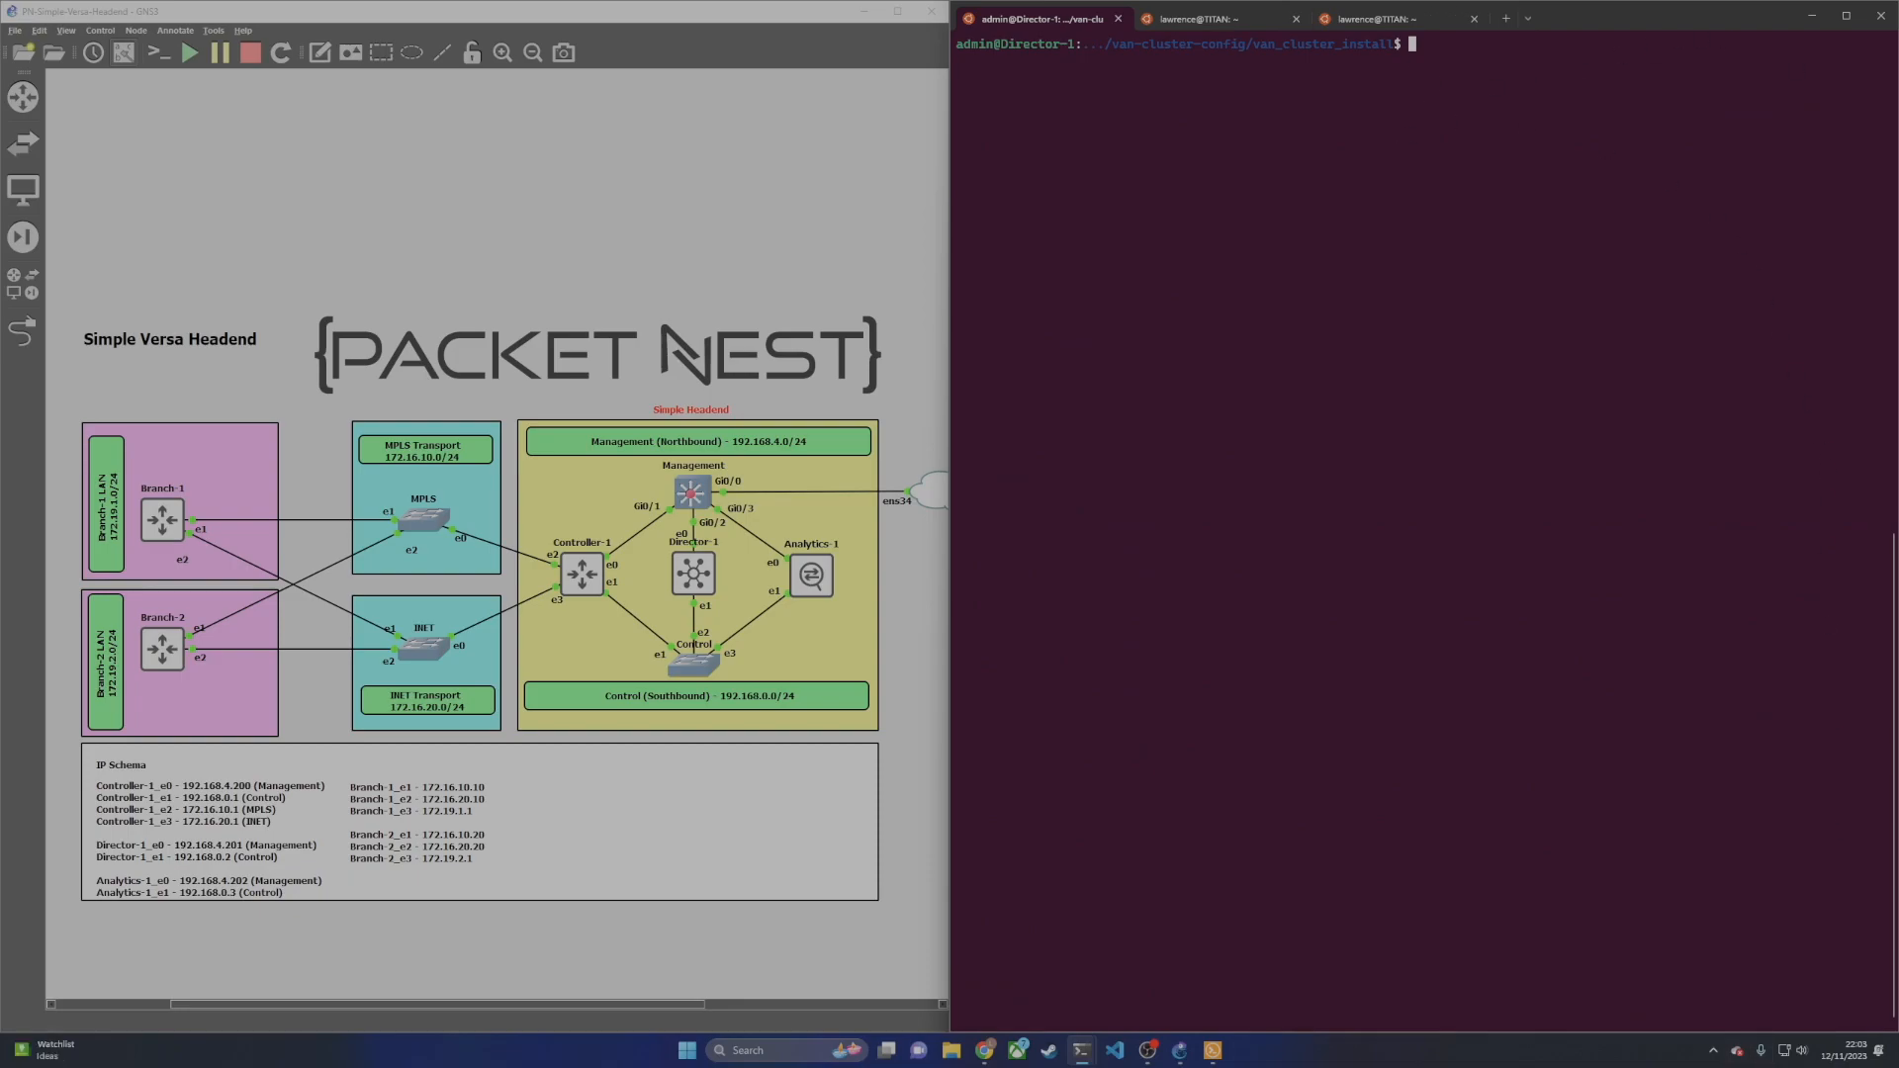
# Step: Run sudo ./van_cluster_installer.py --post-setup --gen-vd-cert and supply the Director and Analytics-1 passwords
pyautogui.write('sudo ./van_cluster_installer.py ')
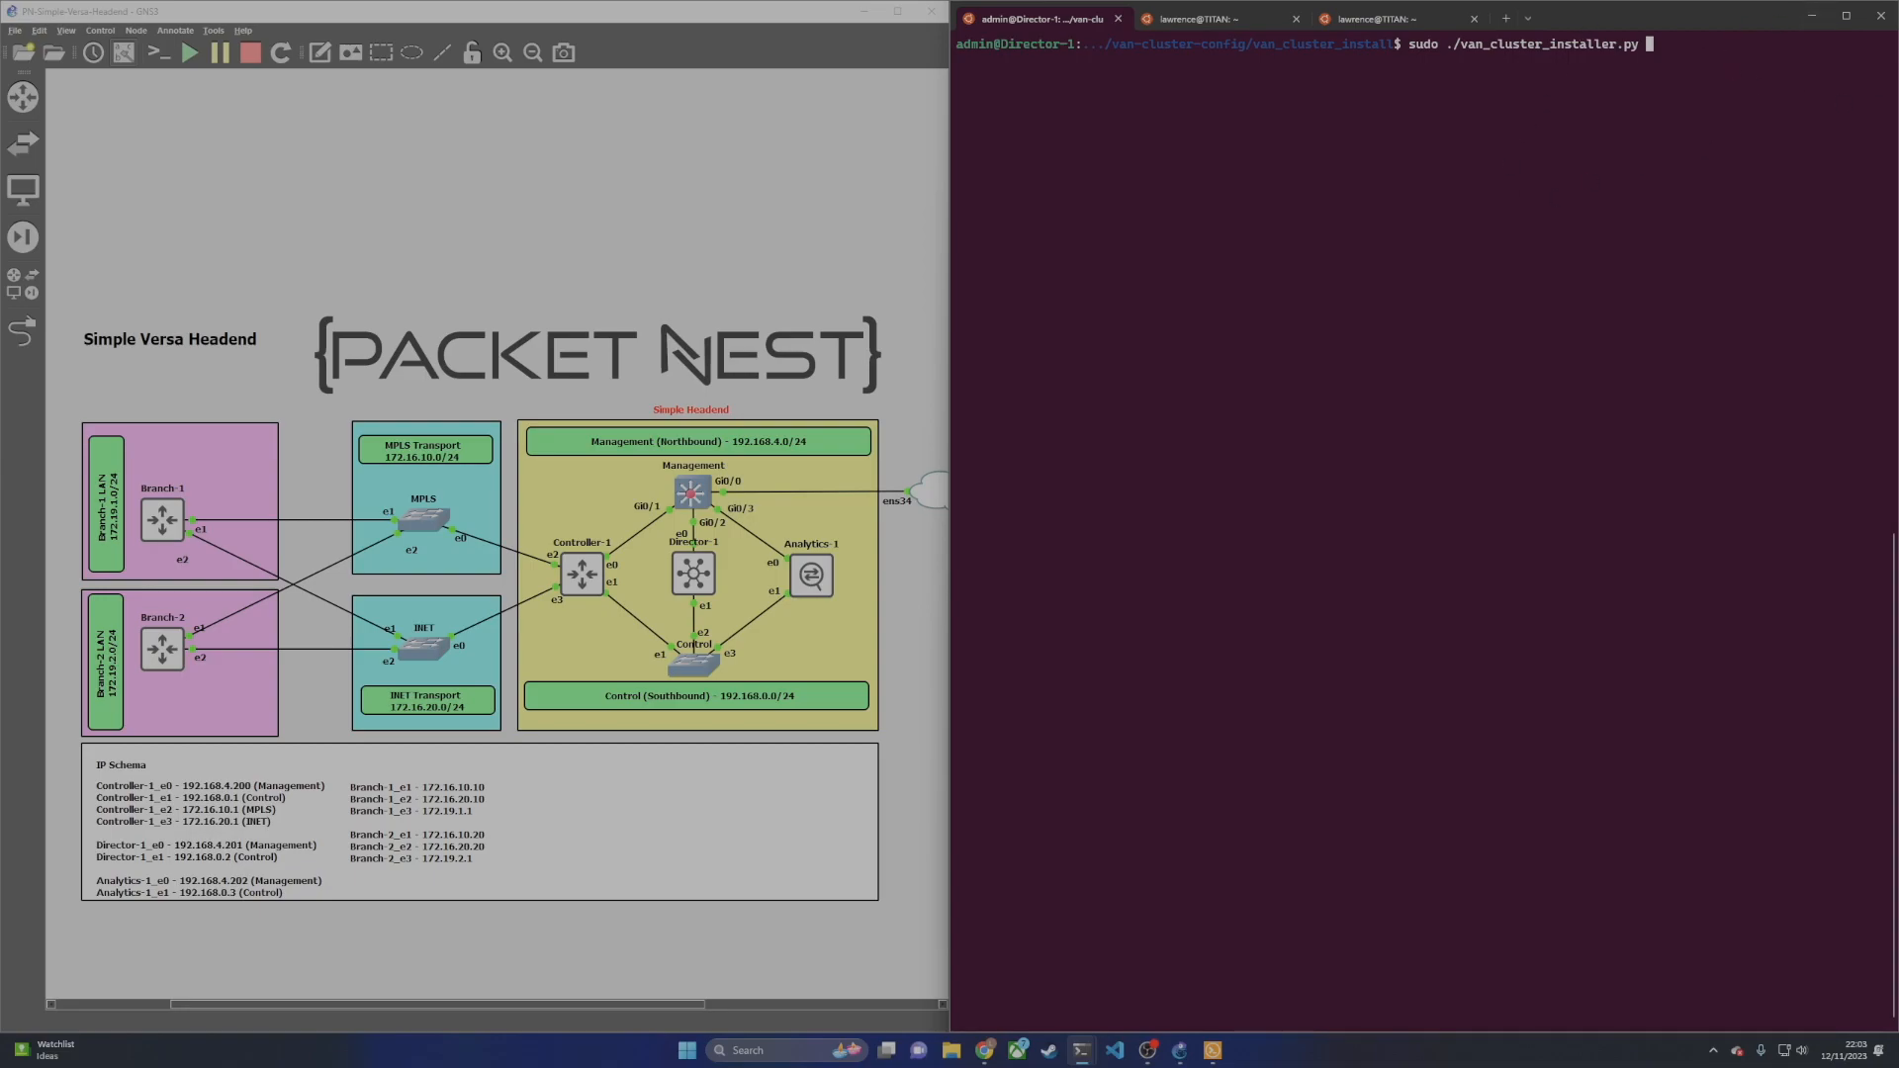
pyautogui.write('--post-setuy')
pyautogui.press('BackSpace')
pyautogui.write('p --gen-vd-cert')
pyautogui.press('Return')
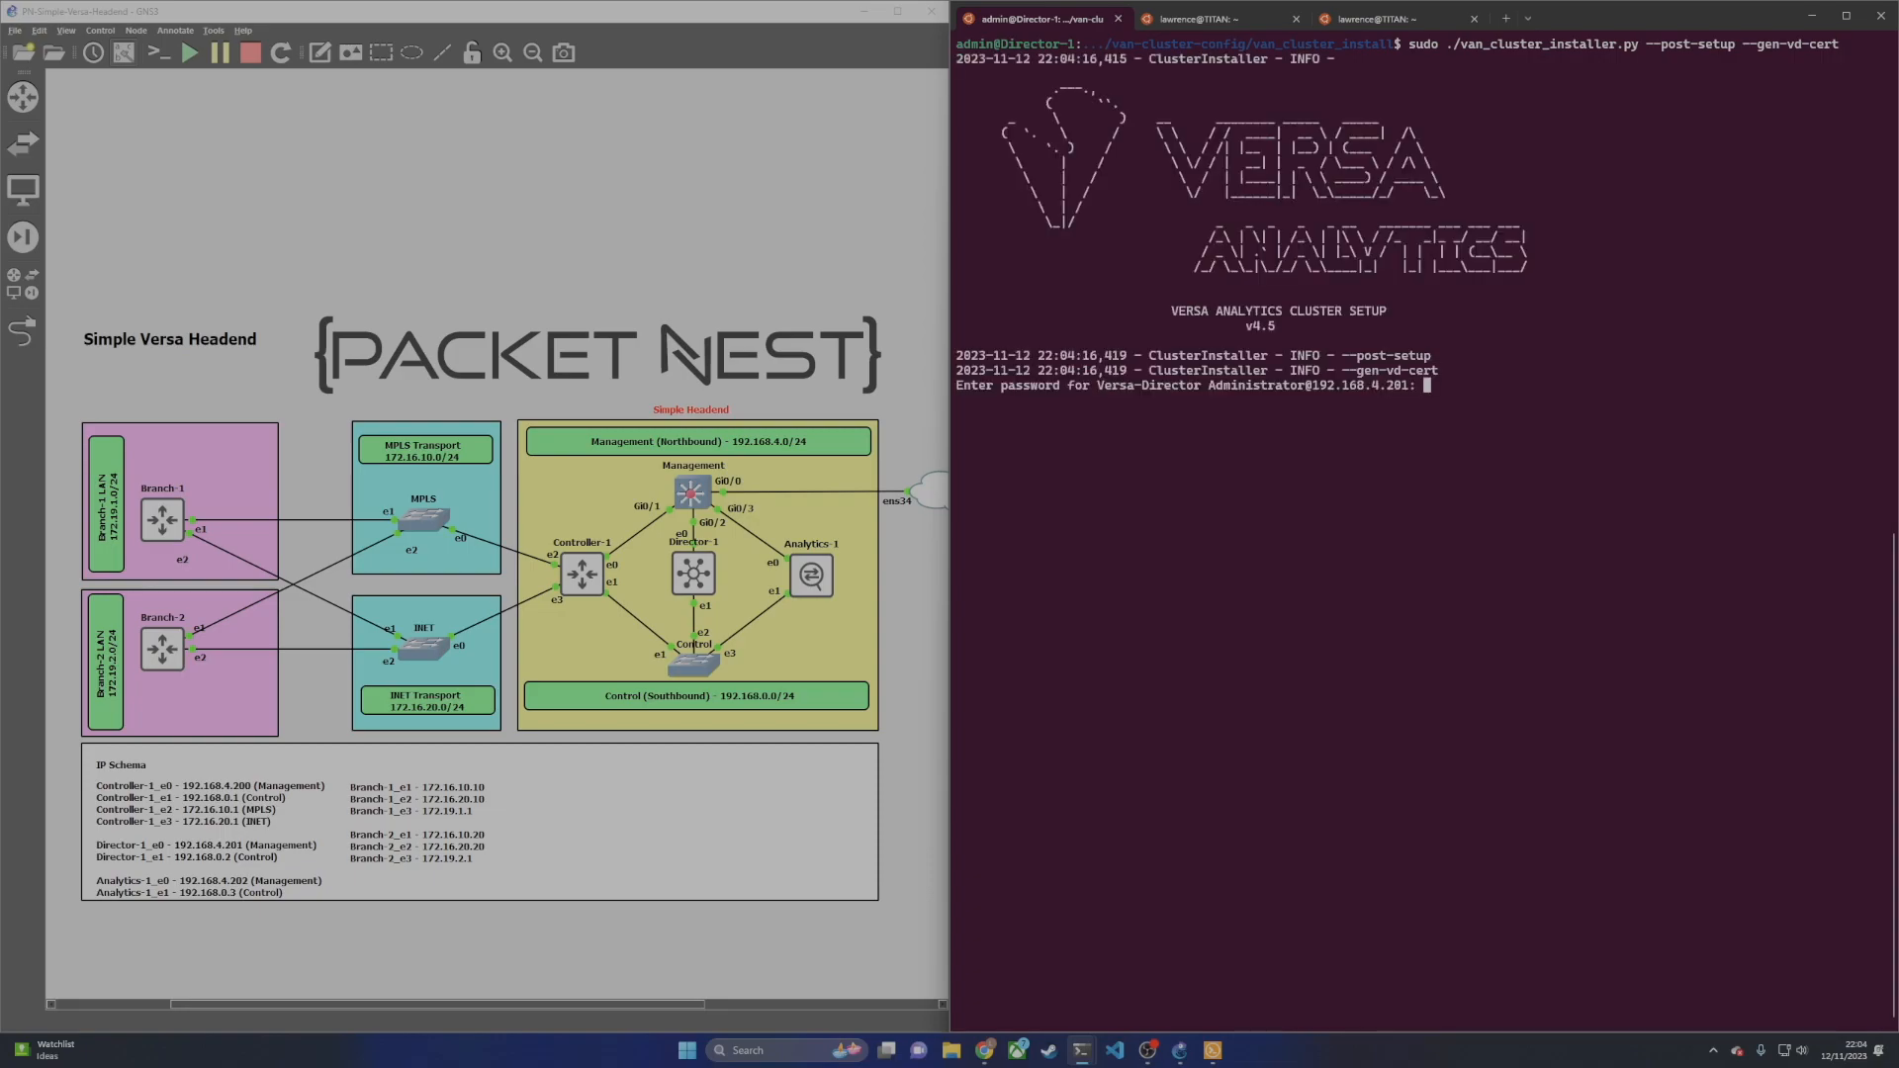
pyautogui.press('Return')
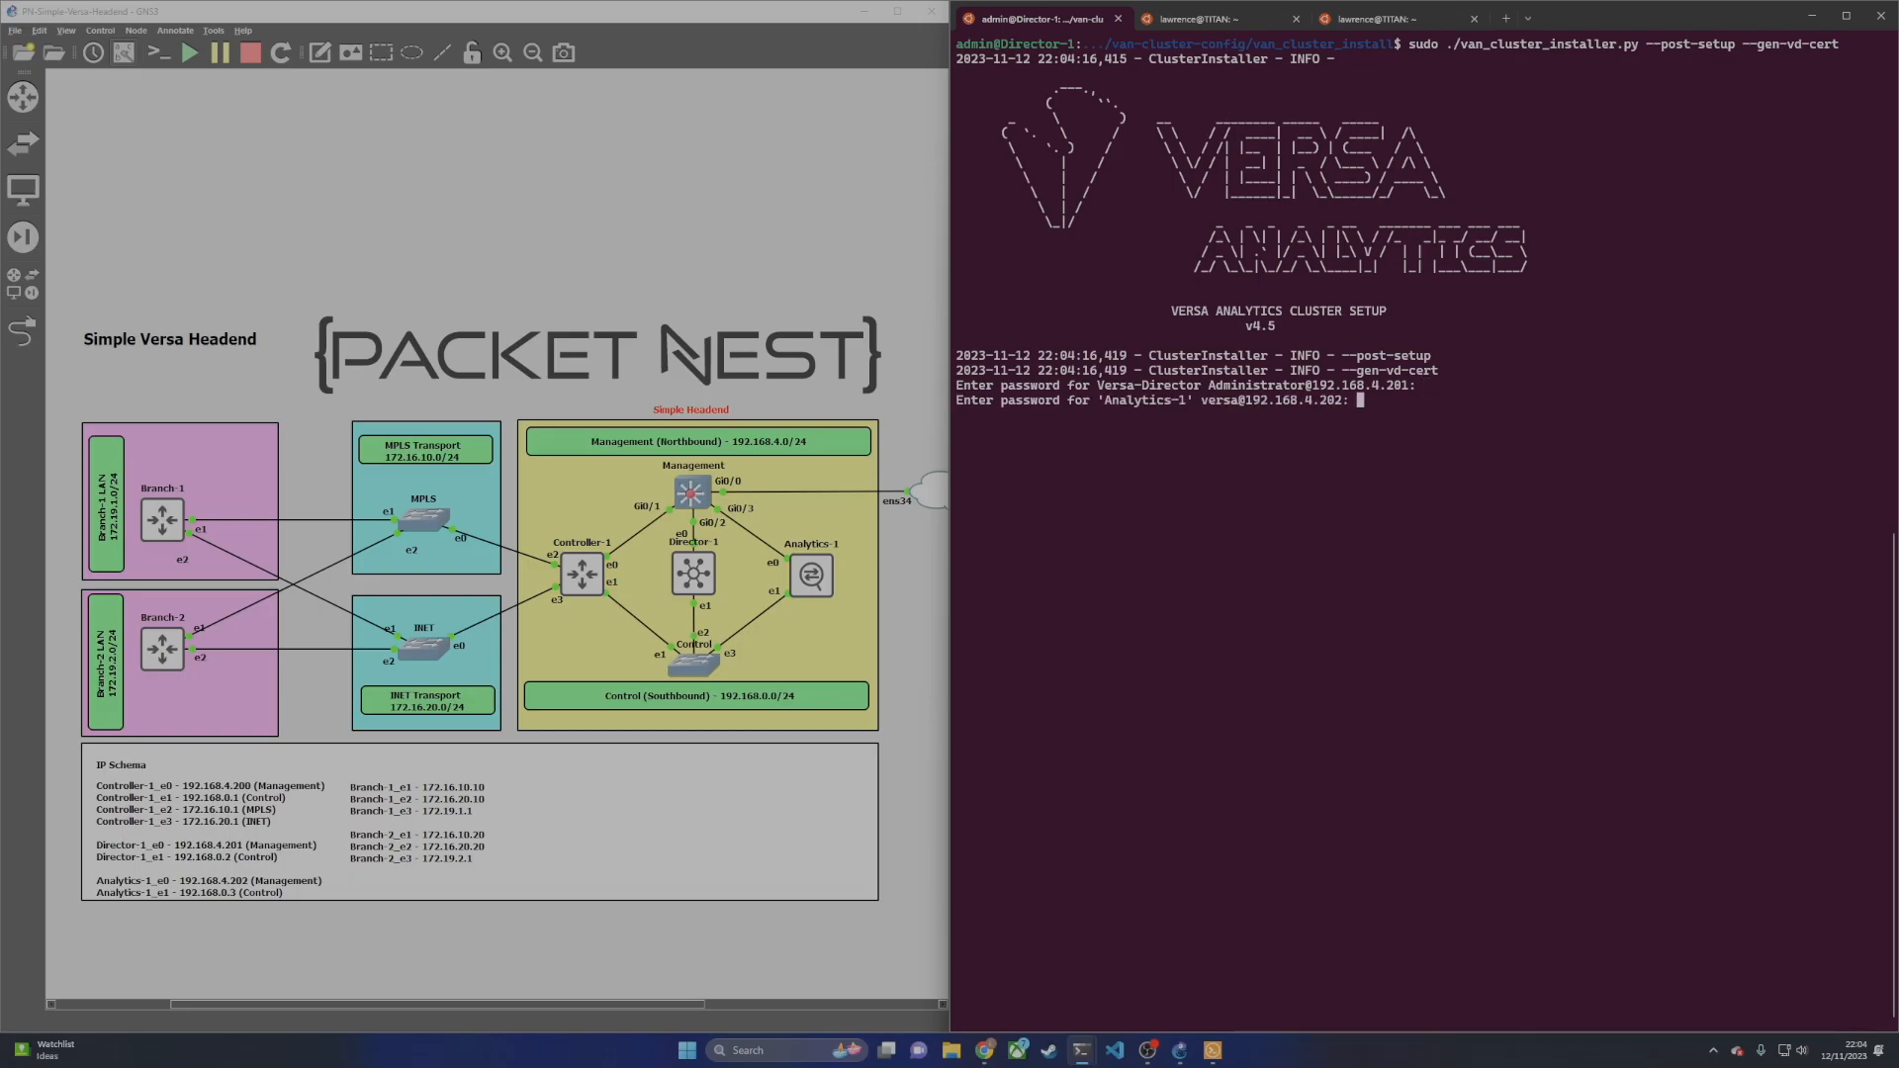
pyautogui.press('Return')
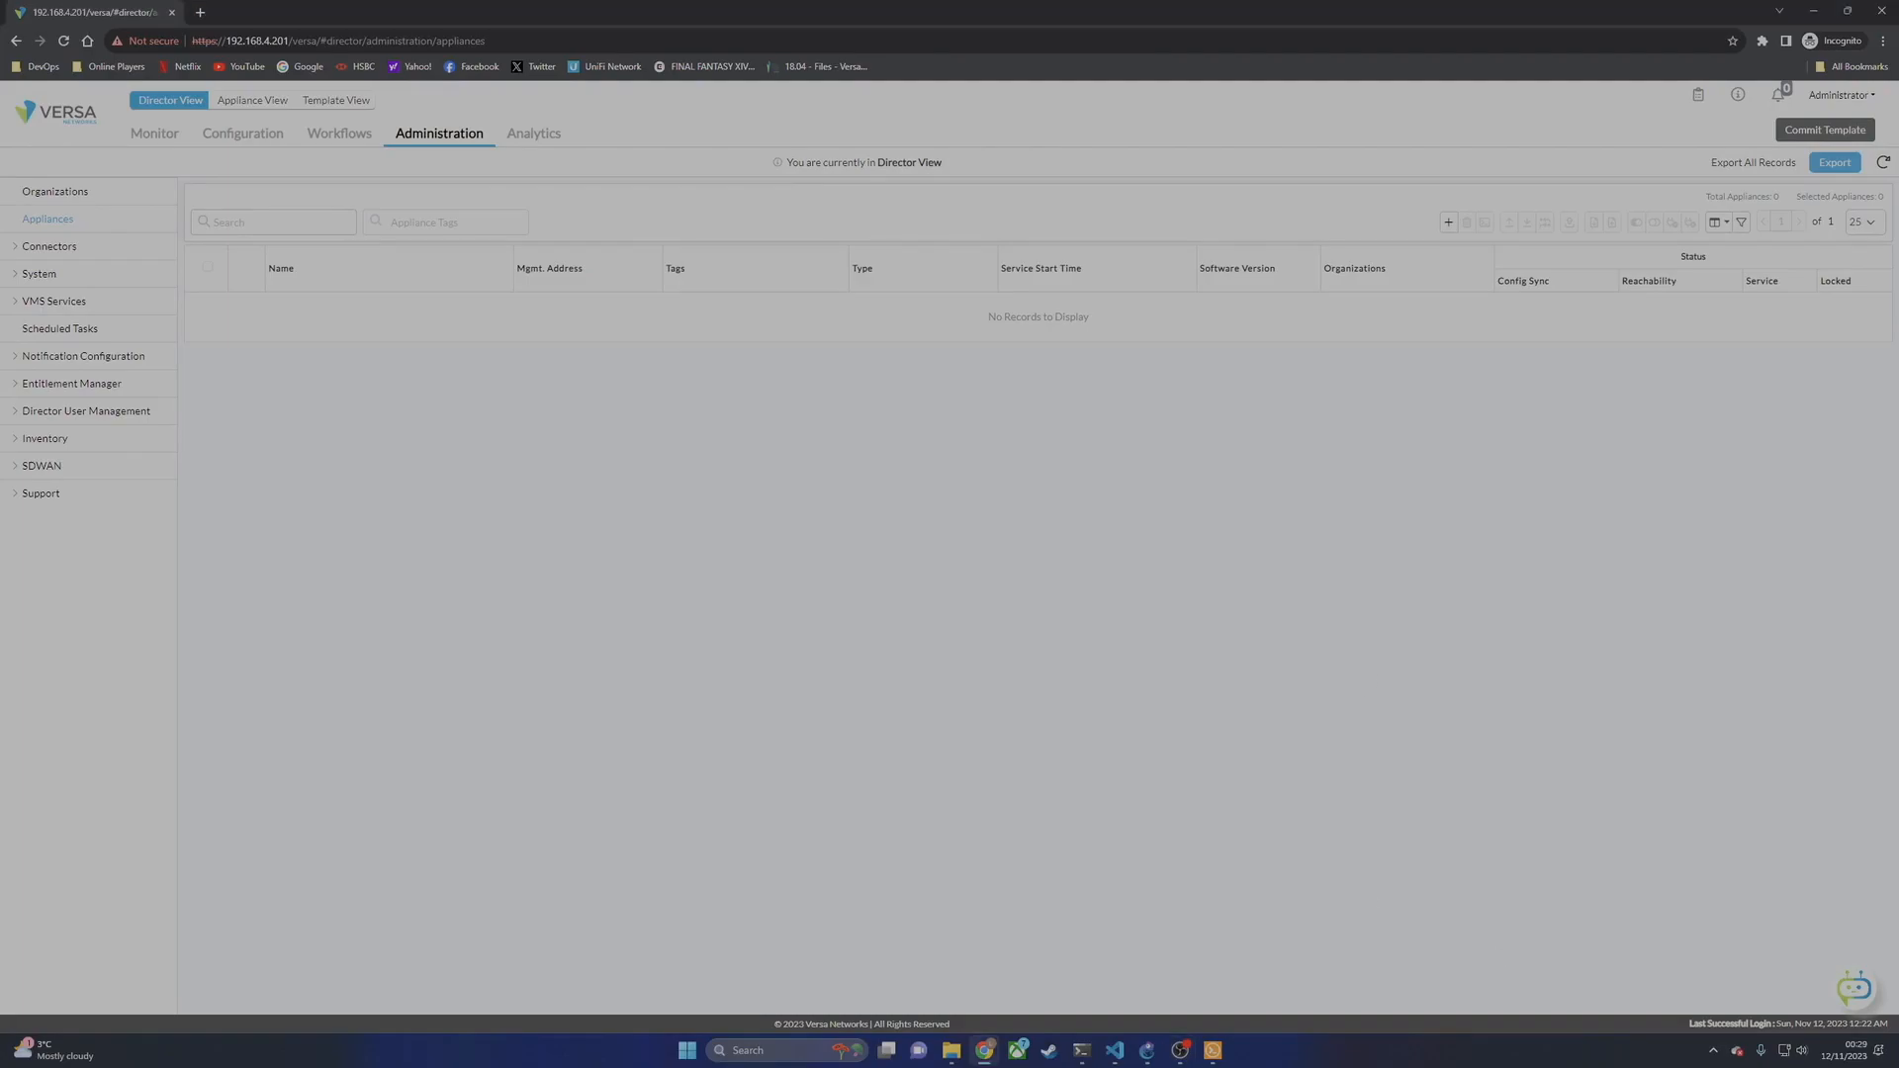
# Step: Go to Workflows and expand Infrastructure to reach the empty Controllers list
pyautogui.click(338, 142)
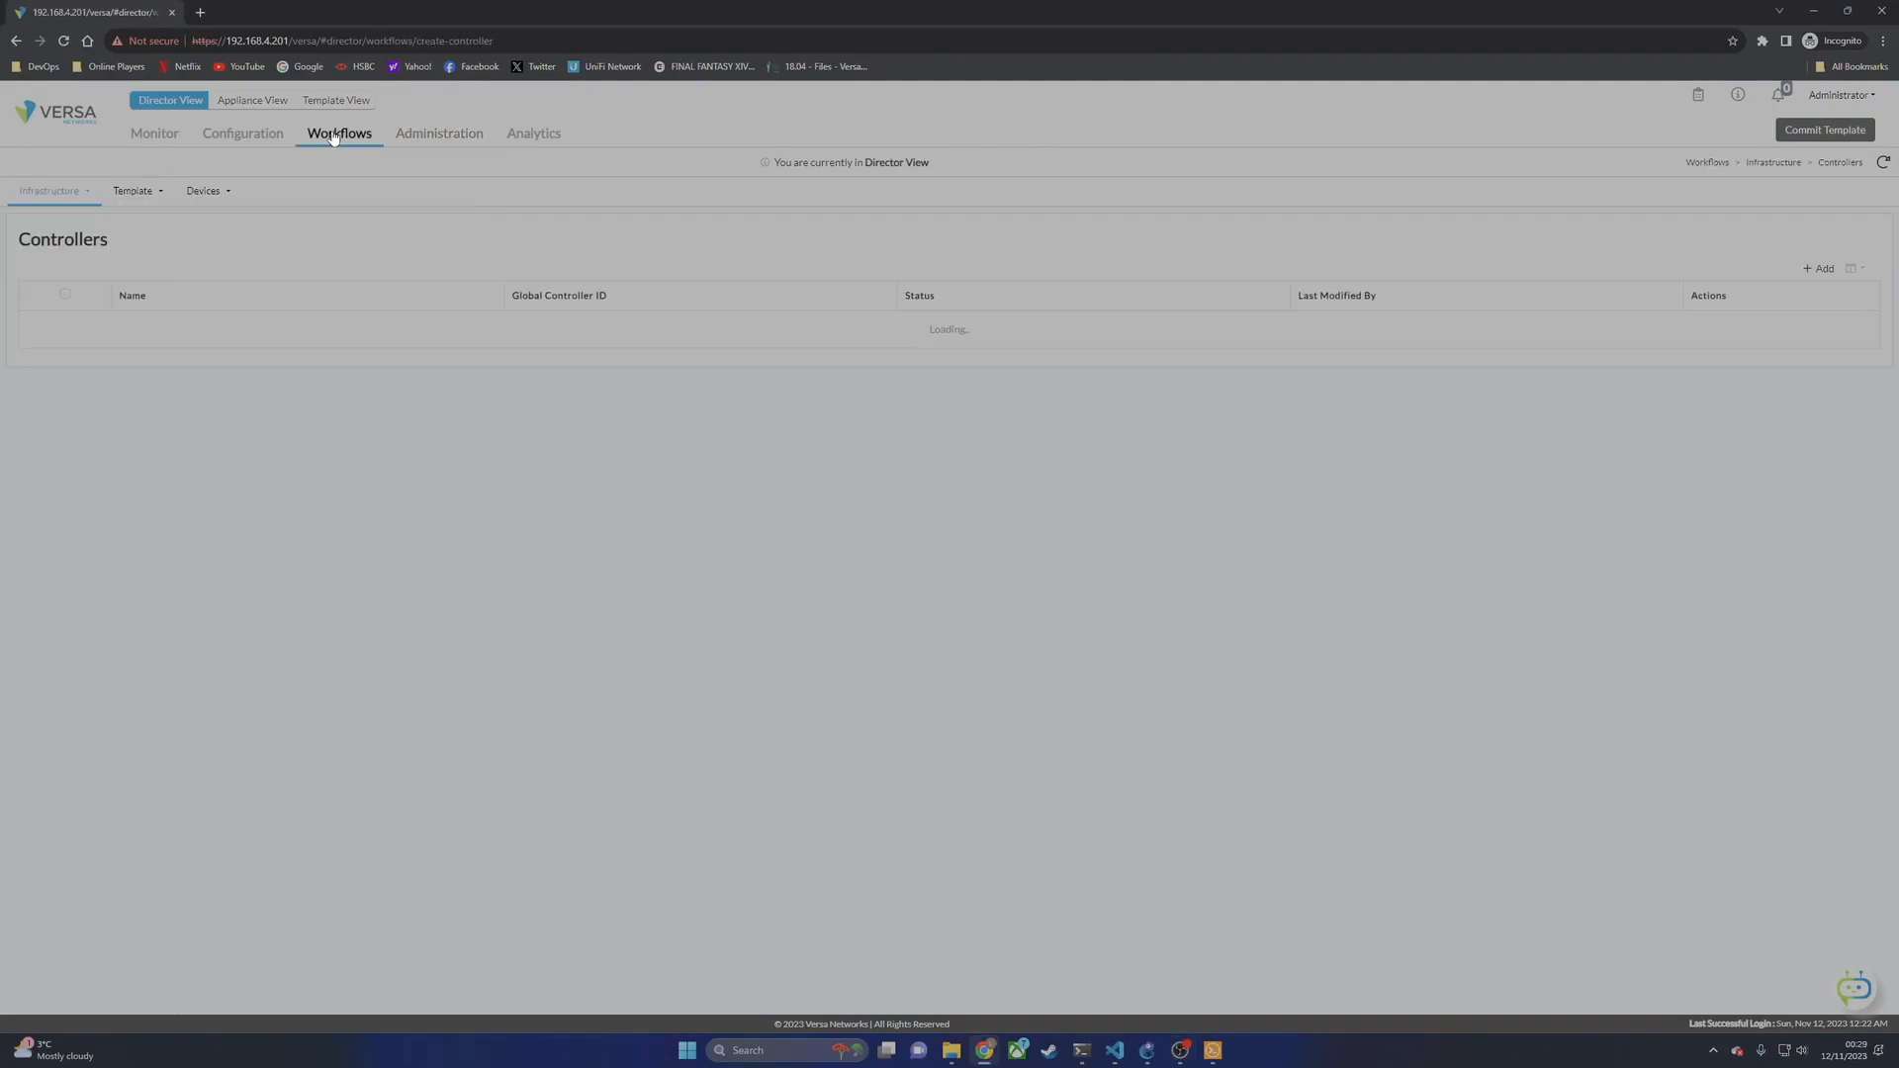
pyautogui.click(77, 202)
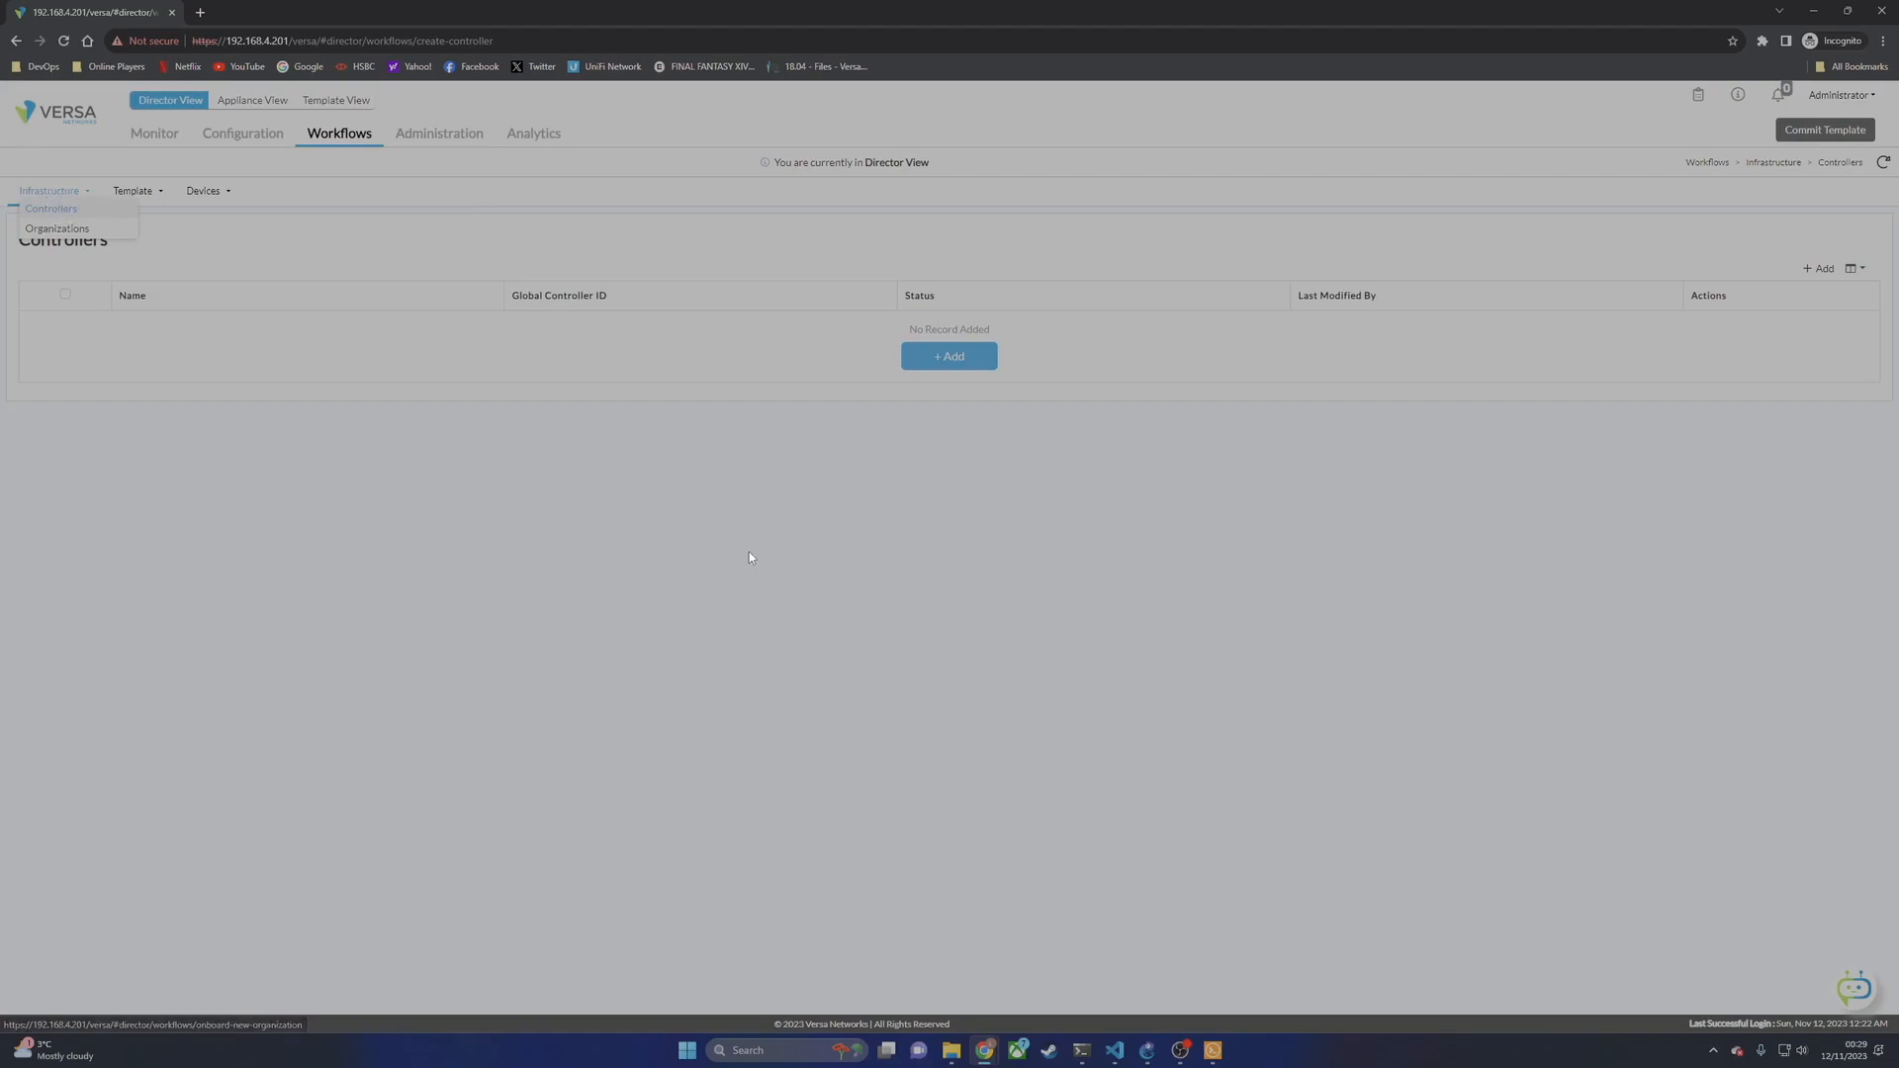
# Step: Add a new controller named Controller-1 and bring up the Provider Organization choices
pyautogui.click(925, 361)
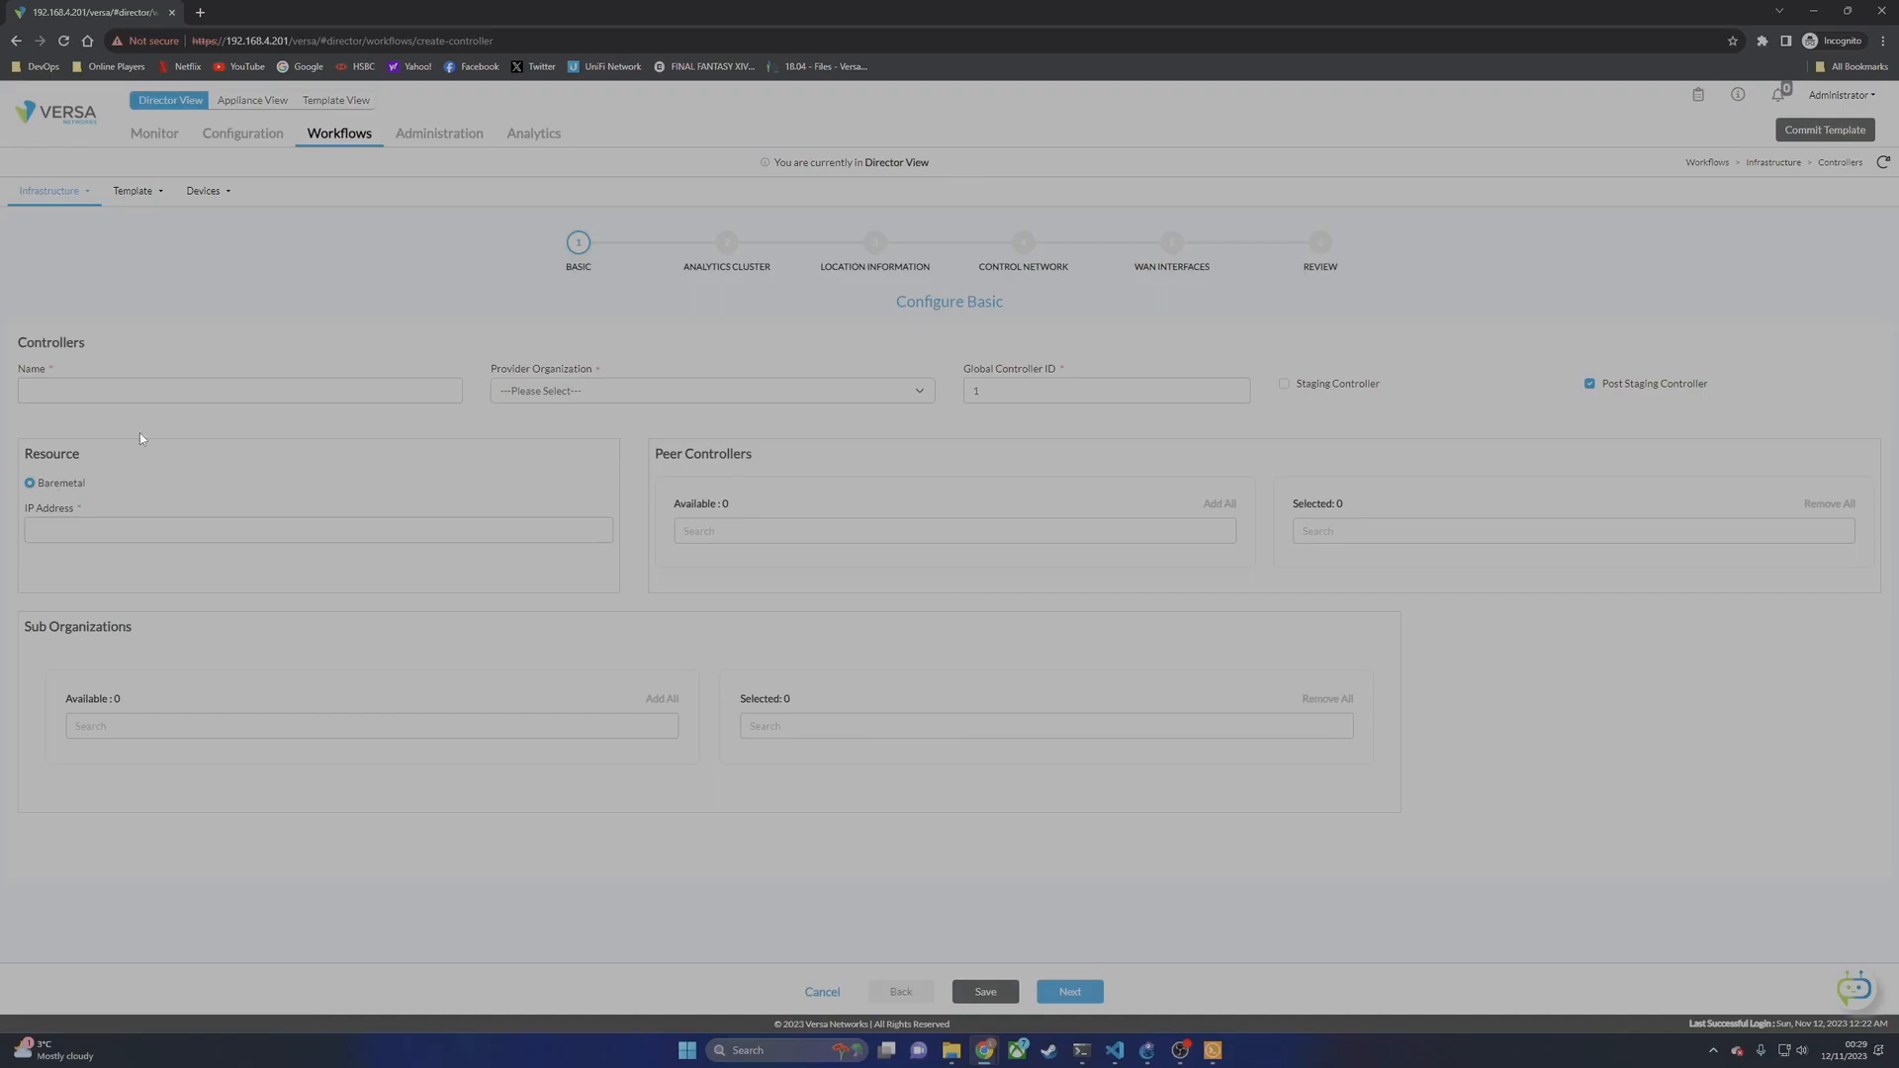
pyautogui.write('Controller-1')
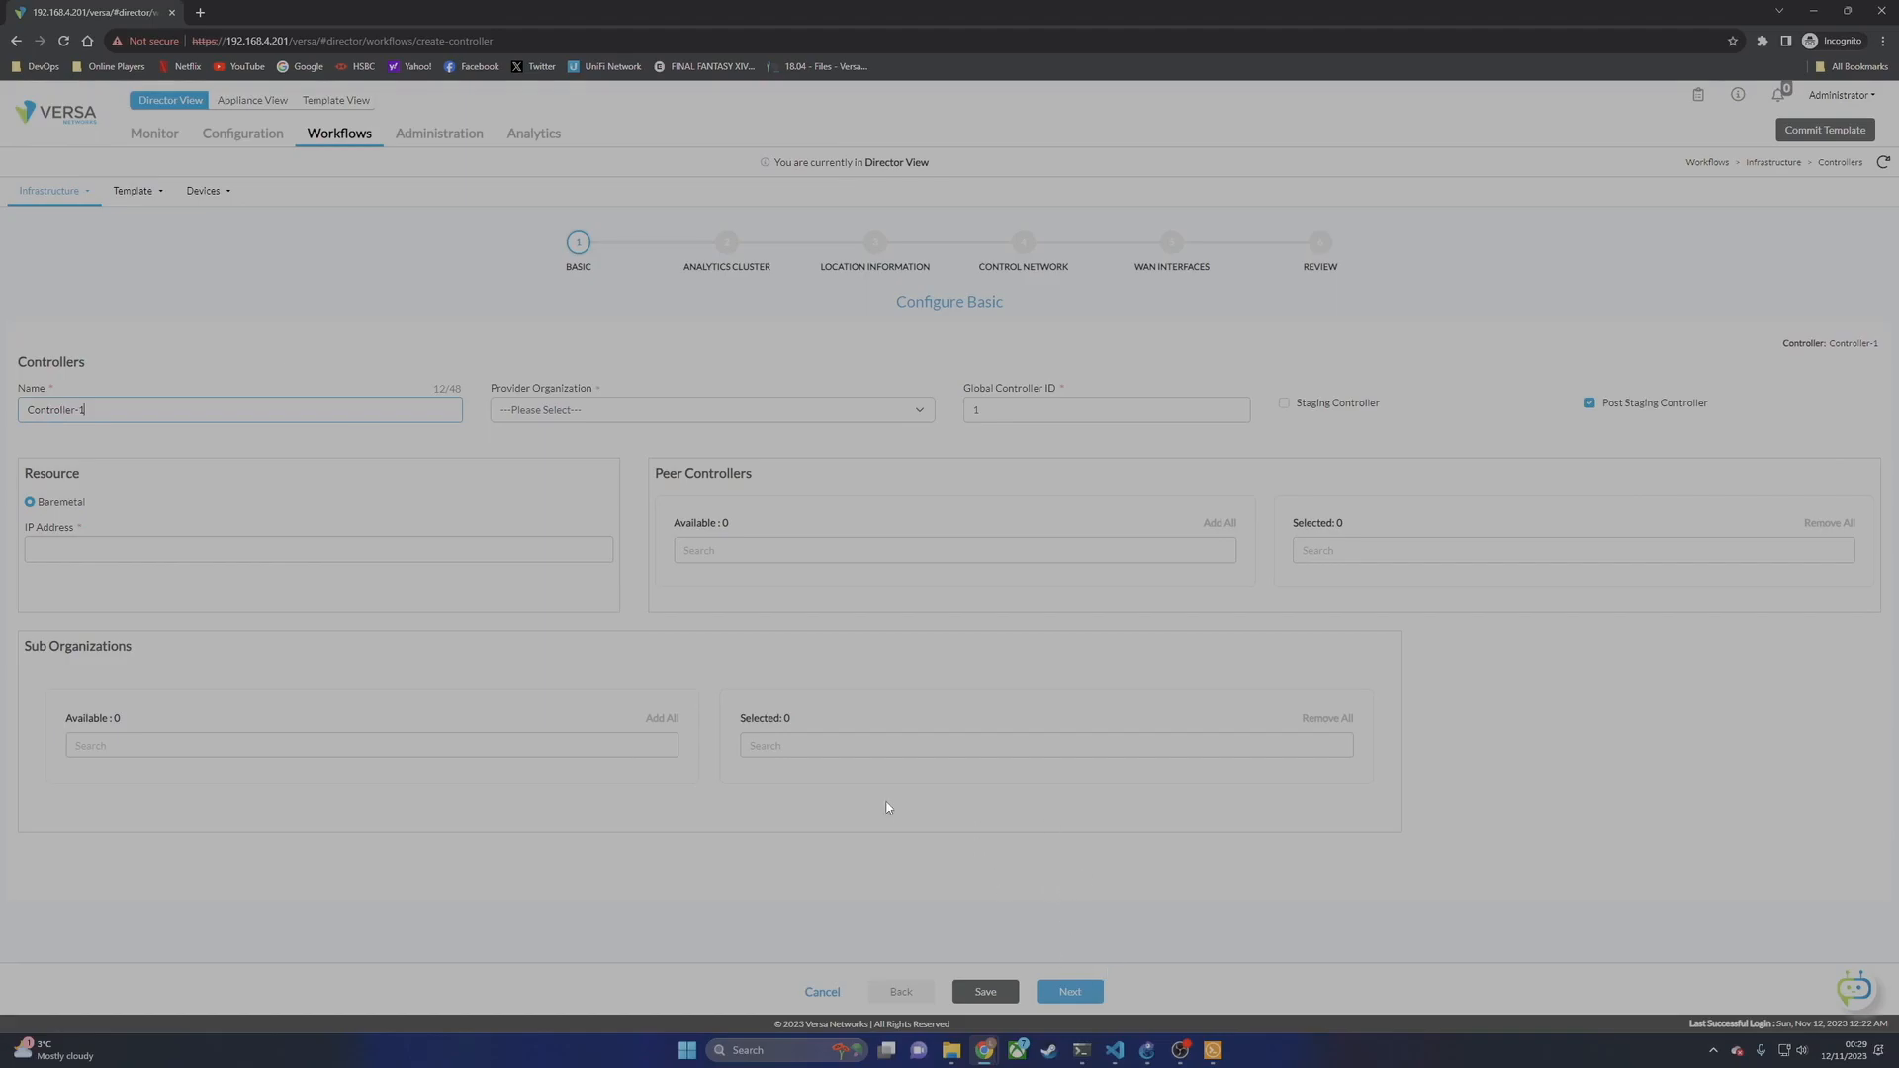
pyautogui.click(555, 407)
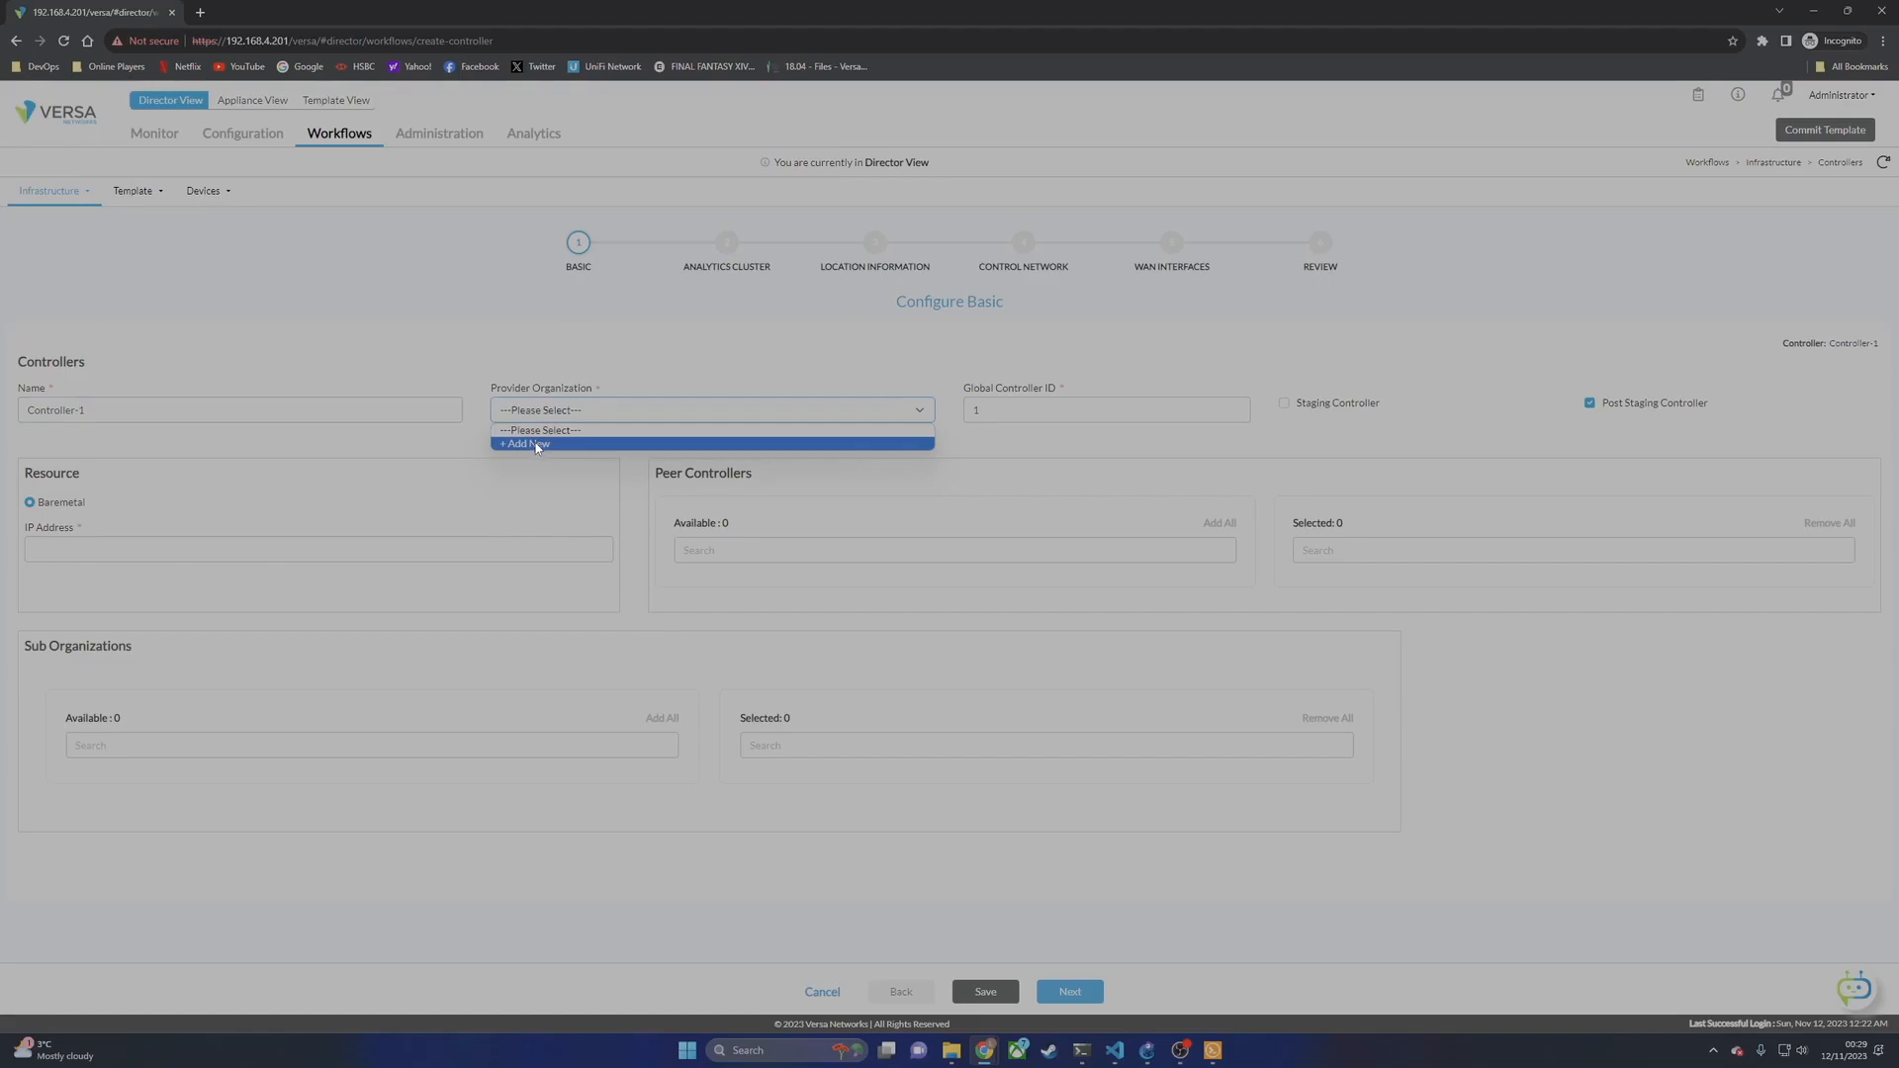
# Step: Create provider organization Lab with the Default-All-Services-Plan subscription profile, reviewing its Analytics Cluster settings
pyautogui.click(539, 444)
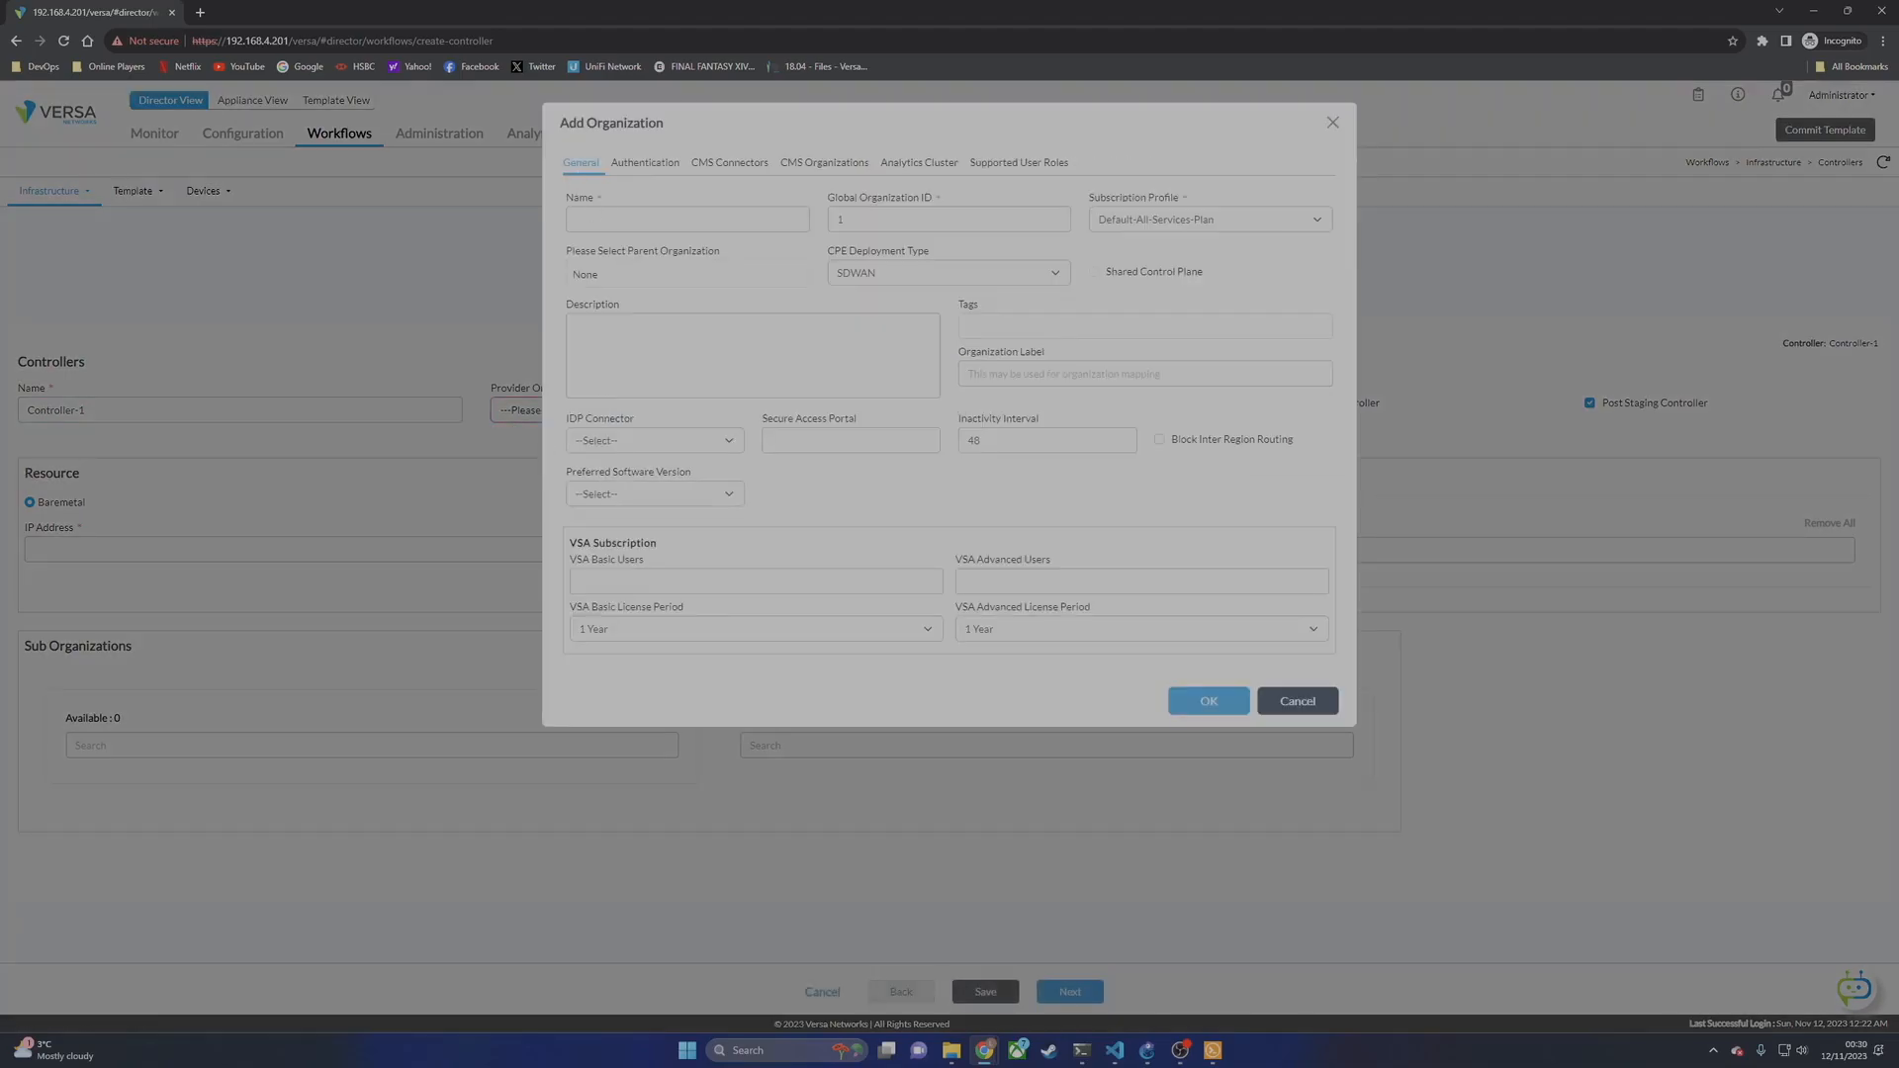
pyautogui.write('Lab')
pyautogui.press('Tab')
pyautogui.click(1220, 216)
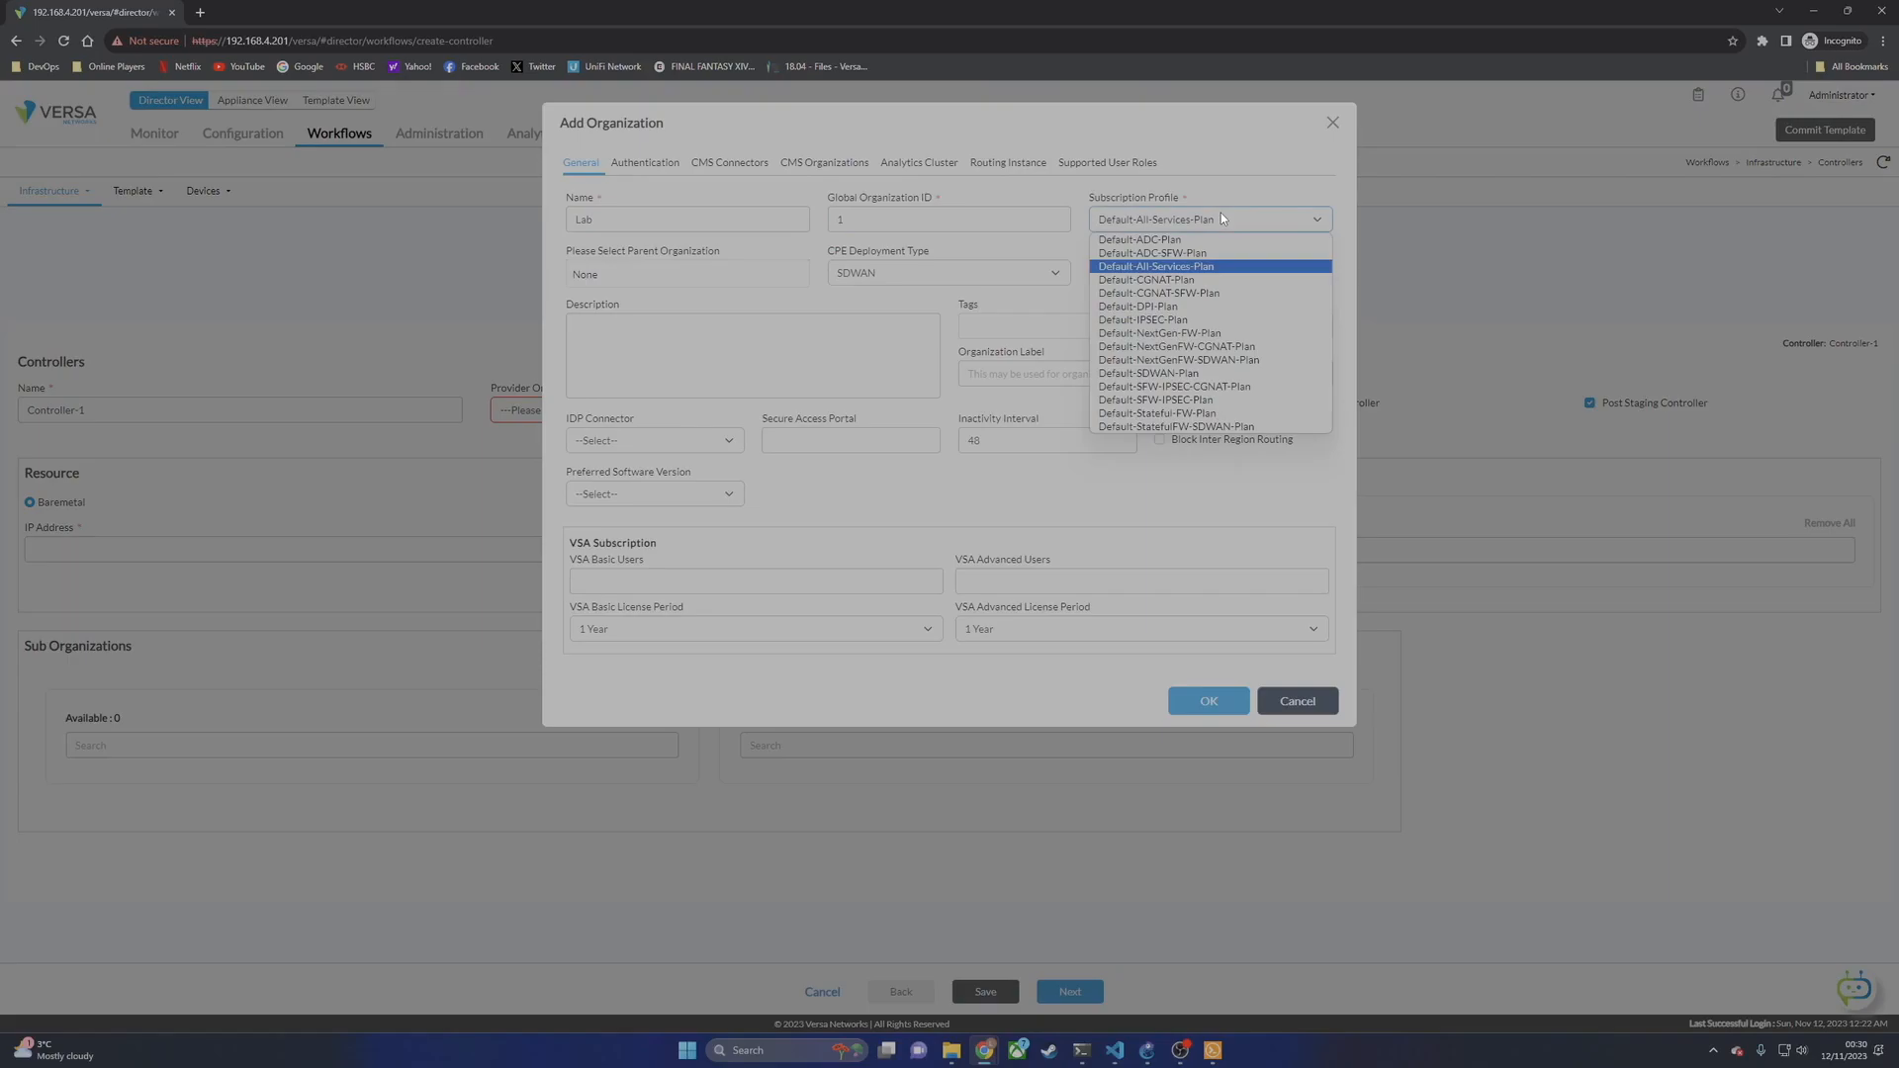
pyautogui.click(1220, 216)
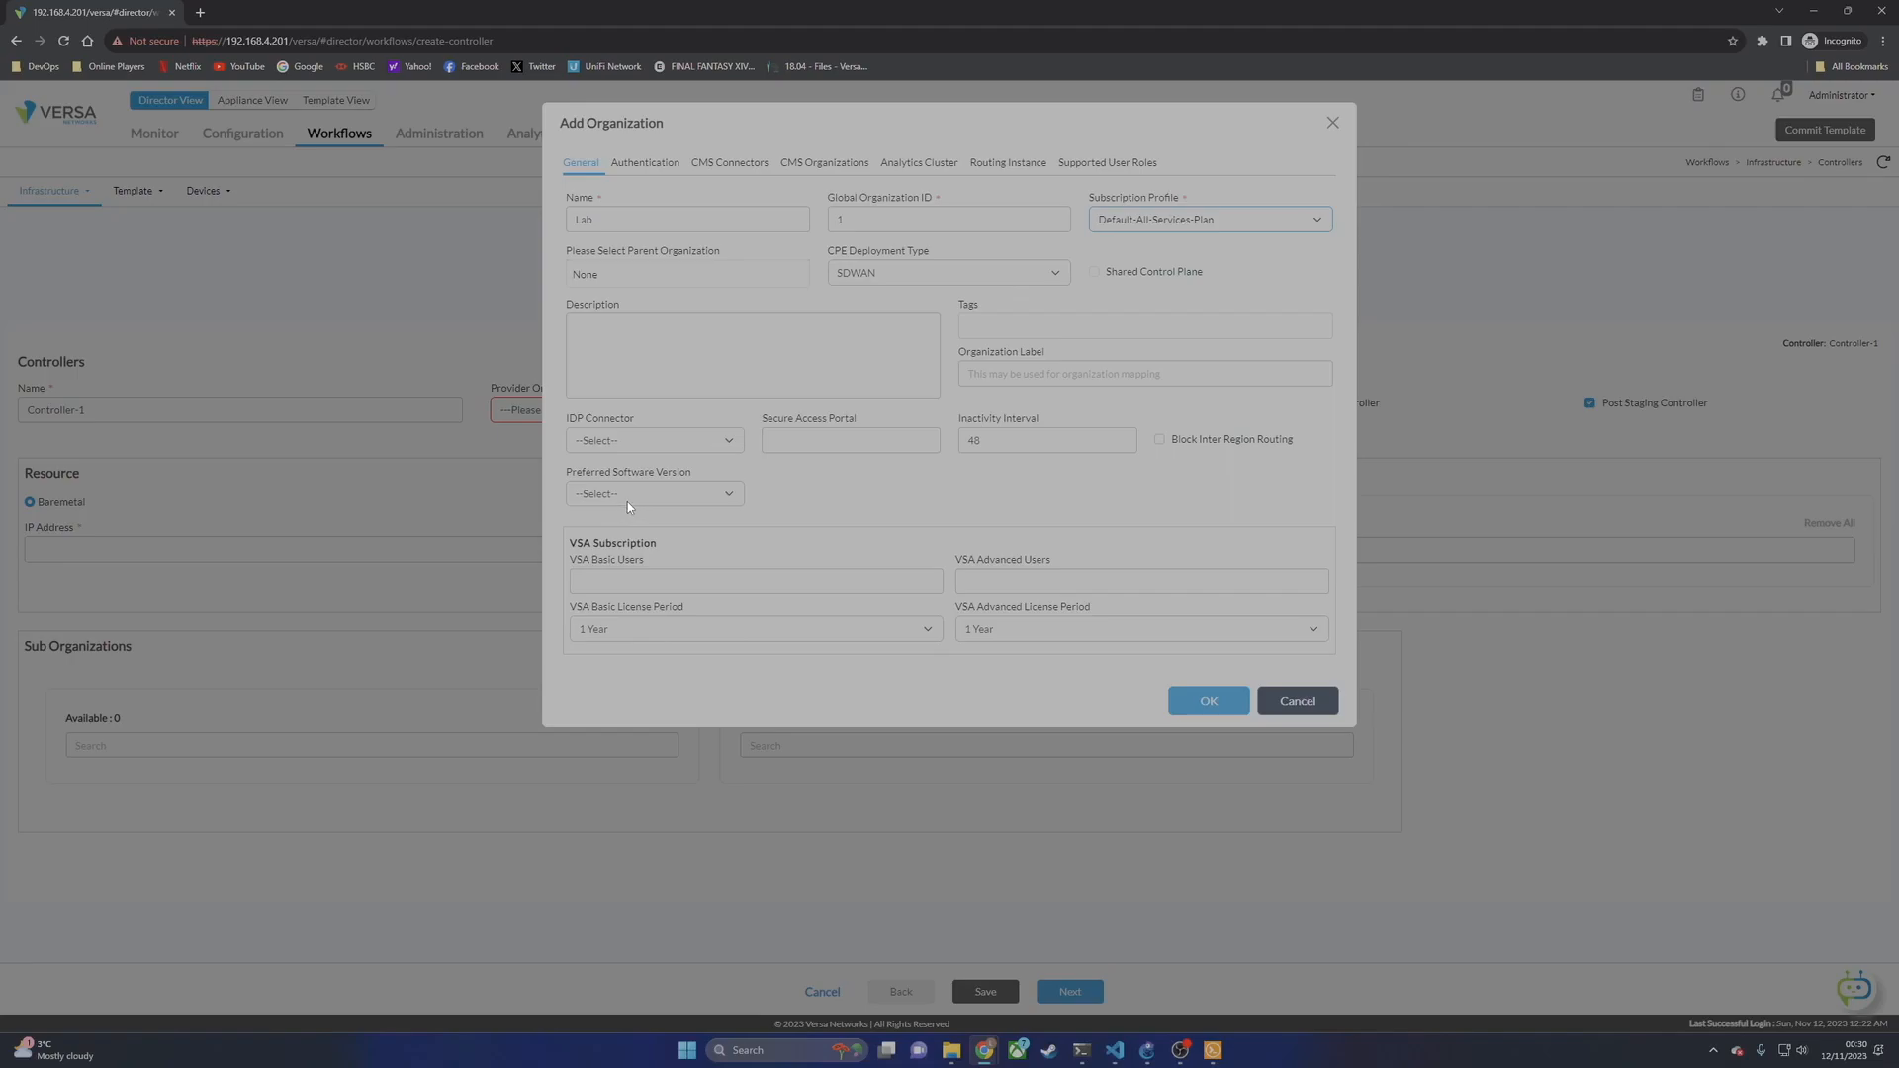
pyautogui.click(910, 170)
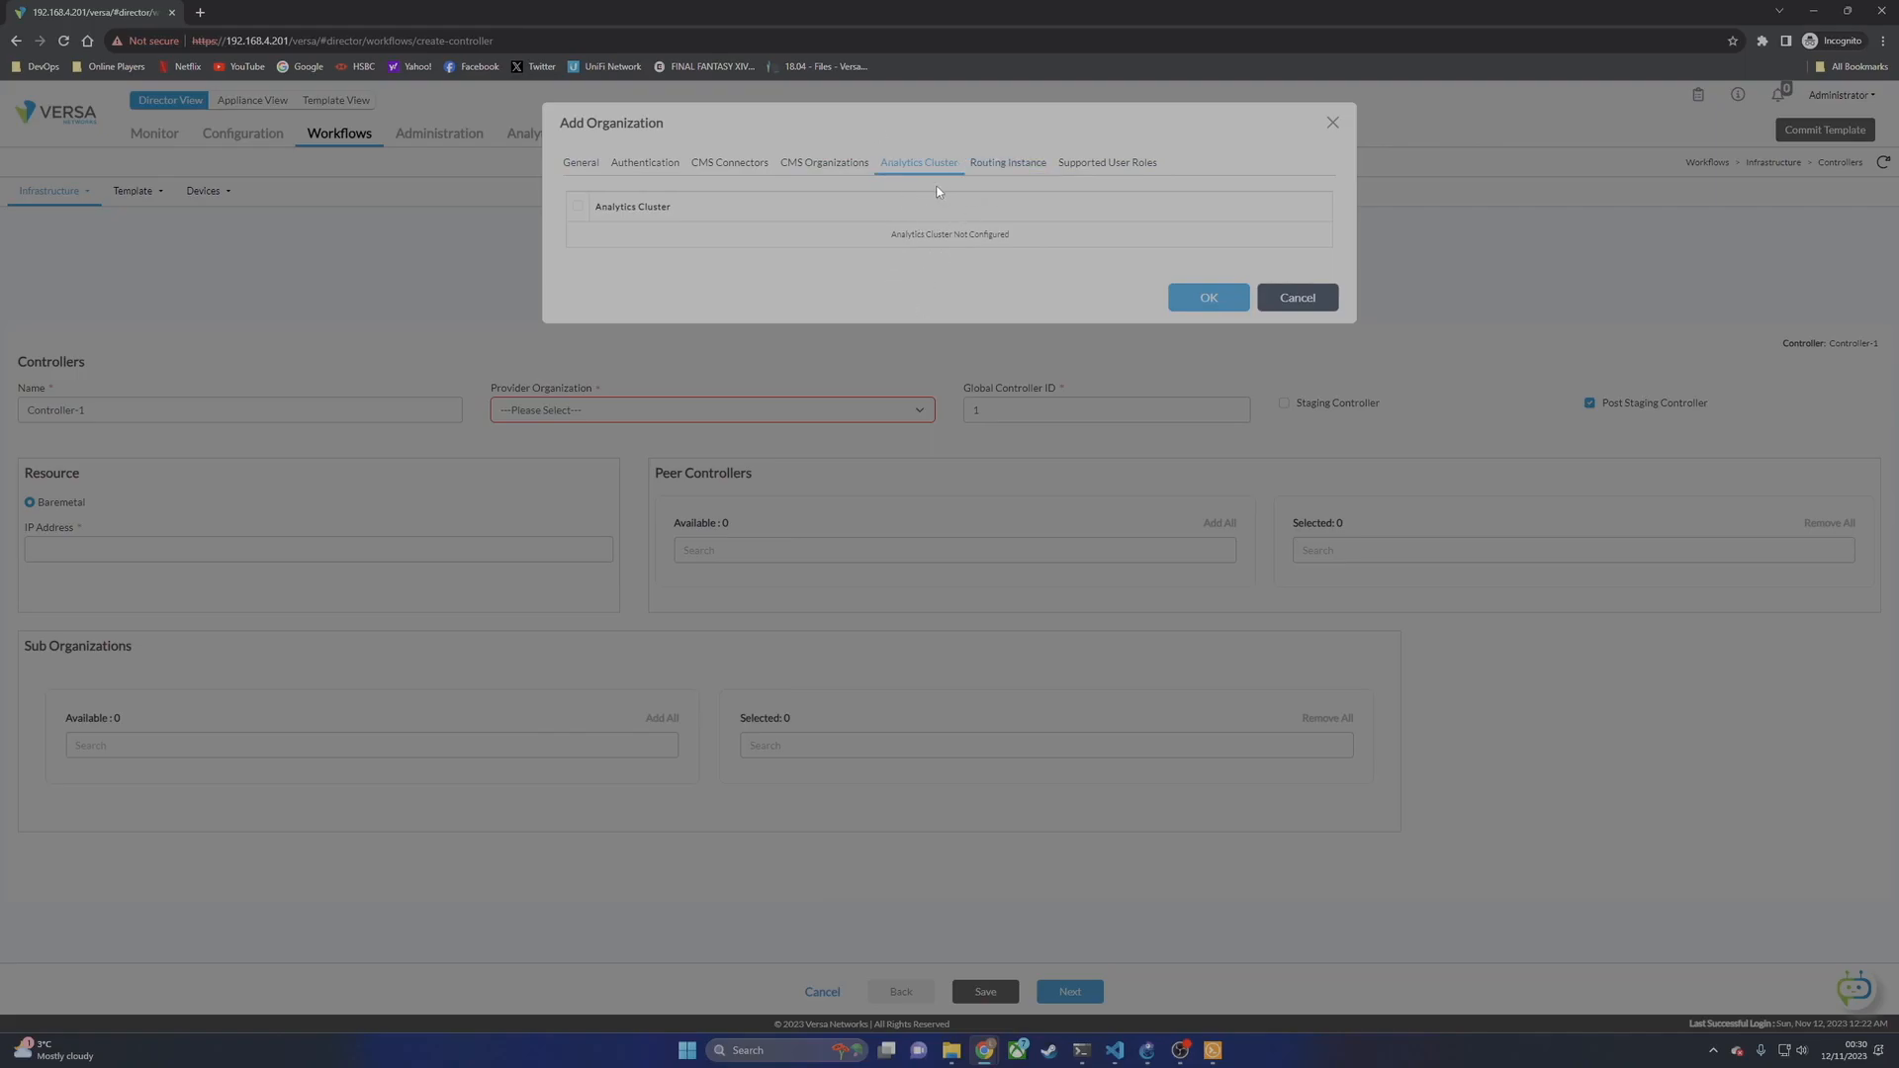
pyautogui.click(584, 164)
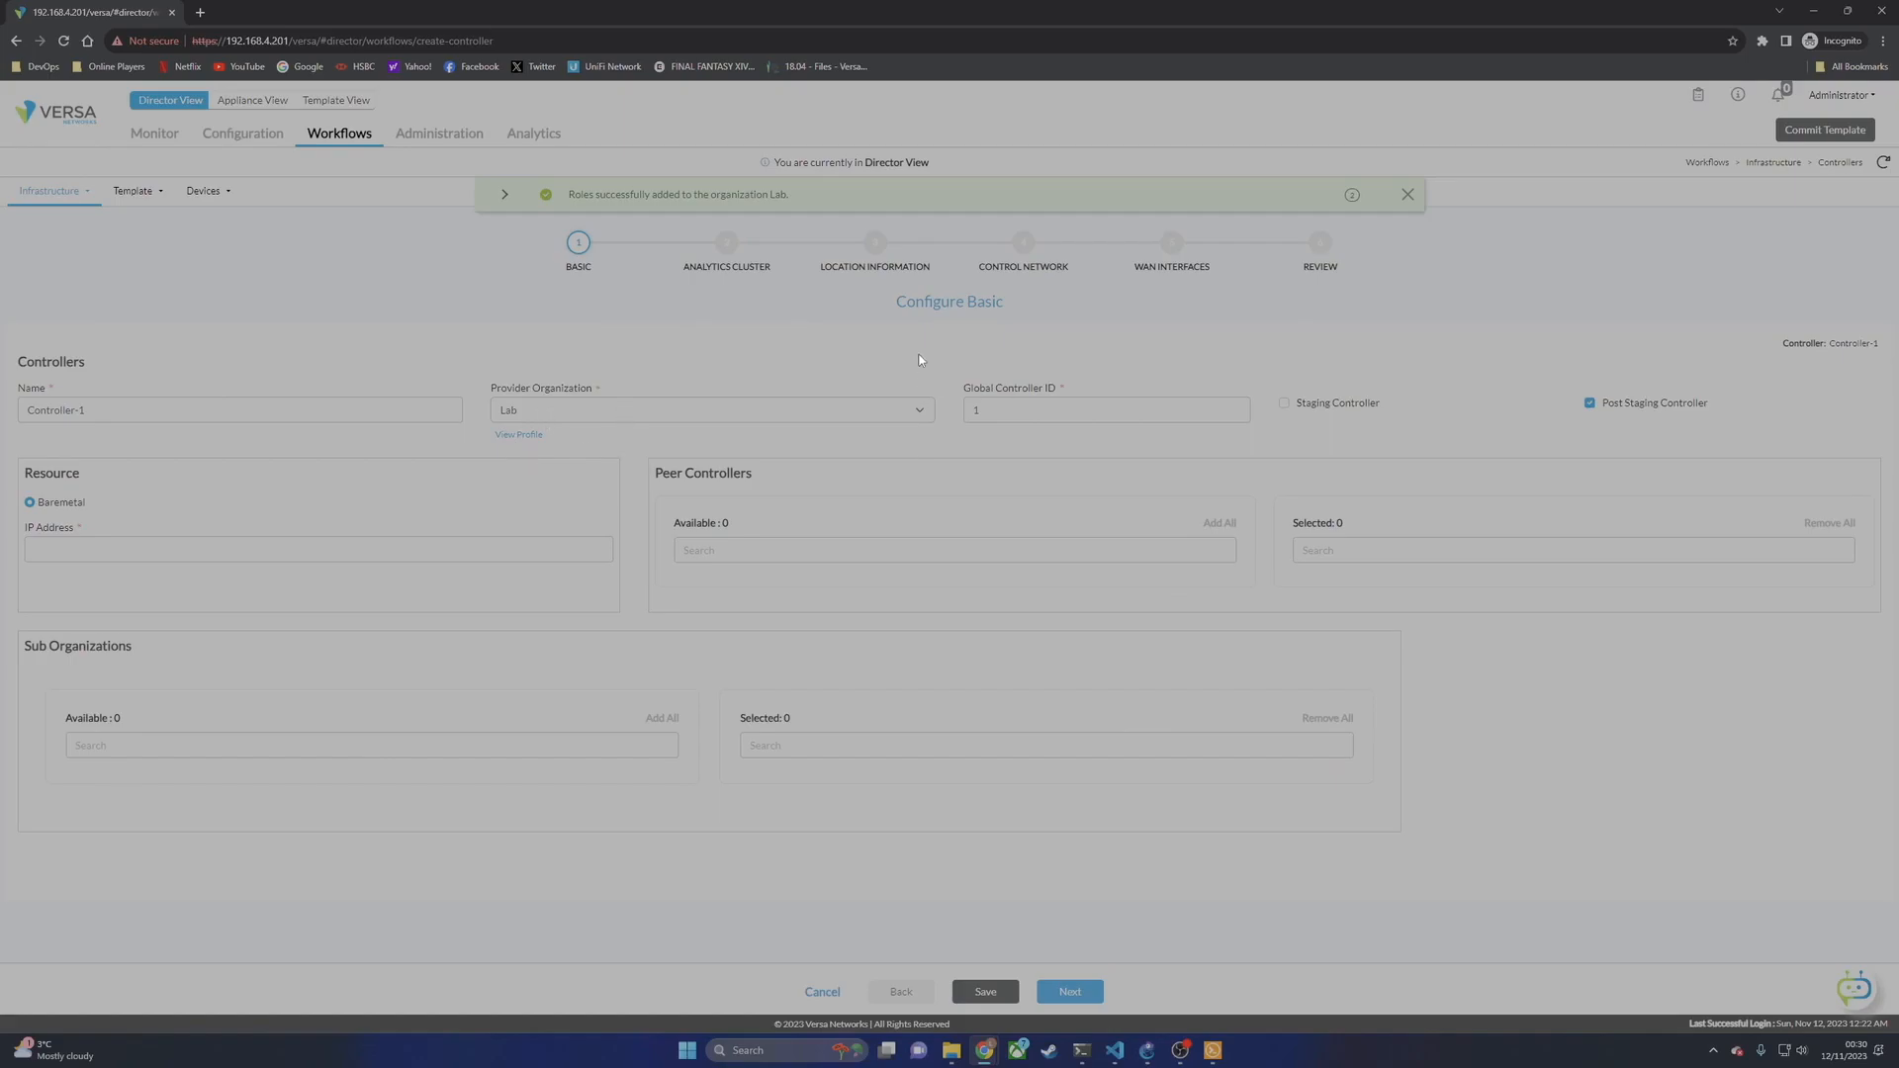
# Step: Leave Global Controller ID at 1 and enter 192.168.4.200 as the controller's IP address
pyautogui.click(985, 411)
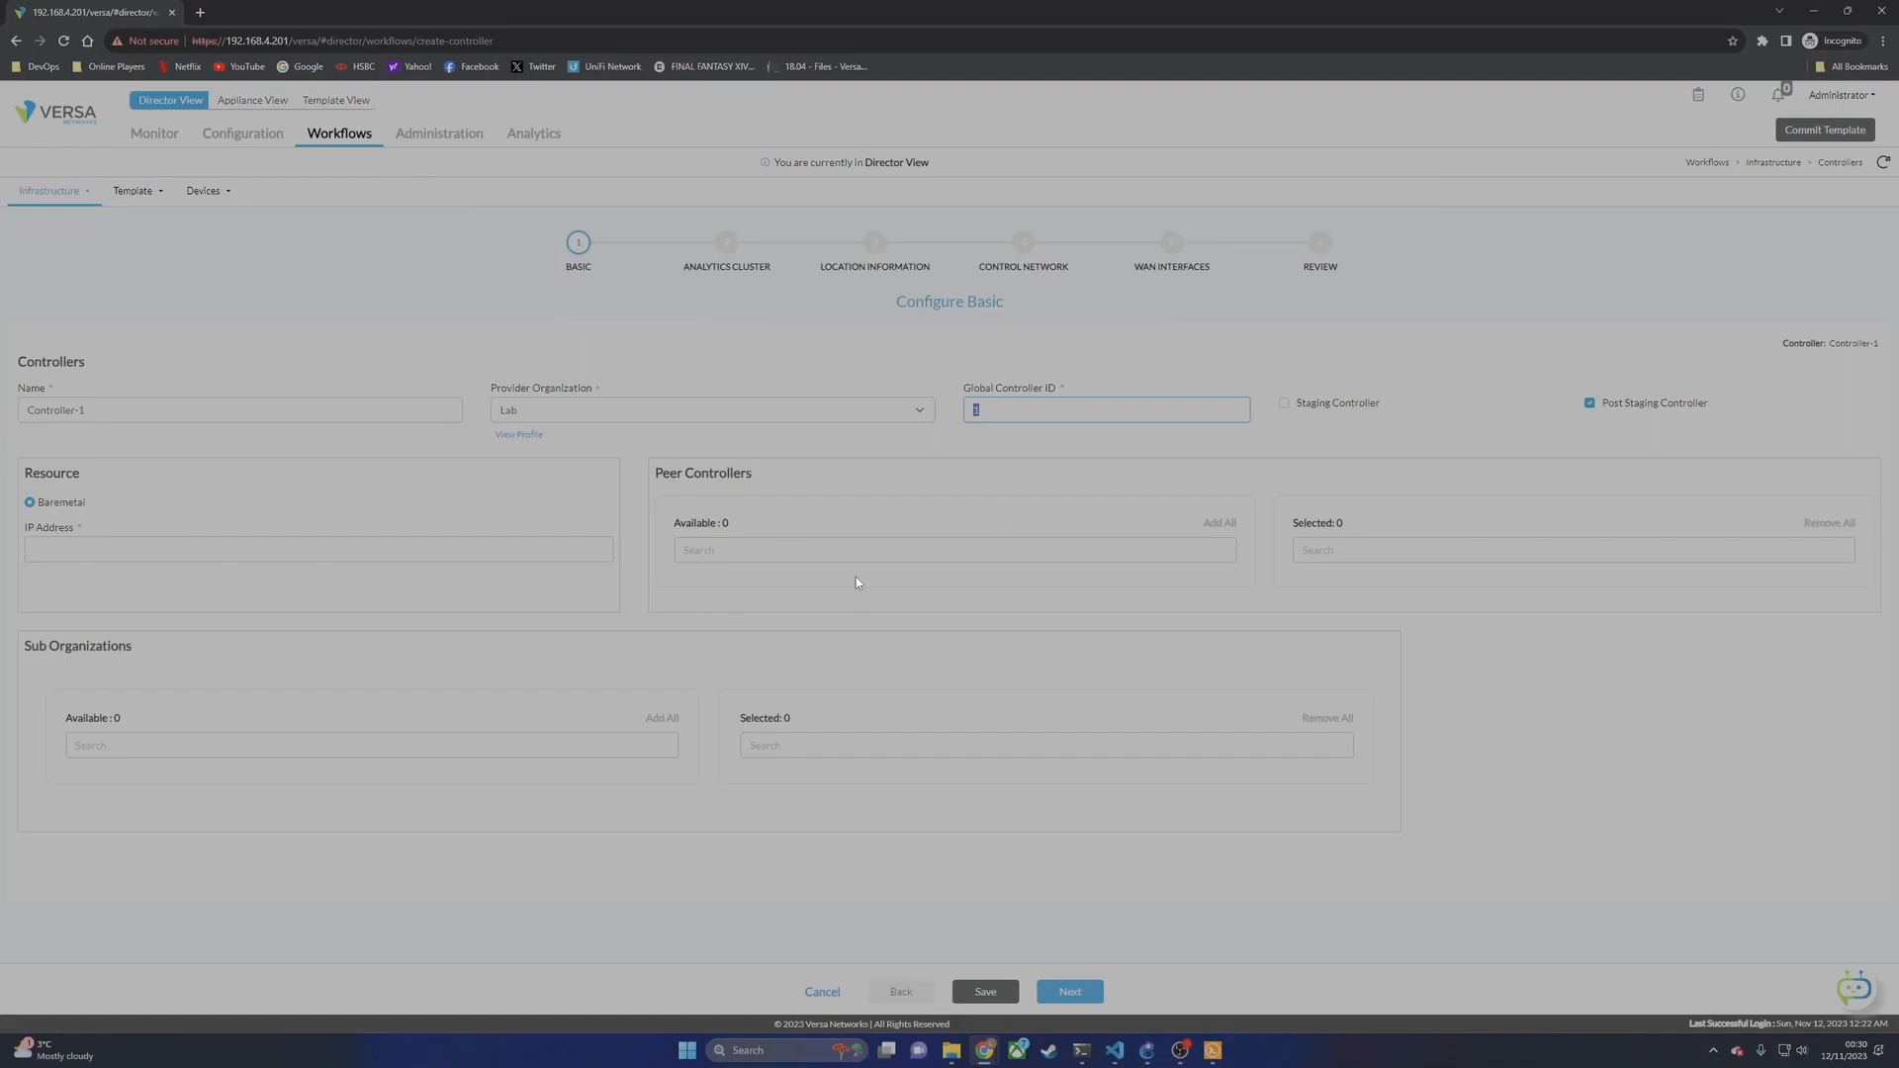
pyautogui.moveTo(984, 451)
pyautogui.mouseDown()
pyautogui.moveTo(989, 506)
pyautogui.moveTo(970, 437)
pyautogui.mouseUp()
pyautogui.click(1131, 454)
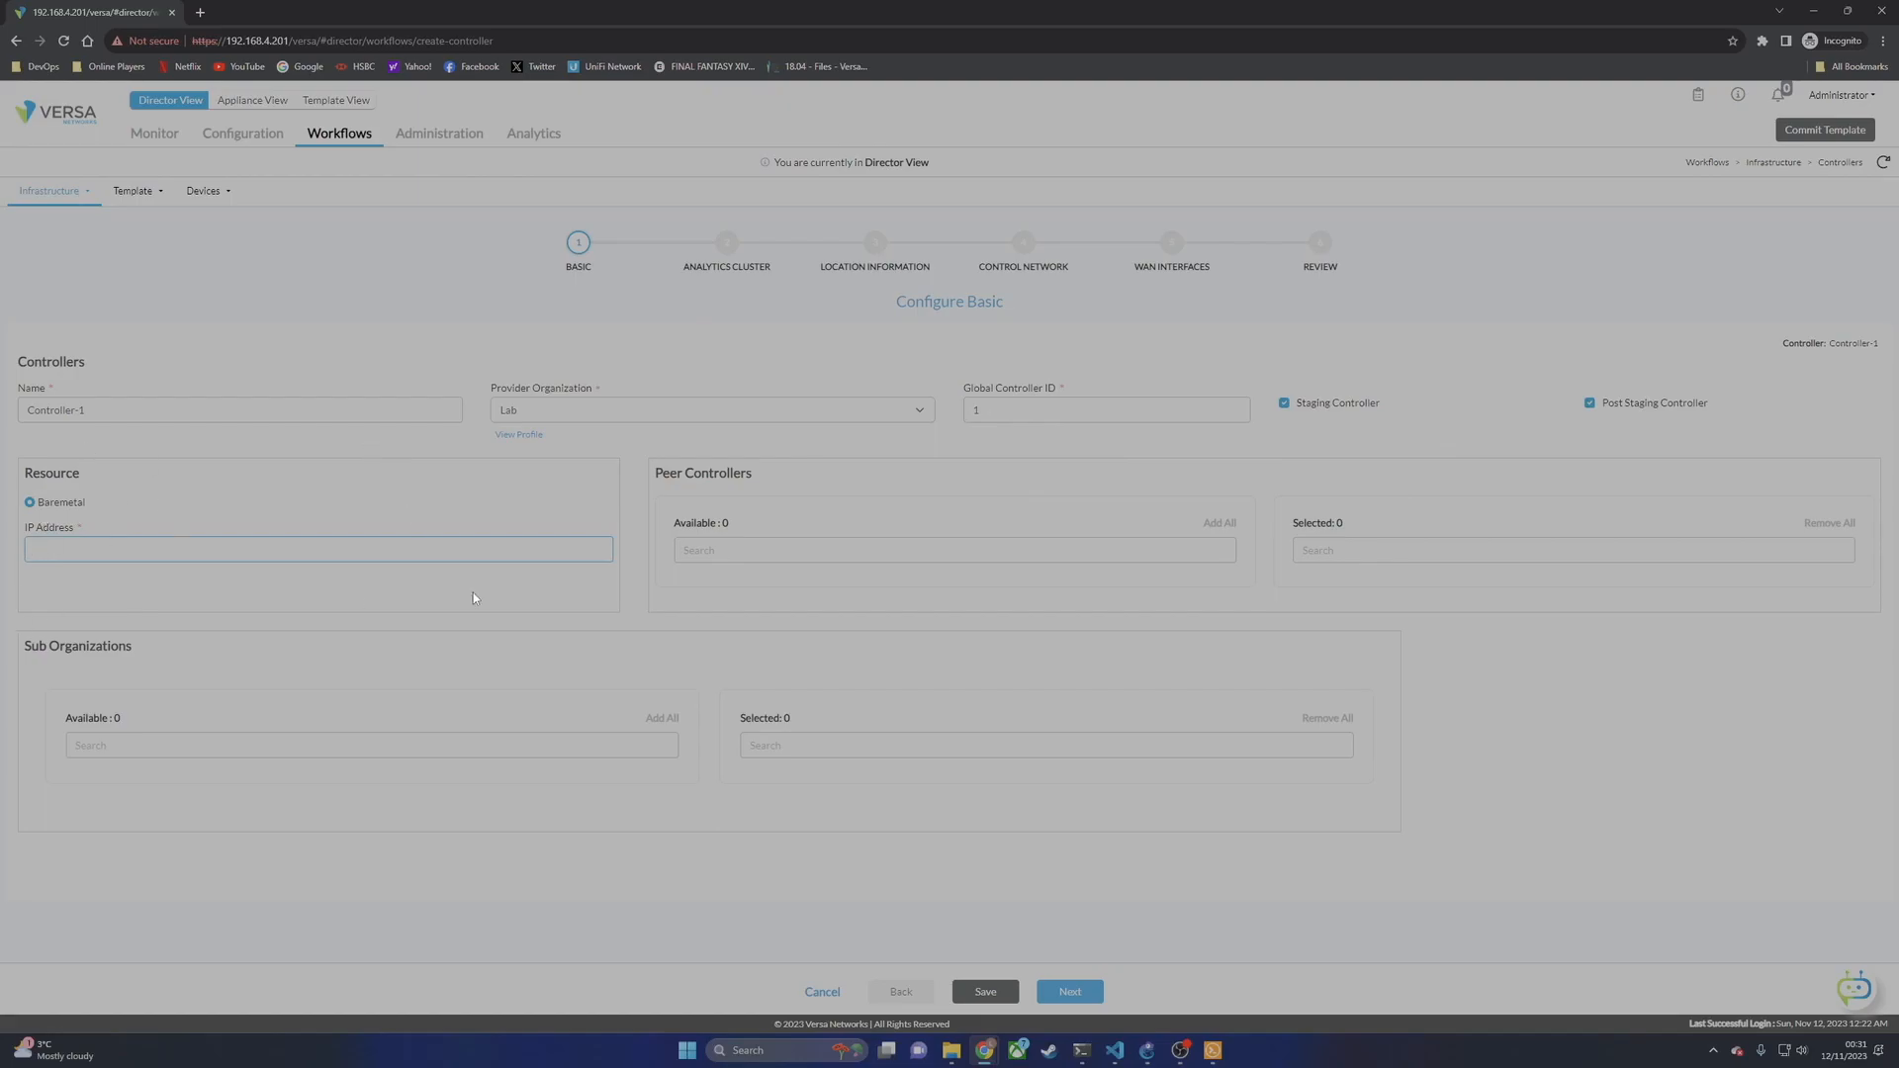
pyautogui.write('192.168.4.200')
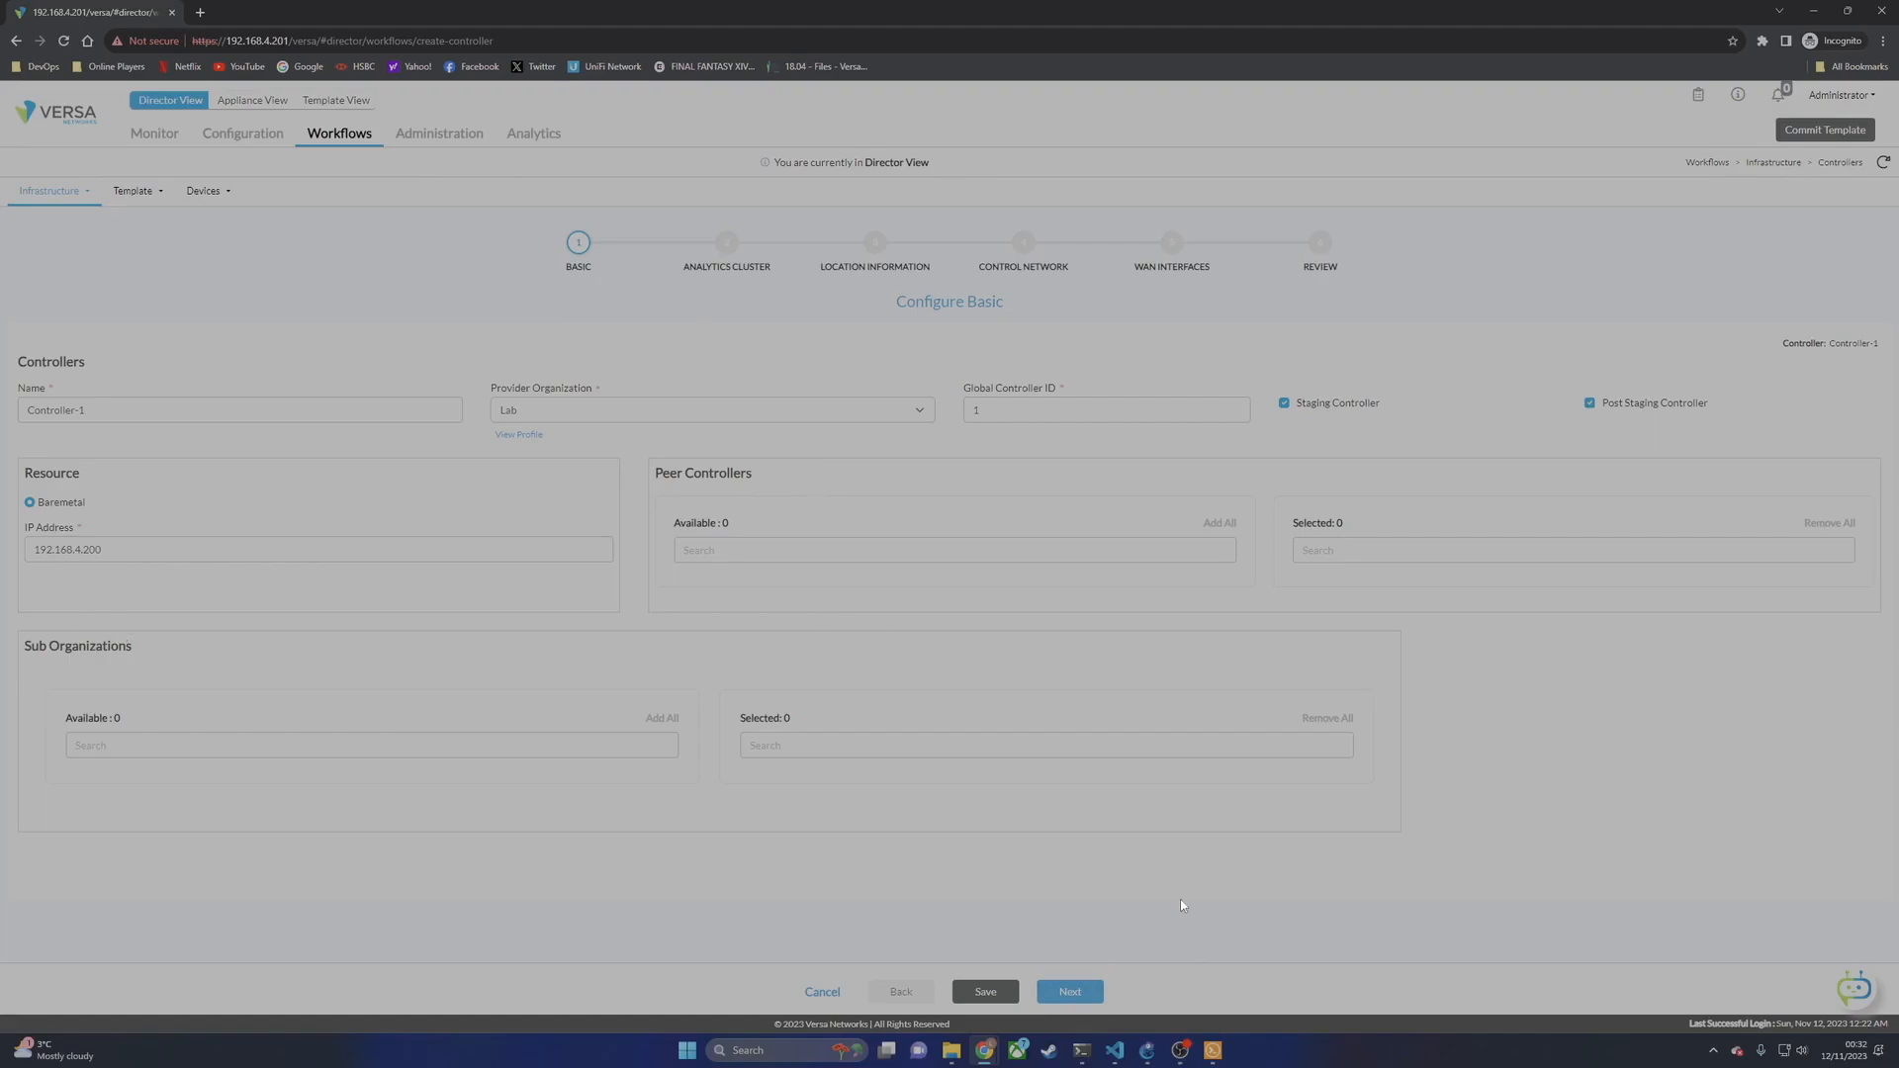
# Step: Select VAN-Cluster as the analytics cluster, enter location 'United LKingdom', and advance to Control Network
pyautogui.click(1070, 992)
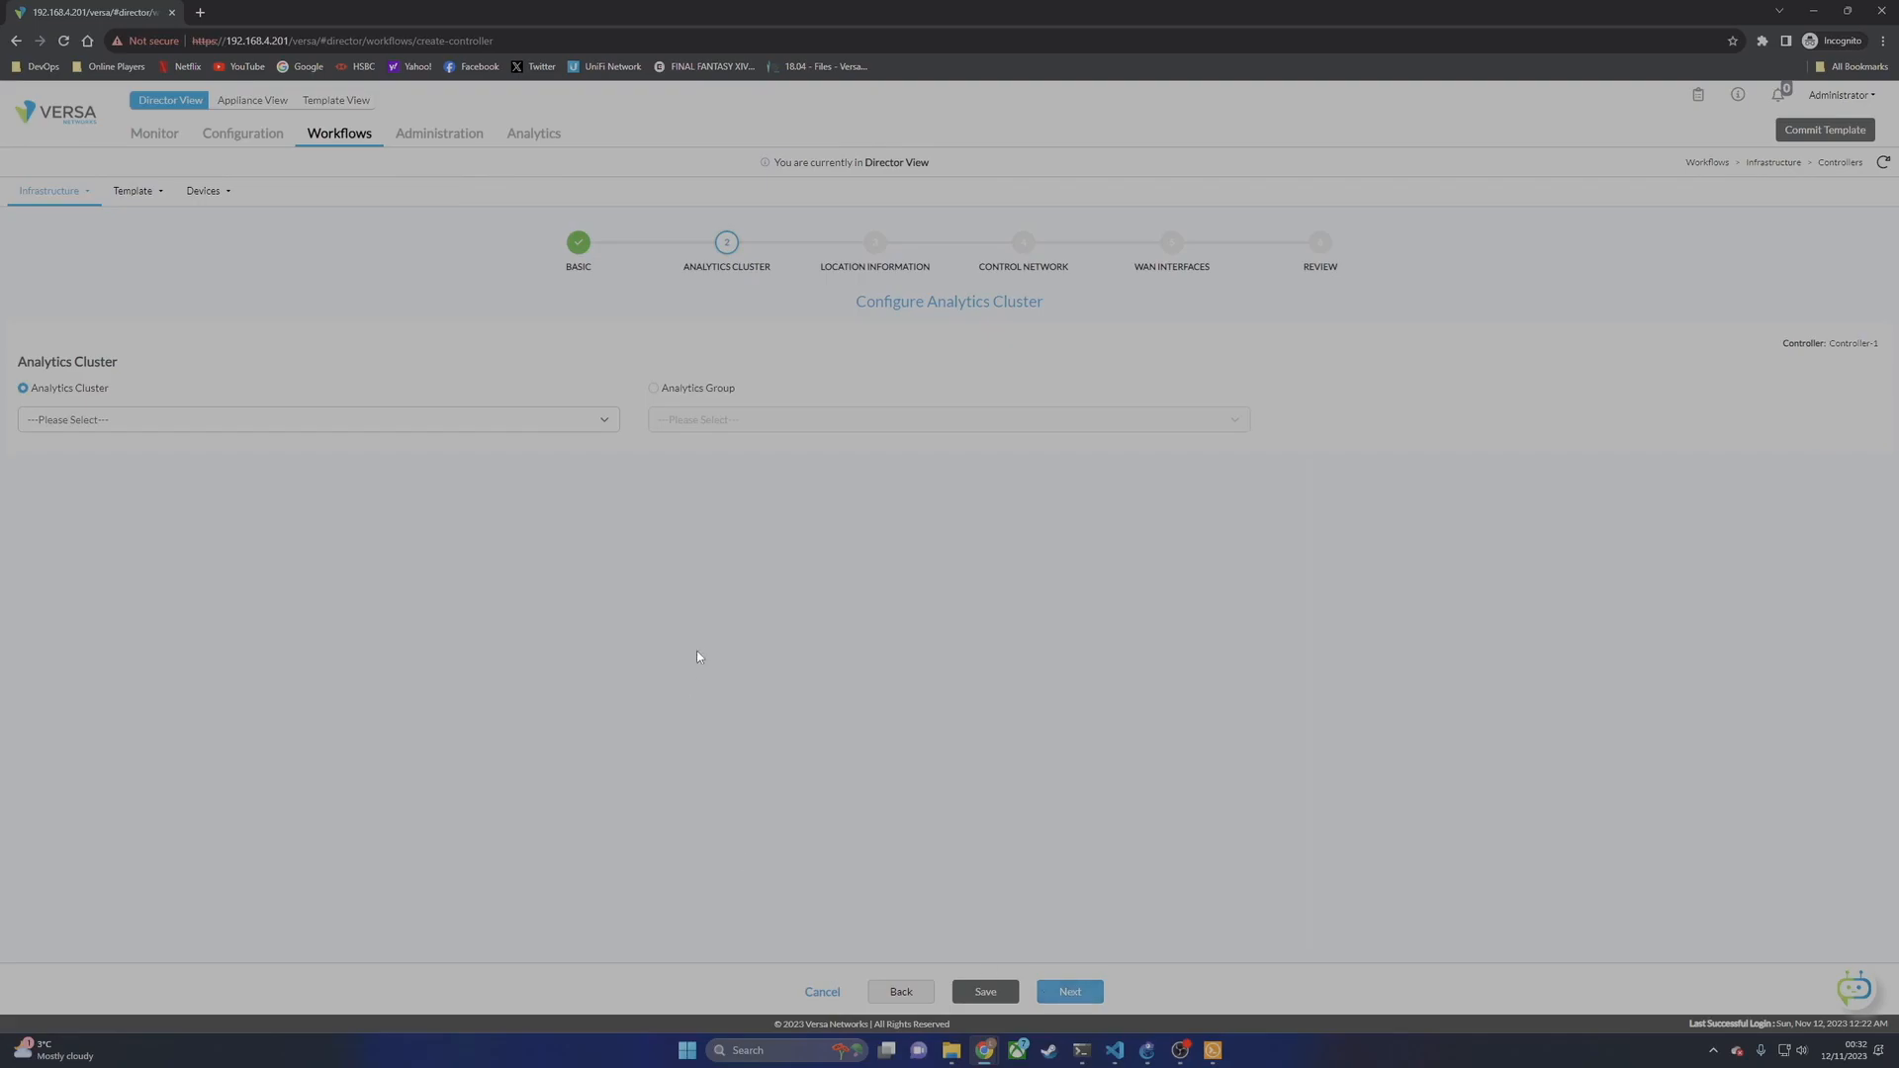
pyautogui.click(79, 419)
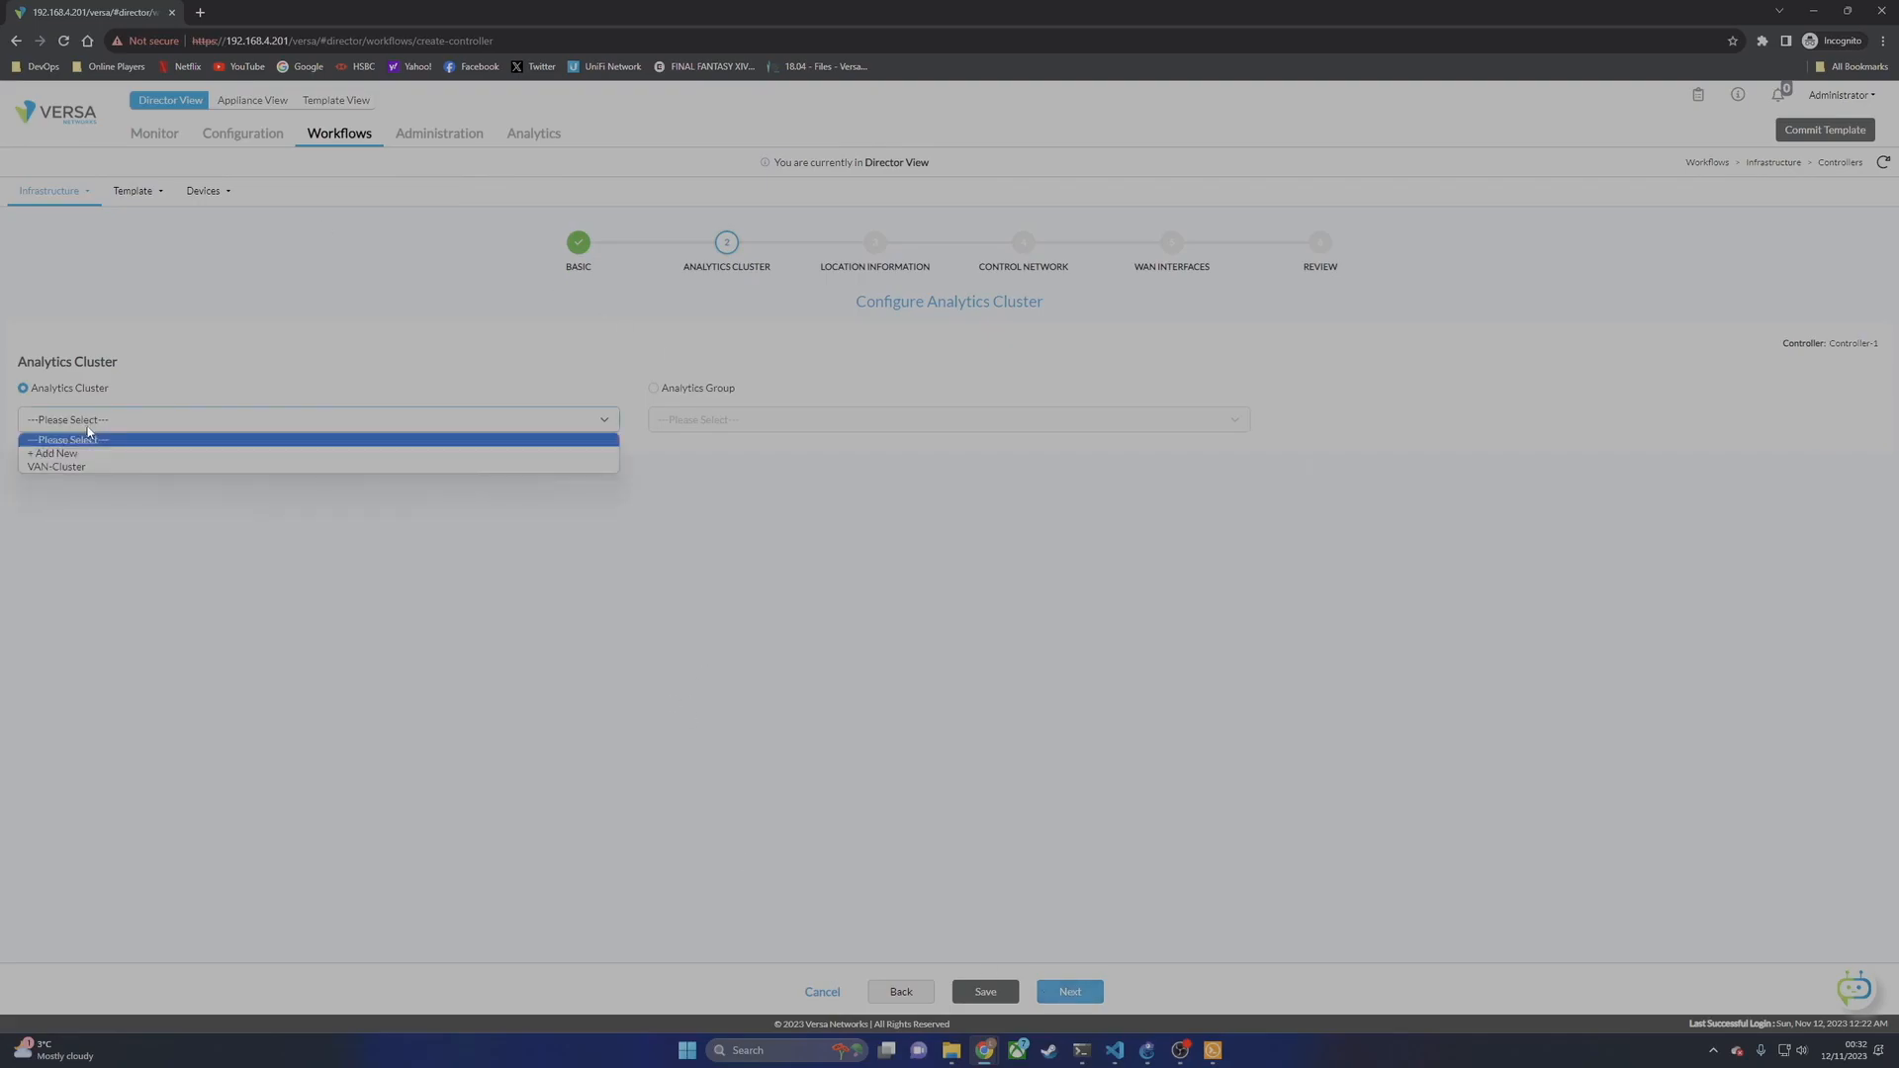
pyautogui.click(69, 466)
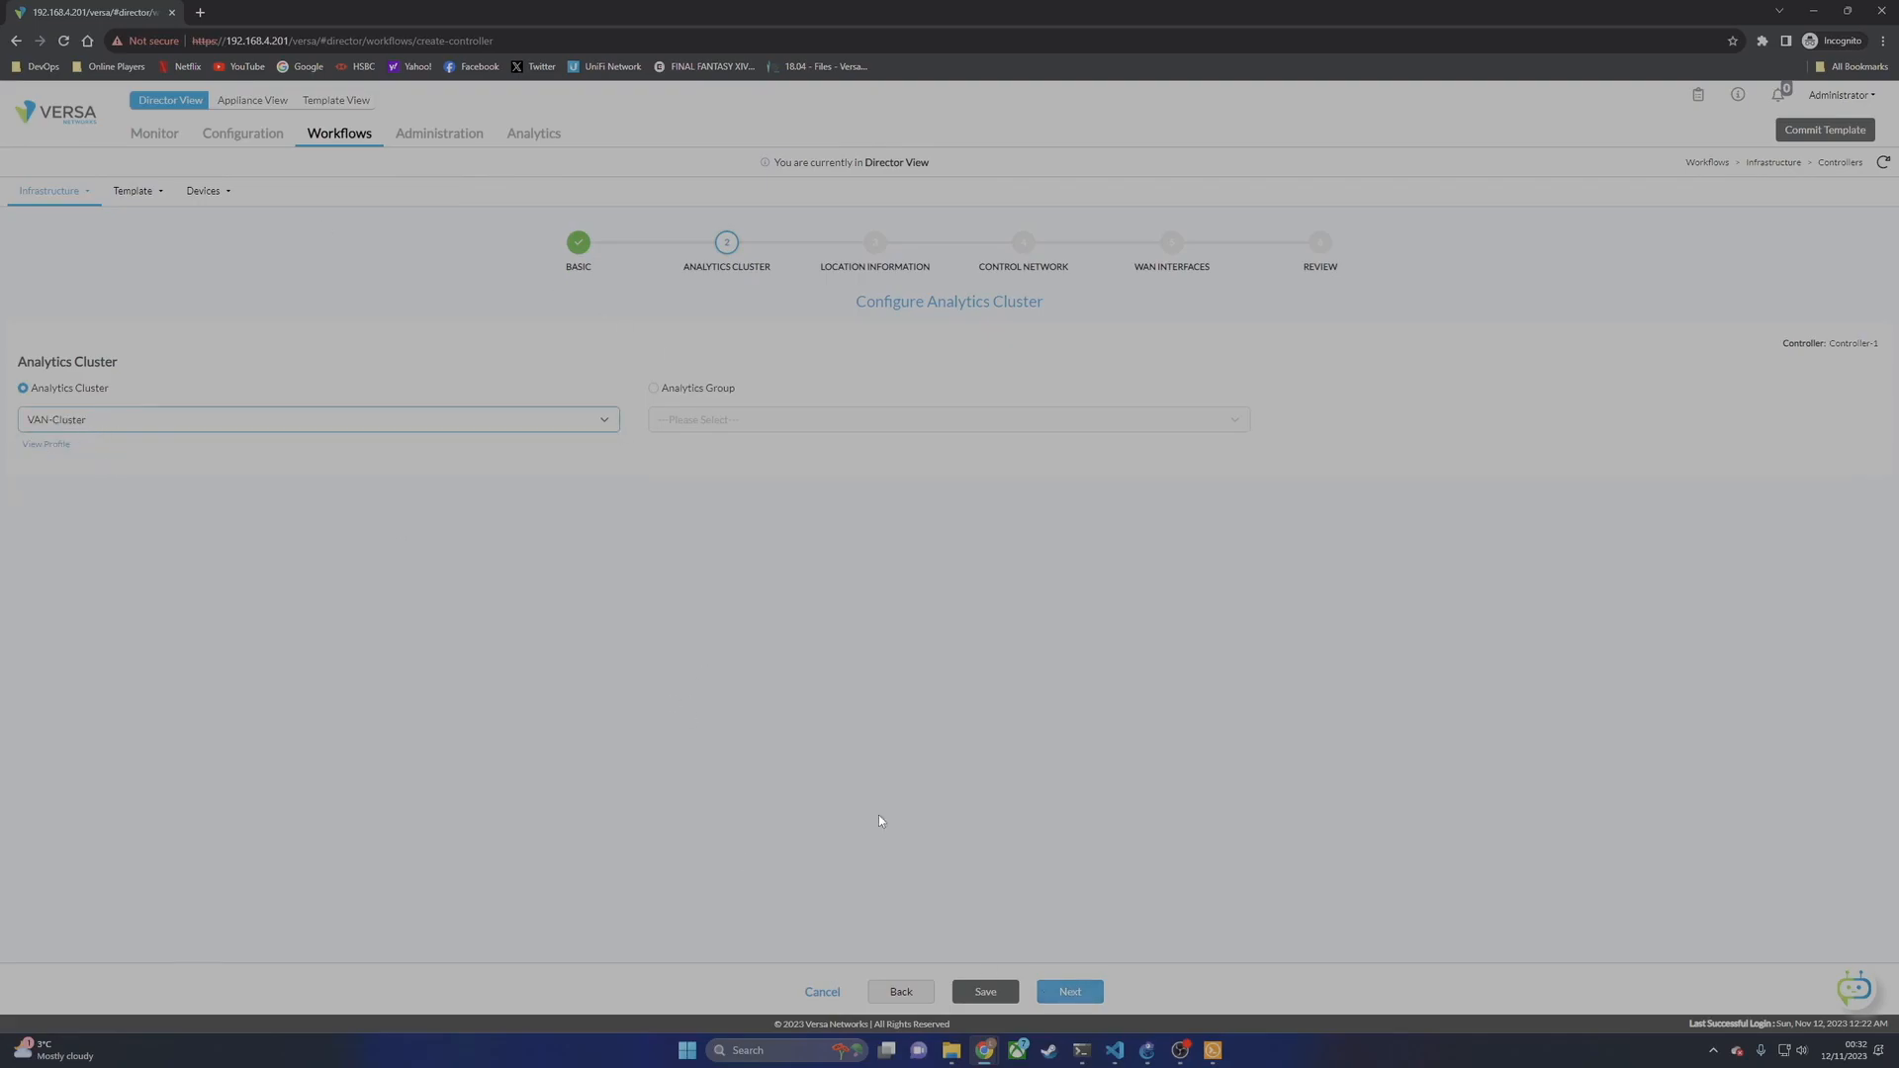
pyautogui.click(1070, 992)
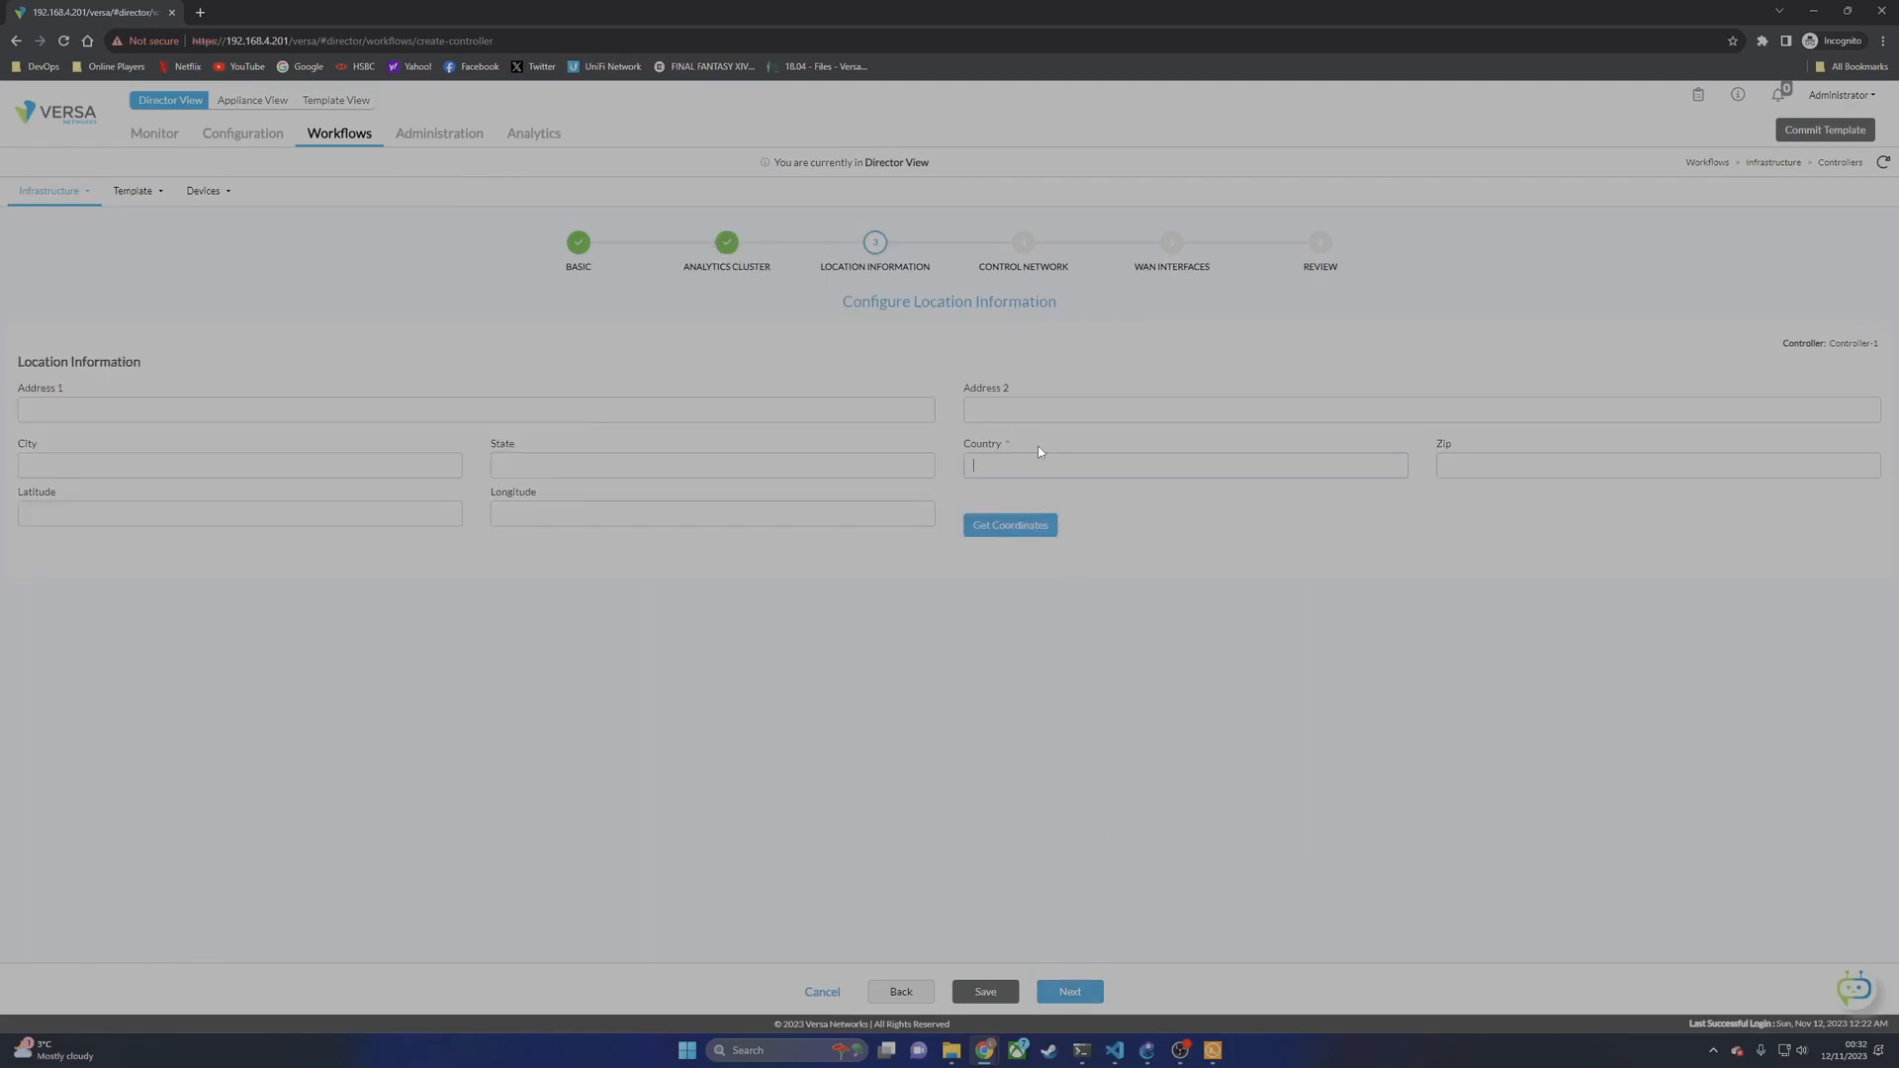
pyautogui.write('United LKingdom')
pyautogui.click(1069, 991)
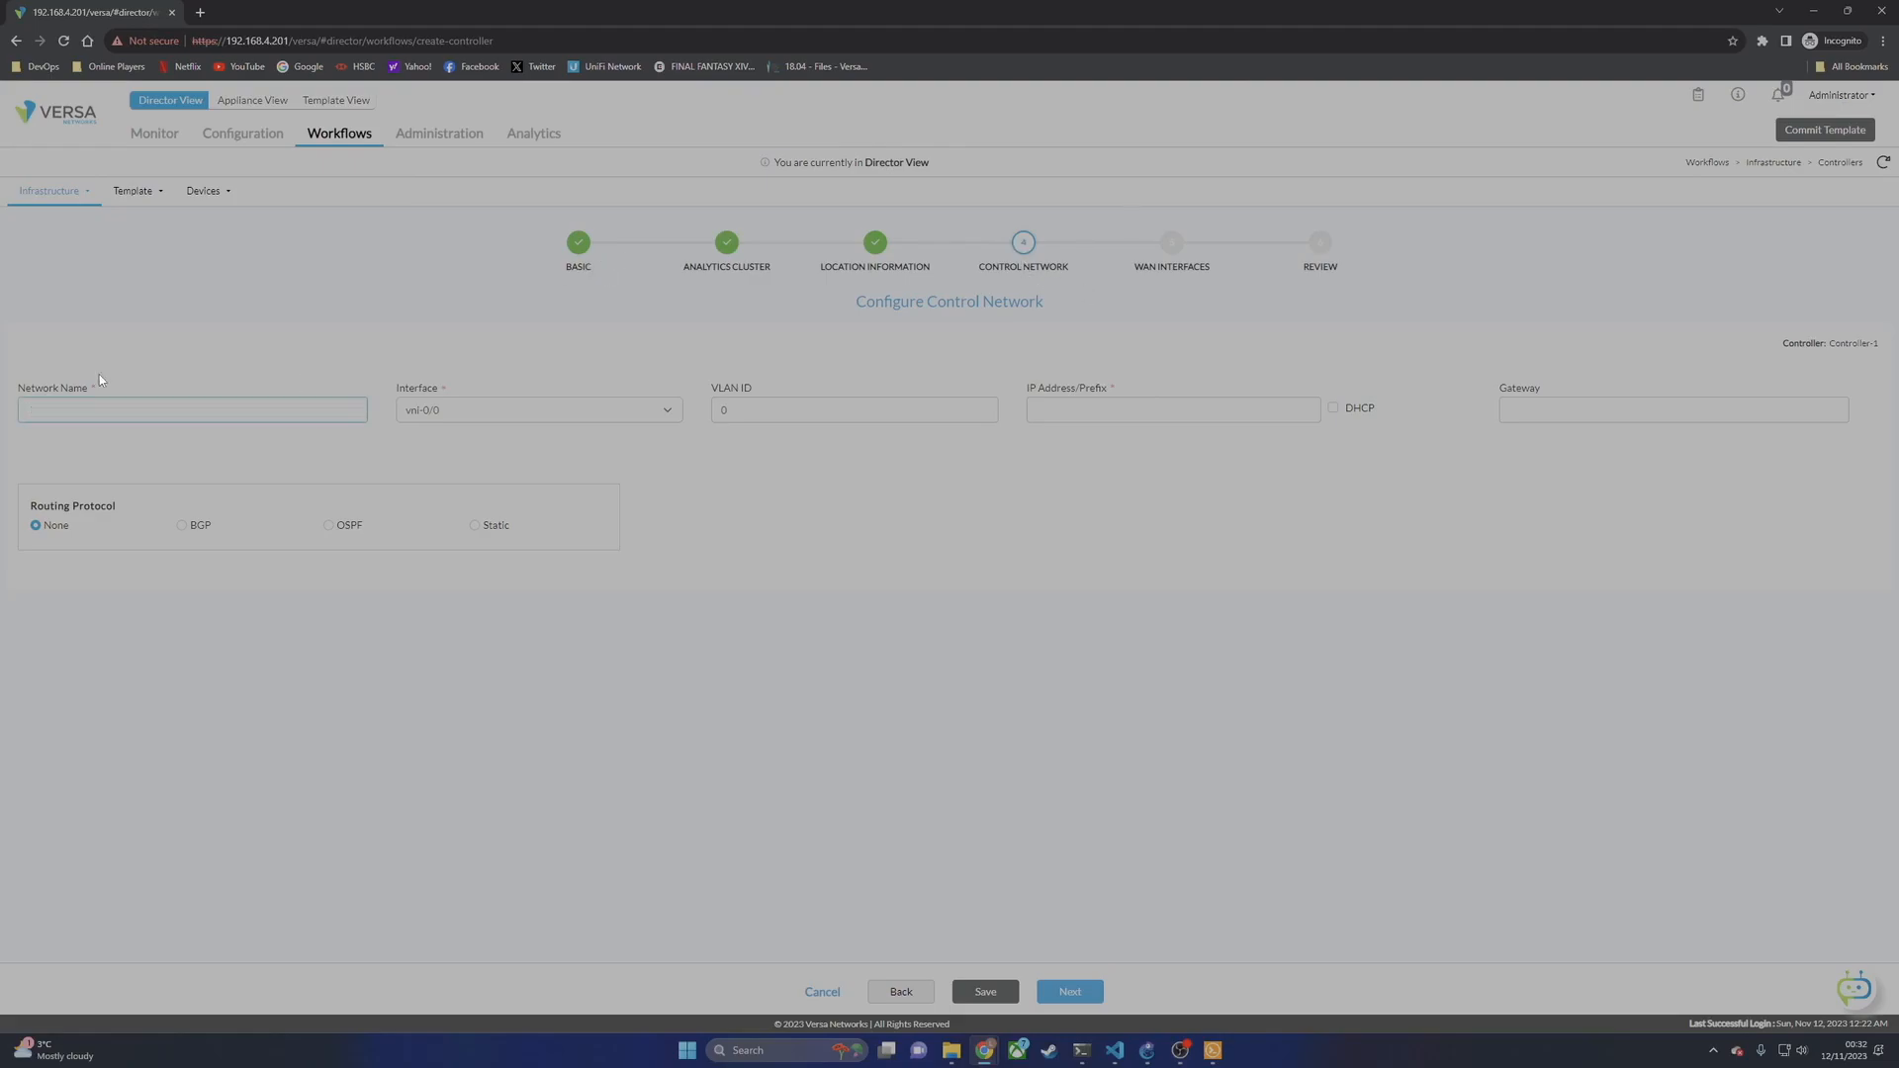
# Step: Name the control network Control on vni-0/0 with address 192.168.0.1/24
pyautogui.write('Control')
pyautogui.click(447, 410)
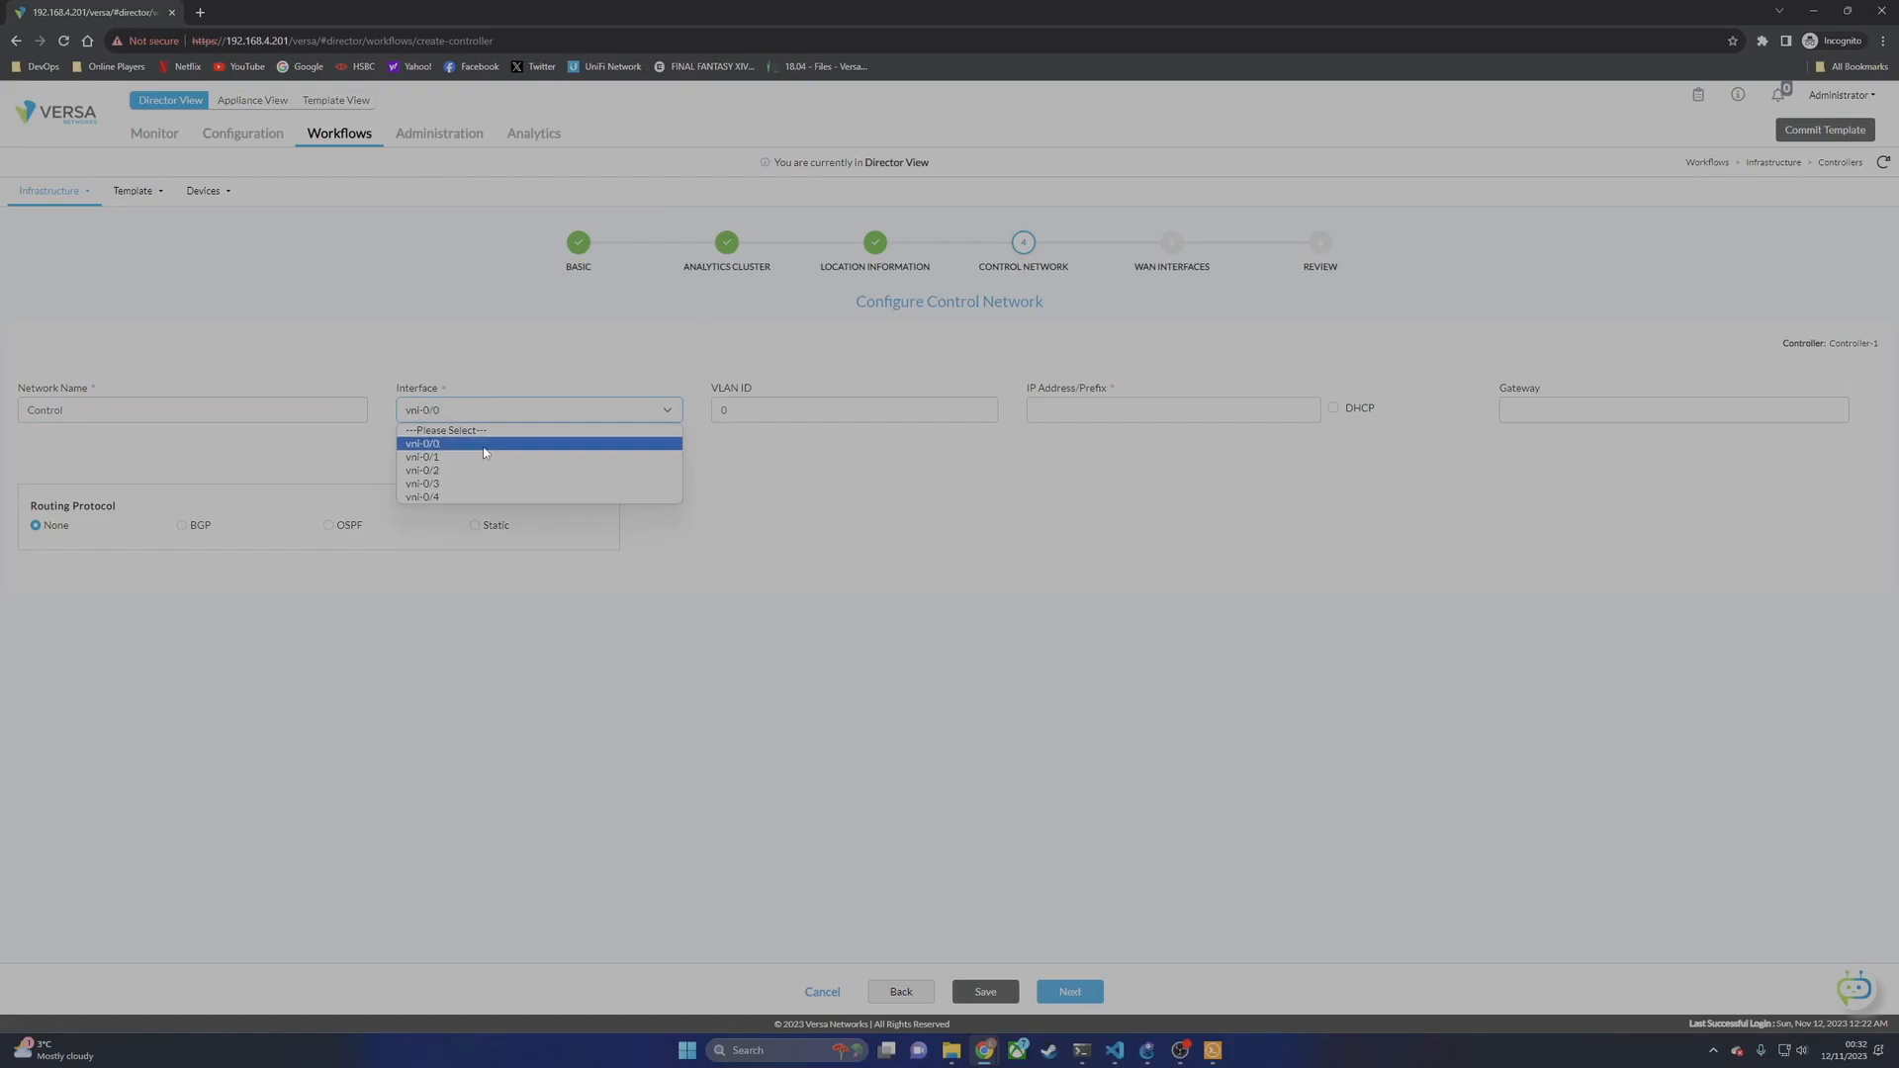
pyautogui.click(760, 460)
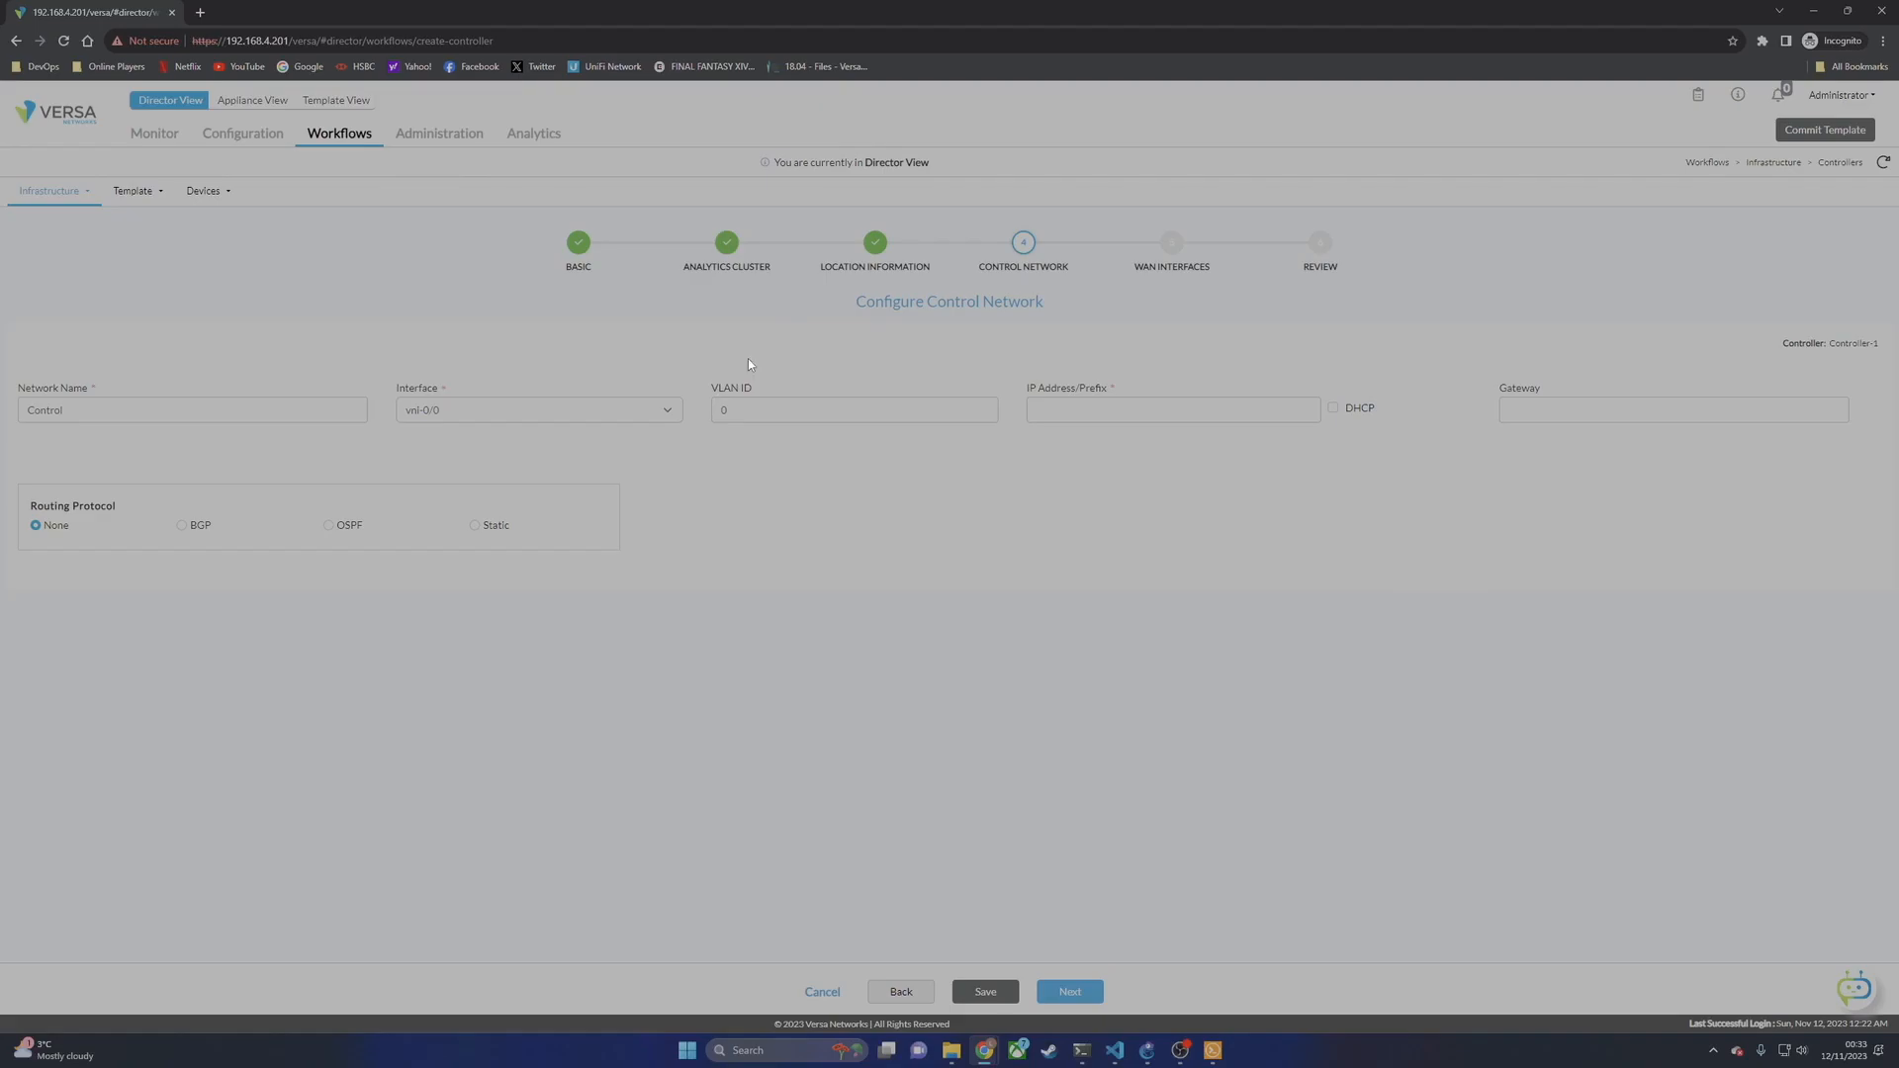
pyautogui.click(473, 410)
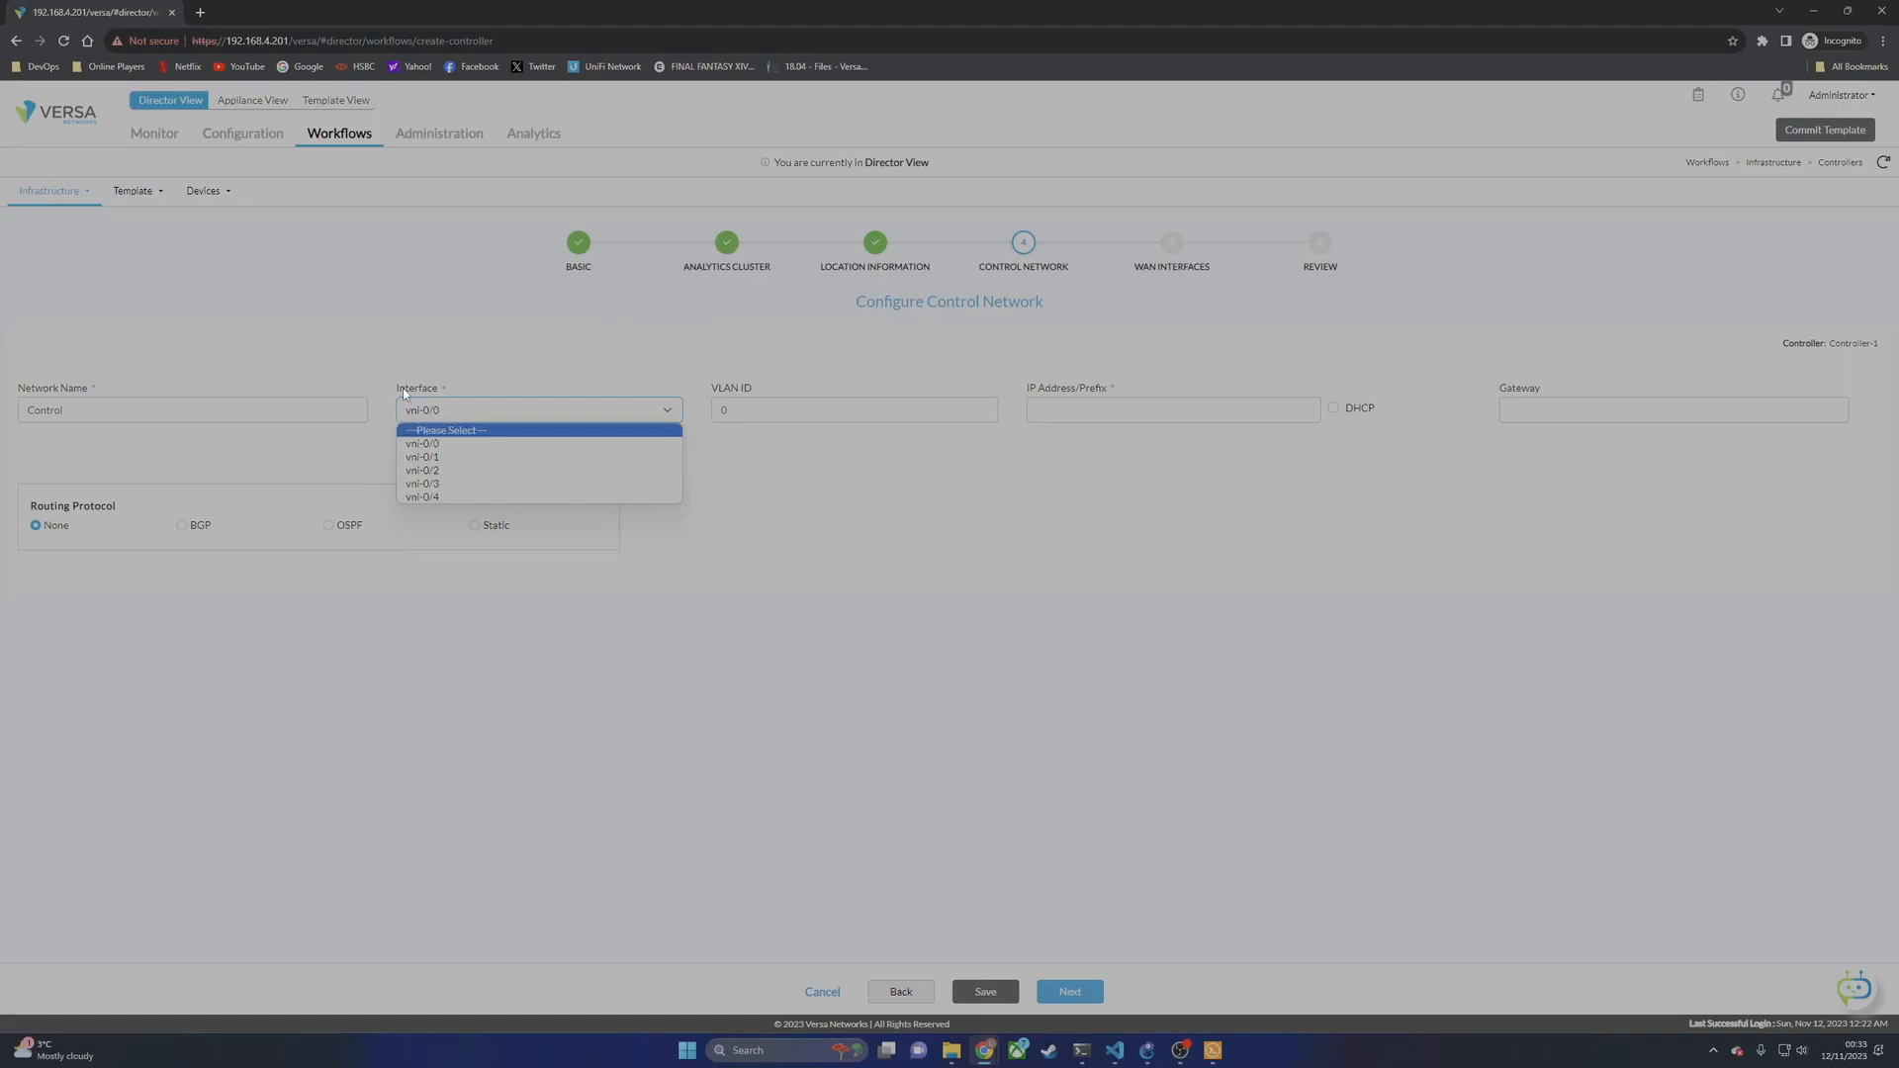
pyautogui.click(436, 444)
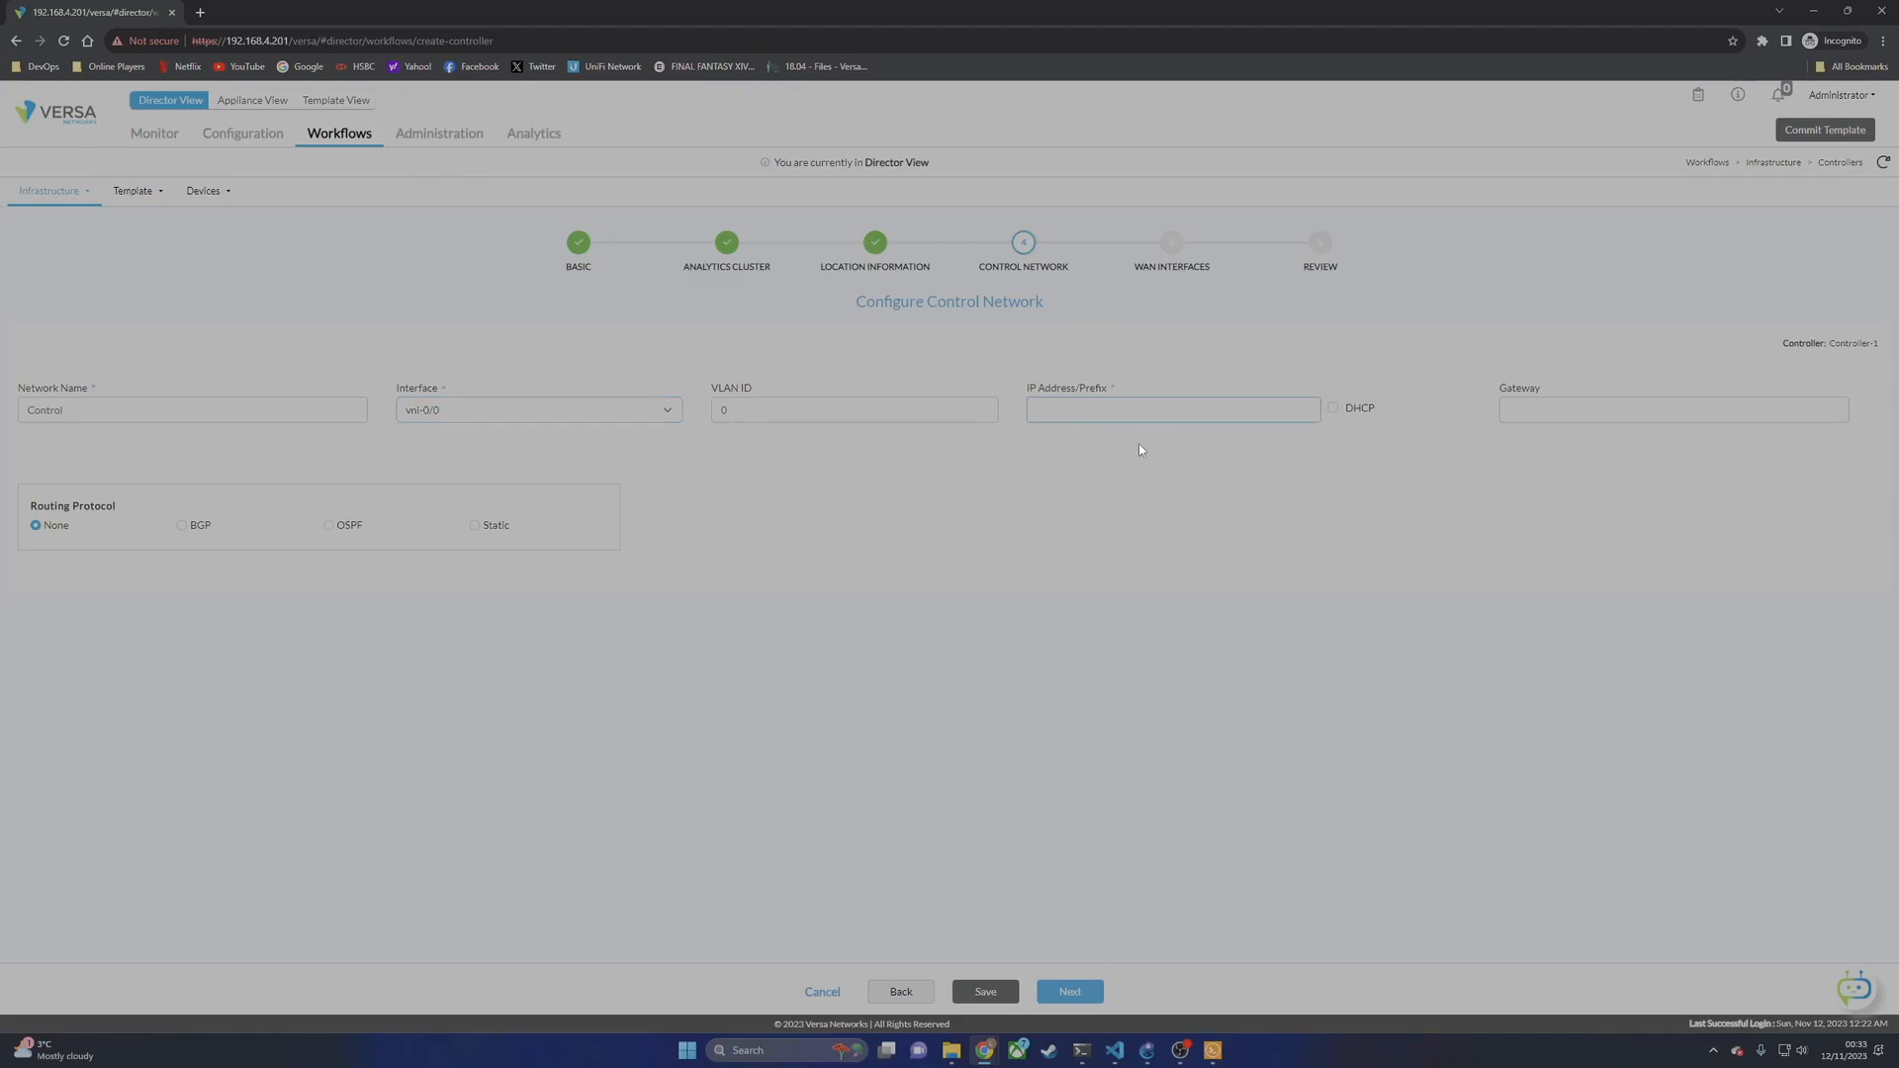
pyautogui.write('192.168.0.1/24')
pyautogui.click(1065, 646)
# Step: Advance to the WAN Interfaces step and open the Create WAN Interface form
pyautogui.click(1070, 991)
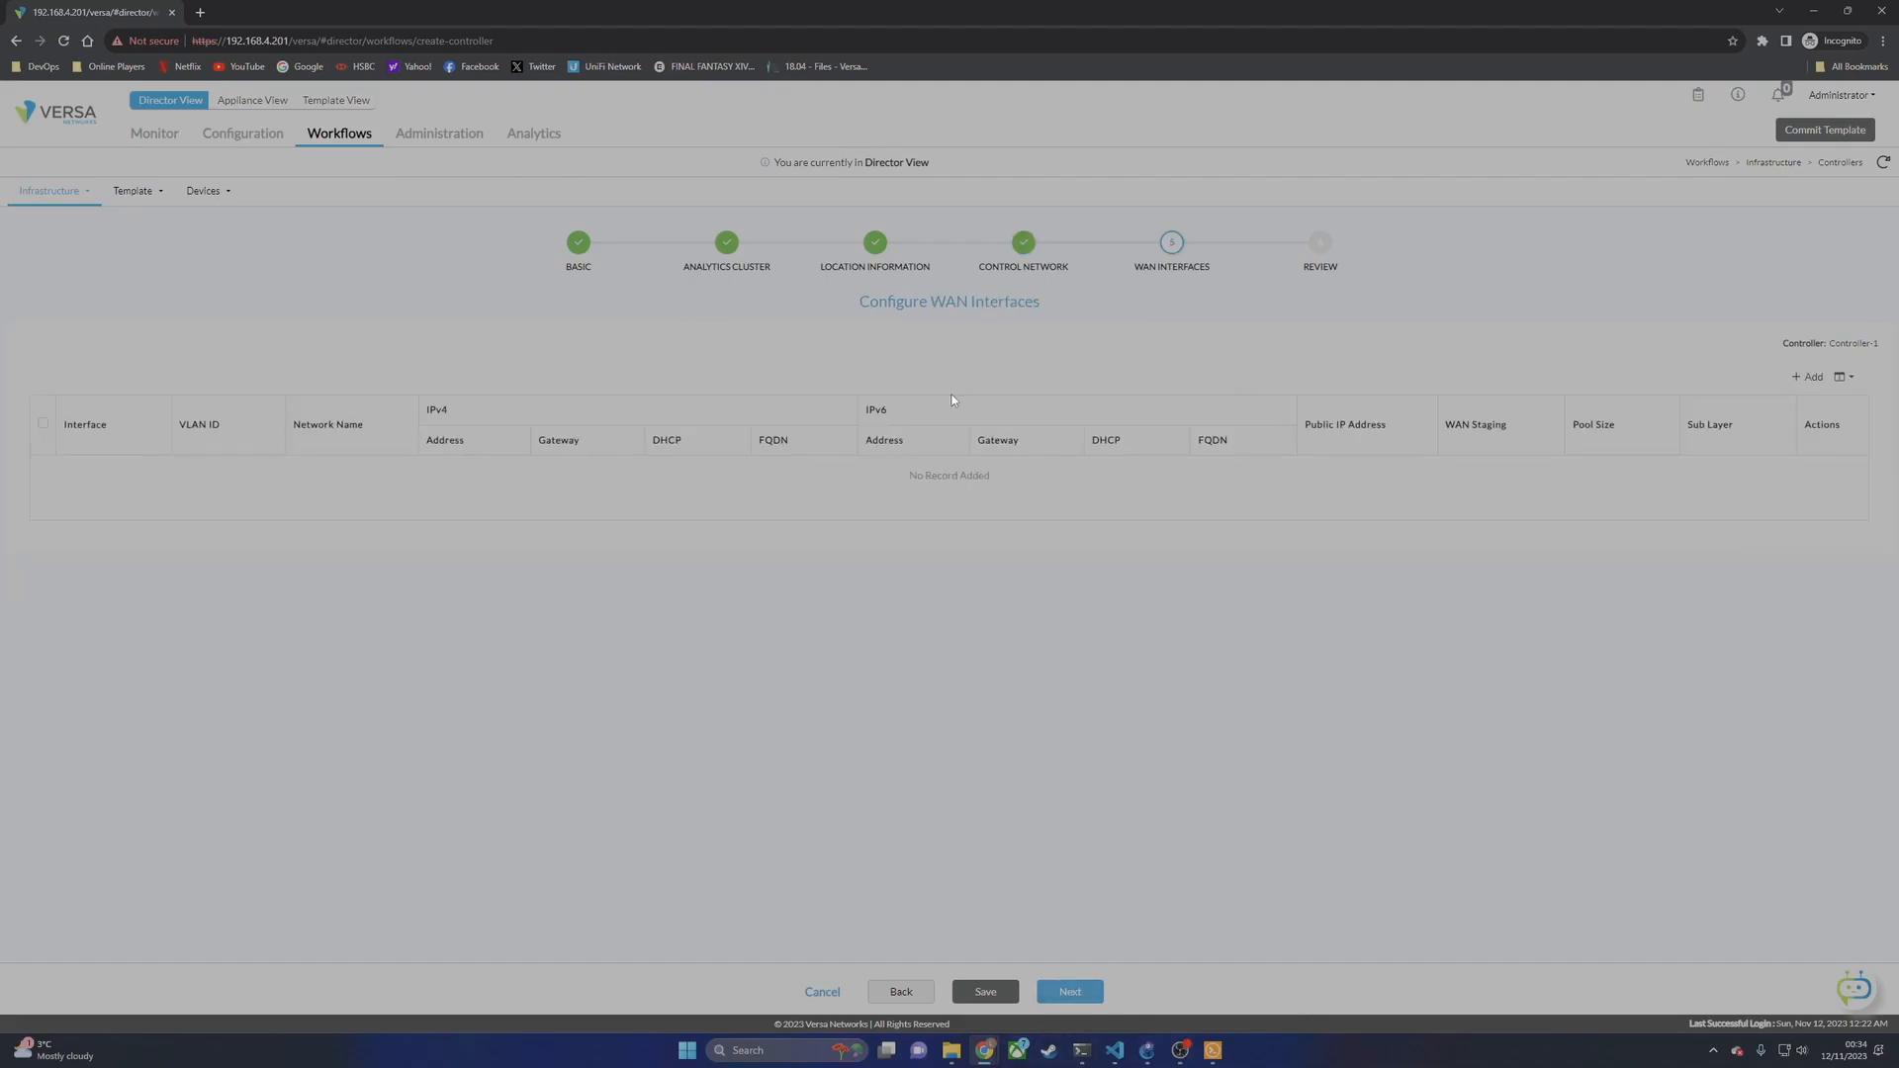
pyautogui.click(1147, 1050)
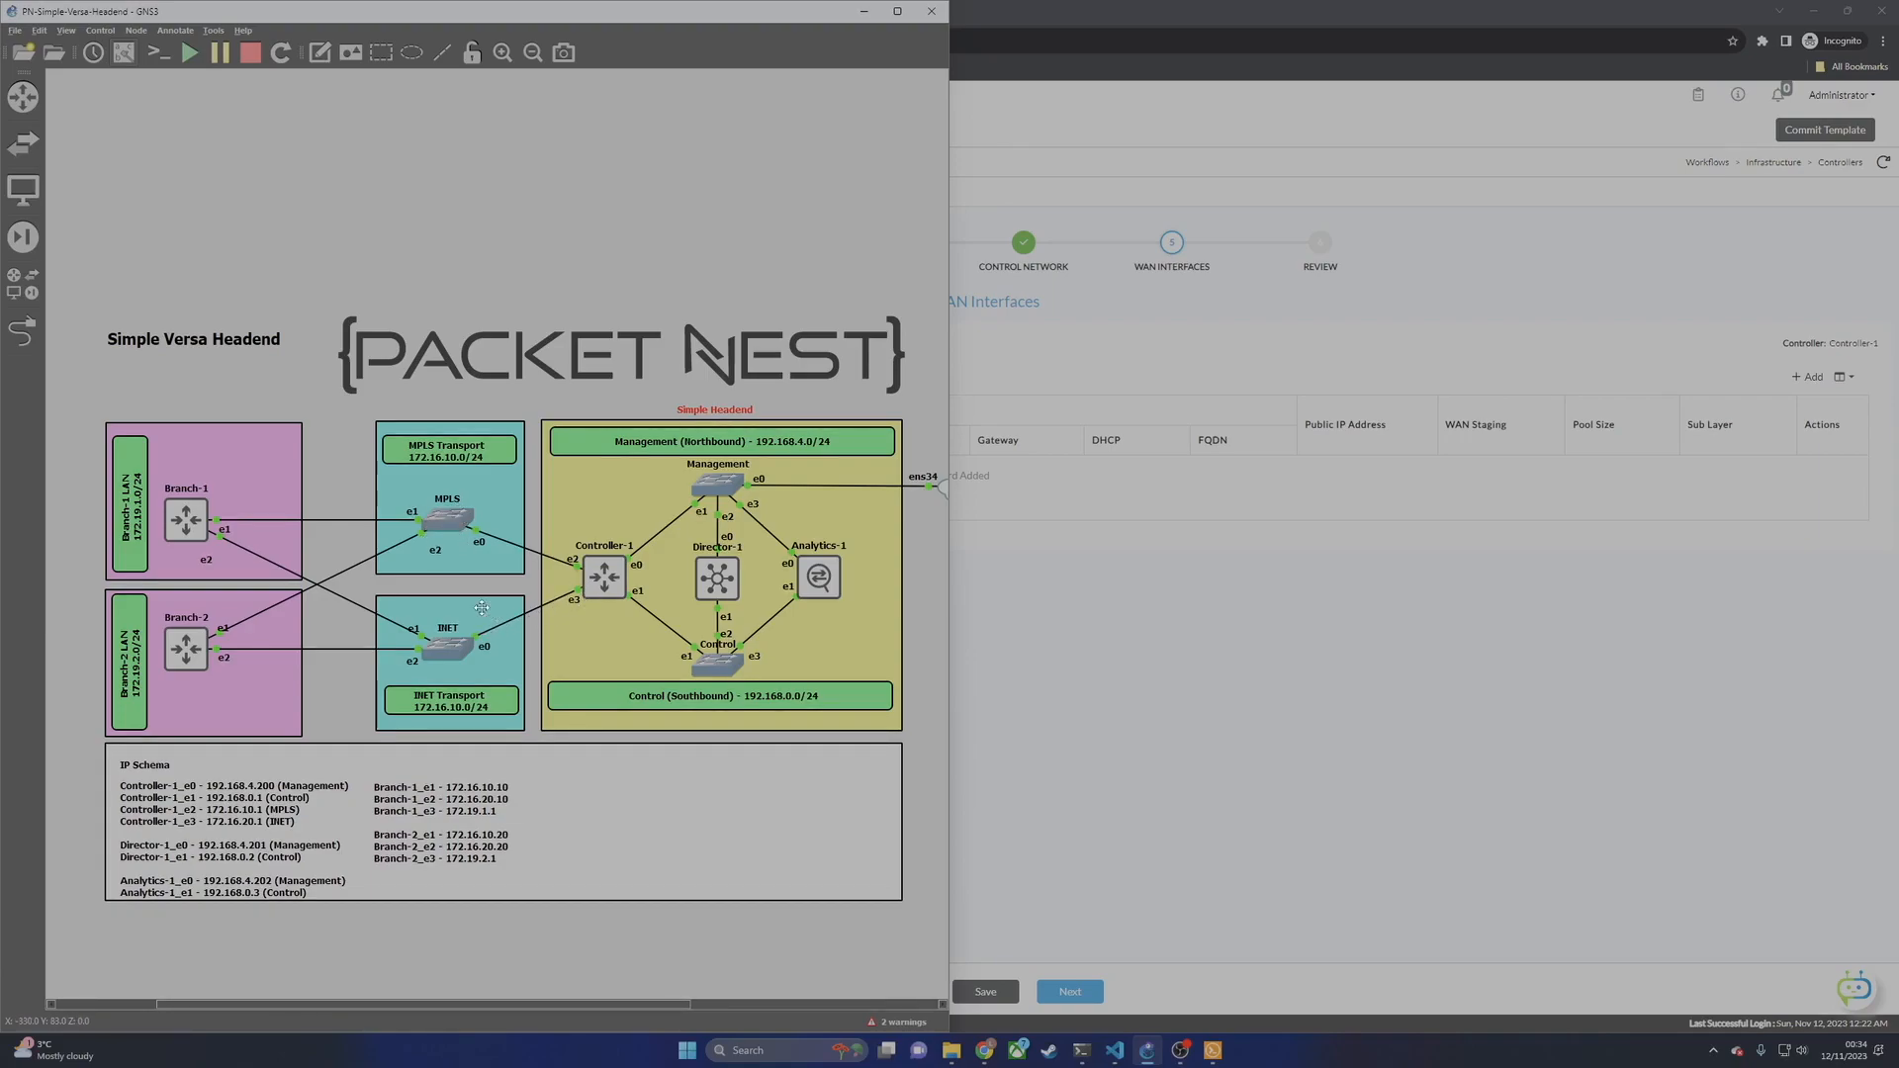
pyautogui.click(1103, 625)
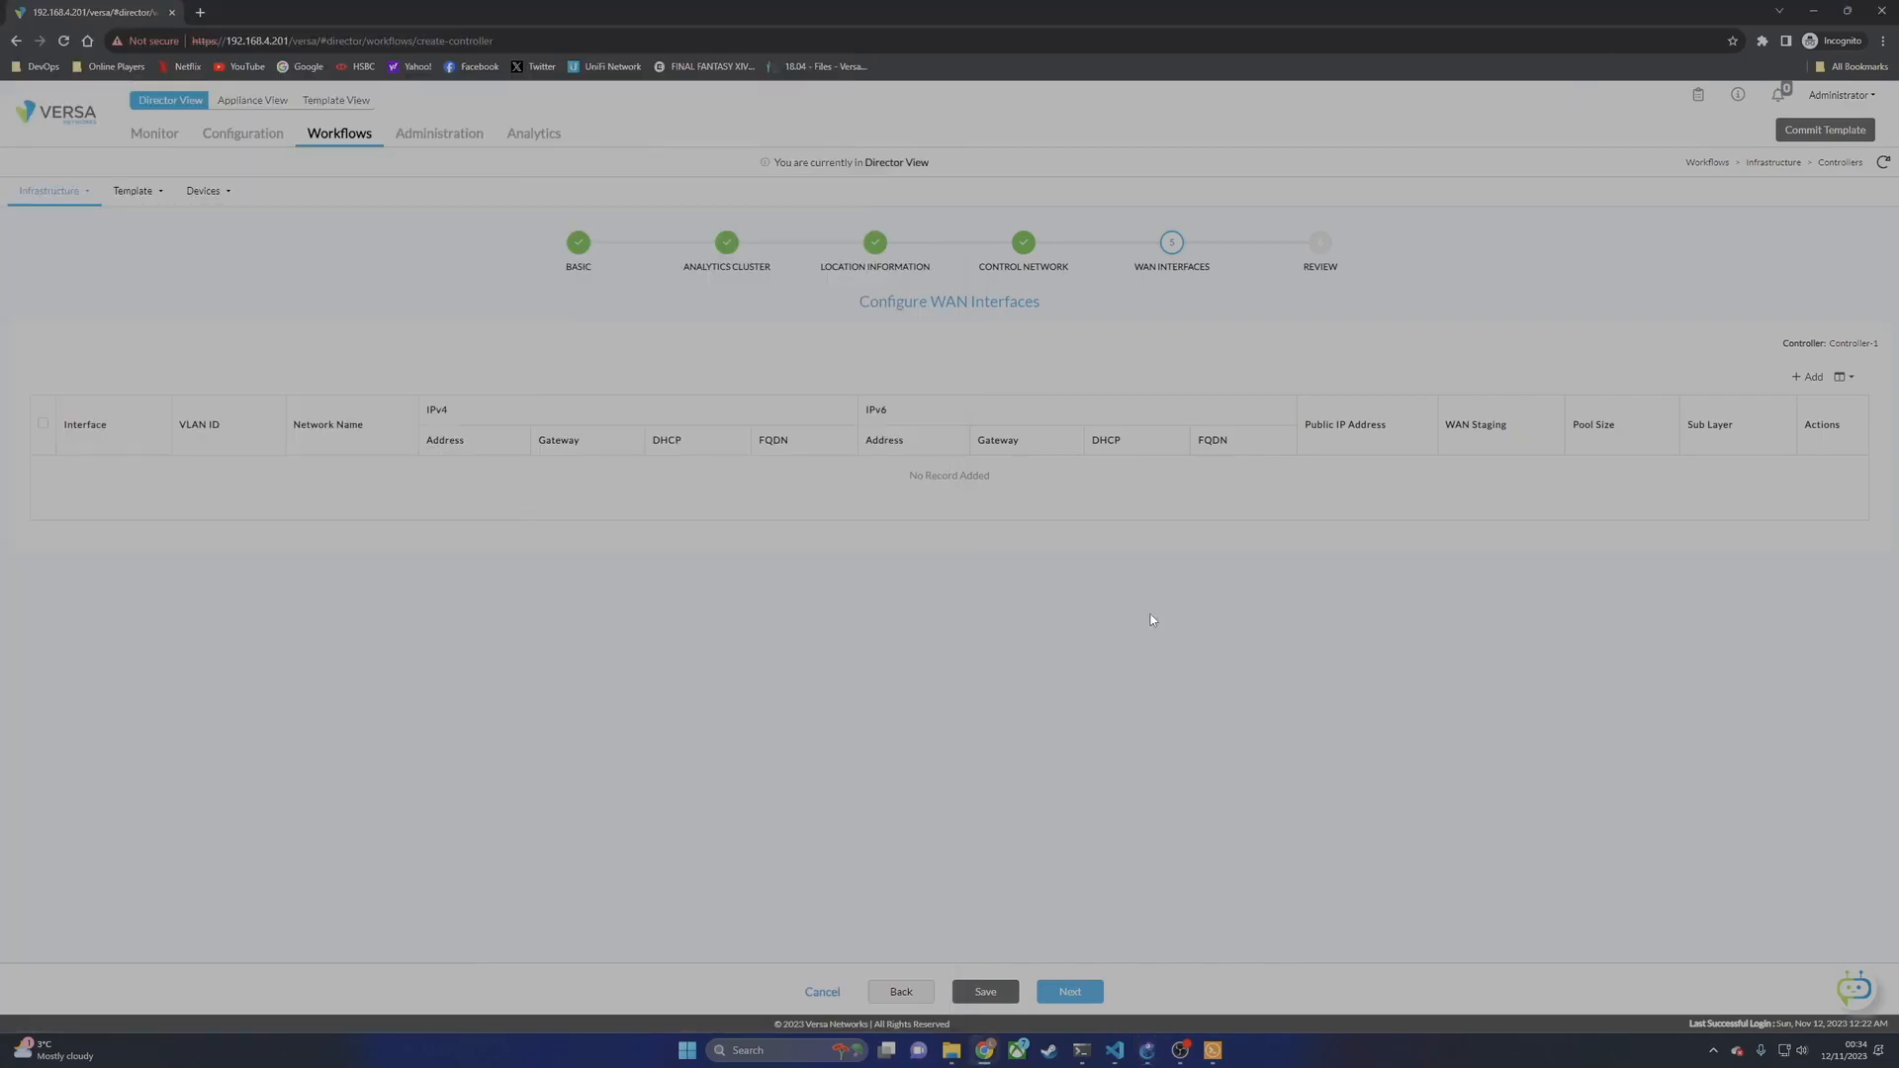
pyautogui.click(1807, 378)
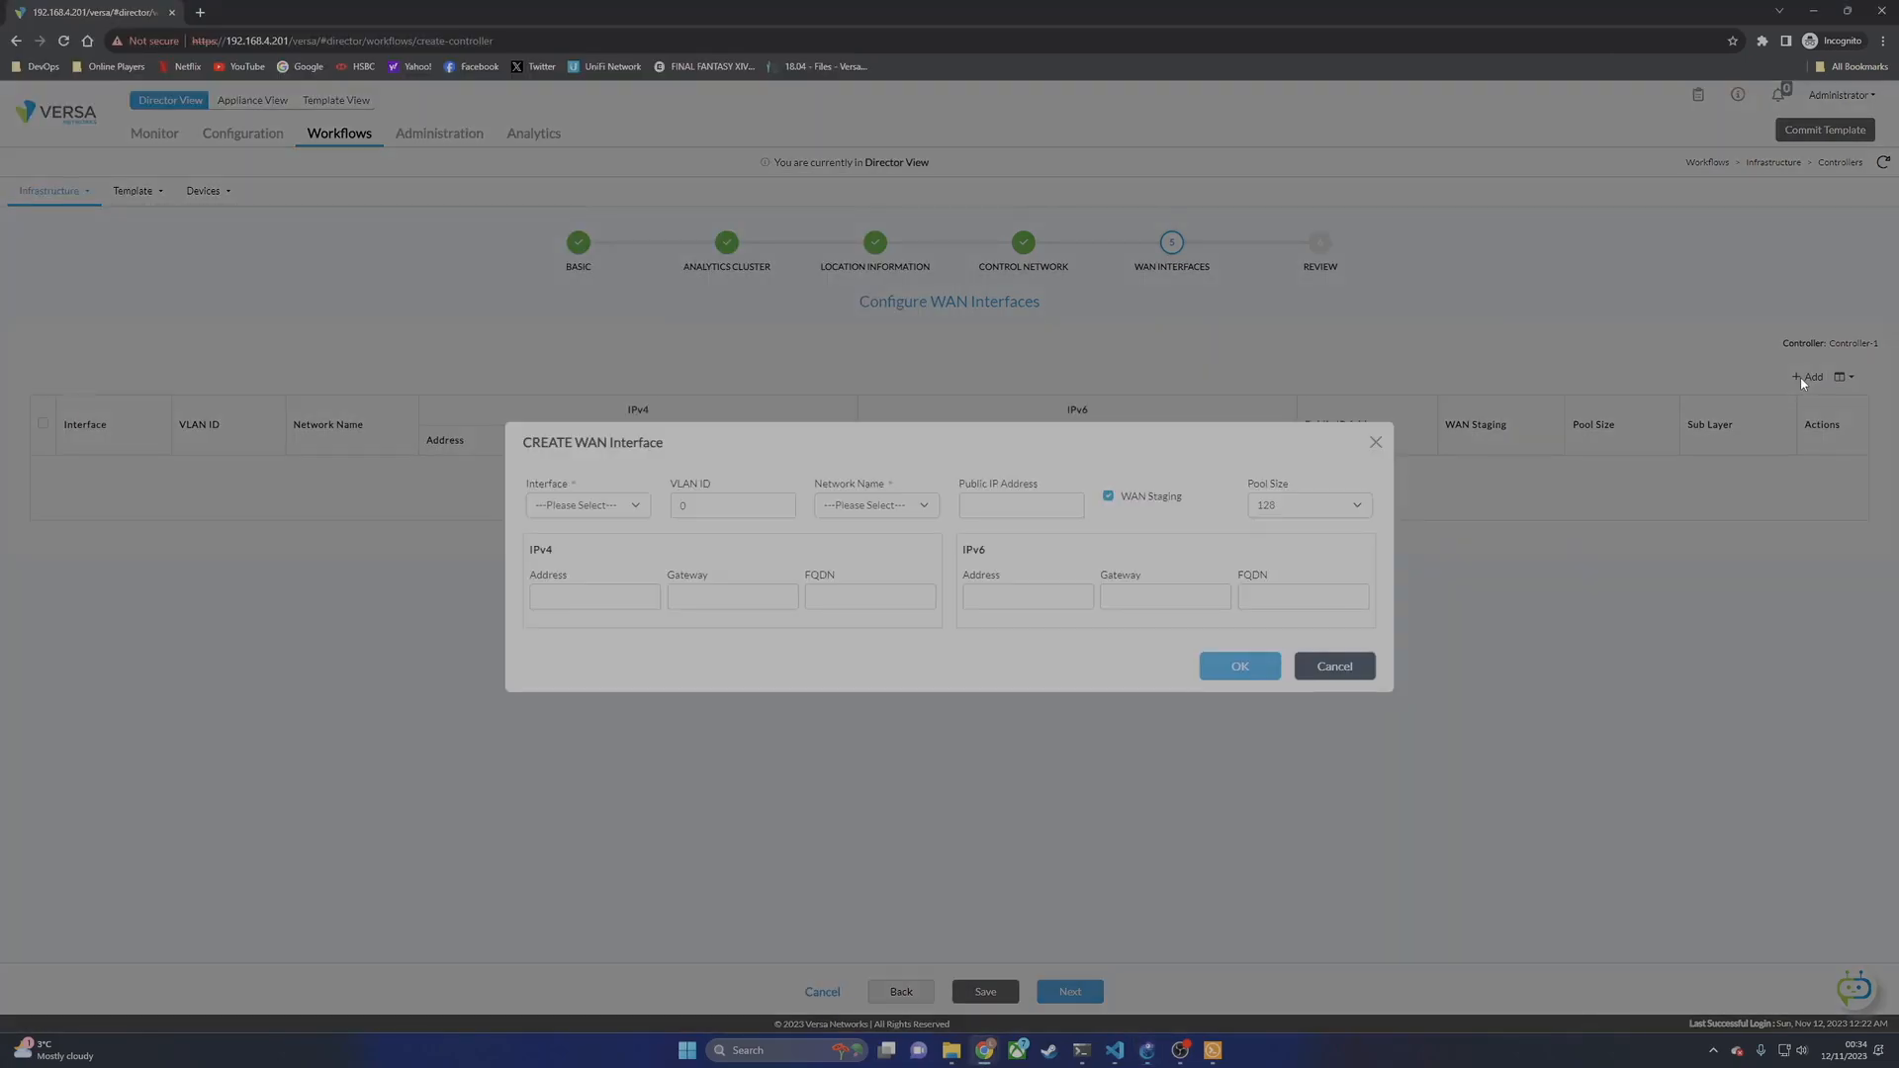
# Step: Choose vni-0/1 and create network name MPLS in the MPLS transport domain
pyautogui.click(587, 506)
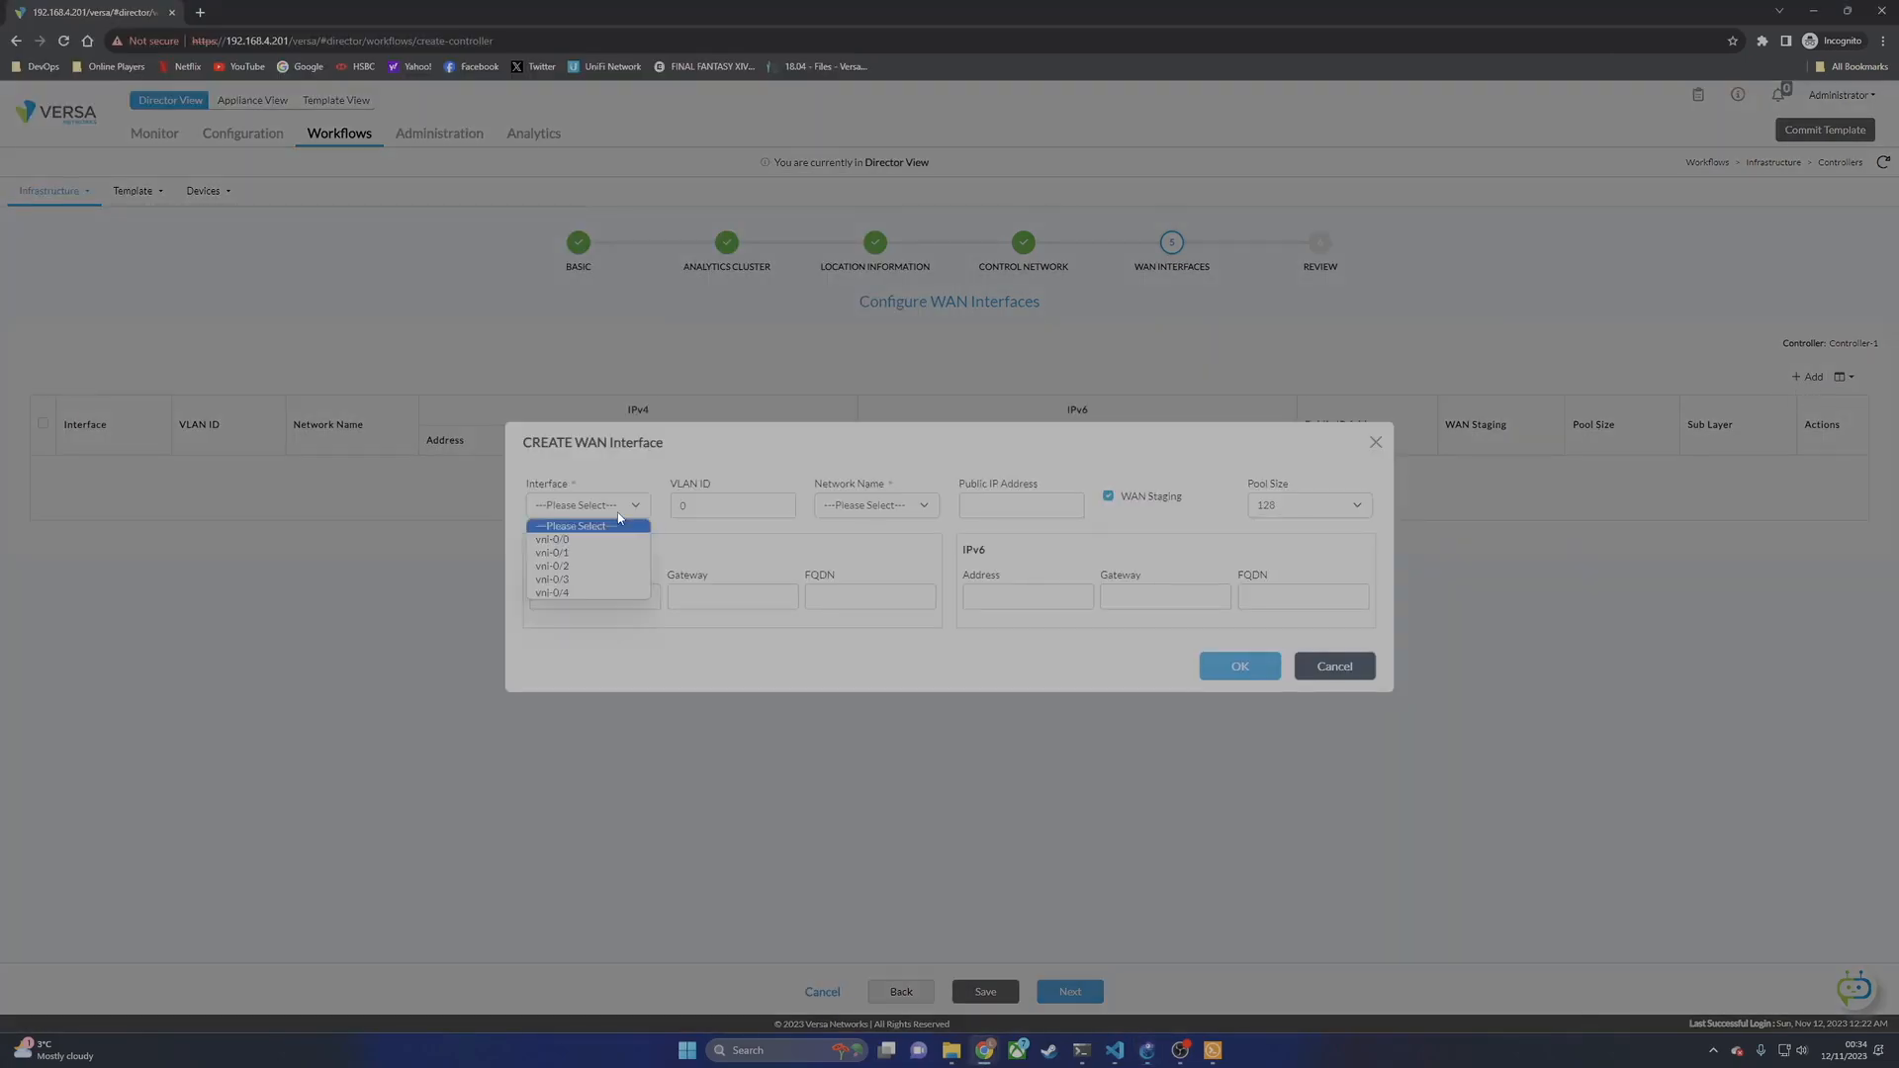
pyautogui.click(574, 552)
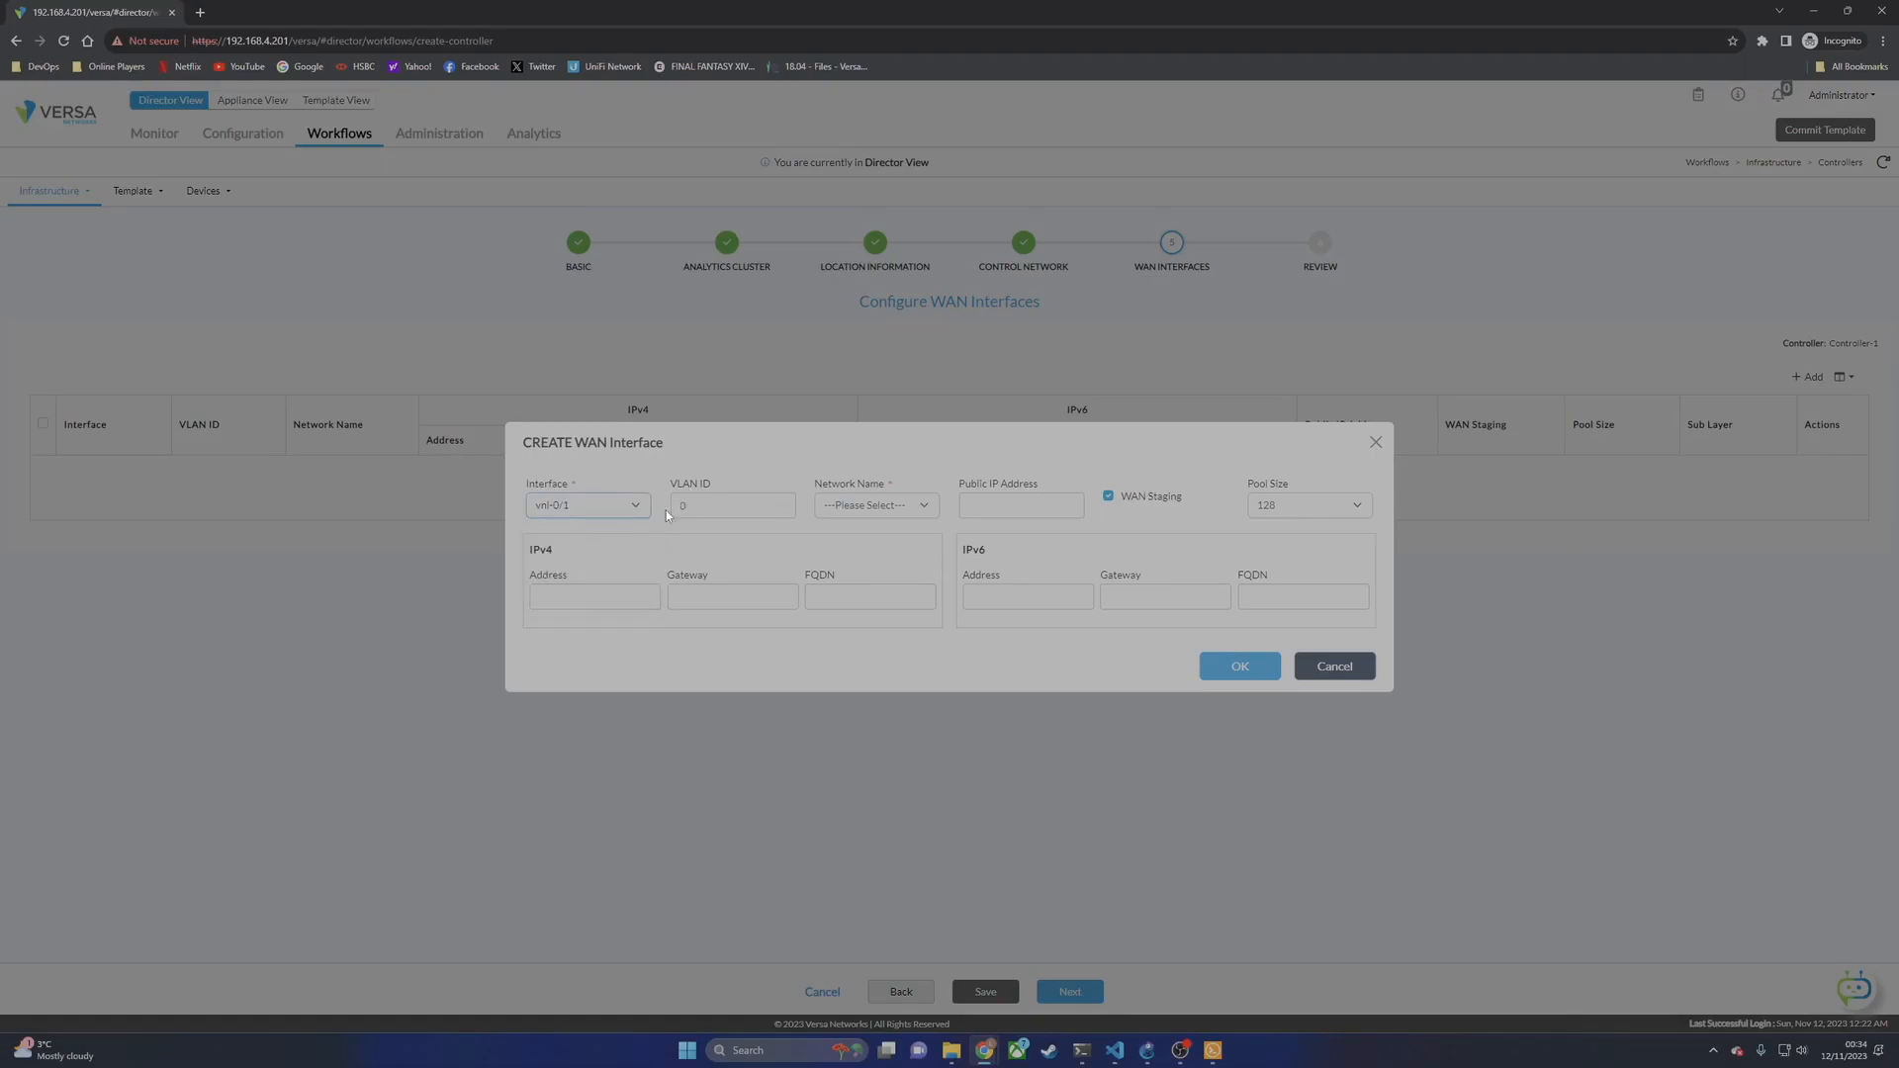
pyautogui.click(911, 502)
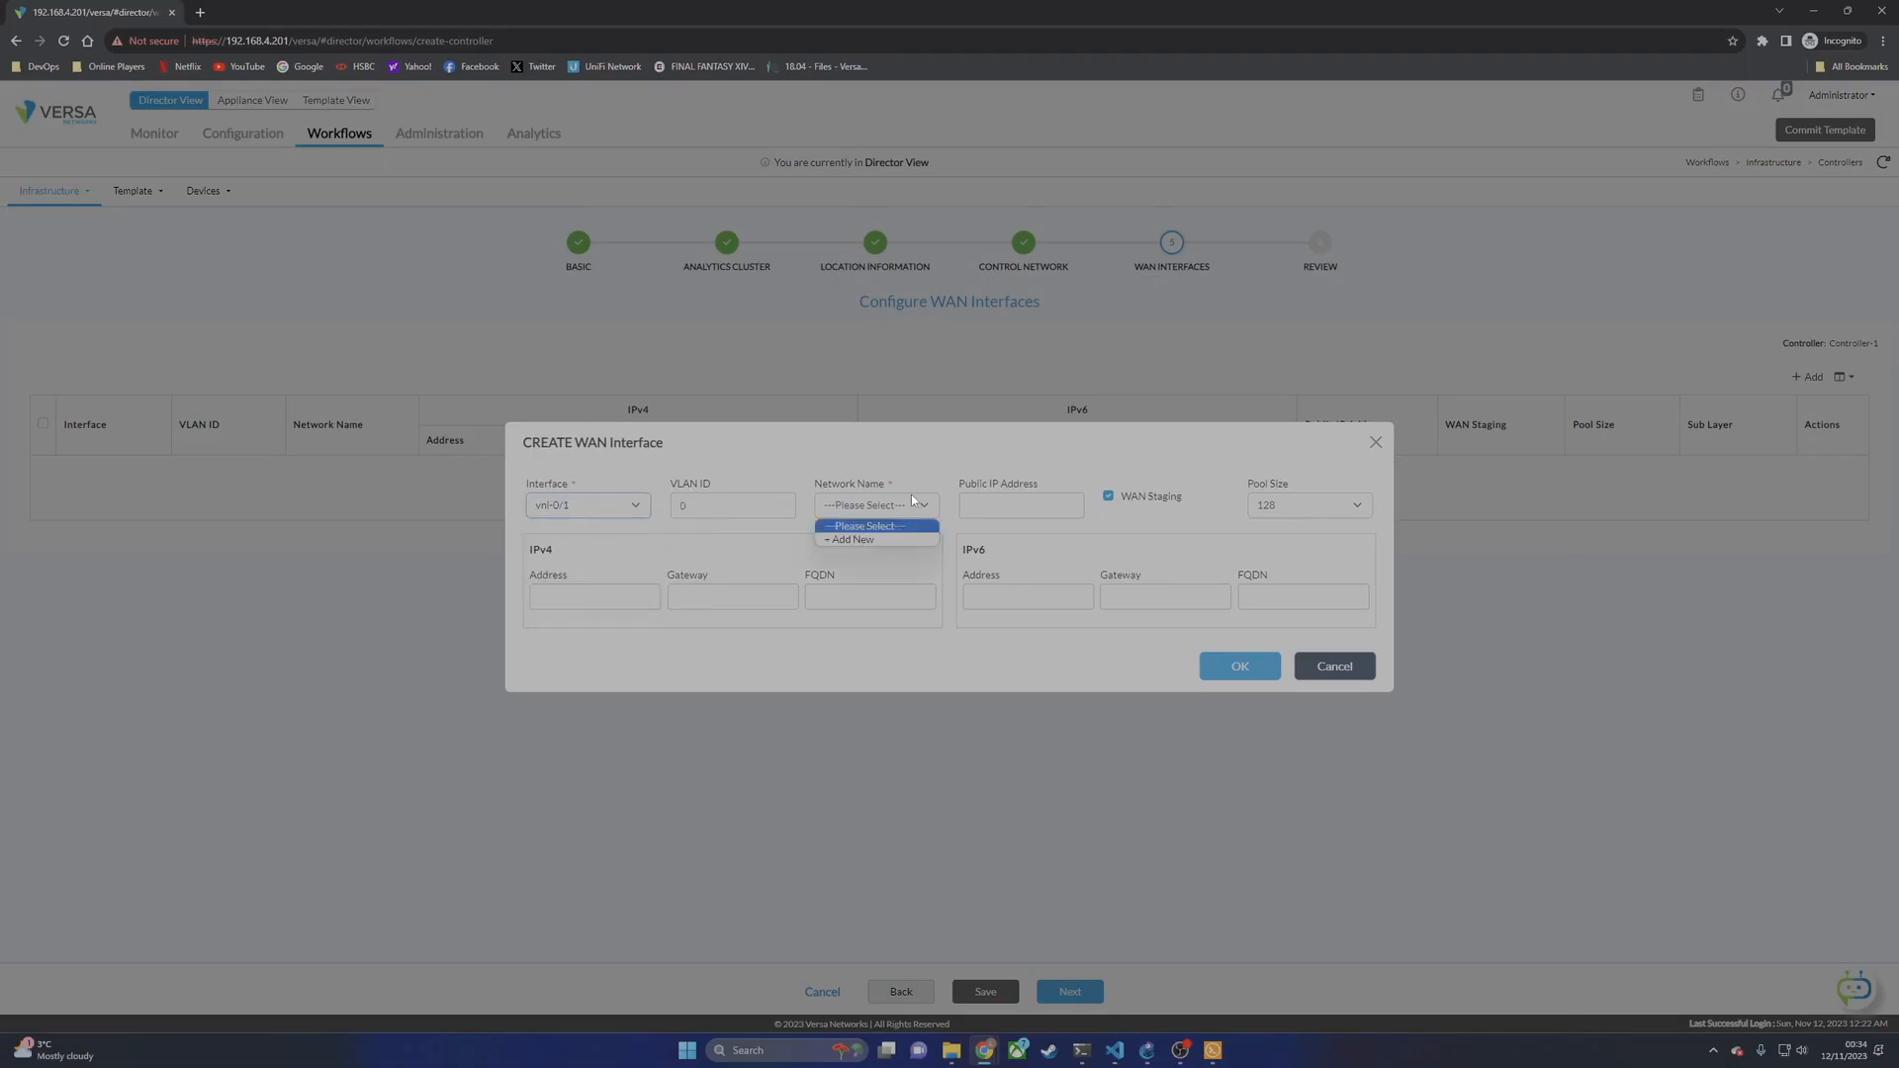
pyautogui.click(865, 540)
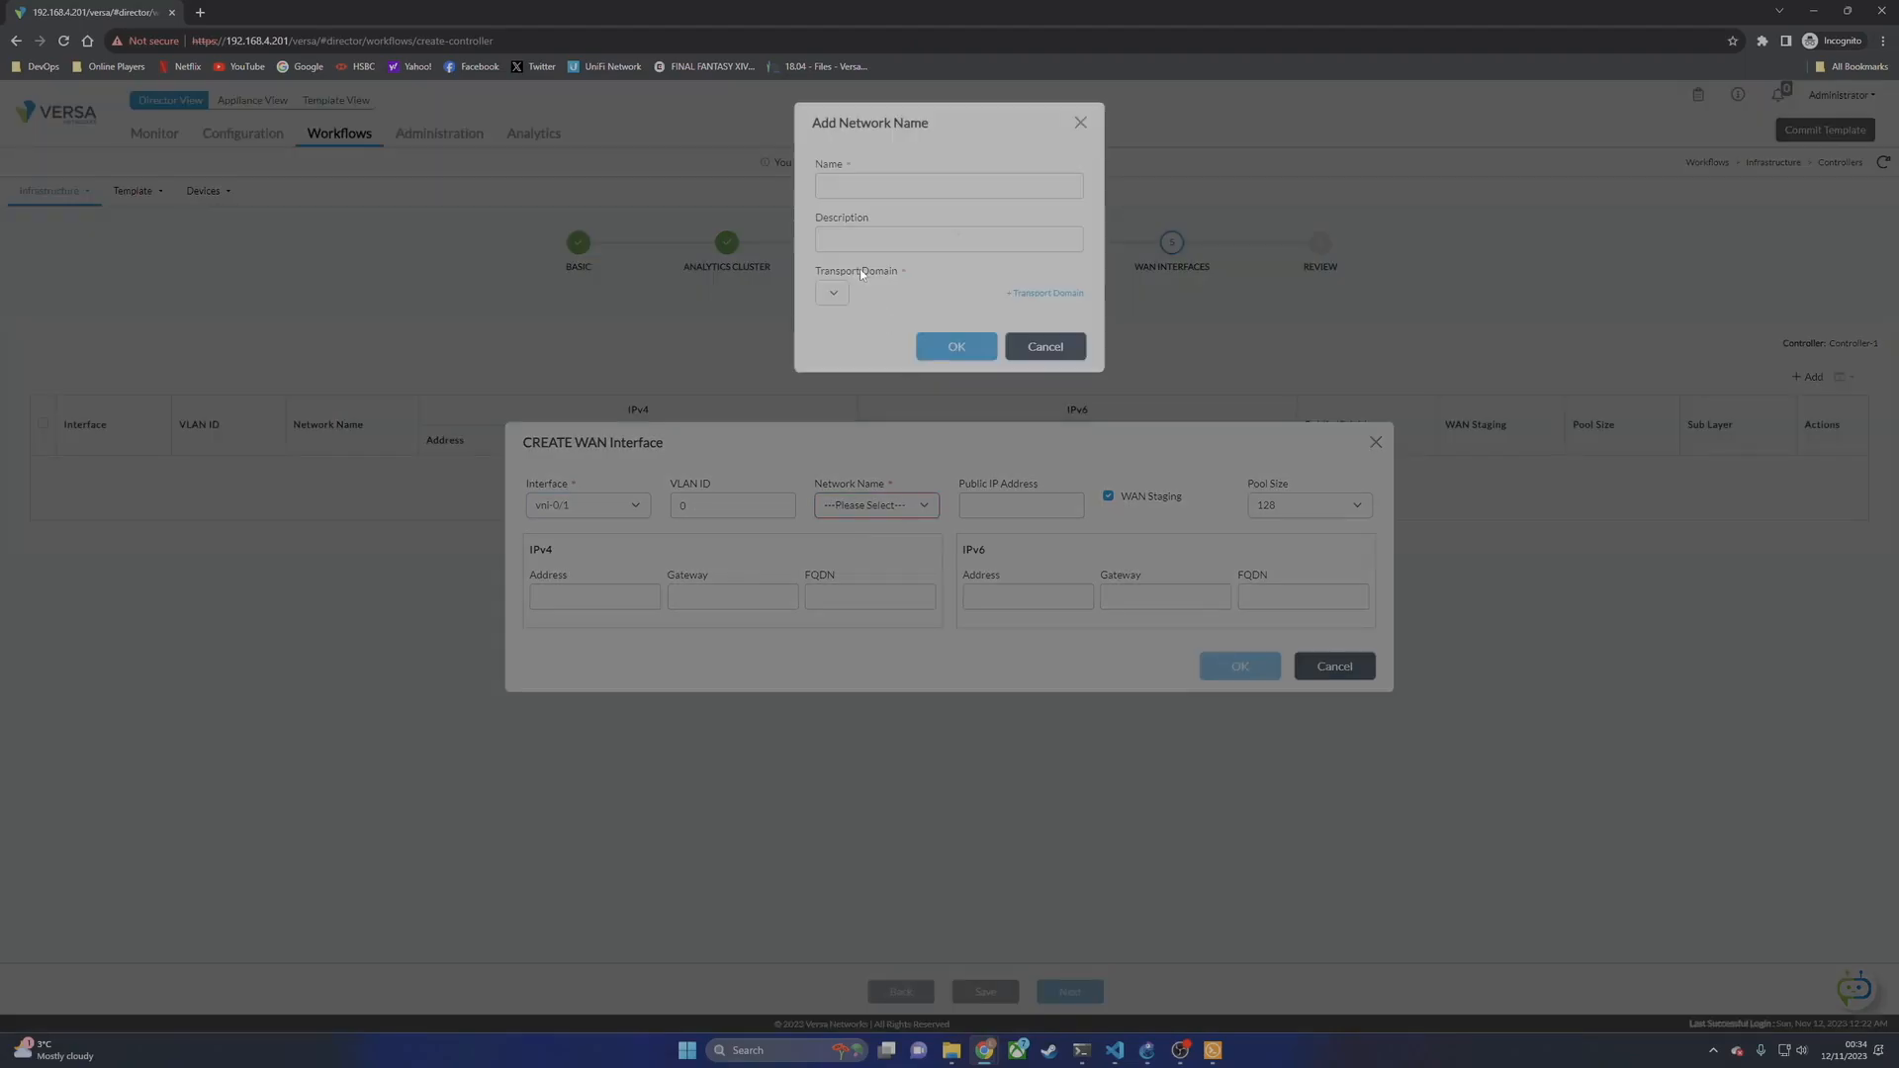
pyautogui.write('MPLS')
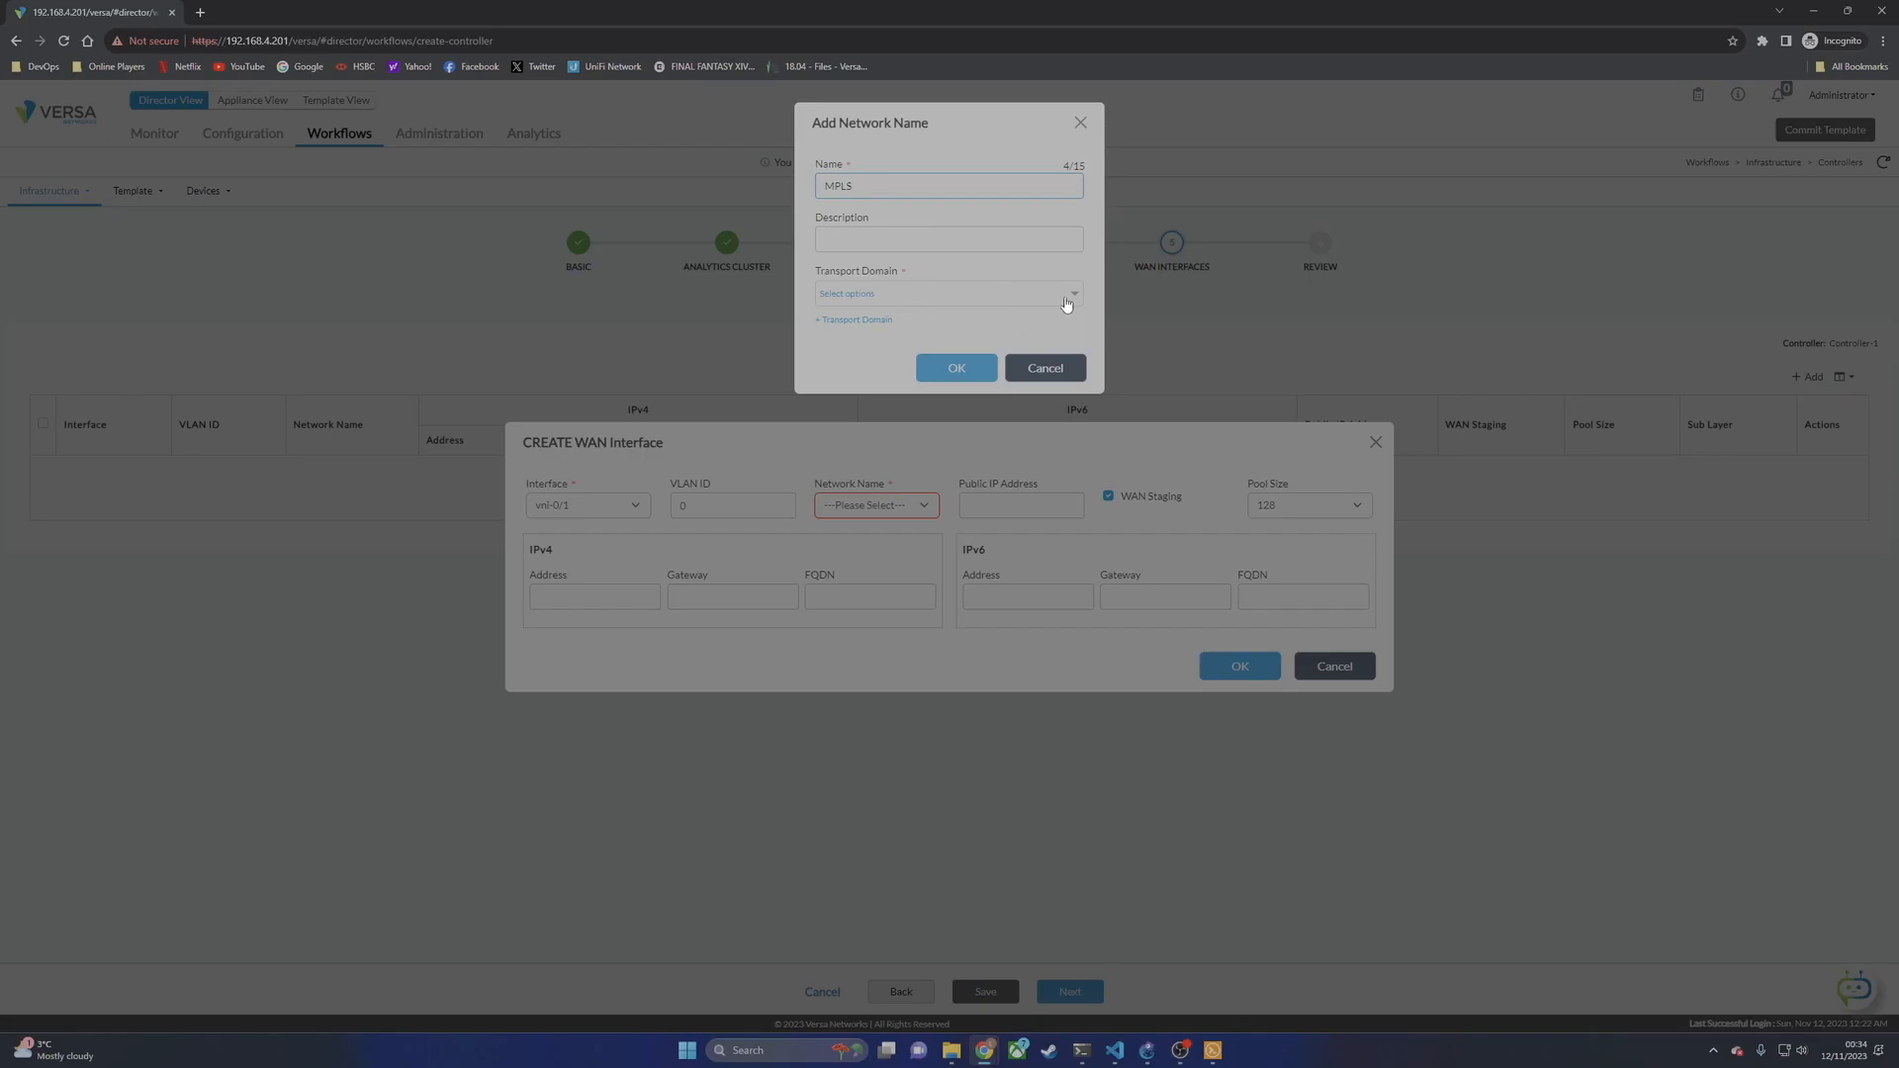
pyautogui.click(1070, 298)
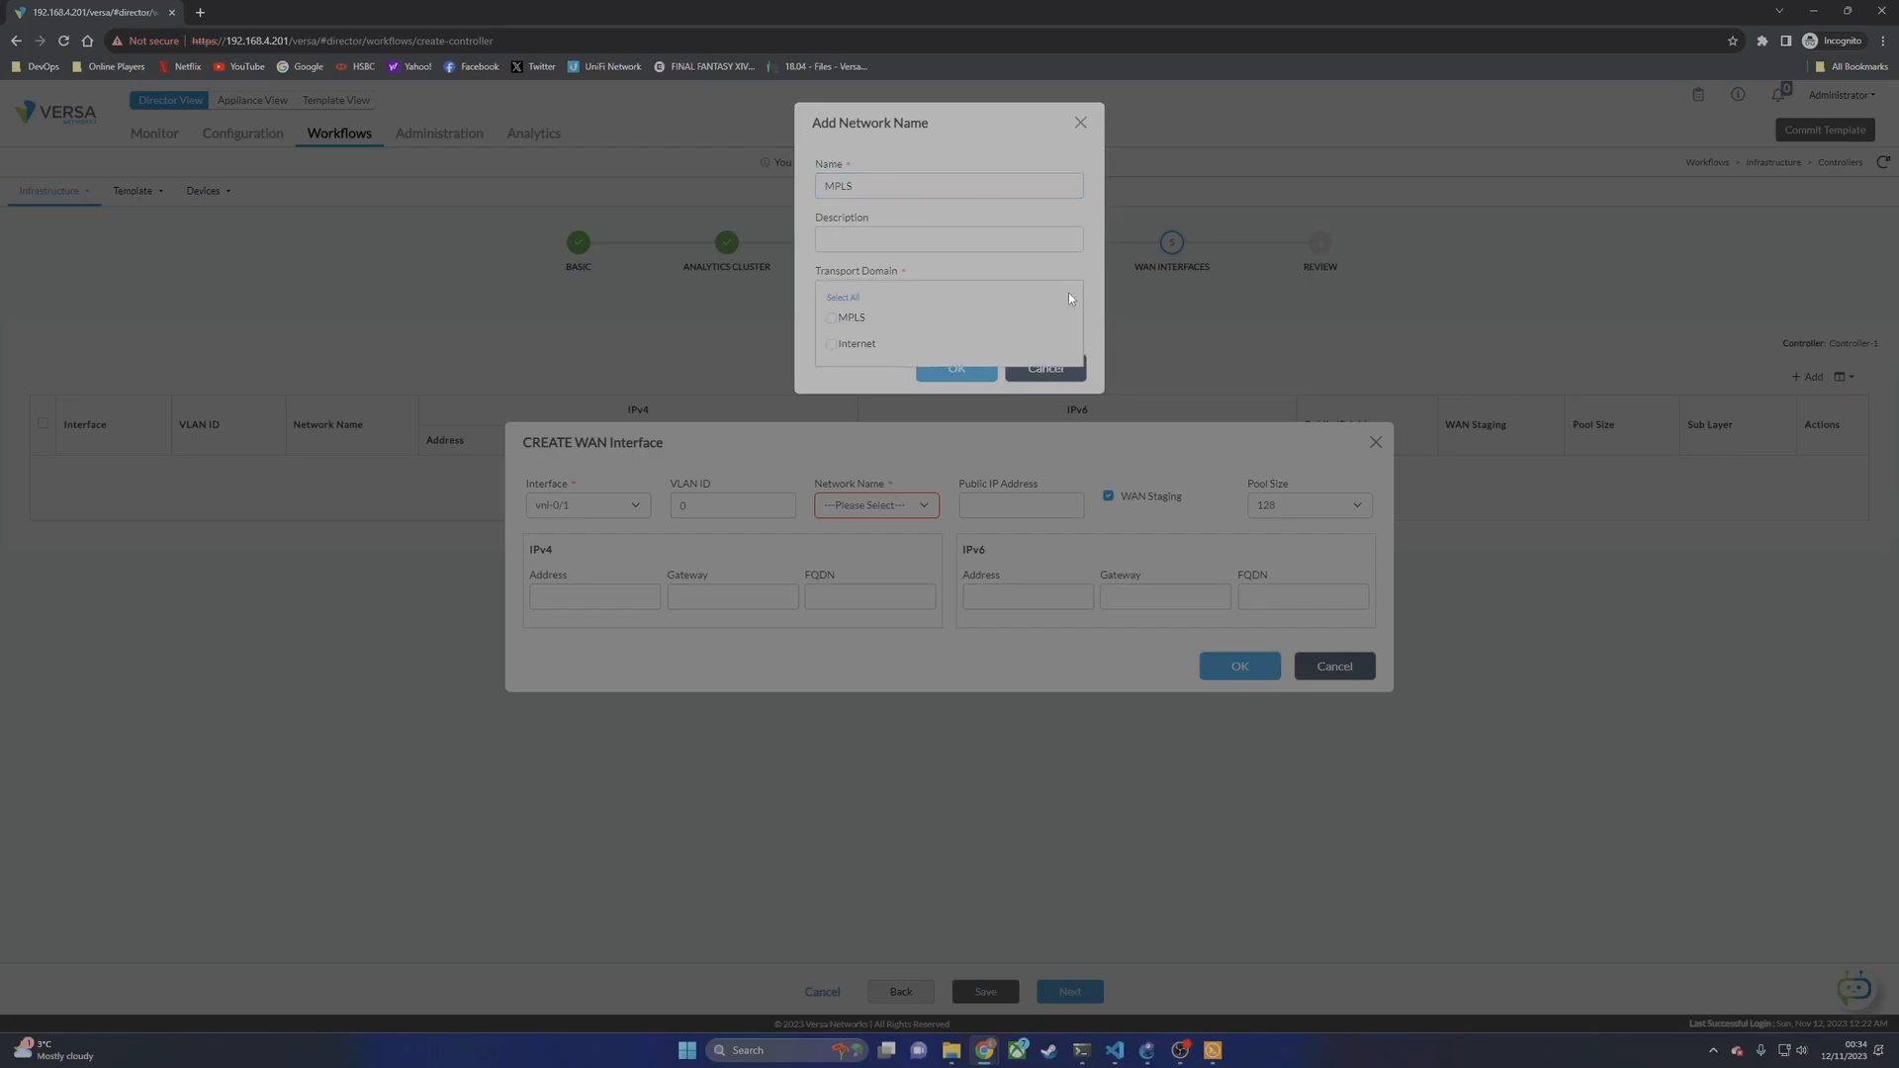
pyautogui.click(836, 318)
pyautogui.click(860, 154)
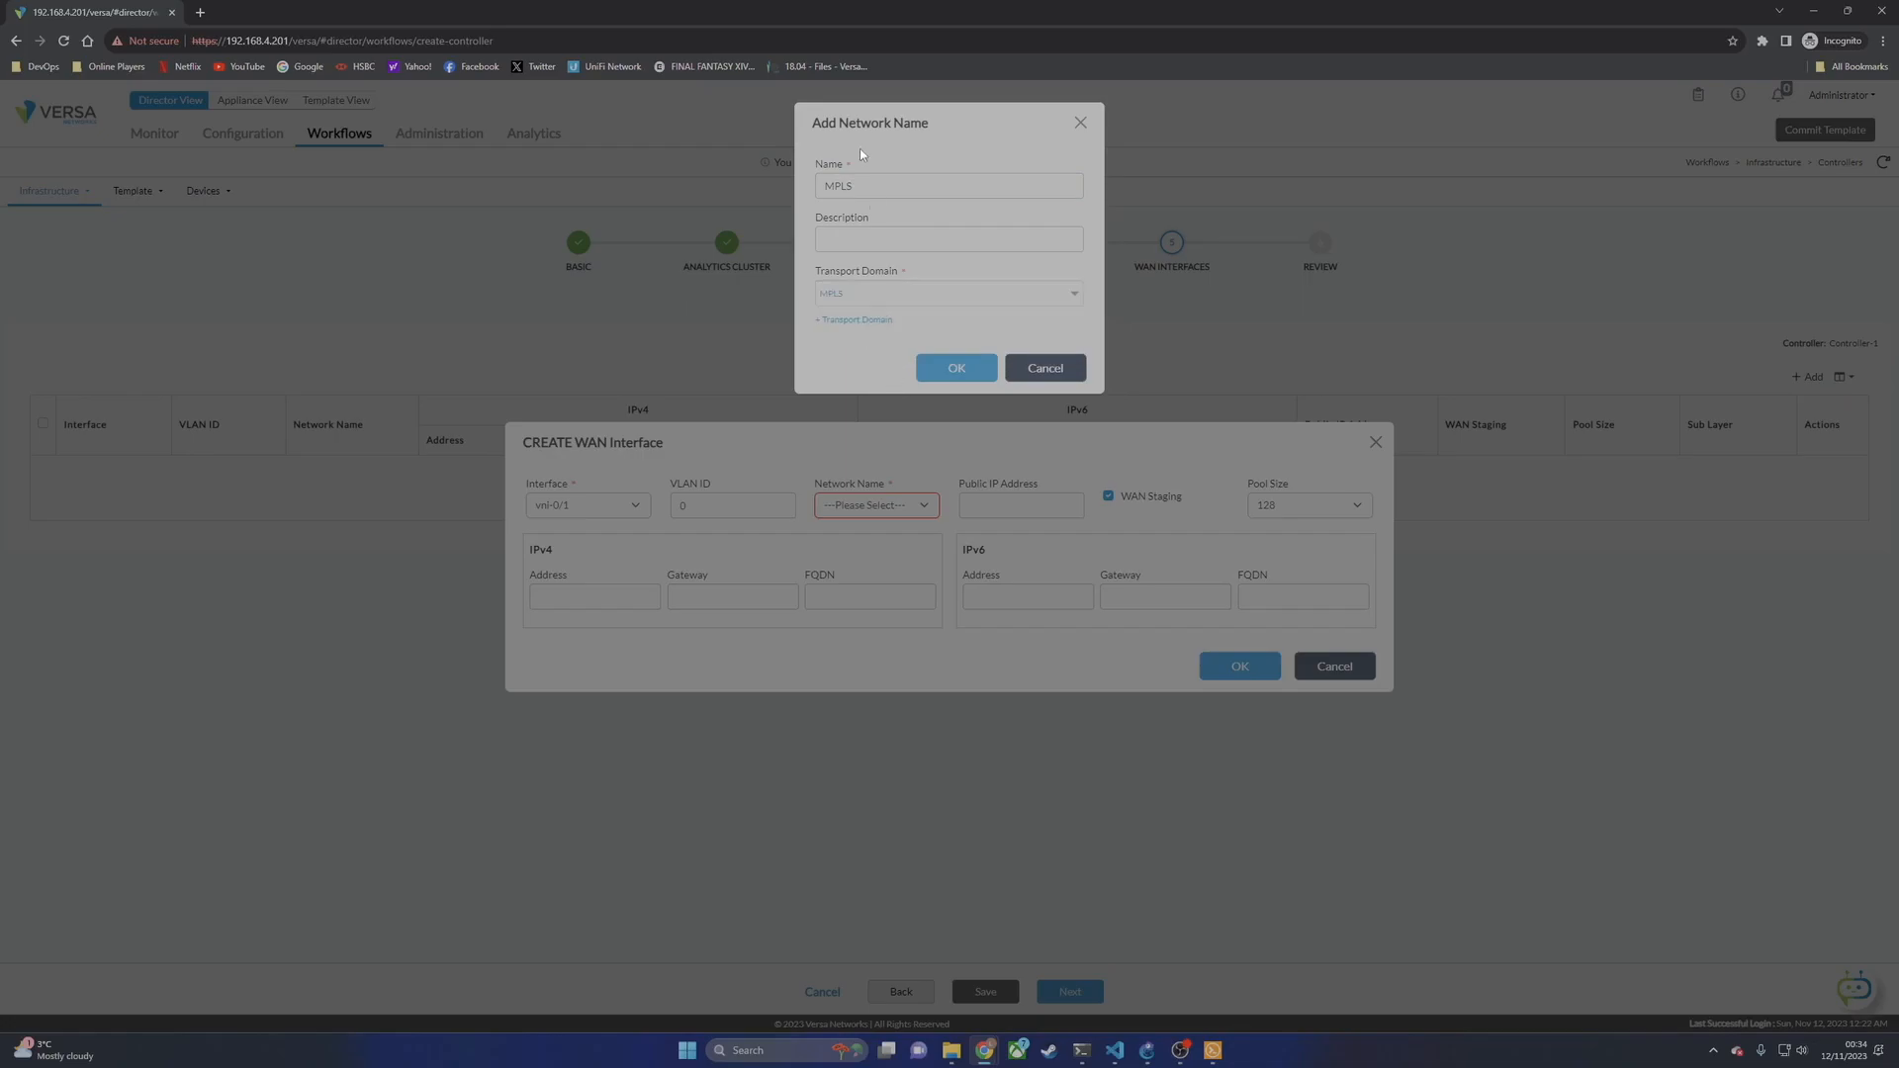
pyautogui.click(961, 371)
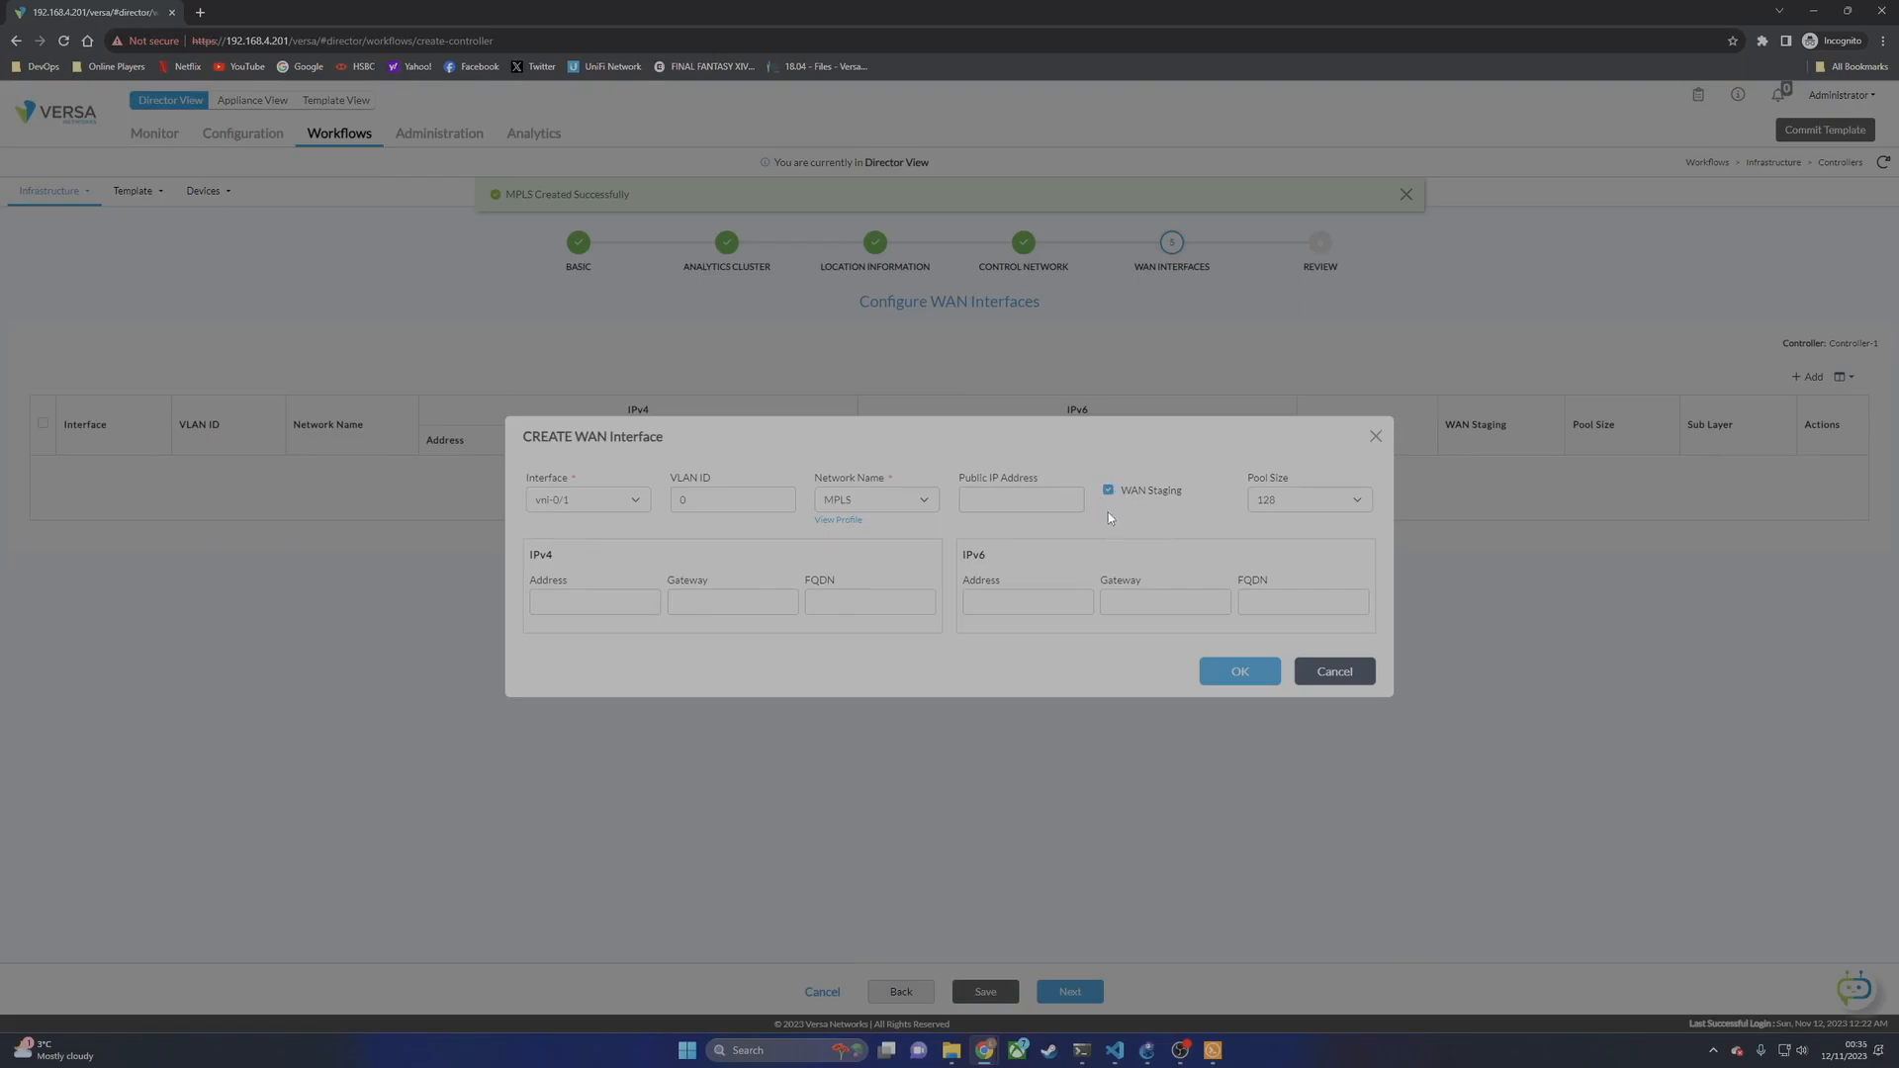
# Step: Give vni-0/1 pool size 16 and IPv4 address 172.16.10.1/24, then save the interface
pyautogui.click(1308, 507)
pyautogui.click(1291, 524)
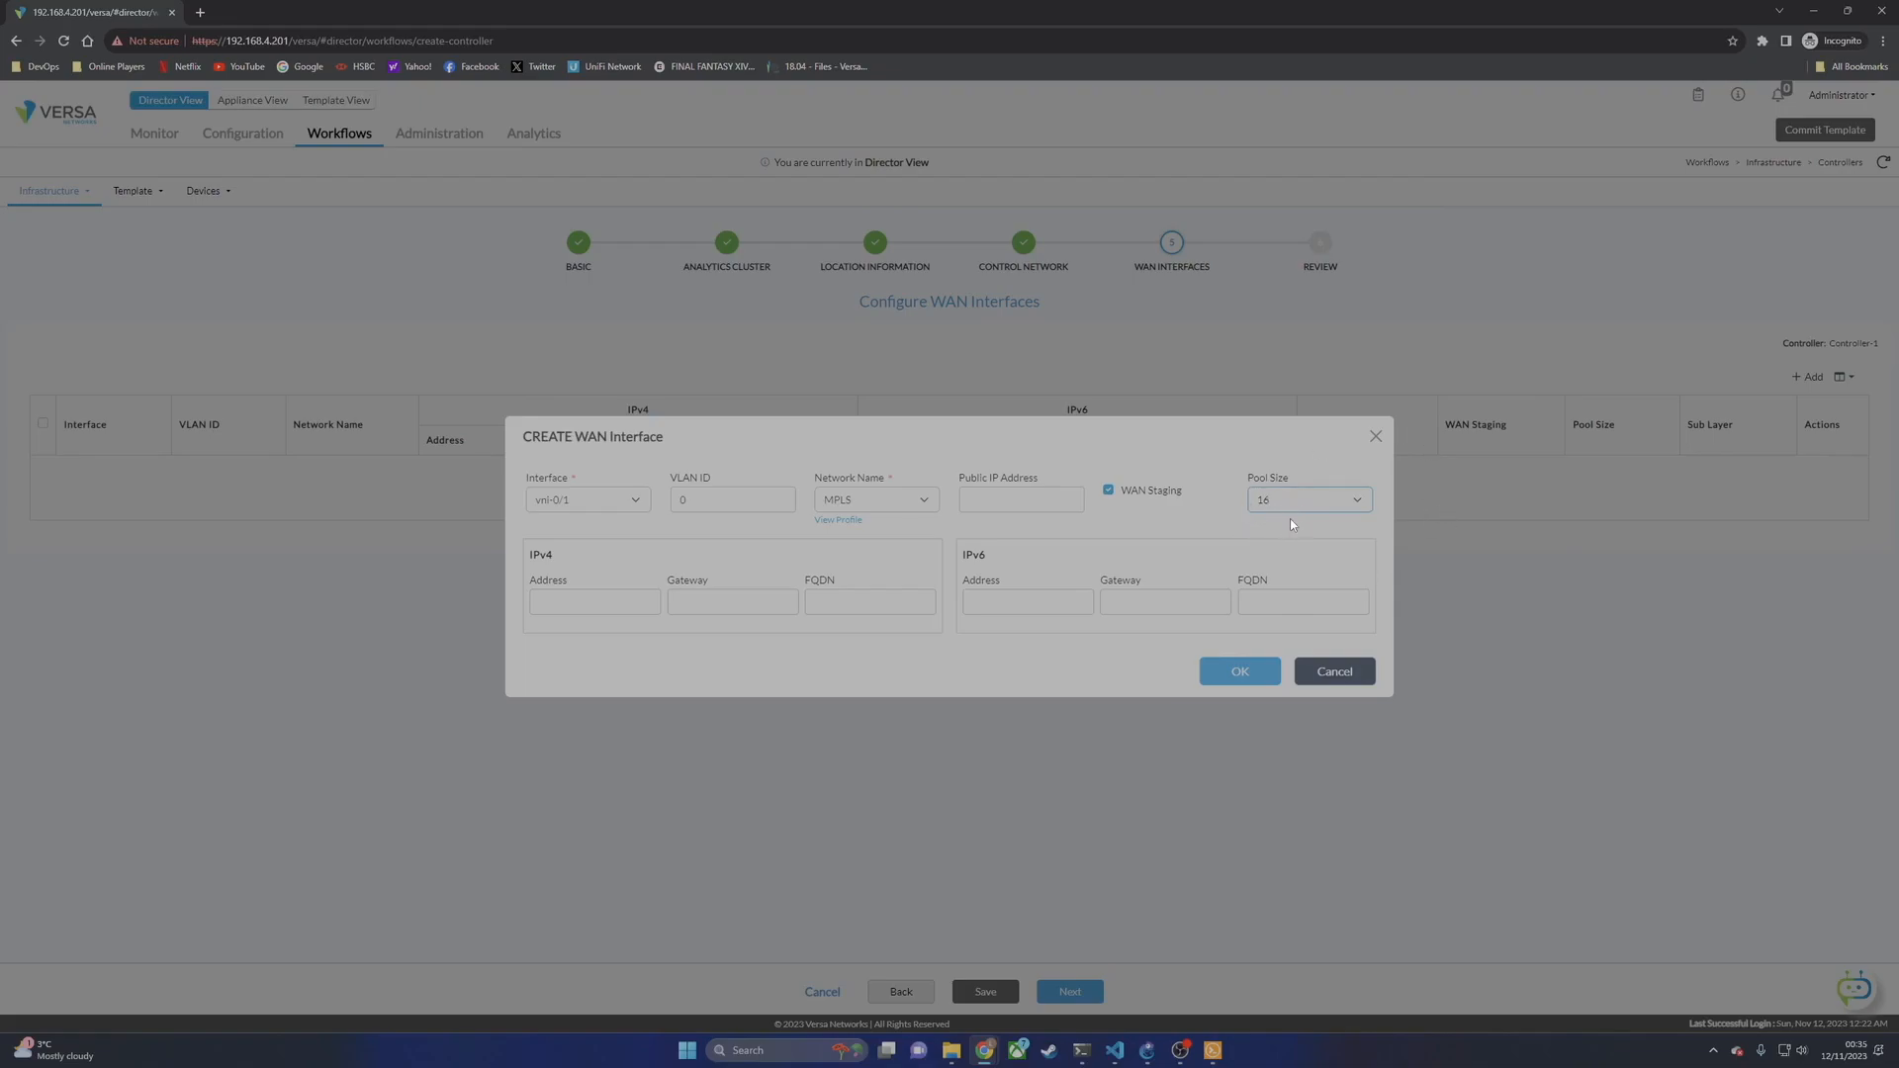
pyautogui.click(654, 603)
pyautogui.click(1147, 1050)
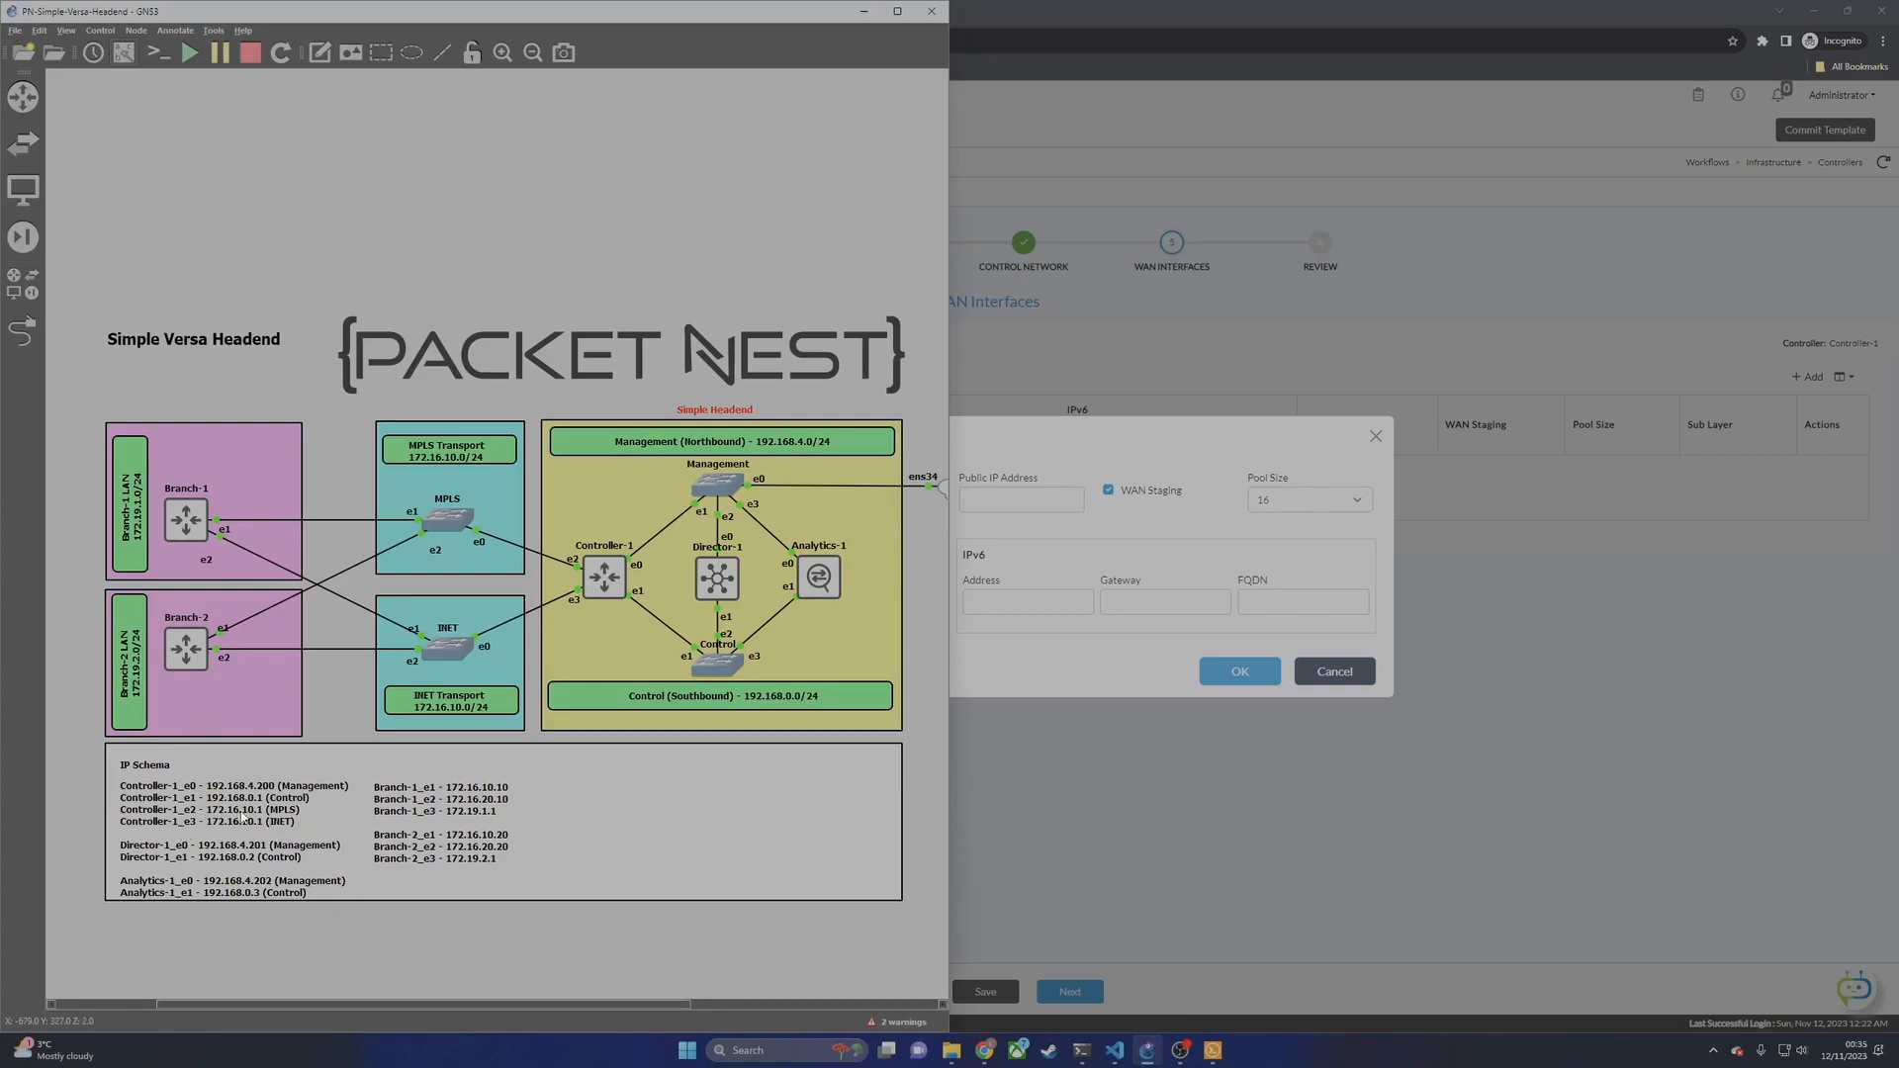
pyautogui.click(1081, 559)
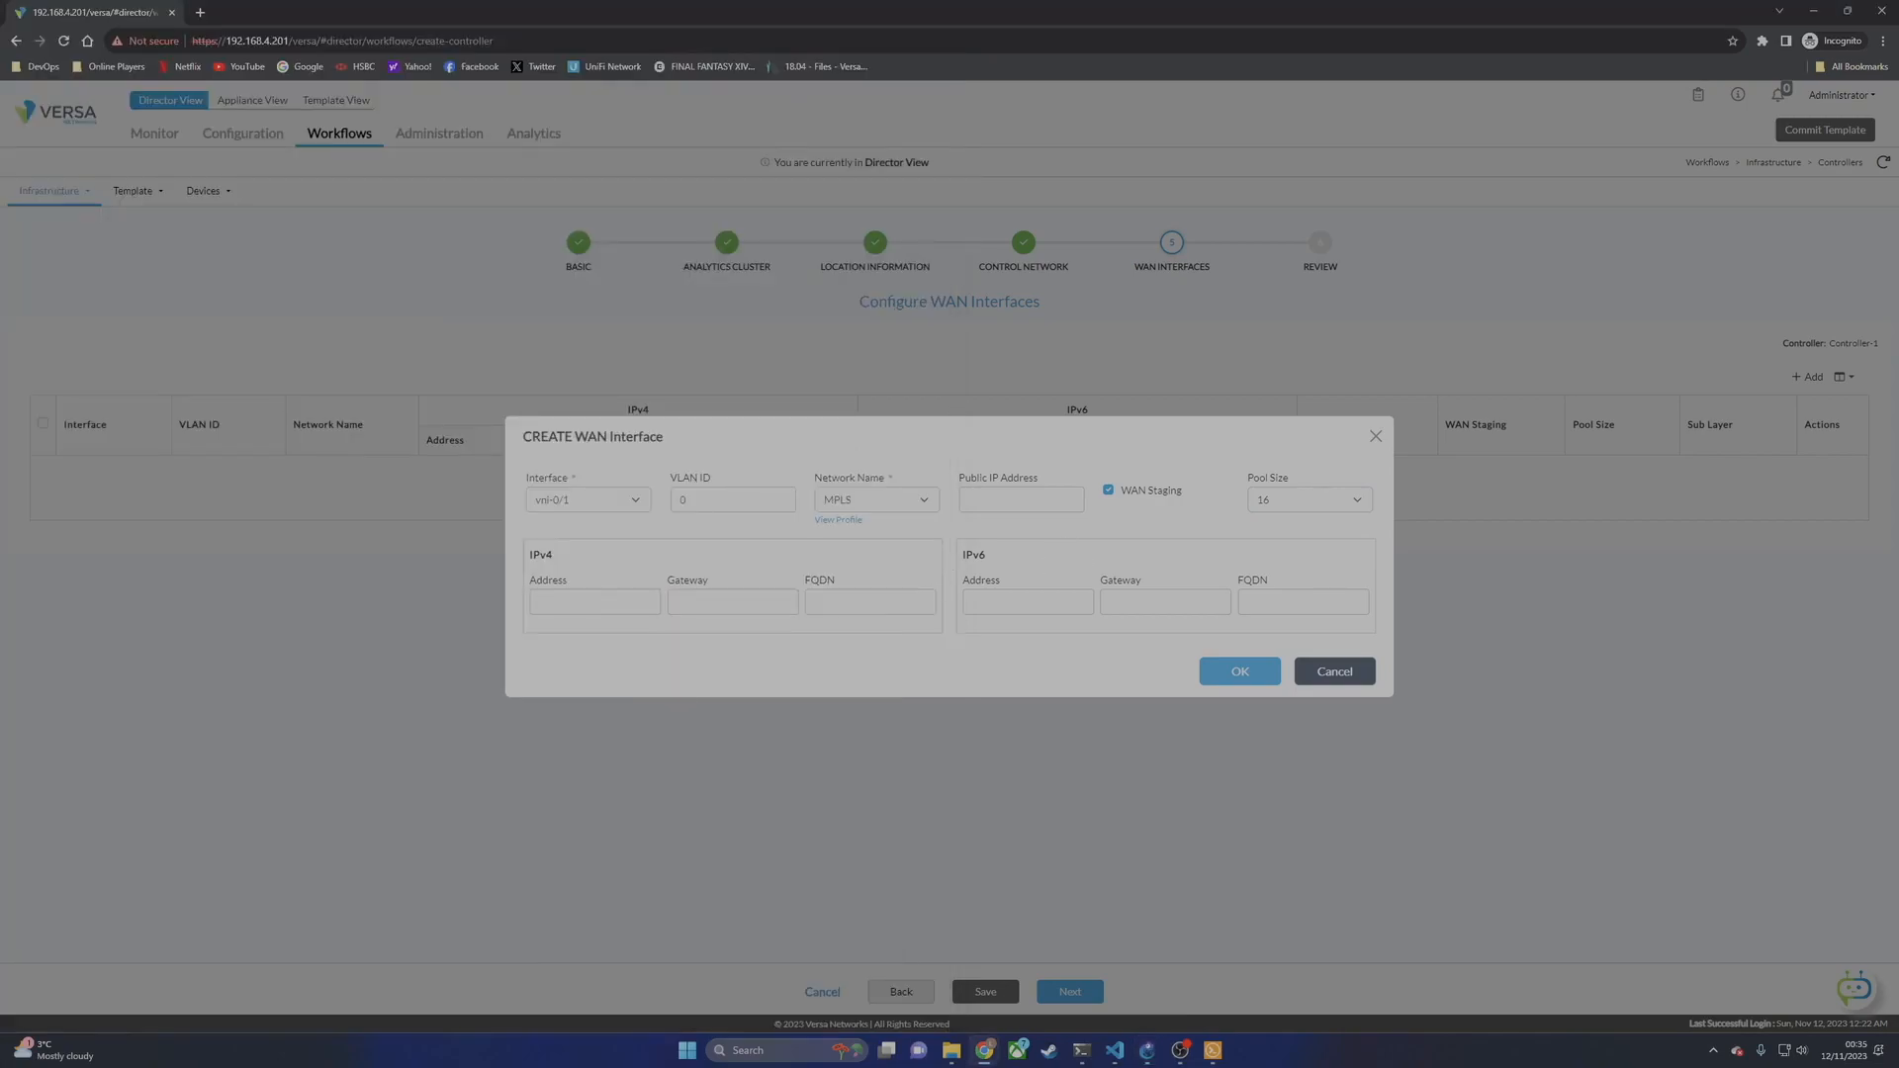
pyautogui.write('172.16.10.1')
pyautogui.press('Tab')
pyautogui.press('Tab')
pyautogui.click(616, 629)
pyautogui.write('24')
pyautogui.click(699, 646)
pyautogui.click(1265, 680)
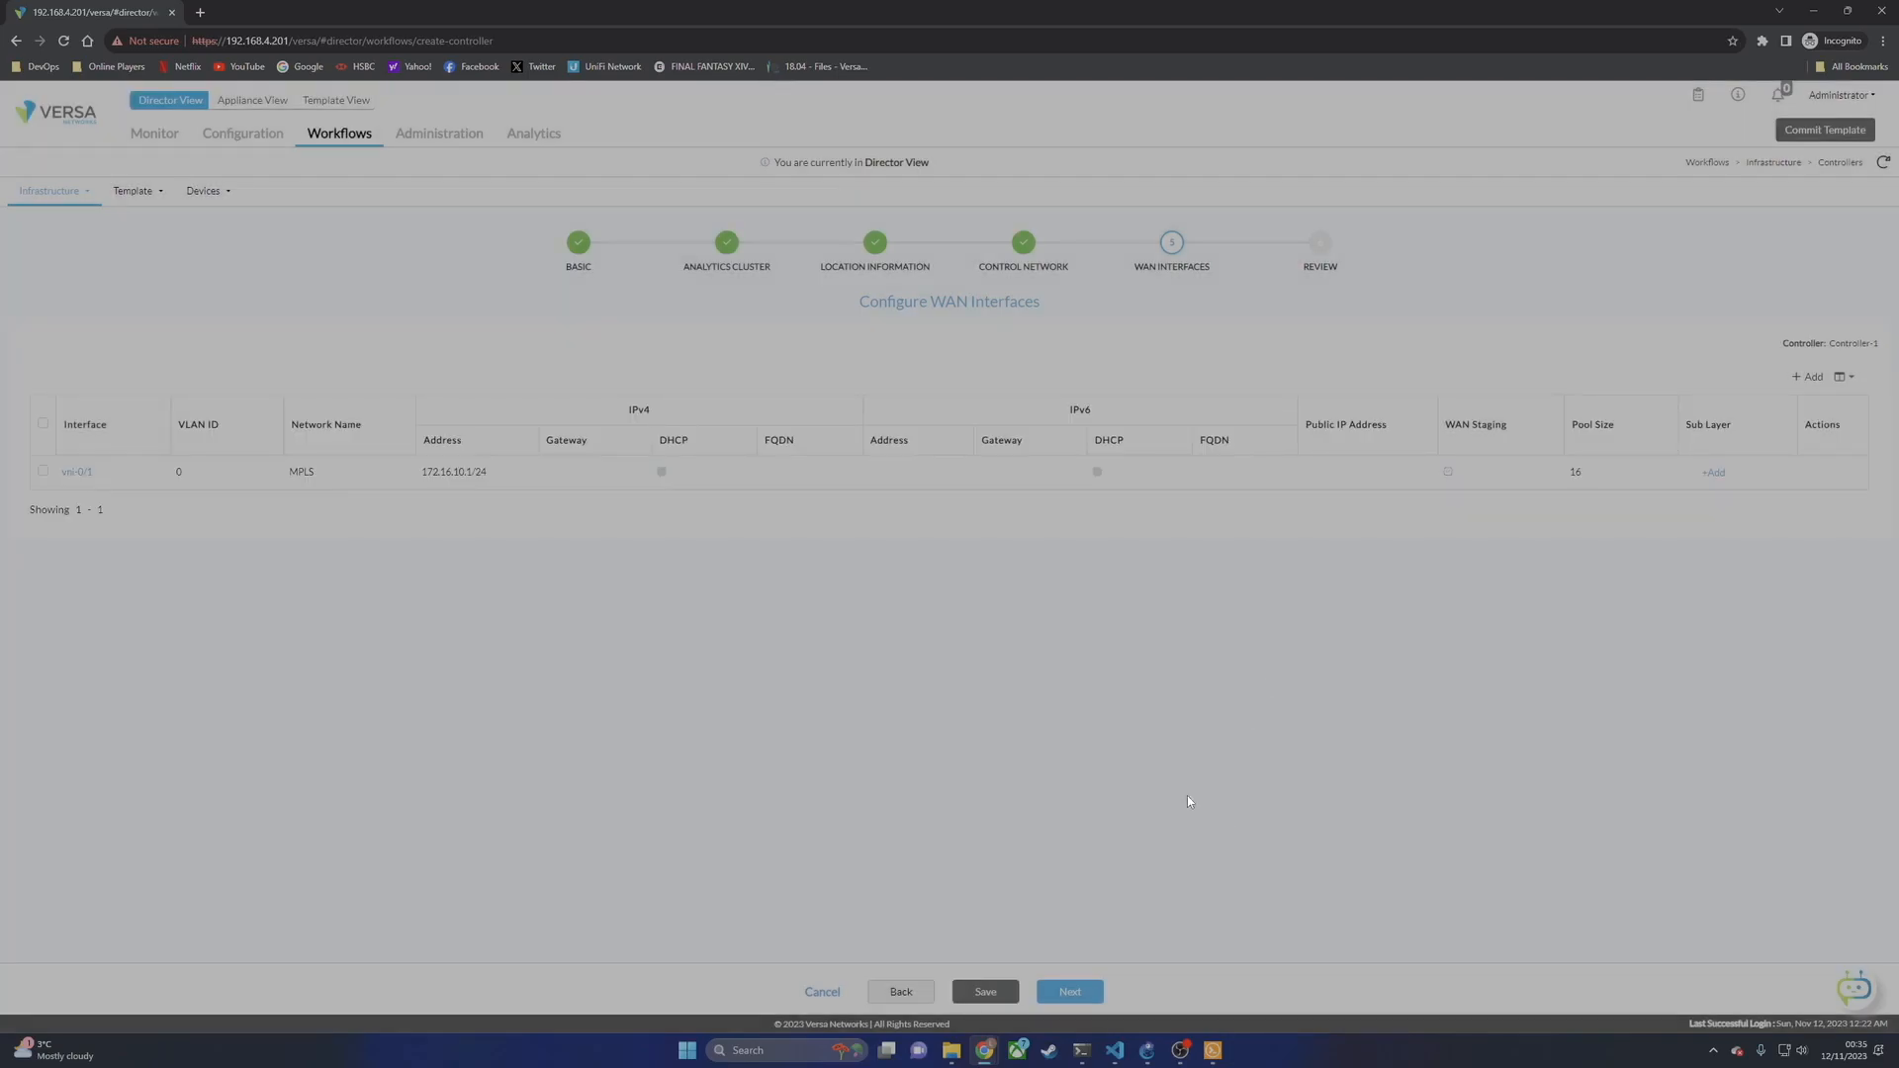
# Step: Start a second WAN interface on vni-0/2
pyautogui.click(1807, 378)
pyautogui.click(588, 463)
pyautogui.click(583, 510)
# Step: Create network name INET in the Internet transport domain and set pool size 16
pyautogui.click(905, 466)
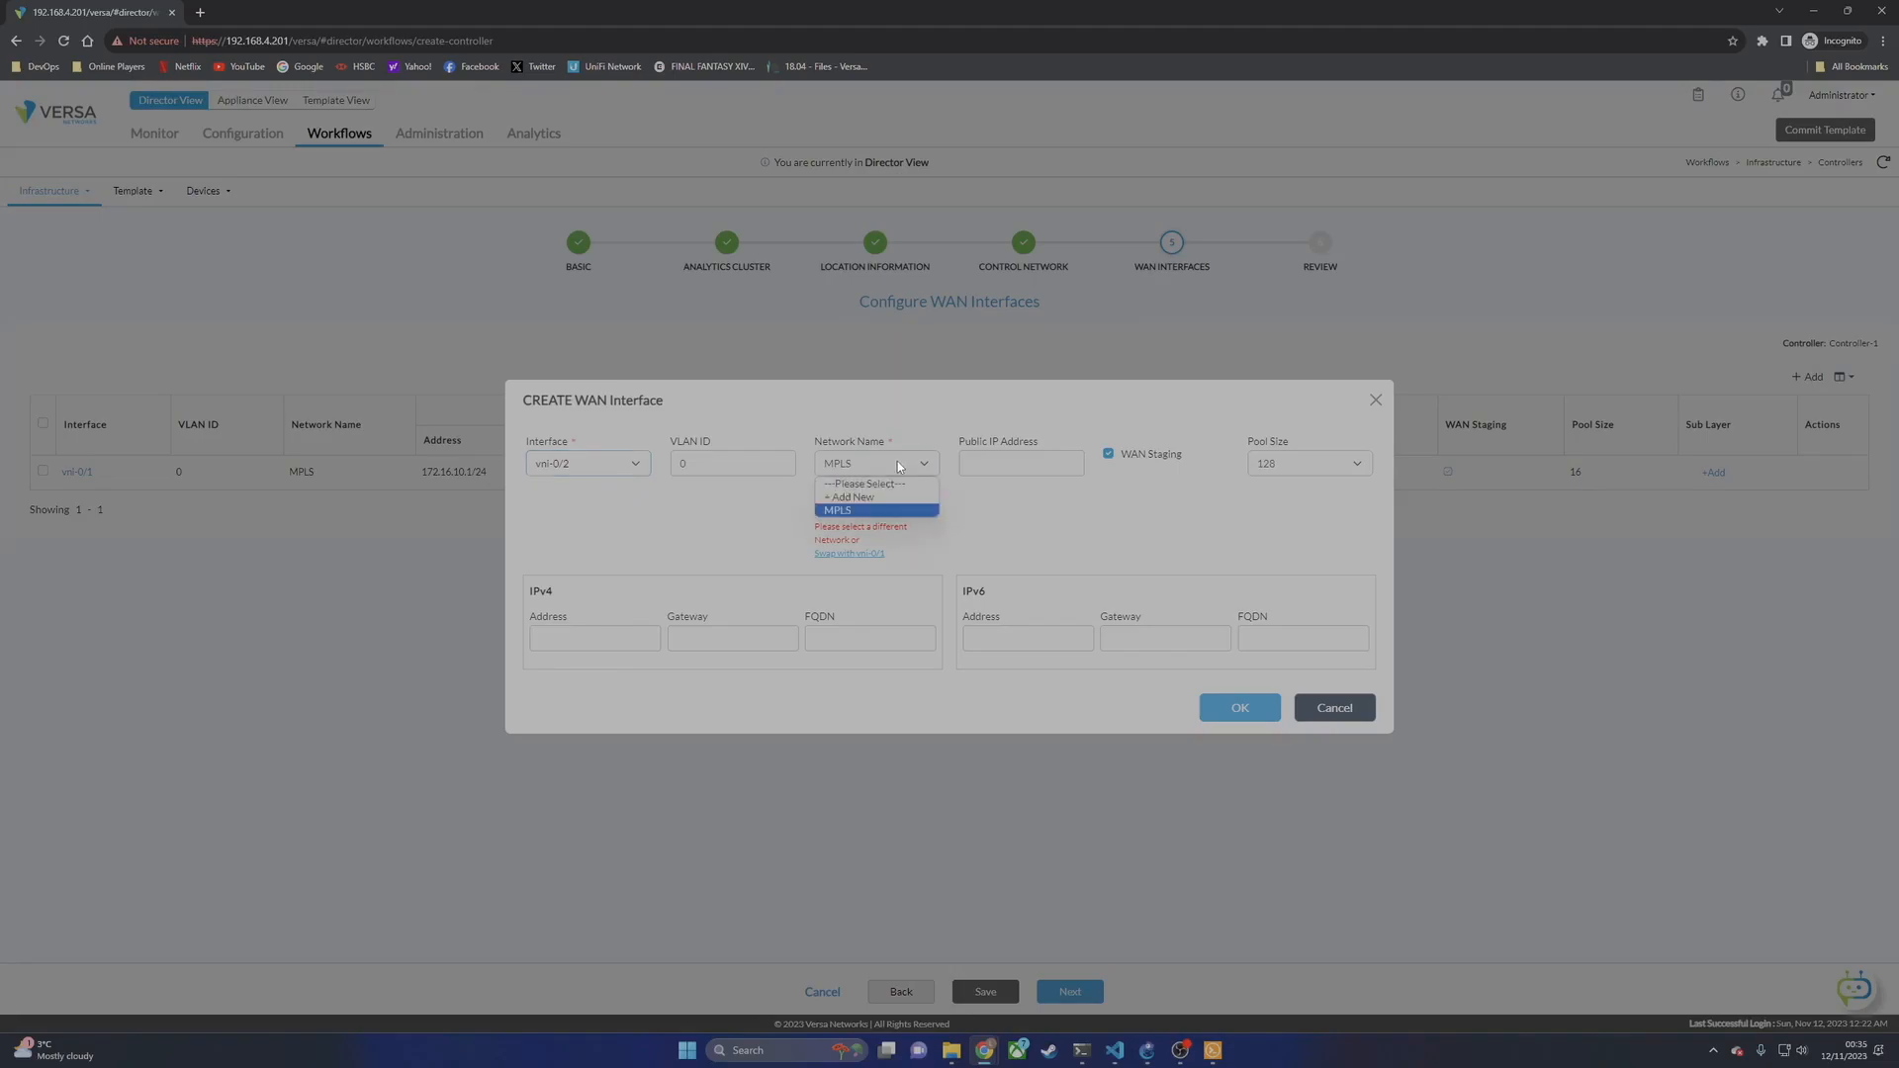
pyautogui.click(849, 502)
pyautogui.write('INERT')
pyautogui.press('BackSpace')
pyautogui.press('BackSpace')
pyautogui.write('T')
pyautogui.click(928, 292)
pyautogui.click(836, 343)
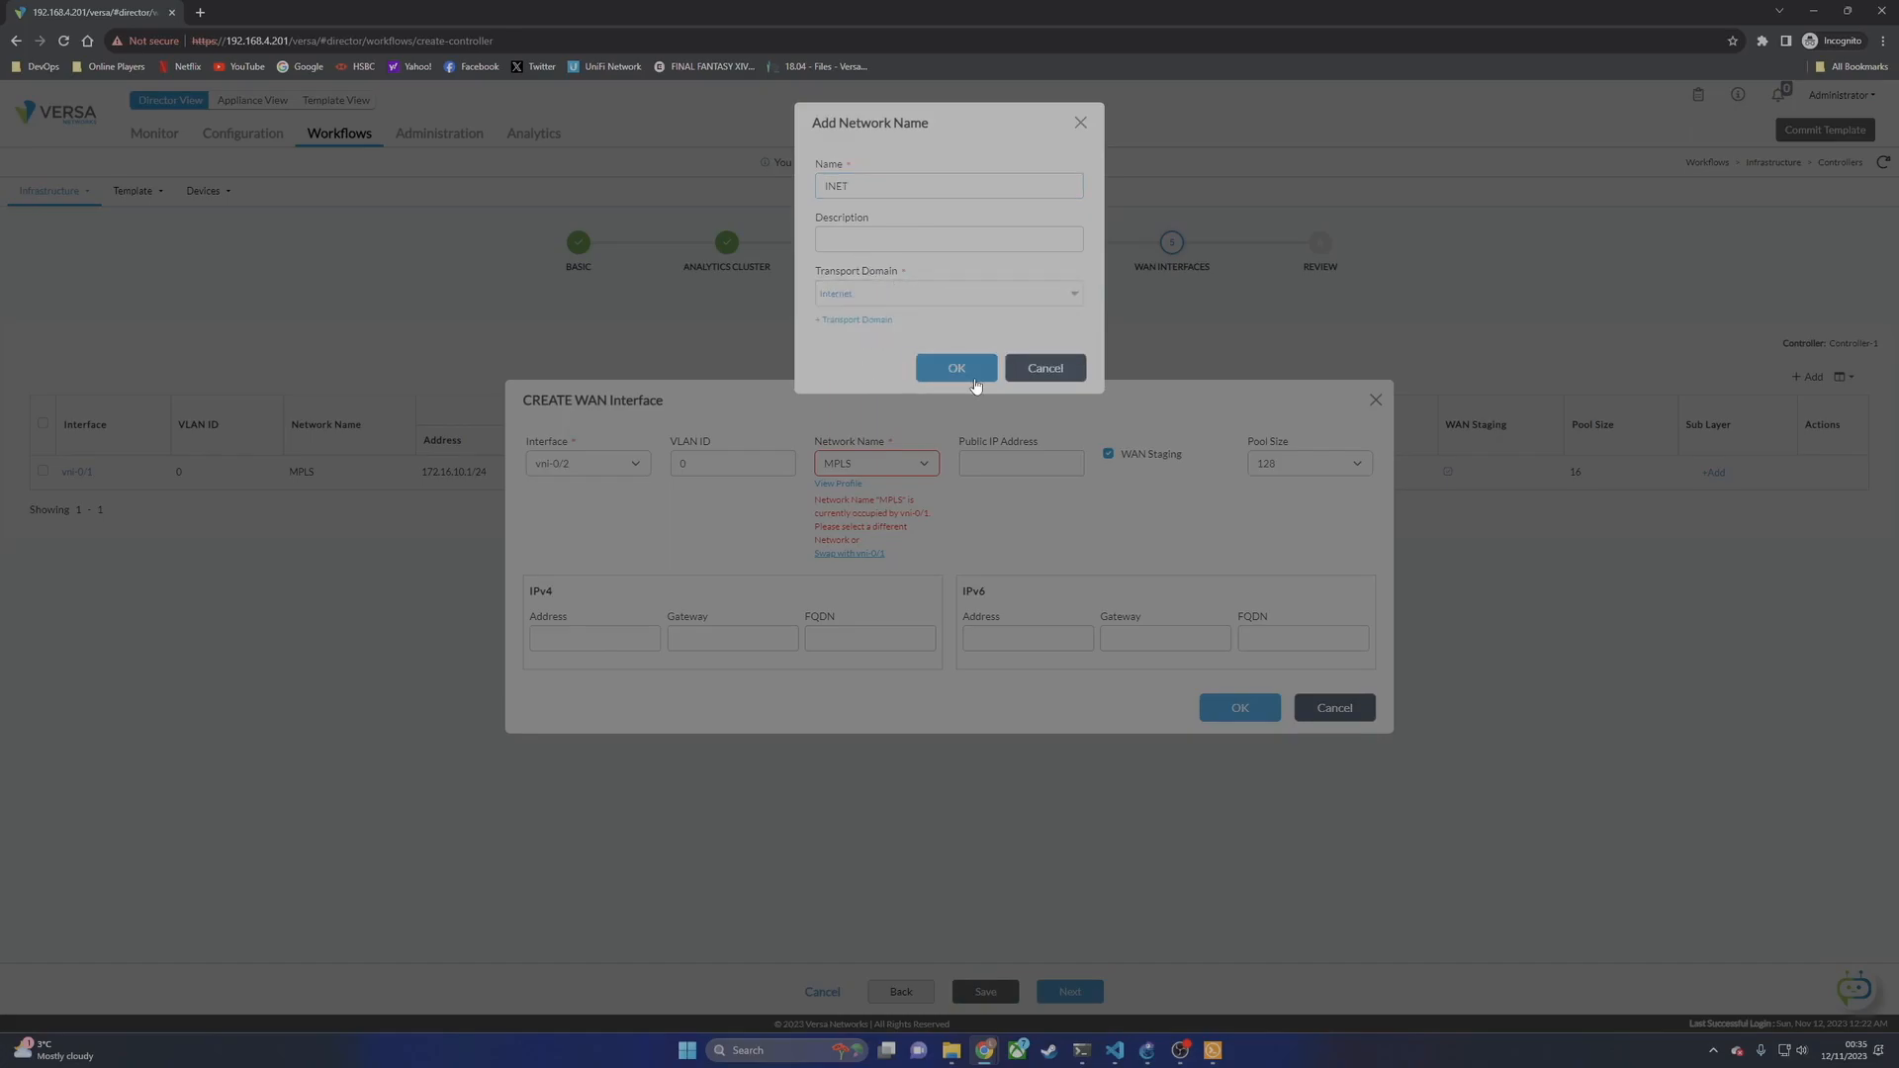
pyautogui.click(965, 371)
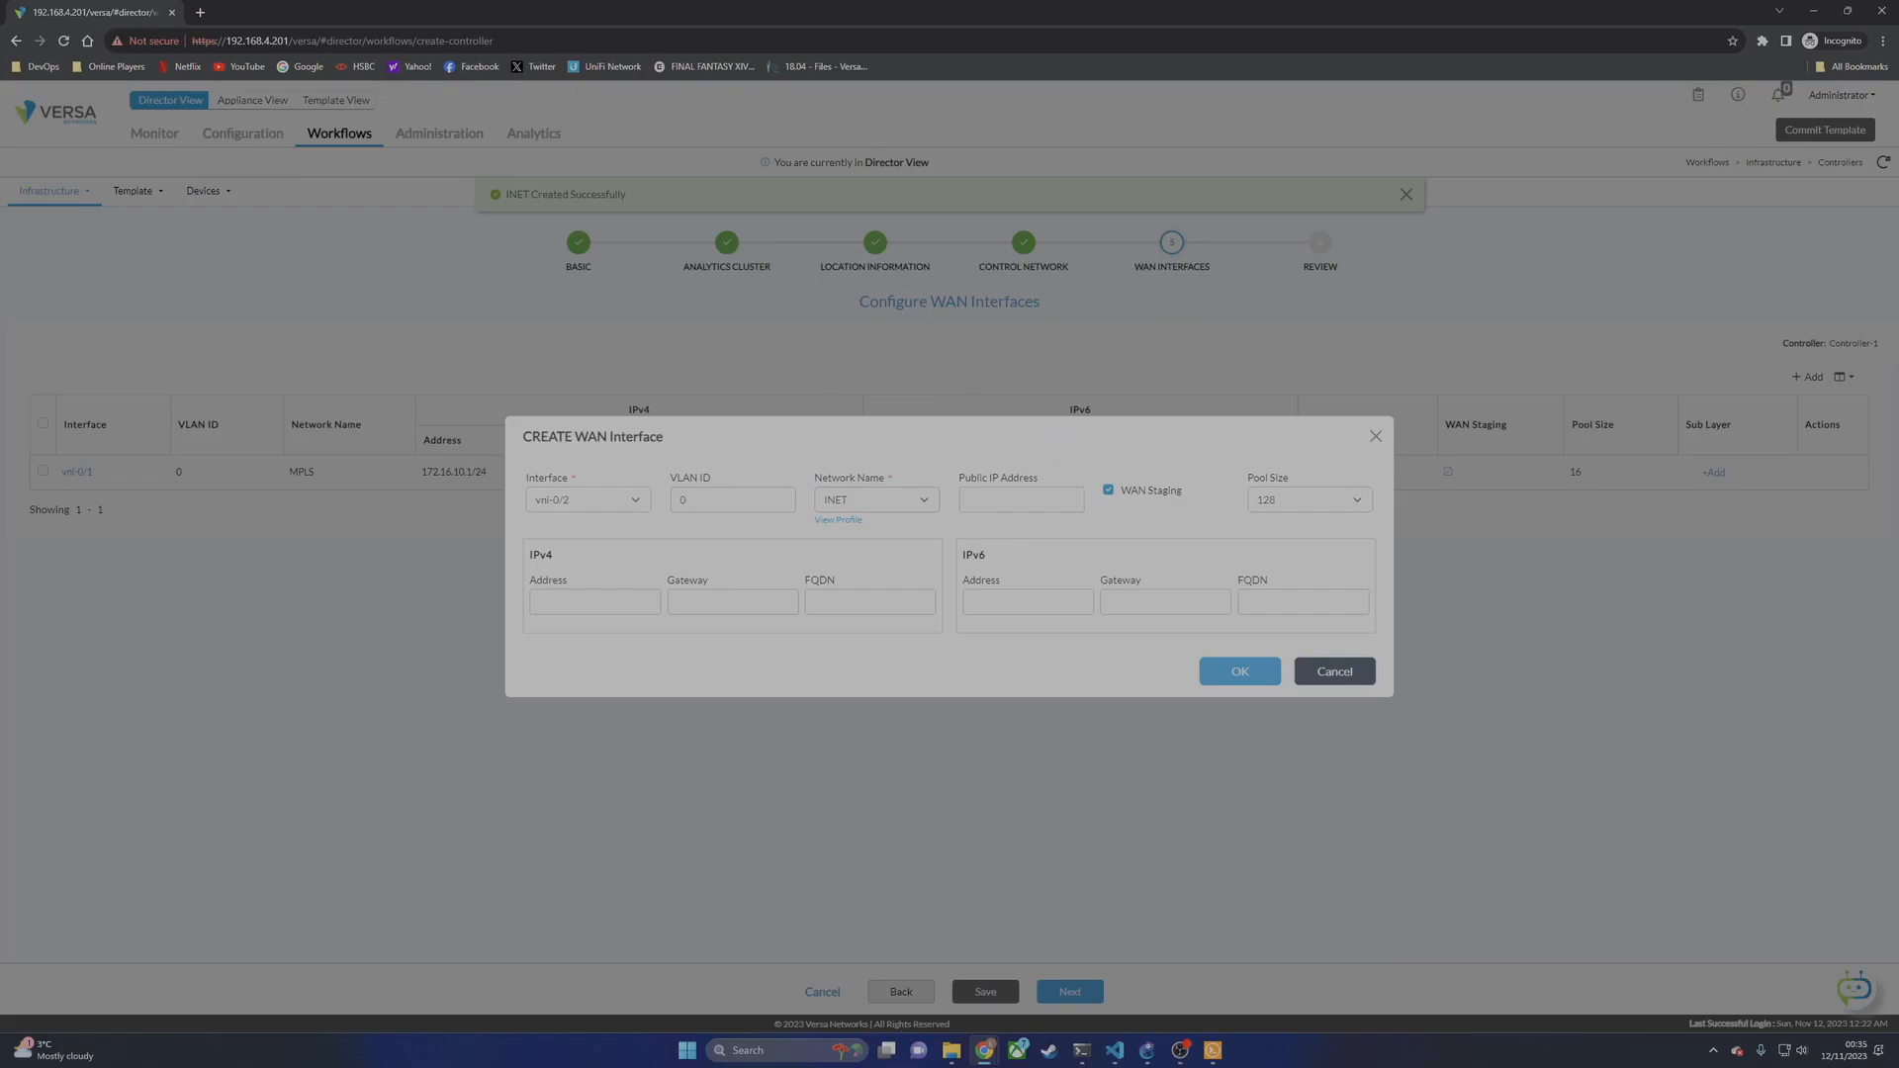
pyautogui.click(1308, 502)
pyautogui.click(1261, 530)
pyautogui.click(1147, 1050)
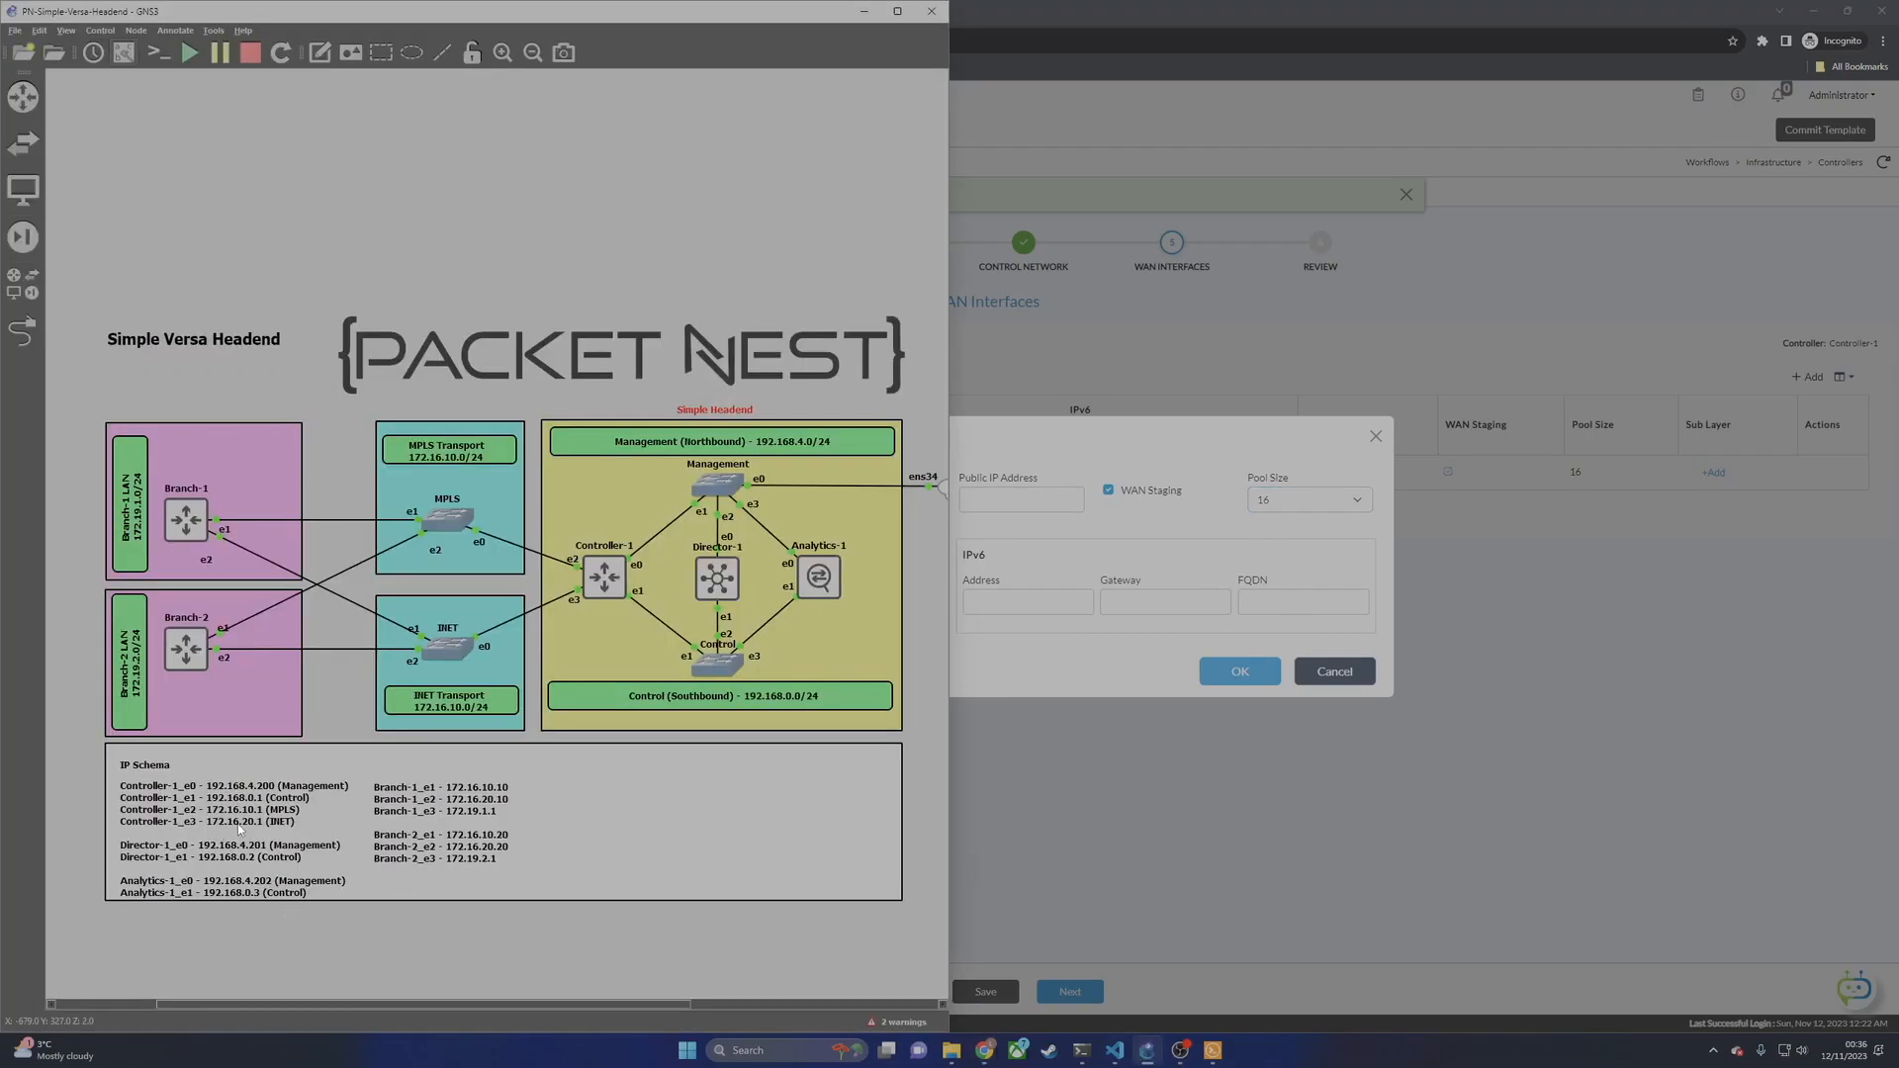
# Step: Save the vni-0/2 INET interface with IPv4 address 172.16.20.1/24
pyautogui.click(1021, 539)
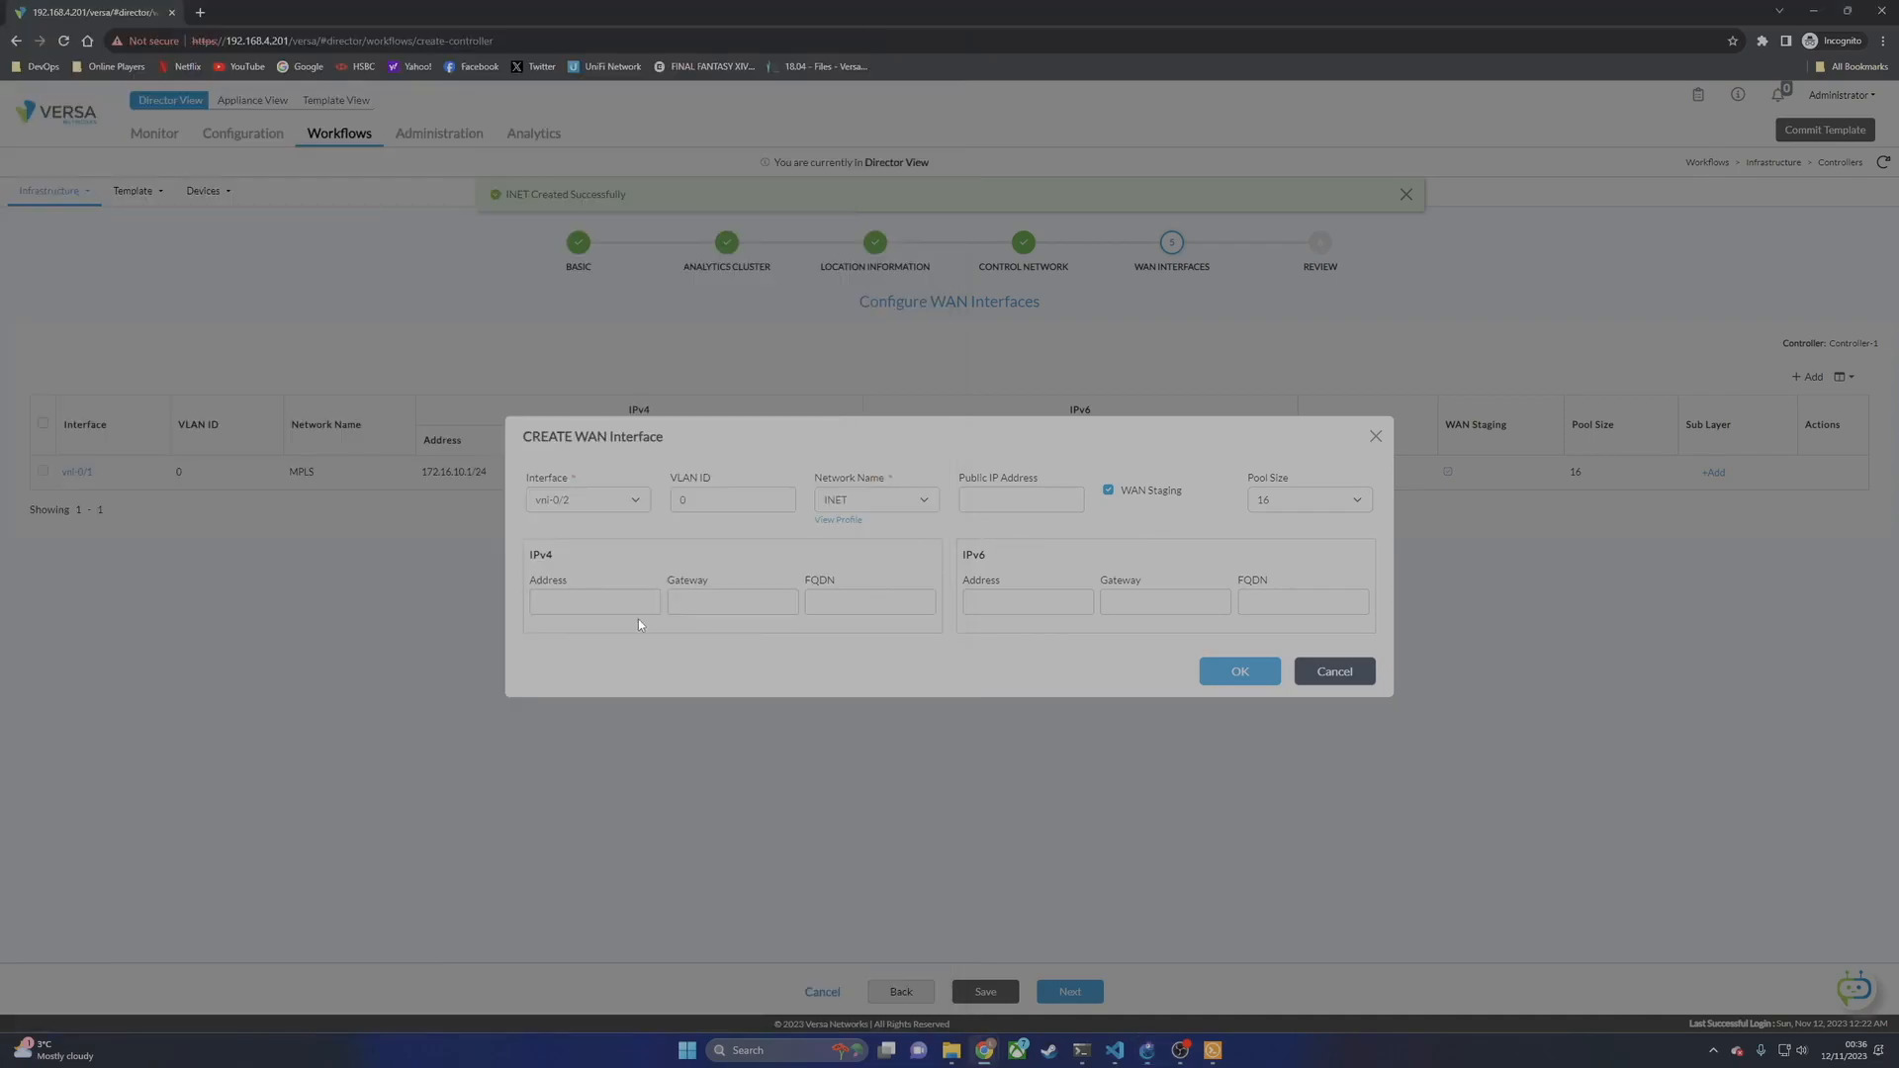
pyautogui.write('172.16.20.1/24')
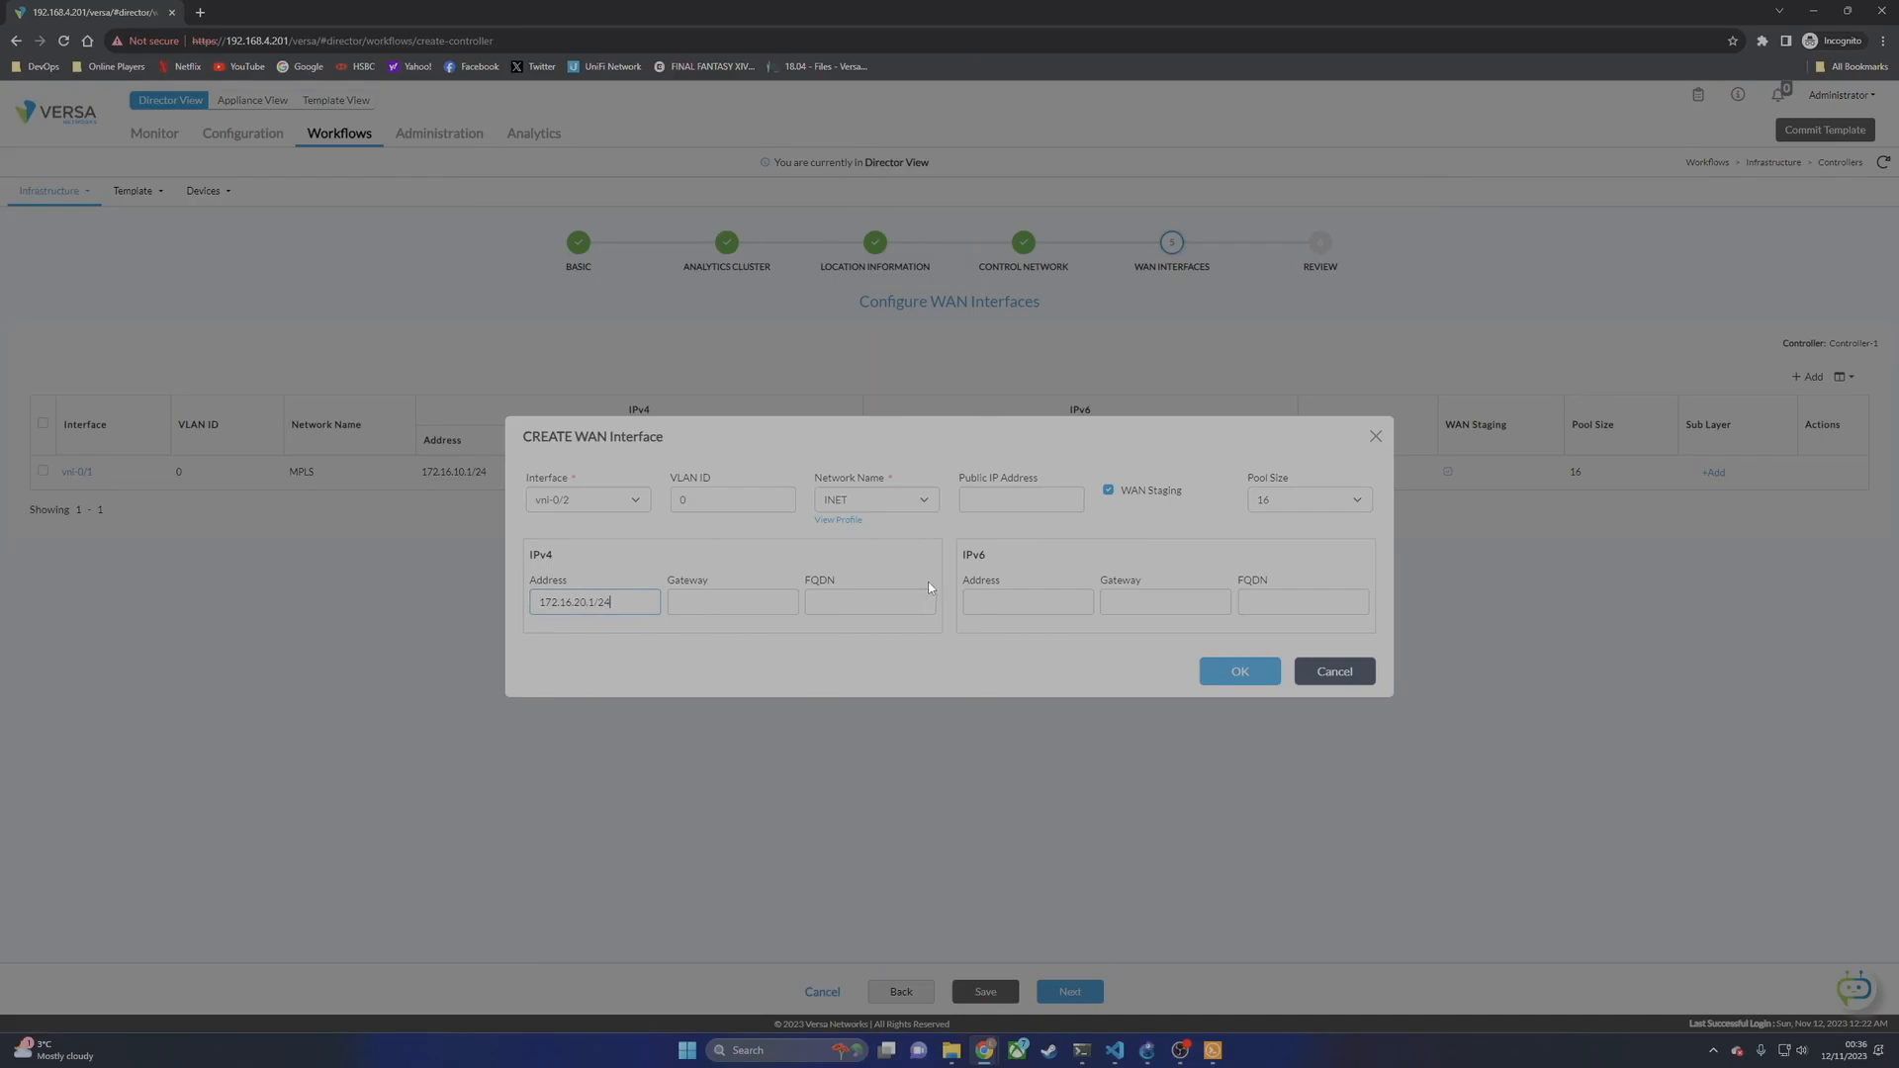
pyautogui.click(1243, 673)
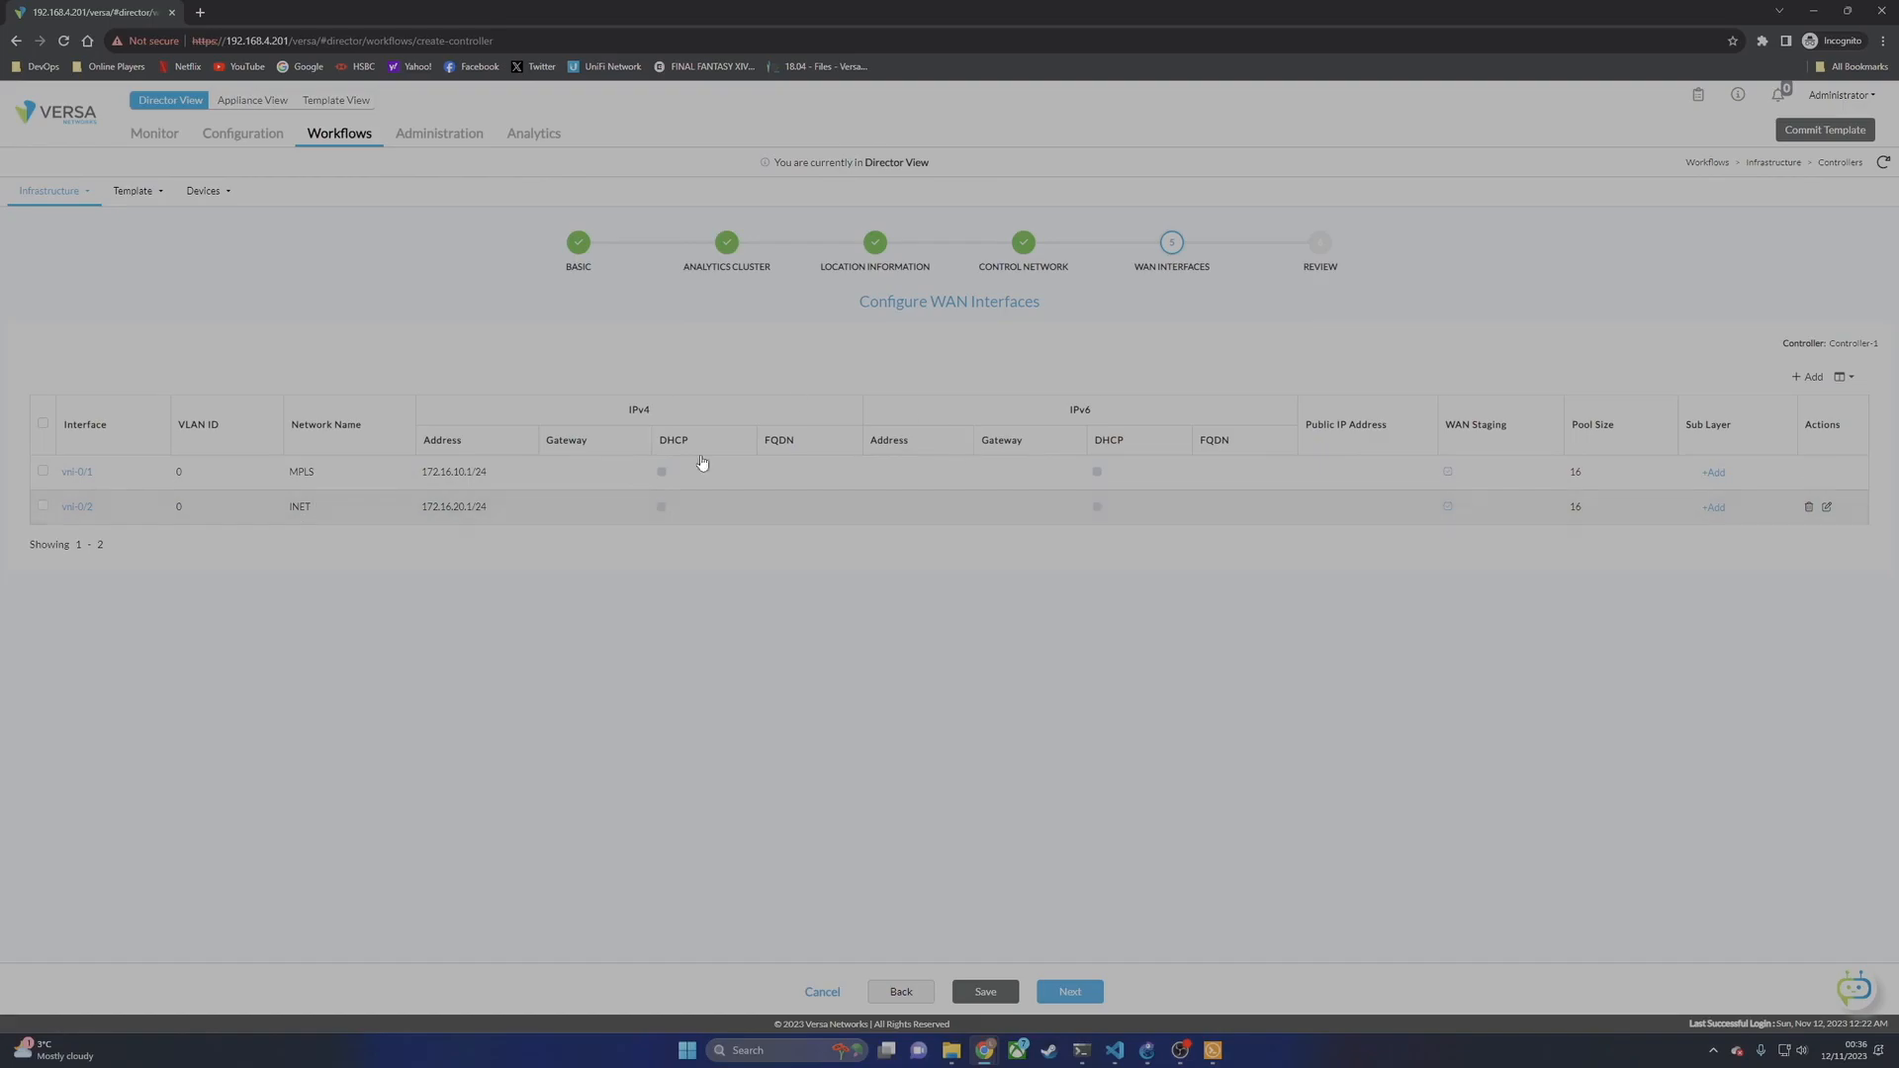
# Step: Go to the Review page and deploy the Controller-1 configuration
pyautogui.click(1066, 990)
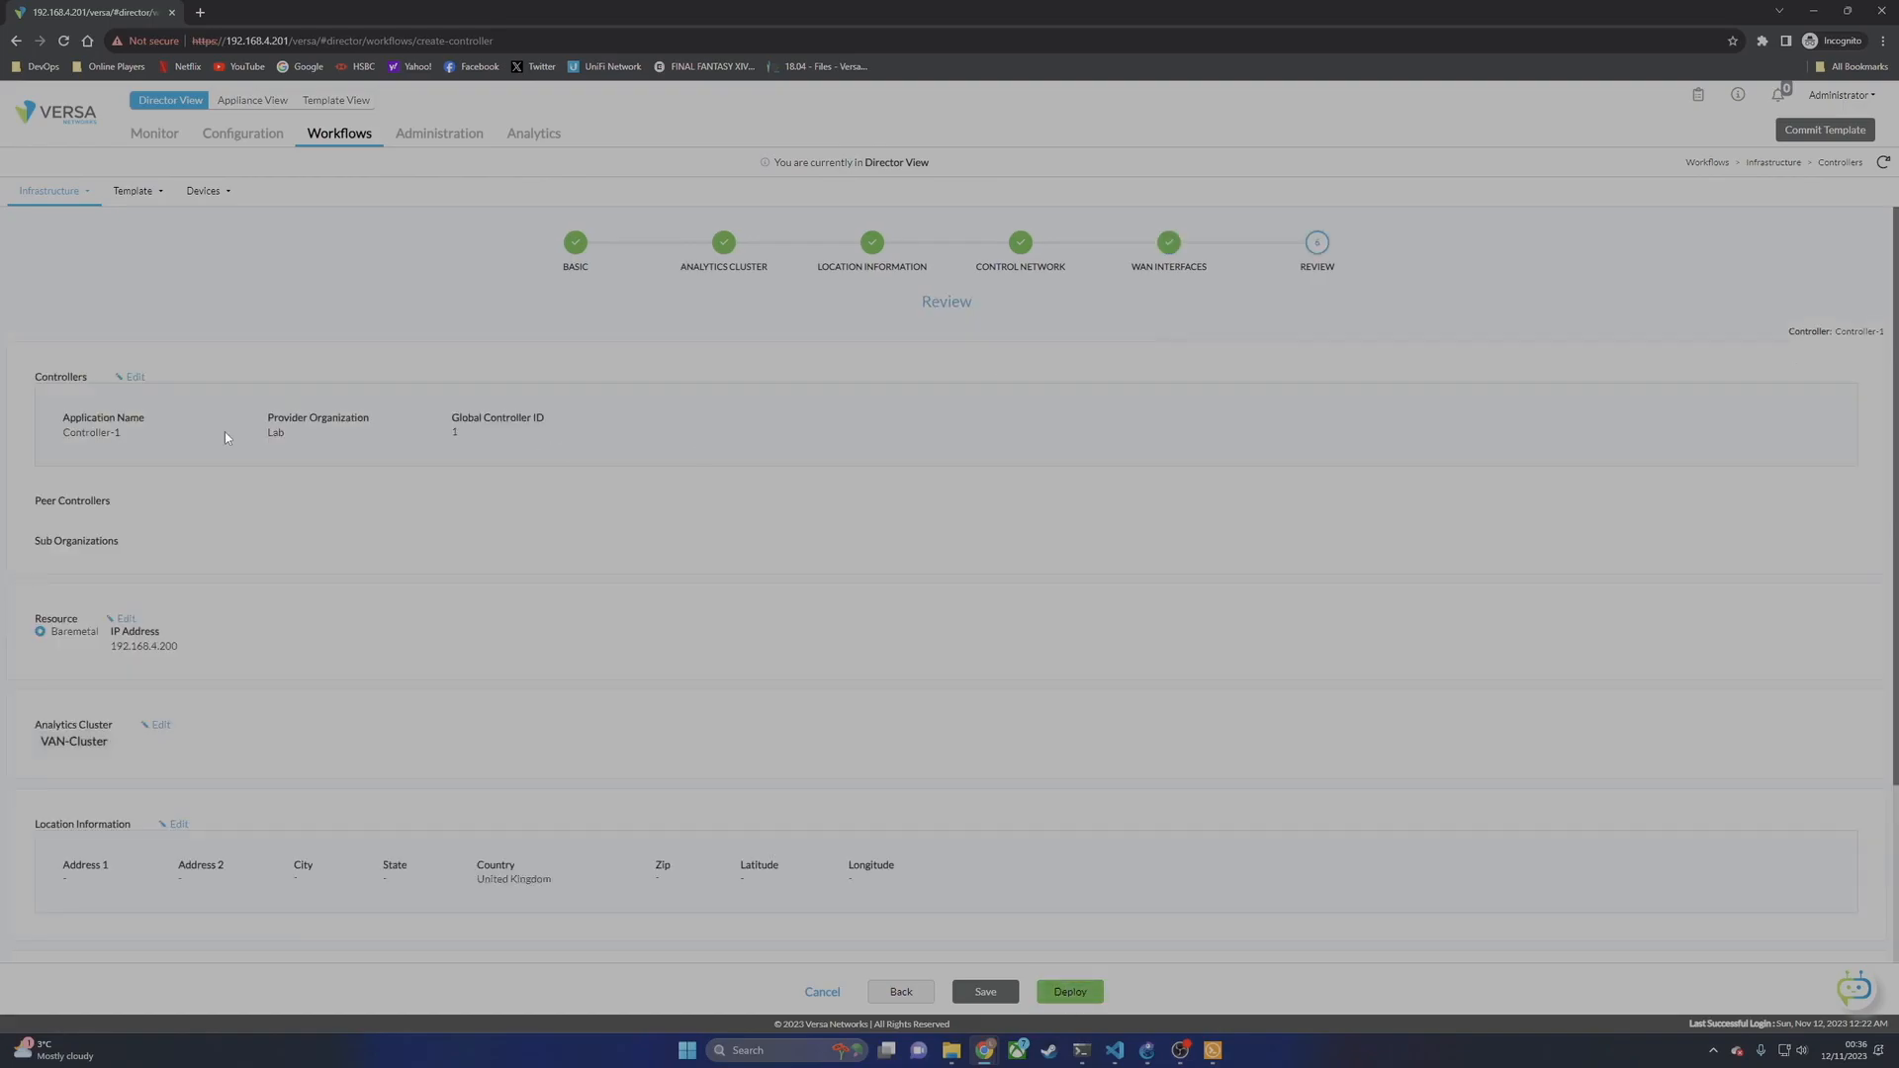
pyautogui.scroll(-3, 433, 692)
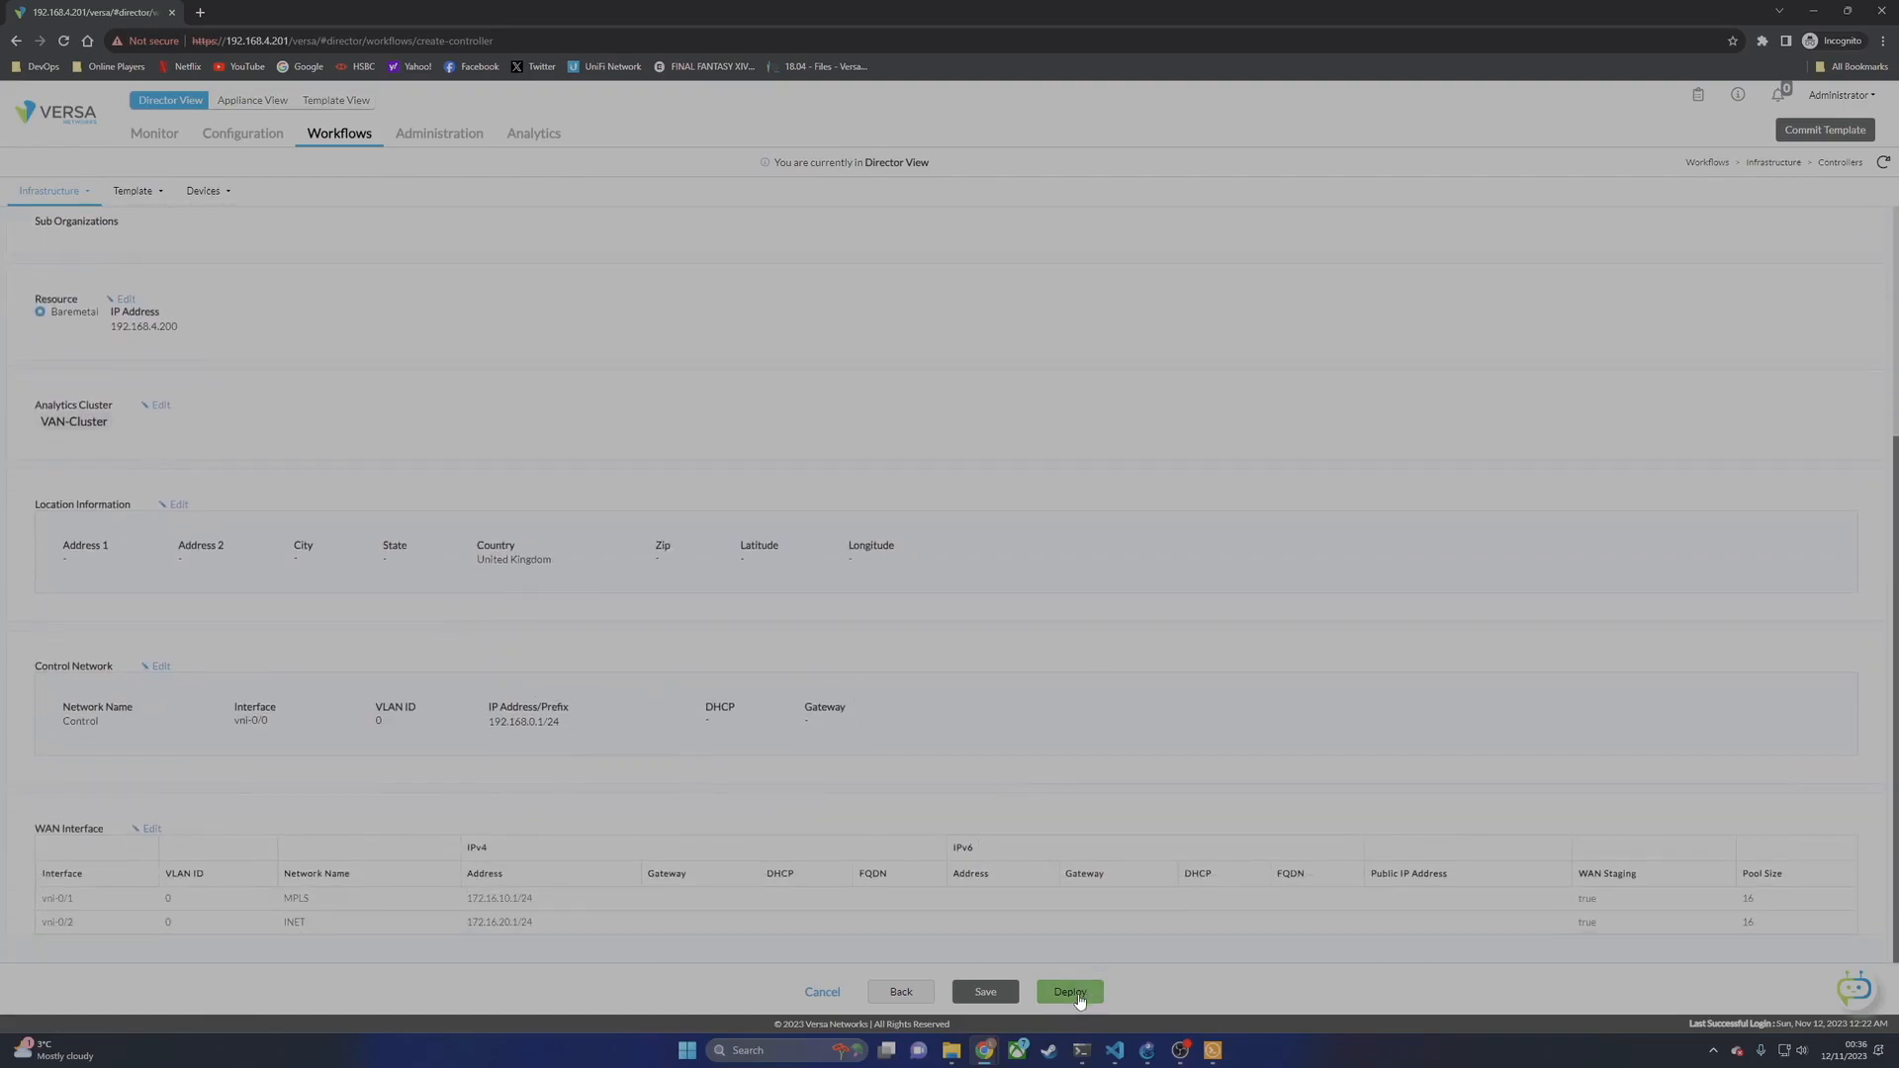
pyautogui.click(1080, 997)
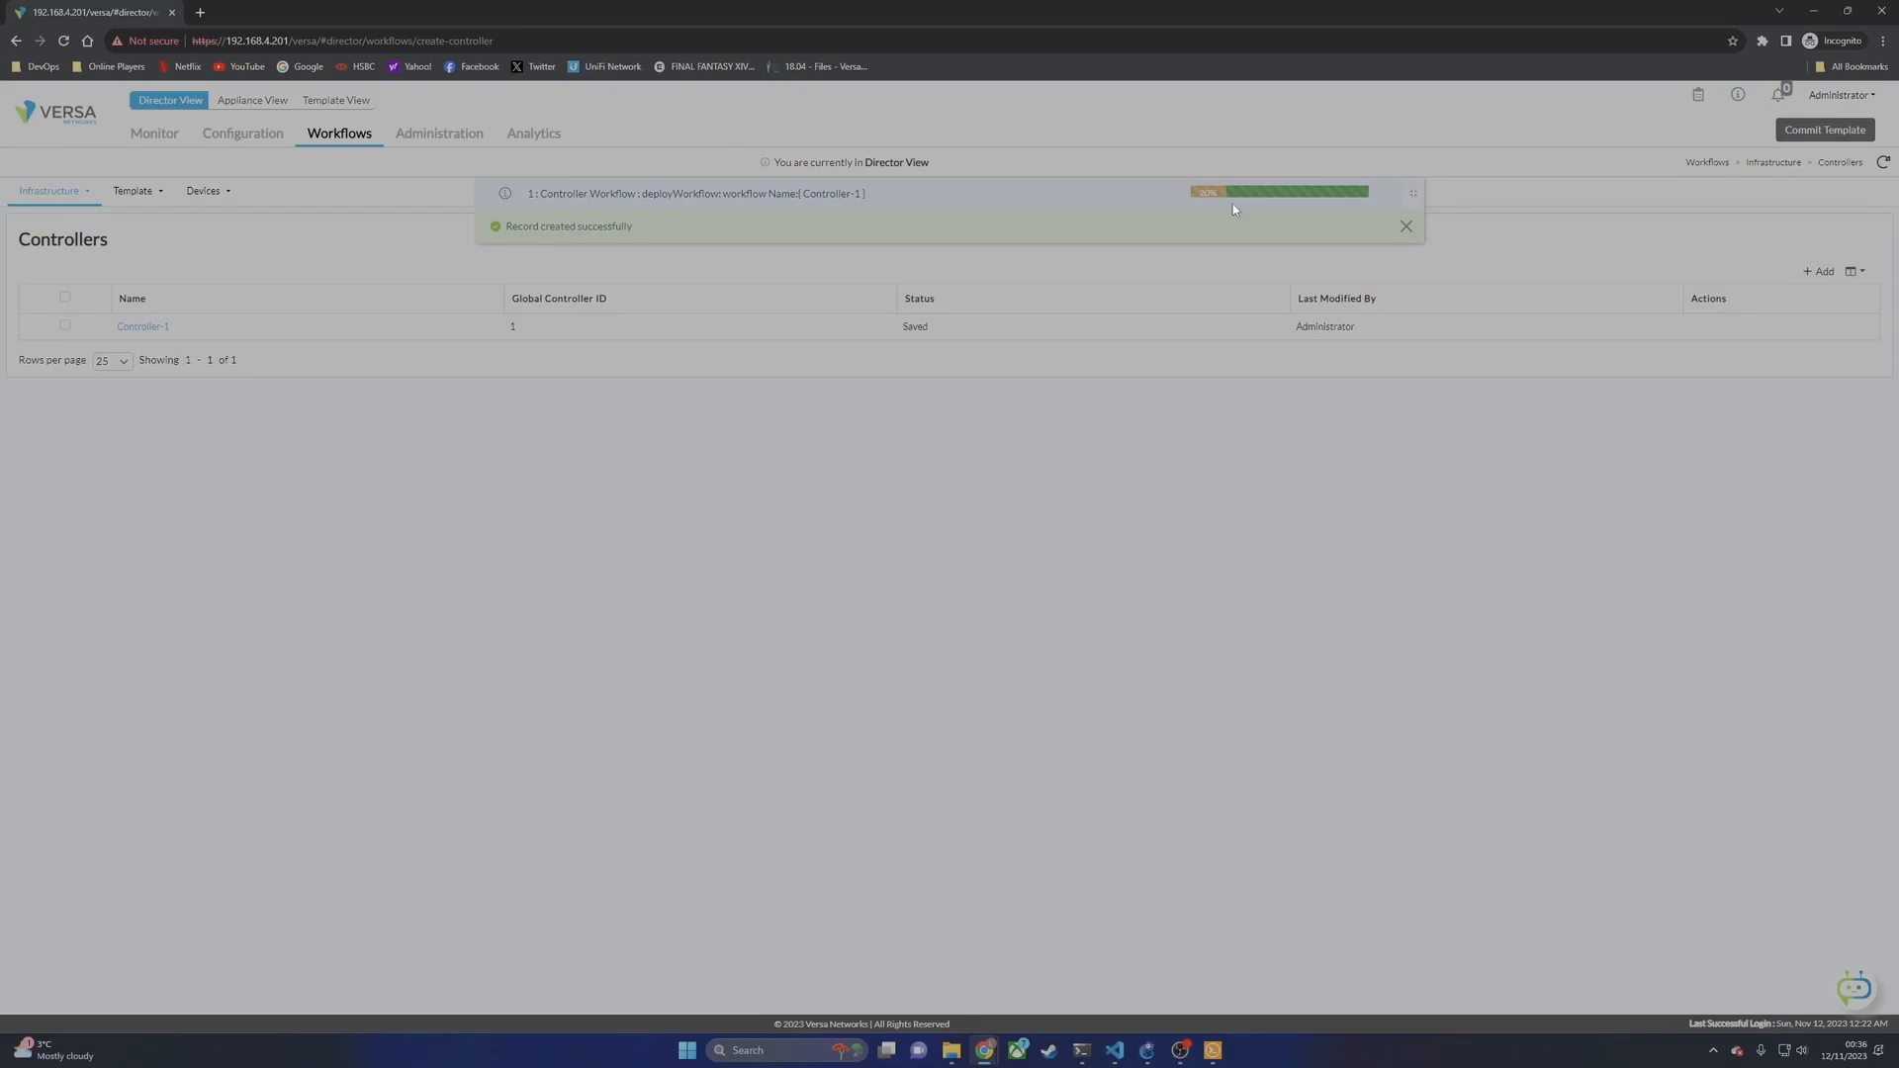
# Step: Run vsh status on Controller-1 to confirm all Versa services are Running
pyautogui.click(1216, 1051)
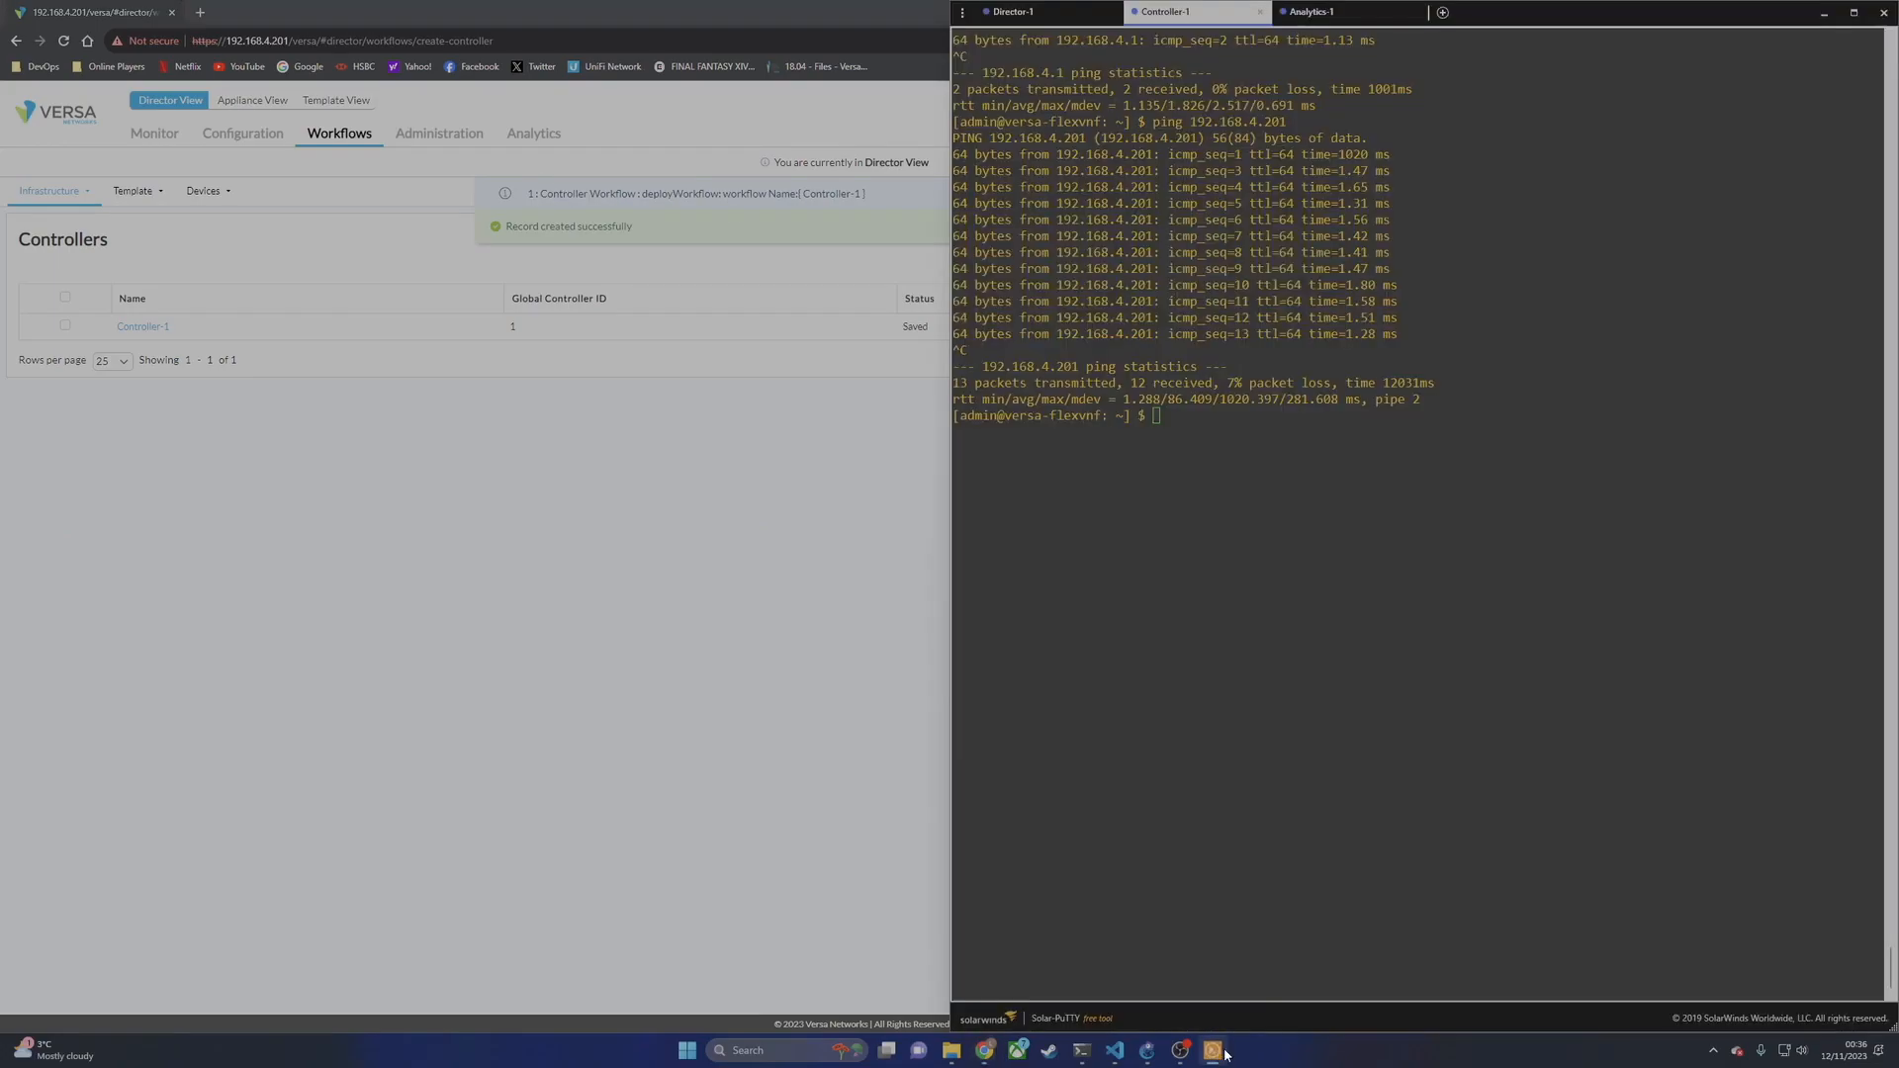
pyautogui.click(1340, 482)
pyautogui.write('vsh status')
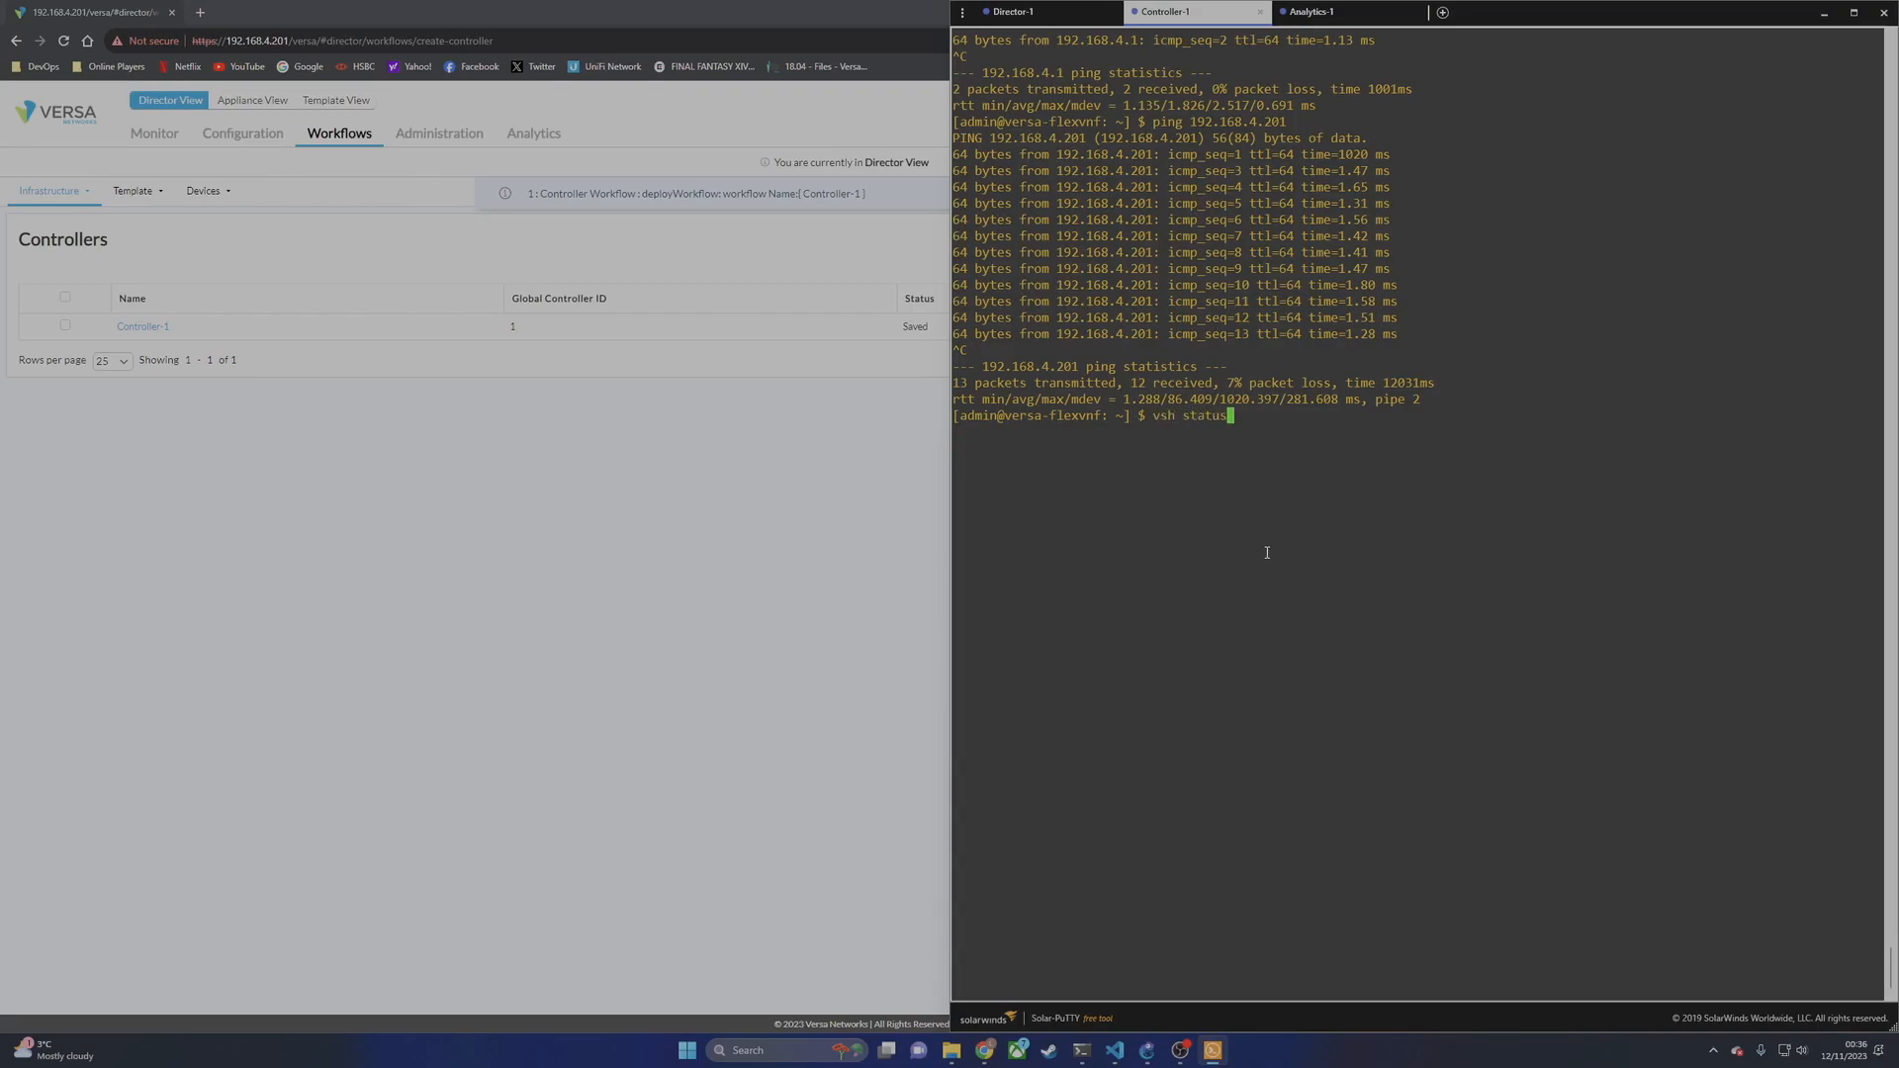
pyautogui.press('Return')
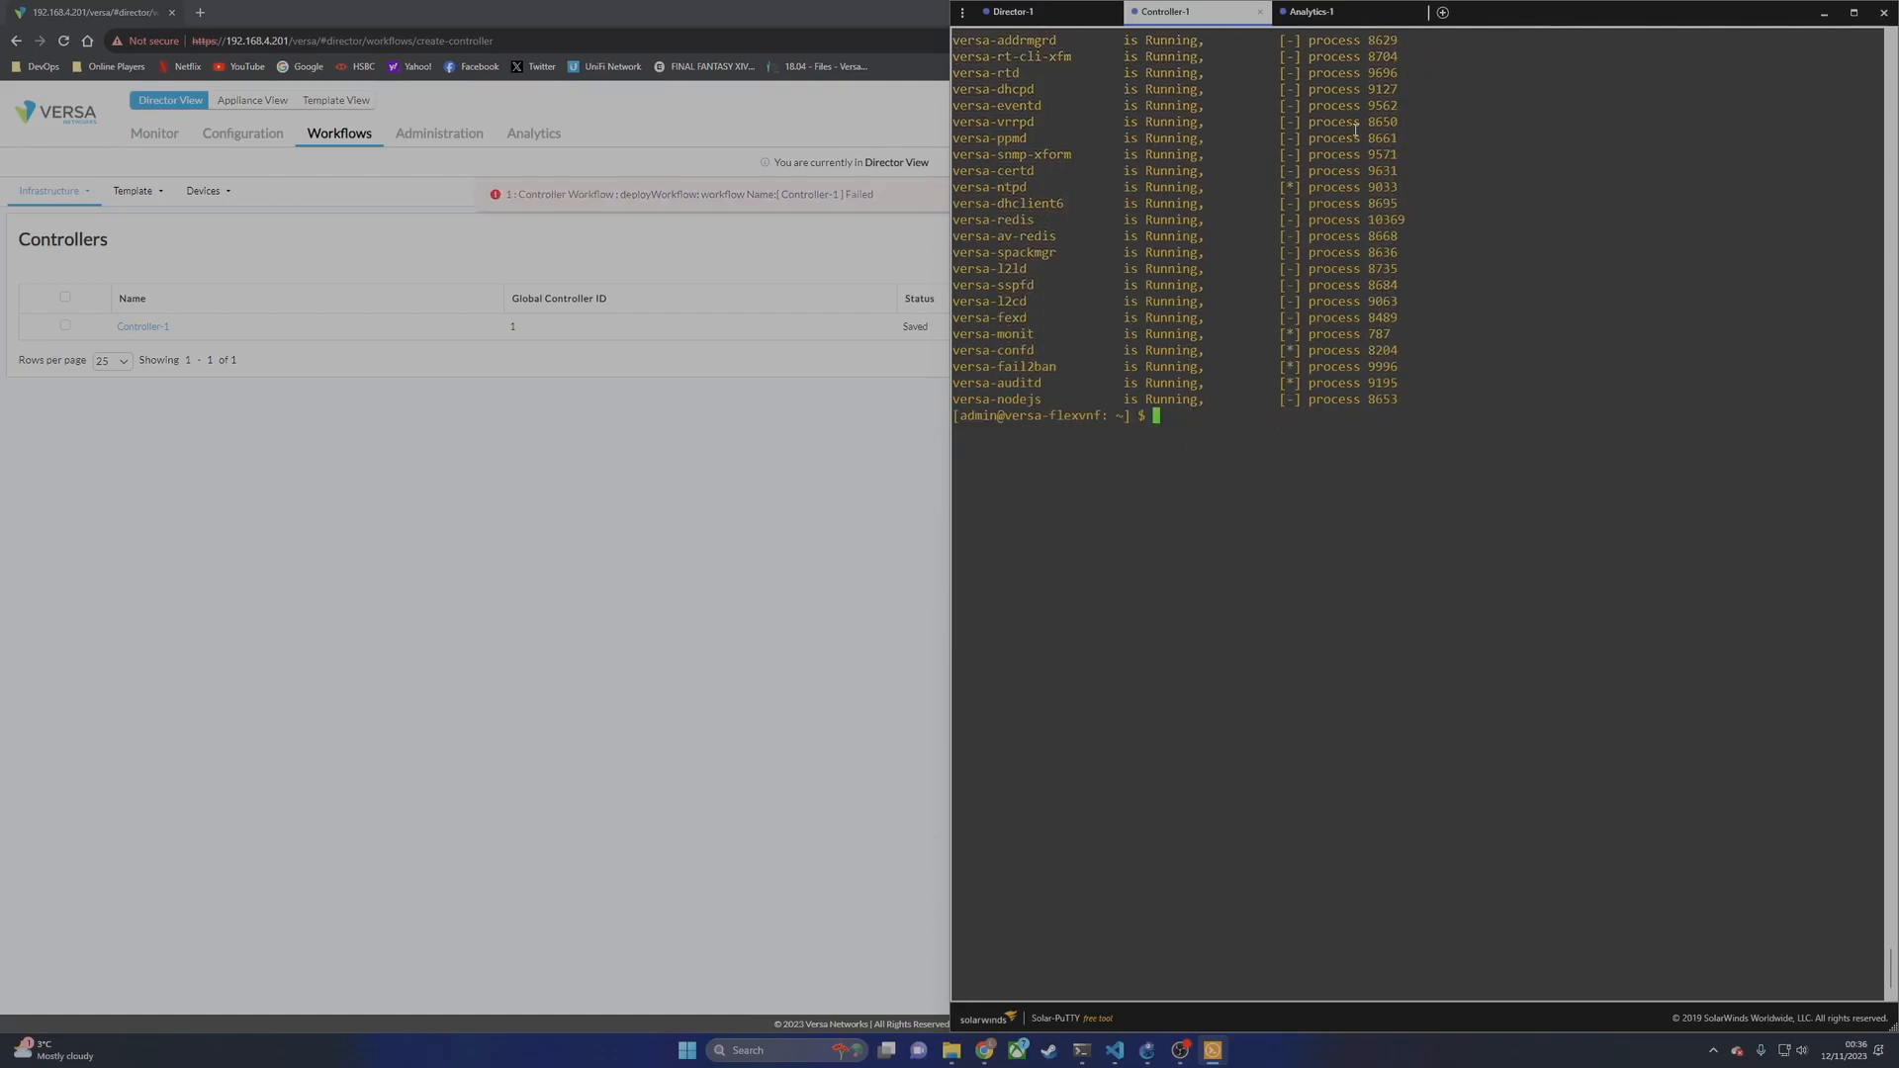
pyautogui.click(847, 495)
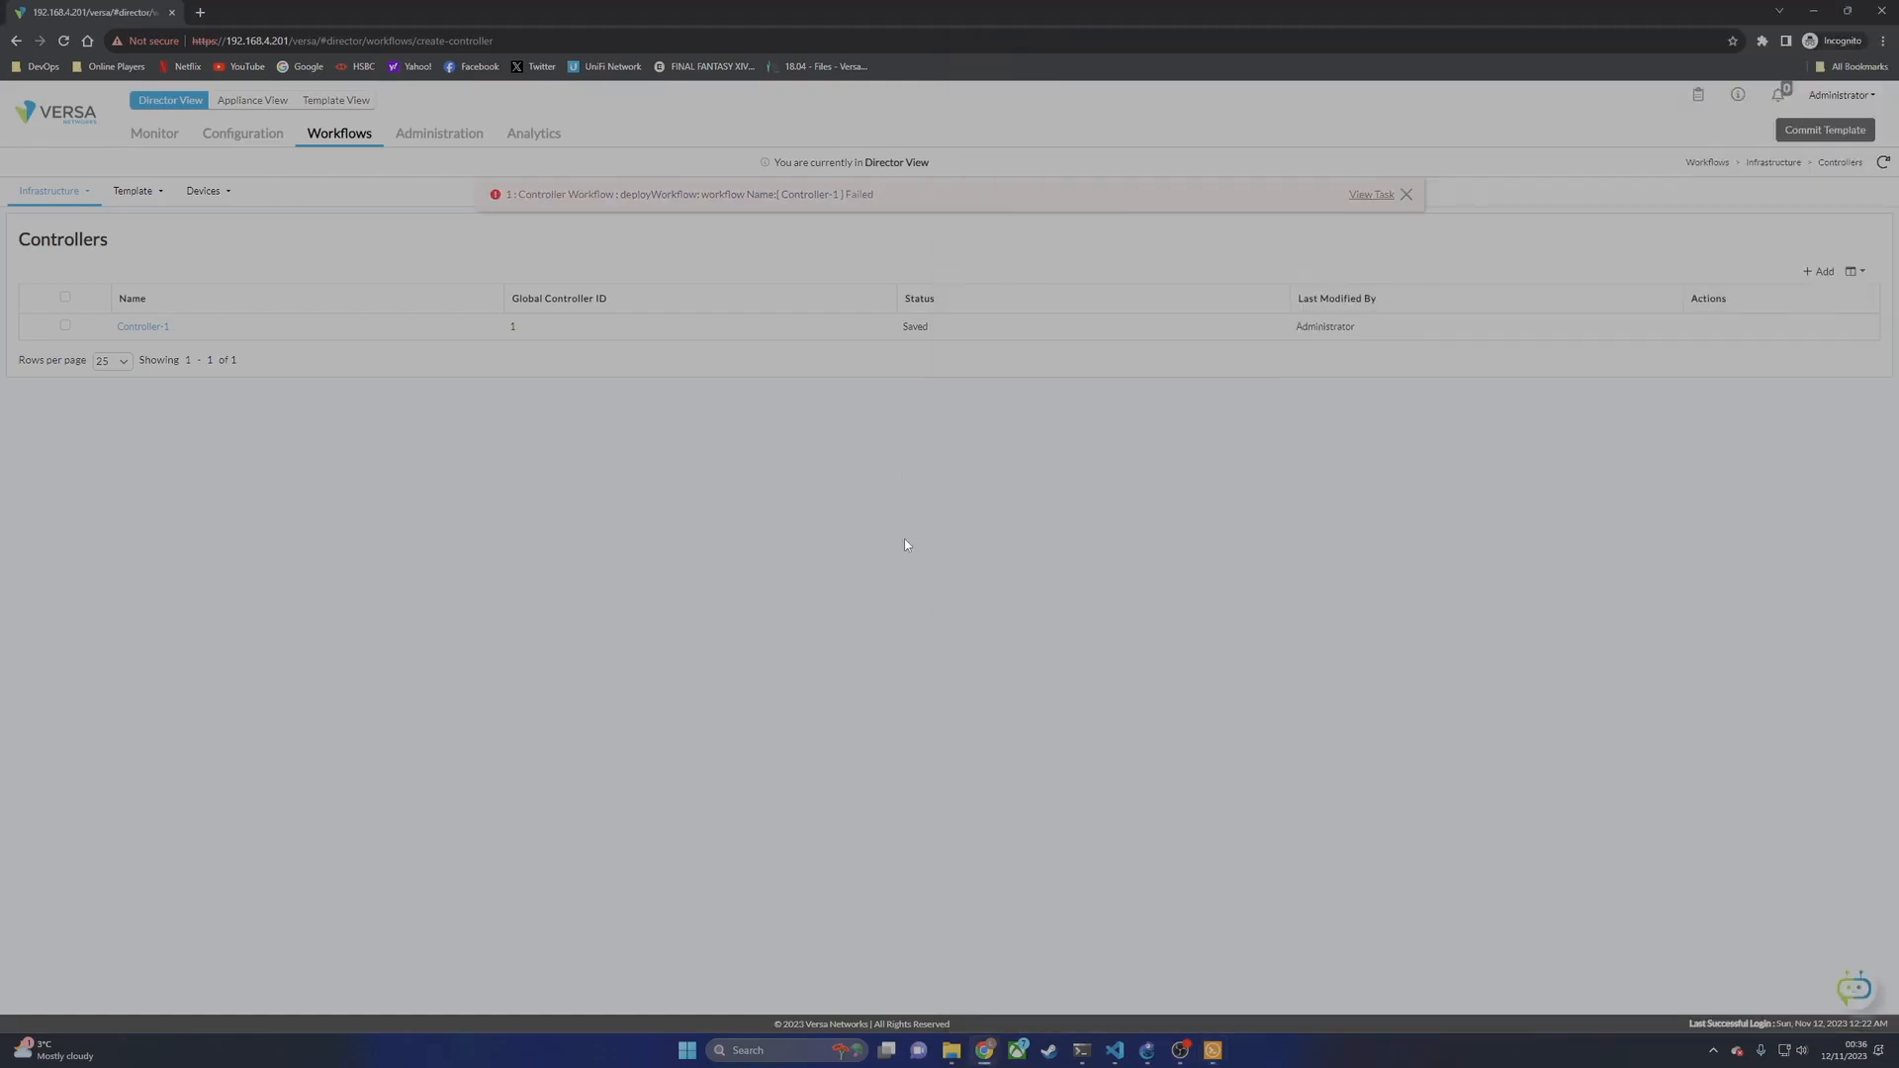
# Step: Inspect the failed deploy task, ping 192.168.4.201 from Controller-1, and reopen its wizard
pyautogui.click(1353, 197)
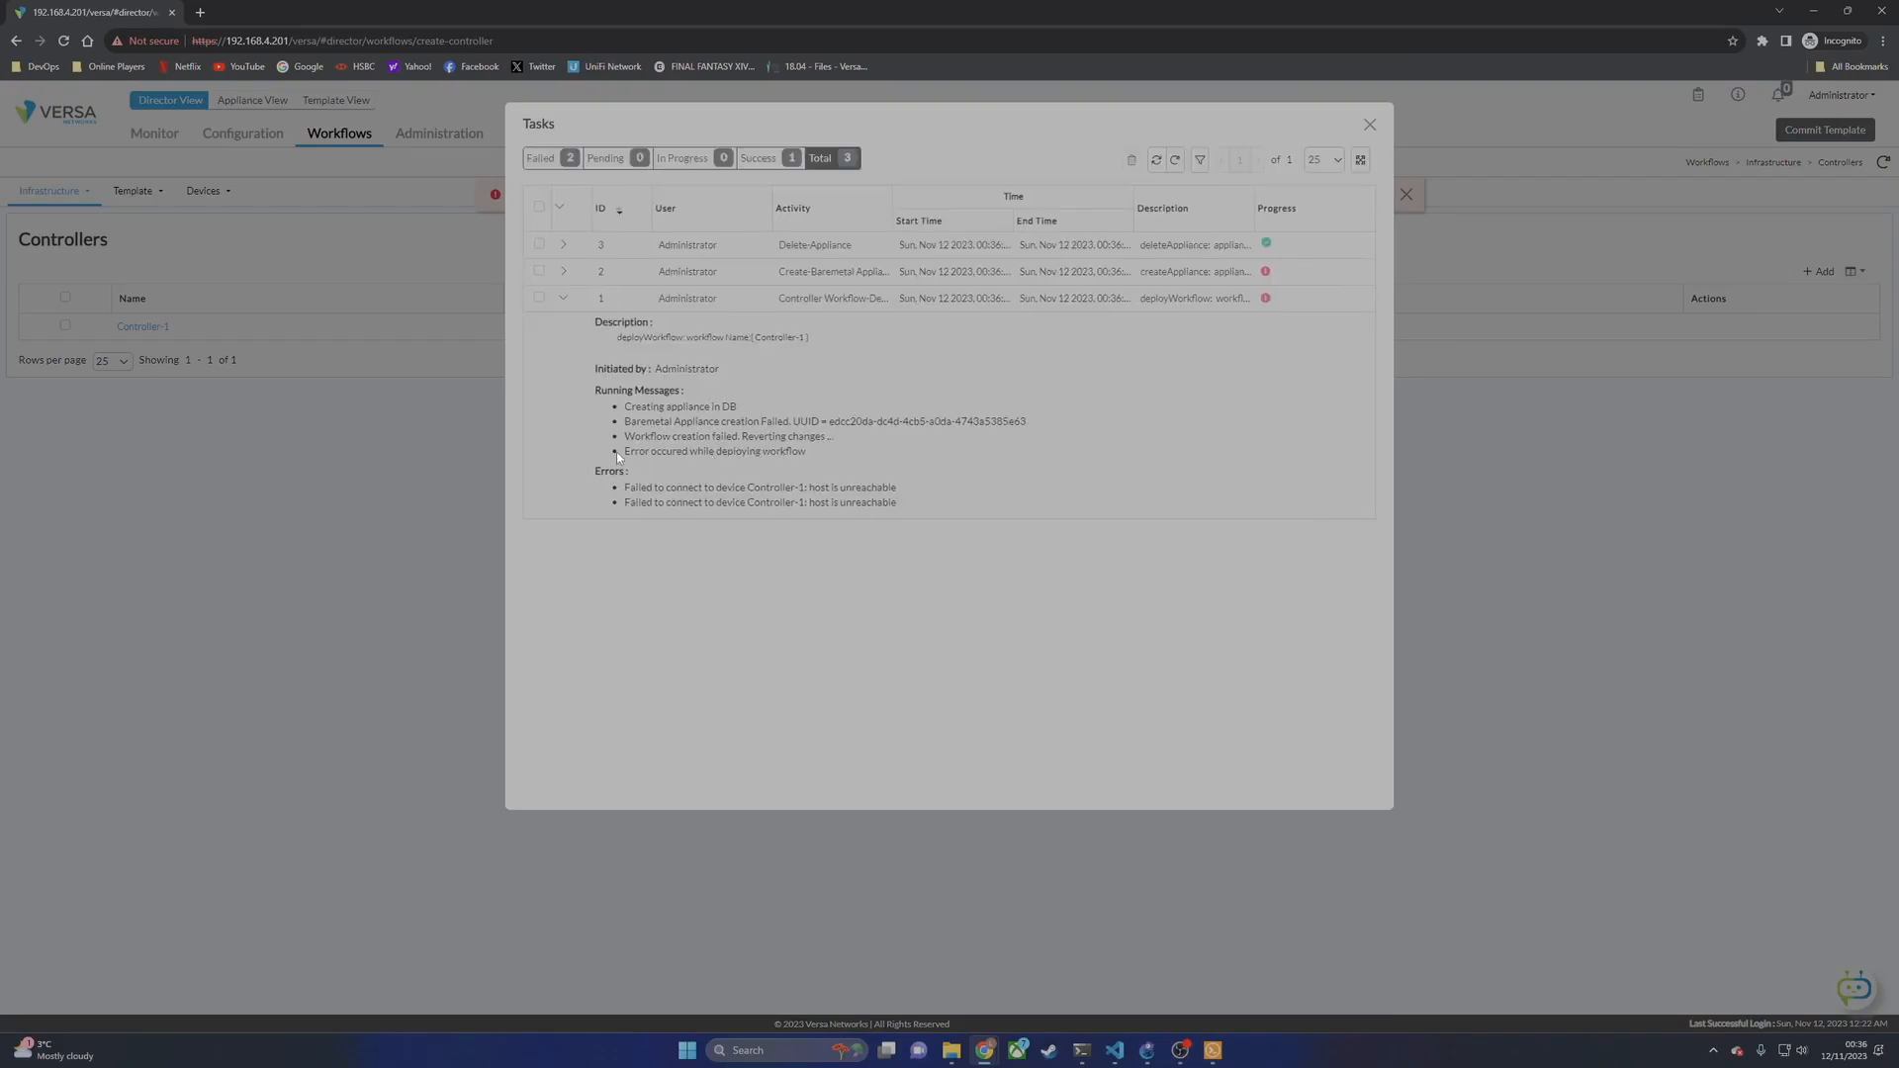
pyautogui.click(1370, 126)
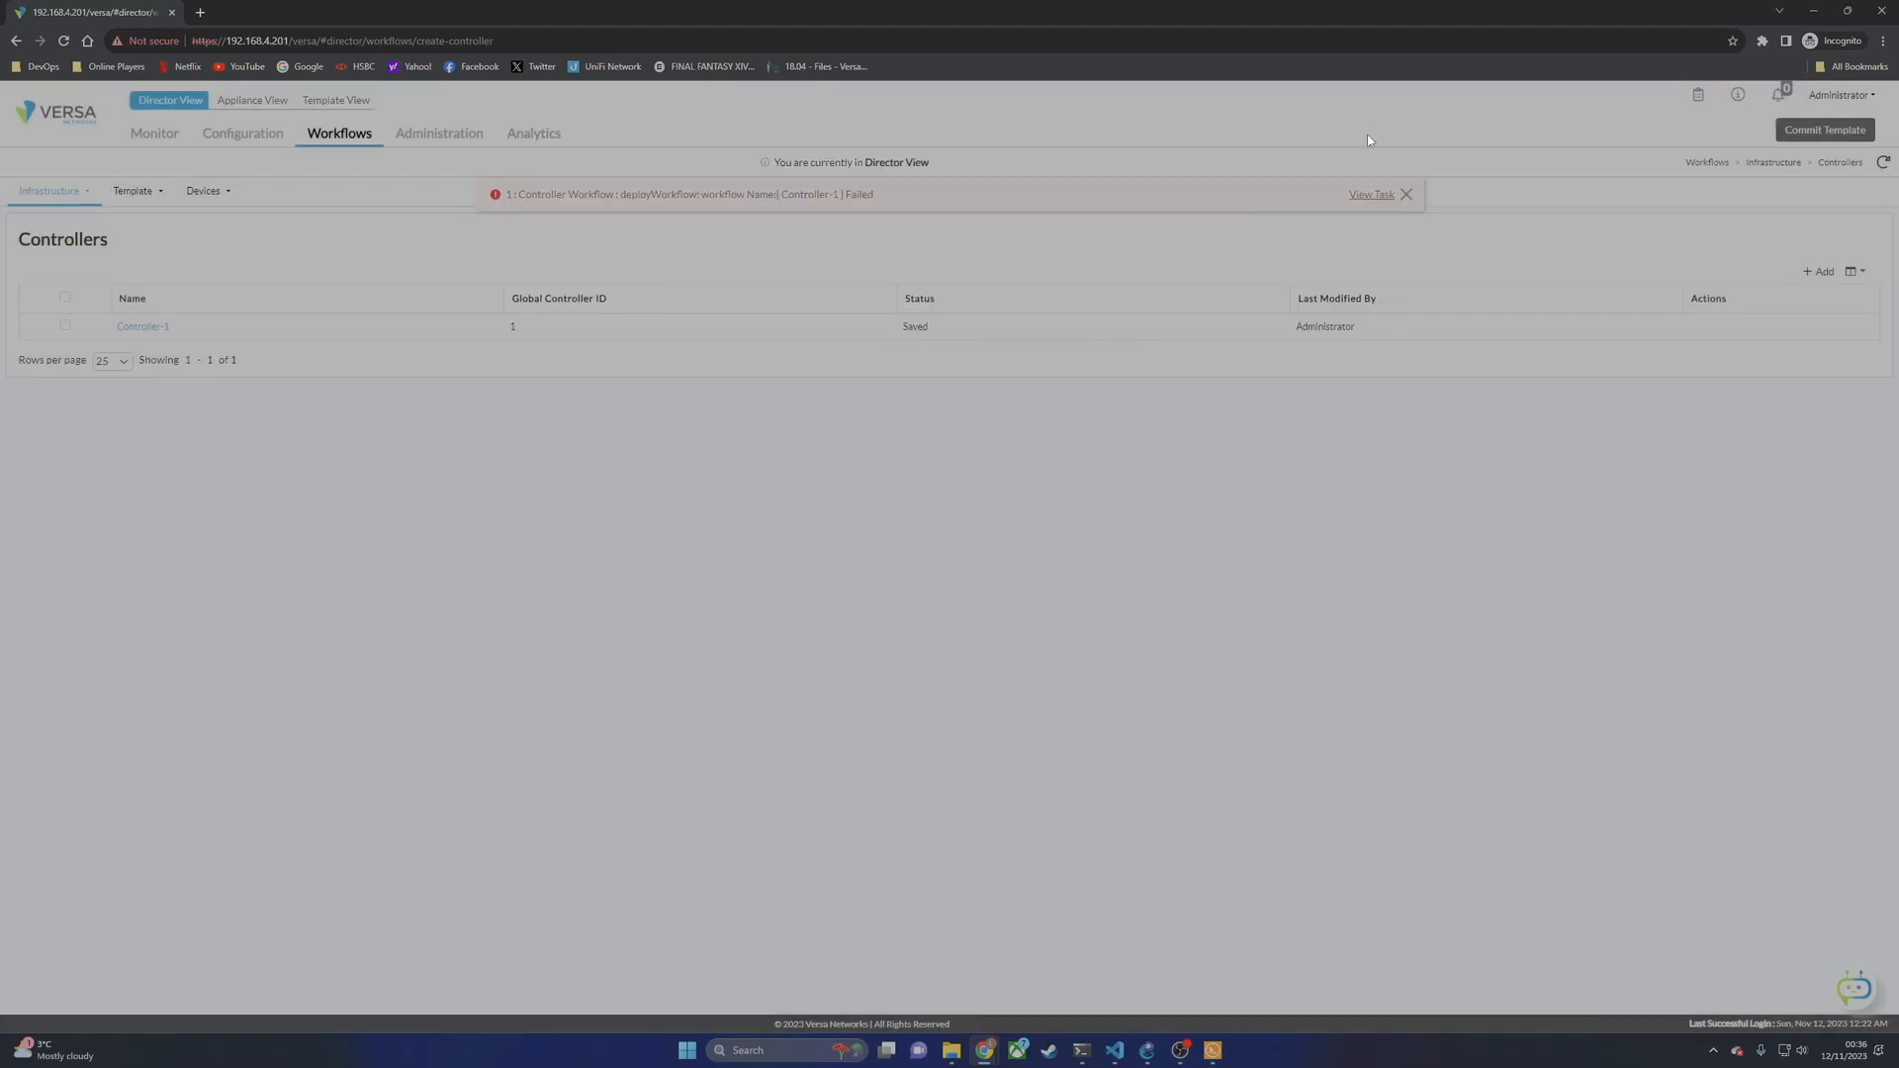
pyautogui.click(1213, 1049)
pyautogui.write('p')
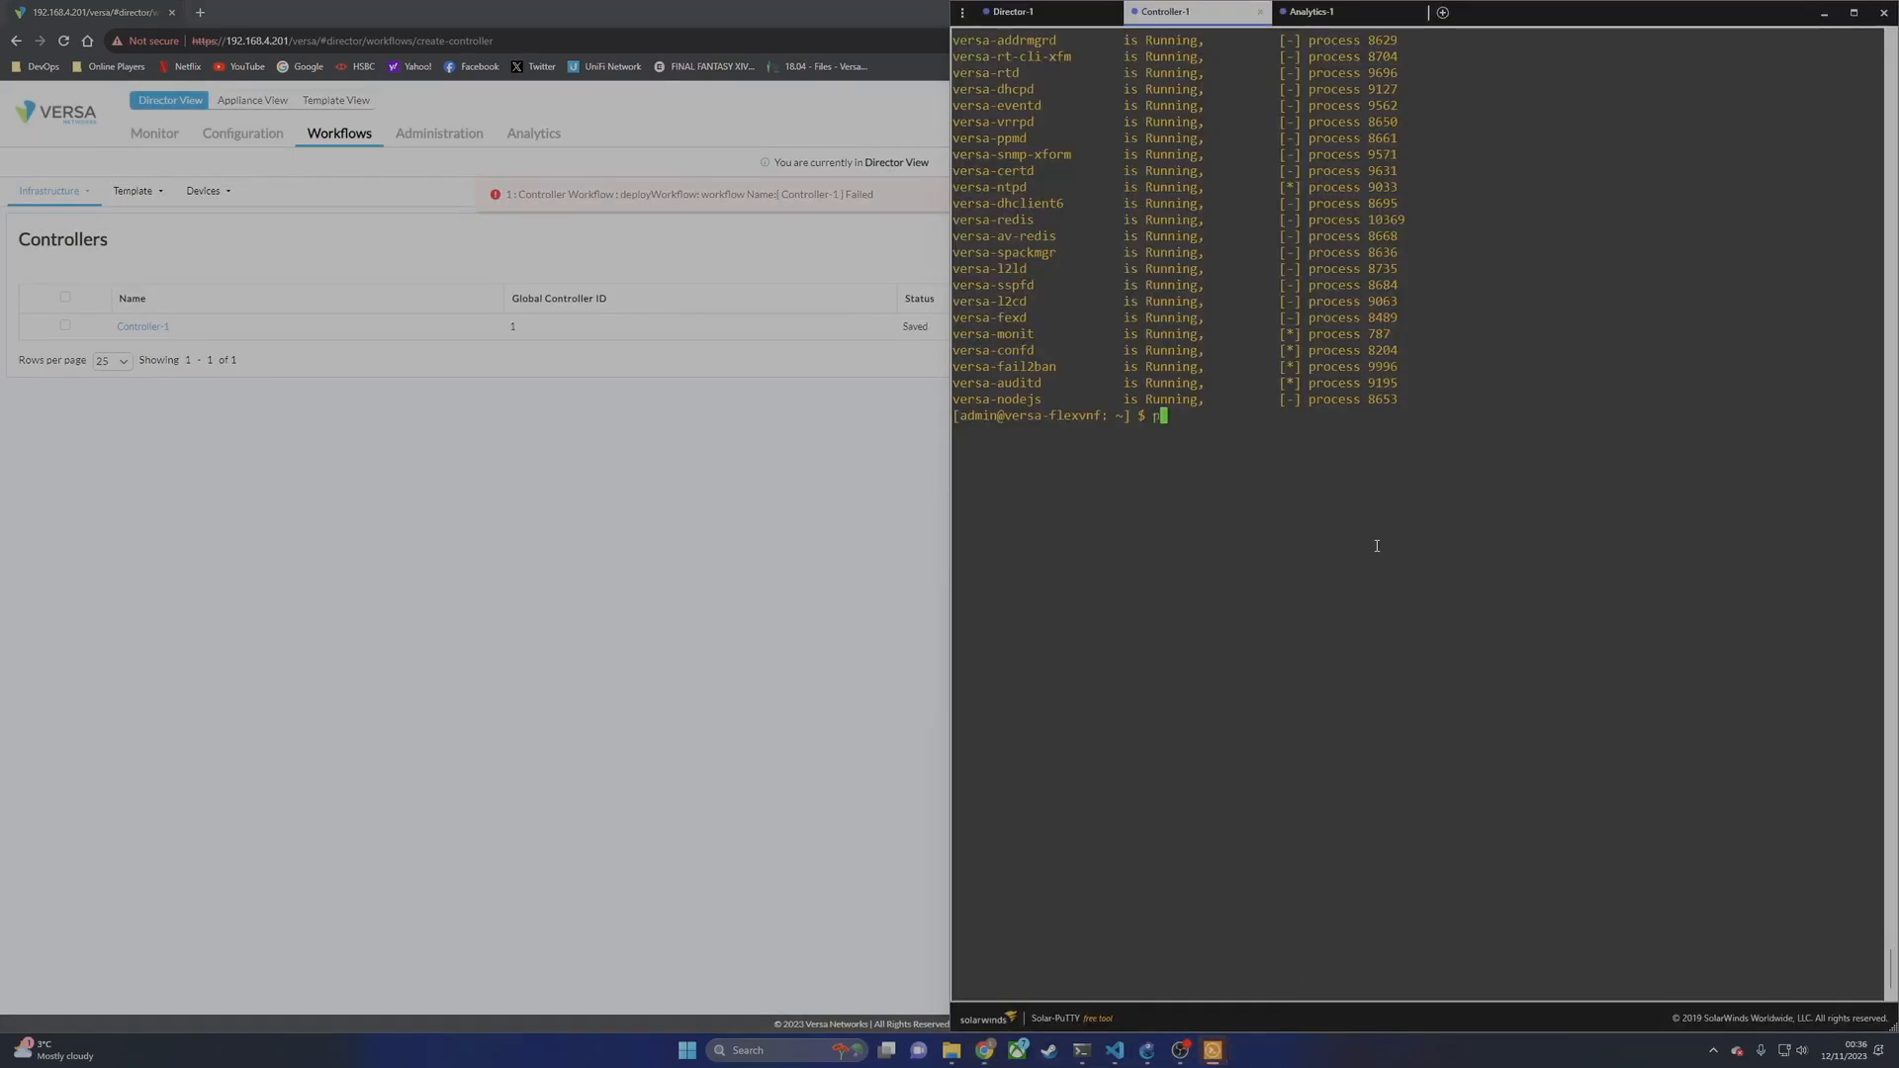
pyautogui.write('ing 192.168.4.201')
pyautogui.press('Return')
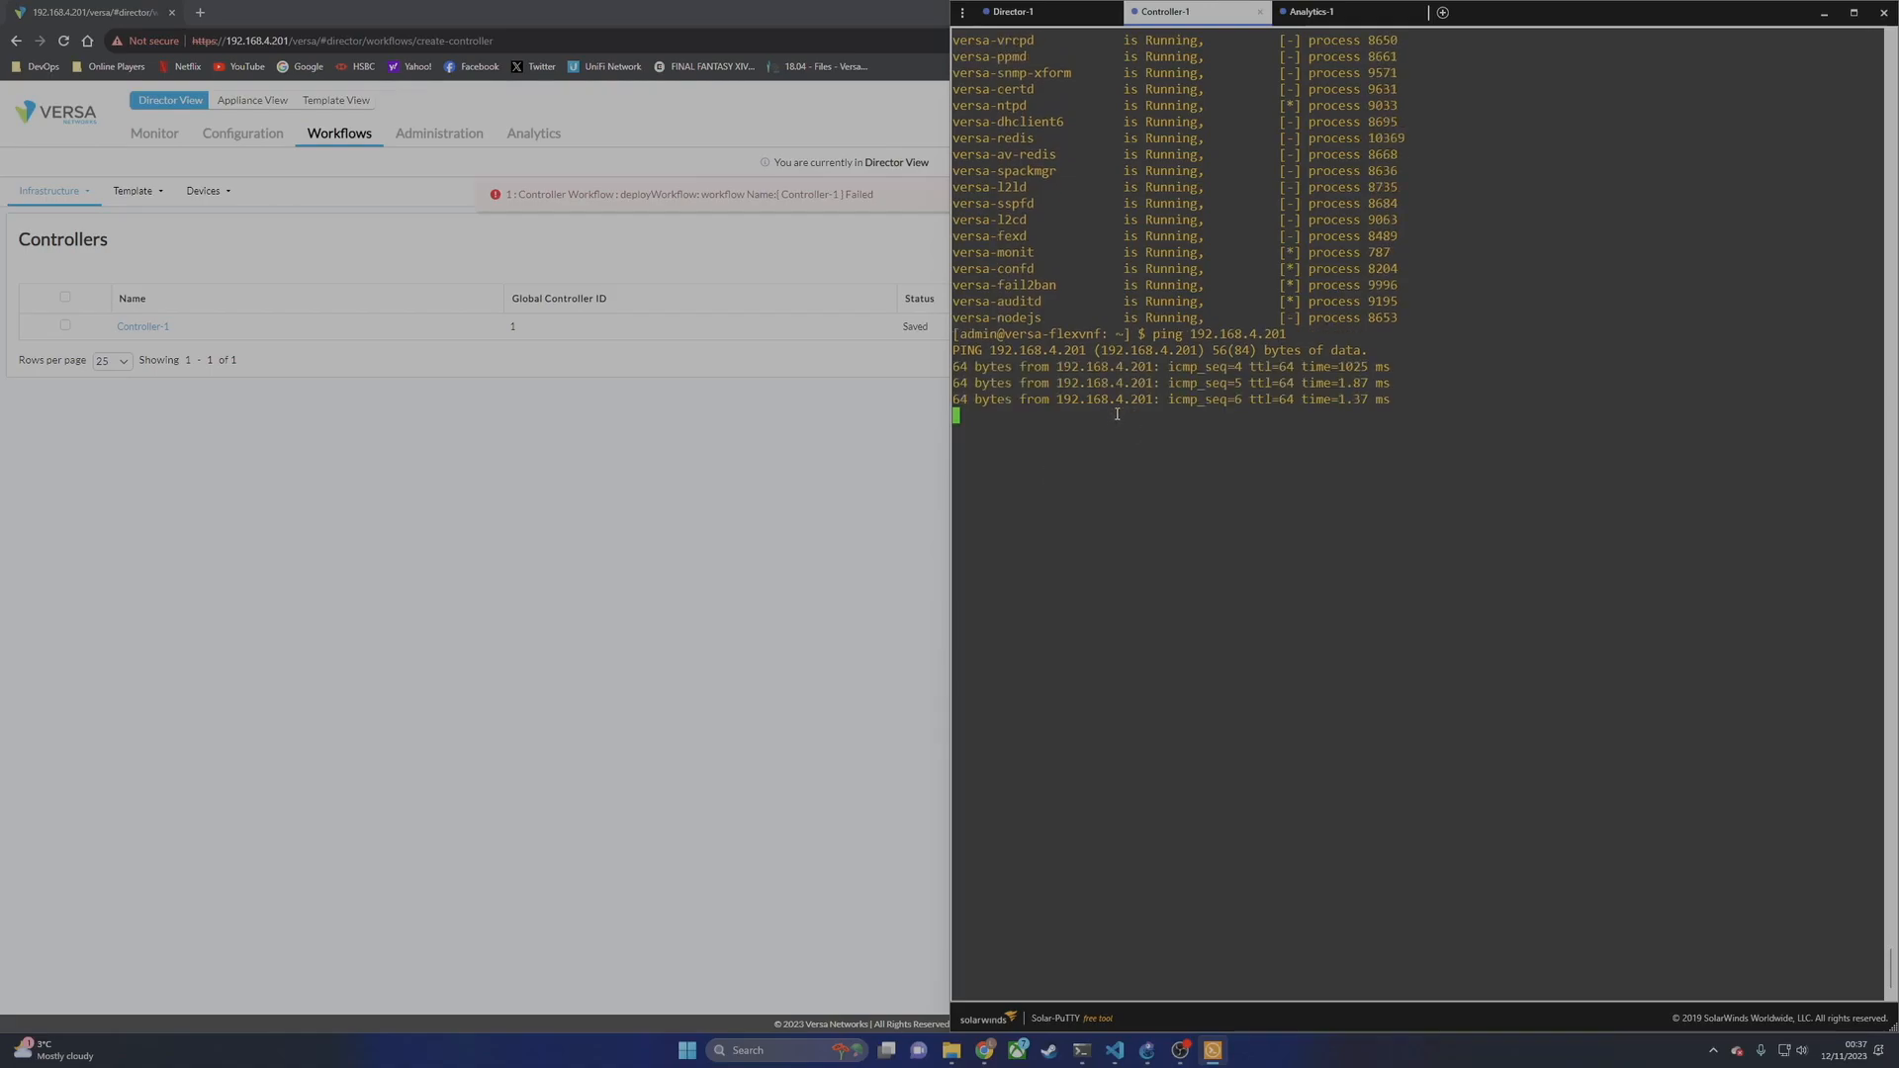
pyautogui.click(860, 514)
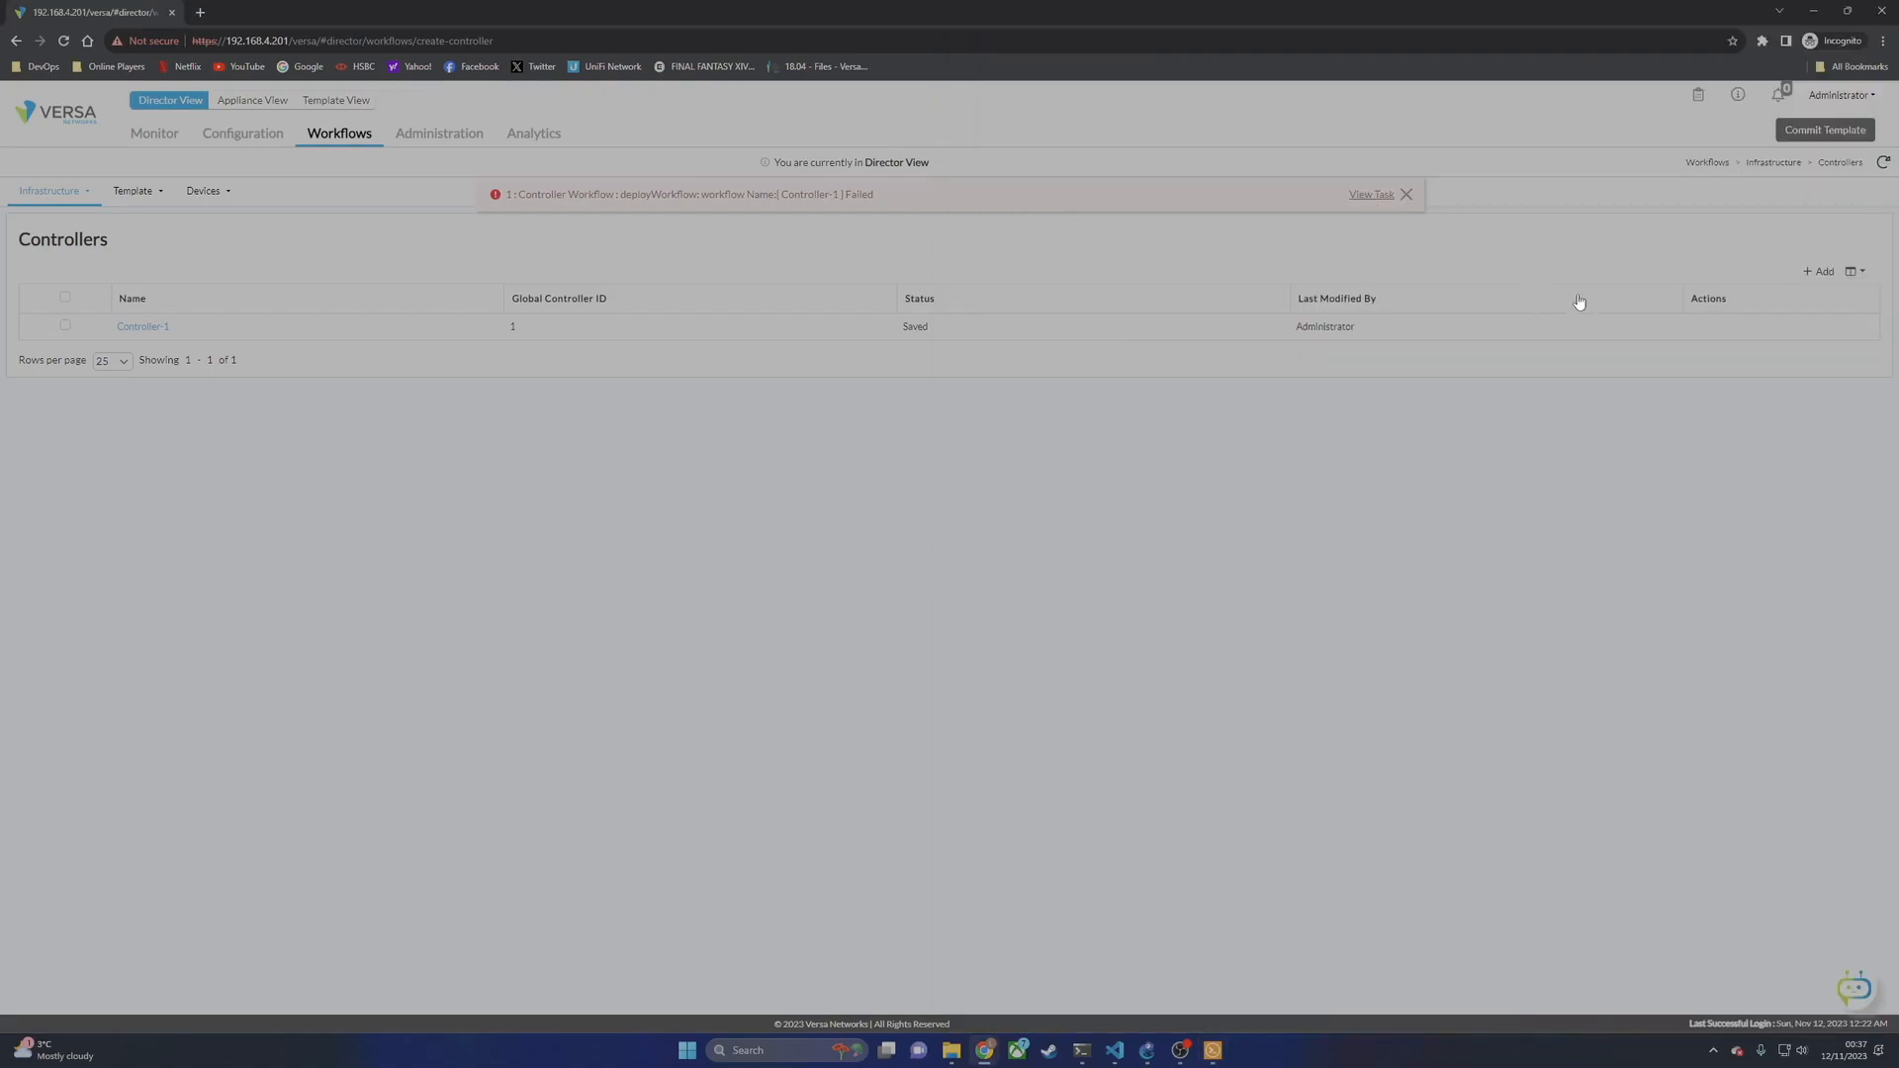
pyautogui.click(1712, 329)
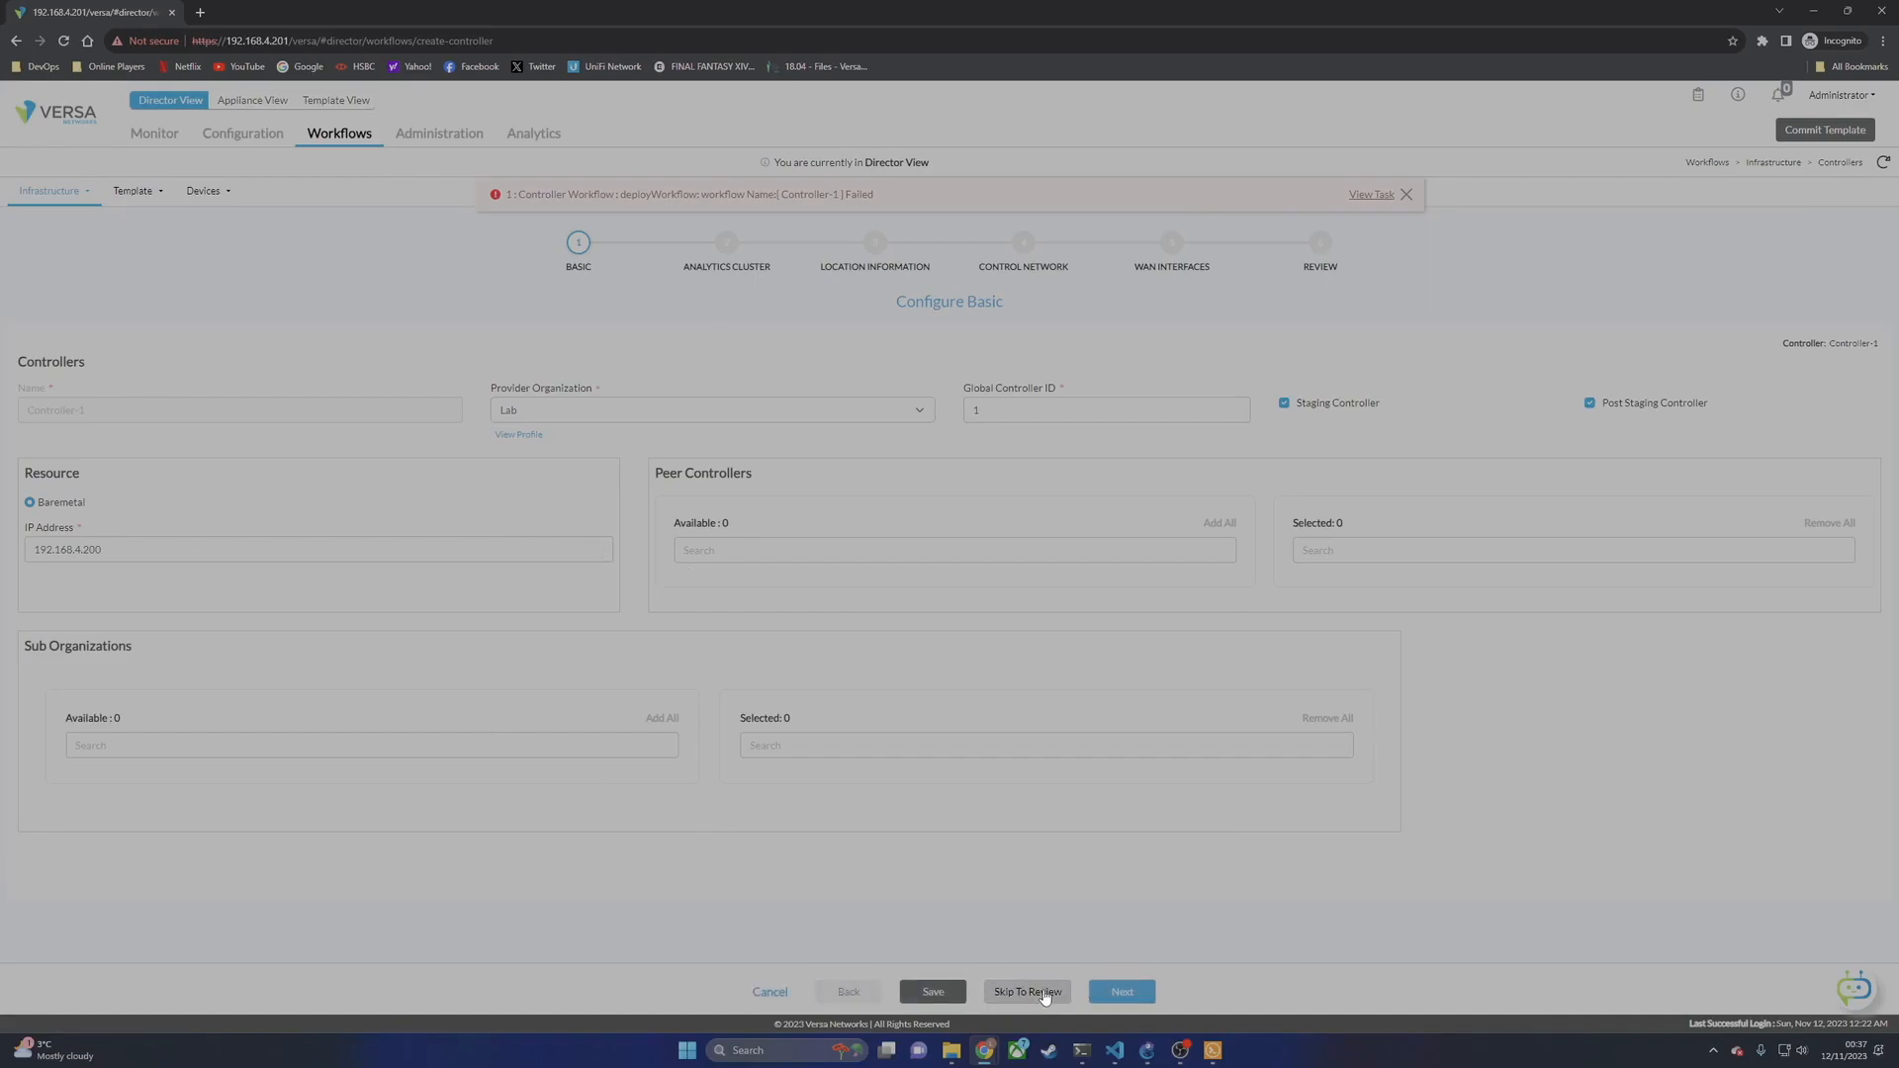
# Step: Skip to Review and redeploy Controller-1, watching until the workflow reports Completed
pyautogui.click(1027, 991)
pyautogui.click(1089, 997)
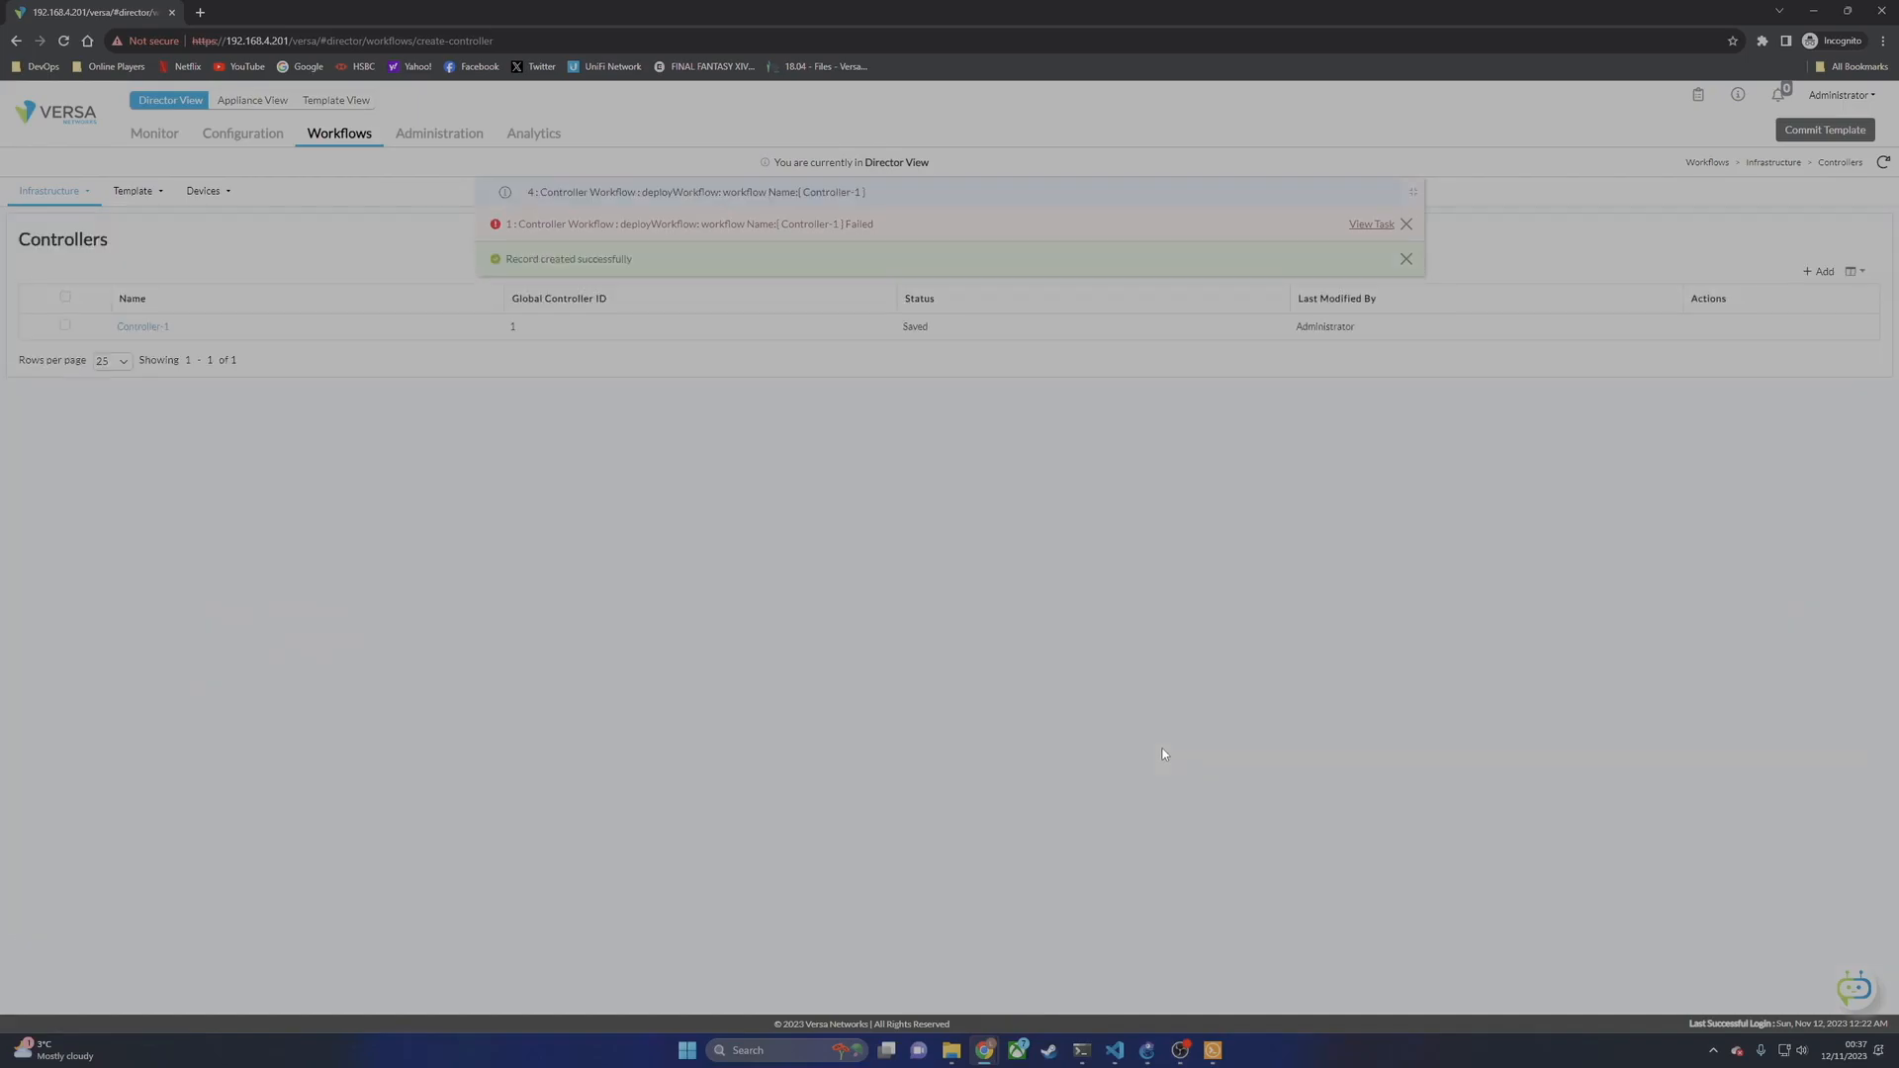
pyautogui.click(1405, 223)
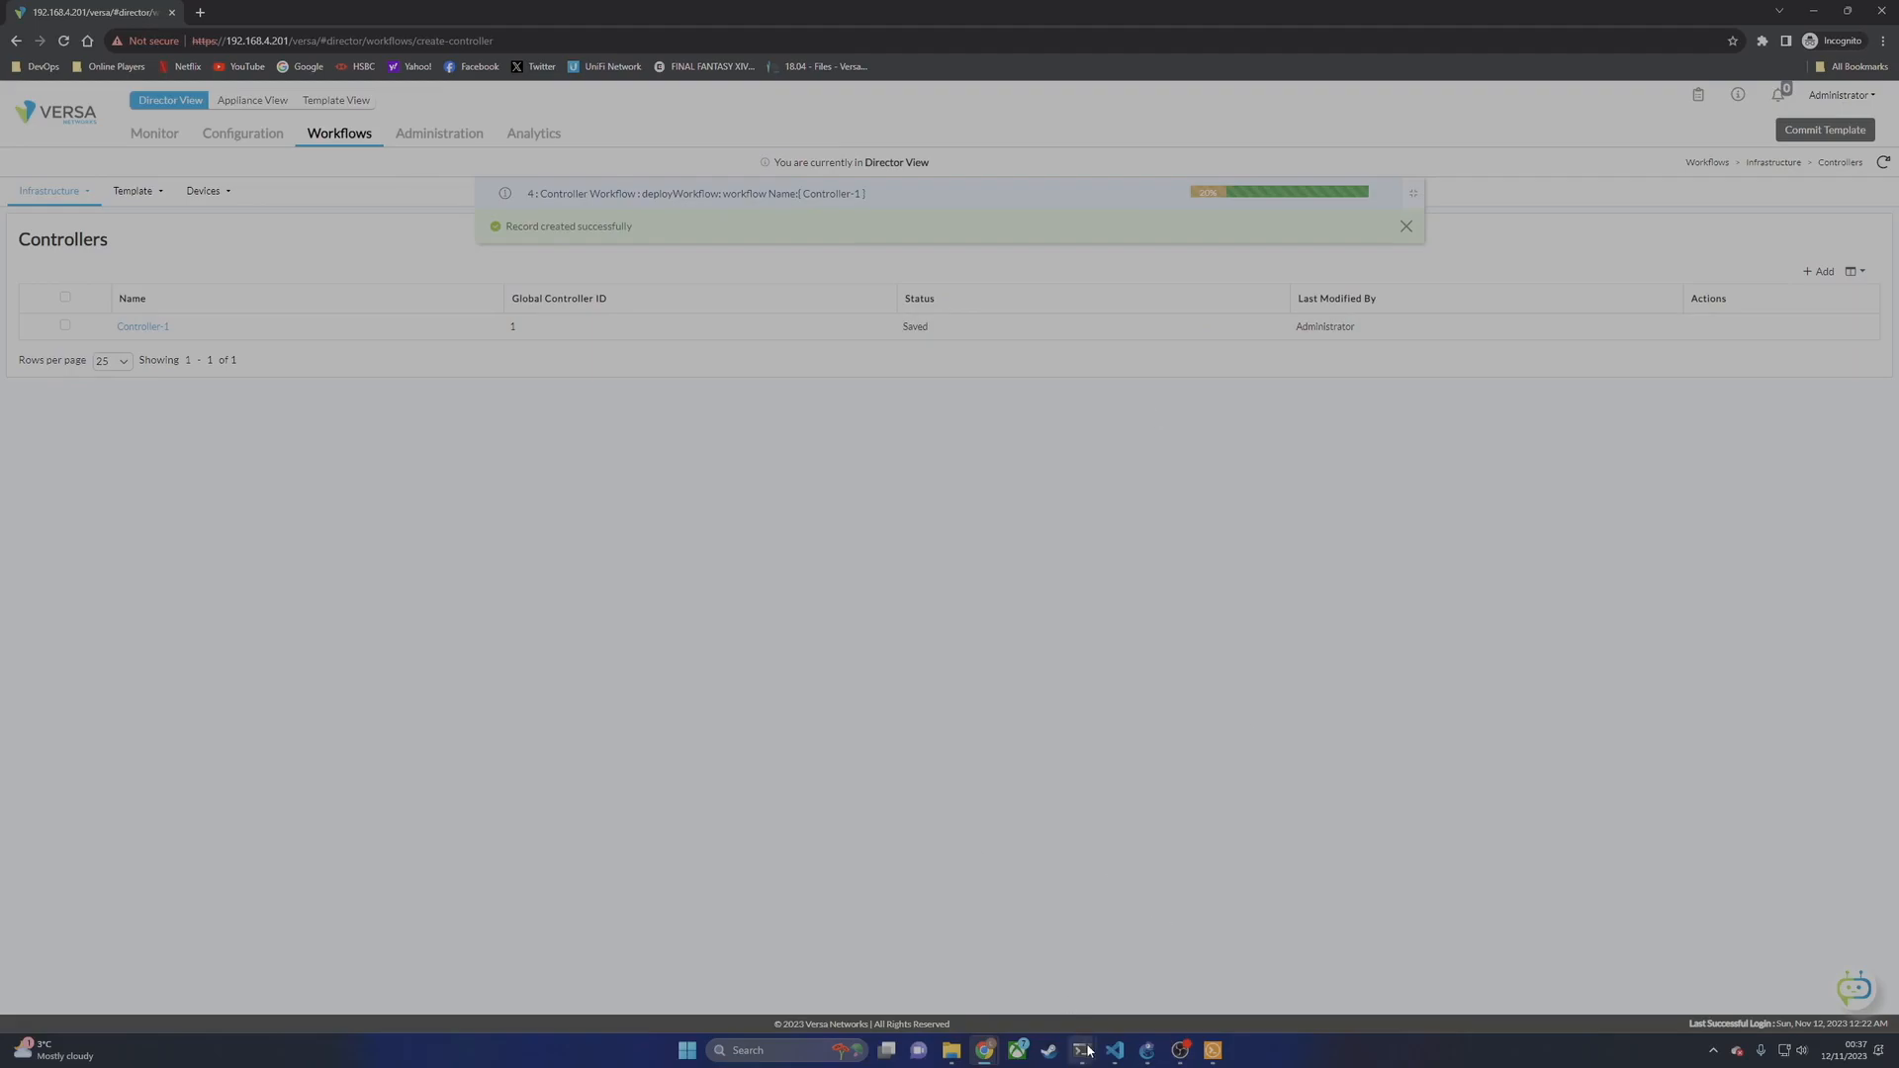
pyautogui.click(1211, 1051)
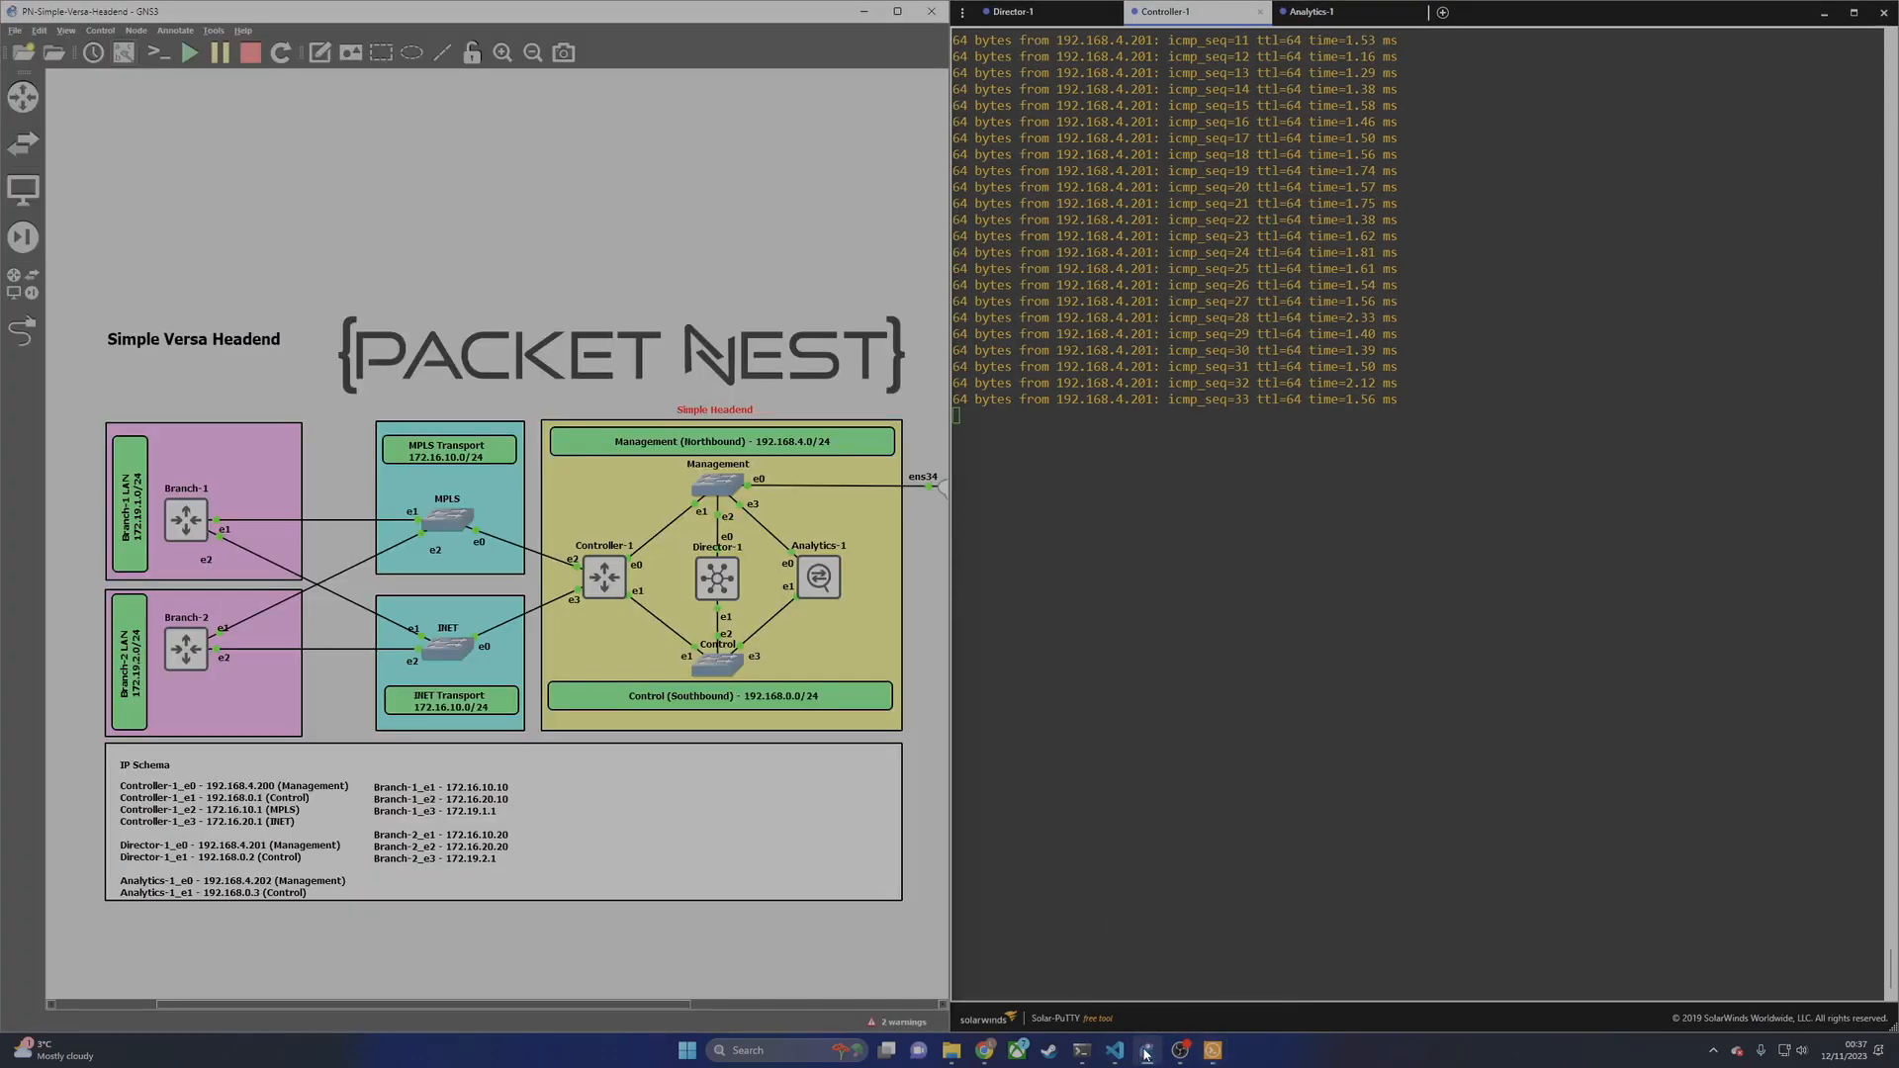
pyautogui.click(1146, 1051)
pyautogui.click(984, 1049)
pyautogui.click(1236, 974)
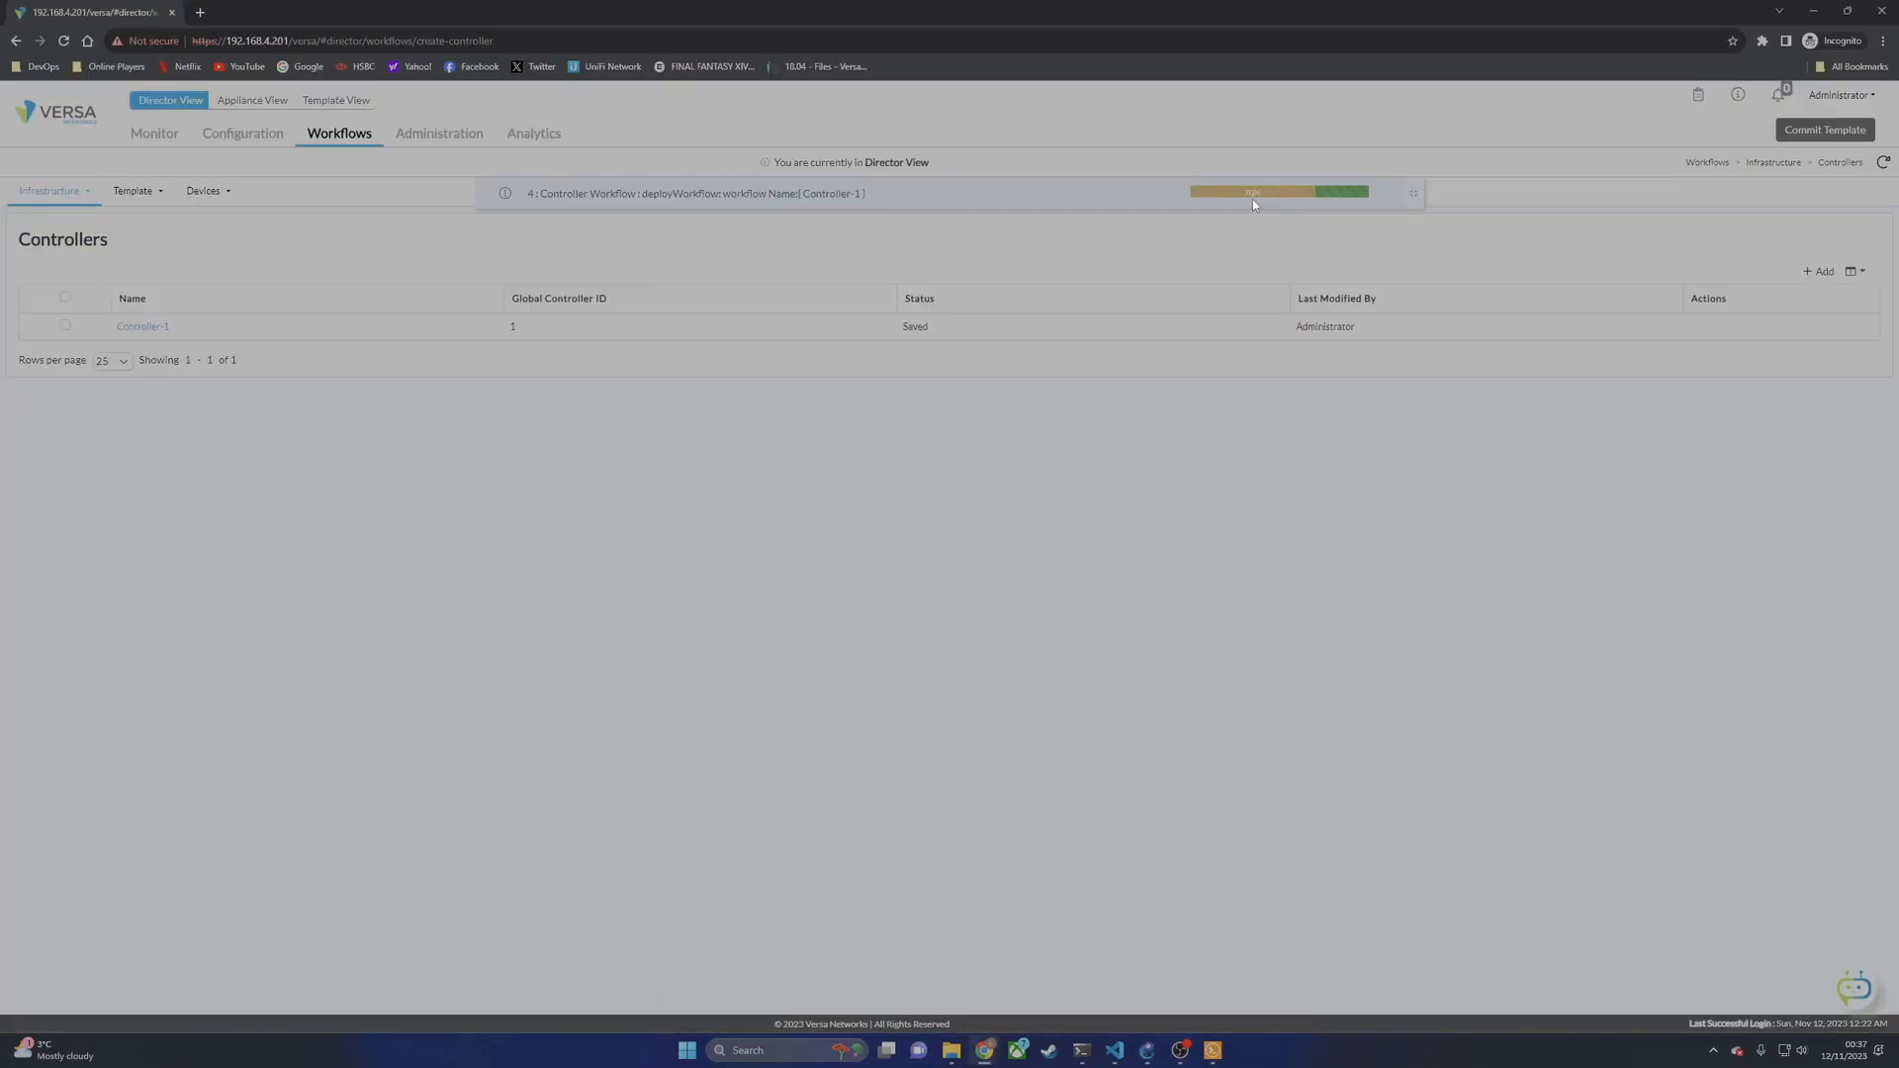
pyautogui.click(1209, 1045)
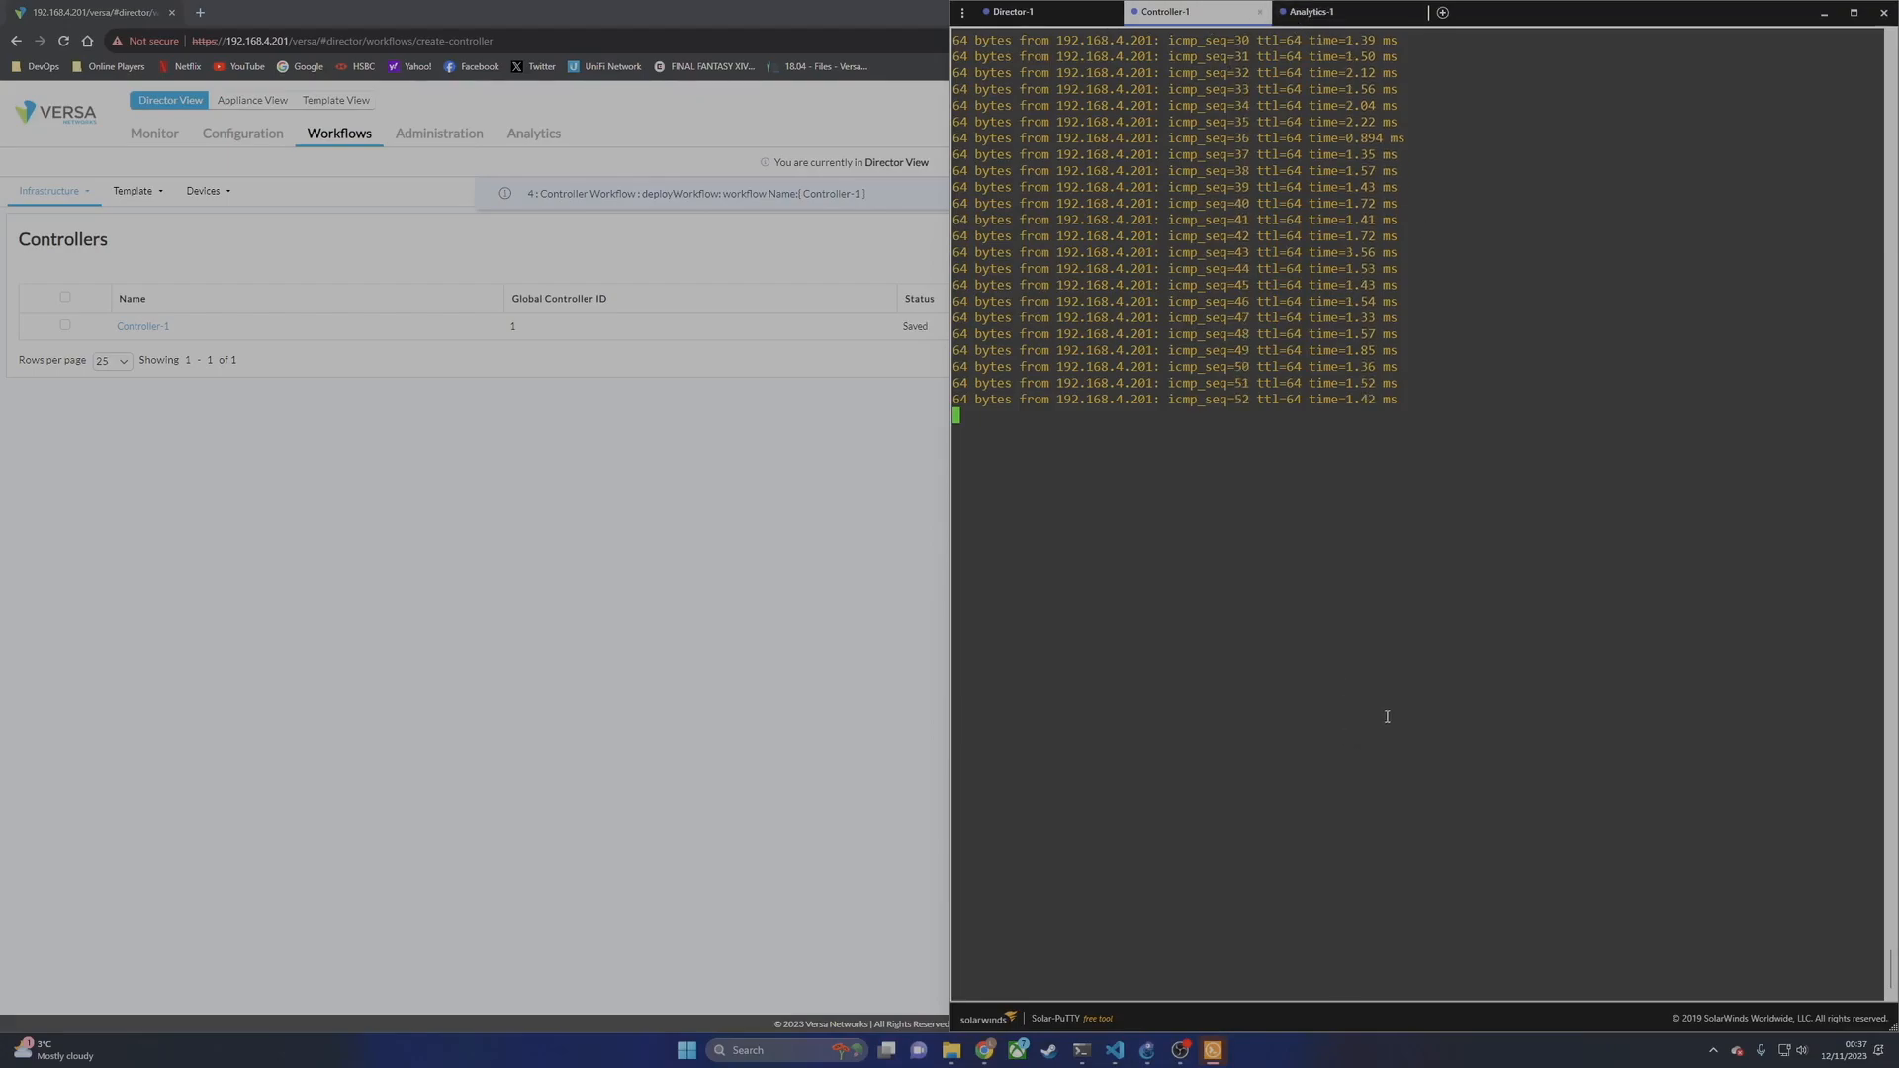
pyautogui.click(910, 669)
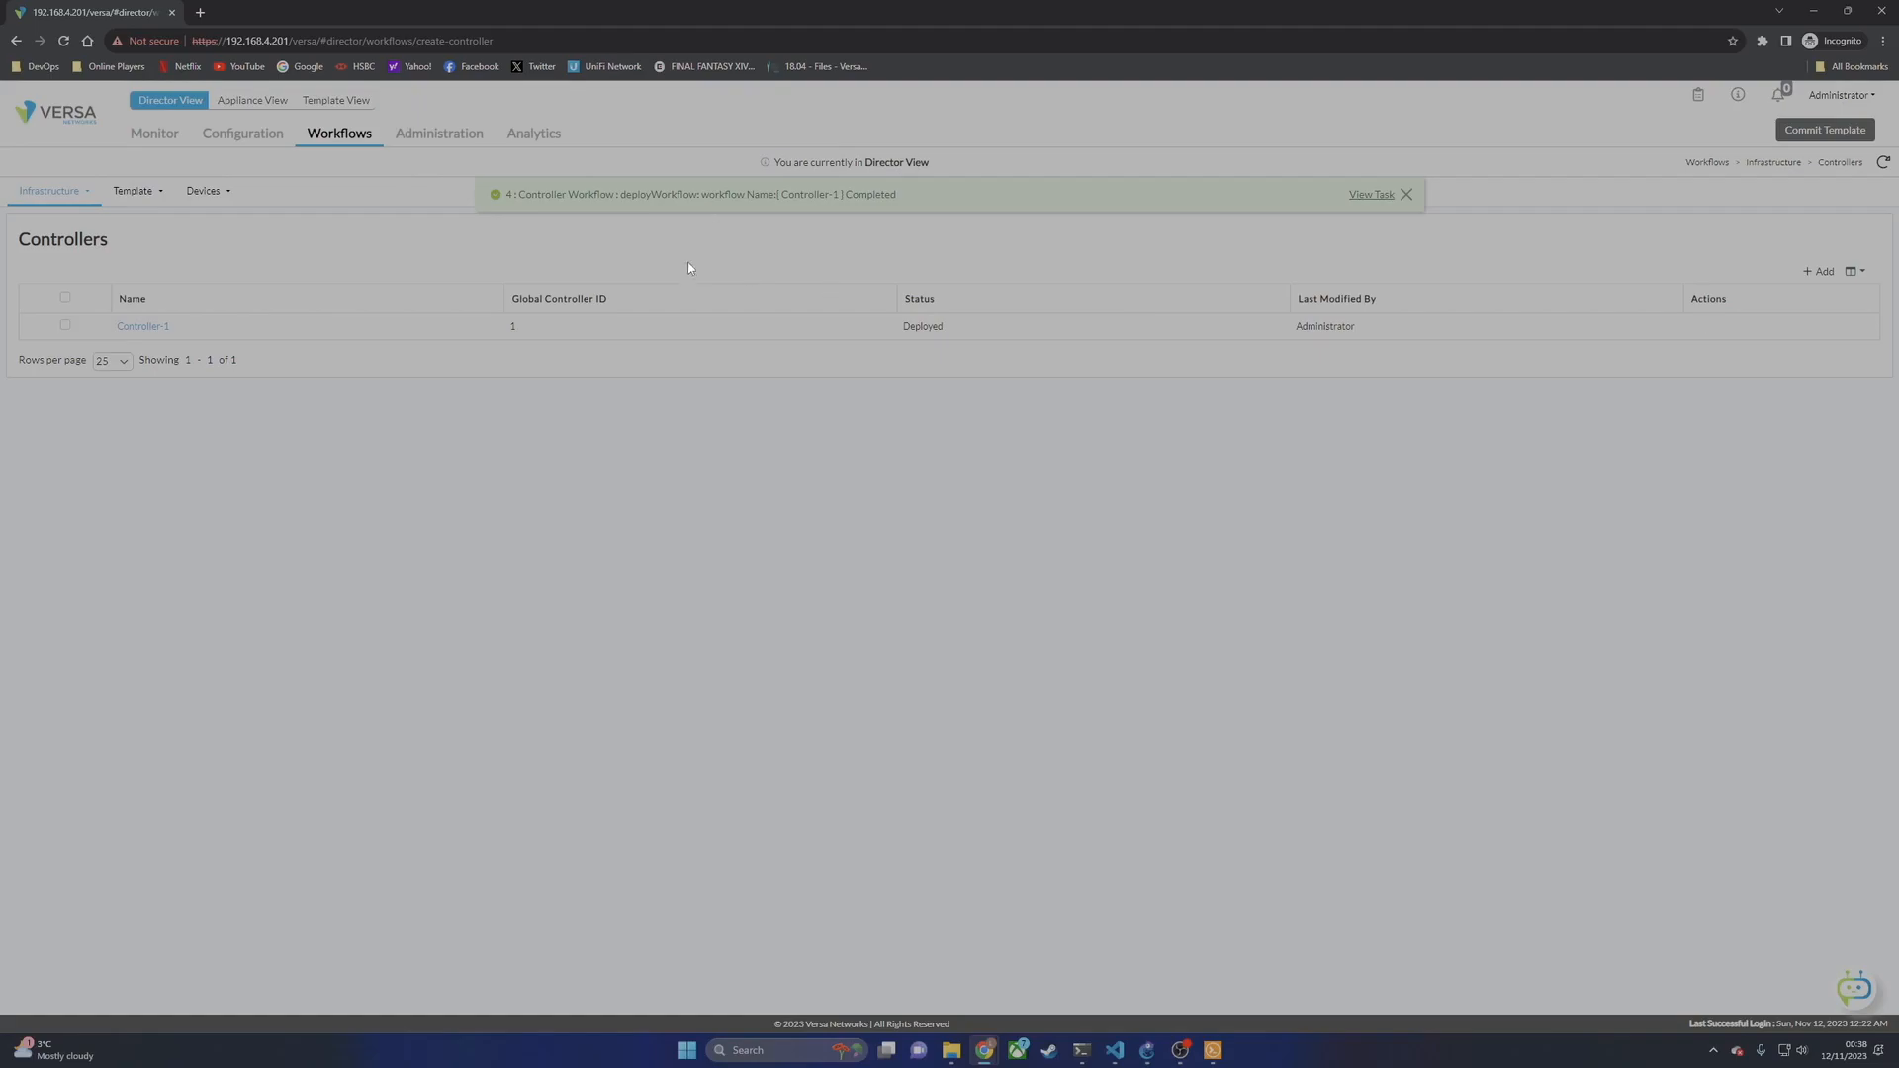
pyautogui.click(1405, 195)
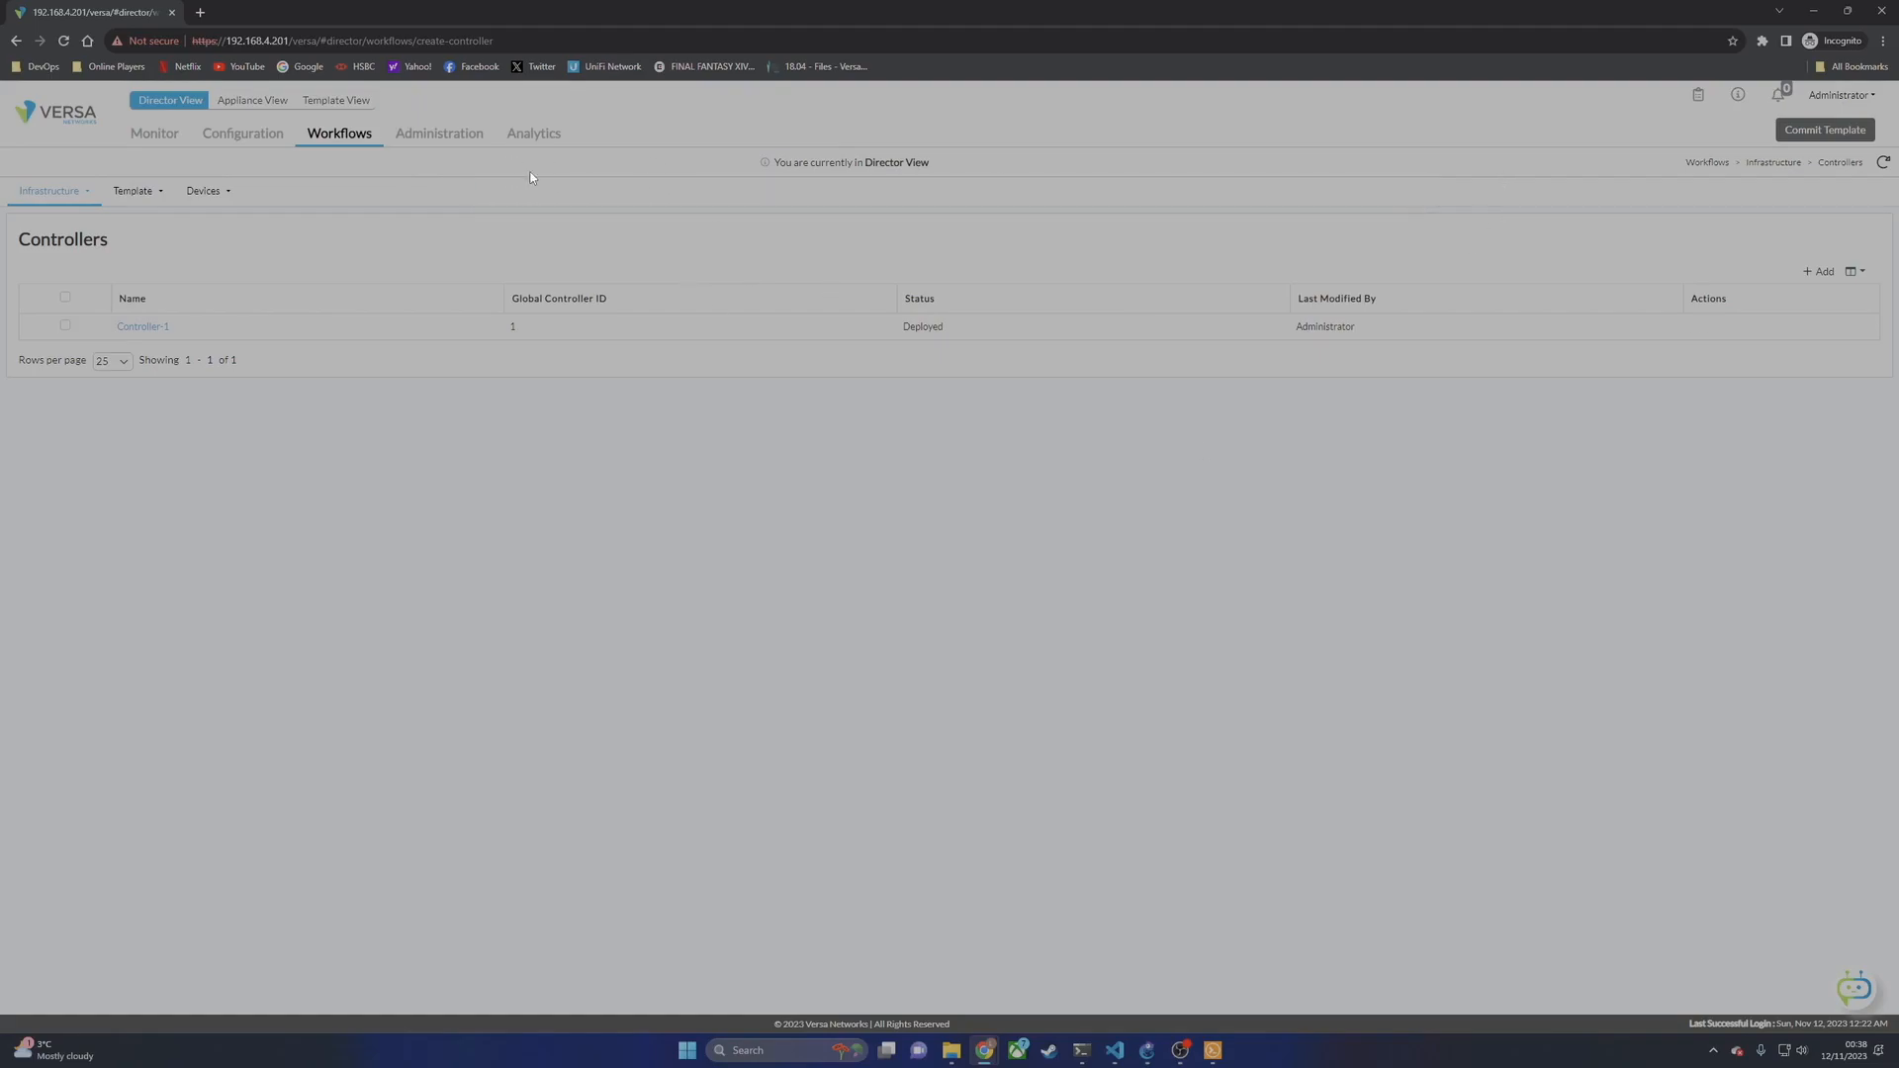
pyautogui.click(445, 139)
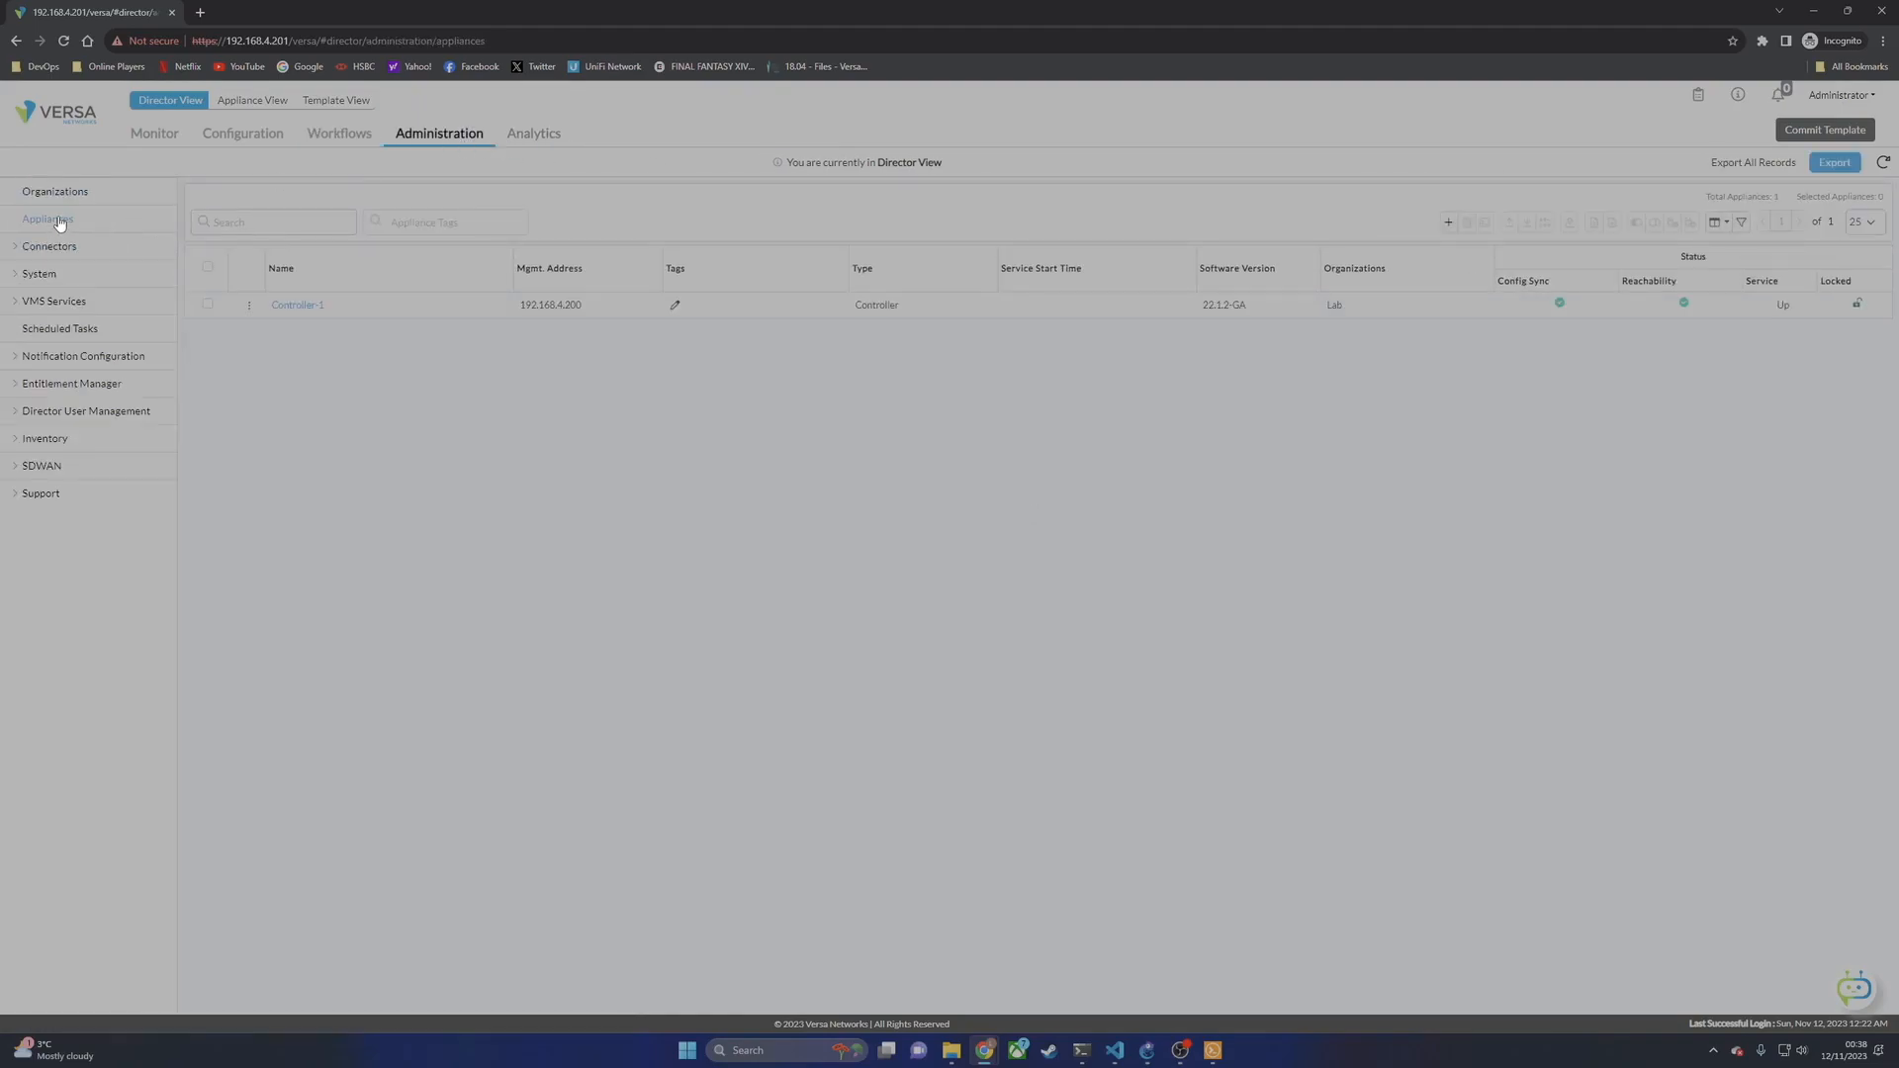
pyautogui.moveTo(314, 308)
pyautogui.click(1216, 1051)
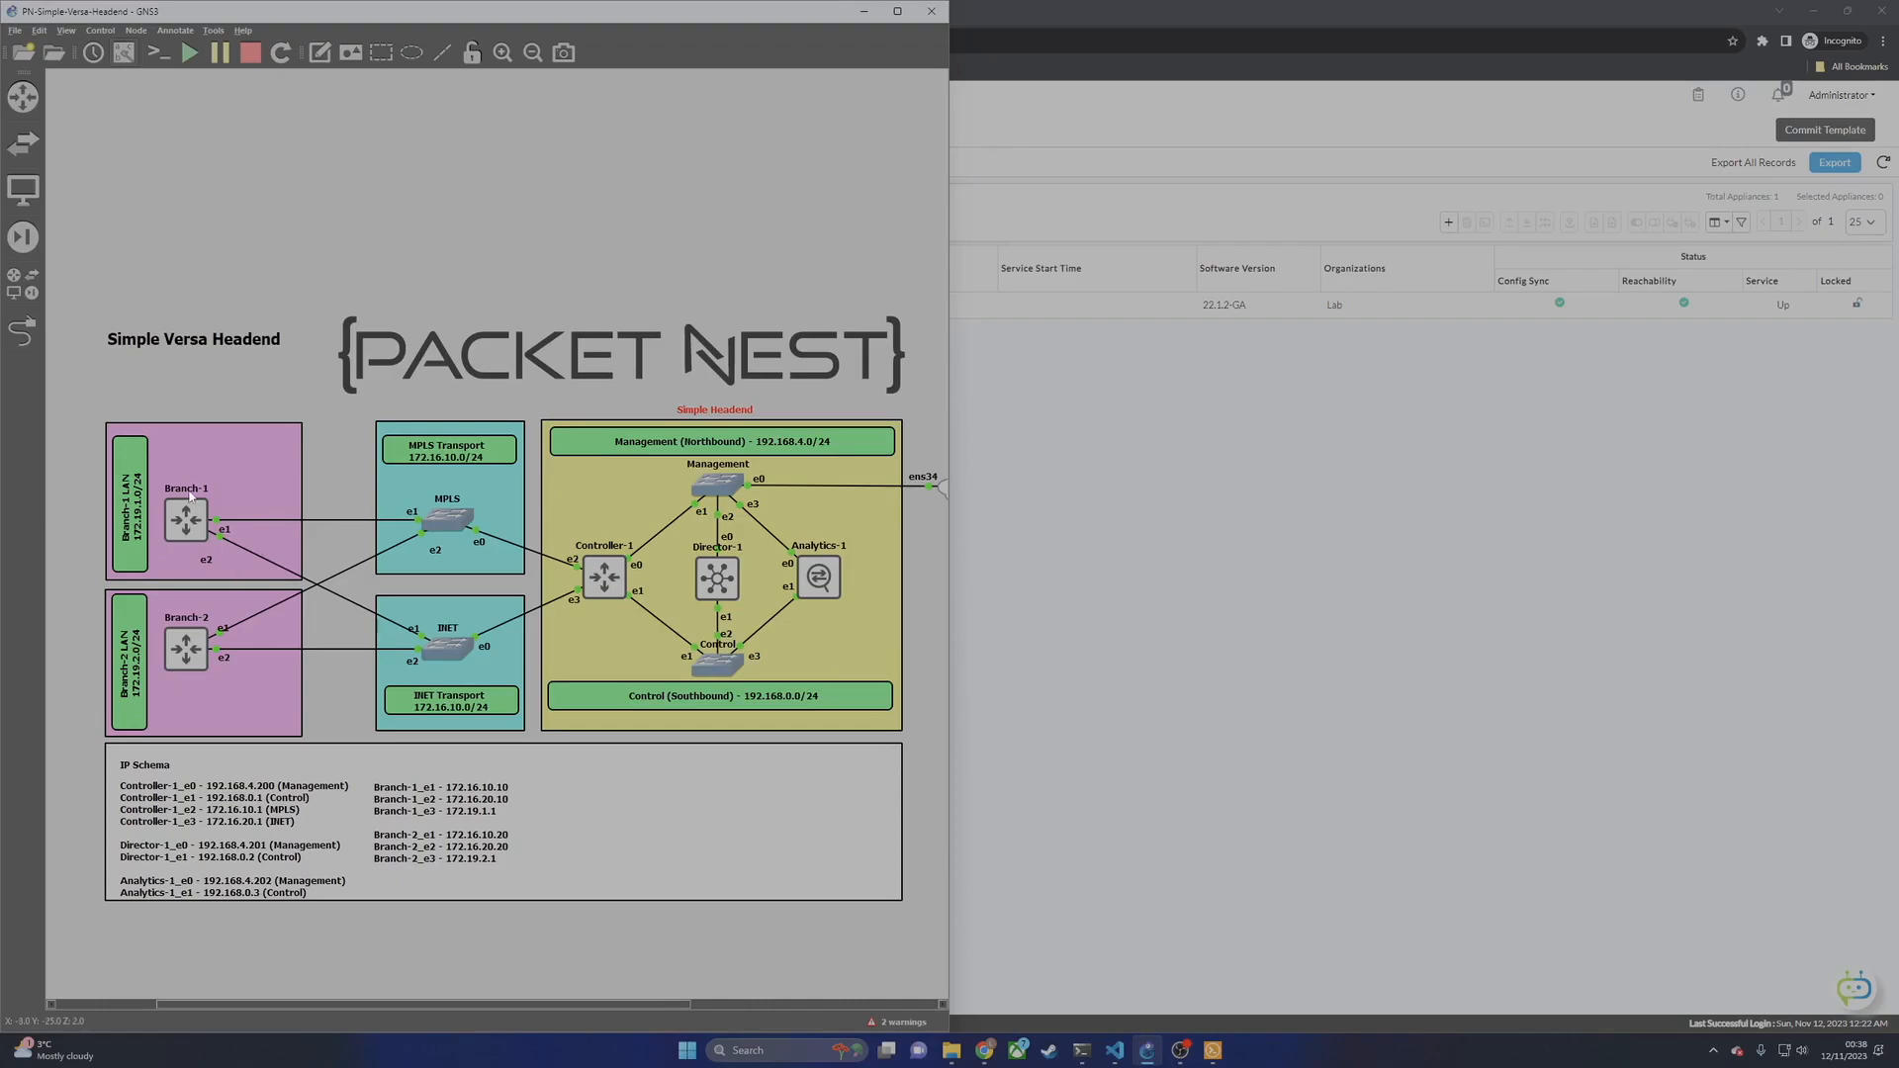
pyautogui.click(1172, 553)
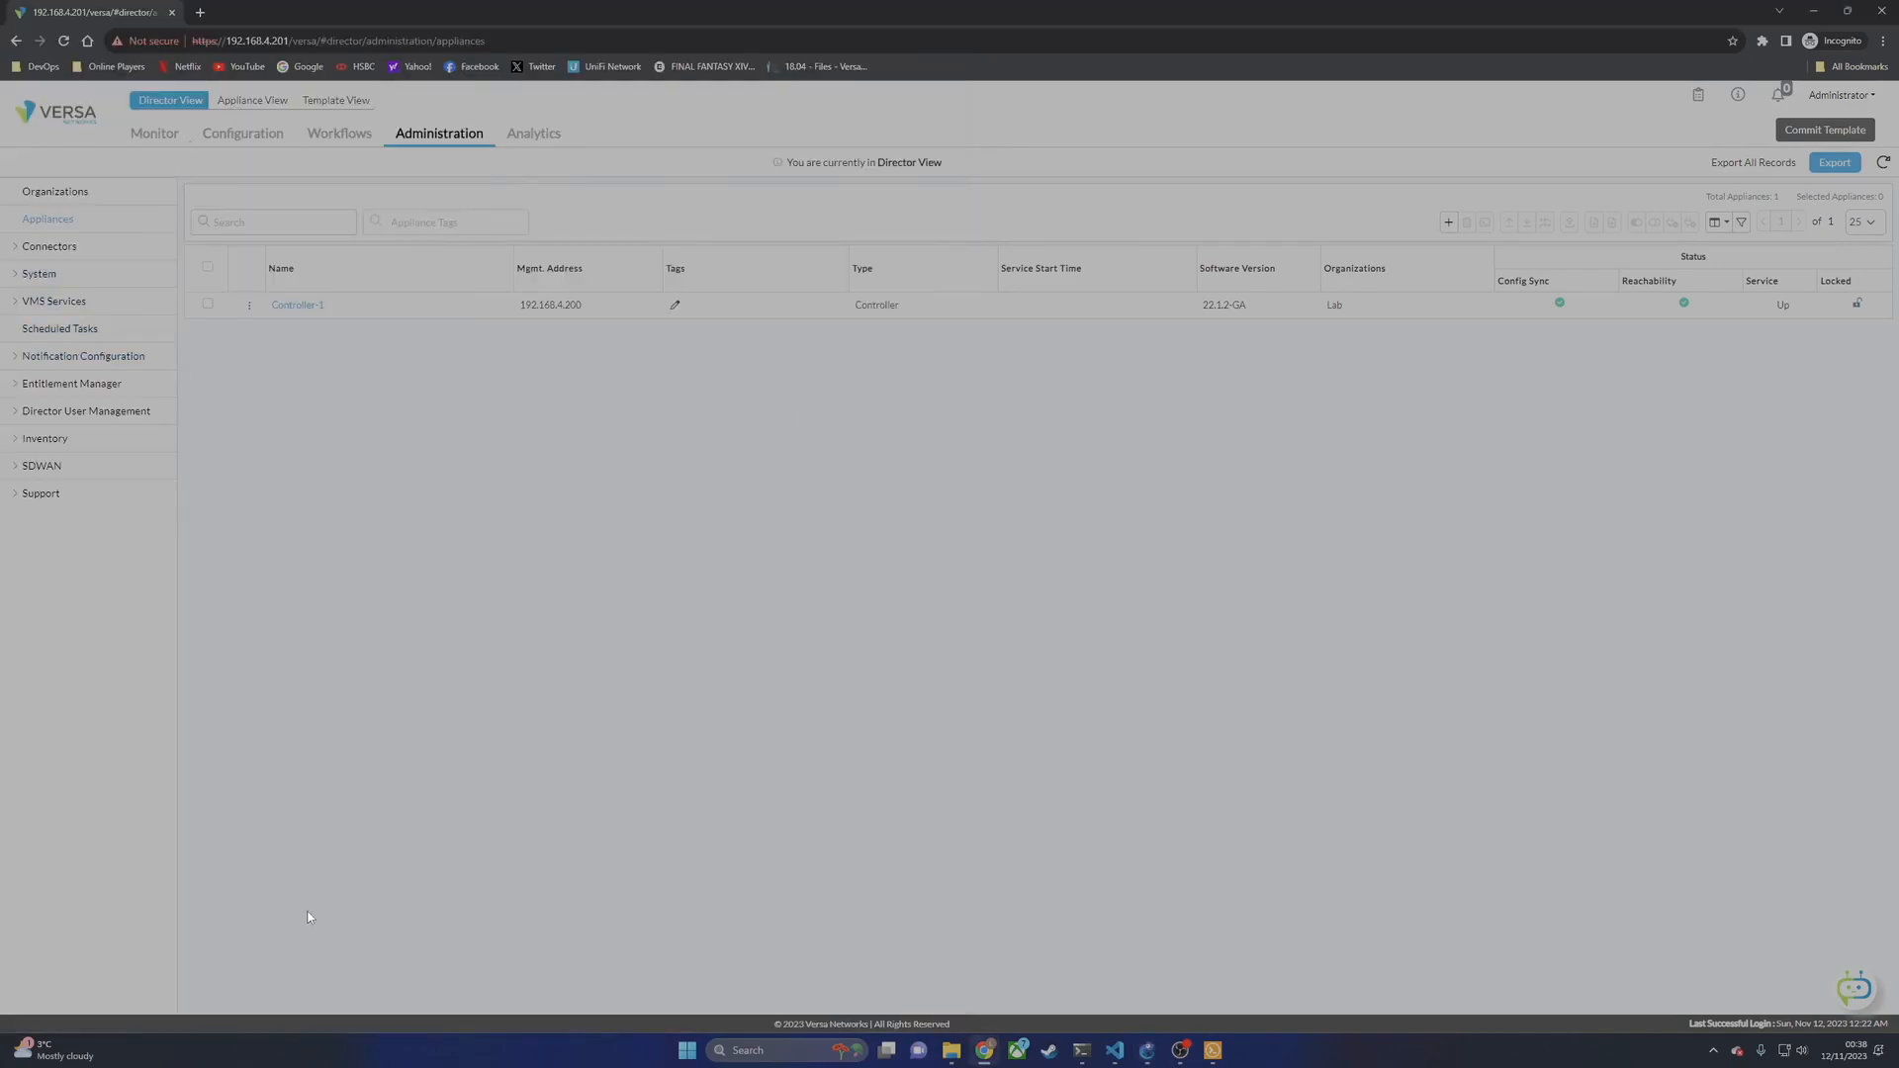
# Step: Add a template named Simple-Branch with Premier-Secure-SDWAN tier and 5 Mbps service bandwidth
pyautogui.click(339, 133)
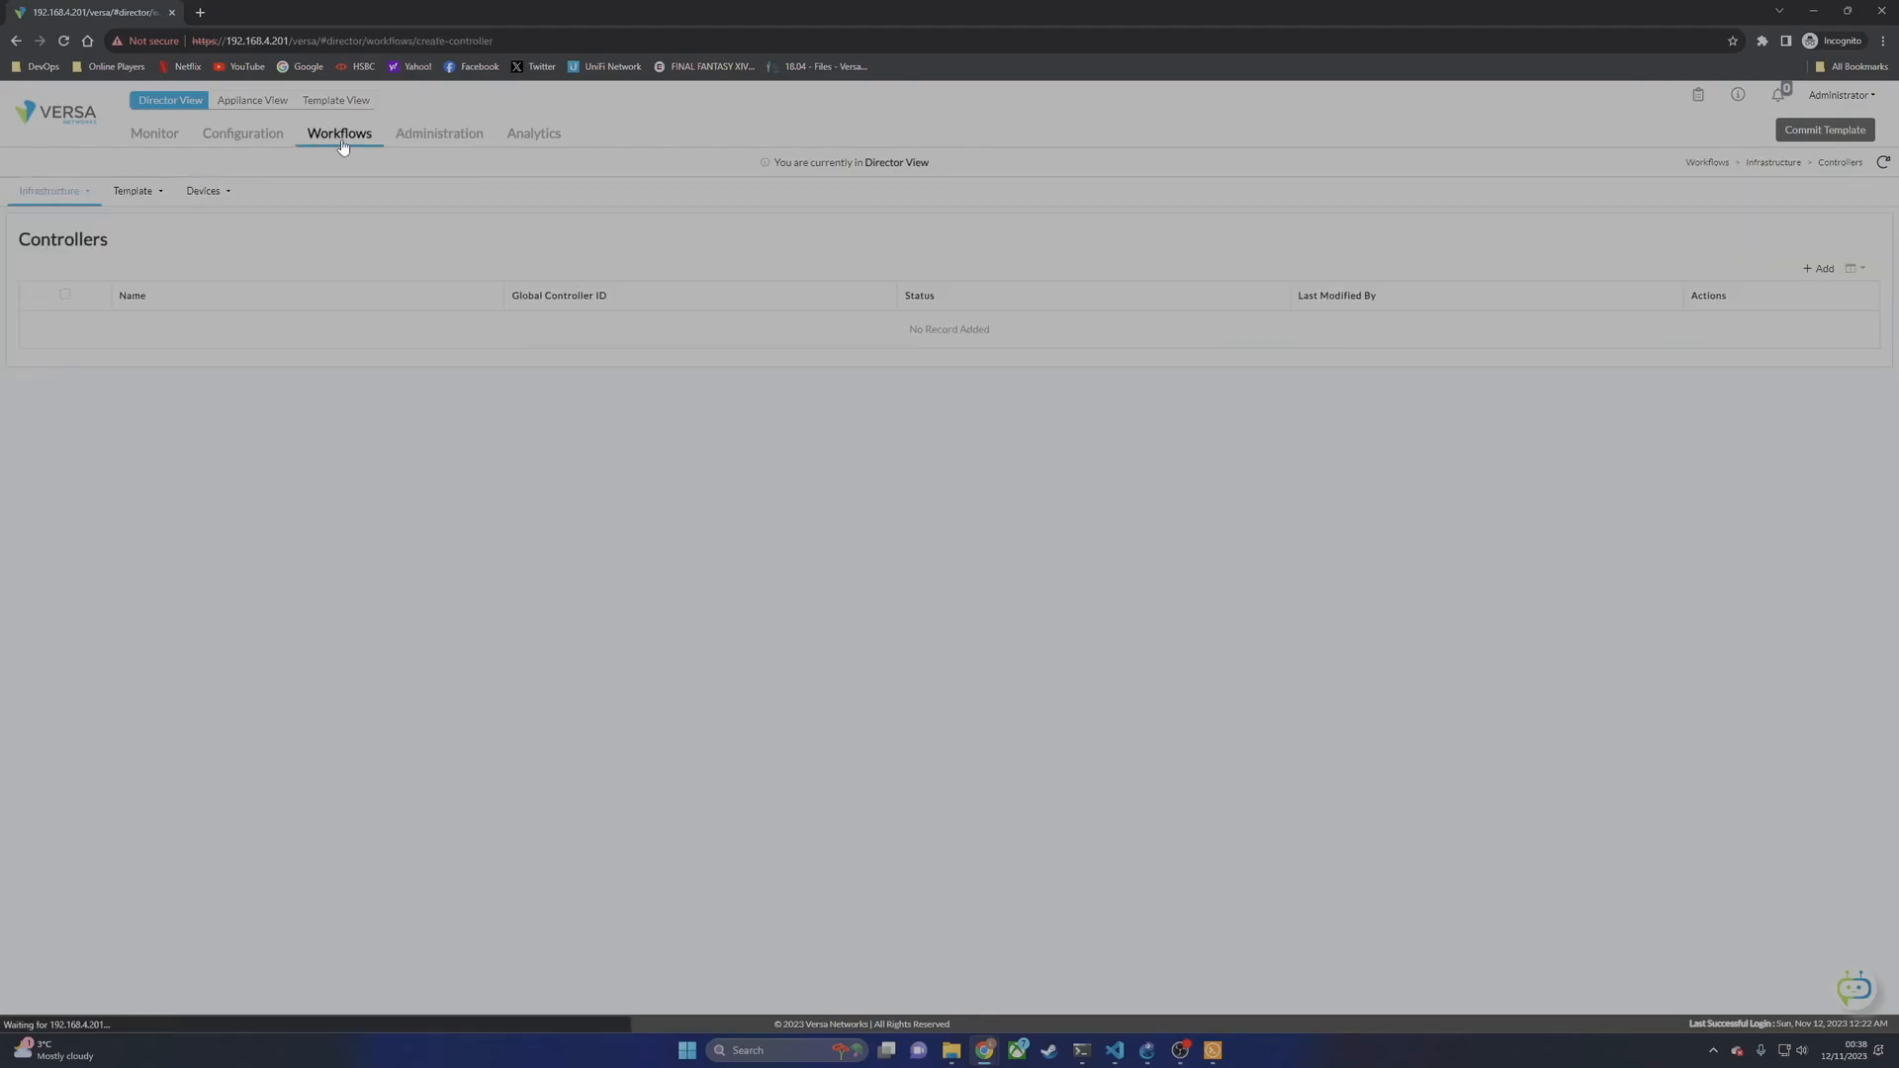
pyautogui.click(153, 187)
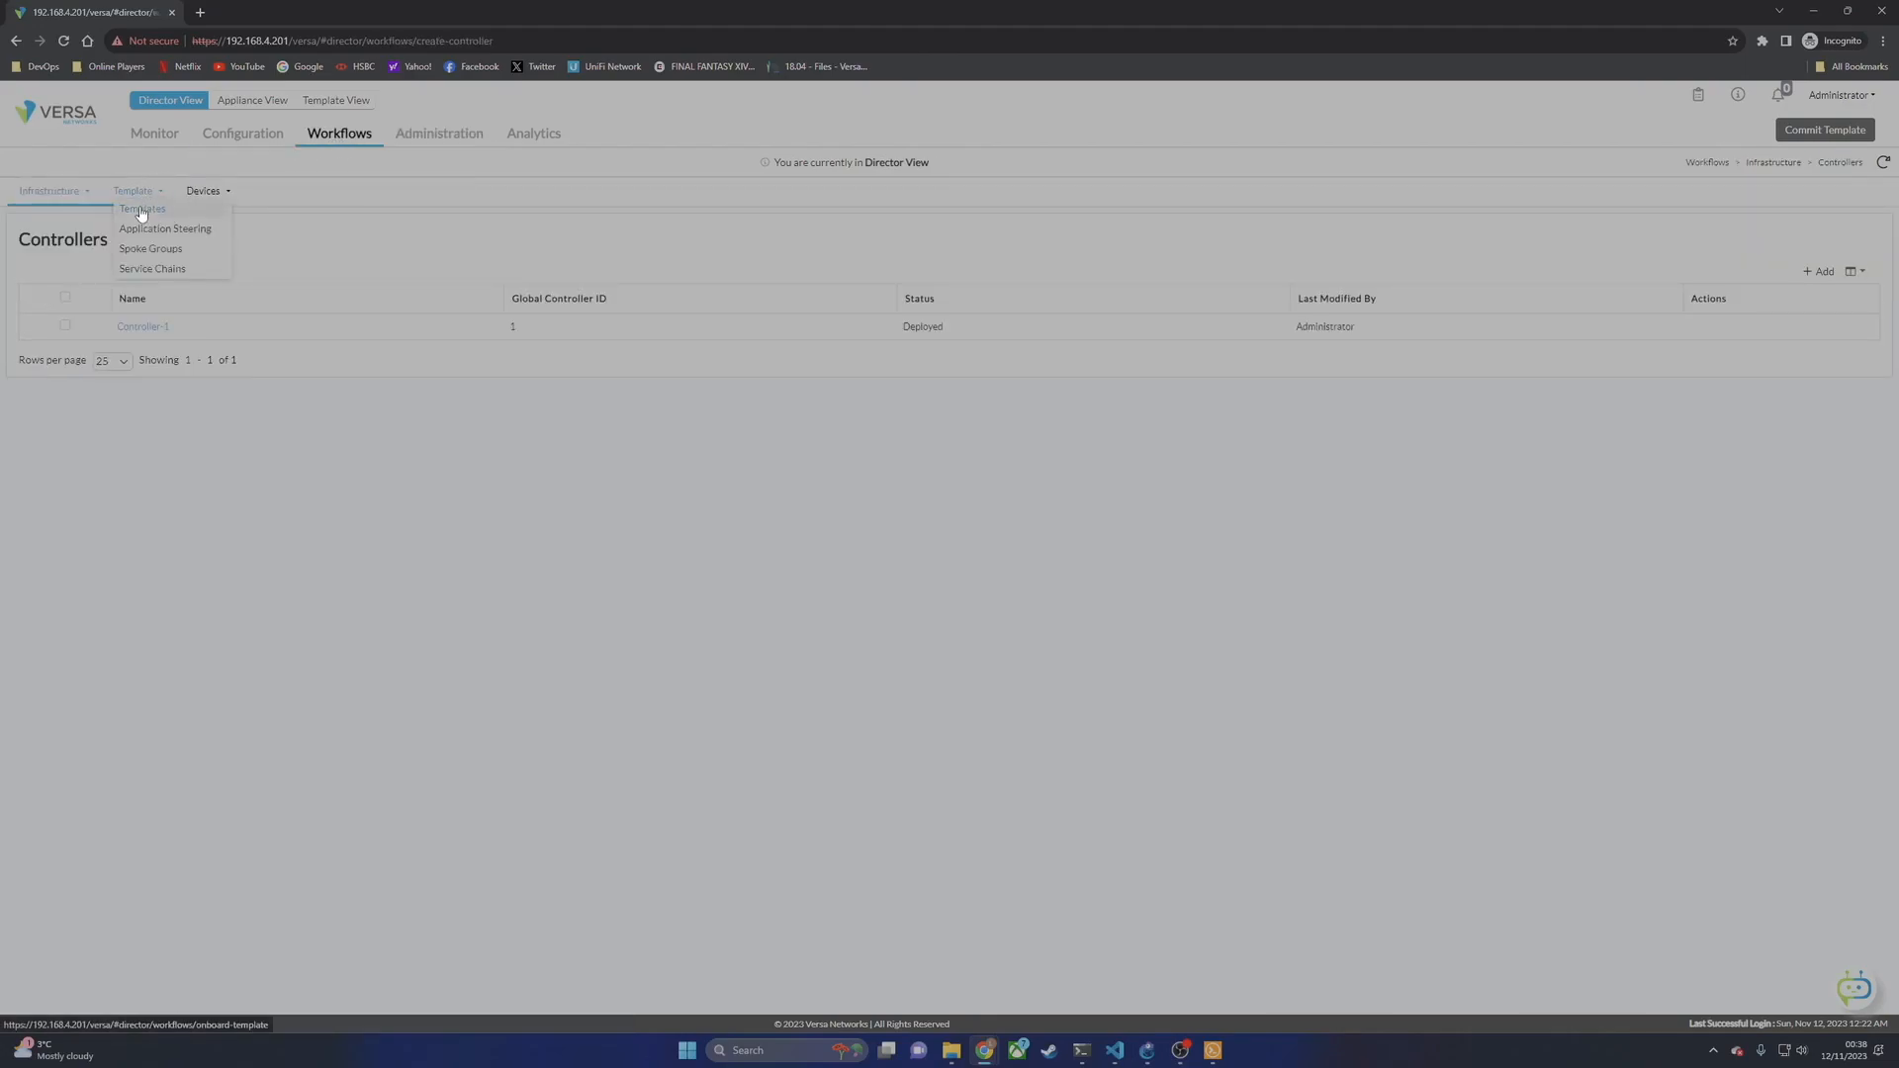
pyautogui.click(141, 211)
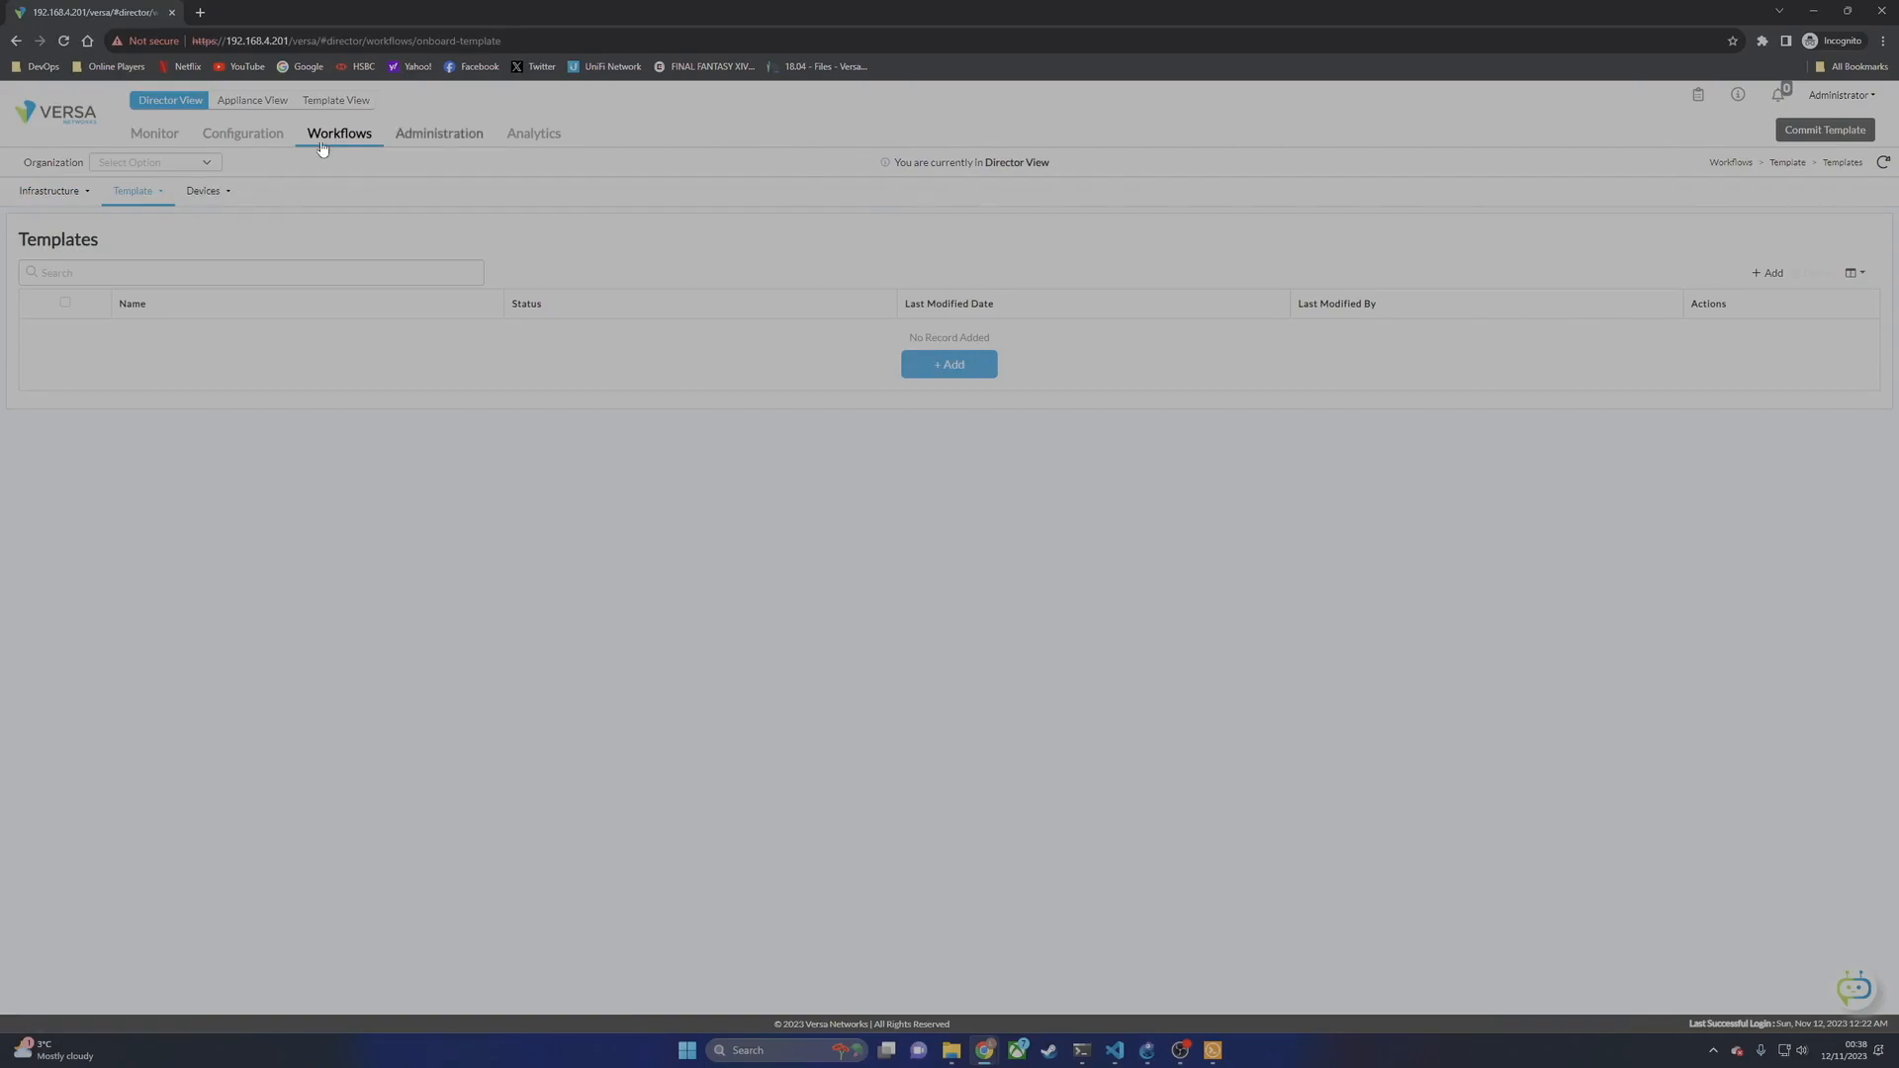
pyautogui.click(135, 197)
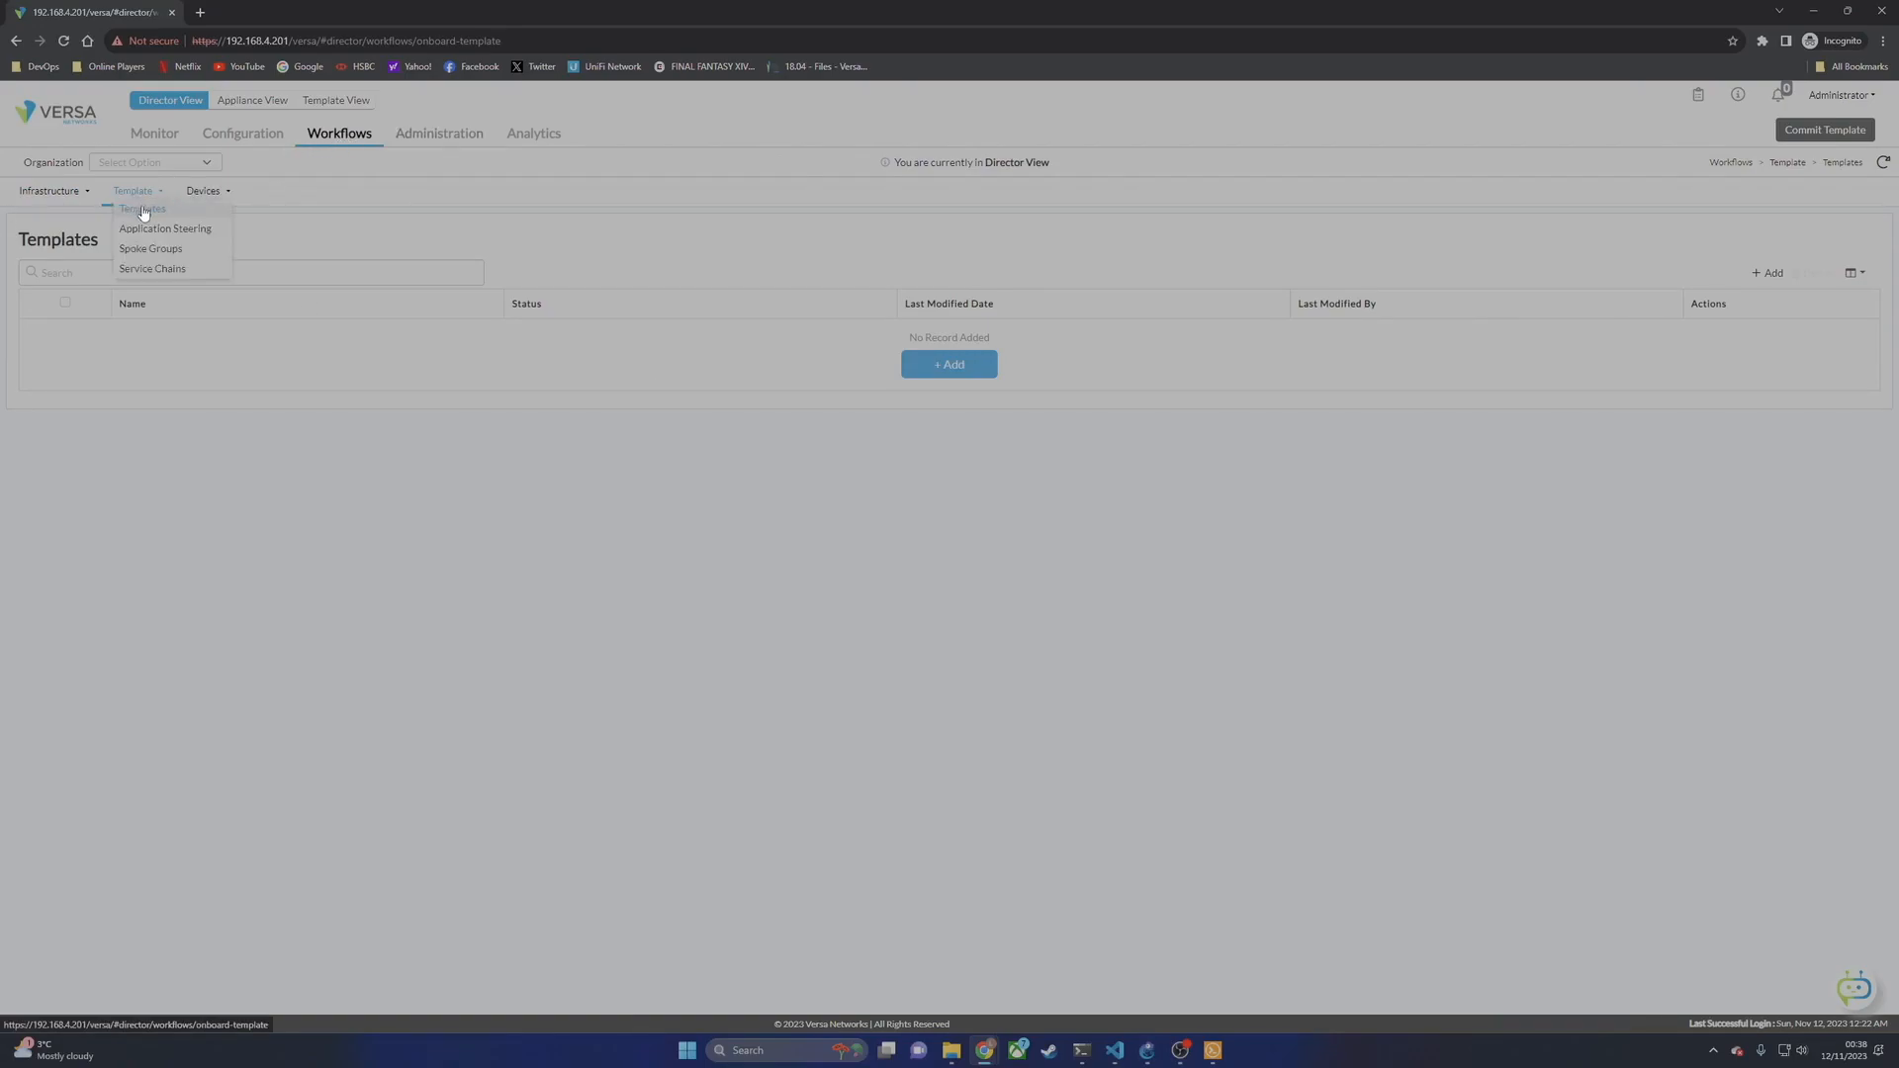
pyautogui.click(953, 370)
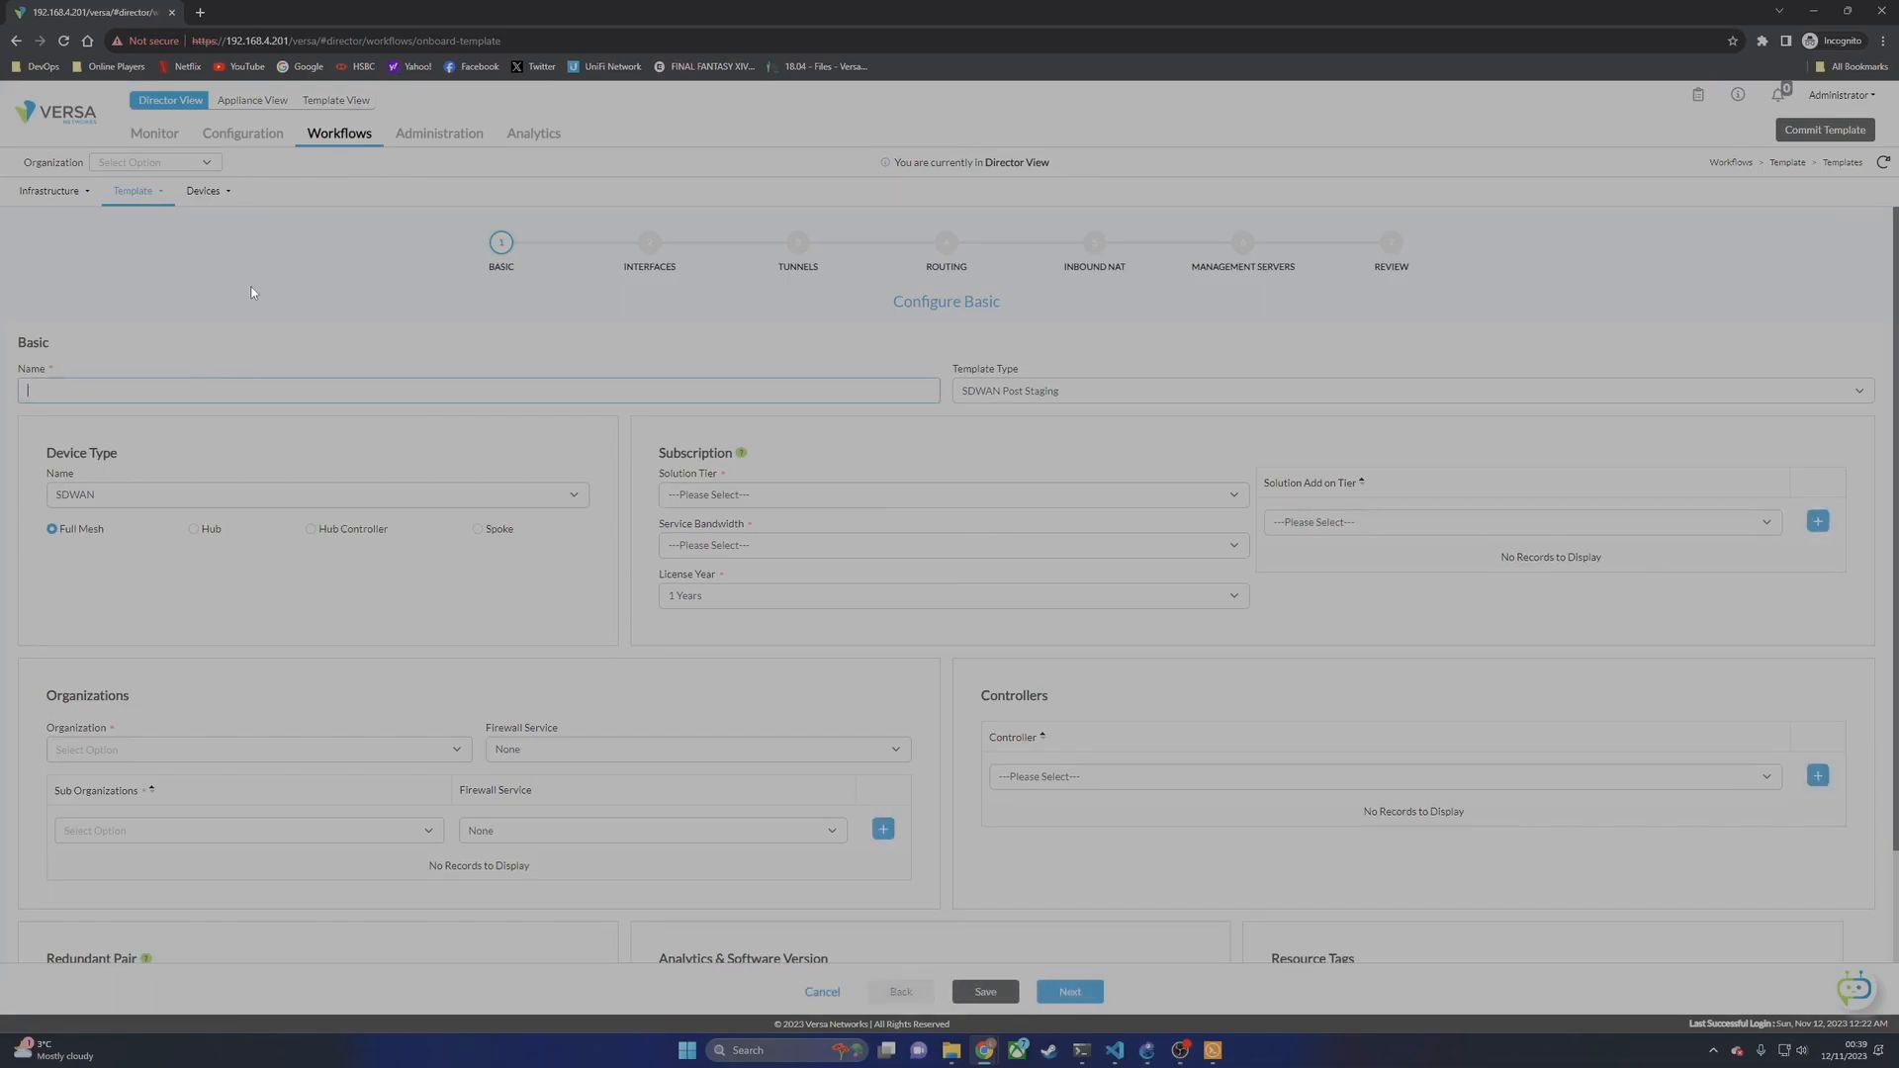
pyautogui.write('SimpleBrt')
pyautogui.press('BackSpace')
pyautogui.press('BackSpace')
pyautogui.press('BackSpace')
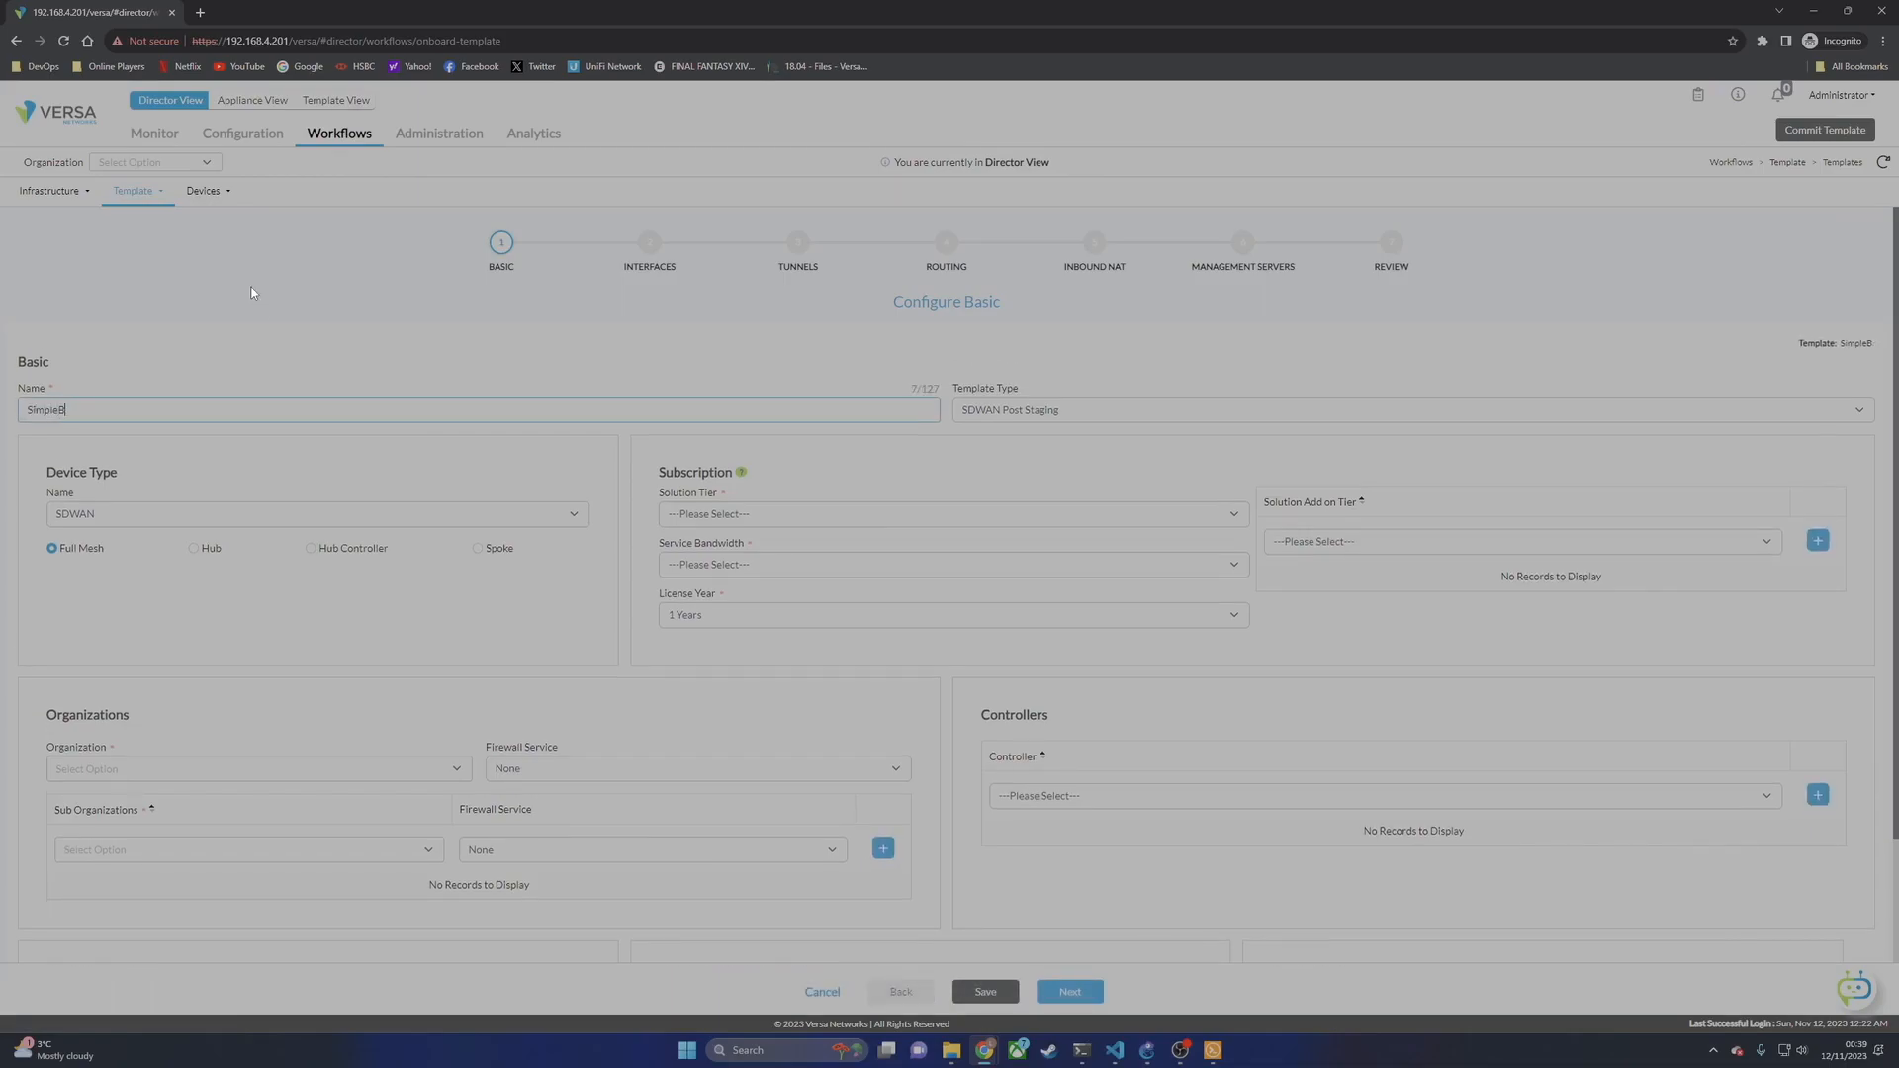
pyautogui.write('-Branch')
pyautogui.click(769, 511)
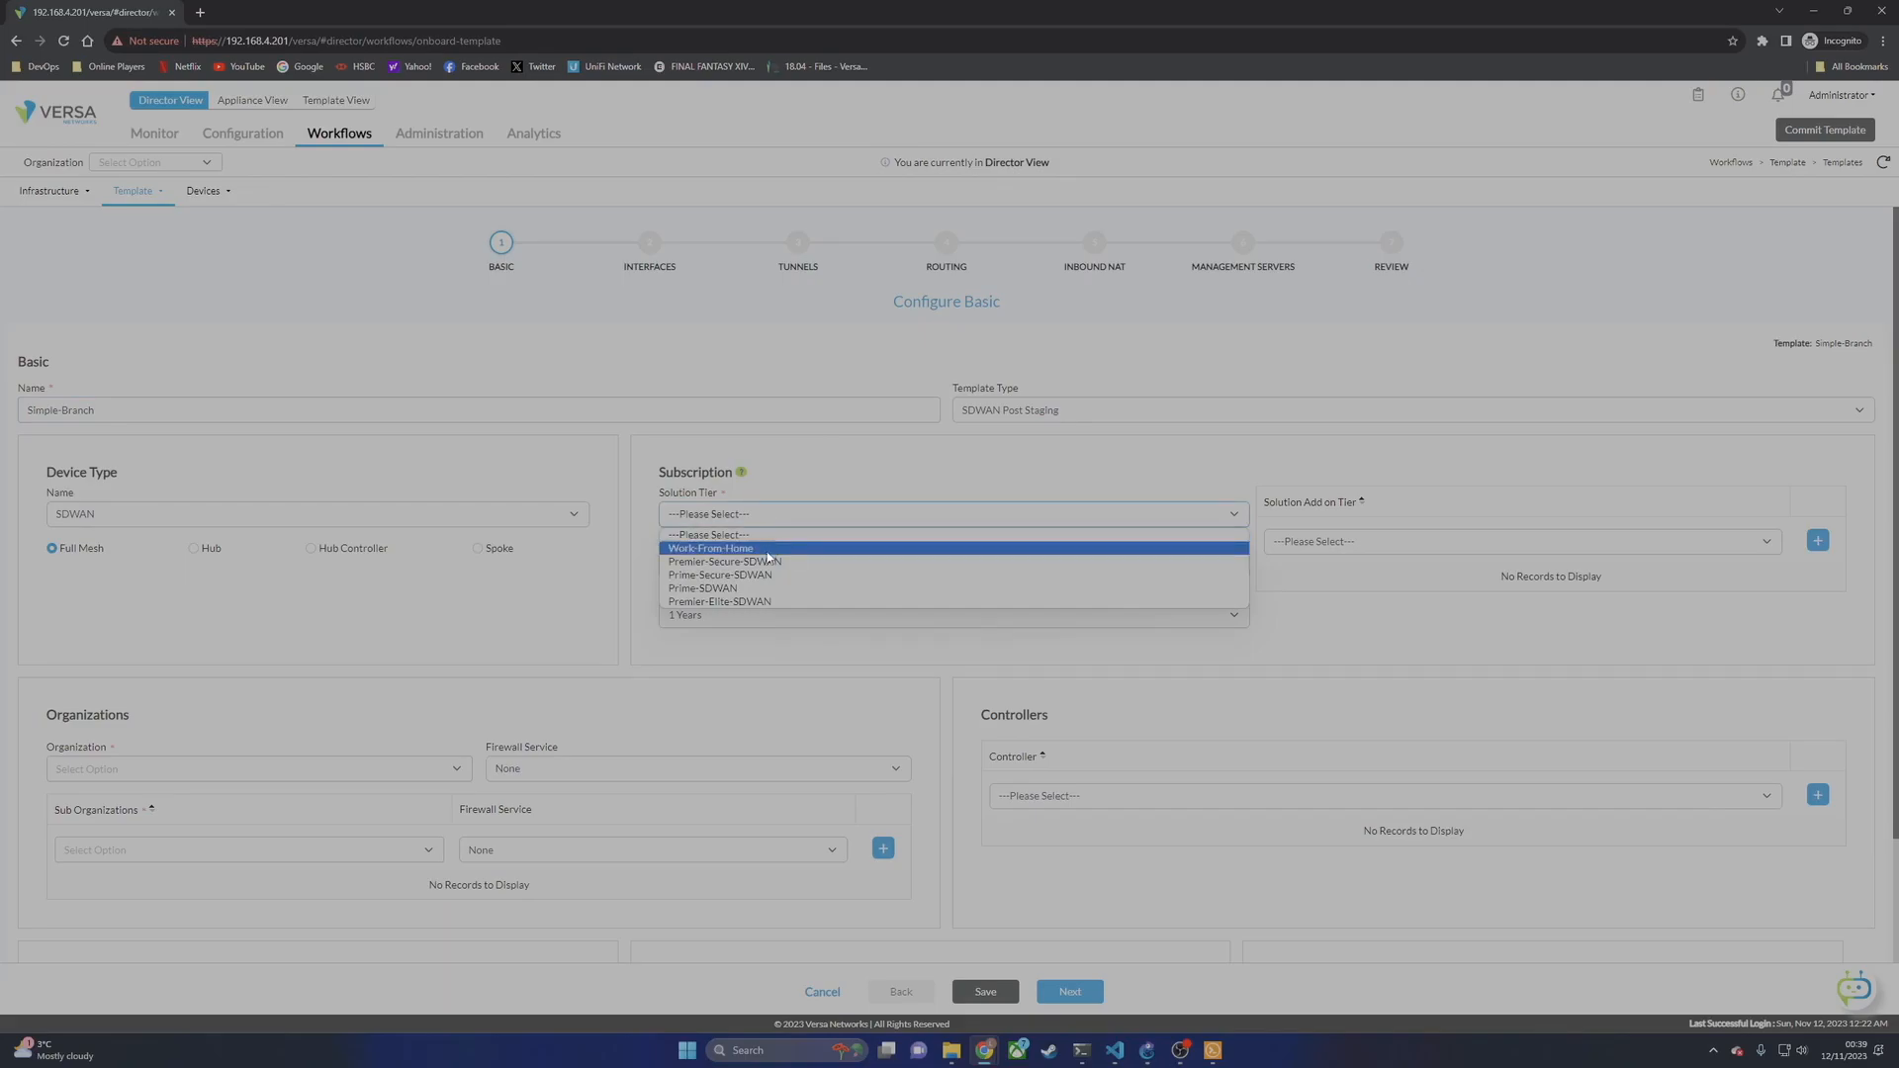
pyautogui.click(698, 529)
pyautogui.click(725, 565)
pyautogui.click(734, 585)
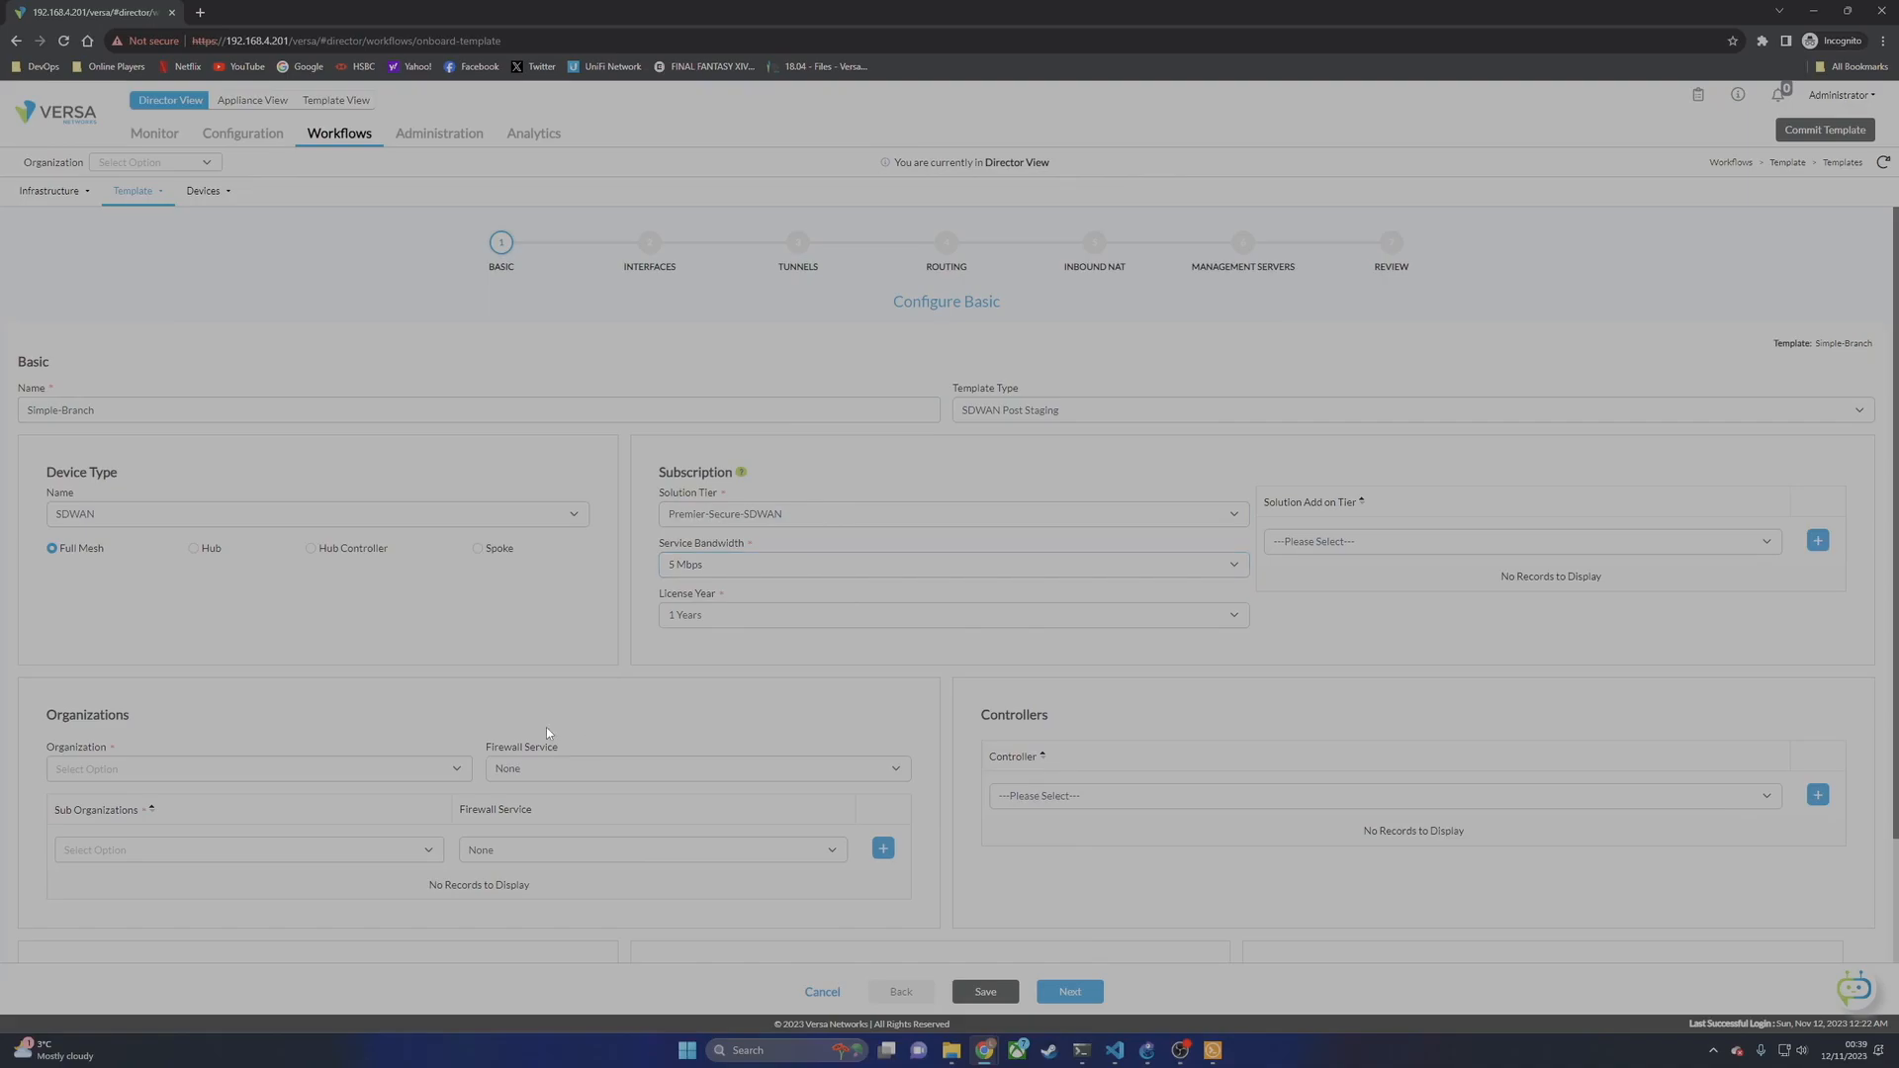
# Step: Assign organization Lab with Stateful Firewall and VAN-Cluster as the analytics cluster
pyautogui.click(158, 770)
pyautogui.click(162, 813)
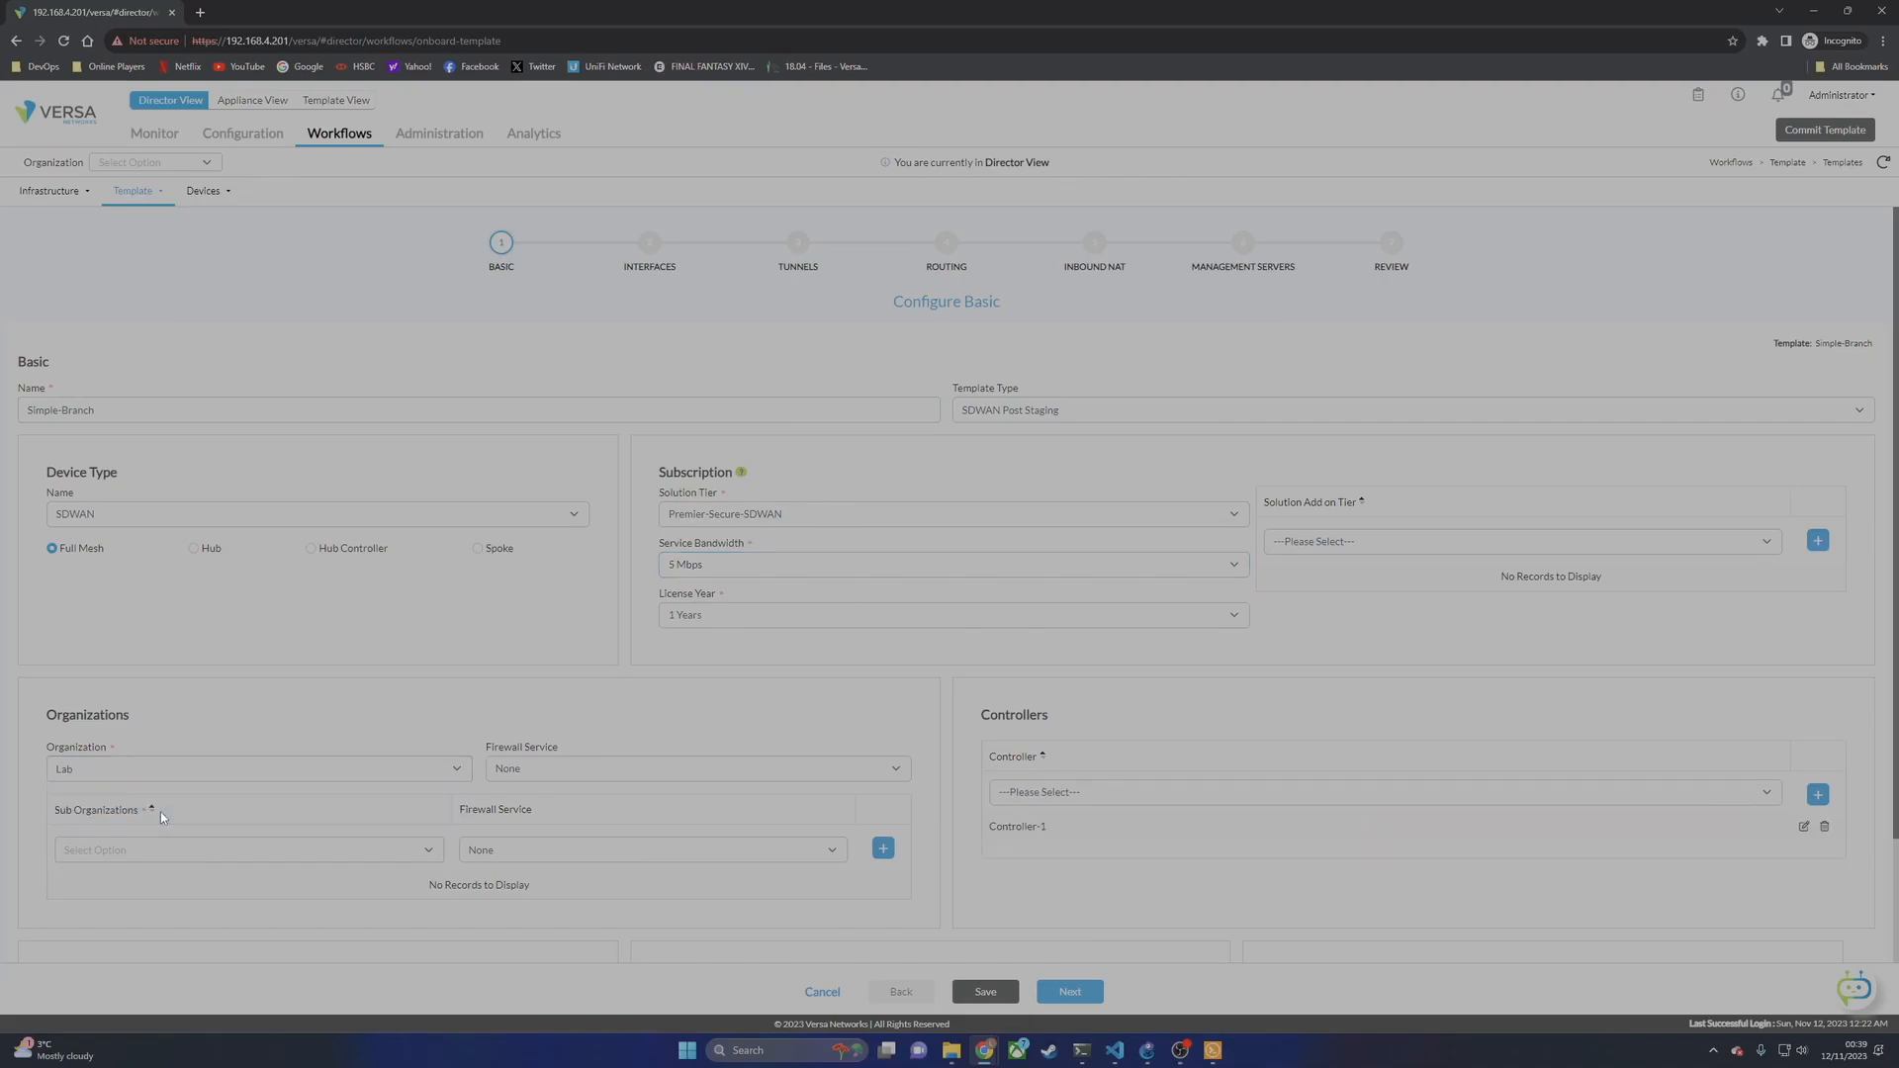
pyautogui.click(721, 777)
pyautogui.click(551, 806)
pyautogui.scroll(-3, 1050, 886)
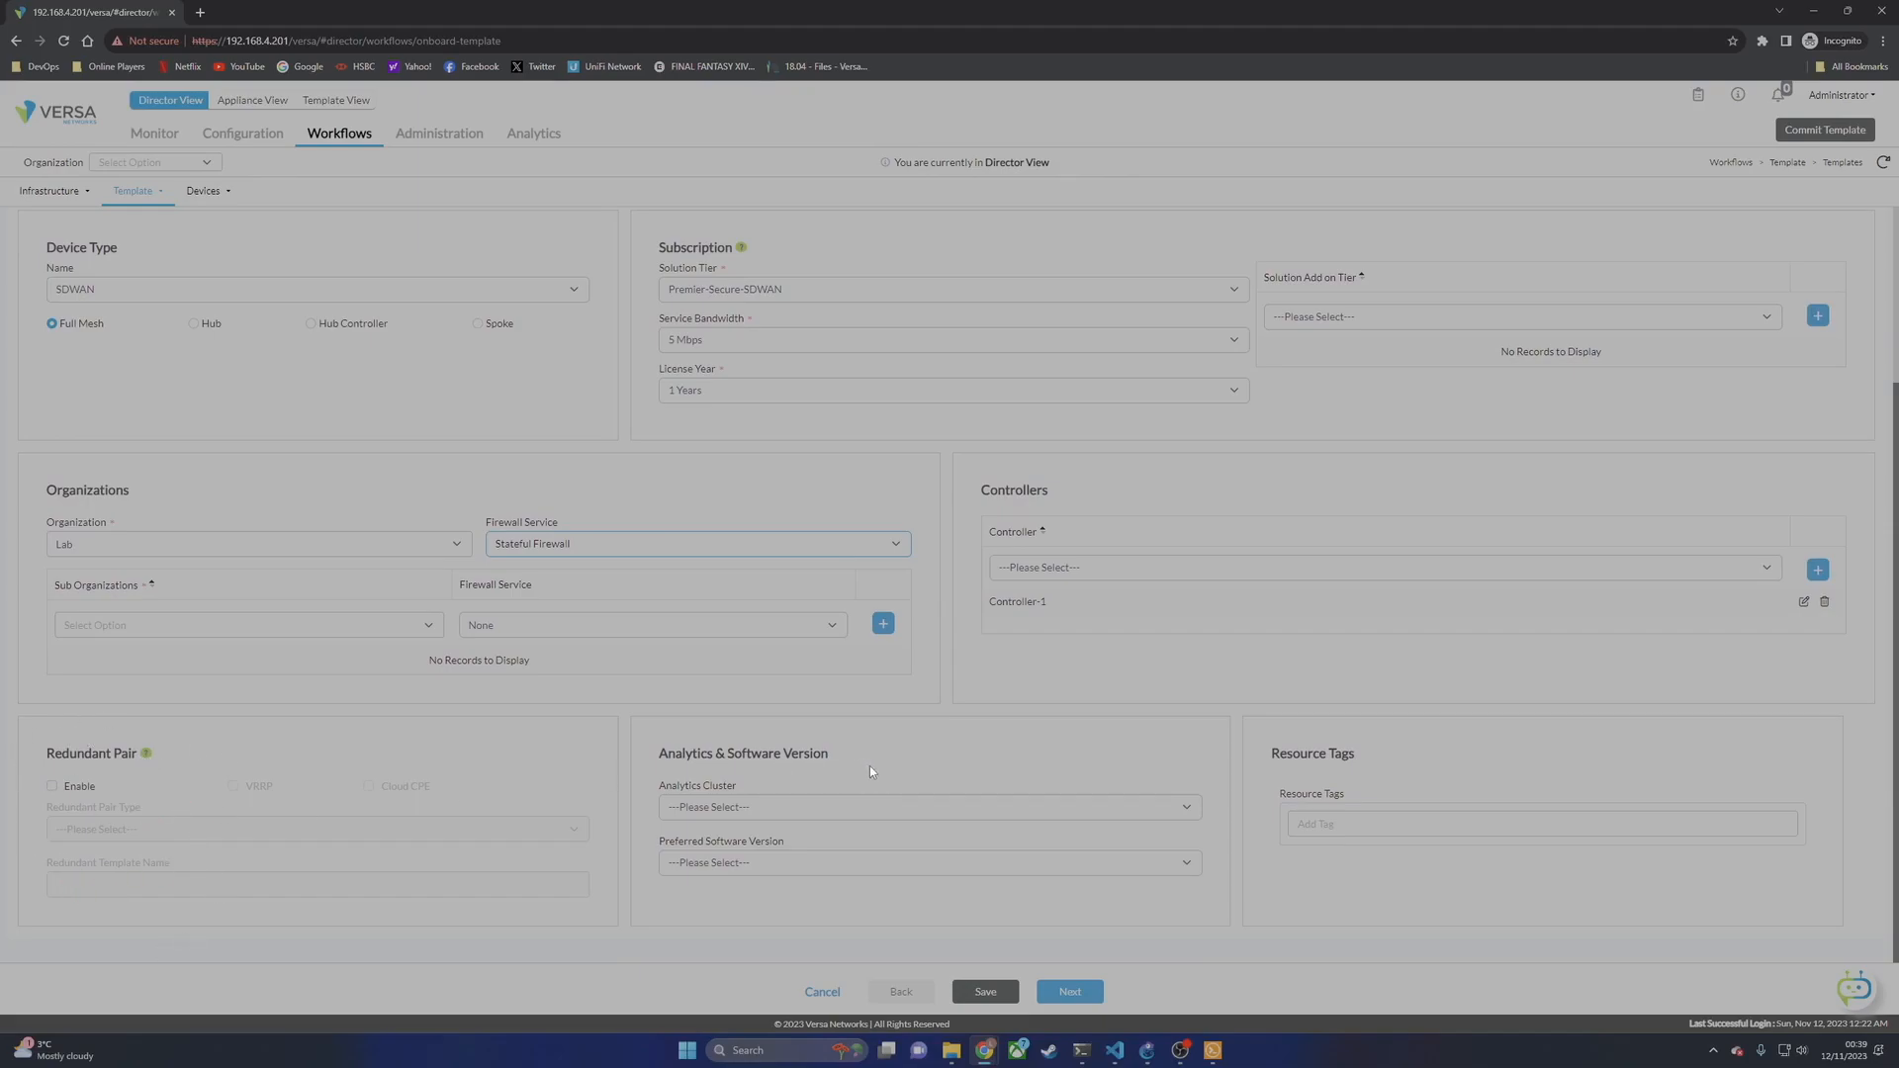
pyautogui.click(753, 808)
pyautogui.click(702, 842)
pyautogui.click(828, 872)
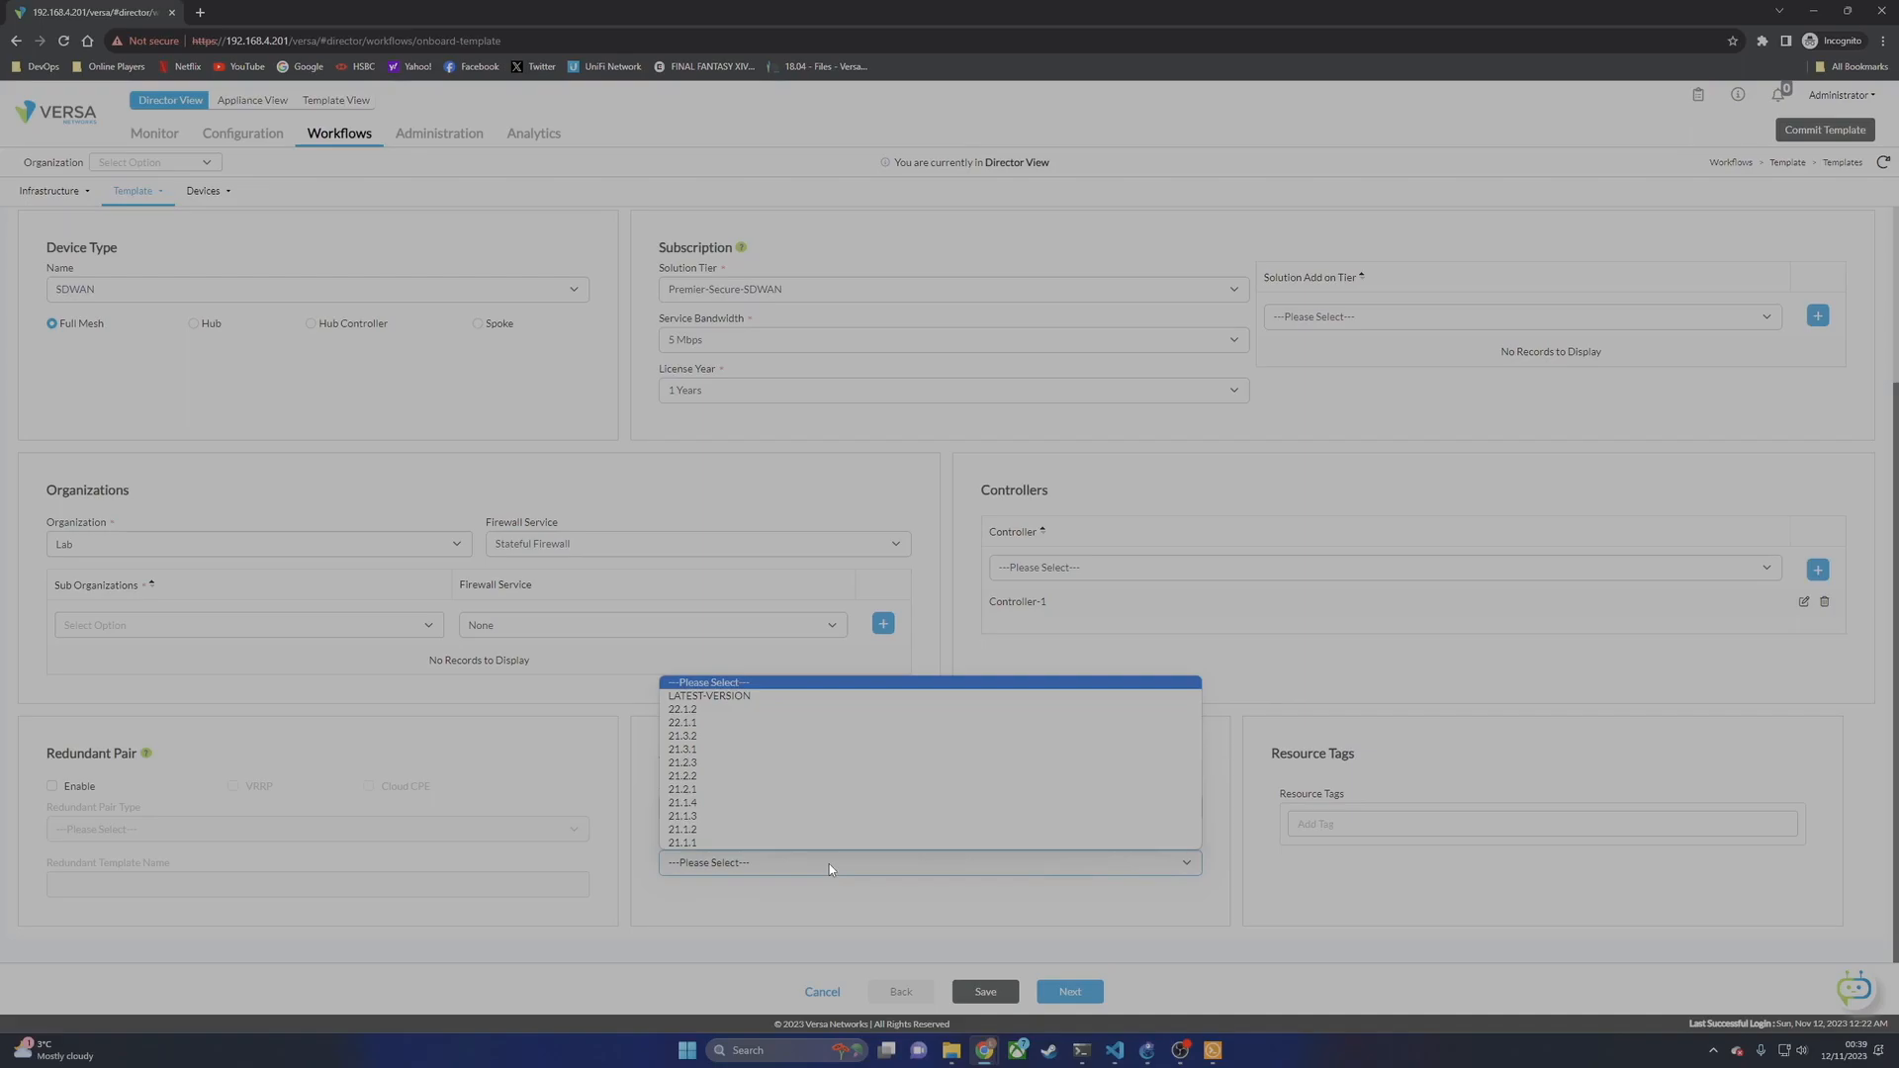
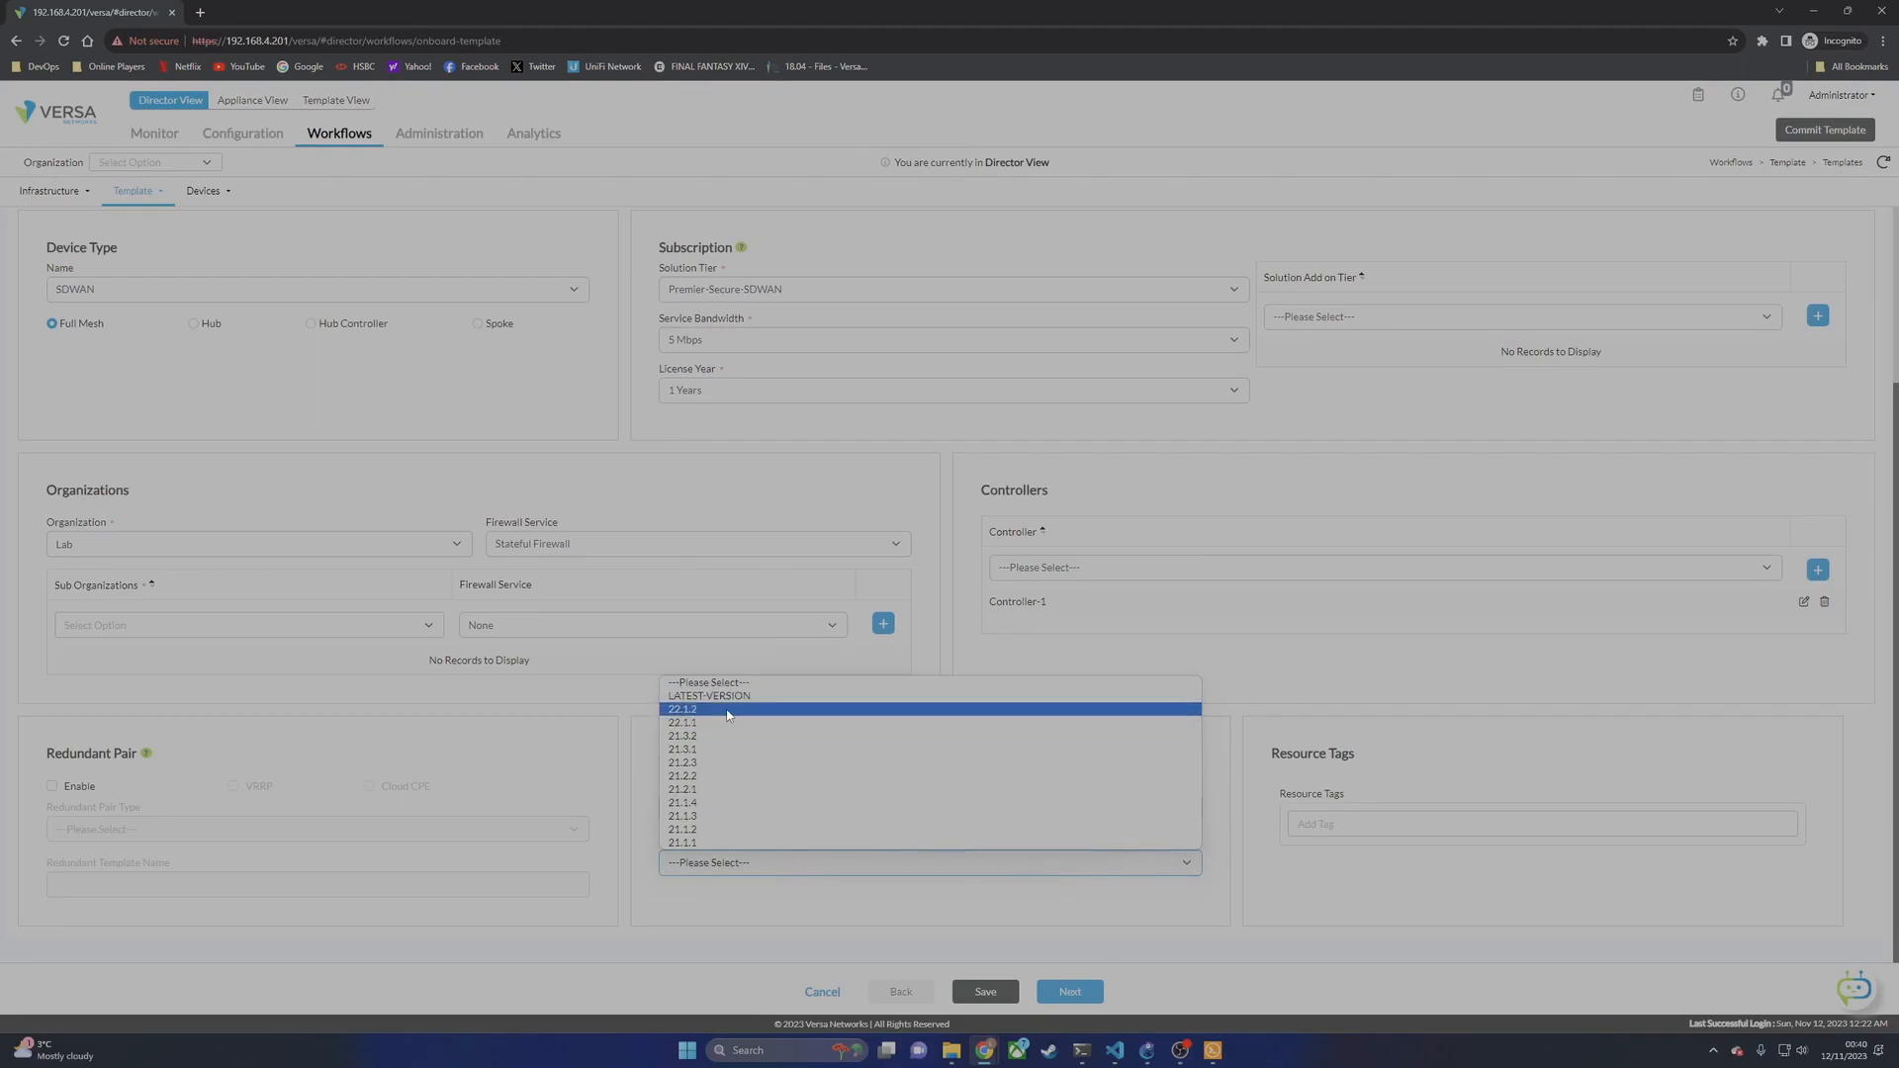
# Step: Leave Preferred Software Version at '---Please Select---' and continue to Configure Interfaces
pyautogui.click(755, 685)
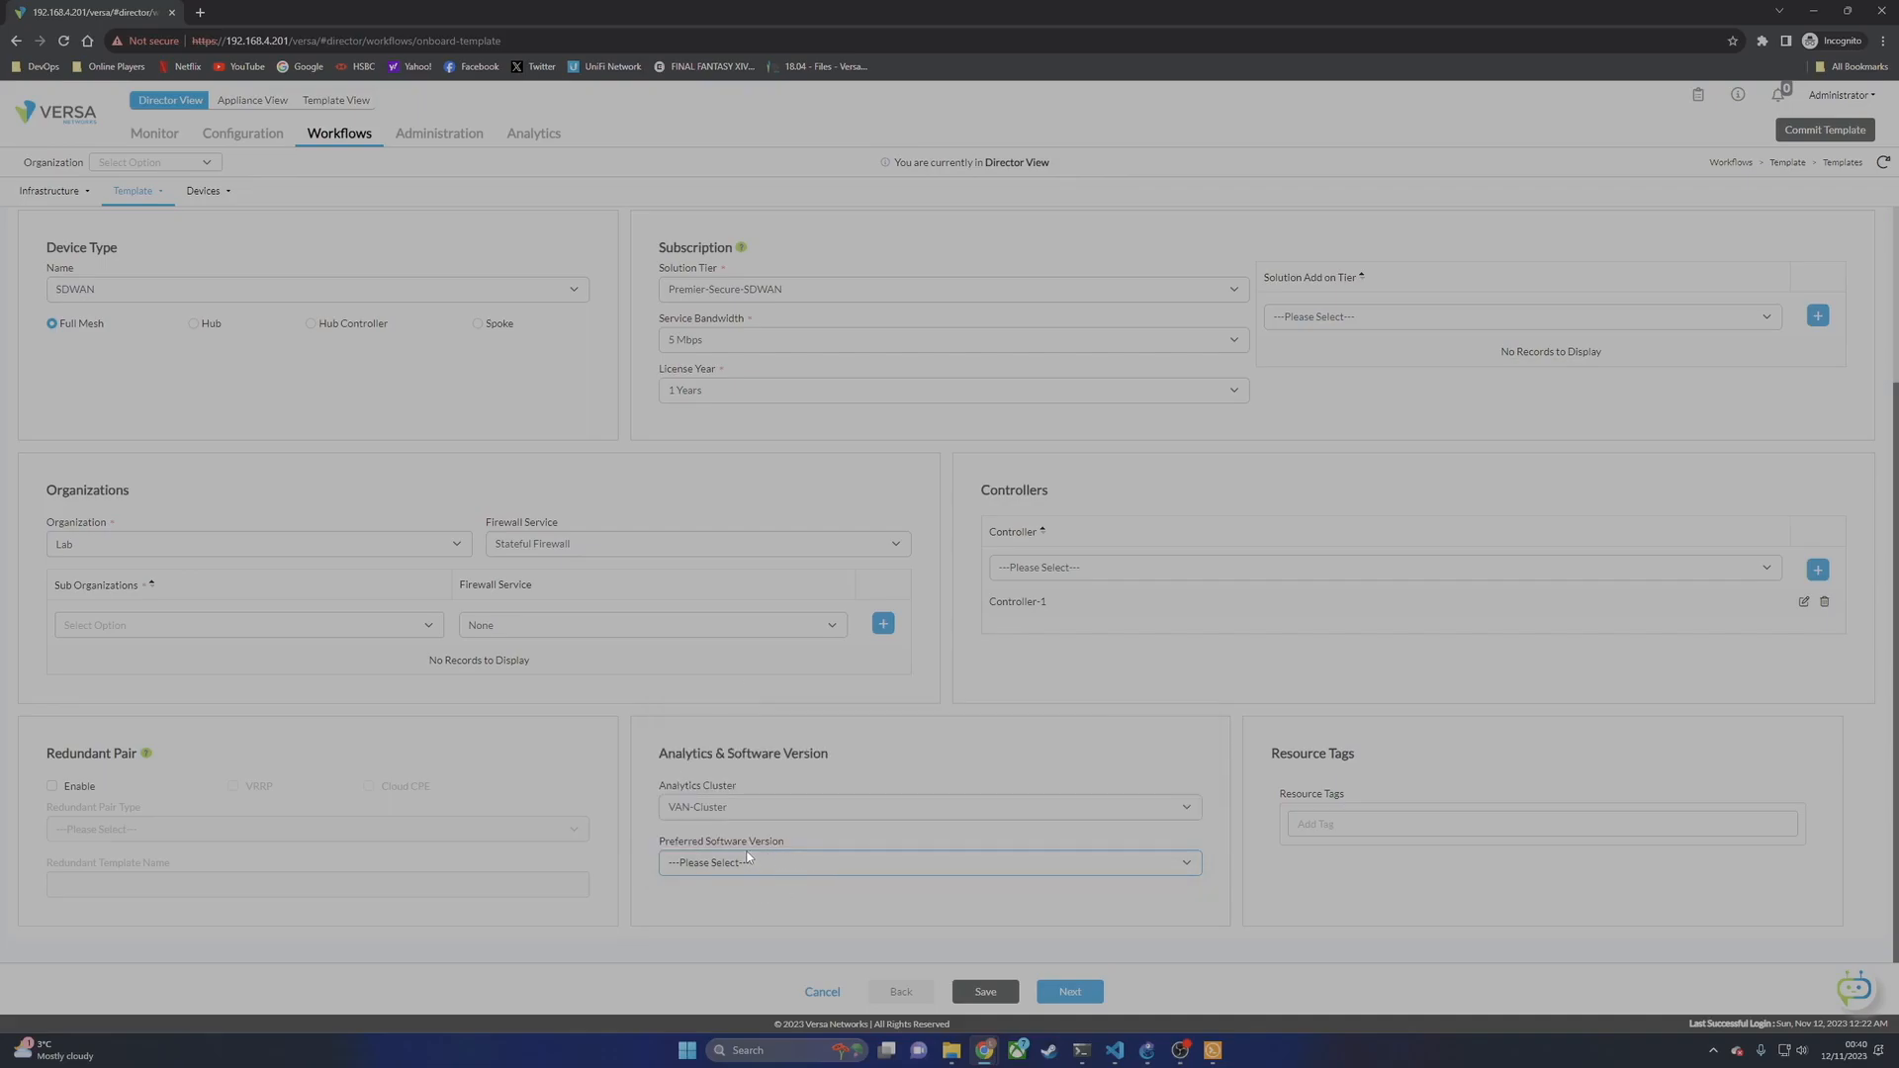
pyautogui.click(1072, 993)
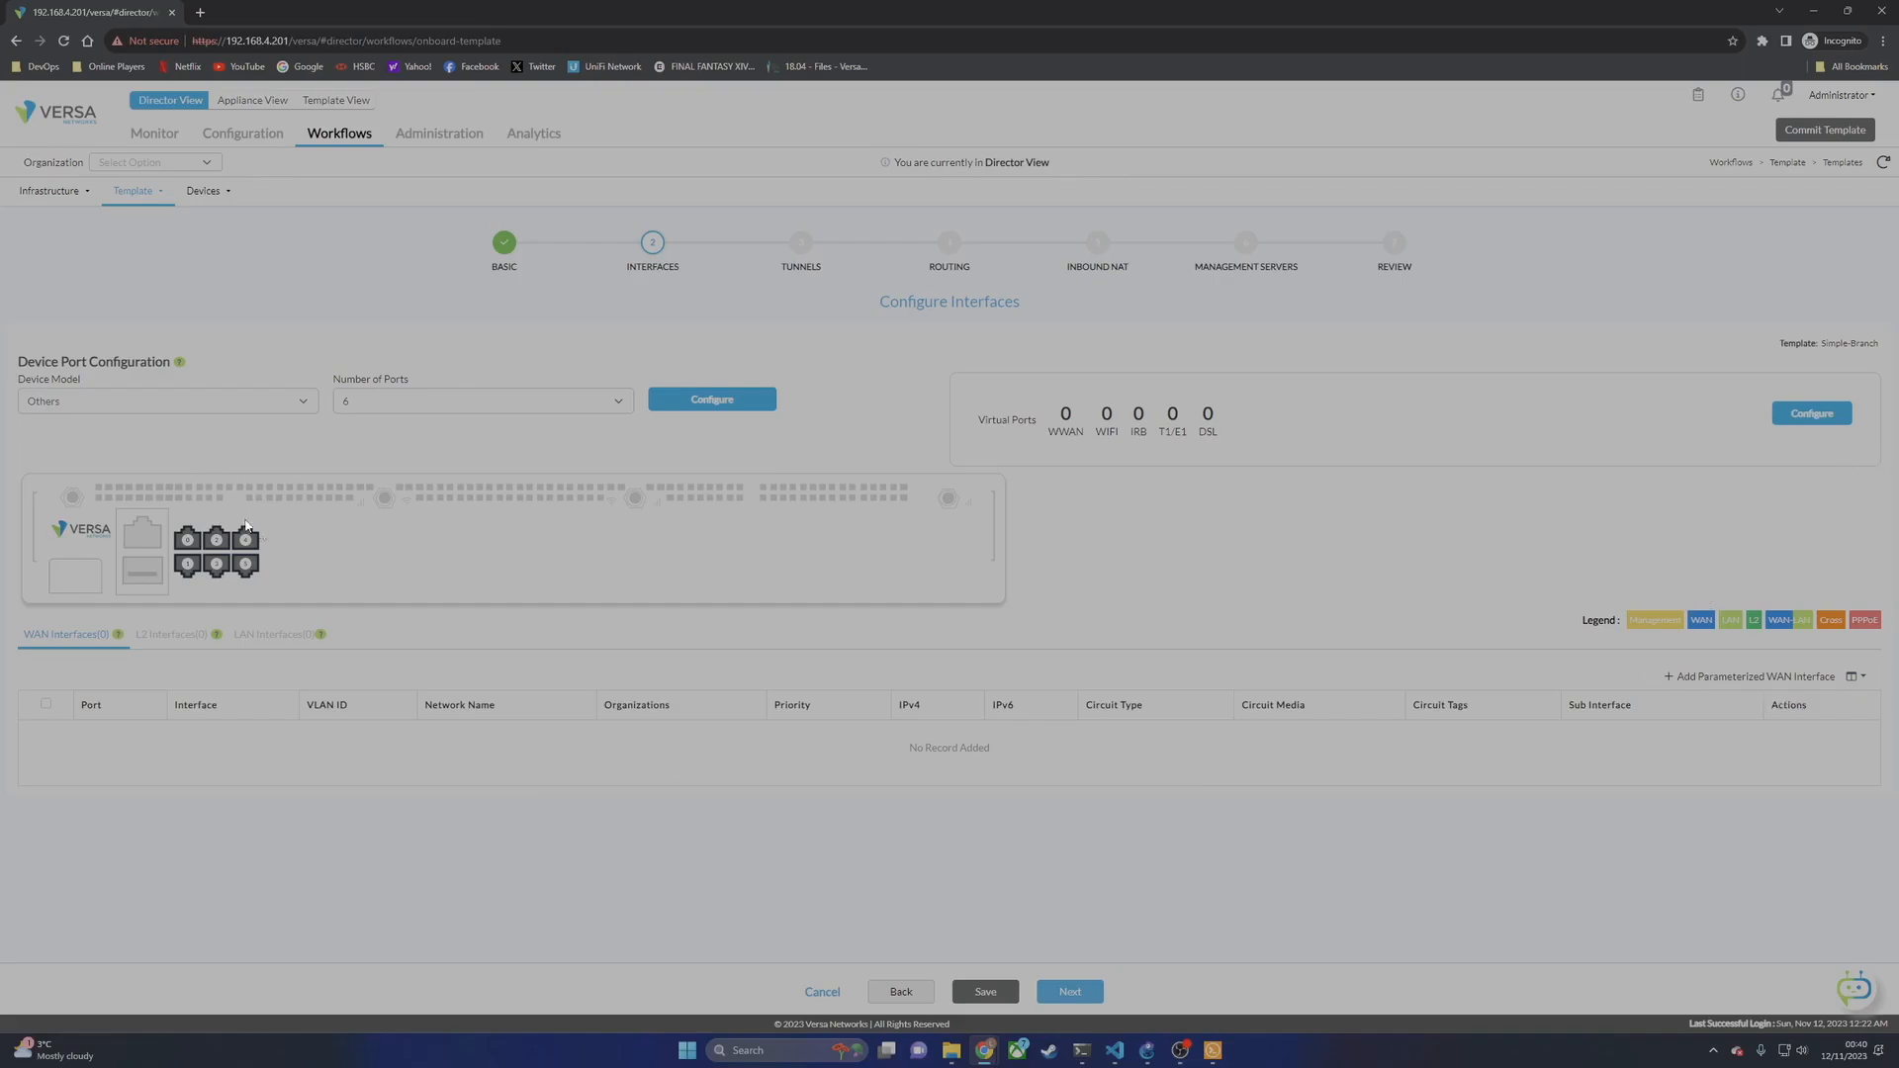
# Step: Make port 0 a WAN port, checking the topology for Branch-1's MPLS link
pyautogui.click(183, 542)
pyautogui.click(205, 545)
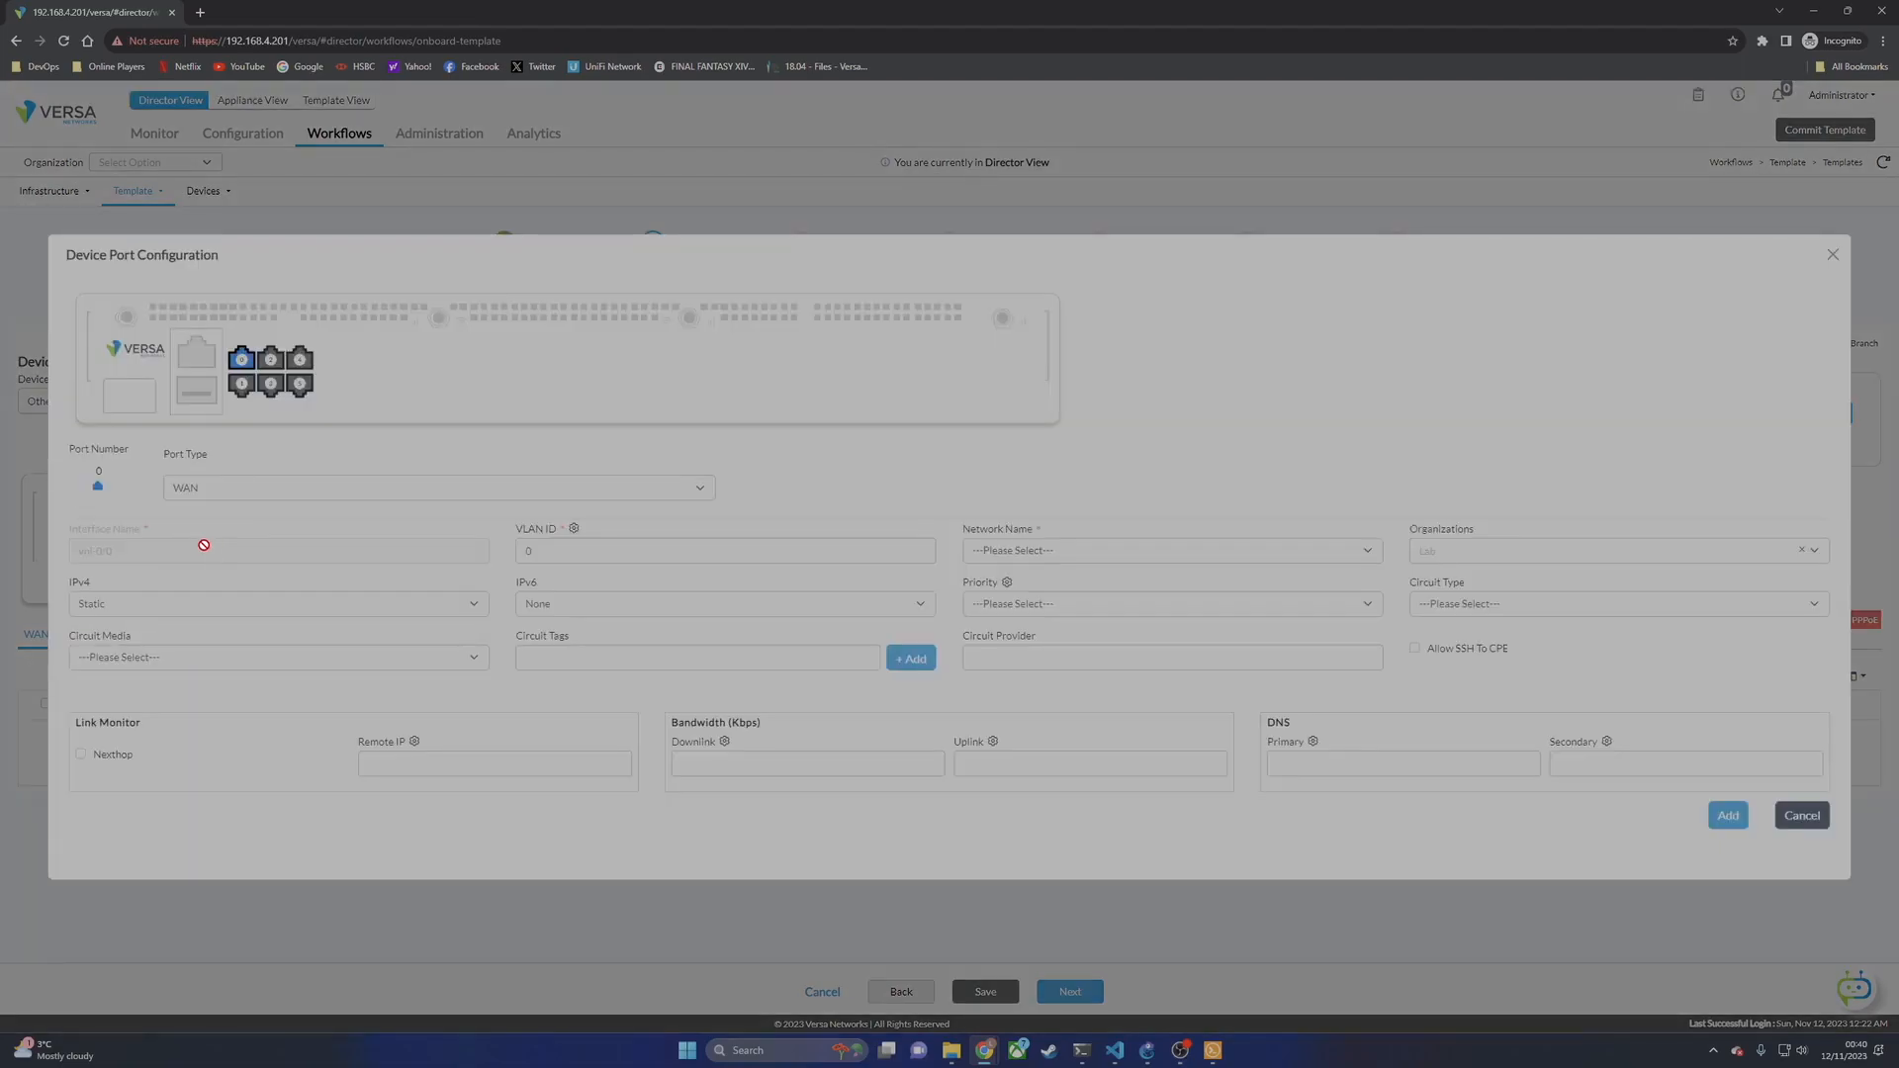
pyautogui.click(1147, 1050)
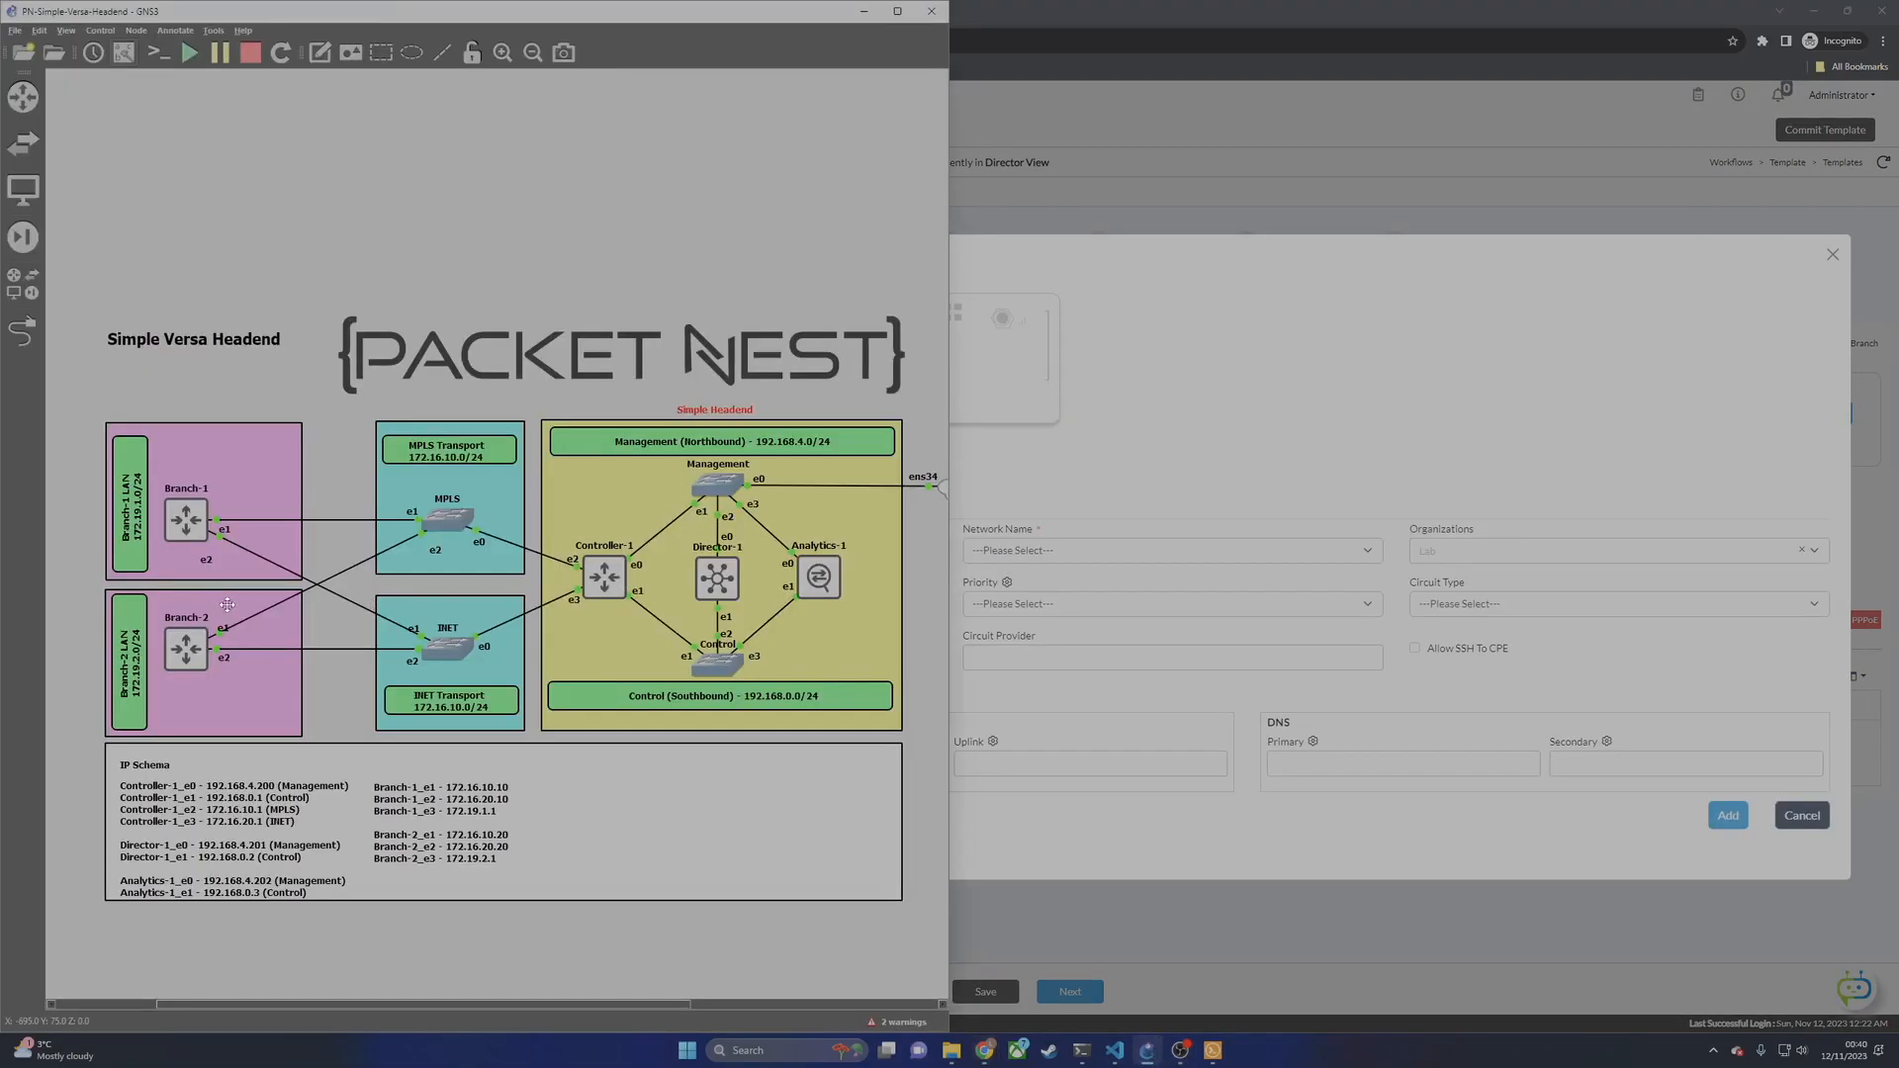
pyautogui.click(237, 521)
pyautogui.click(1117, 506)
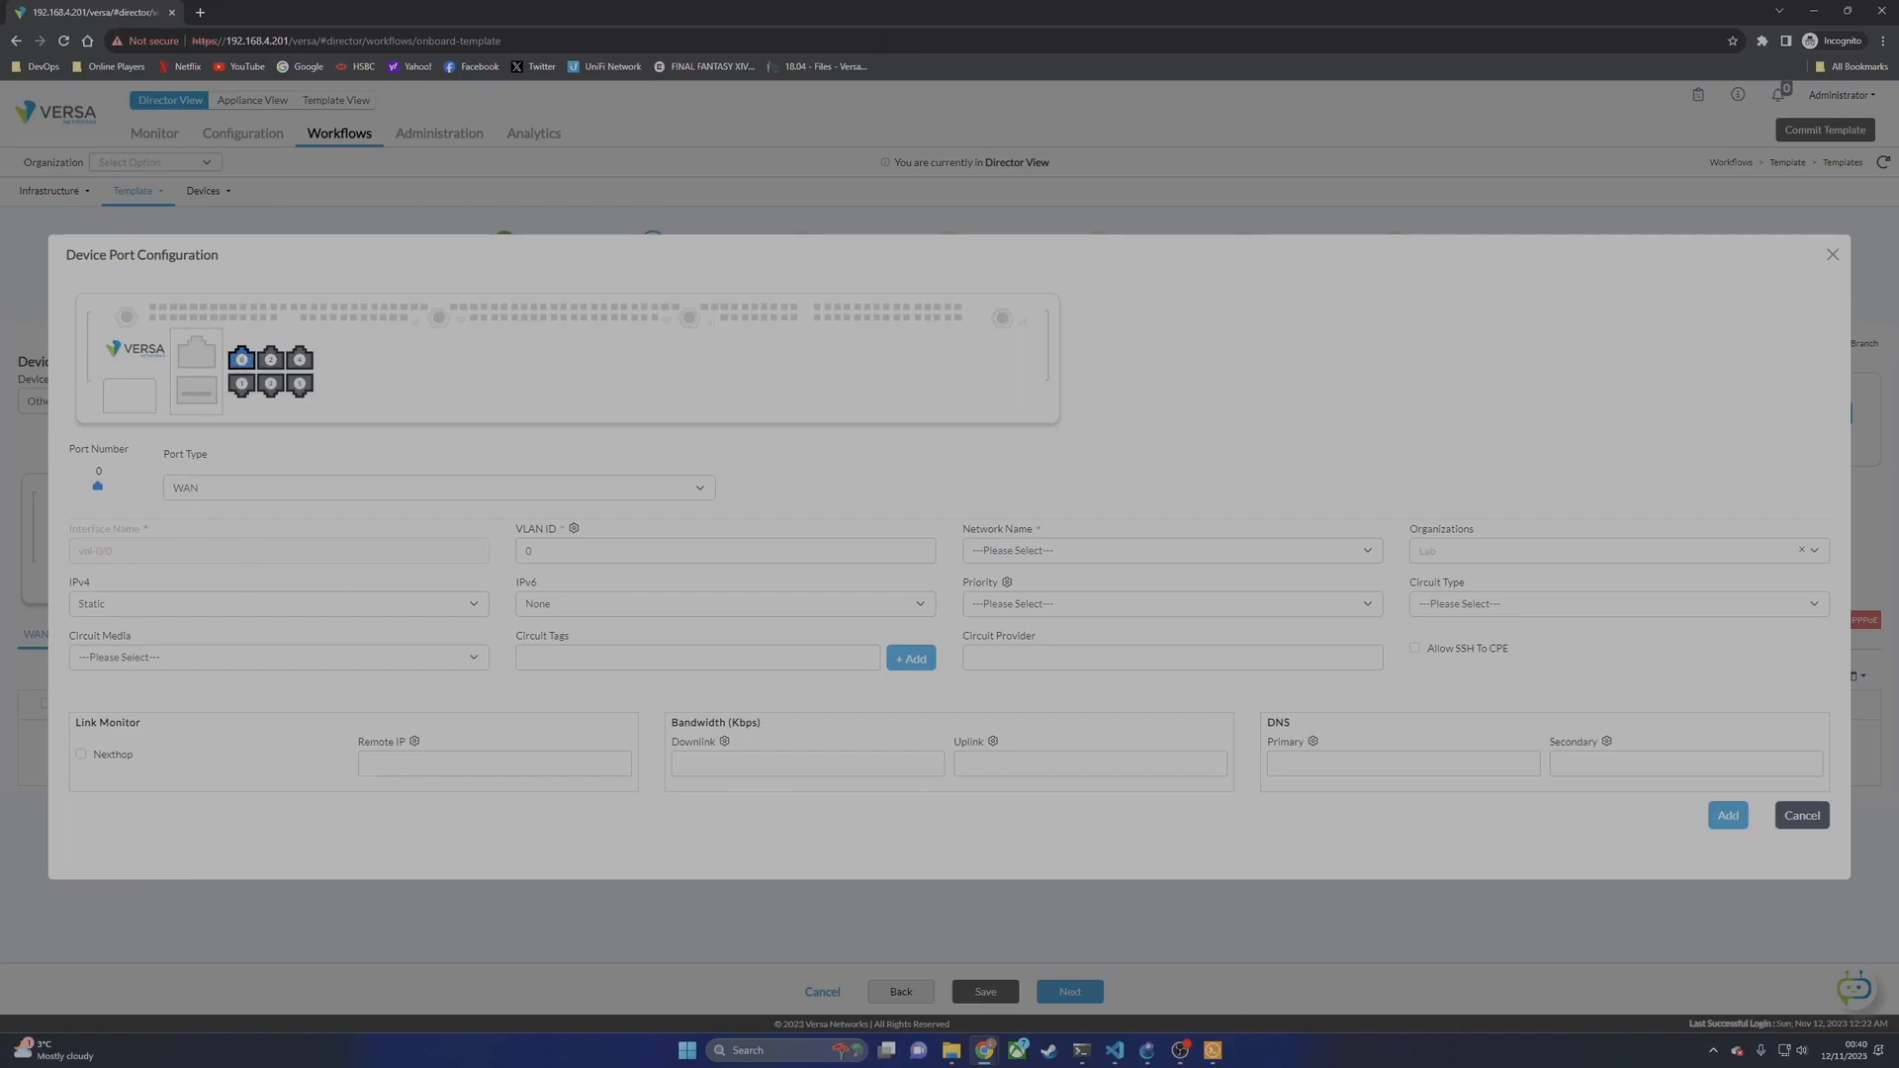
# Step: Set port 0 to network MPLS, circuit type IP, circuit media Ethernet, and add it
pyautogui.click(1149, 550)
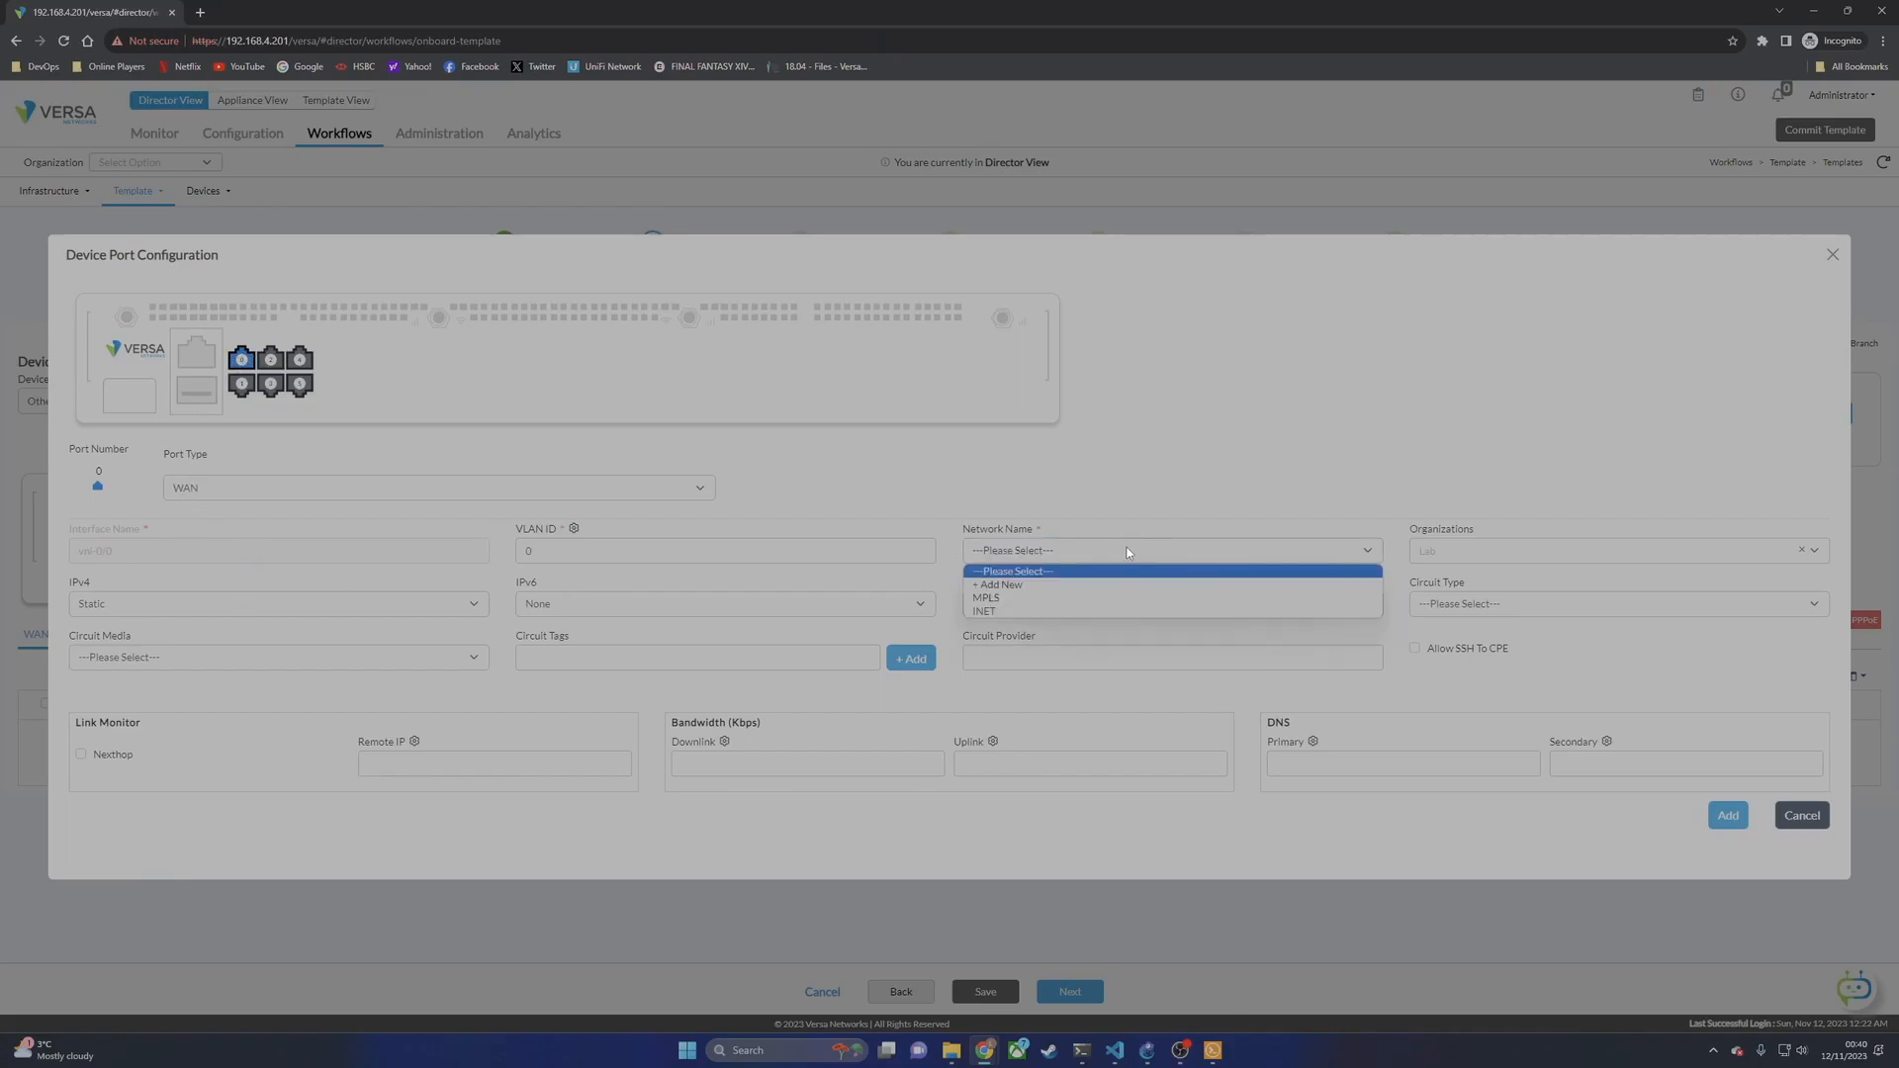
pyautogui.click(992, 599)
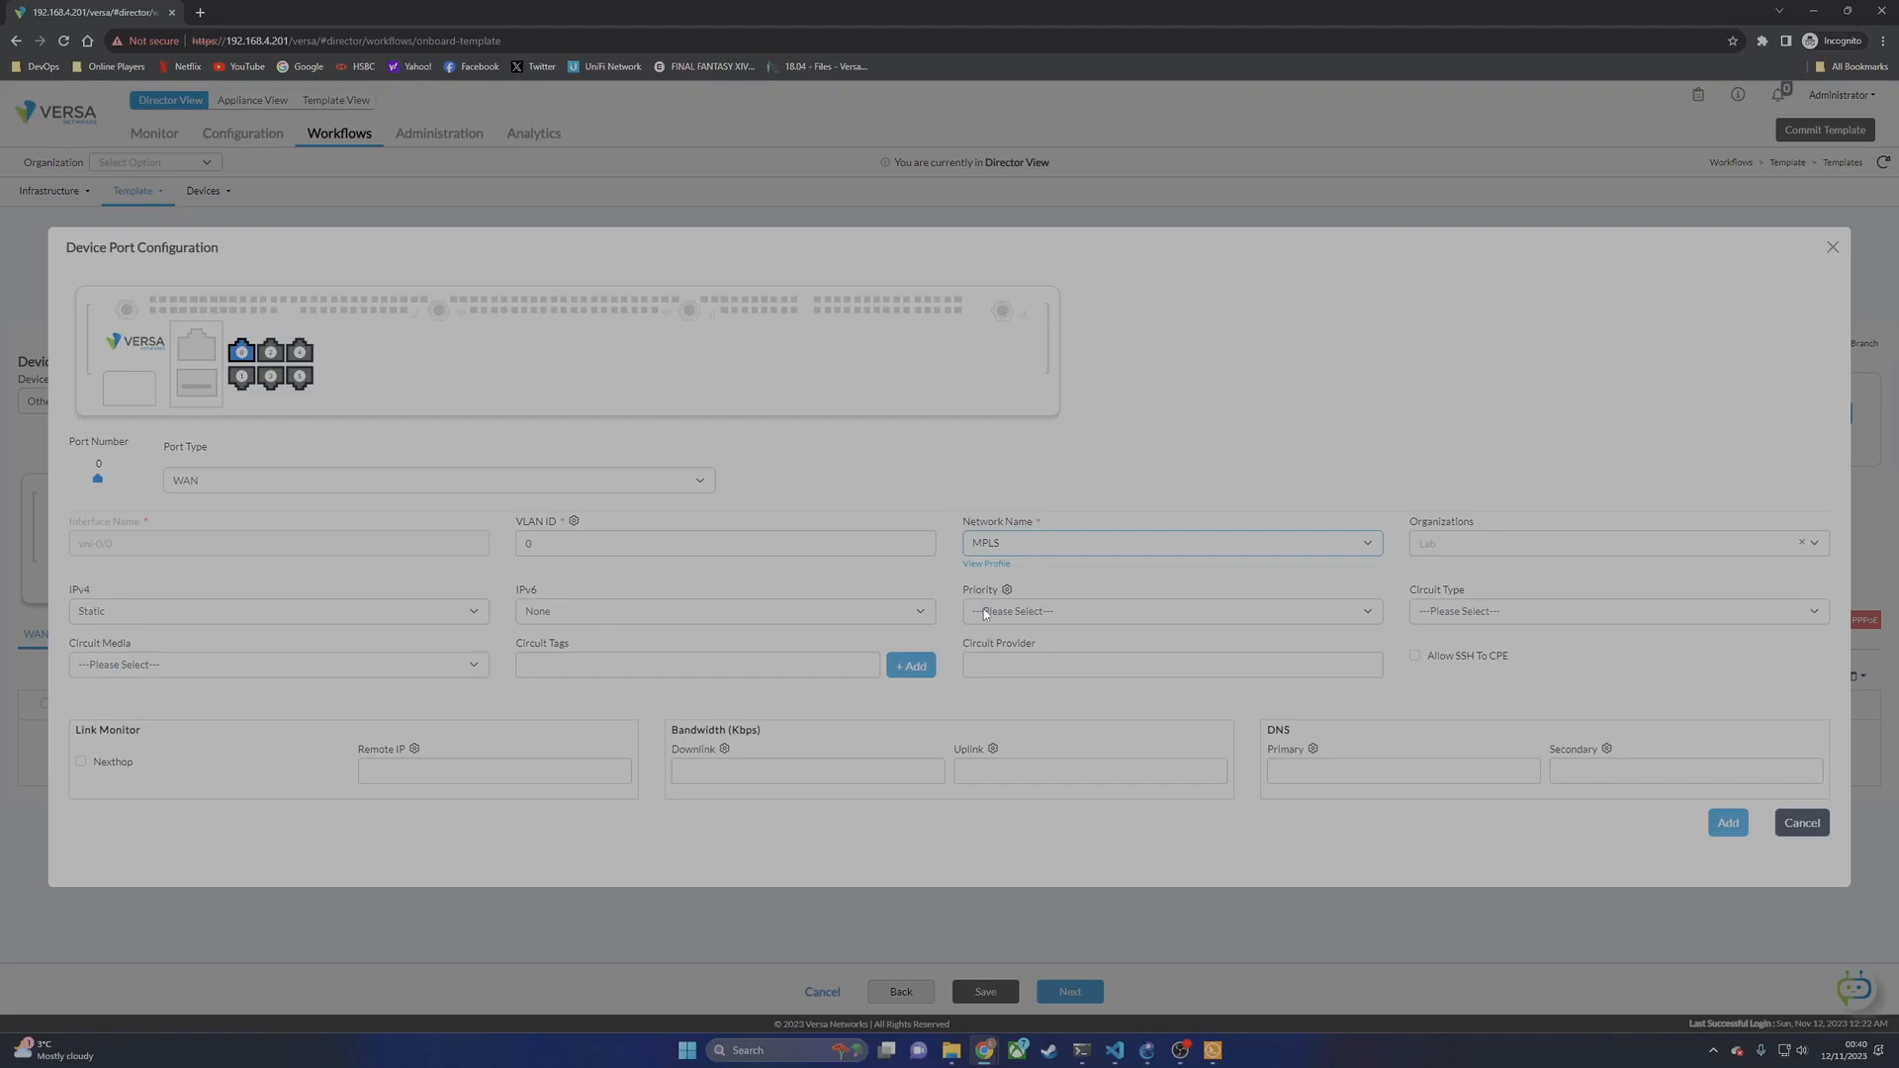
pyautogui.click(1464, 620)
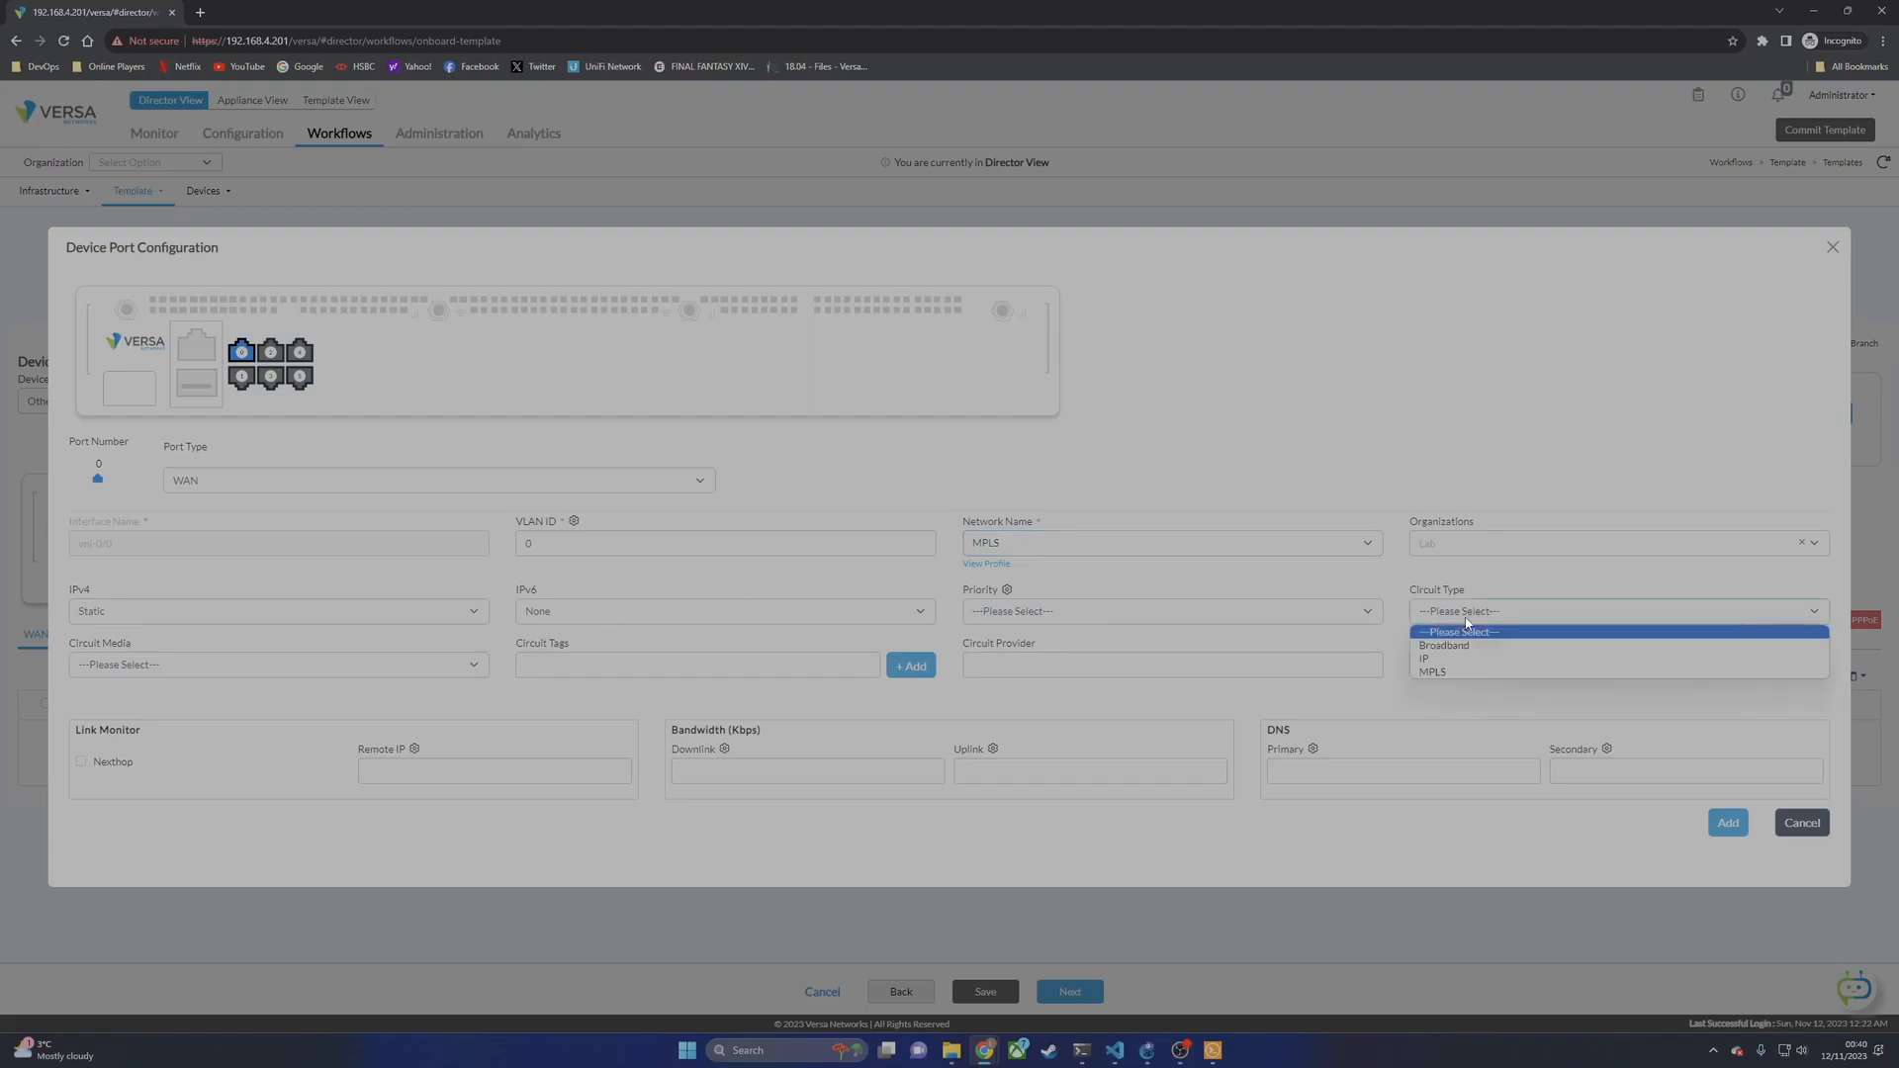
pyautogui.click(1471, 647)
pyautogui.click(315, 669)
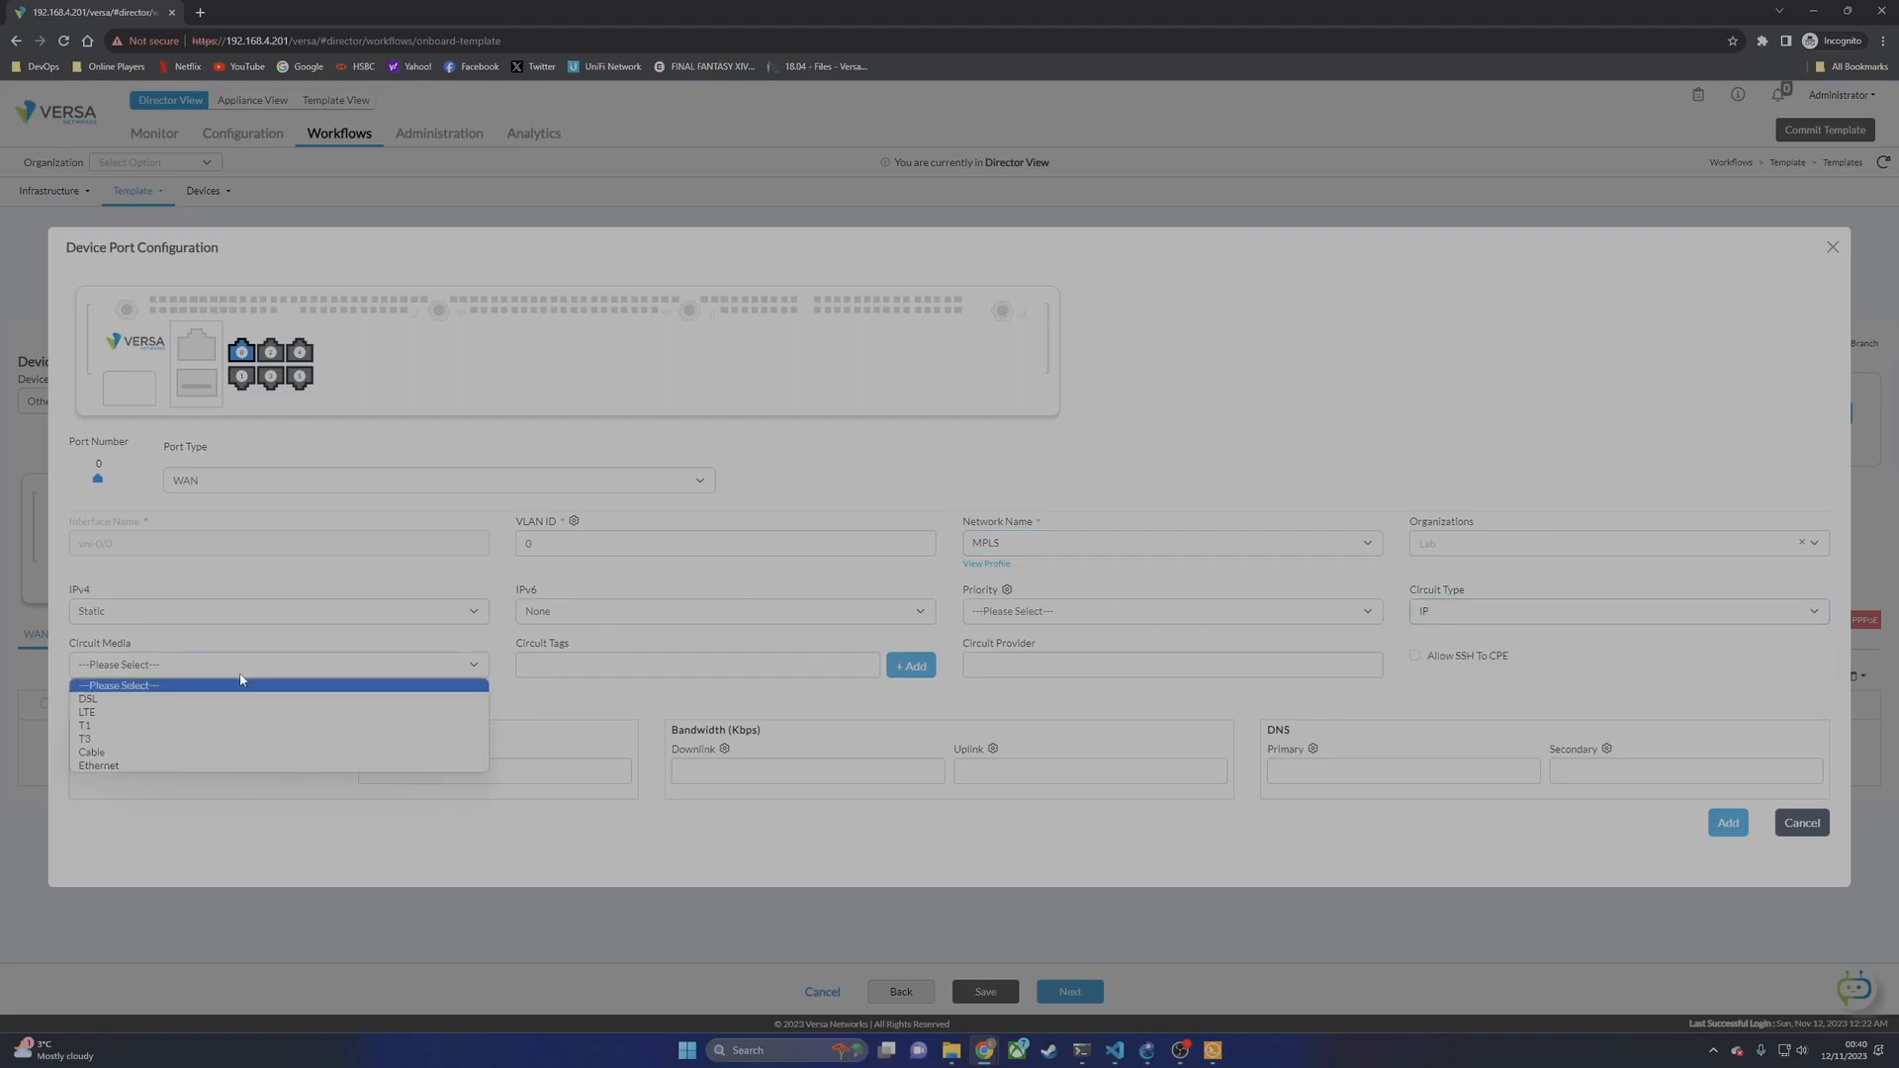
pyautogui.click(188, 768)
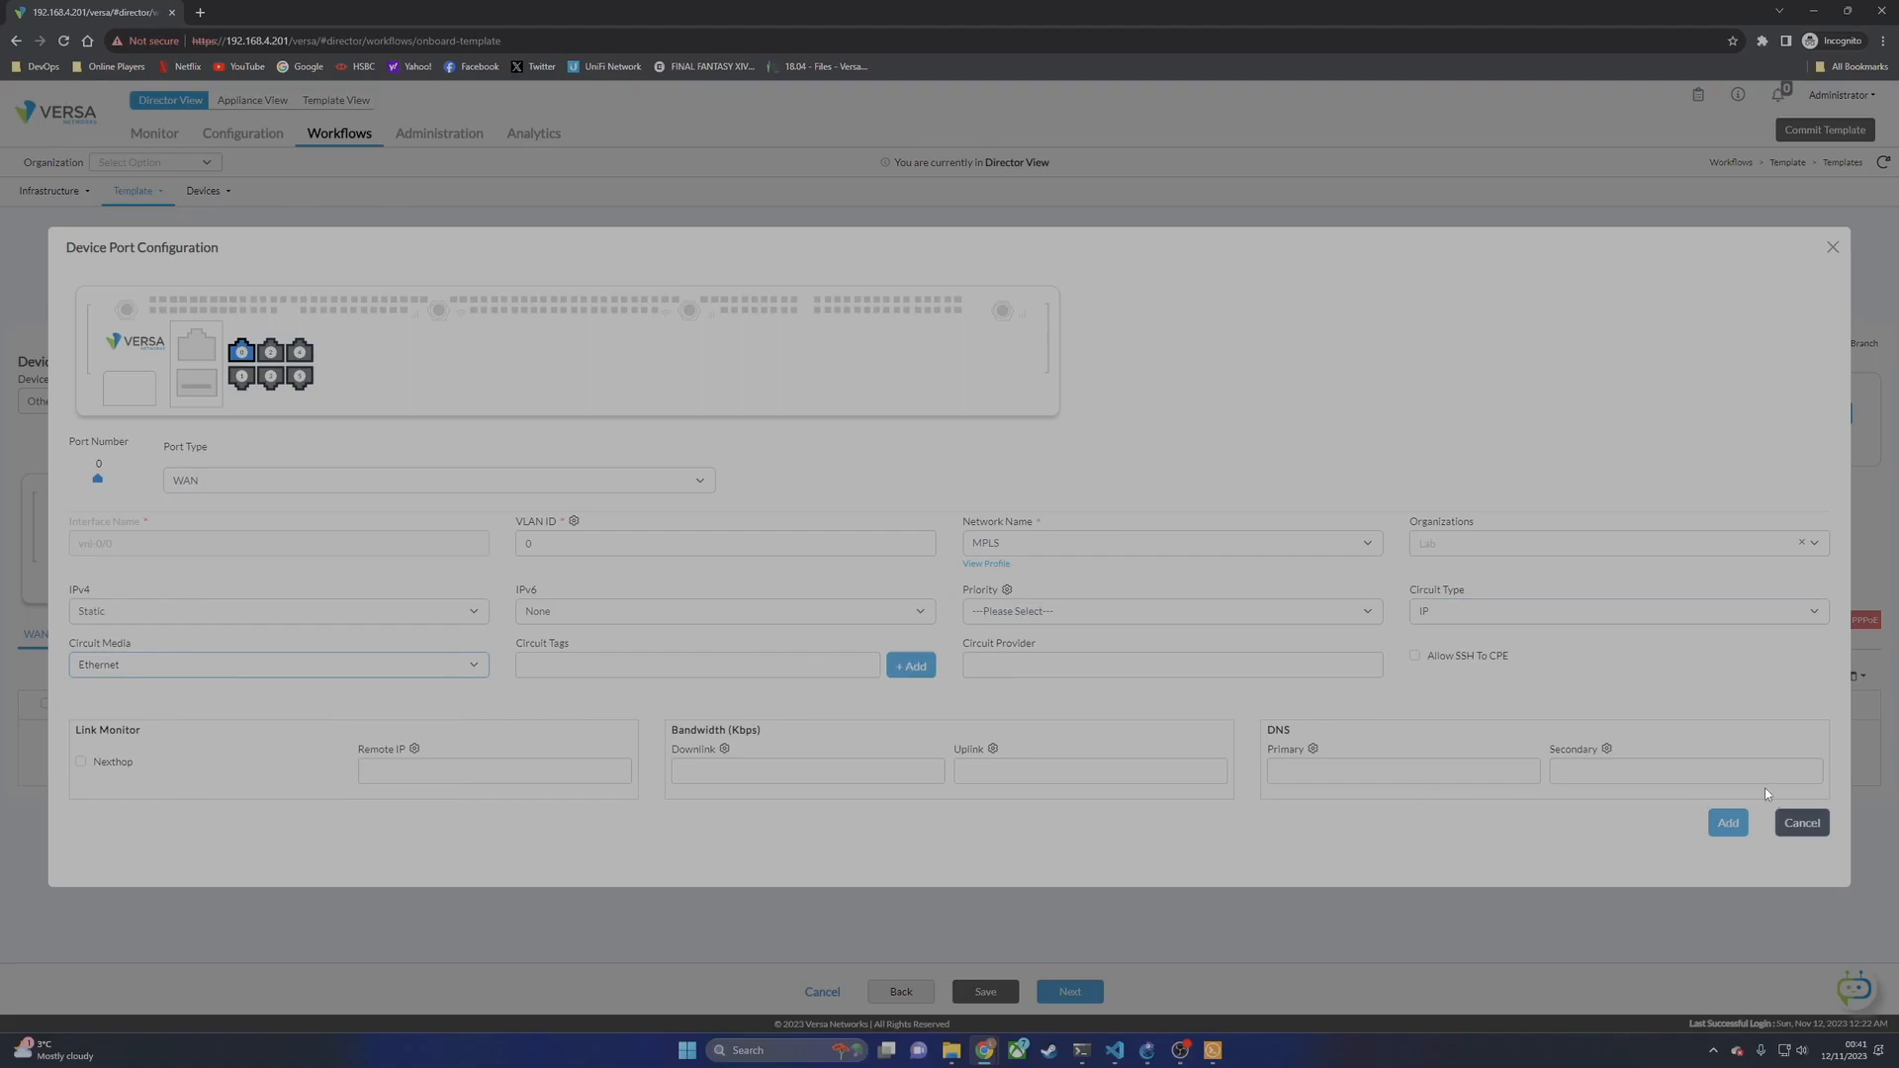
pyautogui.click(1728, 823)
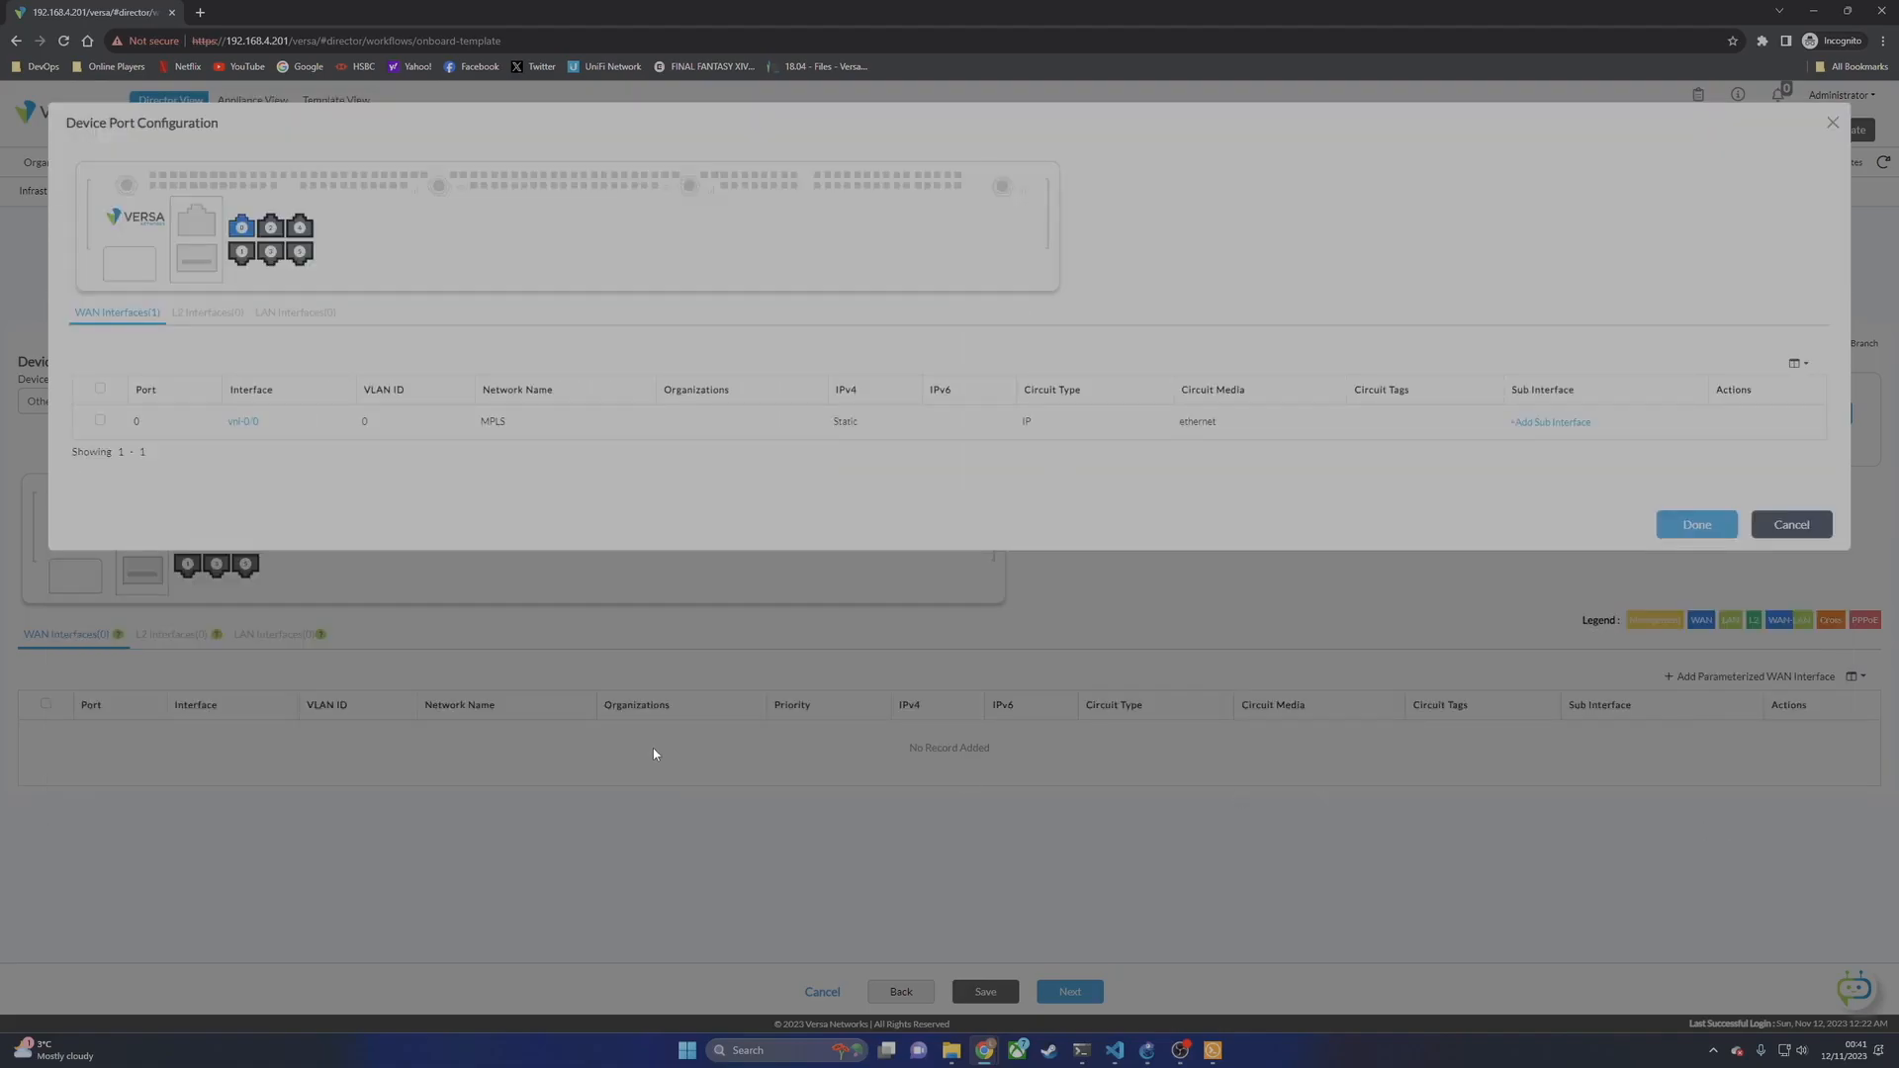
# Step: Add port 1 as a WAN port on INET with IP circuit type and Ethernet media
pyautogui.click(245, 257)
pyautogui.click(266, 260)
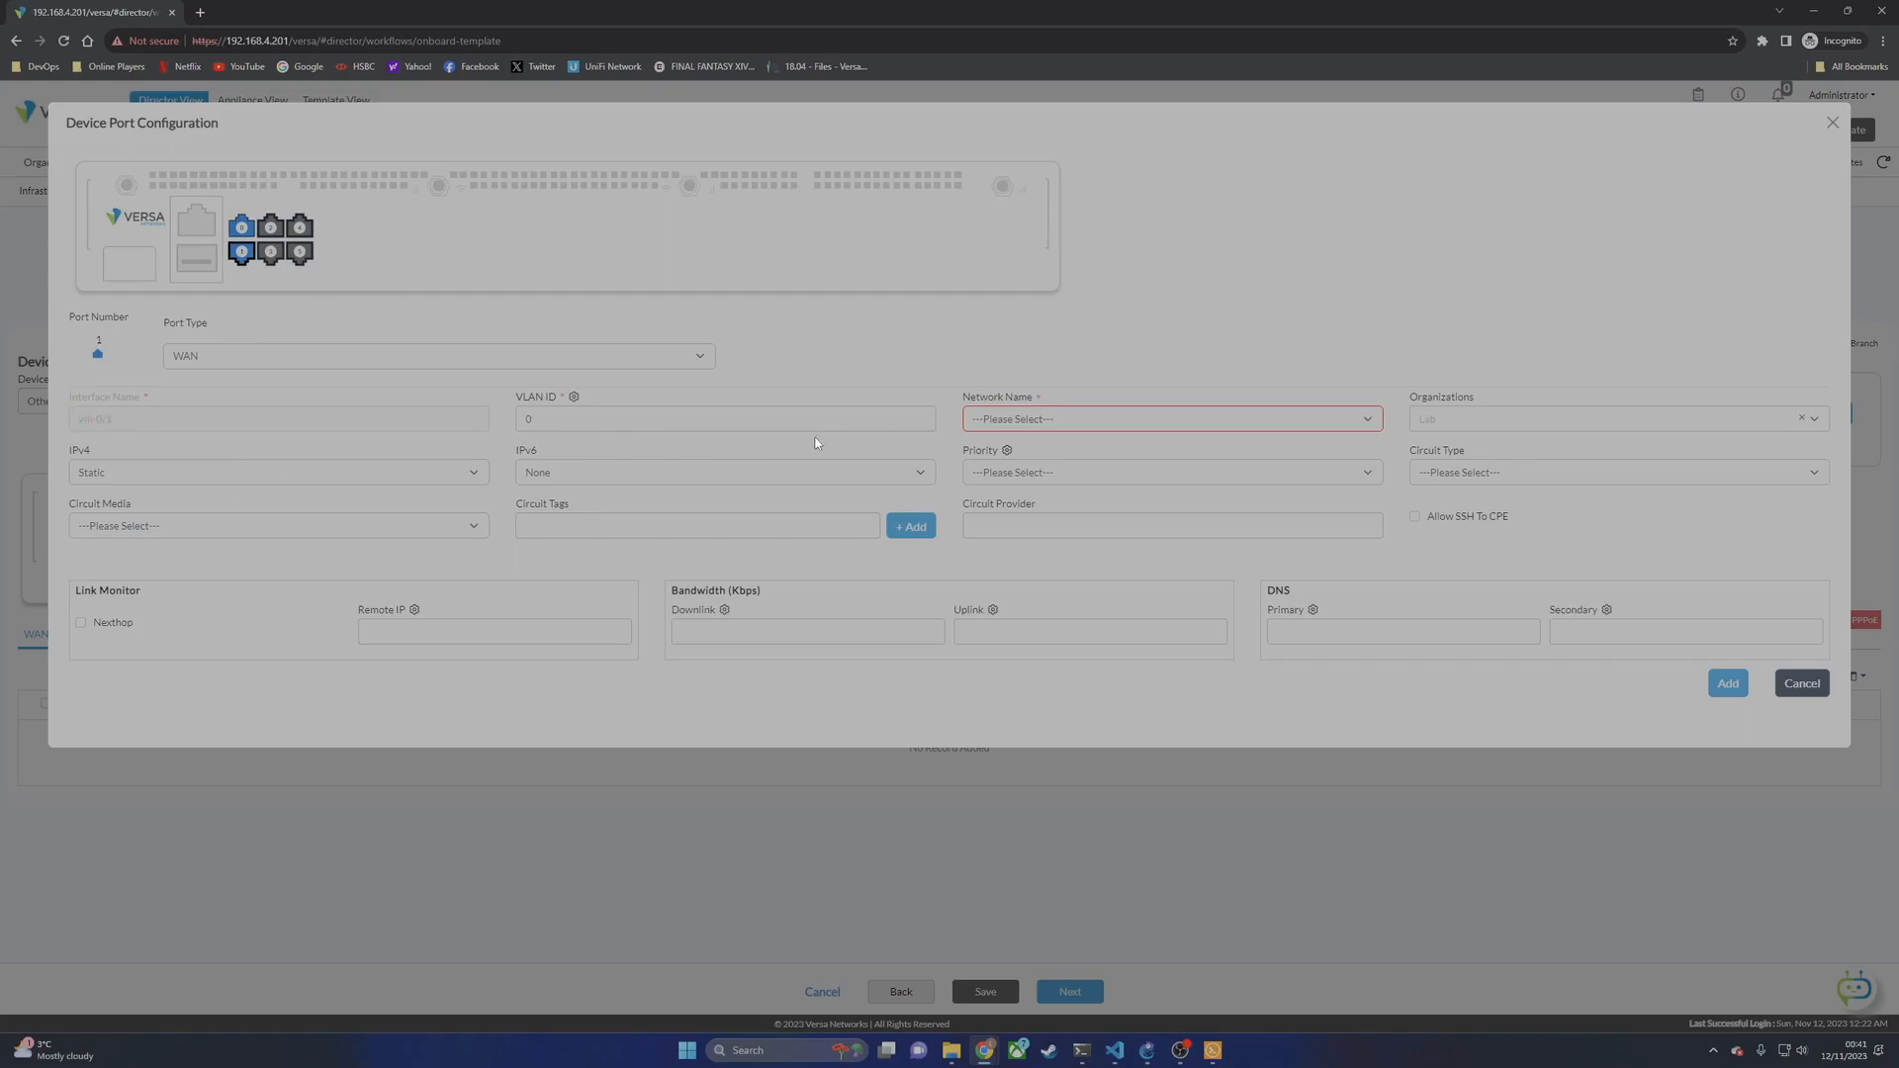
pyautogui.click(999, 419)
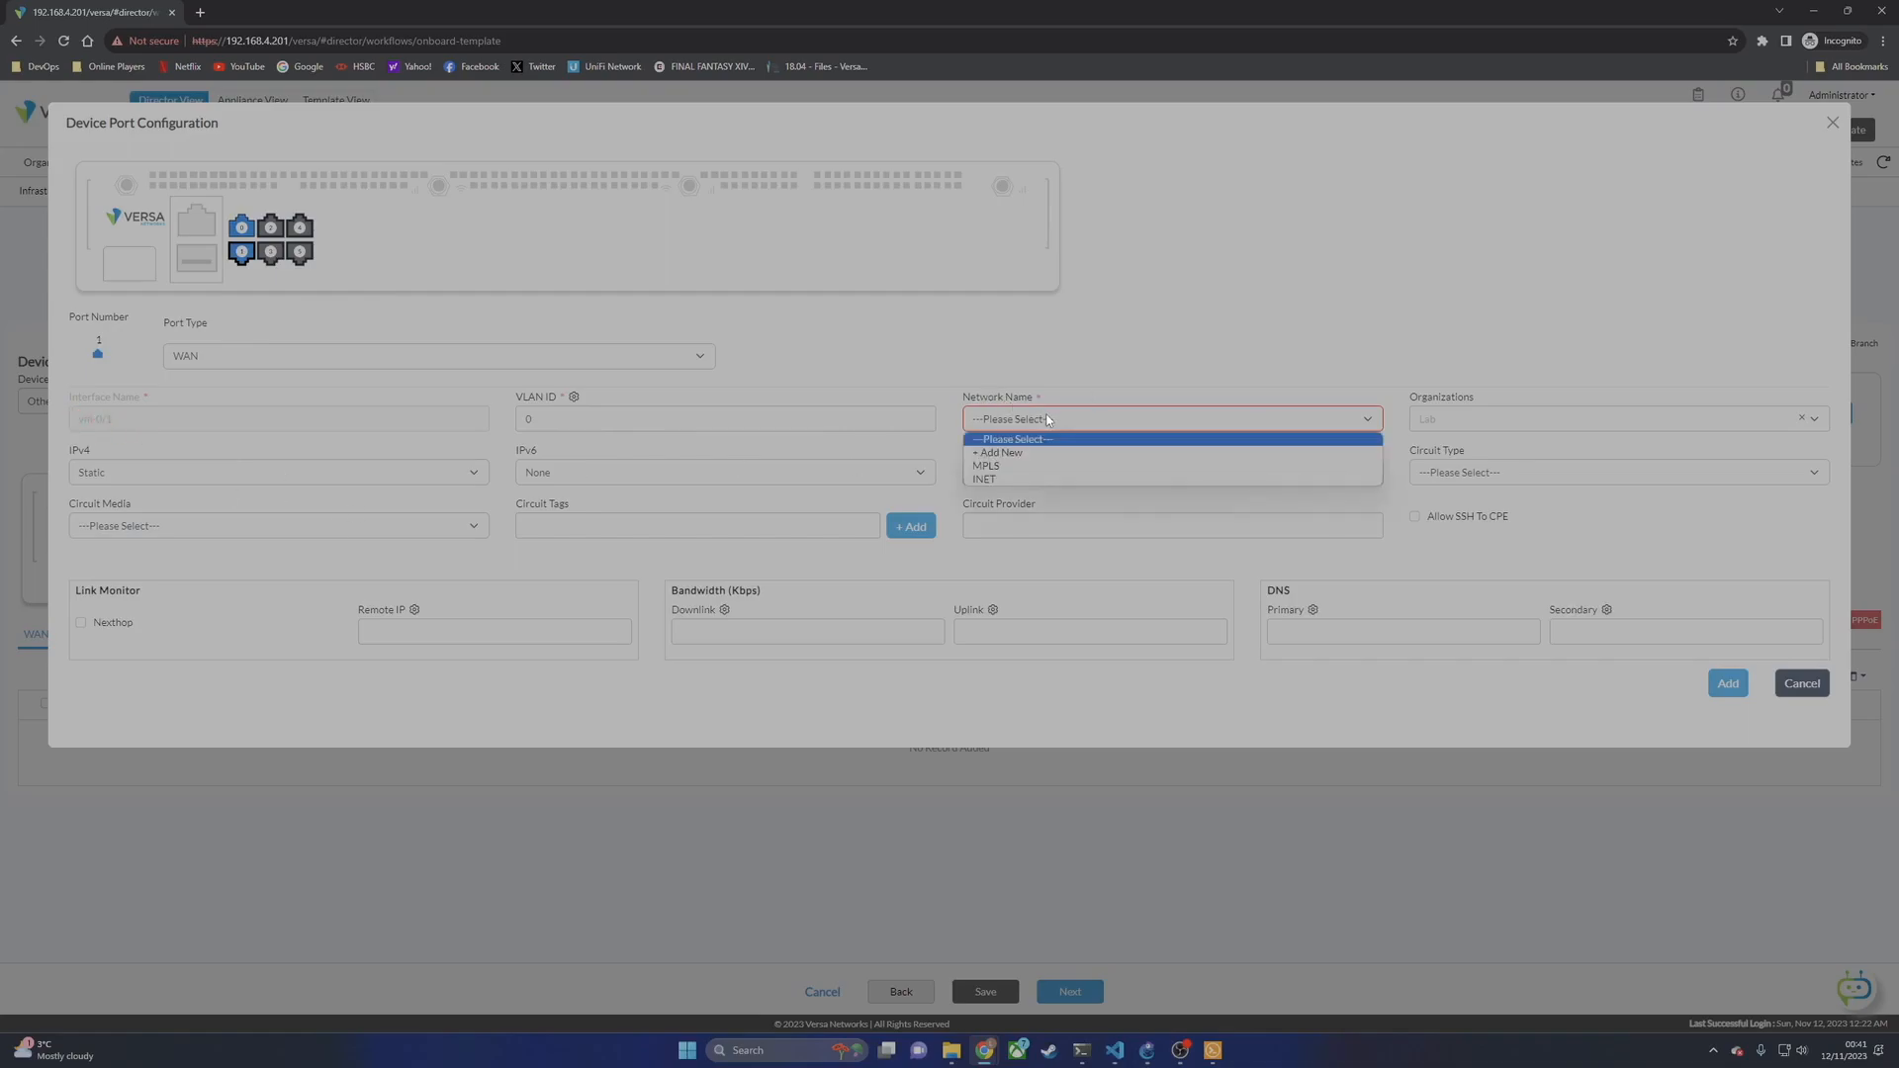
pyautogui.click(1000, 479)
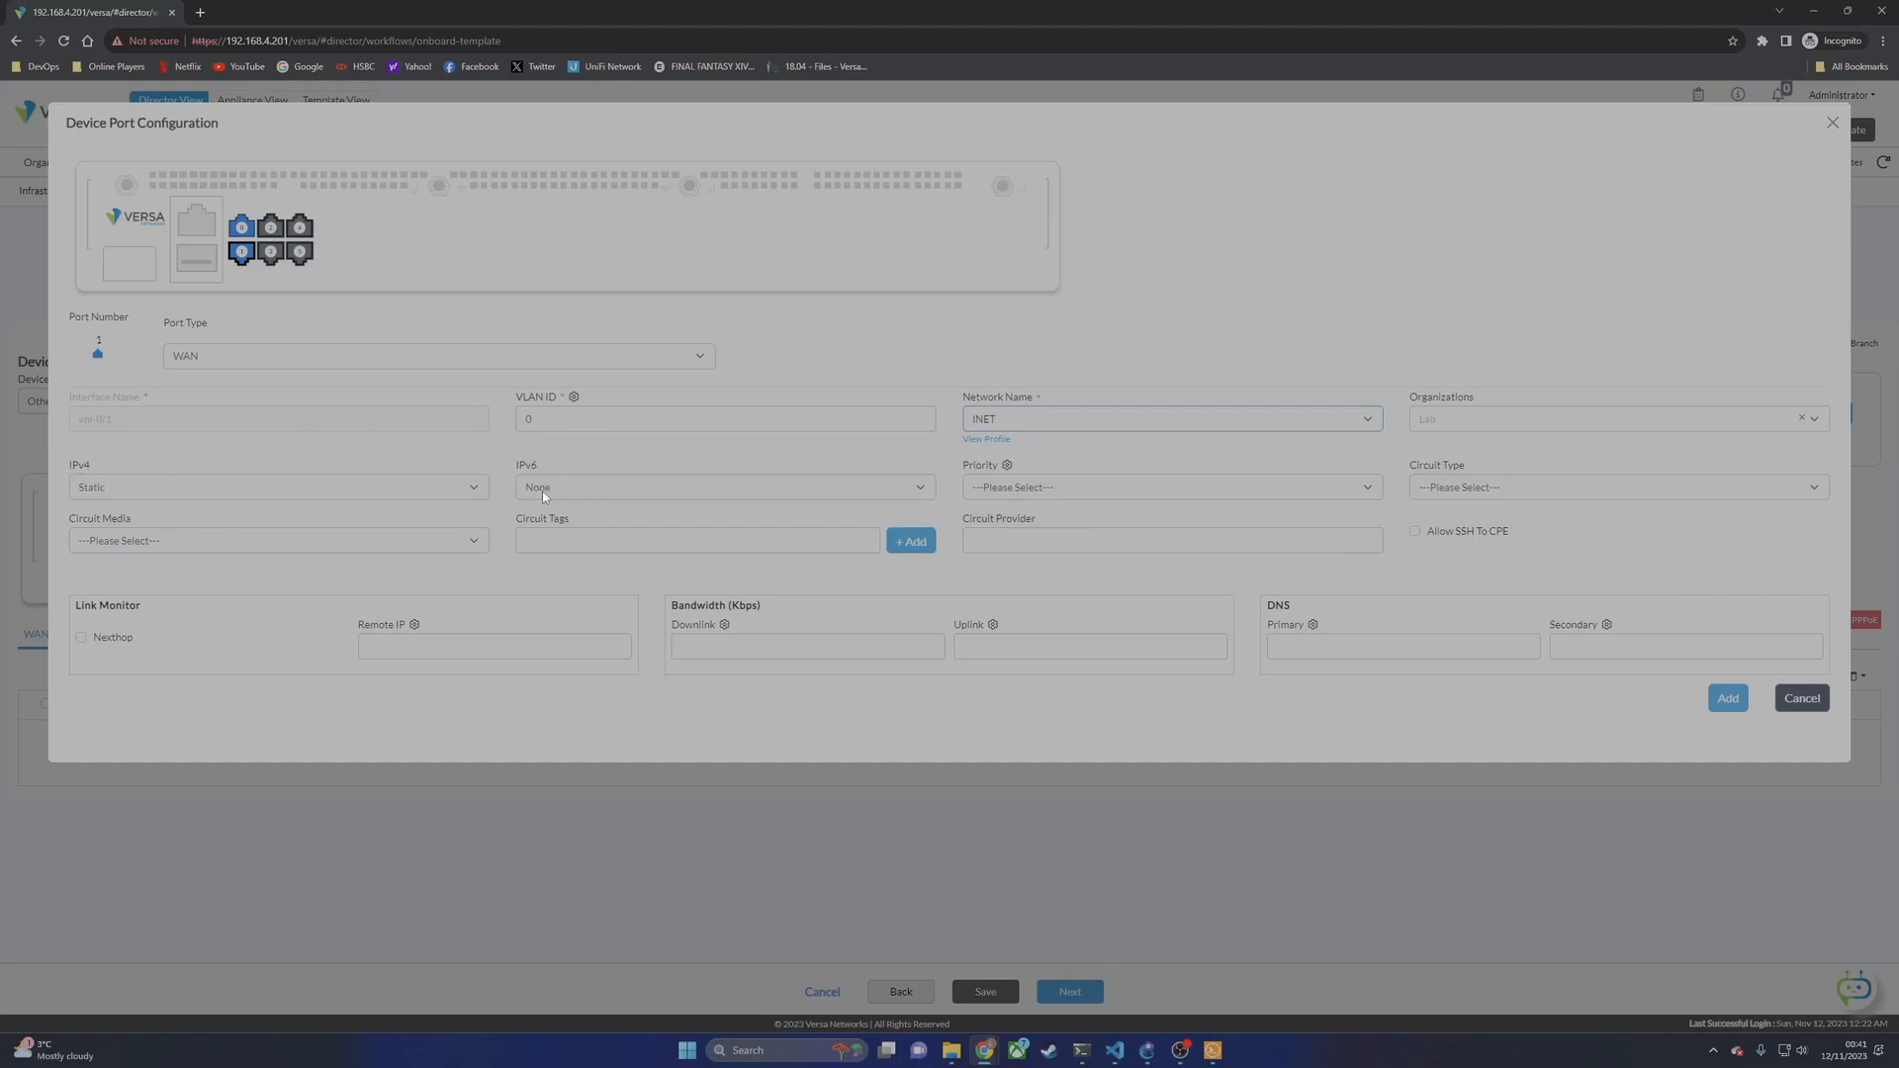
pyautogui.click(1511, 486)
pyautogui.press('Down')
pyautogui.press('Return')
pyautogui.click(205, 550)
pyautogui.click(168, 635)
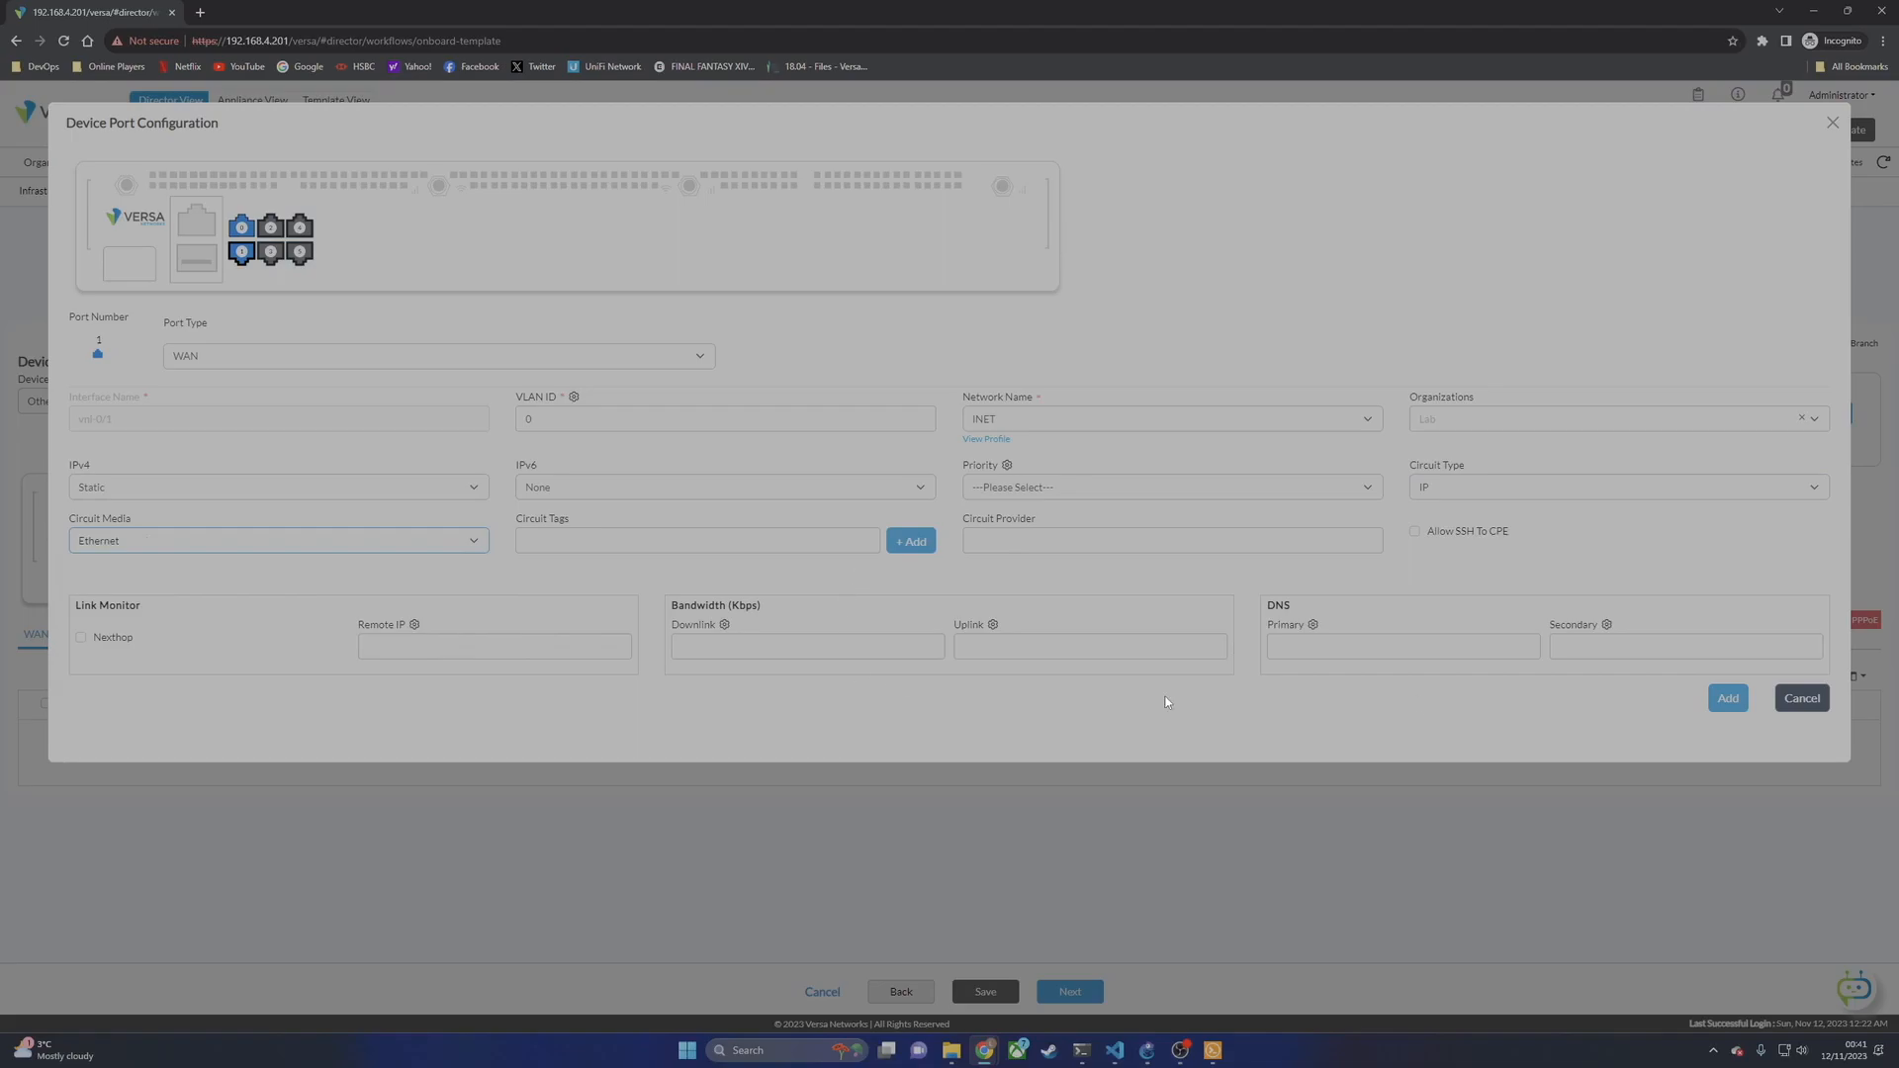
pyautogui.click(1727, 698)
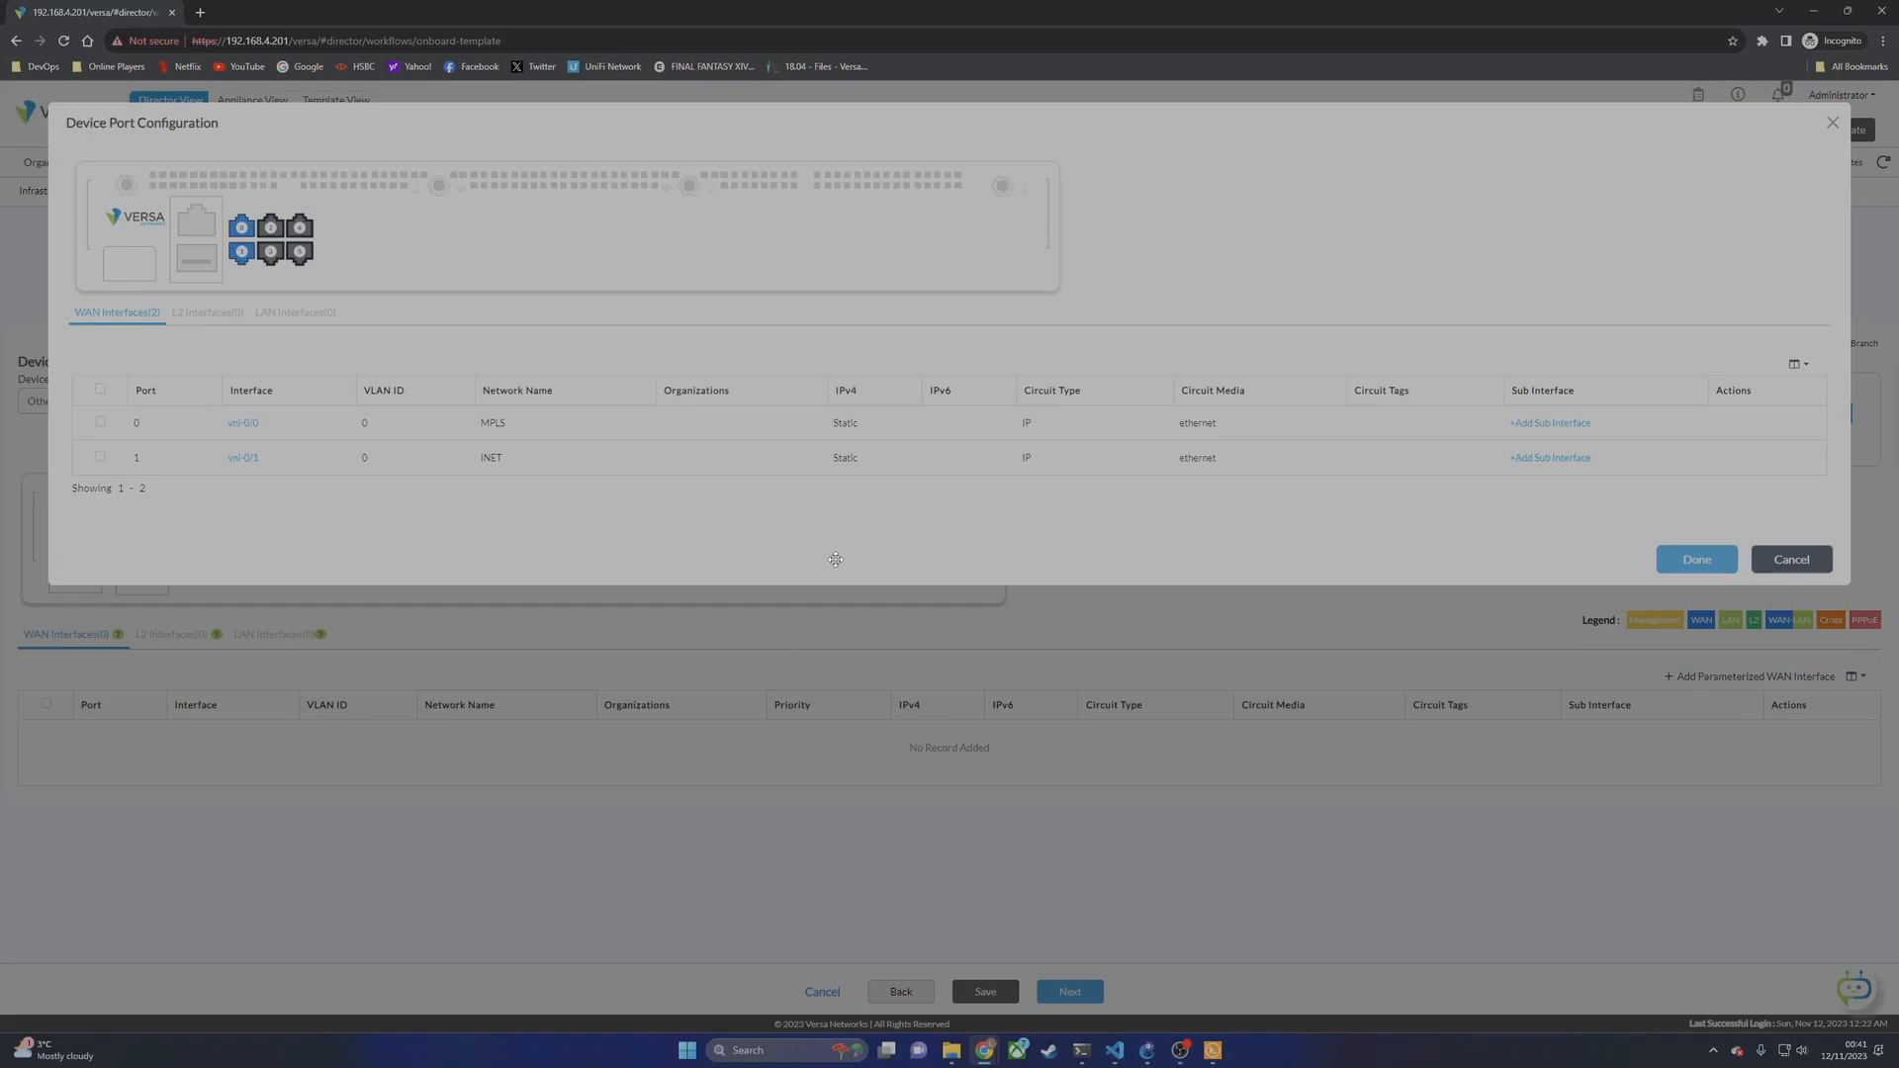
# Step: Add port 2 as LAN network Branch-LAN with DHCP server enabled, then finish the ports
pyautogui.click(273, 230)
pyautogui.click(302, 251)
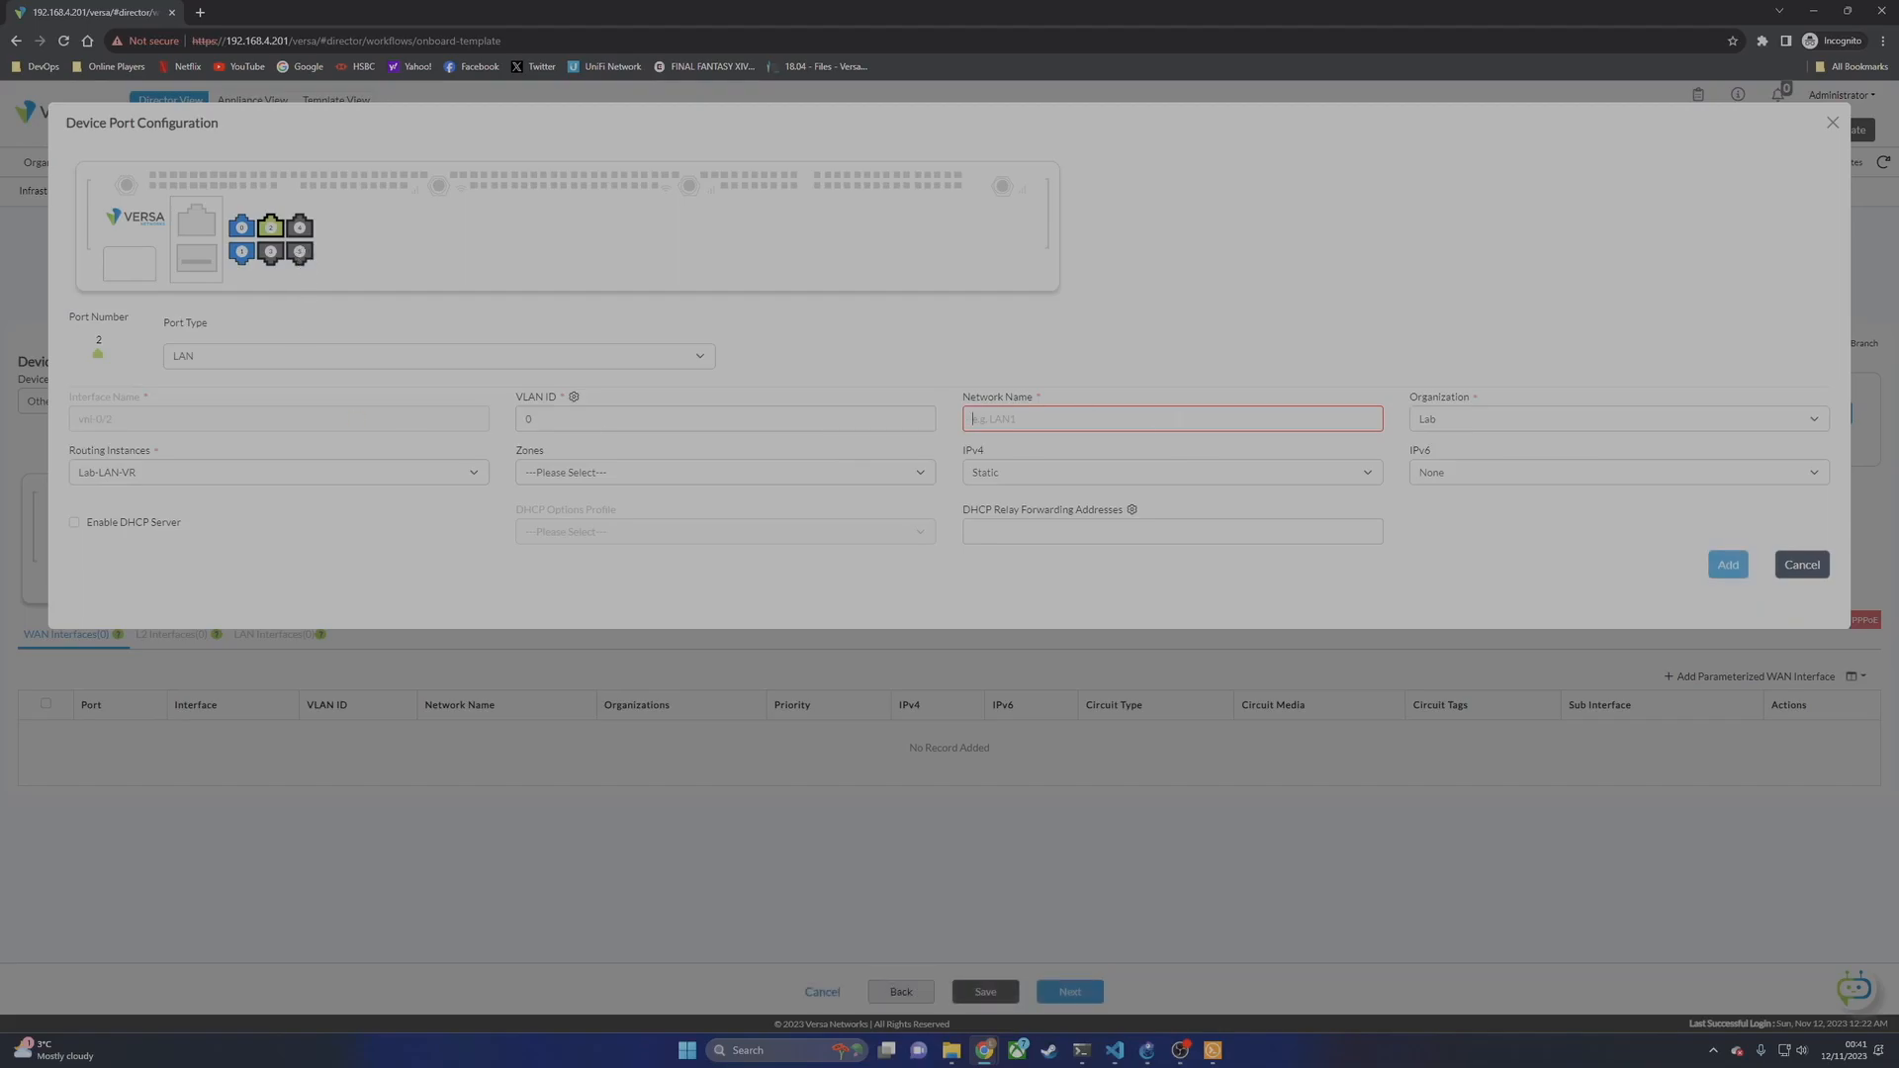
pyautogui.write('Branch-LAN')
pyautogui.click(74, 522)
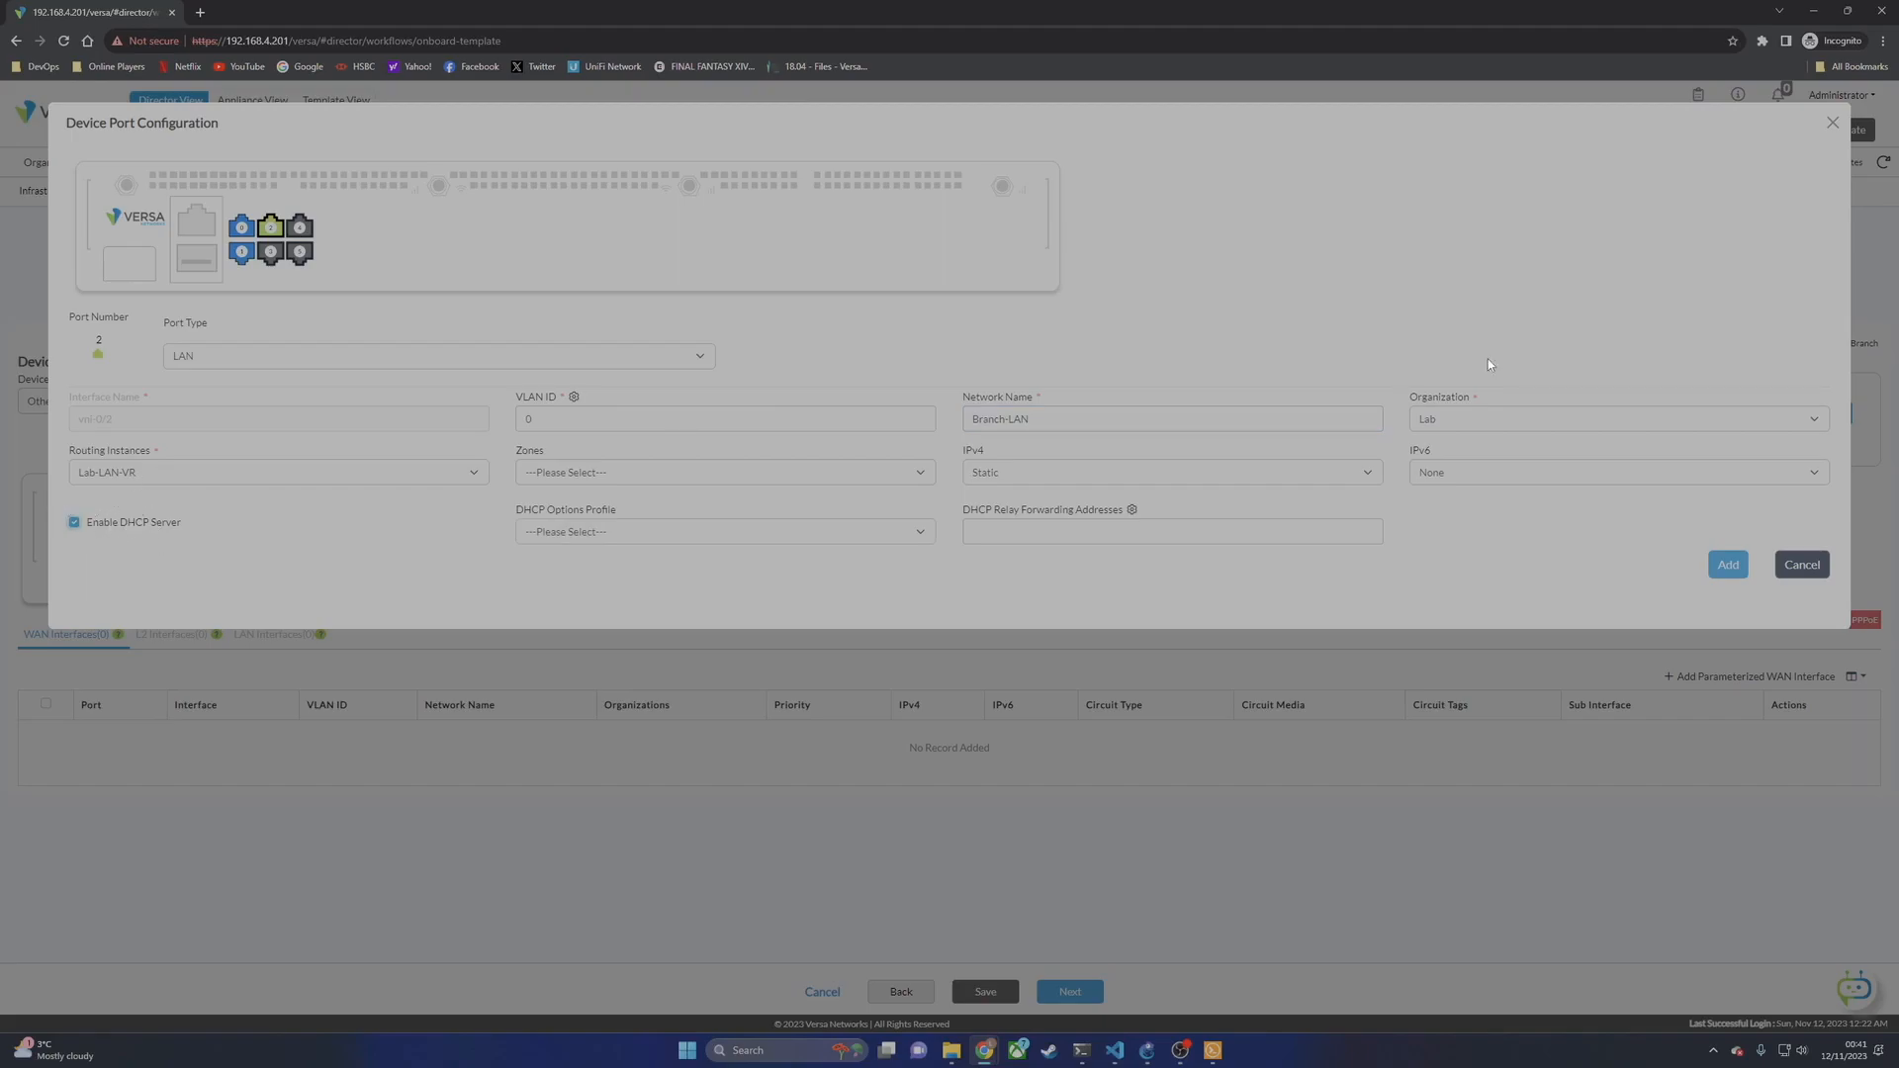
pyautogui.click(1726, 566)
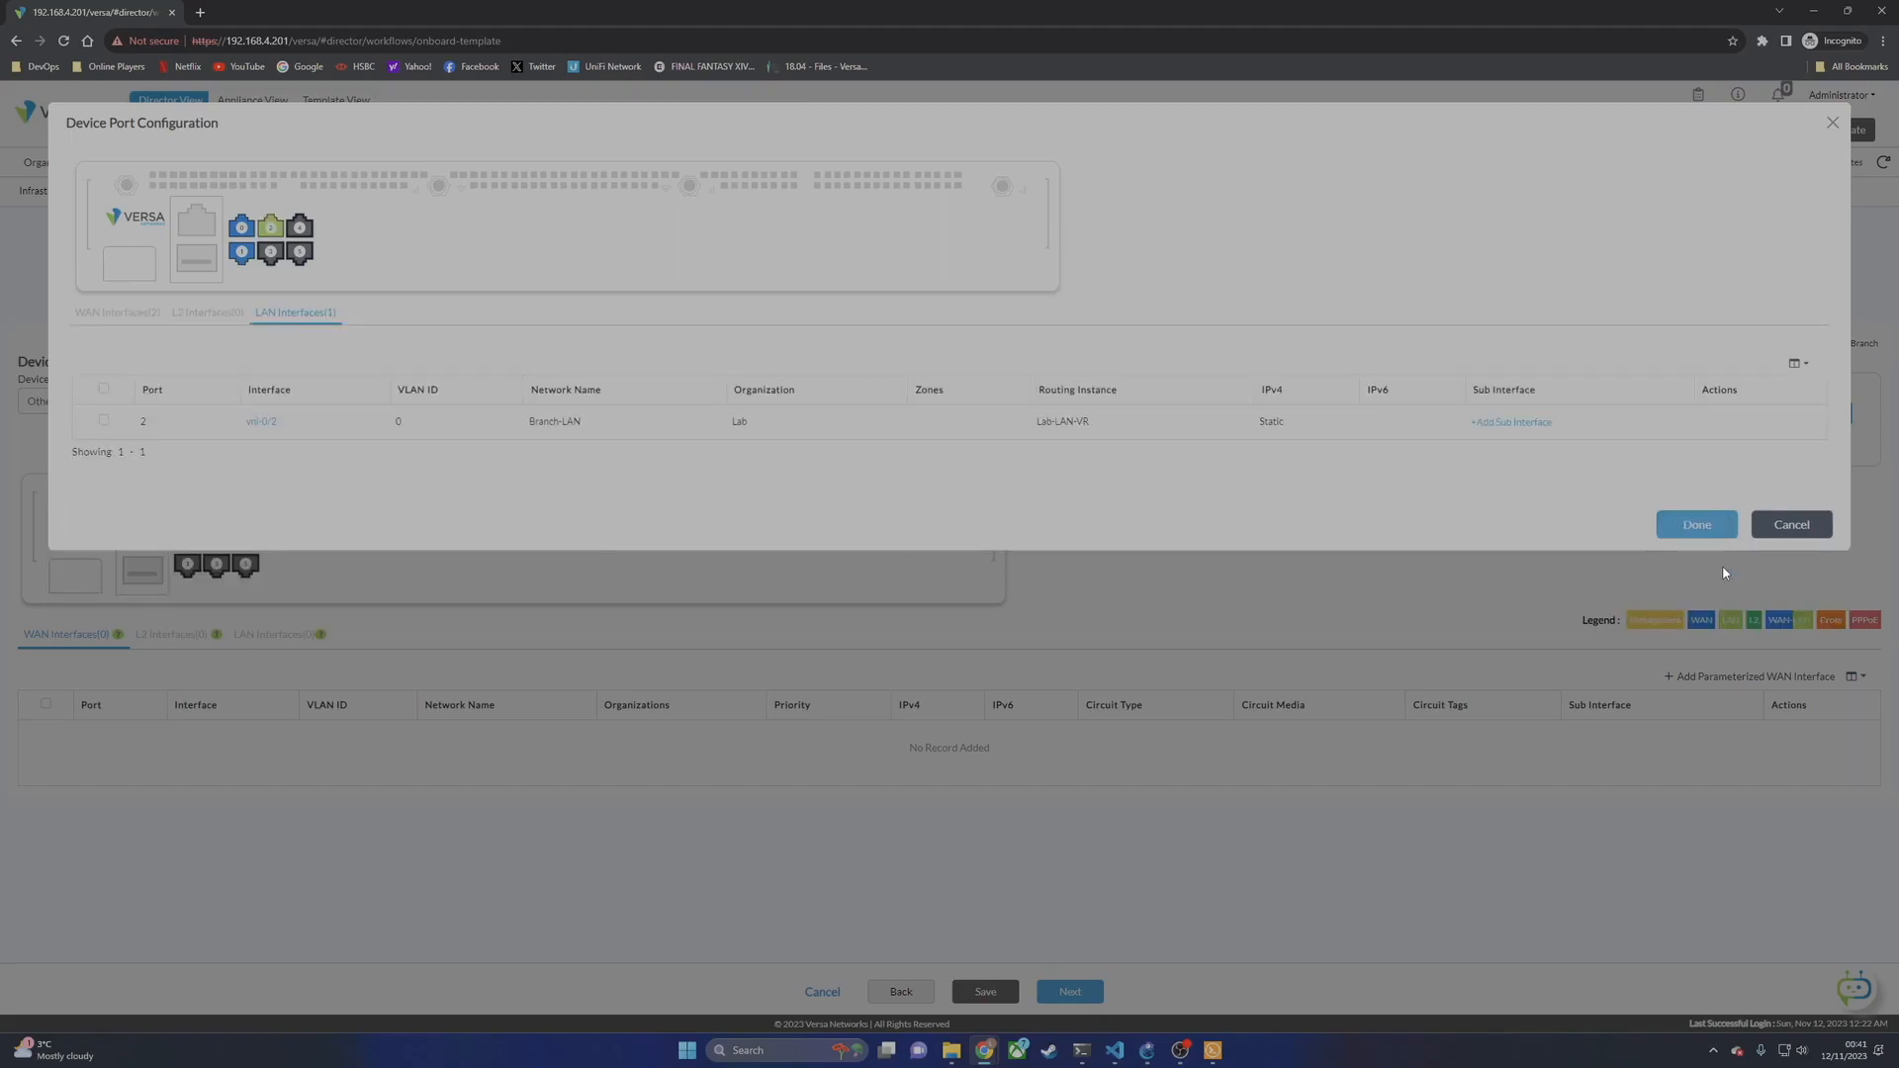
pyautogui.click(1721, 531)
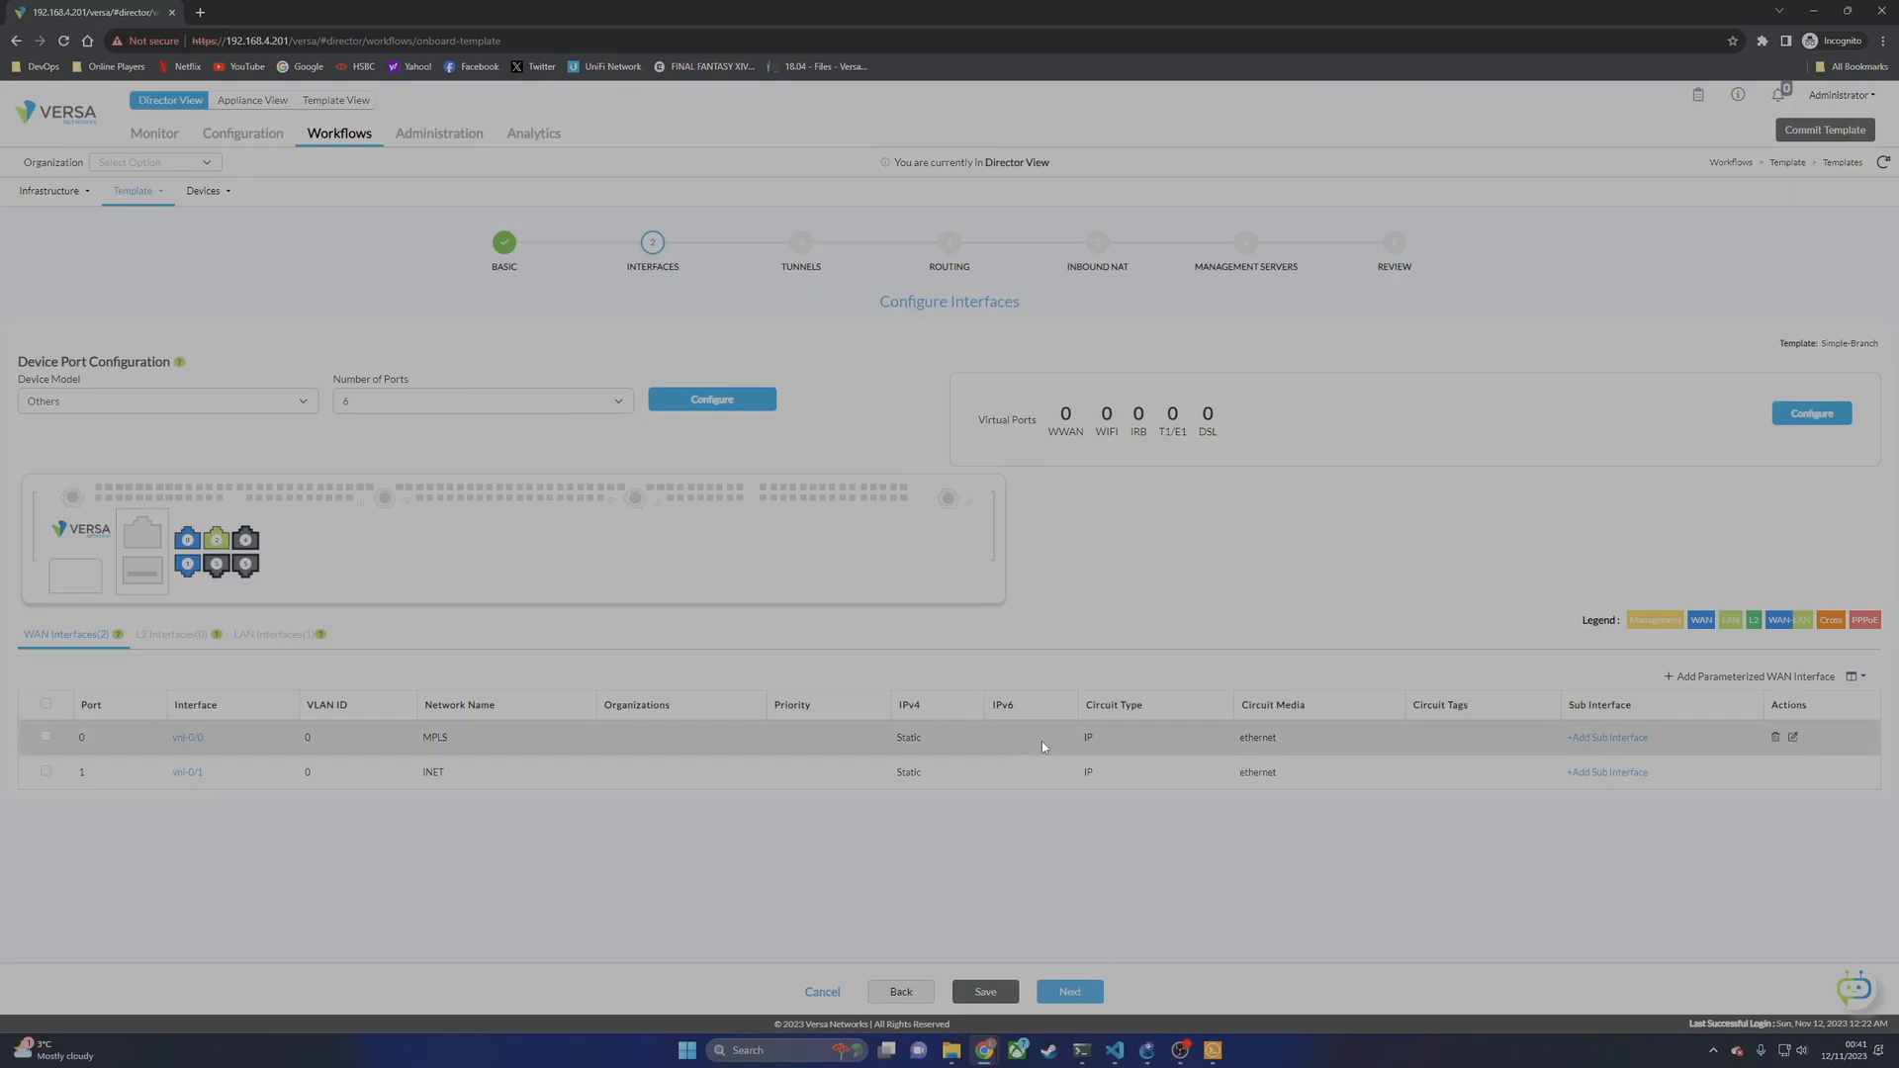
# Step: Pass Tunnels, Routing, Inbound NAT and Management Servers, then Save/Deploy Simple-Branch from Review
pyautogui.click(1073, 993)
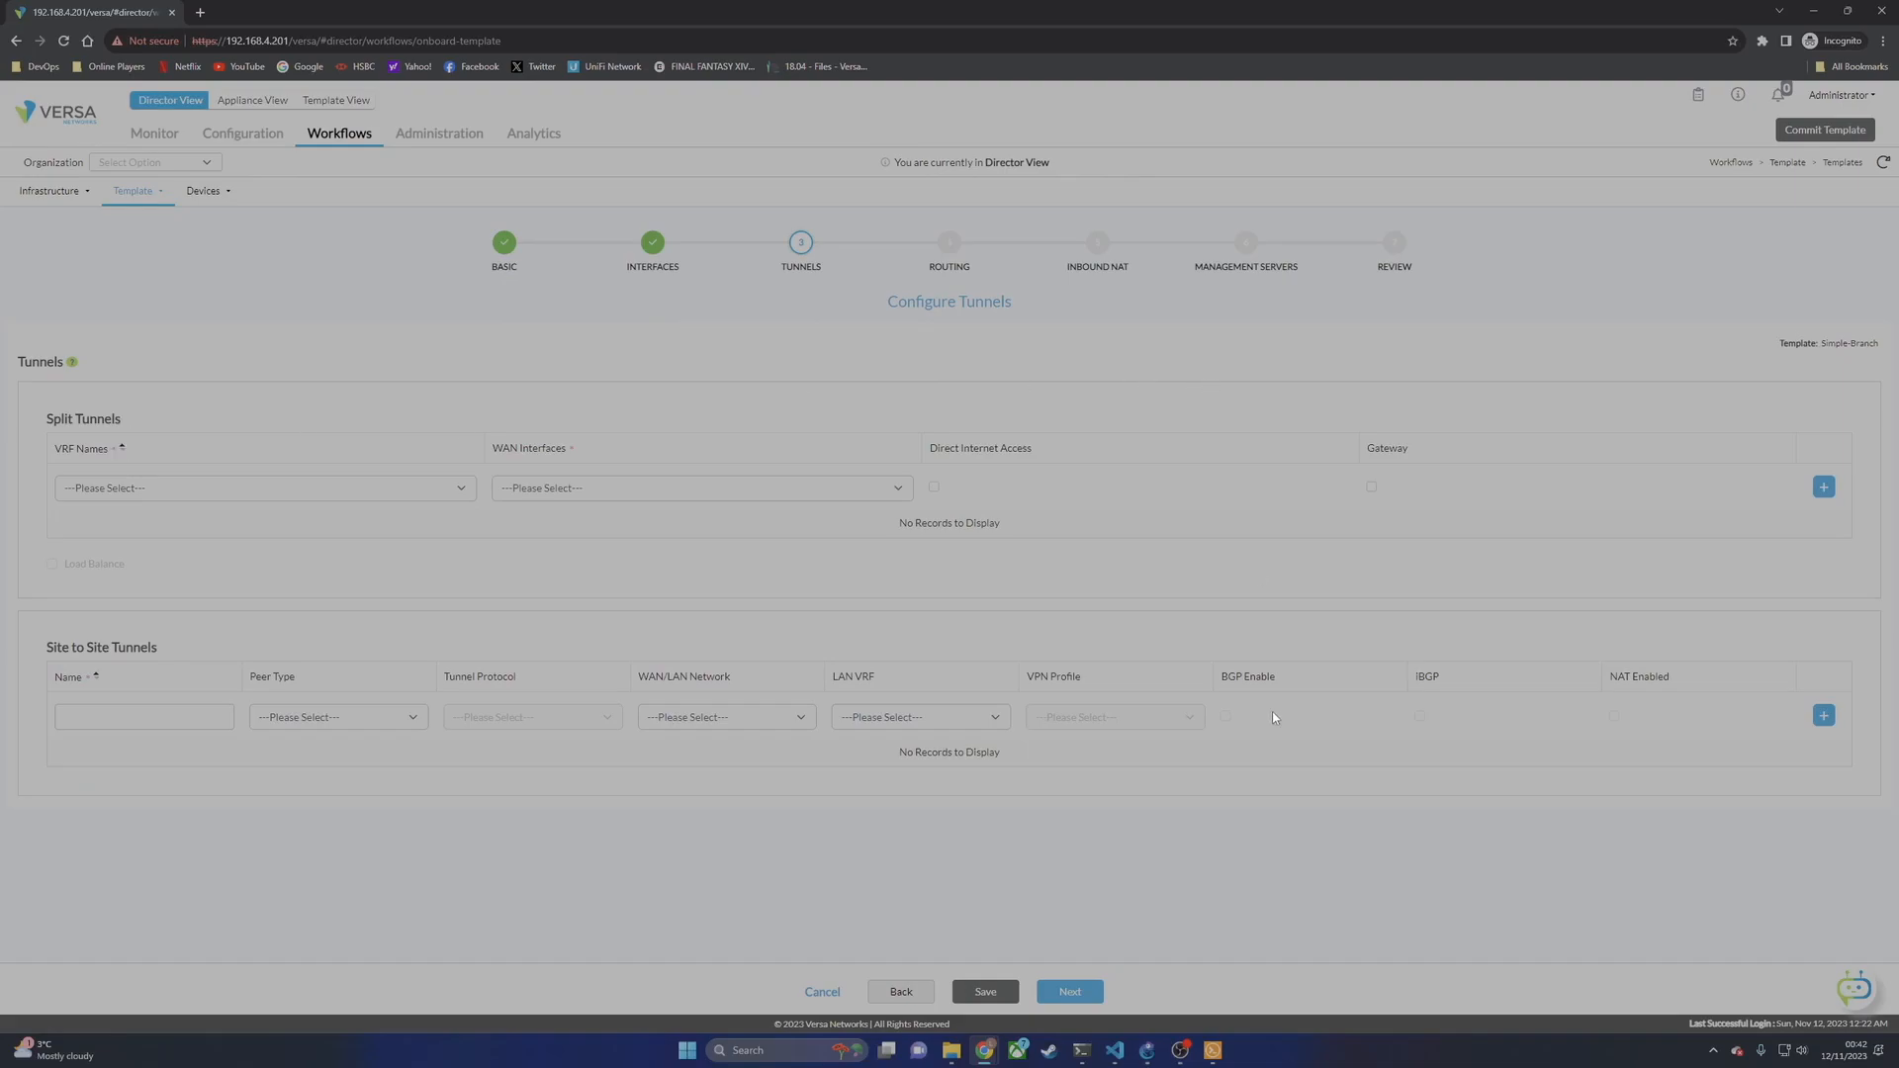
pyautogui.click(1078, 995)
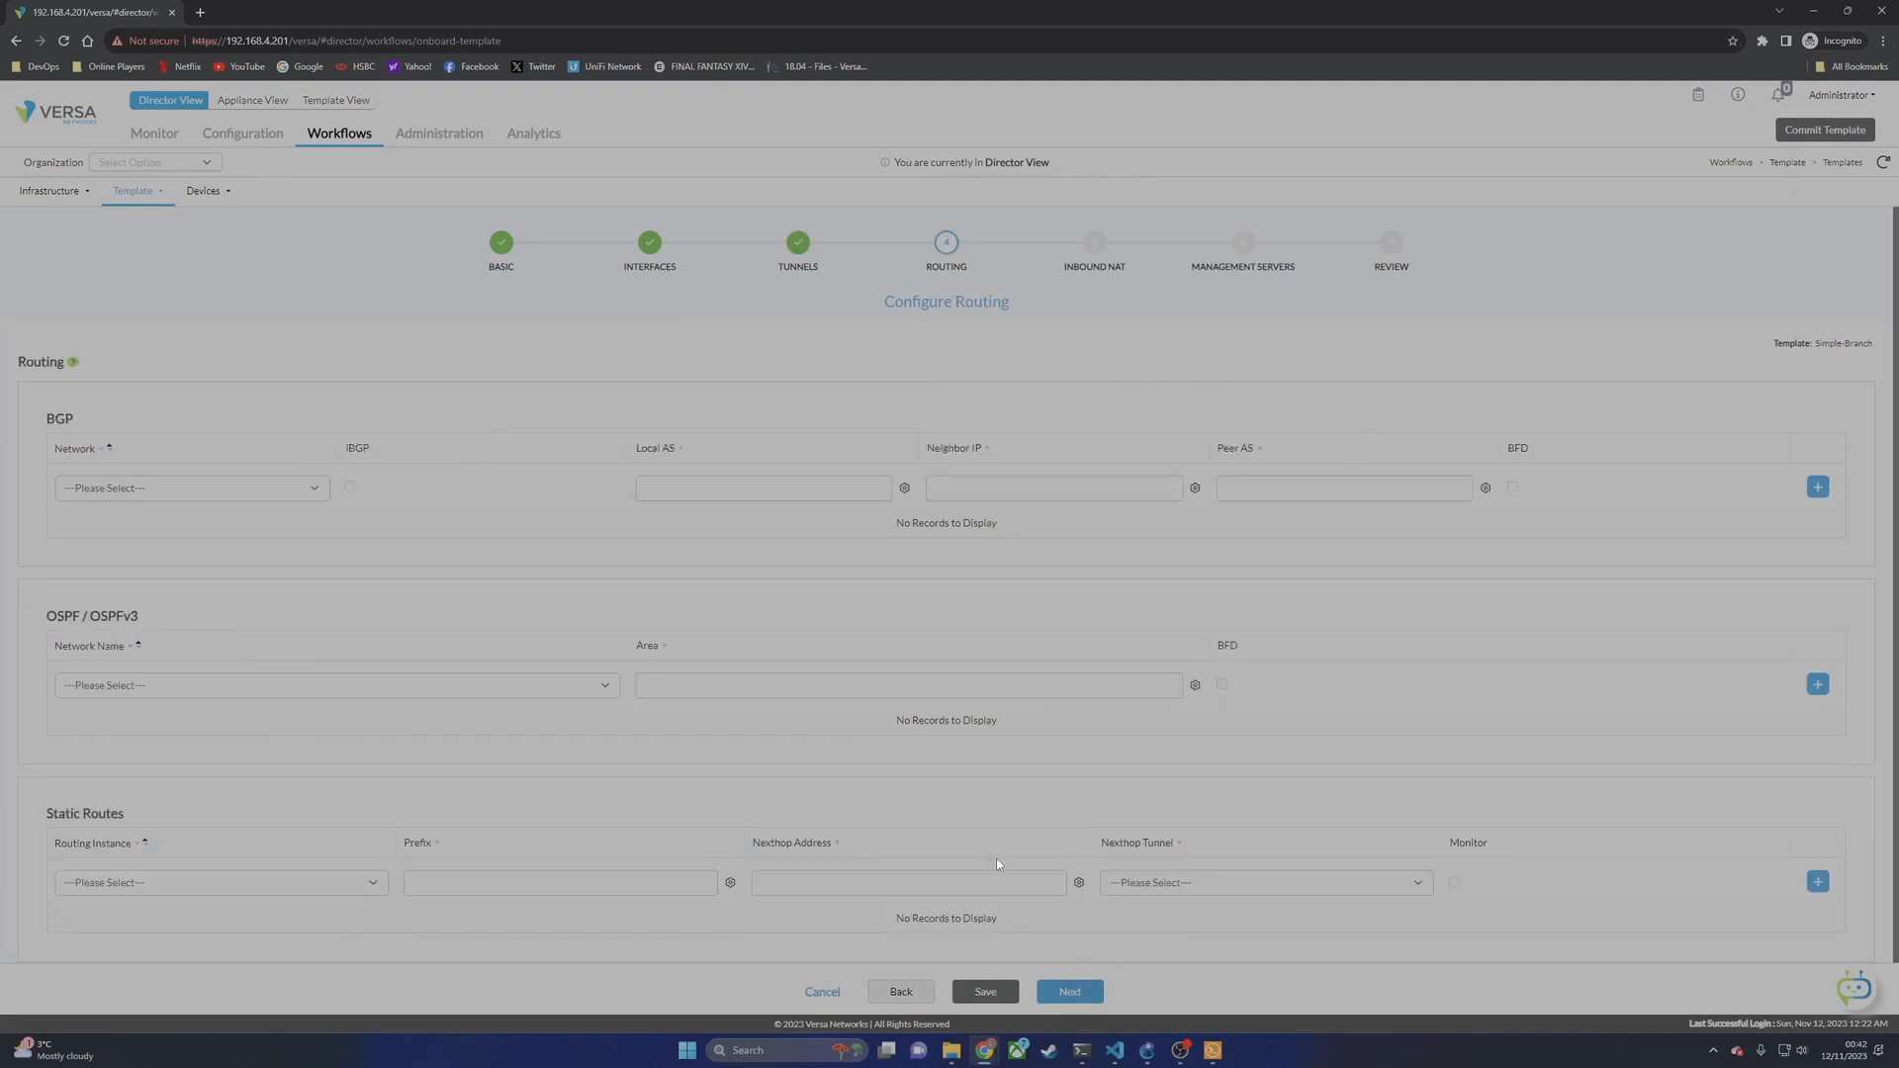
pyautogui.scroll(-1, 384, 429)
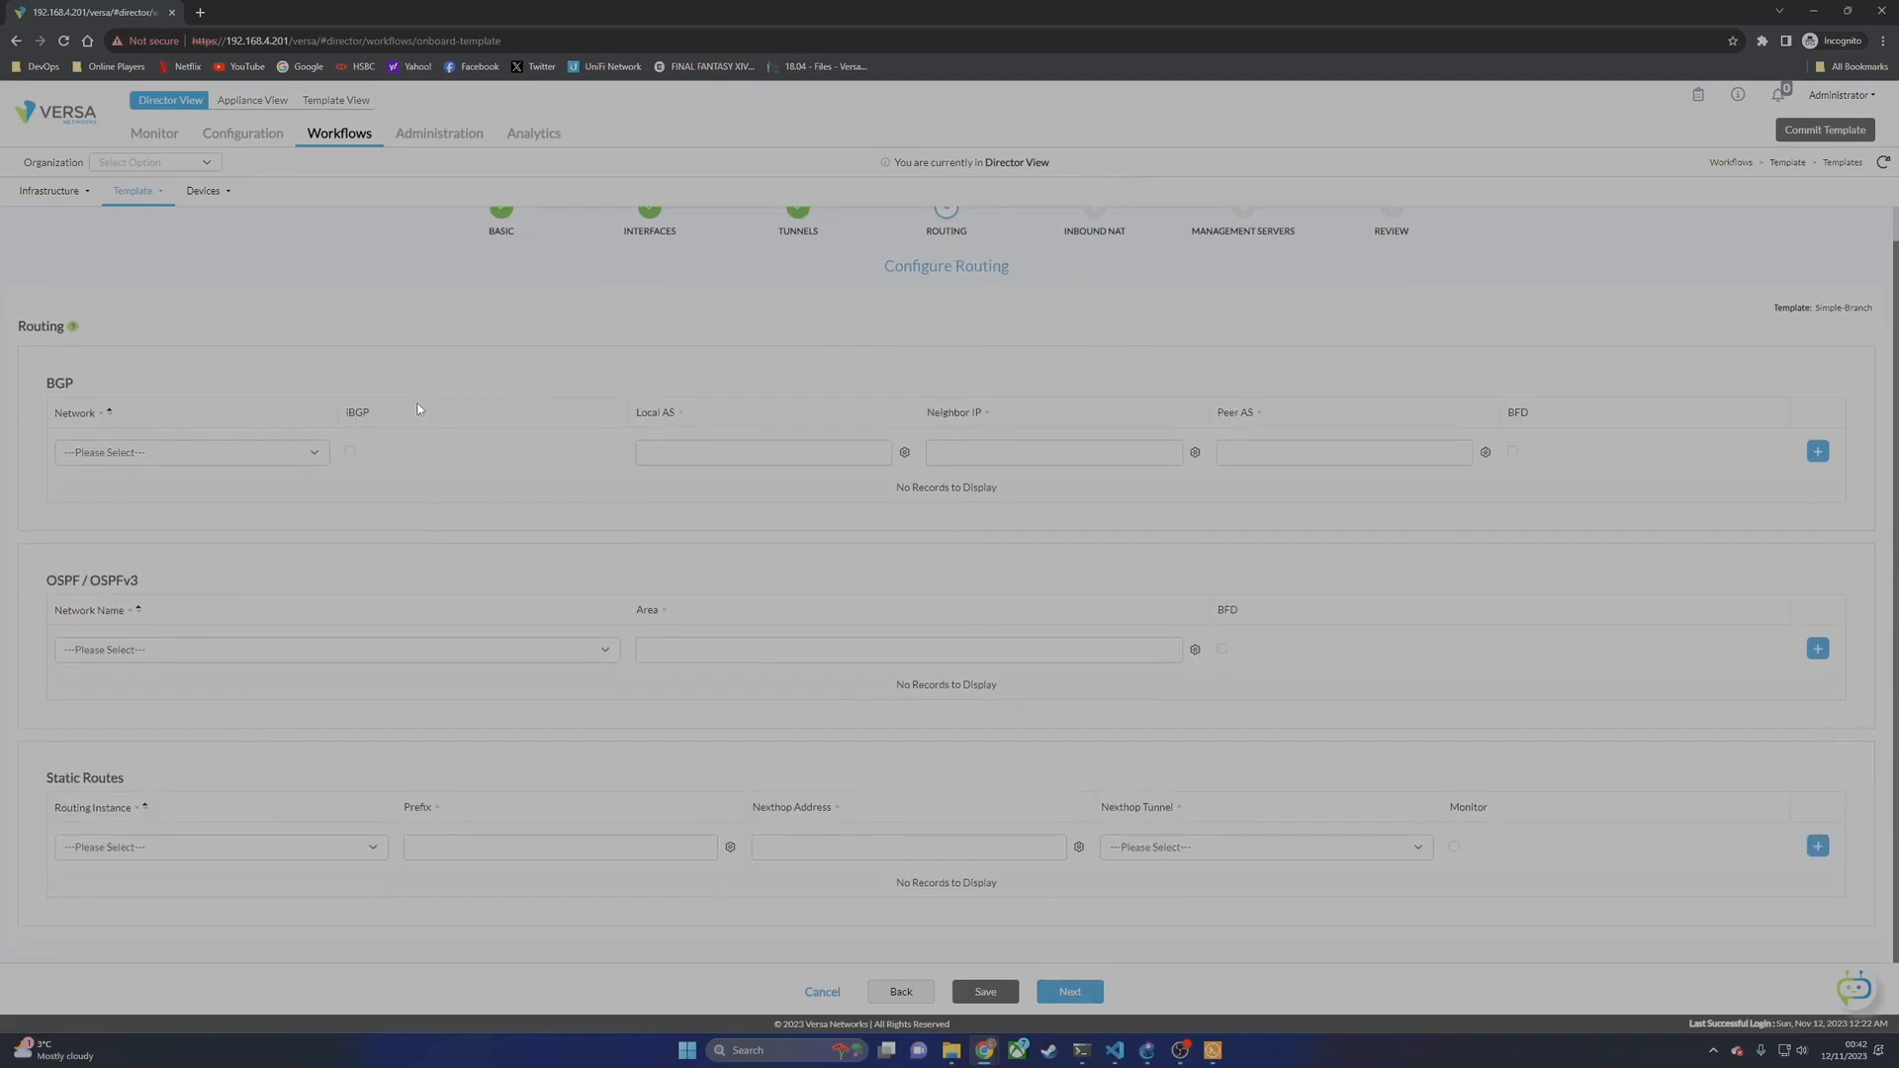
pyautogui.click(1088, 993)
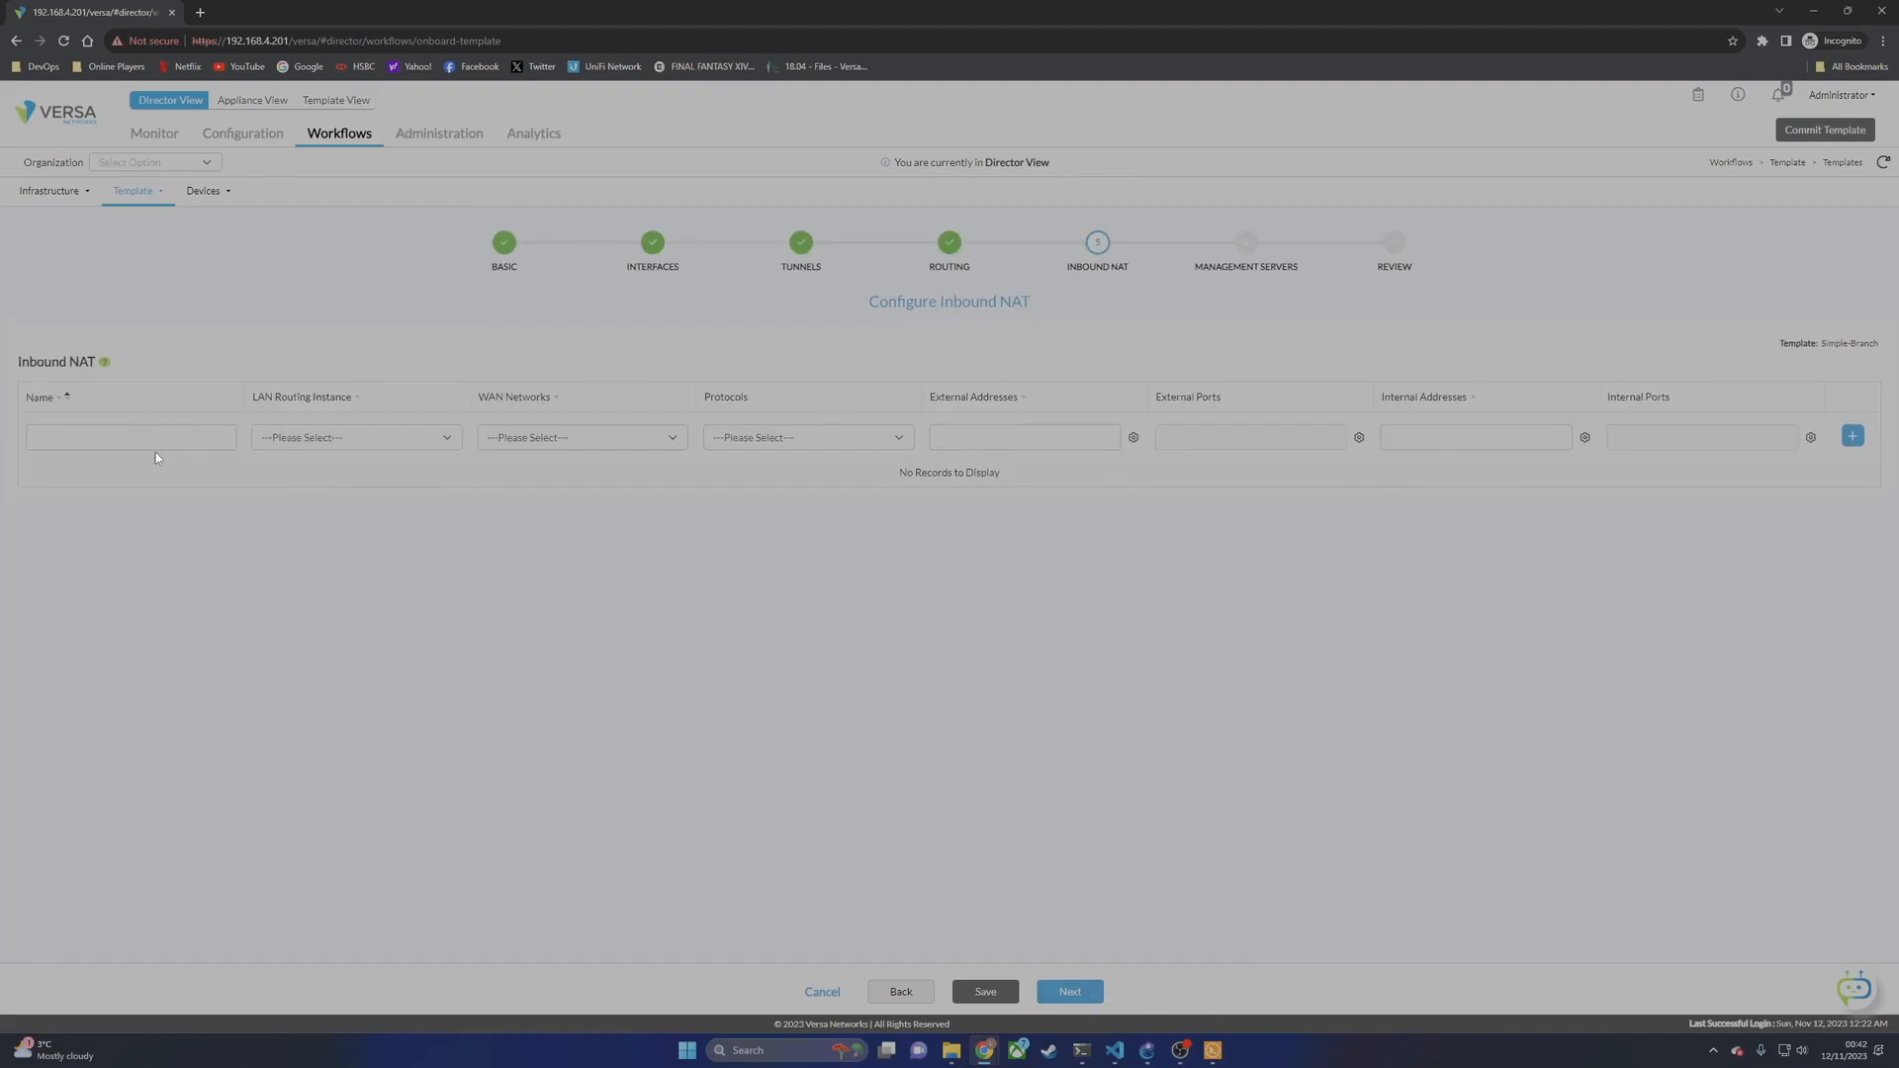
pyautogui.click(1079, 999)
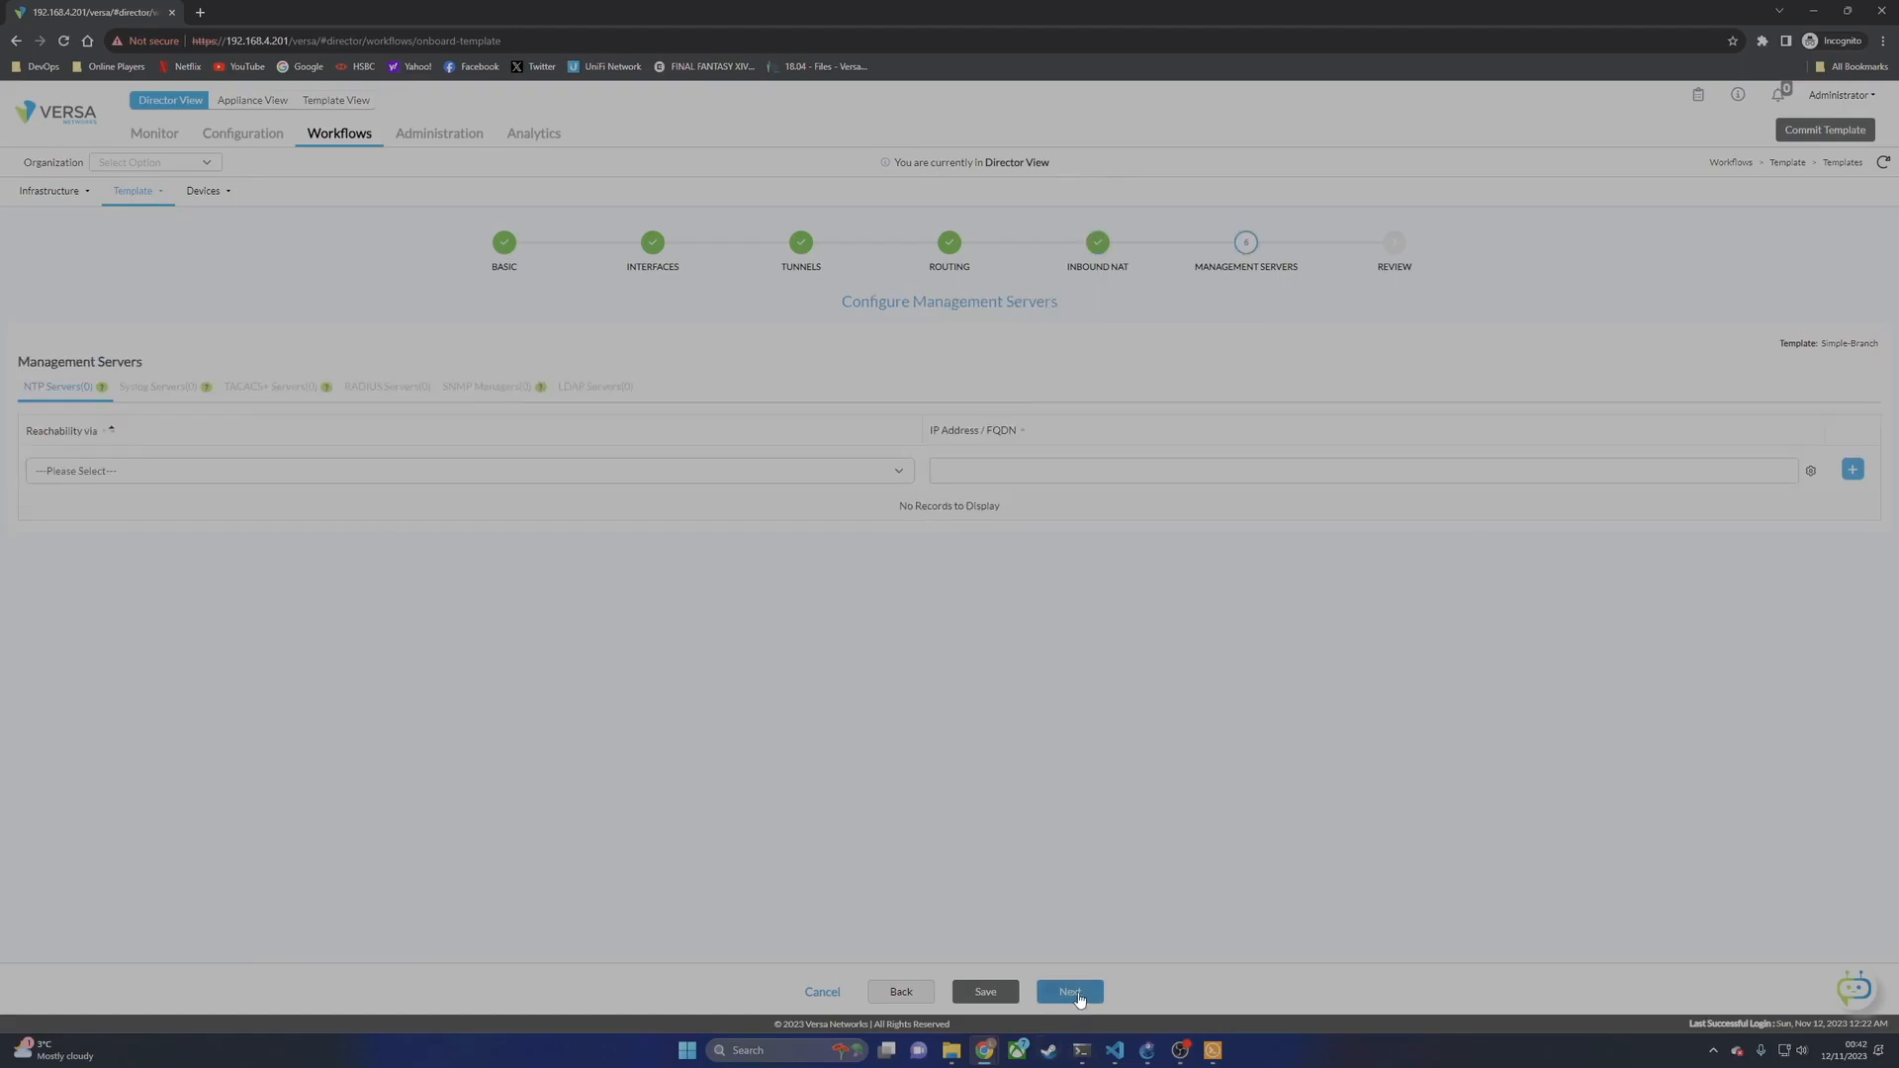
pyautogui.click(1068, 994)
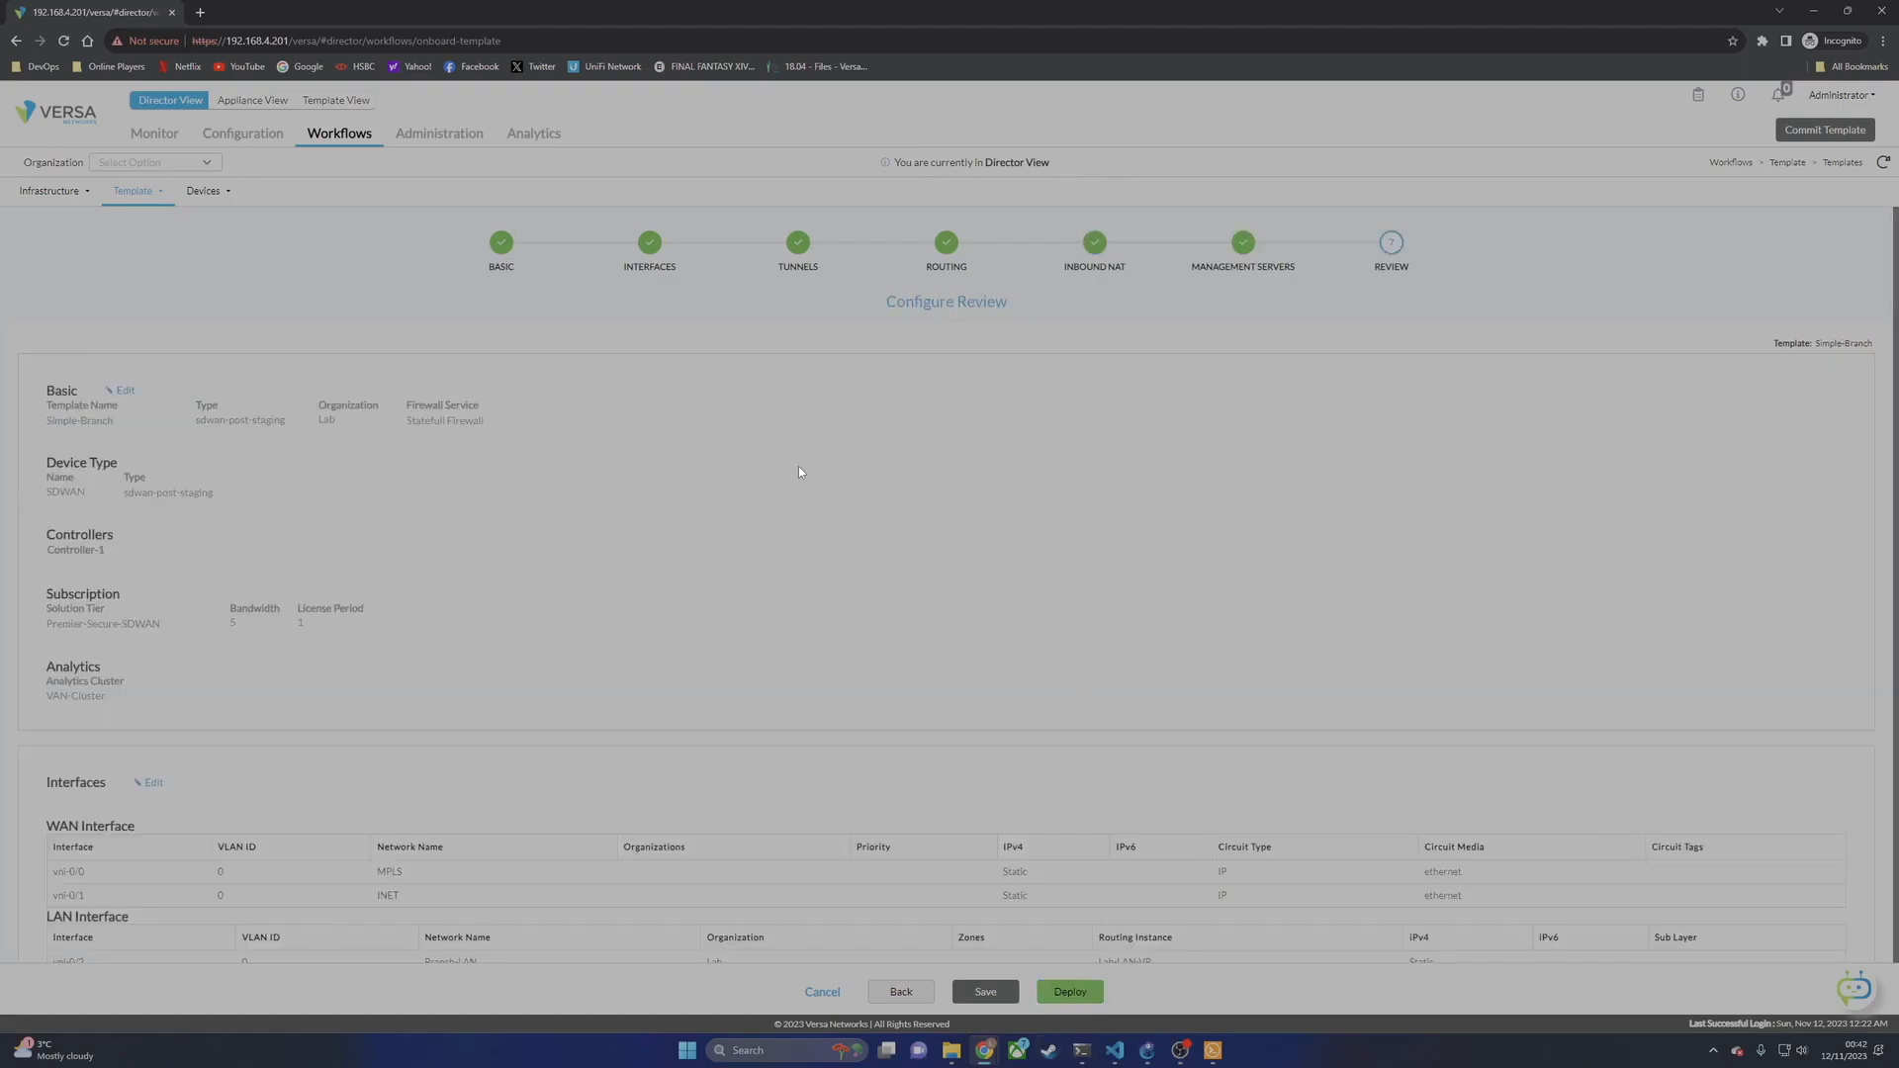
pyautogui.scroll(-2, 941, 714)
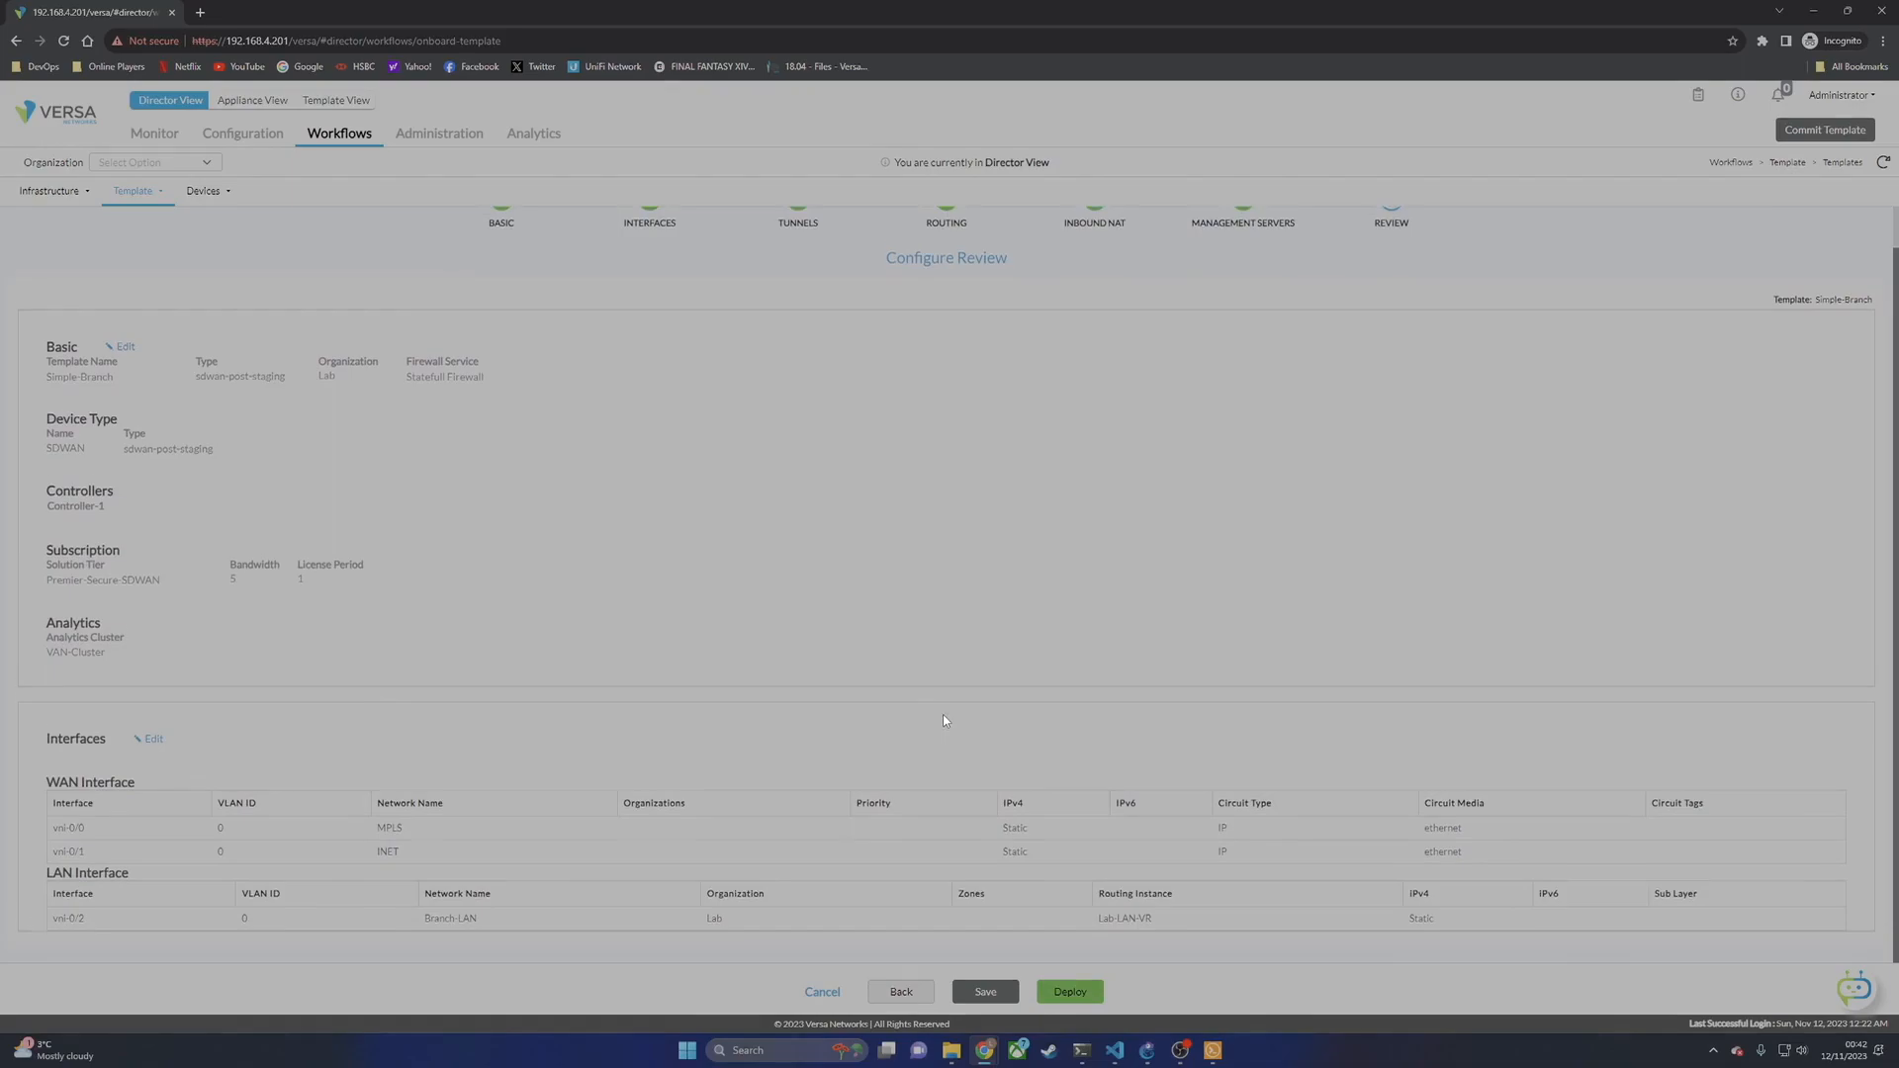
pyautogui.click(985, 991)
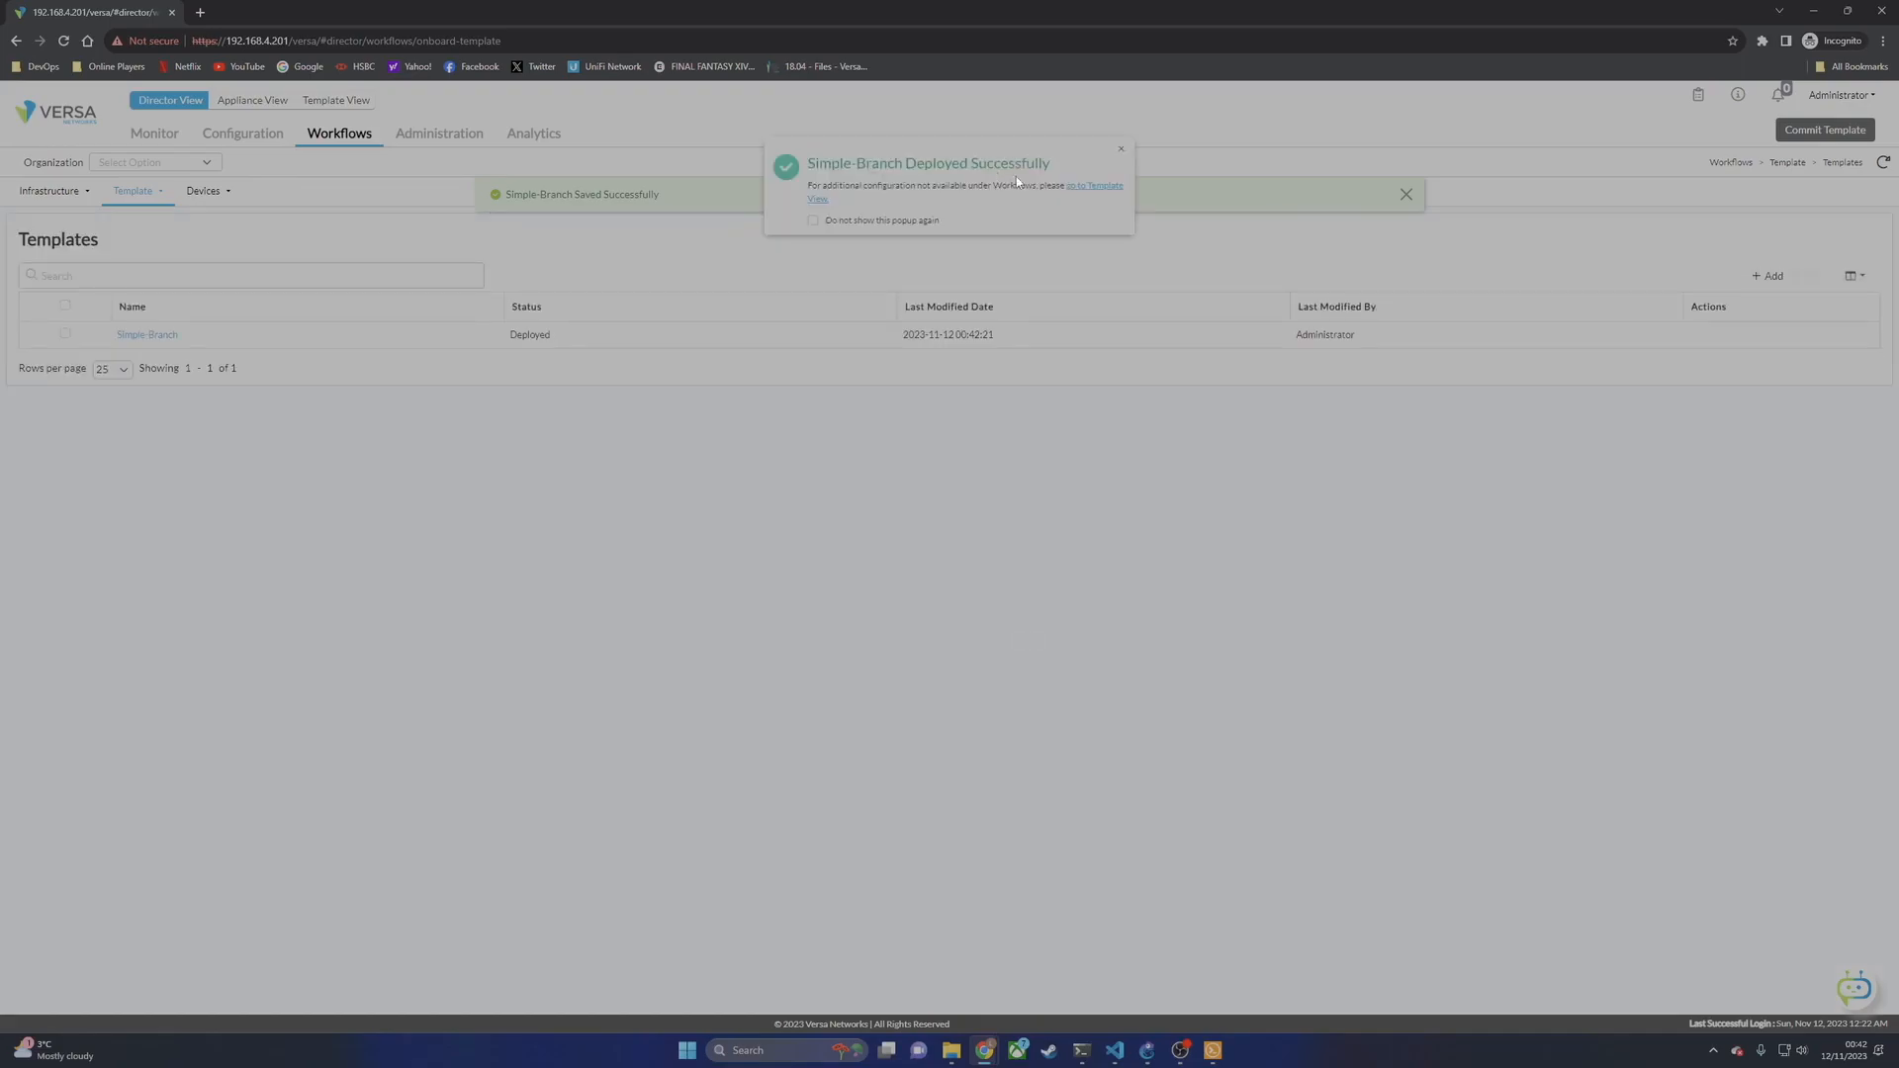
# Step: Dismiss the deployed notice and start a new device under Workflows > Devices > Devices
pyautogui.click(1121, 148)
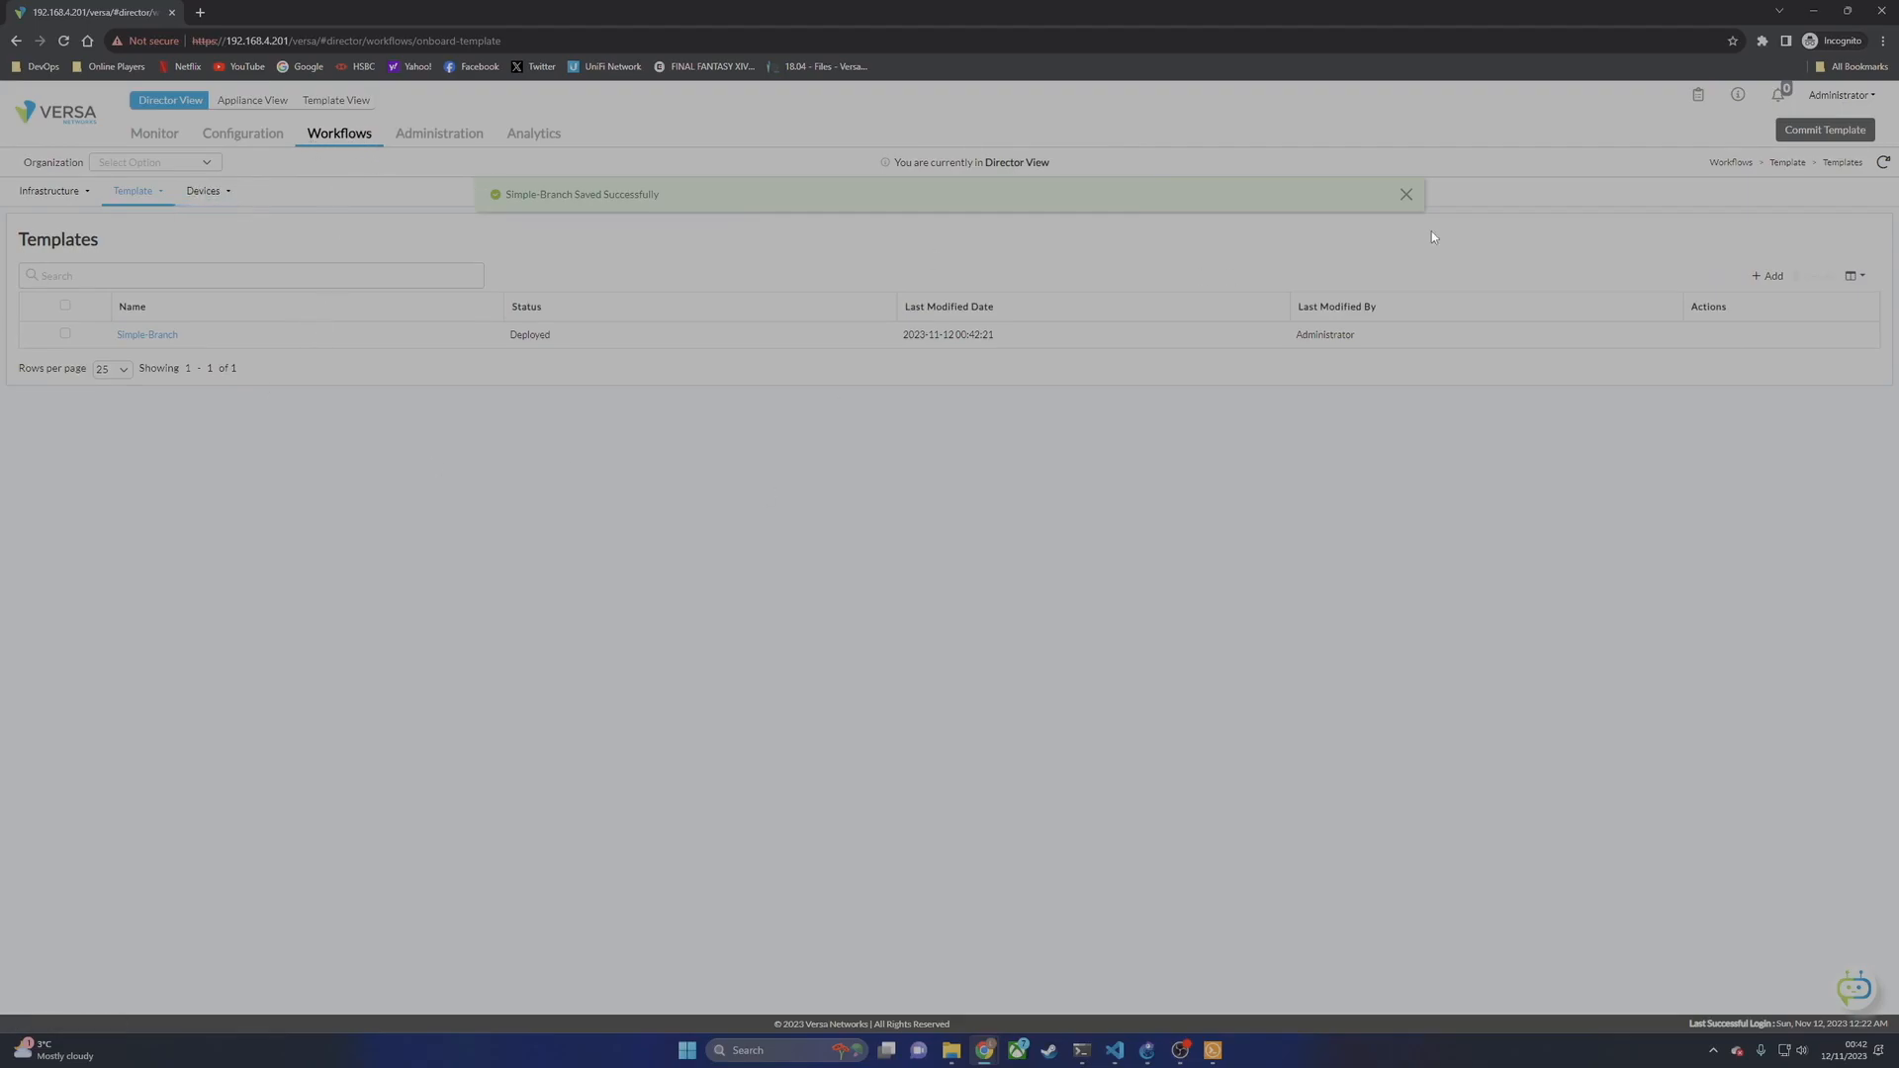
pyautogui.click(204, 191)
pyautogui.click(222, 213)
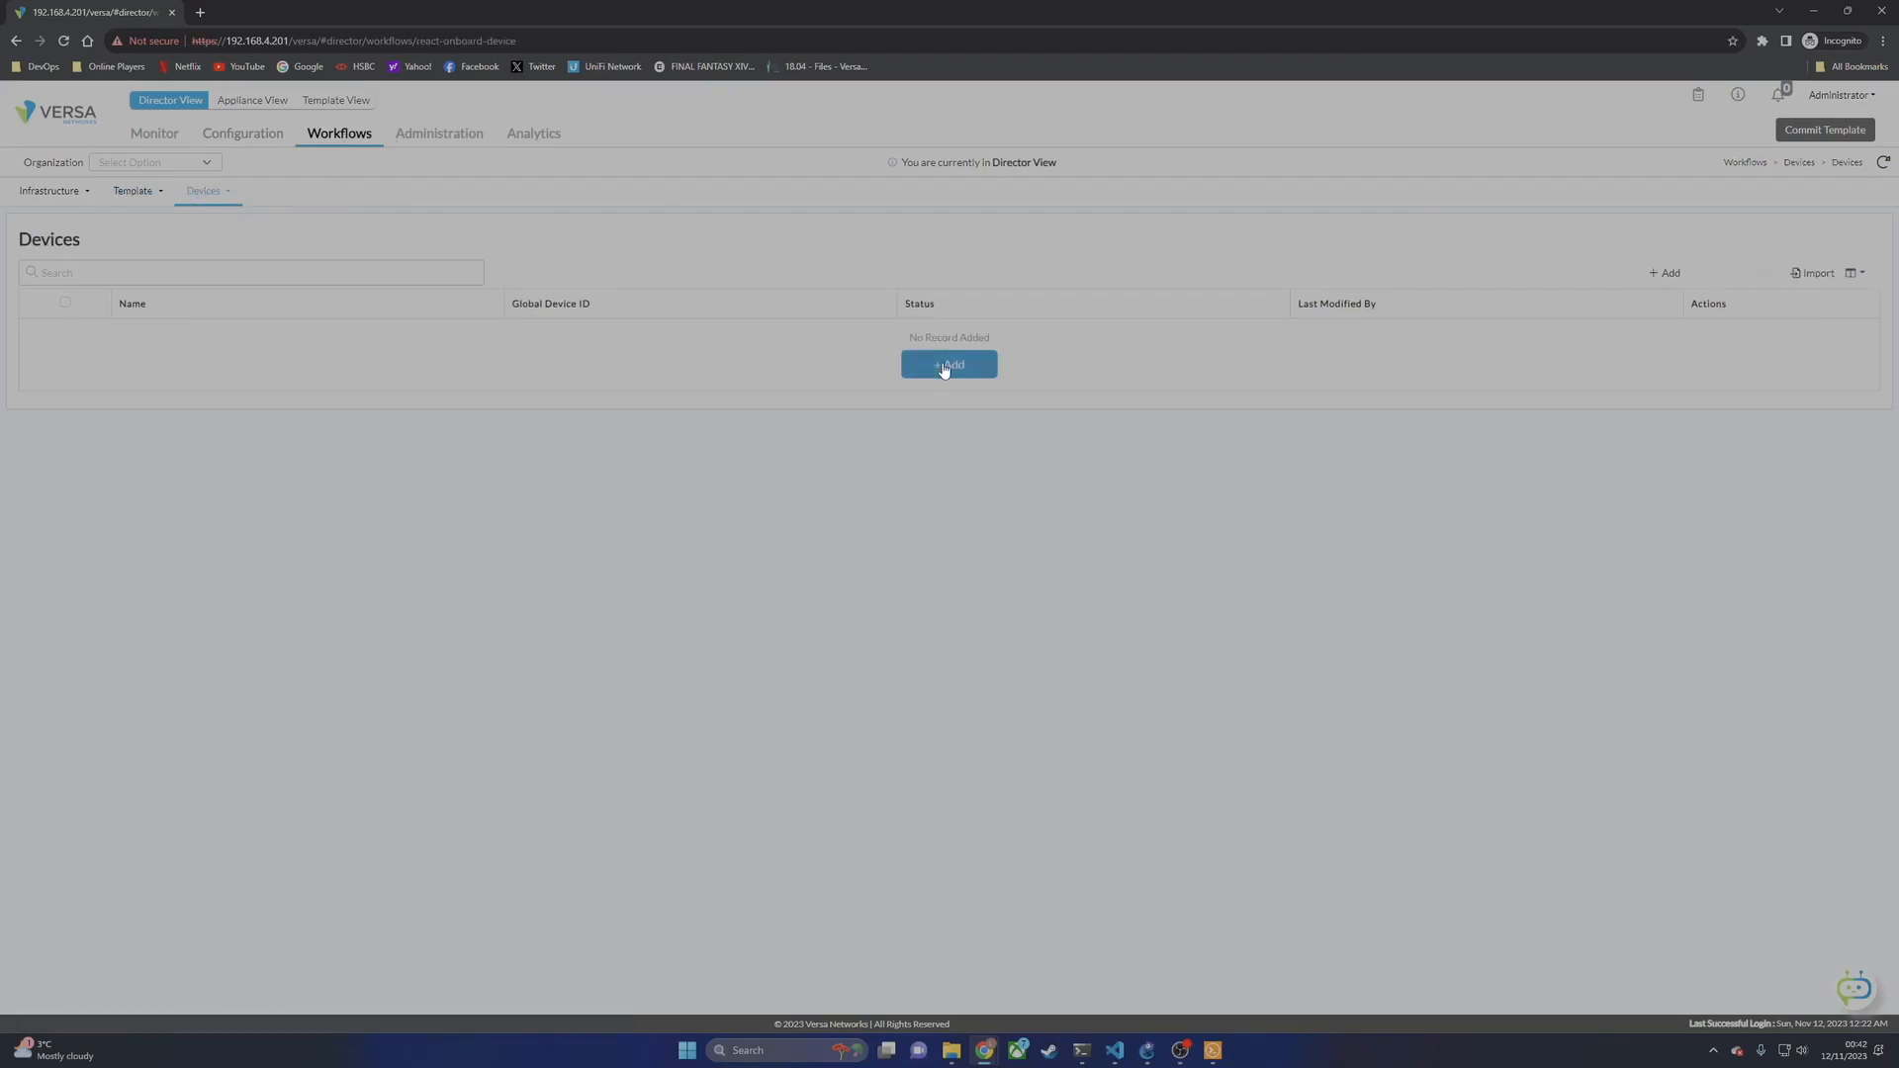
pyautogui.click(944, 365)
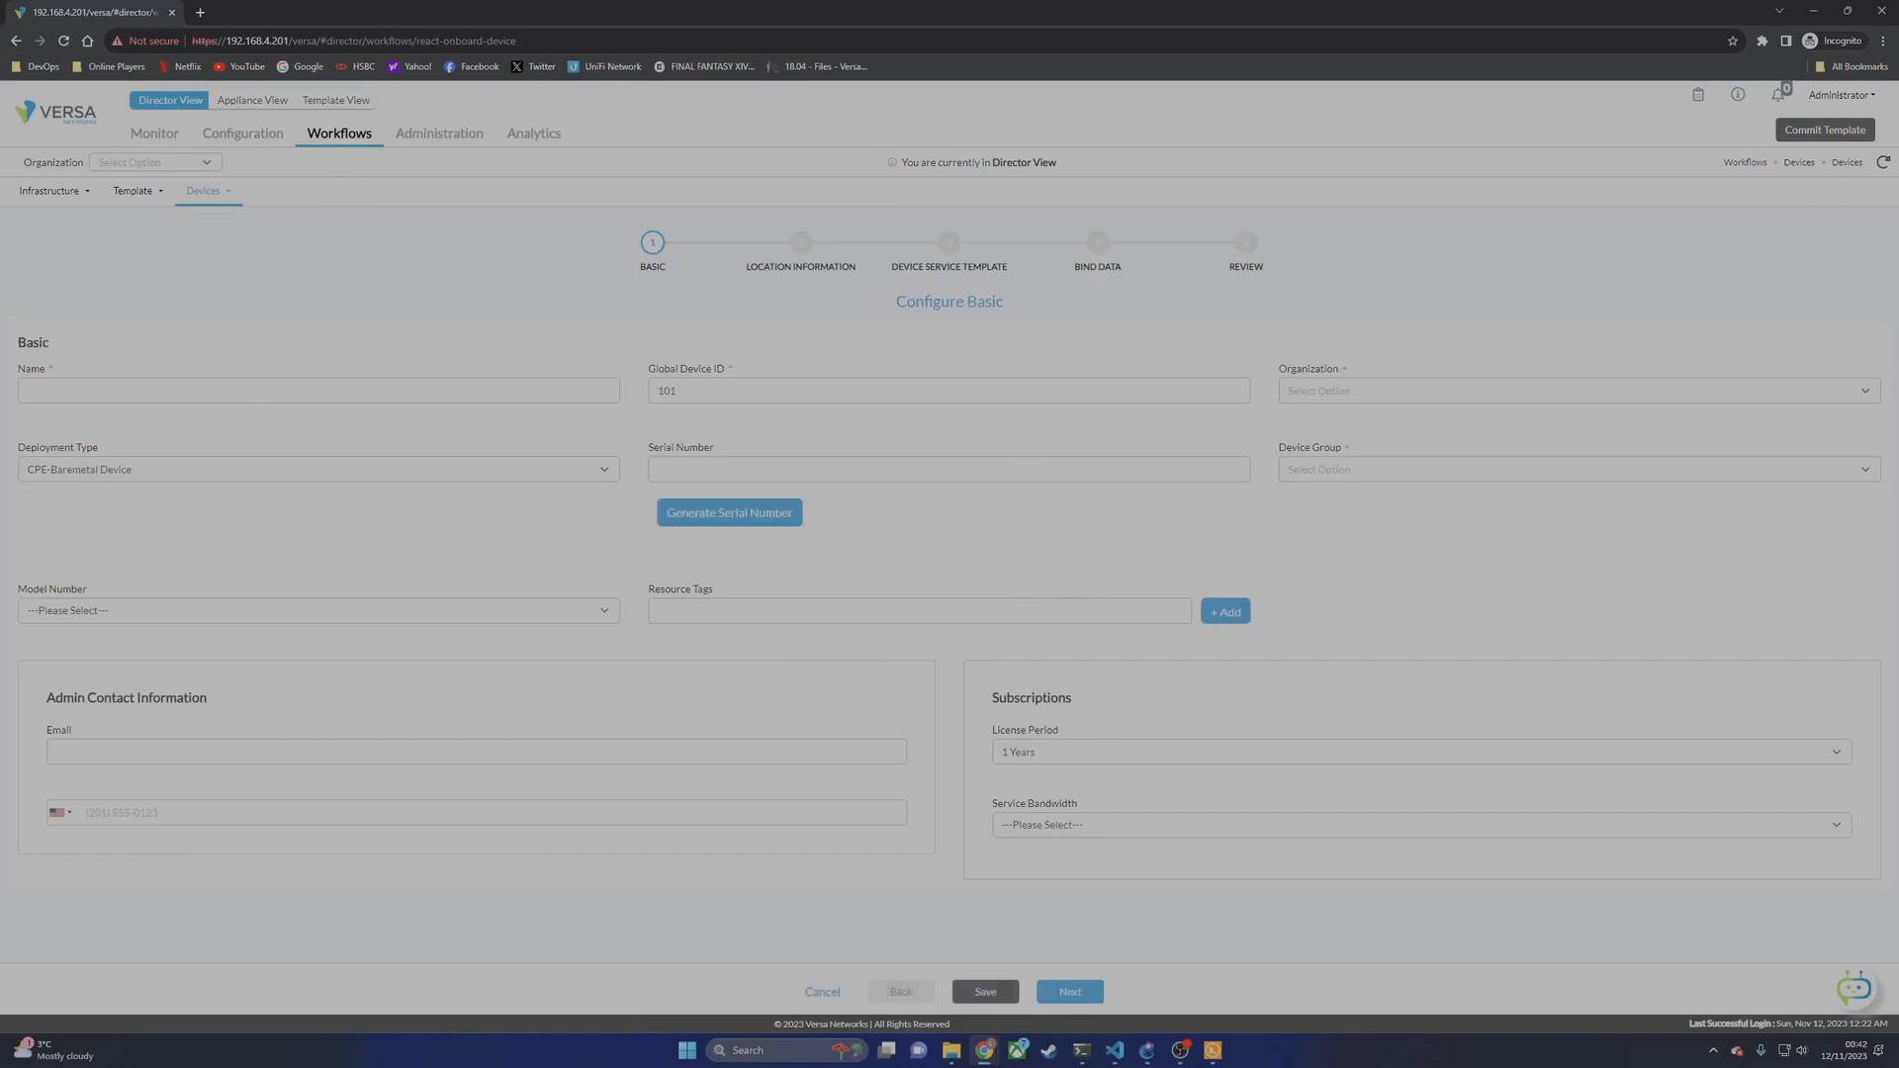
# Step: Name the device Branch-1 and set its organization to Lab
pyautogui.write('Branch-1')
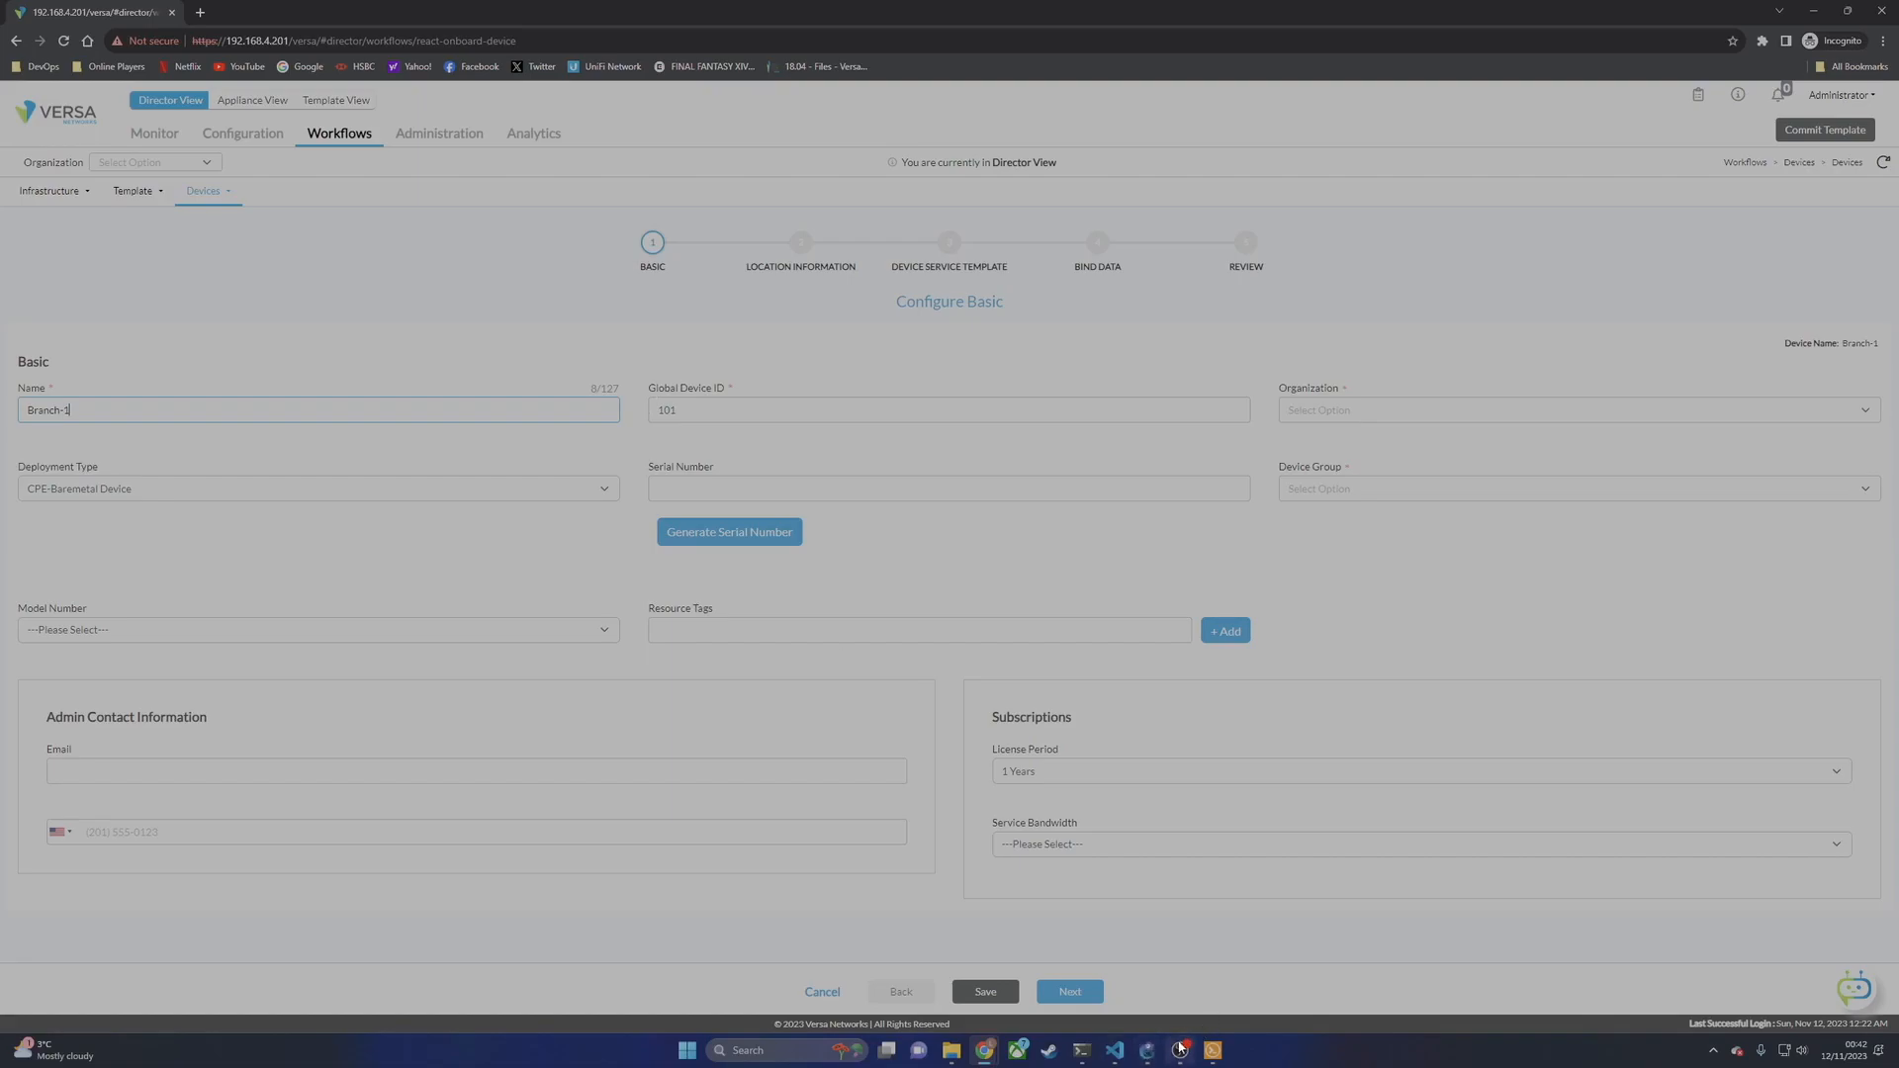
pyautogui.click(1148, 1050)
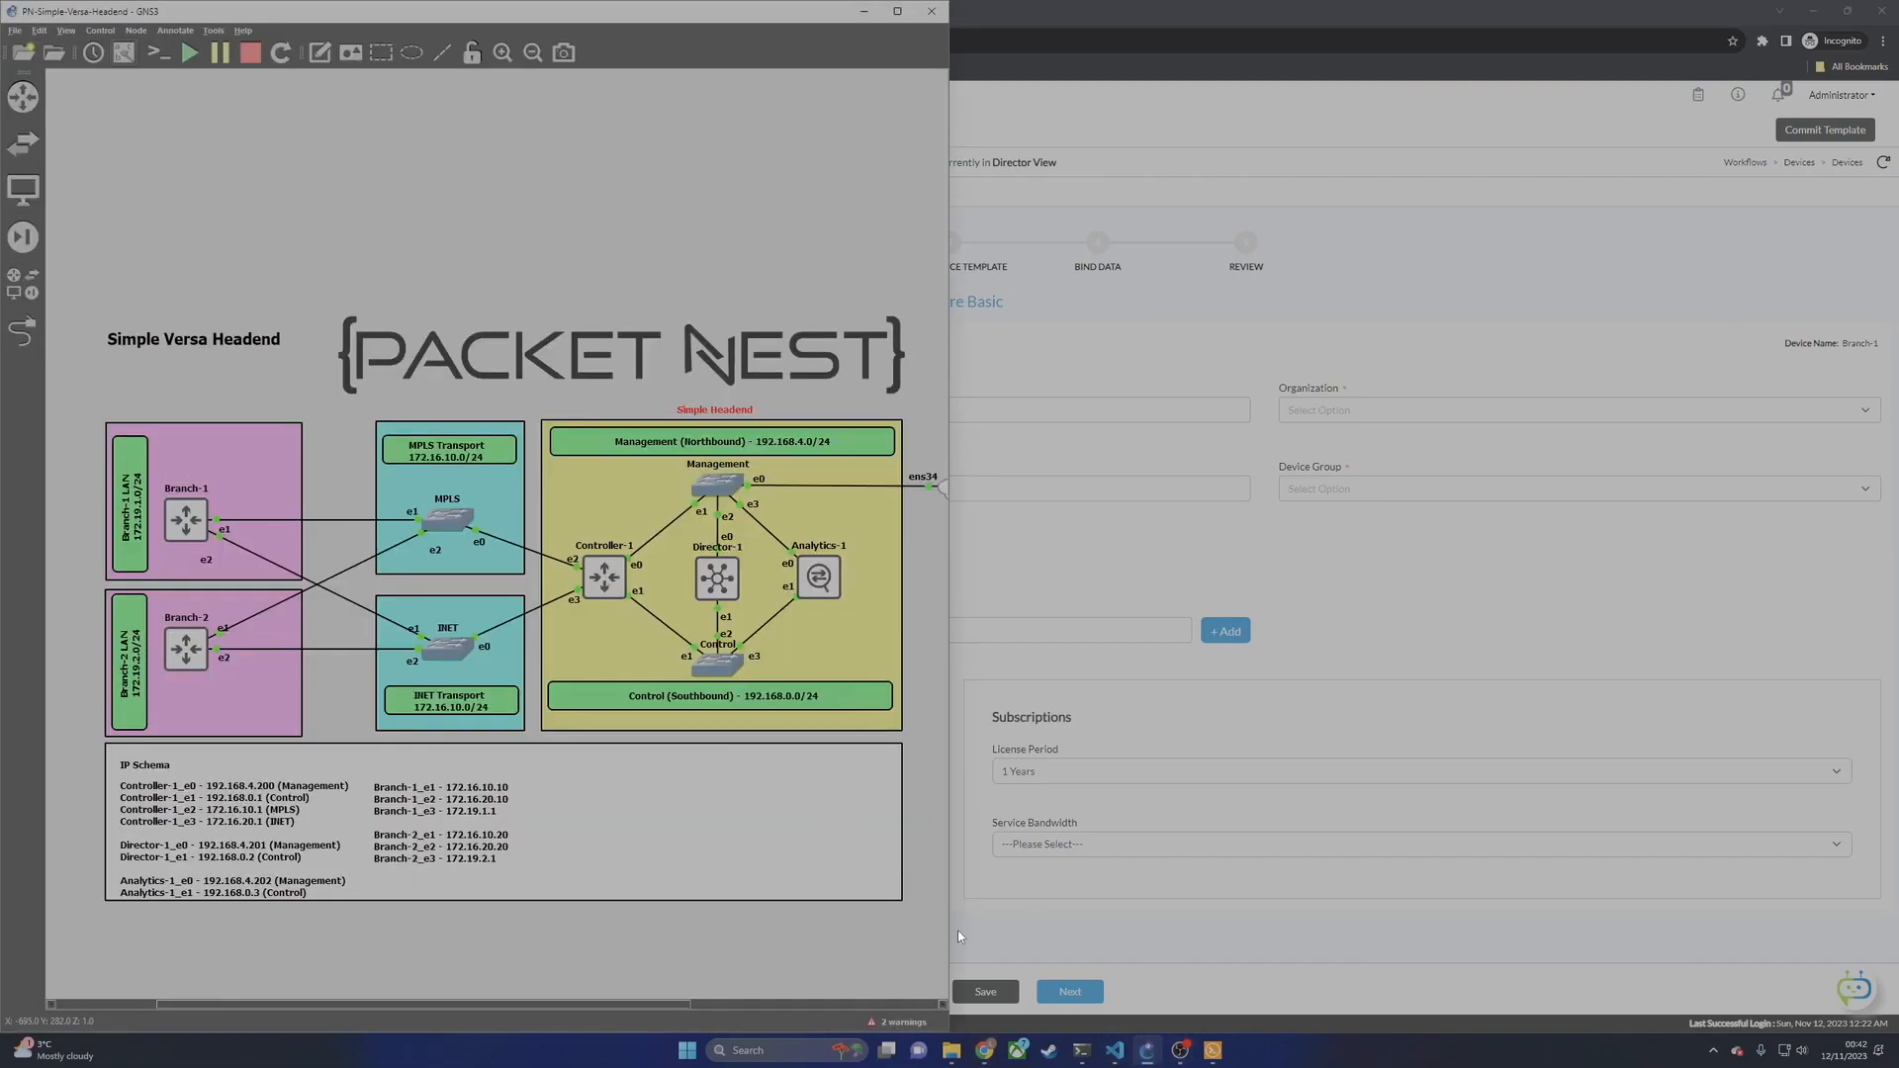
pyautogui.click(1167, 679)
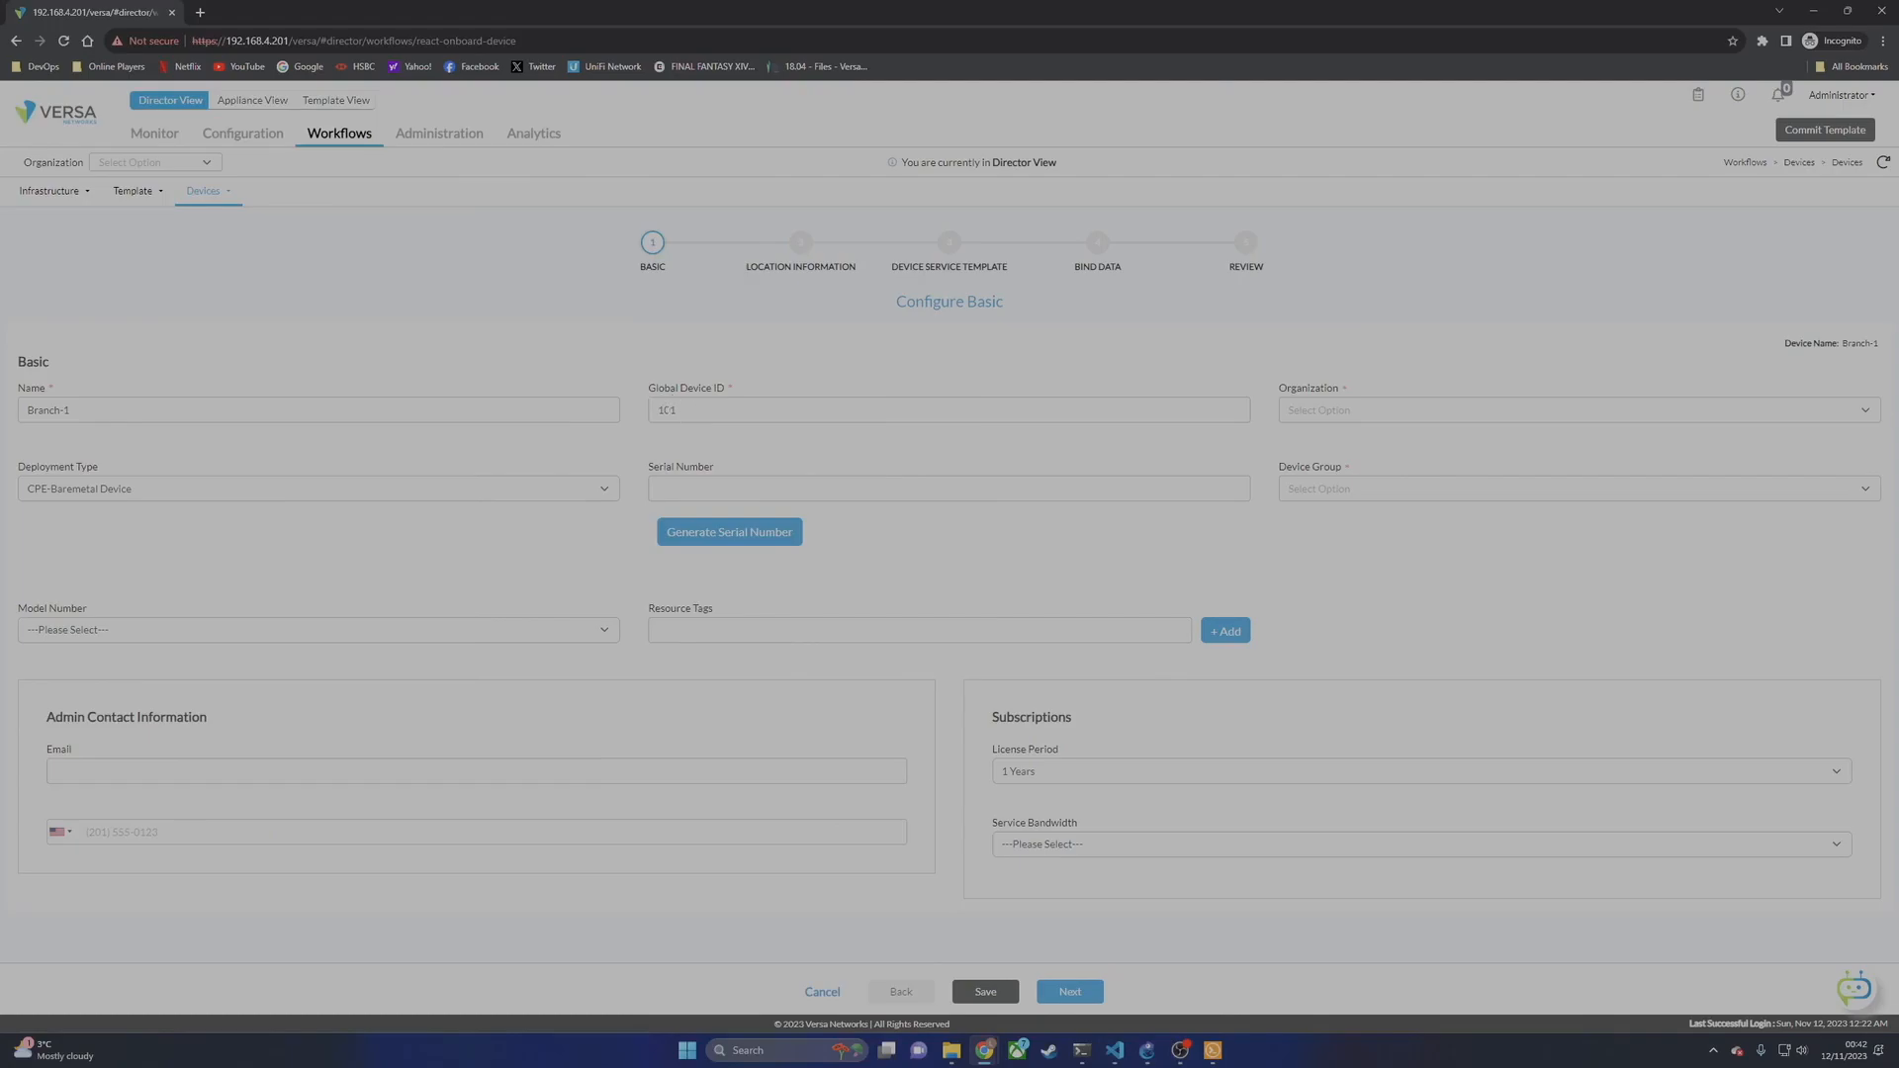
pyautogui.click(1483, 409)
pyautogui.click(1298, 454)
# Step: Keep the CPE-Baremetal Device deployment type and enter serial number Branch-1
pyautogui.click(154, 494)
pyautogui.click(126, 526)
pyautogui.write('Bra')
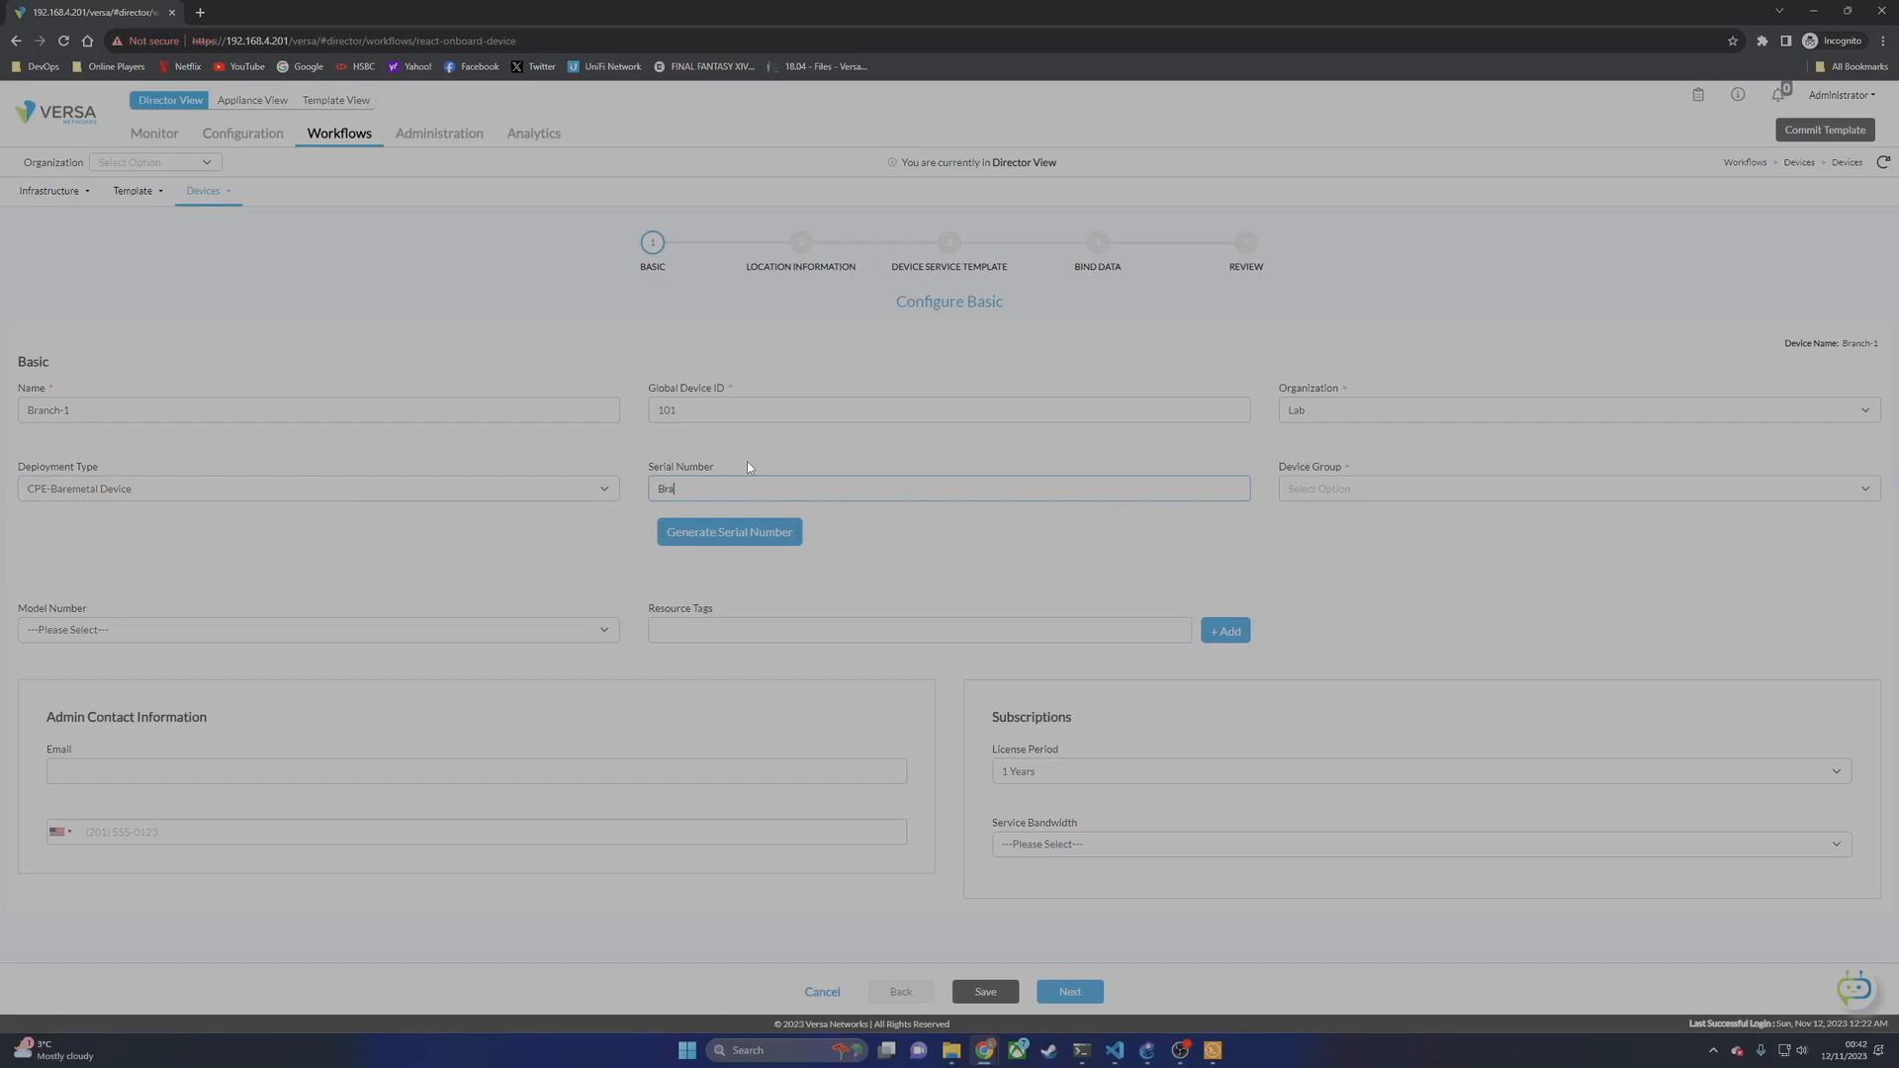
pyautogui.write('nch-1')
pyautogui.moveTo(927, 489); pyautogui.dragTo(625, 497)
pyautogui.moveTo(79, 407); pyautogui.dragTo(33, 460)
pyautogui.click(1125, 547)
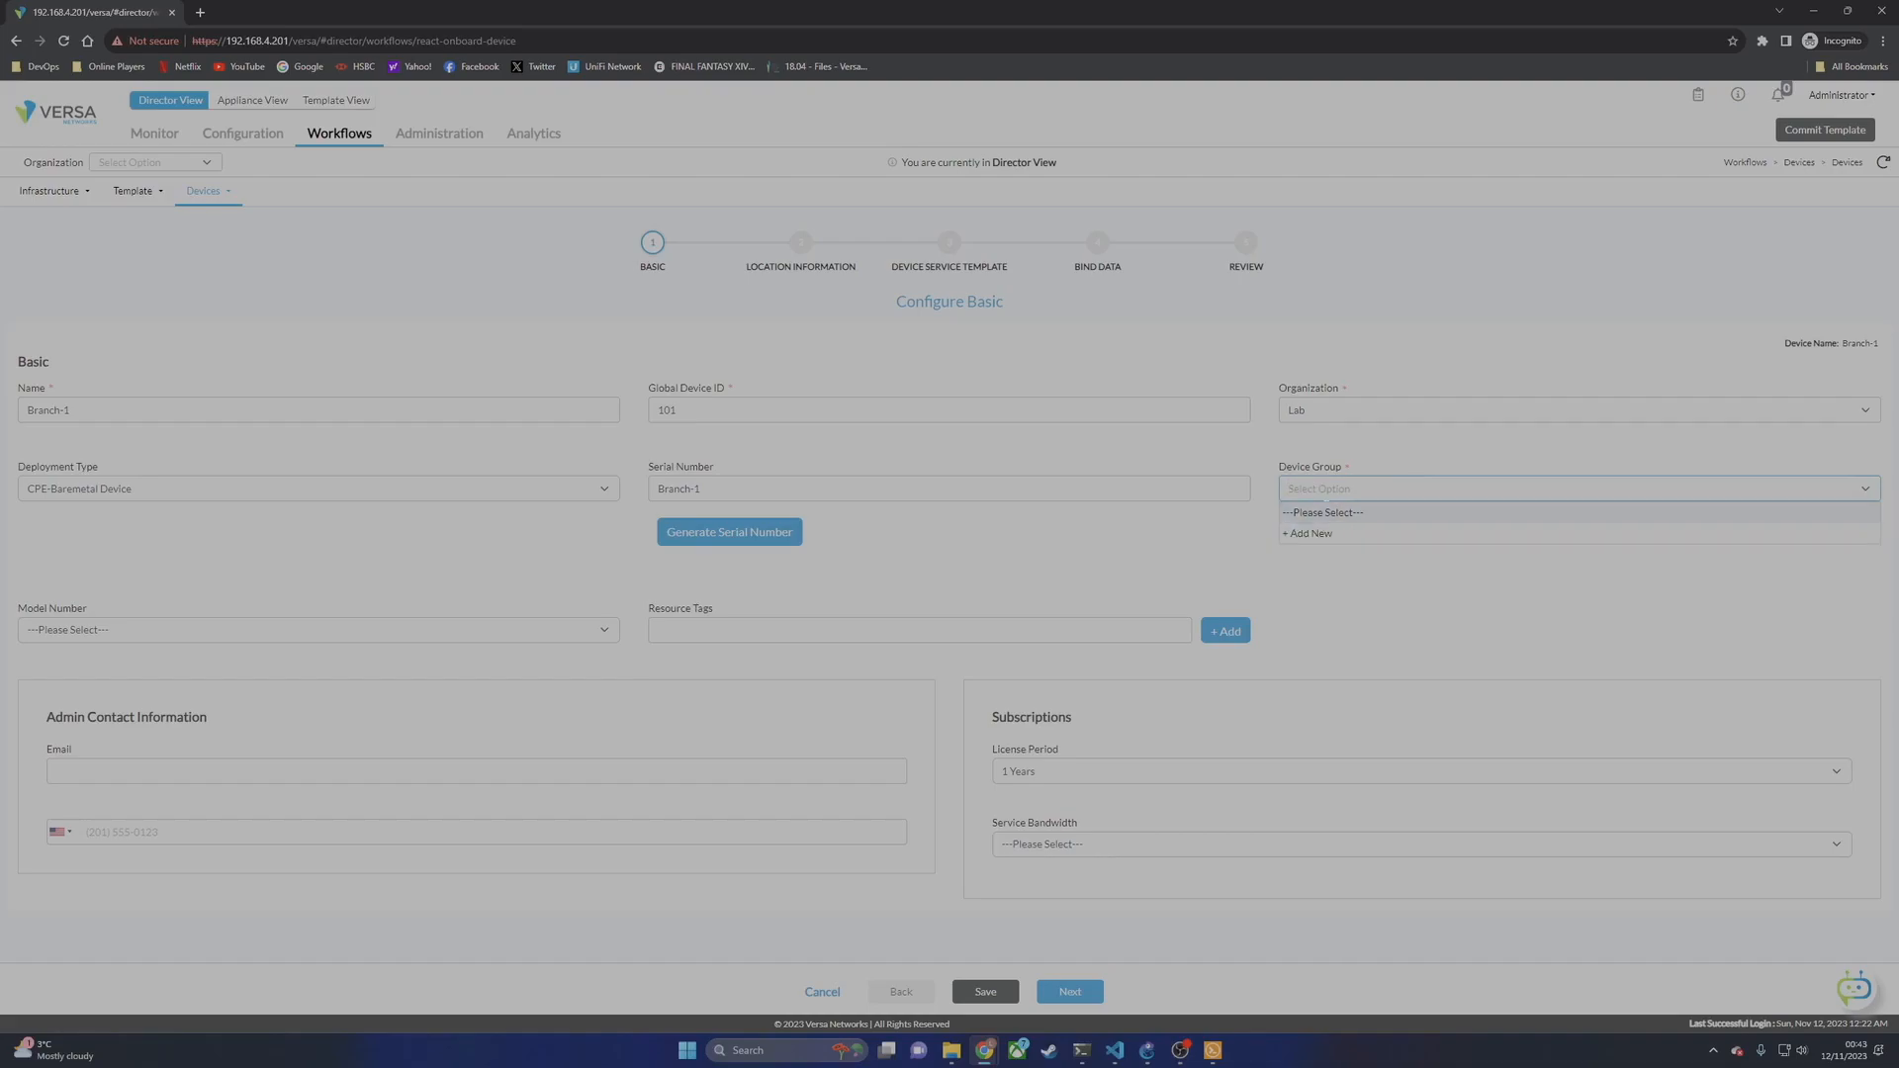
# Step: Create and assign device group GNS3, choose 5 Mbps service bandwidth, then go to Location Information
pyautogui.click(1316, 540)
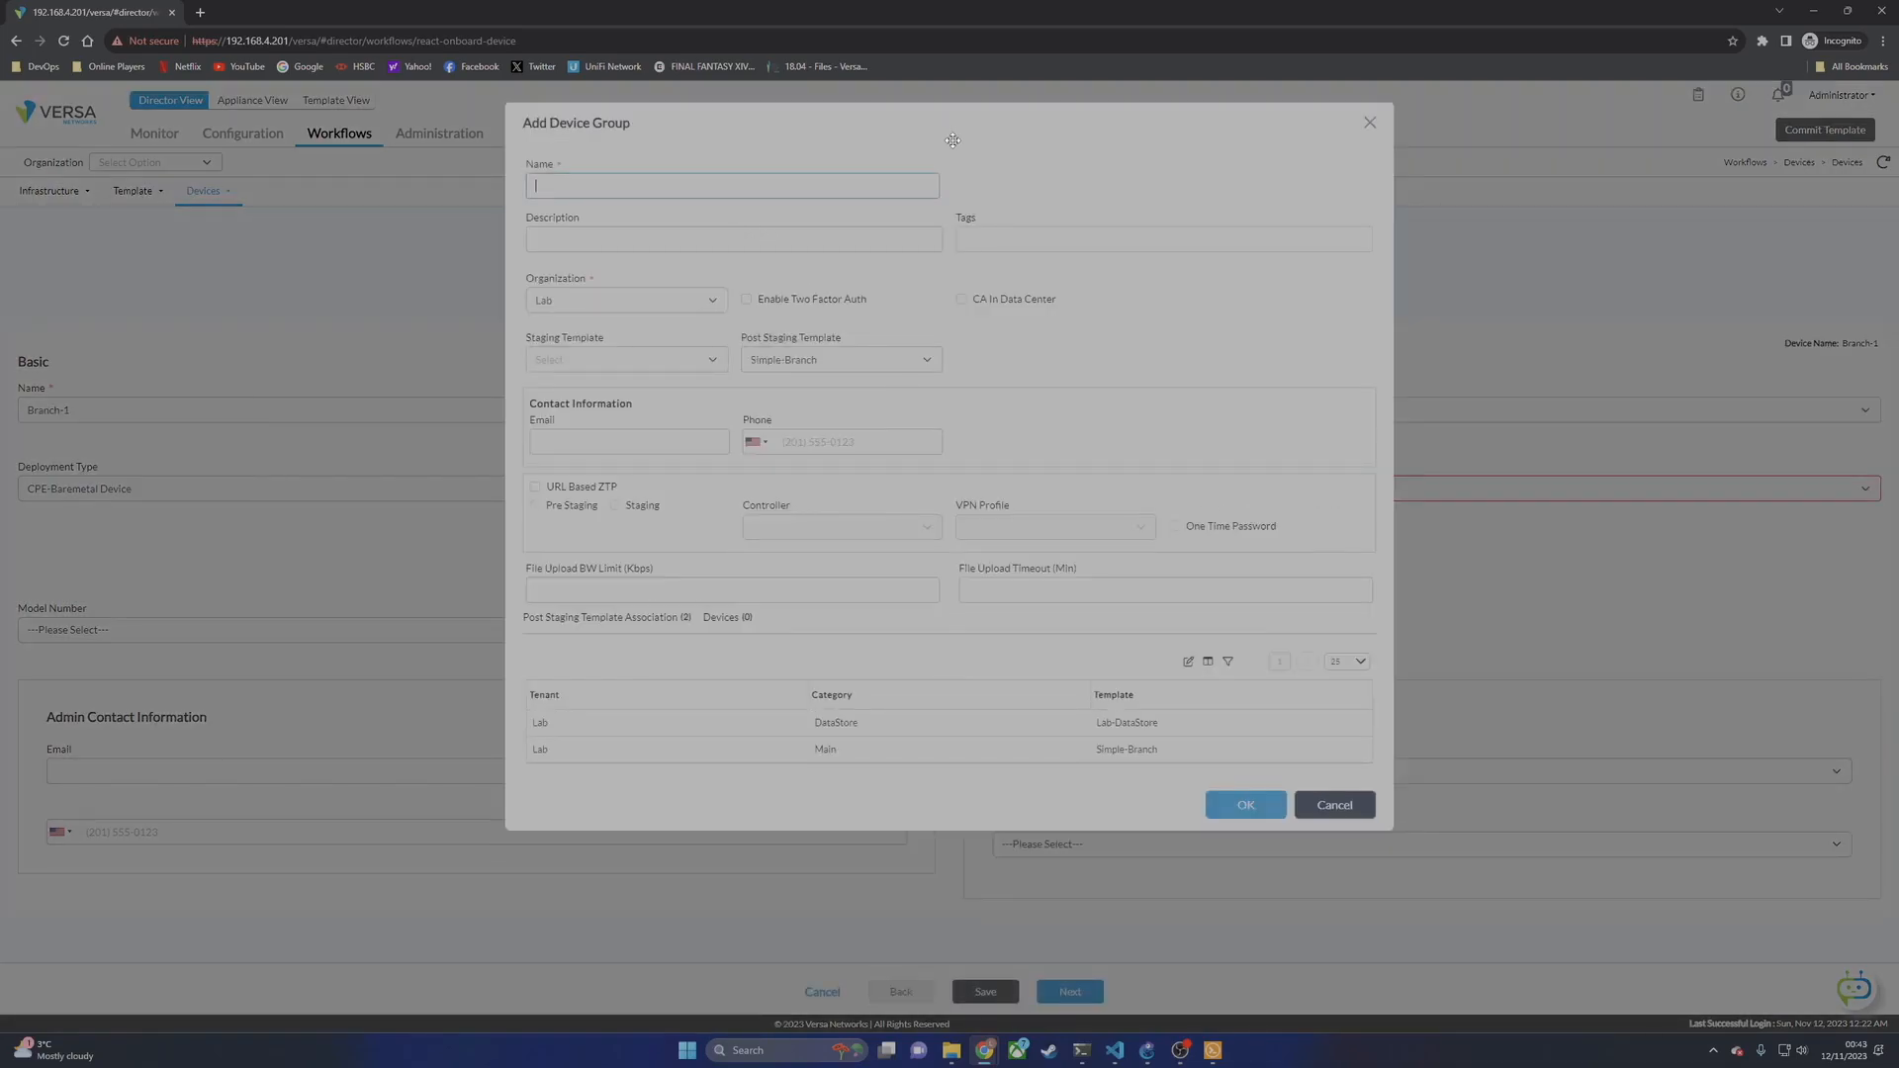
pyautogui.write('GNS32')
pyautogui.click(1276, 812)
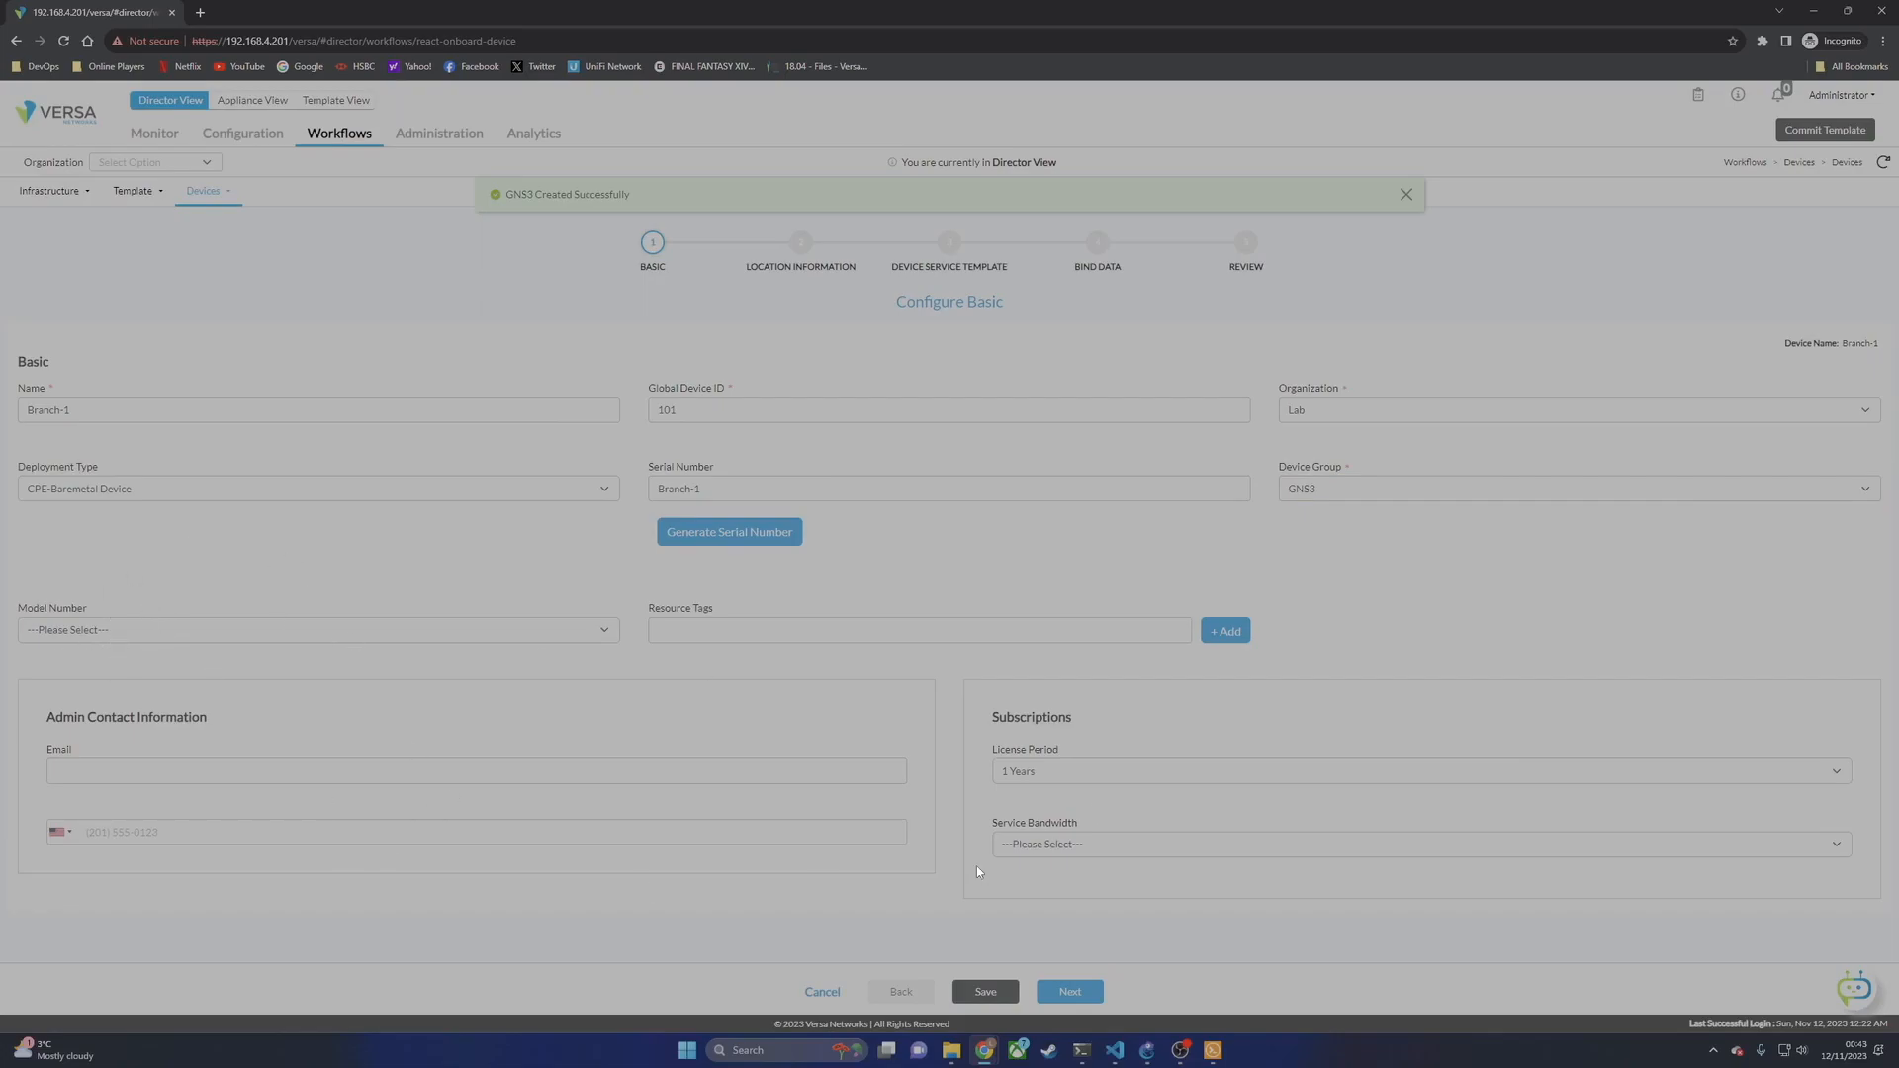
pyautogui.click(1060, 844)
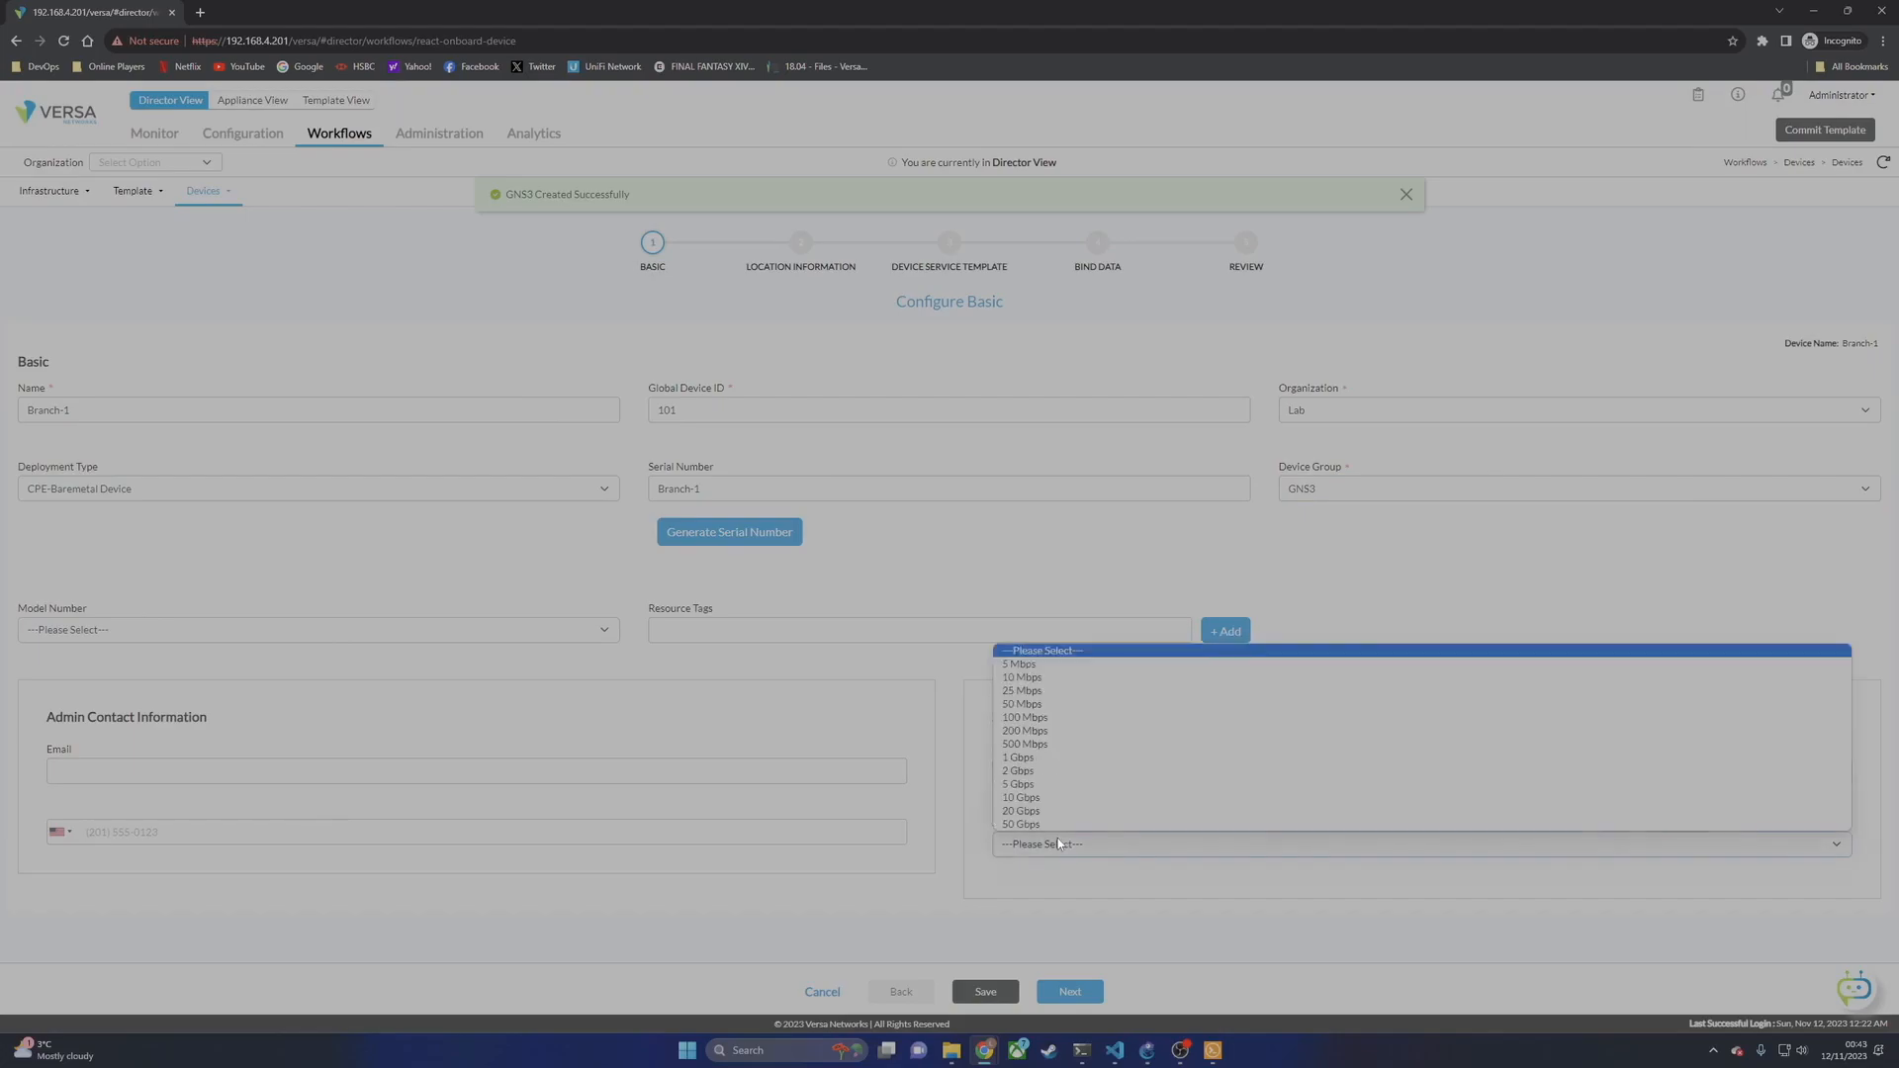
pyautogui.click(1058, 684)
pyautogui.click(1070, 991)
# Step: Enter United Kingdom as the country and skip past Device Service Template to Bind Data
pyautogui.click(1137, 467)
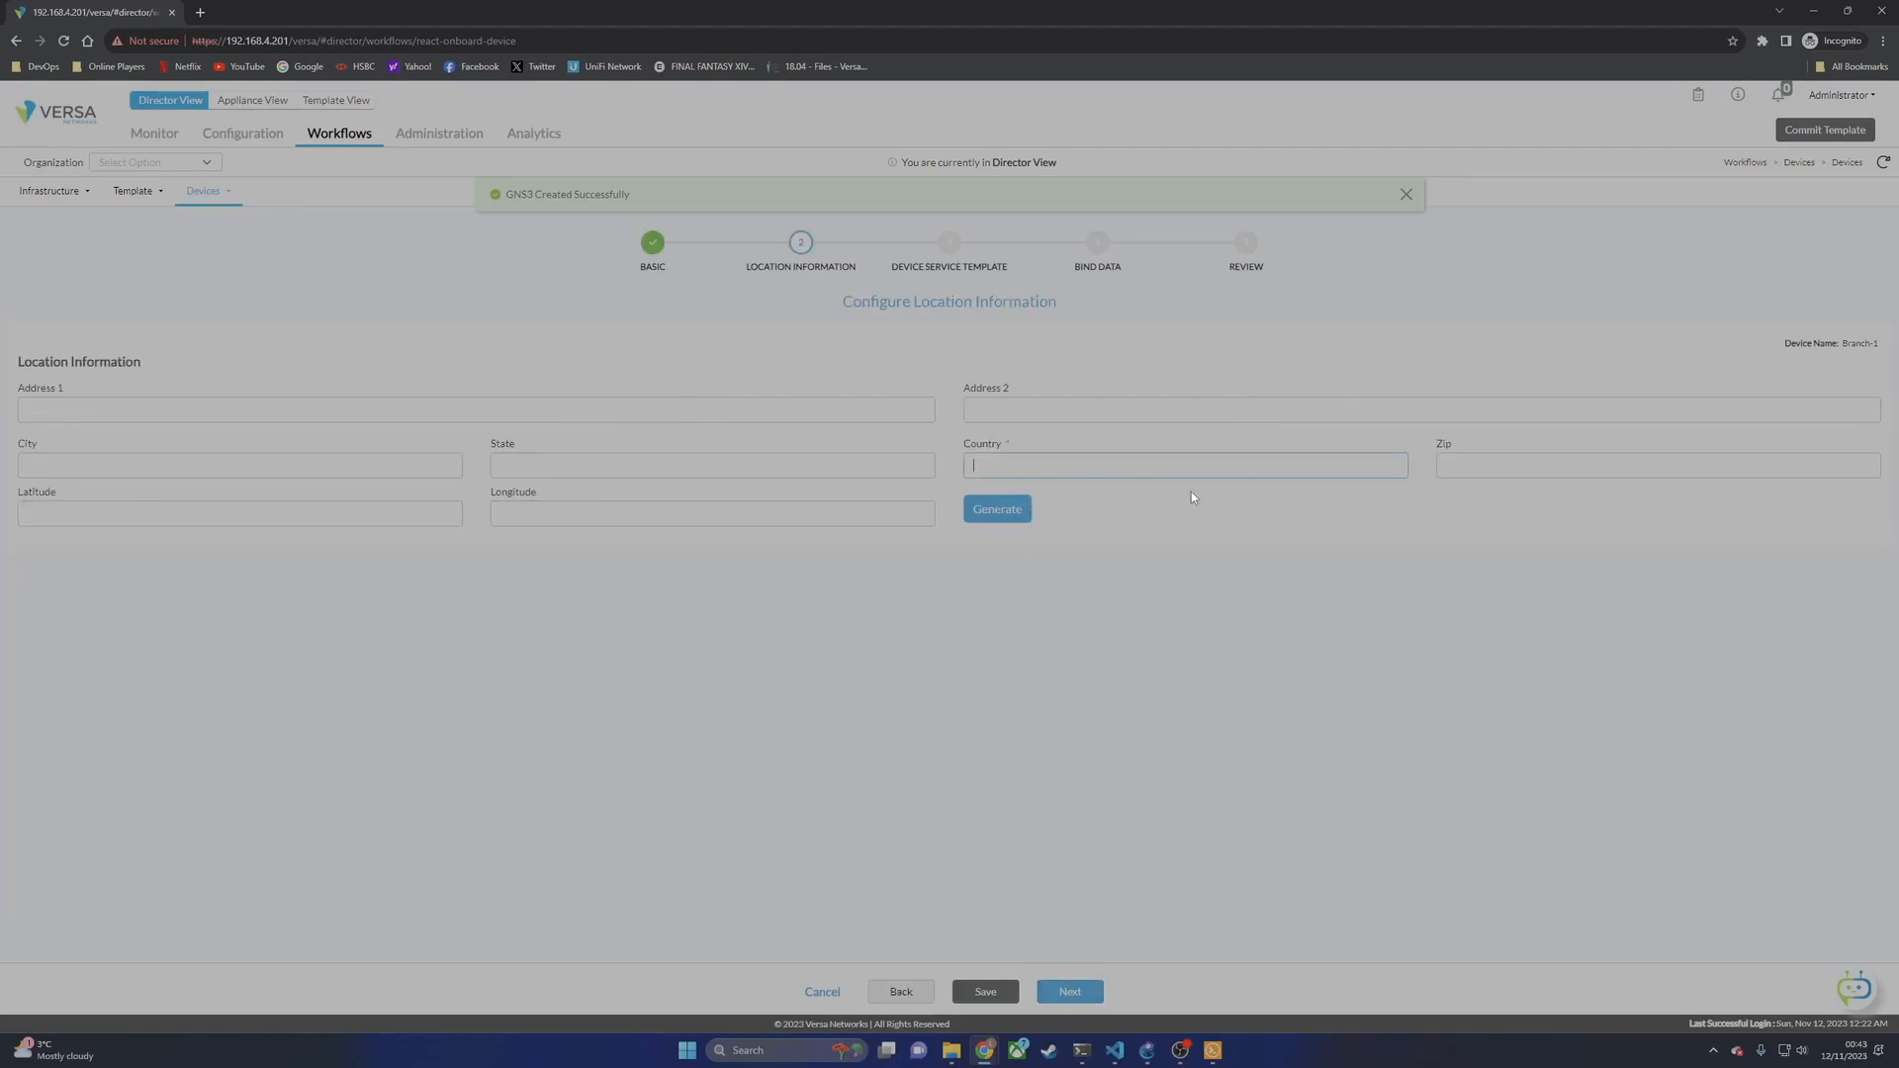
pyautogui.write('United Kingdom')
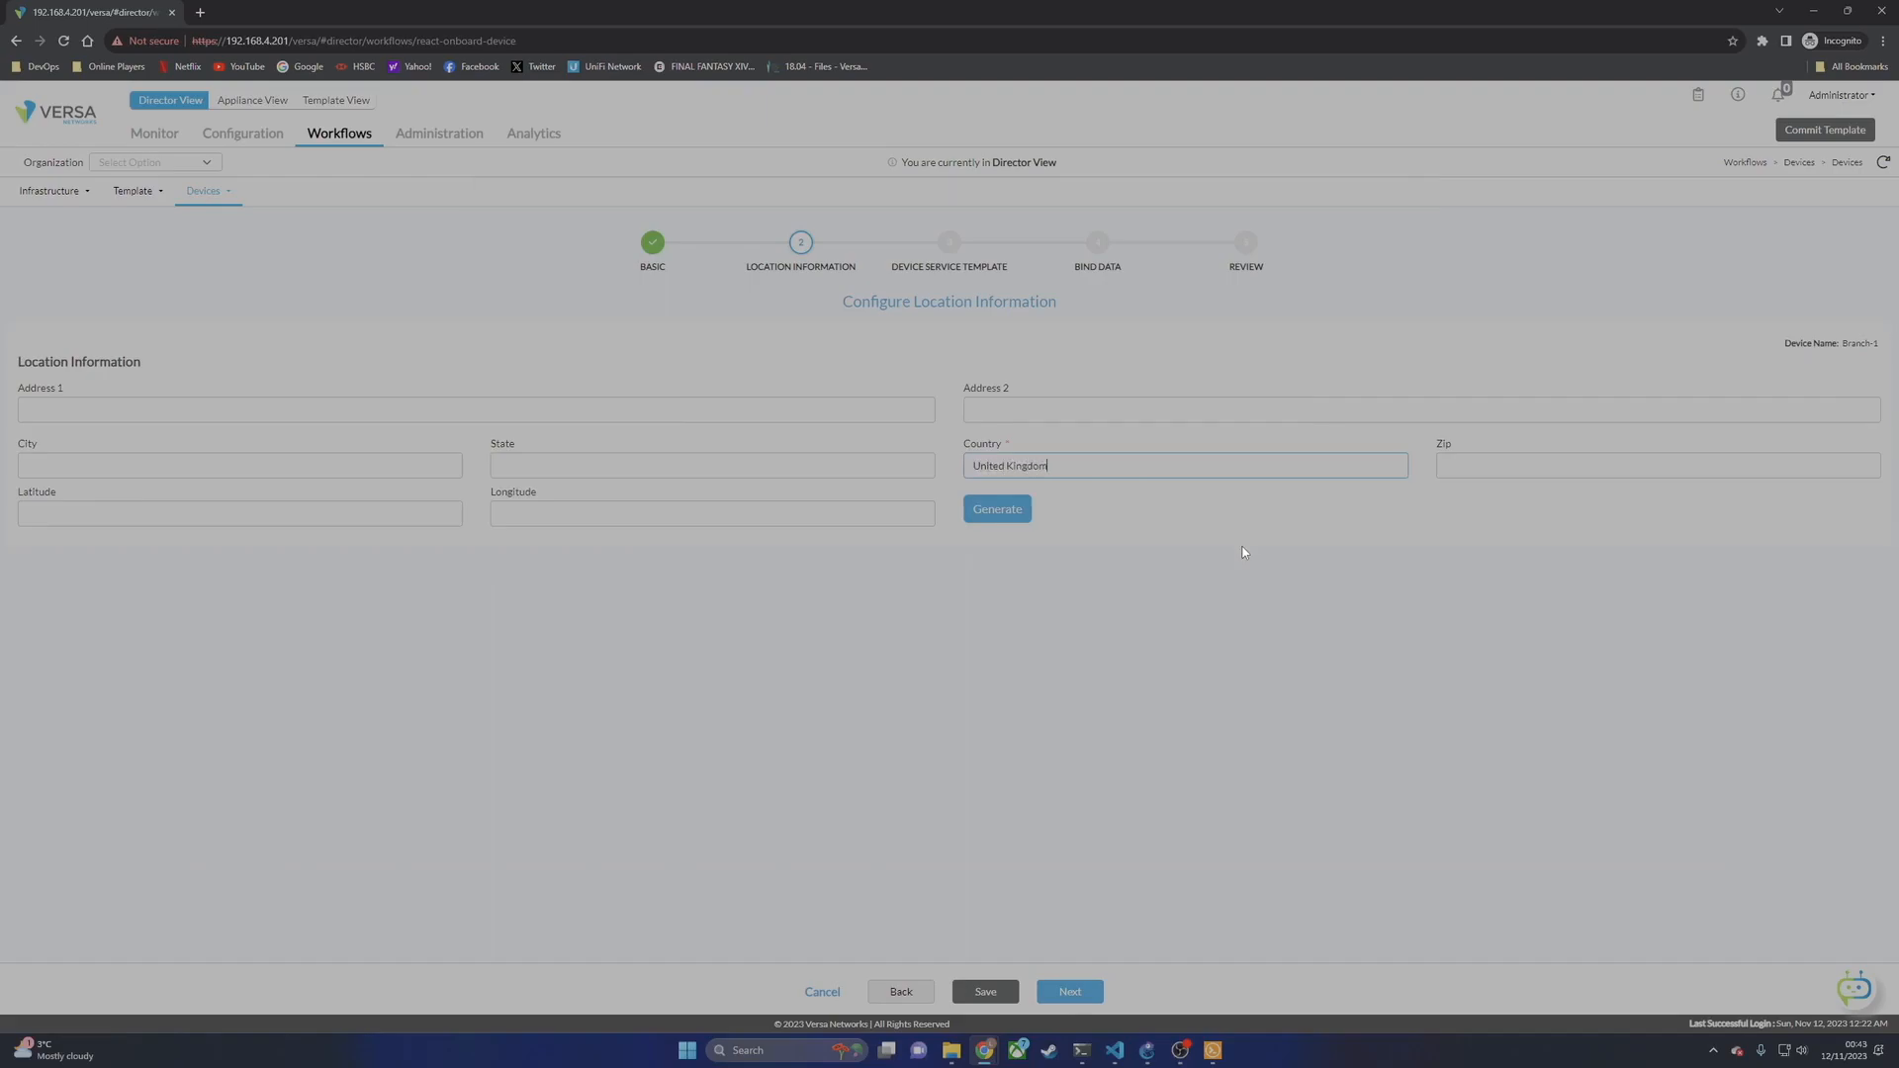
pyautogui.click(1078, 992)
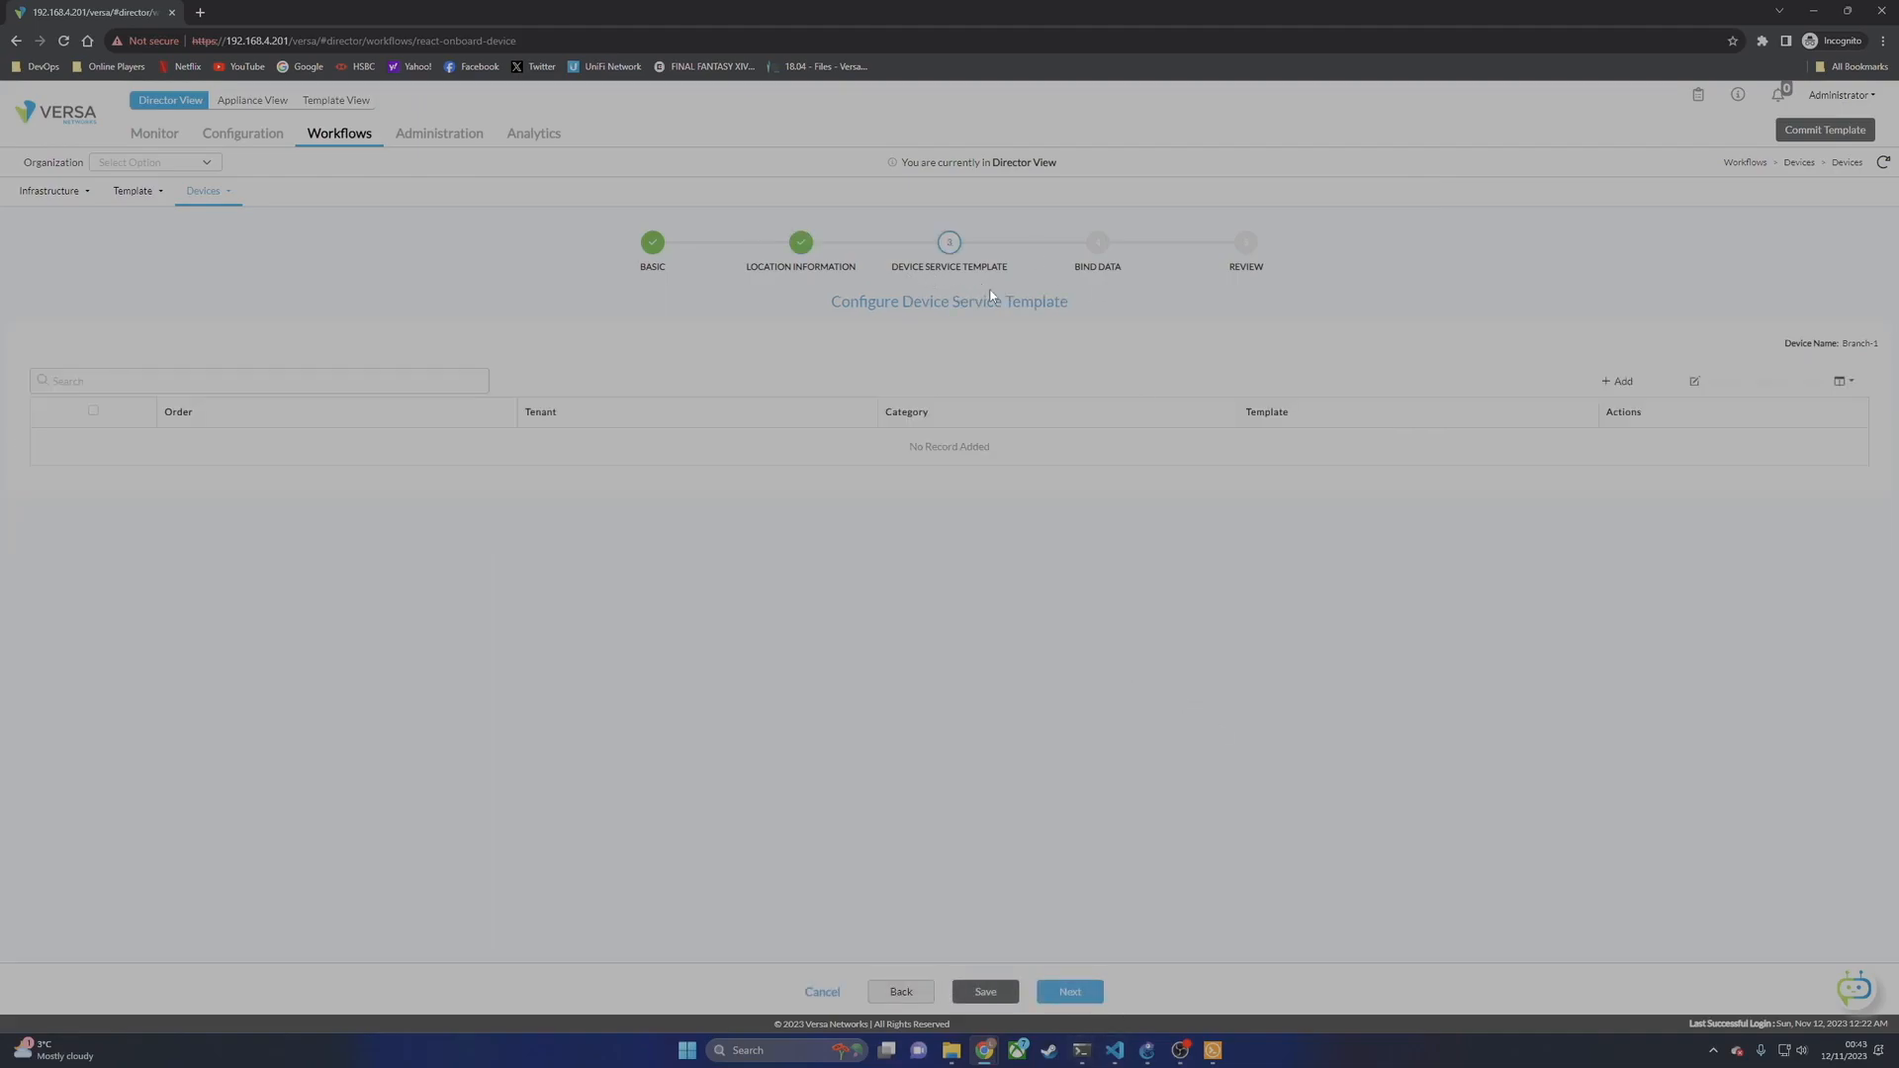
pyautogui.click(1070, 992)
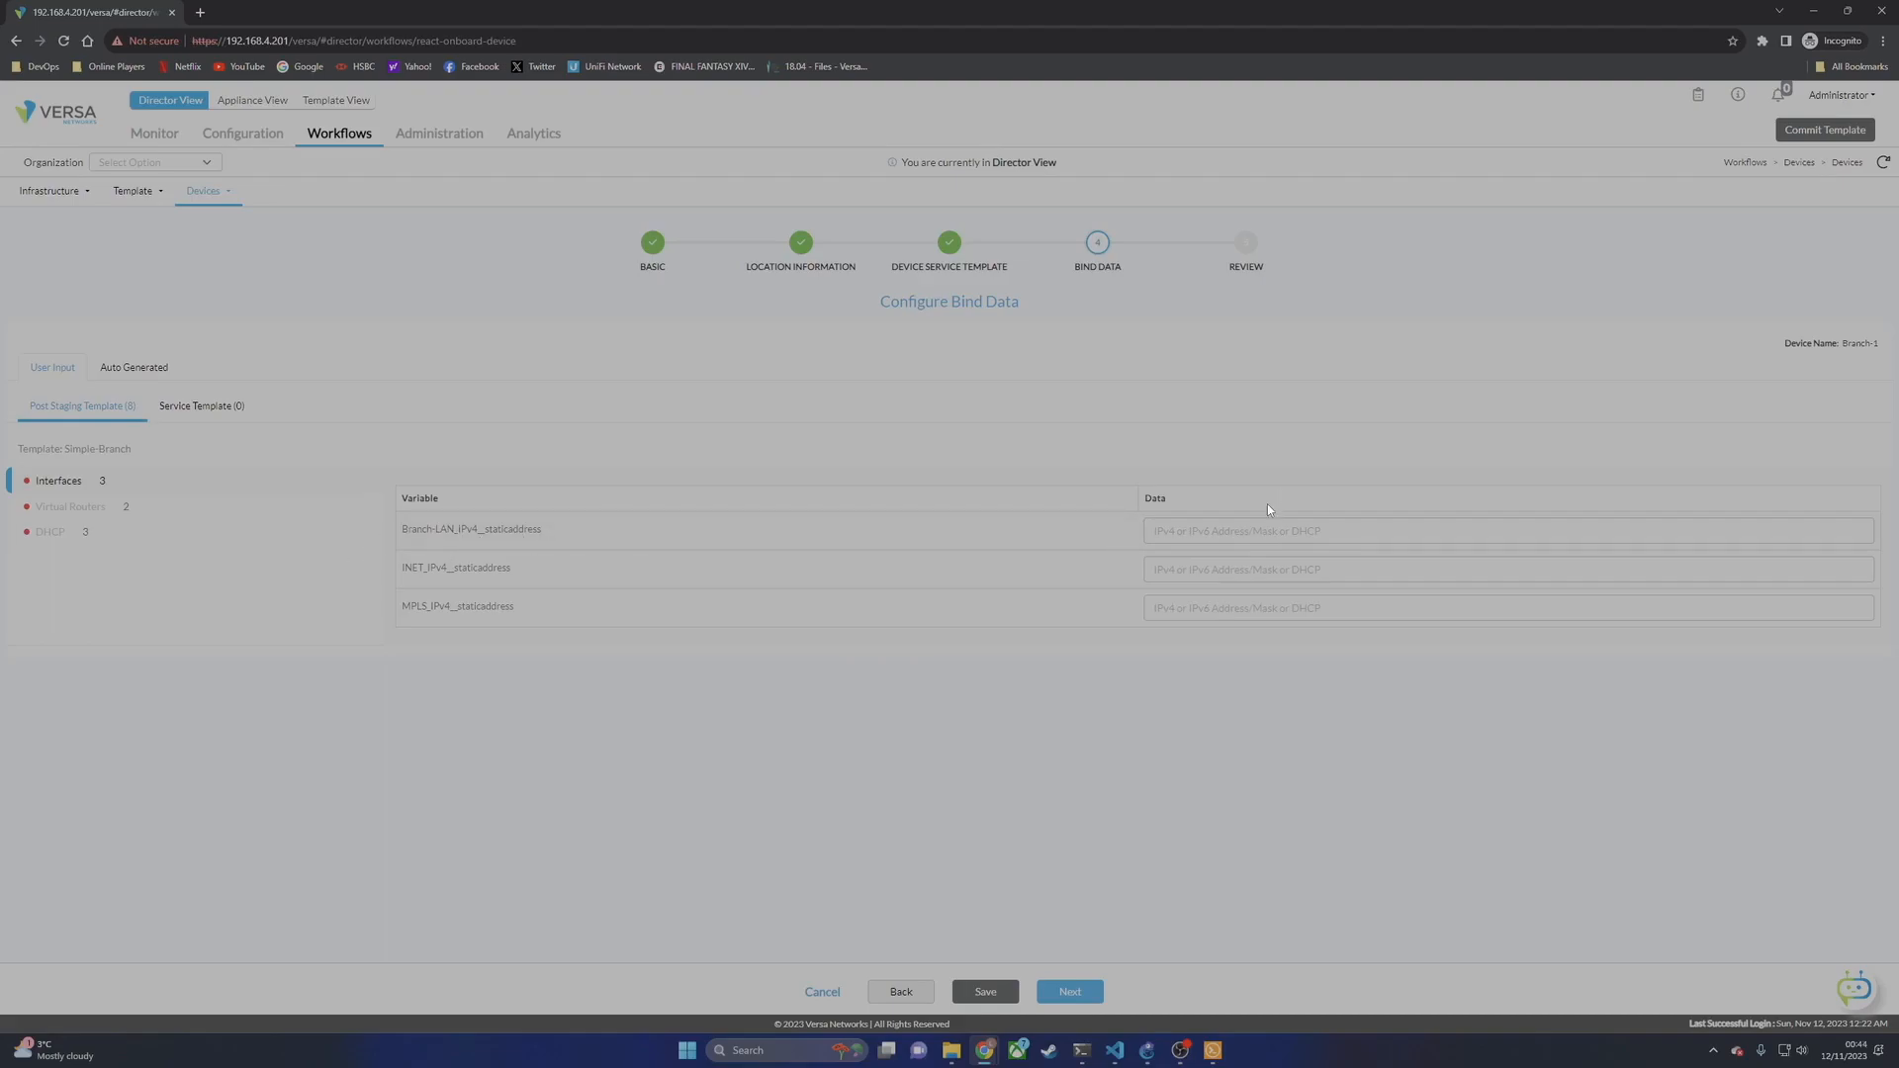
# Step: Enter 172.19.1.1/24, 172.16.20.10/24 and 172.16.10.10/24 for Branch-LAN, INET and MPLS, using the topology IP schema
pyautogui.click(1146, 1050)
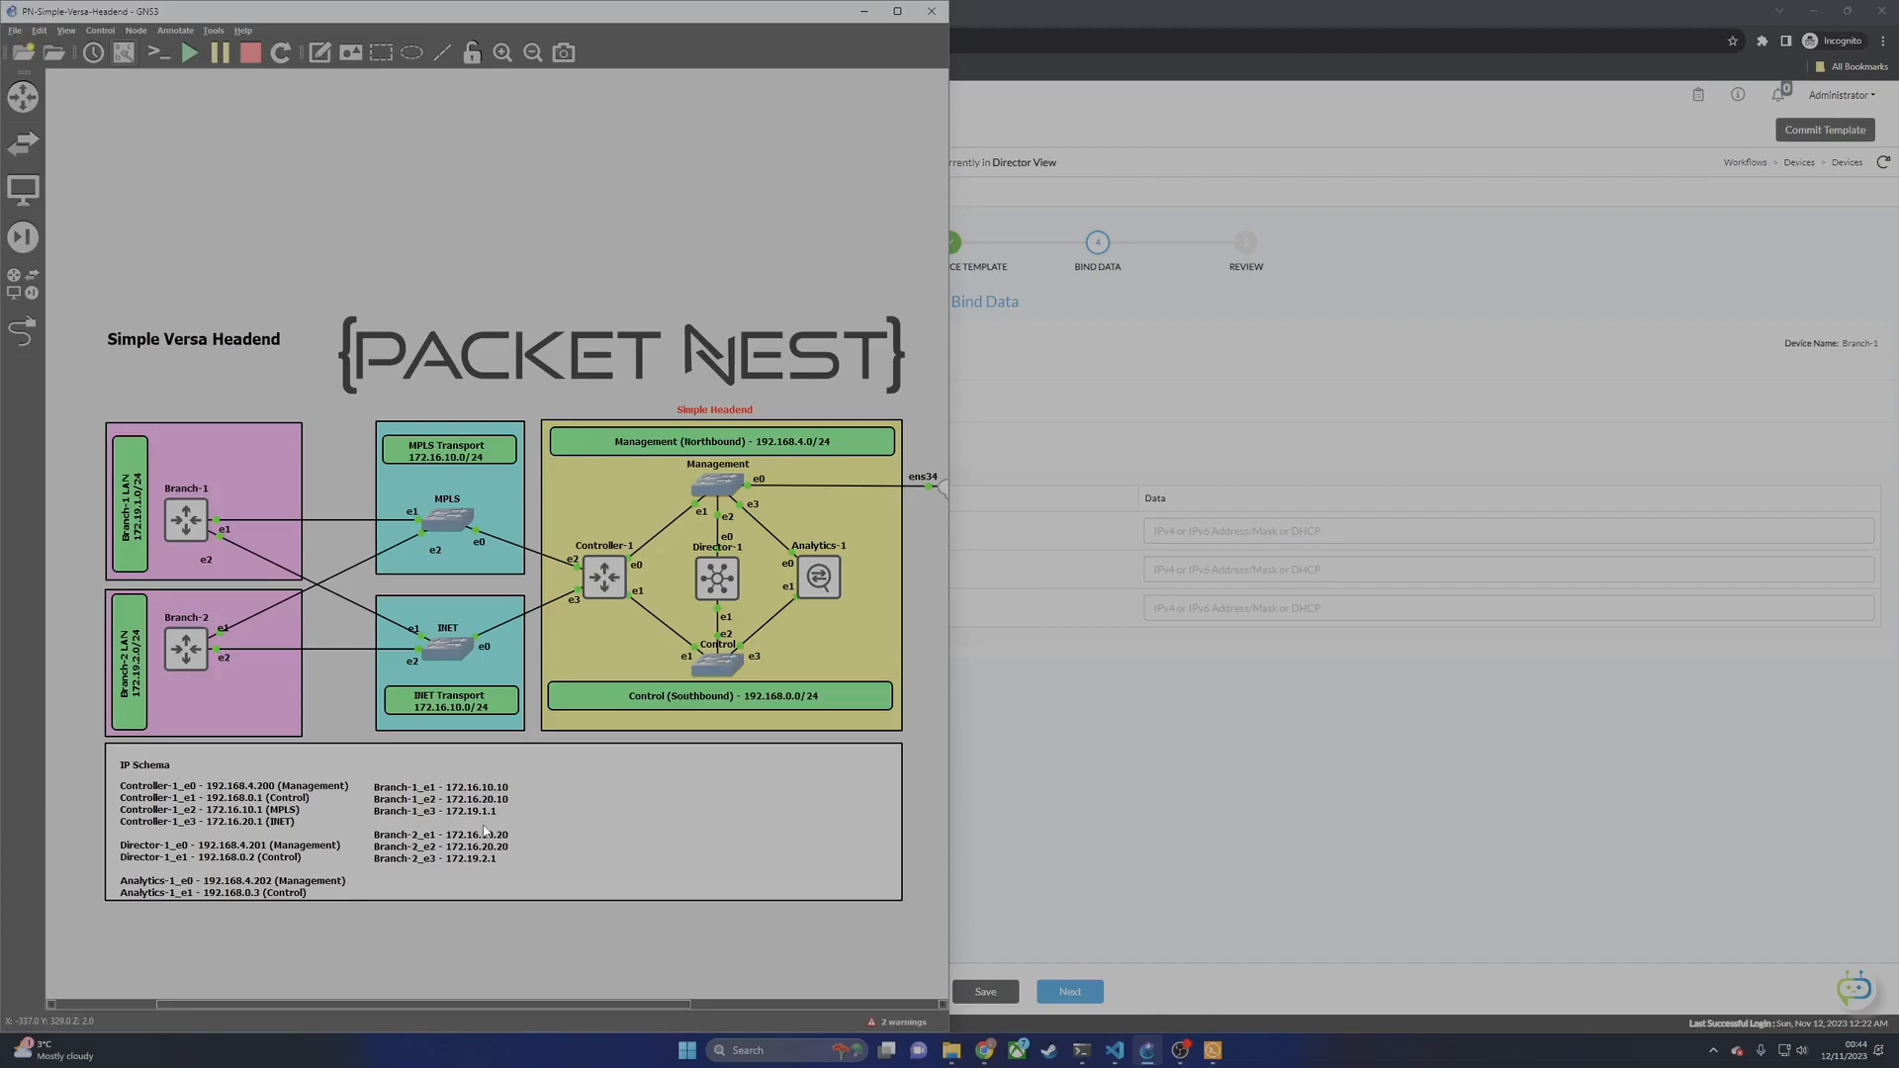
pyautogui.click(1604, 692)
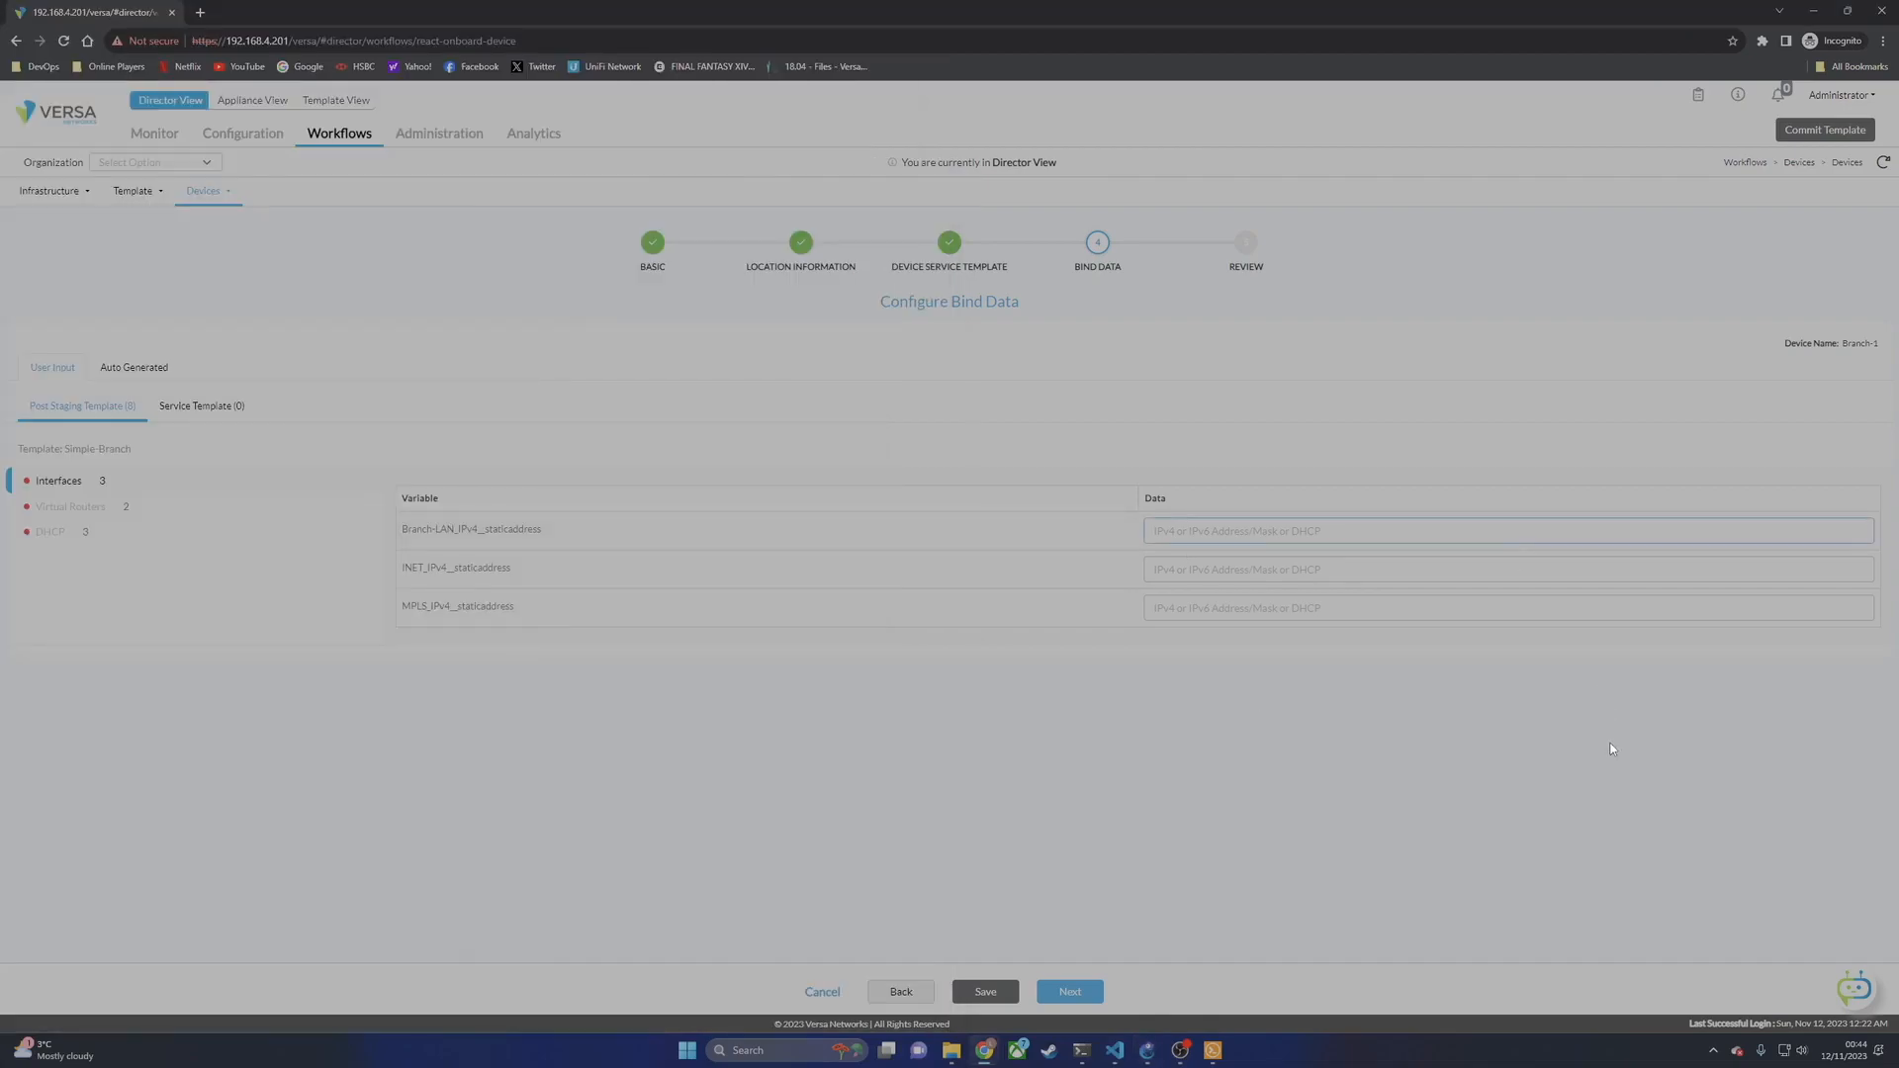
pyautogui.write('172.19.1.1/24')
pyautogui.click(1229, 568)
pyautogui.click(1148, 1054)
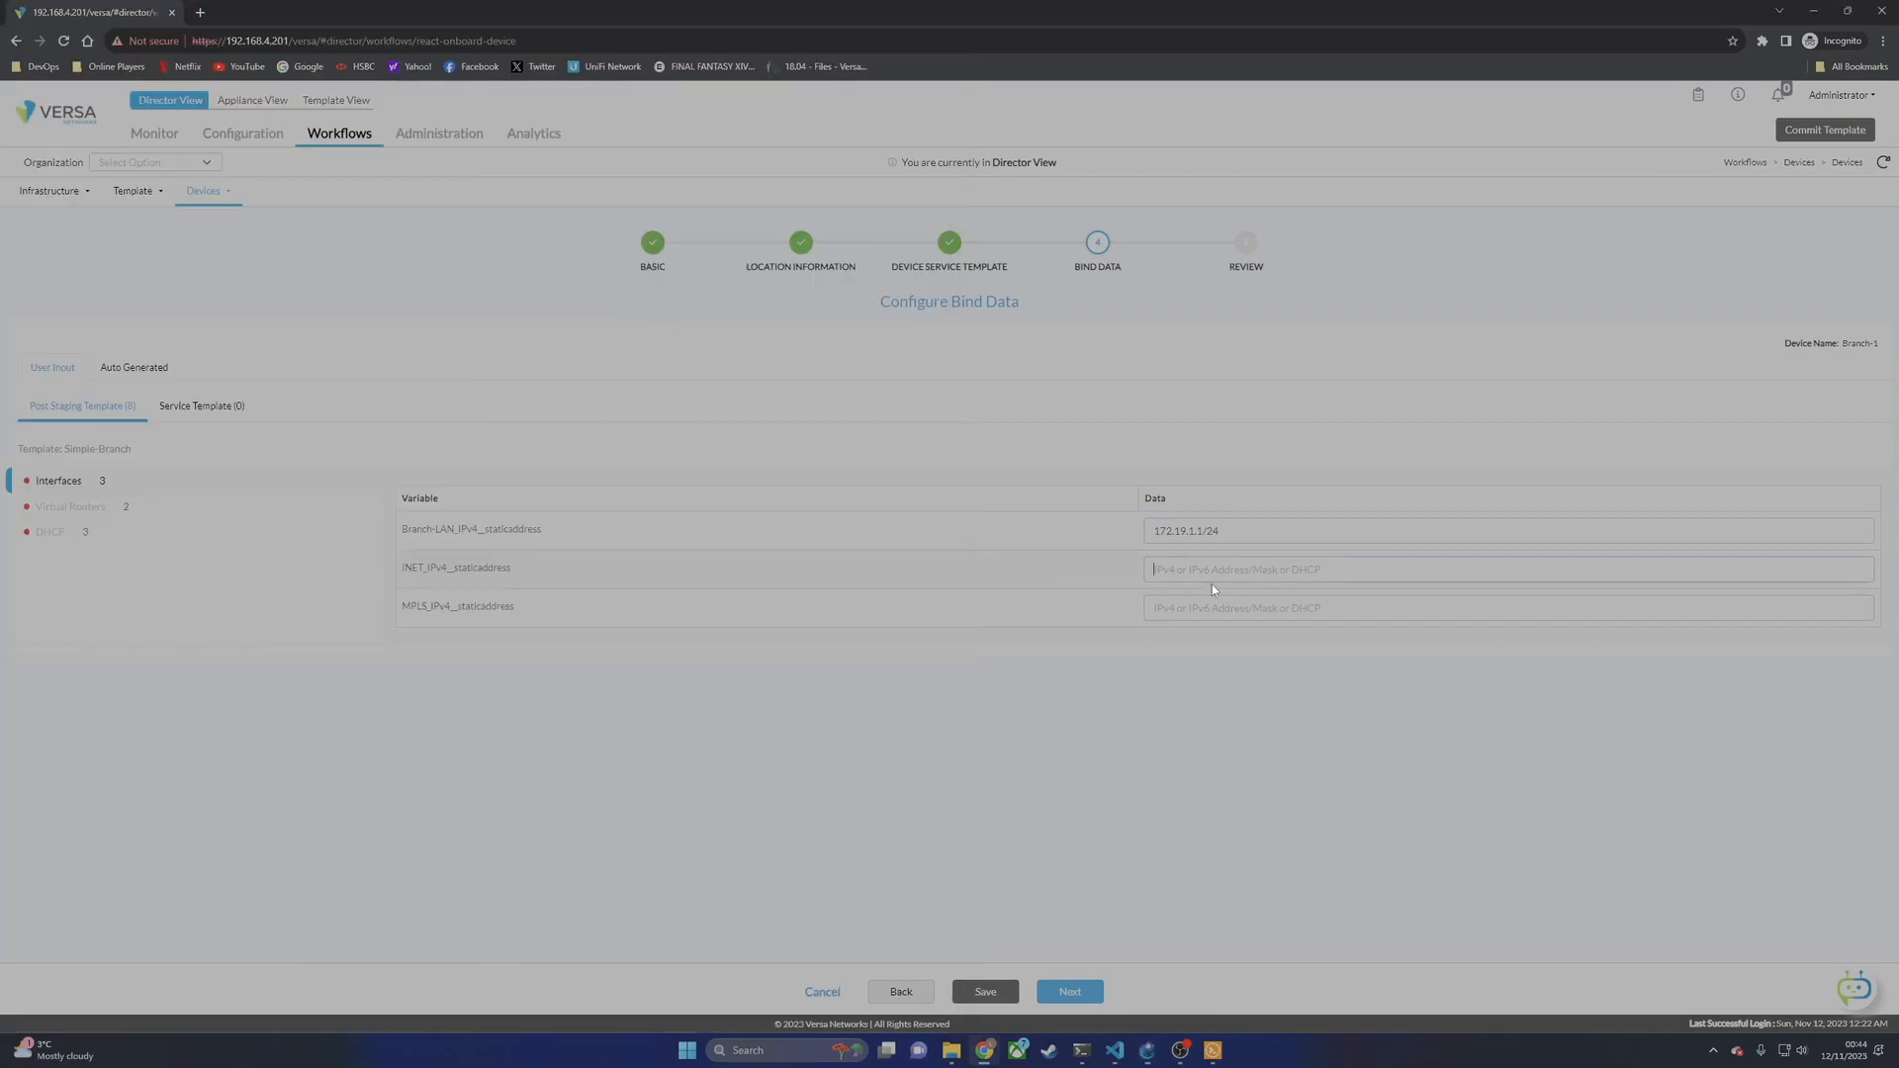
pyautogui.click(1212, 579)
pyautogui.write('172.16.20.10/24')
pyautogui.write('172.16')
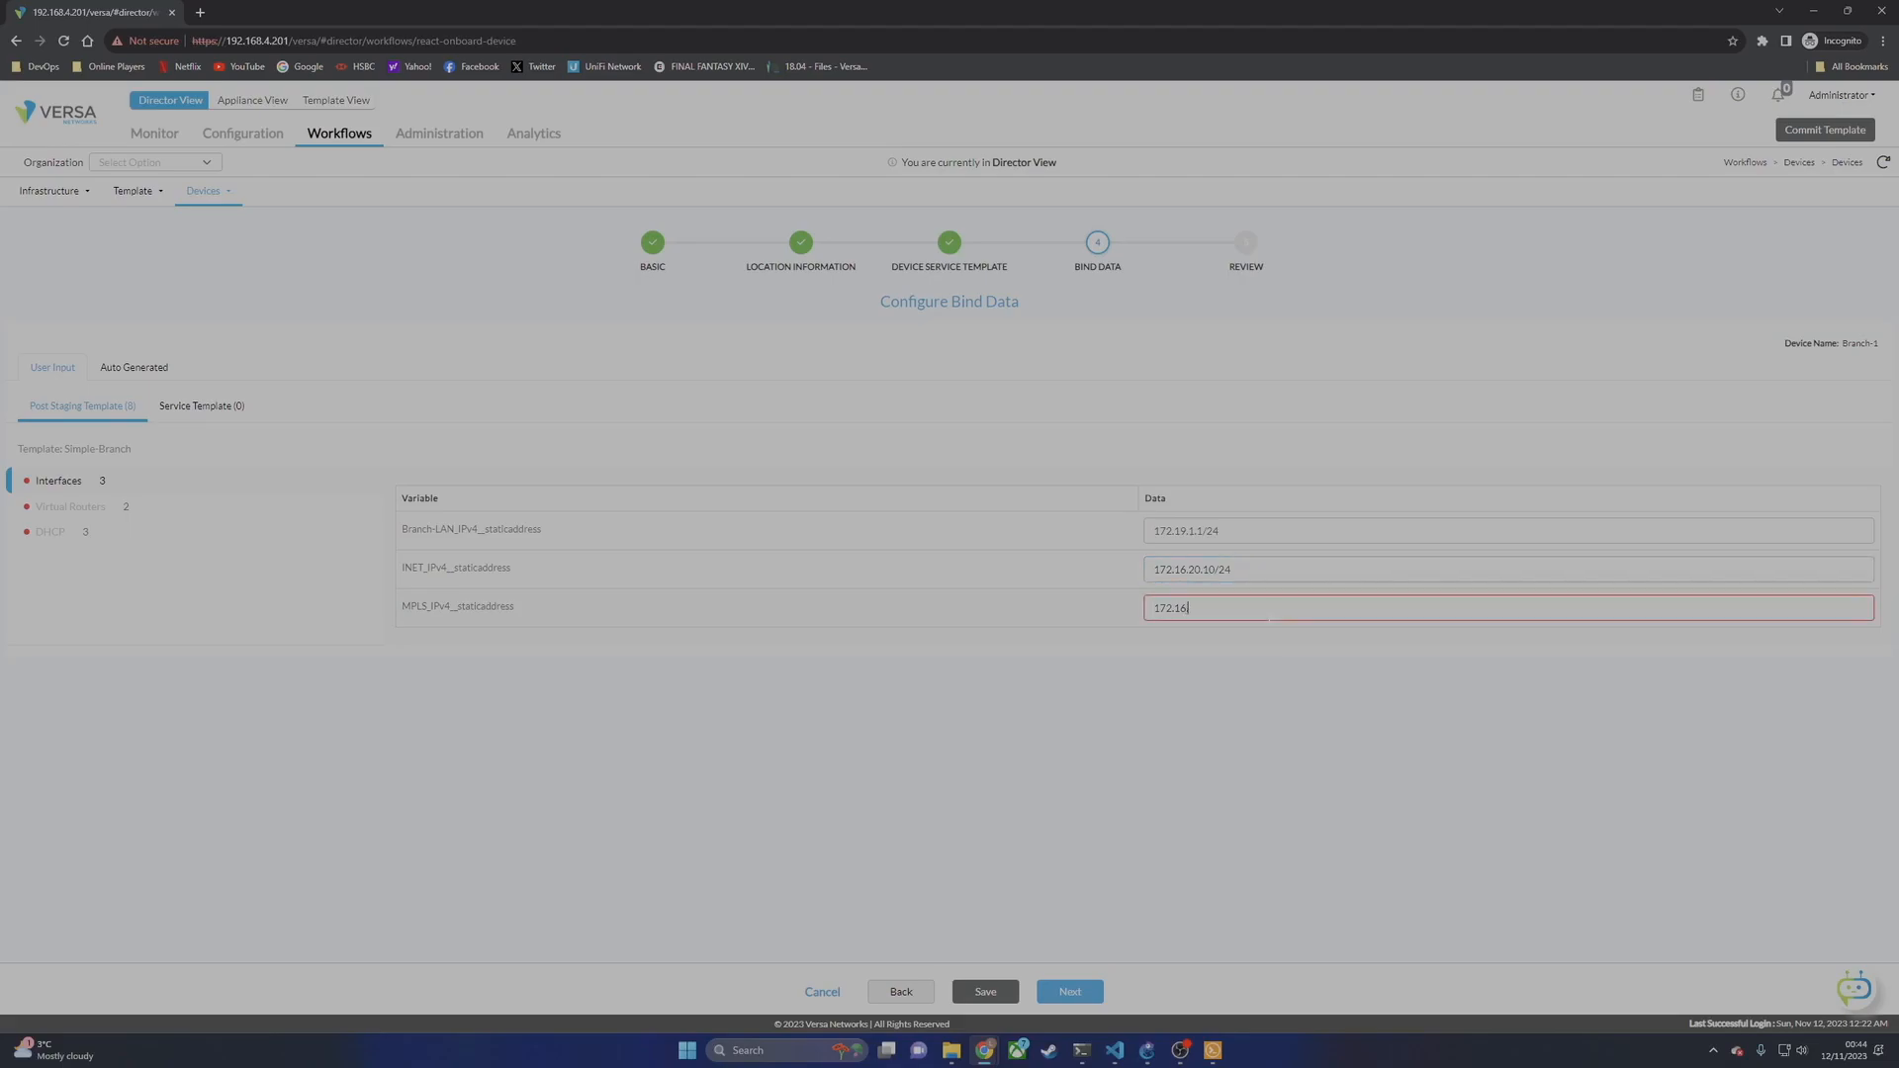
pyautogui.write('.10.10/24')
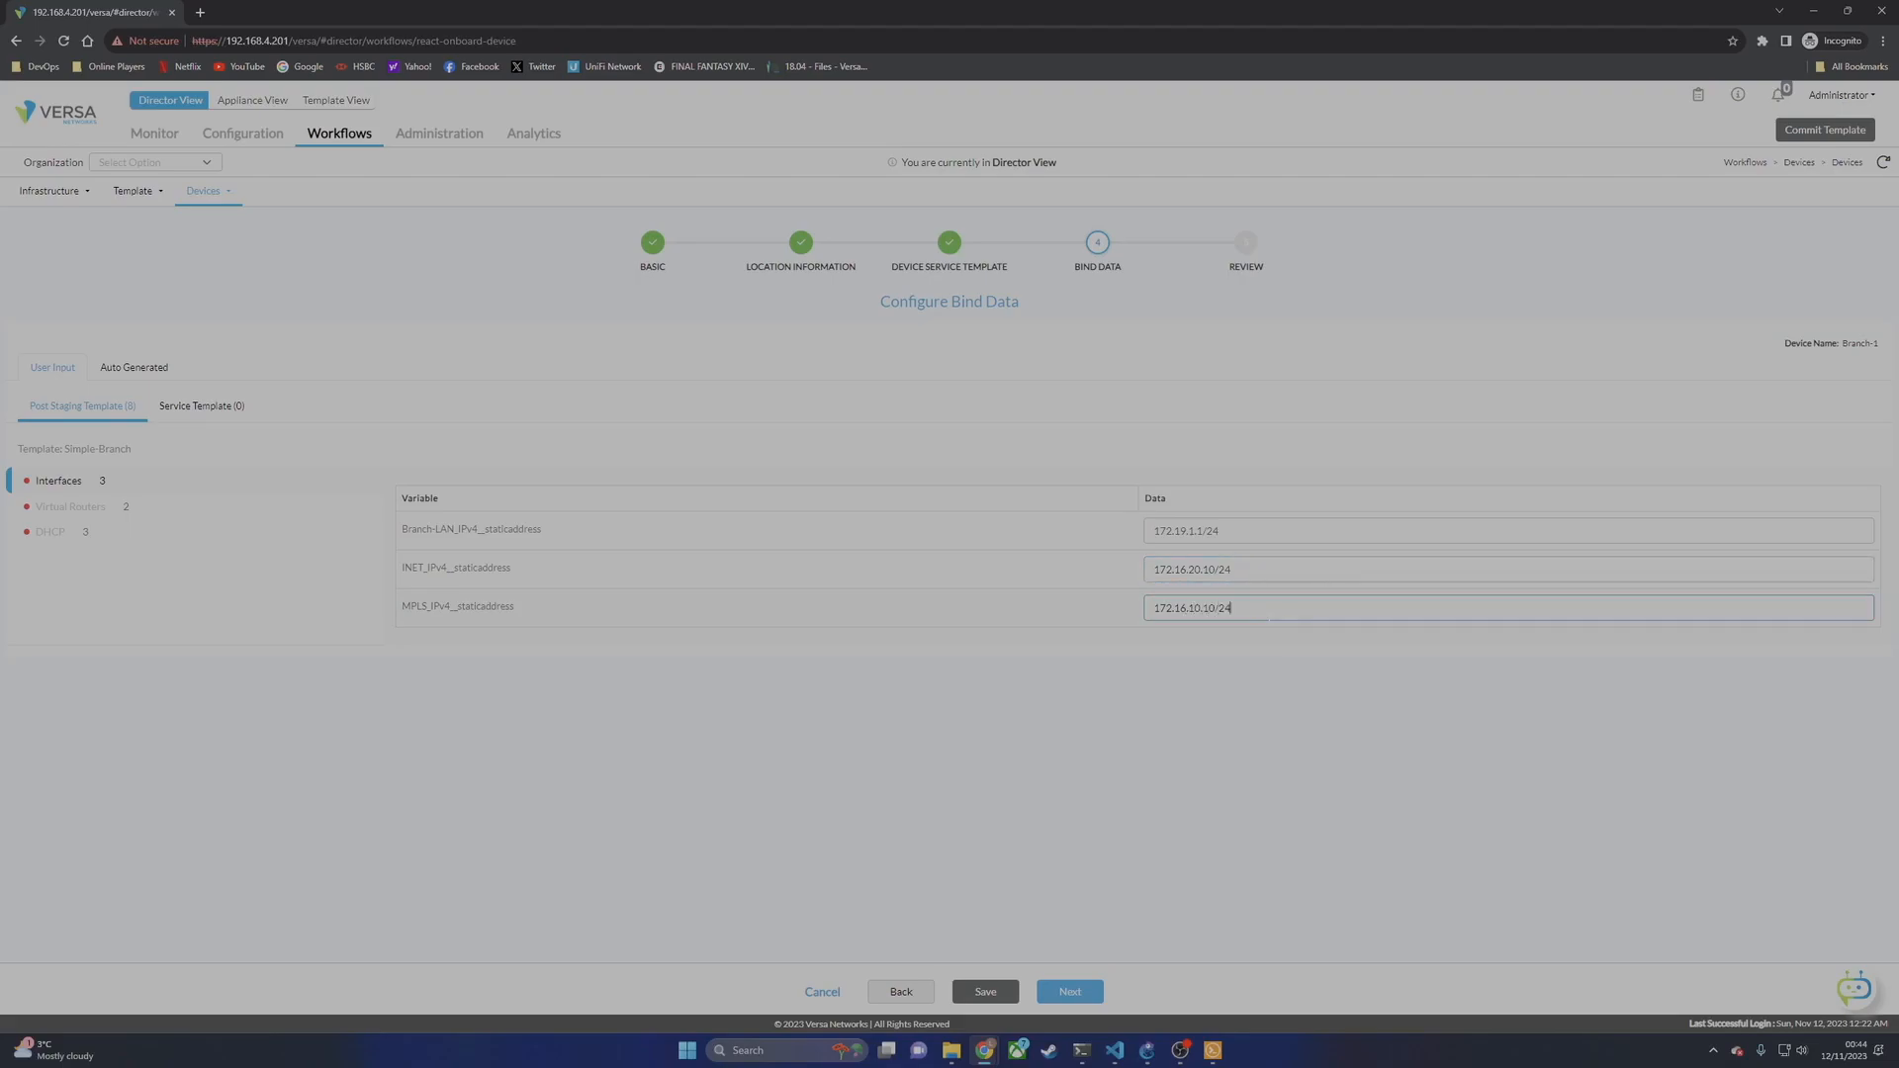
# Step: Enter Branch-1's virtual-router next-hops: INET 172.16.20.254 and MPLS 172.16.10.254
pyautogui.click(63, 514)
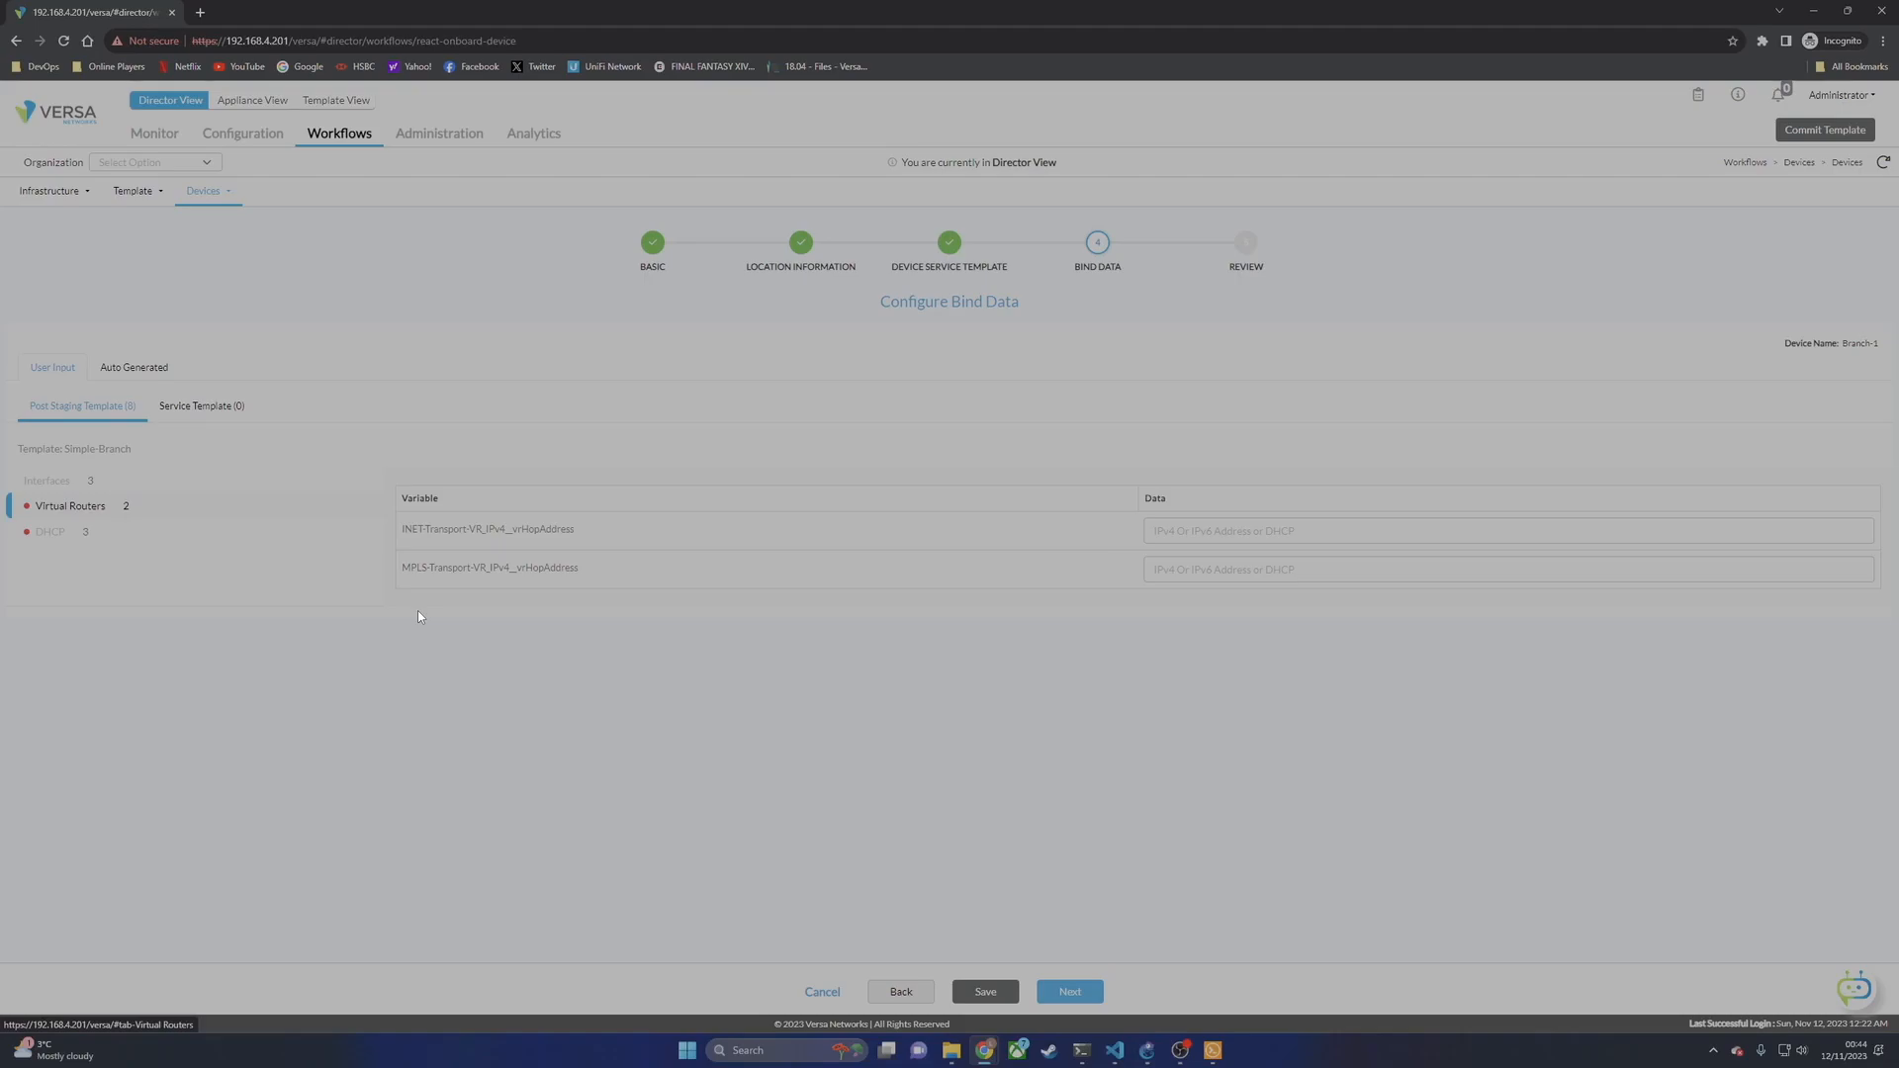
pyautogui.click(1153, 530)
pyautogui.write('10')
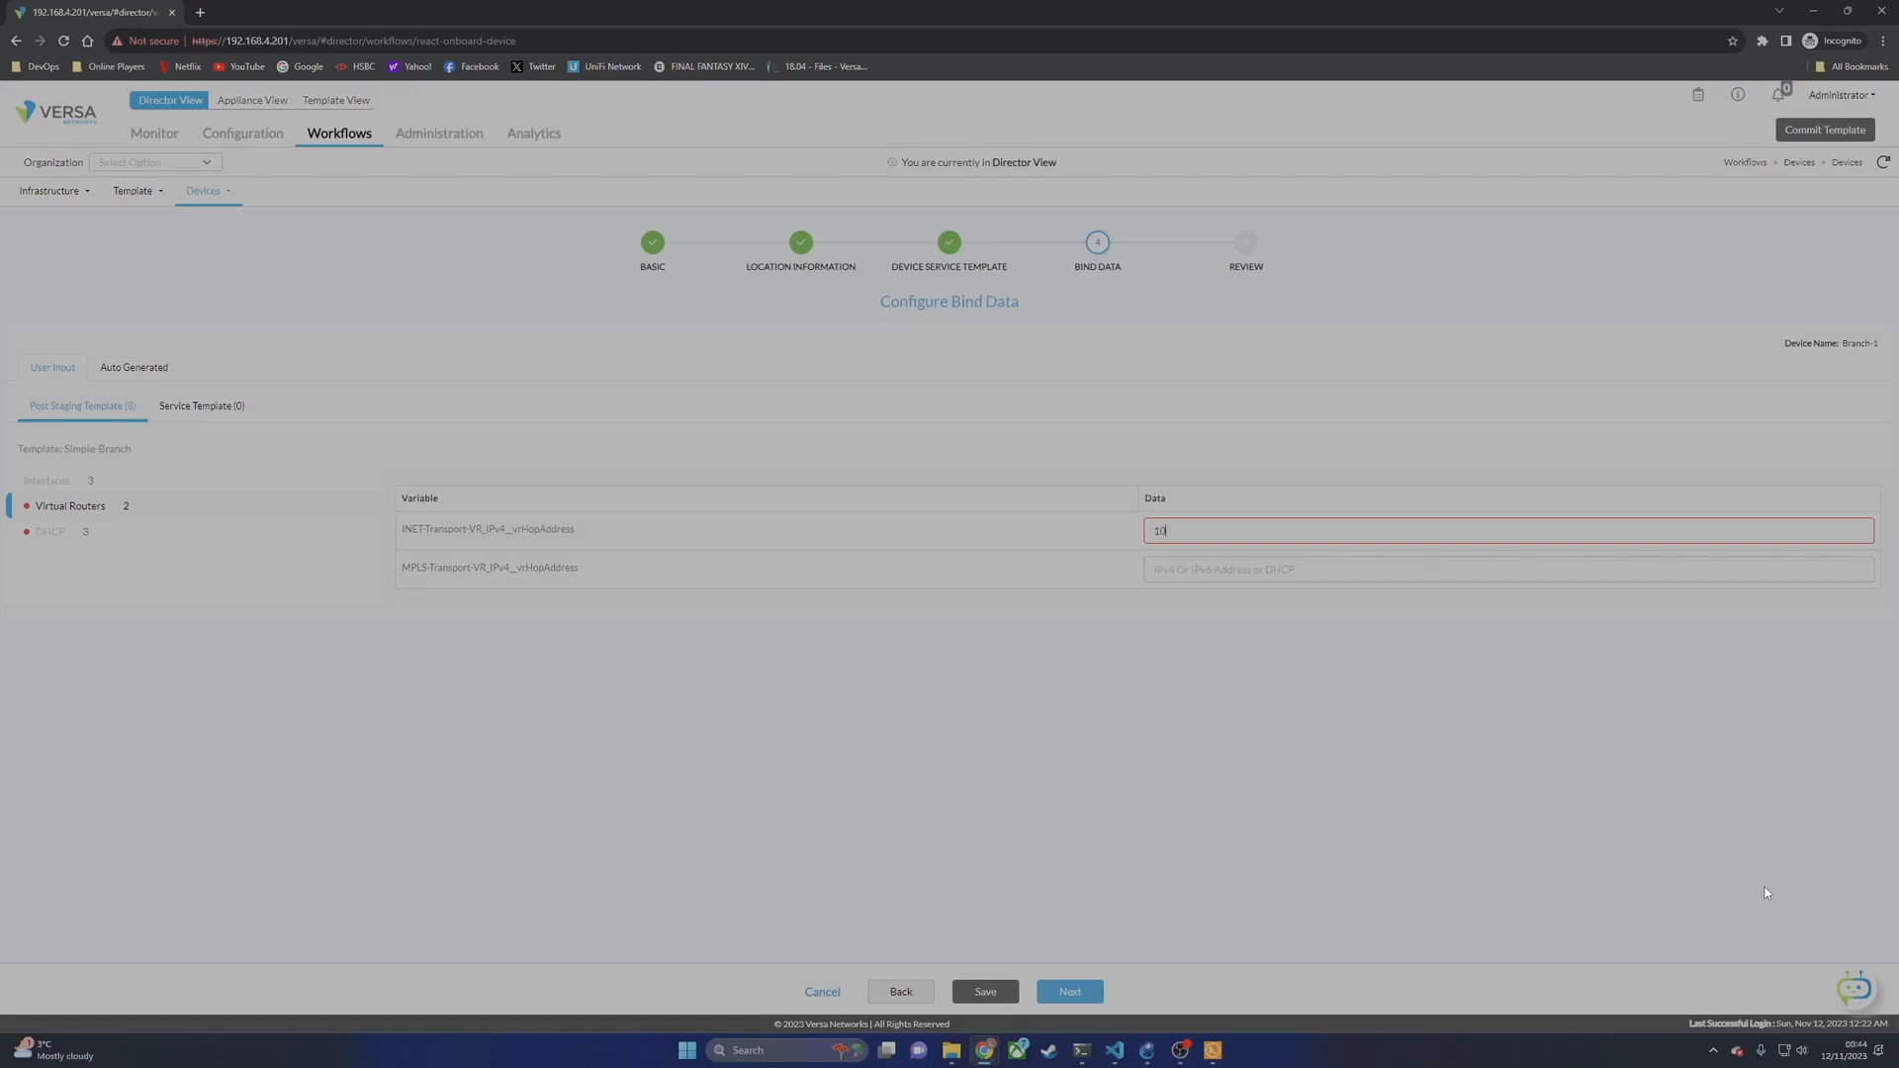
pyautogui.write('.0.20.254')
pyautogui.click(1146, 1050)
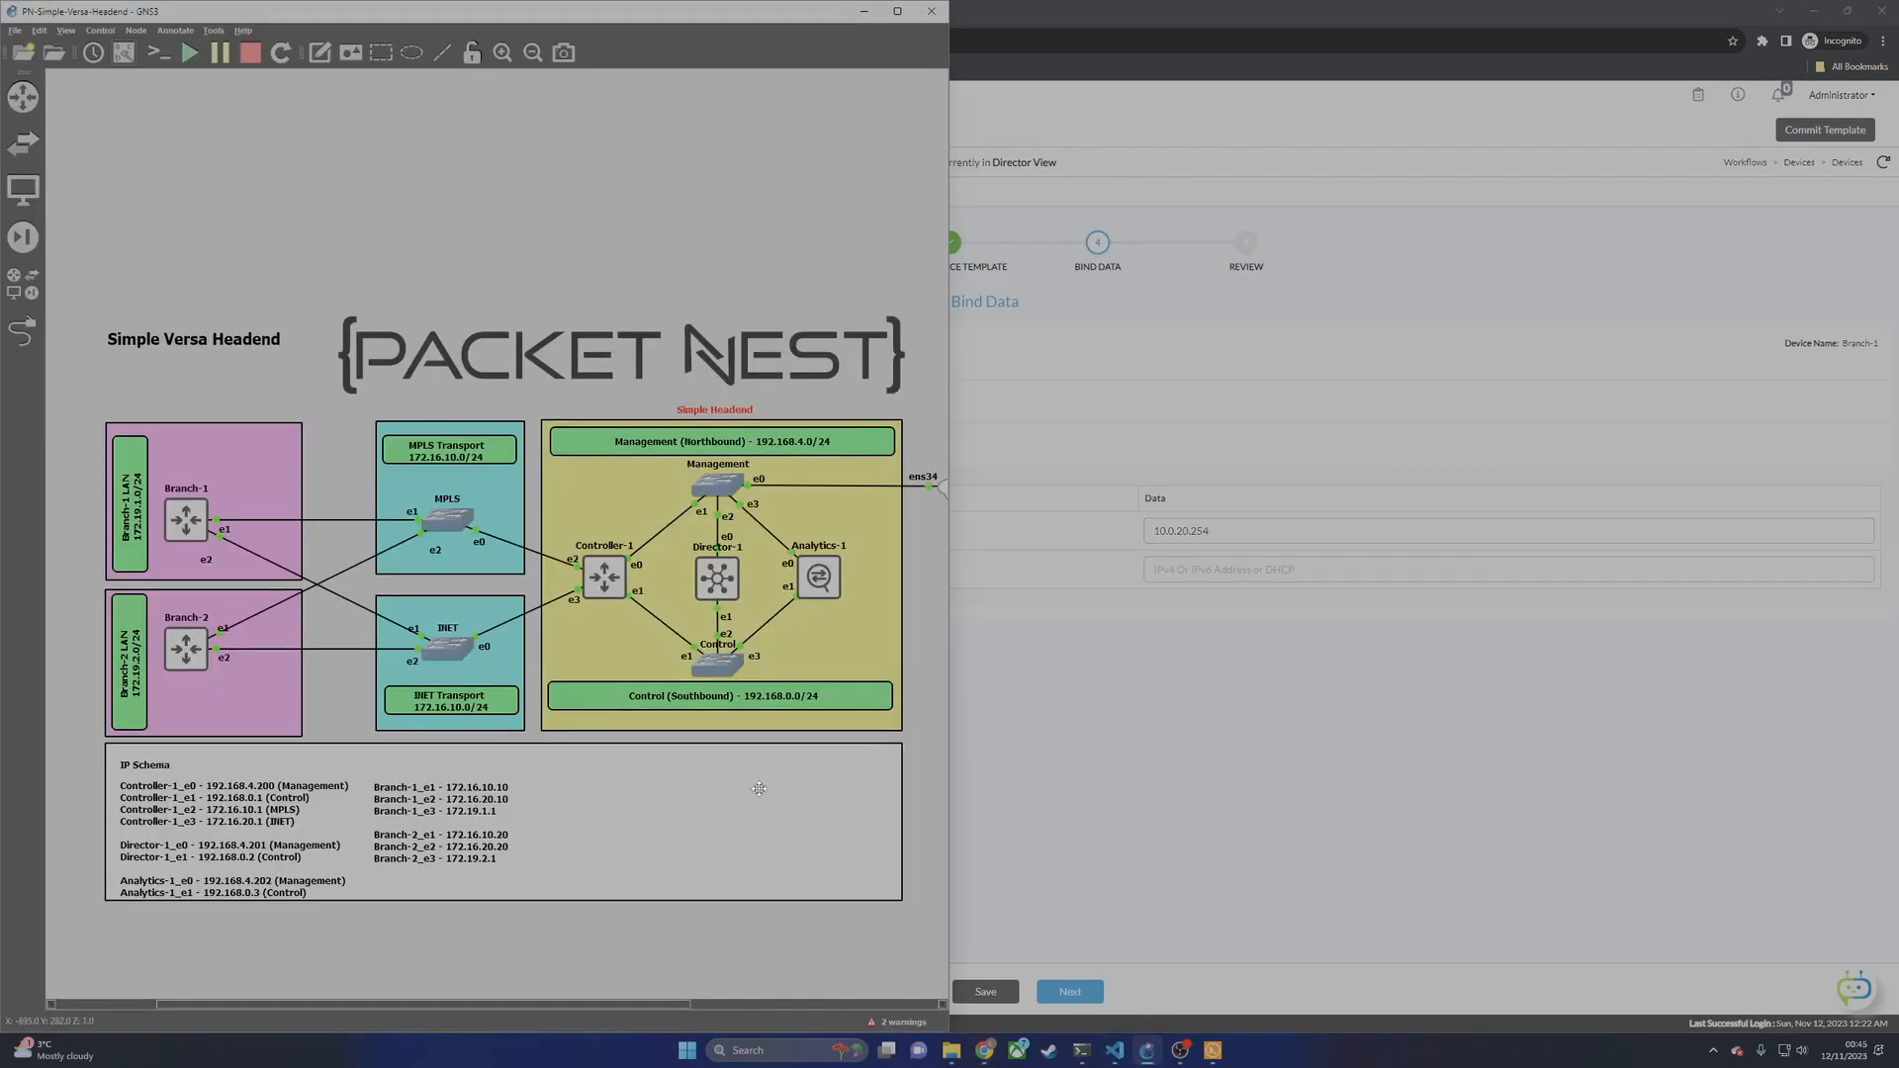
pyautogui.moveTo(1175, 531); pyautogui.dragTo(1078, 536)
pyautogui.write('172.1')
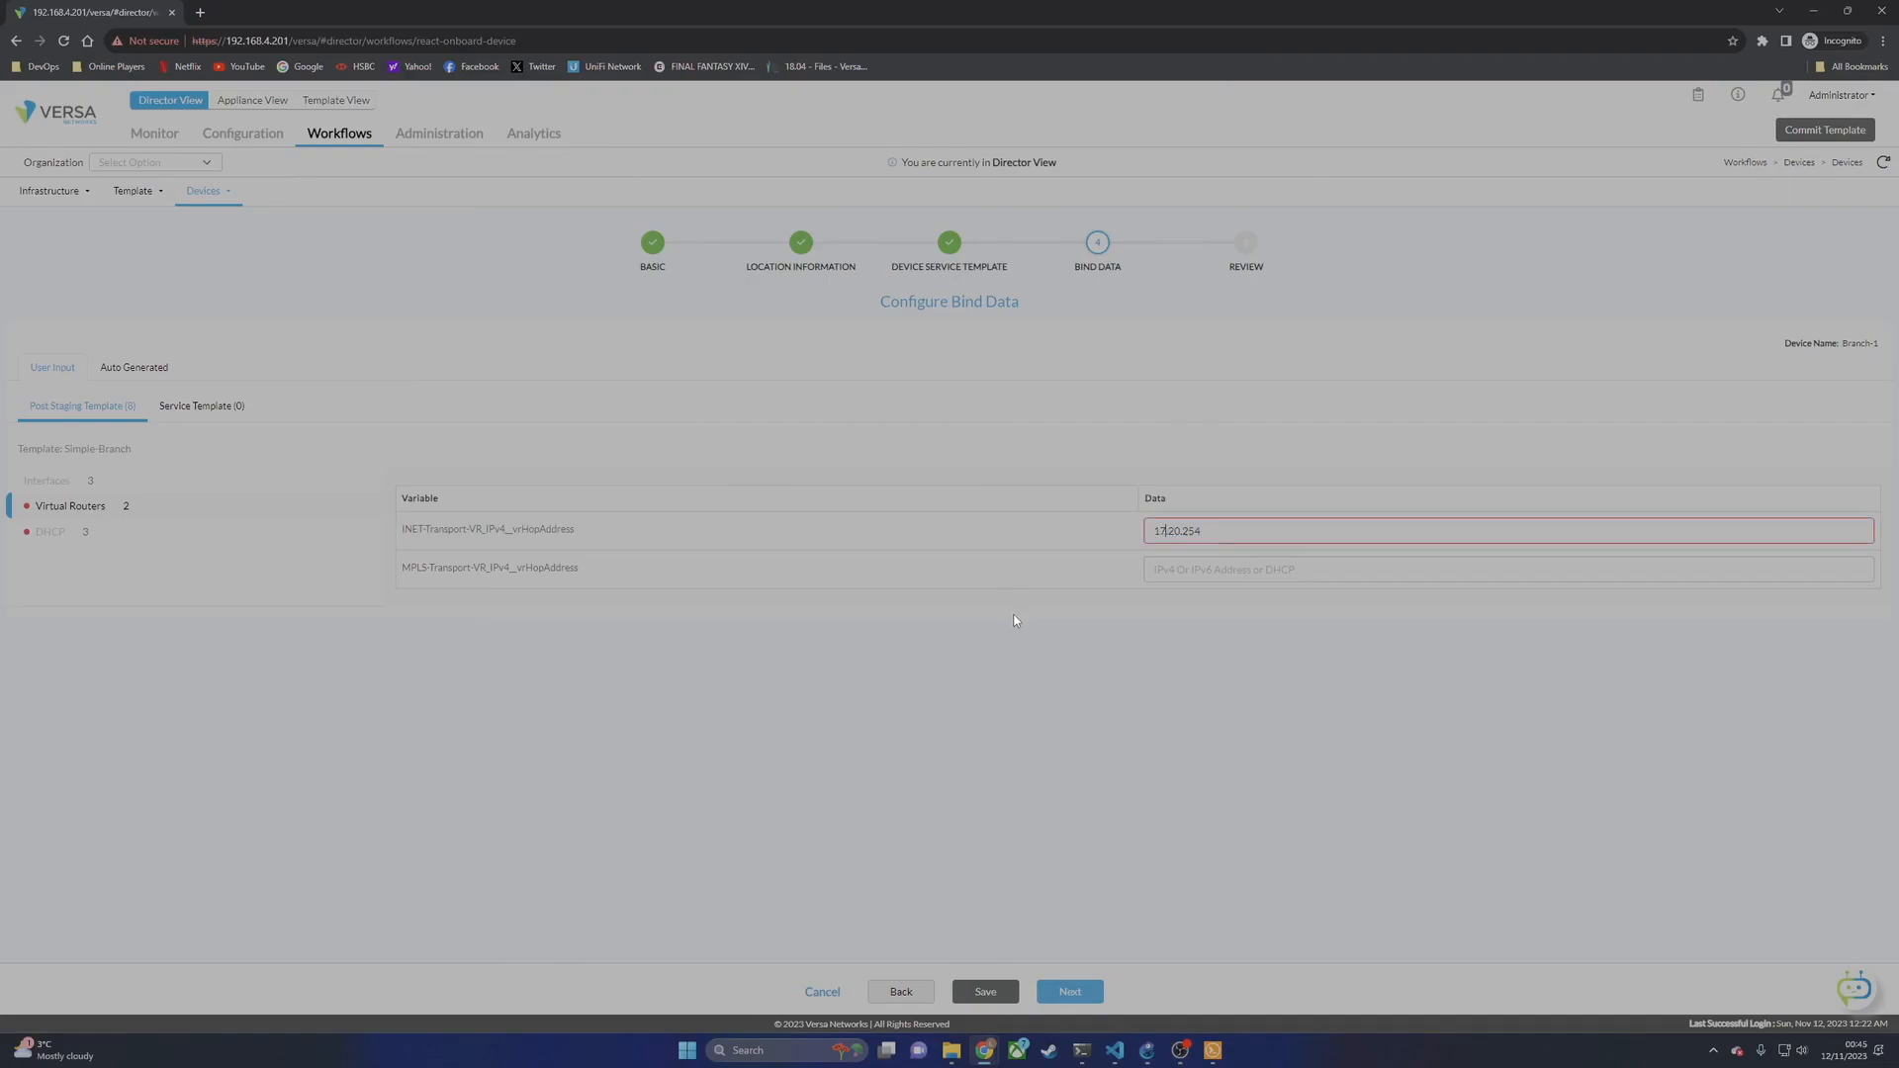
pyautogui.write('6.')
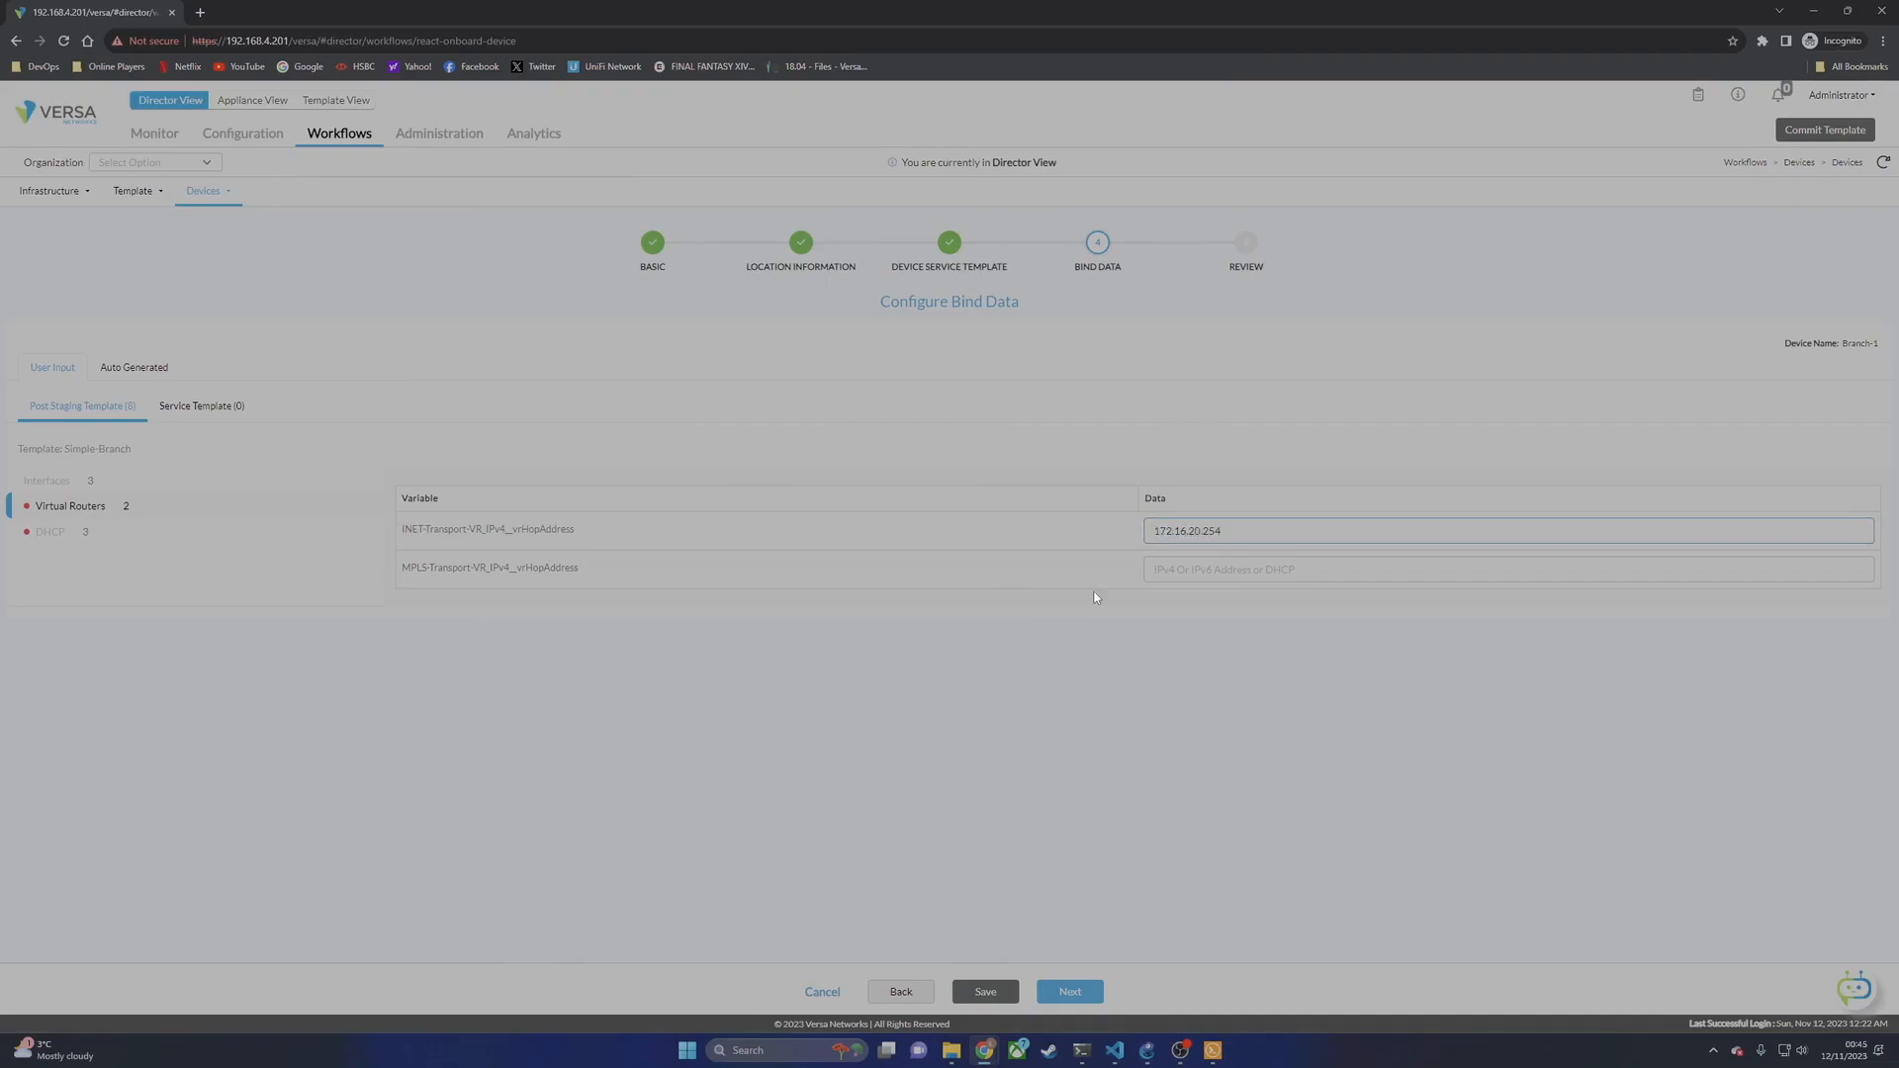
pyautogui.press('Tab')
pyautogui.write('172')
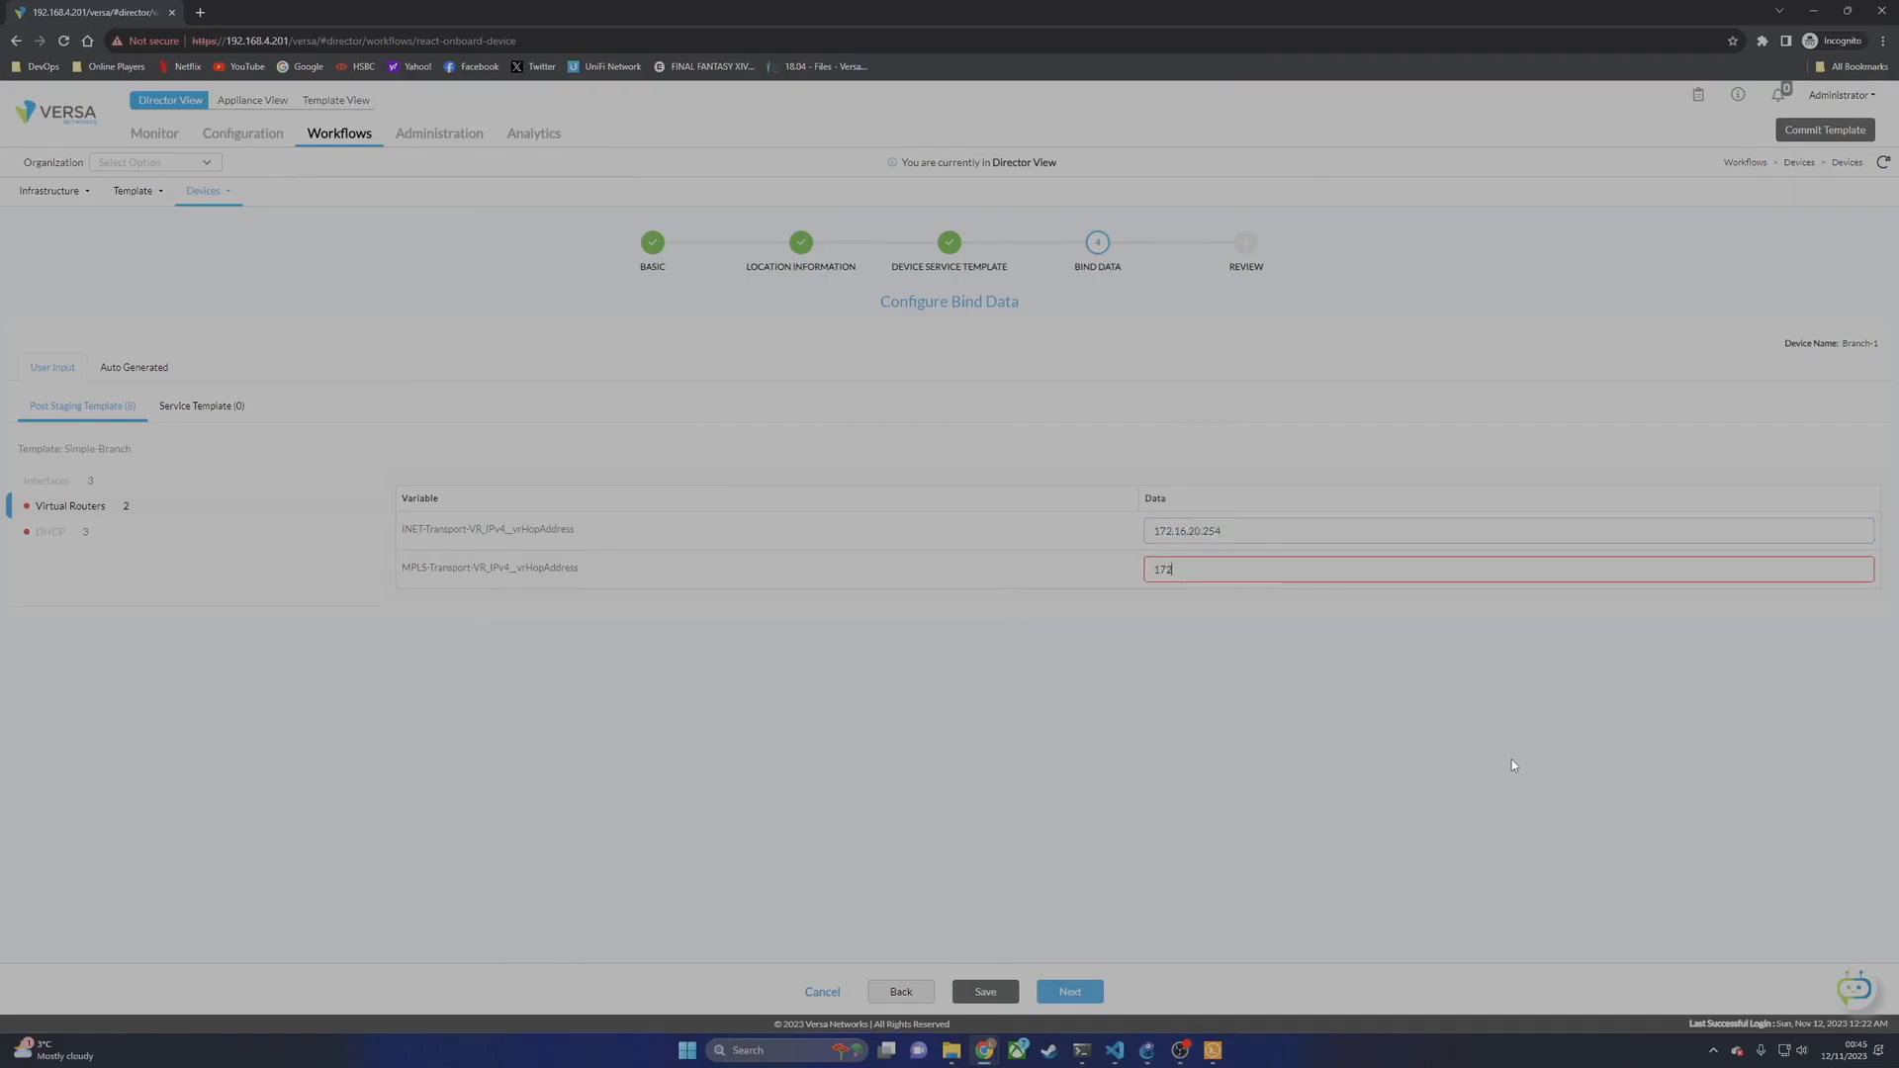
pyautogui.write('.16.10.254')
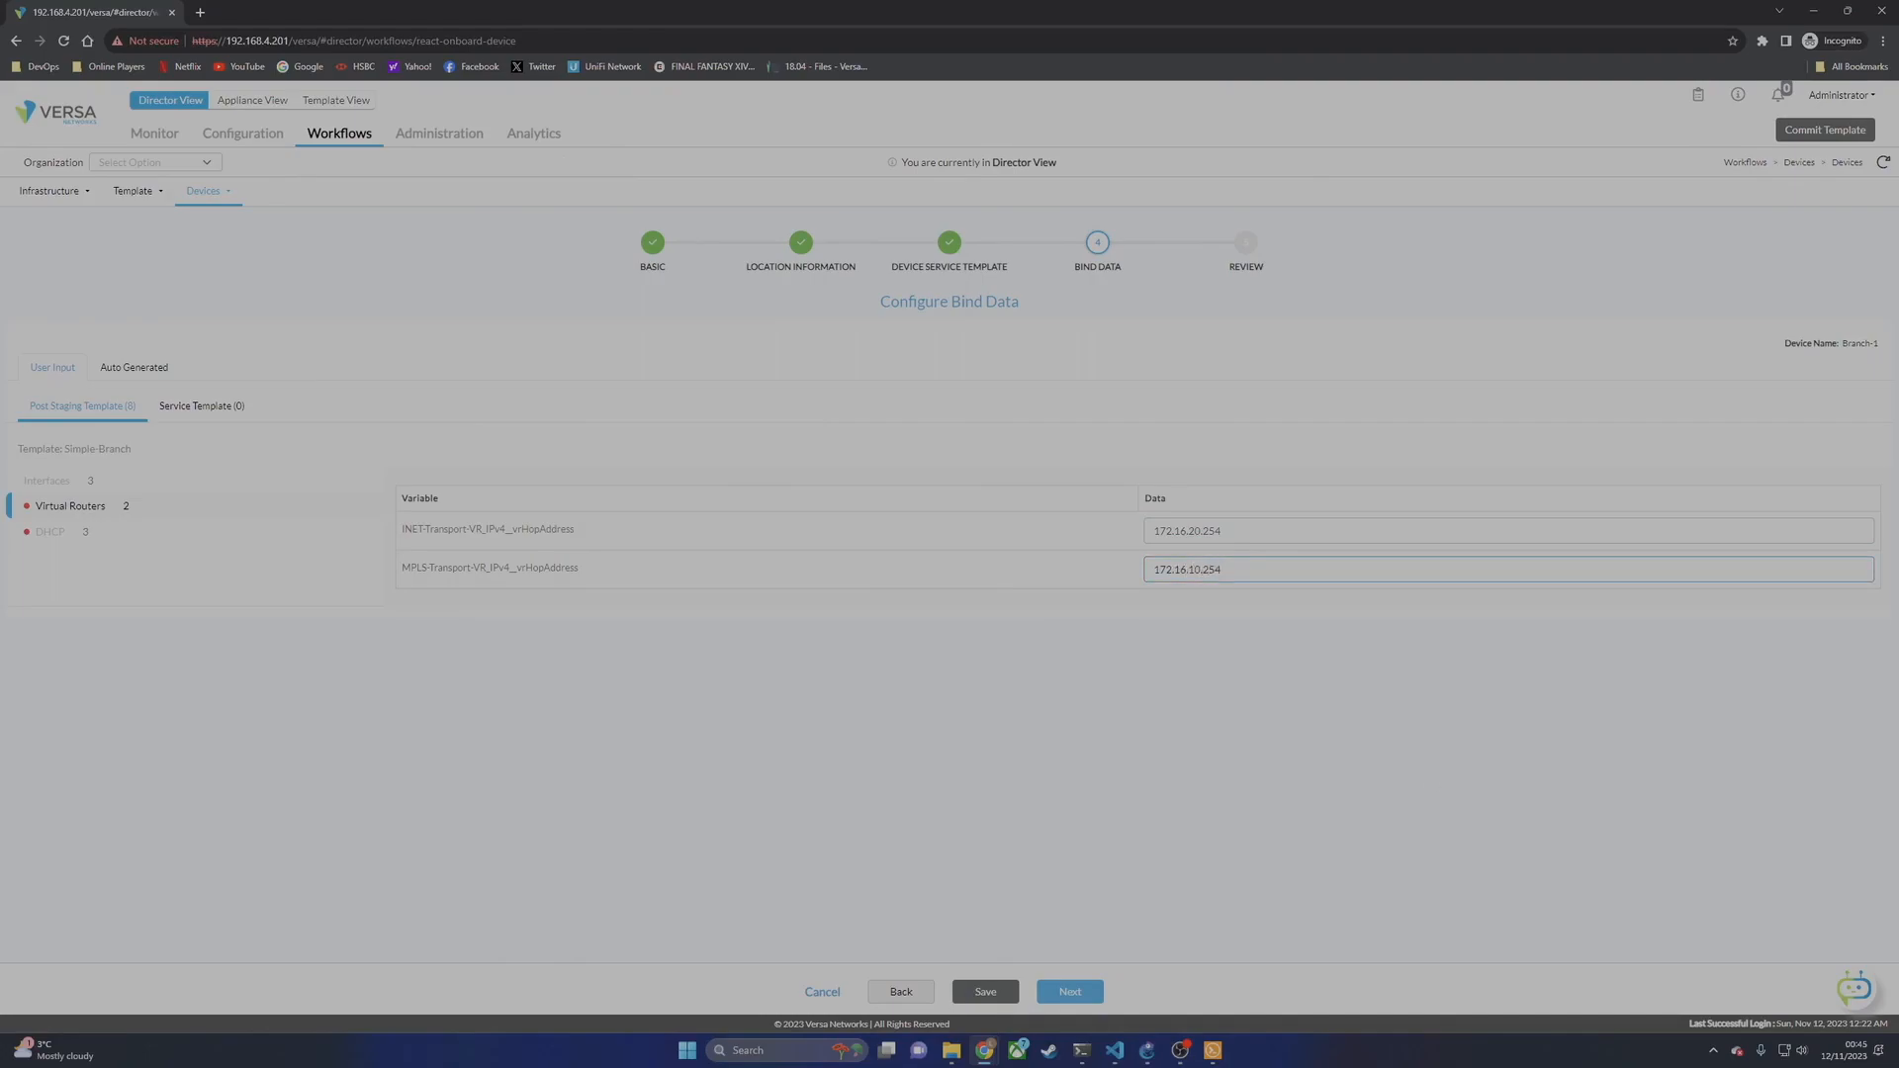
# Step: Fill Branch-1's DHCP bind data: DNS 8.8.8.8, pool 172.19.10.5 to 172.19.10.254
pyautogui.click(47, 534)
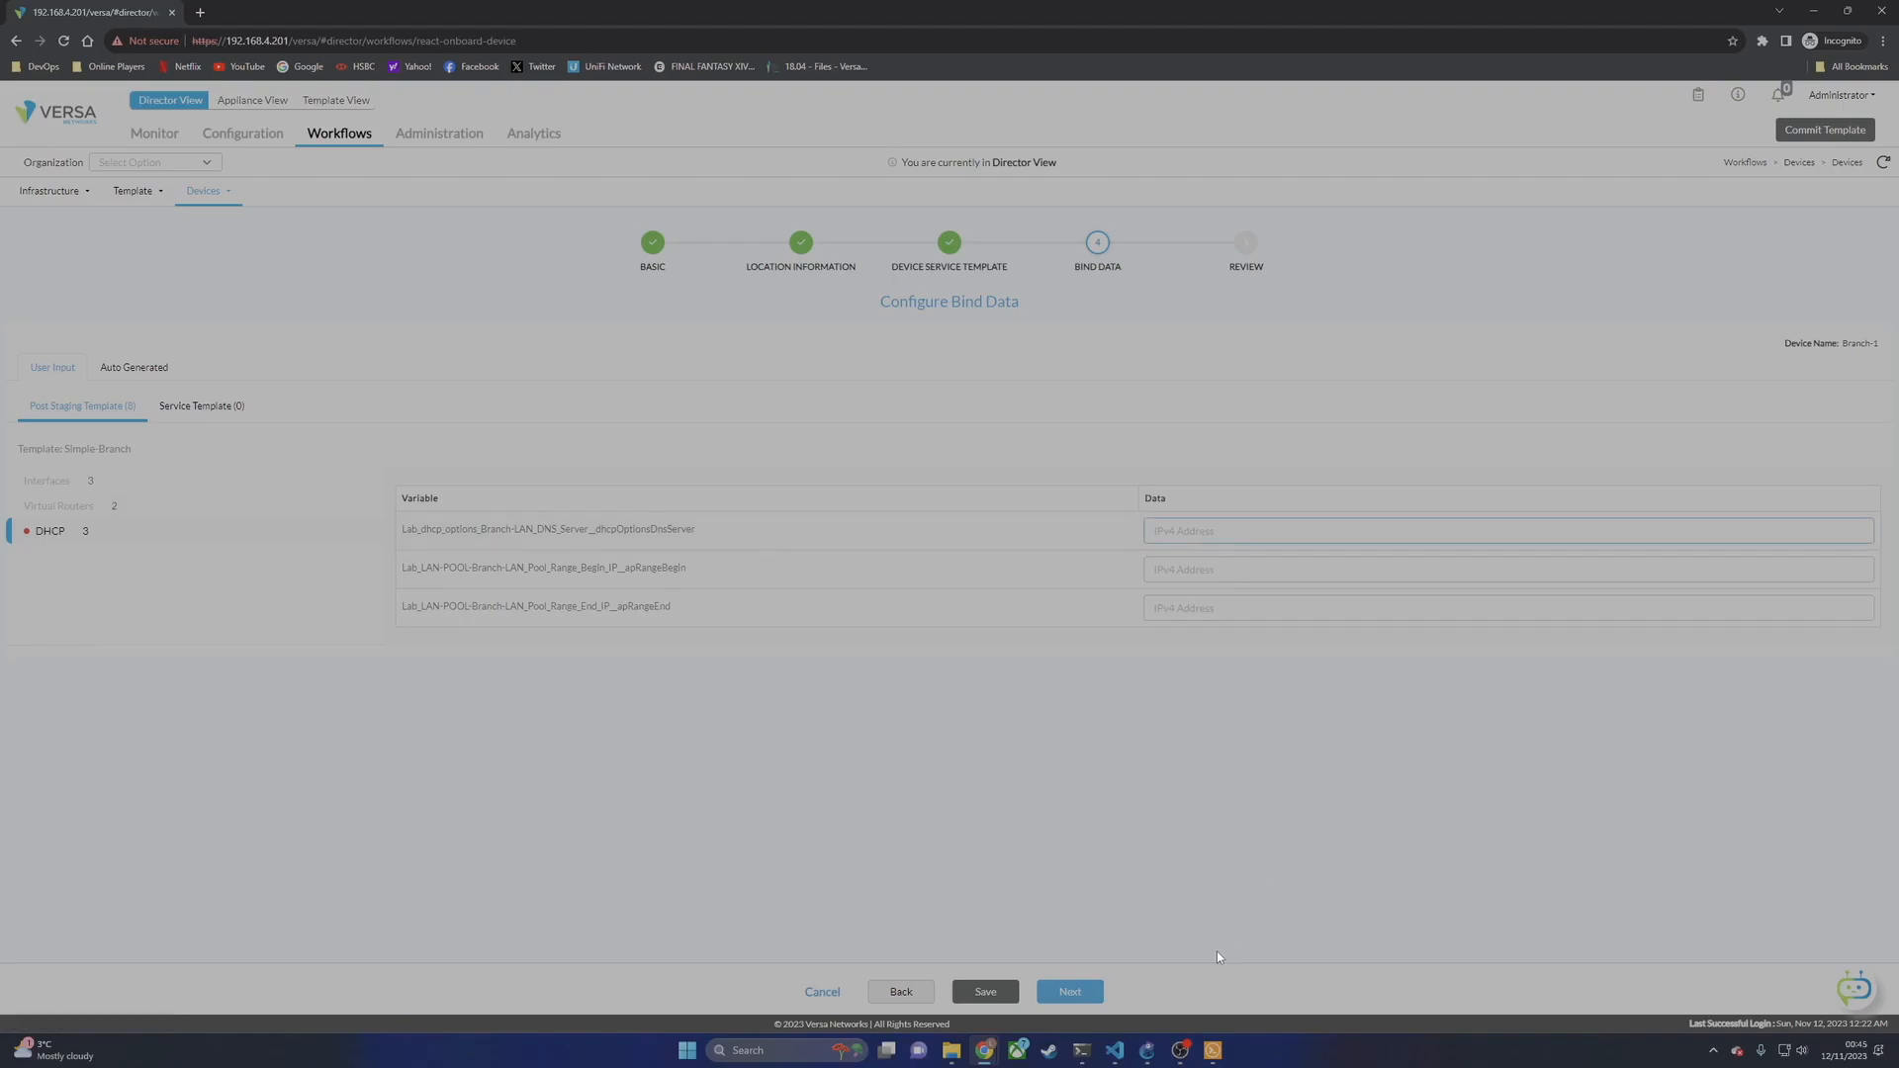
pyautogui.write('8.8.8.8')
pyautogui.press('Tab')
pyautogui.write('172.198.10.5')
pyautogui.press('Tab')
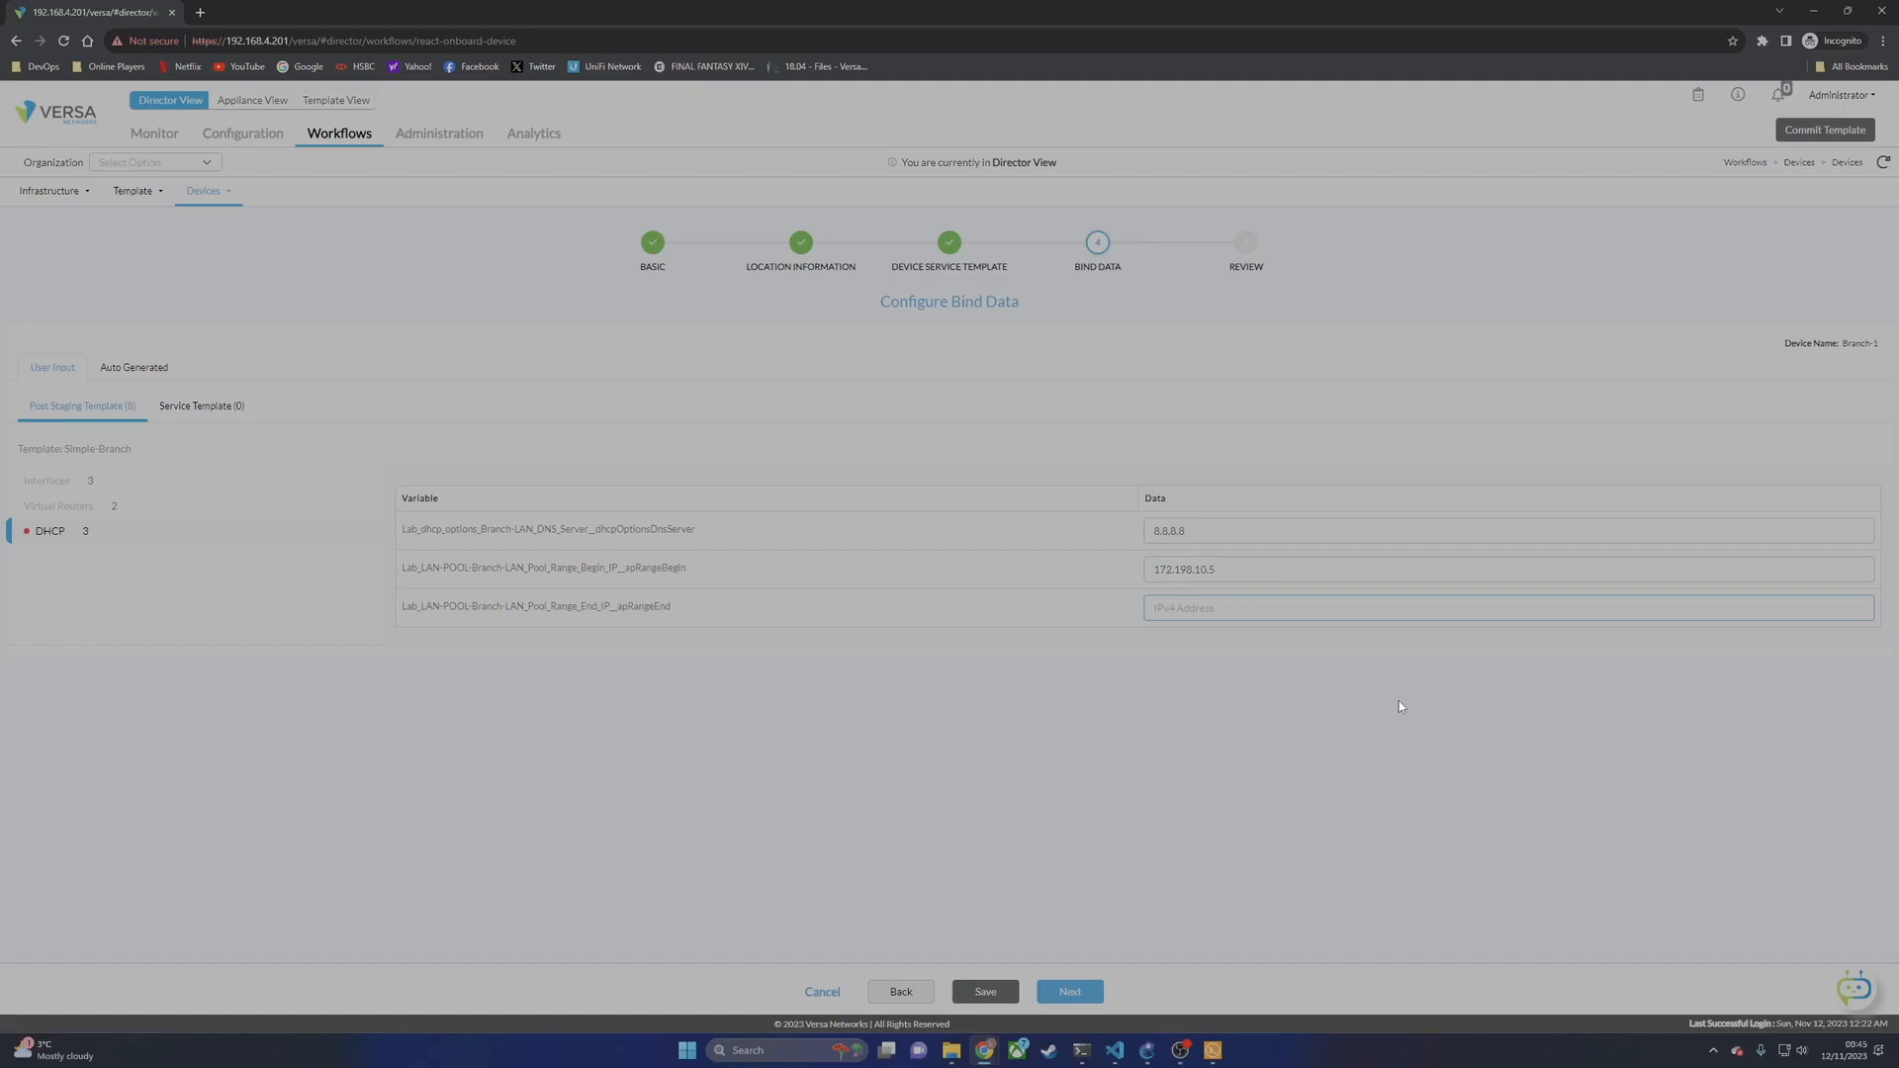
pyautogui.click(1187, 570)
pyautogui.press('BackSpace')
pyautogui.write('172.1')
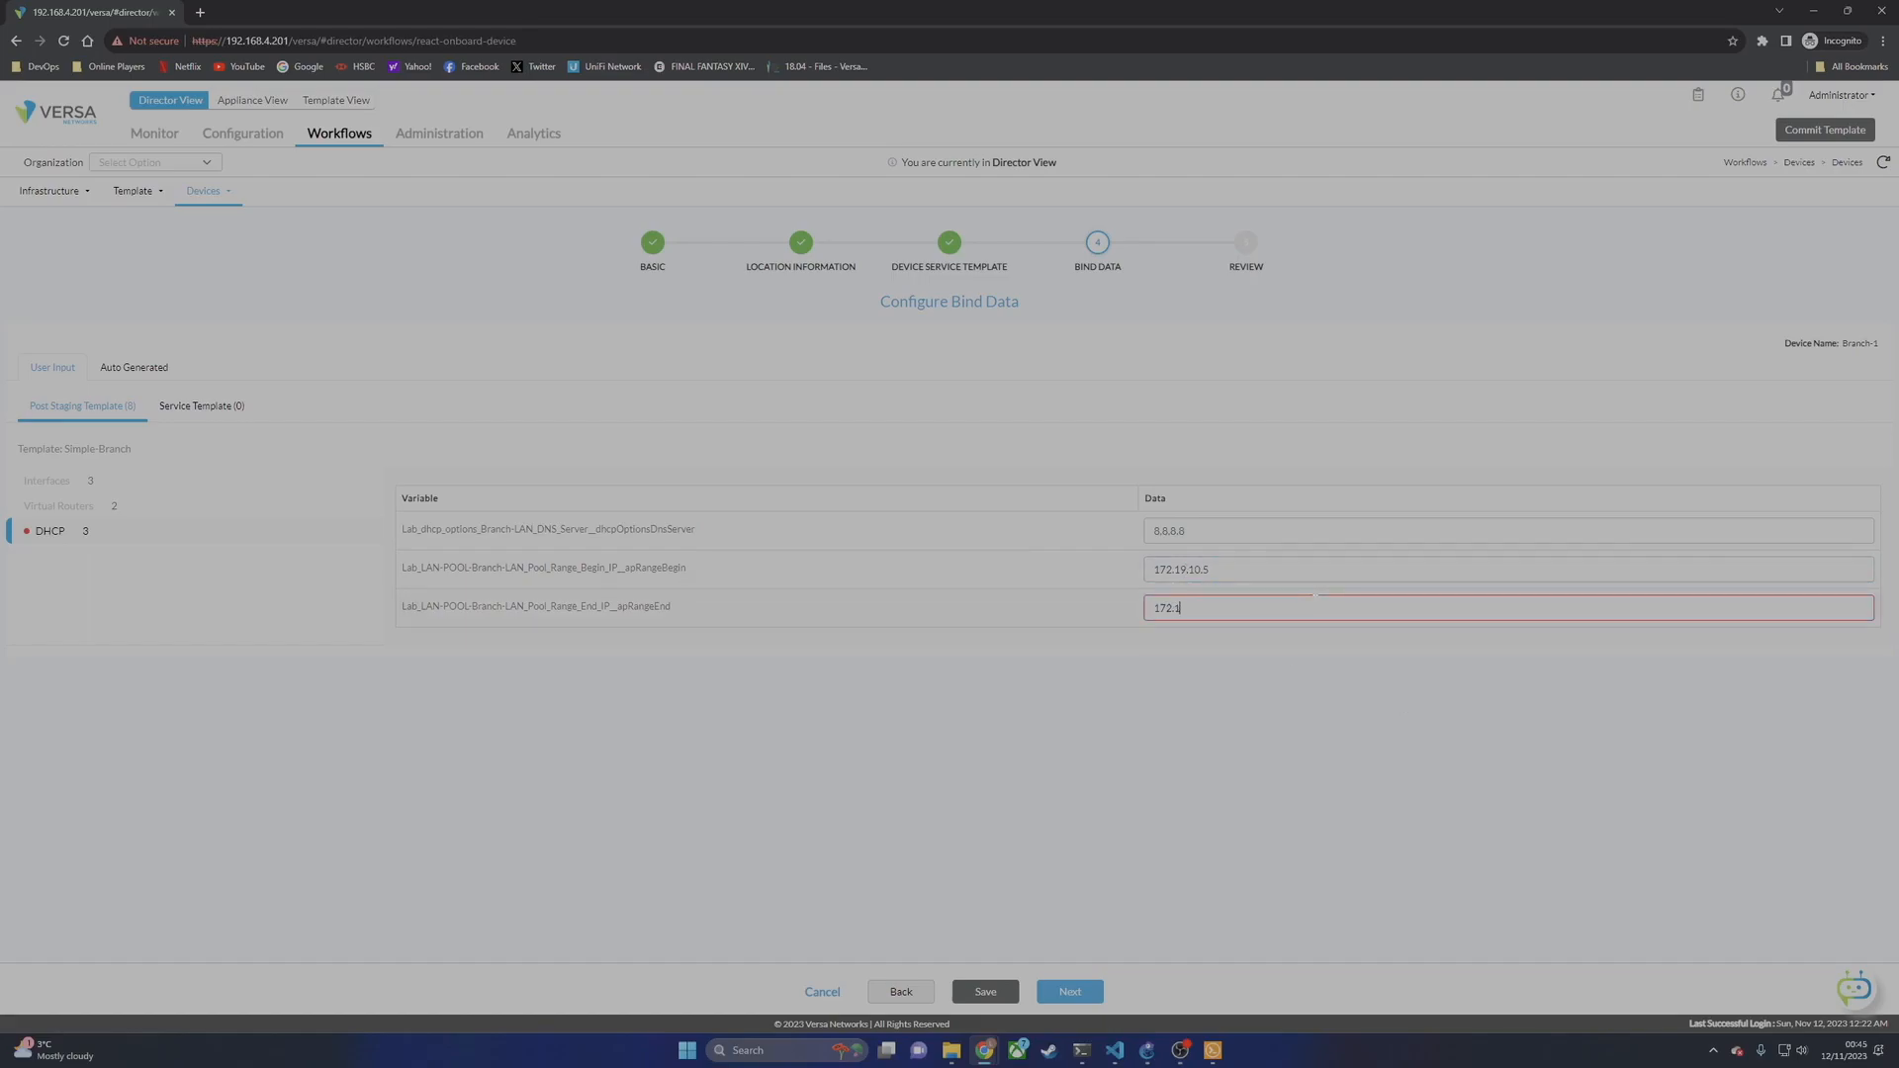
pyautogui.write('698')
pyautogui.write('.10.254')
pyautogui.click(1357, 718)
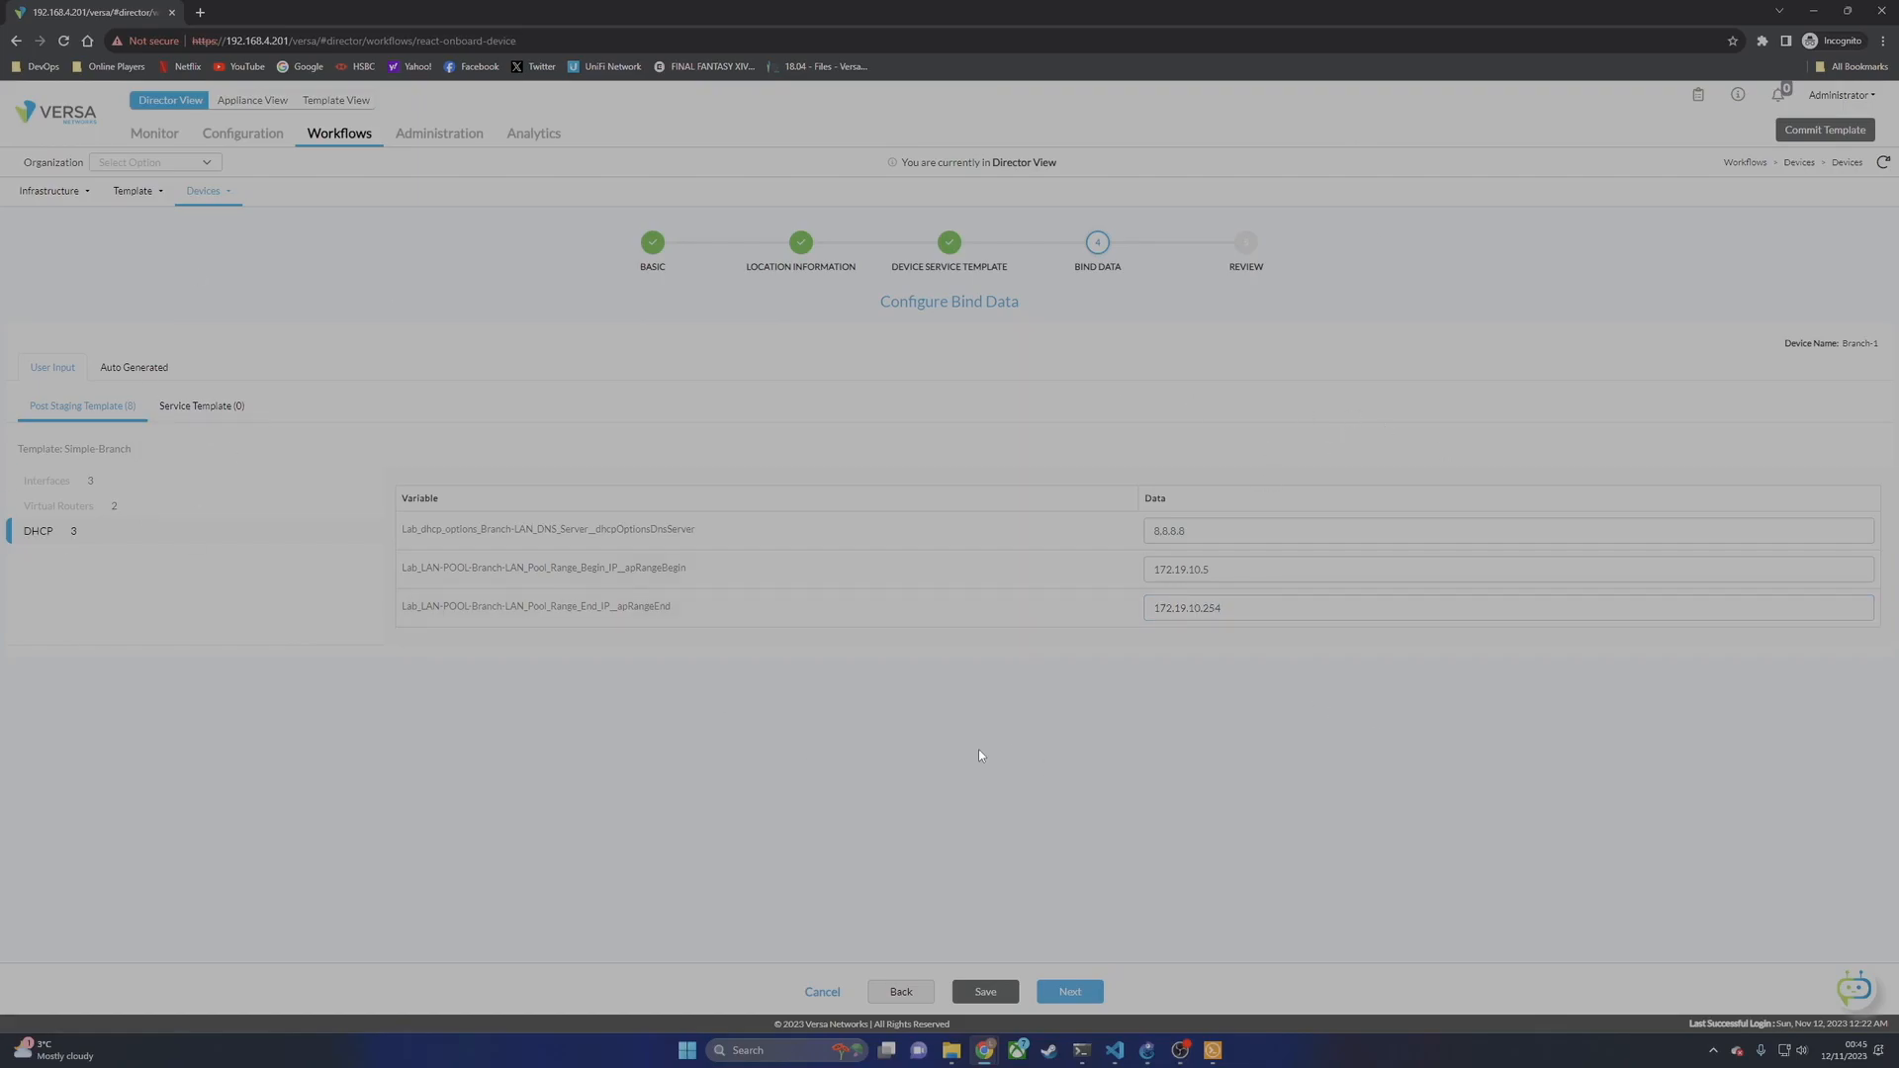
# Step: Review the Branch-1 onboarding summary and deploy the device
pyautogui.click(1070, 991)
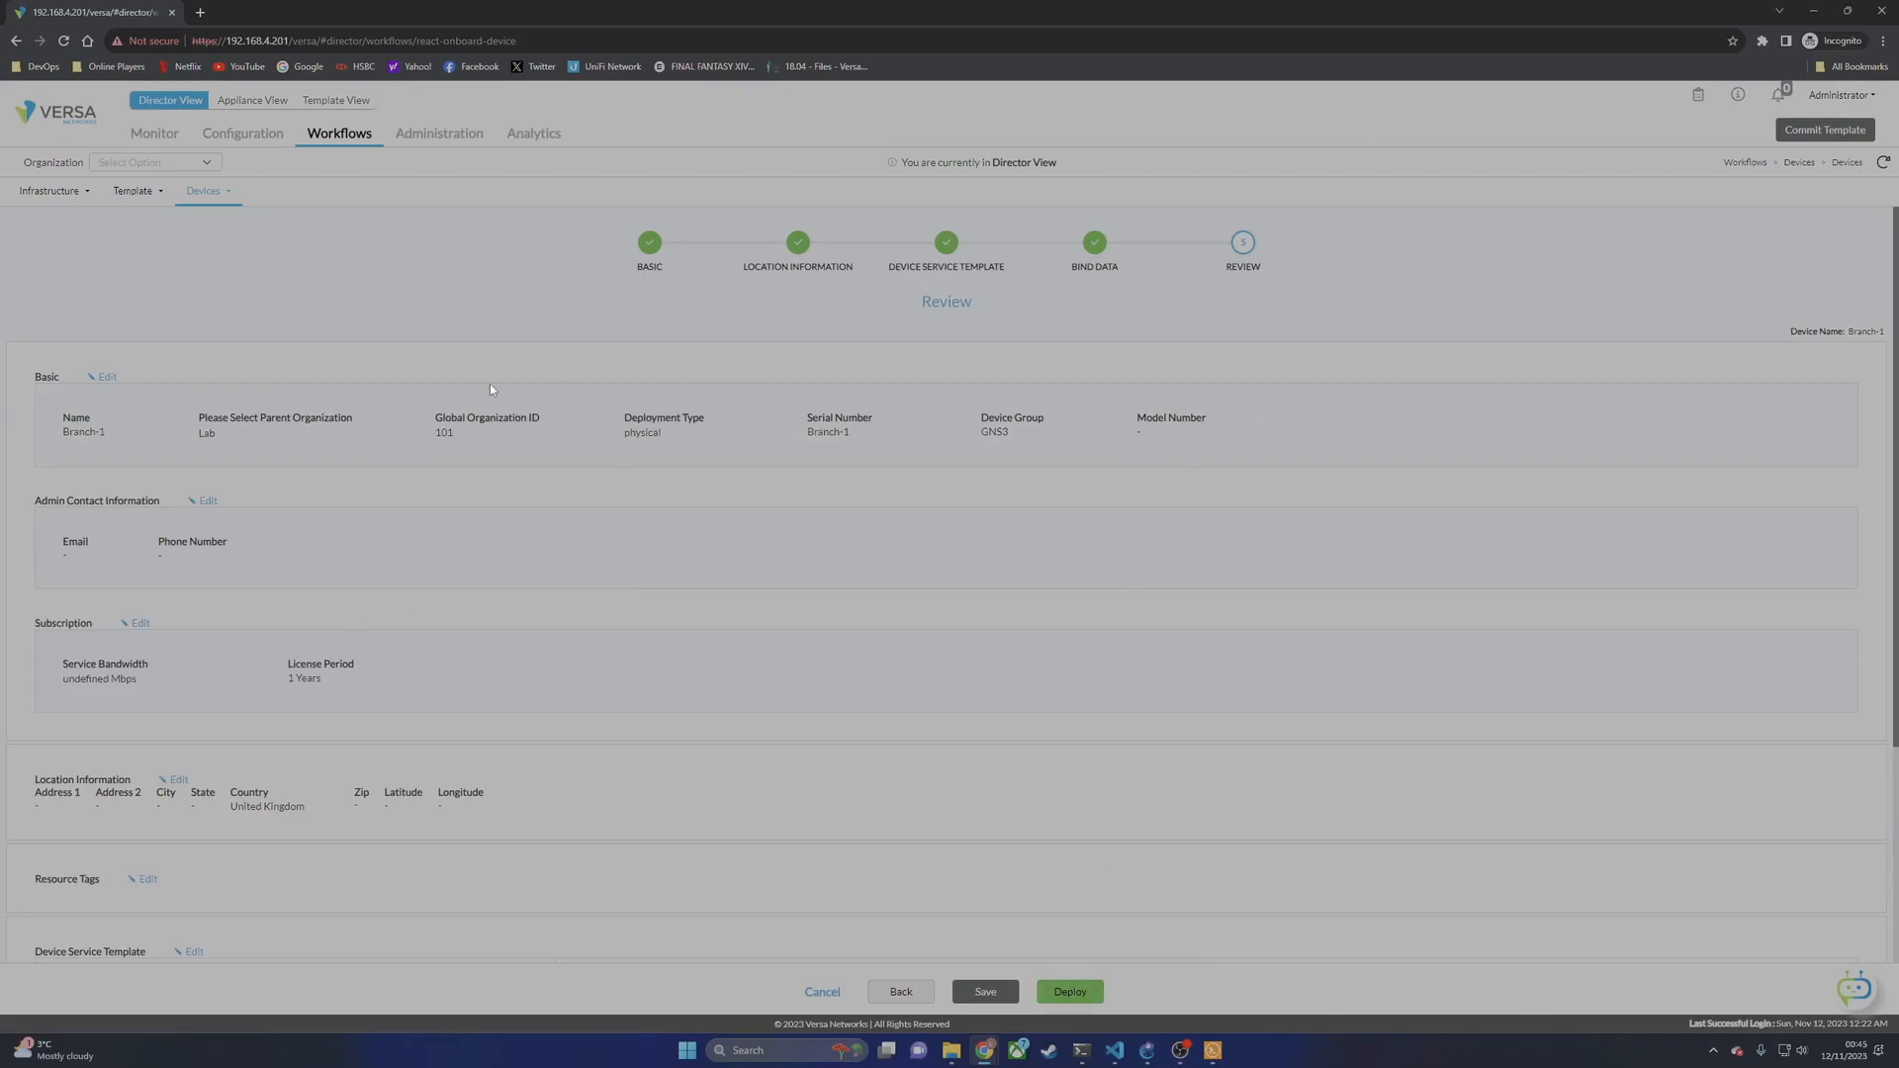
pyautogui.scroll(-5, 1237, 647)
pyautogui.click(1084, 999)
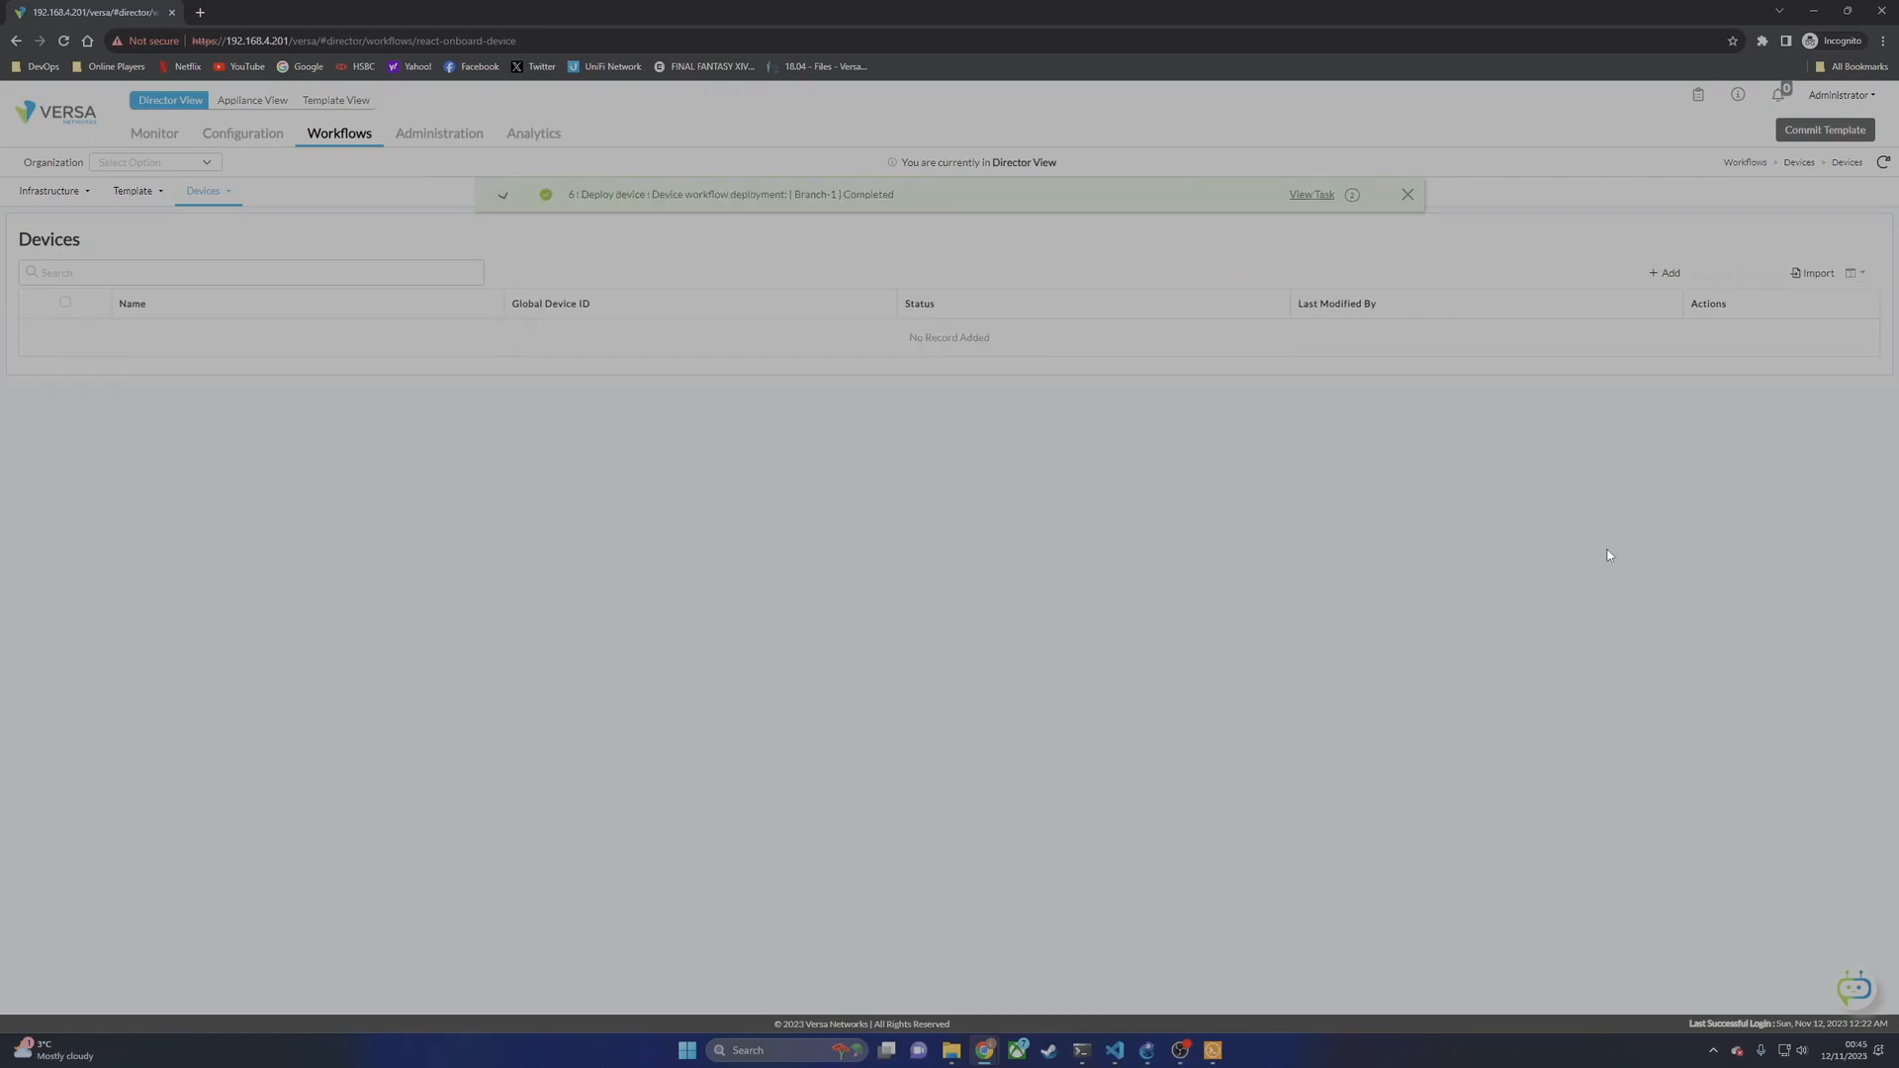
# Step: Add device Branch-2 with serial Branch-2, organization Lab, device group GNS3, 5 Mbps bandwidth
pyautogui.click(1654, 276)
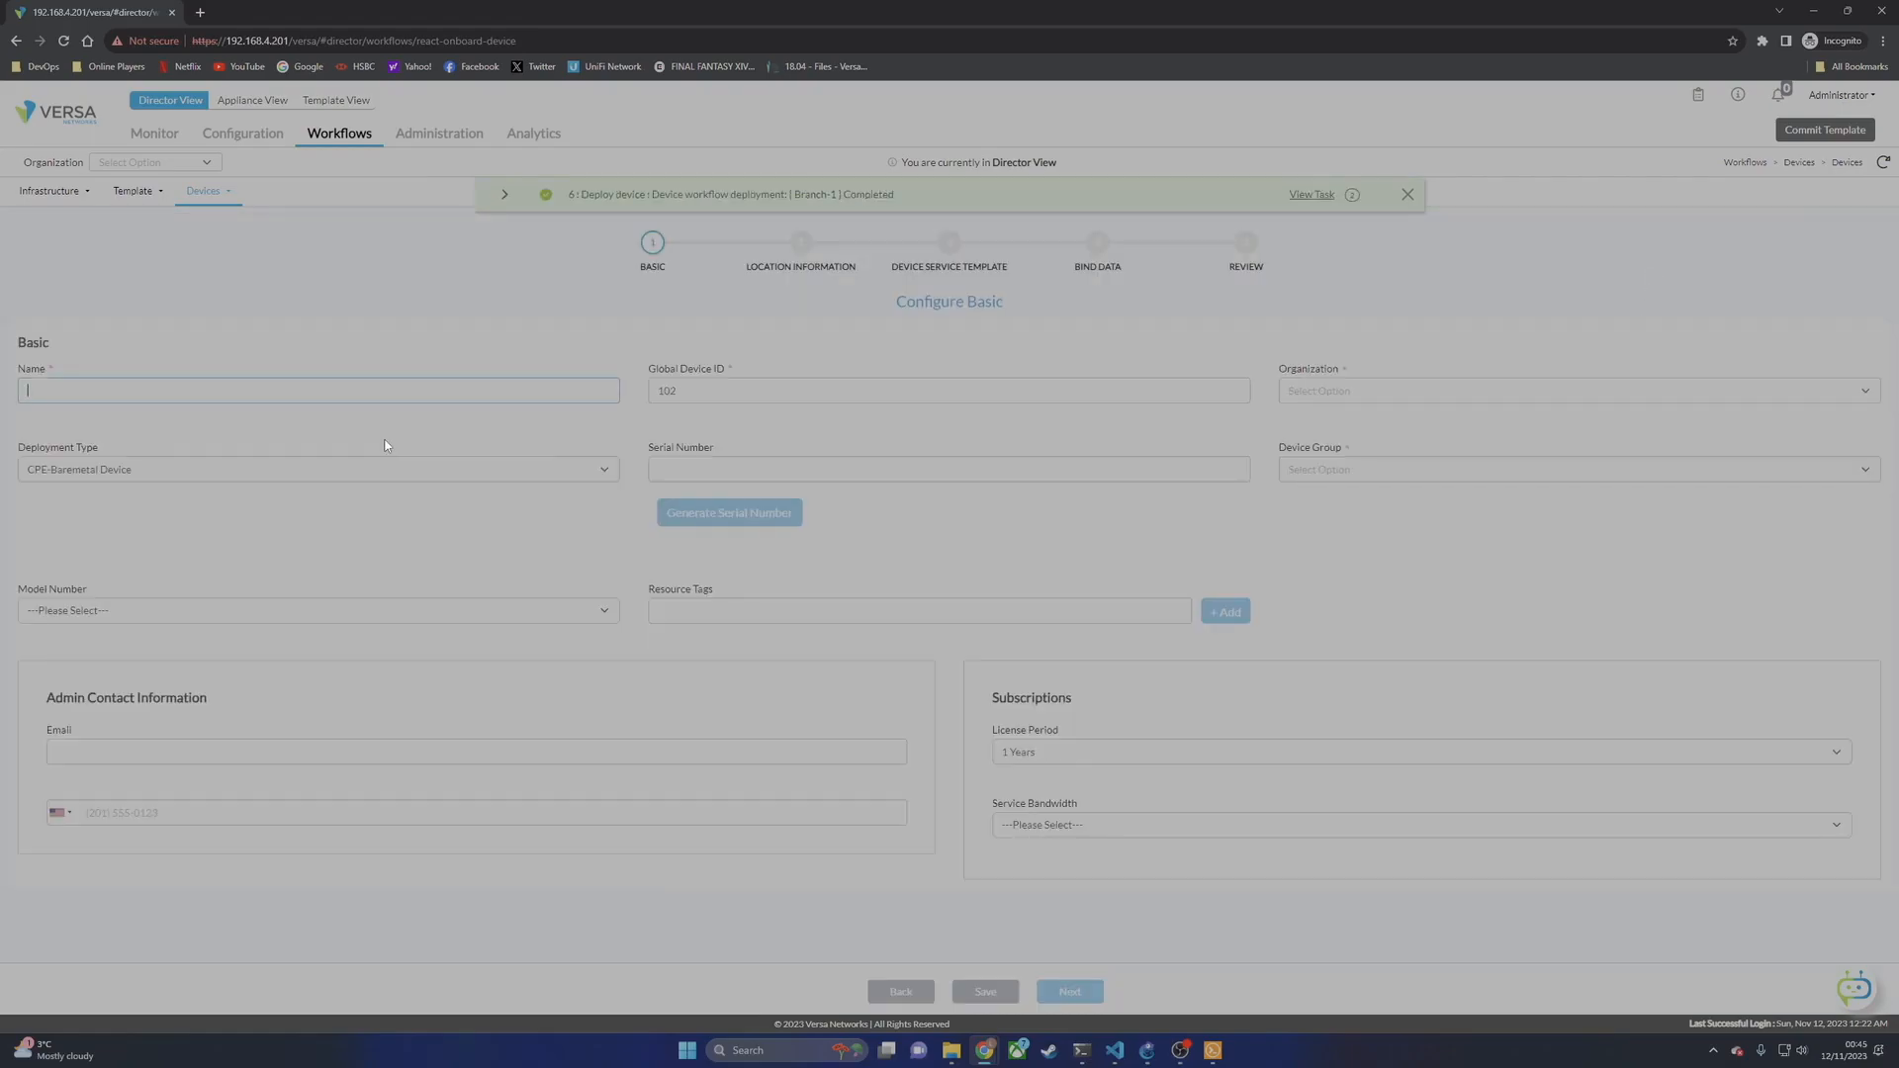
pyautogui.write('Branch02')
pyautogui.press('BackSpace')
pyautogui.press('BackSpace')
pyautogui.write('-2')
pyautogui.click(1309, 412)
pyautogui.click(1305, 454)
pyautogui.click(949, 488)
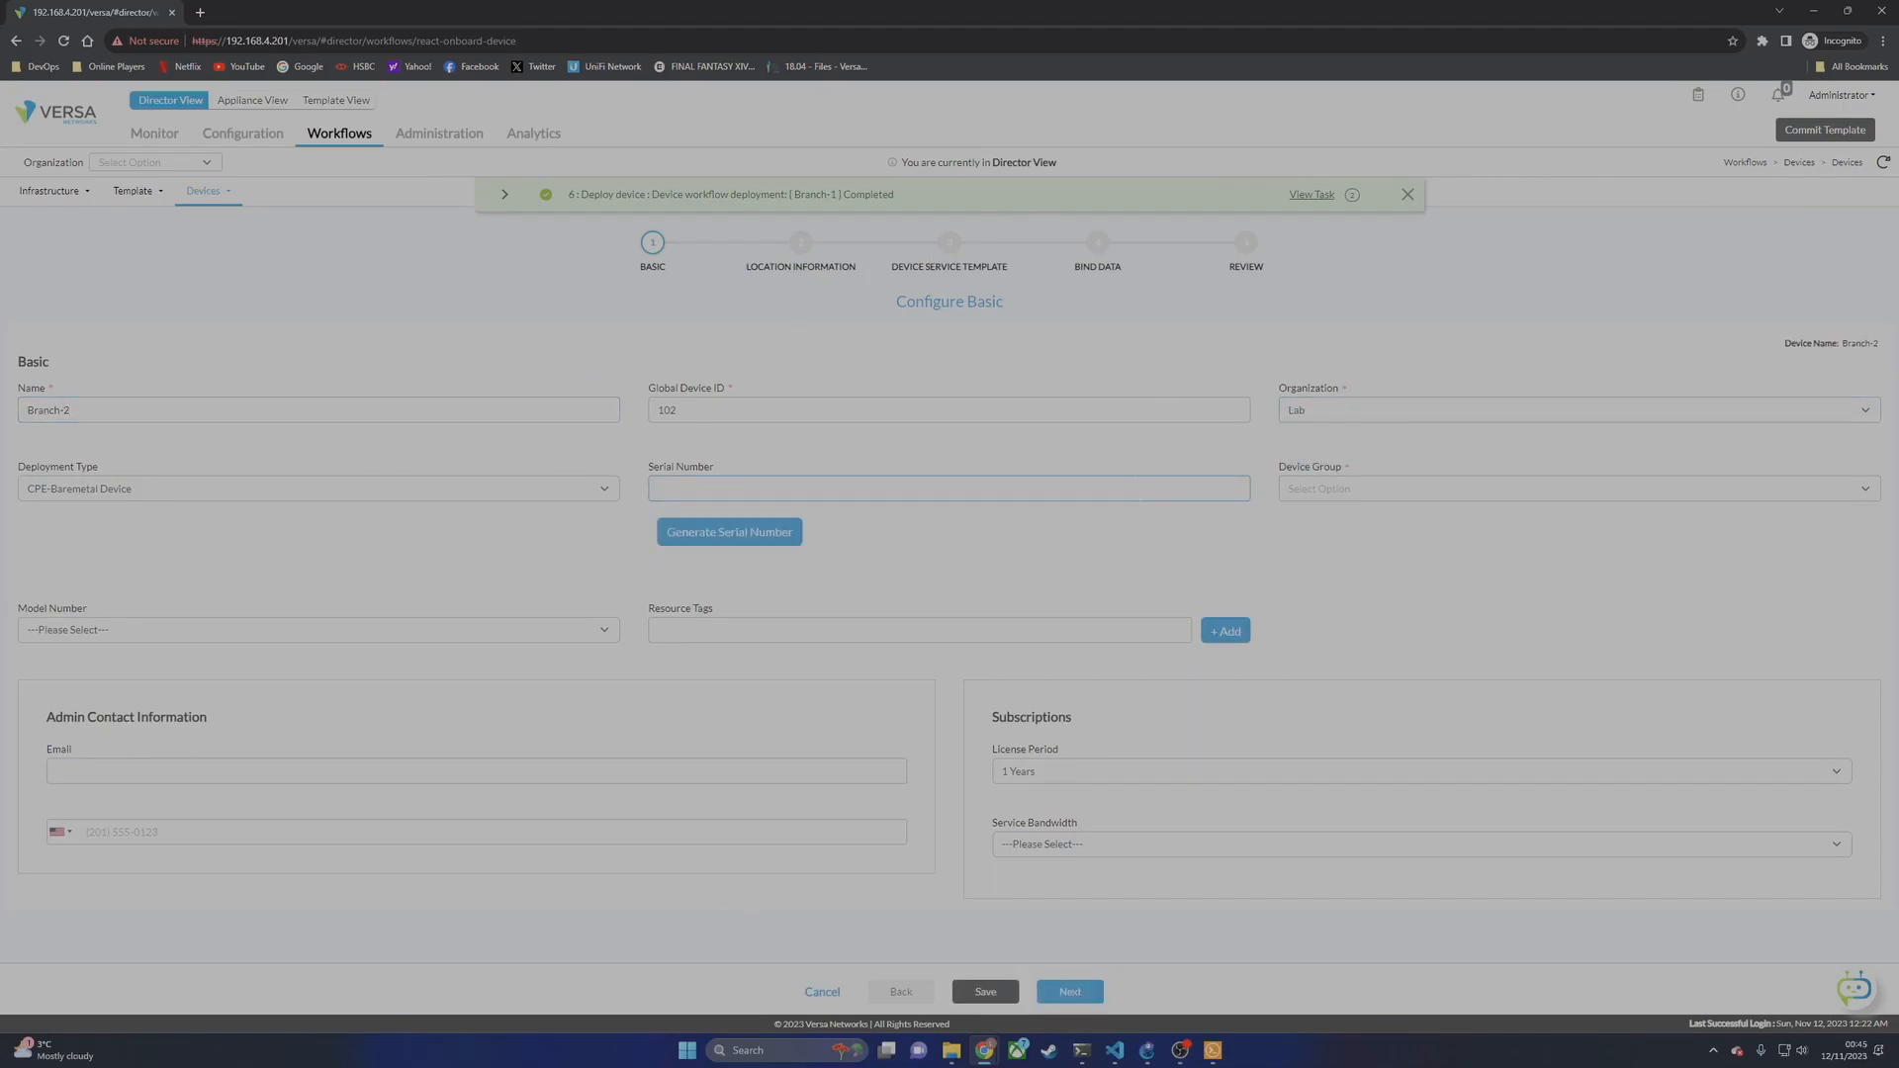
pyautogui.write('Branch-2')
pyautogui.click(1321, 489)
pyautogui.click(1311, 555)
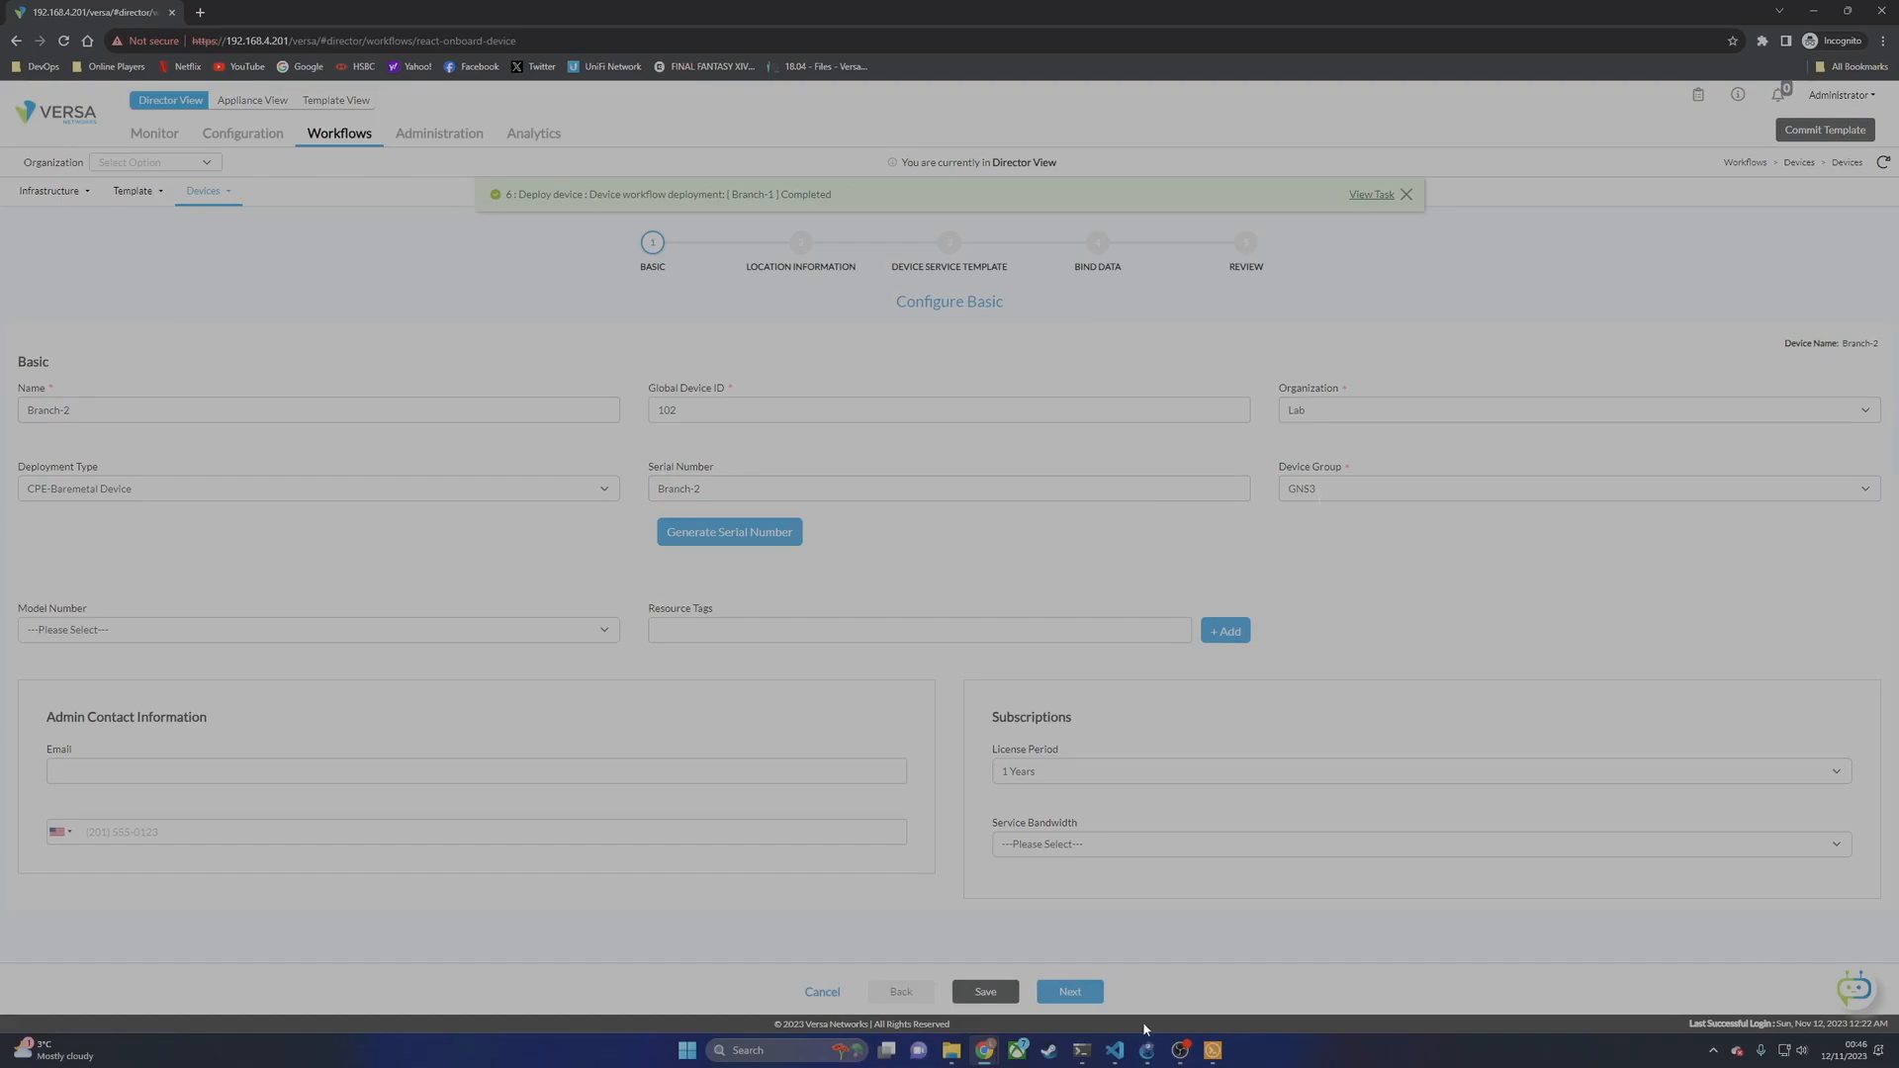
pyautogui.click(1068, 843)
pyautogui.click(1019, 671)
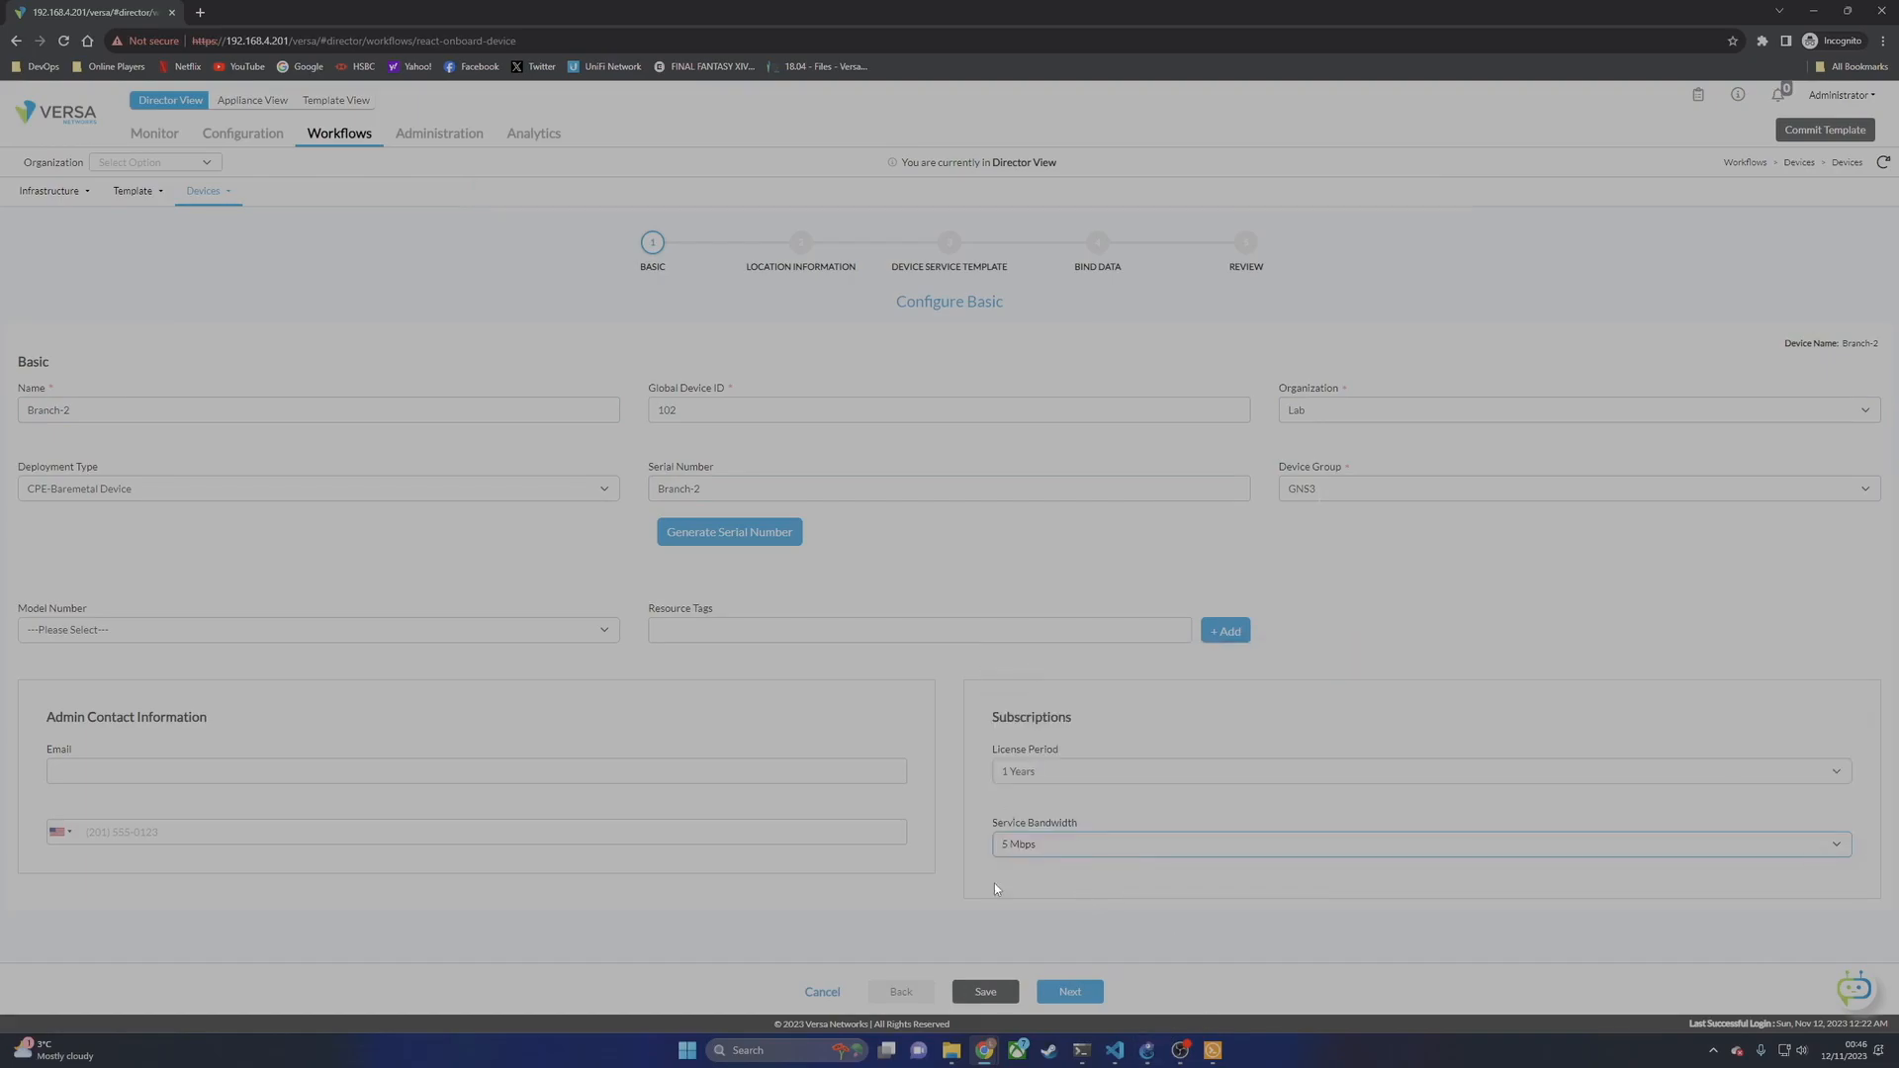
# Step: Set Branch-2's location country to United Kingdom
pyautogui.click(1071, 991)
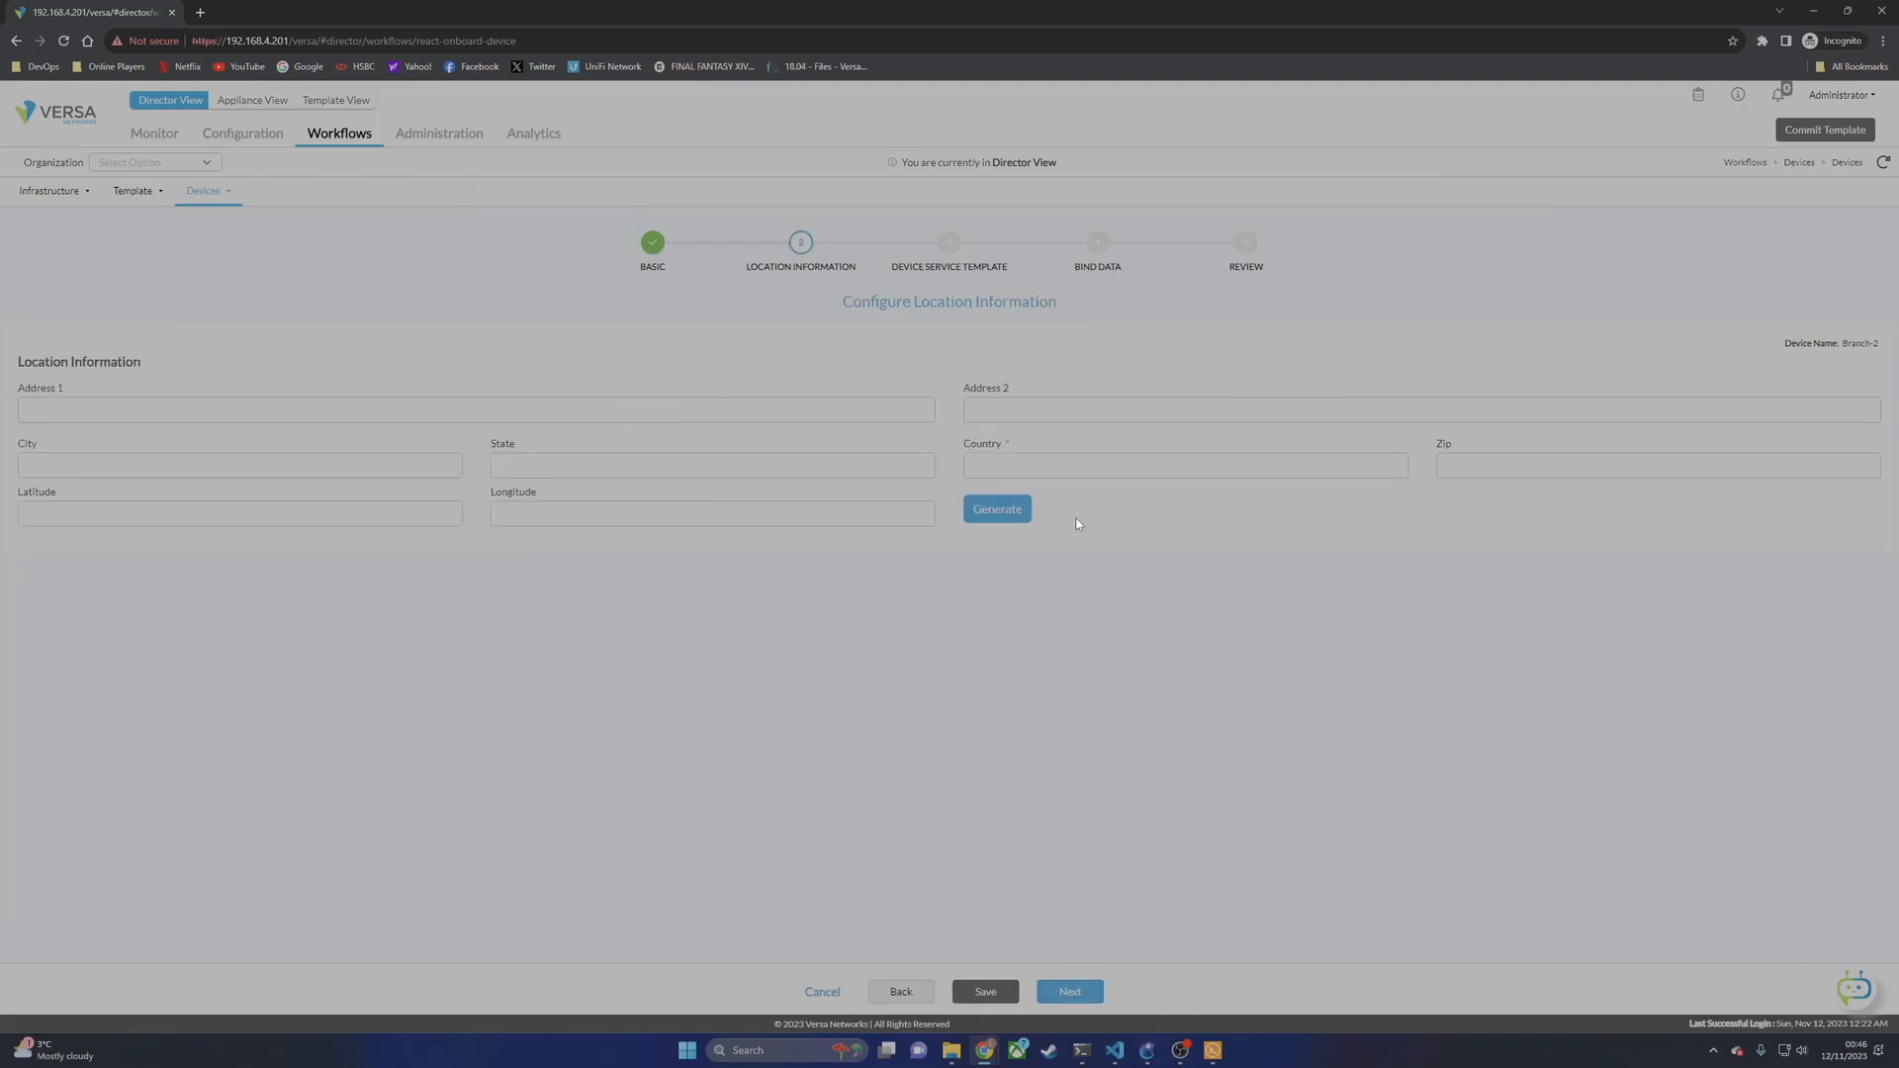
pyautogui.write('United Kingdom')
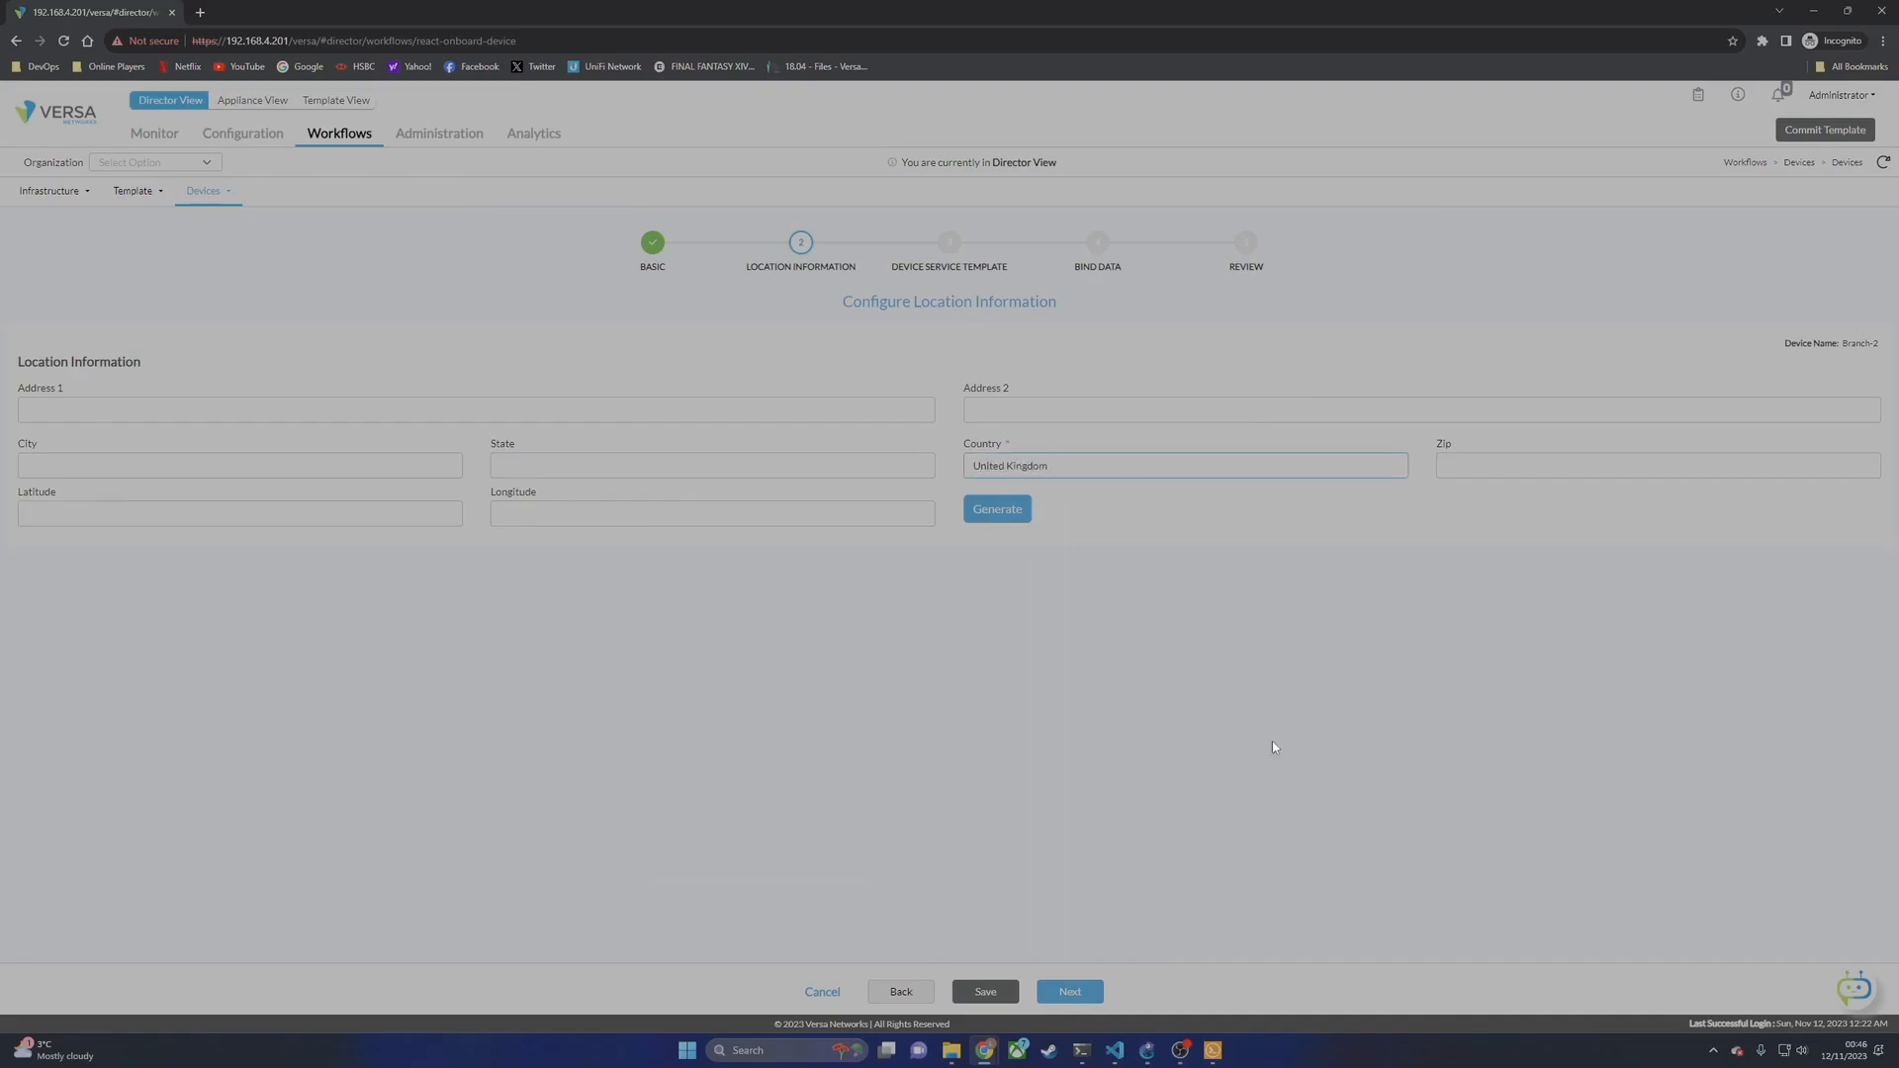
pyautogui.click(1050, 992)
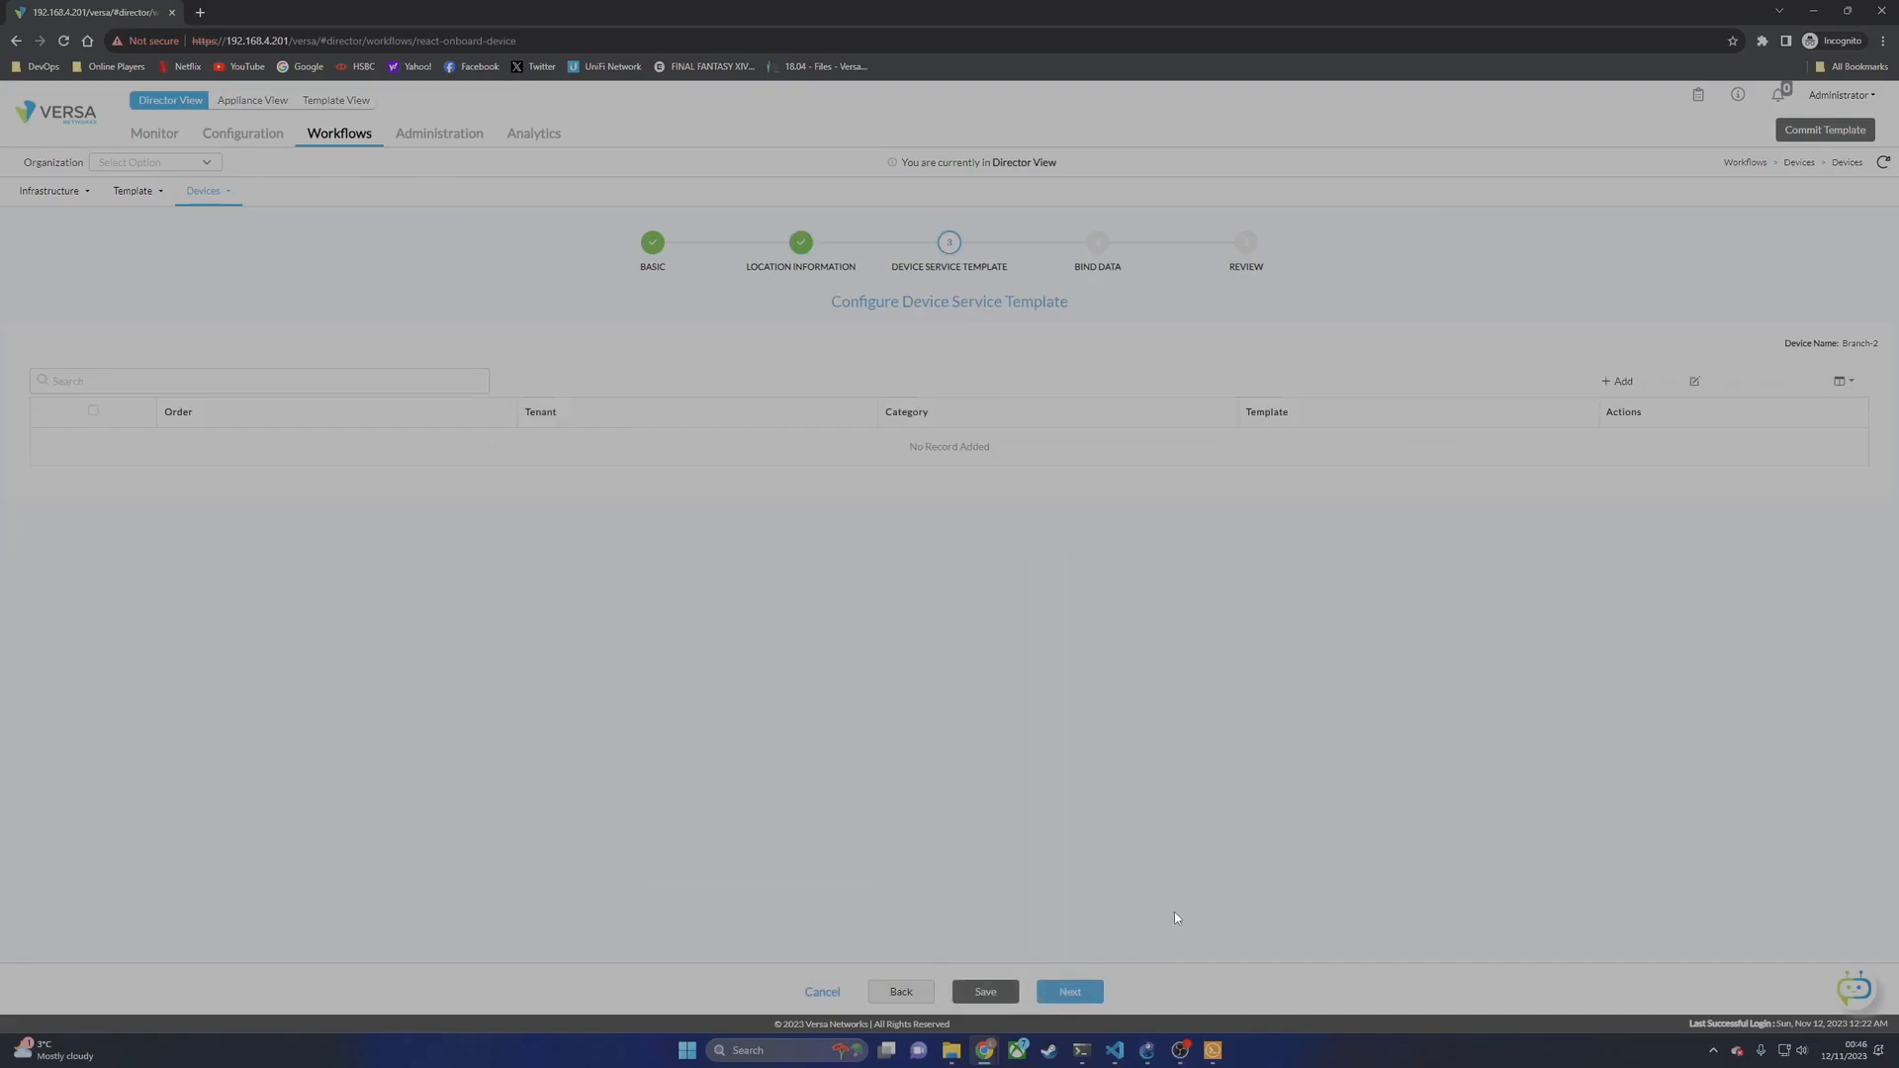
# Step: Enter Branch-2's interface addresses 172.19.20.1/24, 172.16.20.20/24 and 172.16.10.20/24, checking the diagram
pyautogui.click(1077, 991)
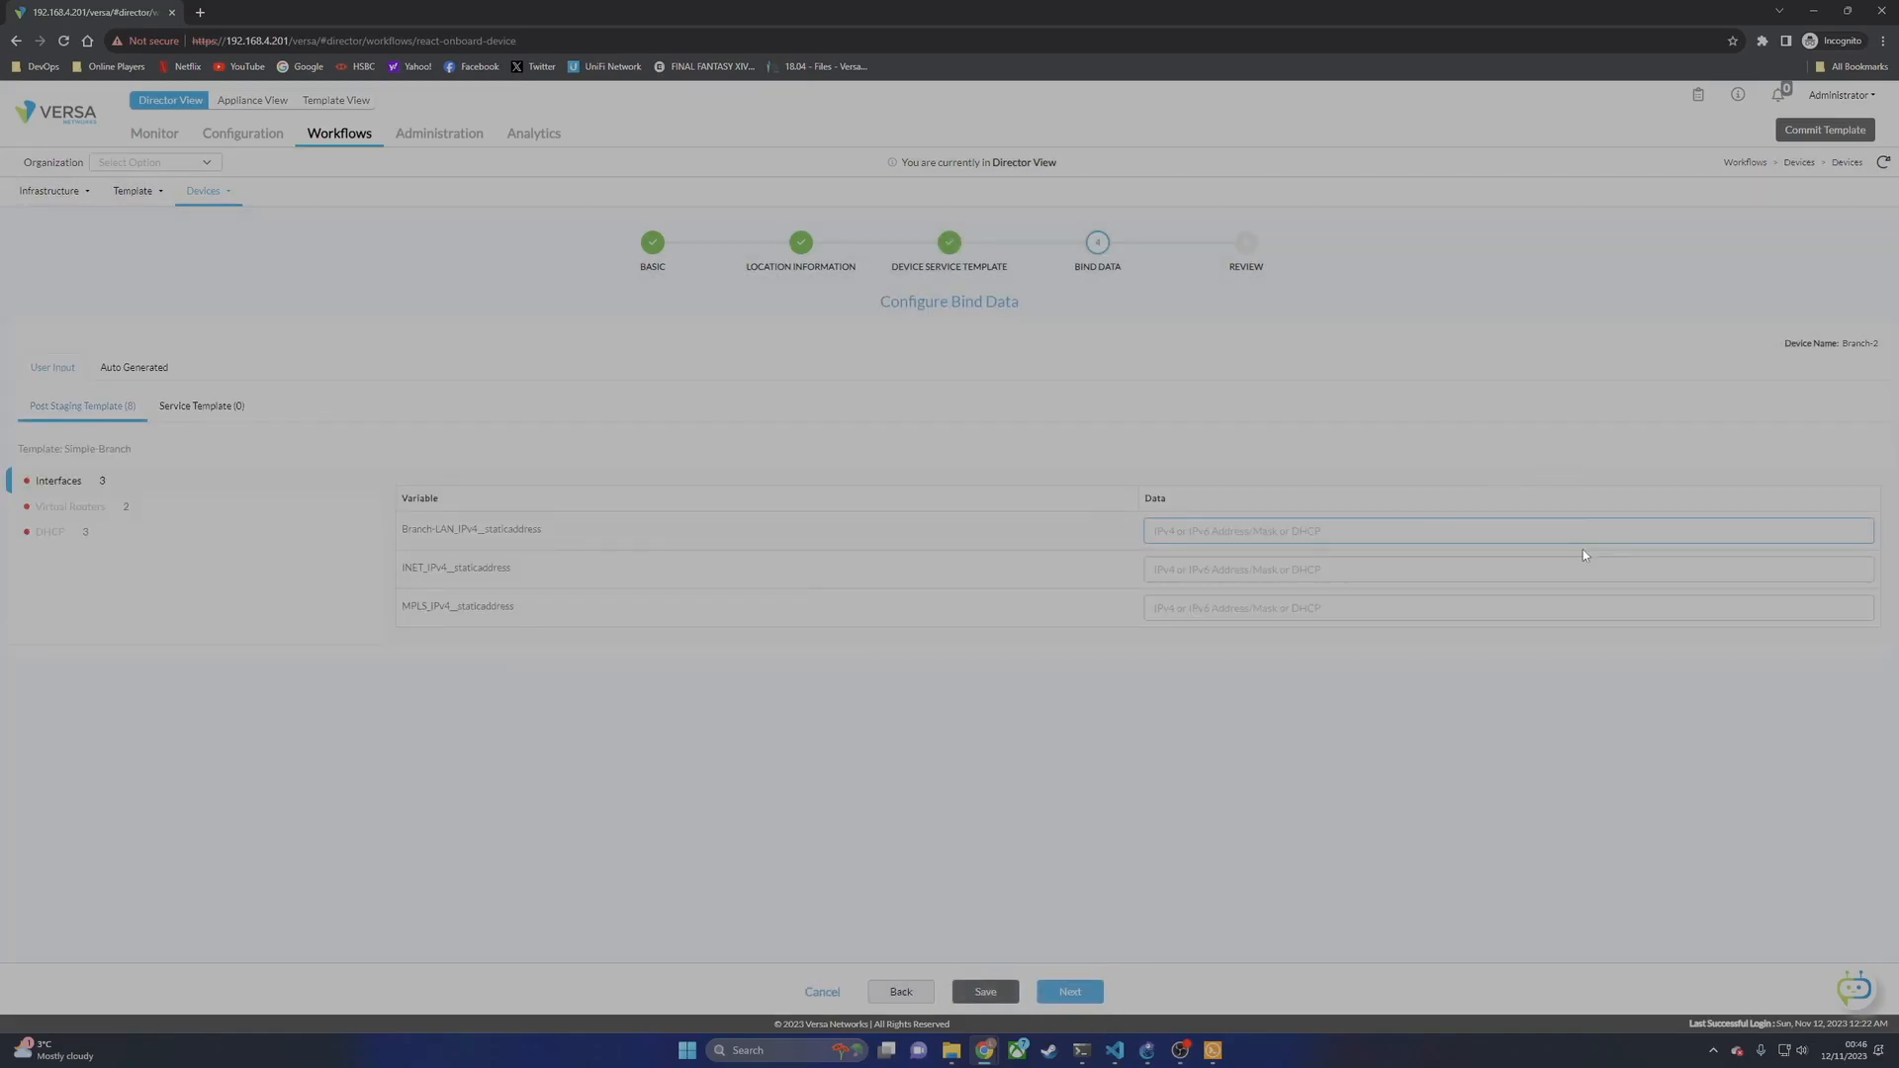
pyautogui.write('172.01')
pyautogui.write('.19.20')
pyautogui.write('.1/24')
pyautogui.press('Tab')
pyautogui.write('172.0')
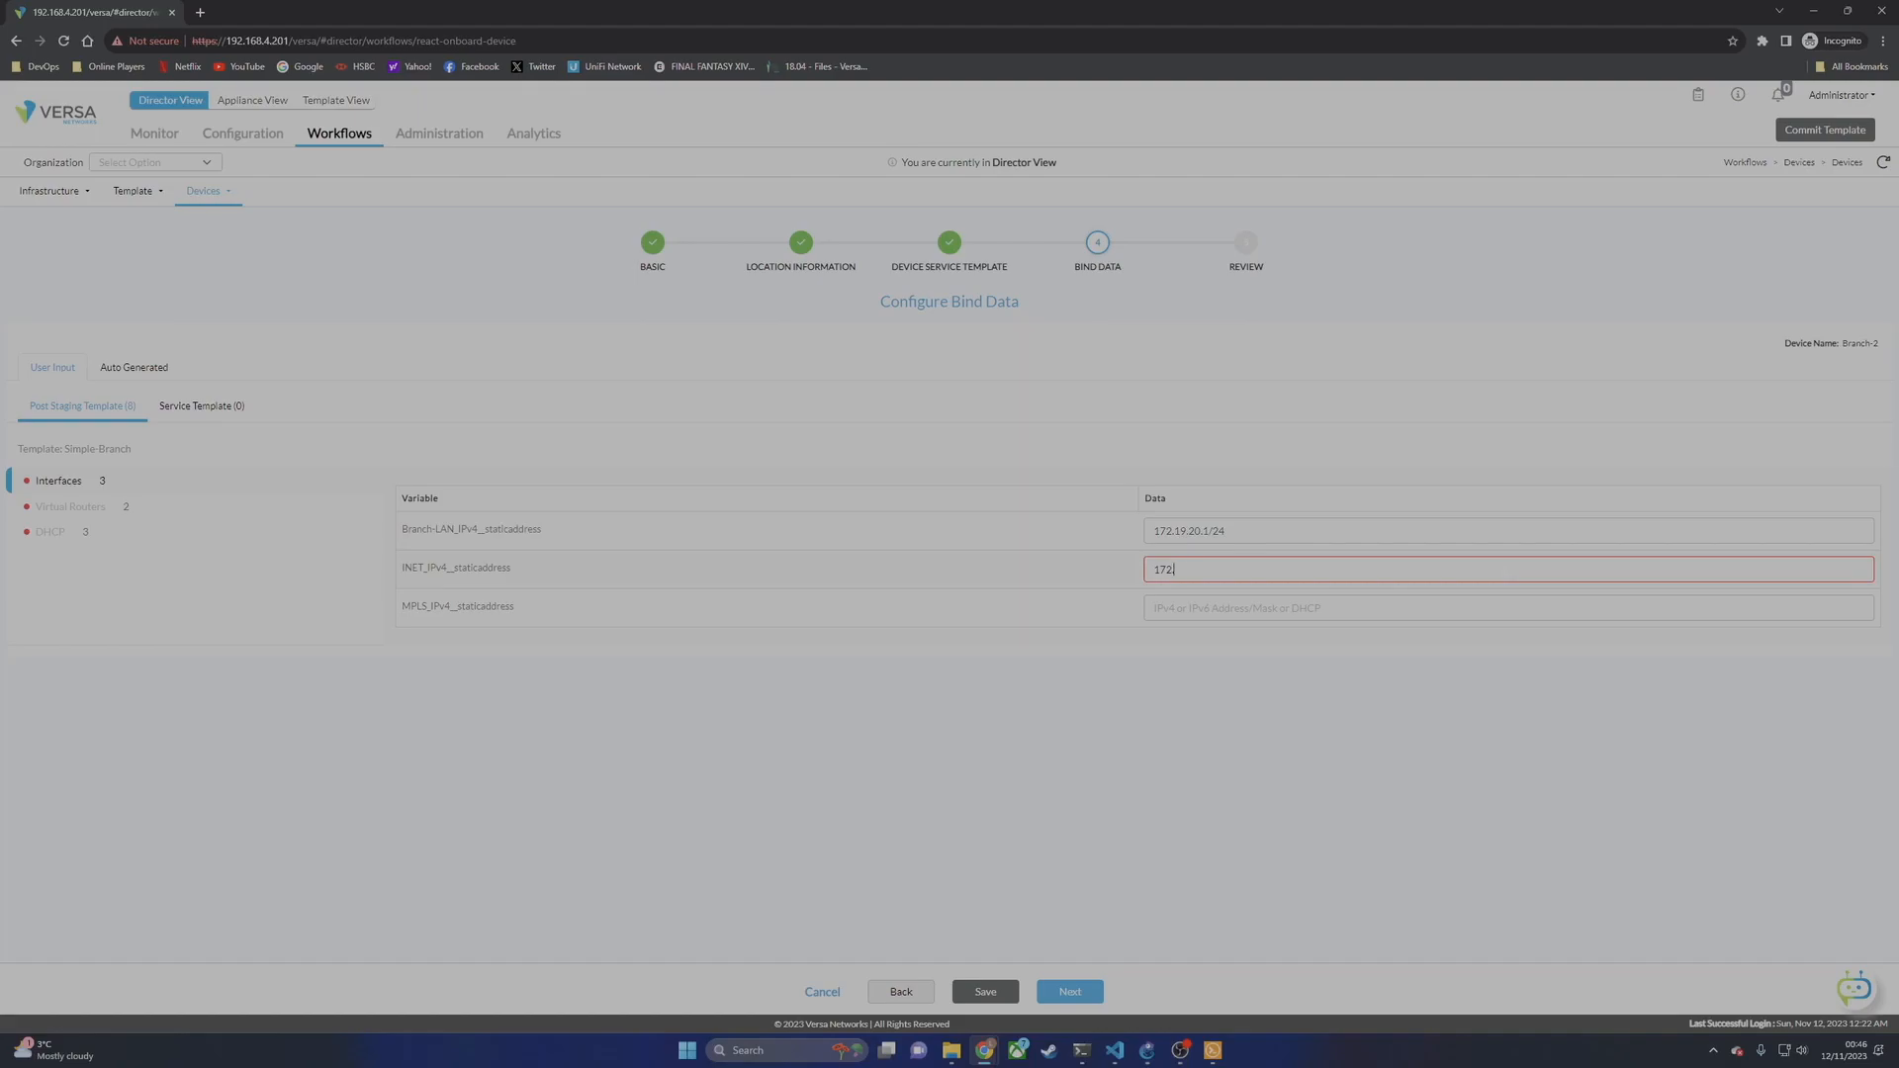
pyautogui.write('.')
pyautogui.click(1146, 1050)
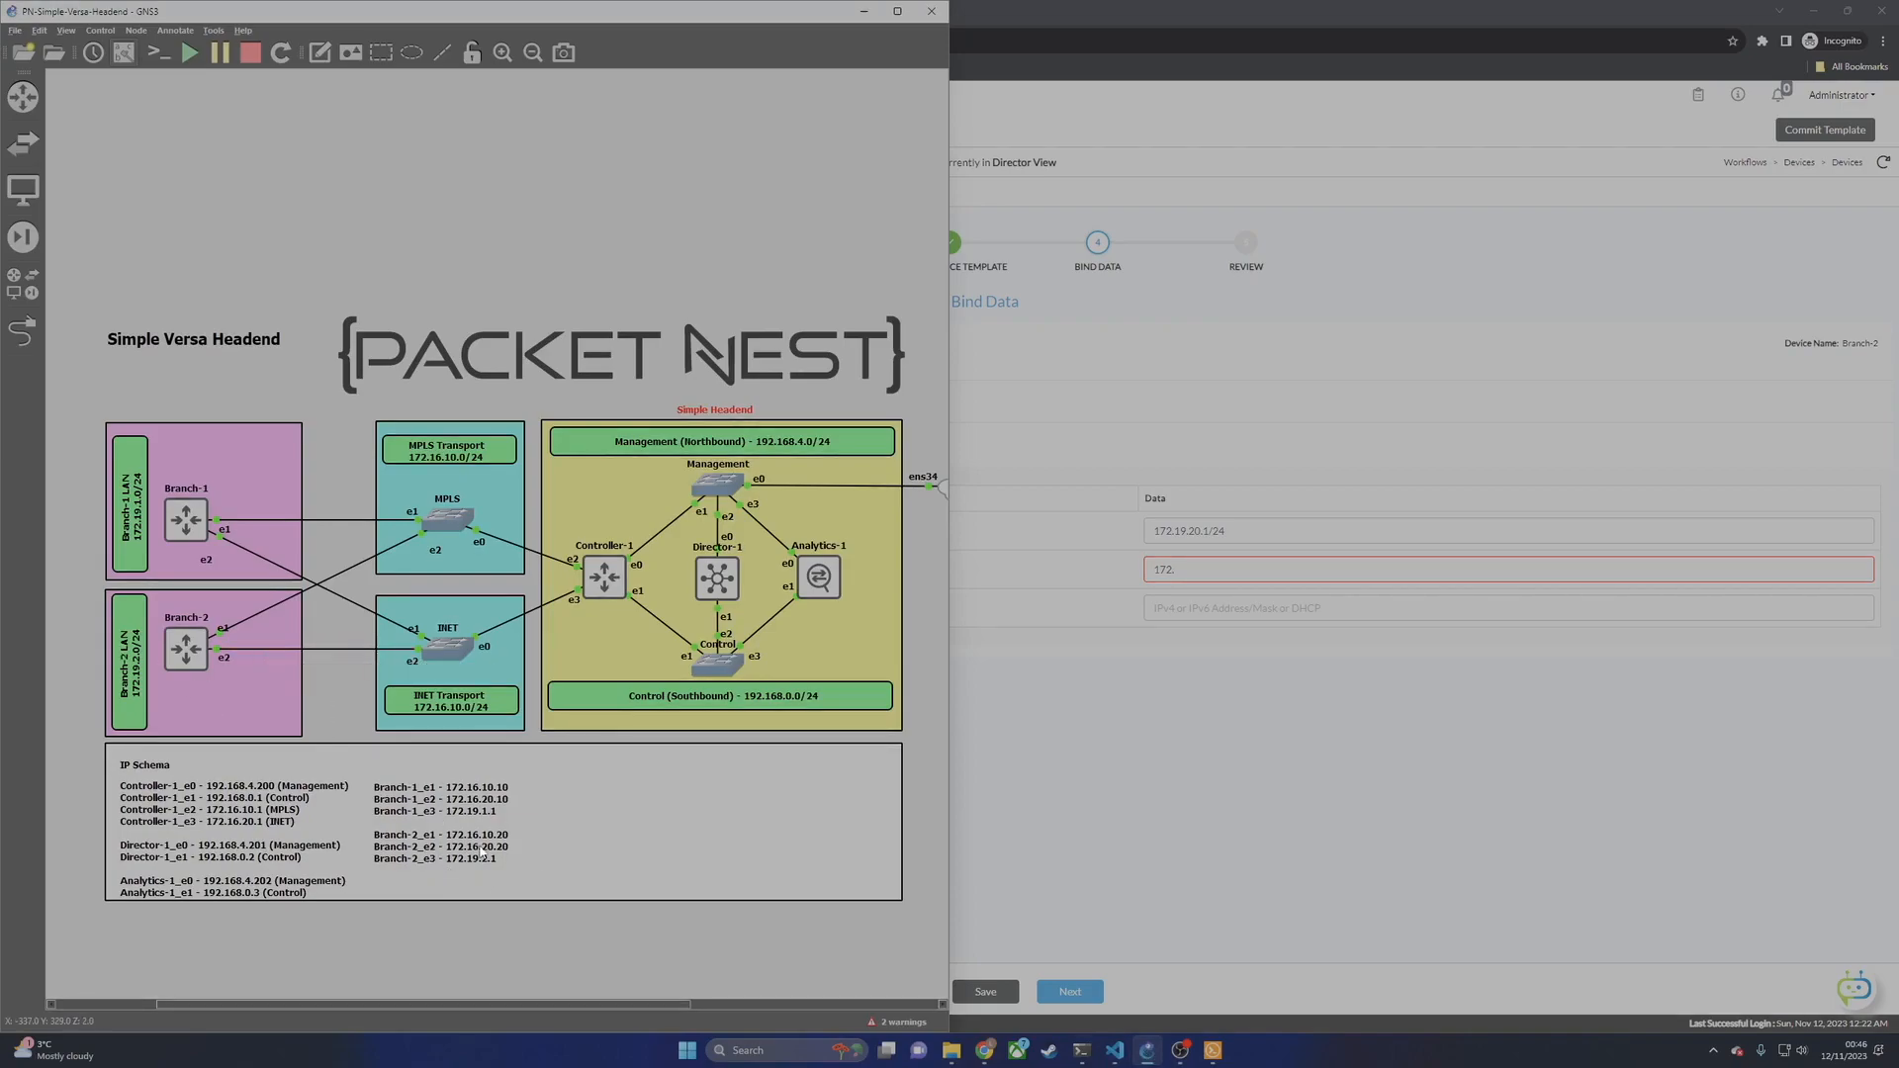
pyautogui.click(1224, 591)
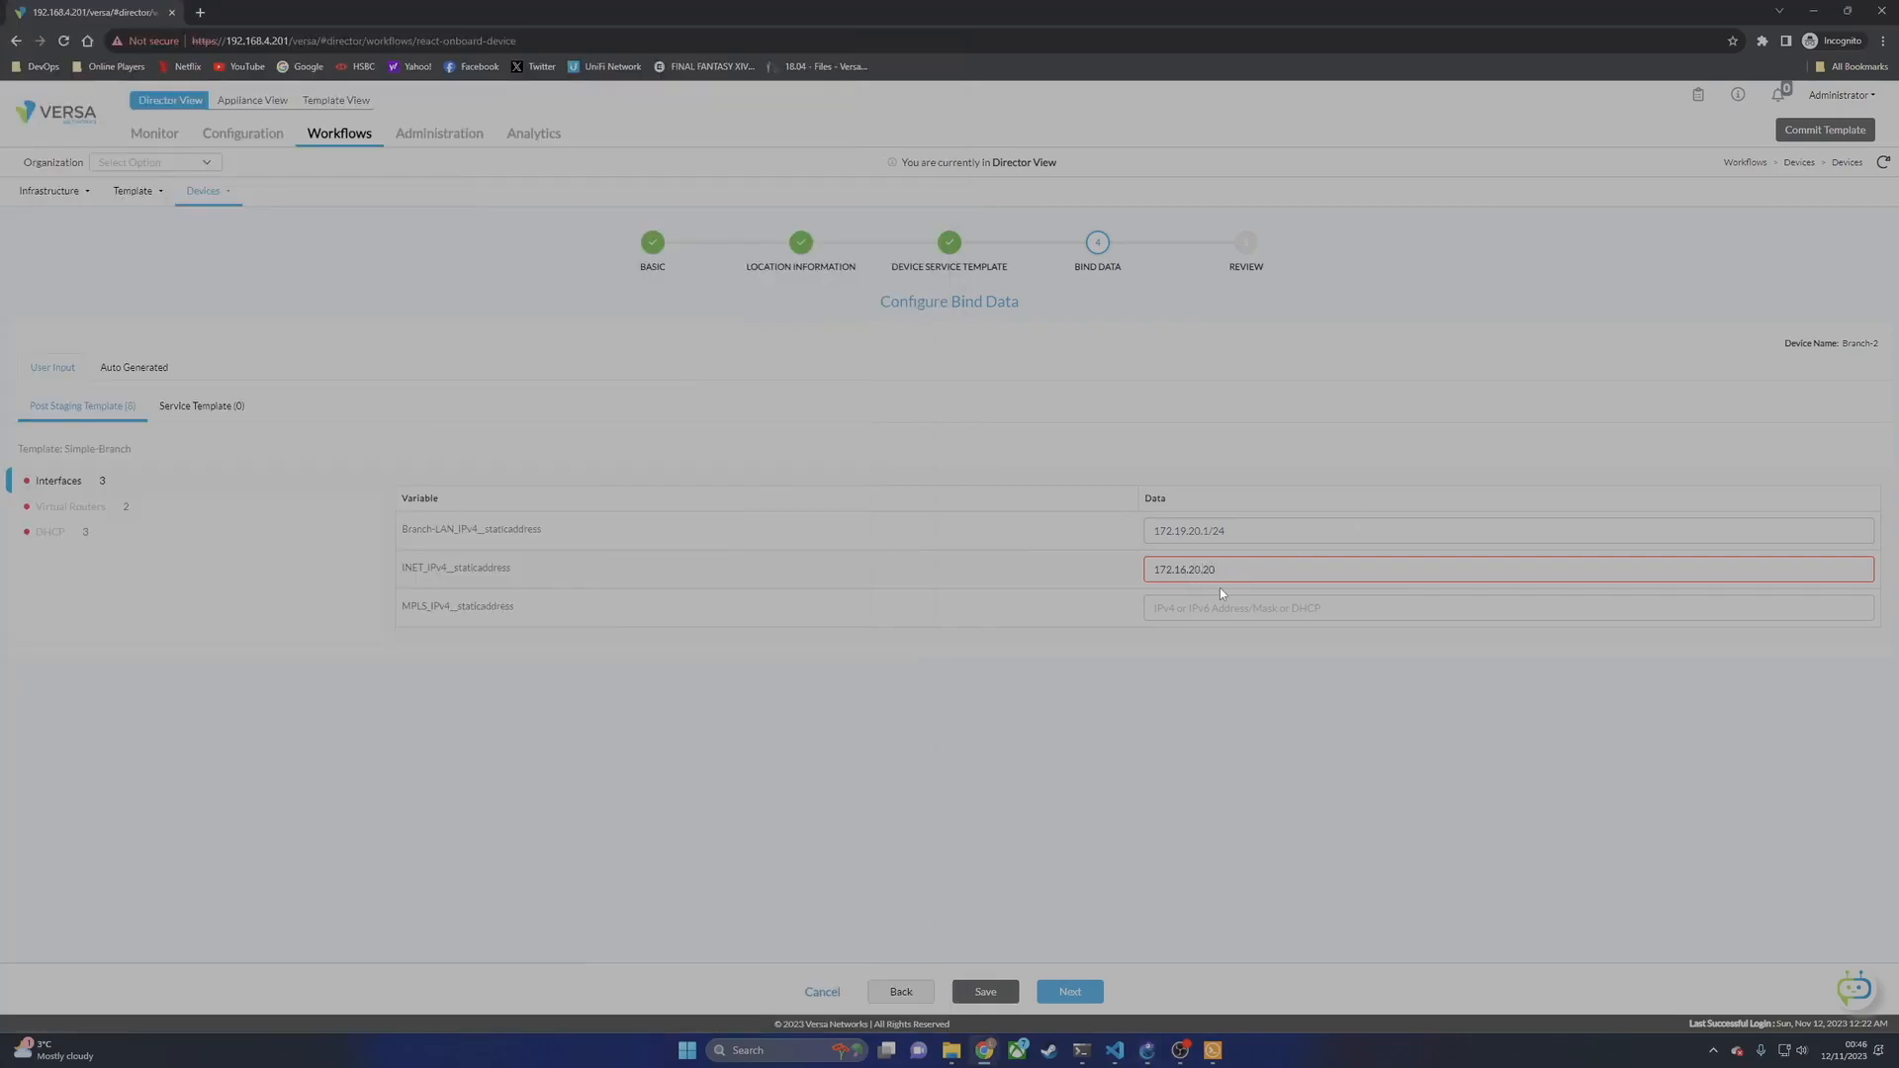
pyautogui.press('Tab')
pyautogui.write('172.16.10.20/24')
# Step: Set Branch-2's virtual-router next-hops: INET 172.16.20.254 and MPLS 172.16.10.254
pyautogui.click(111, 509)
pyautogui.write('172.16.20.254')
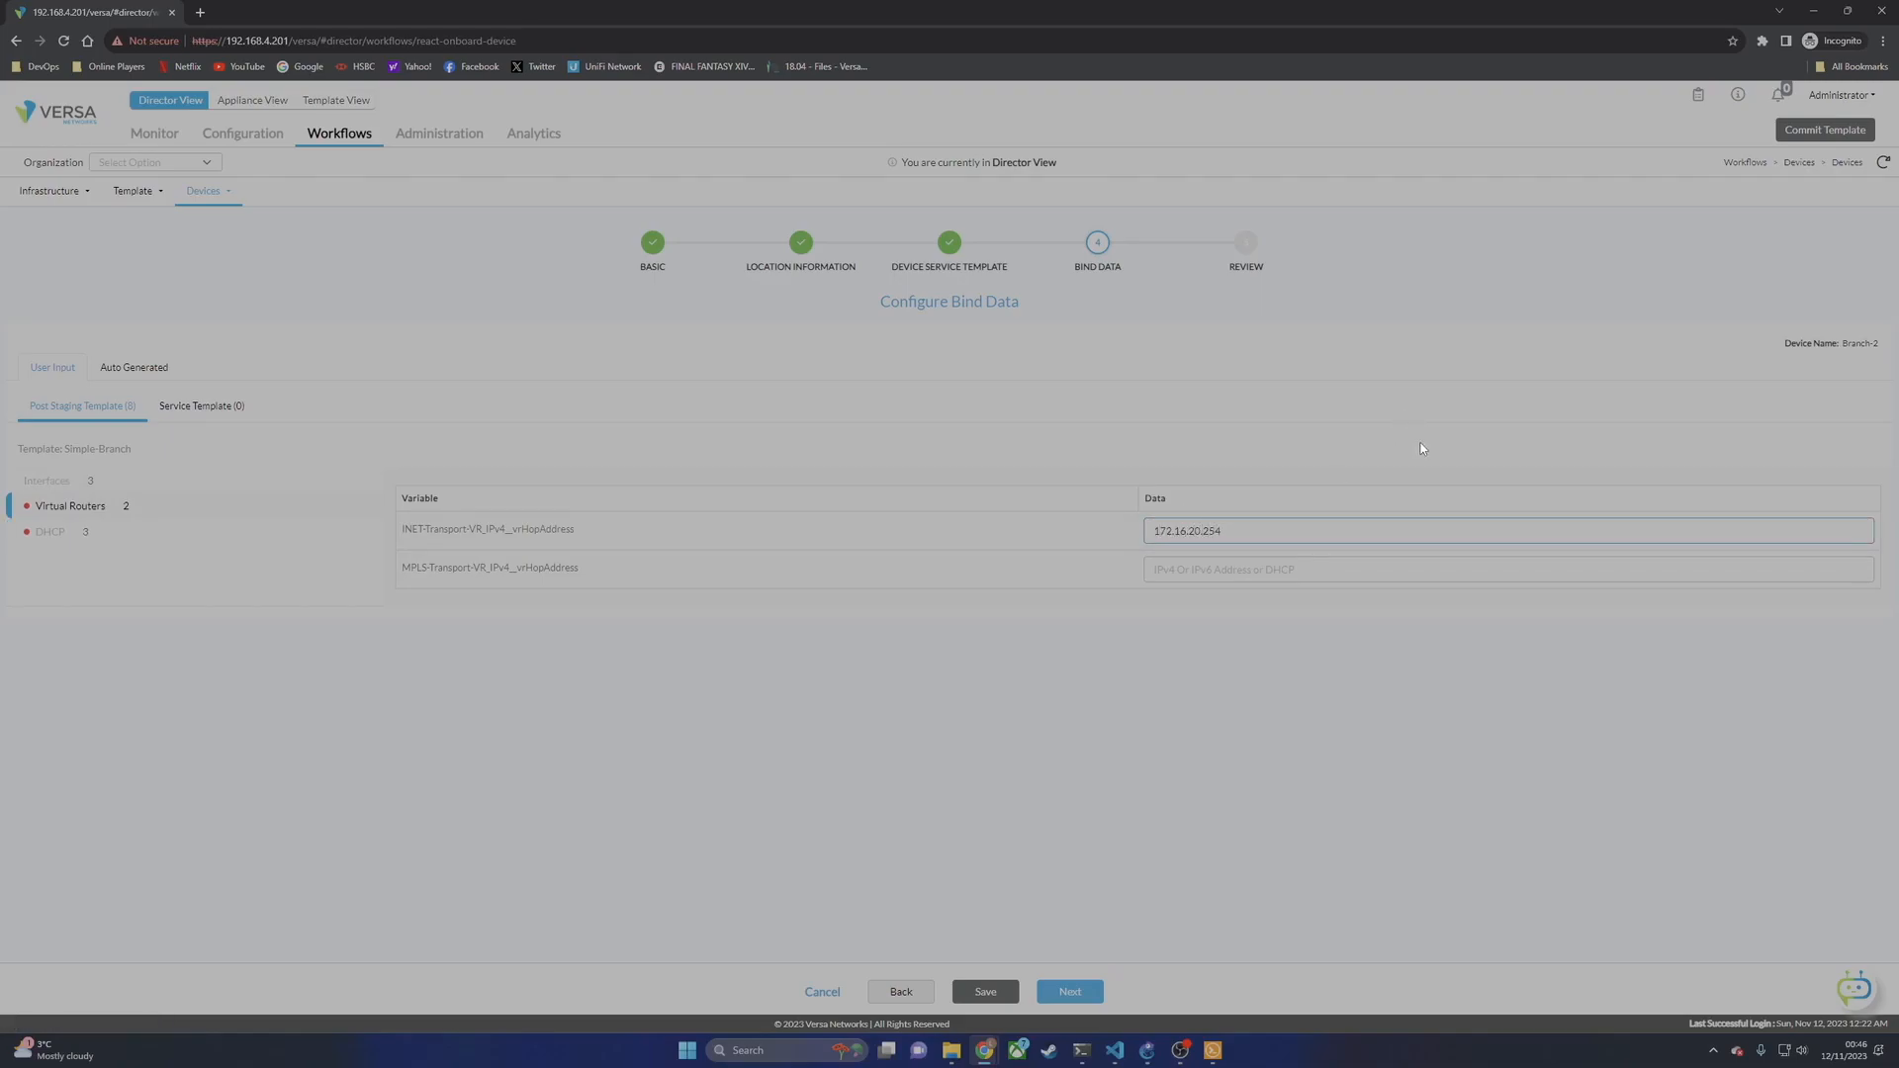
pyautogui.press('Tab')
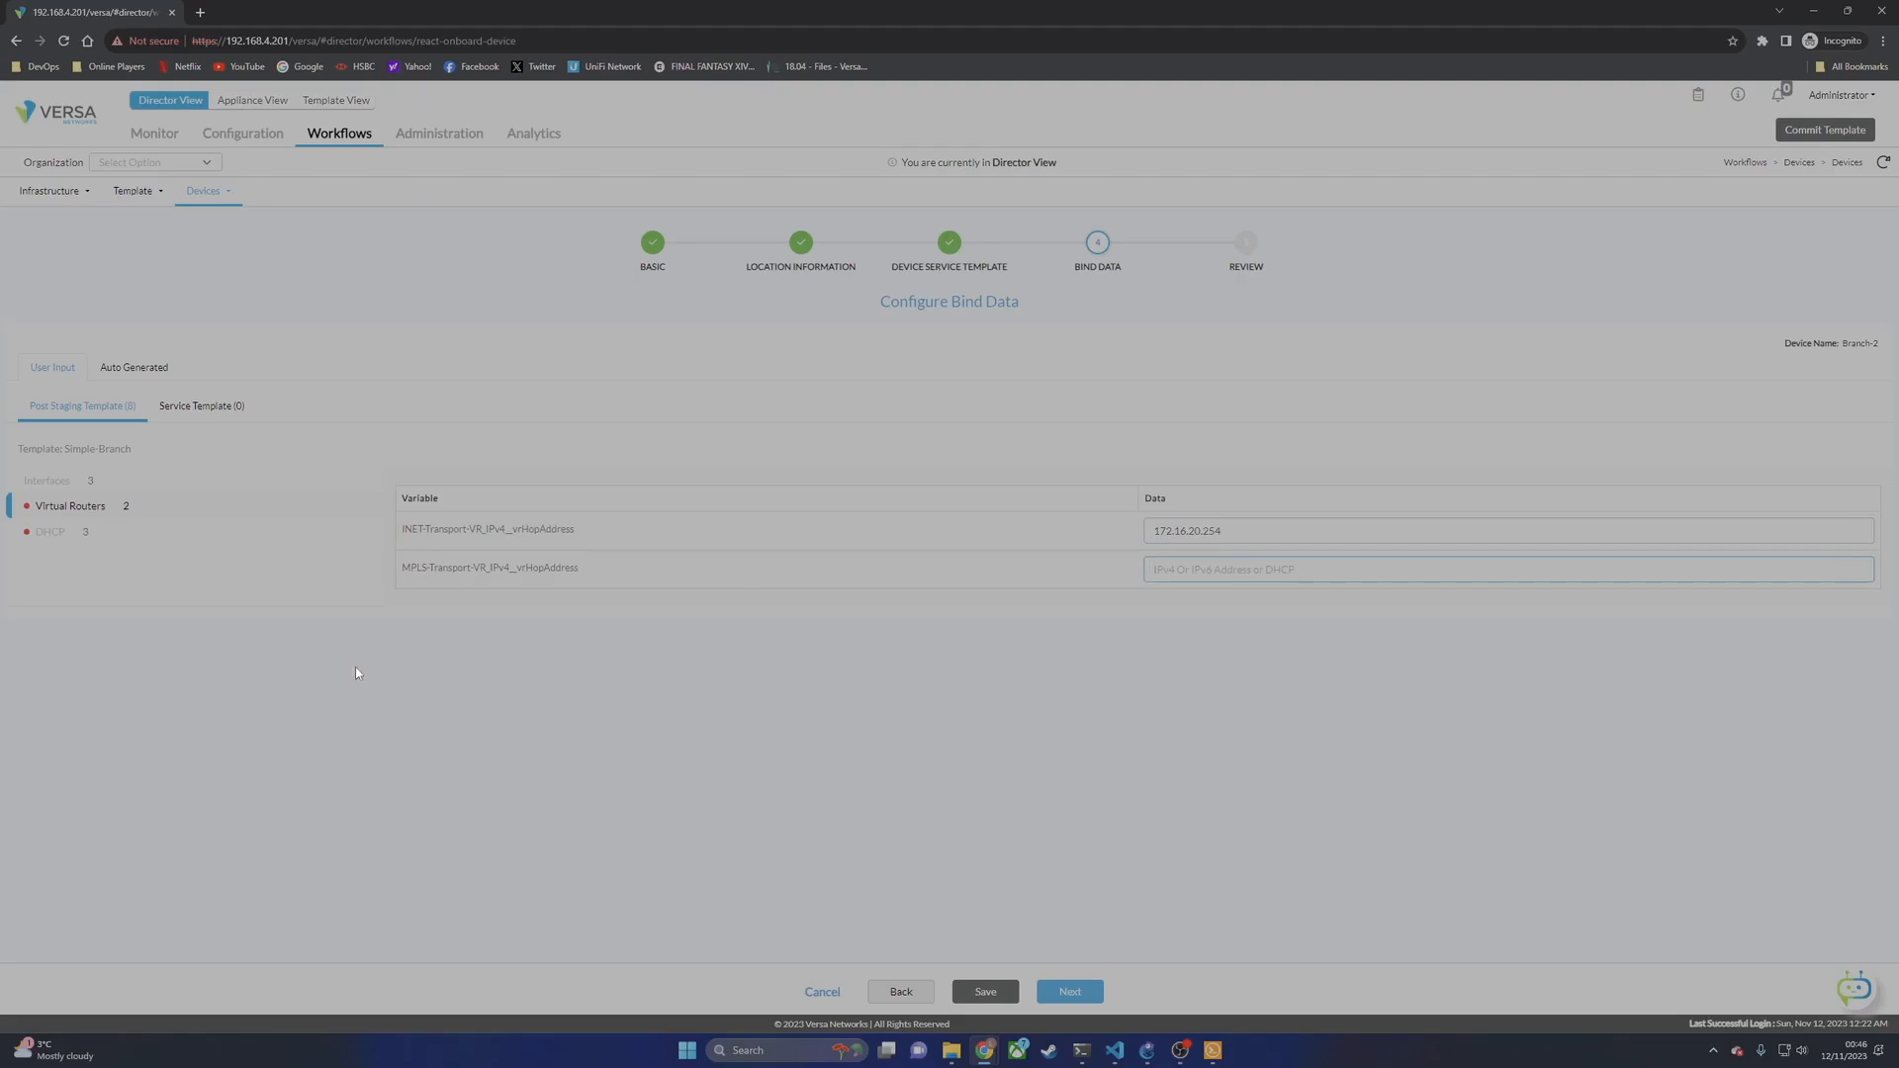
pyautogui.write('172.16')
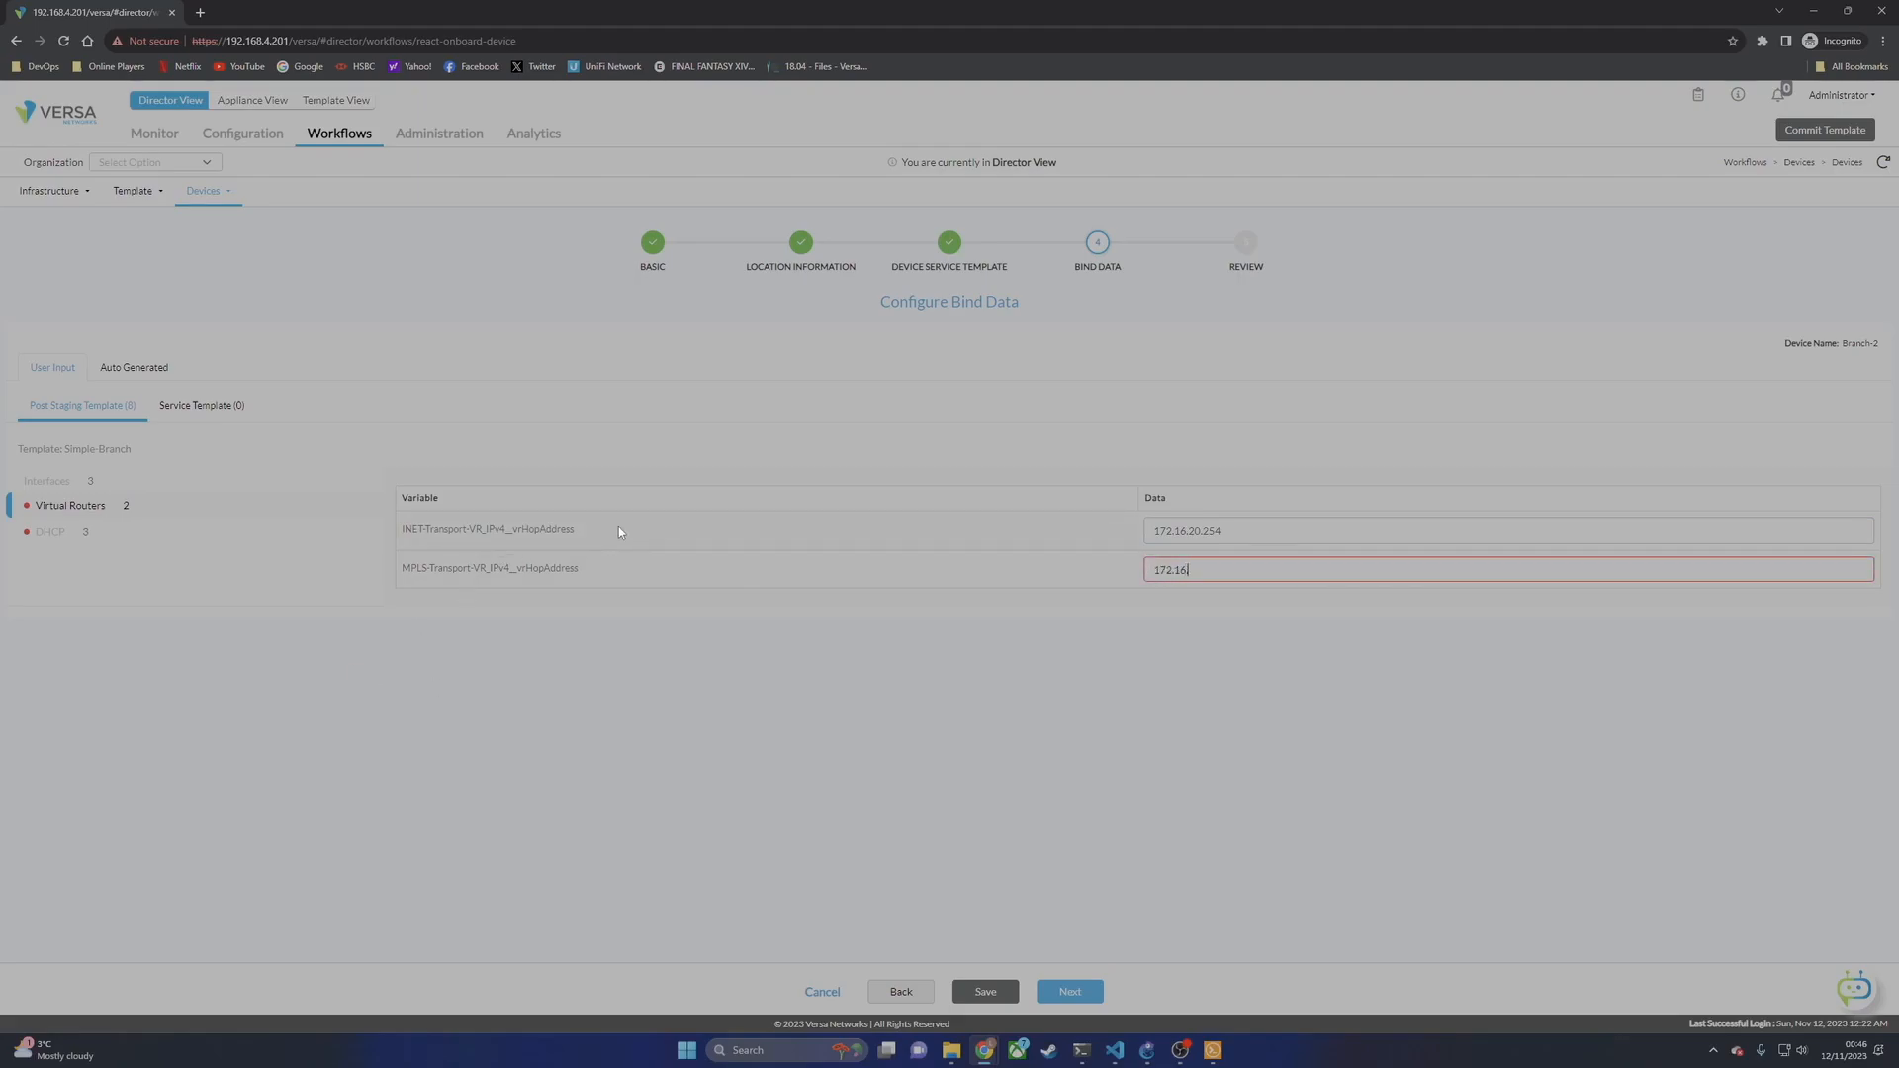
pyautogui.write('.10.254')
# Step: Give Branch-2's DHCP DNS 8.8.8.8 and a pool starting 172.19.20.5, then deploy Branch-2
pyautogui.click(50, 531)
pyautogui.click(1343, 534)
pyautogui.write('8.8.8.8')
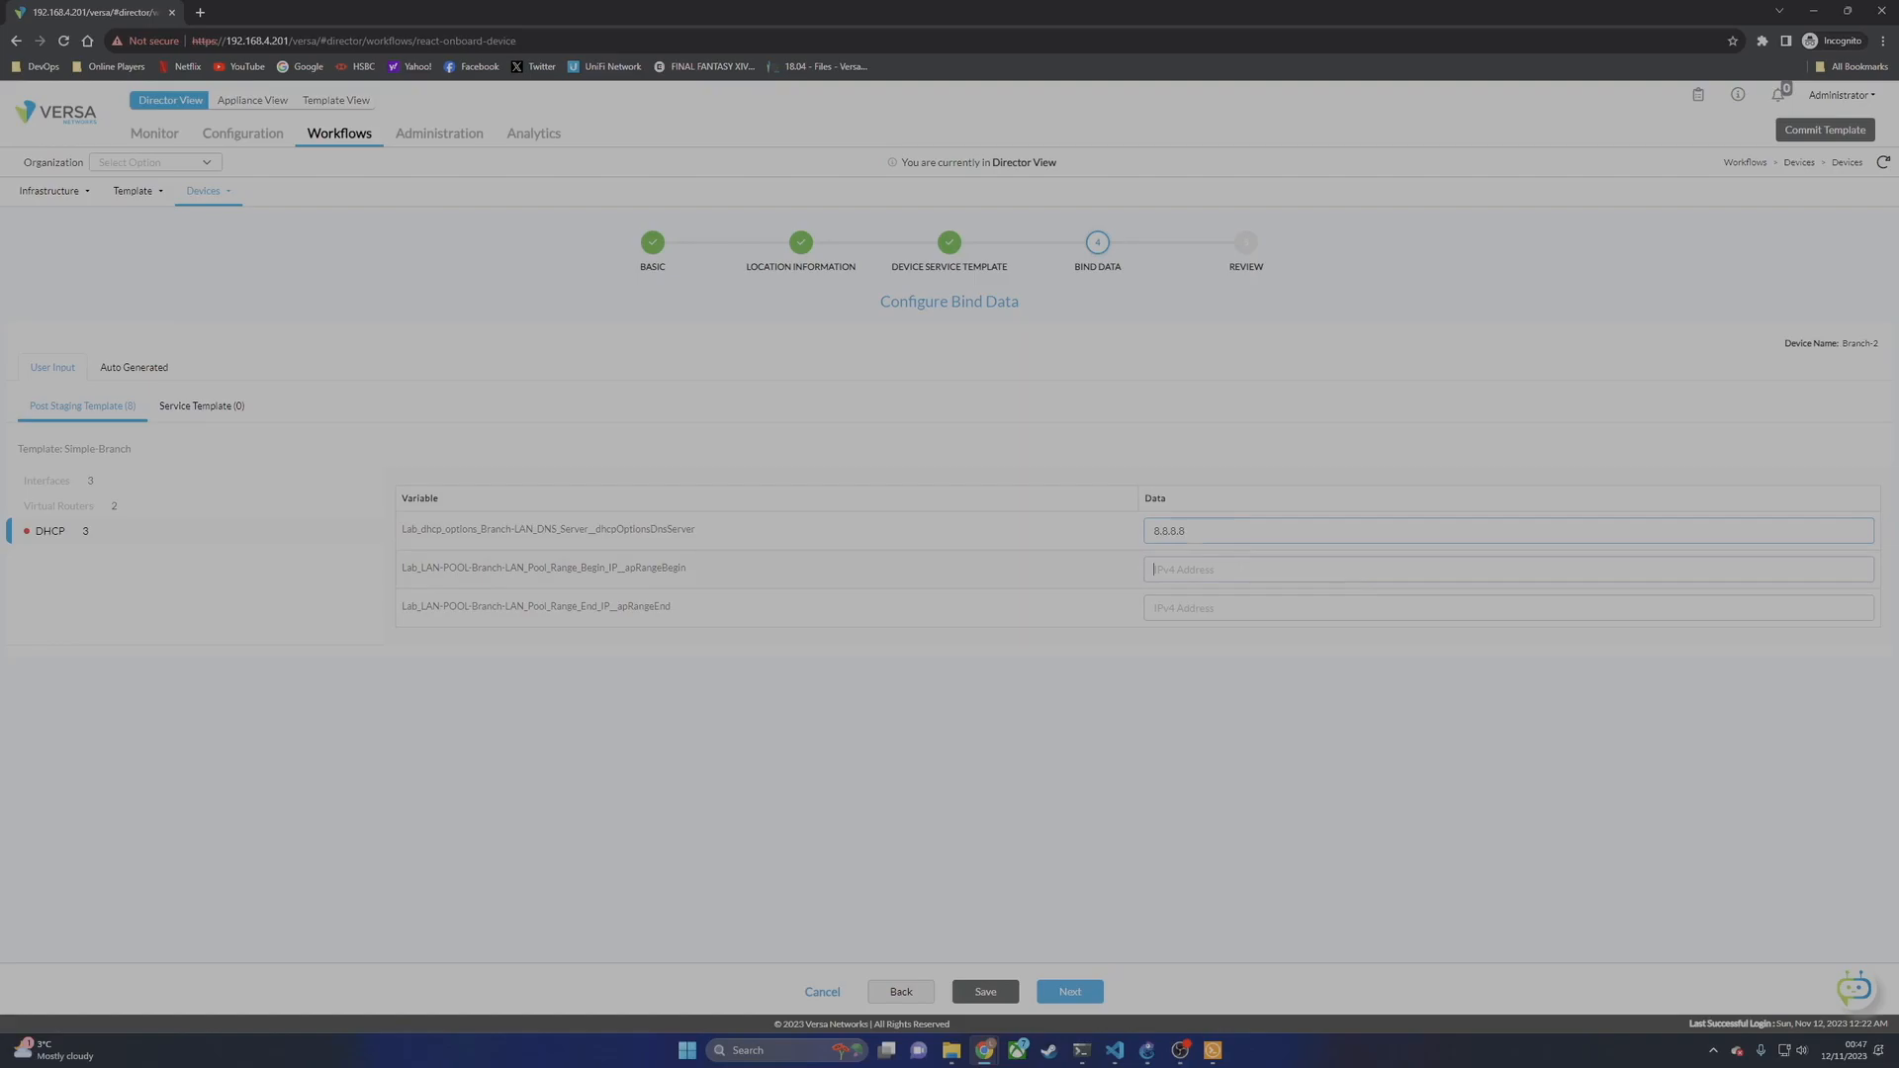
pyautogui.write('172.19.20.5')
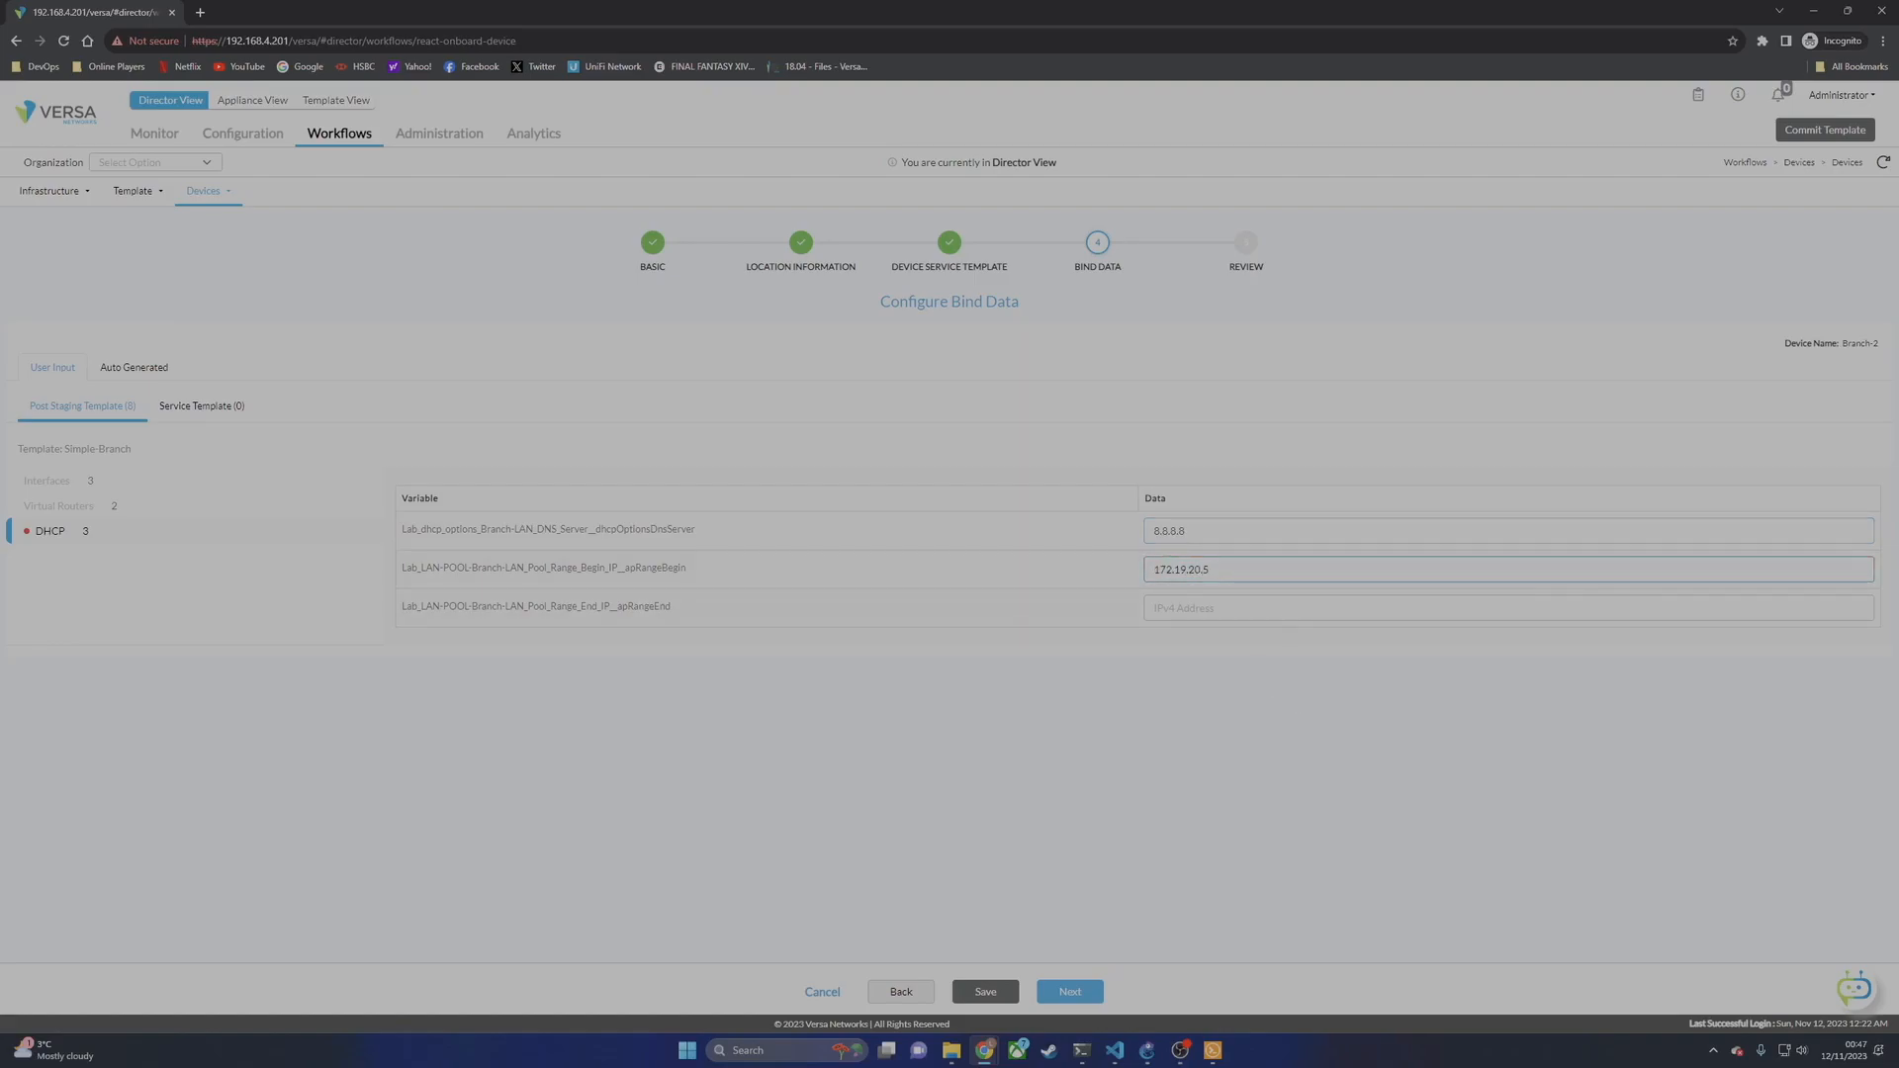
pyautogui.press('Tab')
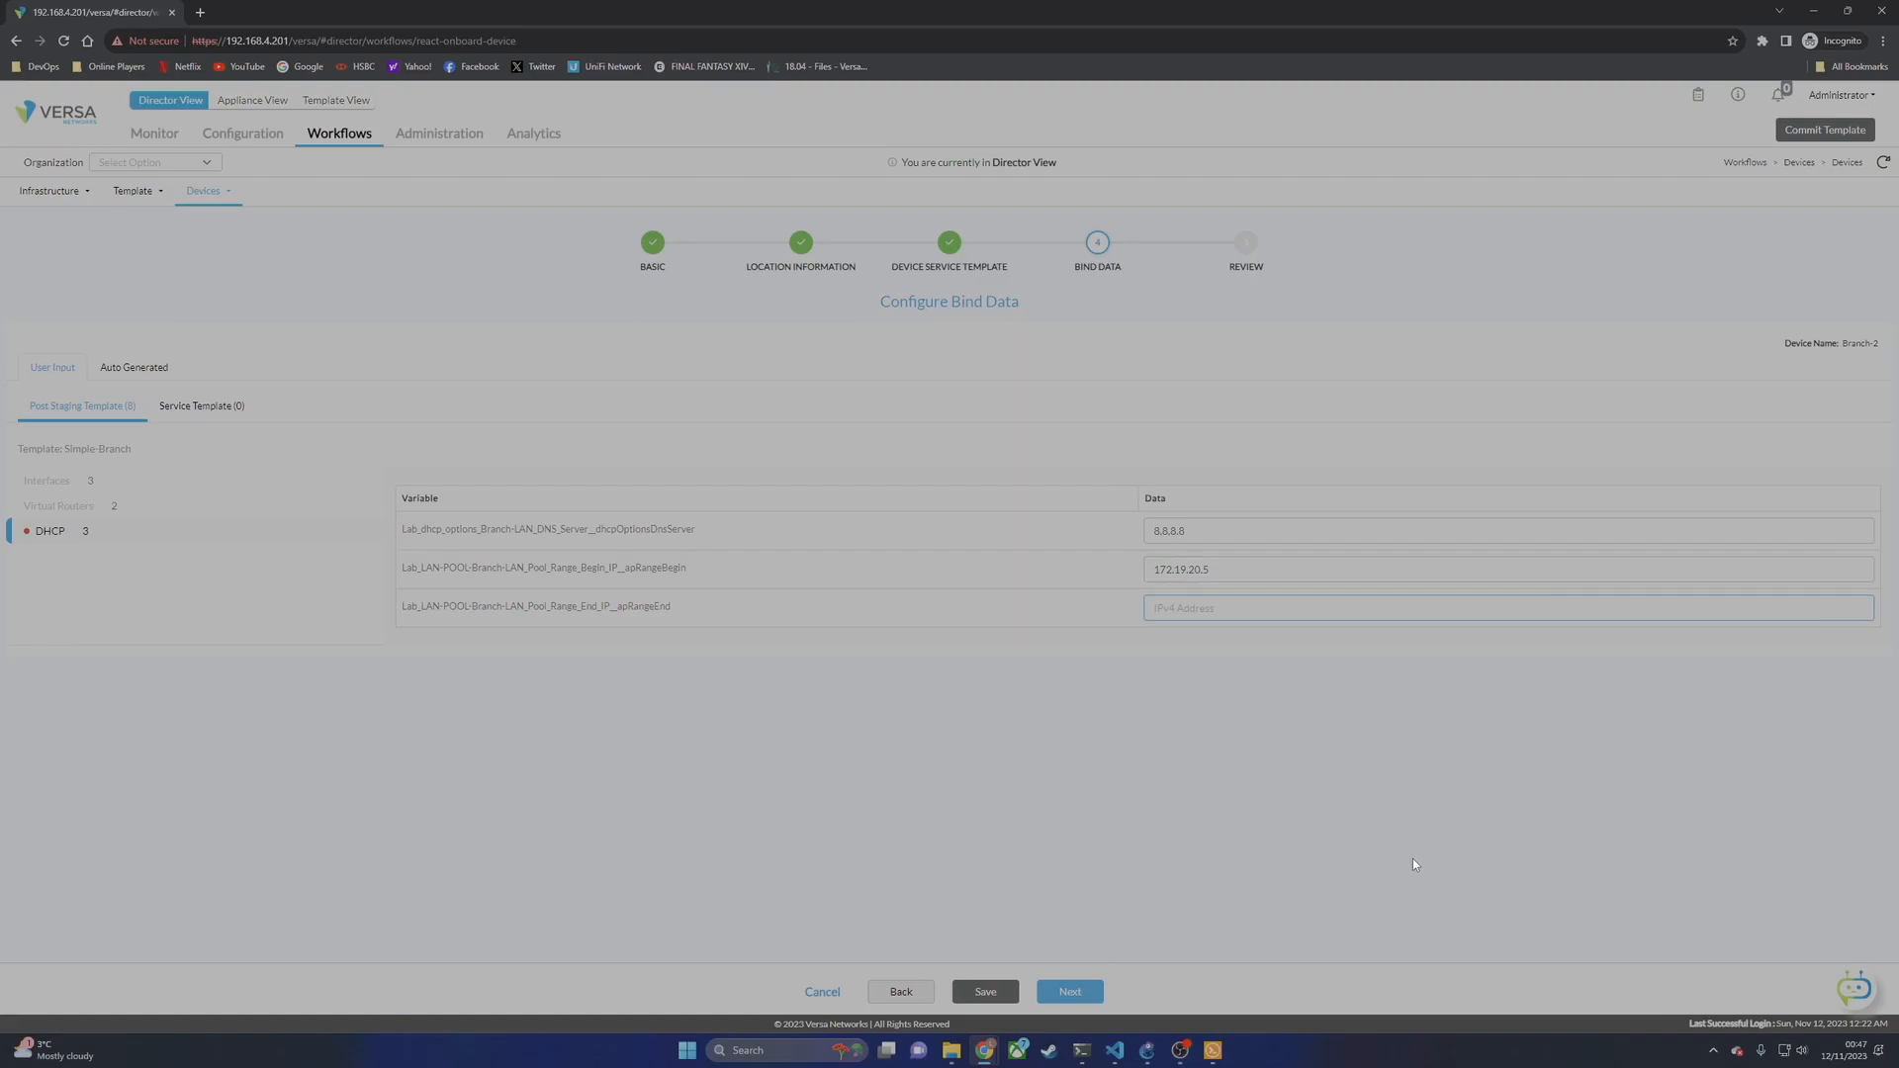
pyautogui.write('172.19.20.254')
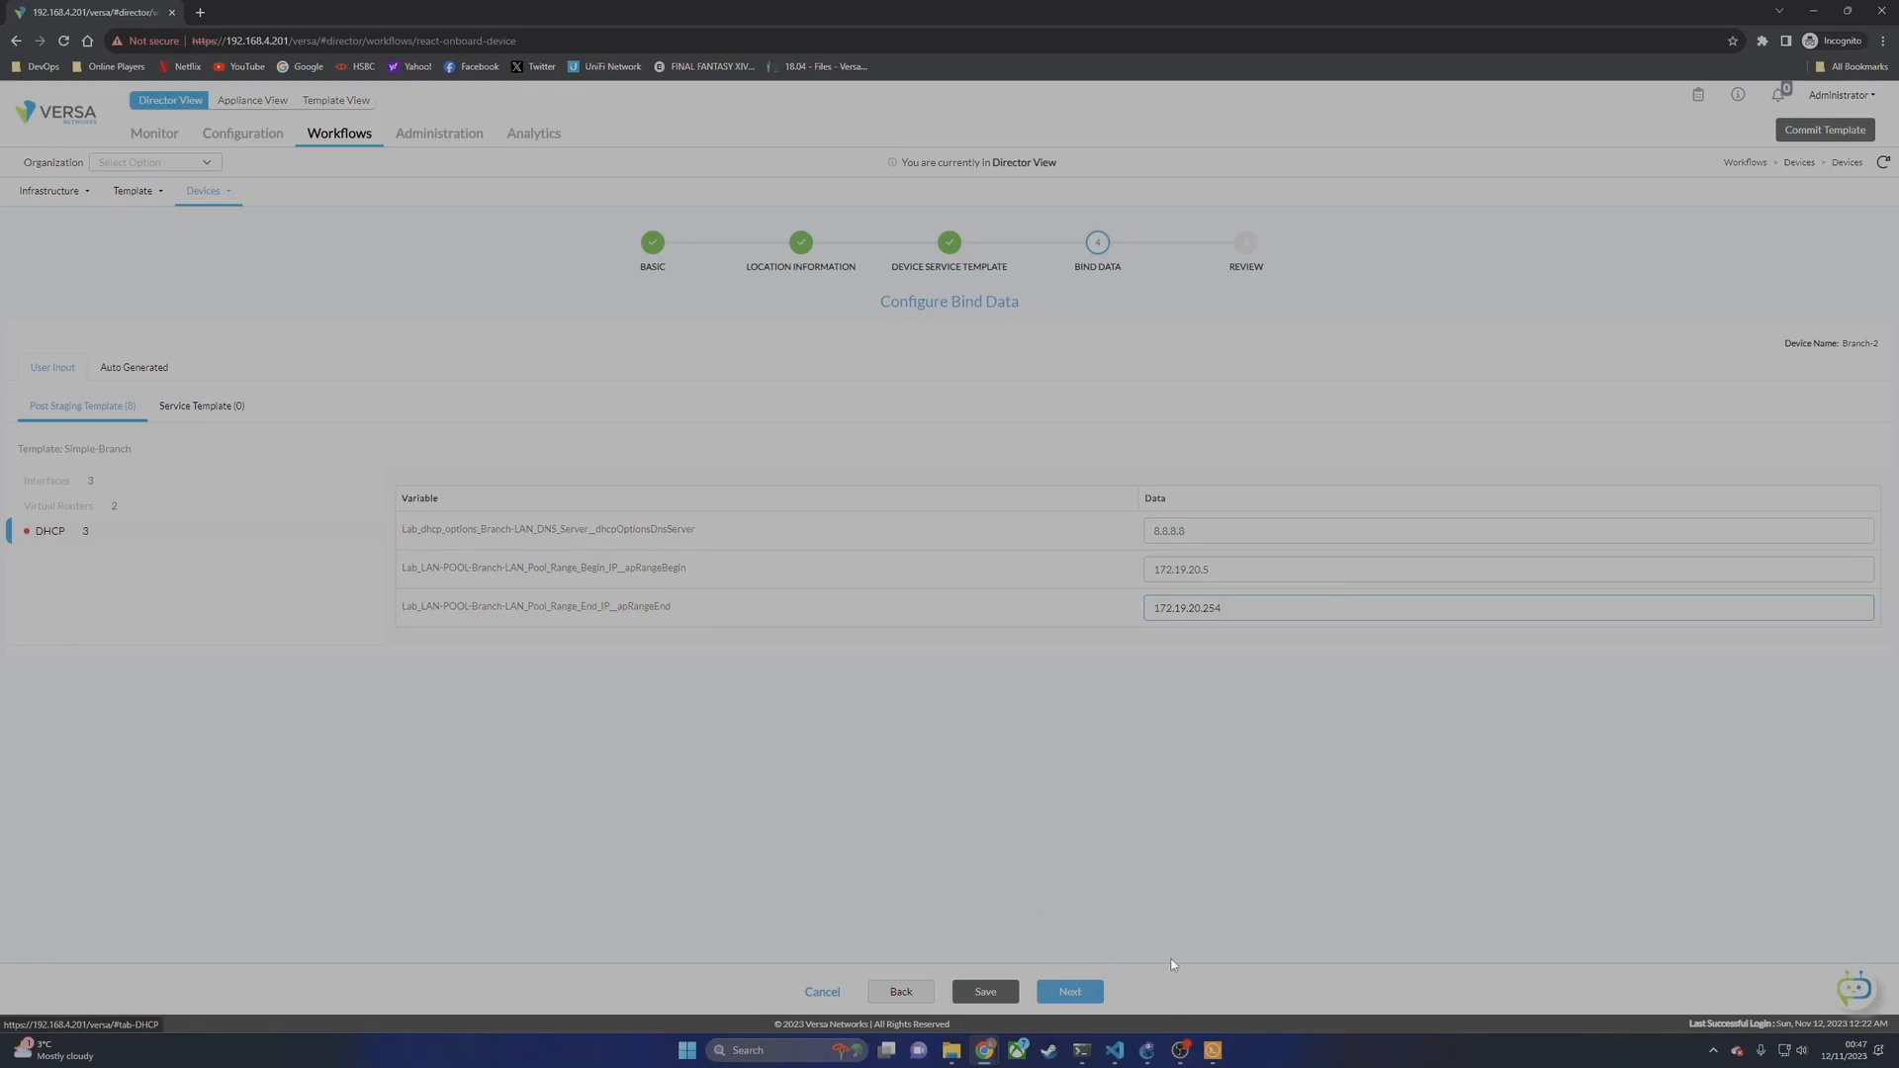
pyautogui.click(1074, 995)
pyautogui.click(1068, 992)
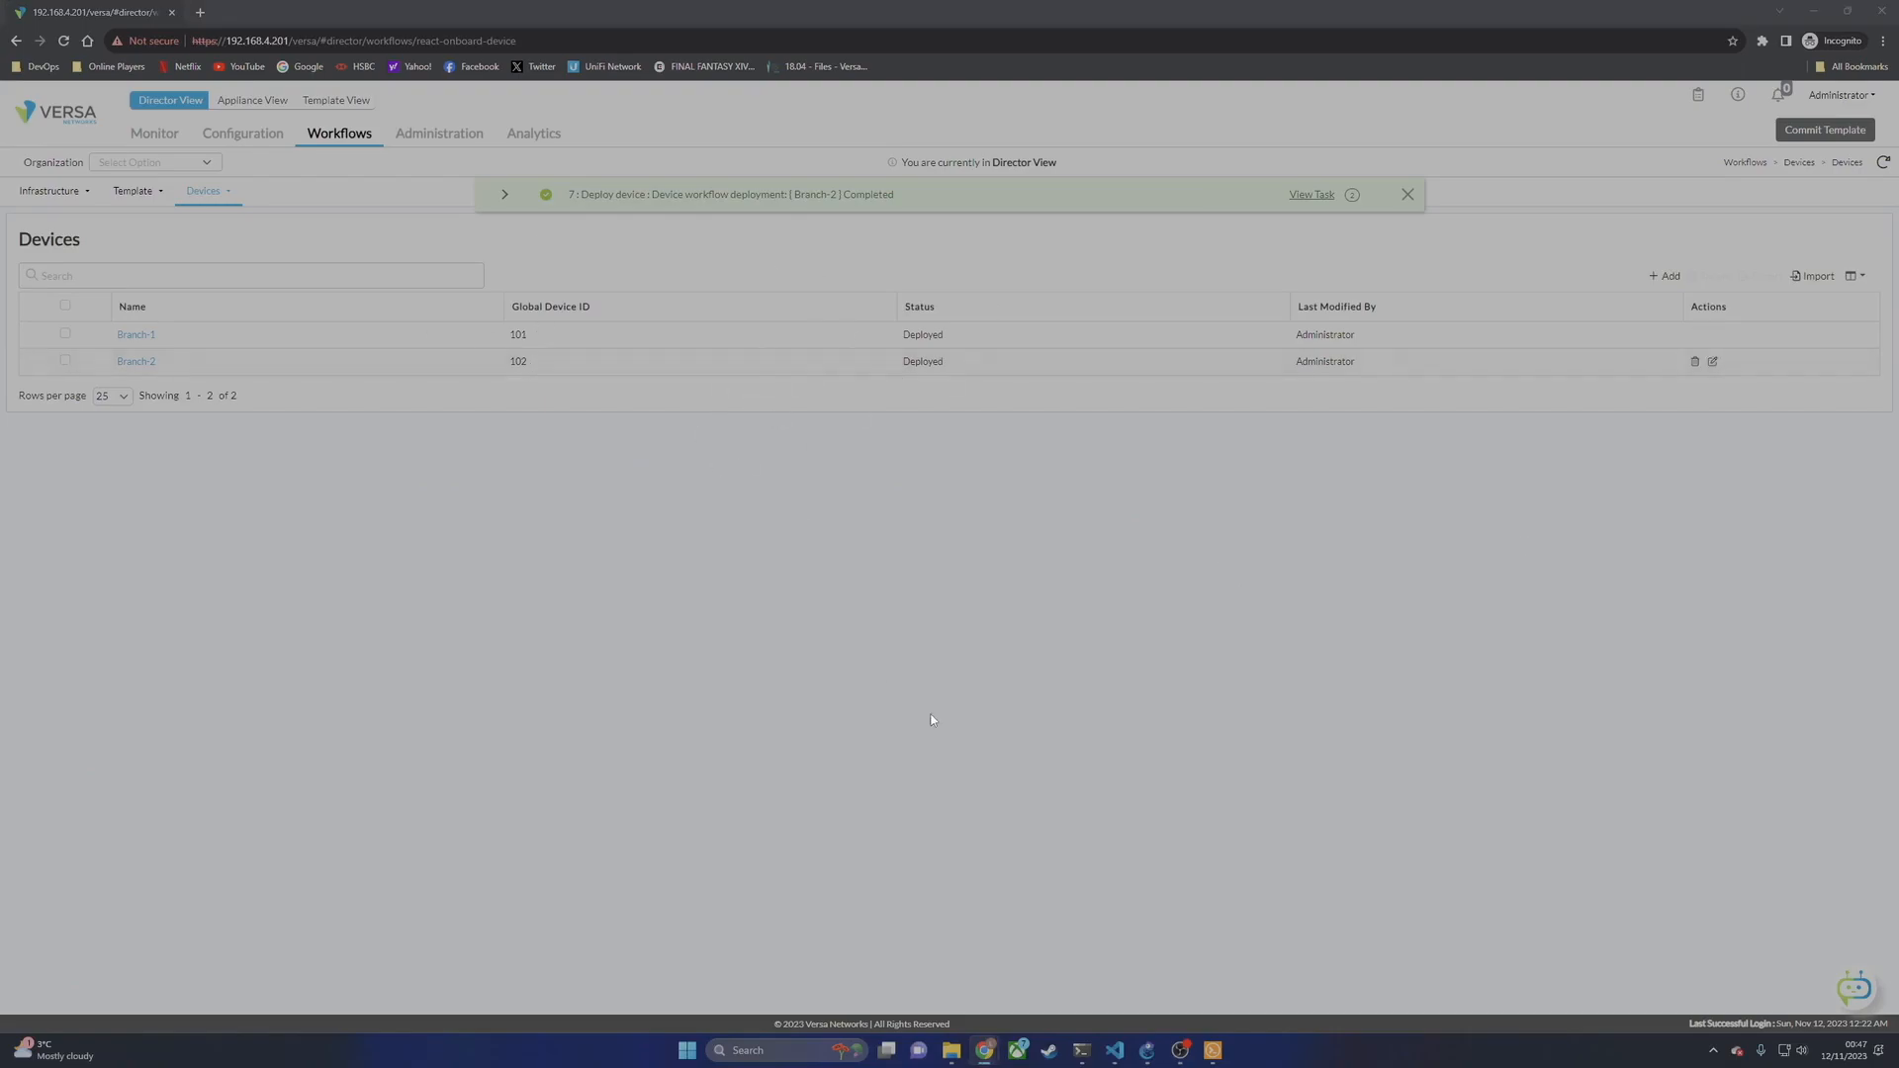
# Step: Dismiss the deployment-completed notice and bring the ping terminal back up
pyautogui.click(1405, 195)
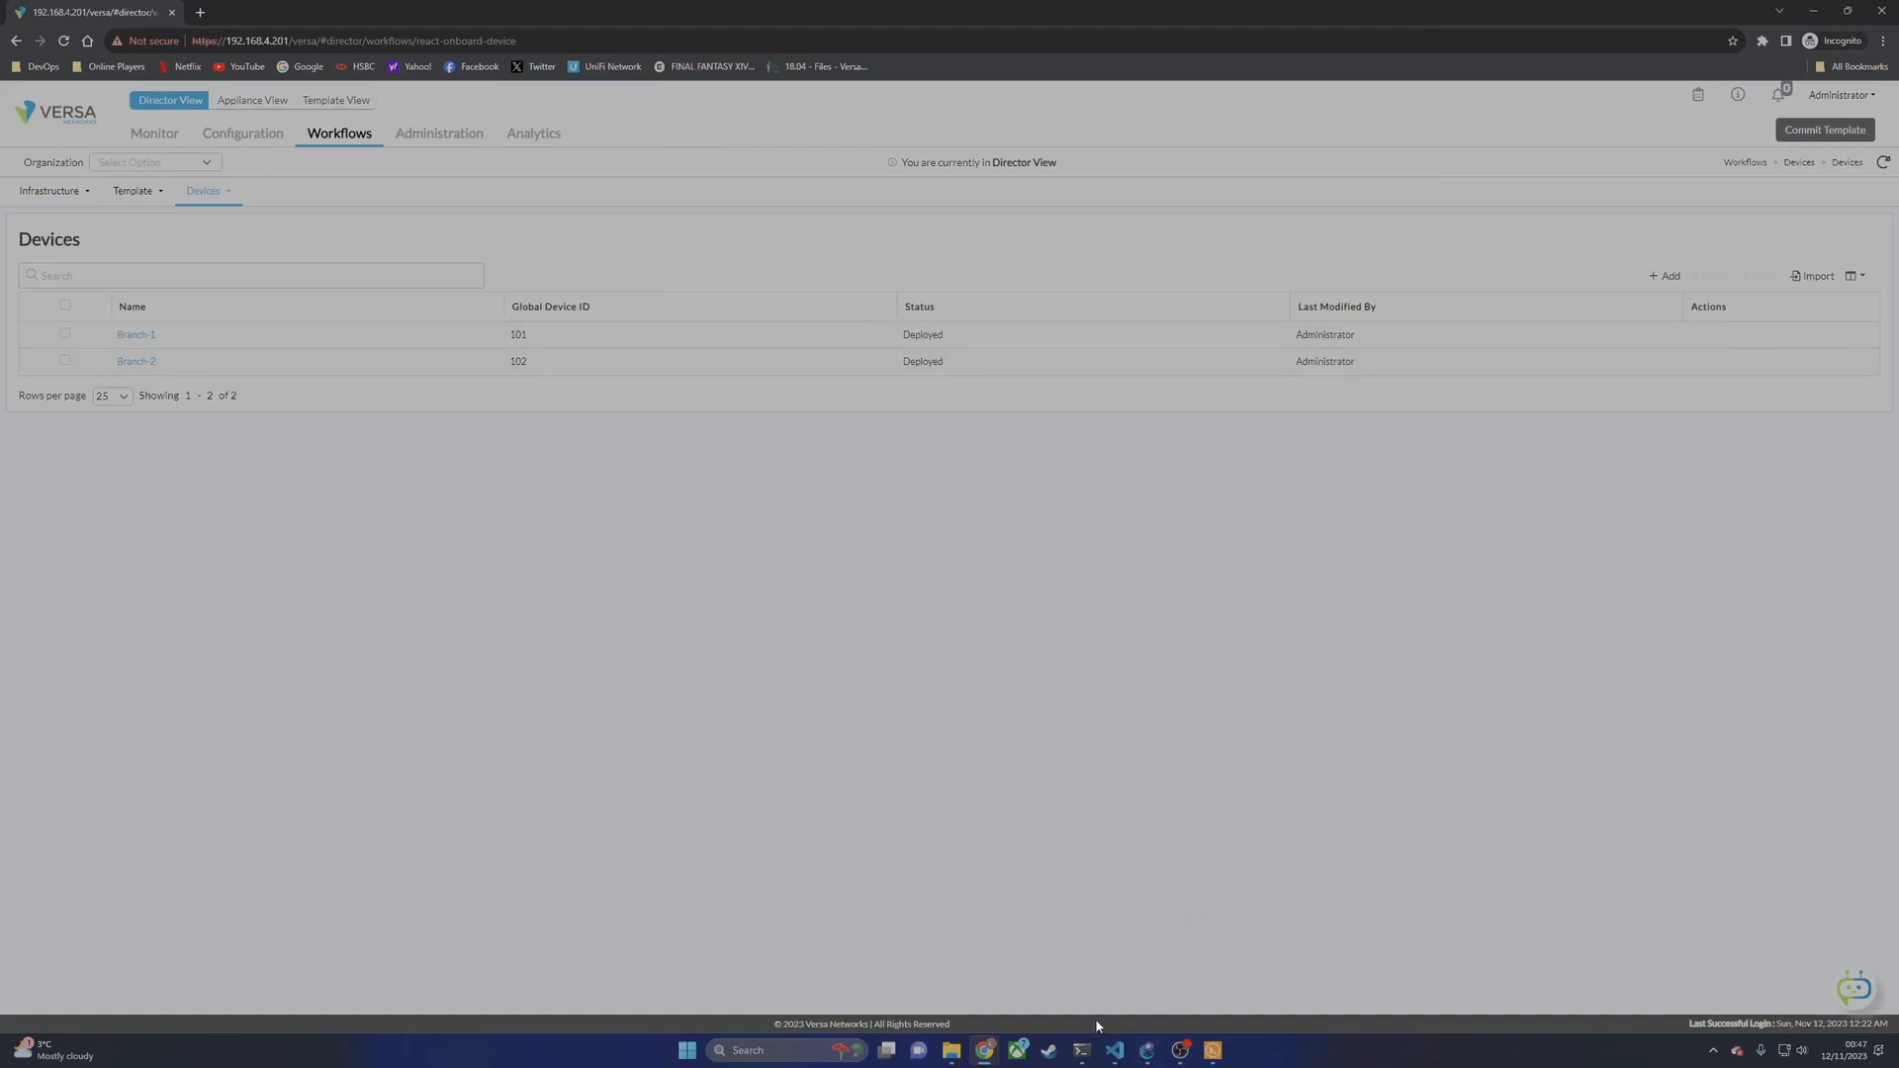
pyautogui.moveTo(984, 1049)
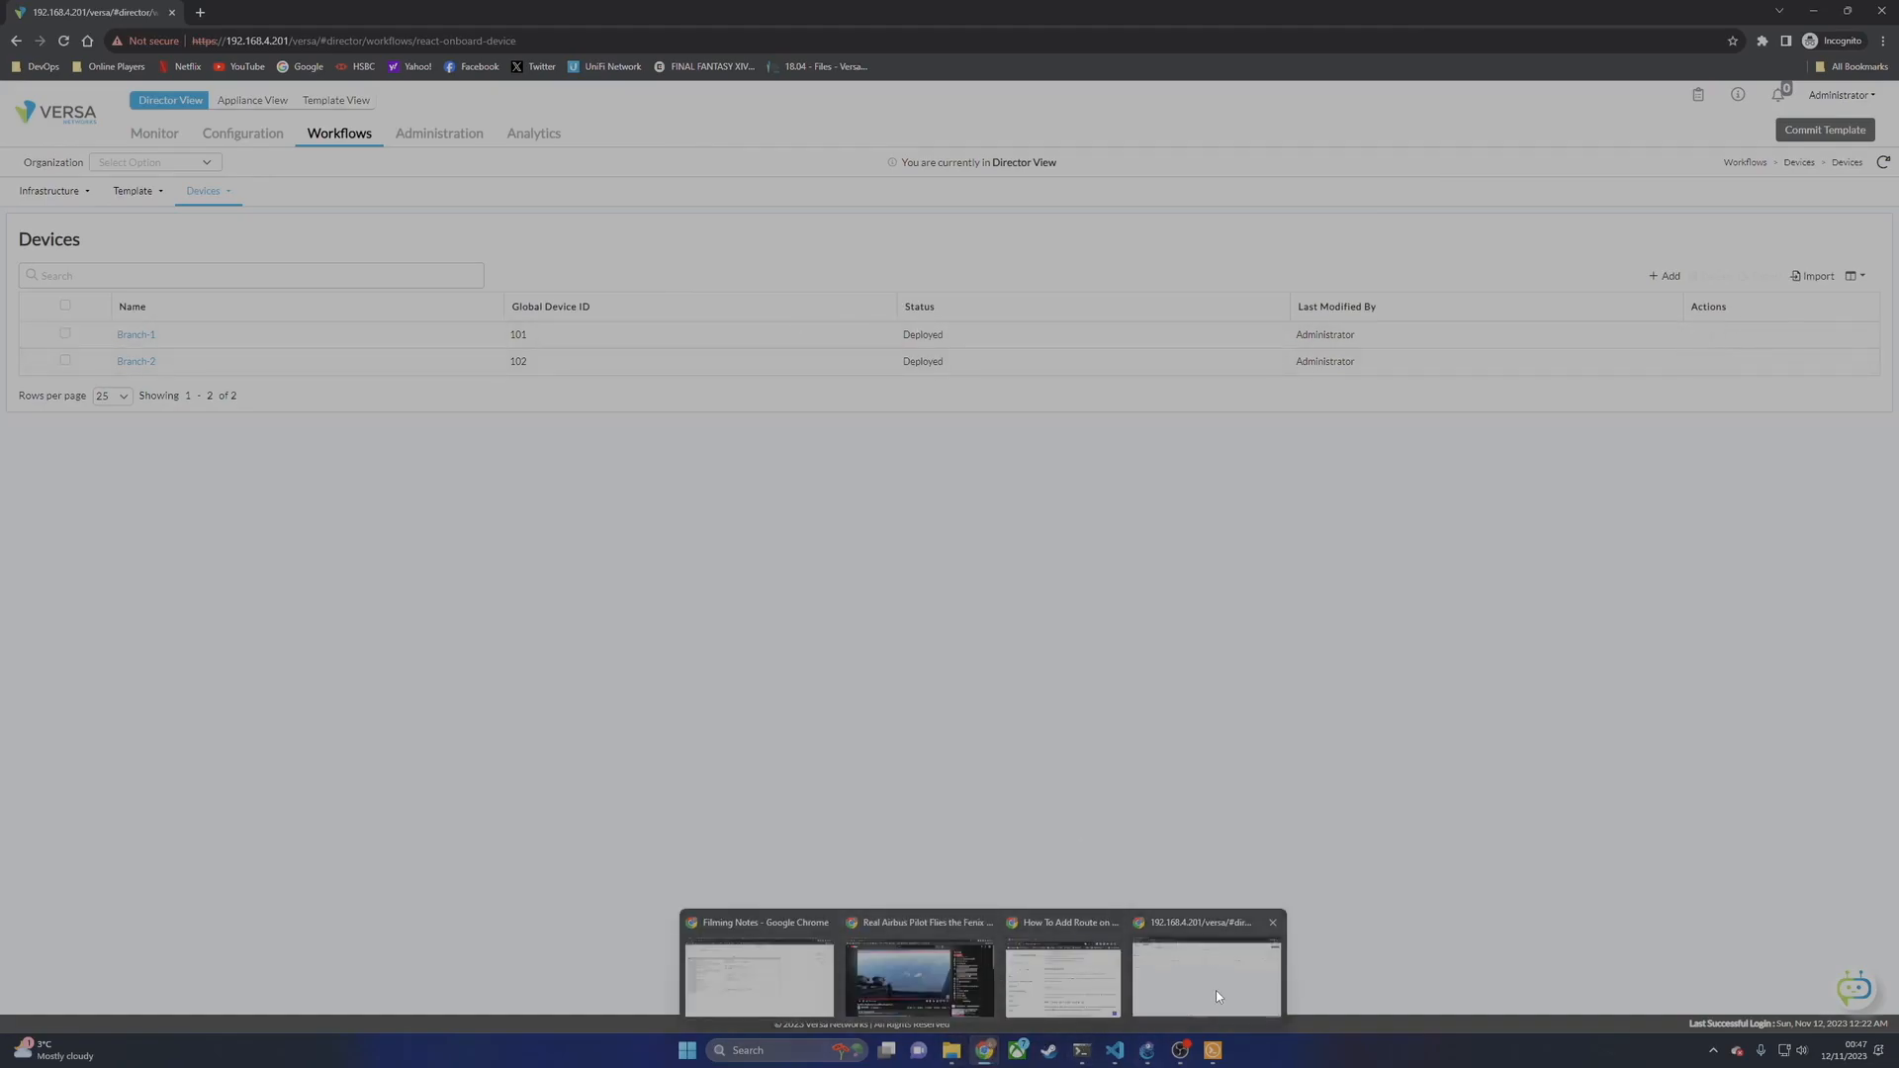
pyautogui.click(1213, 1051)
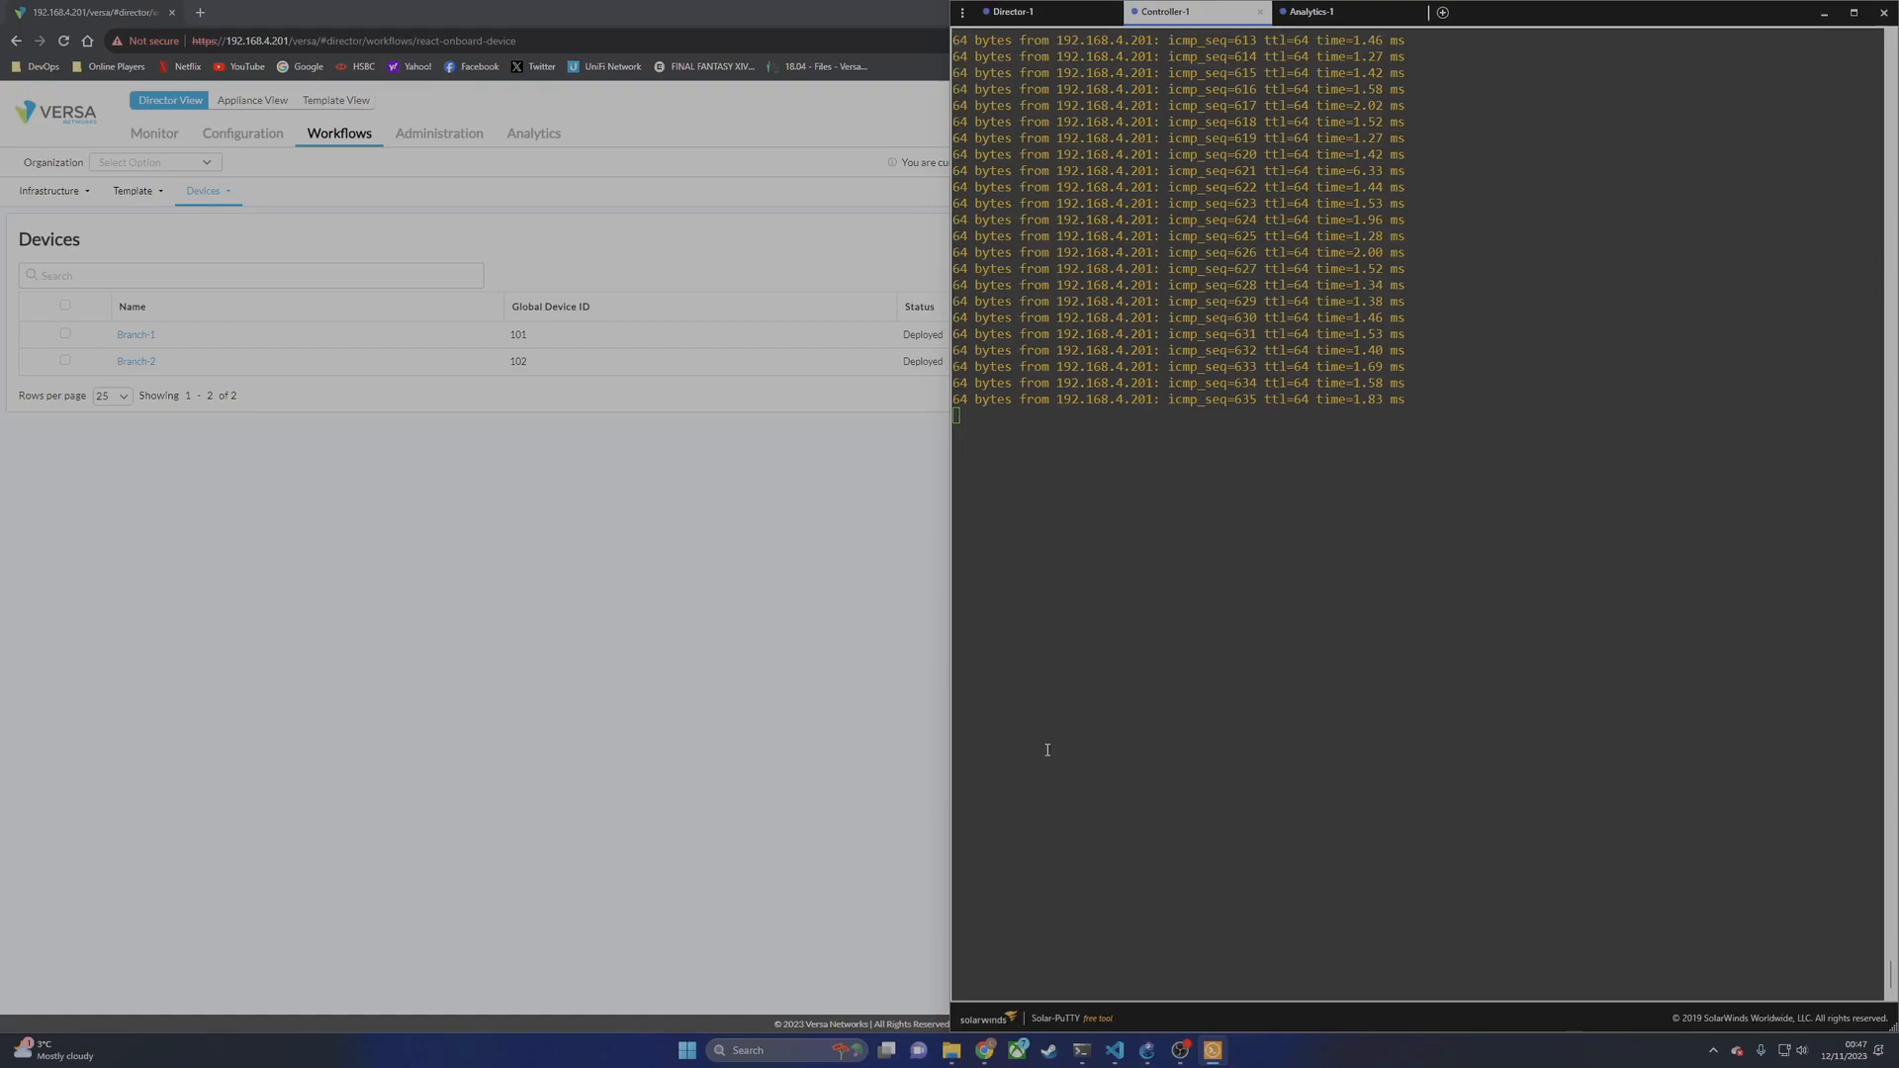
# Step: Open a console to the Branch-1 node from GNS3 and log in as admin
pyautogui.click(1146, 1050)
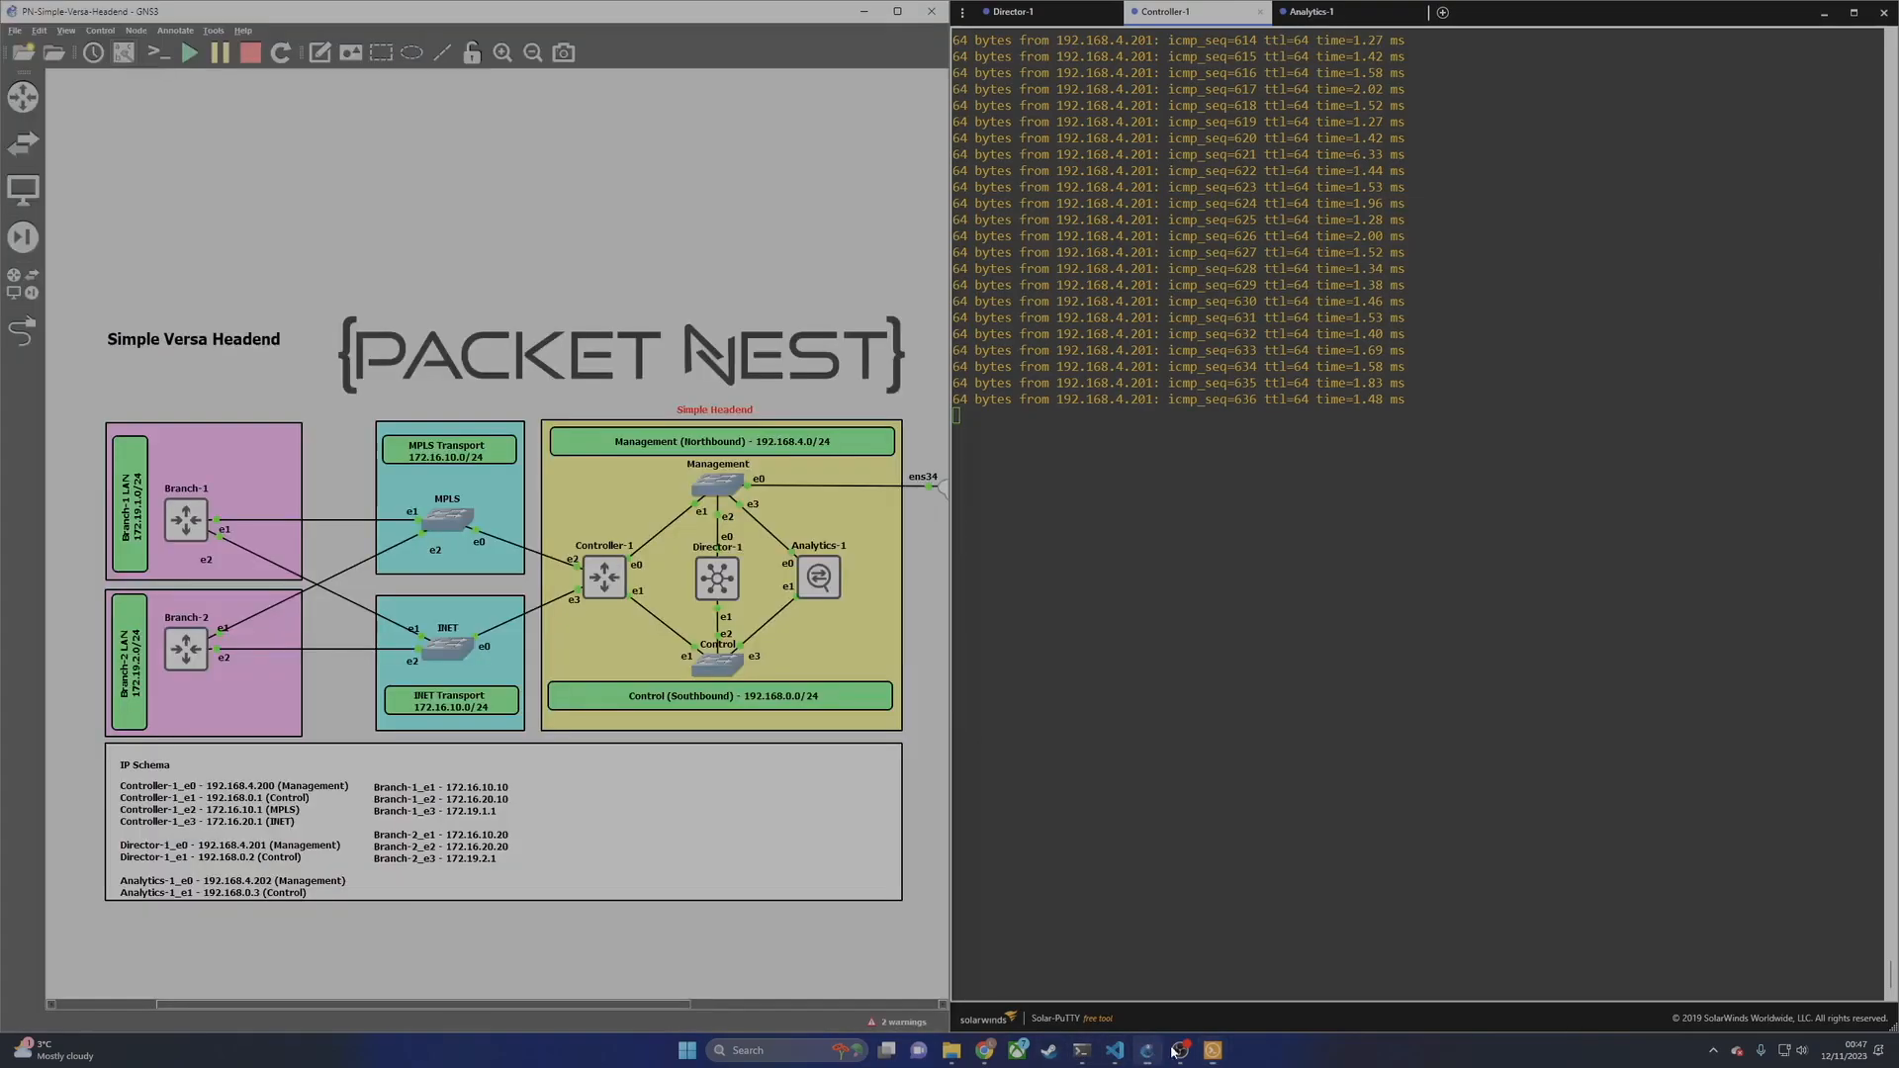
pyautogui.rightClick(193, 530)
pyautogui.click(267, 550)
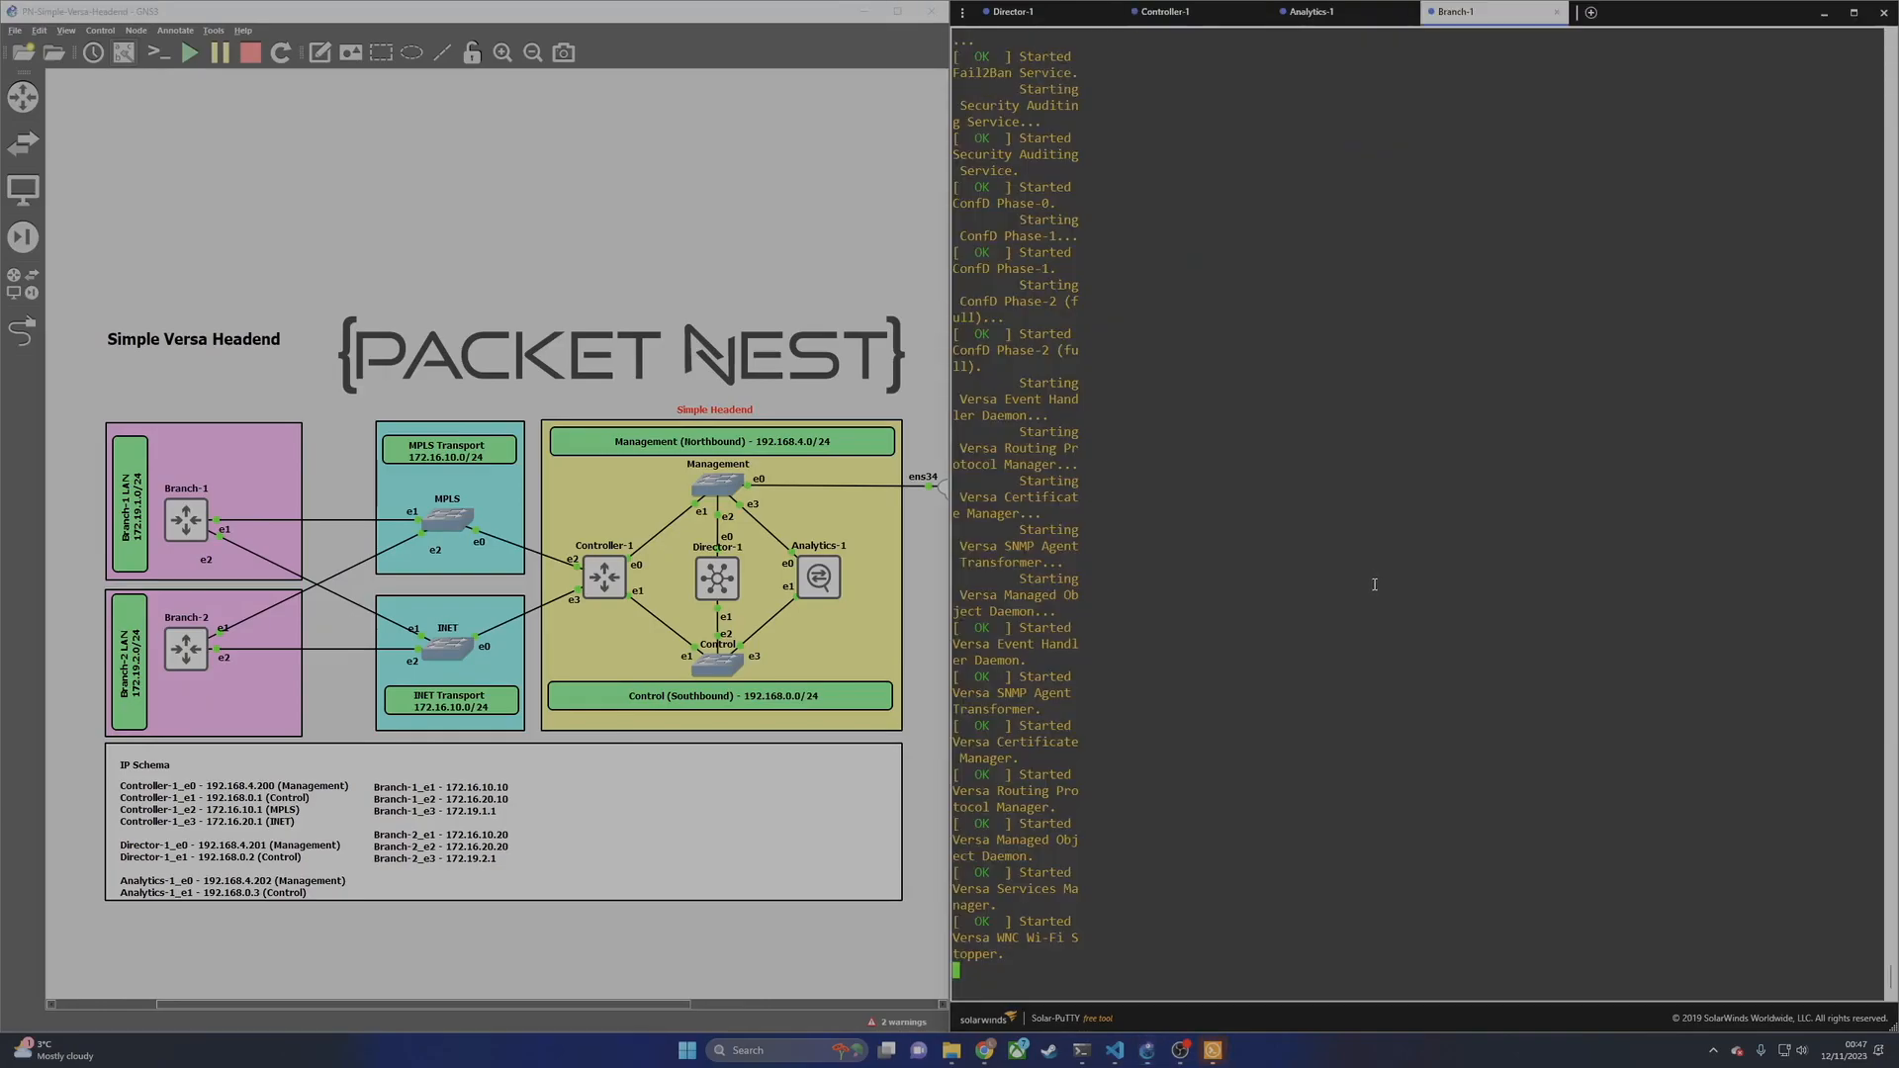
pyautogui.write('admin')
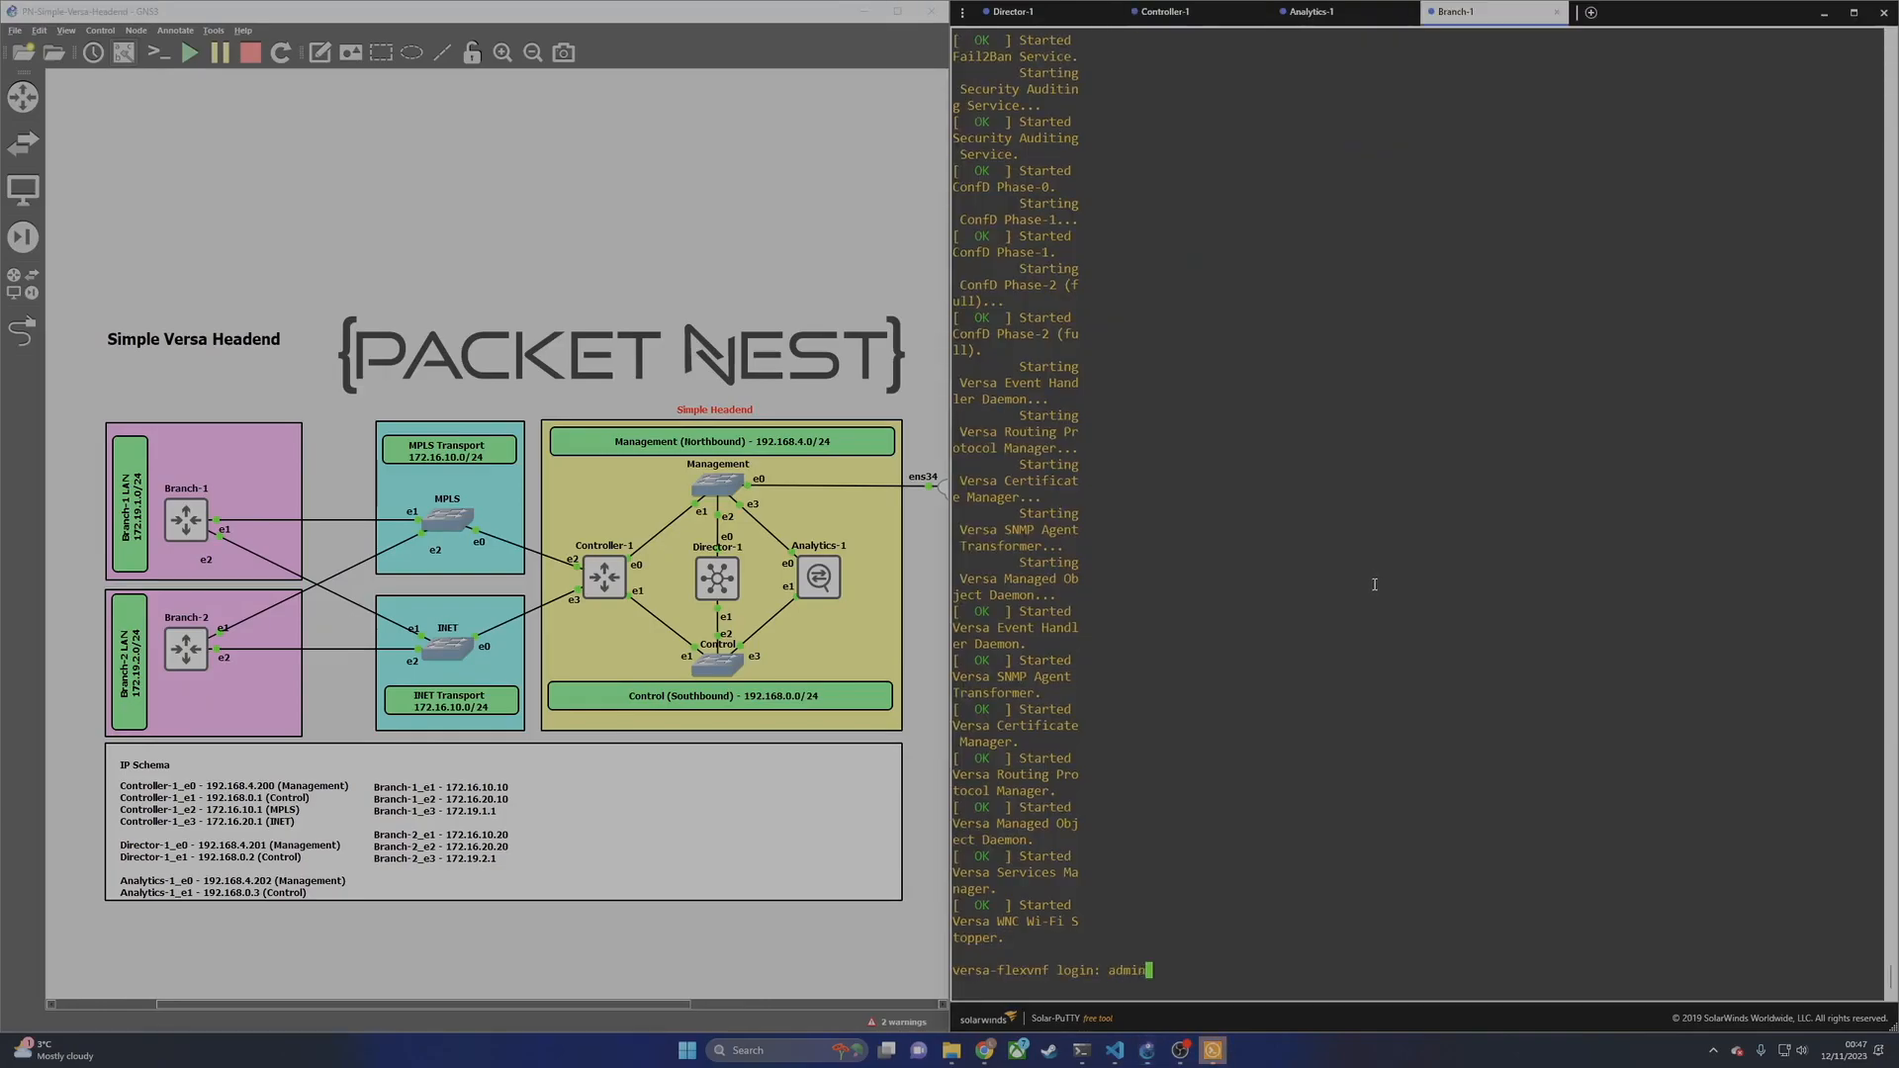
pyautogui.press('Return')
pyautogui.press('Return')
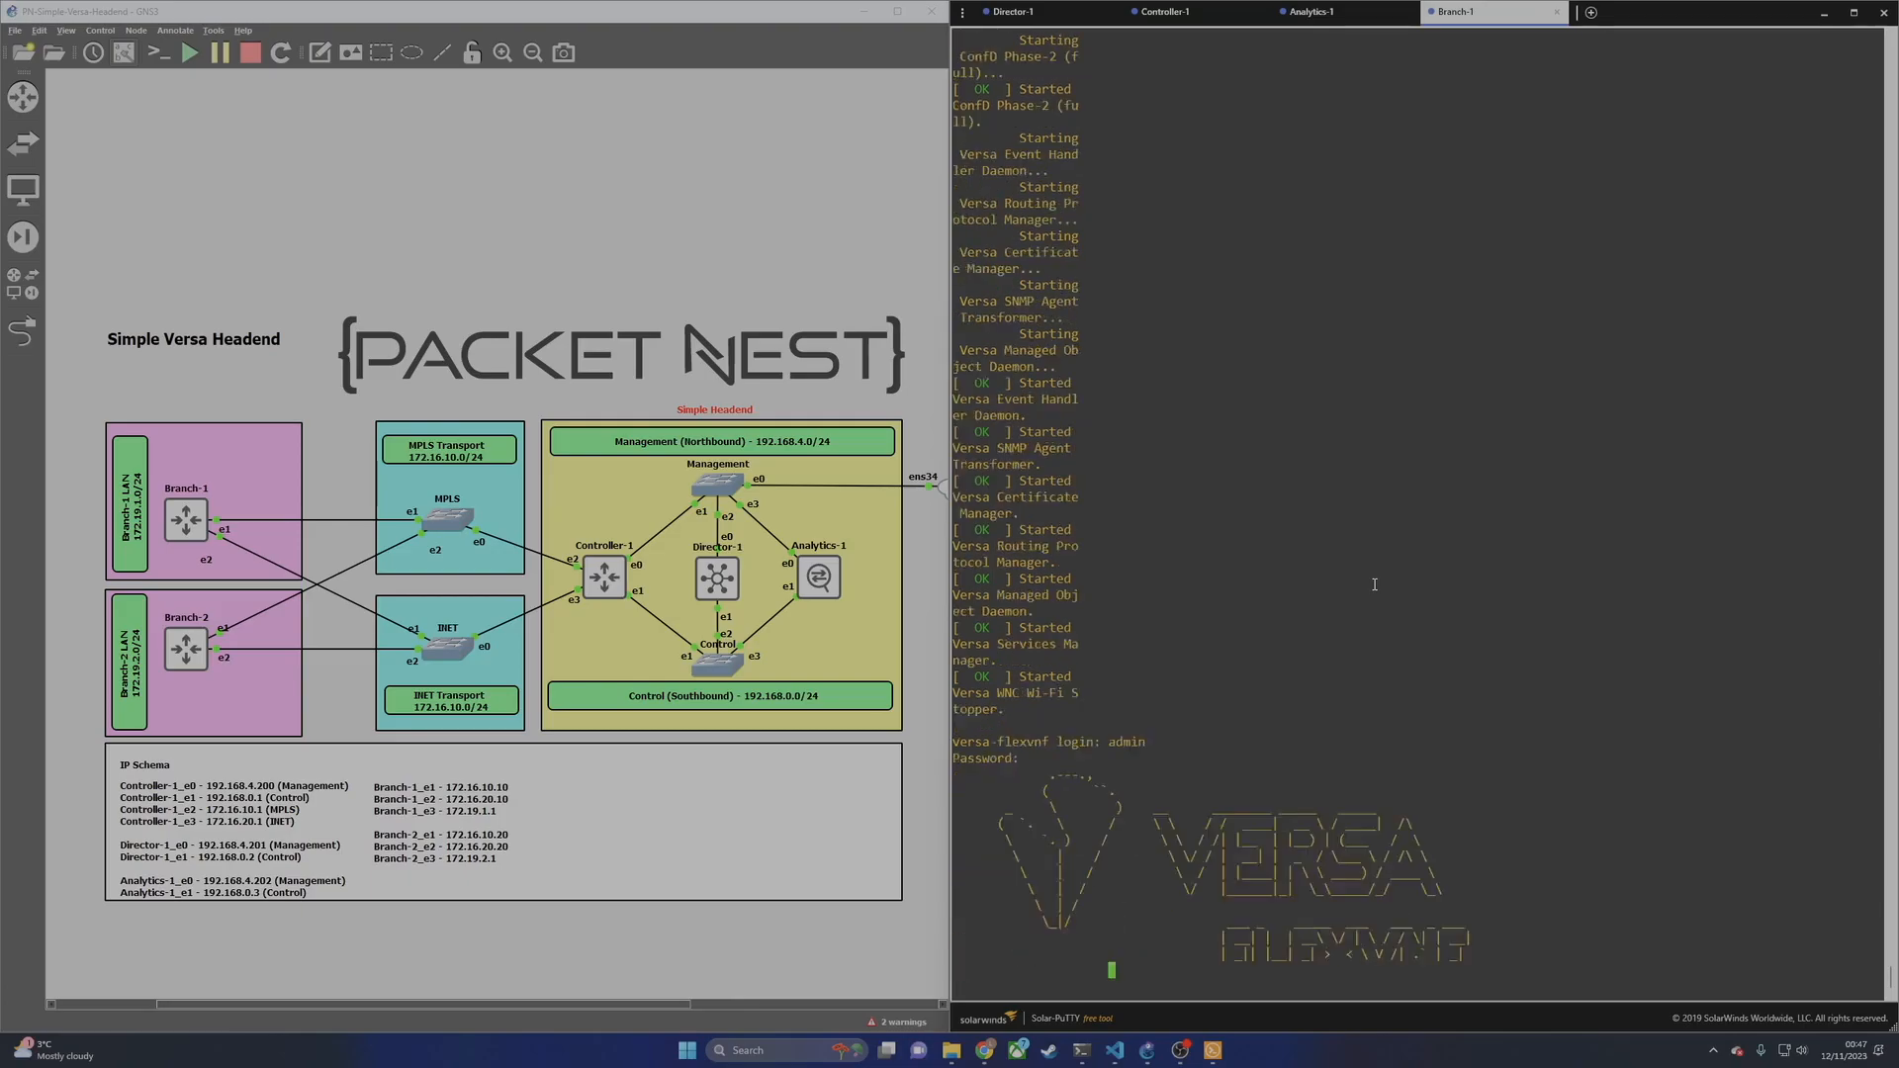
# Step: Clear the screen and change into /opt/versa/scripts
pyautogui.press('Return')
pyautogui.press('Return')
pyautogui.press('Return')
pyautogui.press('Return')
pyautogui.press('Return')
pyautogui.write('clear')
pyautogui.press('Return')
pyautogui.press('Return')
pyautogui.press('Return')
pyautogui.press('Return')
pyautogui.press('Return')
pyautogui.press('Return')
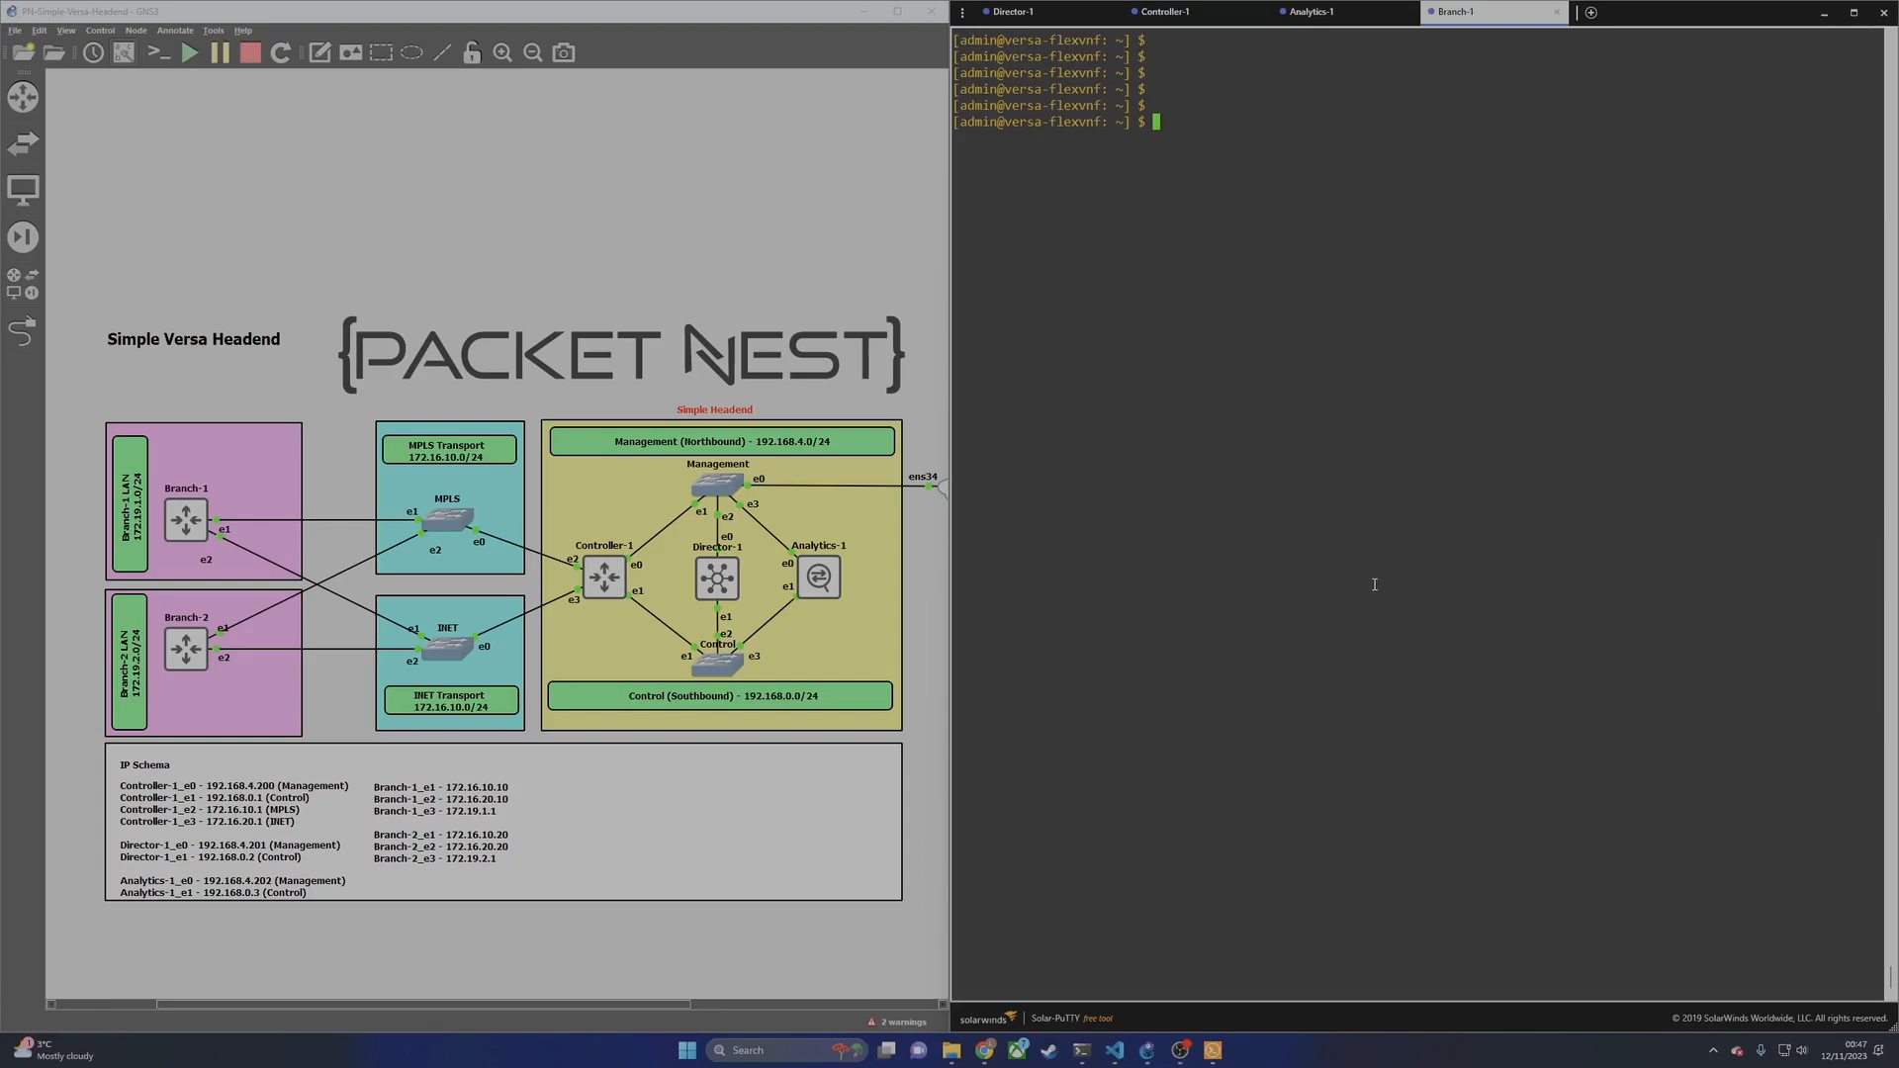
pyautogui.write('cd /opt/versa/sc')
pyautogui.press('Tab')
pyautogui.press('Return')
# Step: List the scripts directory and pick out staging.py
pyautogui.write('ls')
pyautogui.press('Return')
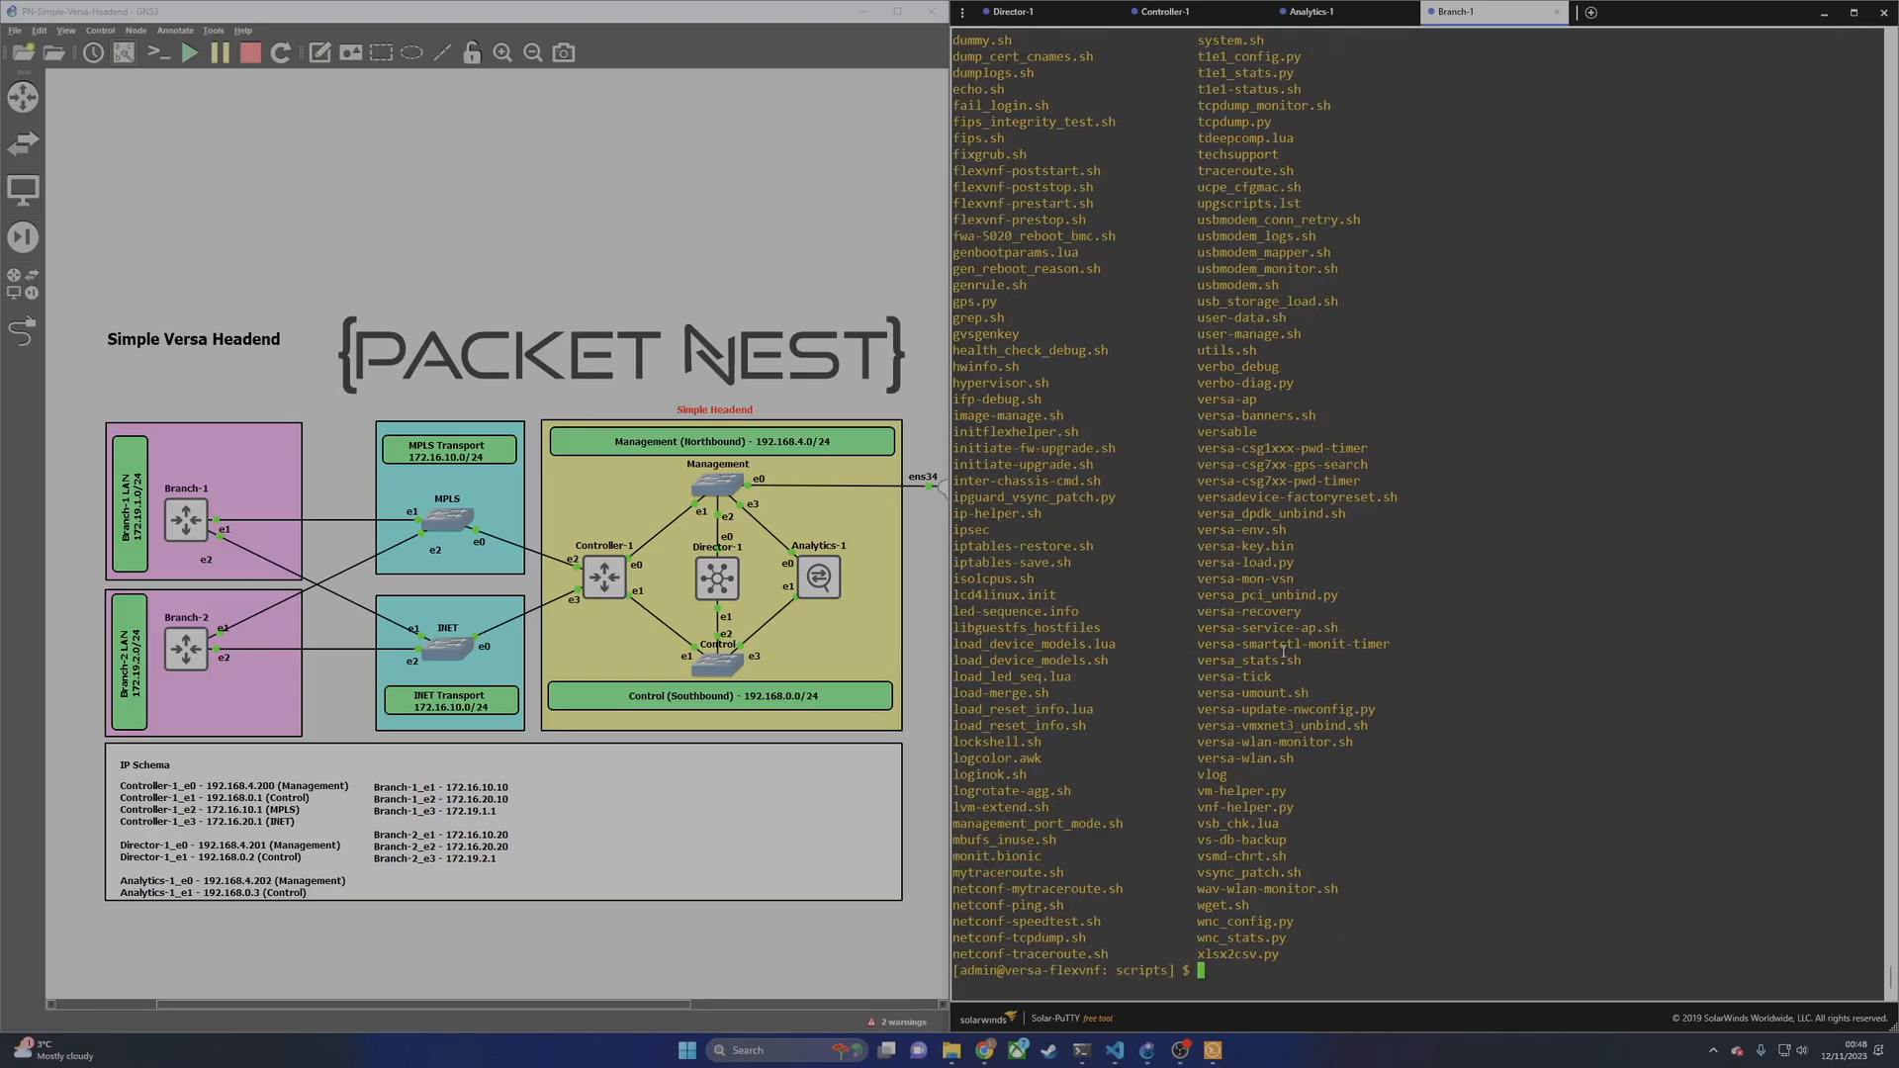
pyautogui.scroll(10, 1252, 586)
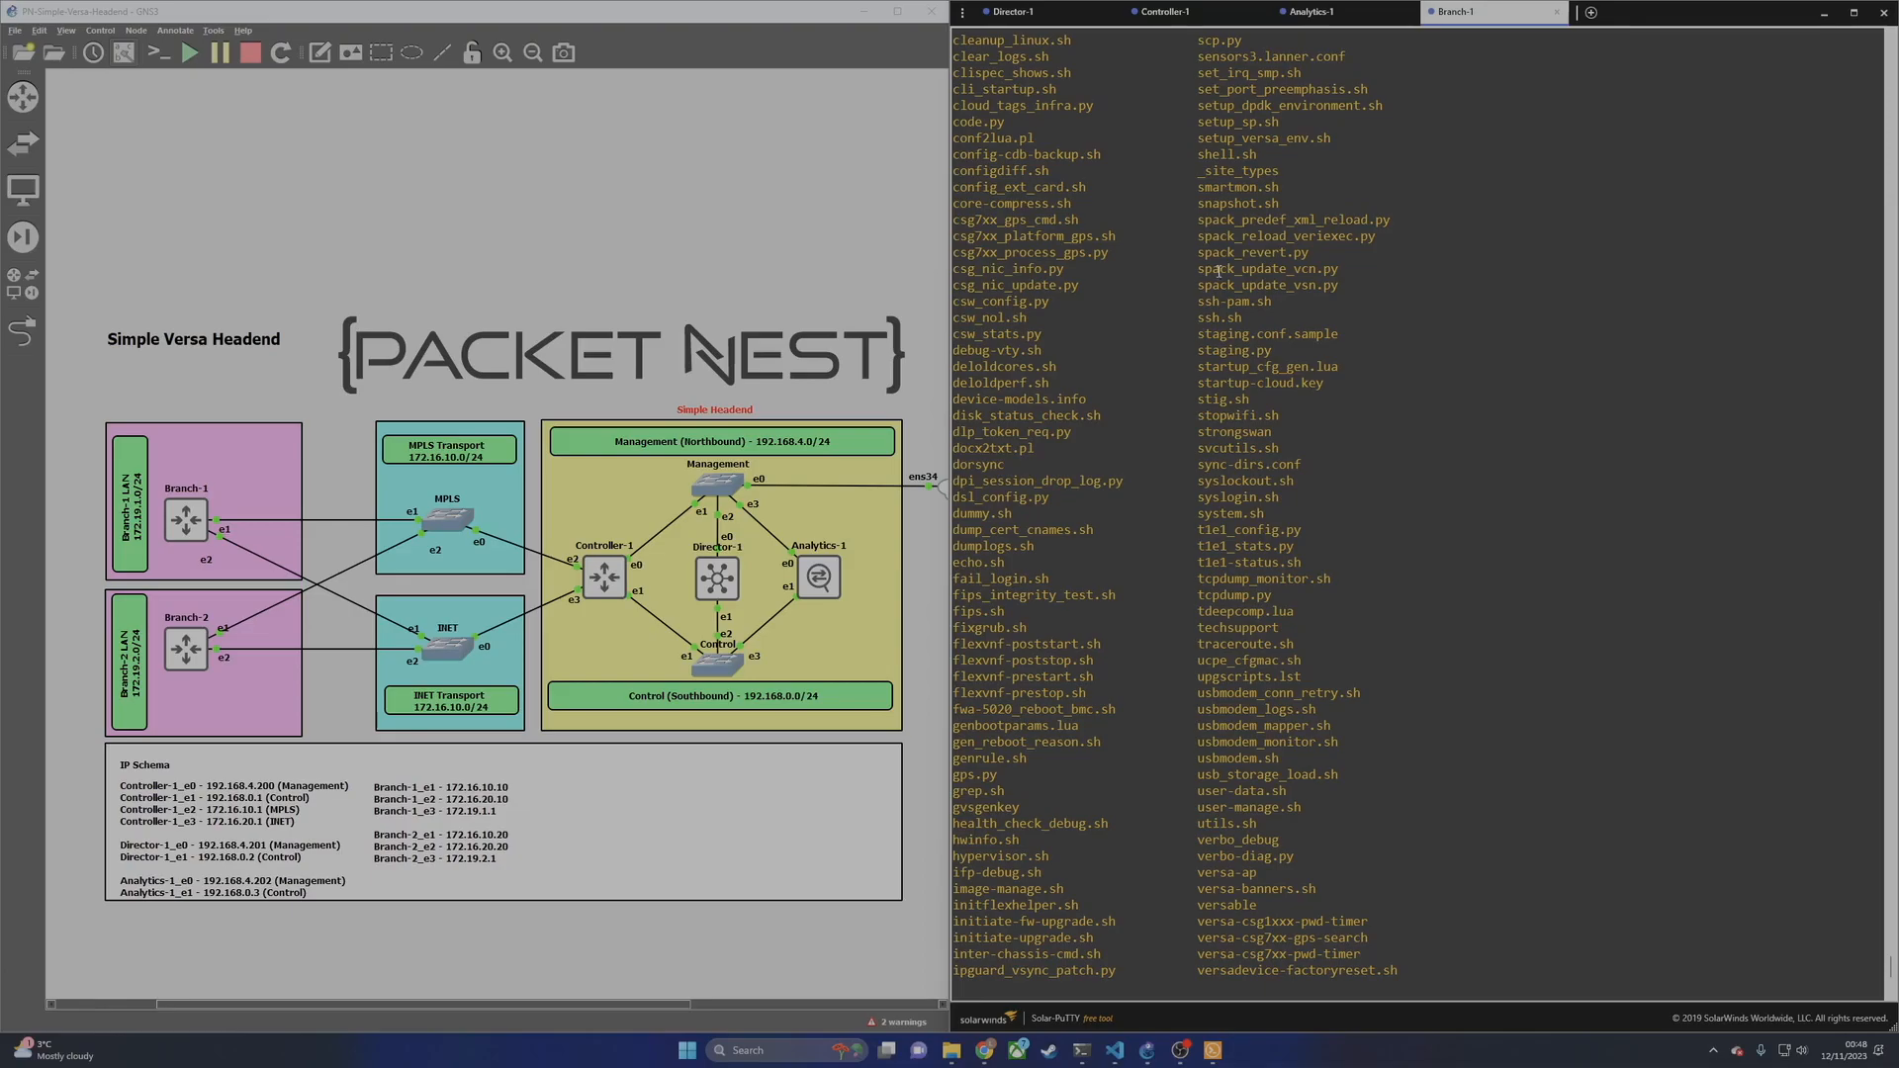
pyautogui.doubleClick(1232, 352)
pyautogui.scroll(-10, 1252, 396)
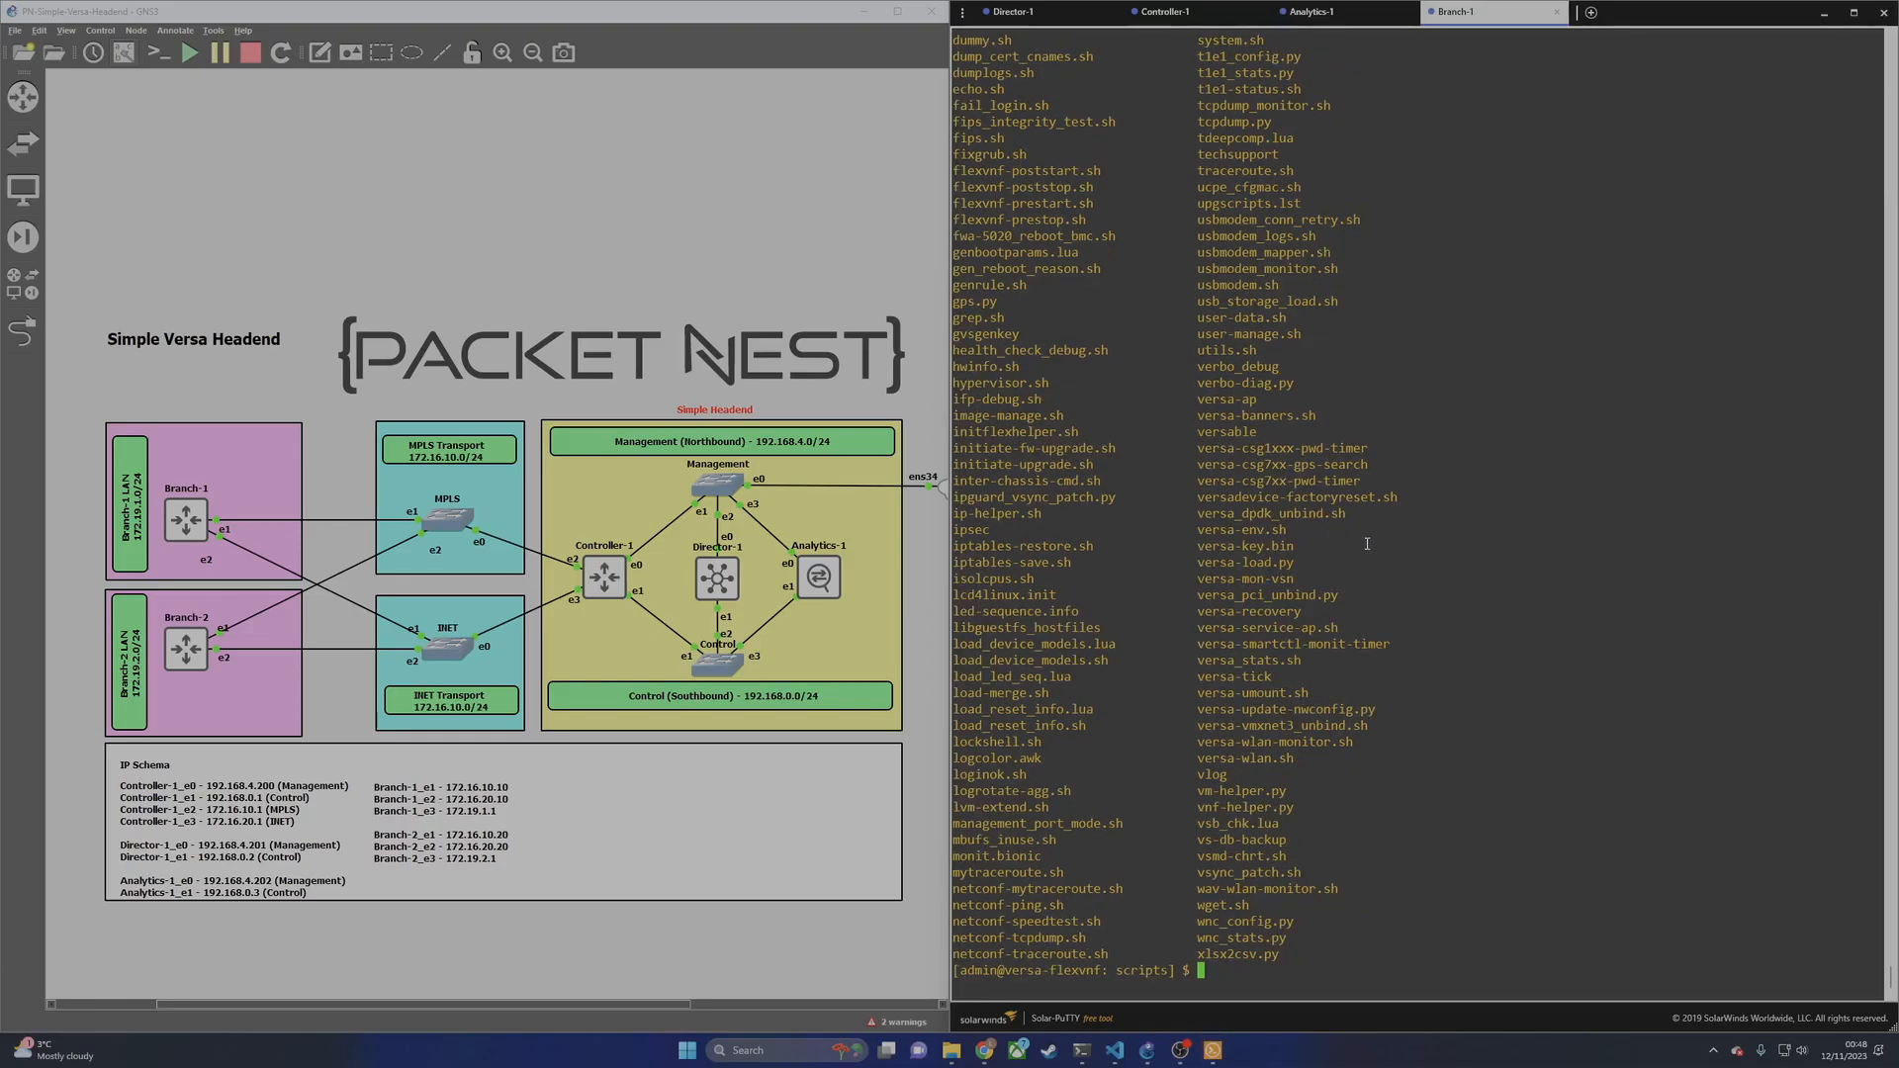
# Step: Run sudo ./staging.py --help to display all staging options
pyautogui.write('sudo ./sat')
pyautogui.press('BackSpace')
pyautogui.press('BackSpace')
pyautogui.write('t')
pyautogui.press('Tab')
pyautogui.press('Tab')
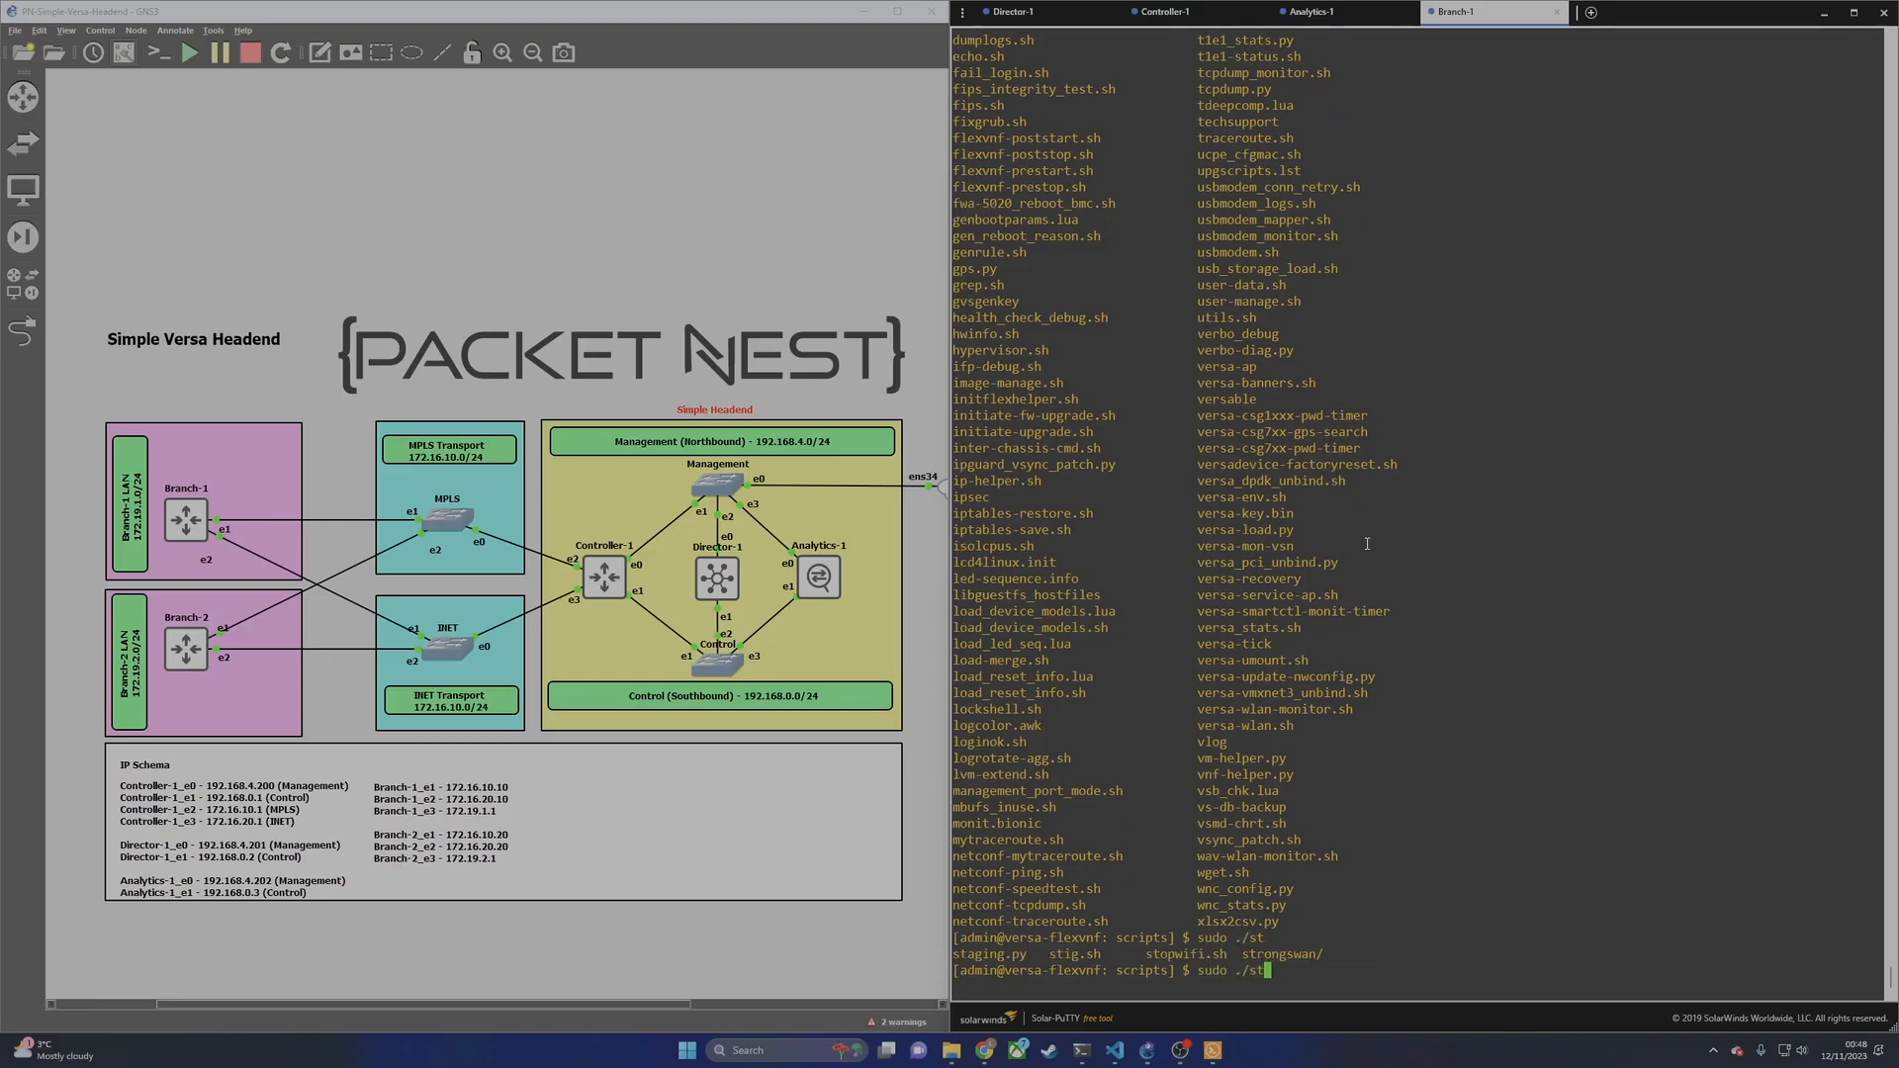
pyautogui.write('ag')
pyautogui.press('Tab')
pyautogui.write('--help')
pyautogui.press('Return')
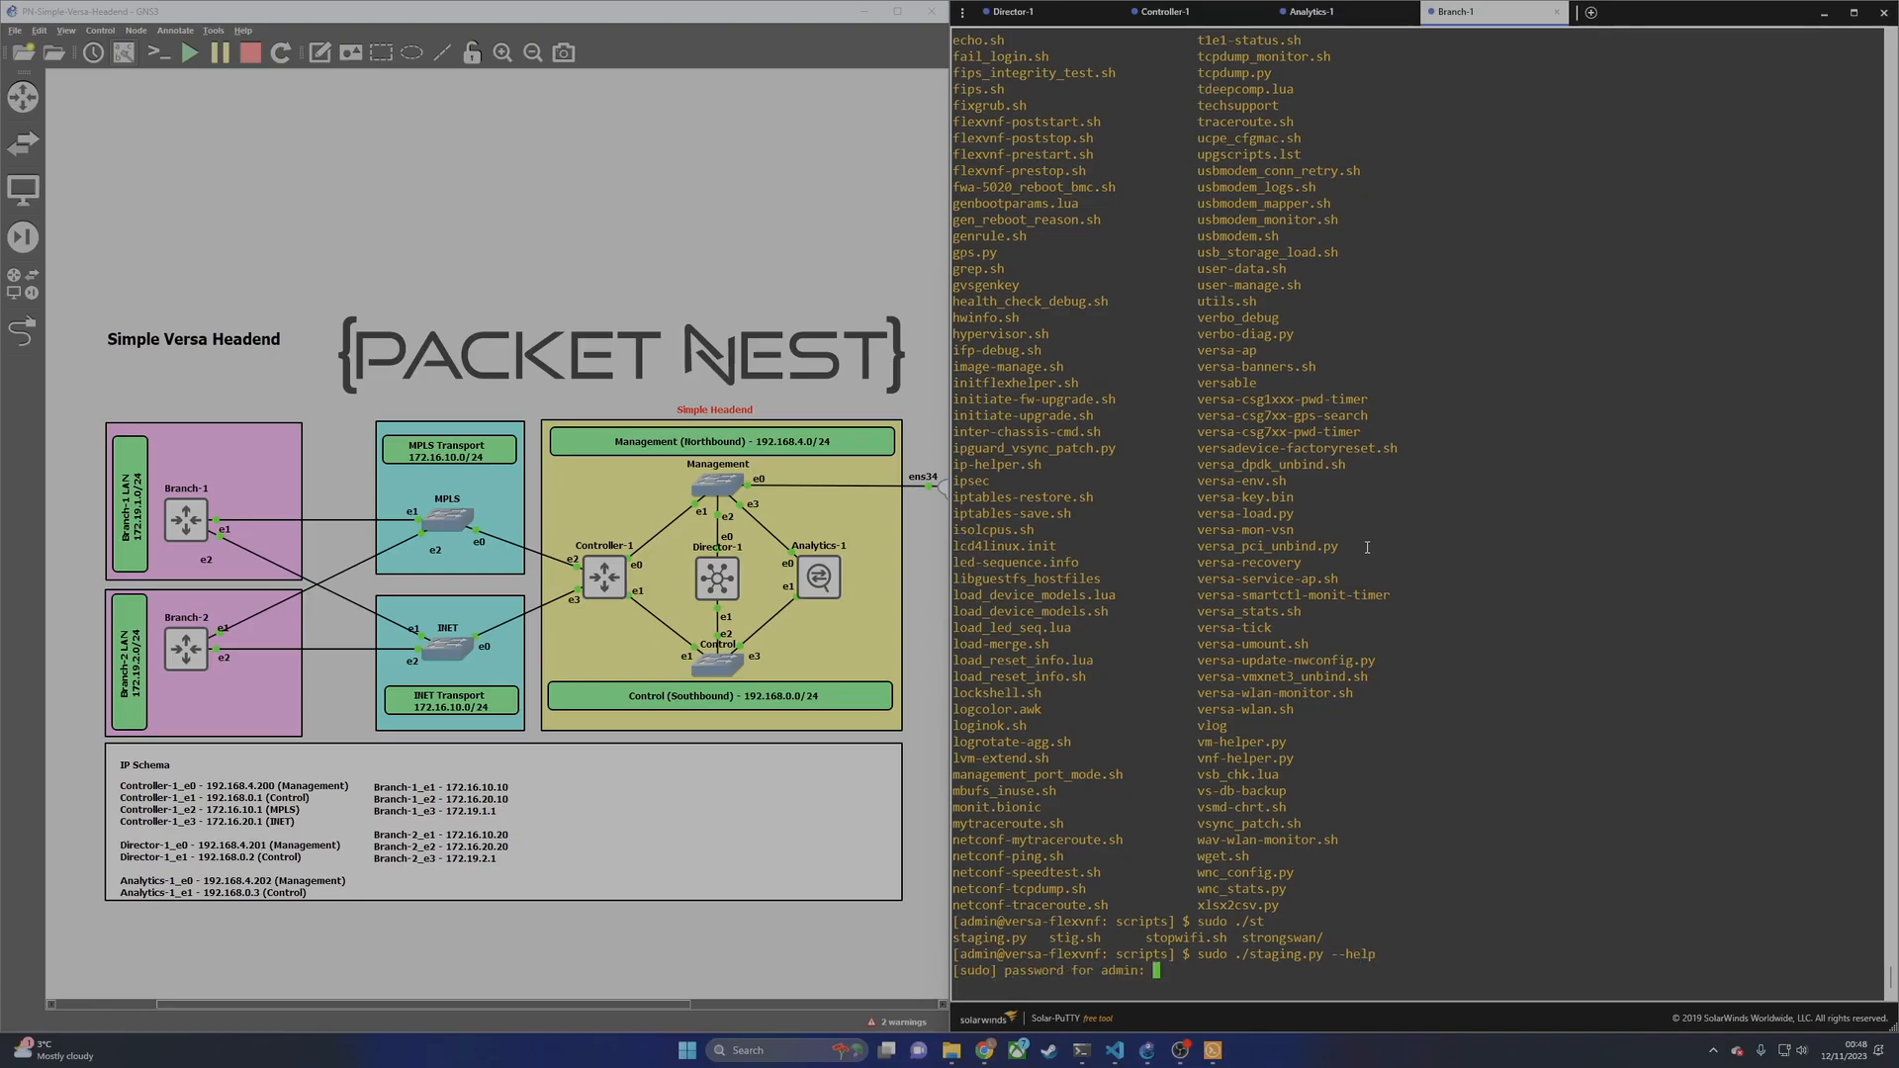
pyautogui.press('Return')
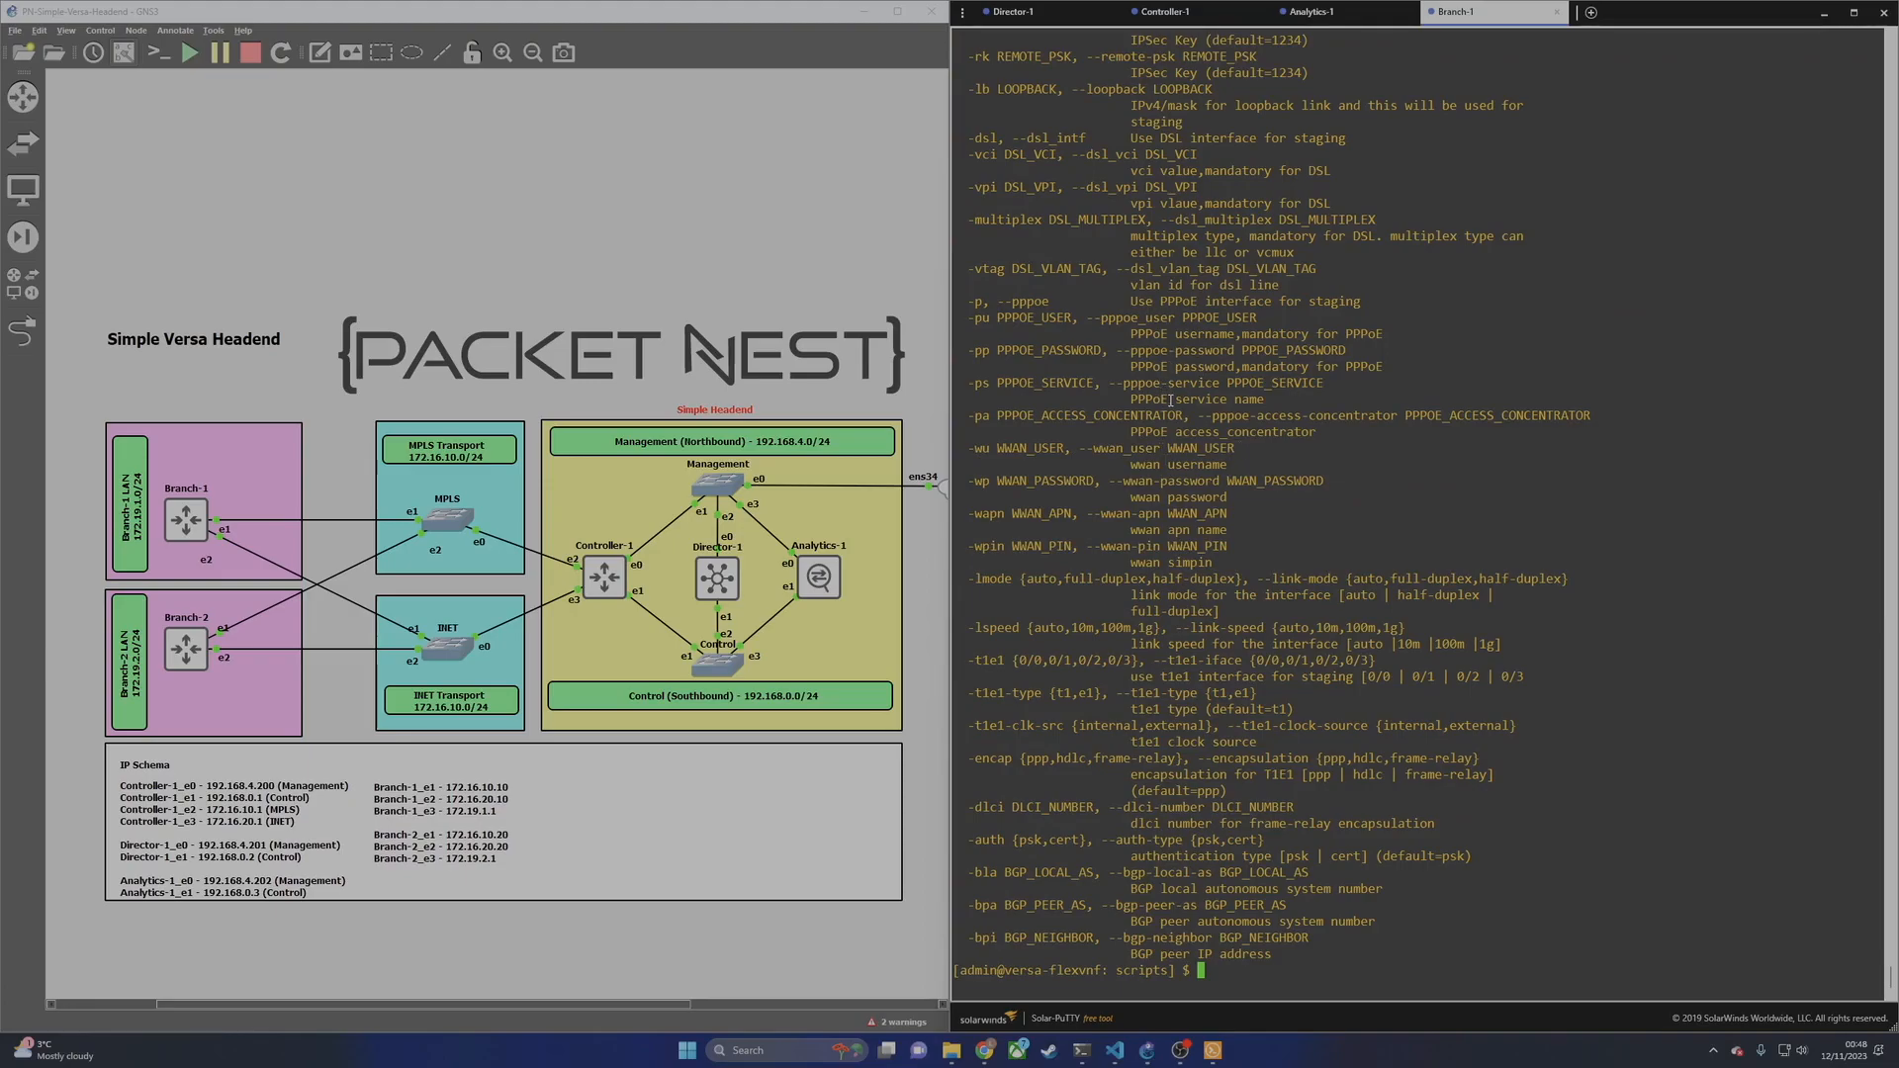
pyautogui.write('sudo')
pyautogui.press('super')
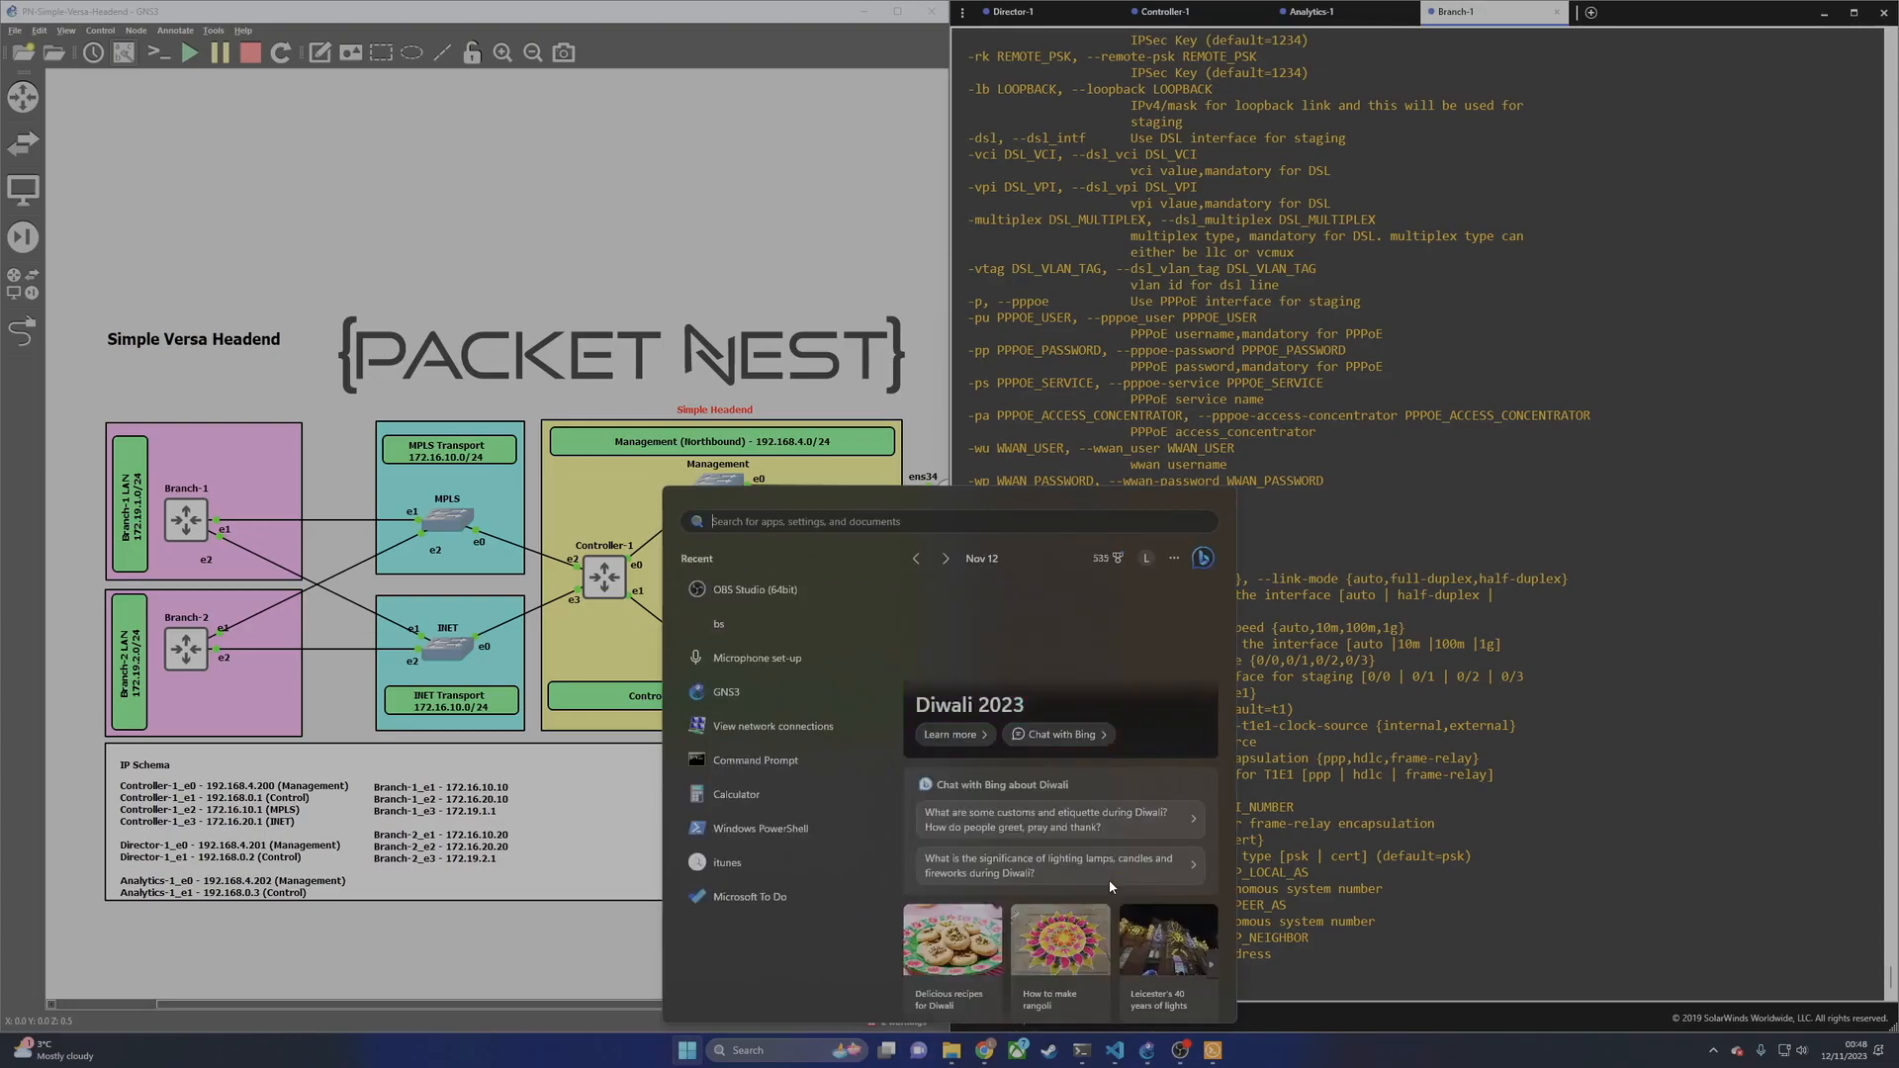
# Step: Launch Notepad and draft the command sudo ./staging.py -n Branch-1
pyautogui.write('notepad')
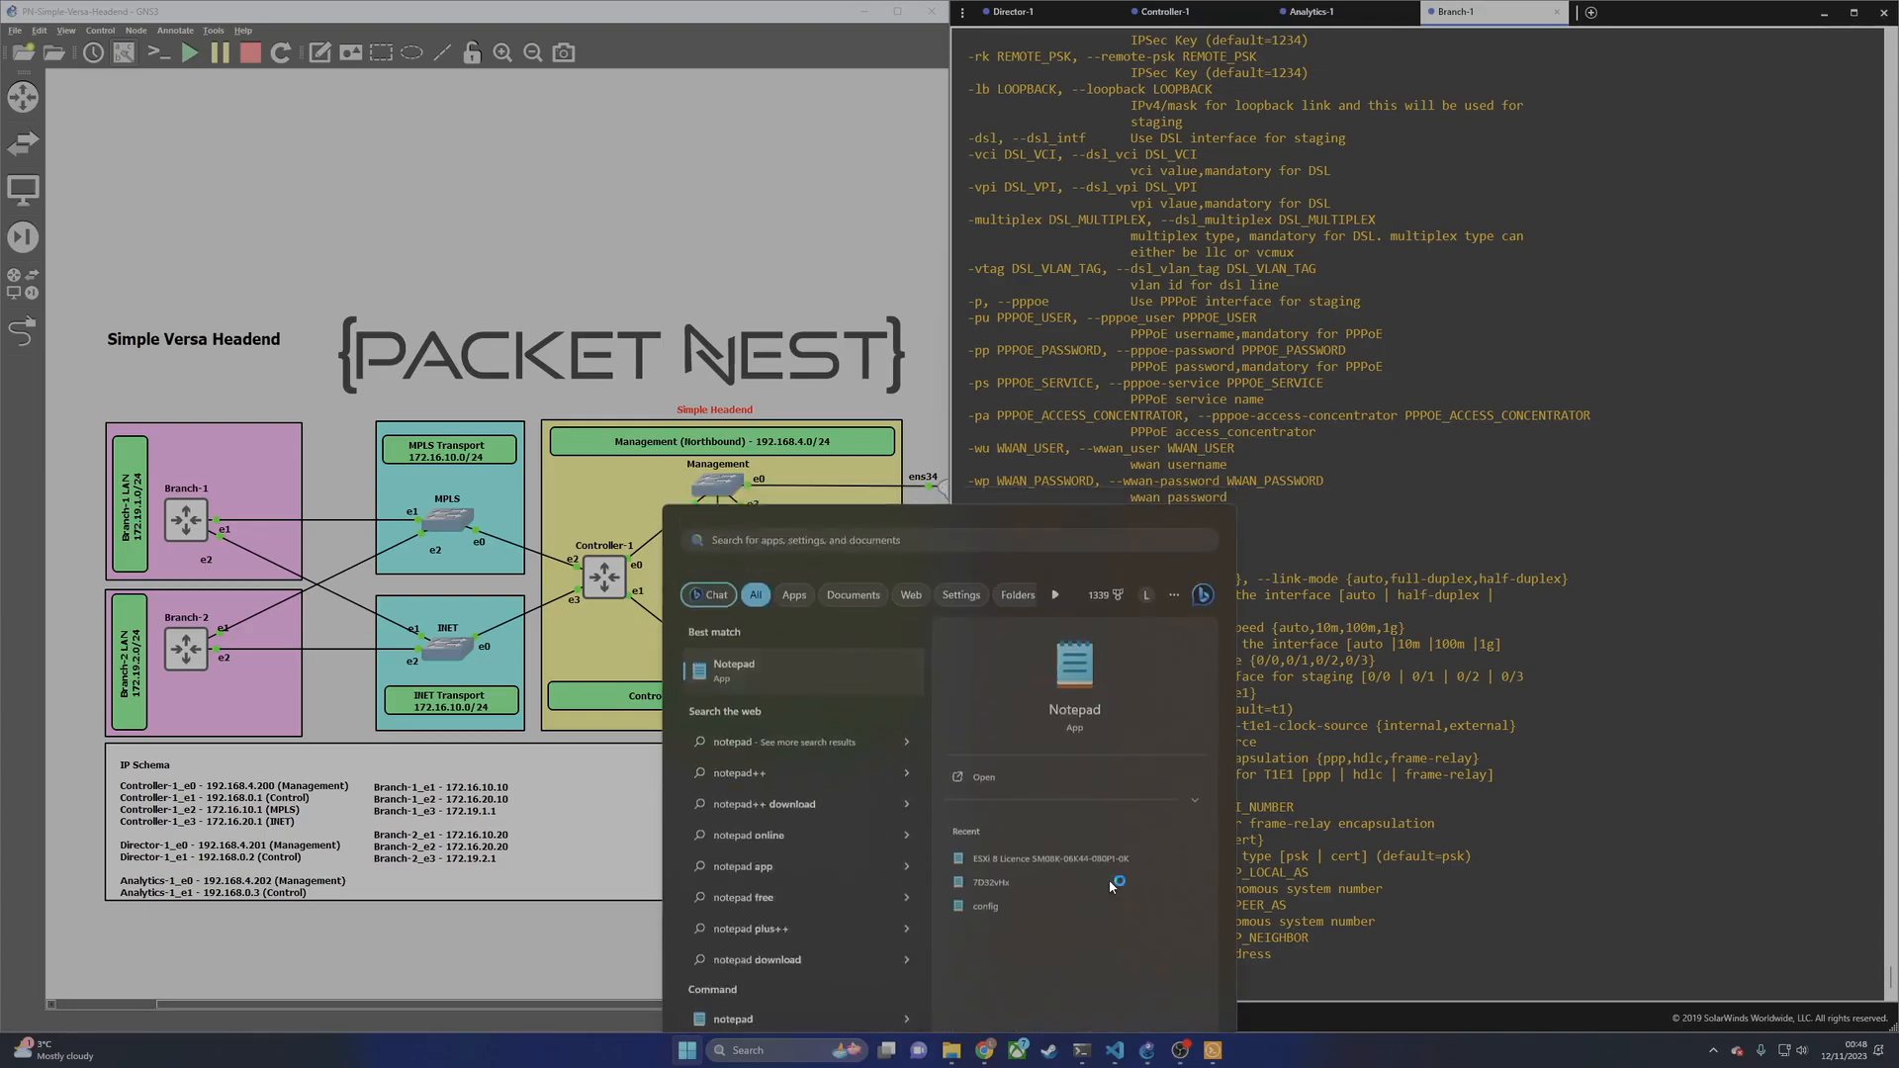
pyautogui.press('Return')
pyautogui.moveTo(796, 80); pyautogui.dragTo(1116, 252)
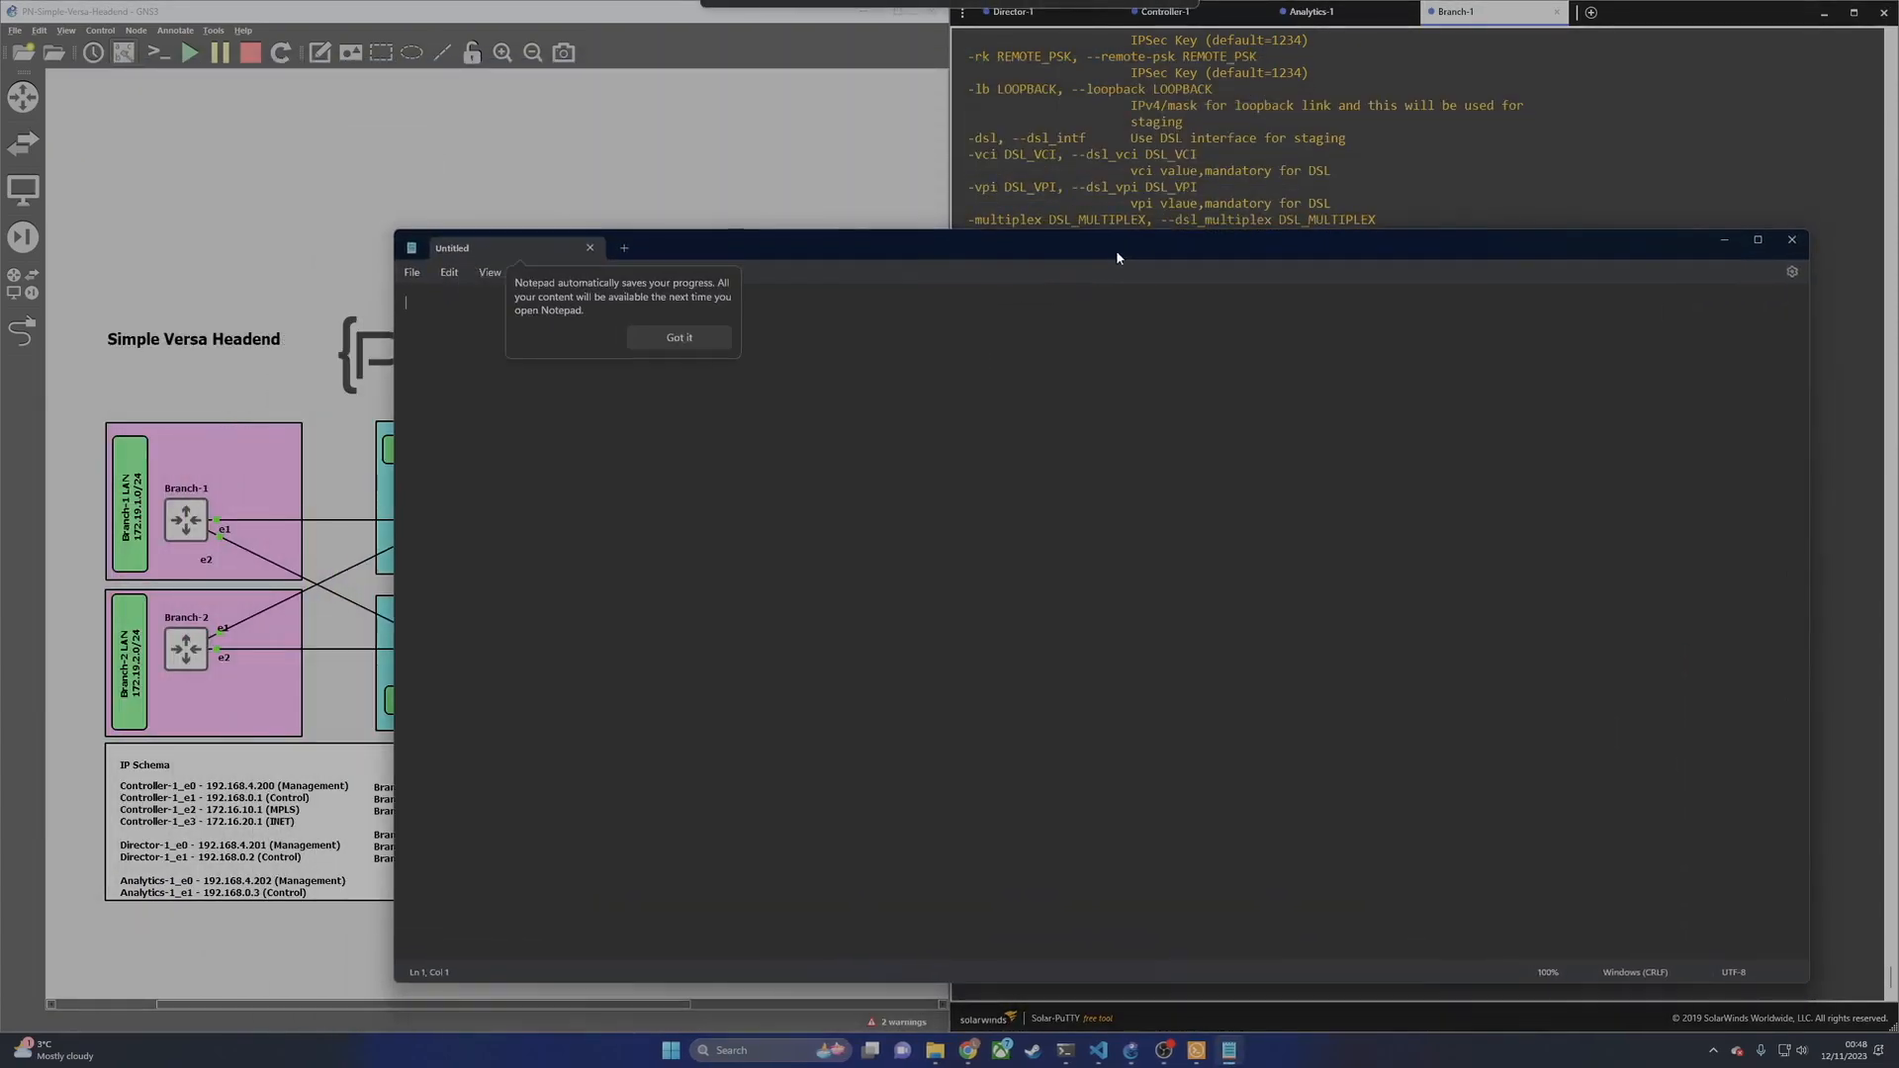
pyautogui.click(1151, 454)
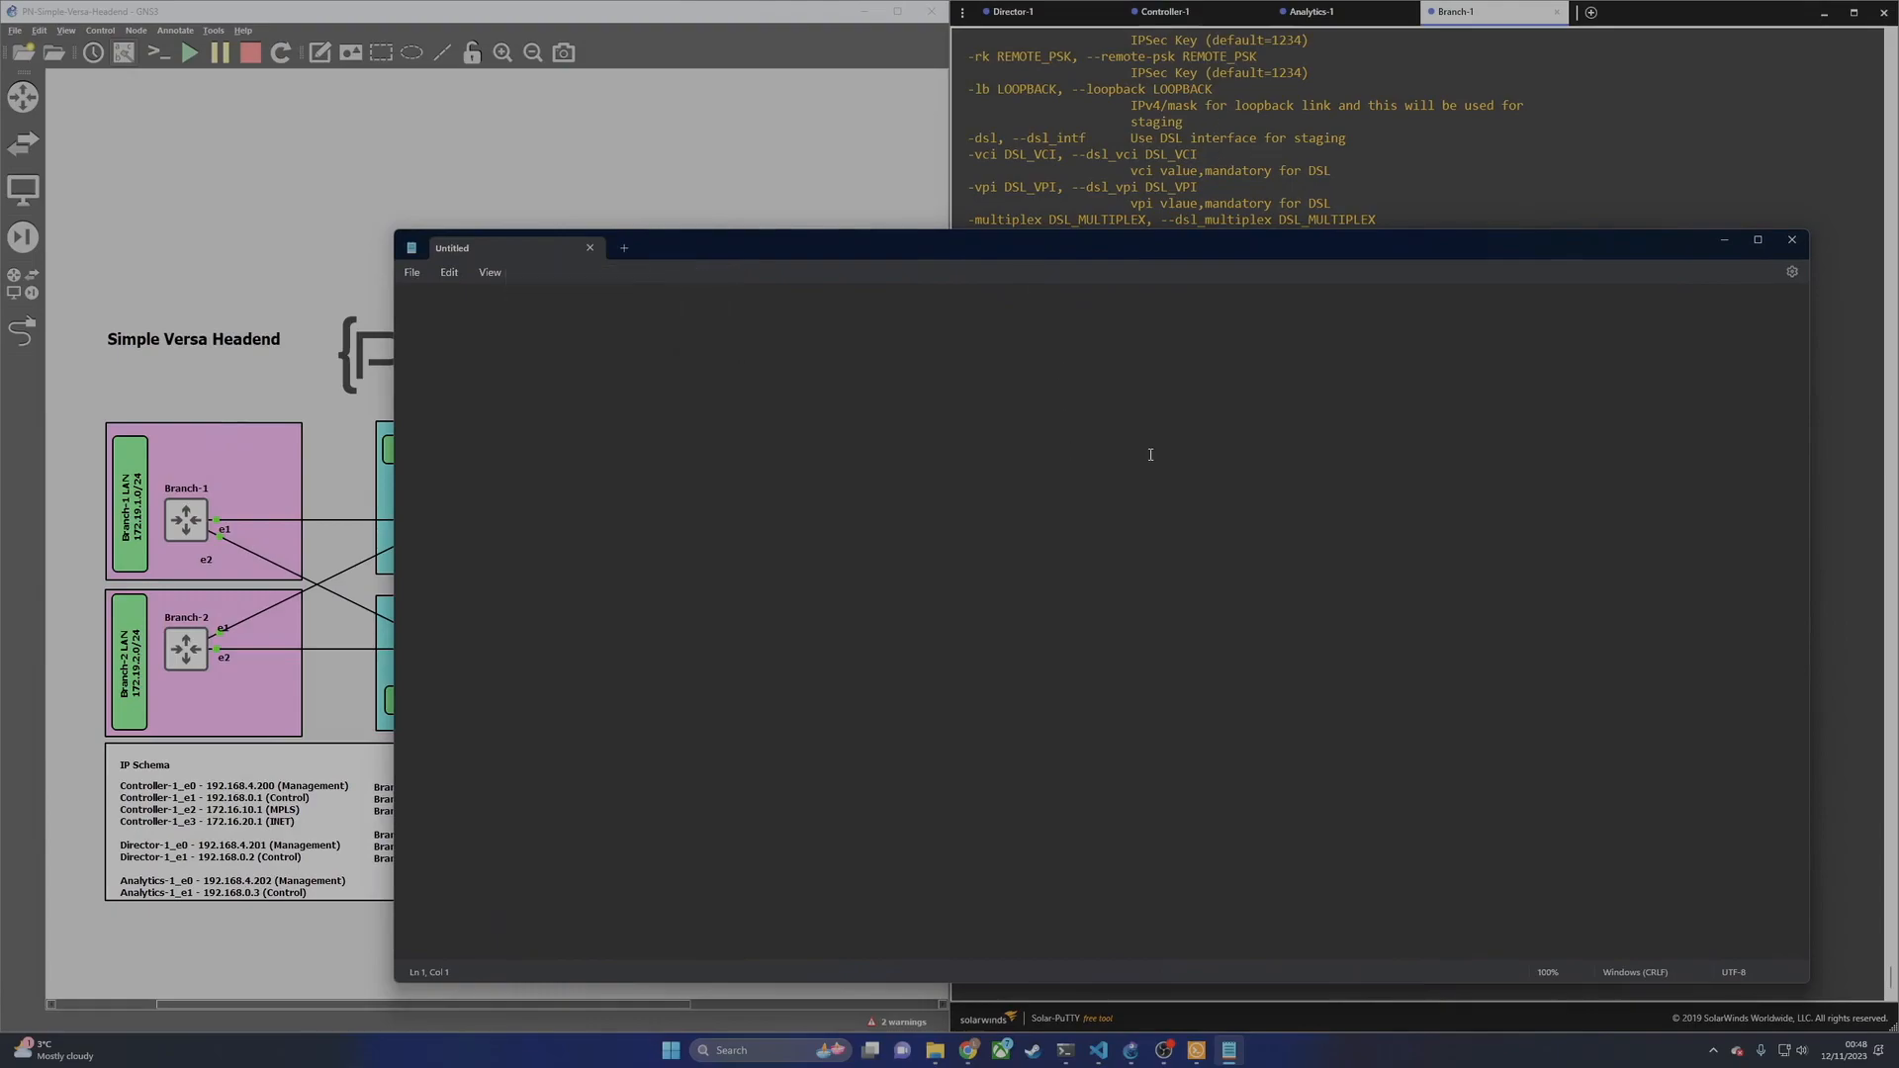
pyautogui.write('sudo ./stag')
pyautogui.write('io')
pyautogui.write('g.py')
pyautogui.write(' -n ')
pyautogui.write('Branch-1')
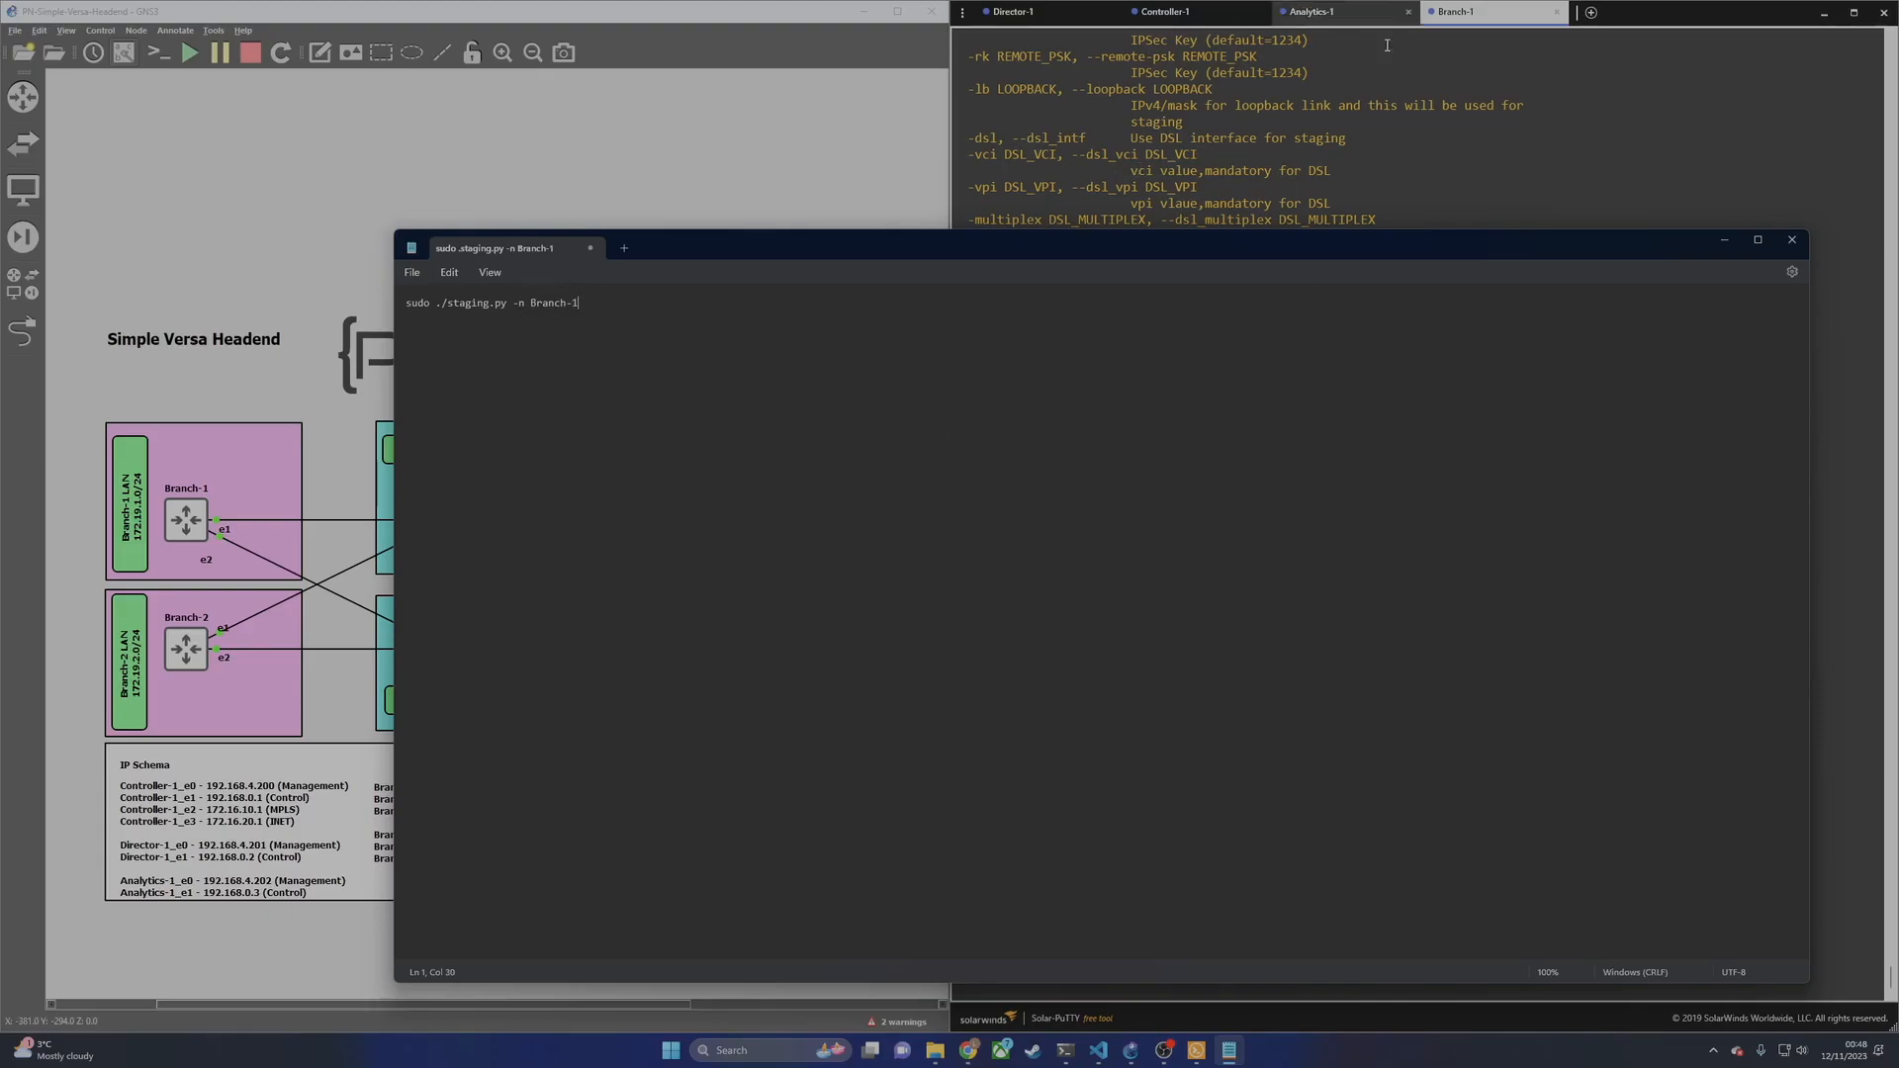
# Step: Open Branch-1's Configure Basic page in Versa Director
pyautogui.moveTo(974, 1059)
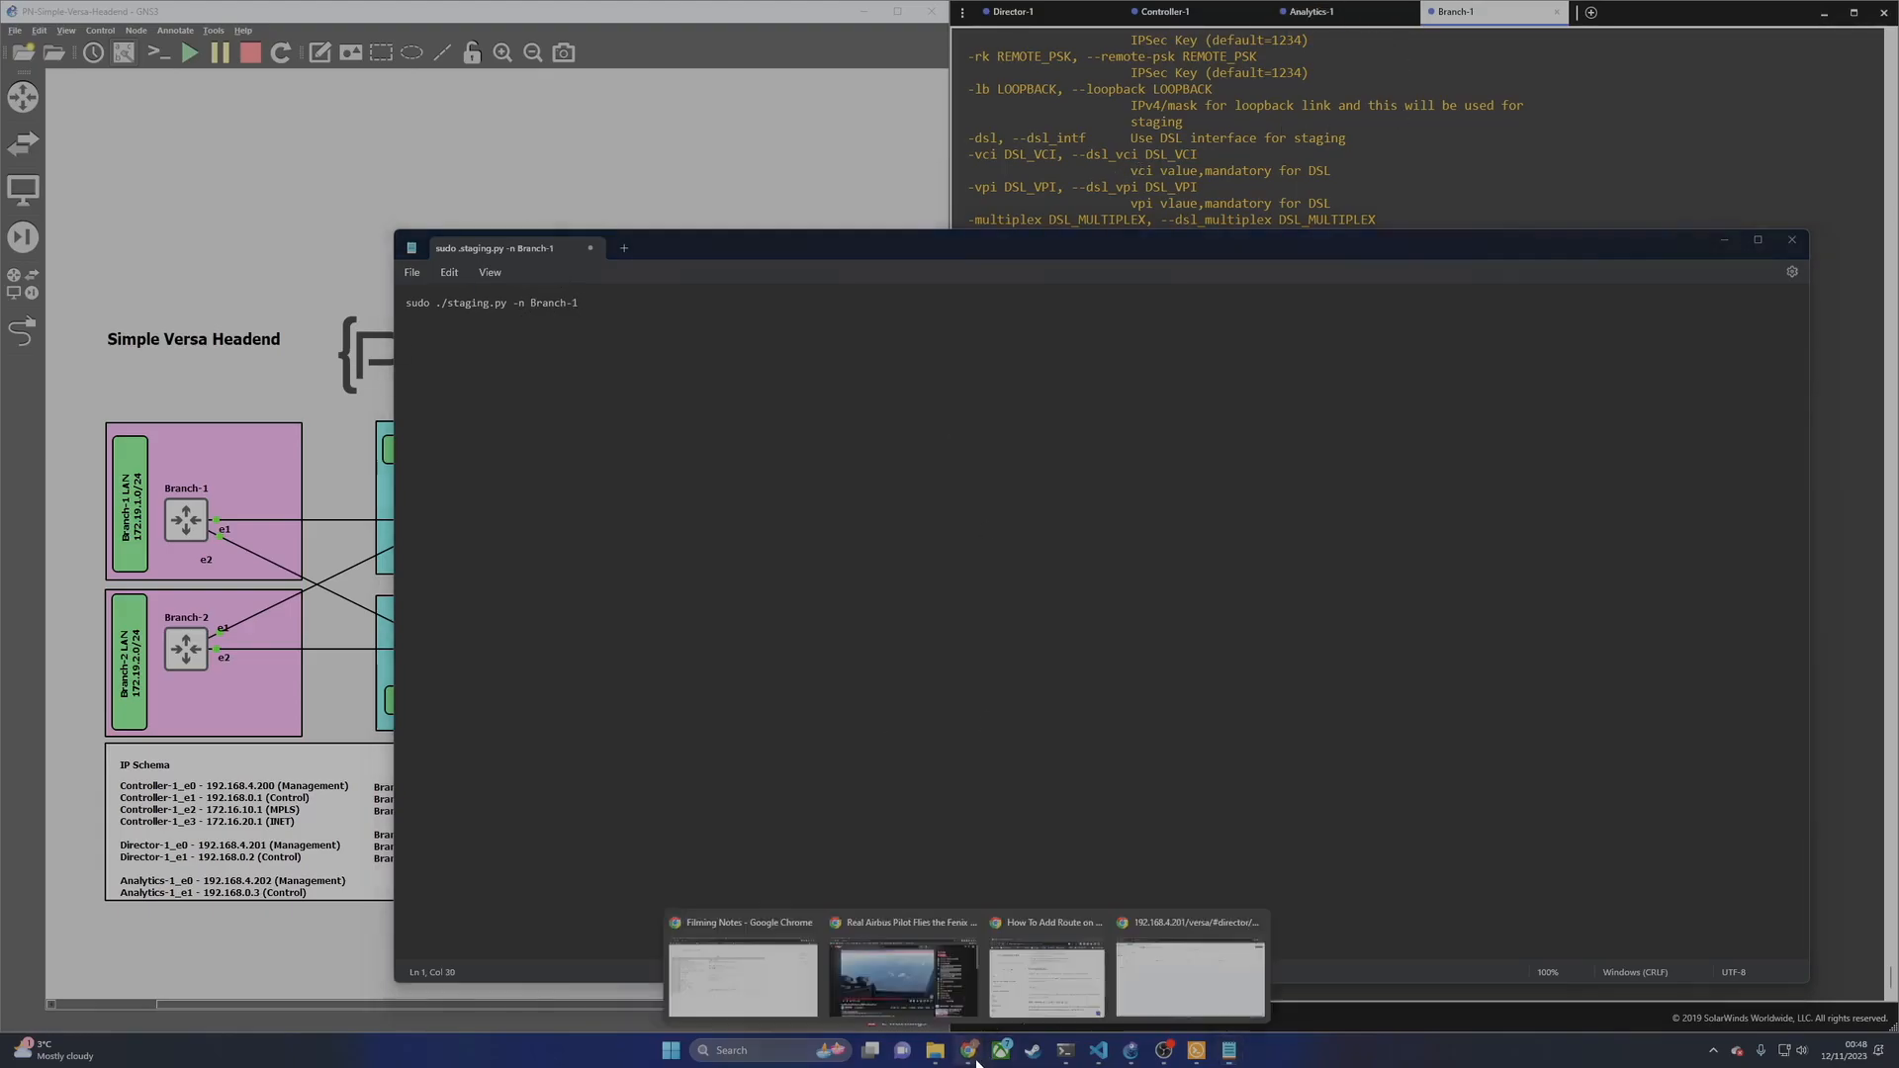
pyautogui.click(1189, 977)
pyautogui.click(143, 336)
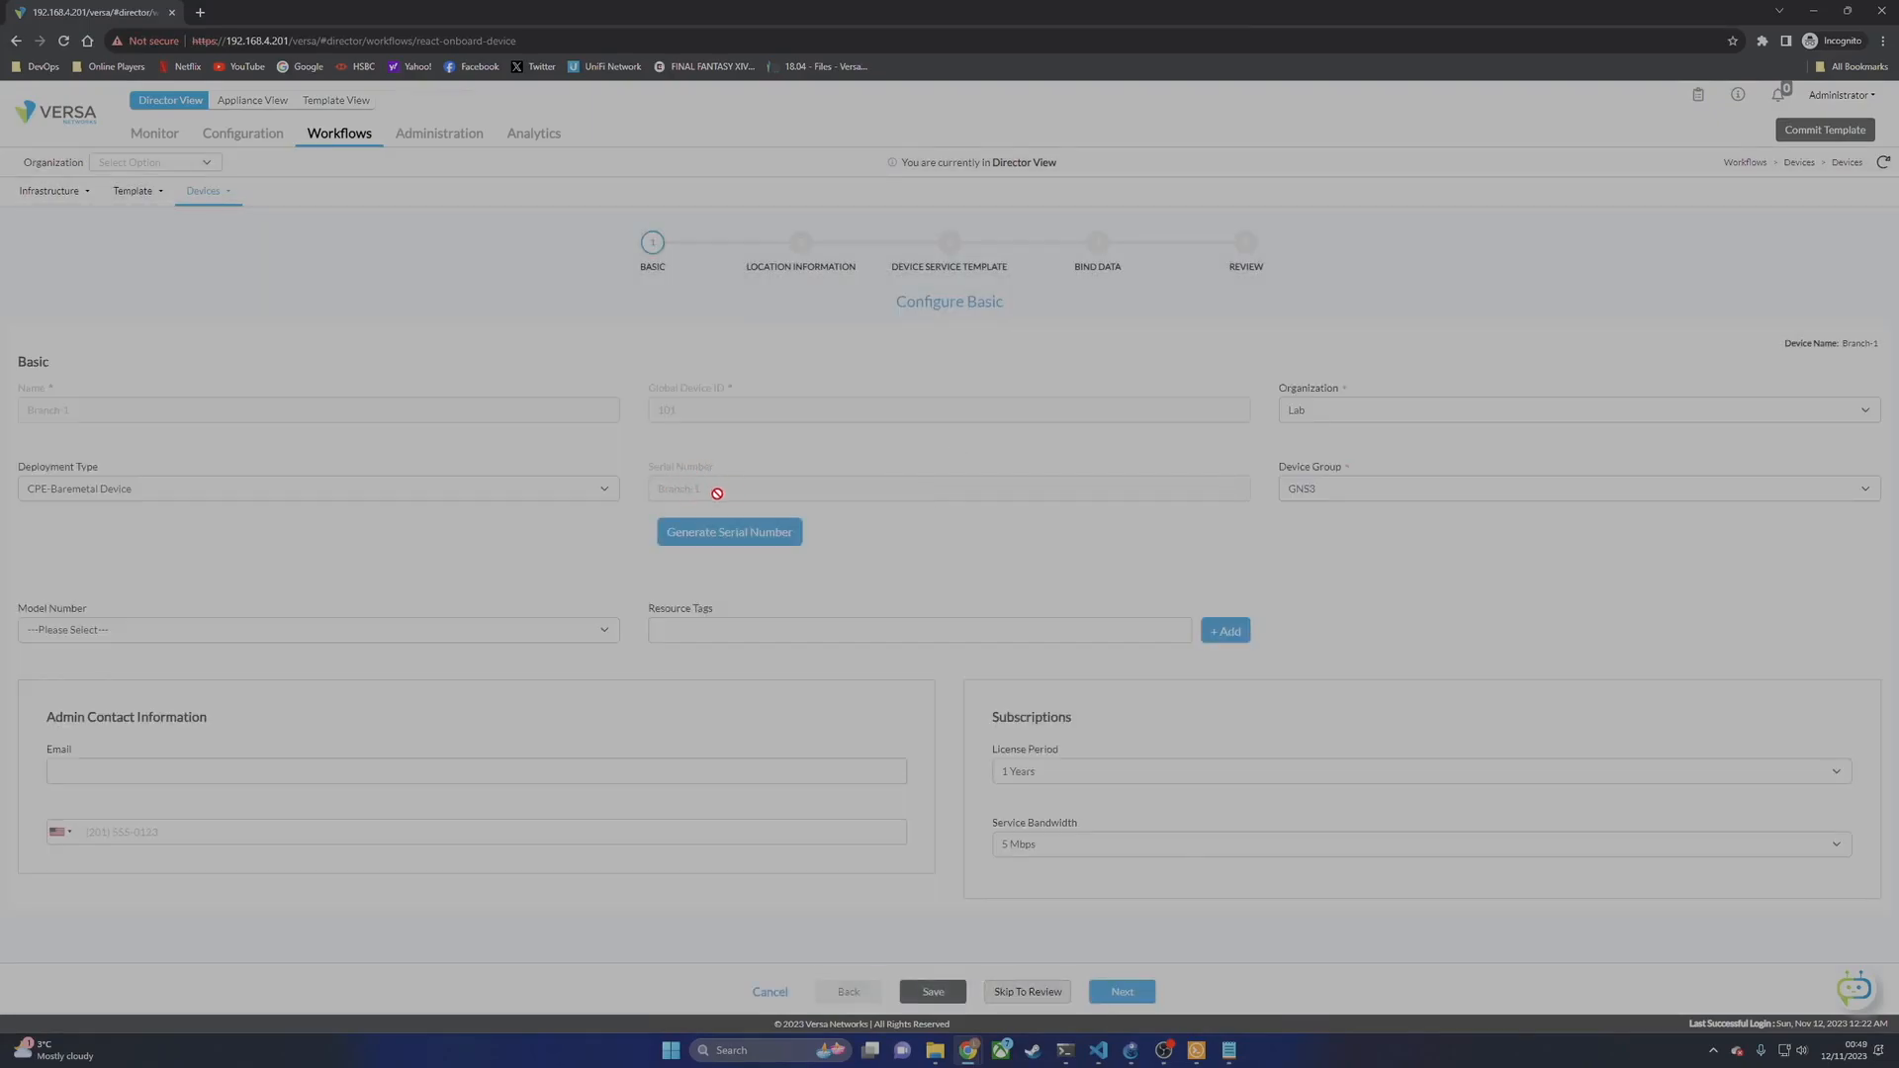
# Step: Extend the staging command, checking the topology diagram and adding .16. after -c 172
pyautogui.click(1198, 1038)
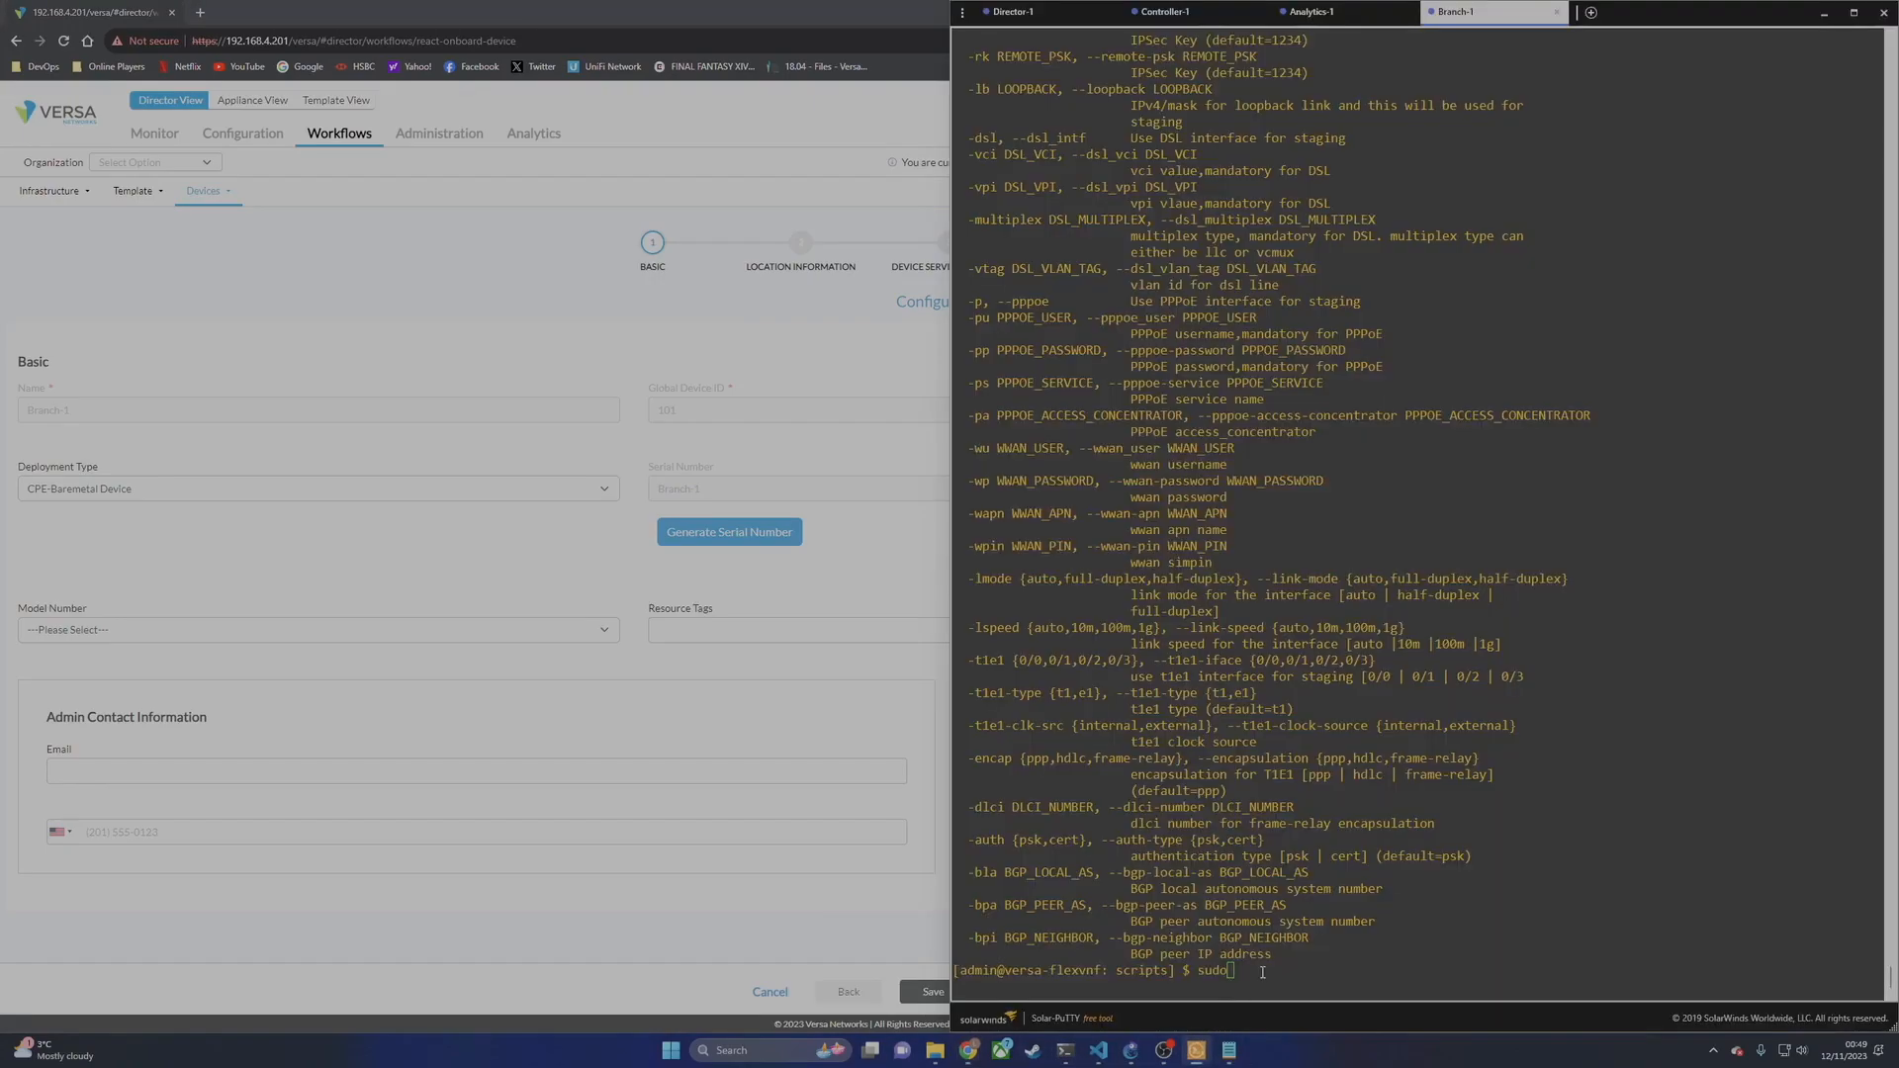
pyautogui.click(1230, 1050)
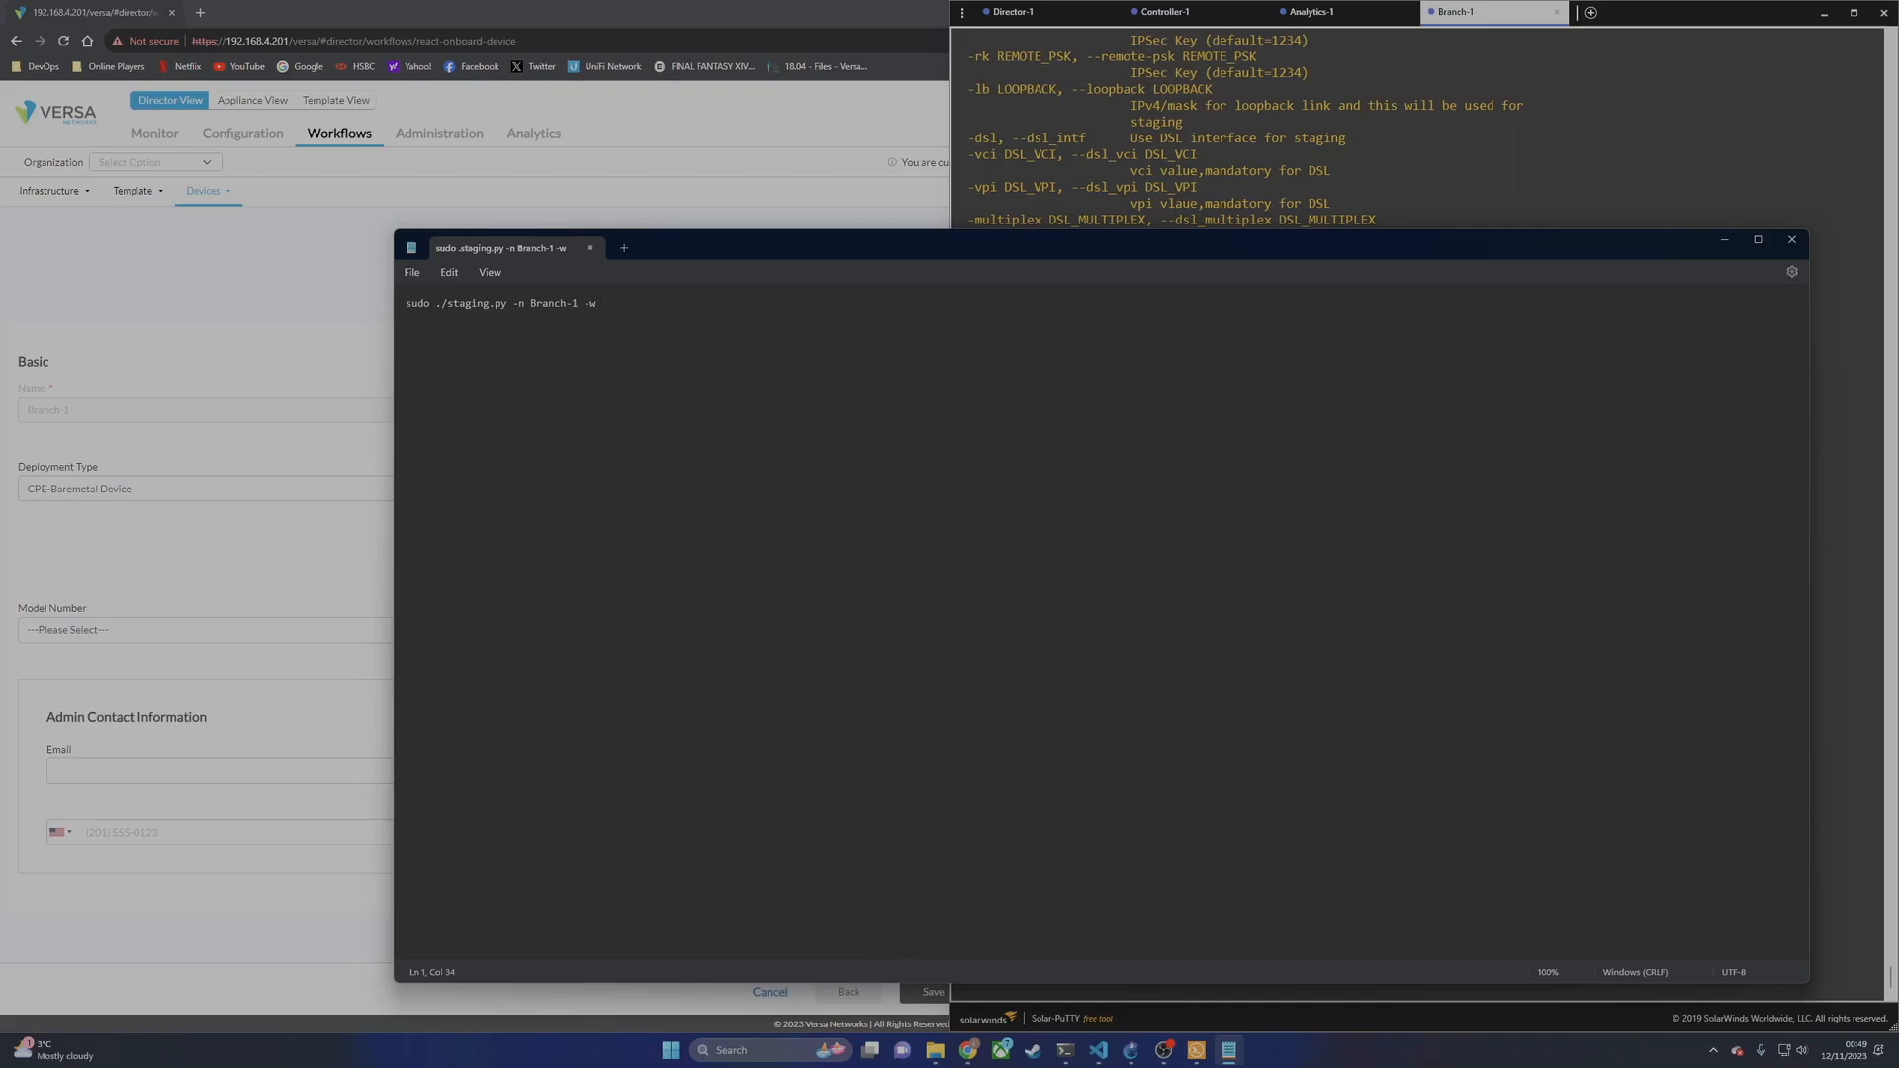
pyautogui.write('0')
pyautogui.click(1131, 1050)
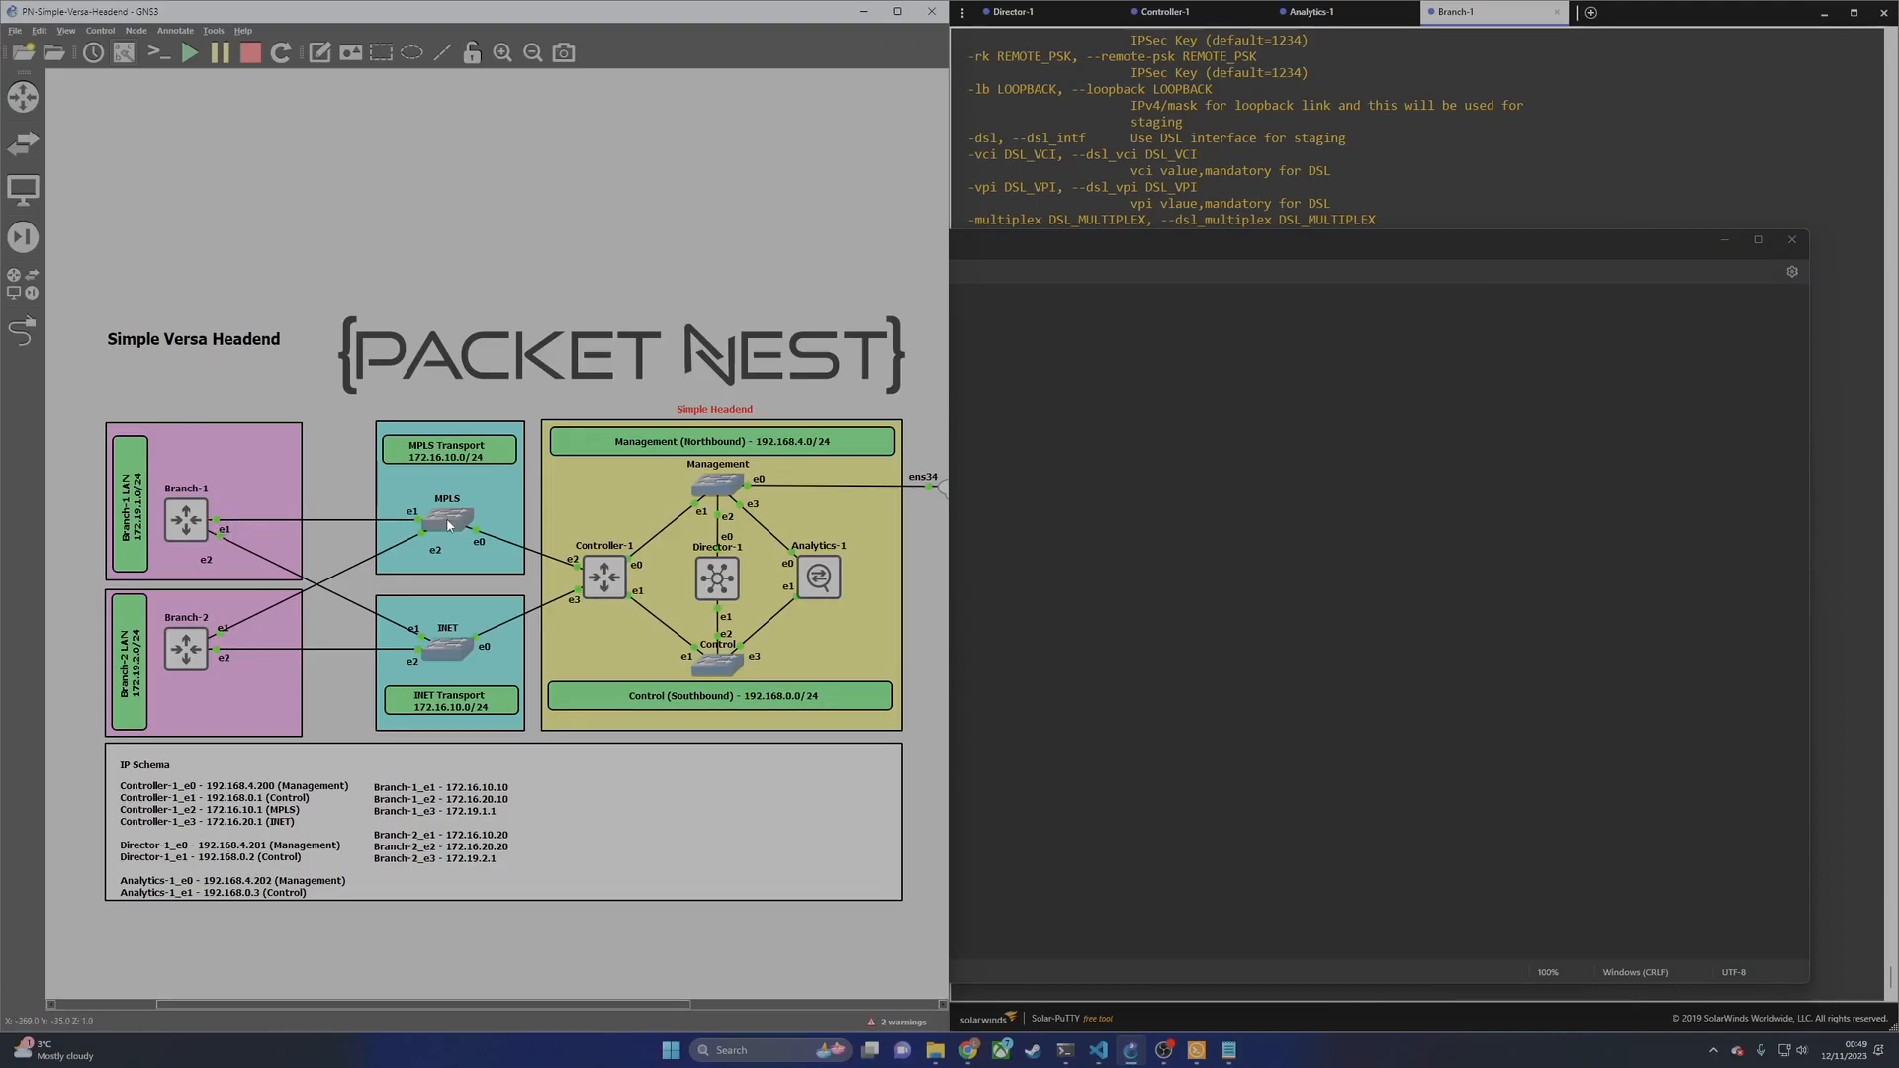
pyautogui.hotkey('alt', 'Tab')
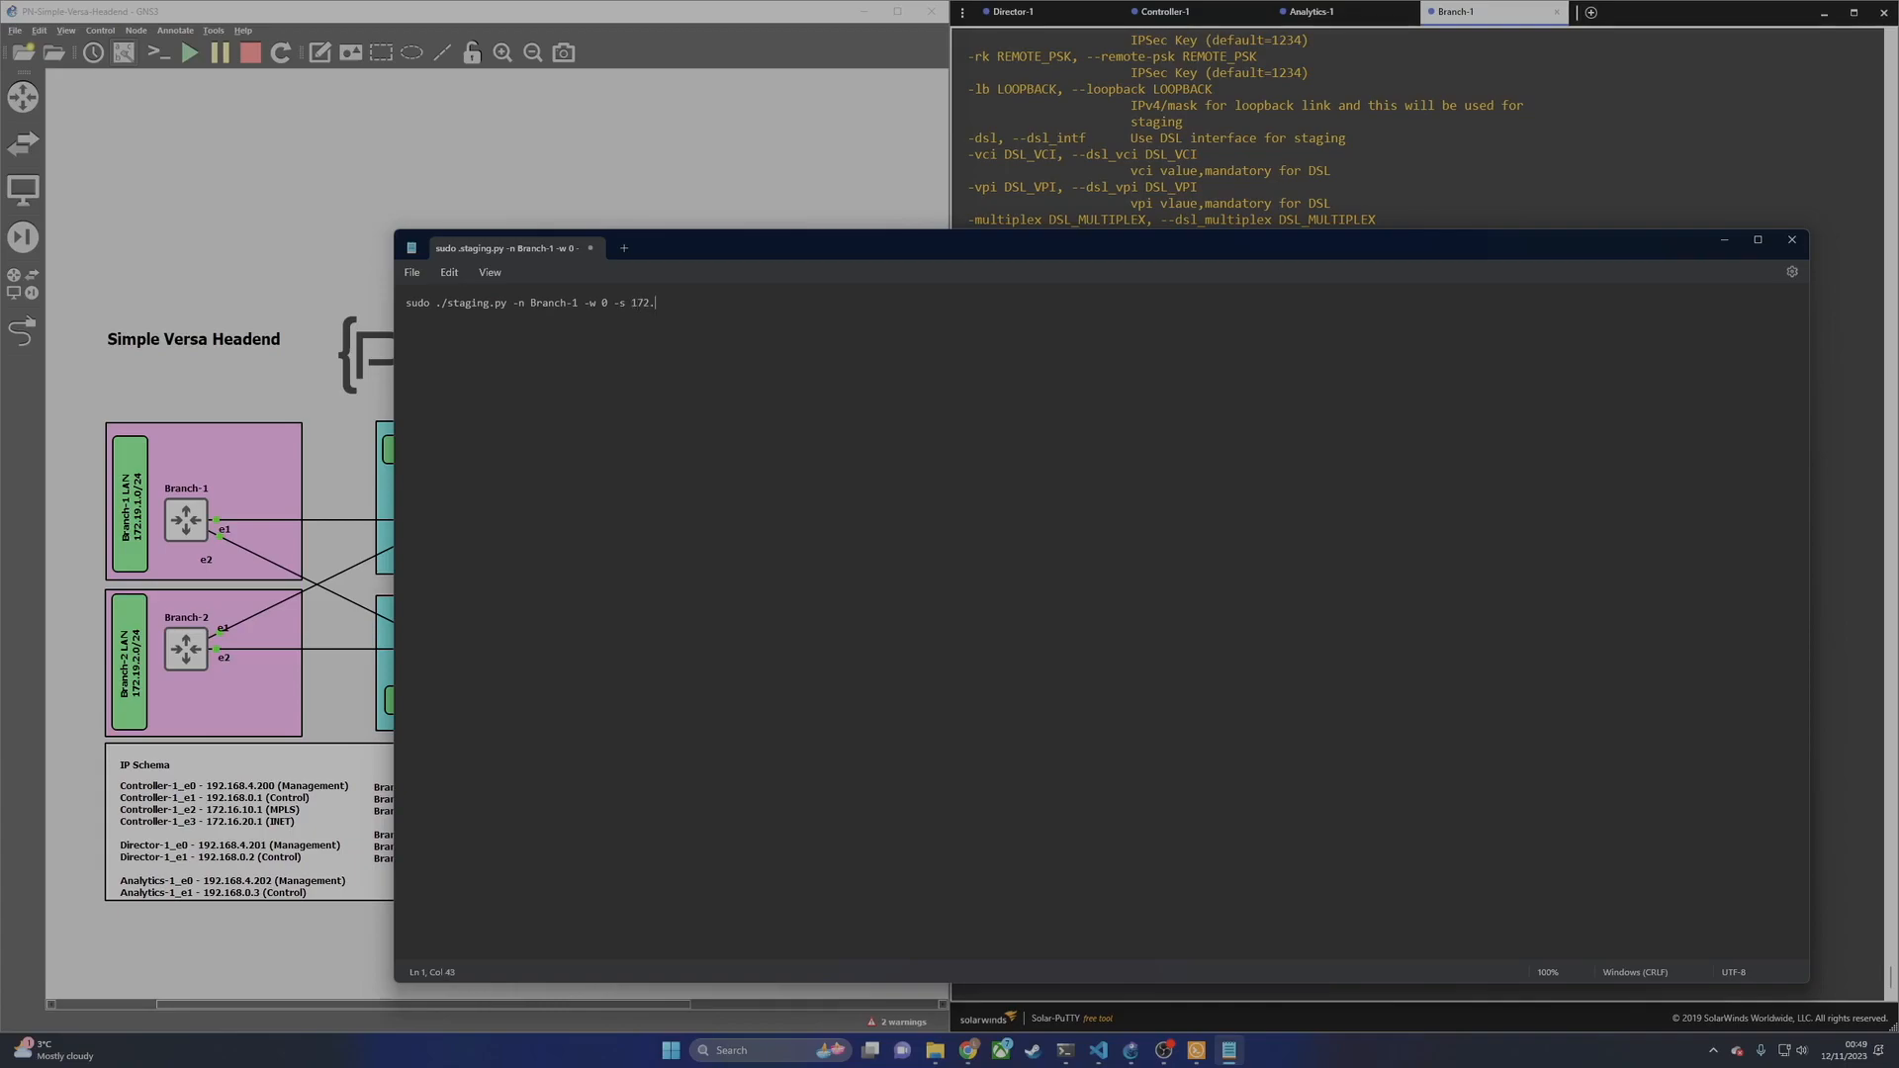
pyautogui.write('16.10.10/24 -c')
pyautogui.click(313, 454)
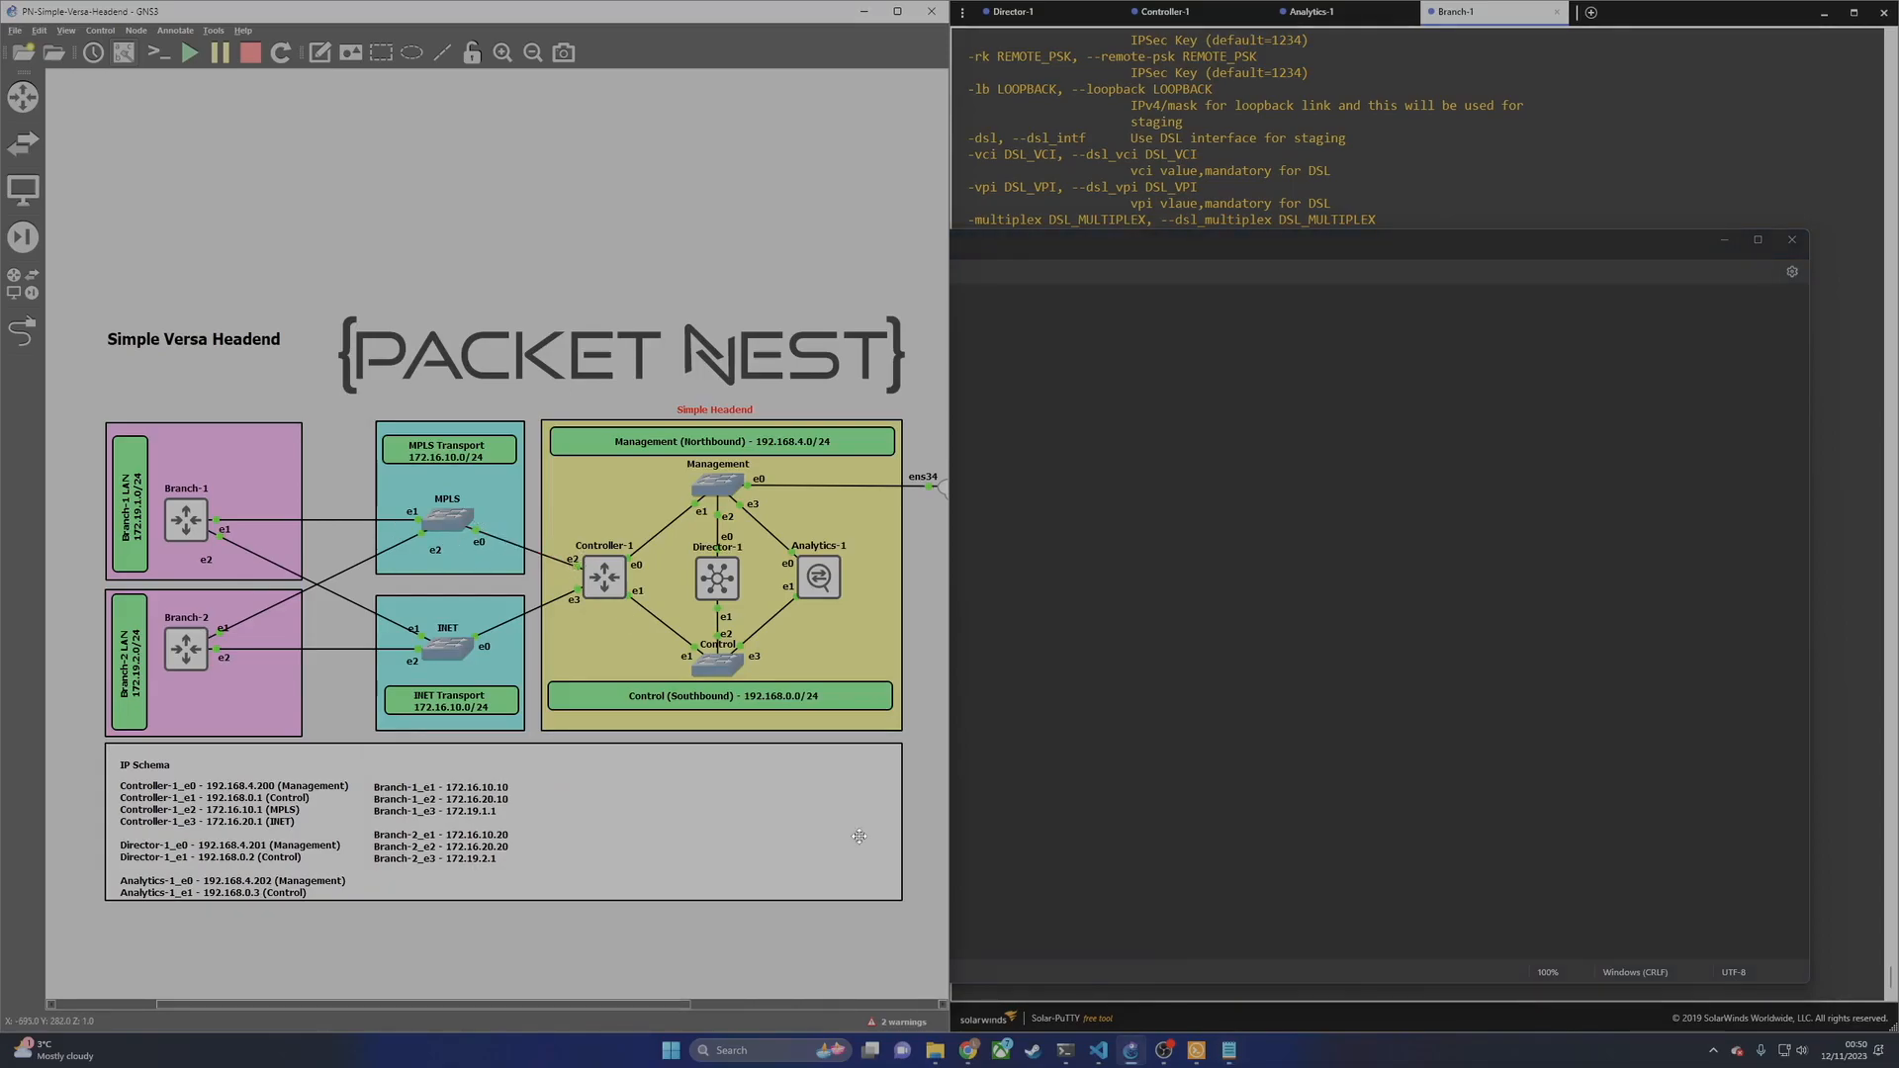
pyautogui.click(1294, 615)
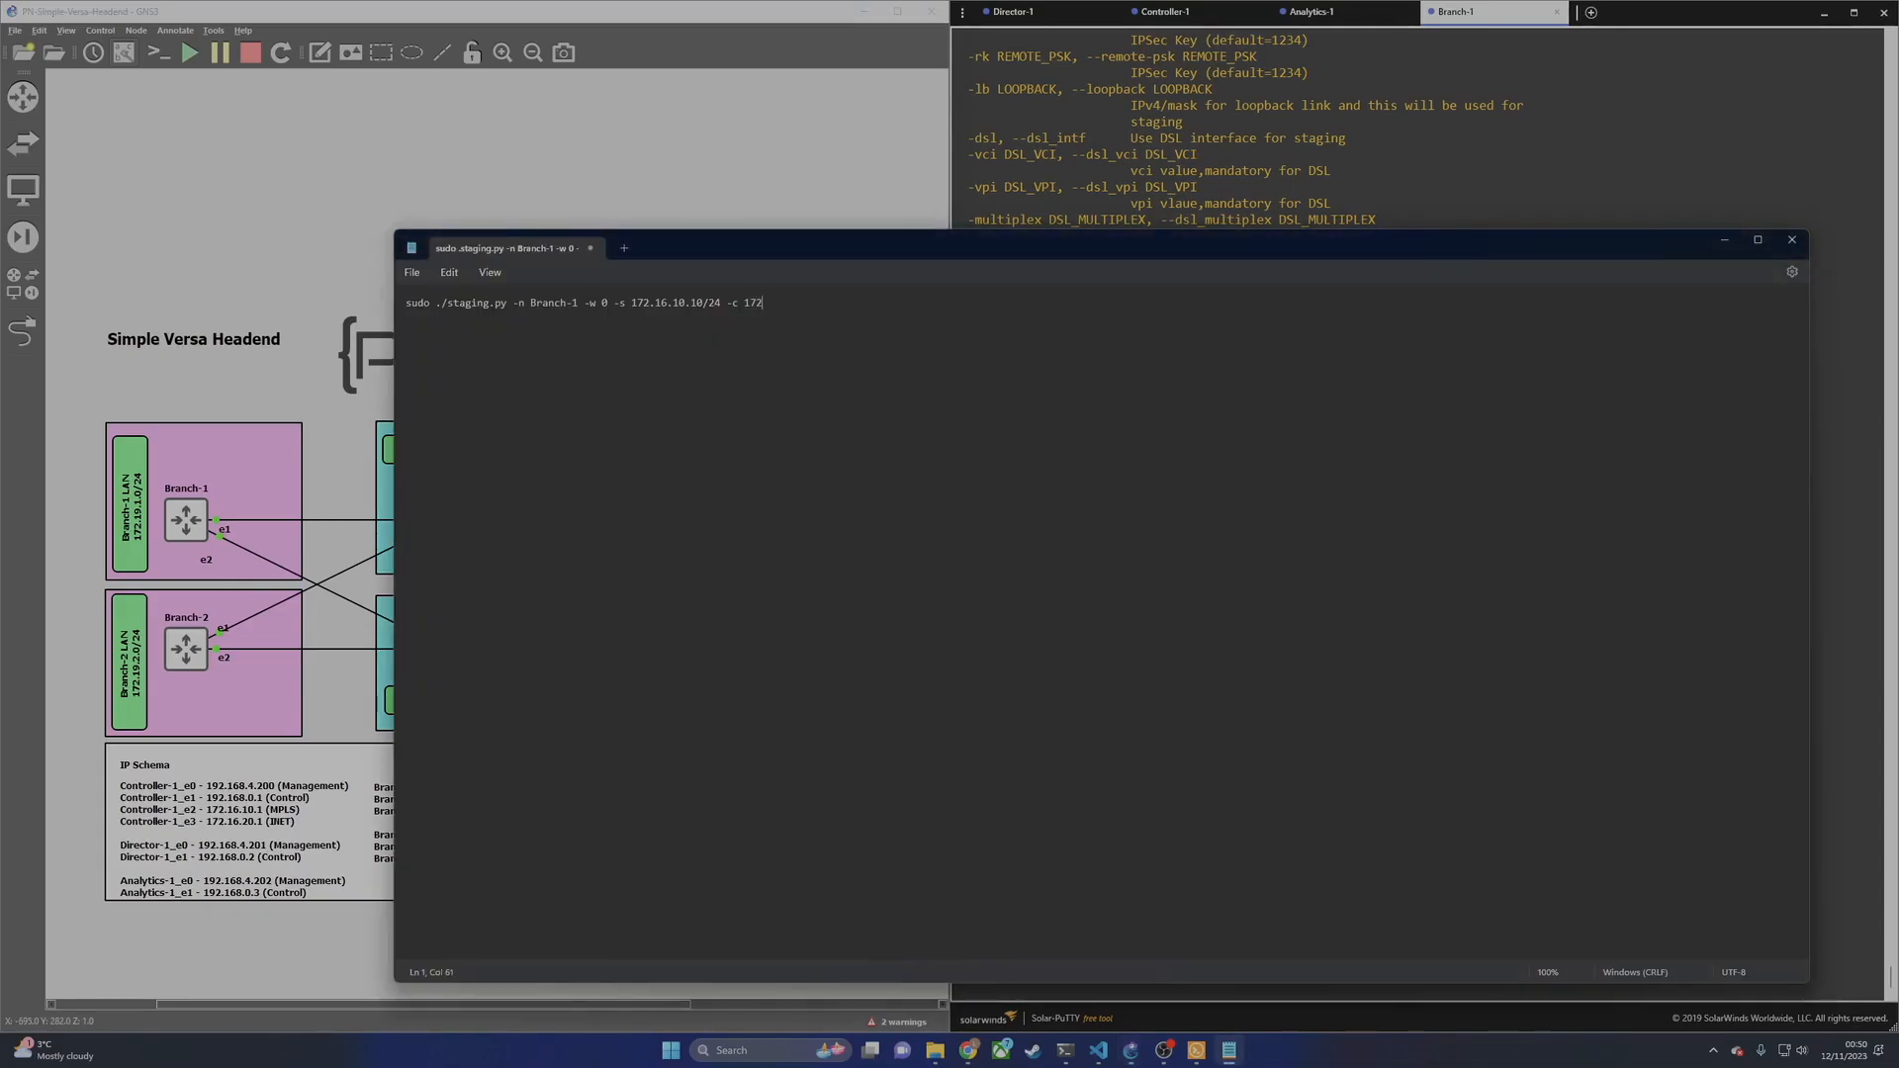
pyautogui.write('.16.10.1 -r')
# Step: Show Controller-1's IPsec VPN Profiles, listing INET-Controller-1-Staging, Lab-PostStaging and MPLS-Controller-1-Staging
pyautogui.moveTo(968, 1051)
pyautogui.click(1169, 955)
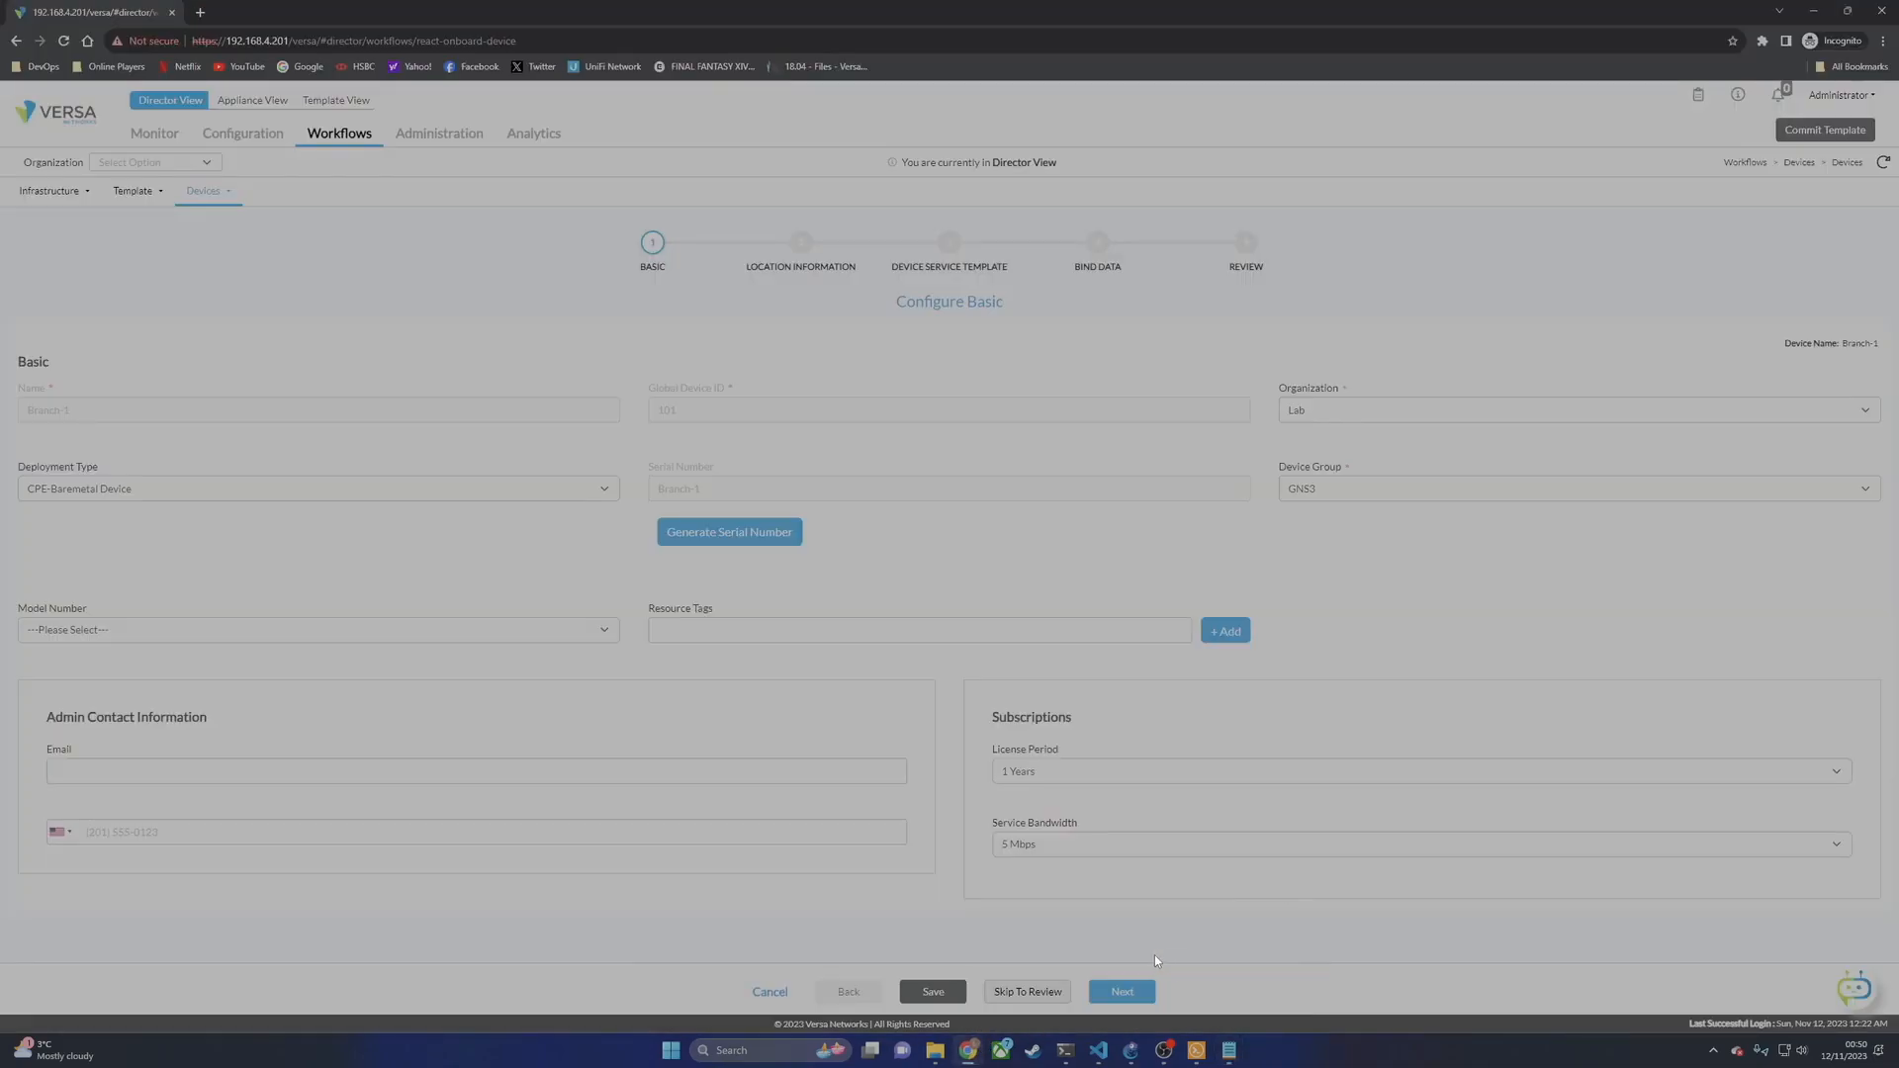
pyautogui.click(466, 139)
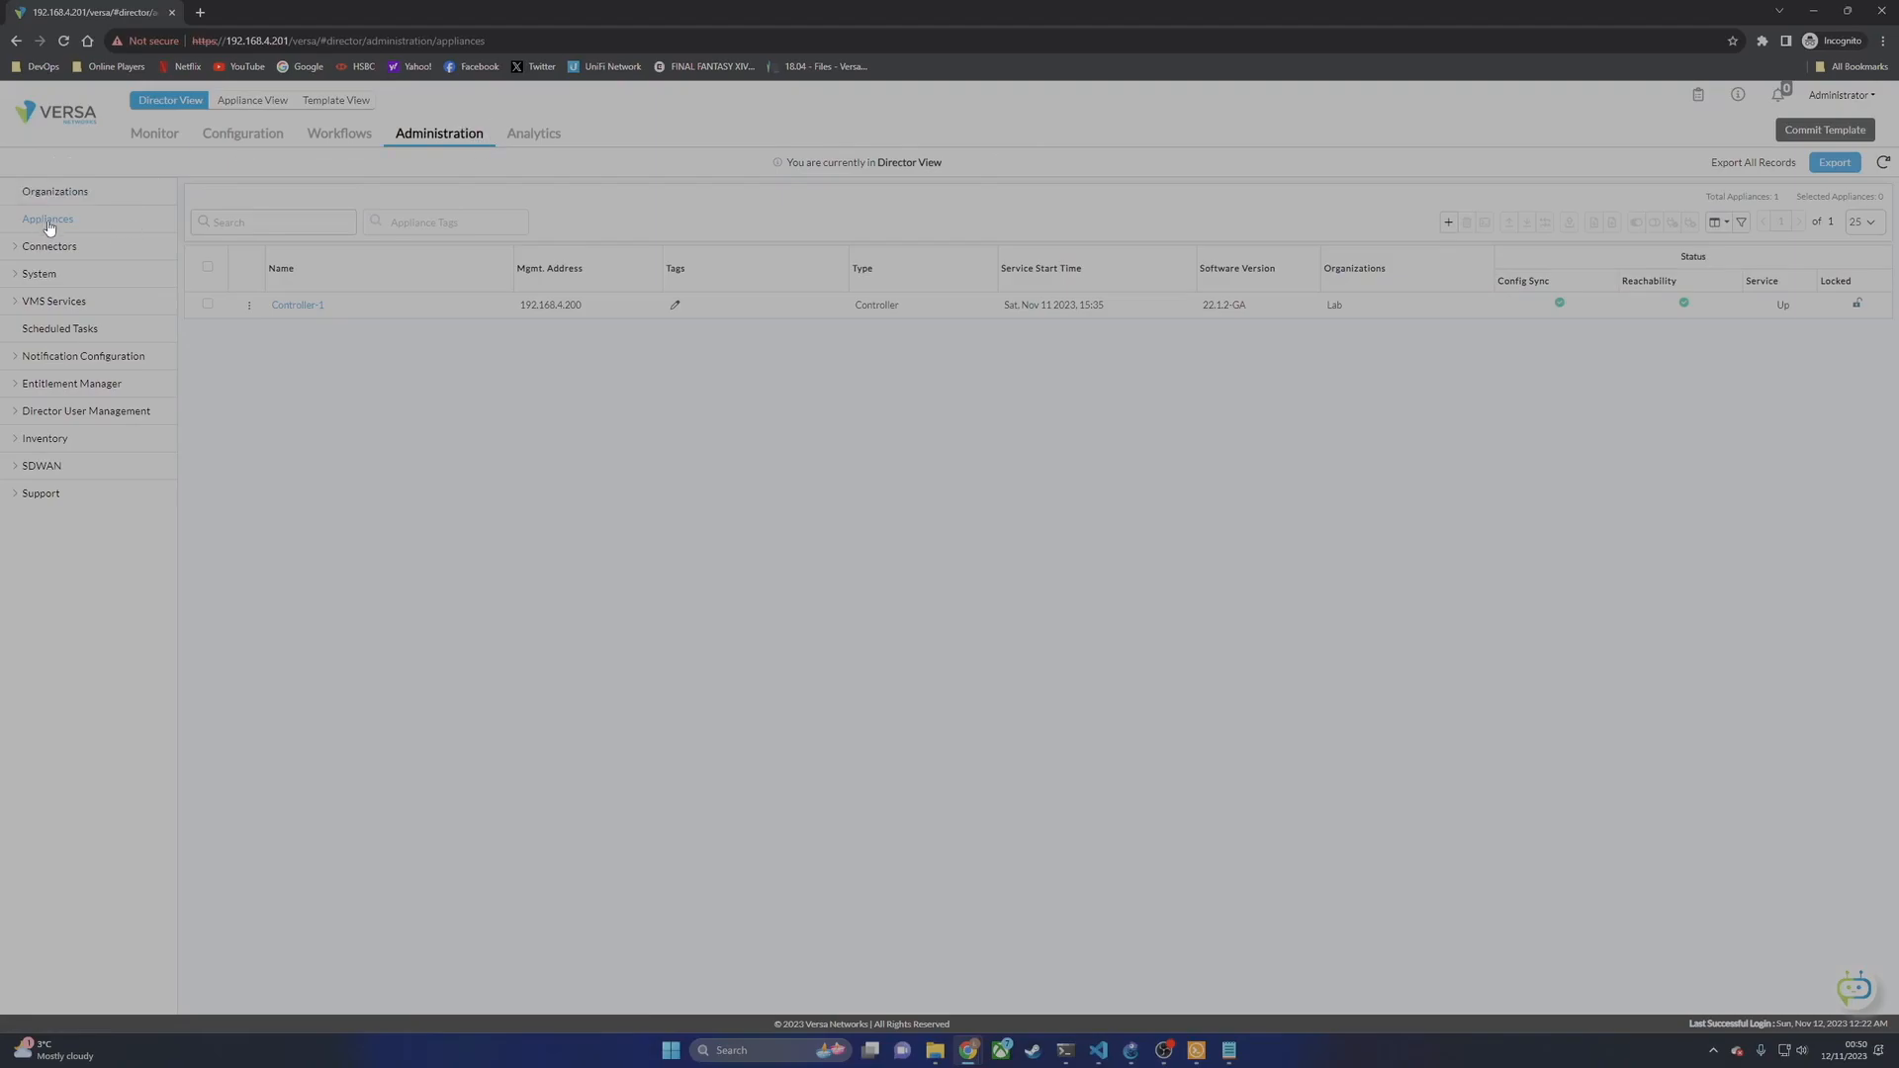
pyautogui.click(302, 307)
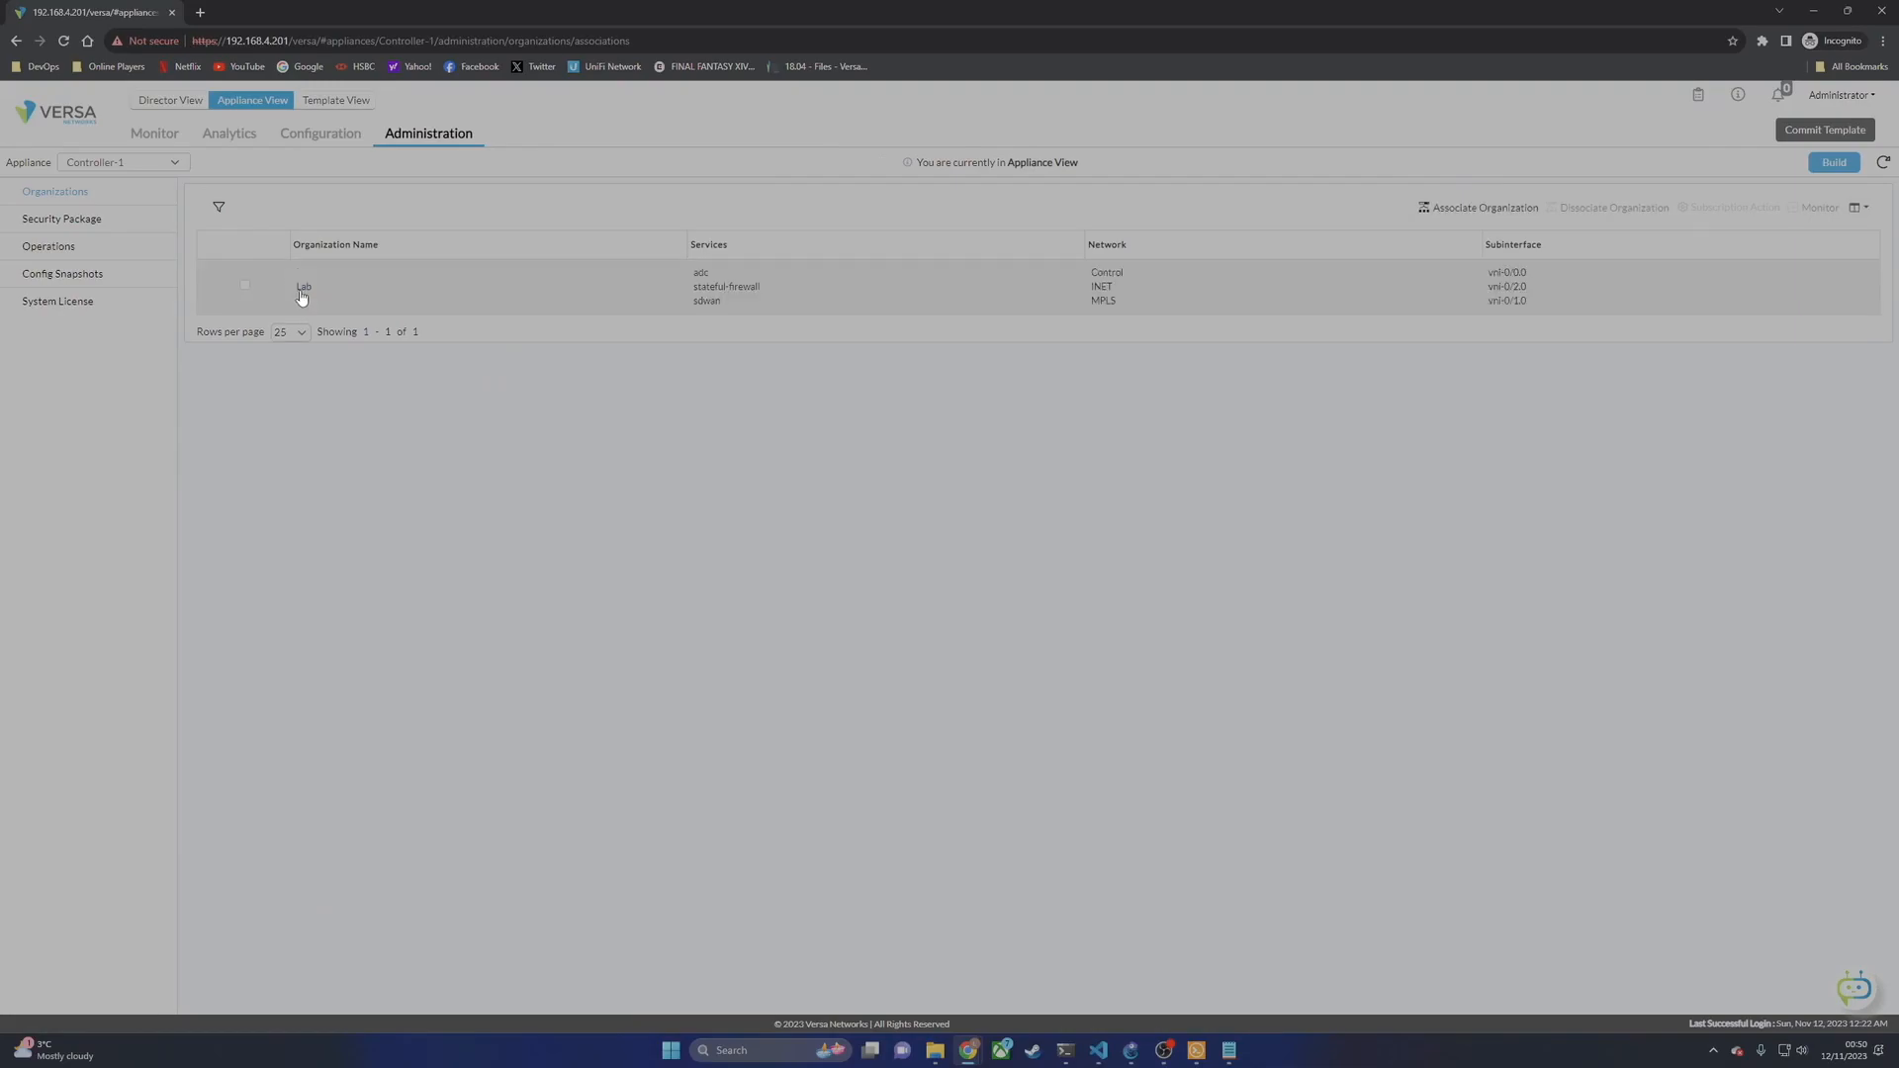
pyautogui.click(333, 145)
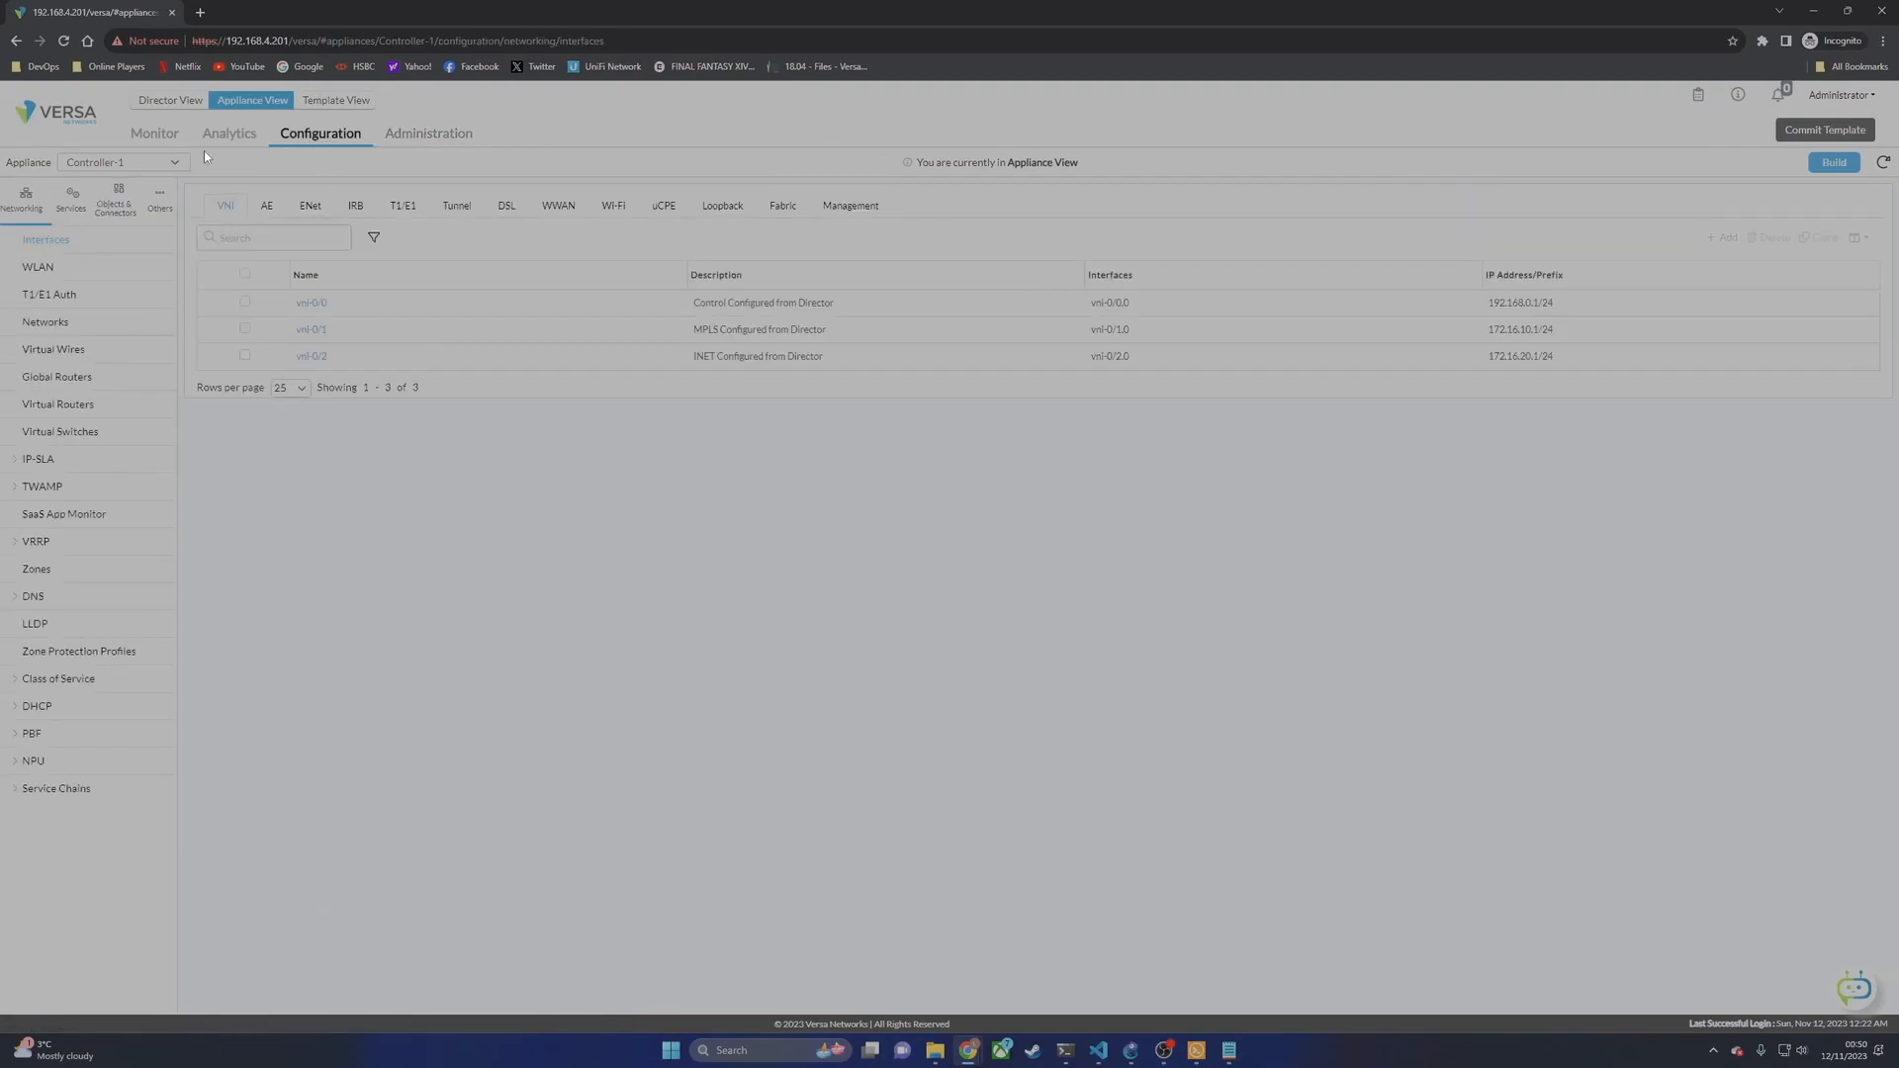
pyautogui.click(62, 212)
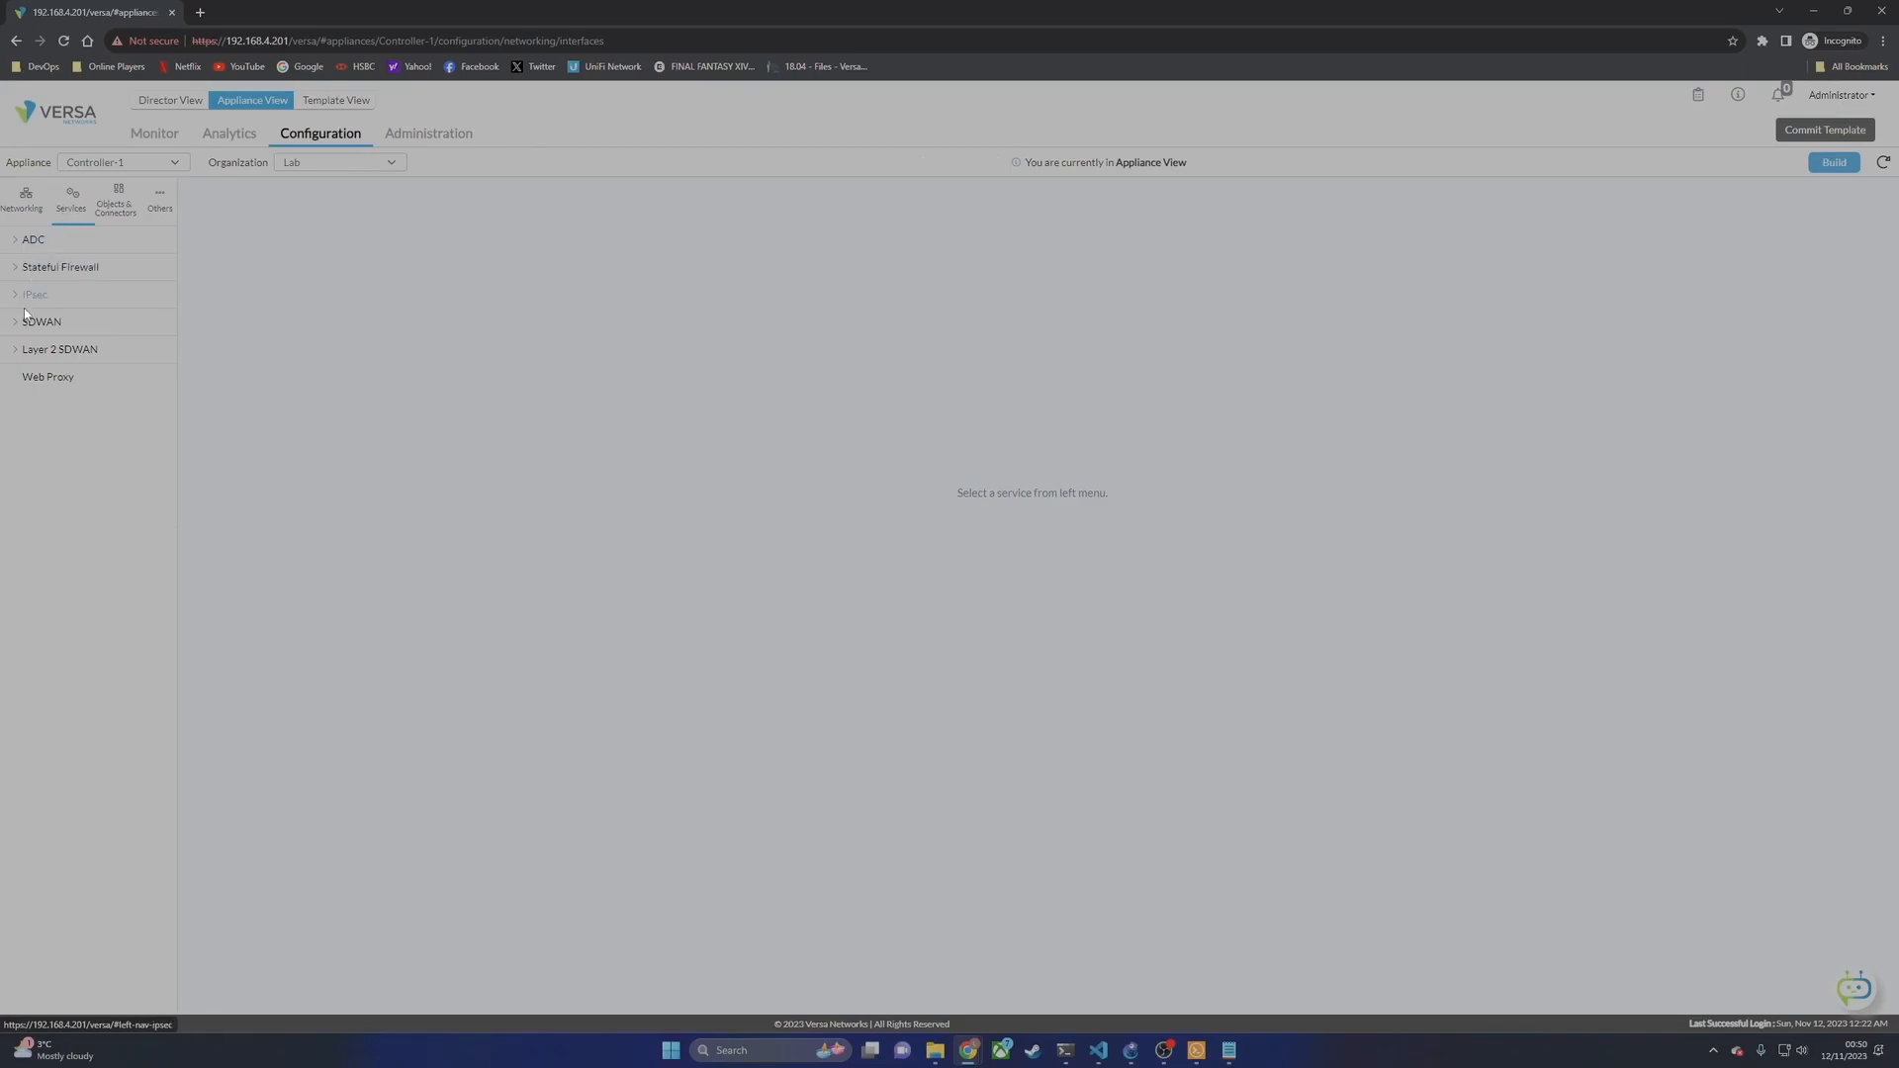
pyautogui.click(19, 300)
pyautogui.click(53, 321)
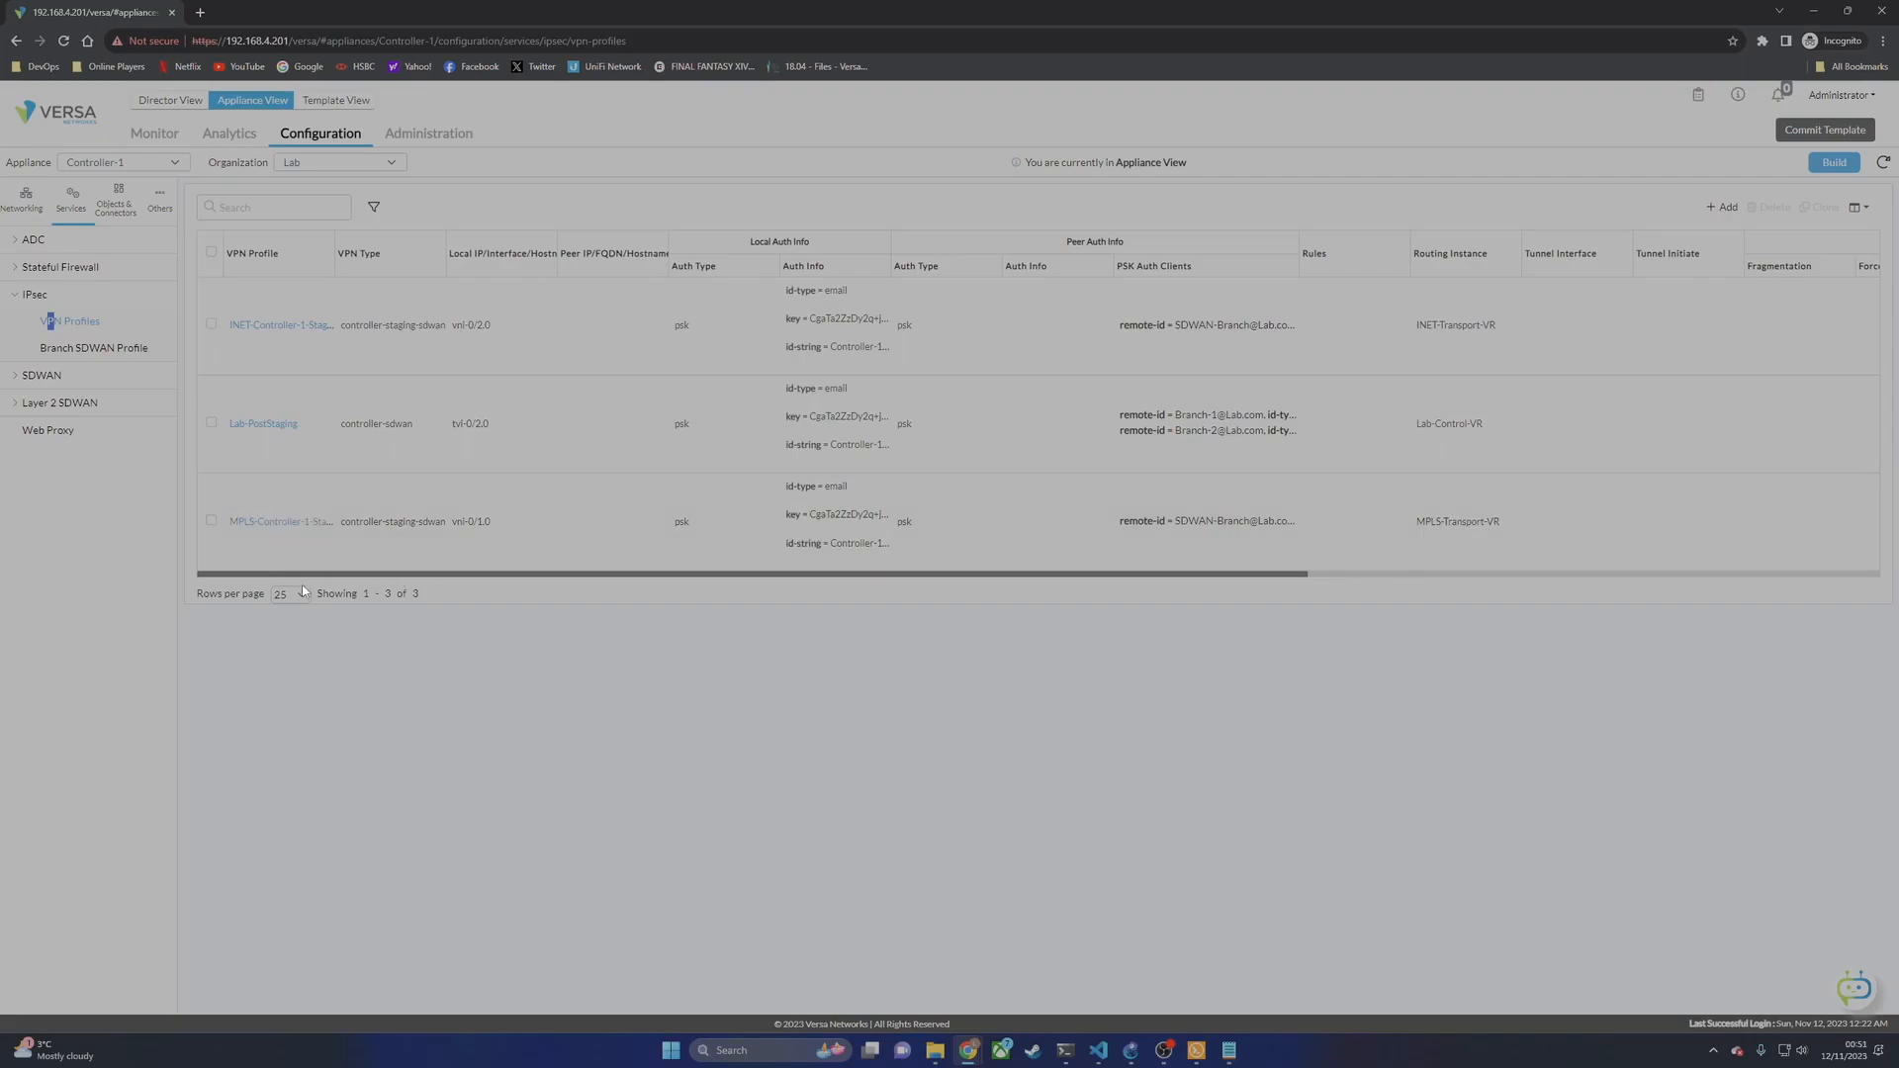
# Step: Copy the local e-mail identity from the MPLS-Controller-1-Staging profile's IKE settings
pyautogui.click(264, 522)
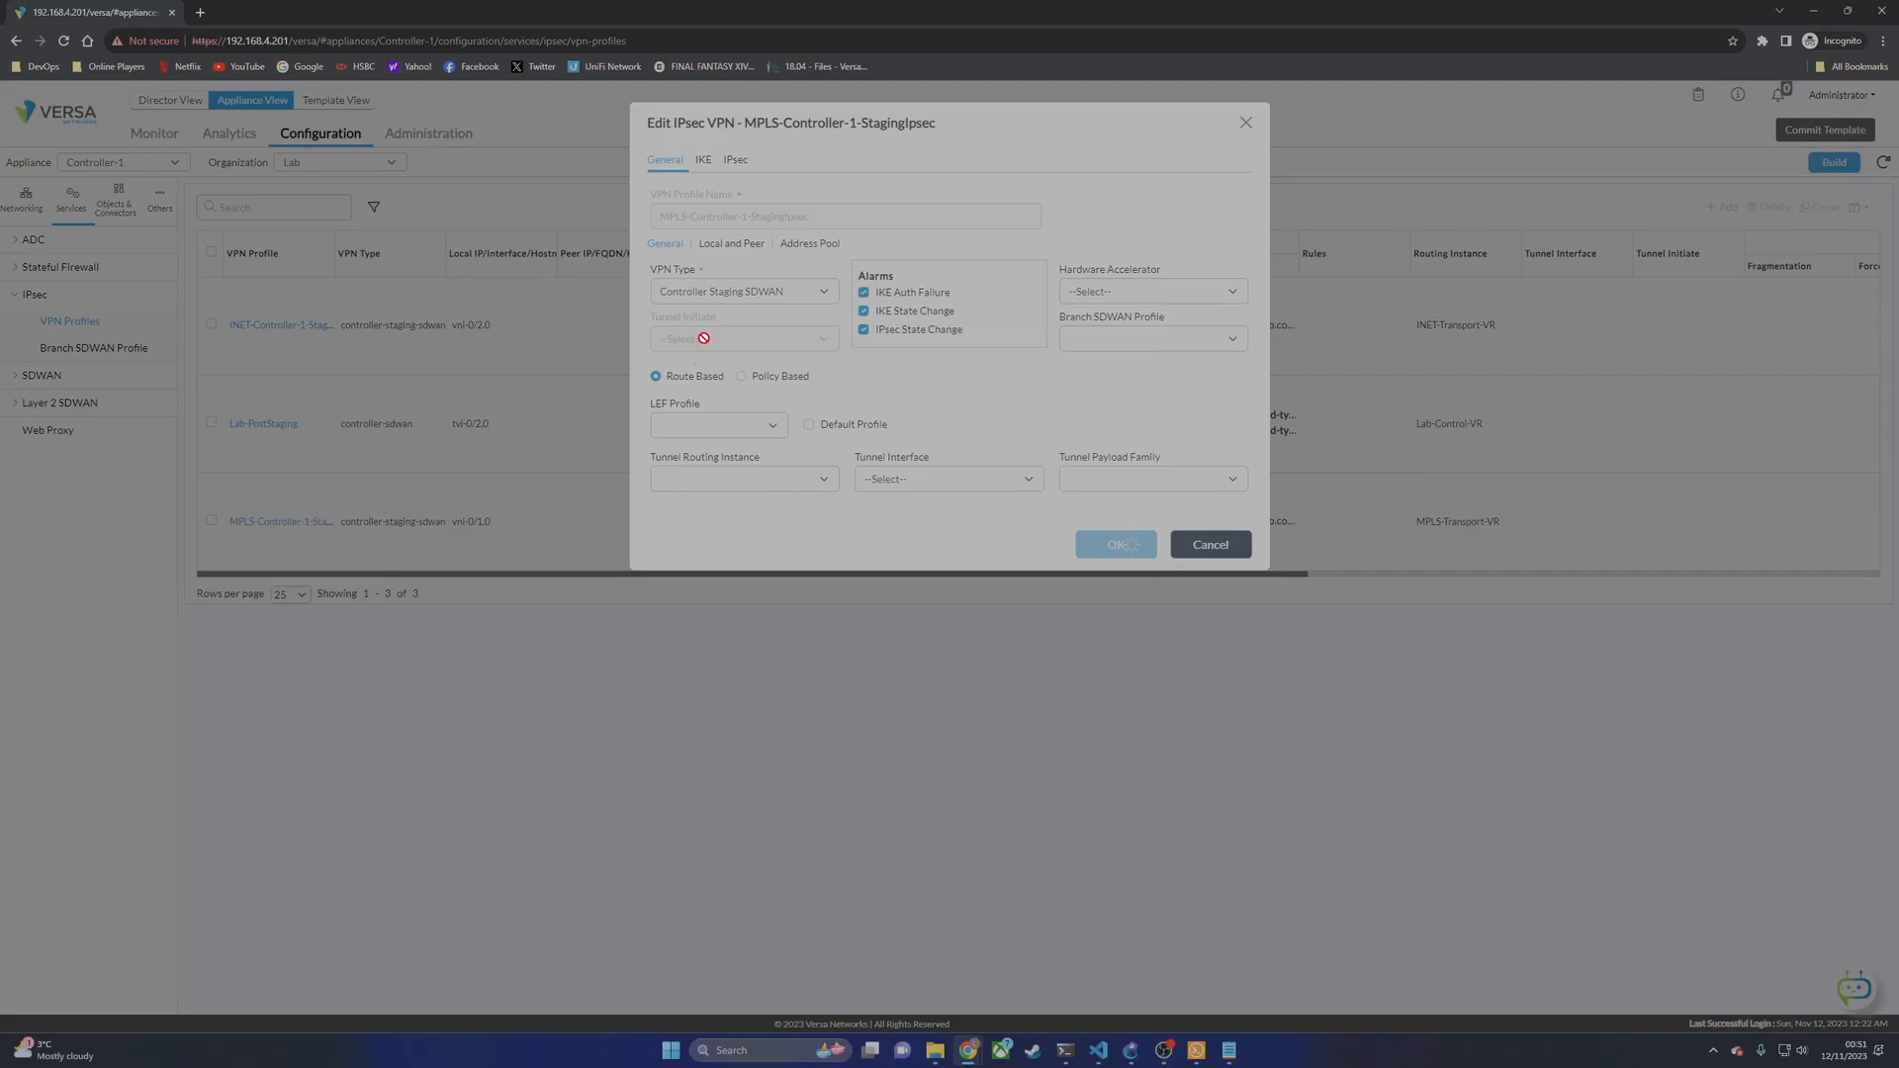
pyautogui.click(706, 161)
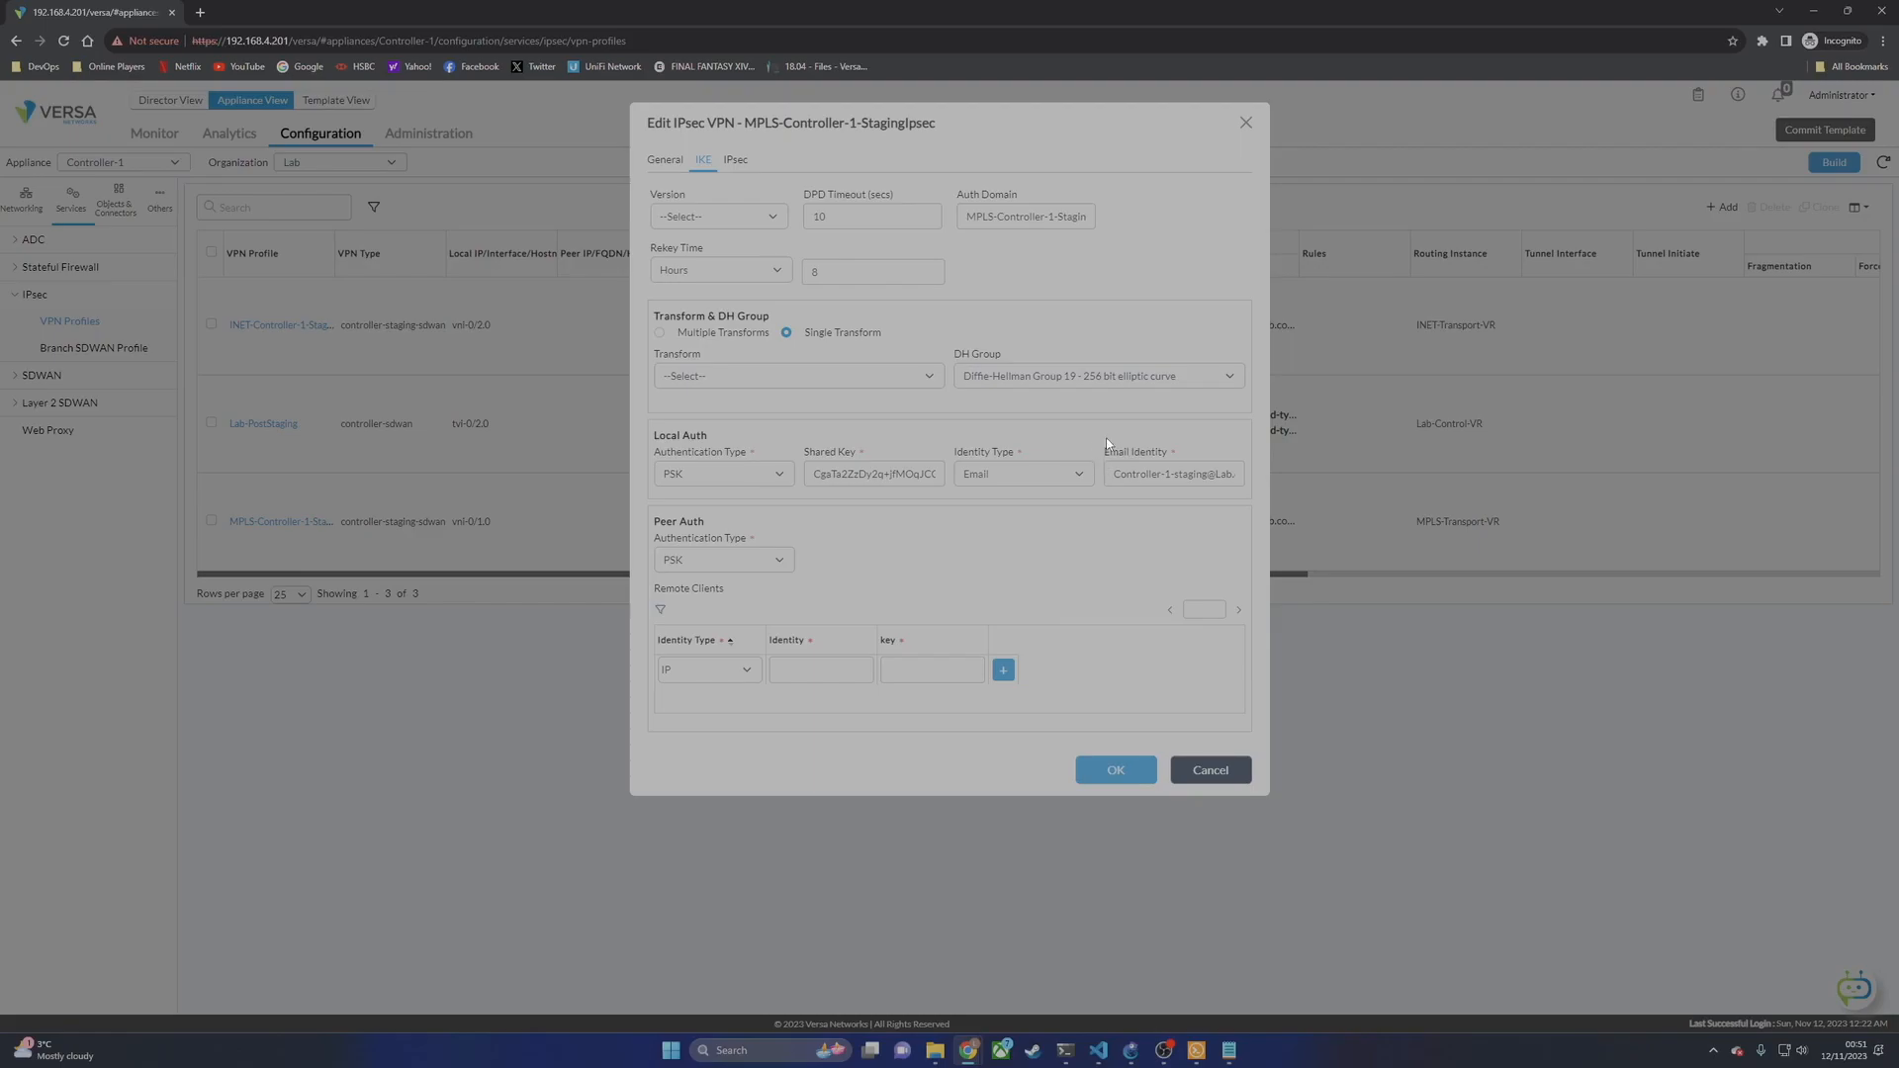
pyautogui.moveTo(1115, 474)
pyautogui.mouseDown()
pyautogui.moveTo(1237, 474)
pyautogui.moveTo(1113, 474)
pyautogui.mouseUp()
pyautogui.click(1159, 474)
pyautogui.rightClick(1116, 474)
pyautogui.click(1152, 526)
# Step: Paste the identity after -r in the Notepad command, add -l, and discard the profile dialog
pyautogui.click(1228, 1050)
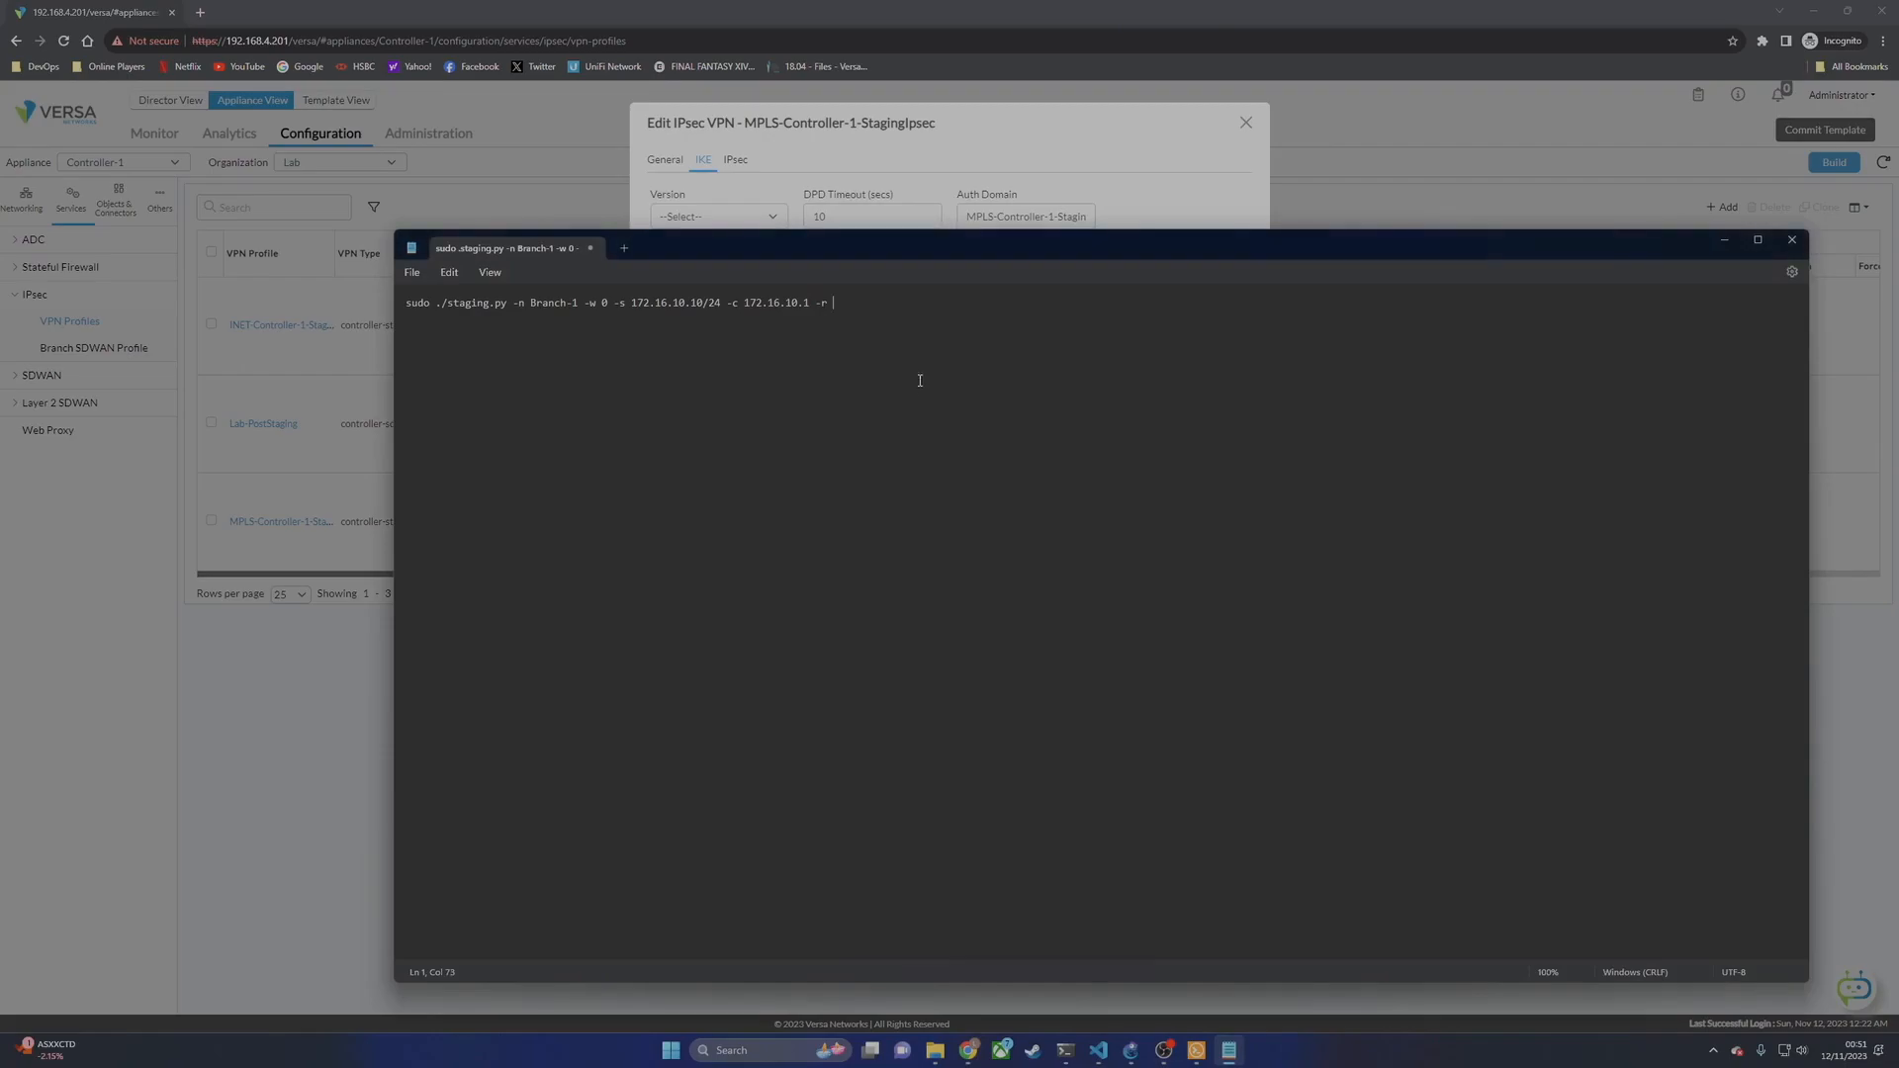
pyautogui.hotkey('ctrl', 'v')
pyautogui.write('-l')
pyautogui.click(980, 145)
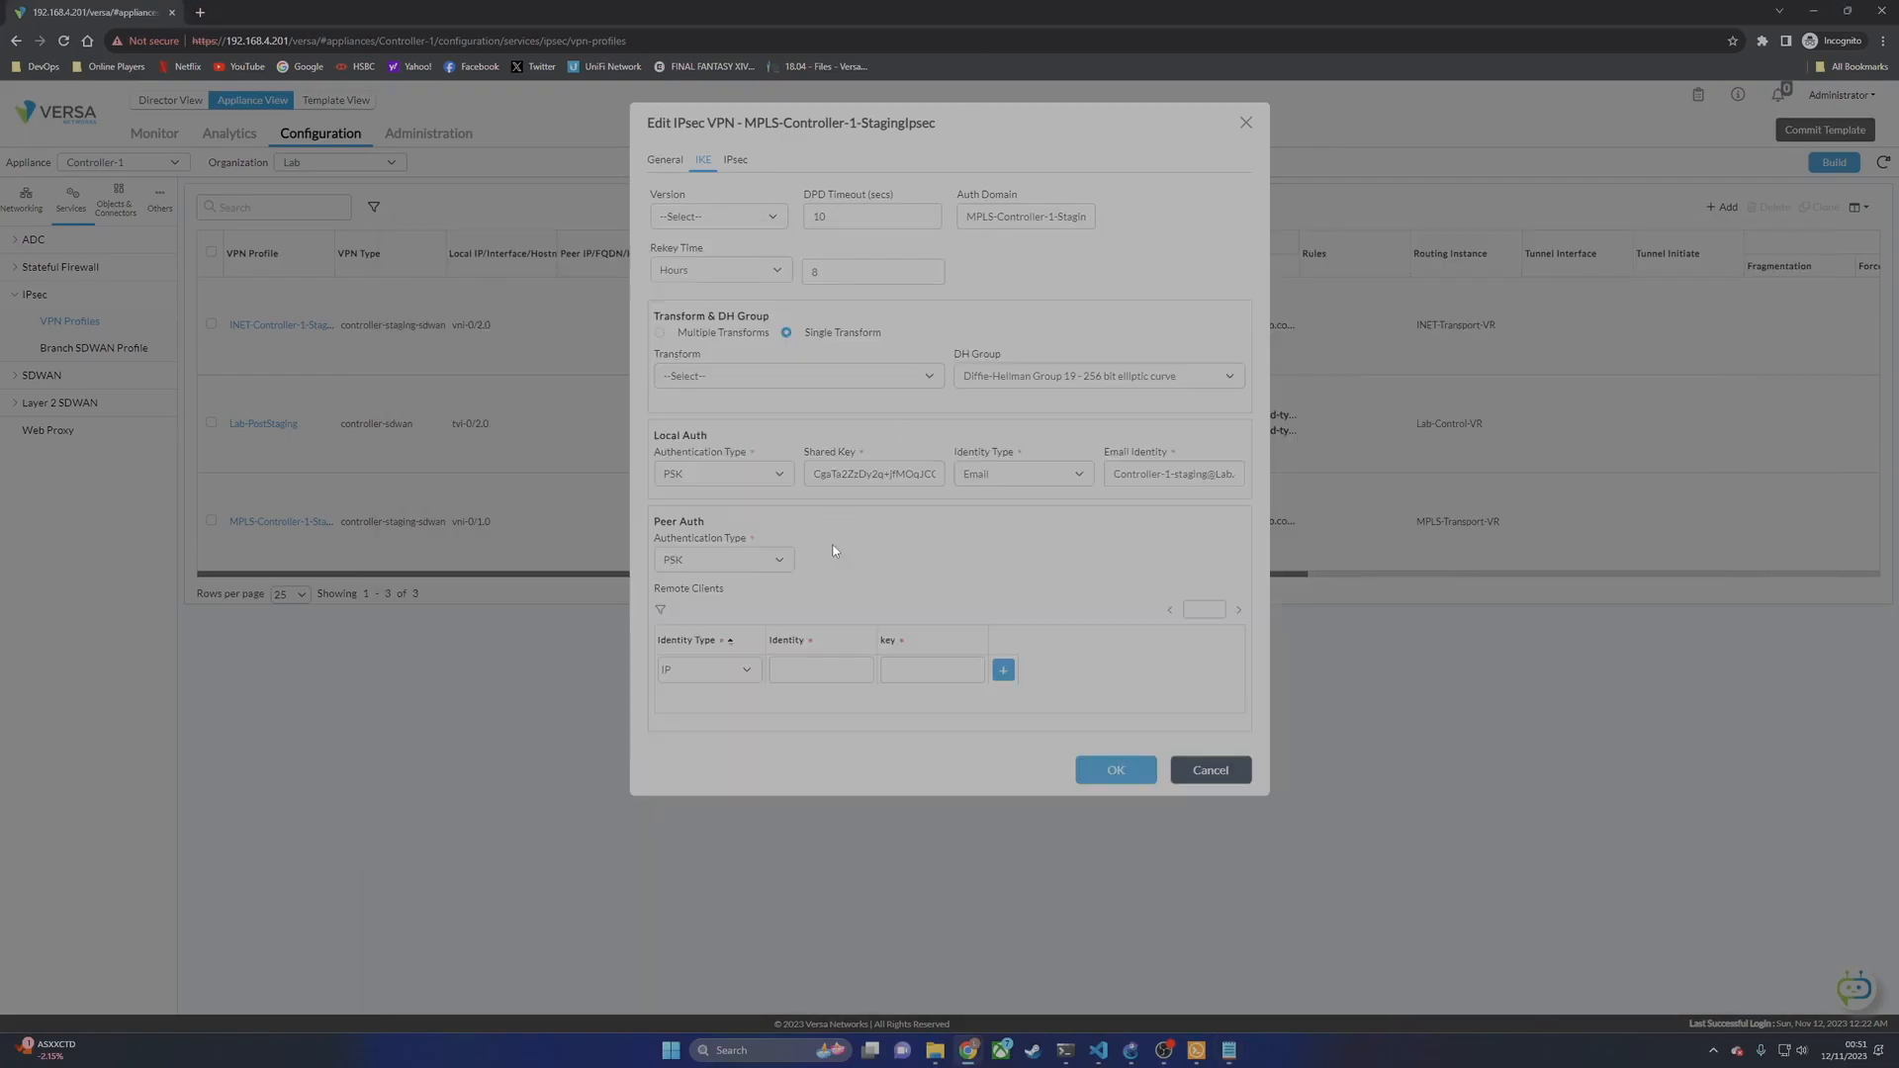
pyautogui.click(667, 169)
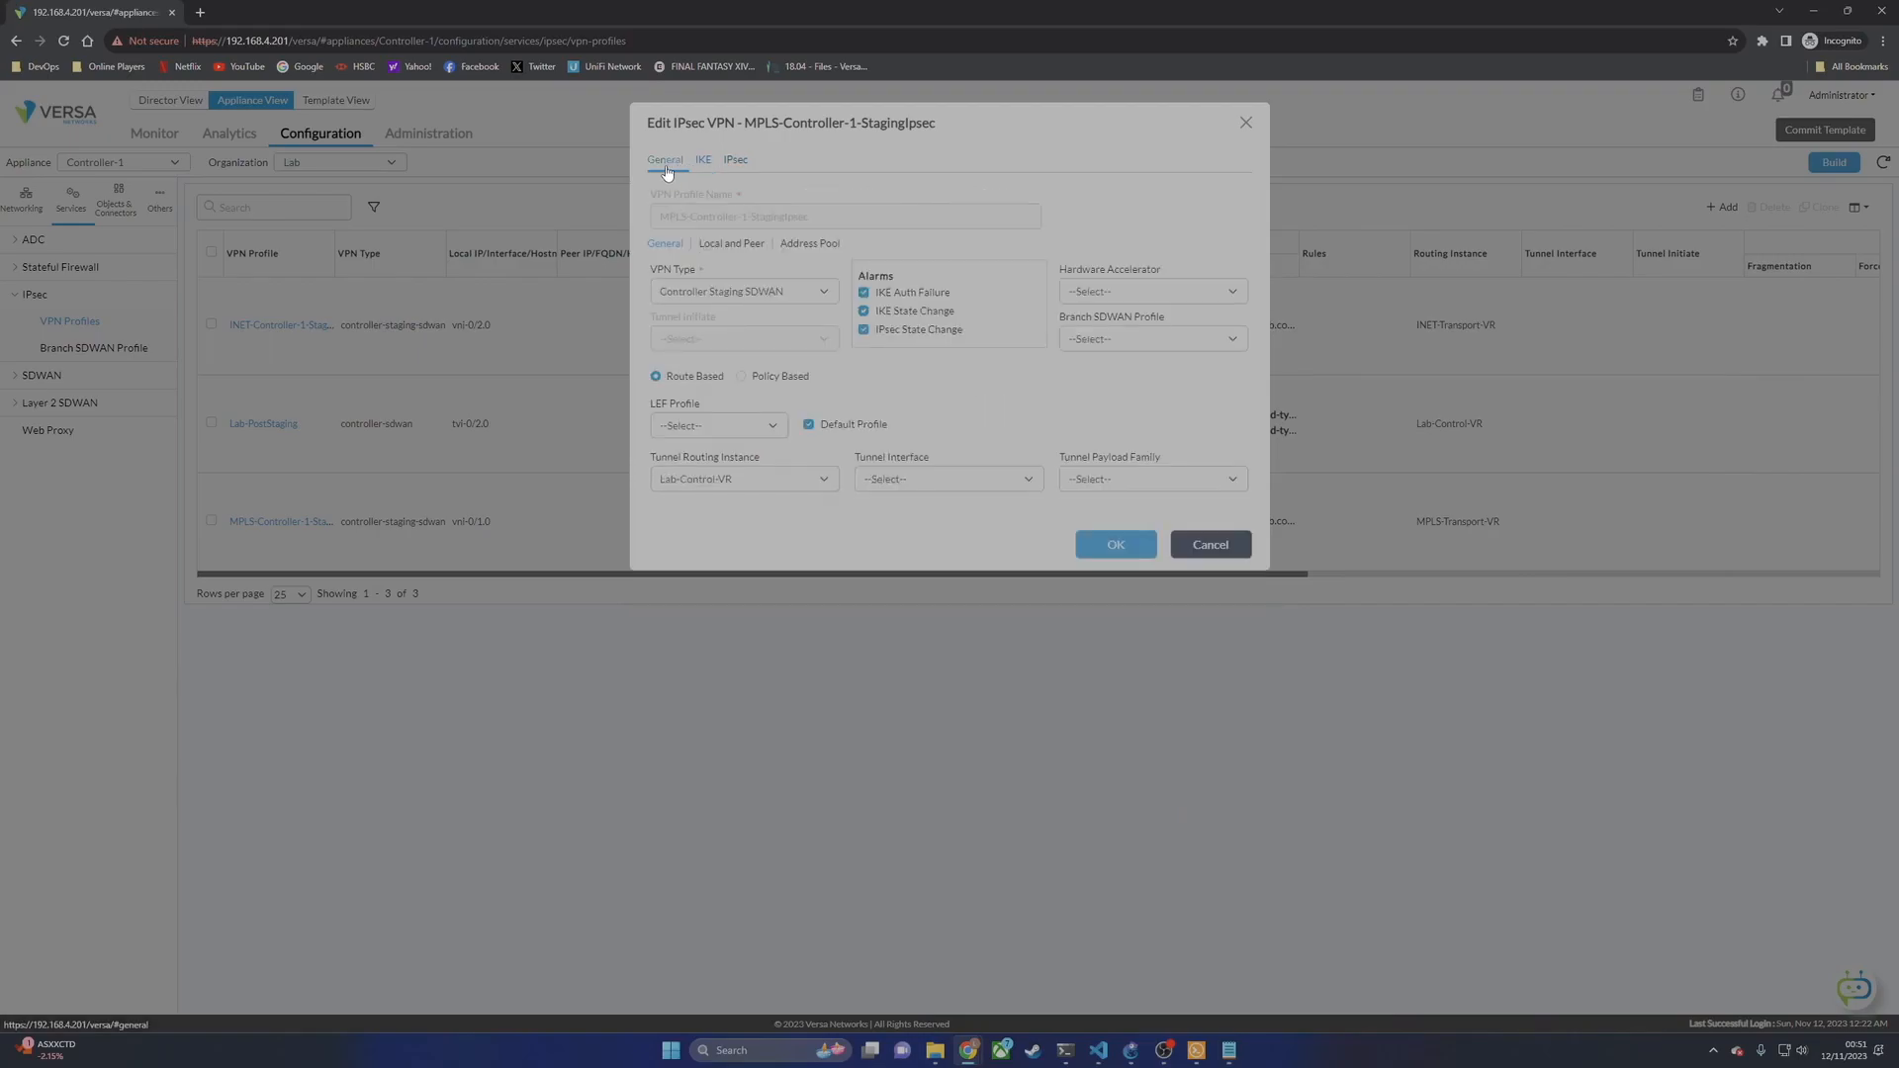
pyautogui.click(1207, 542)
pyautogui.click(979, 238)
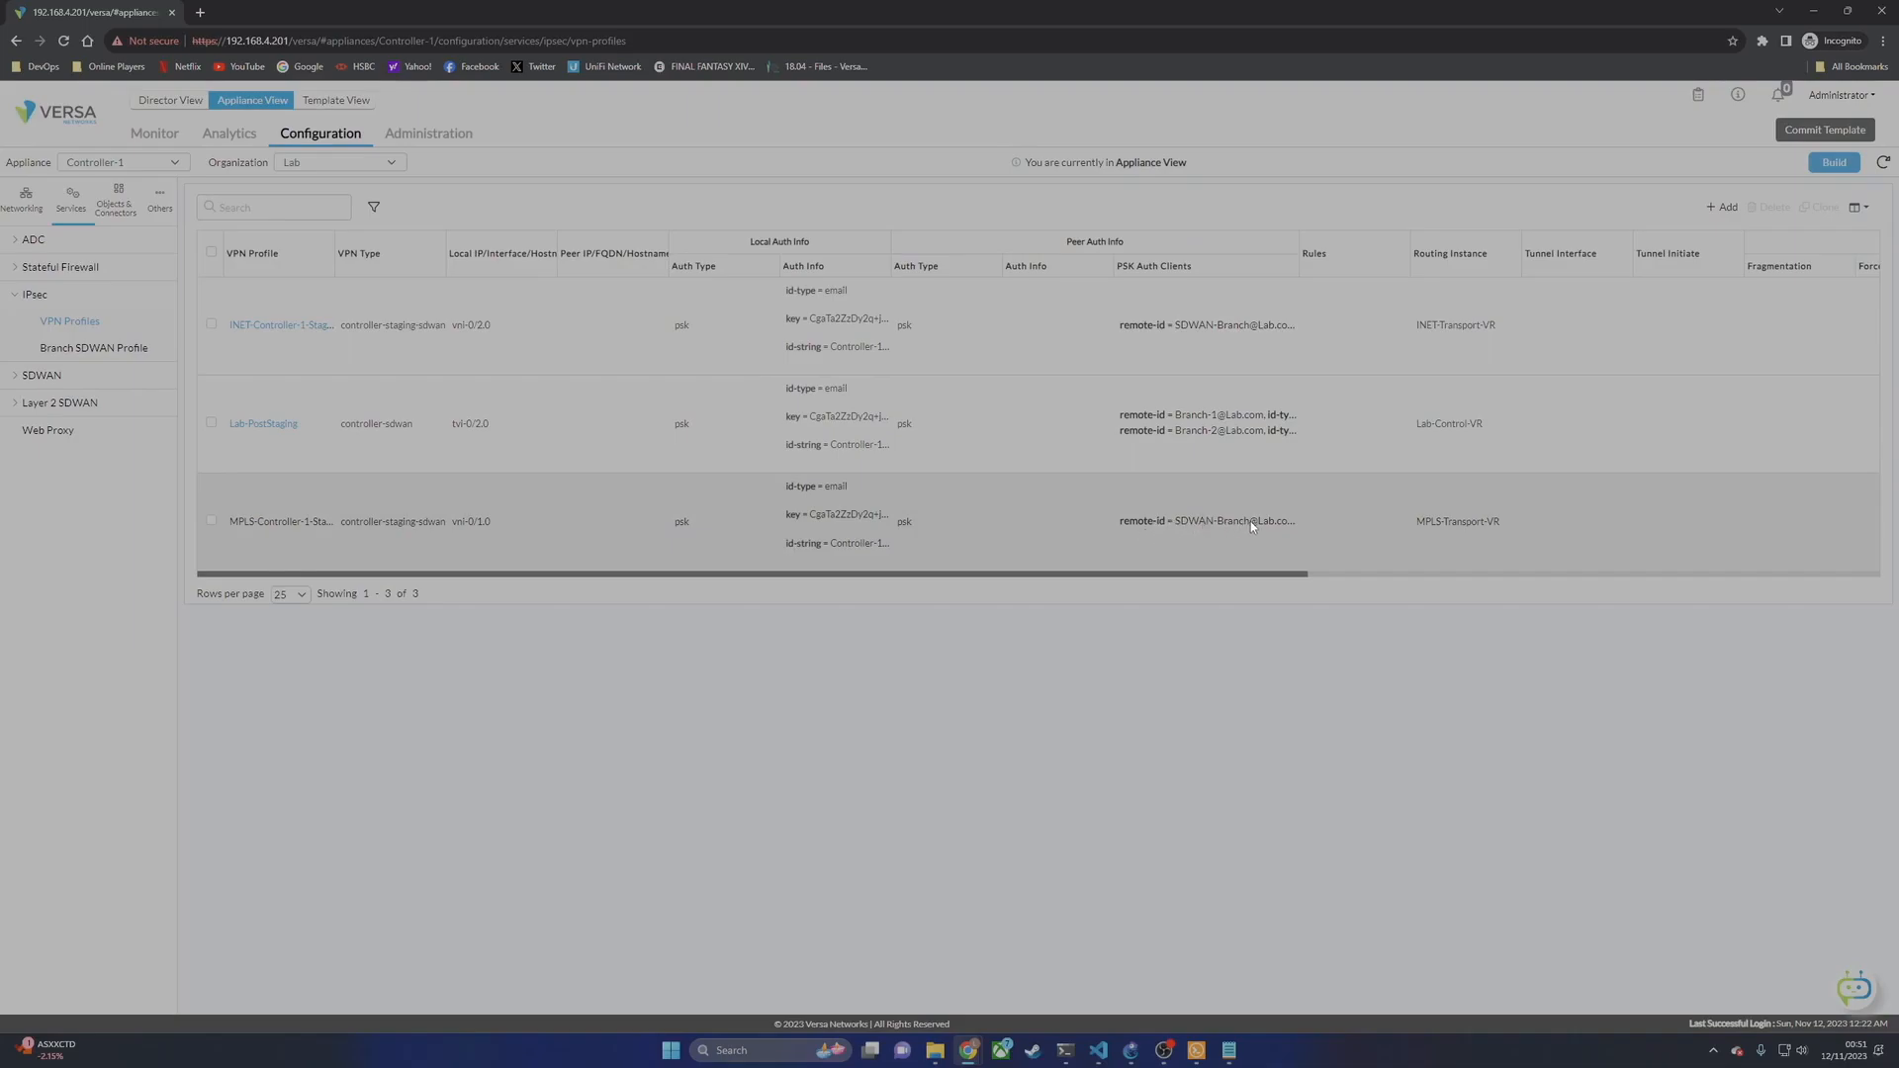
# Step: Add the branch e-mail identity after -l and gateway 172.16.10.254, then select the whole command
pyautogui.click(1229, 1050)
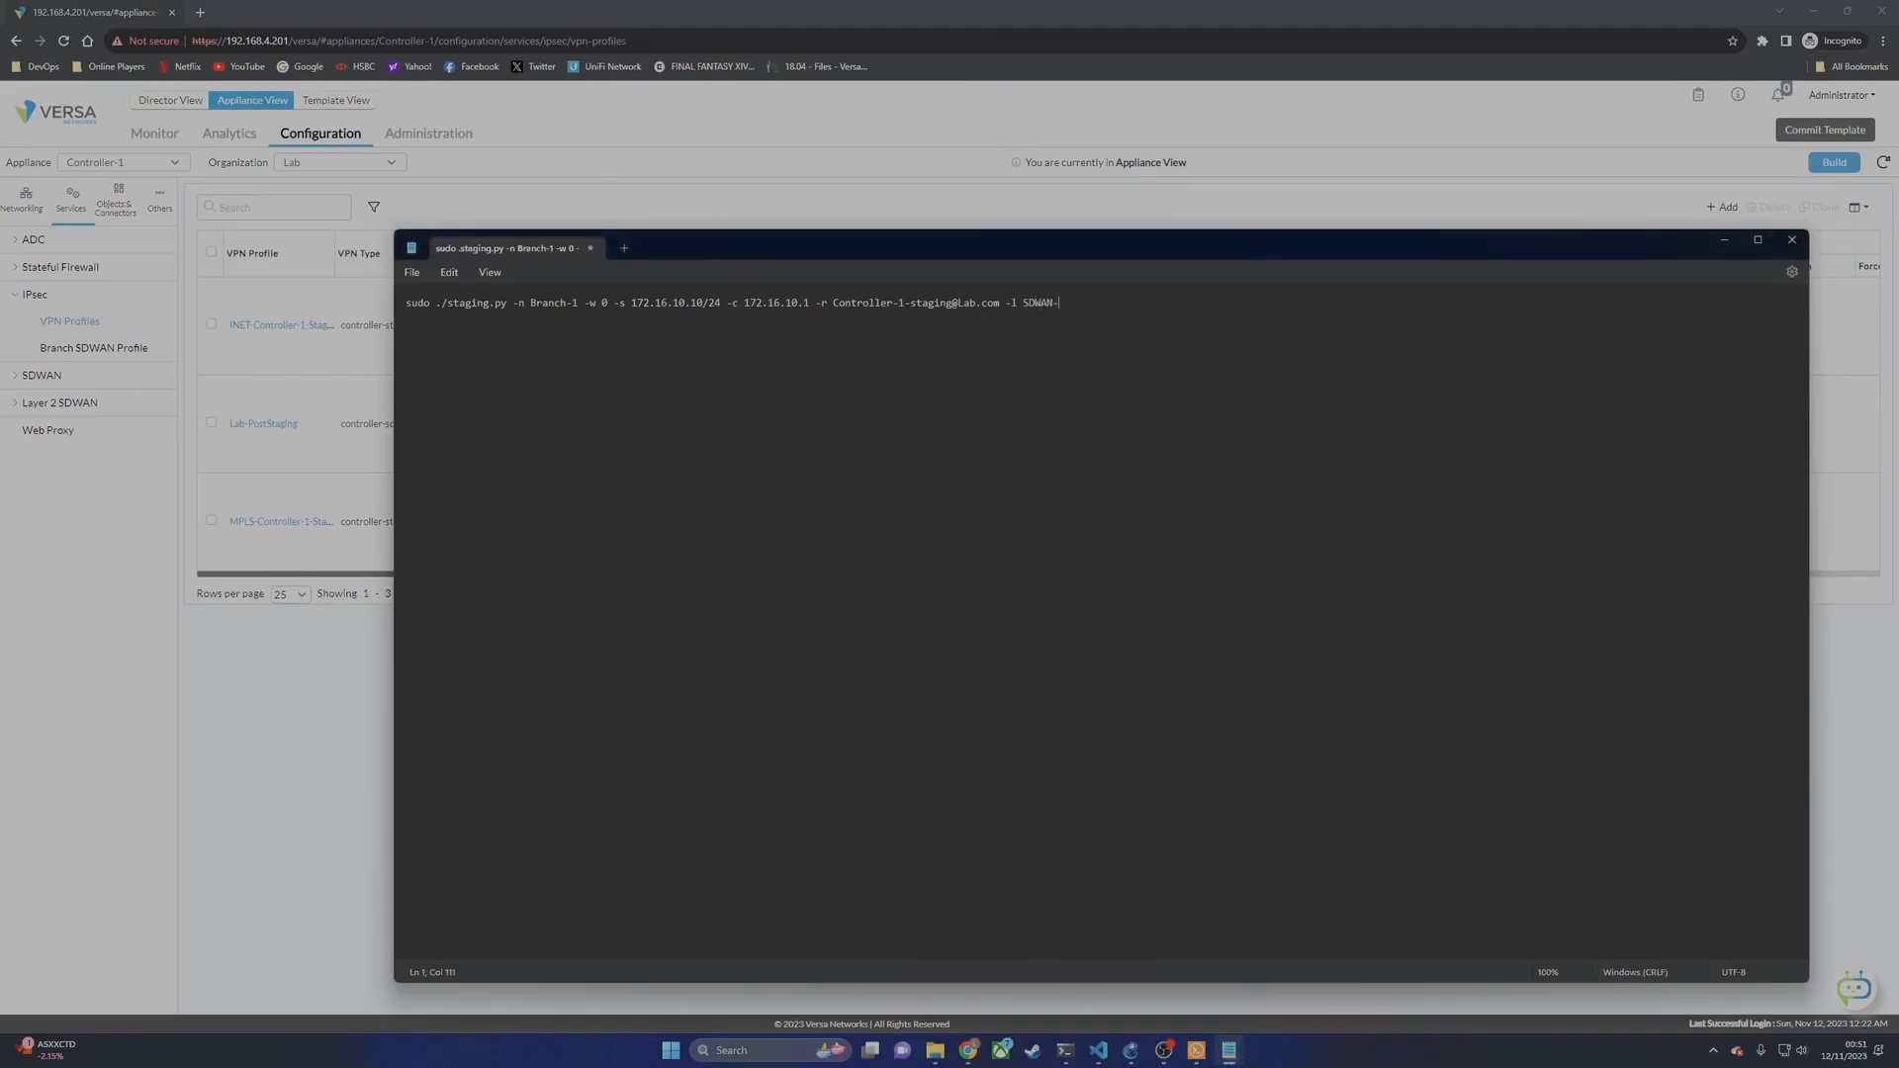
pyautogui.write('.16.10.254')
pyautogui.moveTo(1245, 302); pyautogui.dragTo(408, 303)
pyautogui.hotkey('ctrl', 'c')
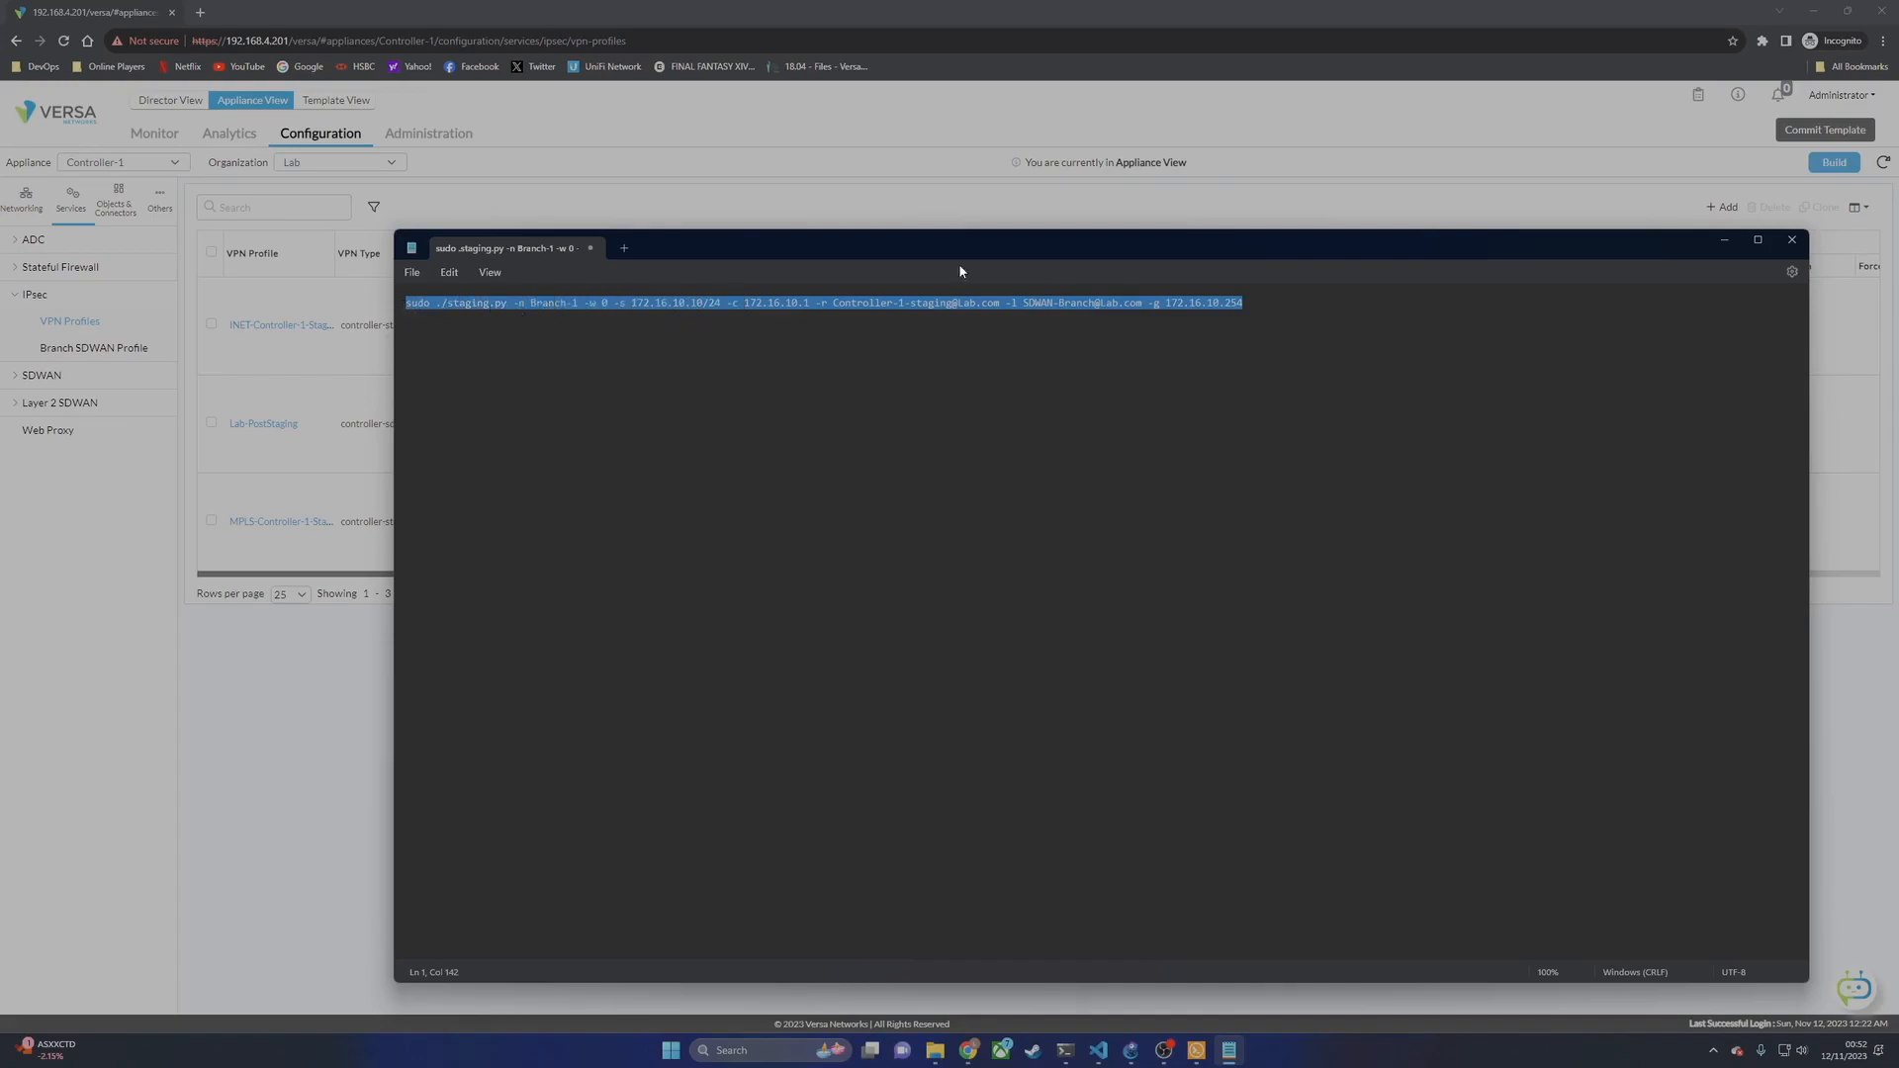
# Step: Clear the Branch-1 terminal, then paste and run the staging.py command
pyautogui.click(1196, 1050)
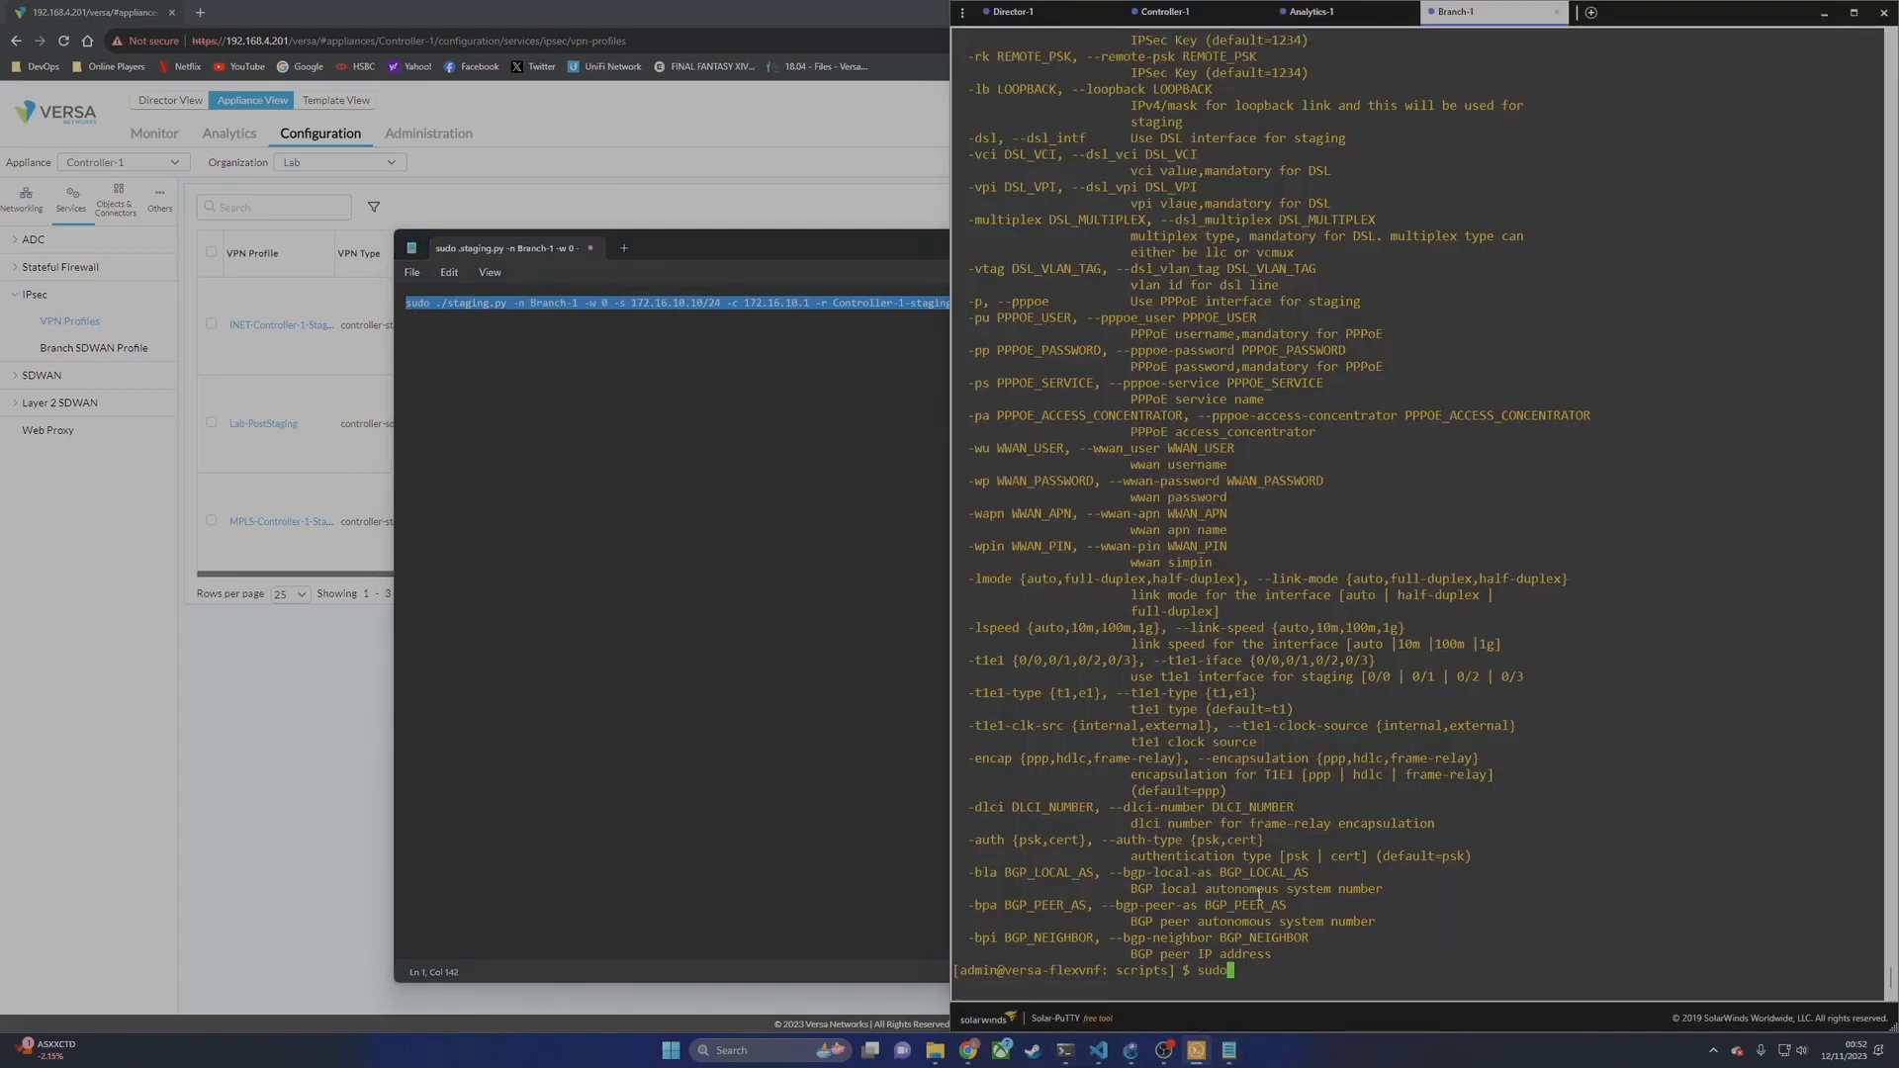
pyautogui.press('BackSpace')
pyautogui.press('BackSpace')
pyautogui.press('BackSpace')
pyautogui.press('BackSpace')
pyautogui.write('clear')
pyautogui.press('Return')
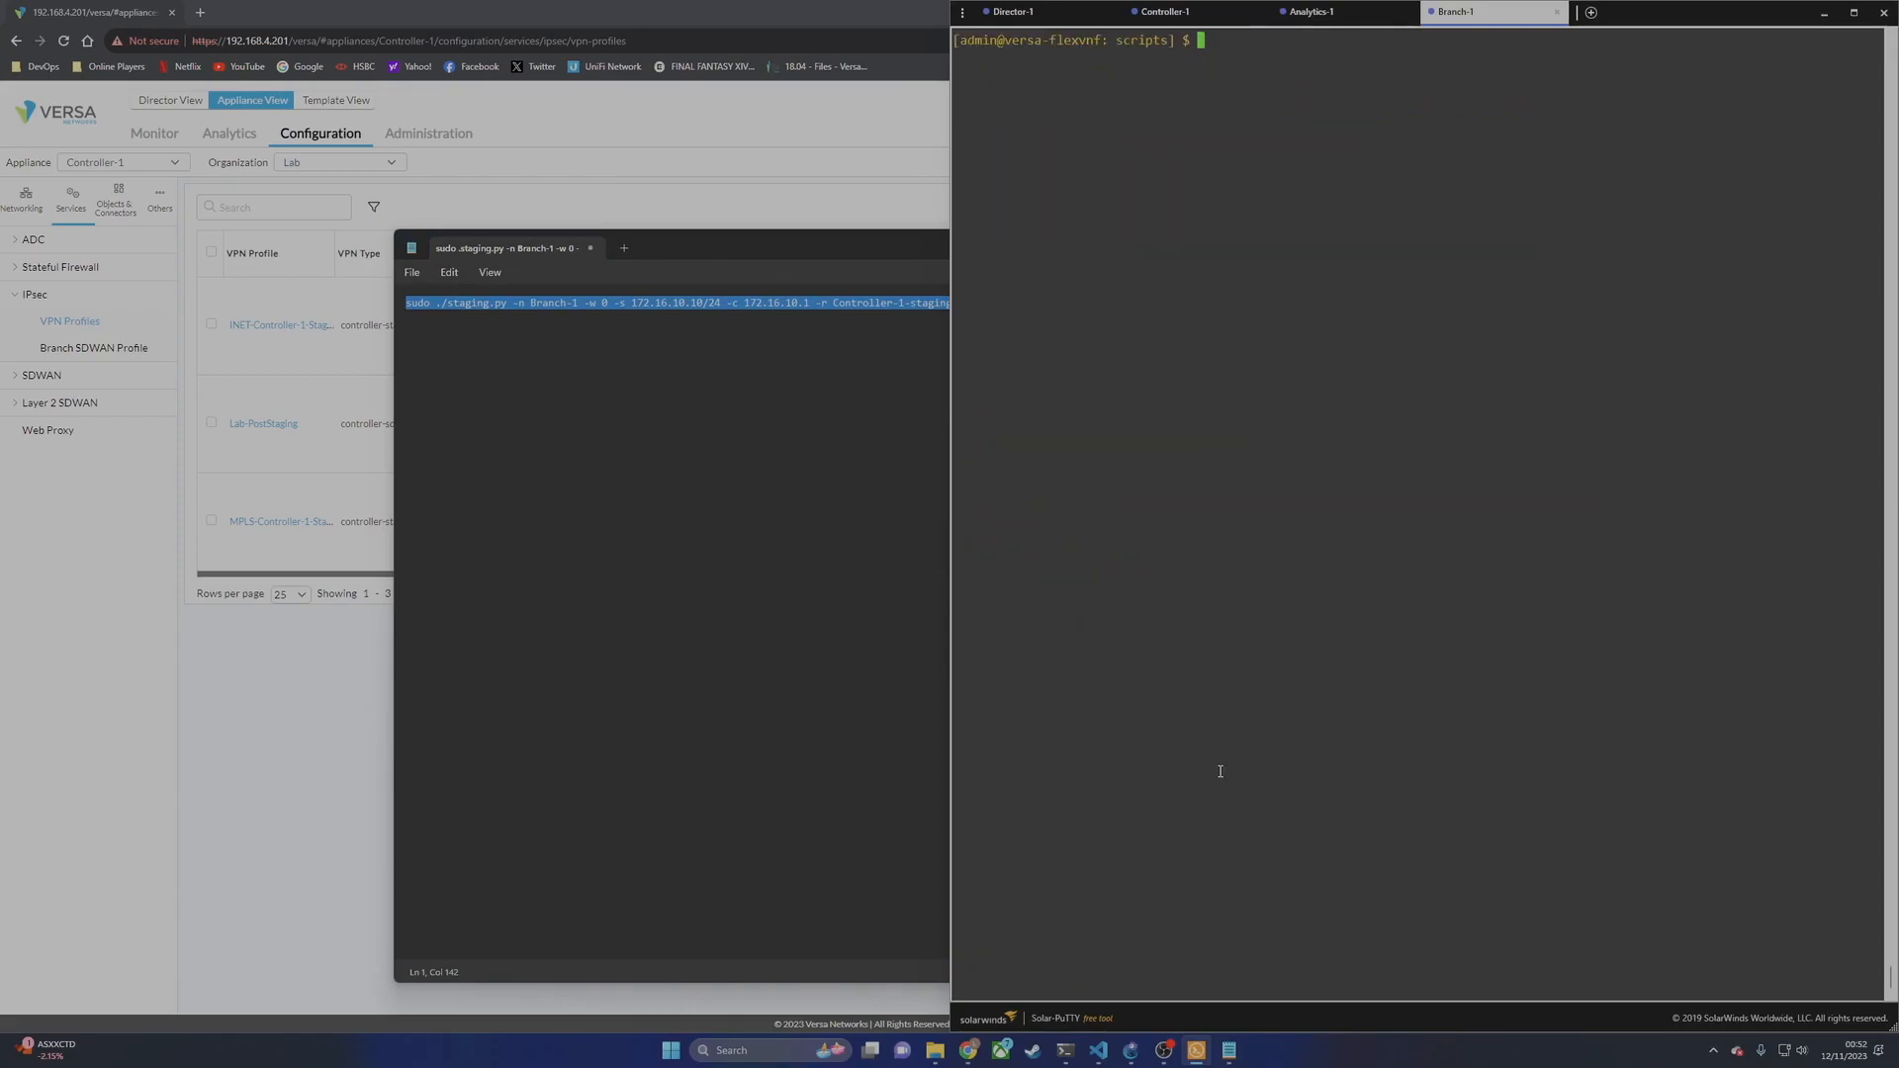
pyautogui.rightClick(1216, 262)
pyautogui.press('Return')
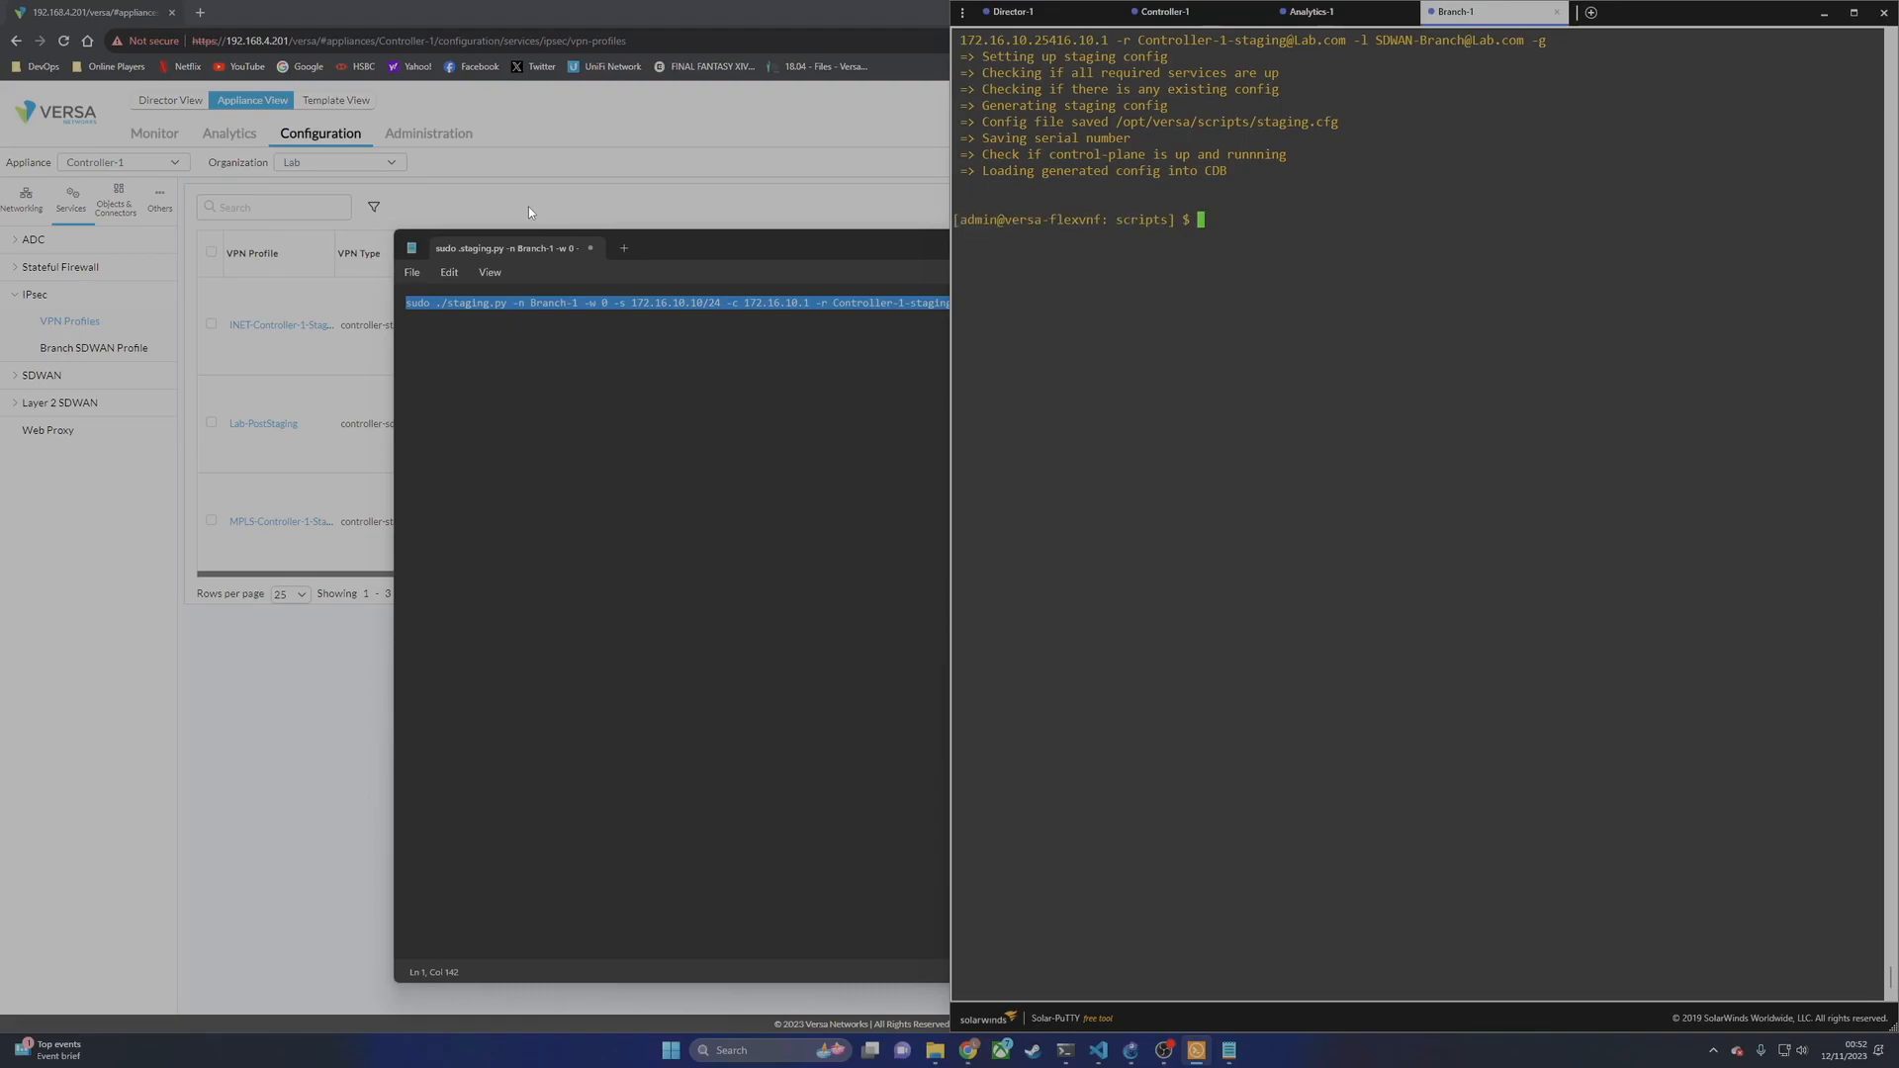
# Step: Check in the Tasks list that task 8, Branch-1's appliance creation, is running at 30%
pyautogui.click(676, 122)
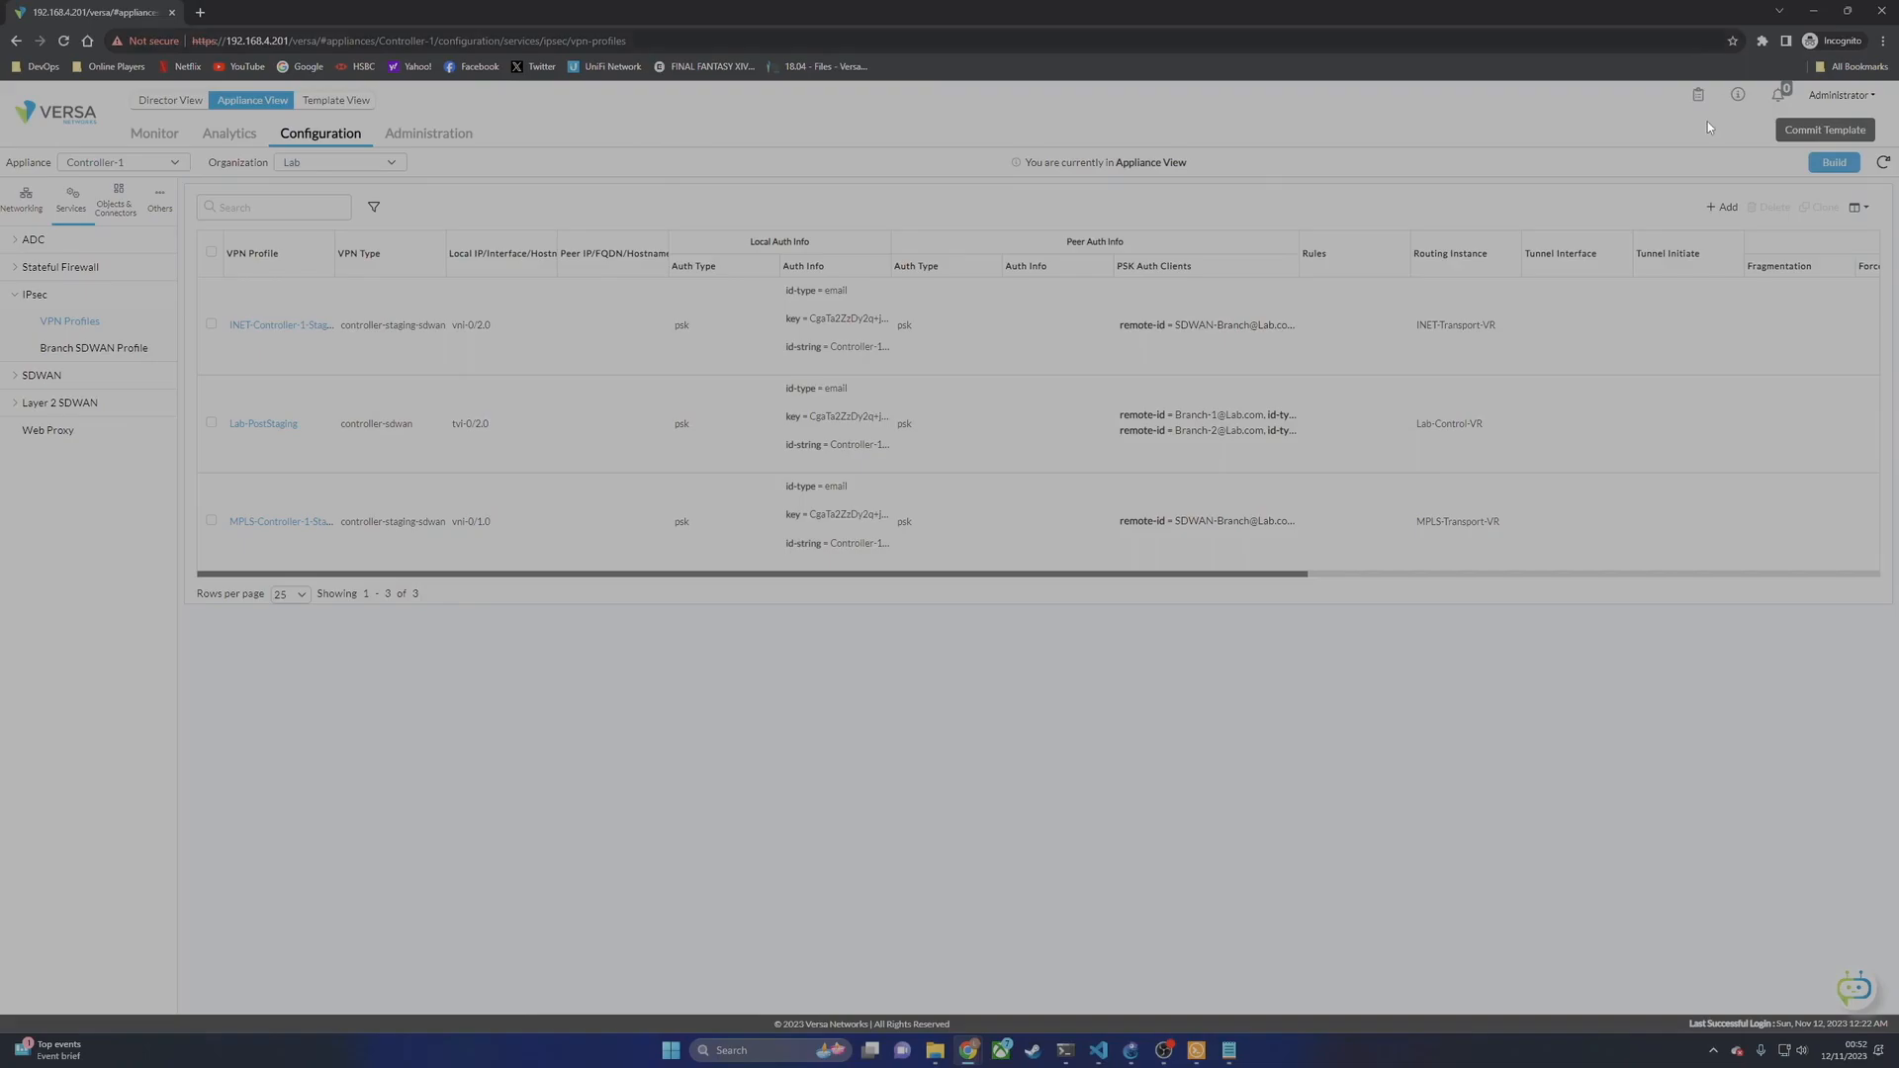
pyautogui.click(1700, 96)
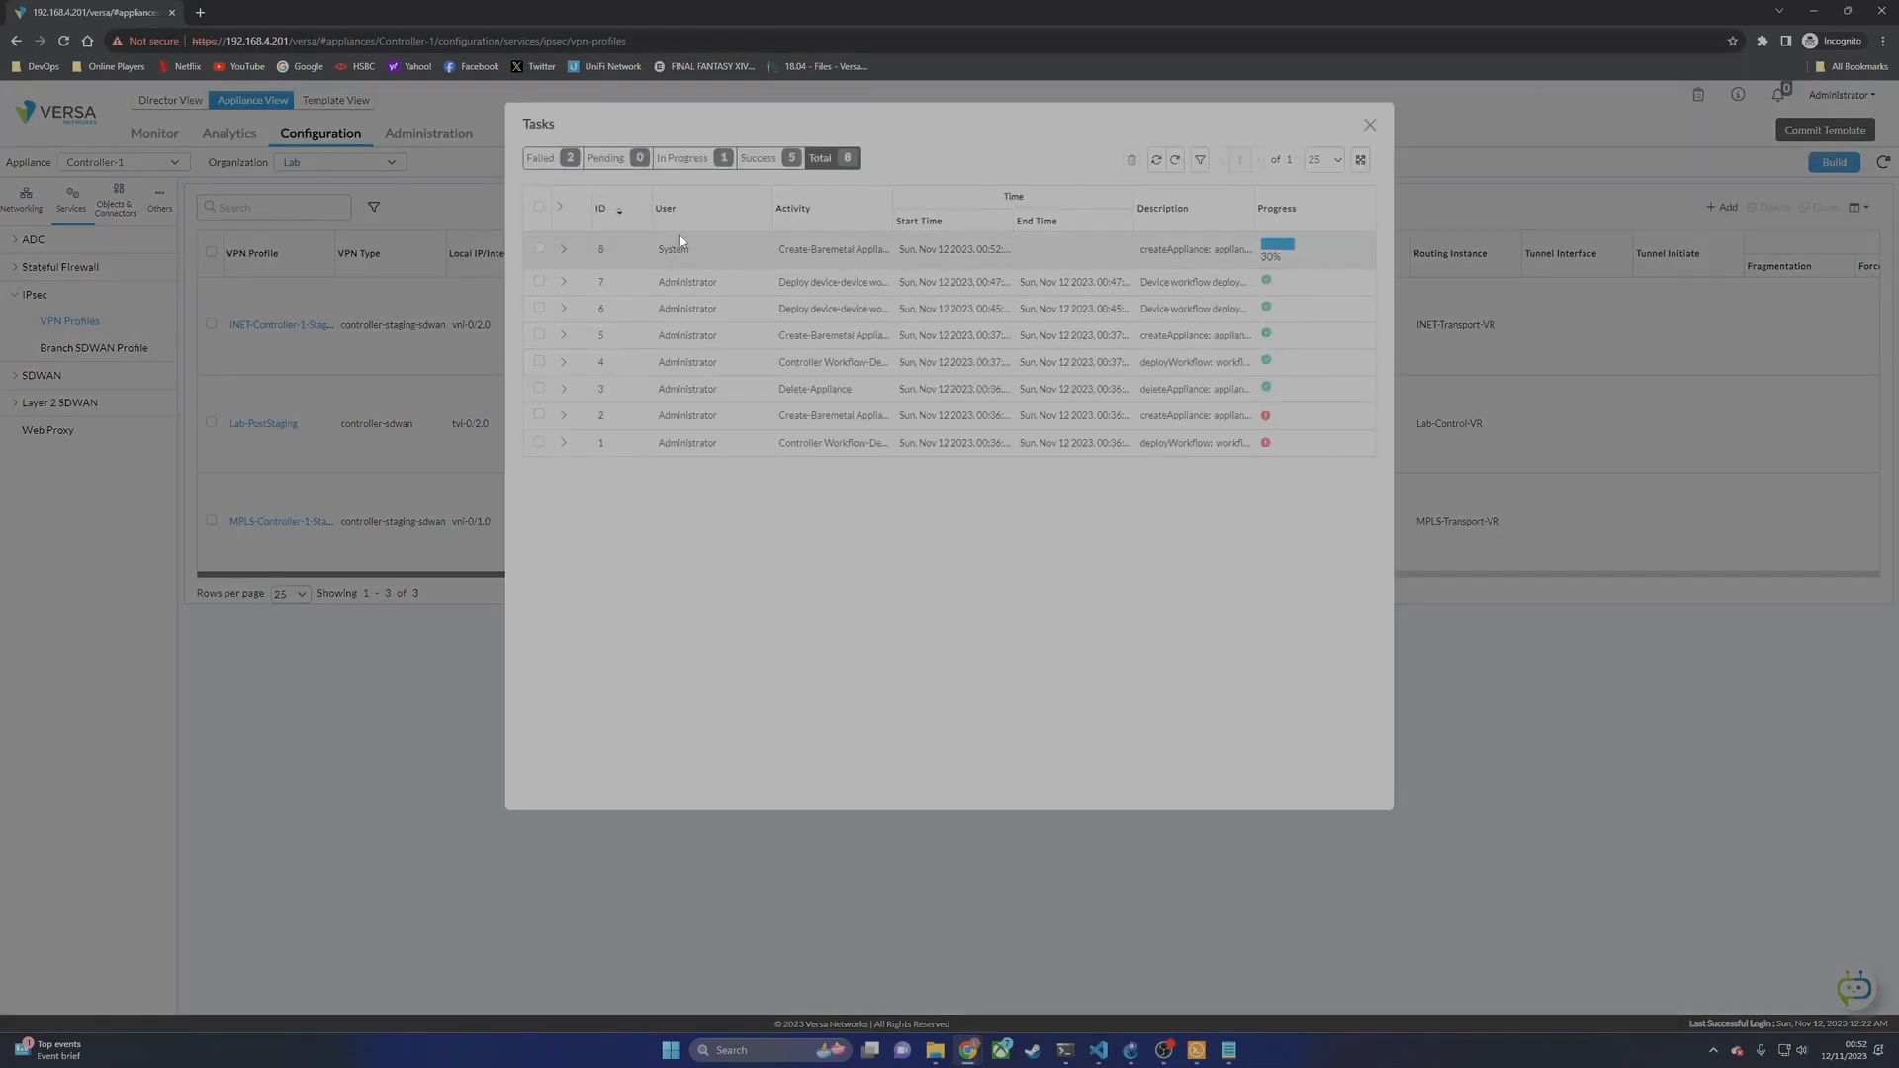
pyautogui.click(563, 250)
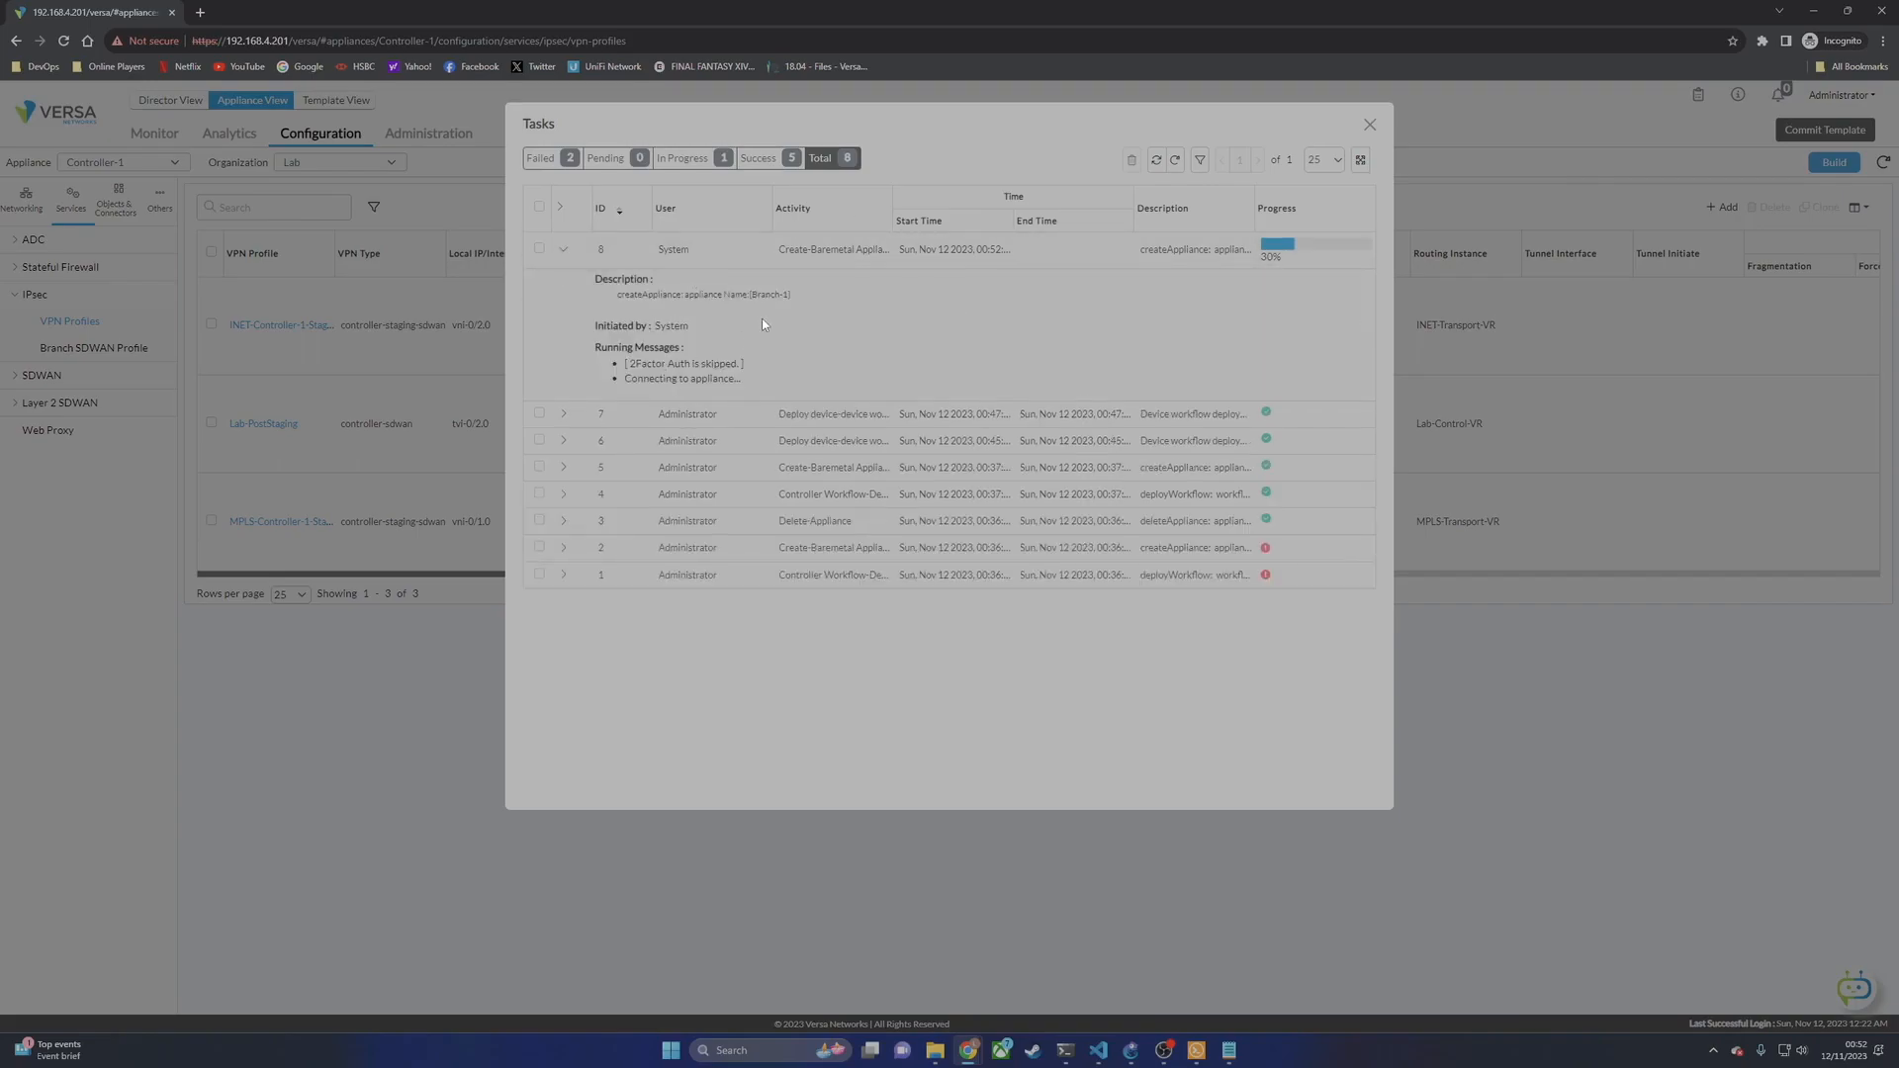
pyautogui.moveTo(754, 299); pyautogui.dragTo(790, 296)
# Step: Paste a second copy of the staging command on a new line in Notepad
pyautogui.click(1228, 1050)
pyautogui.moveTo(1248, 405); pyautogui.dragTo(396, 290)
pyautogui.hotkey('ctrl', 'c')
pyautogui.press('Right')
pyautogui.press('Return')
pyautogui.press('Return')
pyautogui.hotkey('ctrl', 'v')
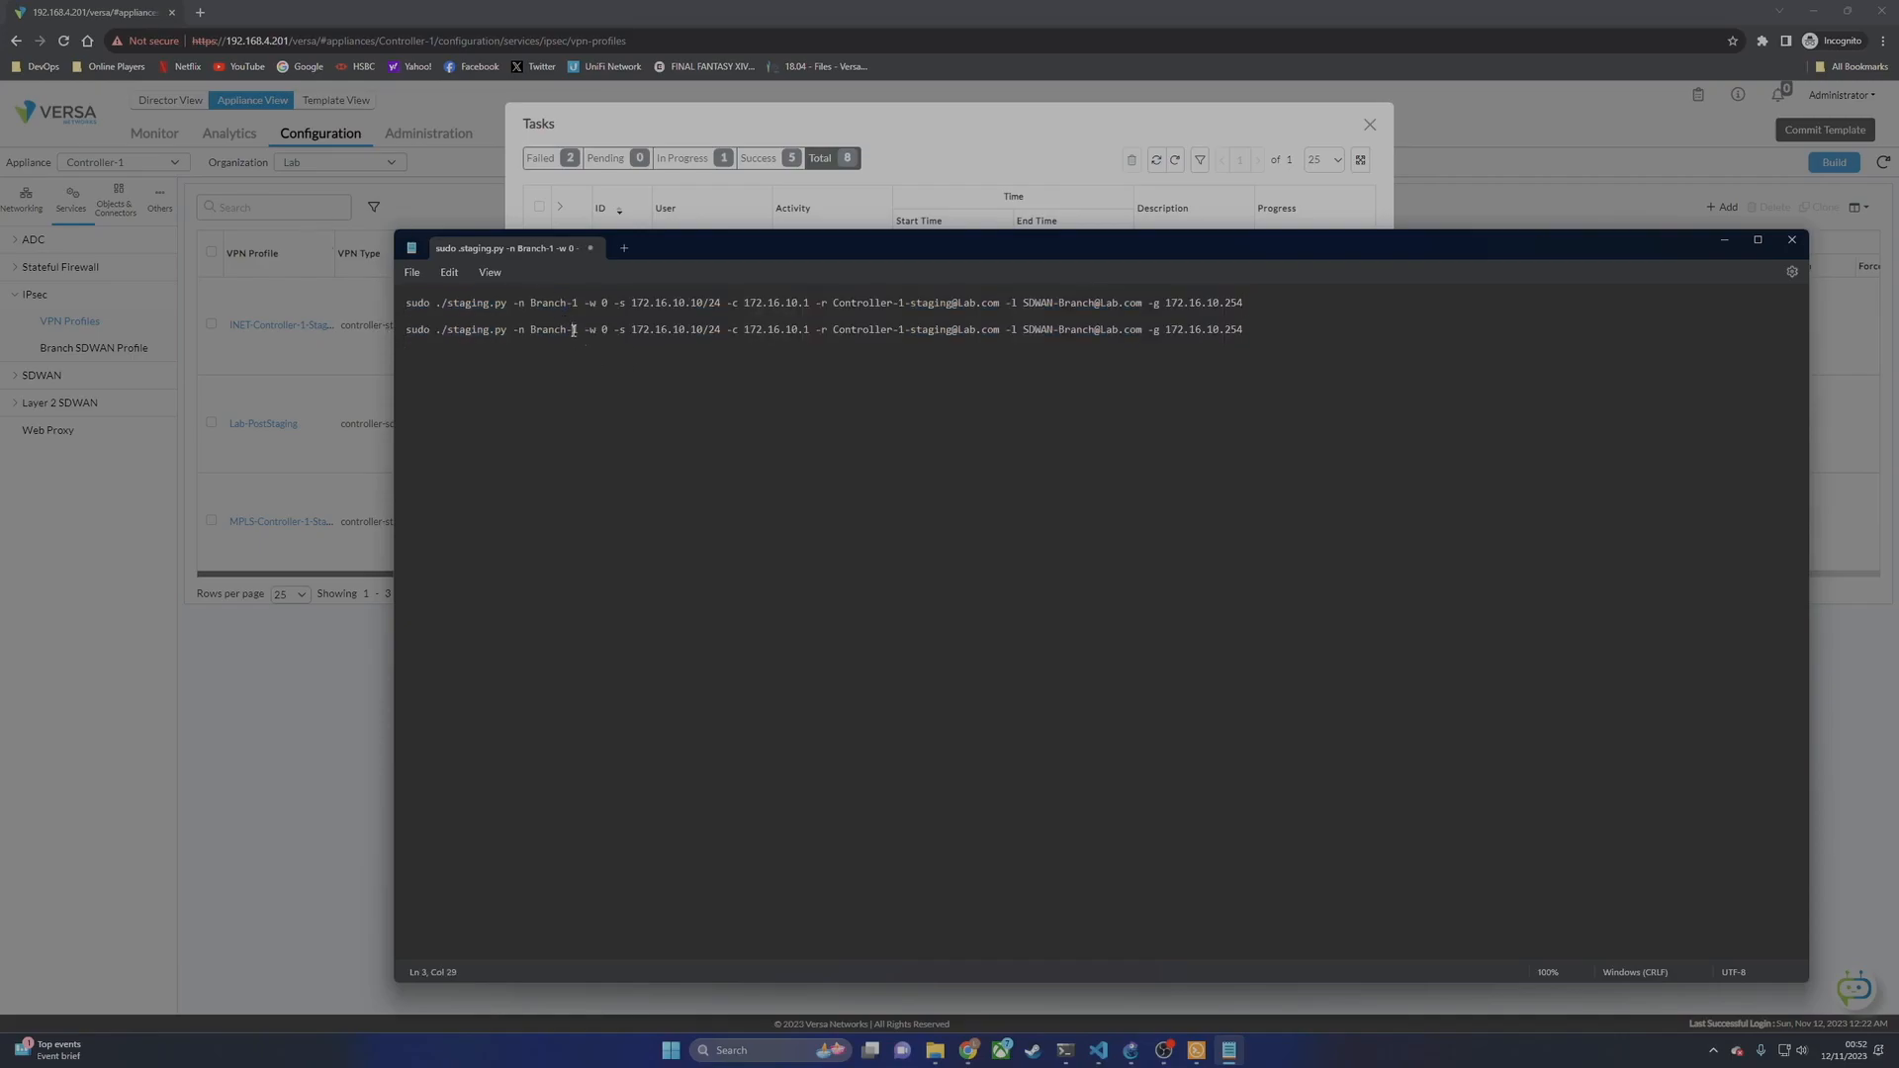
# Step: Change line 3 to Branch-2 with static address 172.16.10.20/24
pyautogui.click(575, 329)
pyautogui.press('Delete')
pyautogui.write('2')
pyautogui.moveTo(691, 331); pyautogui.dragTo(703, 332)
pyautogui.write('20')
# Step: Copy the Branch-2 command line and bring up the Branch-2 router's menu in GNS3
pyautogui.moveTo(1270, 329); pyautogui.dragTo(405, 330)
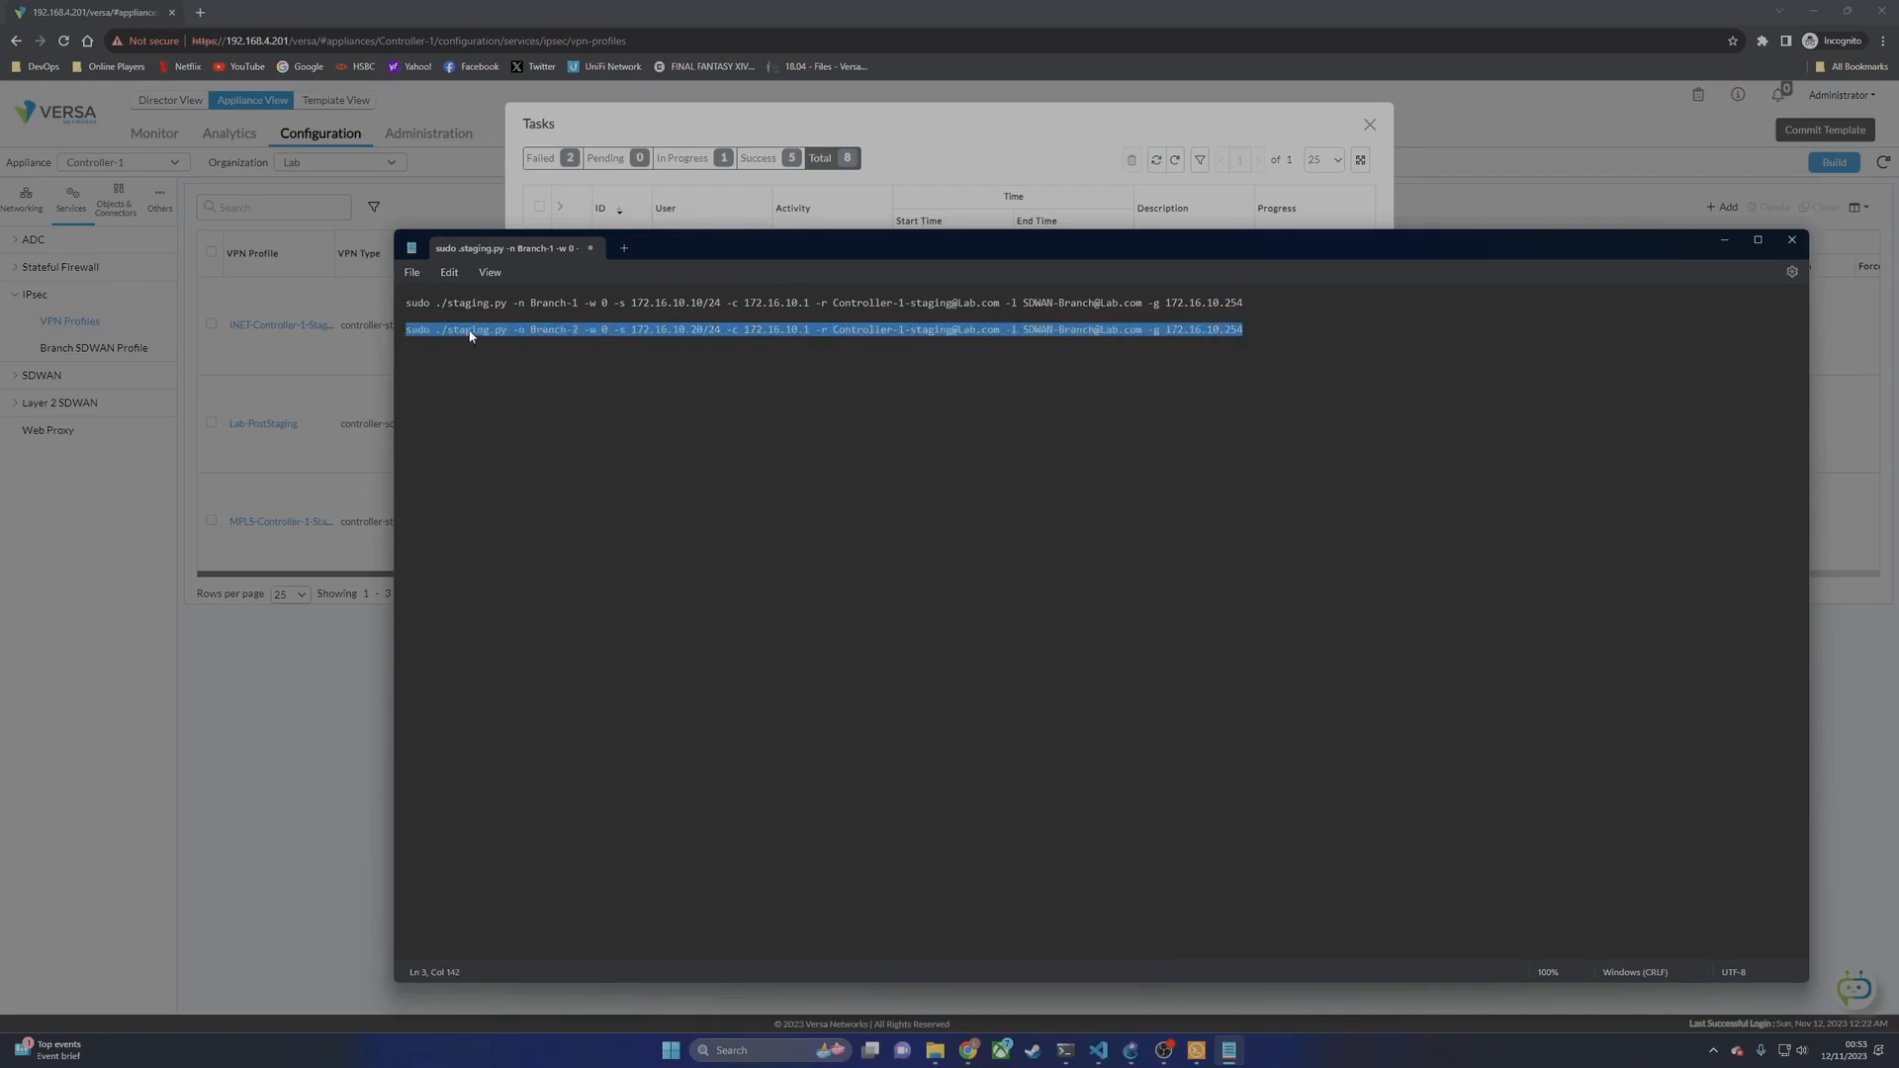
pyautogui.rightClick(471, 332)
pyautogui.click(1130, 1050)
pyautogui.rightClick(188, 669)
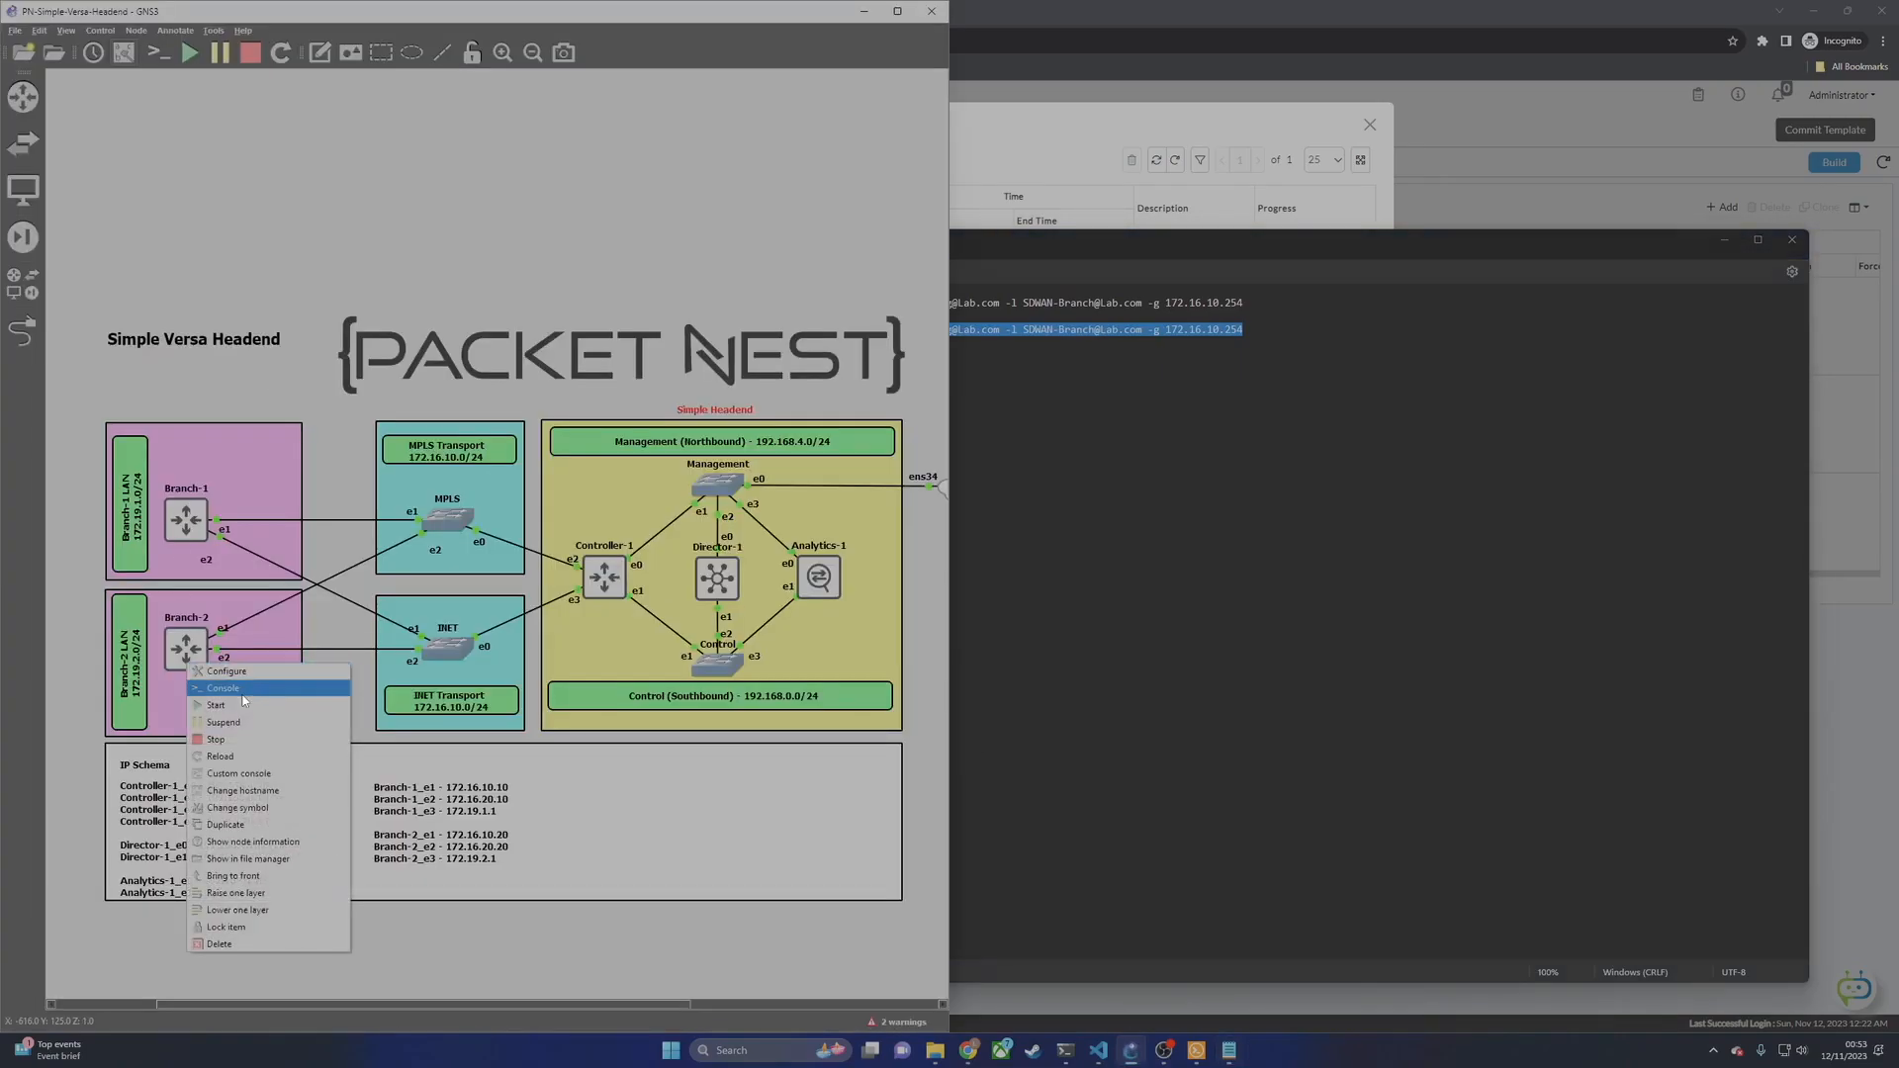
# Step: Open the Branch-2 console, log in as admin and change to /opt/versa/scripts/
pyautogui.click(240, 687)
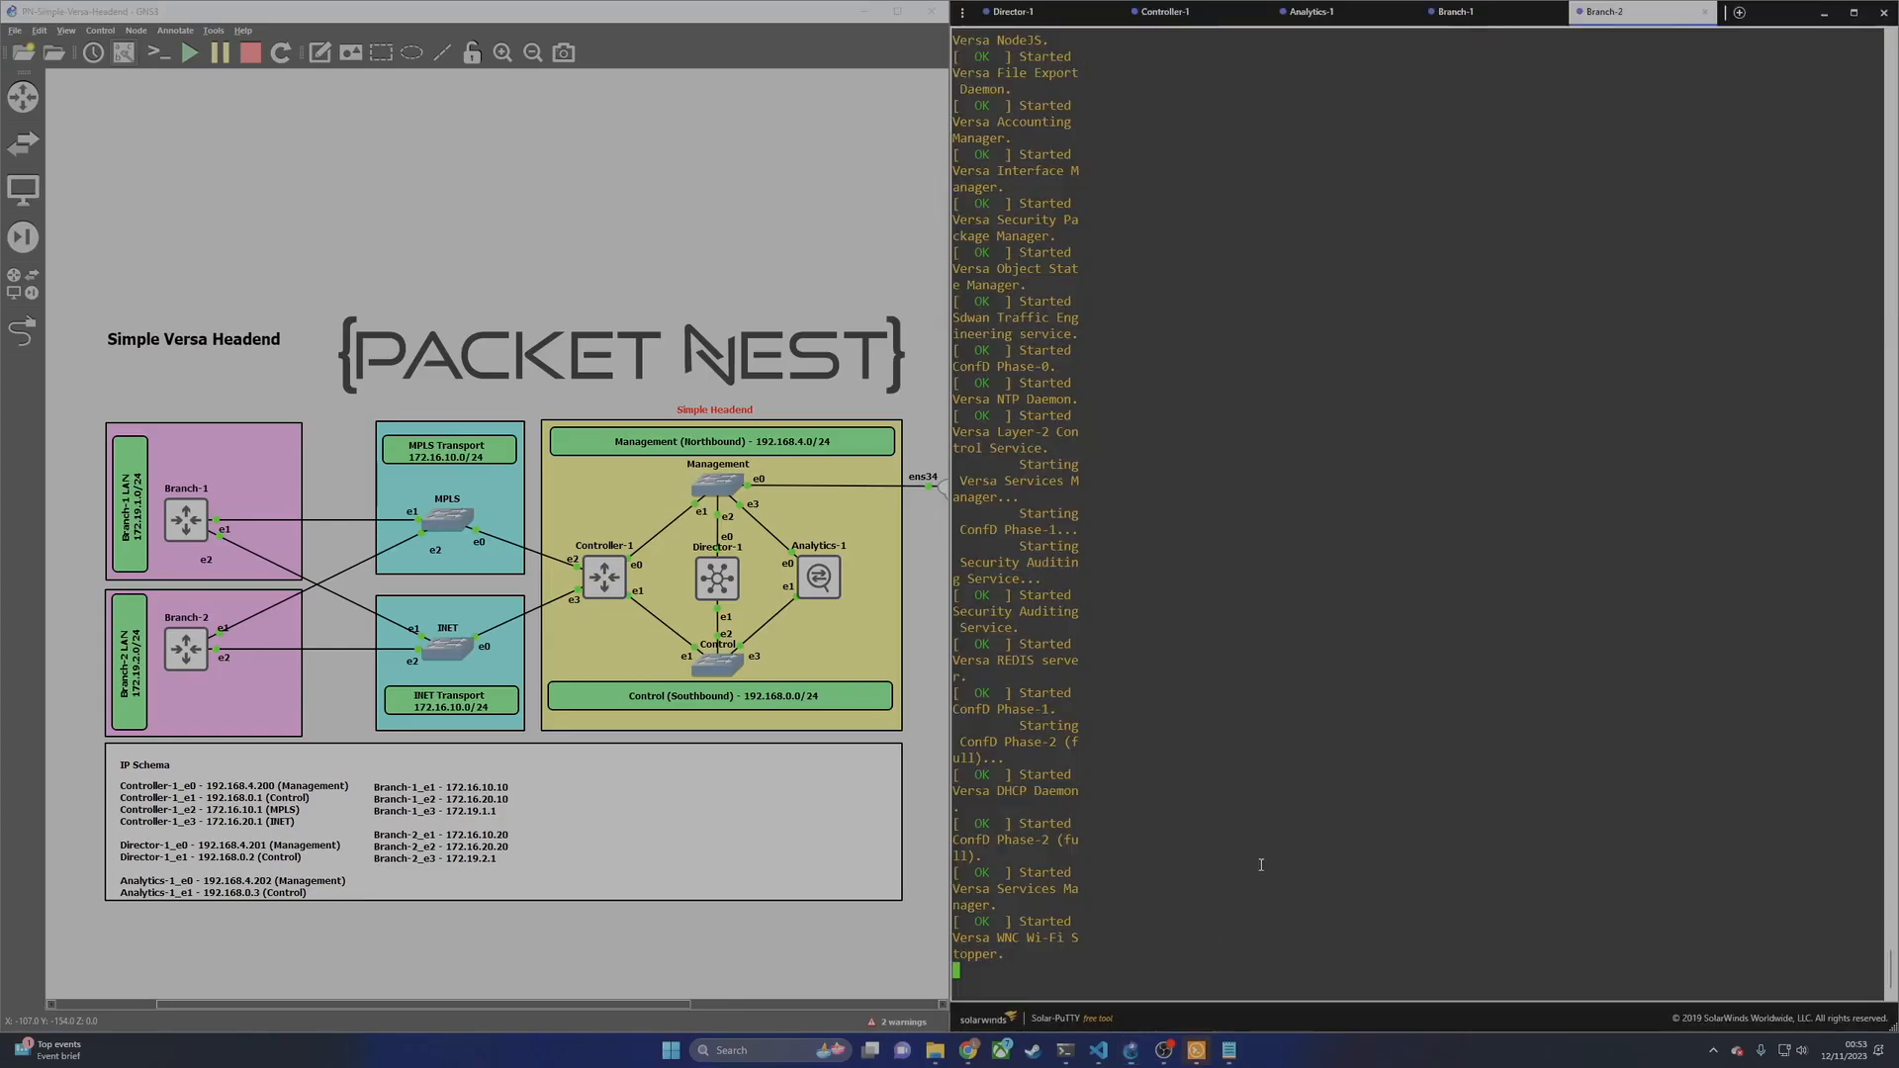
pyautogui.press('Return')
pyautogui.press('Return')
pyautogui.press('Return')
pyautogui.write('admin')
pyautogui.press('Return')
pyautogui.press('Return')
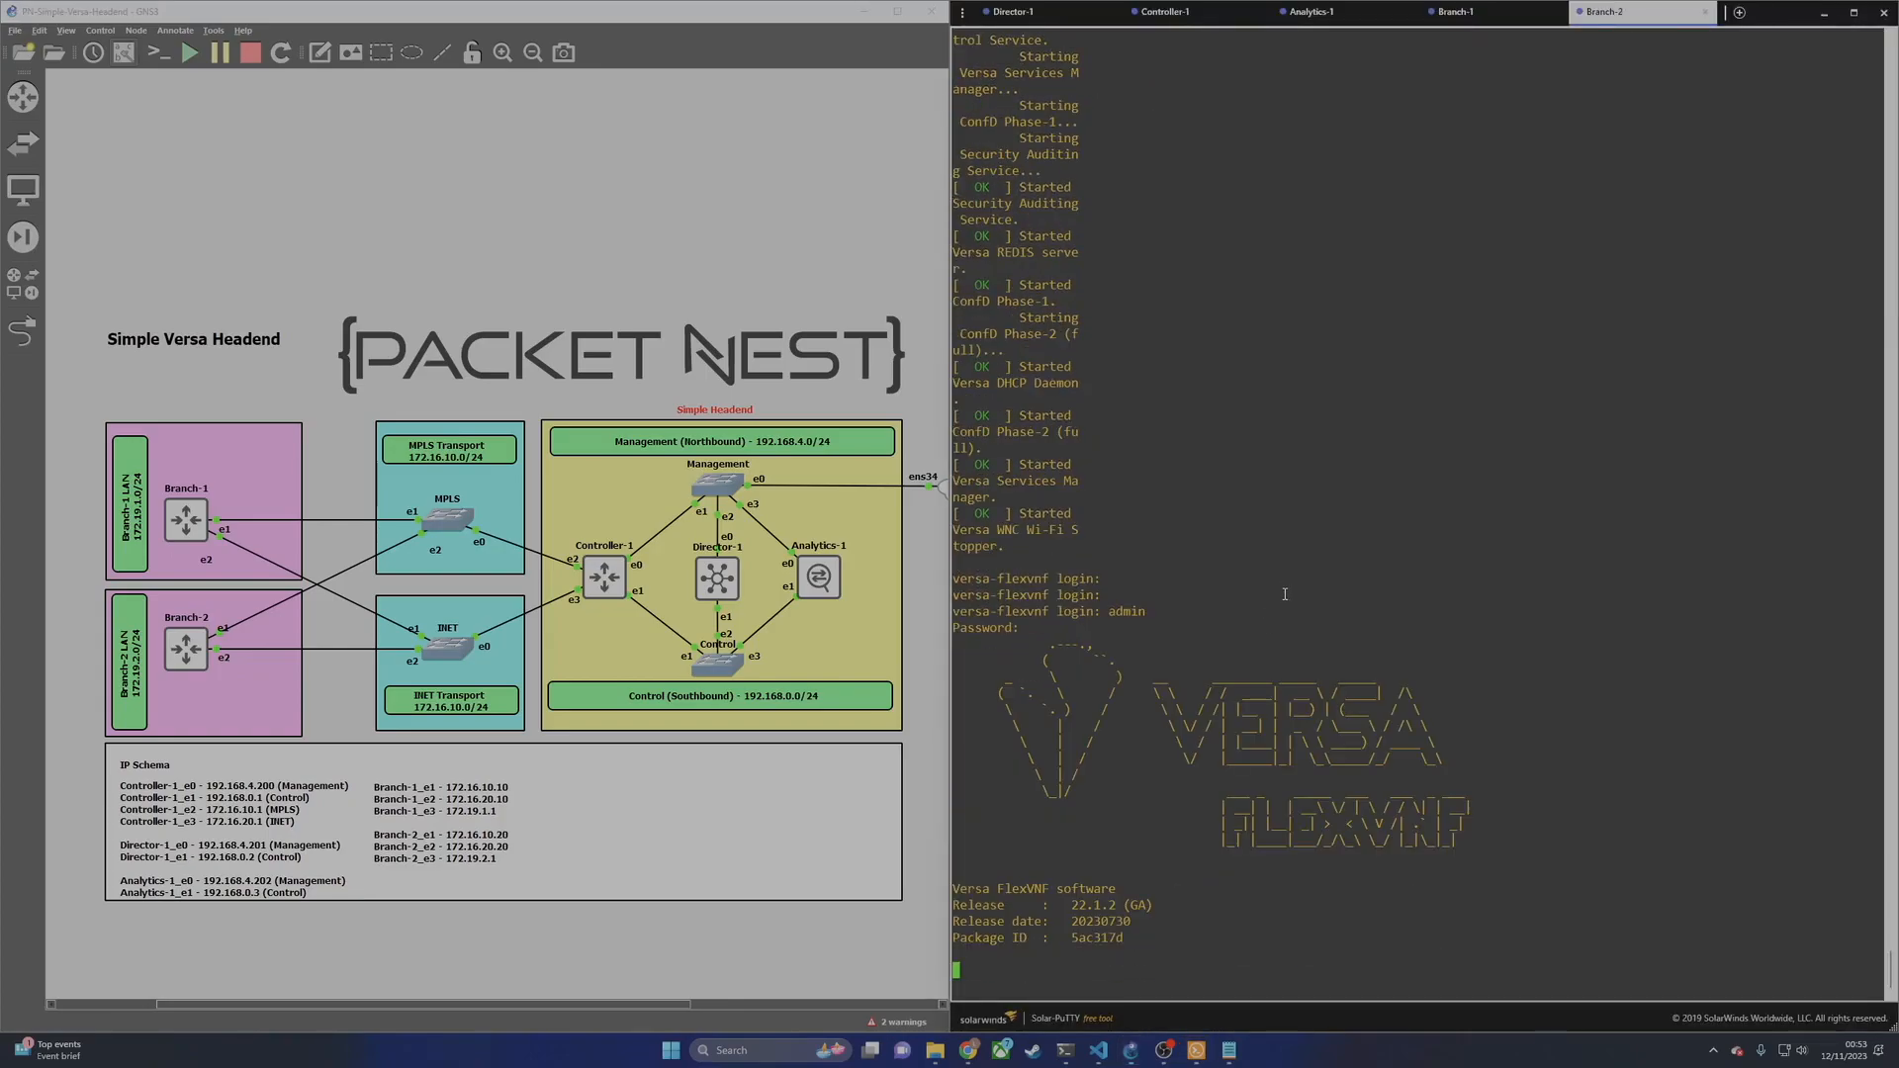
pyautogui.write('cd /opt/versa')
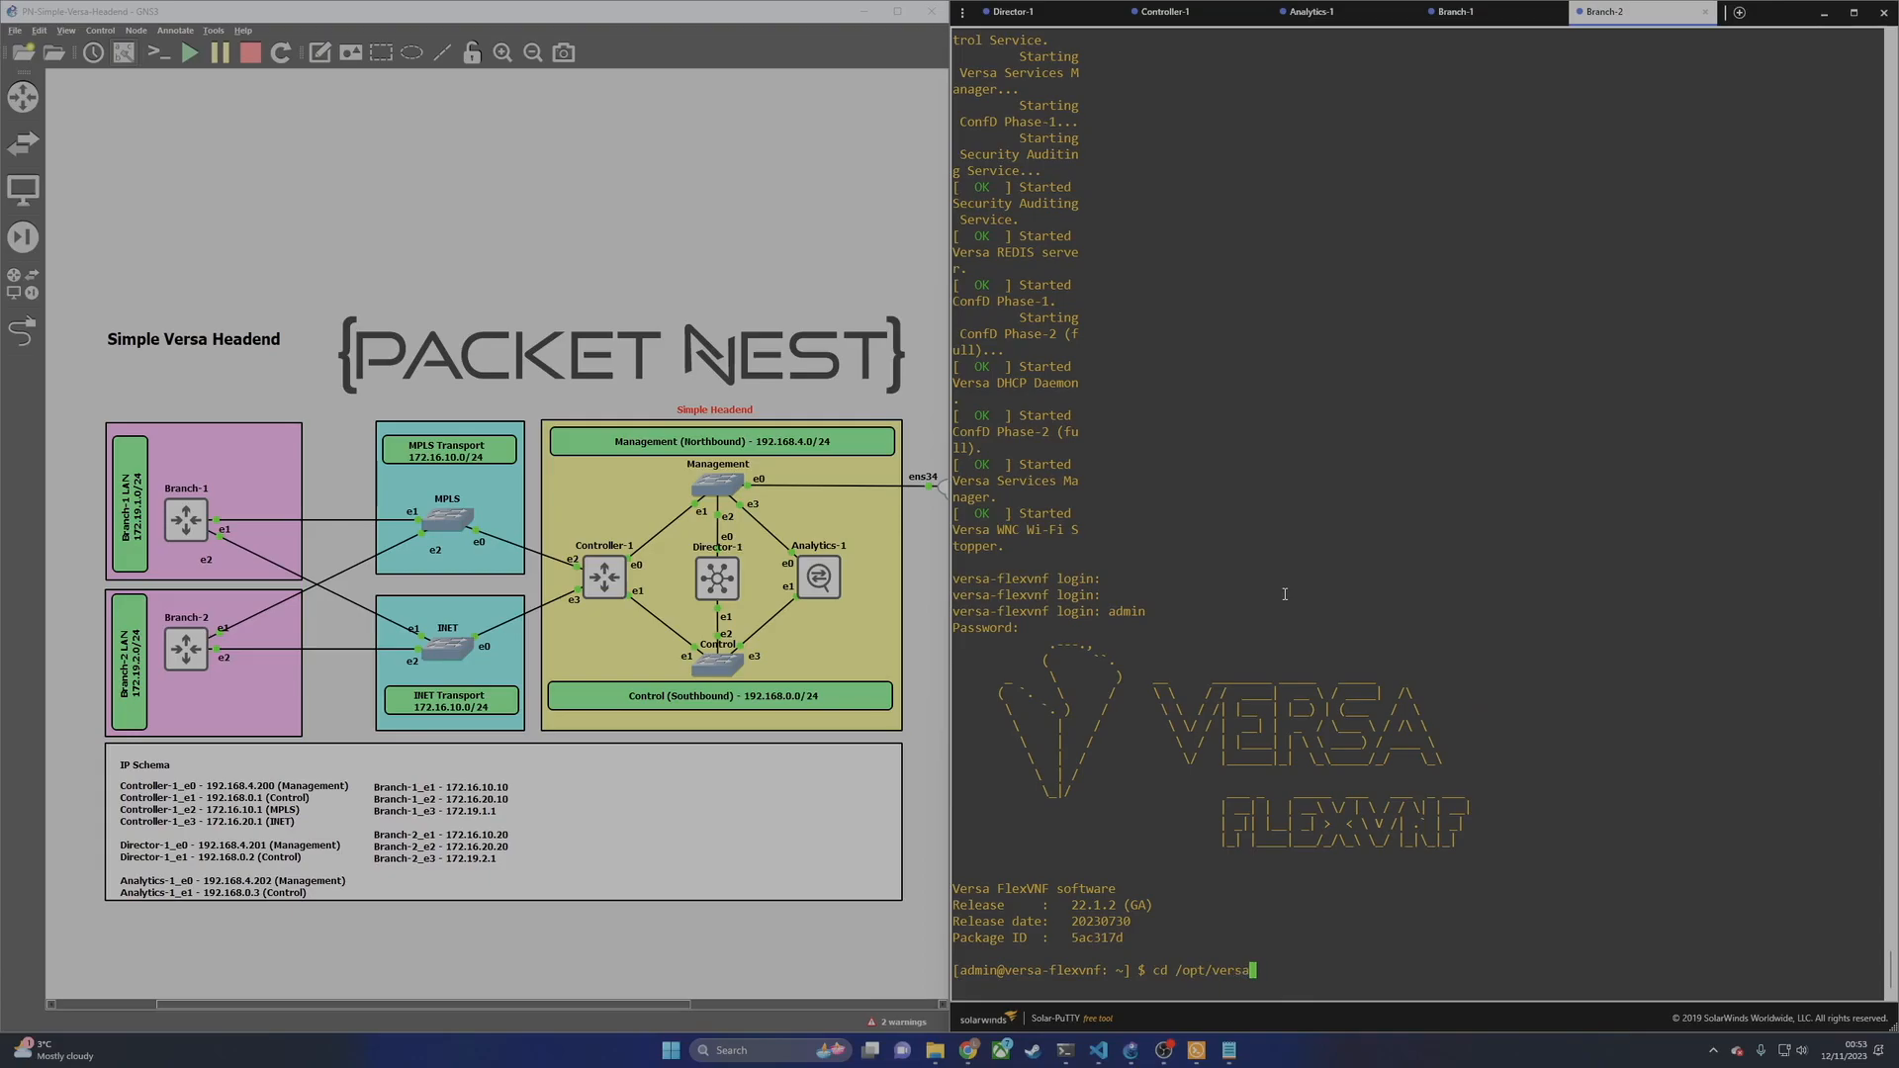
pyautogui.write('/scripts/')
pyautogui.press('Return')
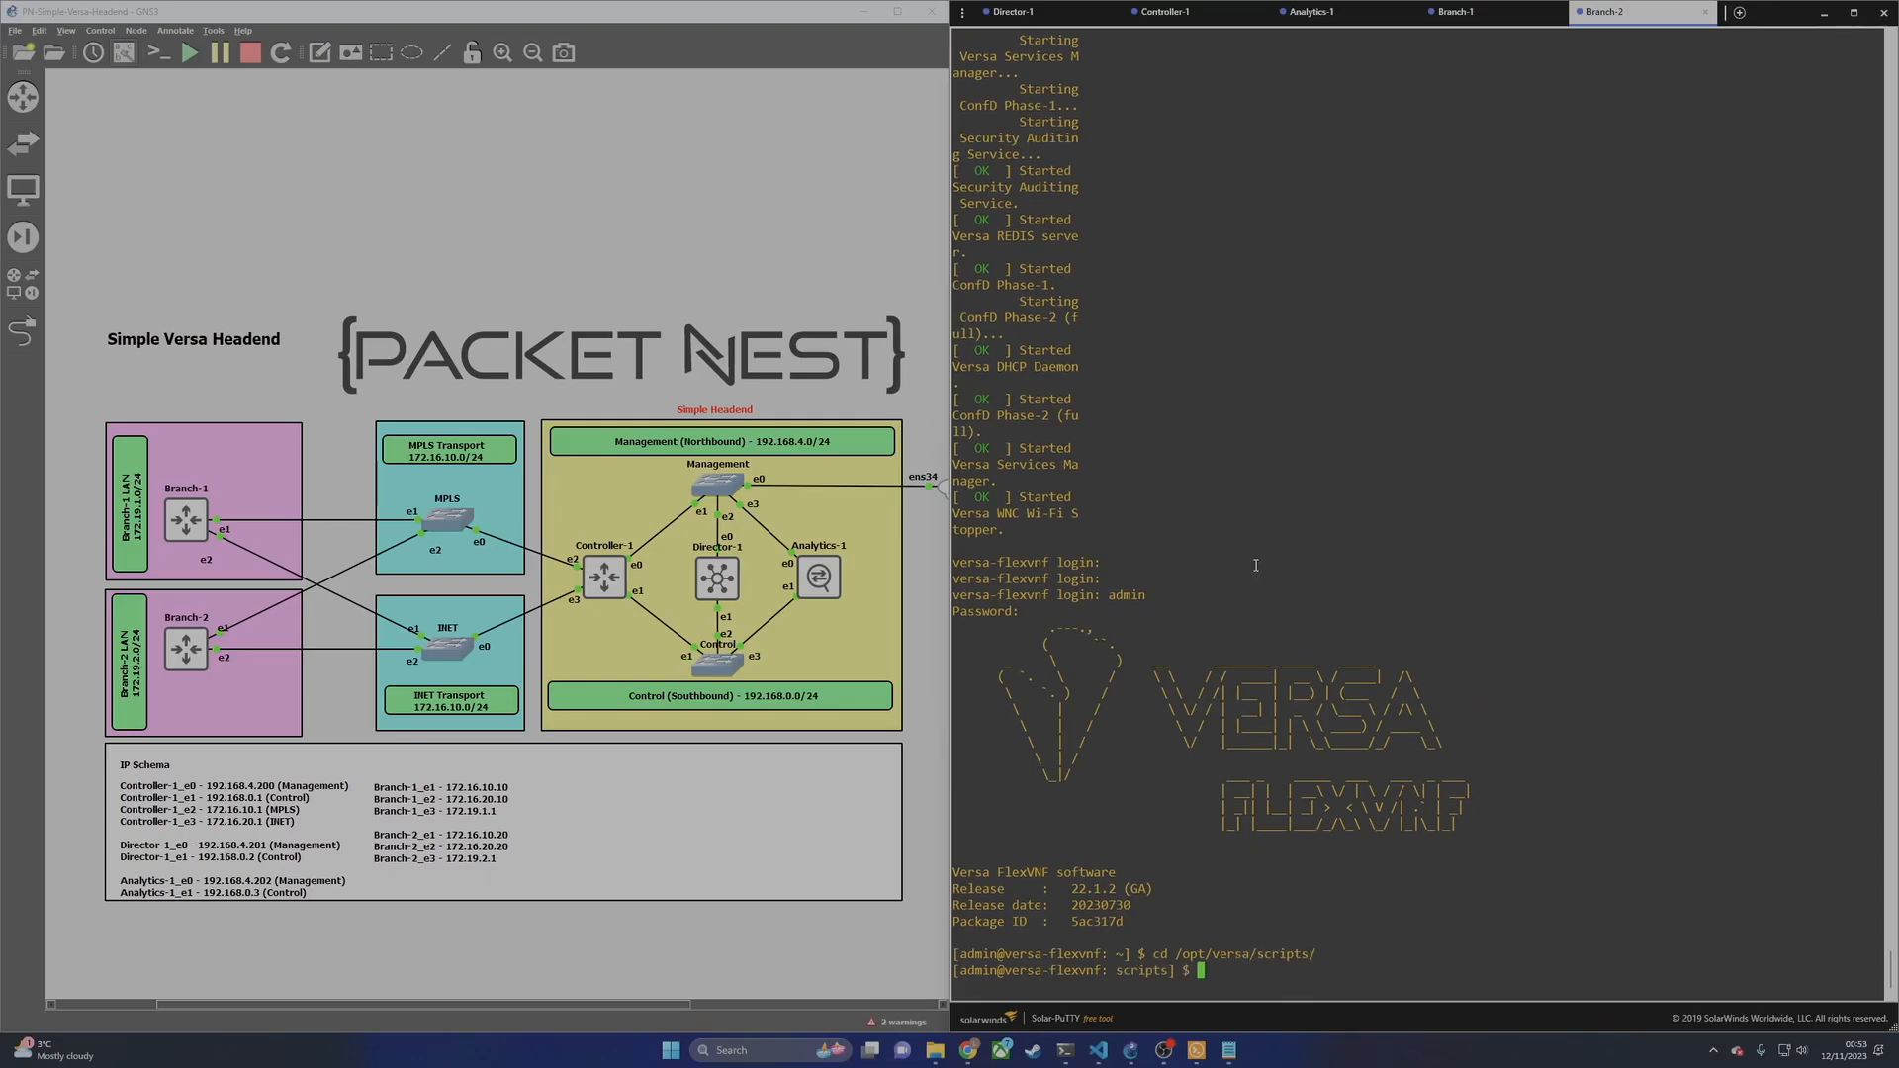
# Step: Paste and run the Branch-2 staging.py command, supplying the sudo password
pyautogui.rightClick(1404, 911)
pyautogui.press('Return')
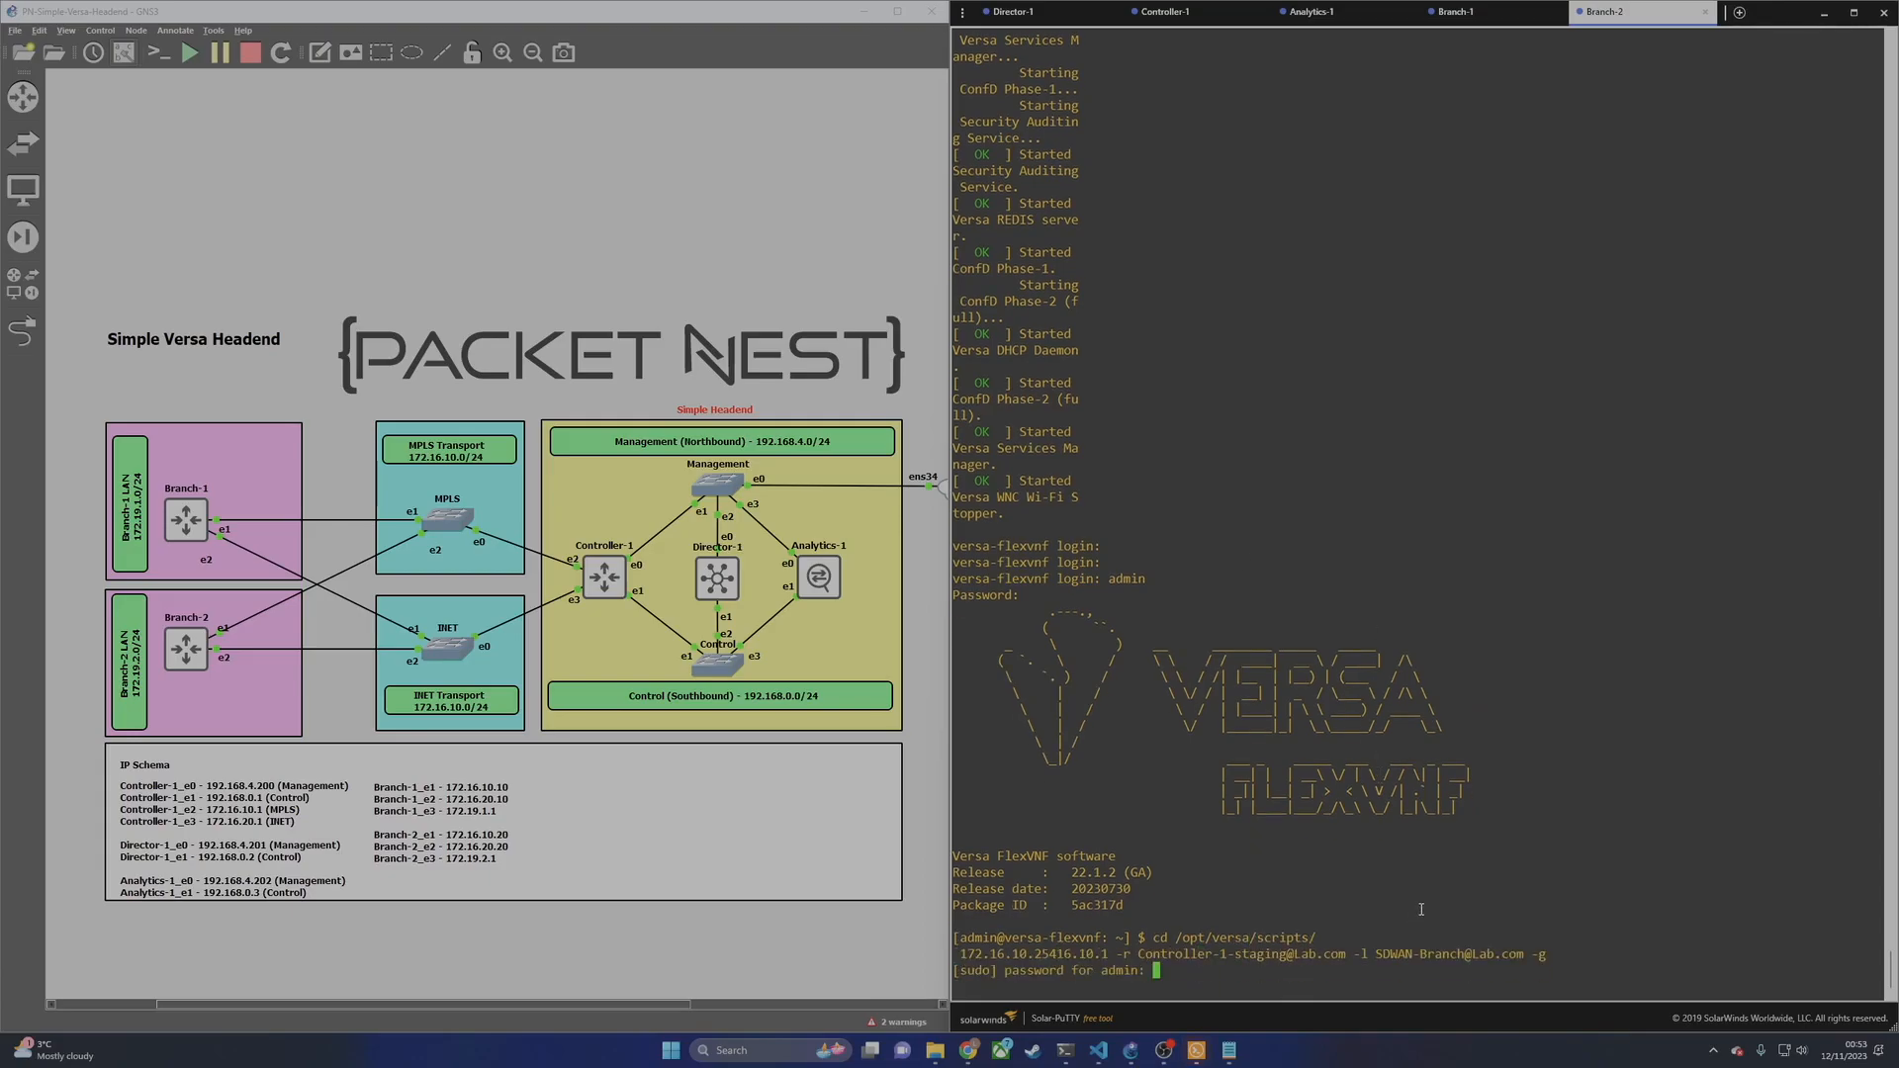
pyautogui.press('Return')
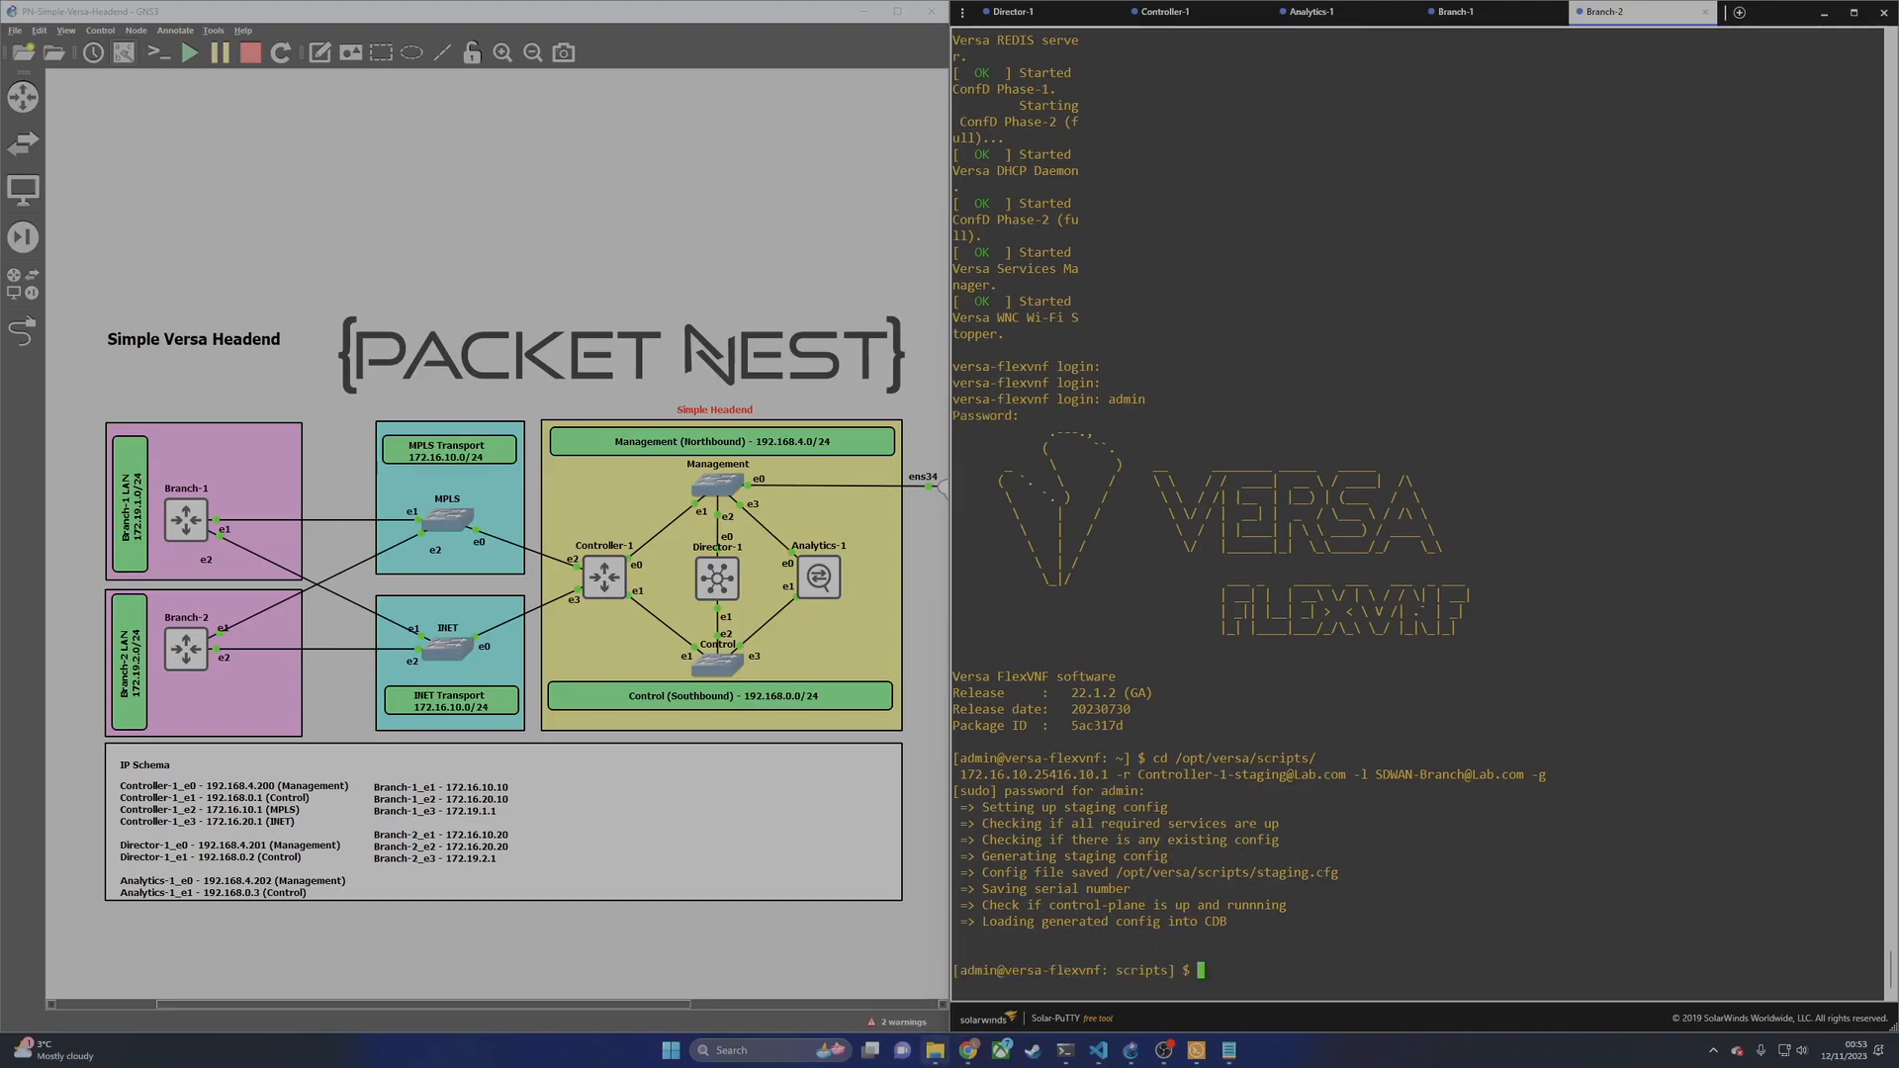
# Step: Refresh the Tasks list and read tasks 8 and 9 until Branch-2's creation reaches 80%
pyautogui.moveTo(968, 1050)
pyautogui.click(1192, 974)
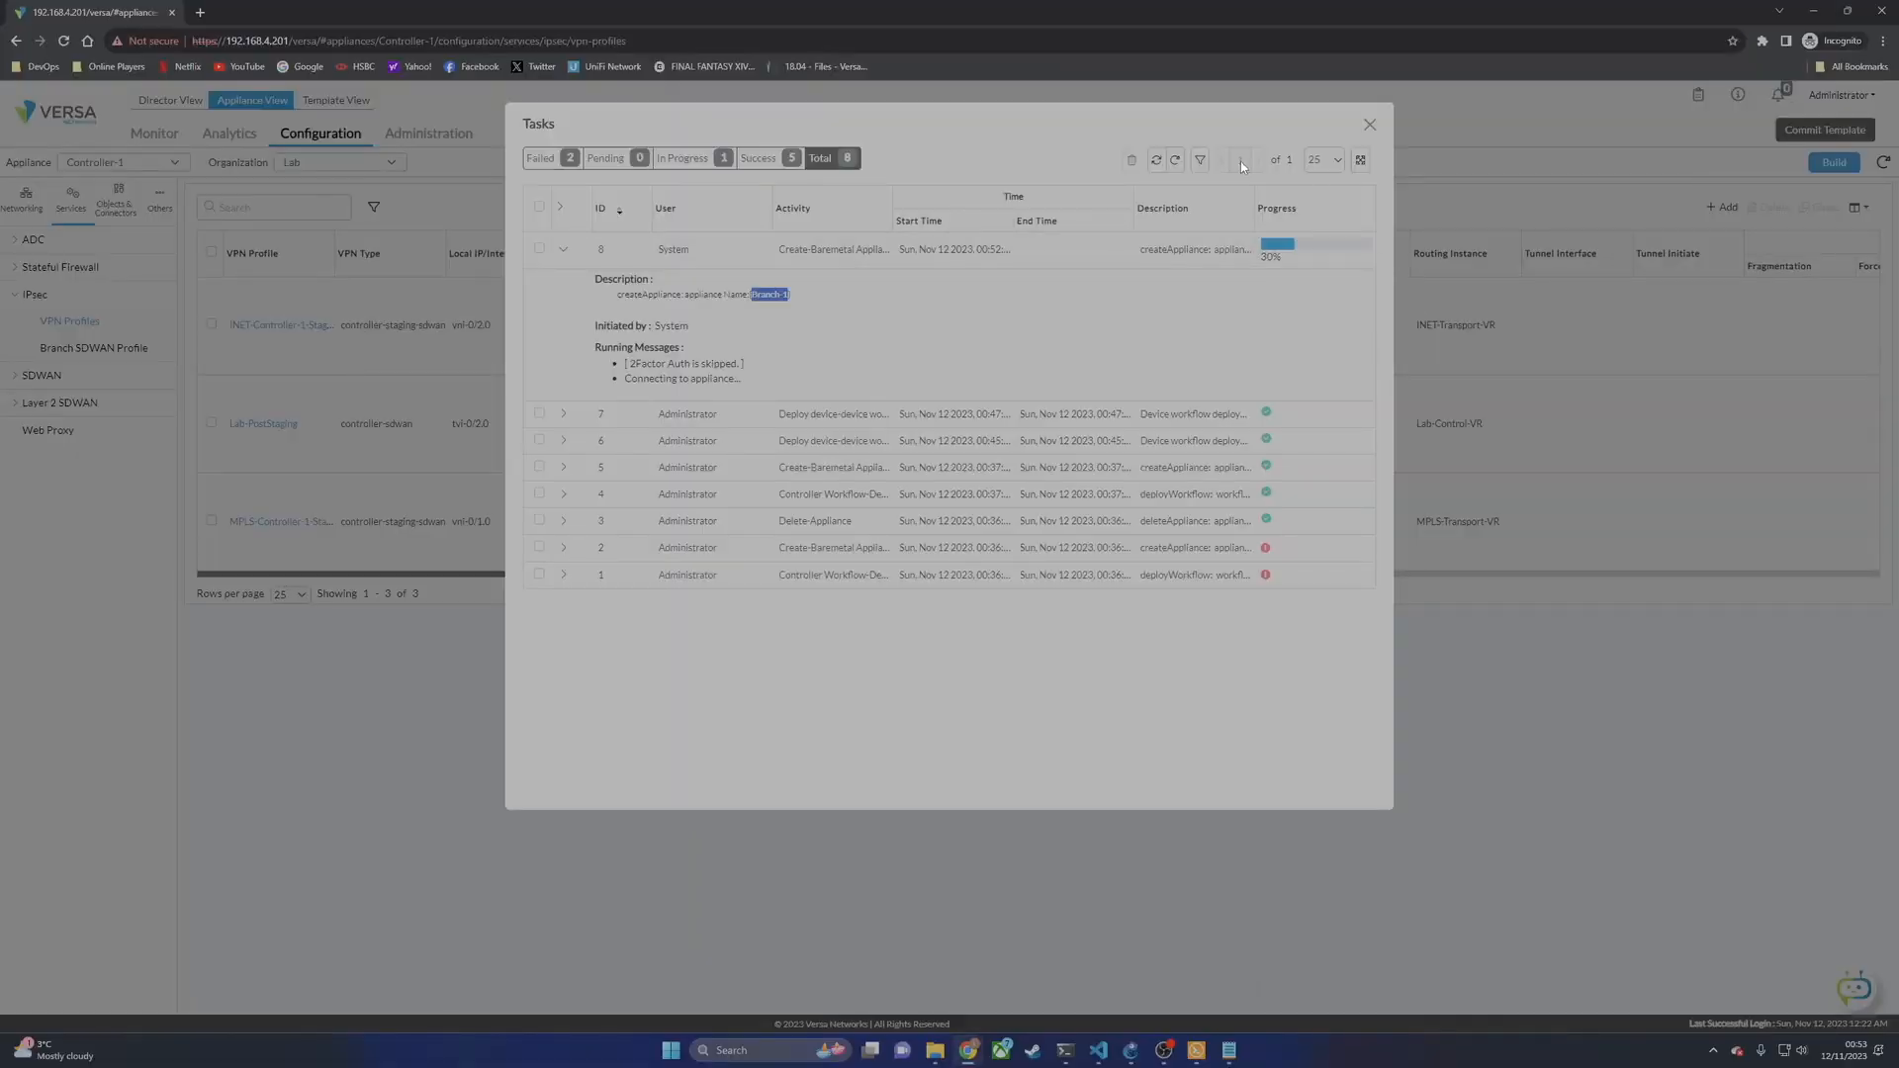
pyautogui.click(1176, 160)
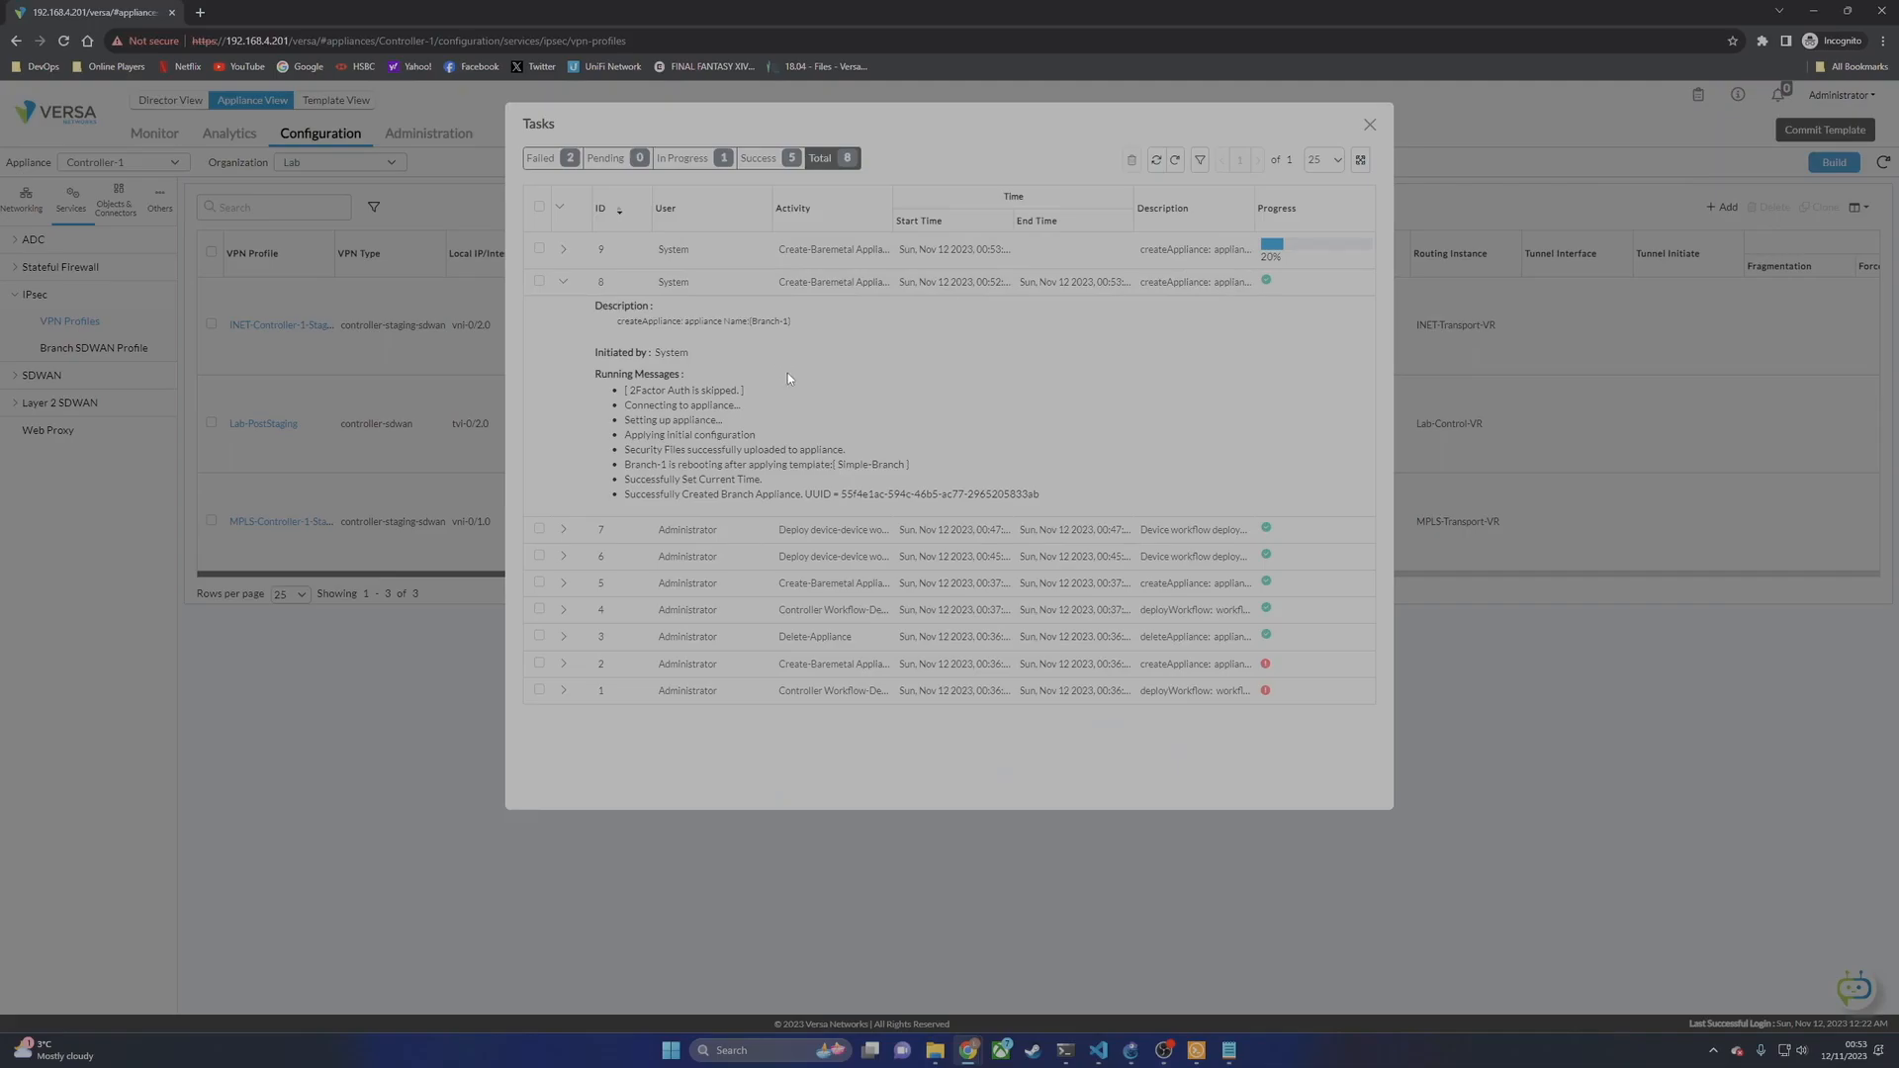
pyautogui.moveTo(804, 318); pyautogui.dragTo(618, 322)
pyautogui.click(563, 249)
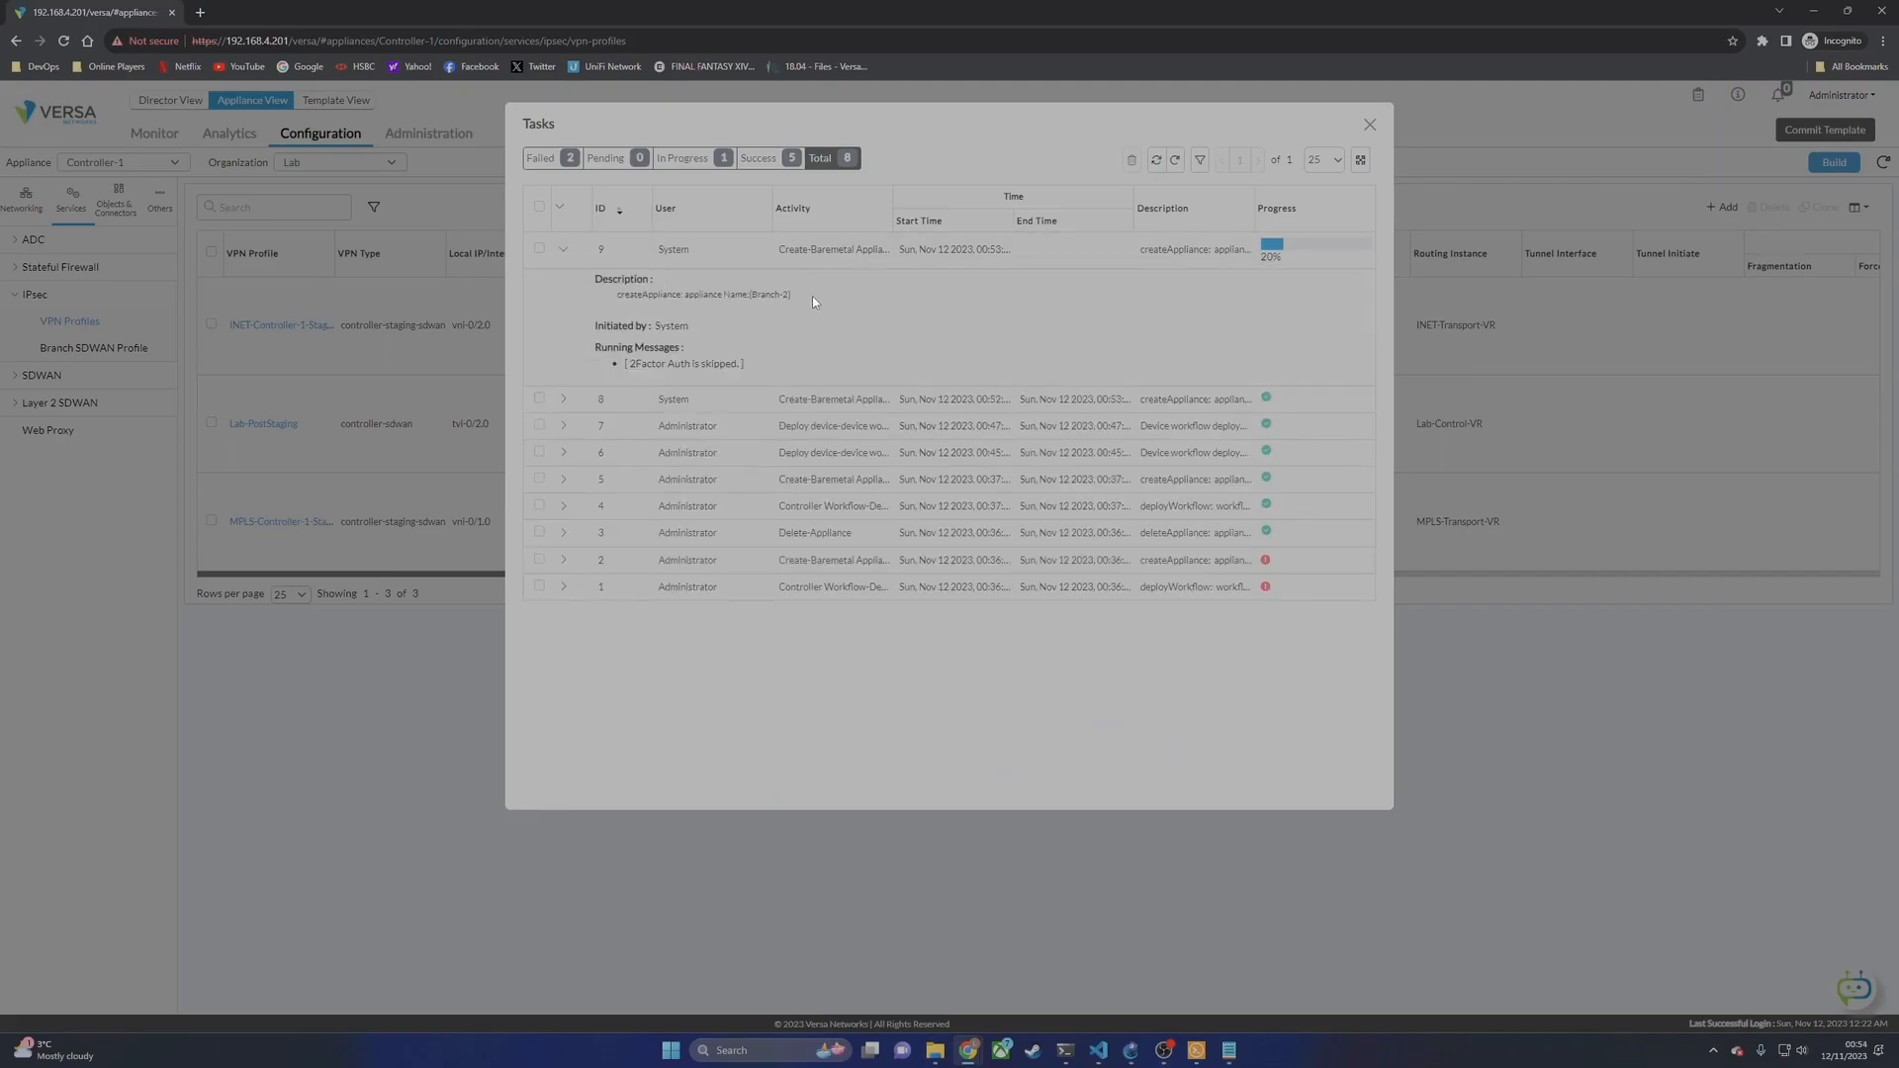
pyautogui.moveTo(813, 314); pyautogui.dragTo(613, 297)
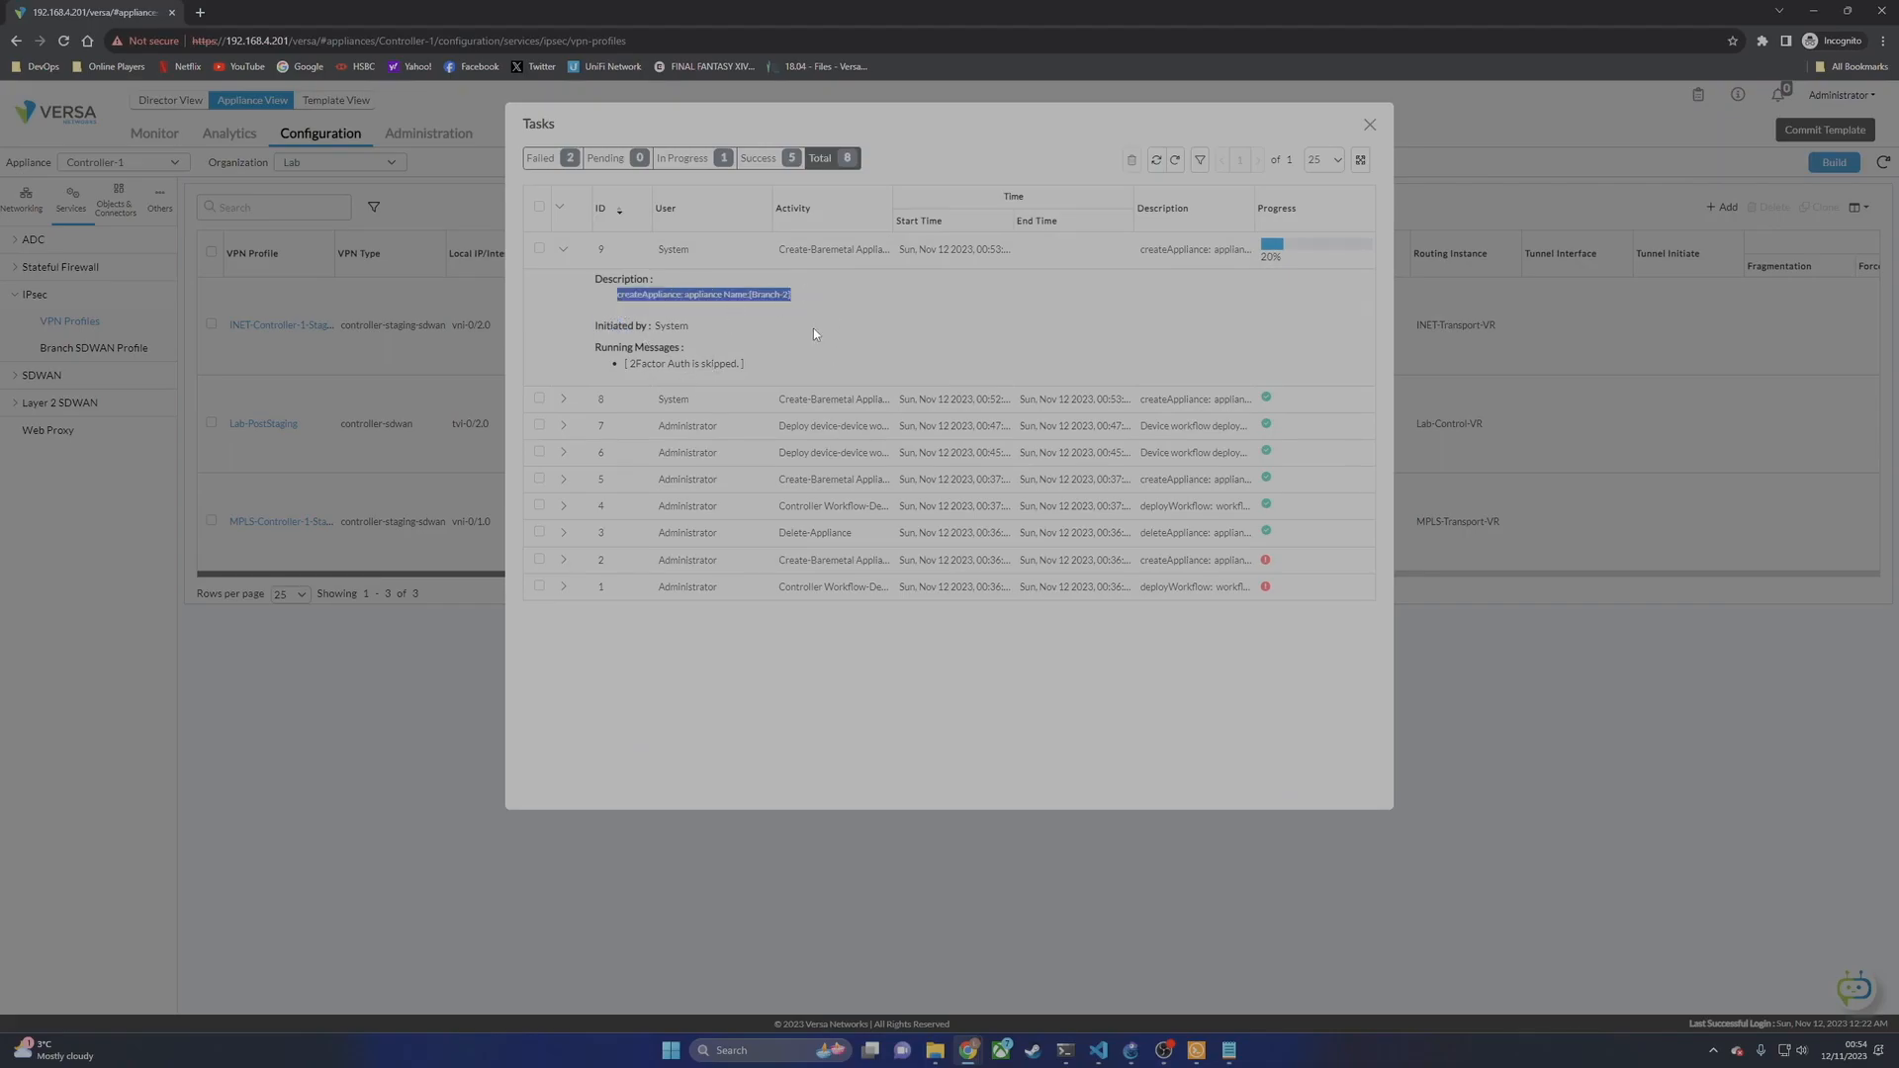
pyautogui.click(1176, 162)
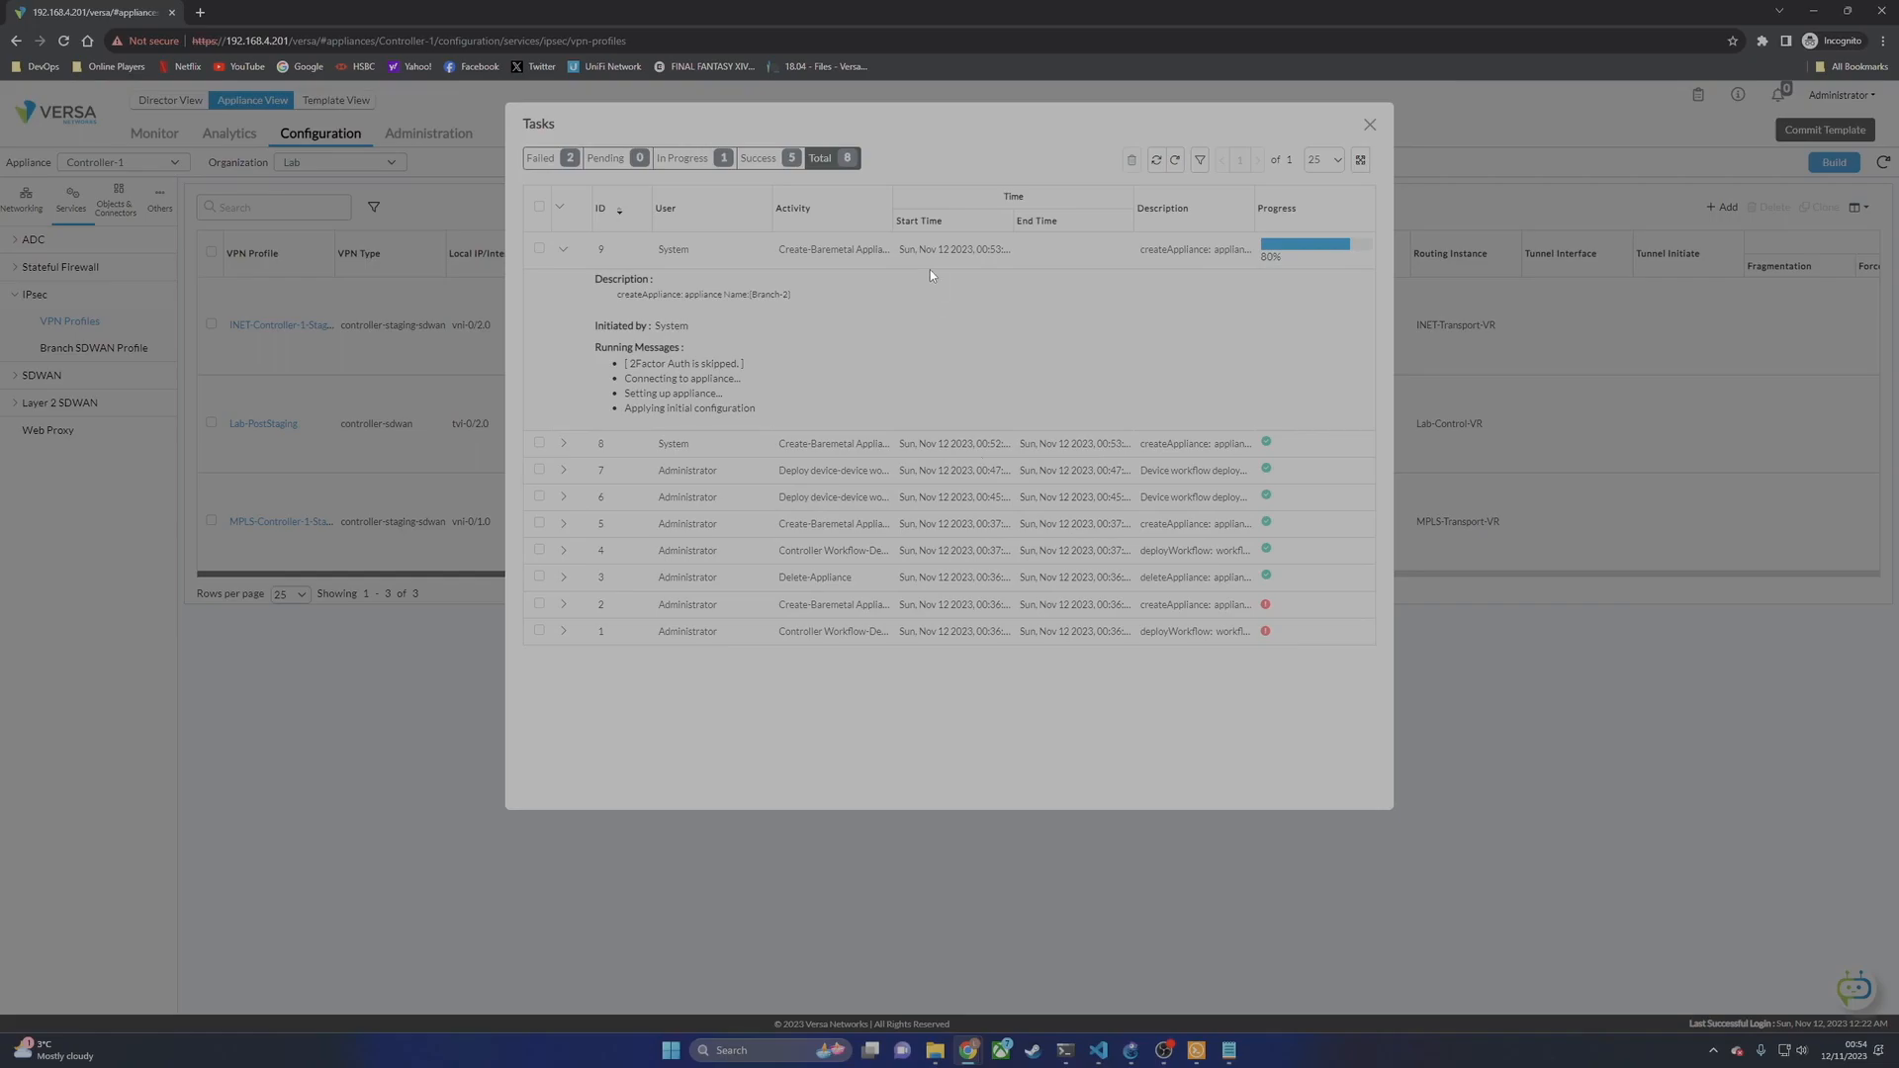
pyautogui.click(1174, 160)
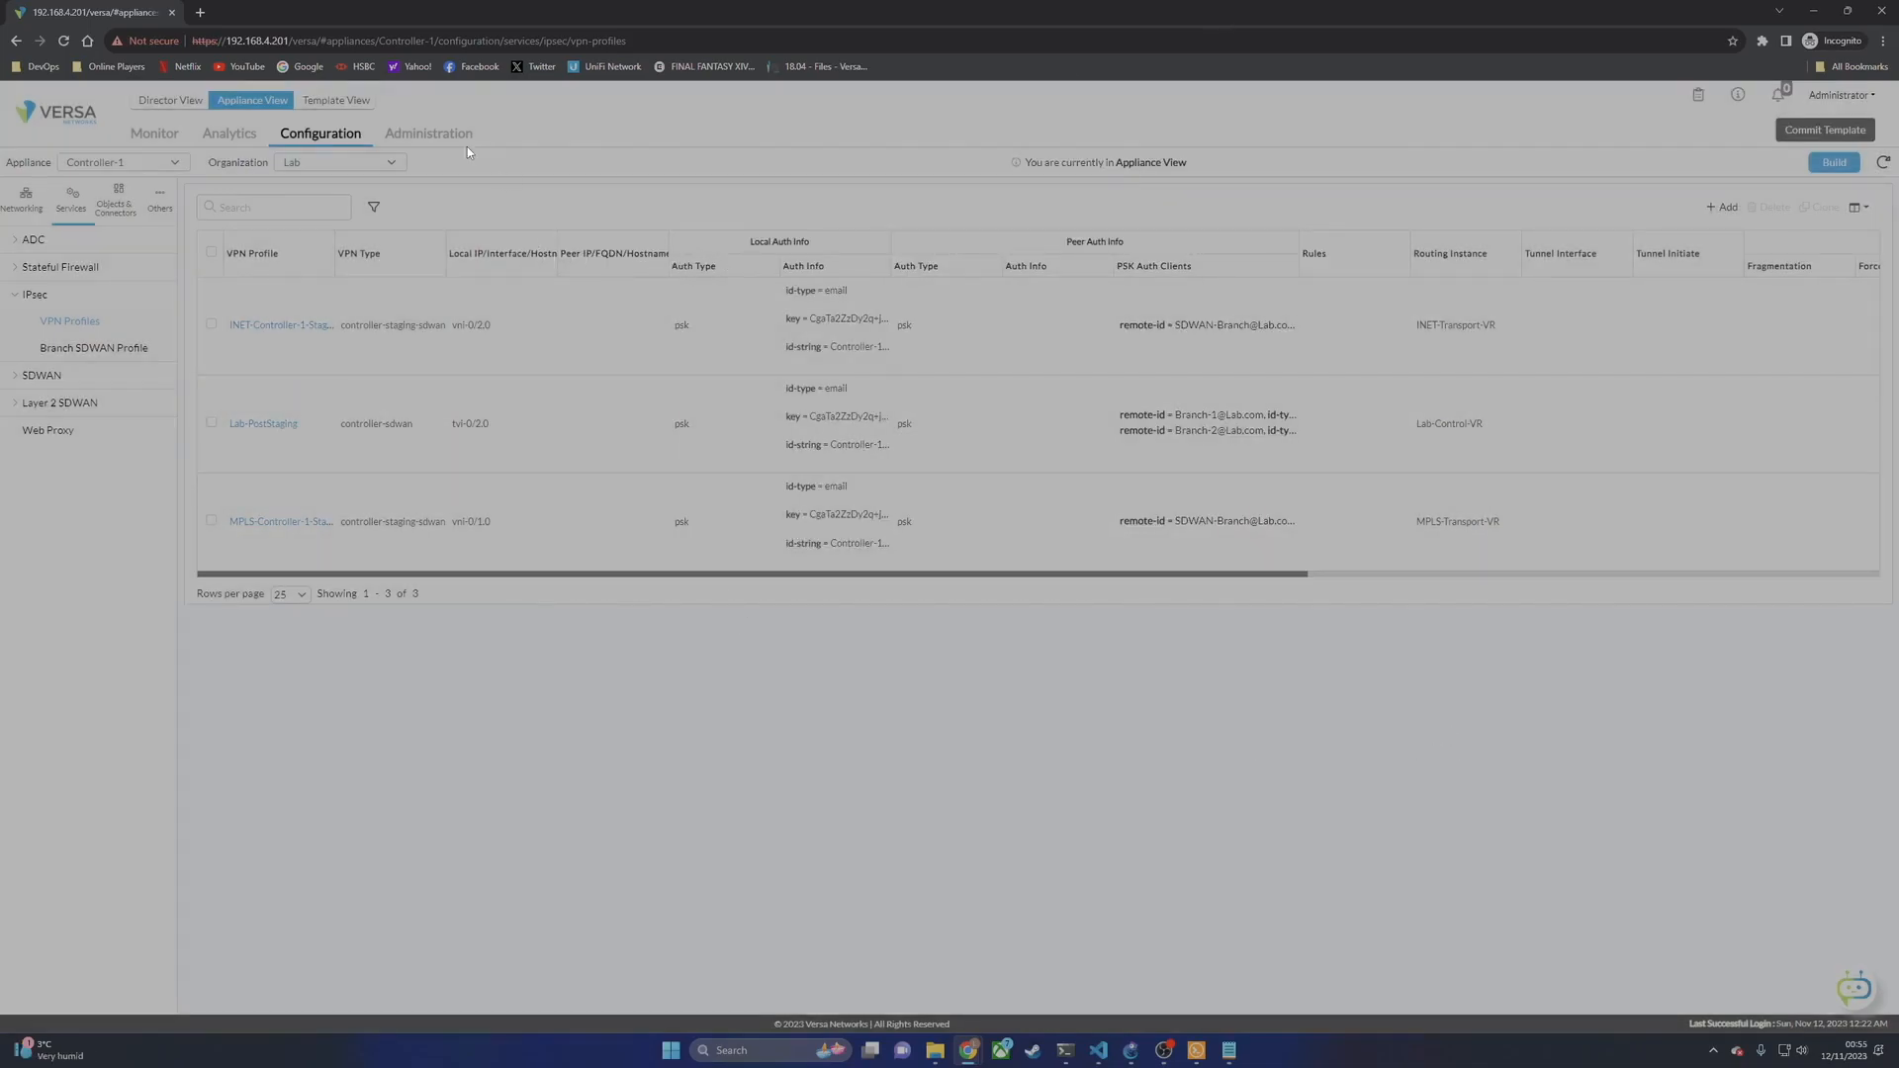
# Step: Review the Director View appliance list showing Branch-1, Branch-2 and Controller-1 in sync, reachable and up
pyautogui.click(439, 135)
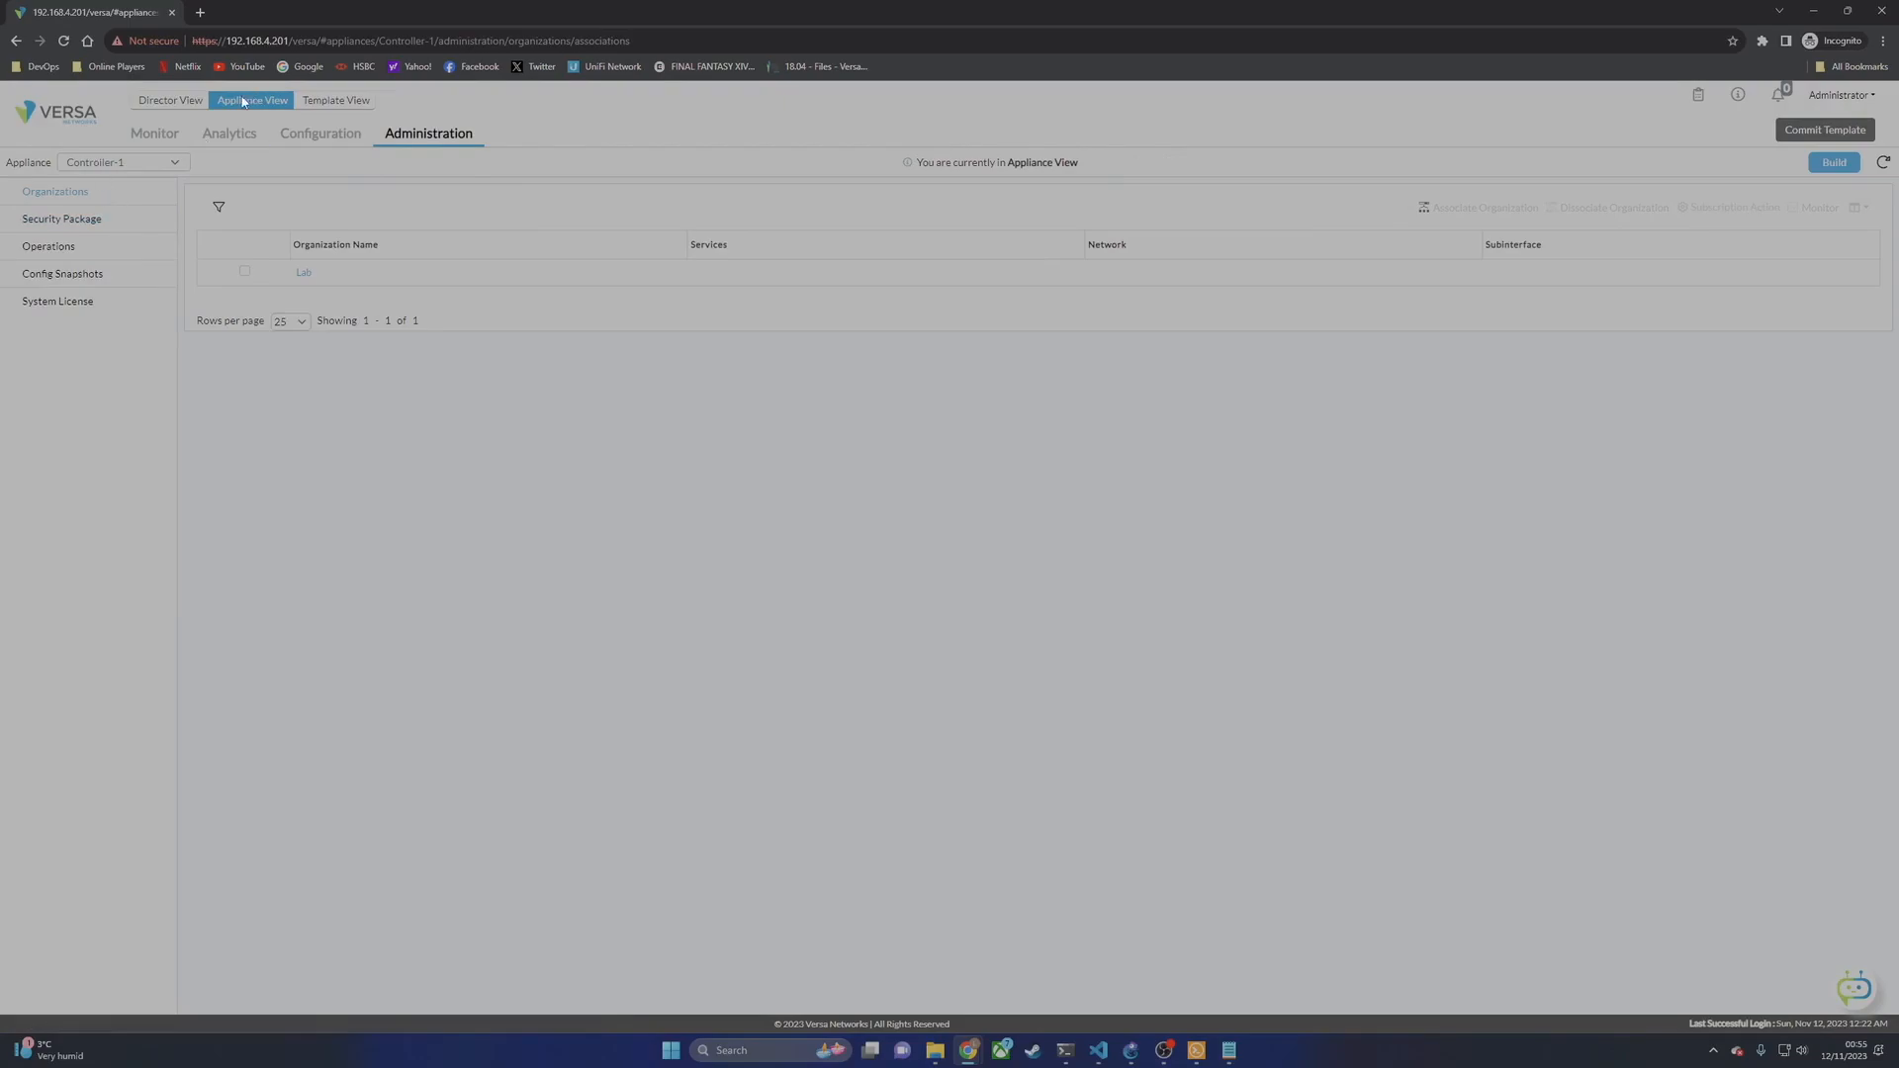
pyautogui.click(199, 110)
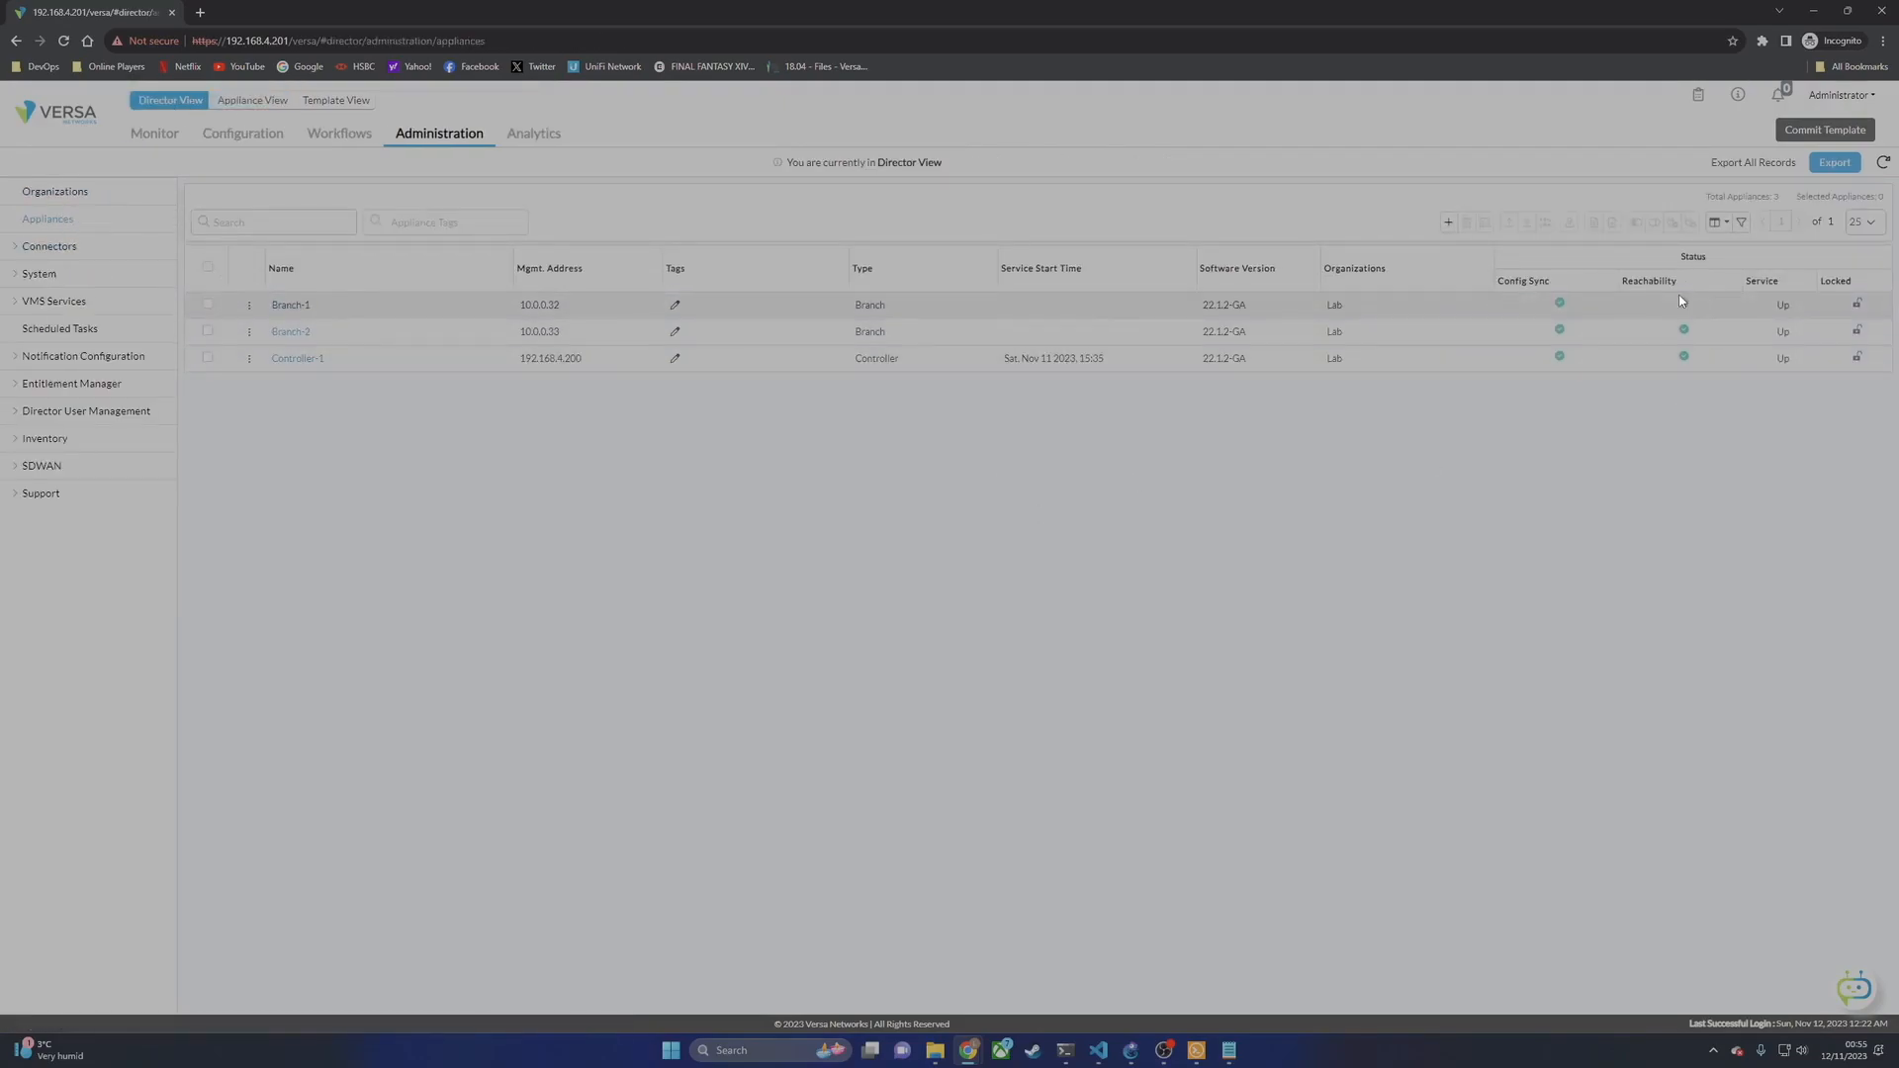
pyautogui.moveTo(307, 362)
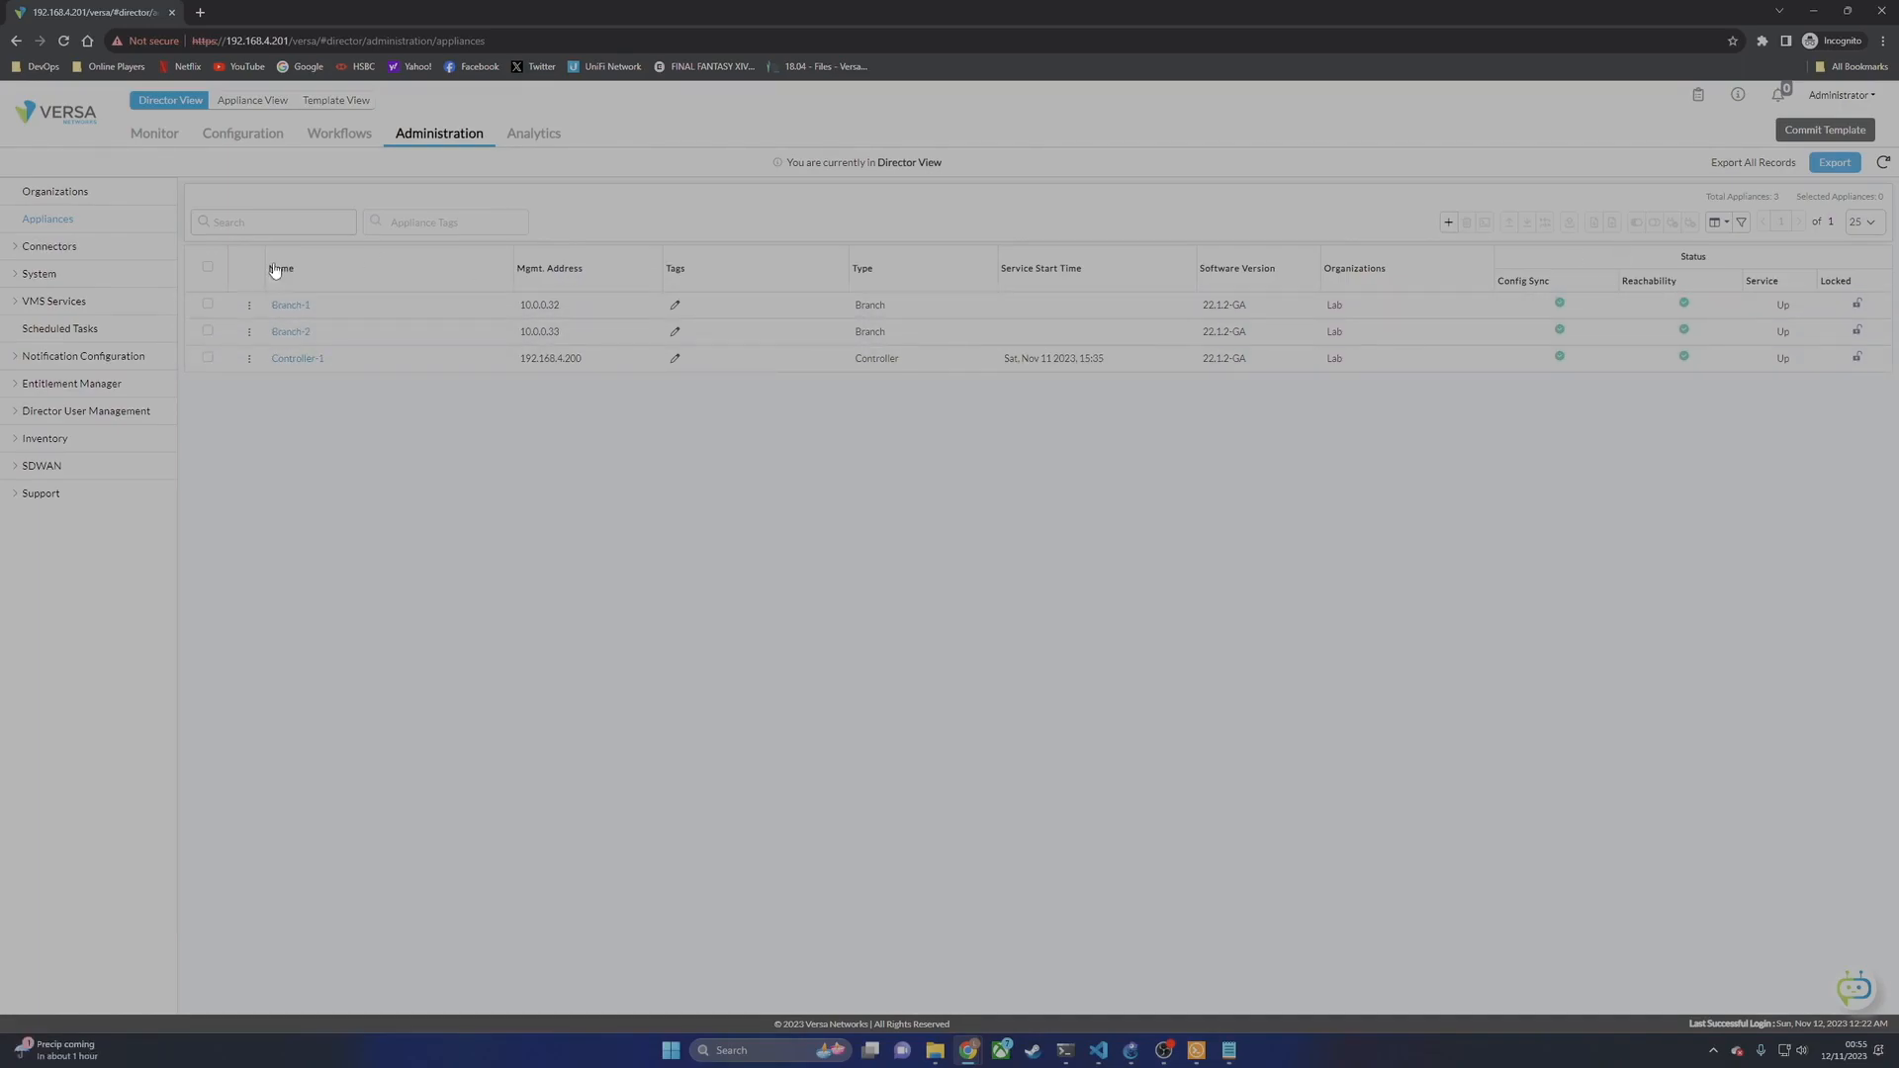
pyautogui.click(1197, 1052)
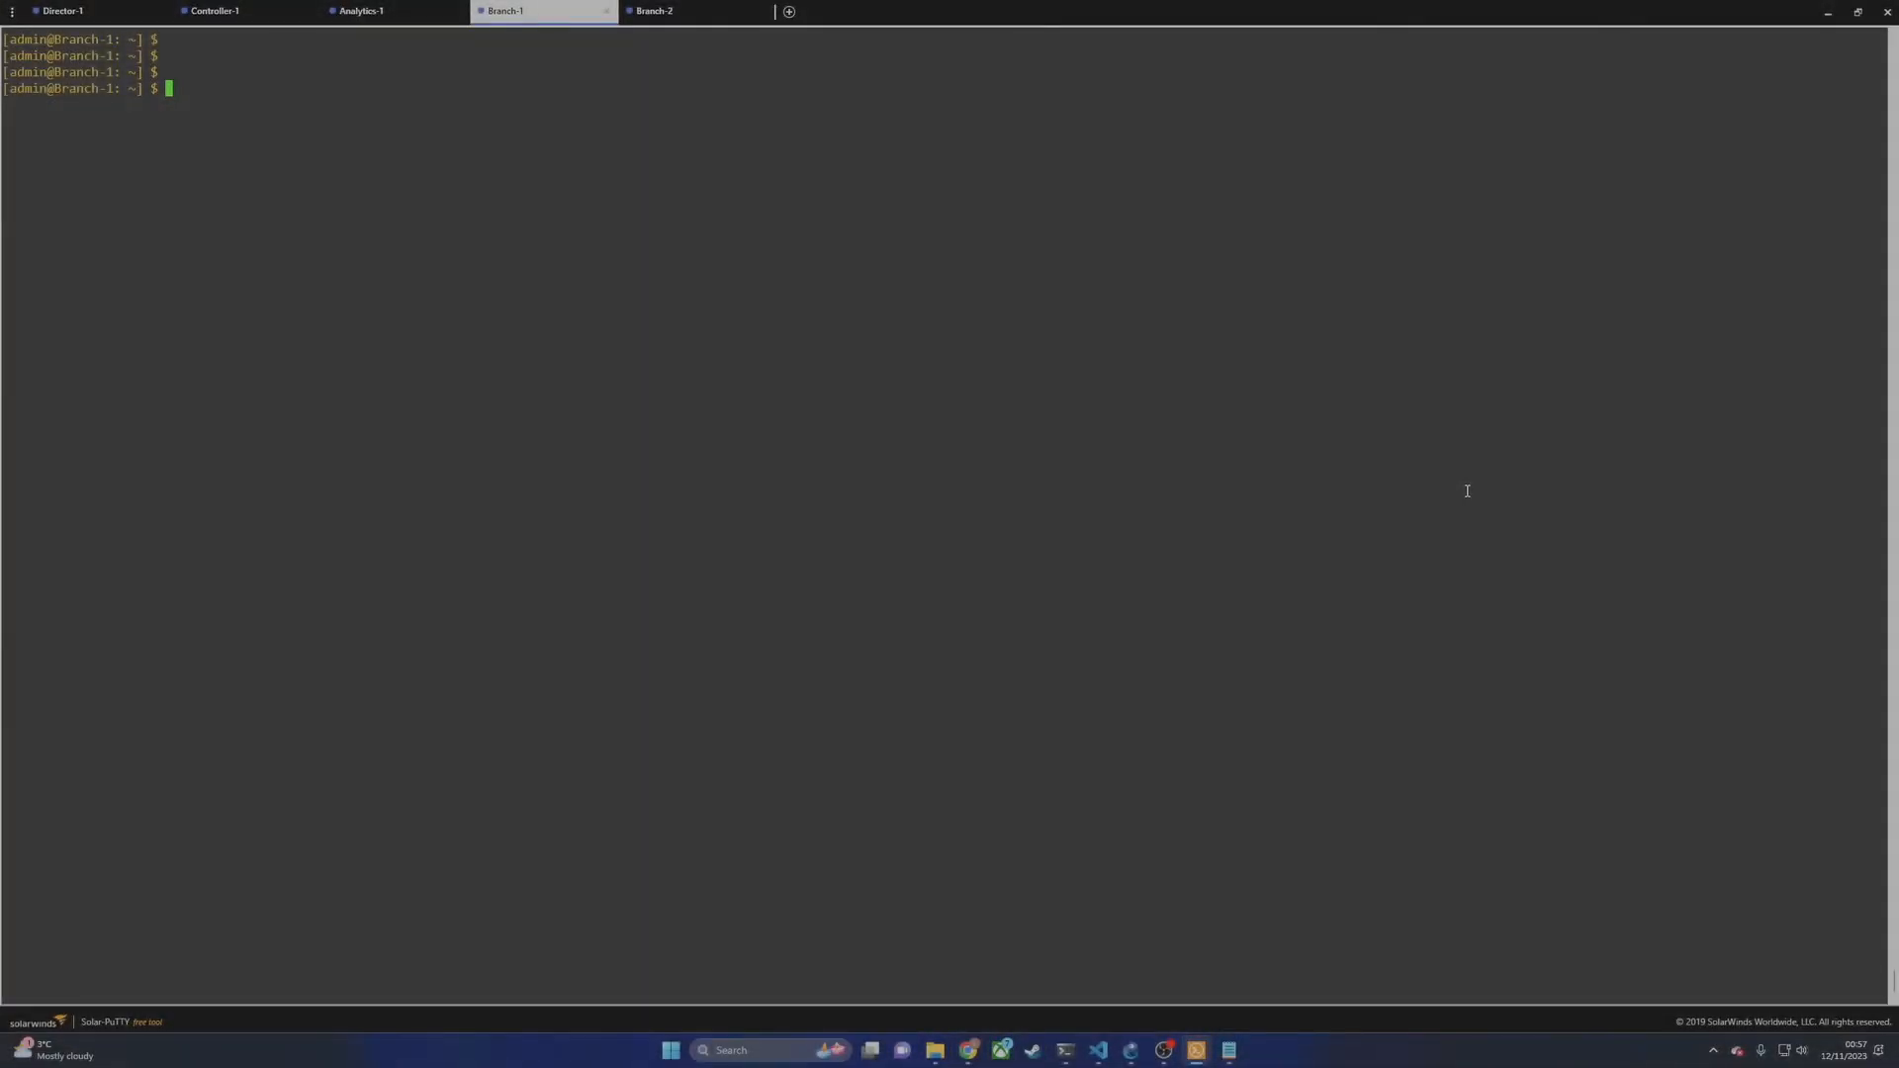
# Step: Enter the Versa CLI and ping 172.16.10.20 via routing-instance MPLS-Transport-VR
pyautogui.press('Return')
pyautogui.press('Return')
pyautogui.write('cli')
pyautogui.press('Return')
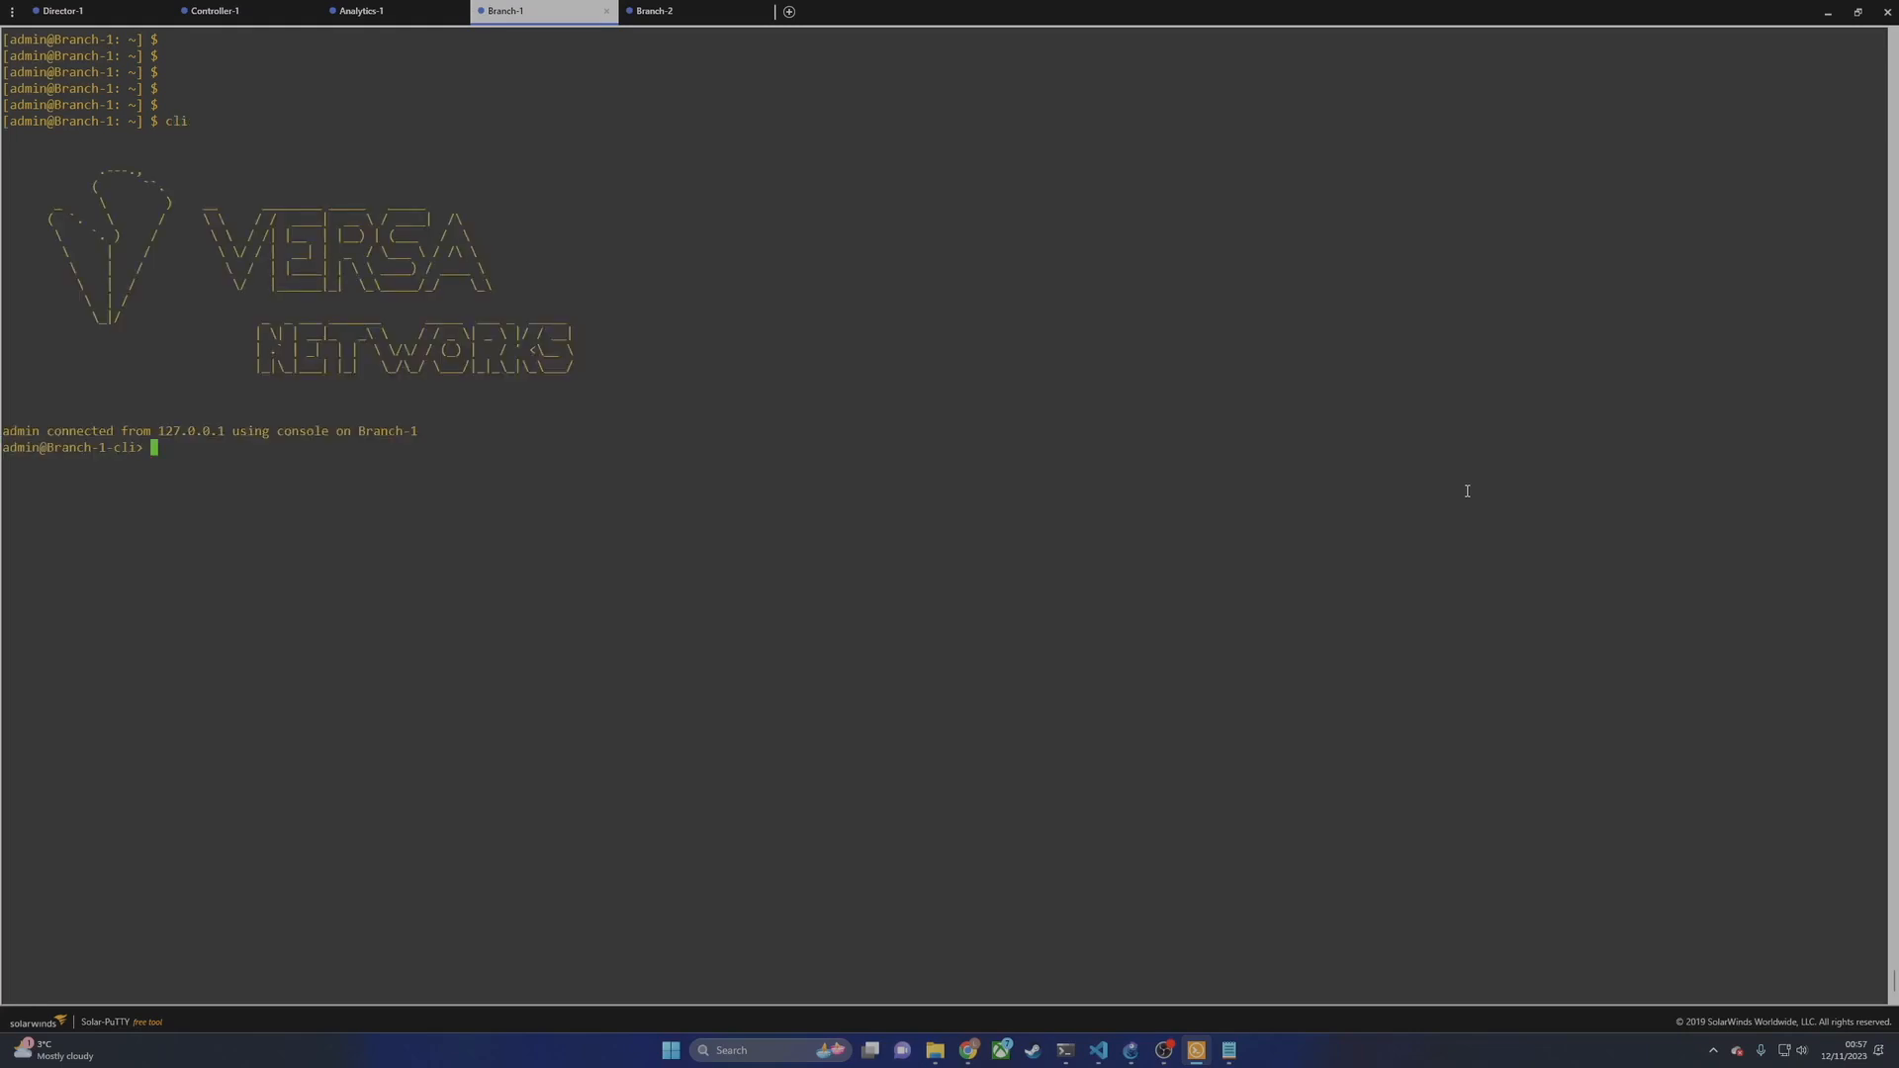
pyautogui.press('Return')
pyautogui.press('Return')
pyautogui.press('Return')
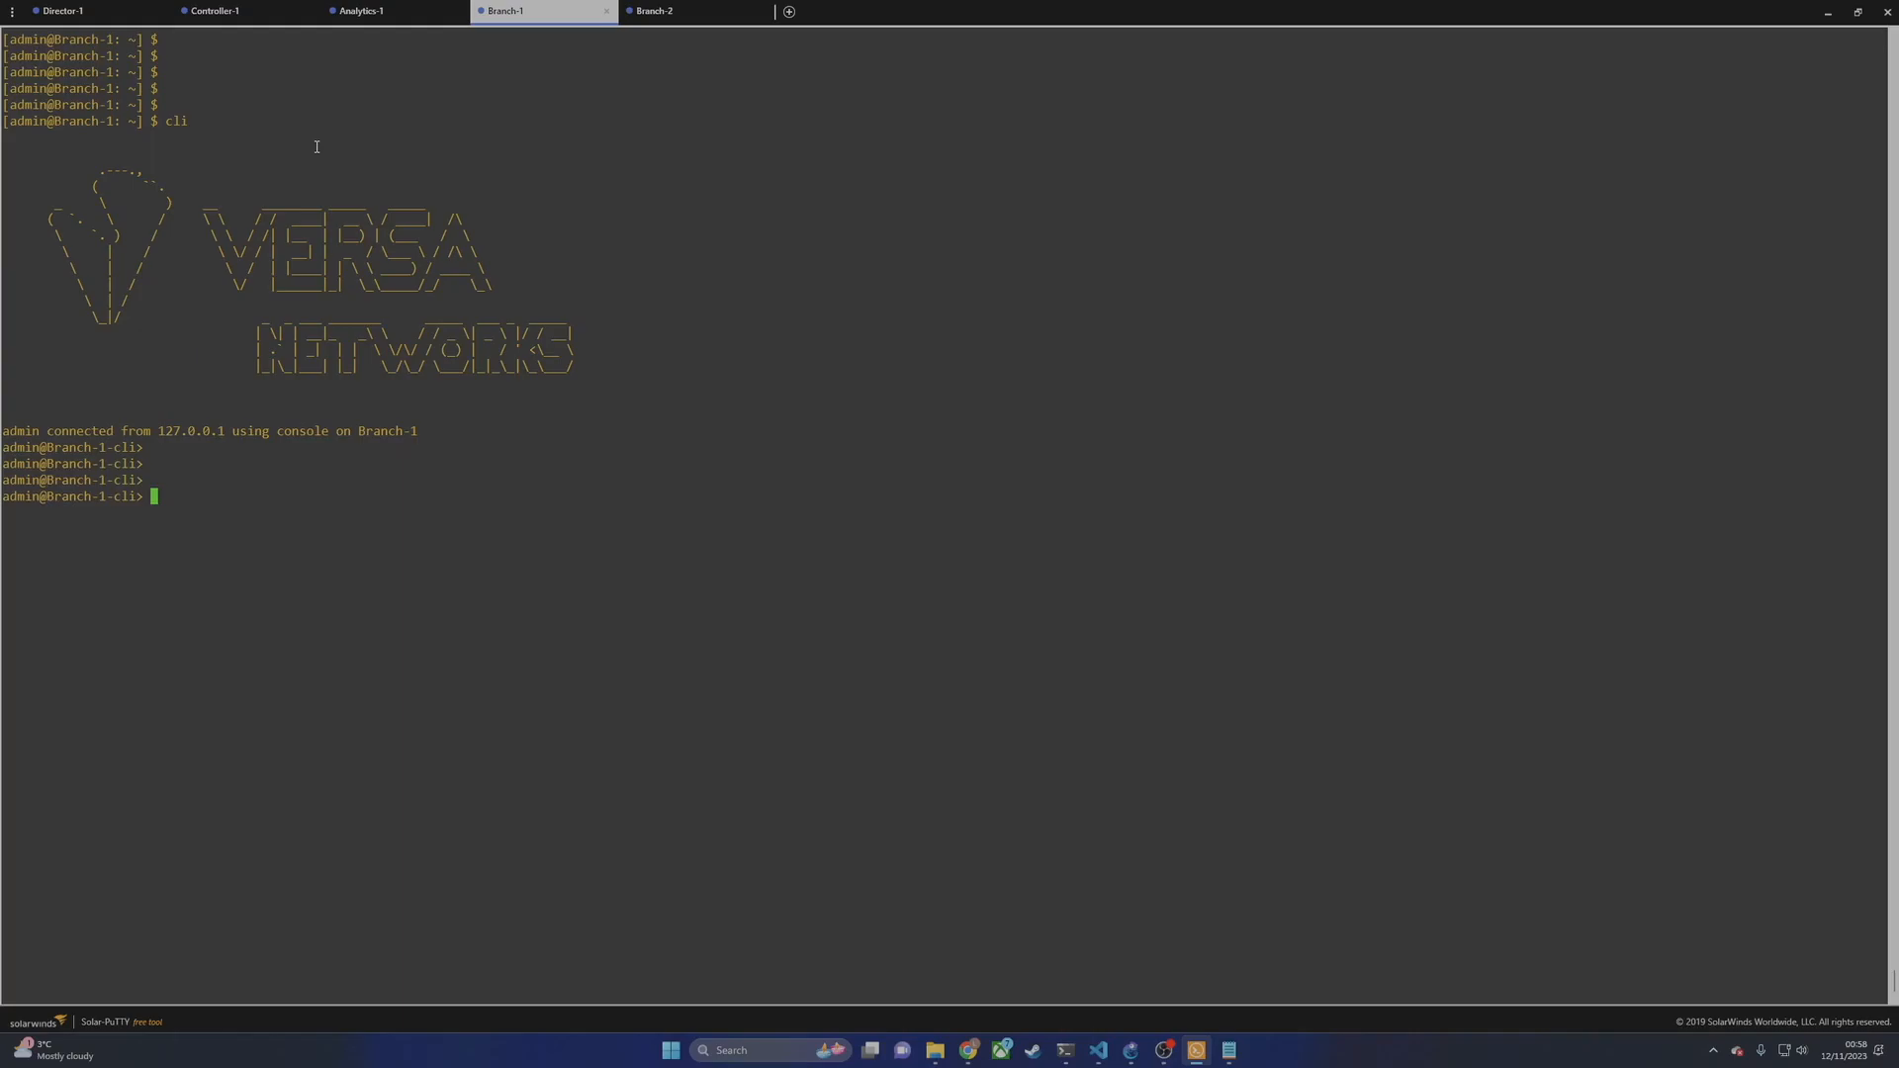
pyautogui.write('ping')
pyautogui.write(' 10.')
pyautogui.press('BackSpace')
pyautogui.press('BackSpace')
pyautogui.write('72.16.10.20 rout')
pyautogui.press('Tab')
pyautogui.write('MP')
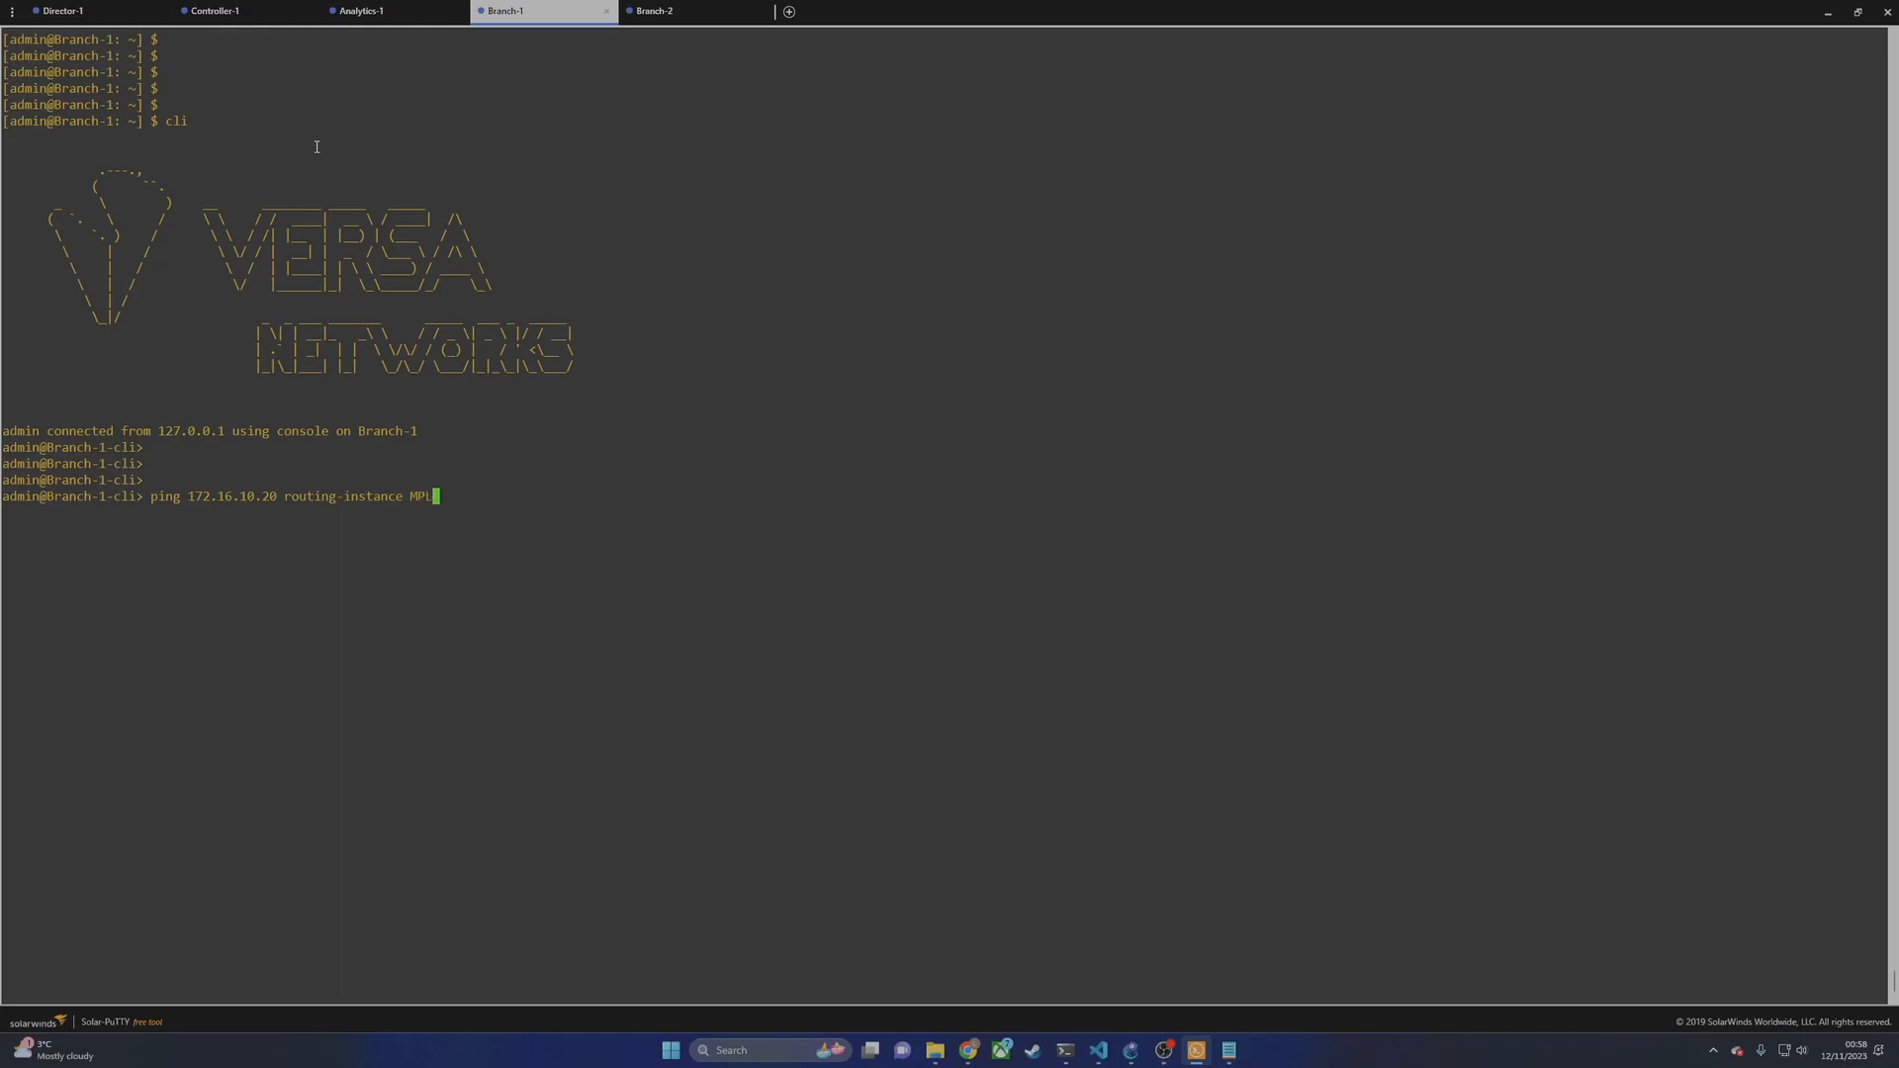
pyautogui.press('Tab')
pyautogui.press('Return')
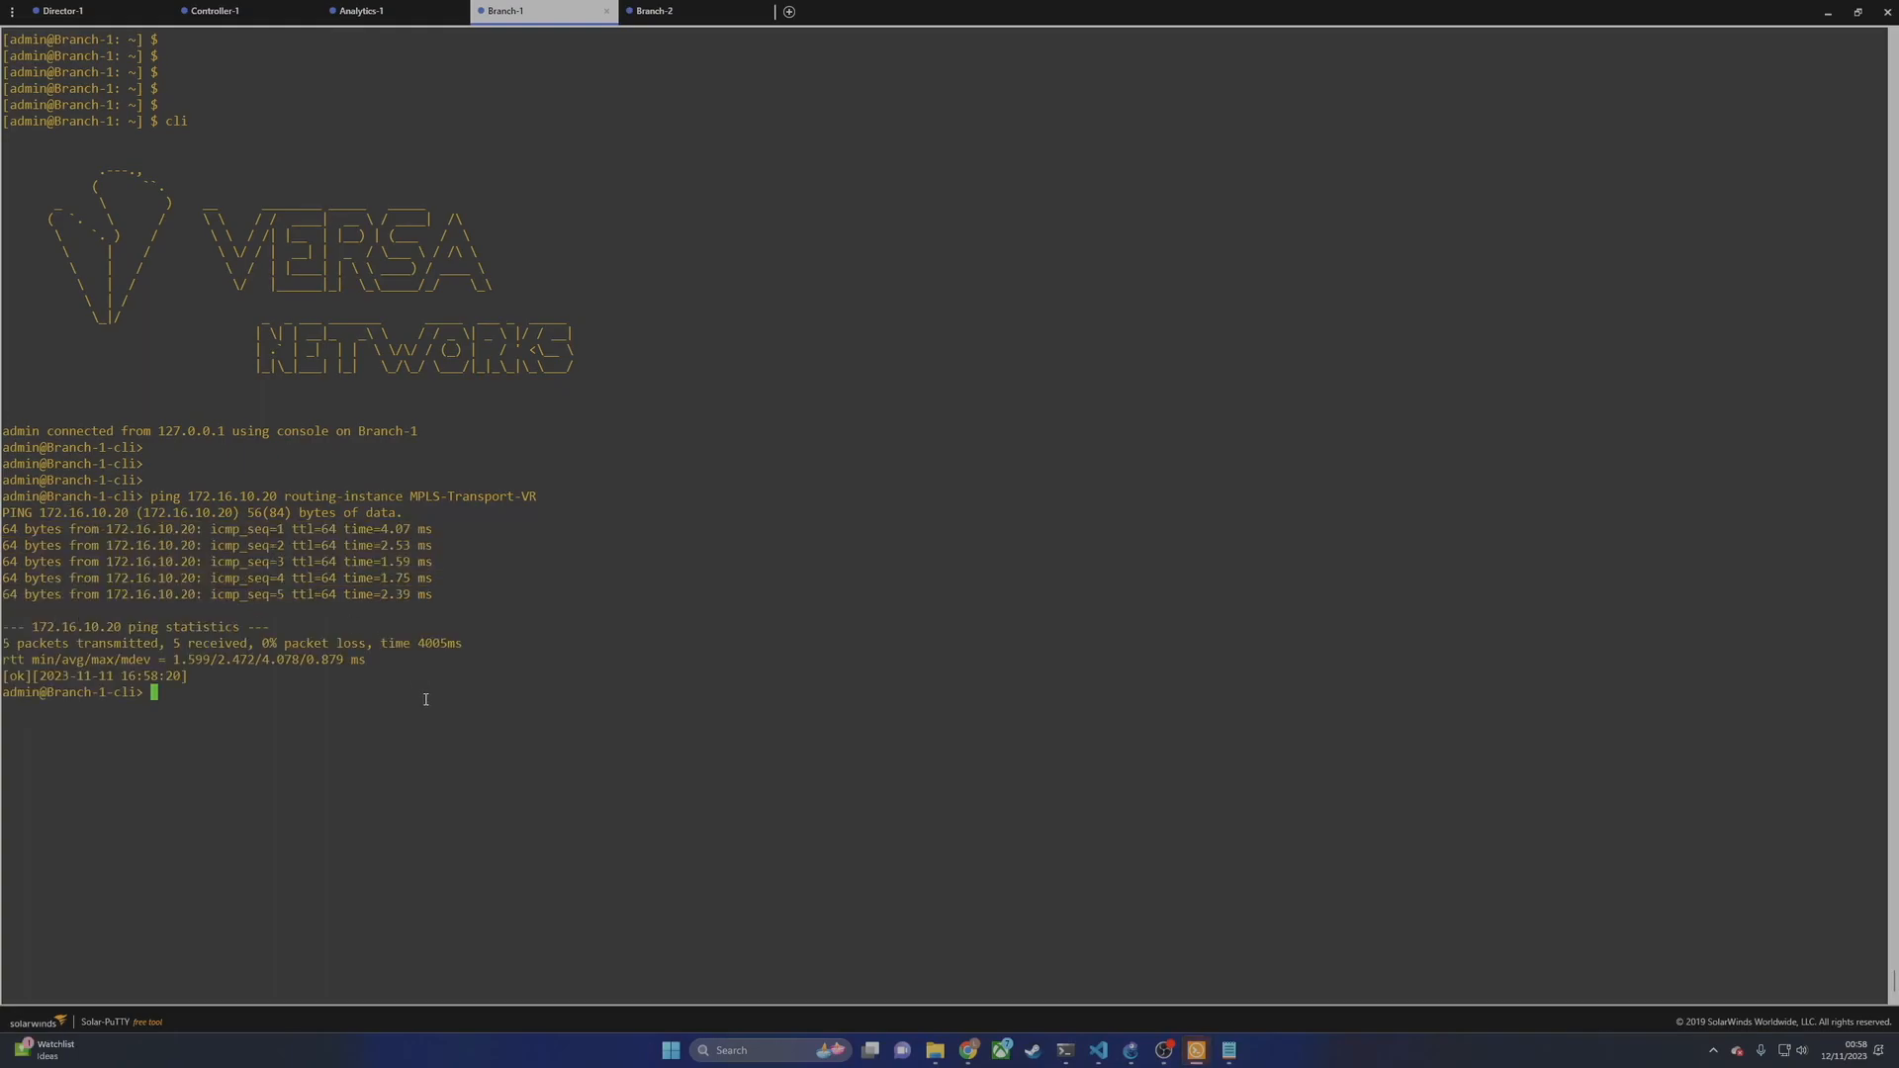
# Step: Ping 172.16.20.20 via routing-instance INET-Transport-VR
pyautogui.press('Up')
pyautogui.press('BackSpace')
pyautogui.press('BackSpace')
pyautogui.press('BackSpace')
pyautogui.press('BackSpace')
pyautogui.press('BackSpace')
pyautogui.press('BackSpace')
pyautogui.press('BackSpace')
pyautogui.press('BackSpace')
pyautogui.press('BackSpace')
pyautogui.press('BackSpace')
pyautogui.press('BackSpace')
pyautogui.press('BackSpace')
pyautogui.press('BackSpace')
pyautogui.press('BackSpace')
pyautogui.press('BackSpace')
pyautogui.press('BackSpace')
pyautogui.press('BackSpace')
pyautogui.press('BackSpace')
pyautogui.press('BackSpace')
pyautogui.press('BackSpace')
pyautogui.press('BackSpace')
pyautogui.press('BackSpace')
pyautogui.press('BackSpace')
pyautogui.press('BackSpace')
pyautogui.press('BackSpace')
pyautogui.press('BackSpace')
pyautogui.press('BackSpace')
pyautogui.press('BackSpace')
pyautogui.press('BackSpace')
pyautogui.press('BackSpace')
pyautogui.write('20.20 routing-instance IN')
pyautogui.press('Tab')
pyautogui.press('Return')
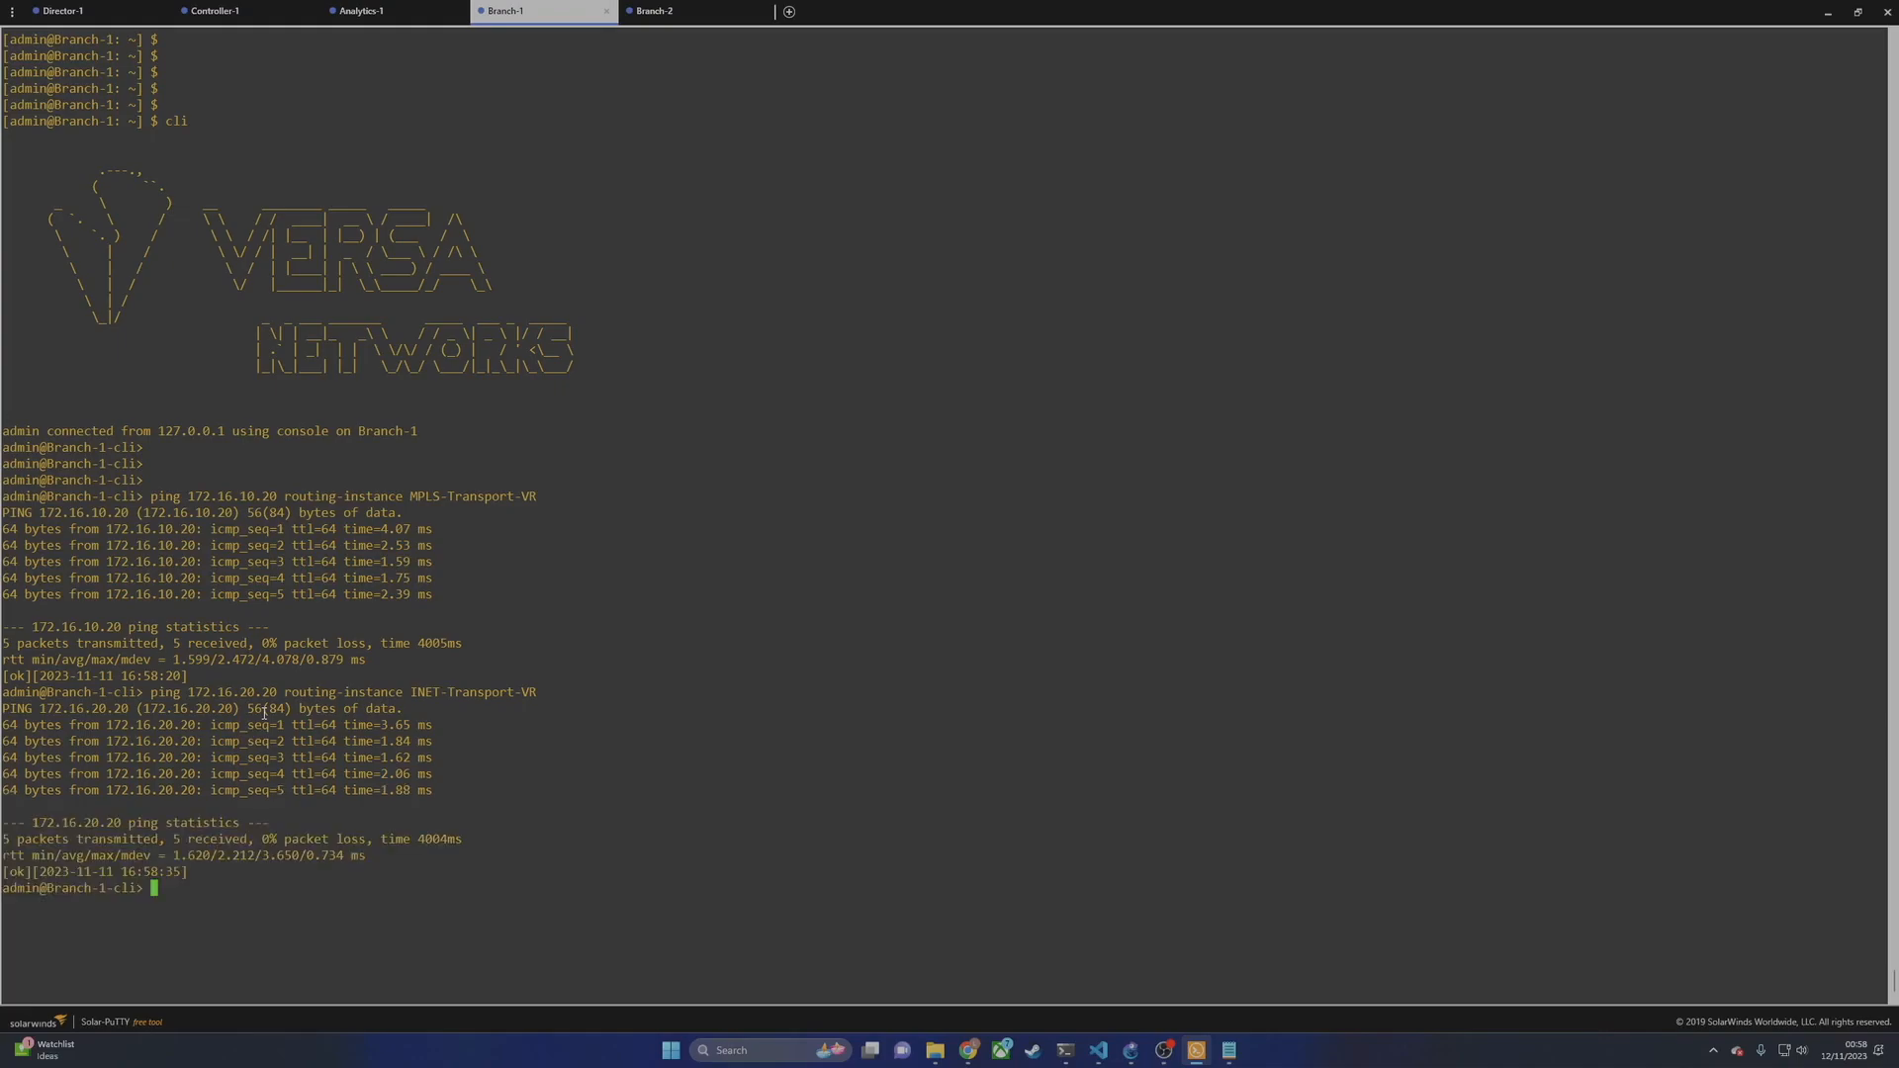
# Step: Refresh the Appliances list until Branch-1 and Branch-2 show Up, then view the Analytics dashboard
pyautogui.moveTo(968, 1051)
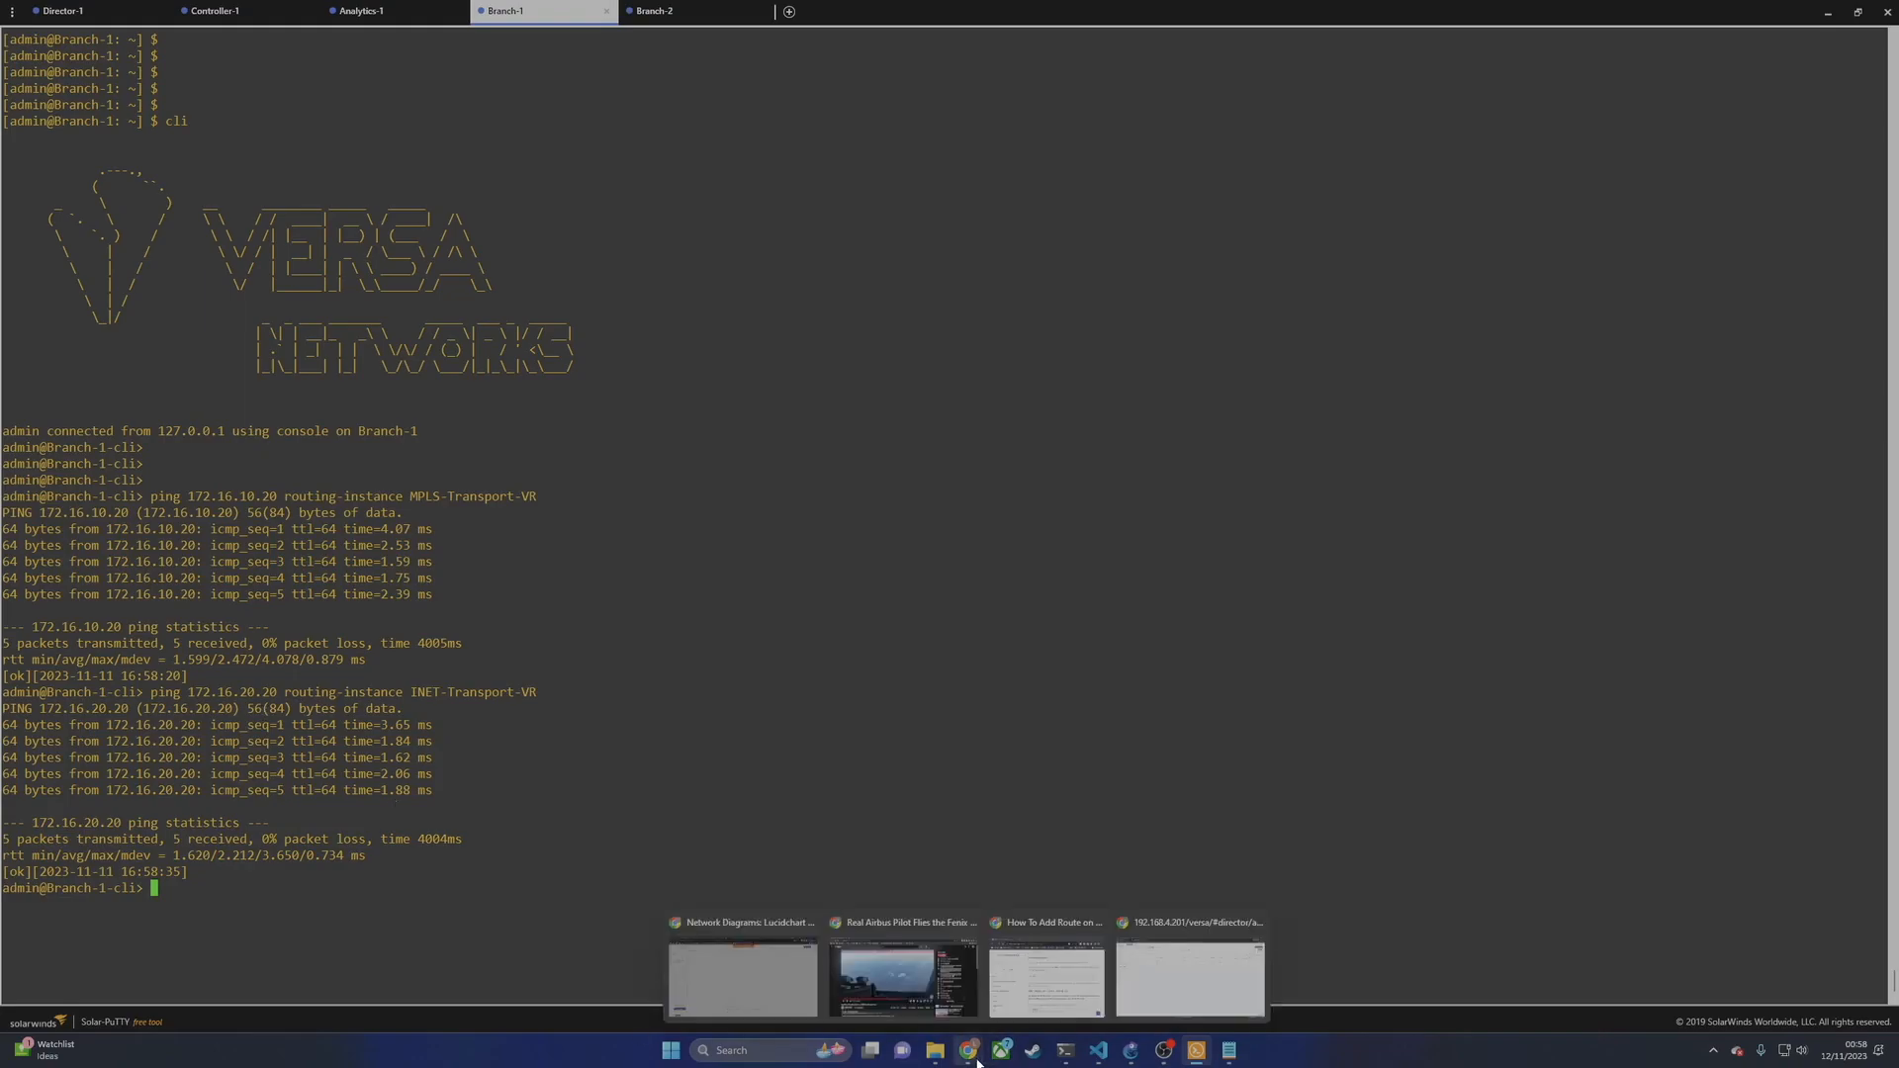
pyautogui.click(1157, 989)
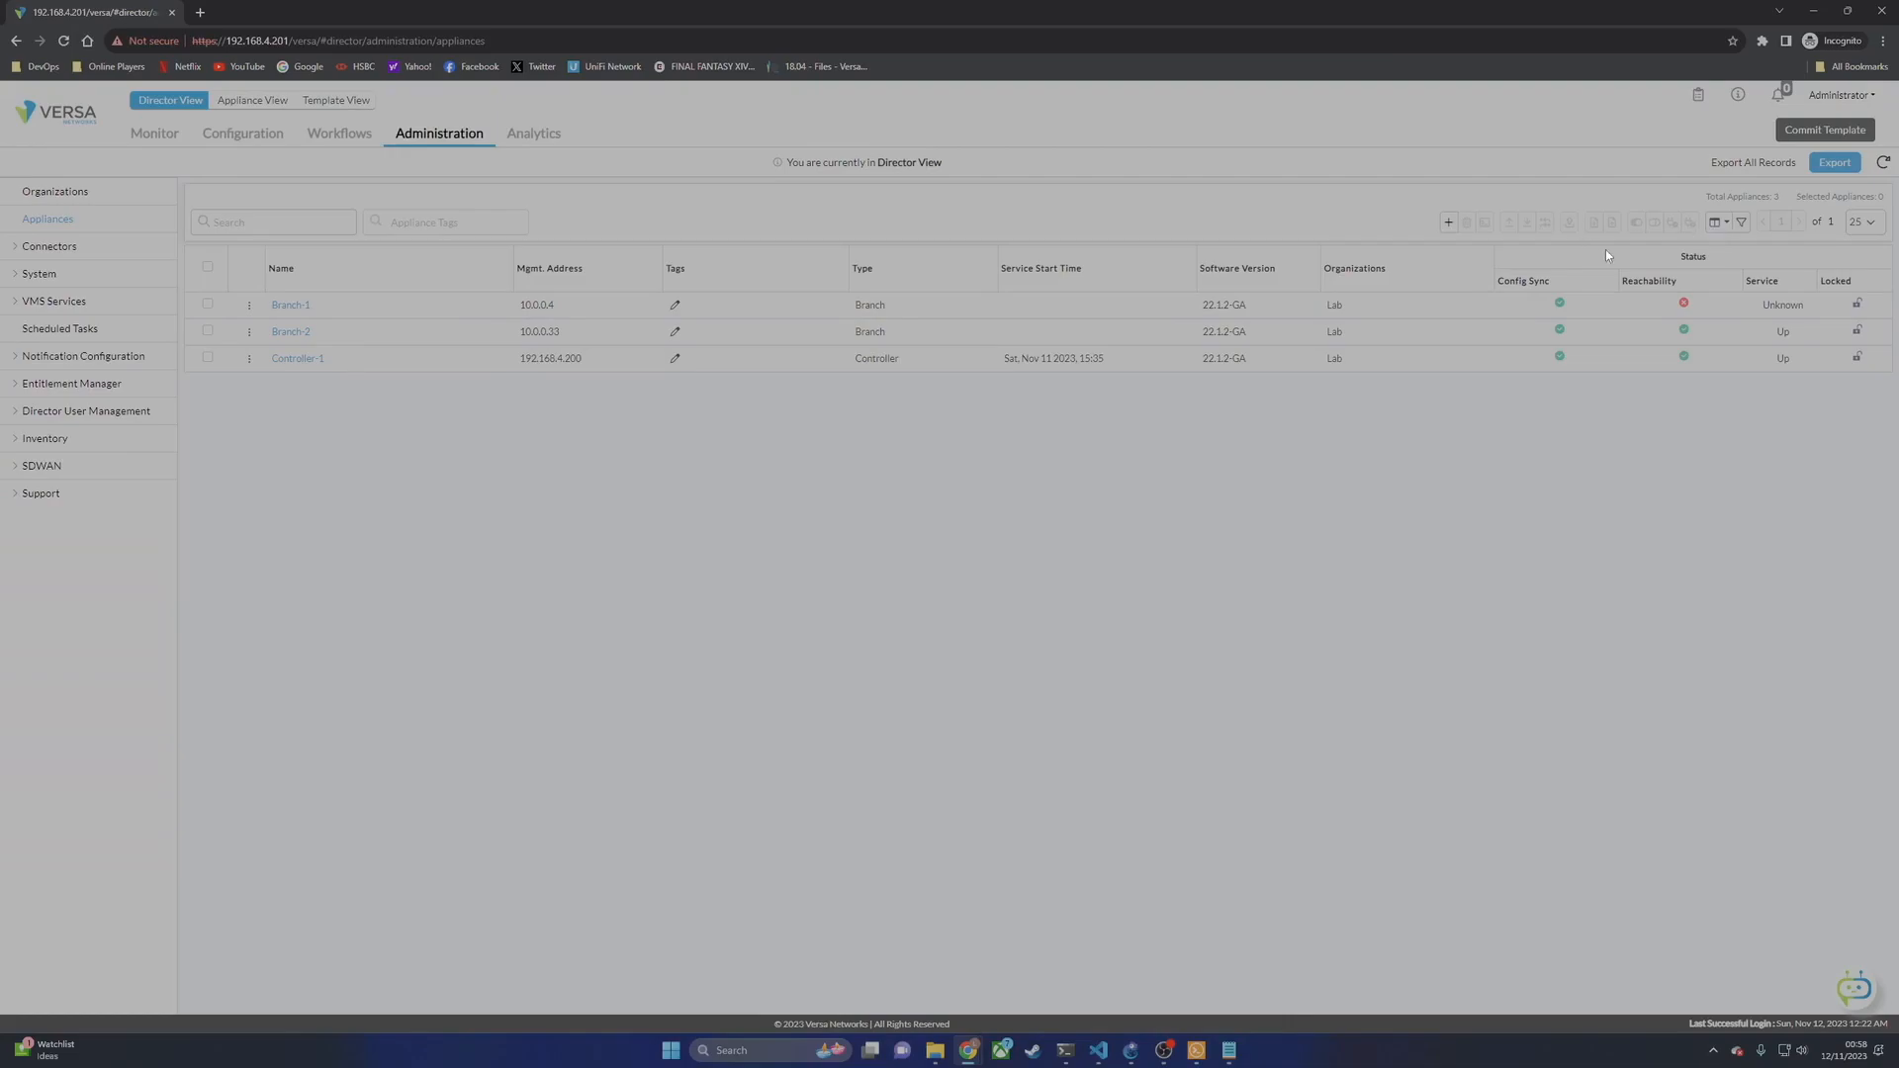
pyautogui.click(1881, 163)
pyautogui.click(1881, 164)
pyautogui.click(1881, 163)
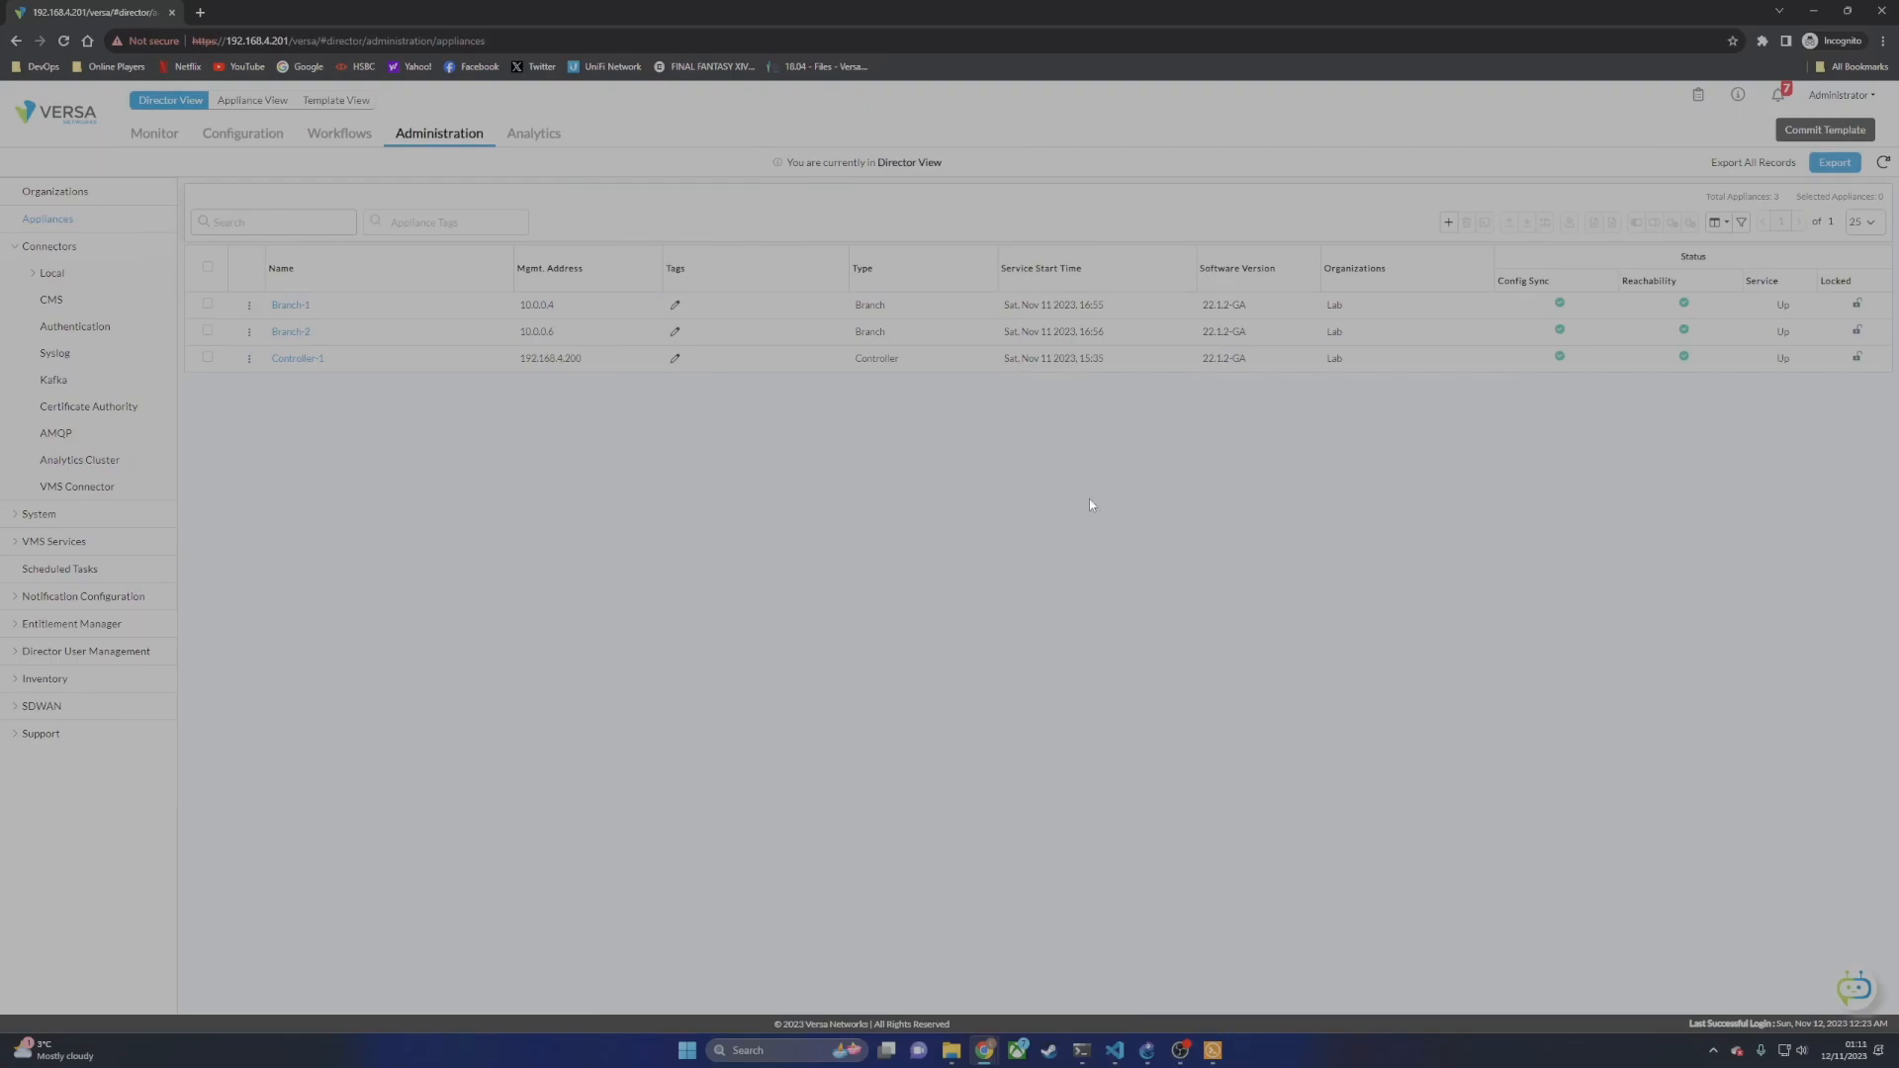
pyautogui.click(525, 137)
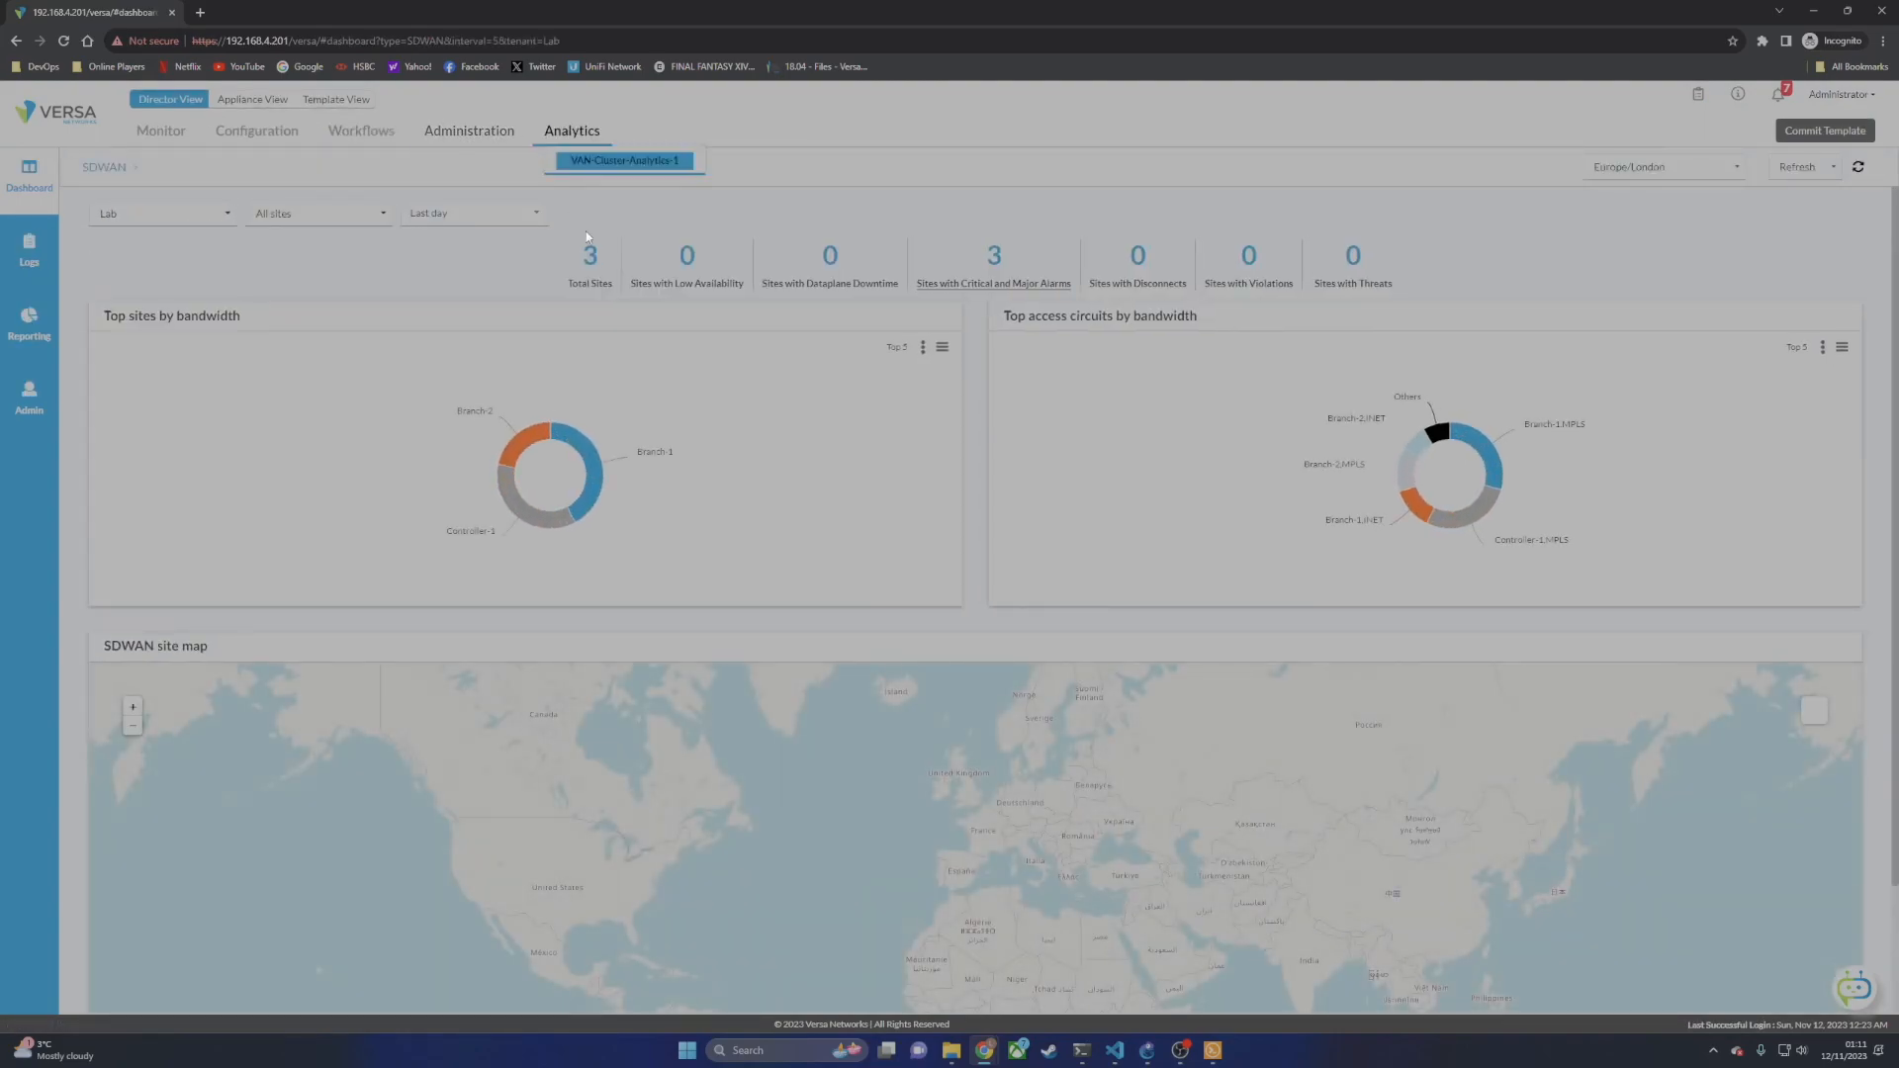
# Step: Open the Lab Alarms log and page through alarm pages 2 and 4
pyautogui.moveTo(507, 509)
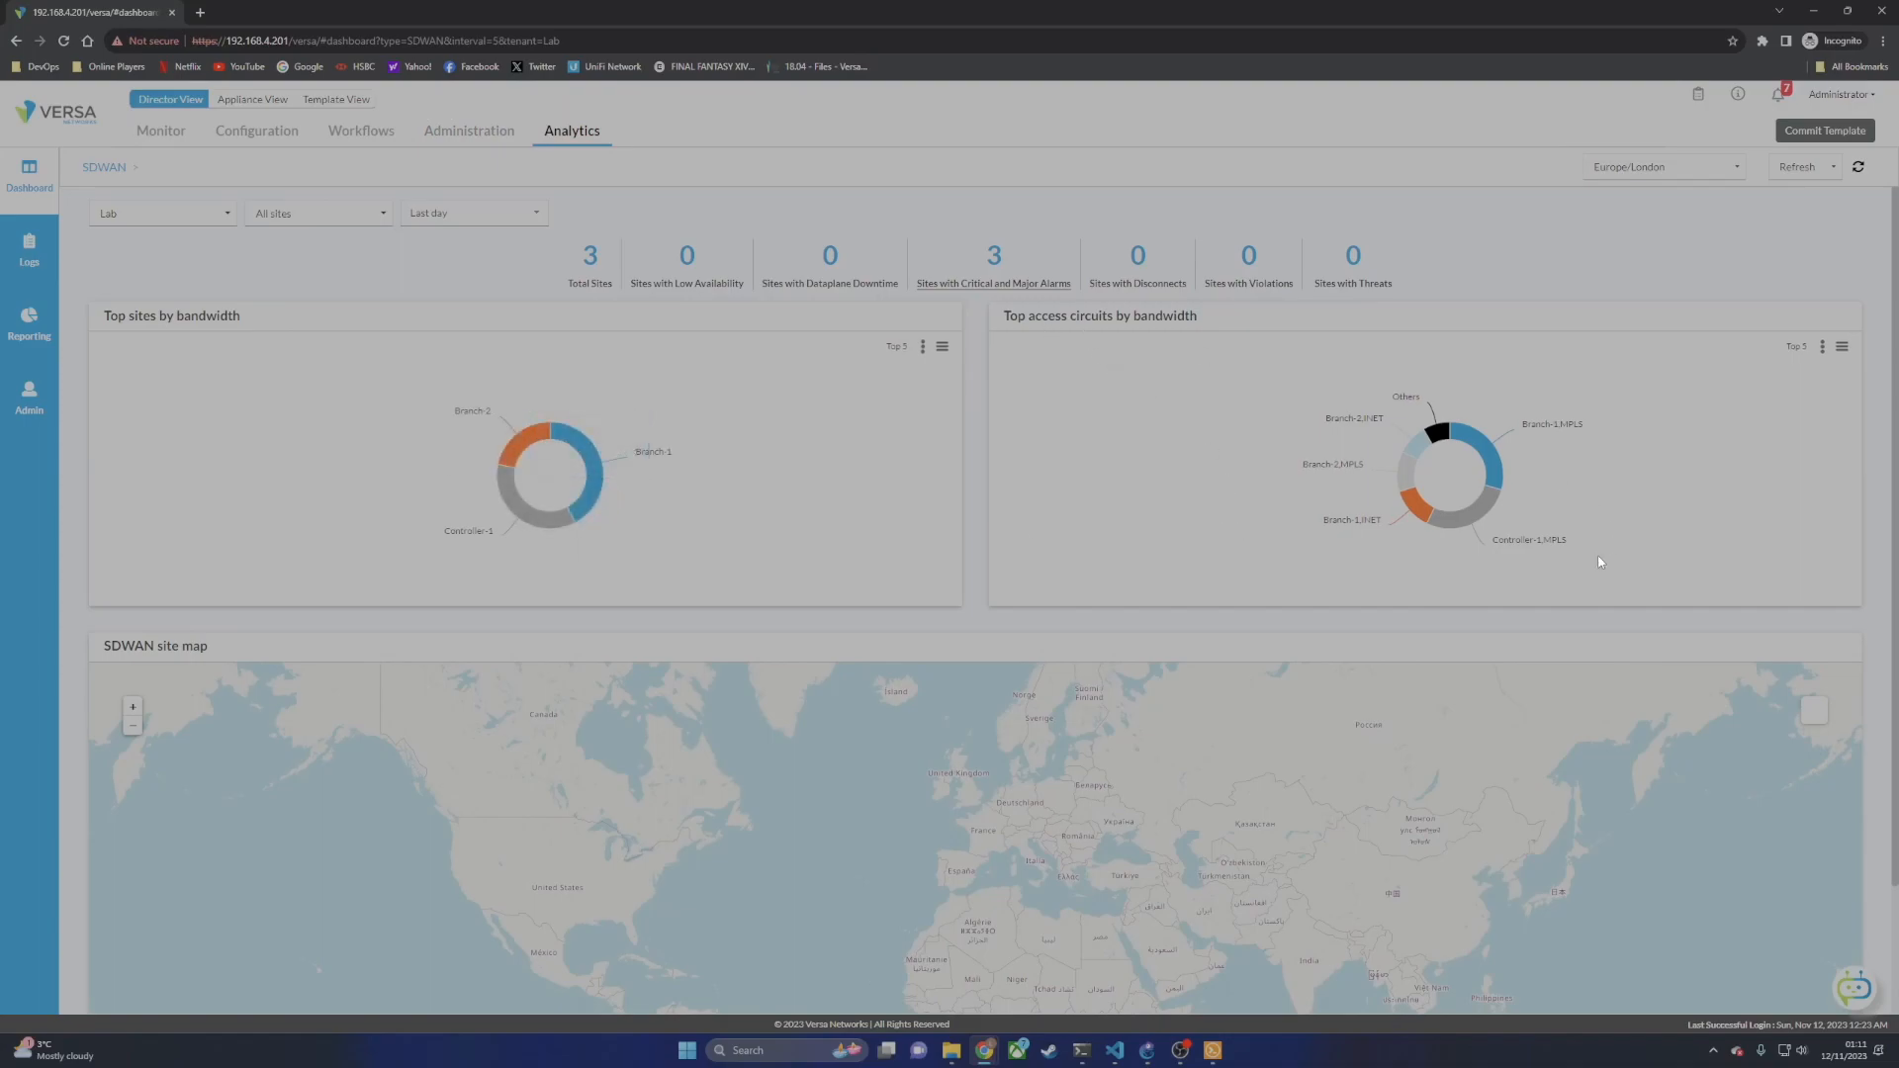
pyautogui.moveTo(1415, 450)
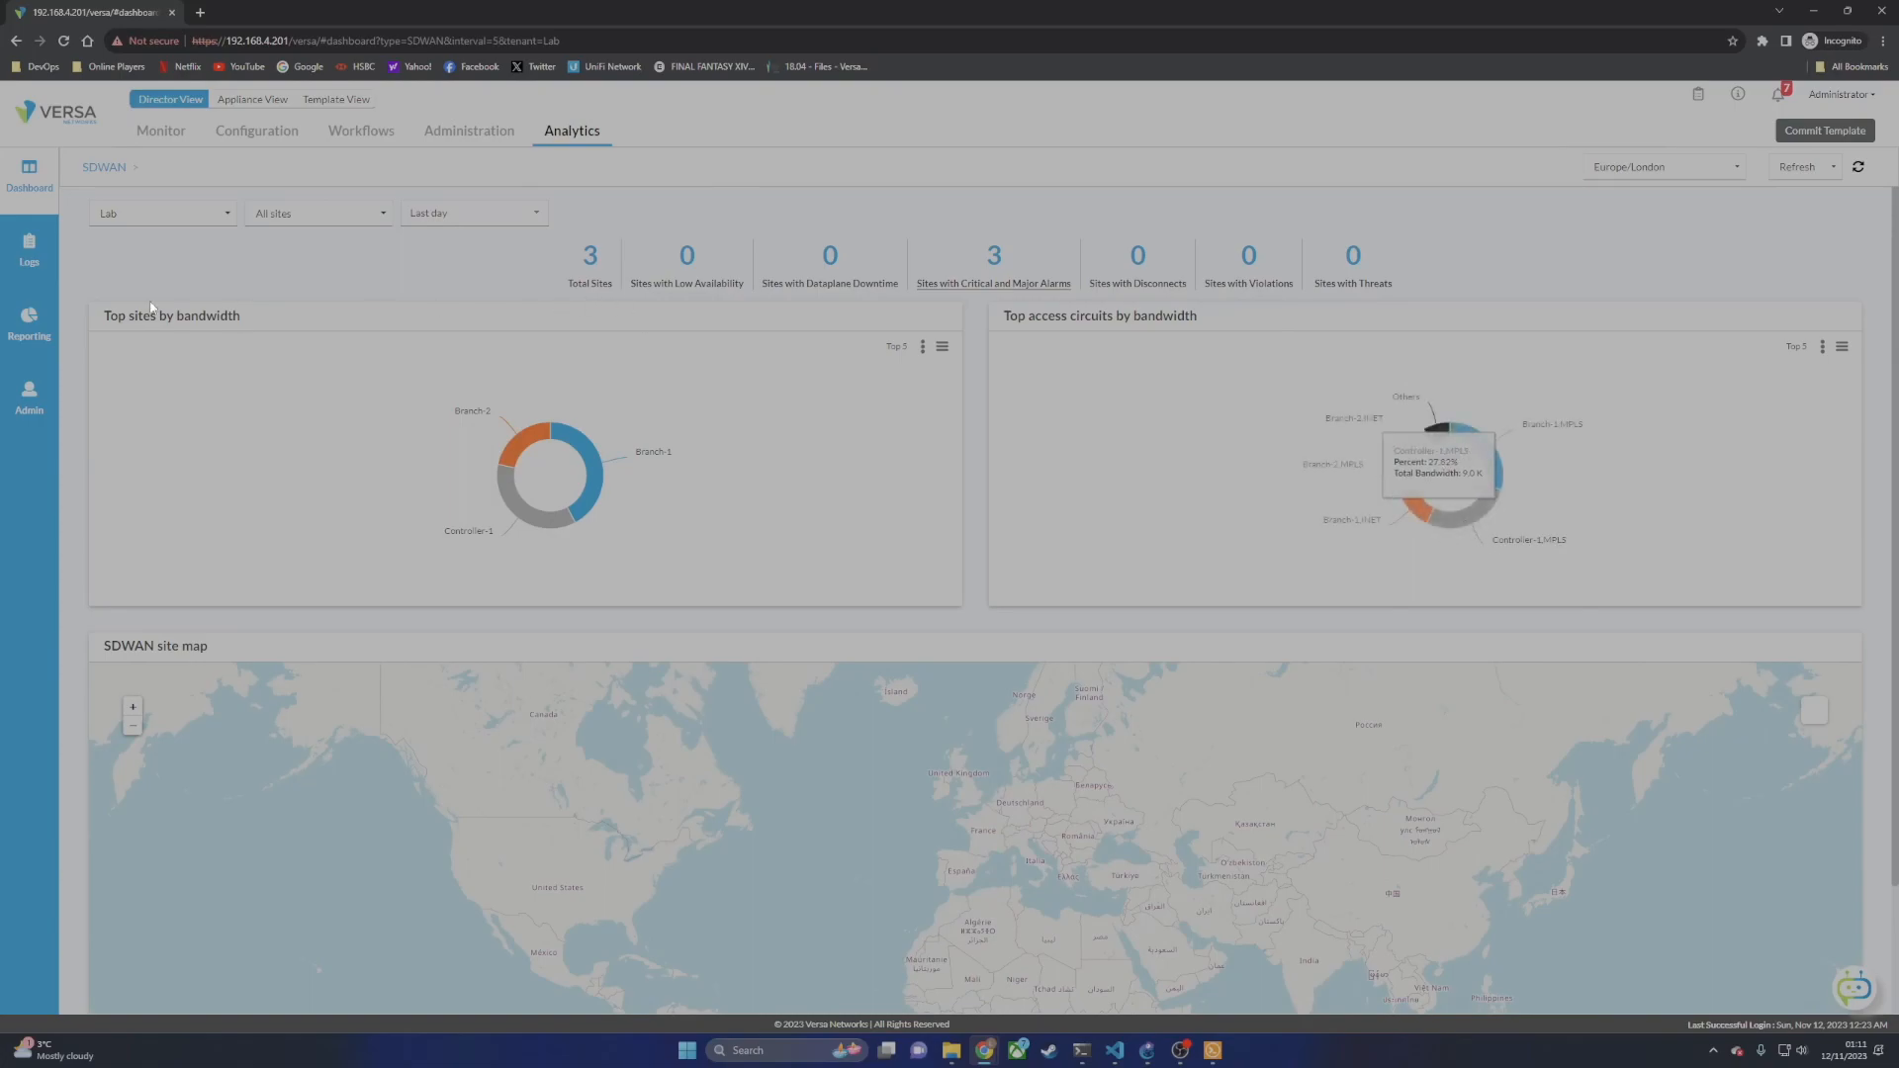
pyautogui.click(37, 254)
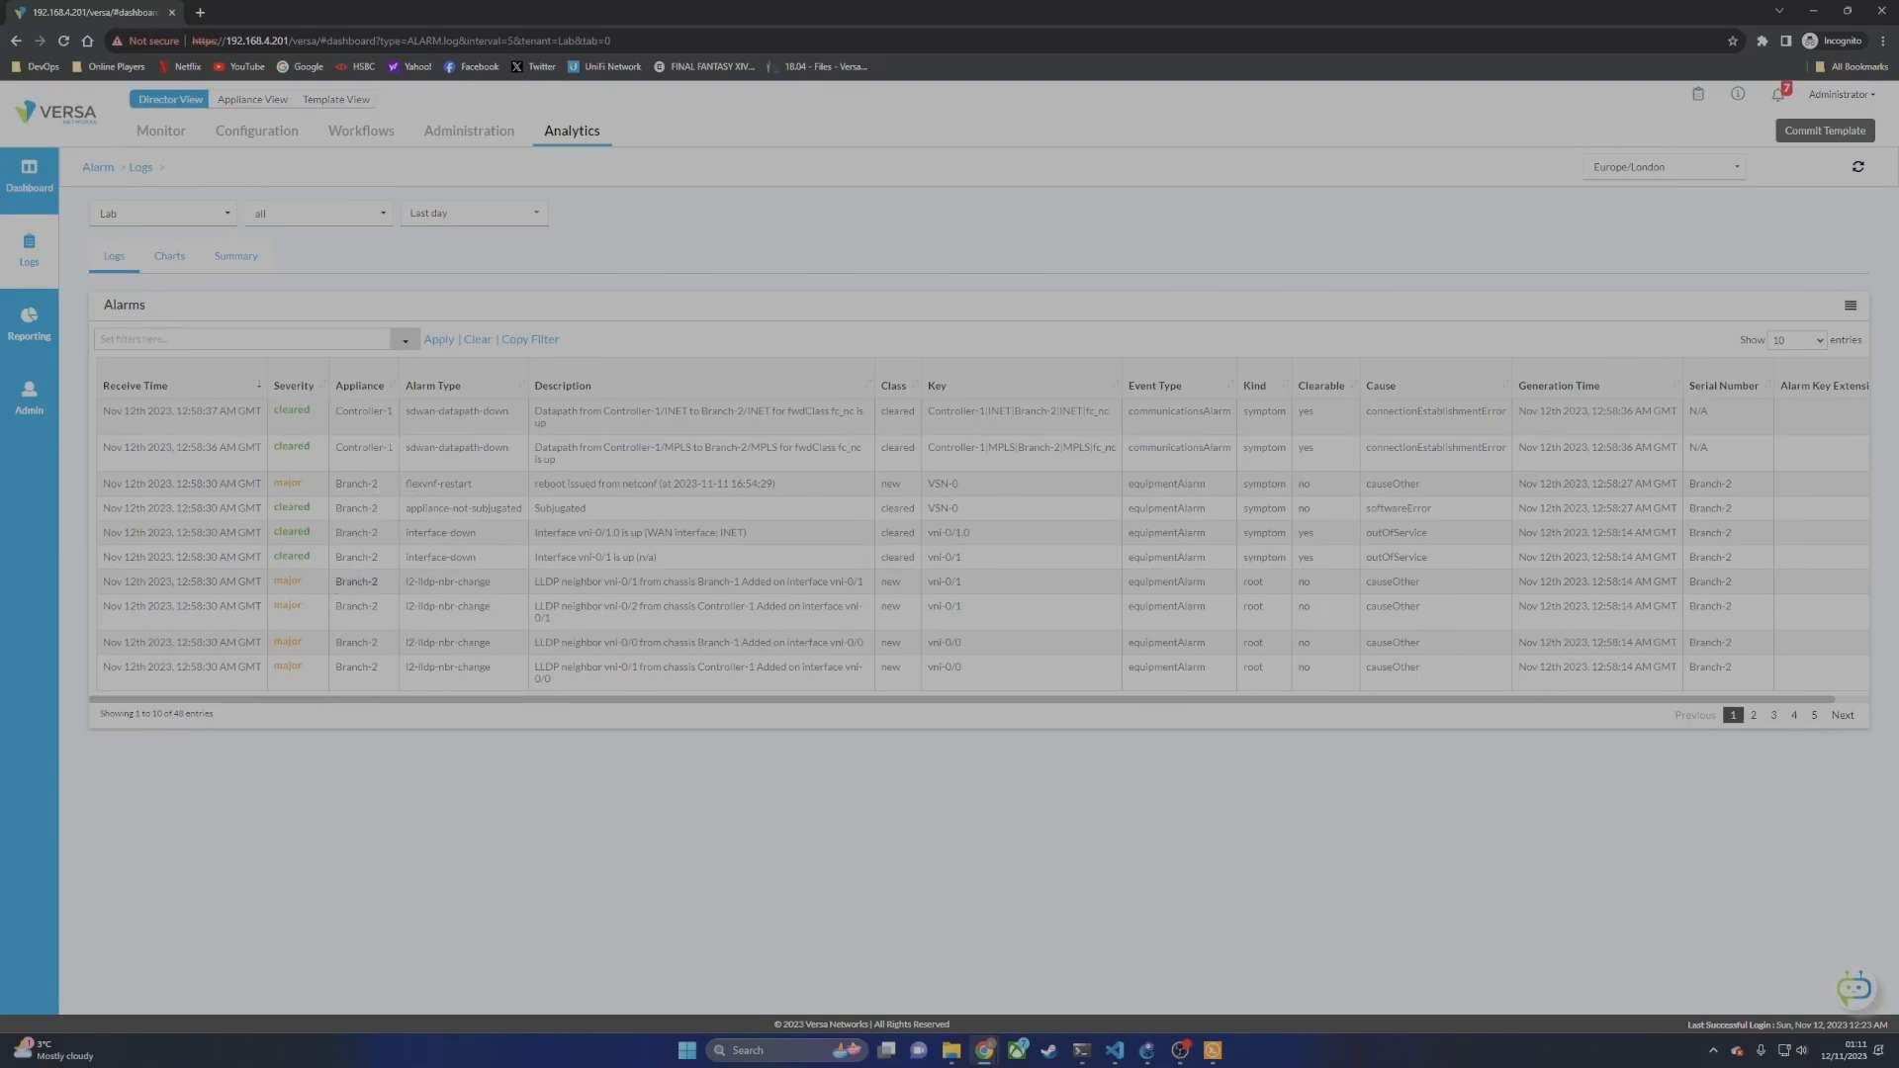
pyautogui.click(1754, 715)
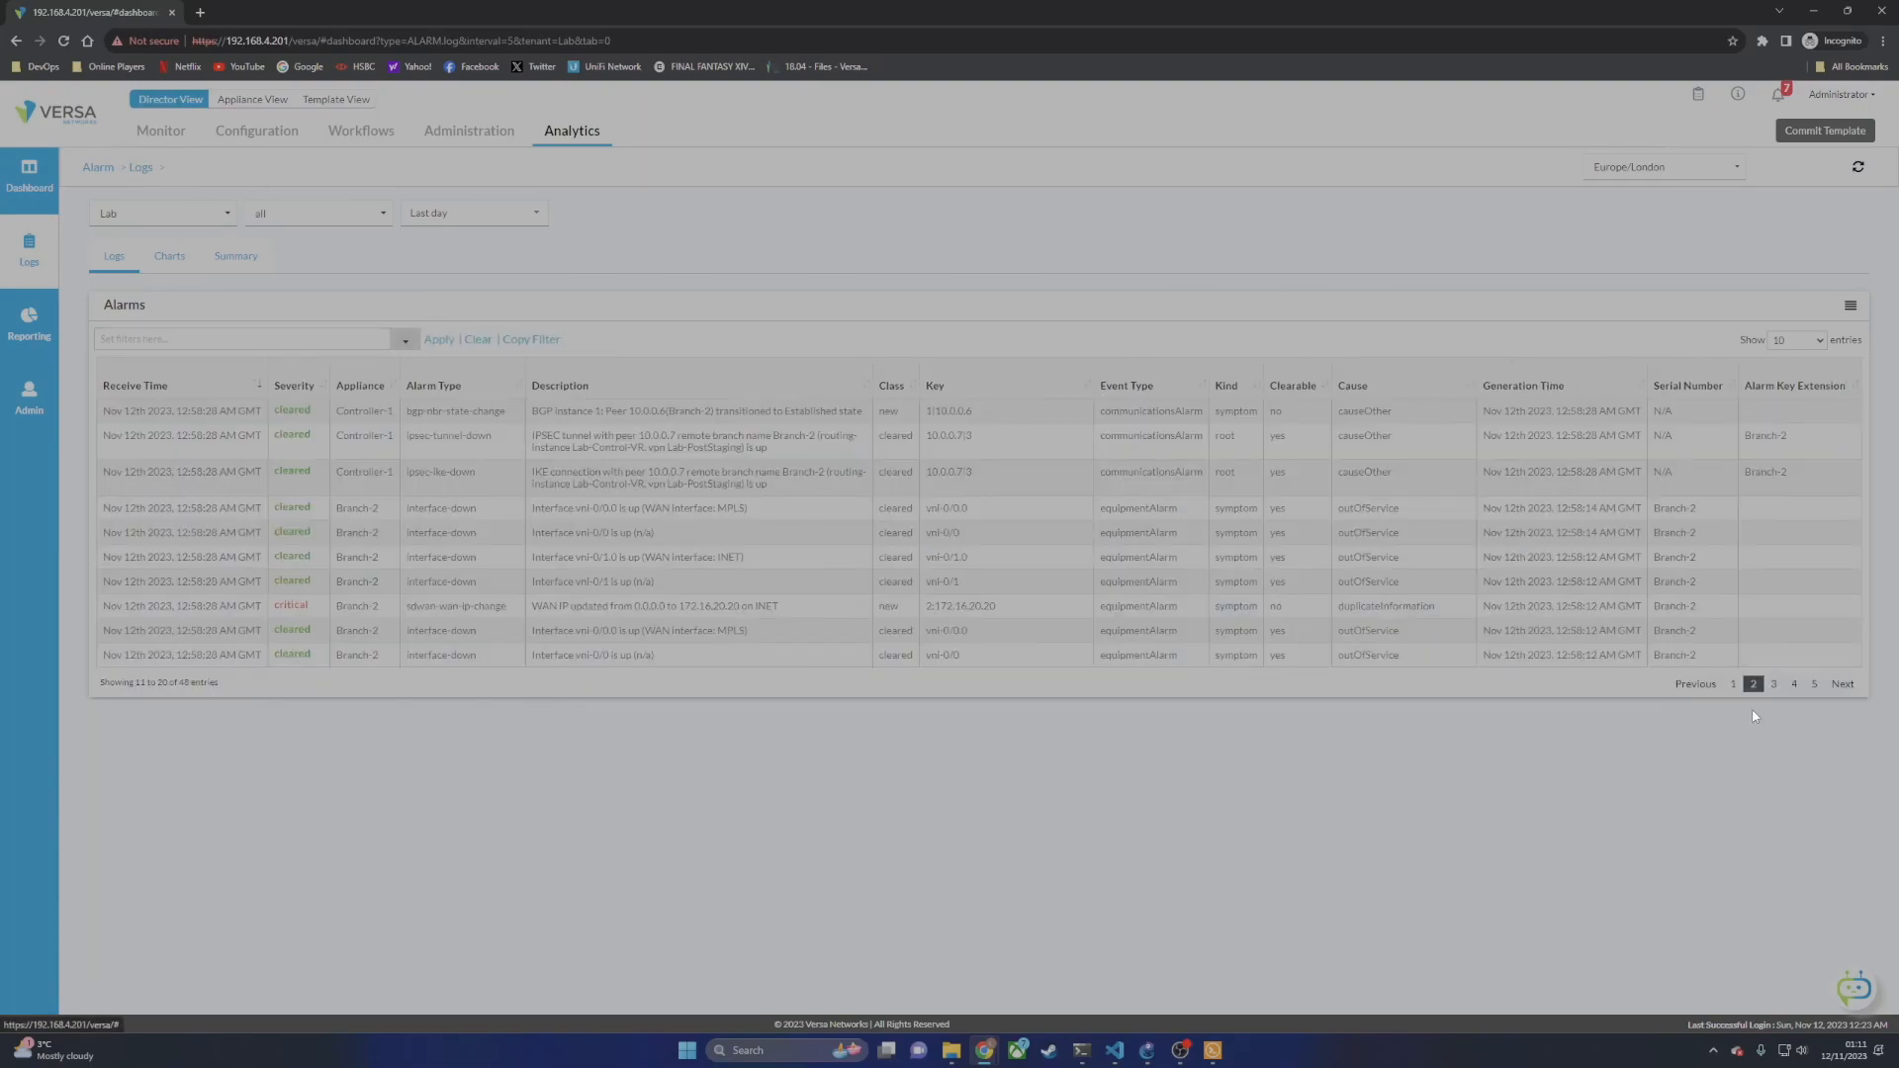
pyautogui.click(1794, 684)
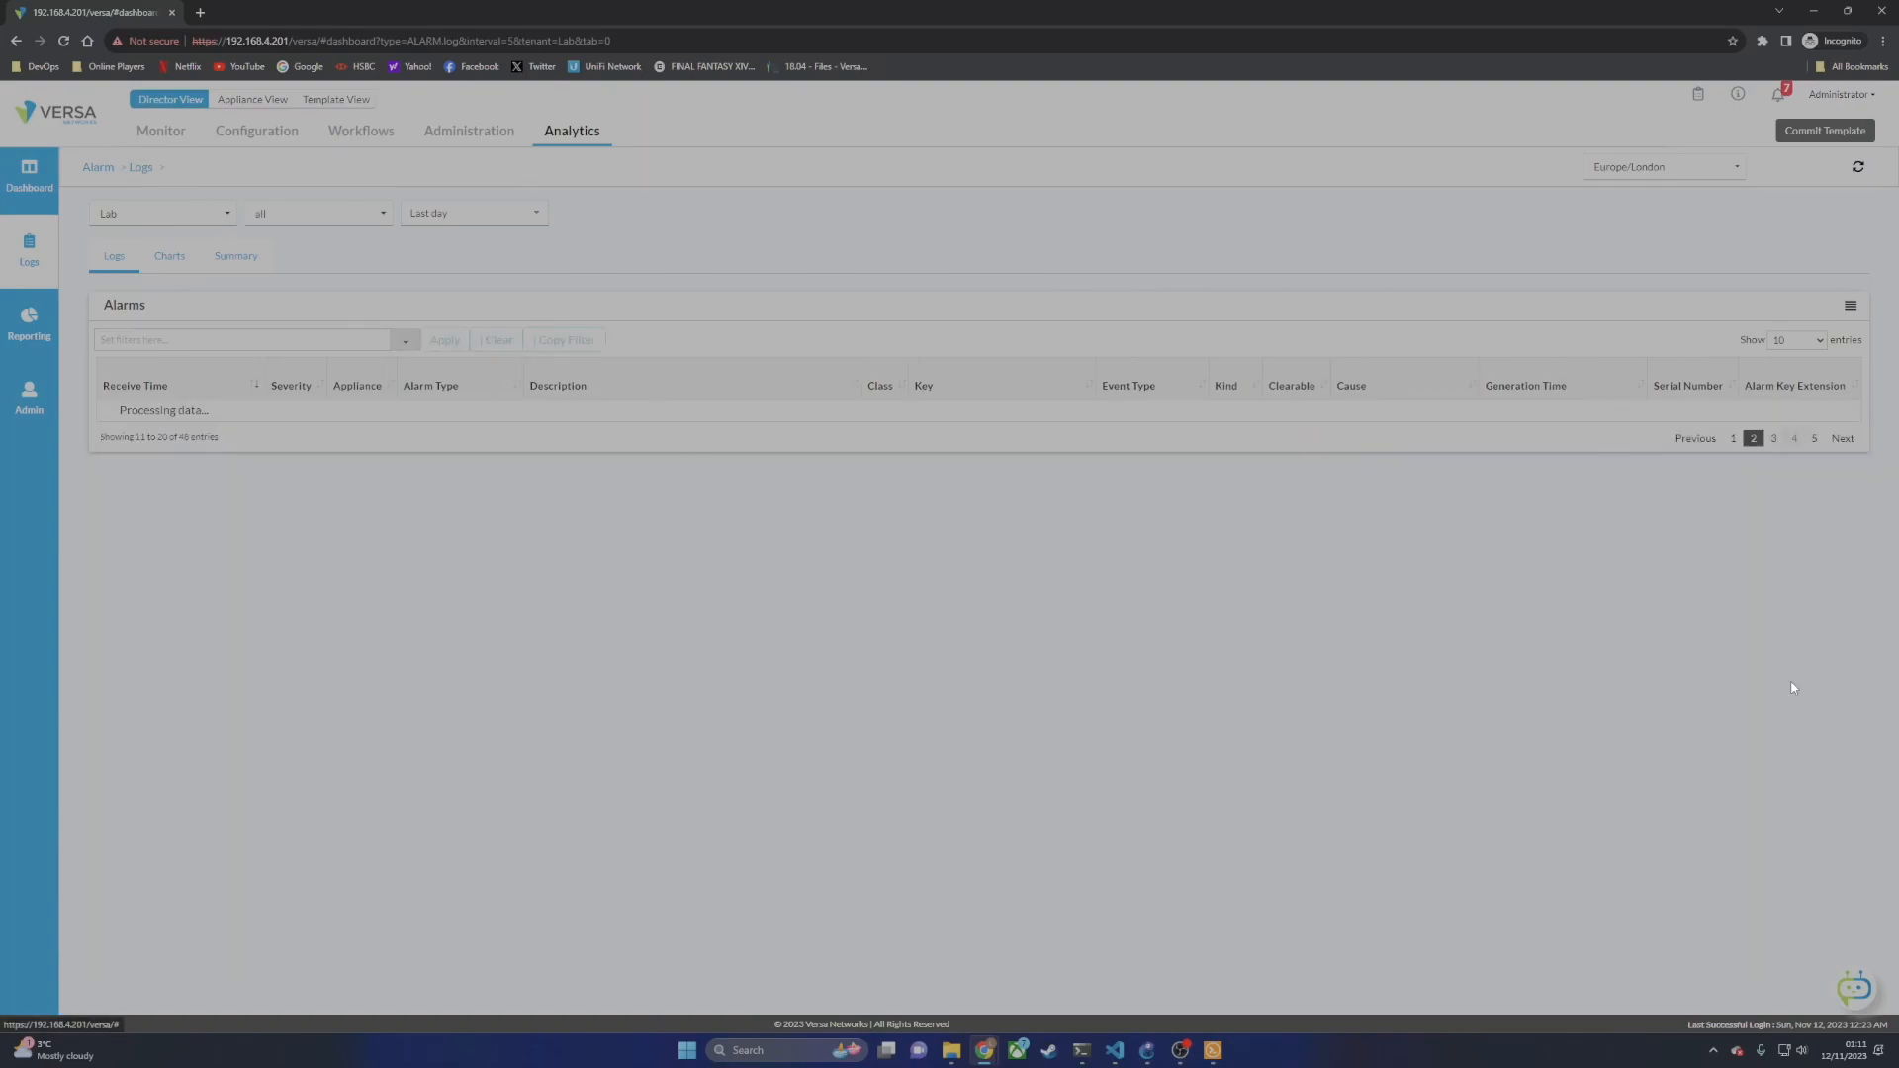